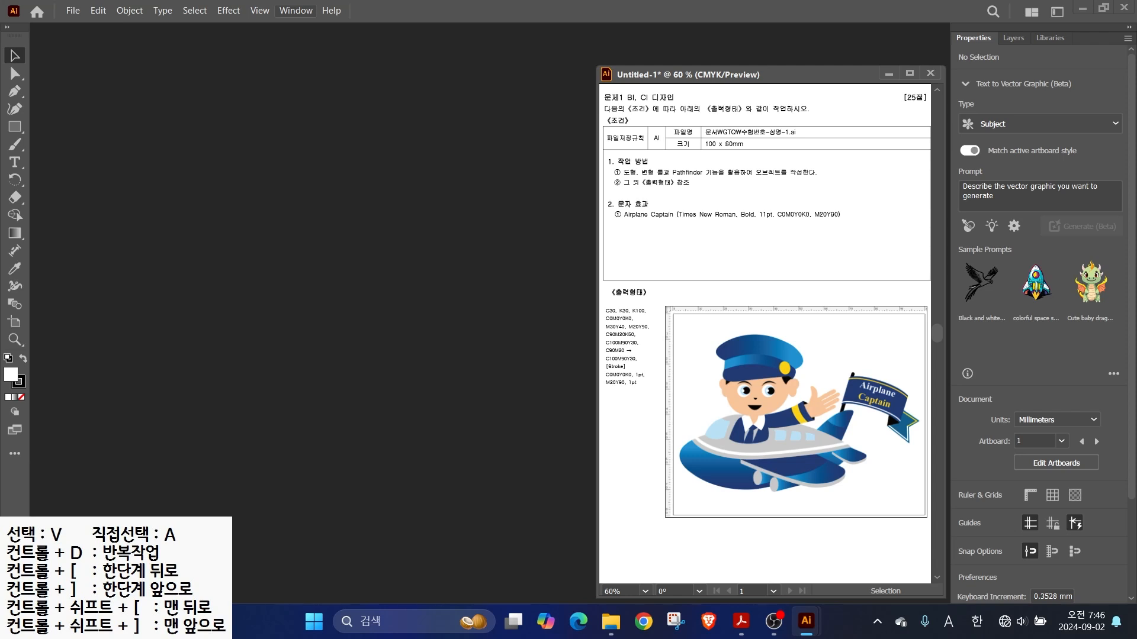
- Switch Illustrator to the Essentials Classic workspace
click(296, 10)
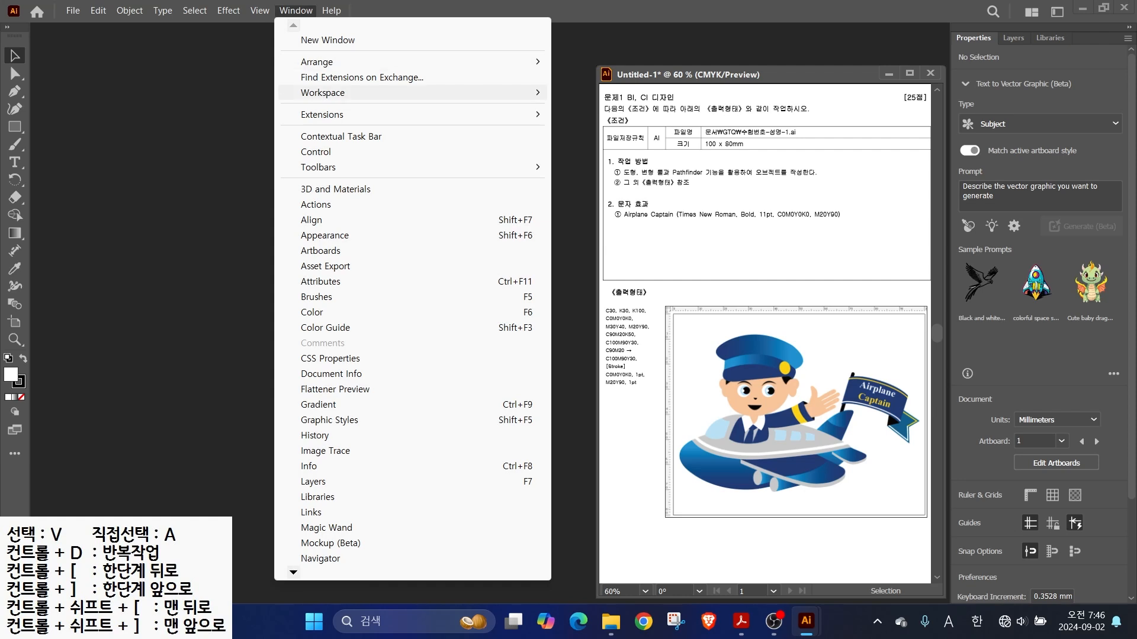
mouse_move(320, 93)
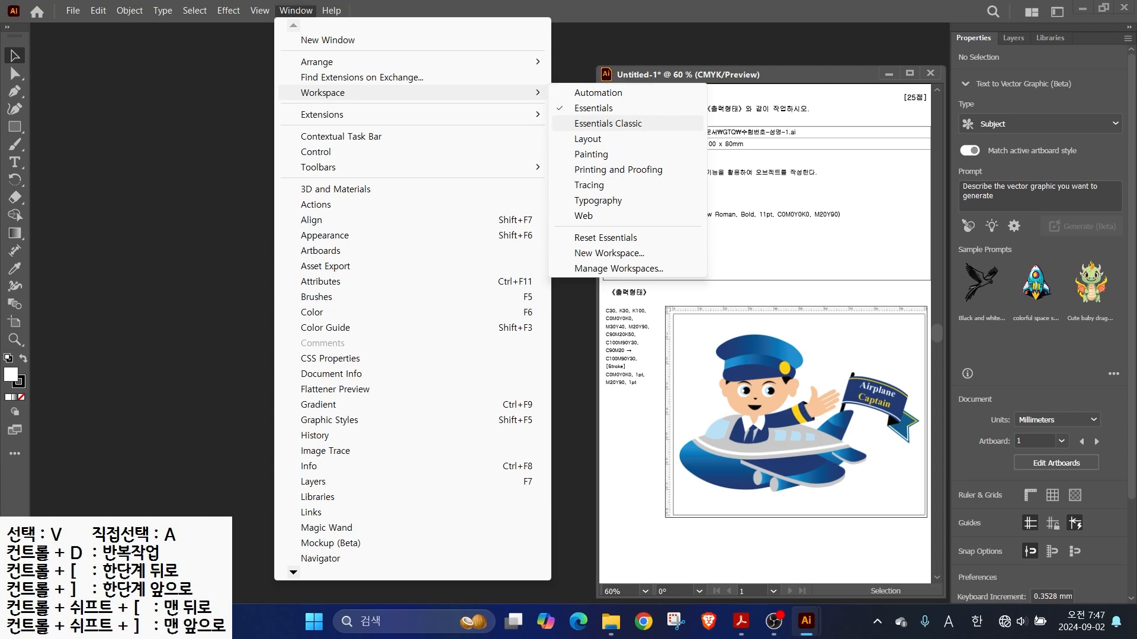
click(608, 123)
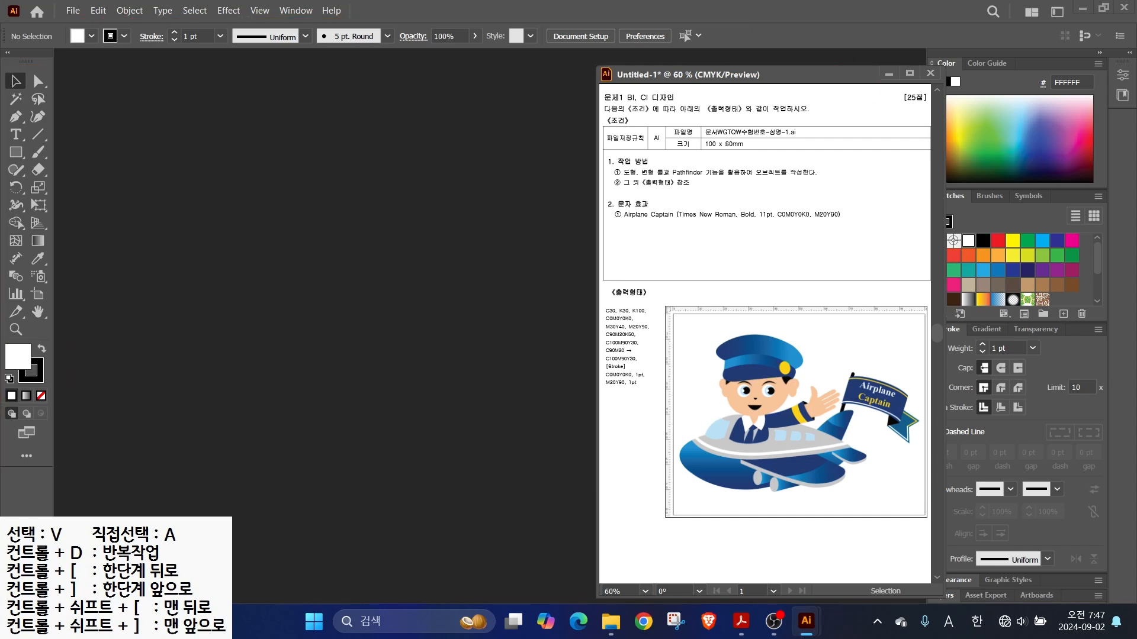
- Collapse the Properties dock to icons and park the Untitled-1 window beside the right panels
drag(769, 75, 579, 73)
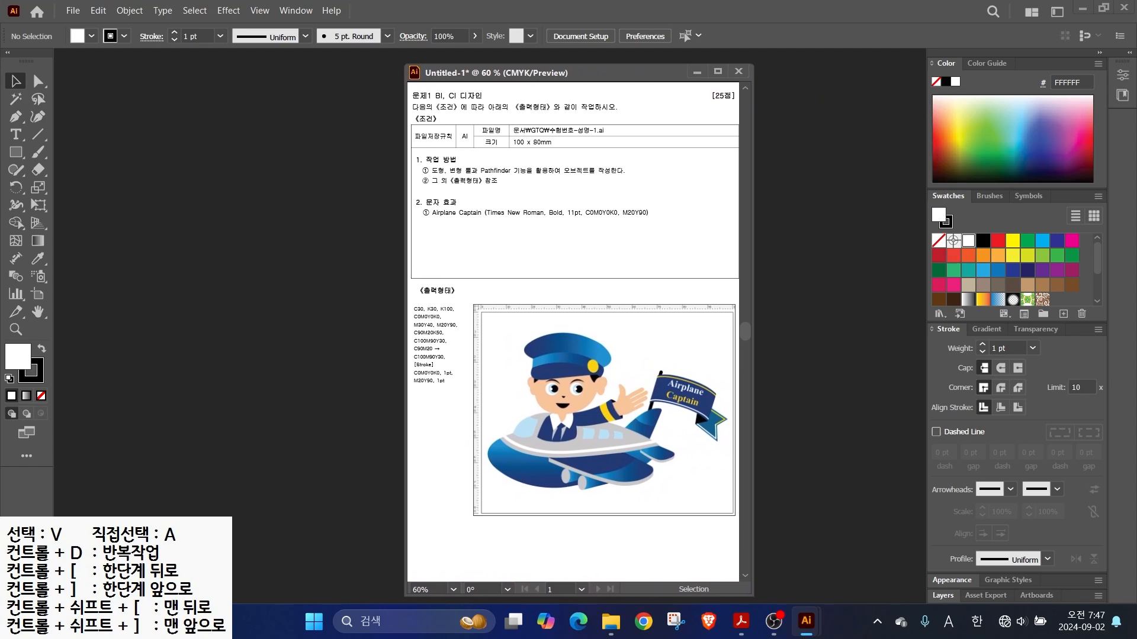
click(1129, 52)
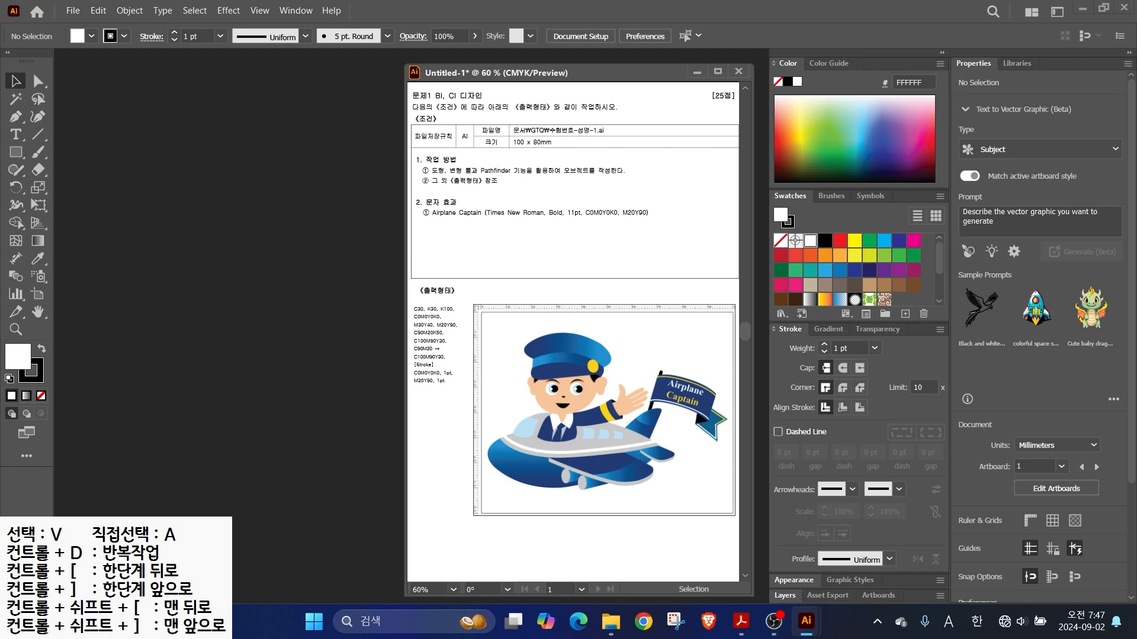
click(1129, 52)
drag(647, 73, 816, 77)
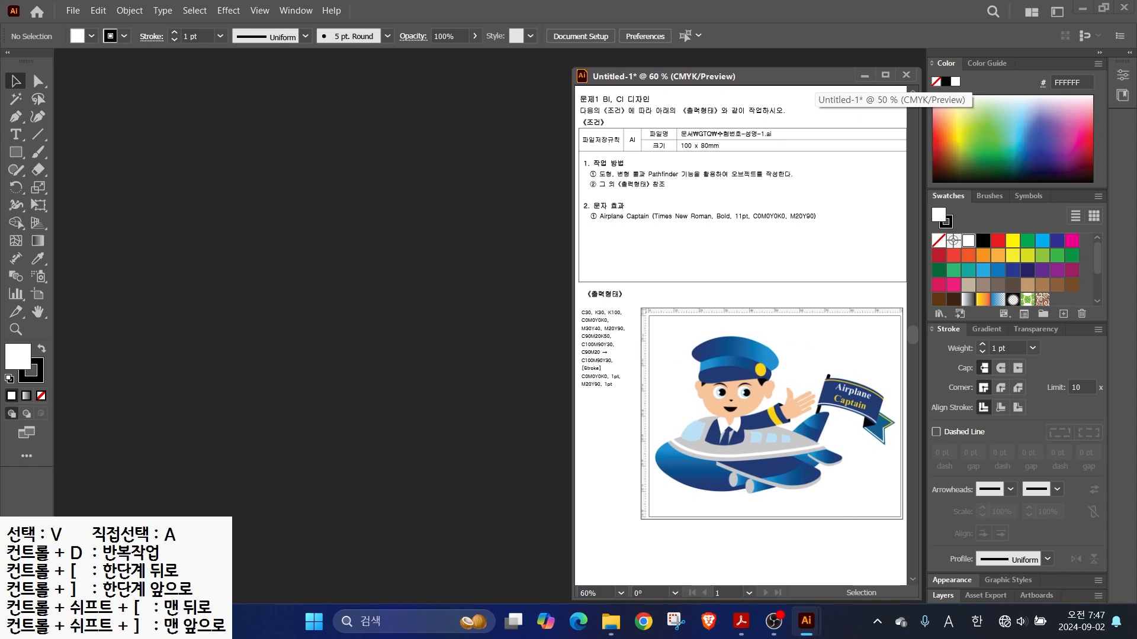
- Open Preferences, review Selection & Anchor Display, Type and Units, then show Smart Guides
click(98, 11)
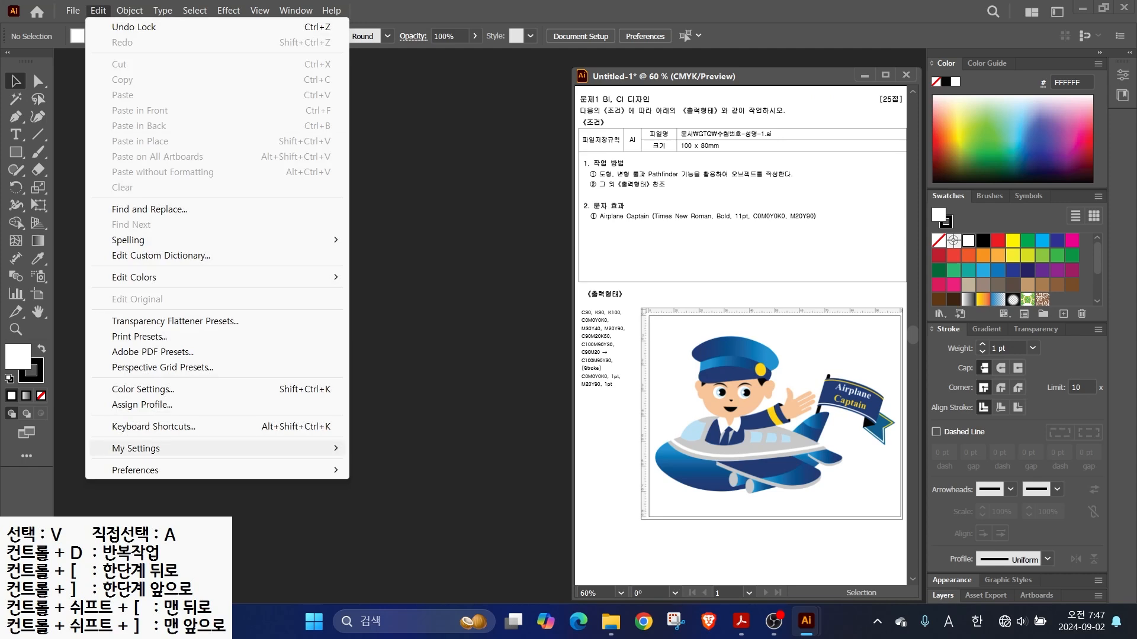
click(166, 470)
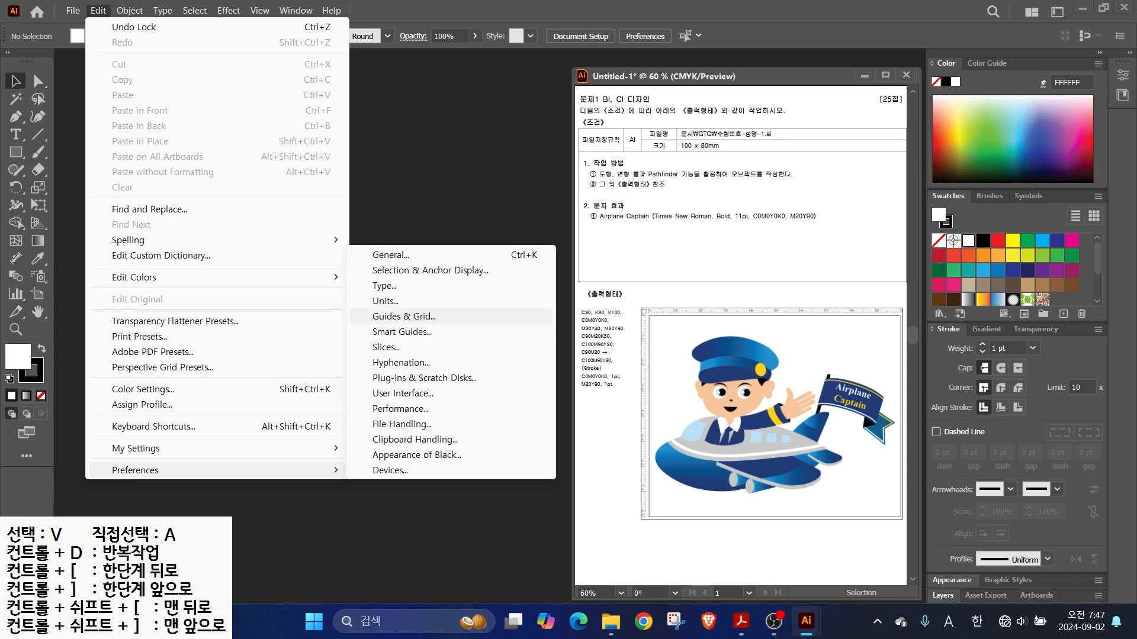
key(Return)
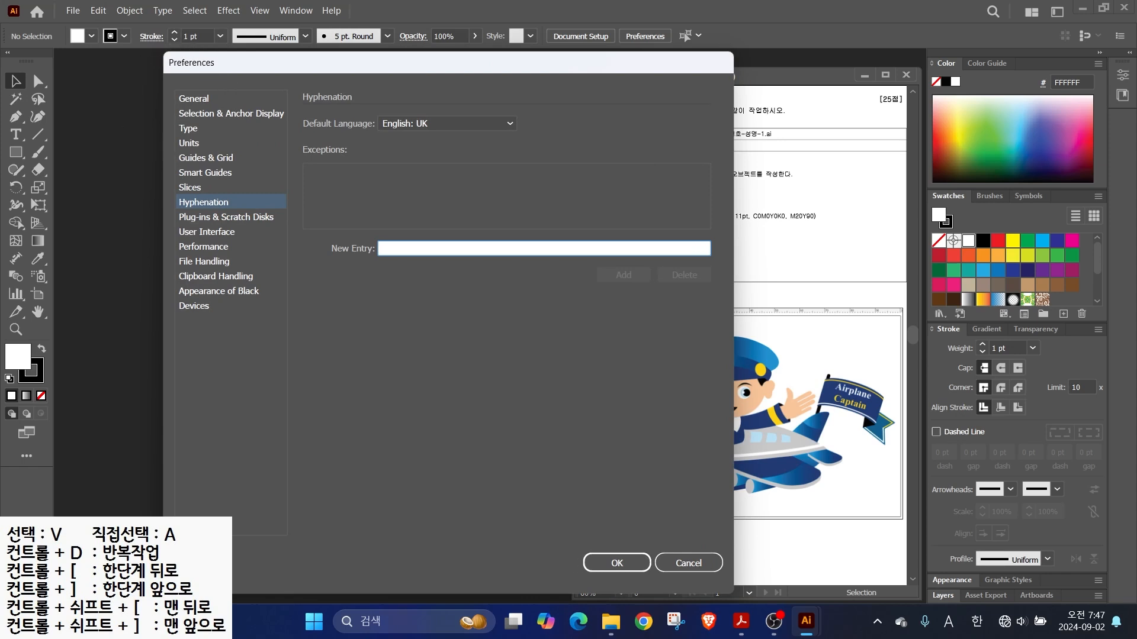
click(194, 99)
click(230, 114)
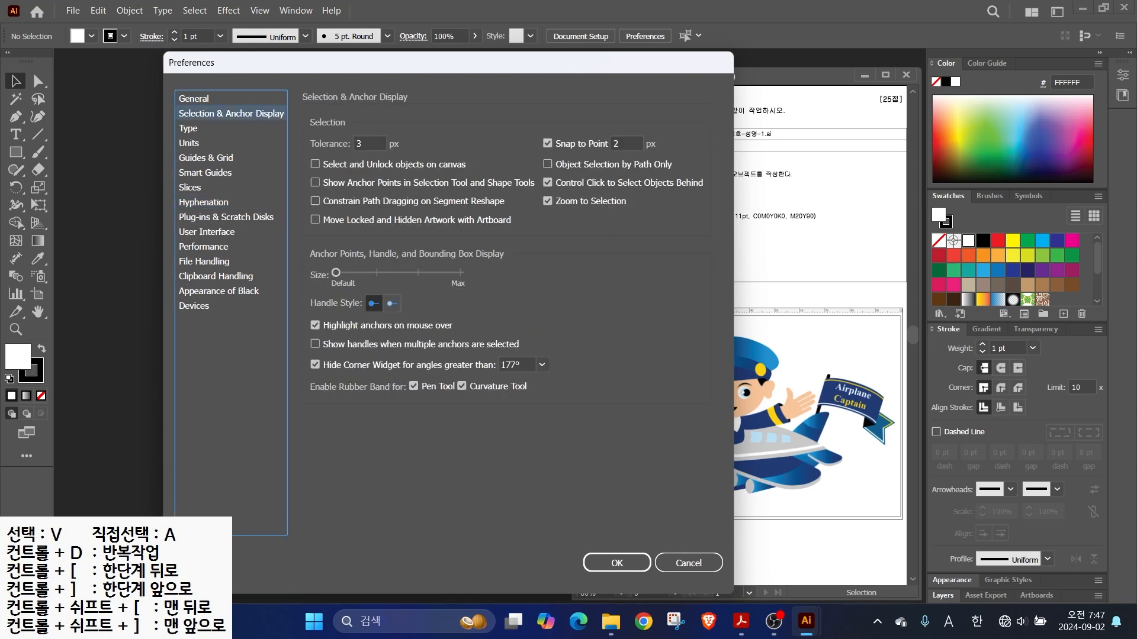
key(Down)
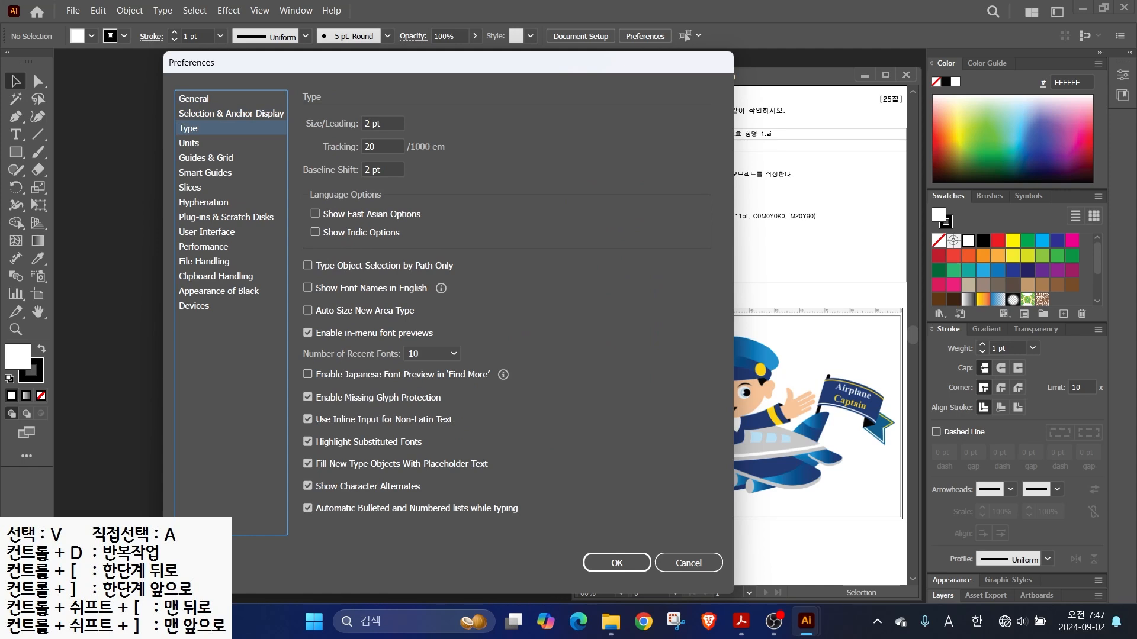
key(Down)
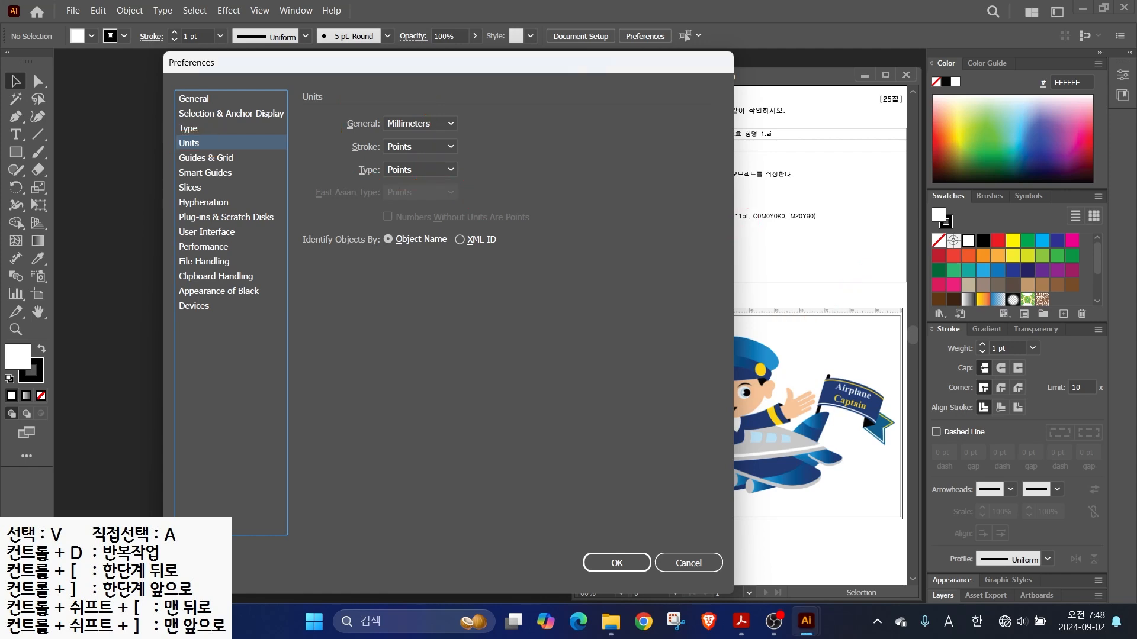
click(205, 173)
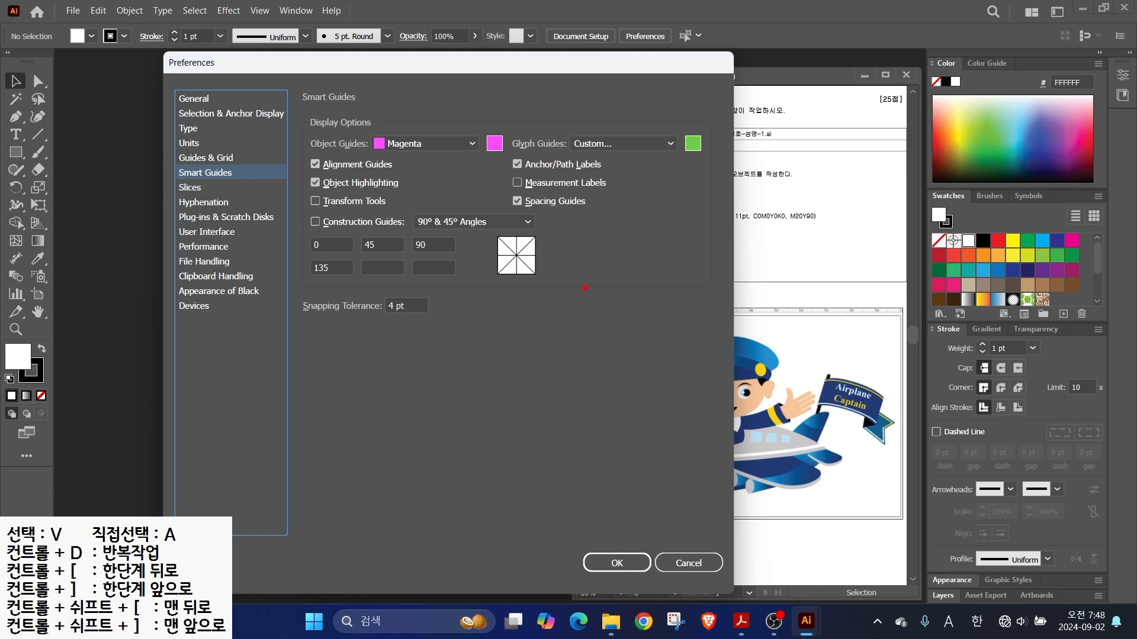
- Leave Measurement Labels unchecked in Smart Guides and go to the User Interface page
mouse_move(565, 258)
mouse_down()
mouse_move(647, 317)
mouse_move(750, 426)
mouse_up()
mouse_move(651, 340)
mouse_down()
mouse_move(684, 348)
mouse_move(661, 353)
mouse_up()
drag(549, 339, 577, 341)
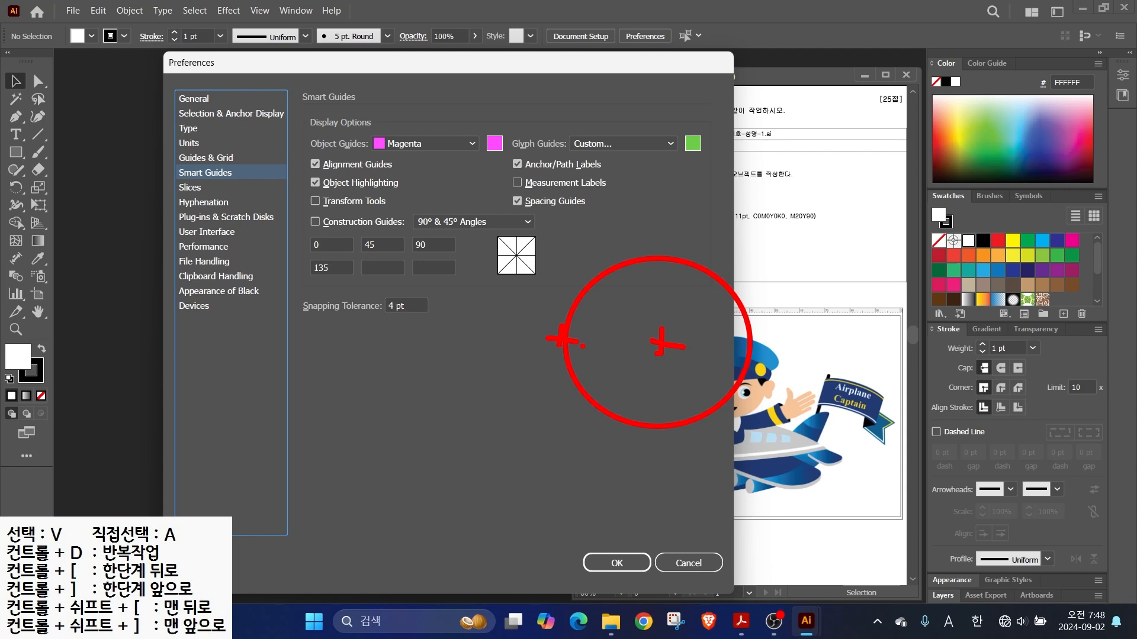
drag(502, 168, 637, 194)
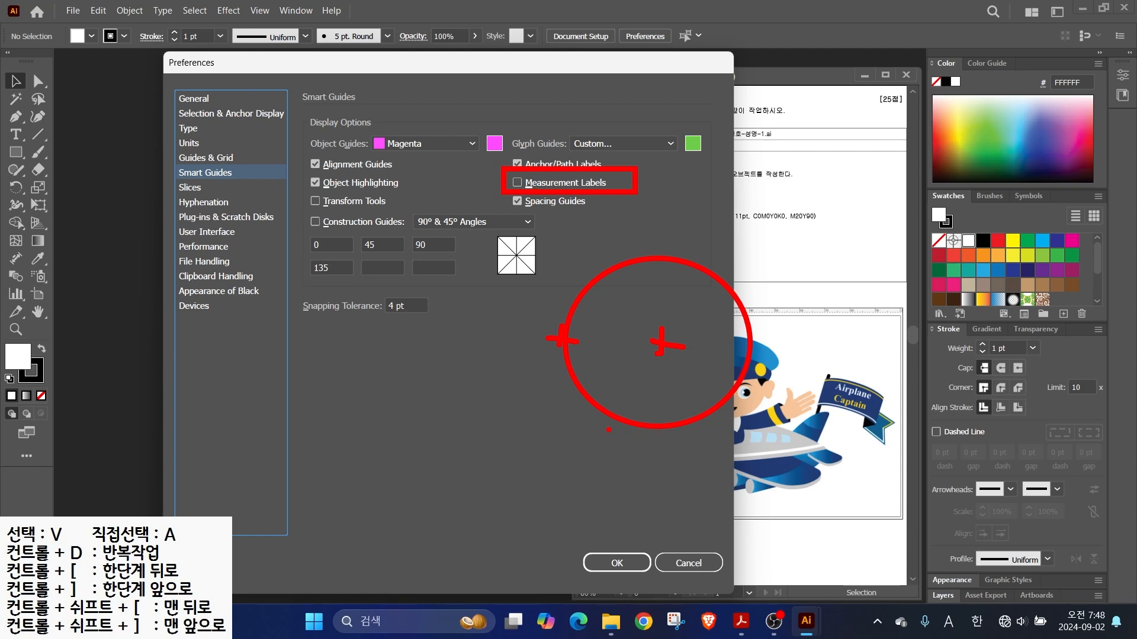
mouse_move(286, 406)
mouse_down()
mouse_move(332, 421)
mouse_move(710, 420)
mouse_up()
key(ctrl)
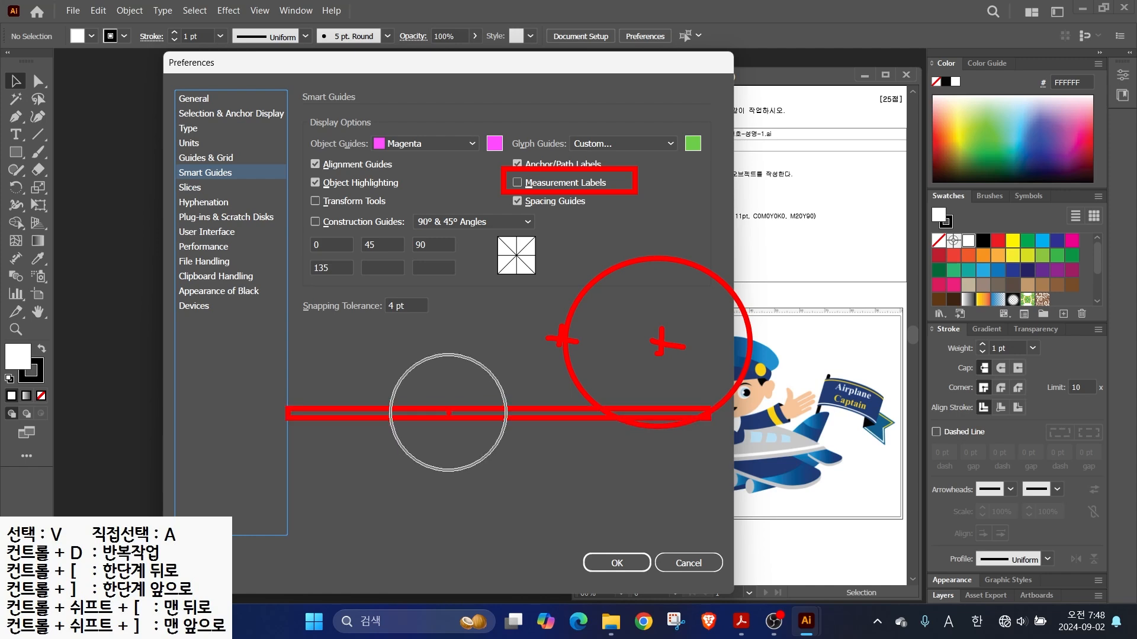
key(Escape)
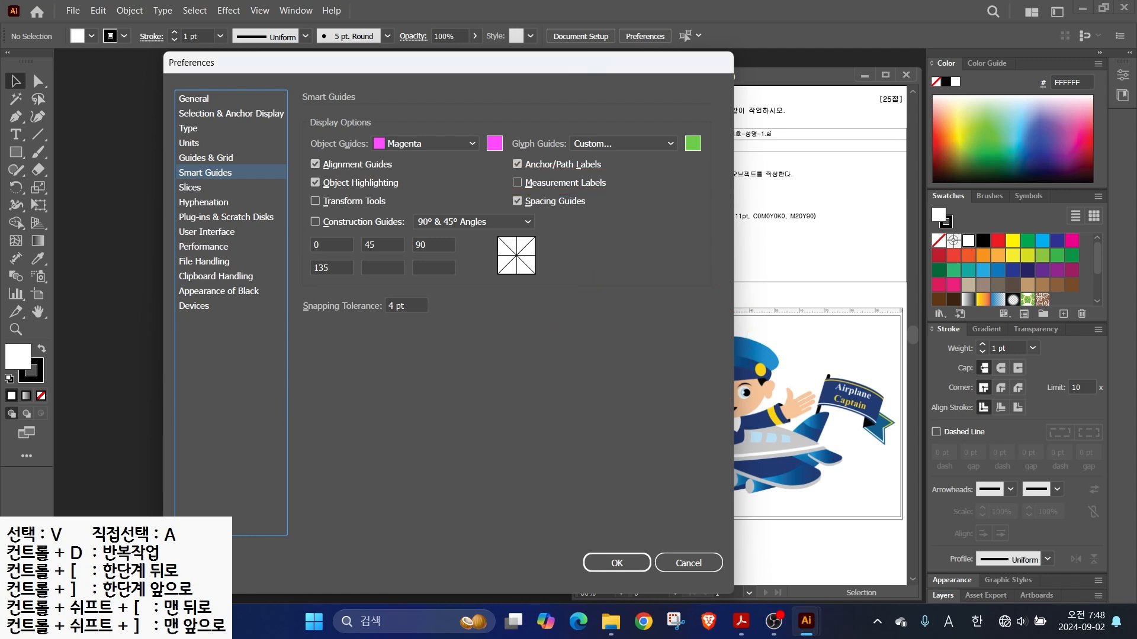
click(207, 232)
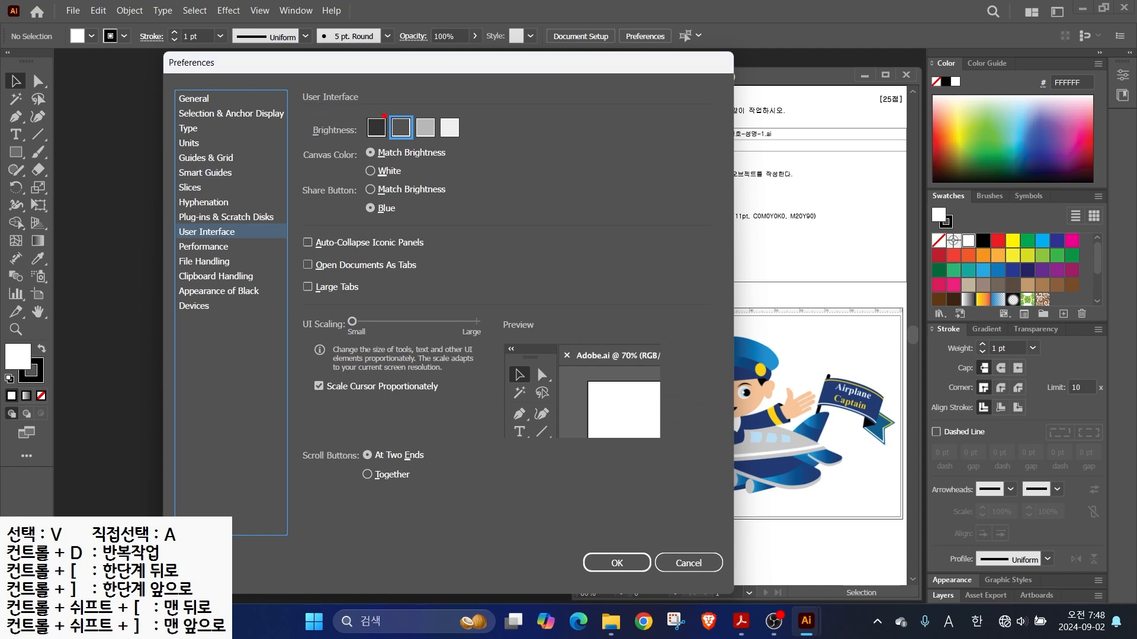
- Review UI brightness, keep Open Documents As Tabs off, and confirm Preferences with OK
drag(386, 114, 366, 78)
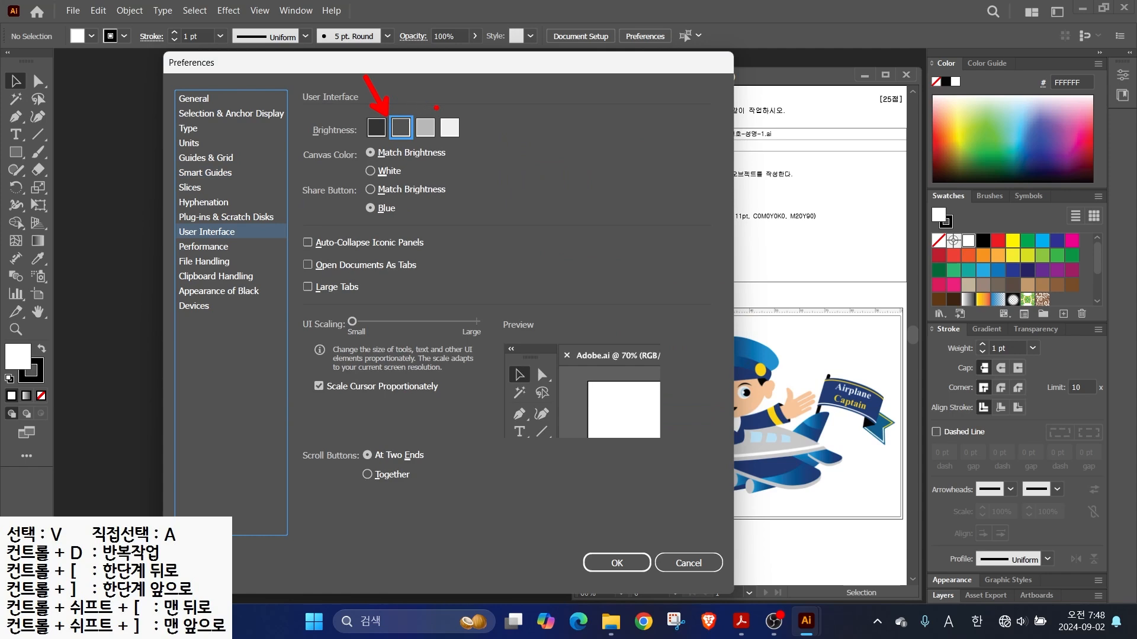
drag(444, 119, 472, 95)
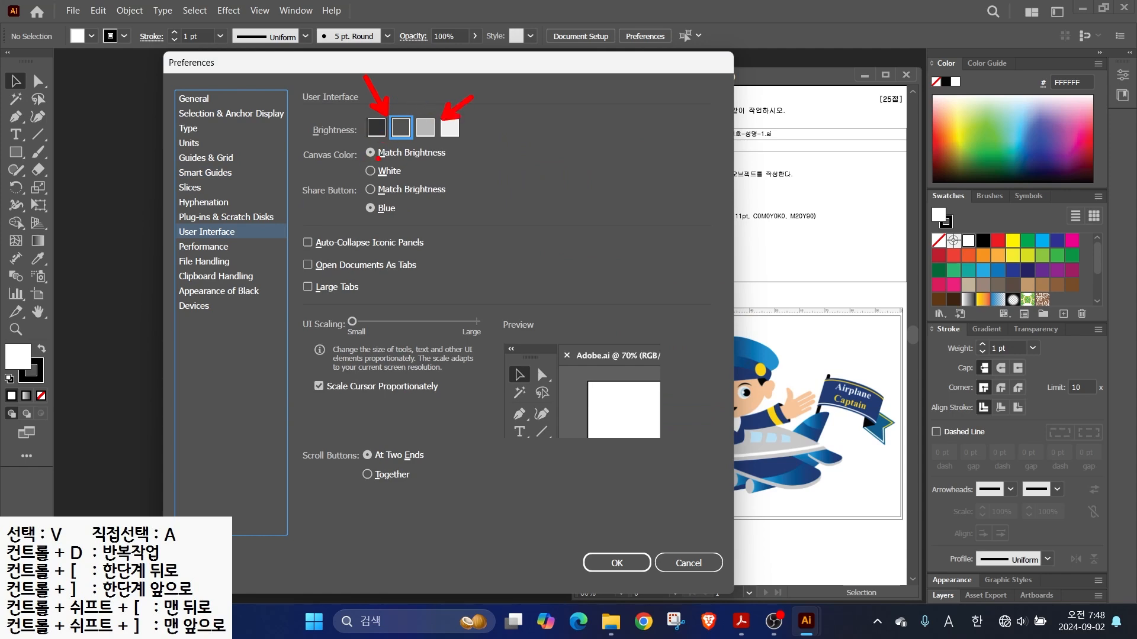
key(Escape)
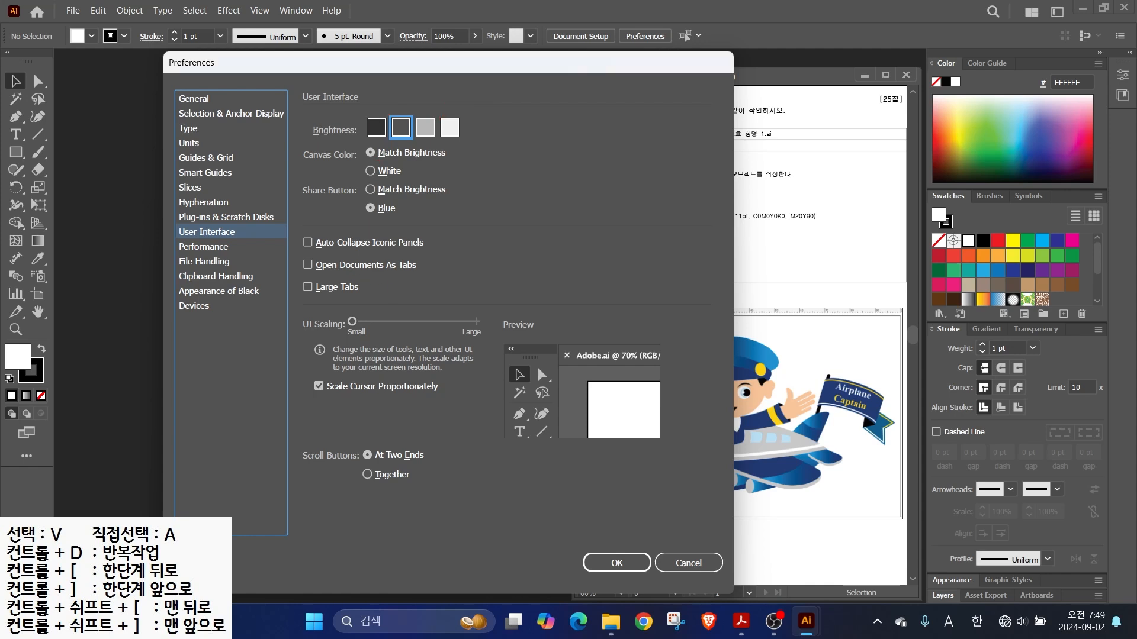
drag(835, 111, 918, 42)
drag(288, 254, 436, 278)
key(Return)
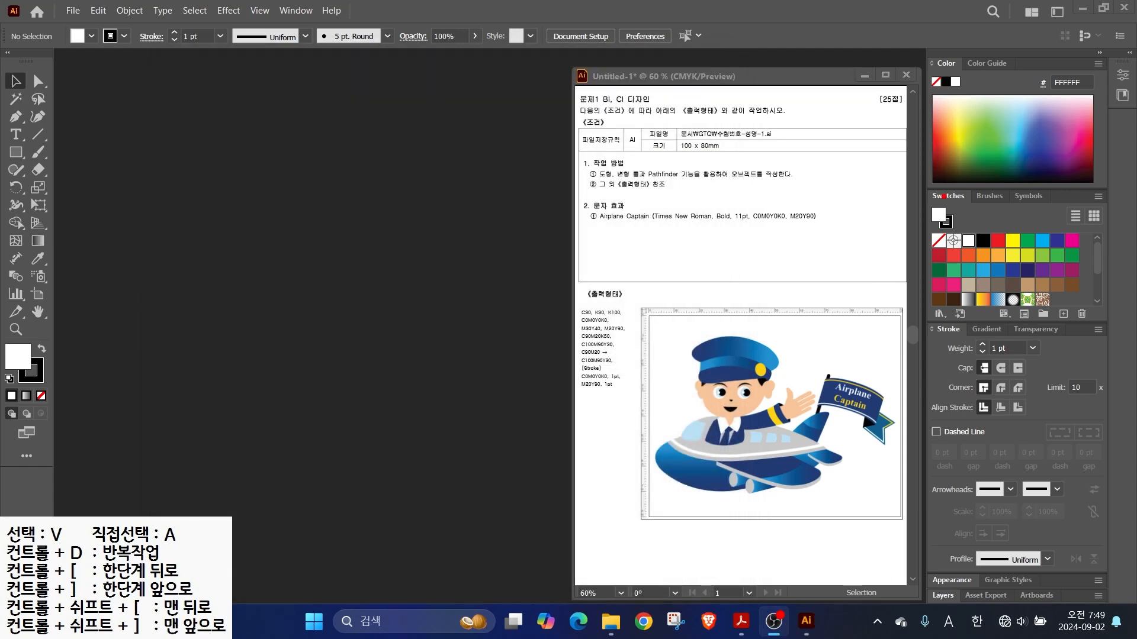
- Start a new document and name it with the candidate's number and name
drag(665, 117, 792, 159)
drag(744, 119, 781, 91)
drag(695, 149, 749, 194)
key(Escape)
click(73, 11)
click(99, 26)
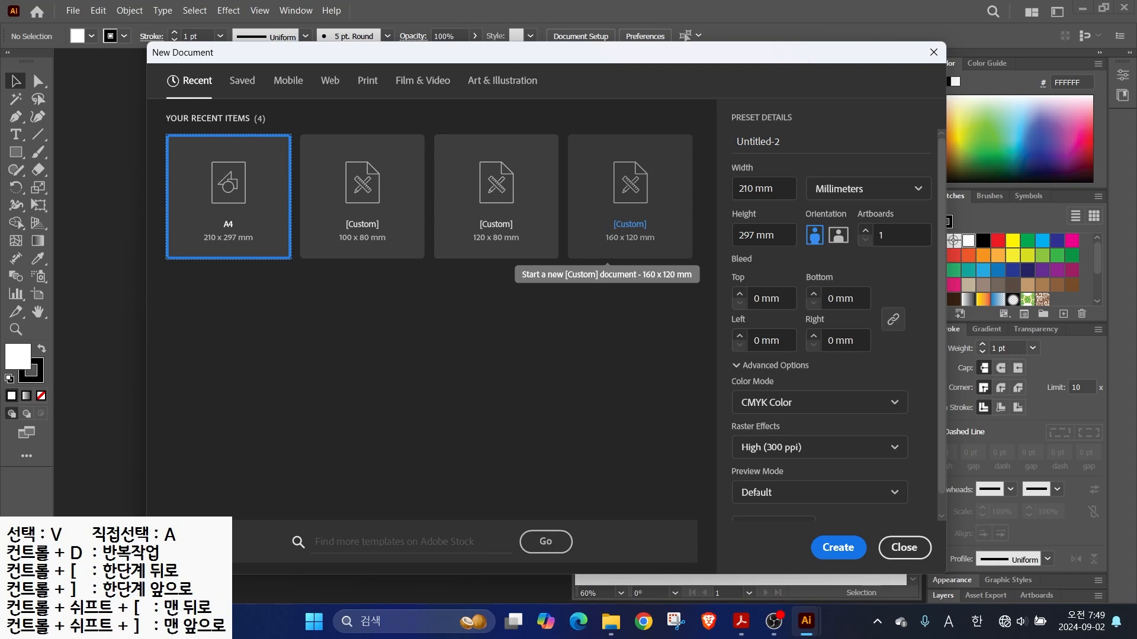
key(Tab)
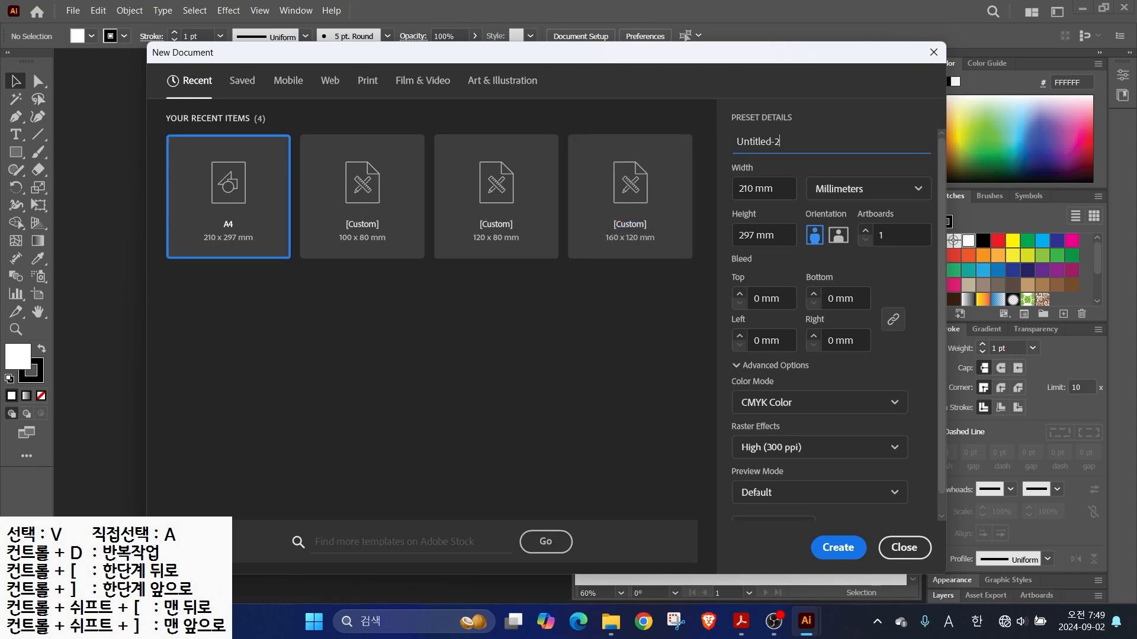
text(1234-)
key(Hangul)
- Set the document to 100 mm wide by 80 mm high and create it
key(Tab)
text(100)
key(Tab)
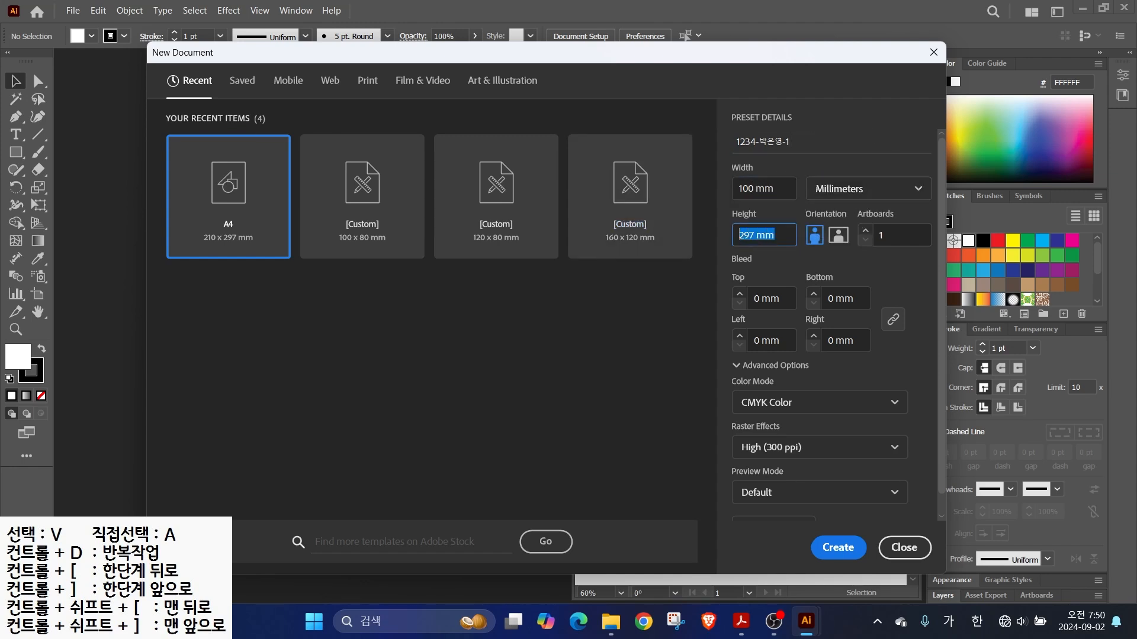
text(80)
click(835, 547)
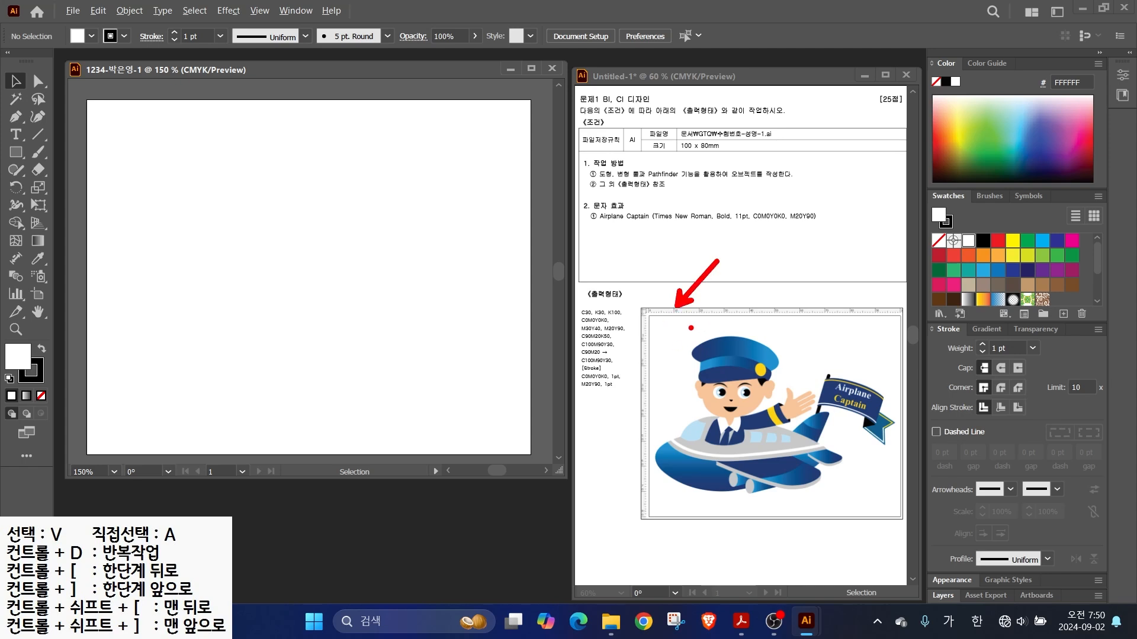
- Show rulers along the new document's edges
mouse_move(703, 439)
mouse_down()
mouse_move(556, 411)
mouse_move(1040, 426)
mouse_move(1027, 408)
mouse_up()
drag(836, 258, 848, 625)
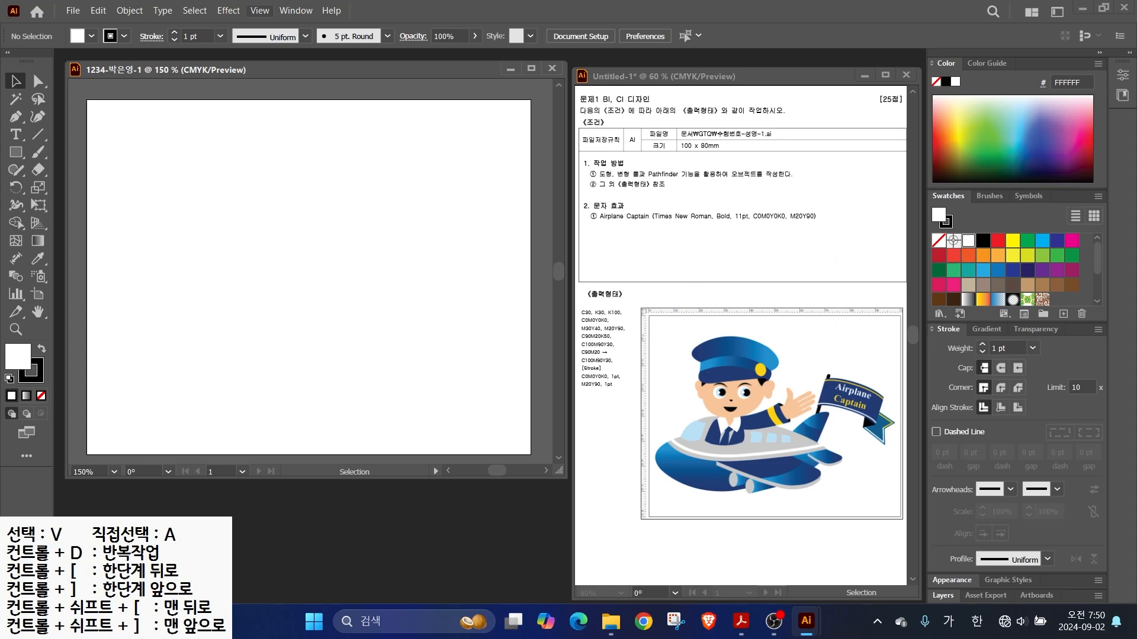
click(259, 10)
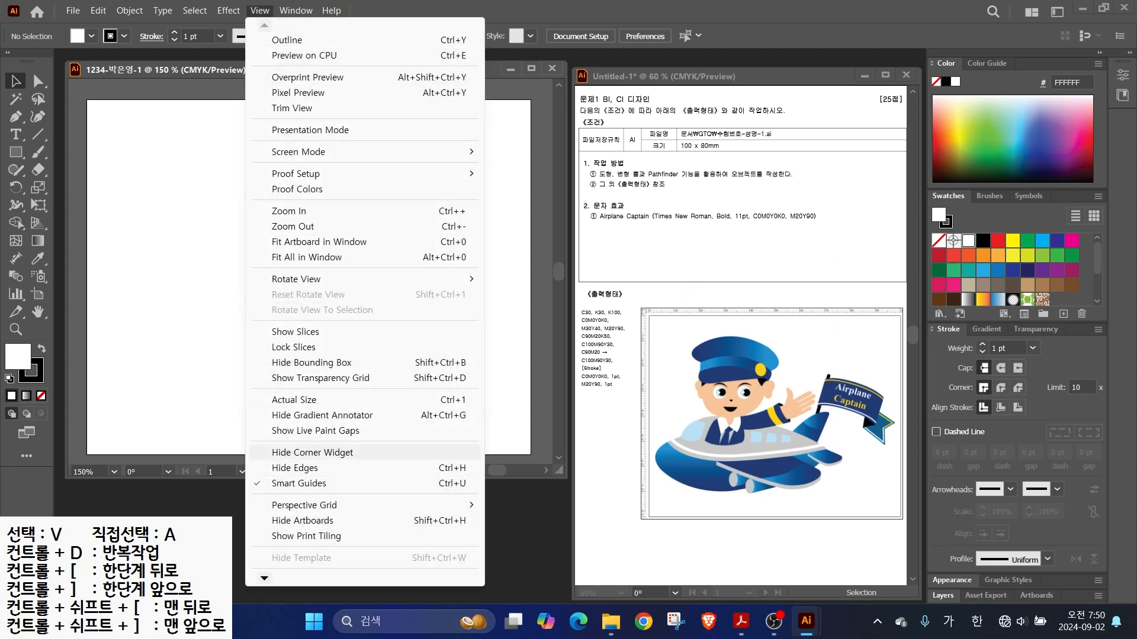
mouse_move(264, 578)
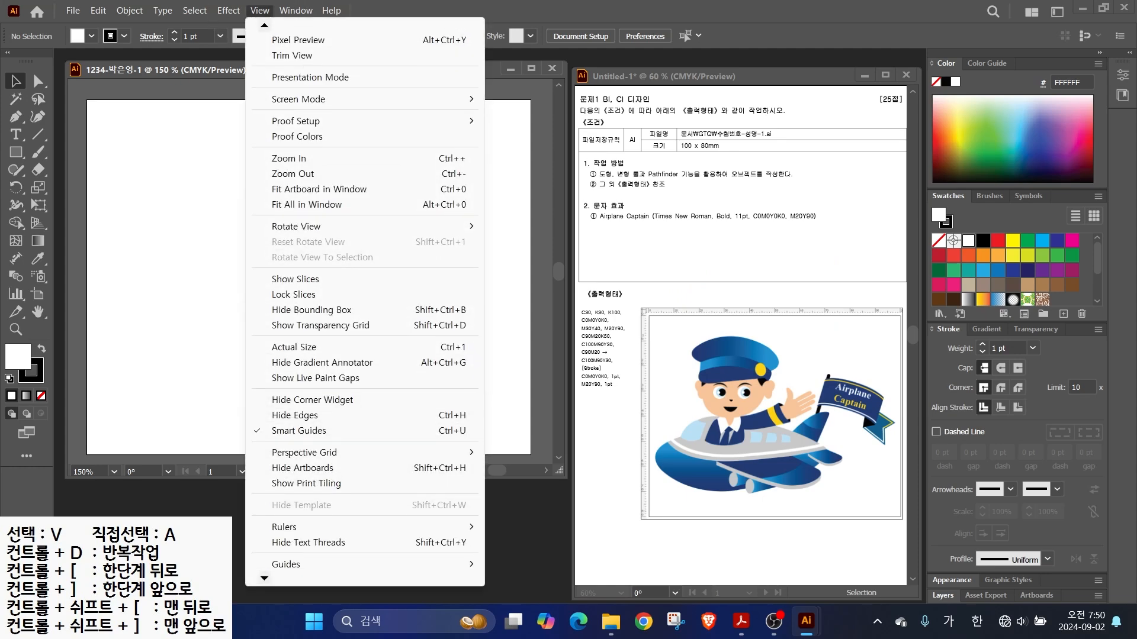
mouse_move(284, 474)
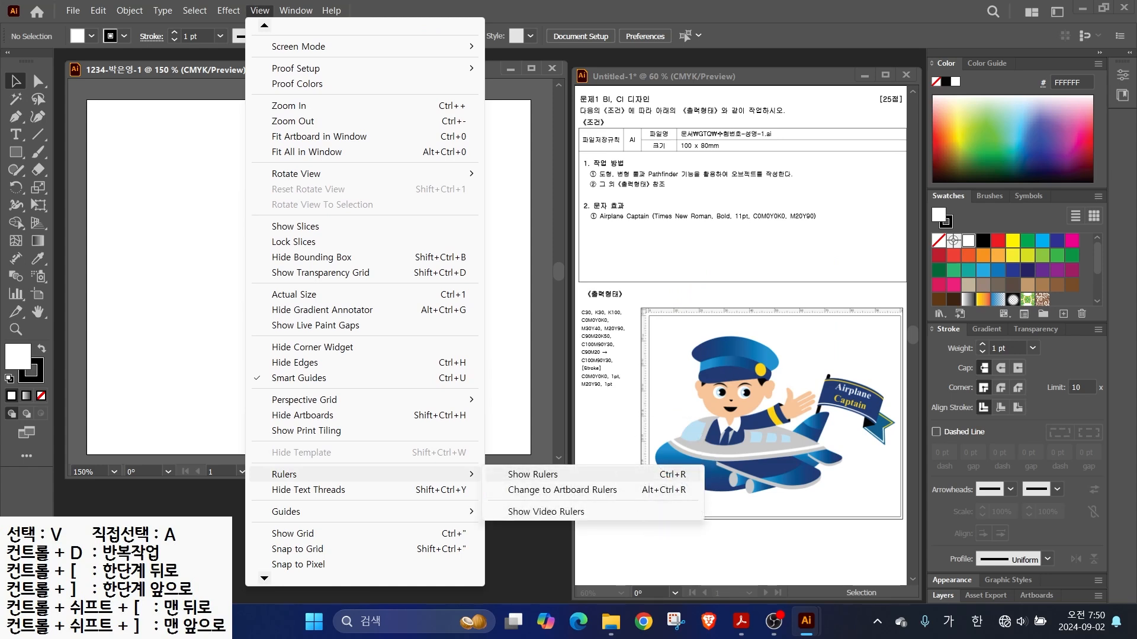
click(658, 474)
key(alt)
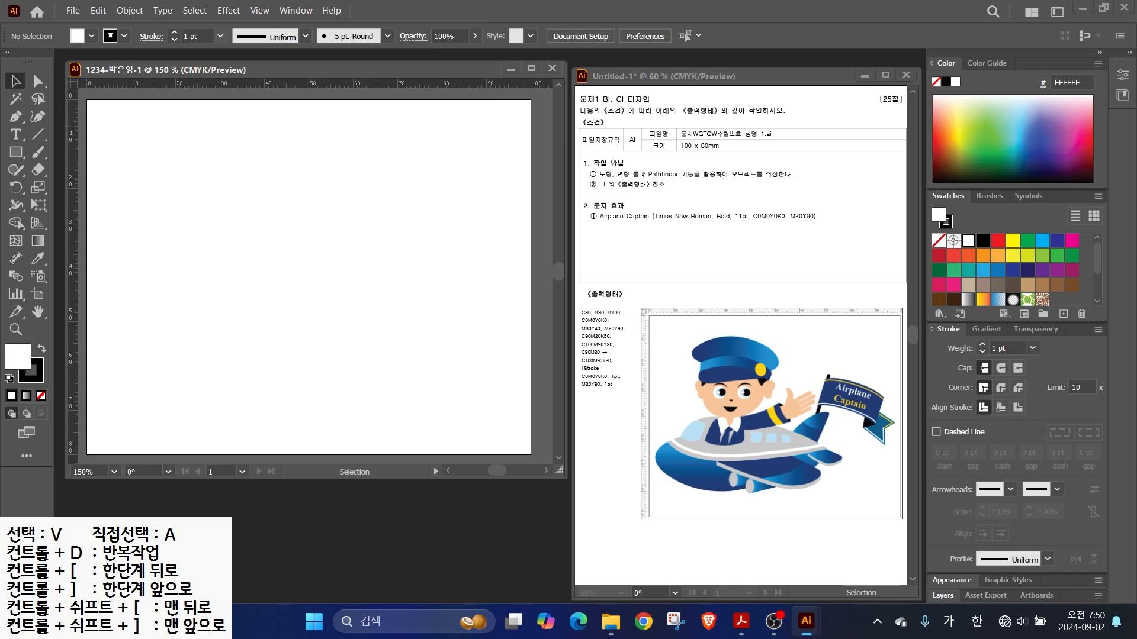
- Start a new colour group from the Swatches panel
mouse_move(632, 402)
mouse_down()
mouse_move(567, 297)
mouse_move(646, 368)
mouse_move(640, 398)
mouse_up()
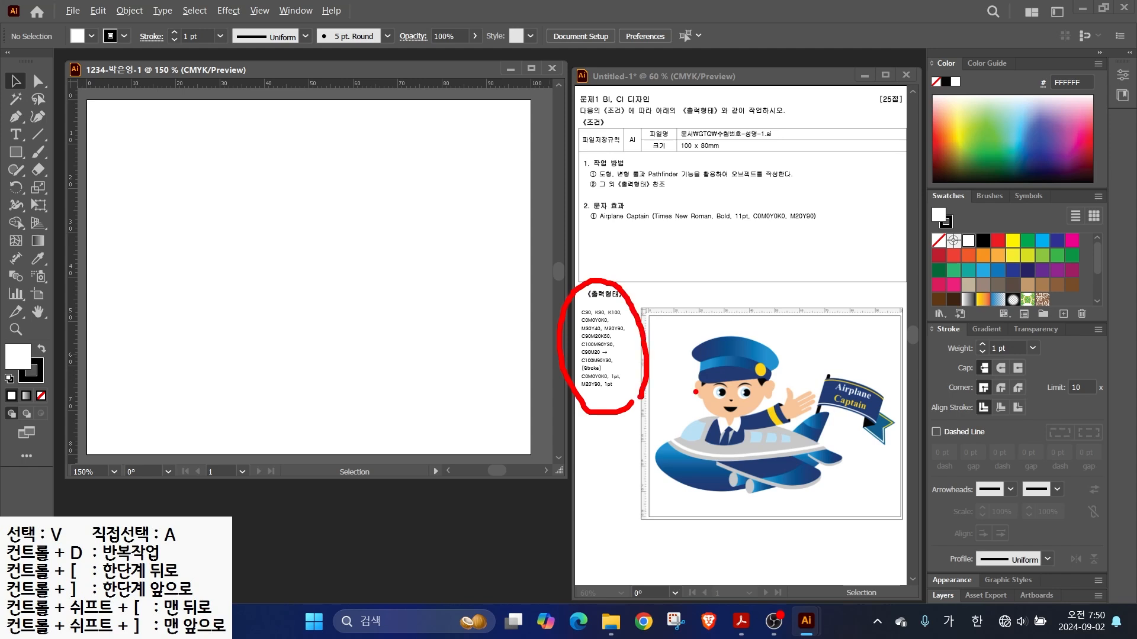
drag(938, 242, 884, 183)
mouse_move(1055, 325)
mouse_down()
mouse_move(1021, 310)
mouse_move(1054, 319)
mouse_up()
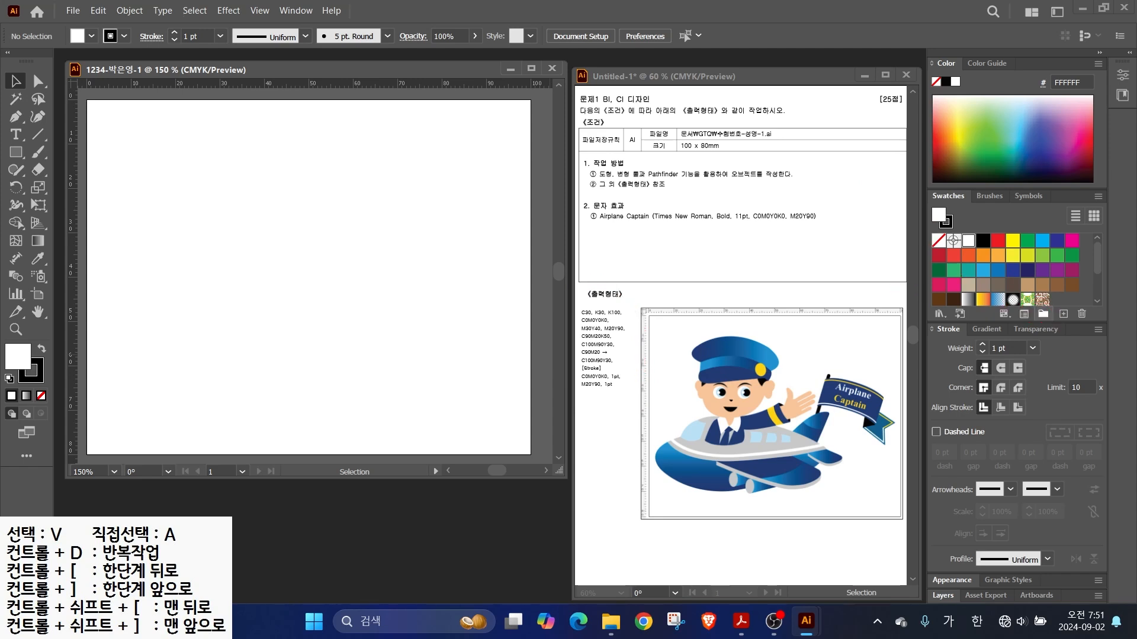
click(1043, 314)
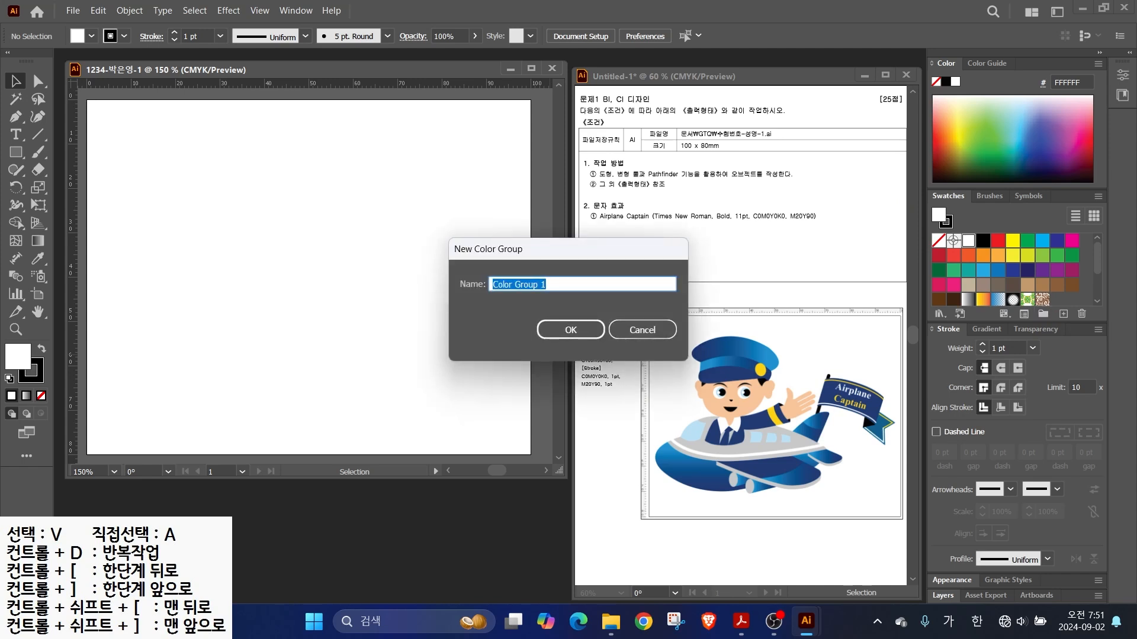
- Name the new colour group 'gtq' and confirm it
key(BackSpace)
key(Hangul)
text(gtq)
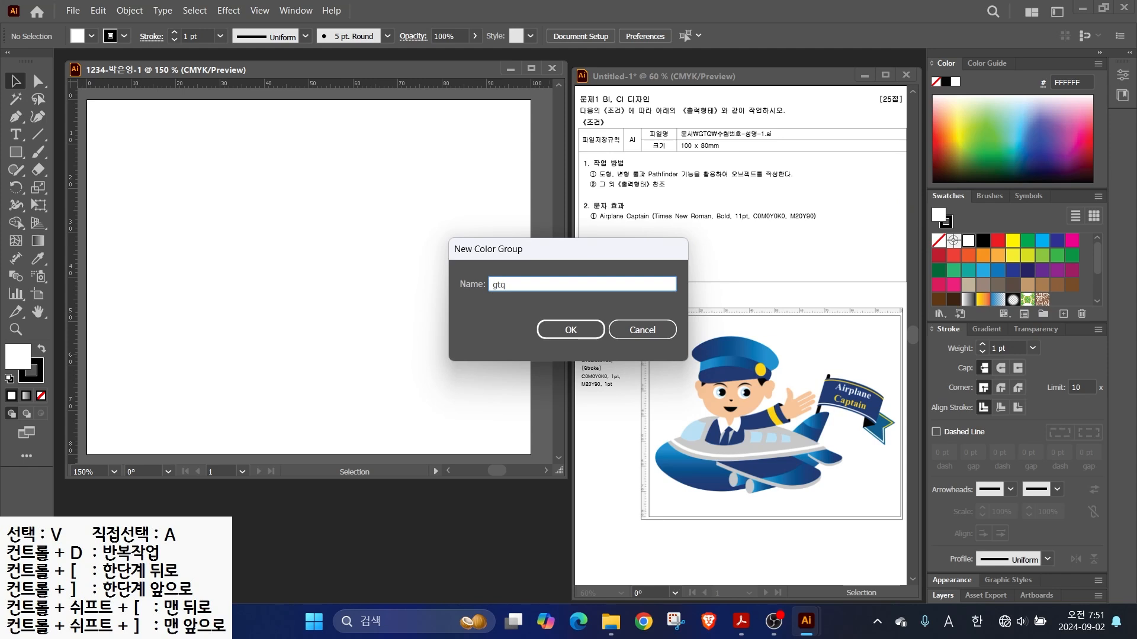
key(Return)
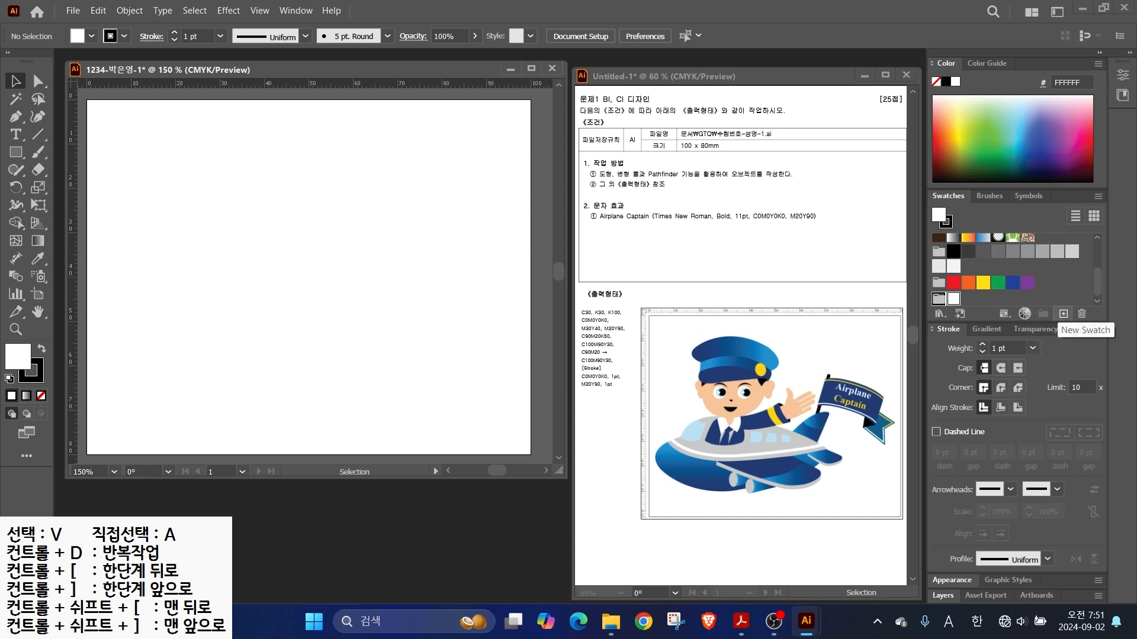
- Add a light blue swatch with cyan set to 30
click(1063, 314)
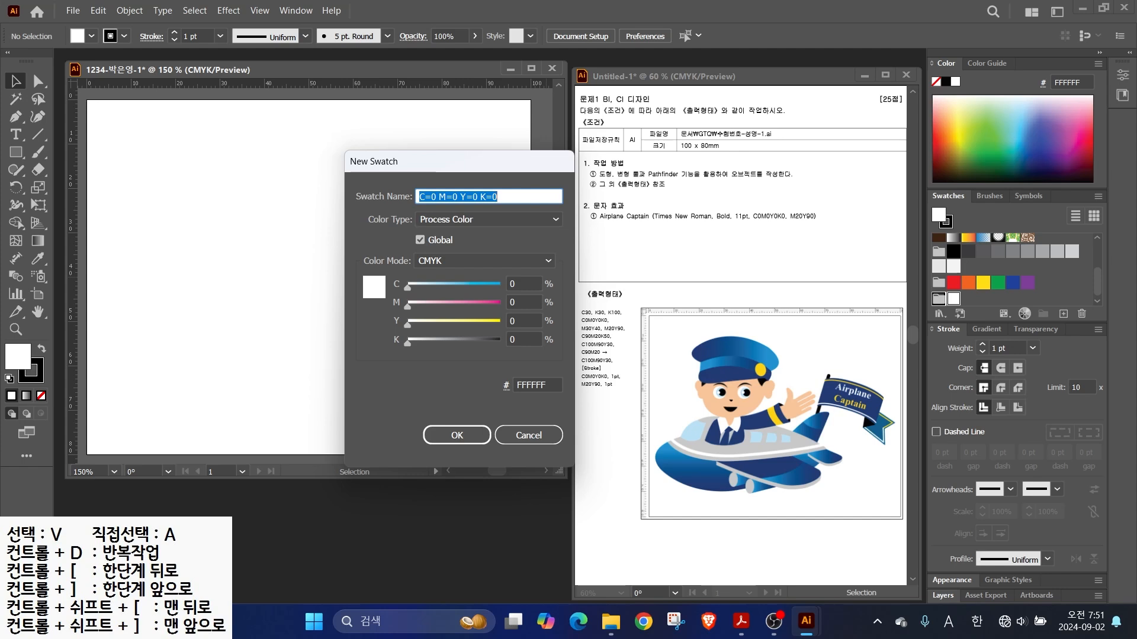
key(alt+2)
drag(584, 304, 559, 254)
key(Escape)
double_click(514, 284)
text(30)
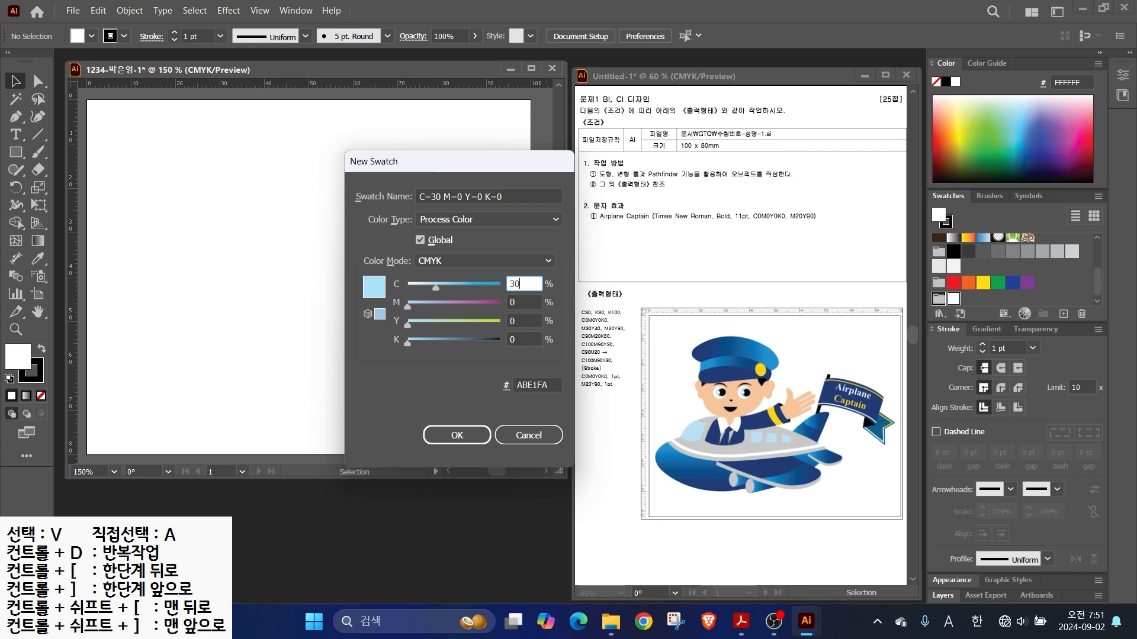
click(456, 435)
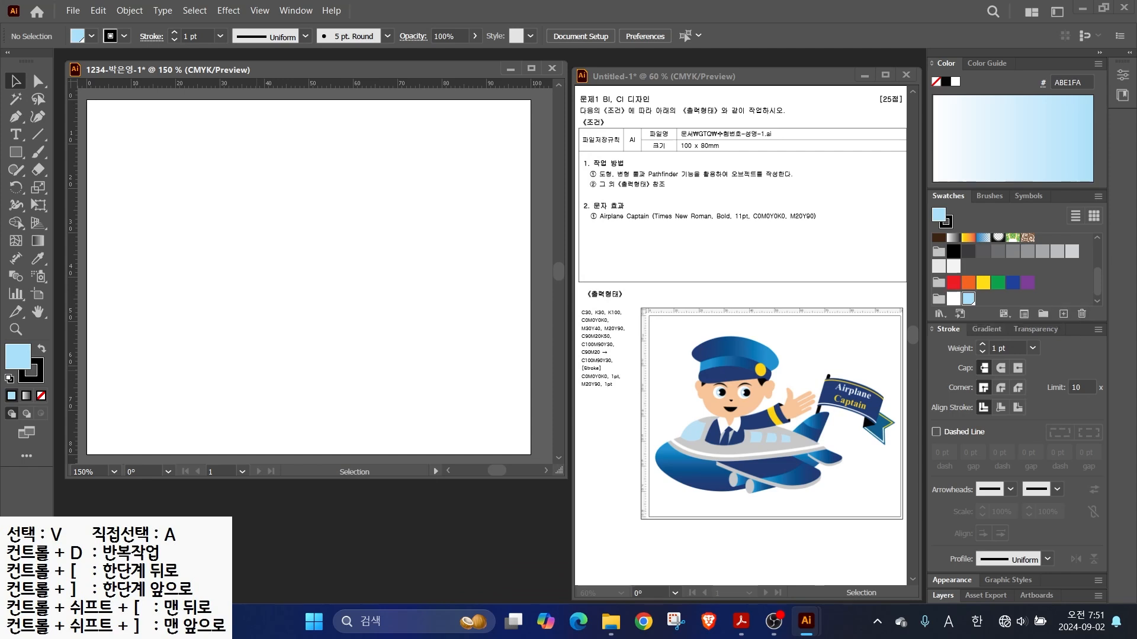
- Add a grey swatch and a black swatch with K100
click(1063, 313)
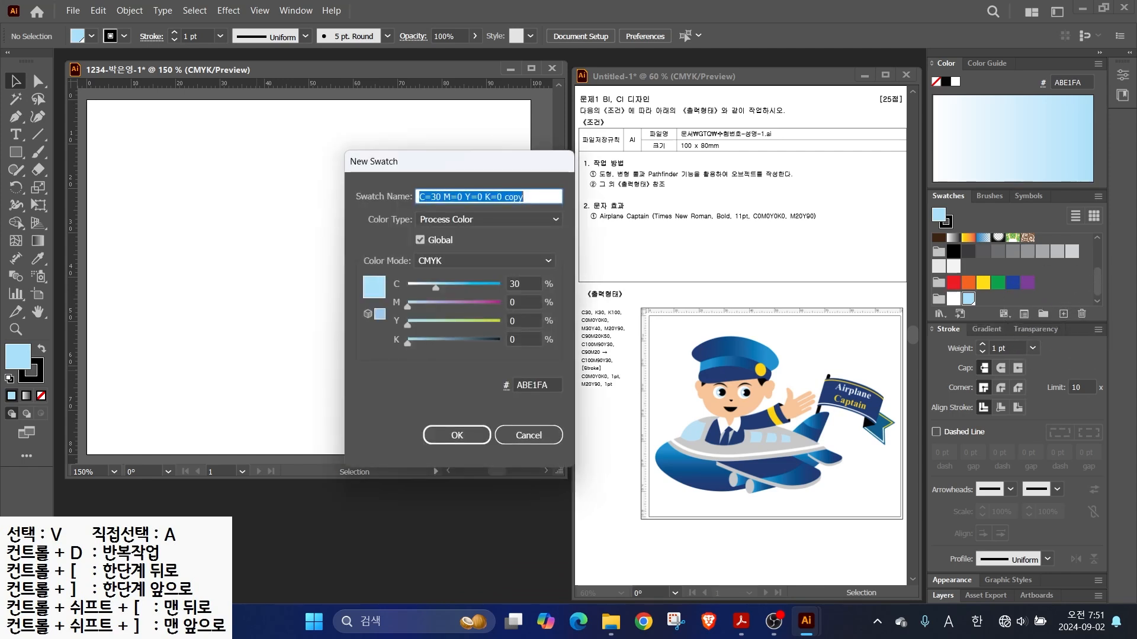
key(Tab)
text(0)
key(Tab)
key(Tab)
key(Tab)
text(30)
key(Return)
click(1063, 314)
key(Tab)
key(Tab)
key(Tab)
key(Tab)
text(100)
key(Return)
- Add a peach swatch and a yellow C0 M20 Y90 K0 swatch
click(1063, 314)
key(Tab)
text(0)
key(Tab)
text(30)
key(Tab)
text(40)
key(Tab)
text(0)
key(Return)
click(1063, 314)
- Add a dark blue C90 M20 Y0 K50 swatch and a navy C100 M90 Y30 K0 swatch
key(Tab)
key(Tab)
text(20)
key(Tab)
text(90)
key(Return)
click(1063, 314)
key(Tab)
text(90)
key(Tab)
key(Tab)
text(0)
key(Tab)
text(50)
key(Return)
click(1063, 314)
key(Tab)
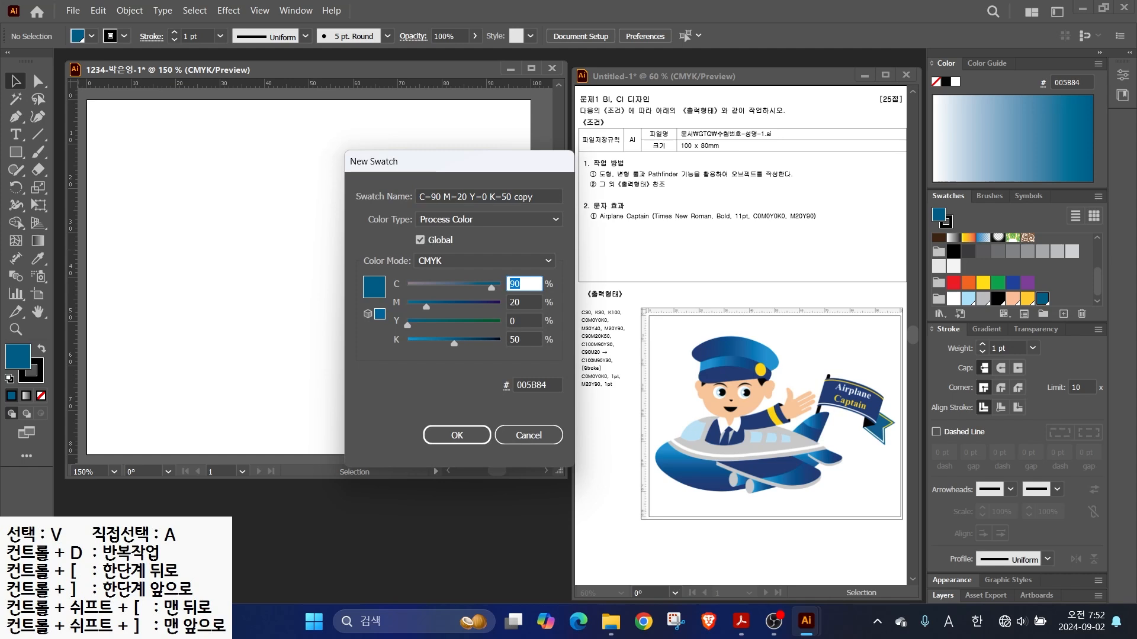
text(100)
key(Tab)
text(90)
key(Tab)
text(30)
key(Tab)
text(0)
key(Return)
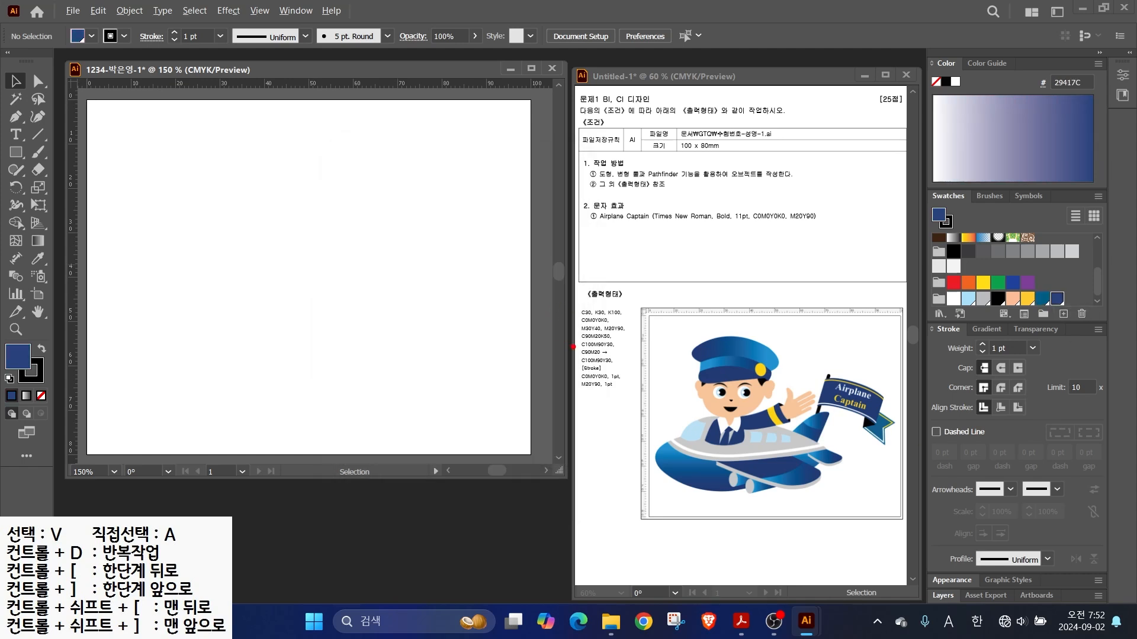
drag(580, 364, 527, 376)
- Apply a gradient fill and set its left stop to CMYK C90 M20
mouse_move(618, 367)
mouse_down()
mouse_move(593, 368)
mouse_move(576, 349)
mouse_move(621, 348)
mouse_move(622, 364)
mouse_up()
click(986, 329)
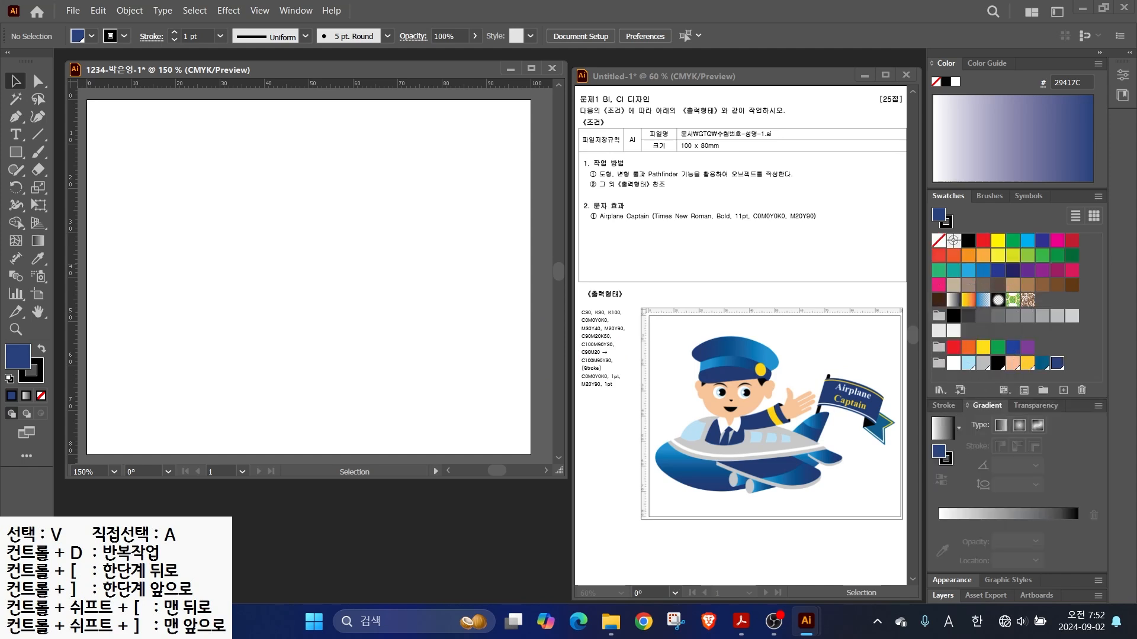
click(941, 427)
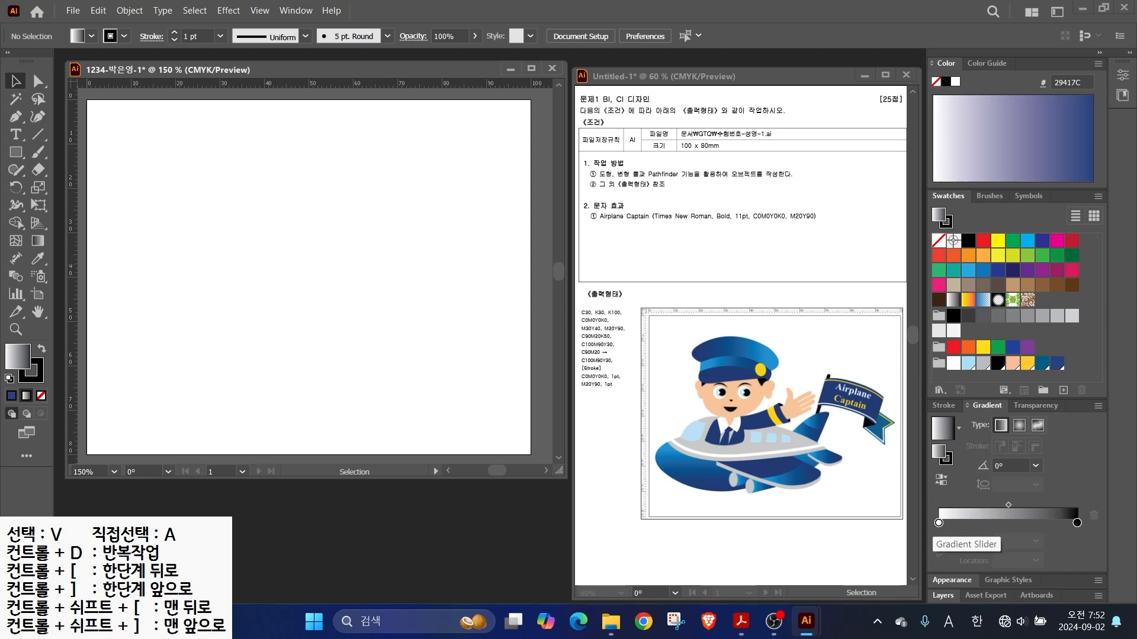
double_click(938, 523)
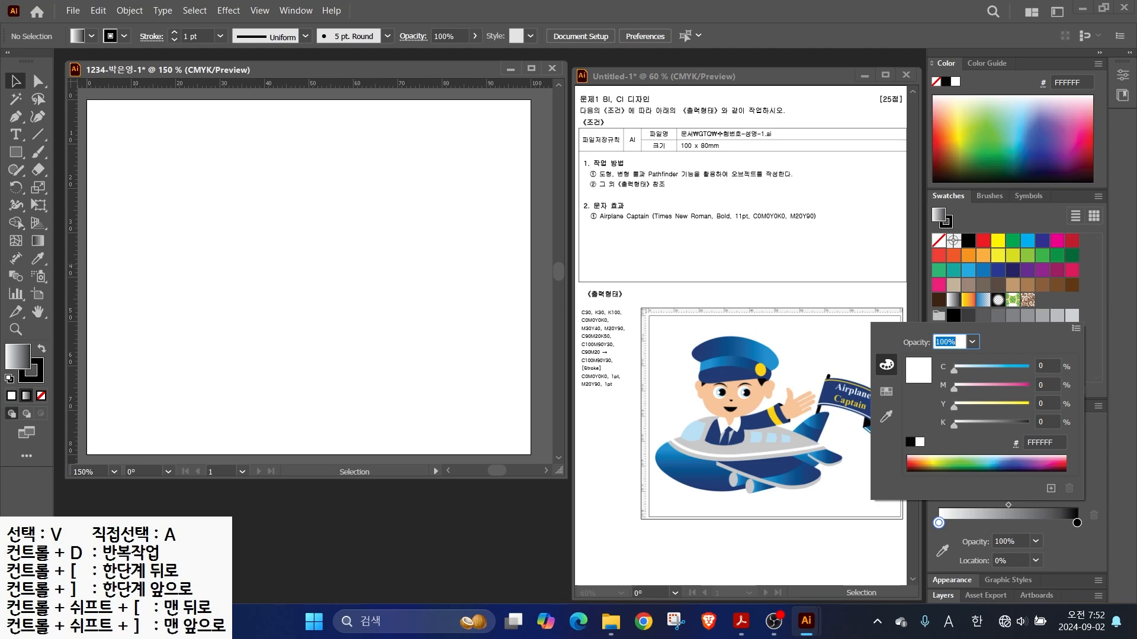
click(1076, 328)
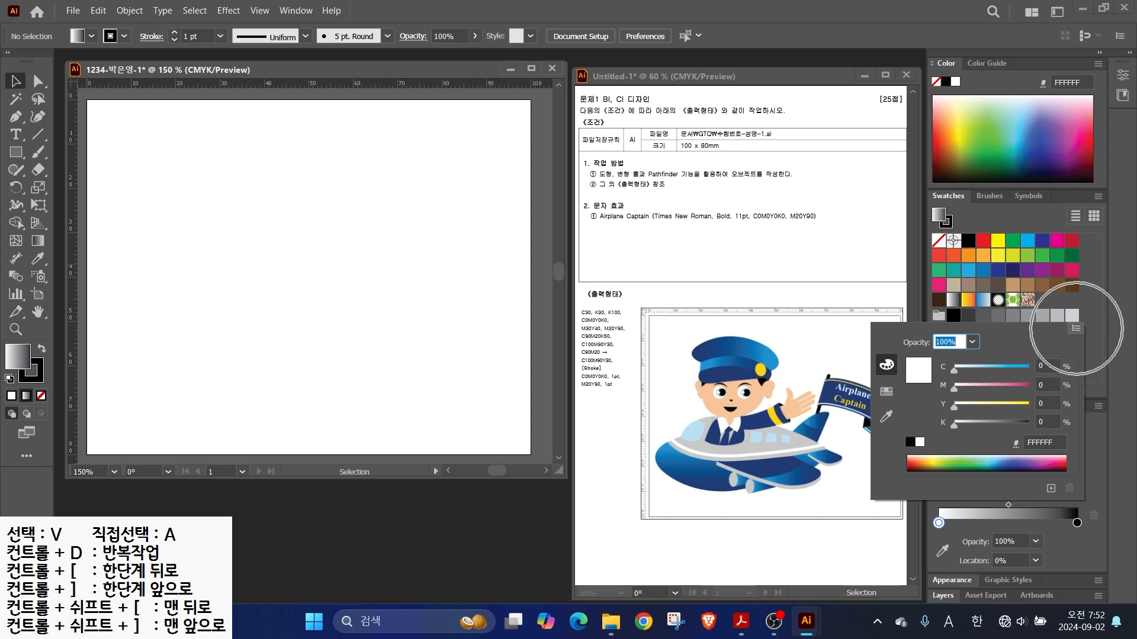
click(992, 378)
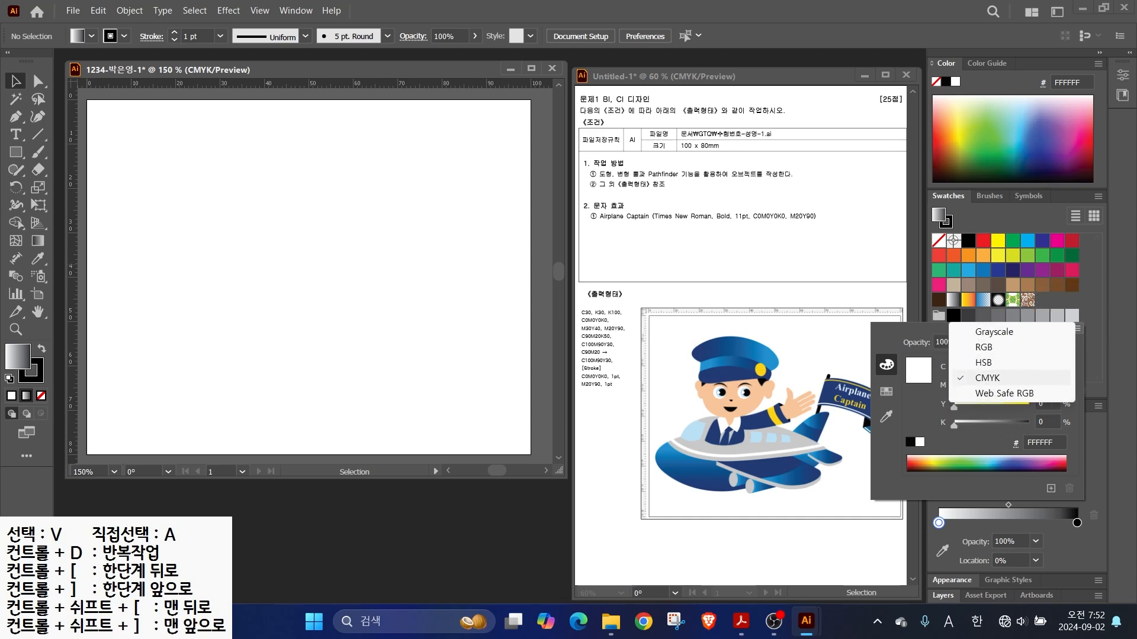
click(992, 378)
double_click(1042, 366)
text(90)
key(Tab)
text(20)
key(Tab)
key(Return)
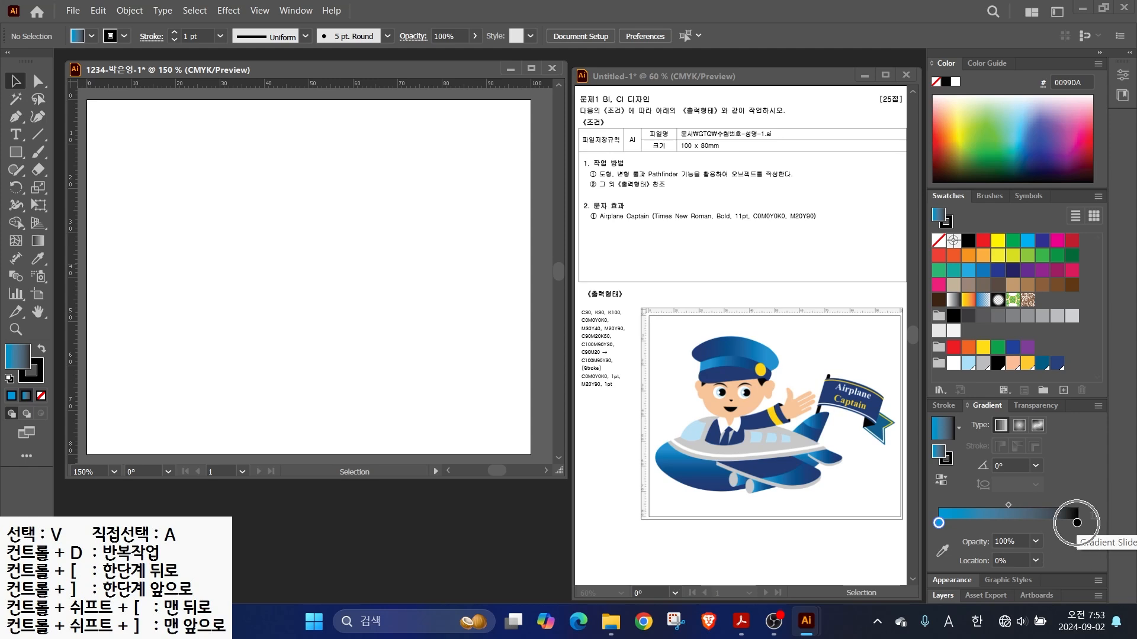
- Set the gradient's right stop to navy C100 M90 Y30 K0
double_click(1077, 522)
double_click(1042, 366)
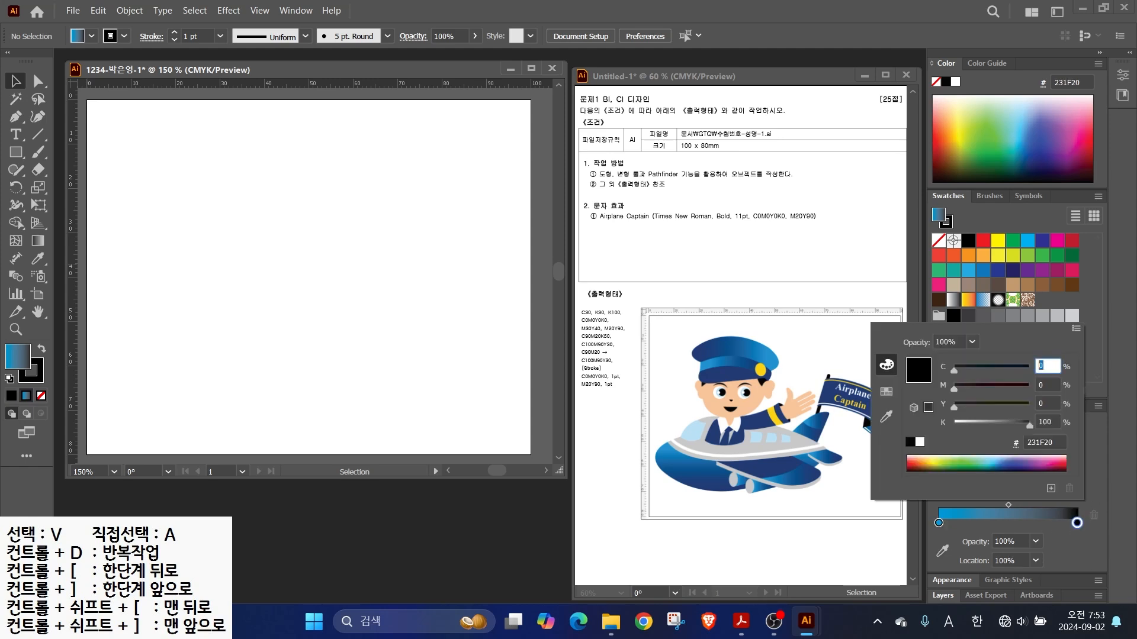
text(100)
key(Tab)
text(90)
key(Tab)
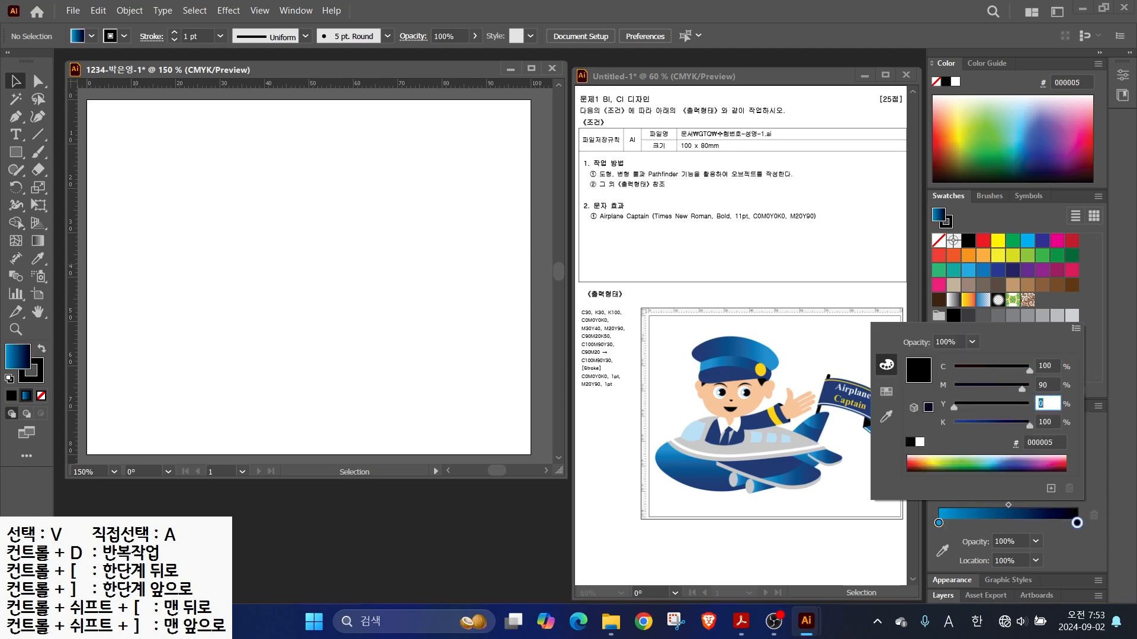
text(30)
key(Tab)
text(0)
key(Return)
key(comma)
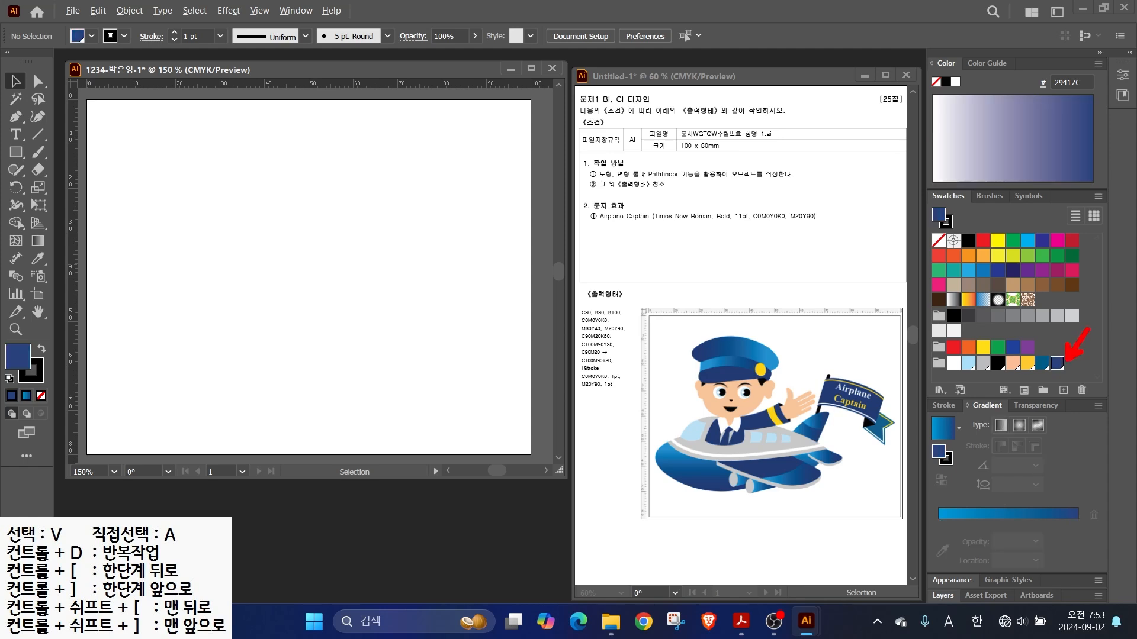
- Add a yellow C0 M20 Y80 swatch to the colour group
click(1063, 390)
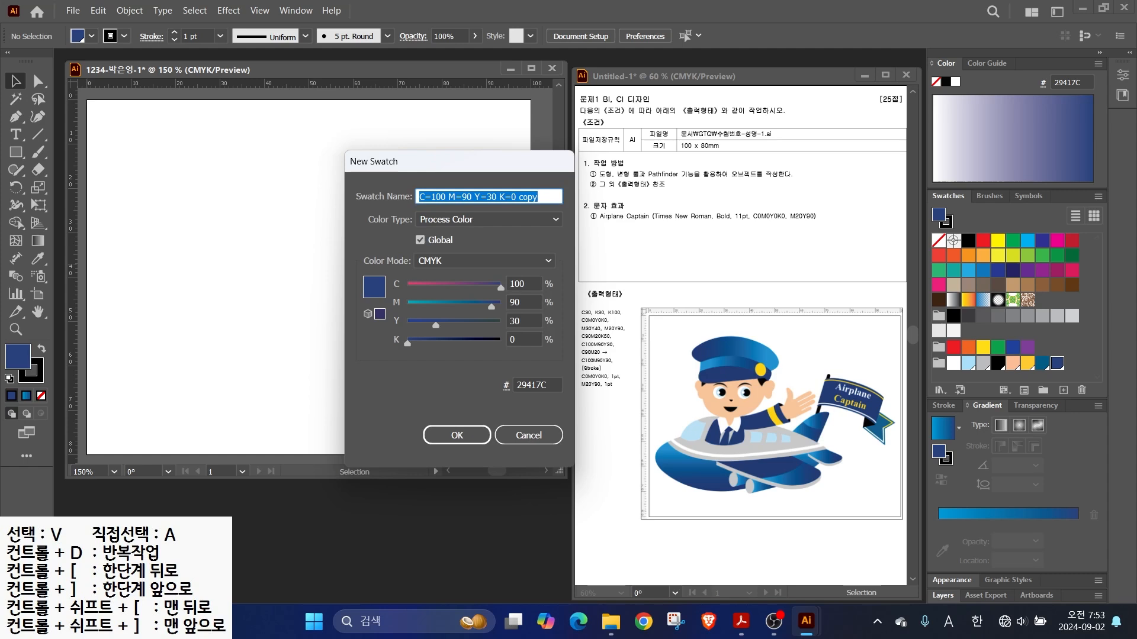
text(0)
key(Tab)
text(20)
key(Tab)
text(80)
key(Return)
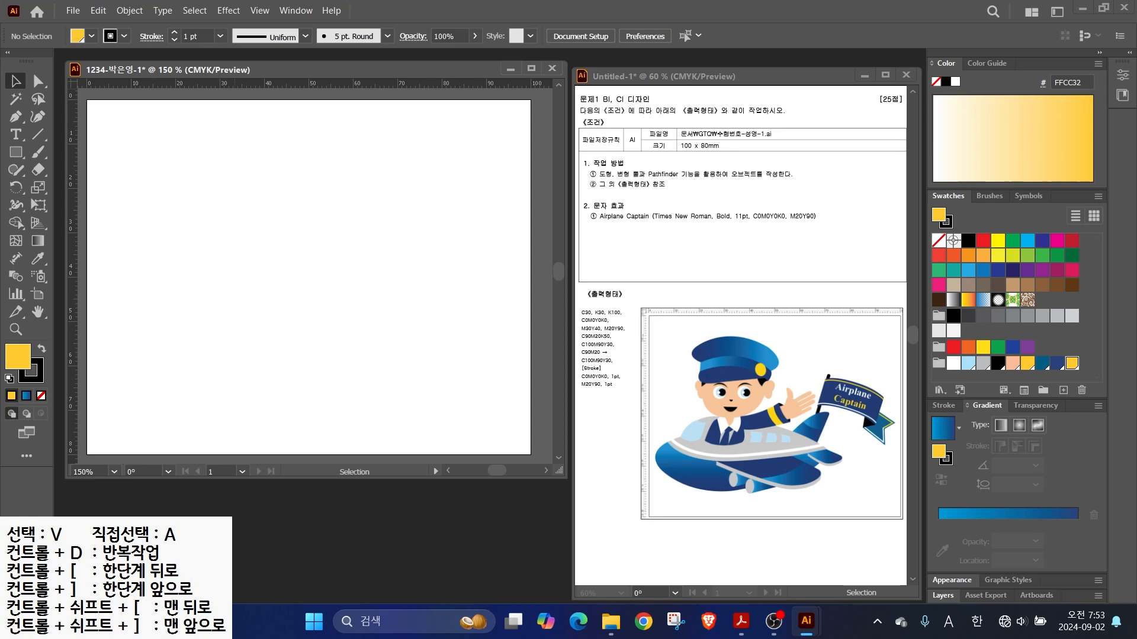
drag(605, 413, 974, 425)
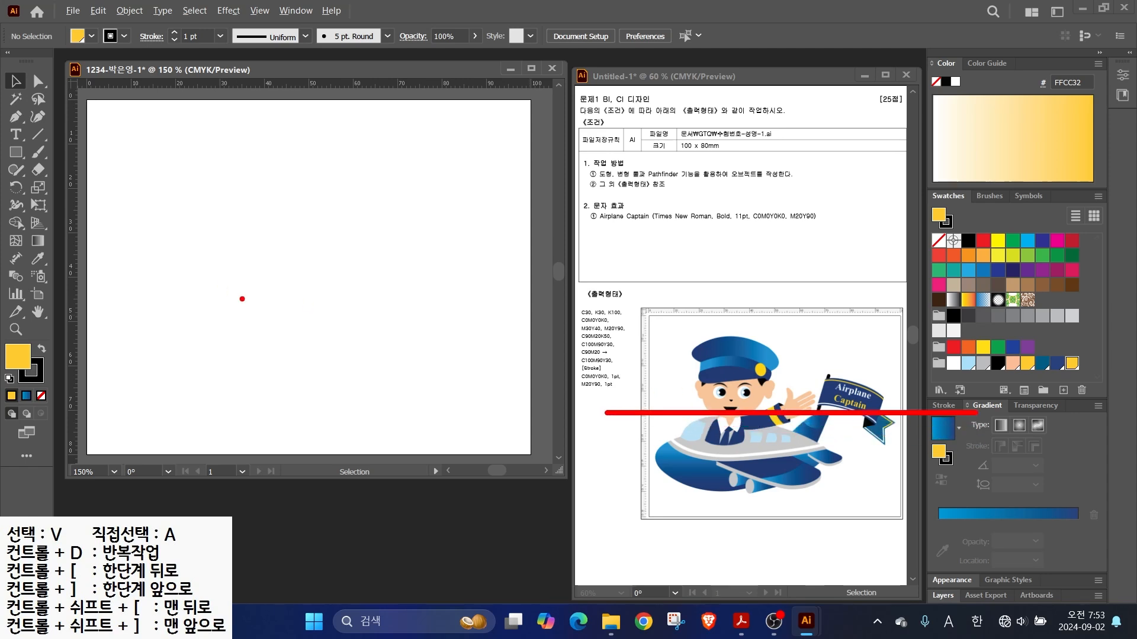
- Drag a horizontal guide down across the middle of the artboard
mouse_move(844, 552)
mouse_down()
mouse_move(854, 352)
mouse_move(838, 227)
mouse_up()
drag(300, 79, 343, 45)
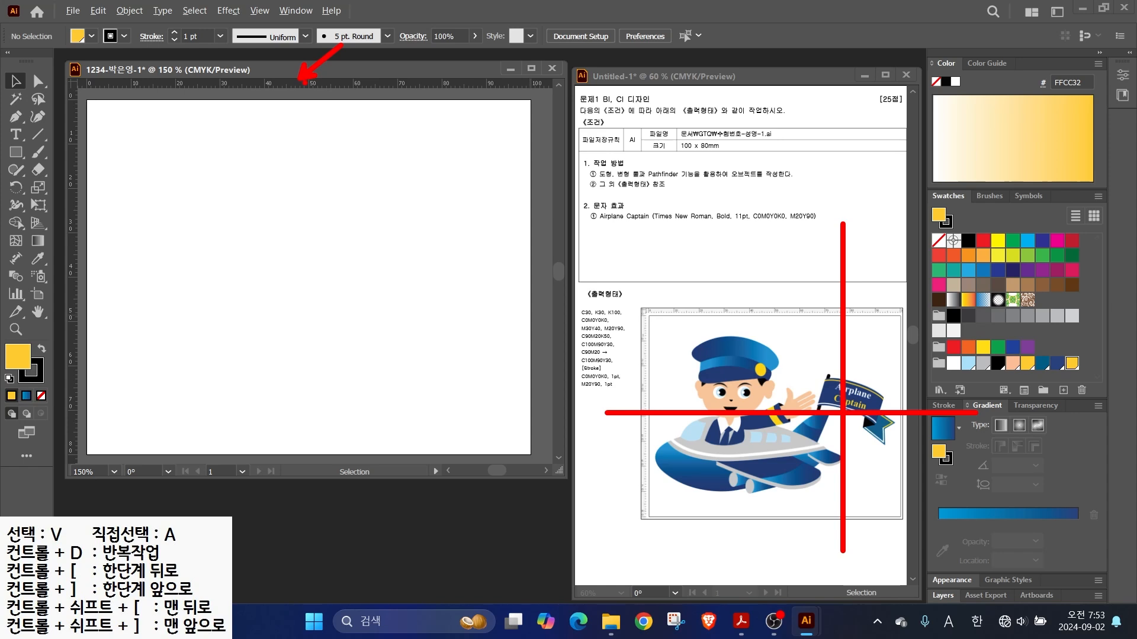
key(Escape)
key(ctrl)
drag(271, 84, 272, 275)
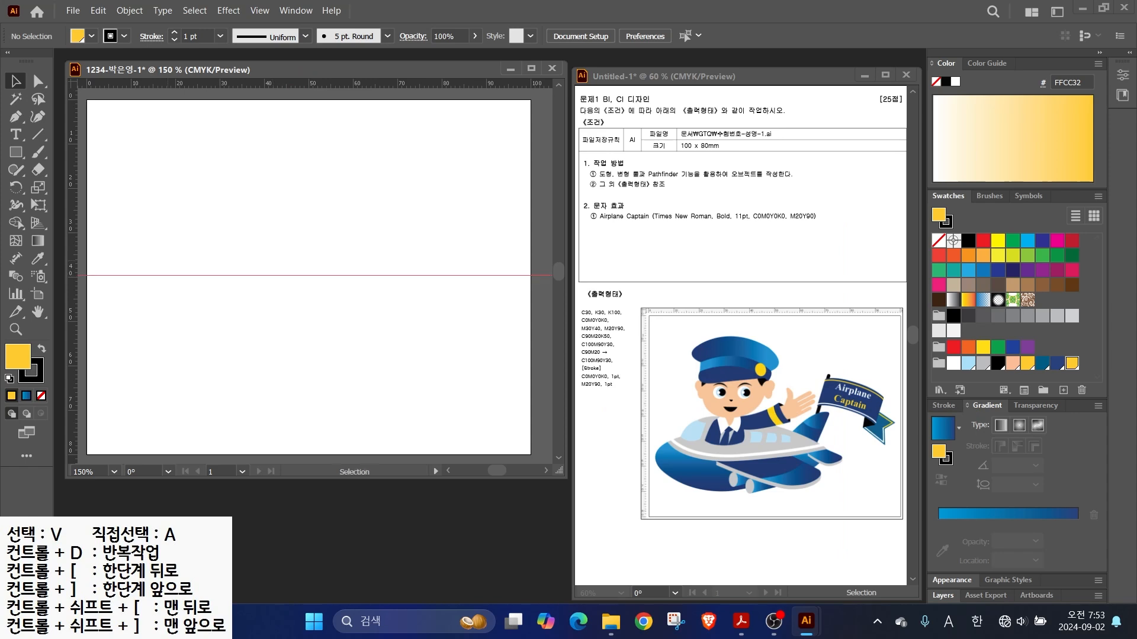
key(ctrl)
- Place a vertical guide in the artboard's right half
mouse_move(72, 237)
mouse_down()
mouse_move(444, 237)
mouse_move(421, 236)
mouse_up()
mouse_move(395, 379)
mouse_down()
mouse_move(218, 451)
mouse_move(340, 254)
mouse_move(384, 410)
mouse_up()
key(Escape)
- Draw a wide yellow ellipse below the guide and a smaller ellipse over its top
right_click(16, 152)
click(82, 187)
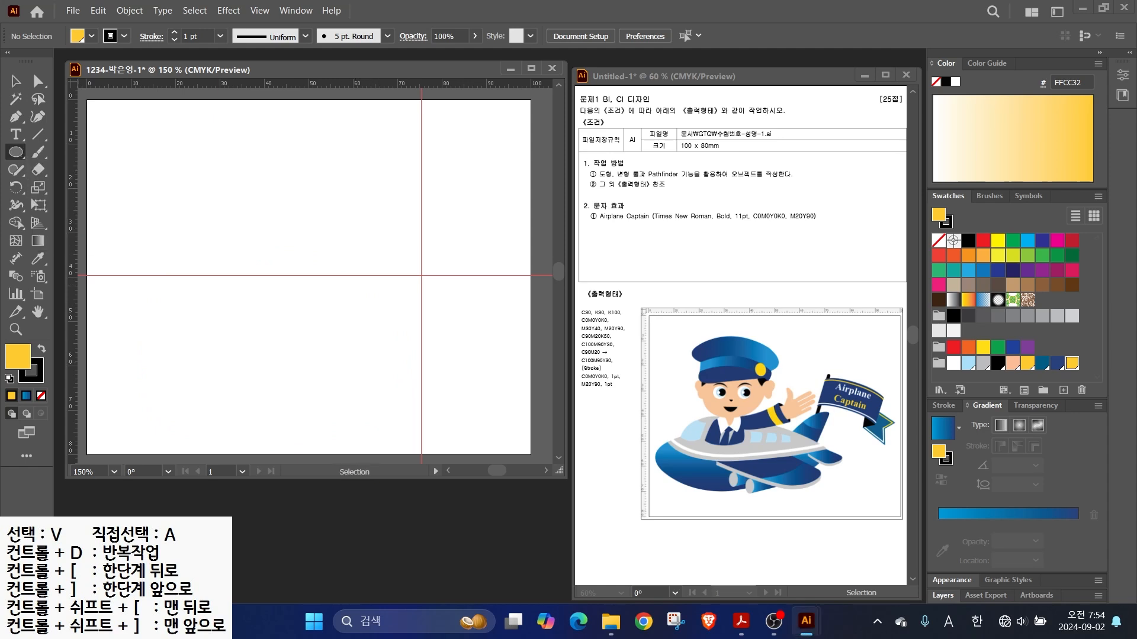
drag(130, 300, 392, 419)
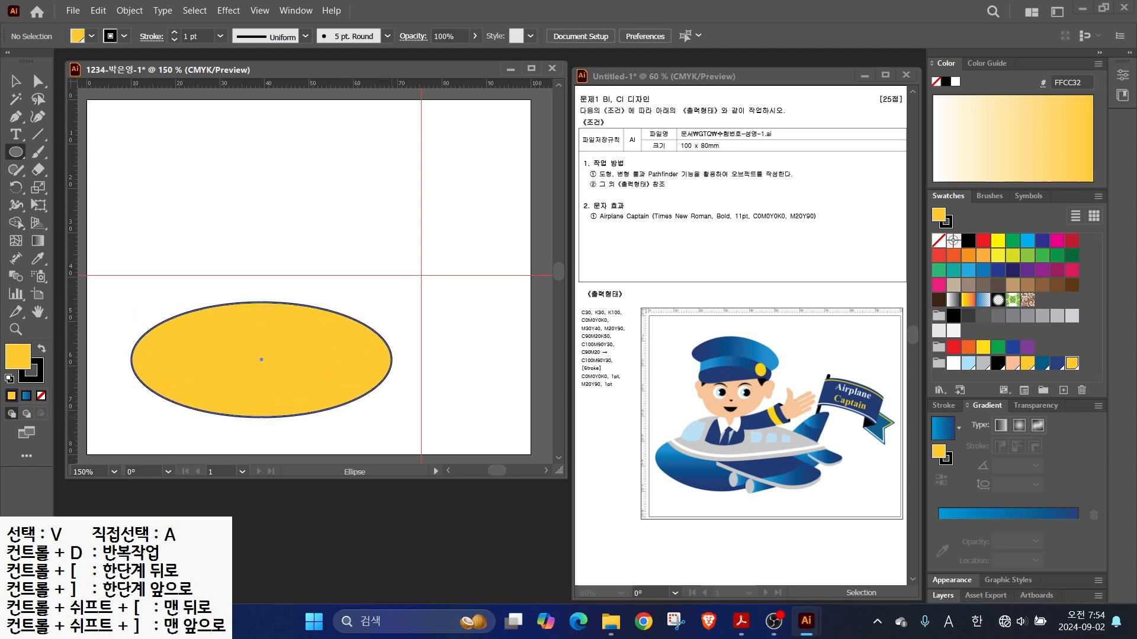
drag(148, 276, 383, 372)
- Stretch the lower ellipse wider to the right and align the upper ellipse's right end with it
click(37, 81)
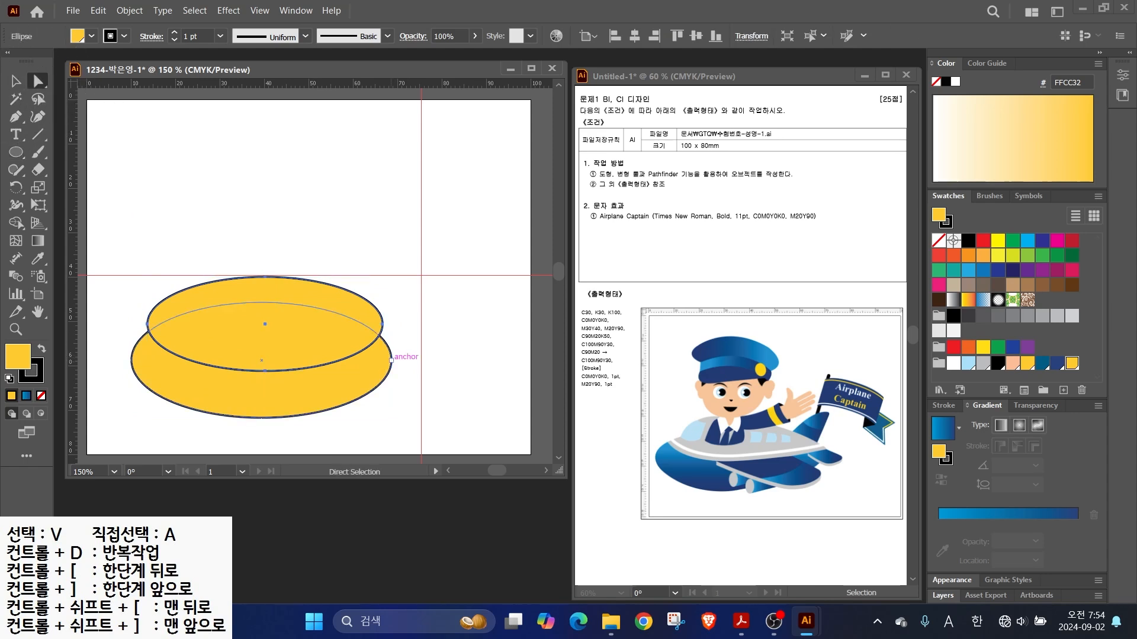
click(391, 359)
drag(391, 360, 404, 350)
click(373, 299)
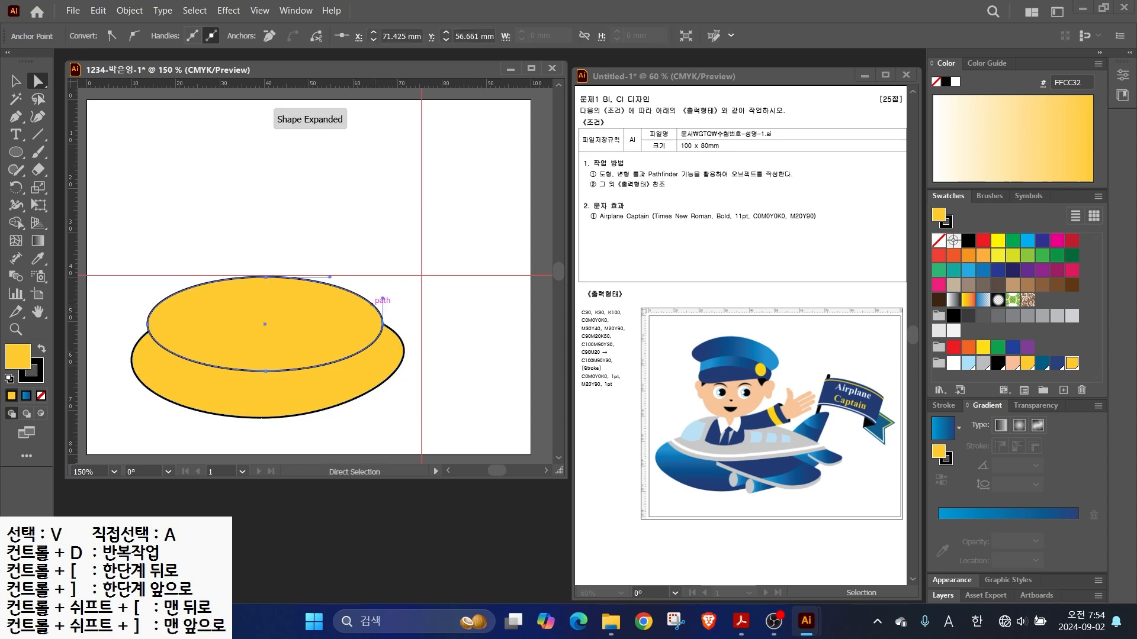
drag(382, 324, 287, 416)
- Narrow the upper ellipse by pulling in its left side
key(v)
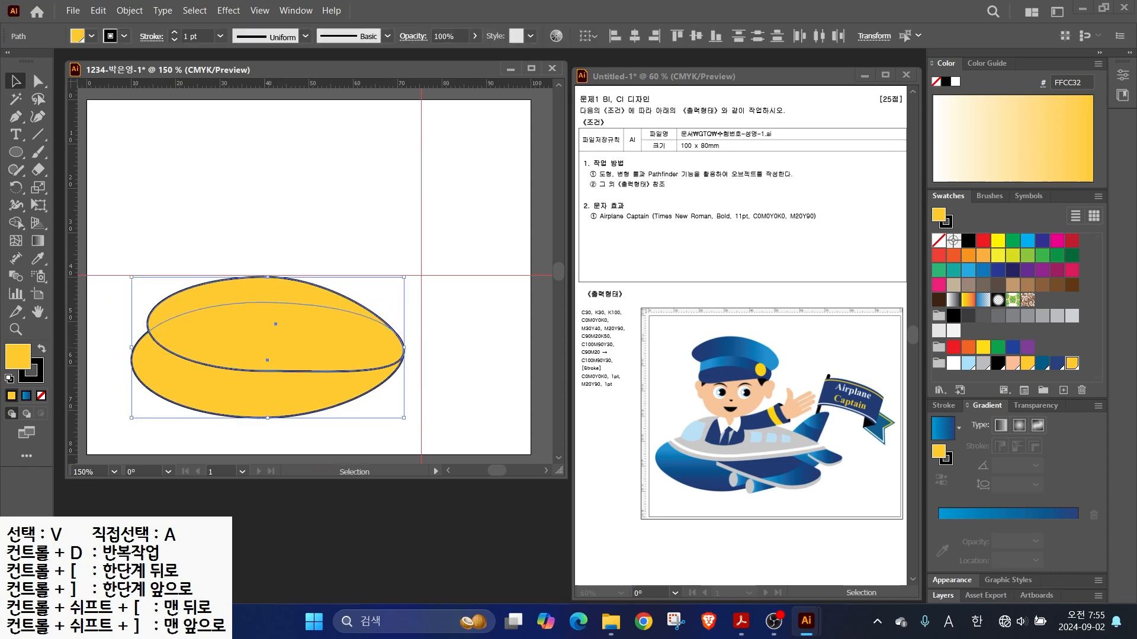
click(320, 436)
click(314, 332)
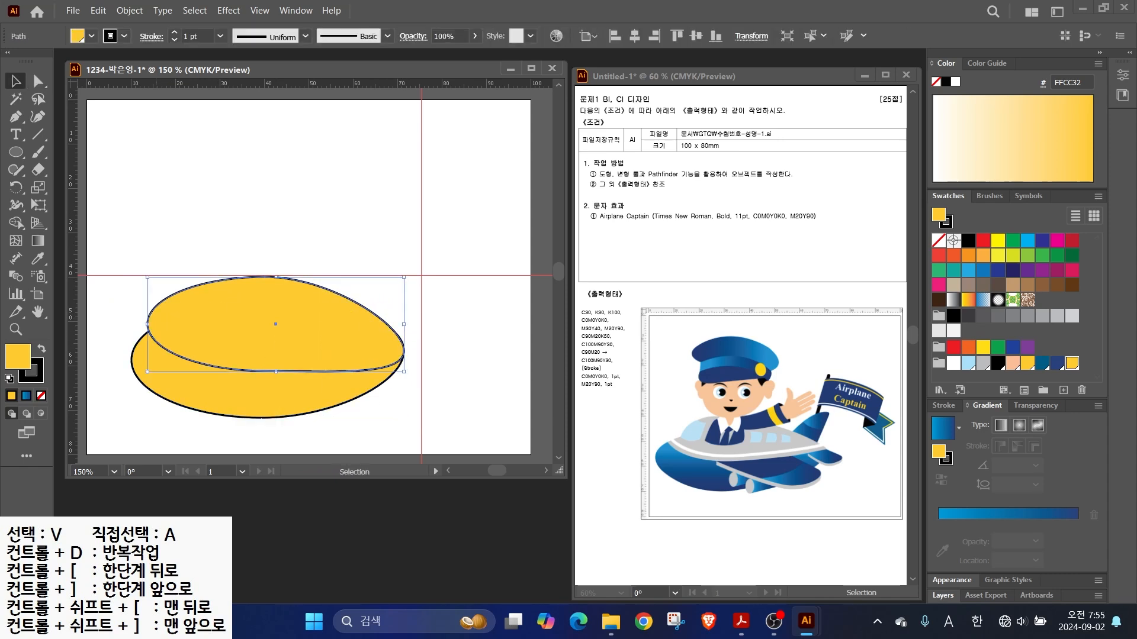
drag(148, 323, 159, 324)
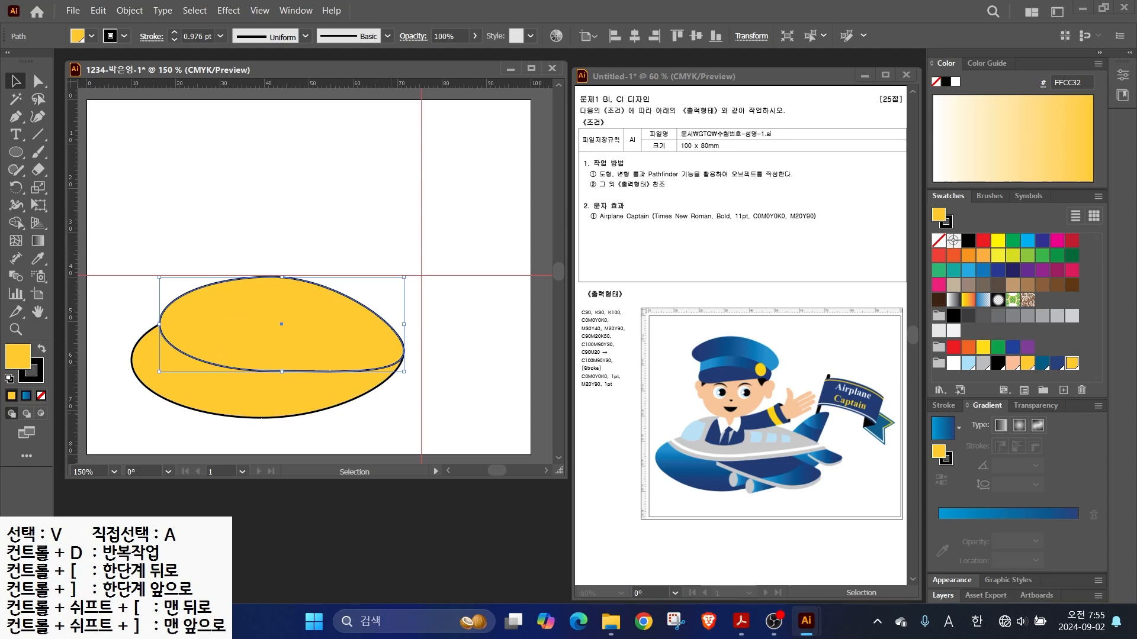
click(332, 436)
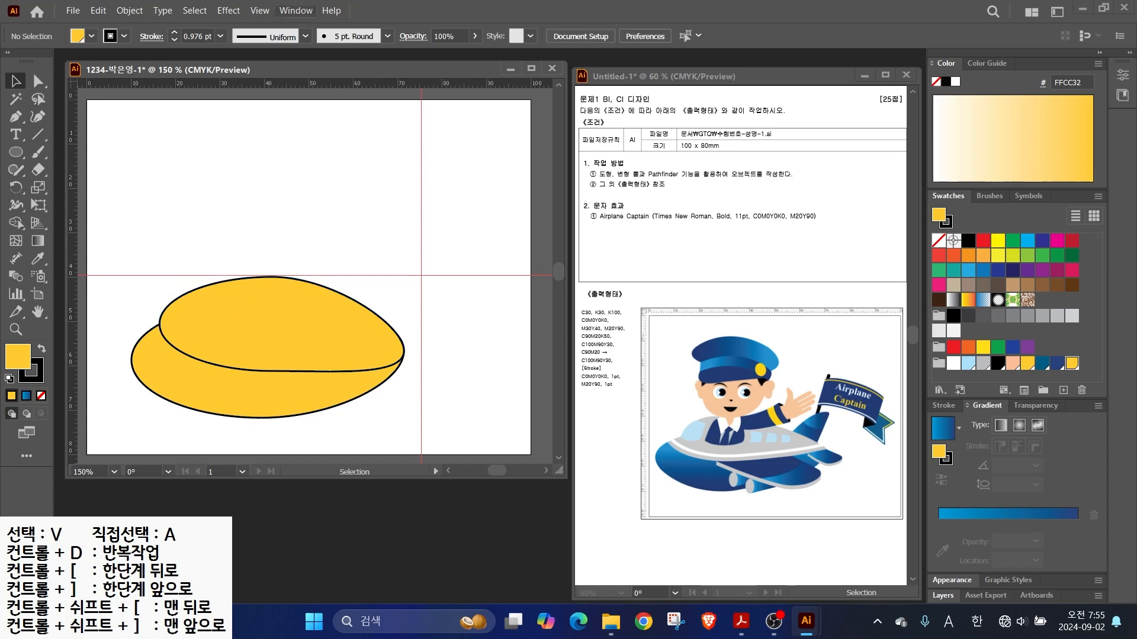
- Unite both ellipses into one shape using the Pathfinder panel
key(alt+w)
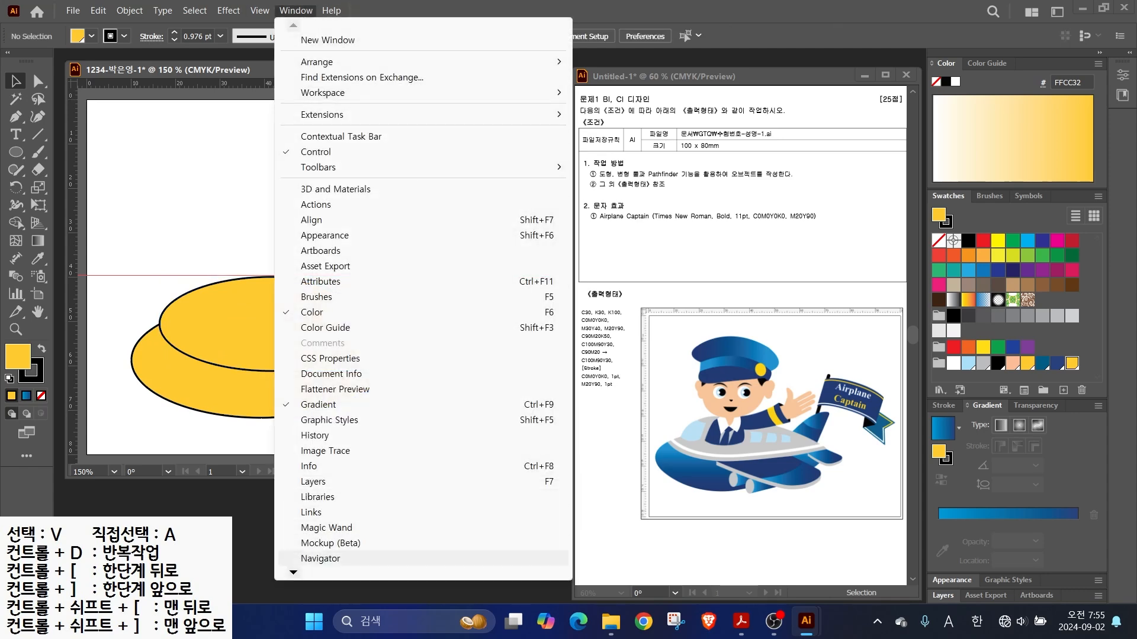
scroll(308, 533, down, 1)
scroll(308, 533, down, 8)
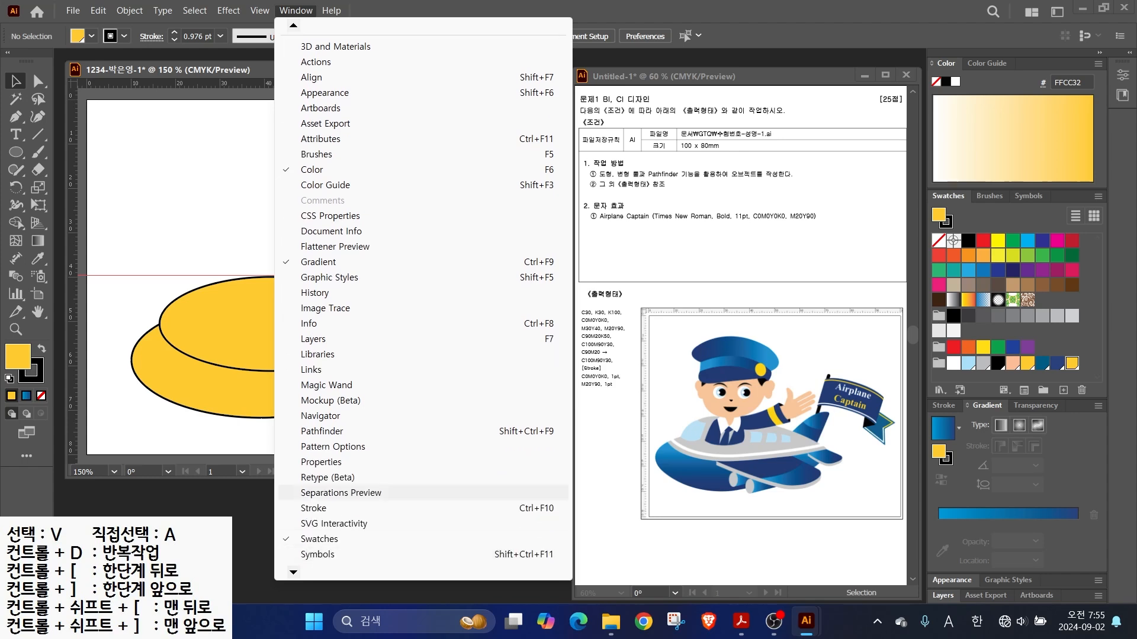
click(315, 431)
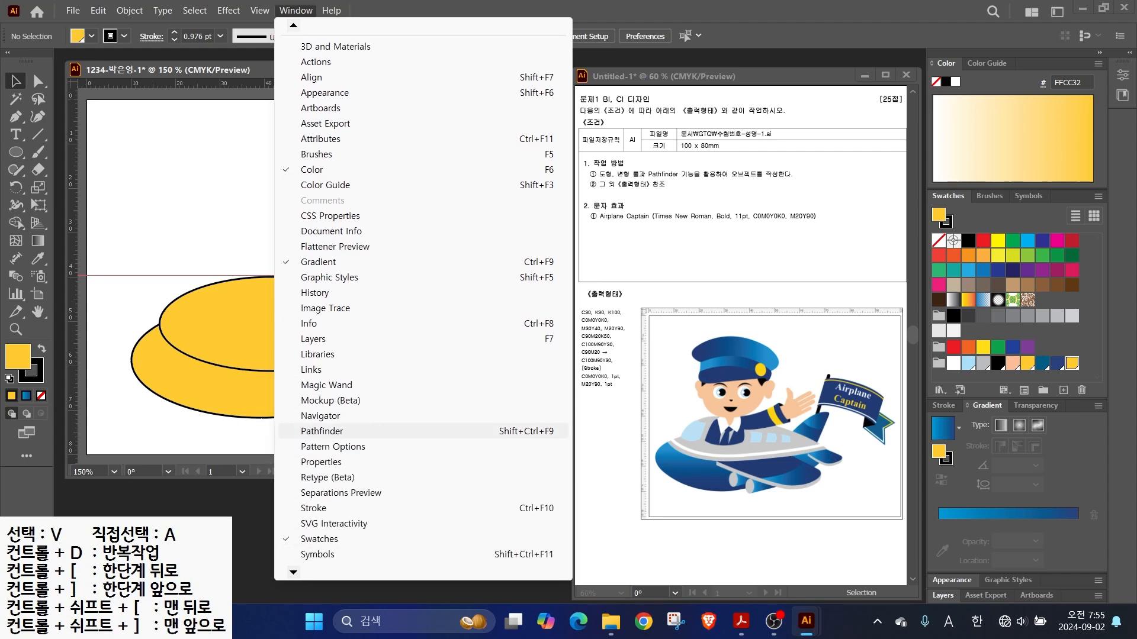
drag(817, 73, 476, 484)
drag(387, 299, 306, 417)
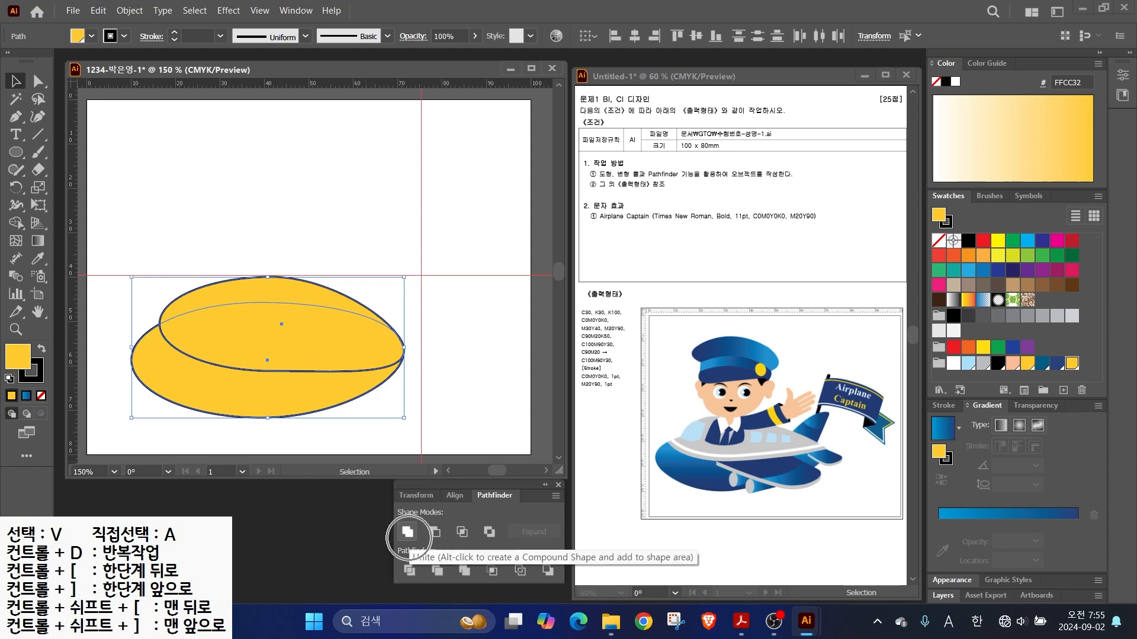
click(407, 531)
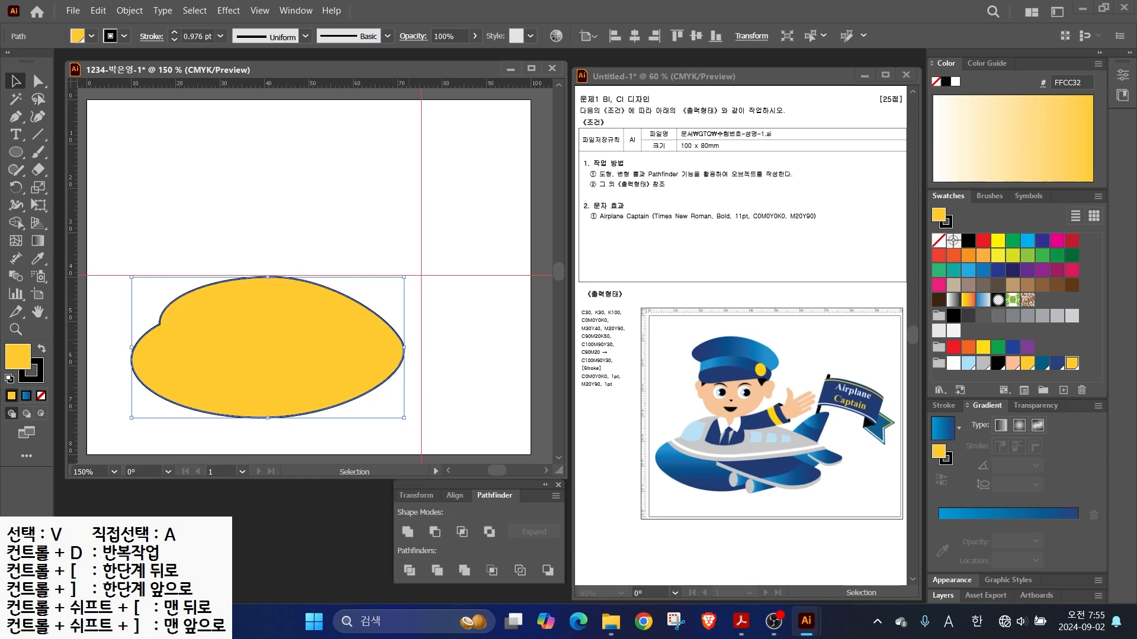
click(379, 438)
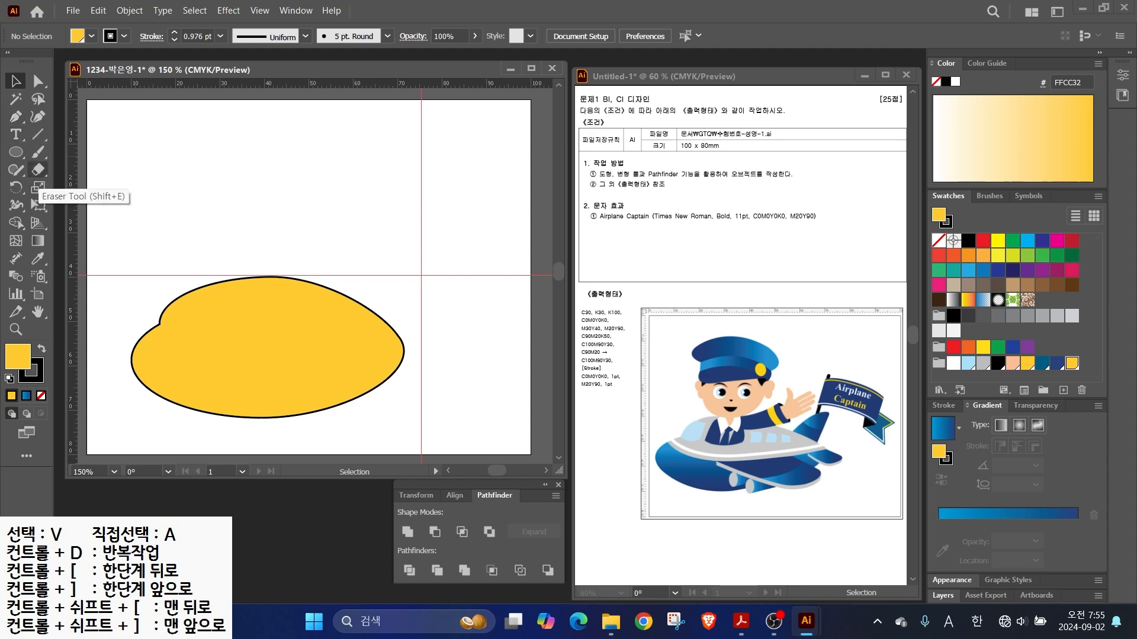
- Cut the yellow shape into two pieces along a curve with the Knife tool
key(ctrl+a)
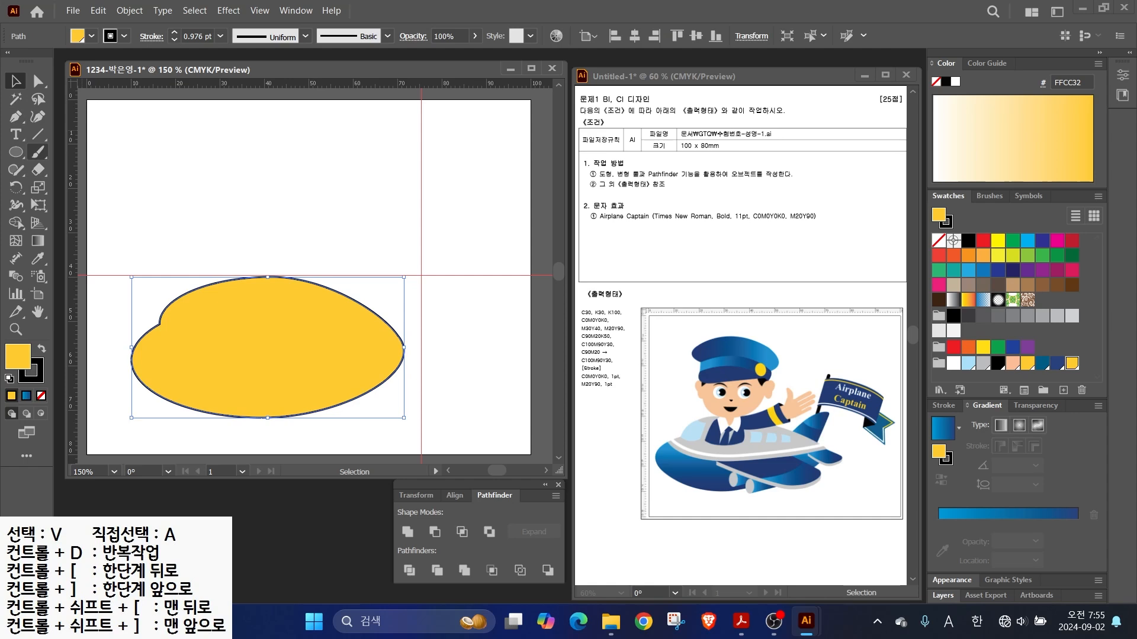
click(38, 169)
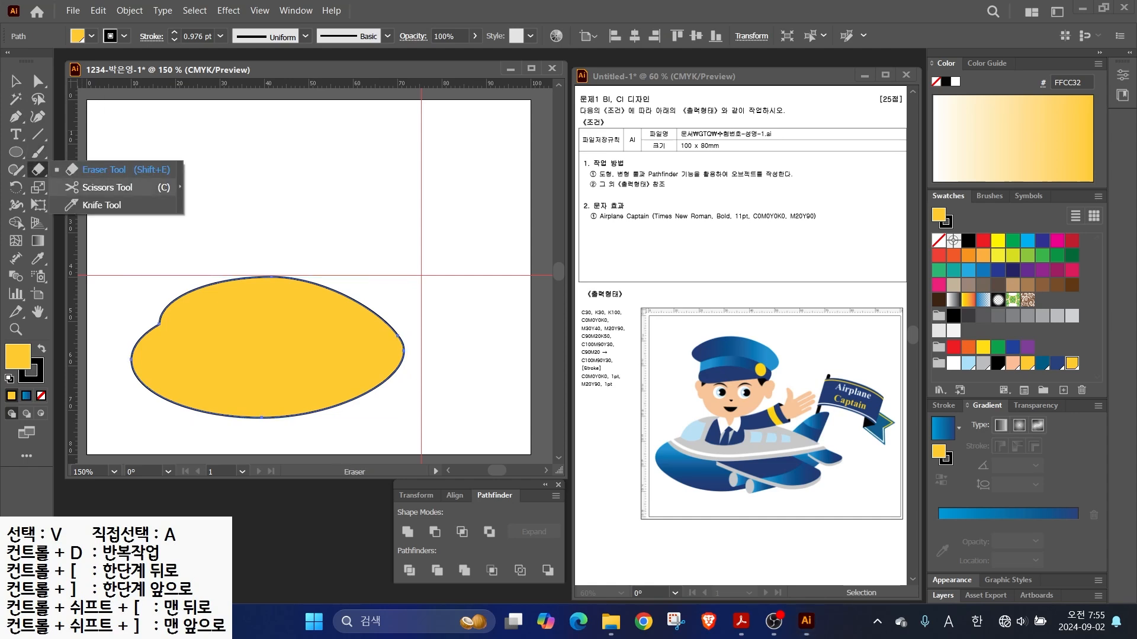
click(98, 204)
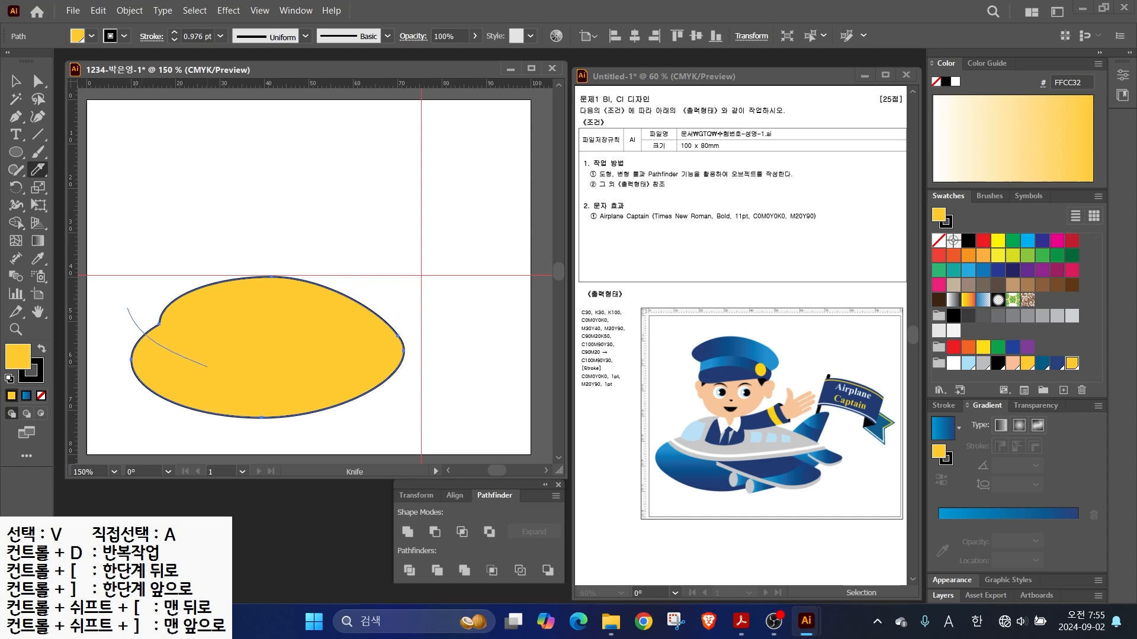
mouse_move(228, 371)
mouse_down()
mouse_move(359, 356)
mouse_move(427, 319)
mouse_move(410, 334)
mouse_up()
- Draw a curved Pen line across the shape, with no fill and a white stroke
click(16, 81)
click(112, 322)
click(195, 331)
click(15, 117)
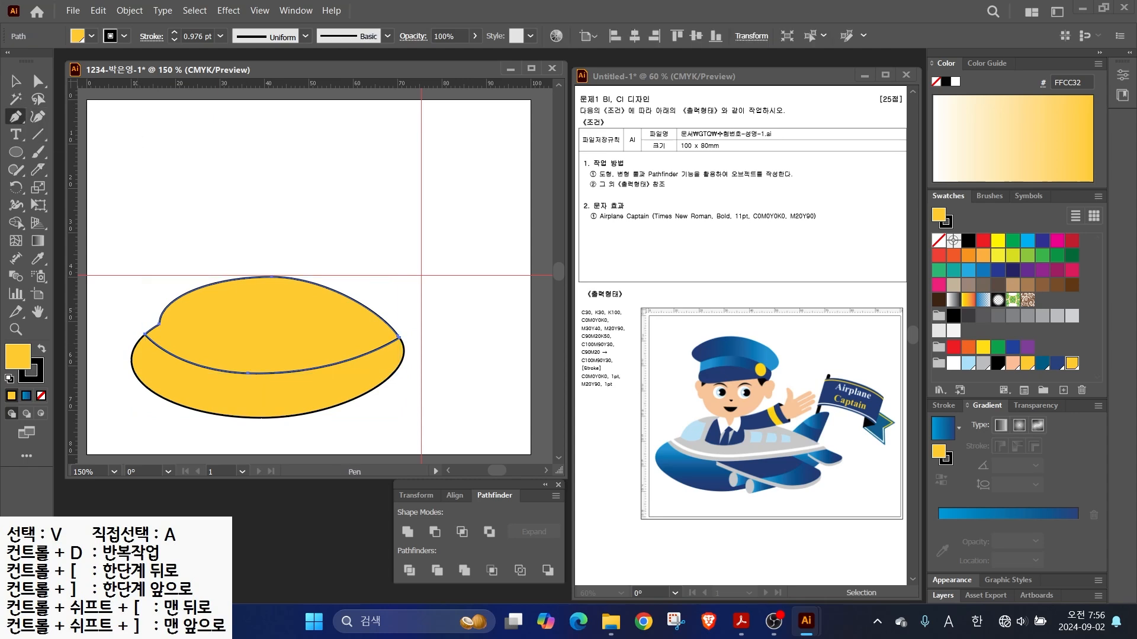
drag(160, 325, 244, 363)
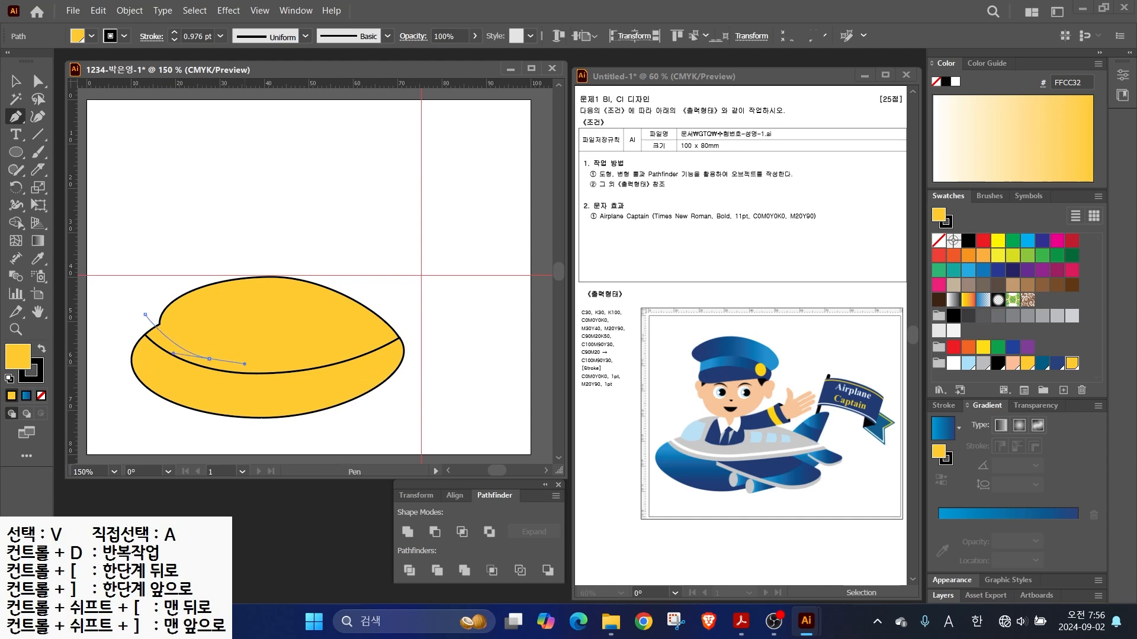
drag(316, 356, 349, 348)
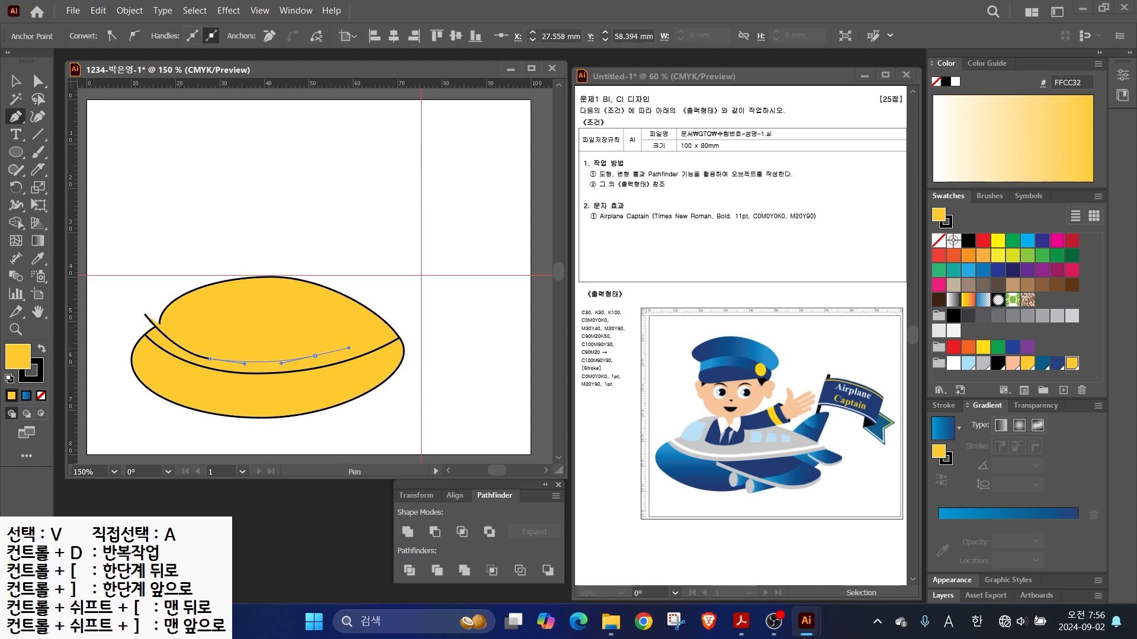
click(406, 325)
key(v)
click(41, 395)
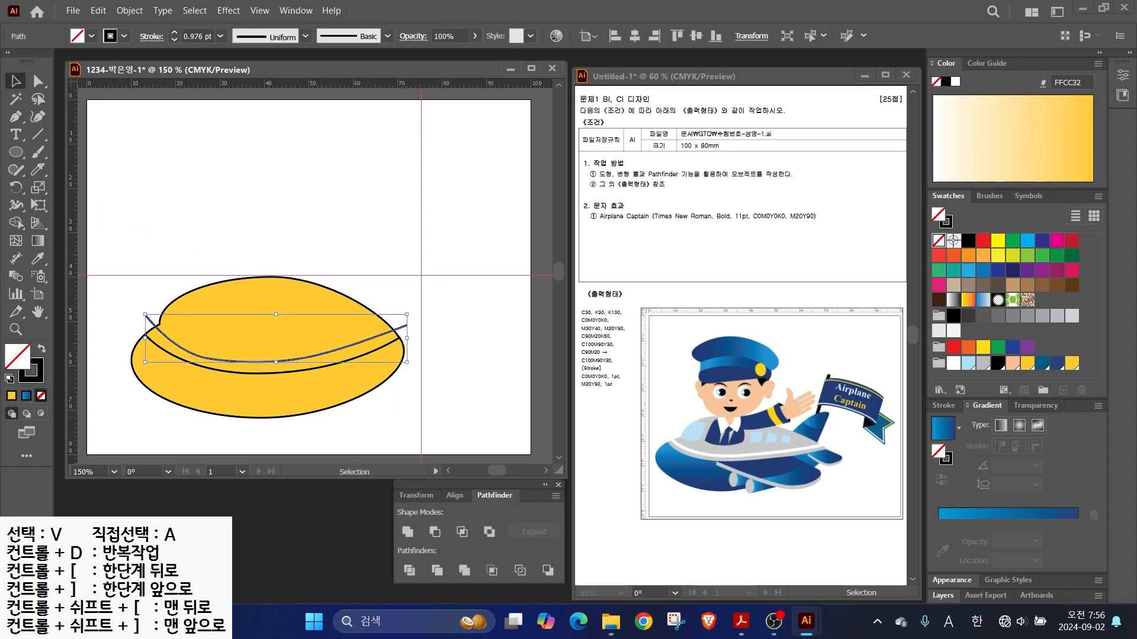
key(x)
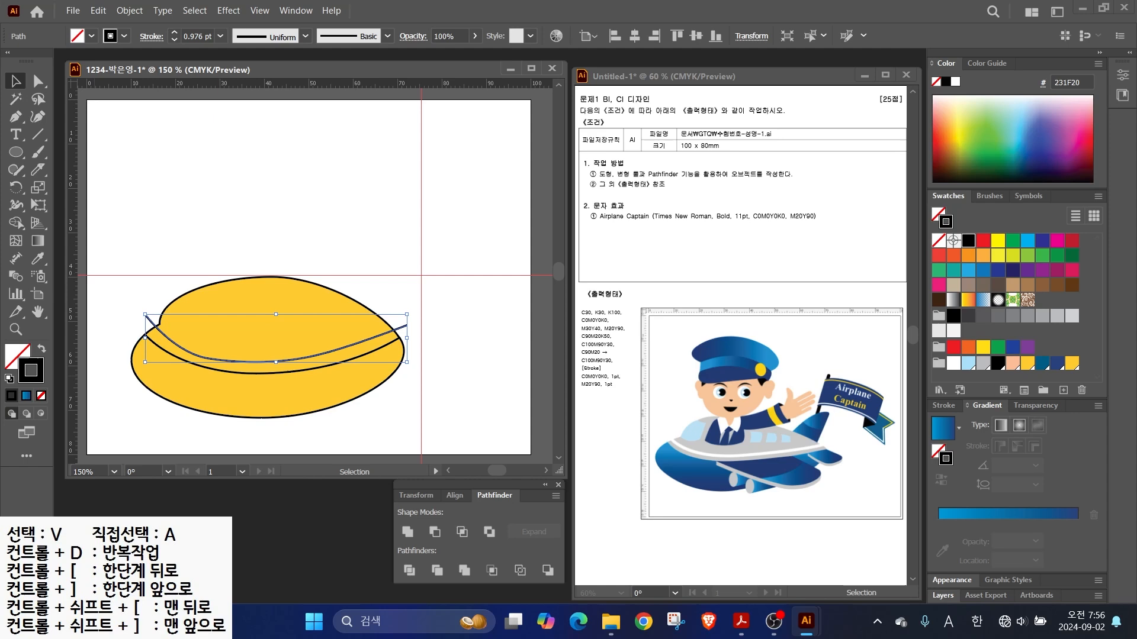
click(953, 364)
- Fill the lower piece with a blue gradient running vertically
click(266, 396)
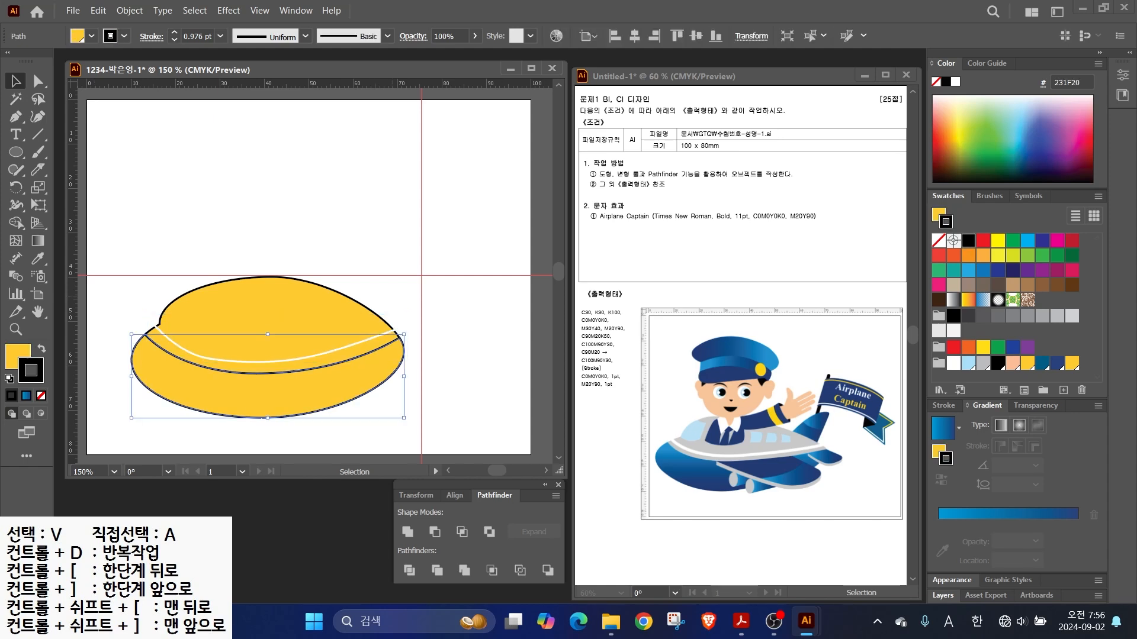
key(x)
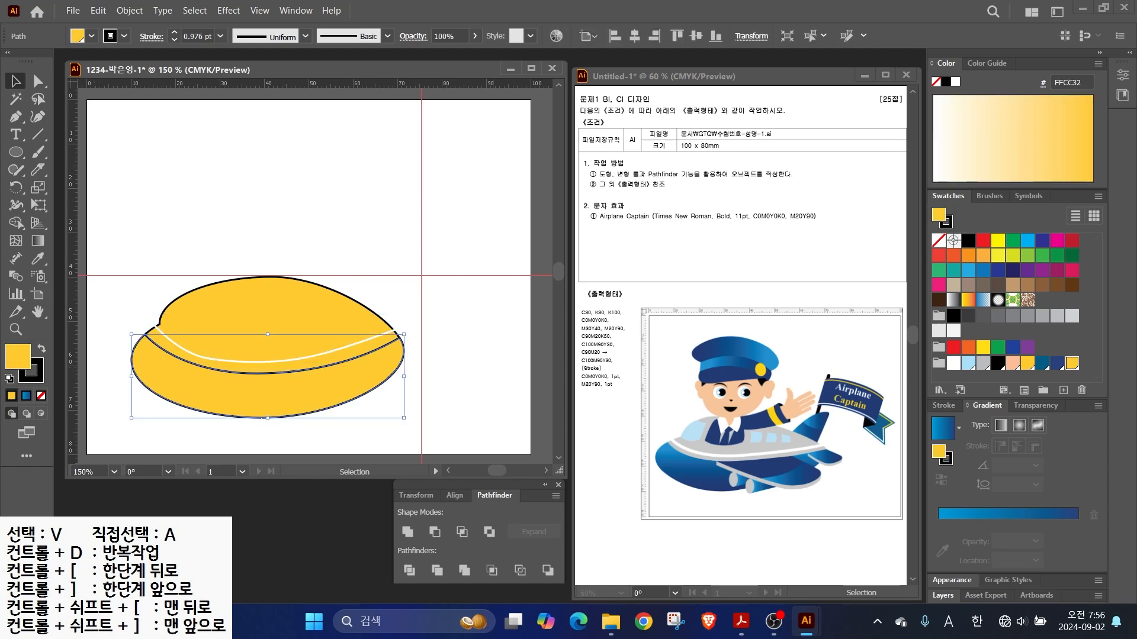
key(period)
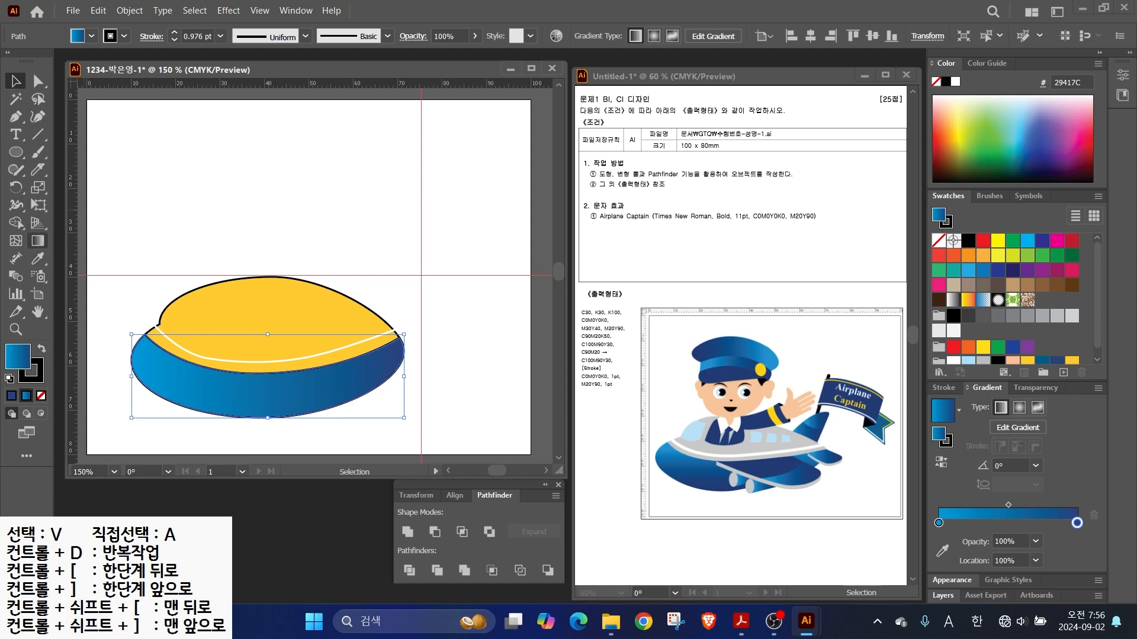
click(37, 241)
mouse_move(263, 343)
mouse_down()
mouse_move(269, 422)
mouse_move(259, 371)
mouse_move(263, 392)
mouse_up()
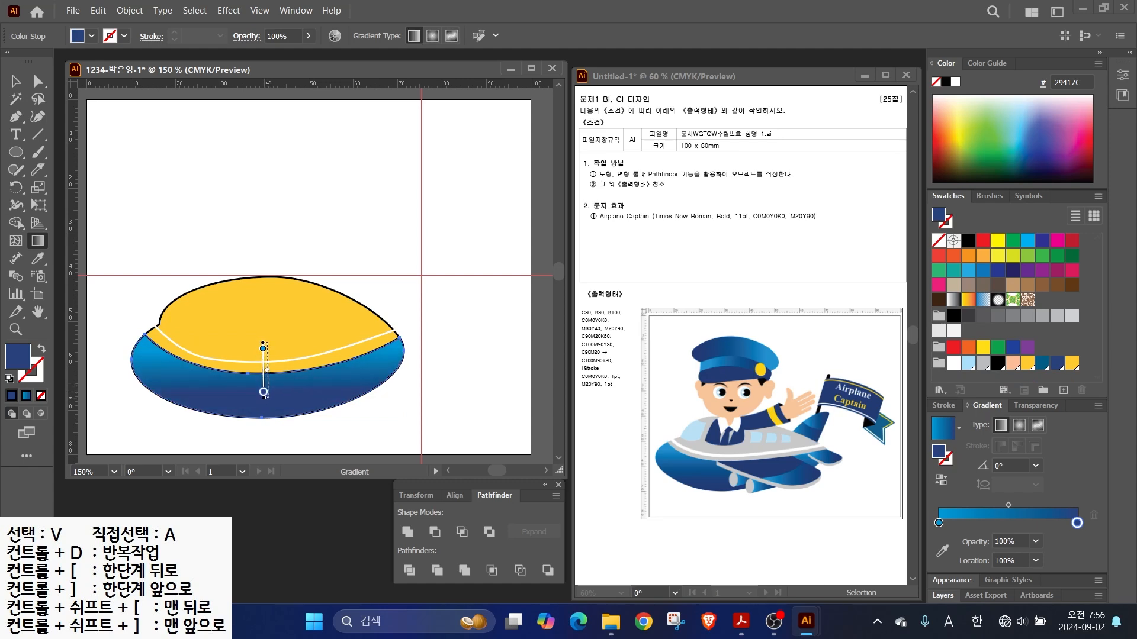
key(v)
- Fill the upper piece gray and remove the outlines from all cap pieces
click(267, 327)
click(983, 363)
drag(126, 311, 166, 363)
key(x)
key(/)
click(124, 301)
- Give the curved line a 4 pt white stroke
click(207, 358)
click(953, 363)
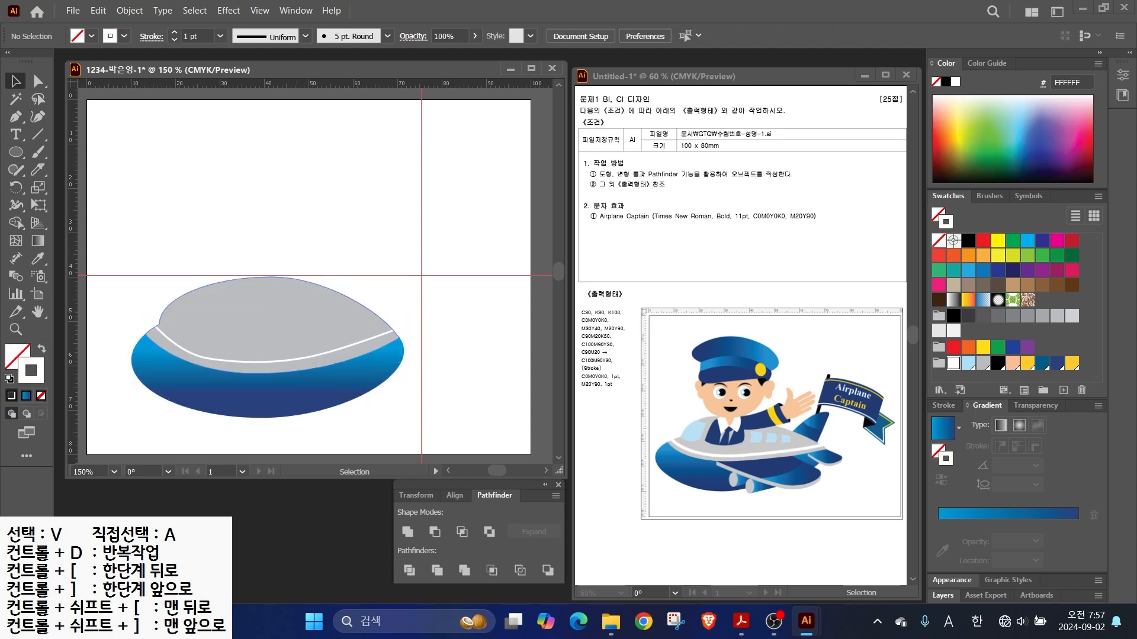
click(943, 406)
click(983, 345)
click(982, 344)
click(982, 344)
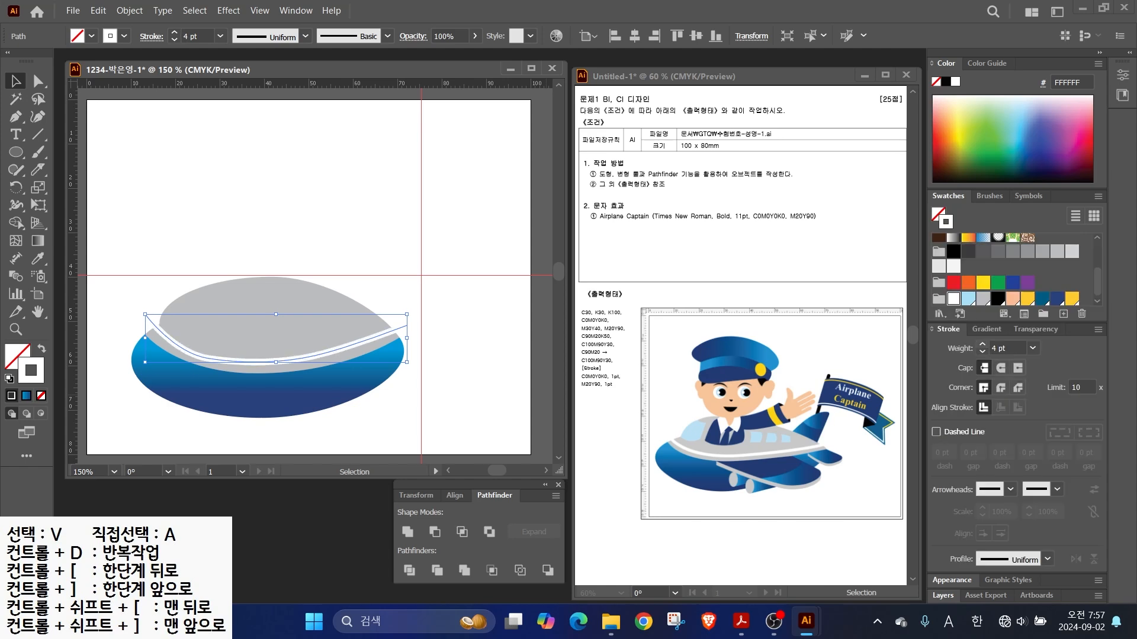
click(424, 345)
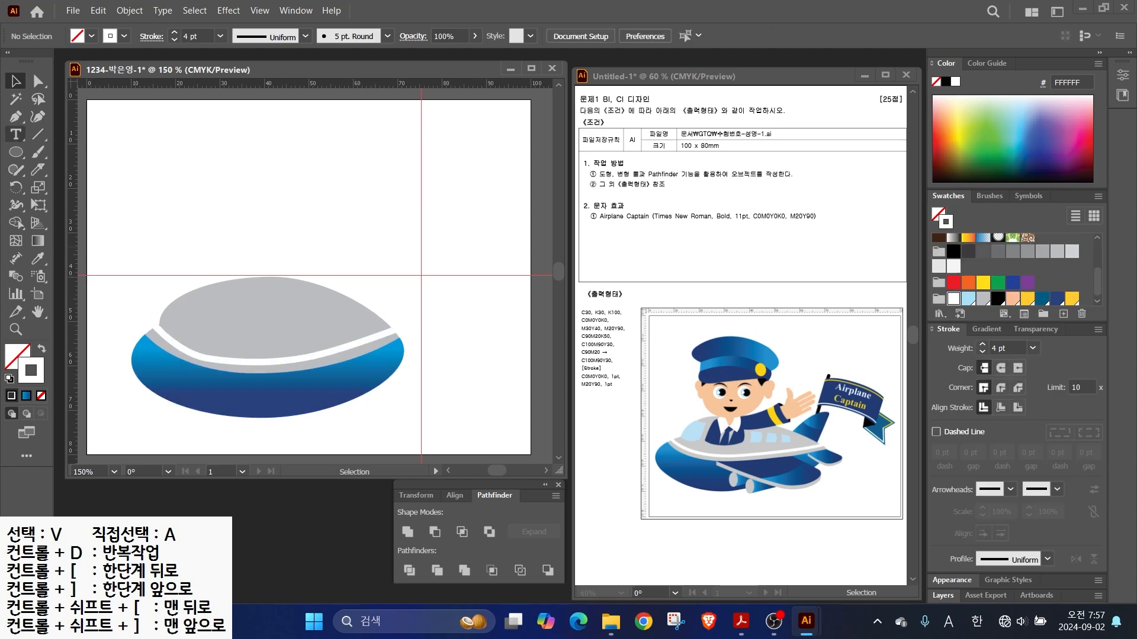
click(16, 117)
key(d)
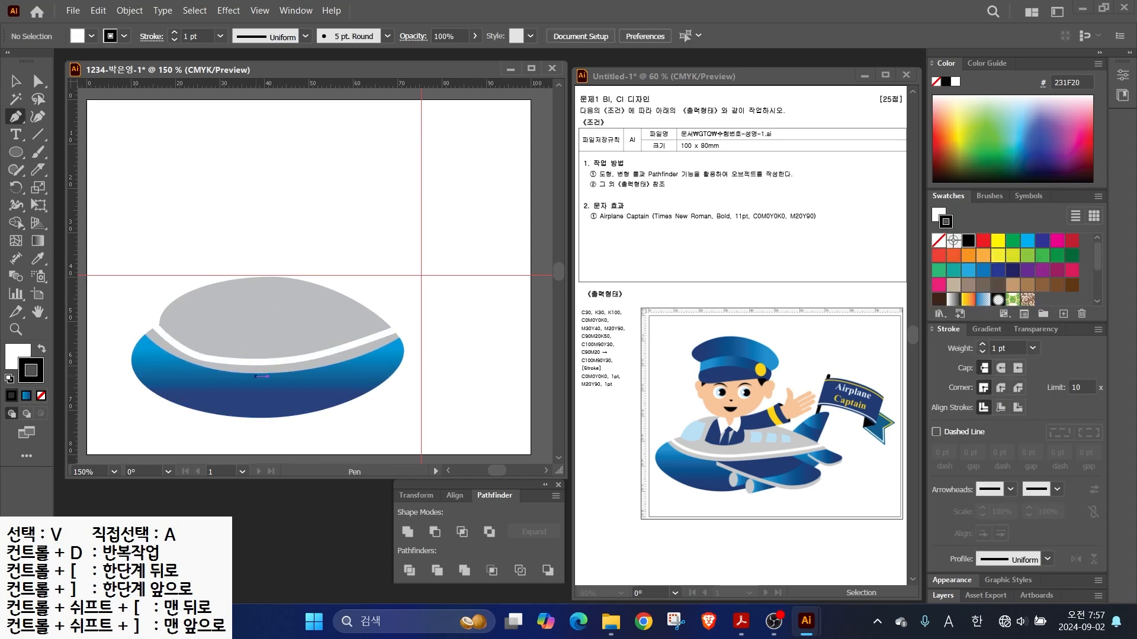
- Draw a new closed curved shape on the blue brim with the Pen tool
click(313, 361)
drag(356, 402, 266, 398)
key(ctrl+z)
click(217, 370)
click(313, 361)
- Fill the new shape with the blue gradient and remove its outline
key(ctrl)
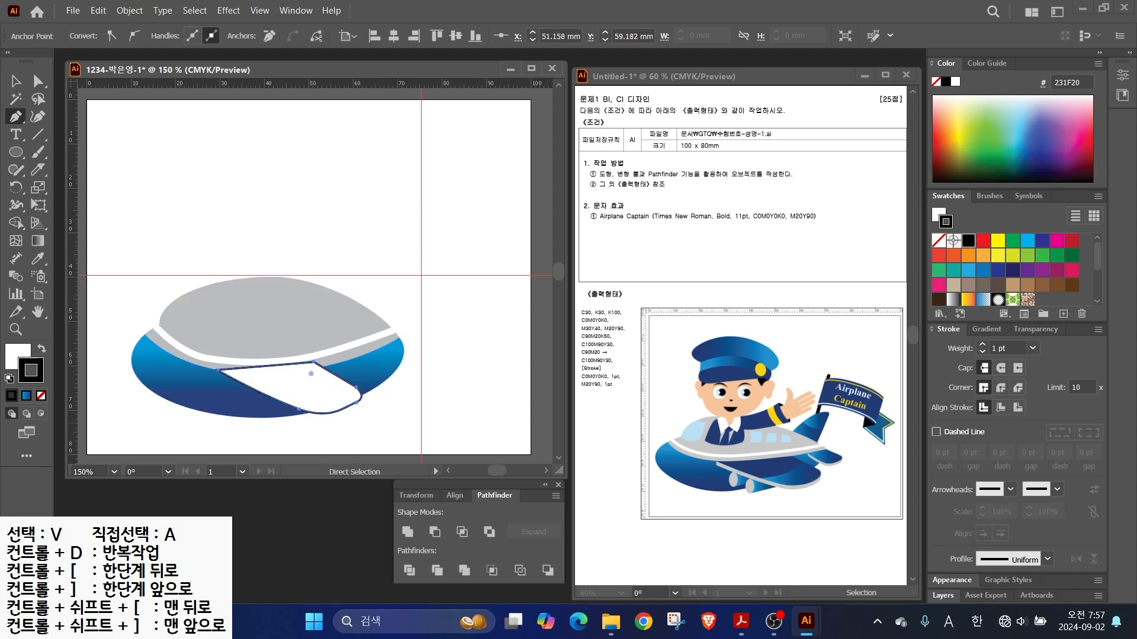
click(986, 329)
click(15, 358)
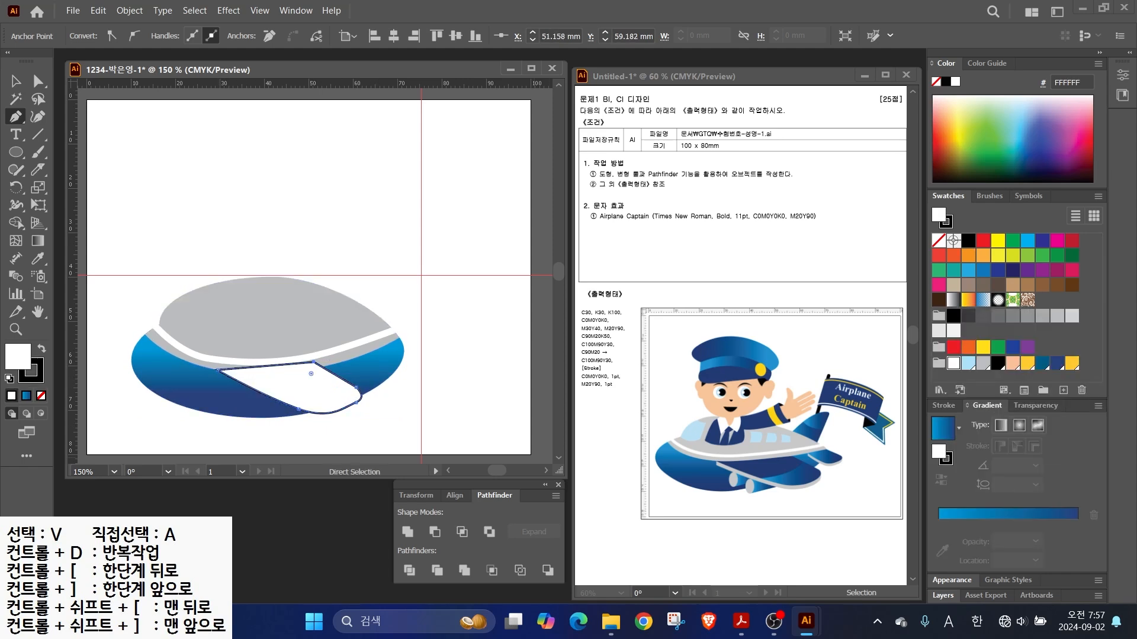
key(period)
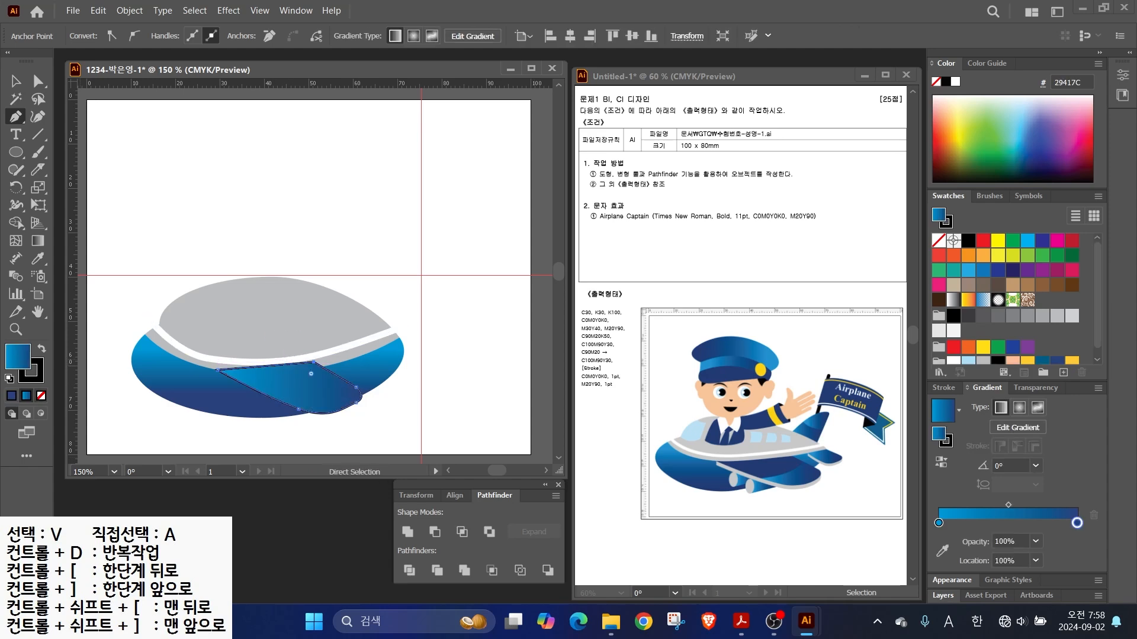
click(38, 374)
click(41, 396)
click(16, 81)
click(237, 225)
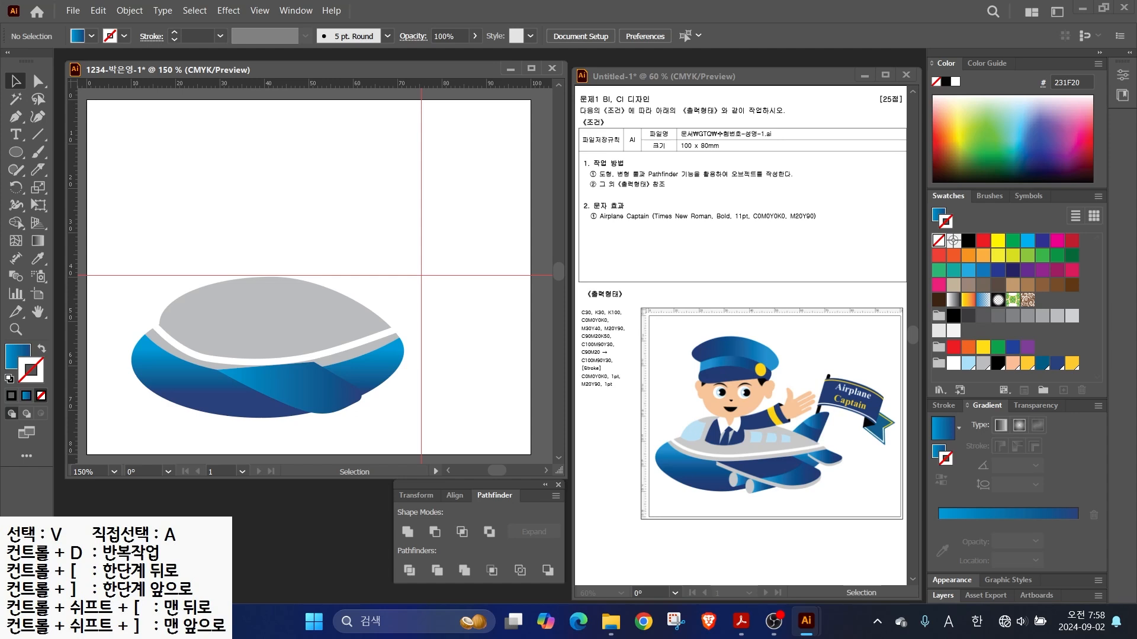
- Duplicate the shape slightly lower, make it plain grey without outline, and send it to back
drag(296, 388, 288, 391)
click(288, 391)
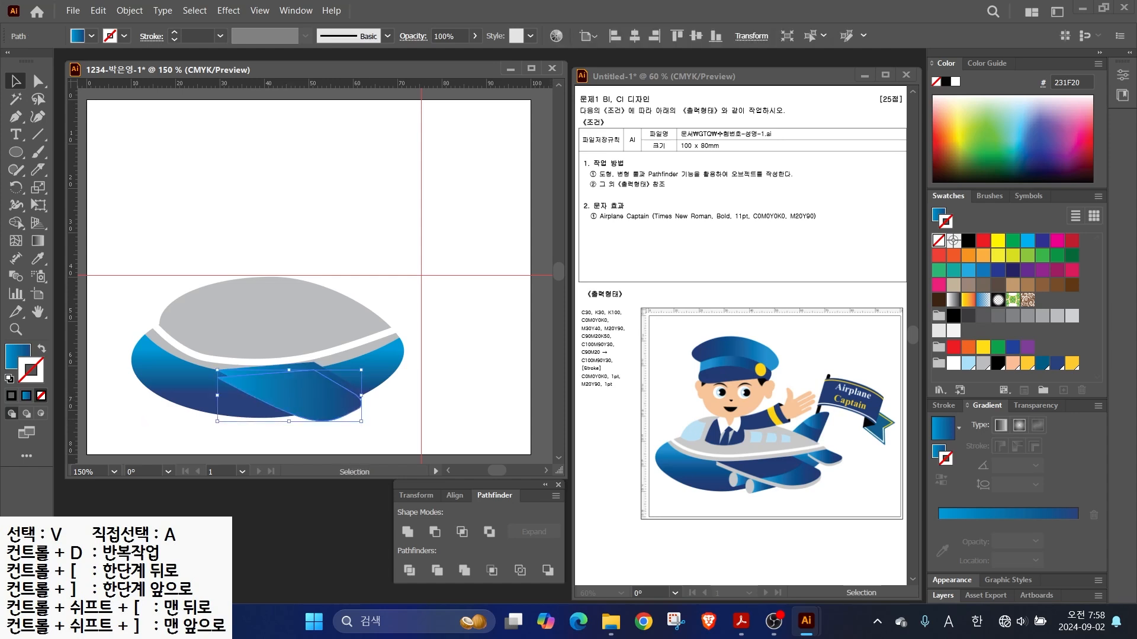
click(982, 363)
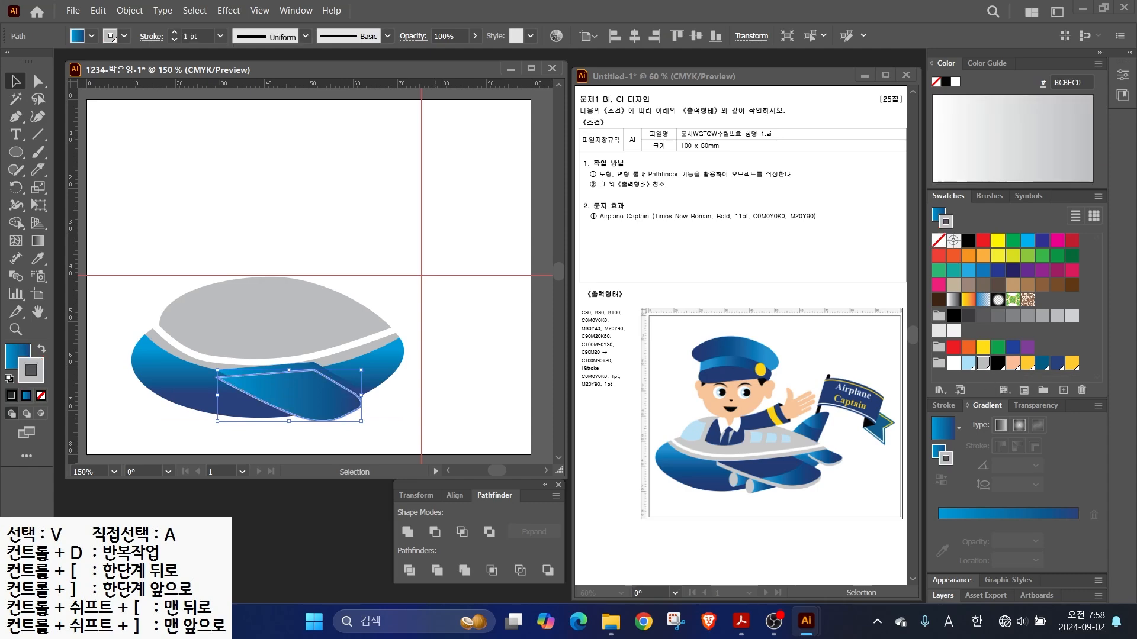
key(shift+x)
click(41, 396)
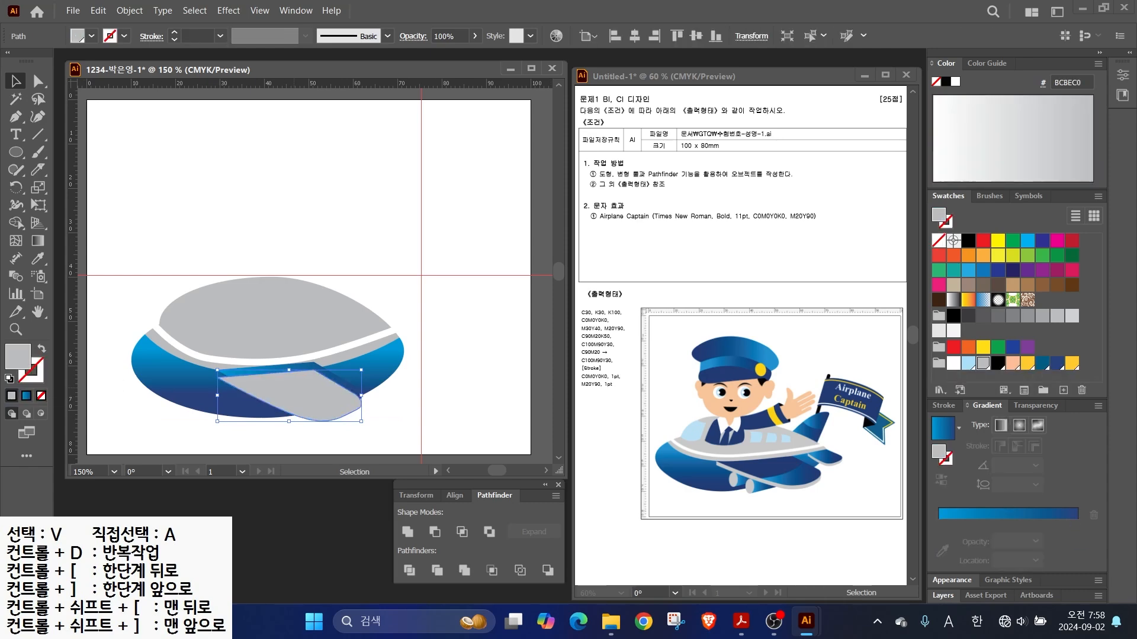
right_click(295, 395)
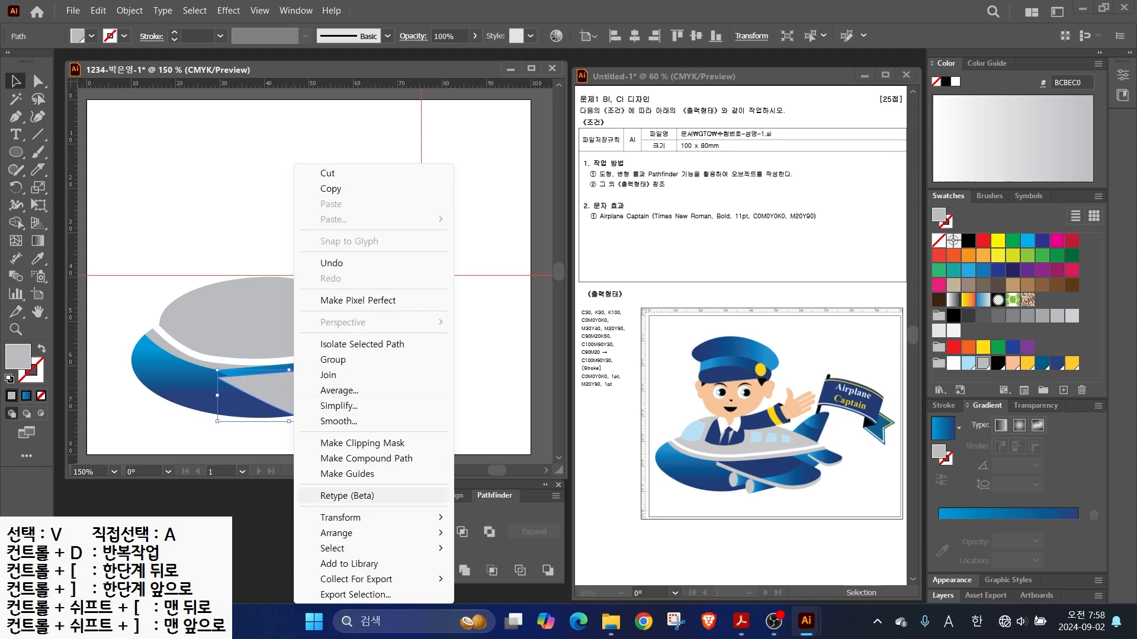
click(359, 533)
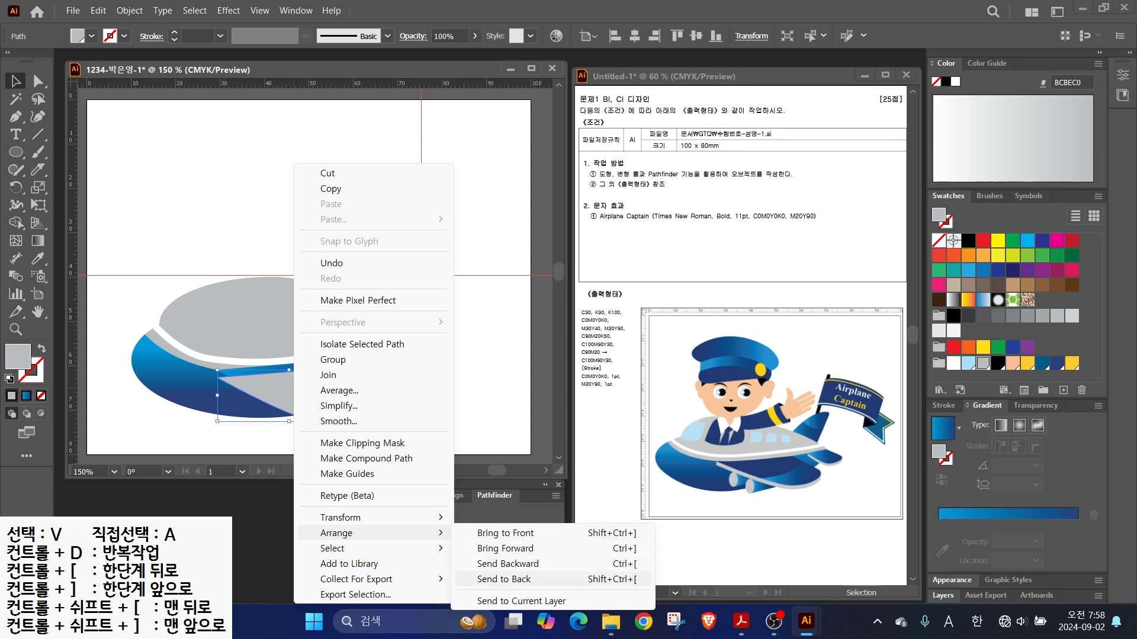
click(503, 579)
- Add an anchor on the wing's top edge and pull it left to level the edge
key(ctrl+plus)
key(ctrl+plus)
key(ctrl+plus)
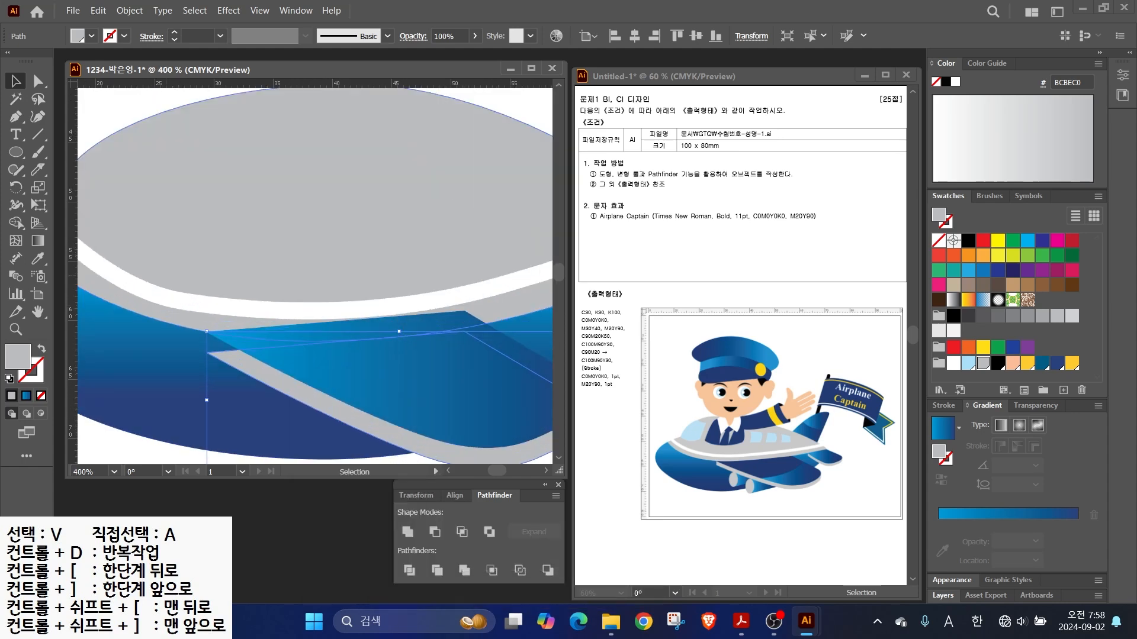
key(a)
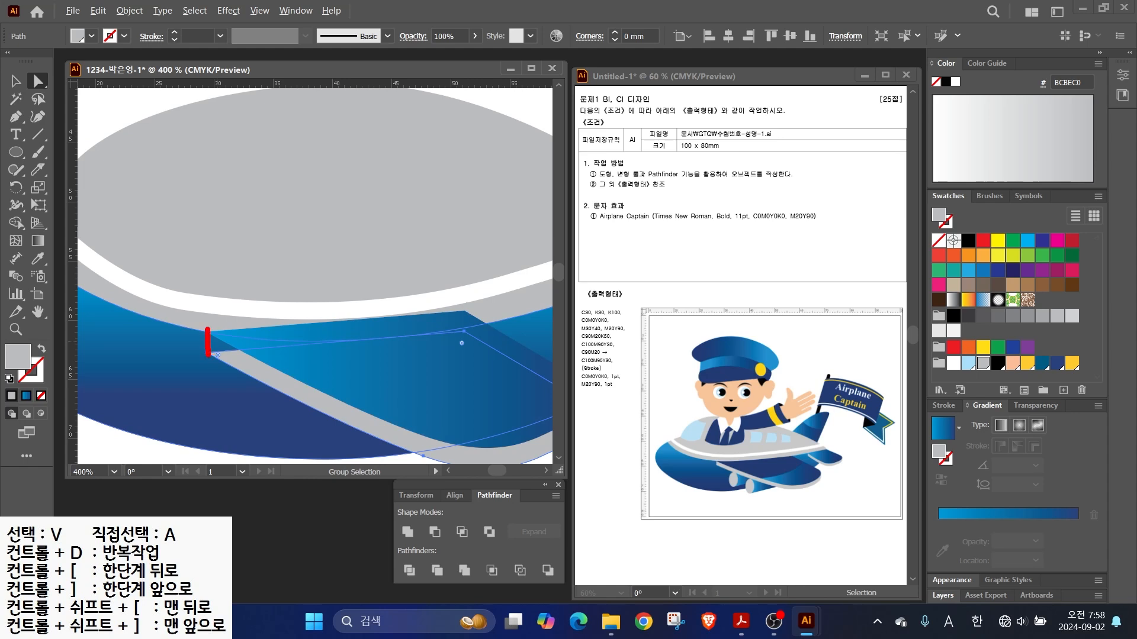
drag(207, 329, 453, 339)
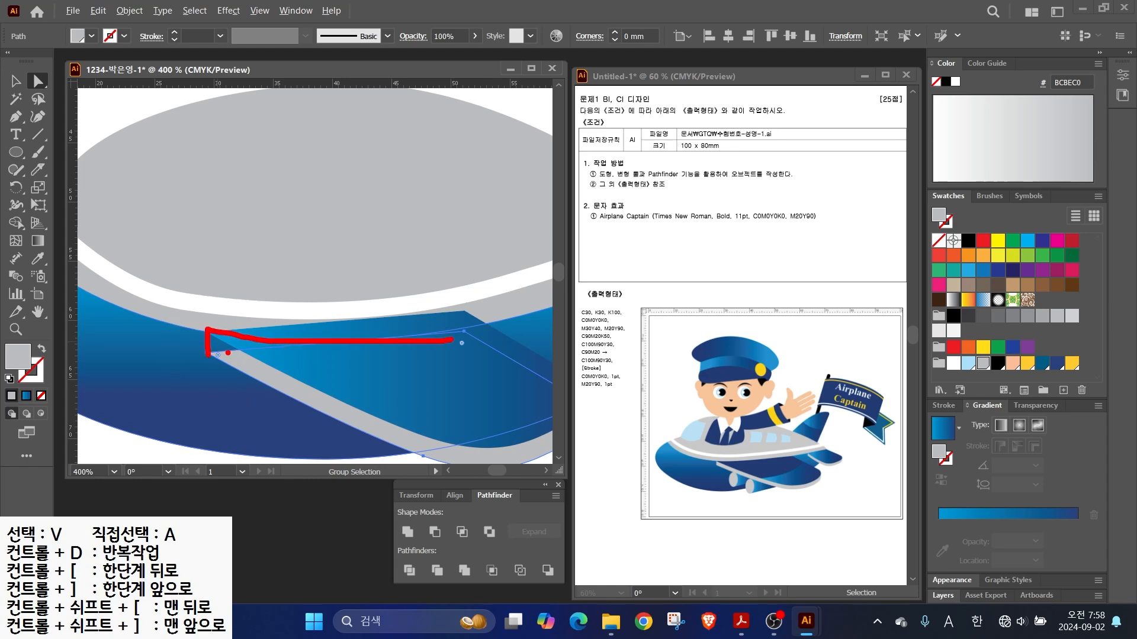
click(16, 117)
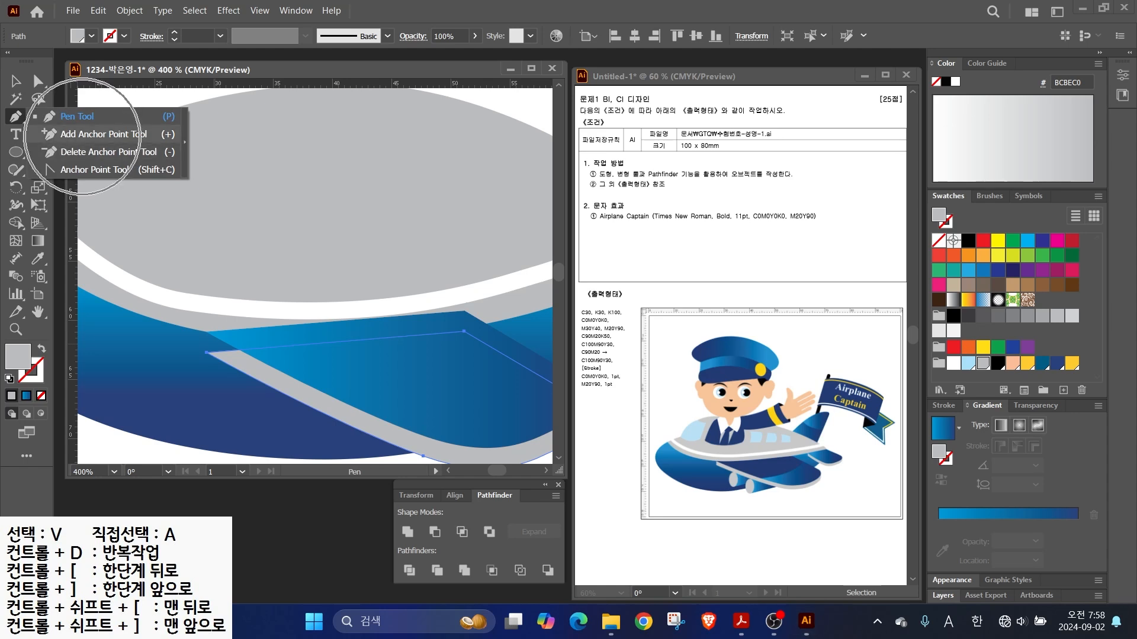
click(89, 133)
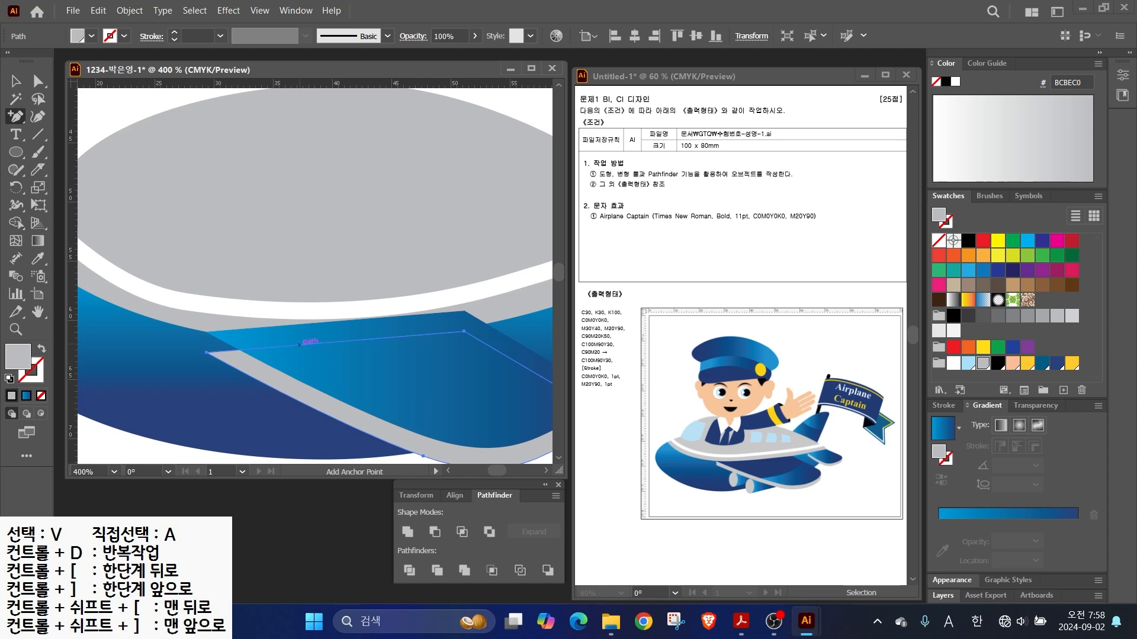
click(299, 344)
key(minus)
mouse_move(316, 360)
mouse_down()
mouse_move(283, 325)
mouse_move(321, 350)
mouse_up()
key(a)
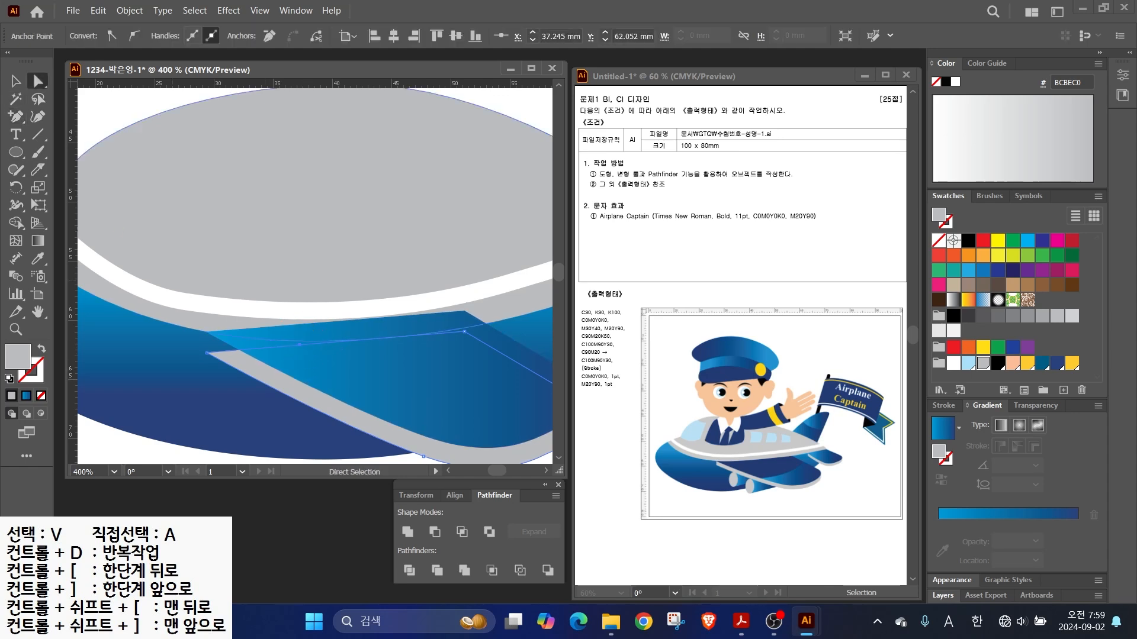
drag(299, 344, 206, 332)
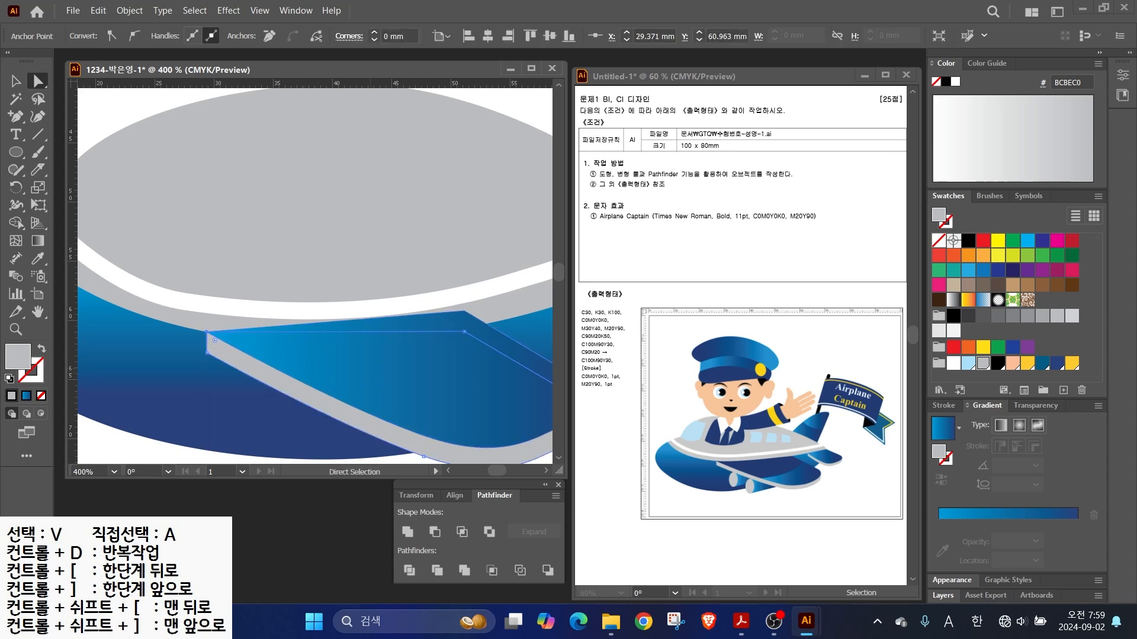
key(ctrl+minus)
key(v)
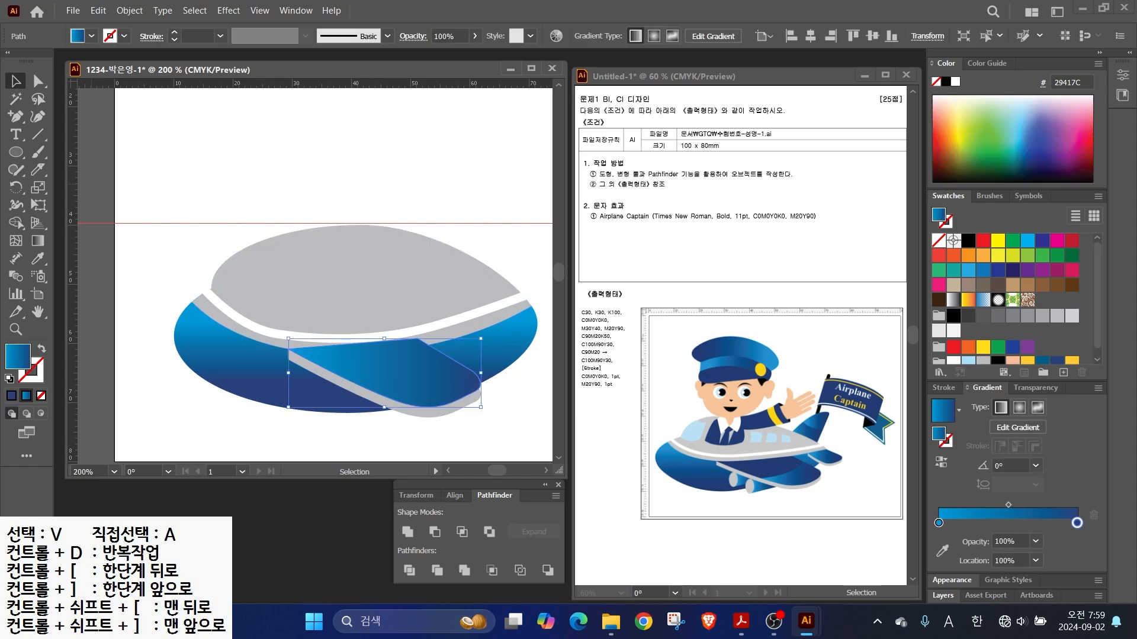
- Knife-split the wing and fill the upper piece dark navy (C100 M90 Y30)
click(37, 170)
key(ctrl)
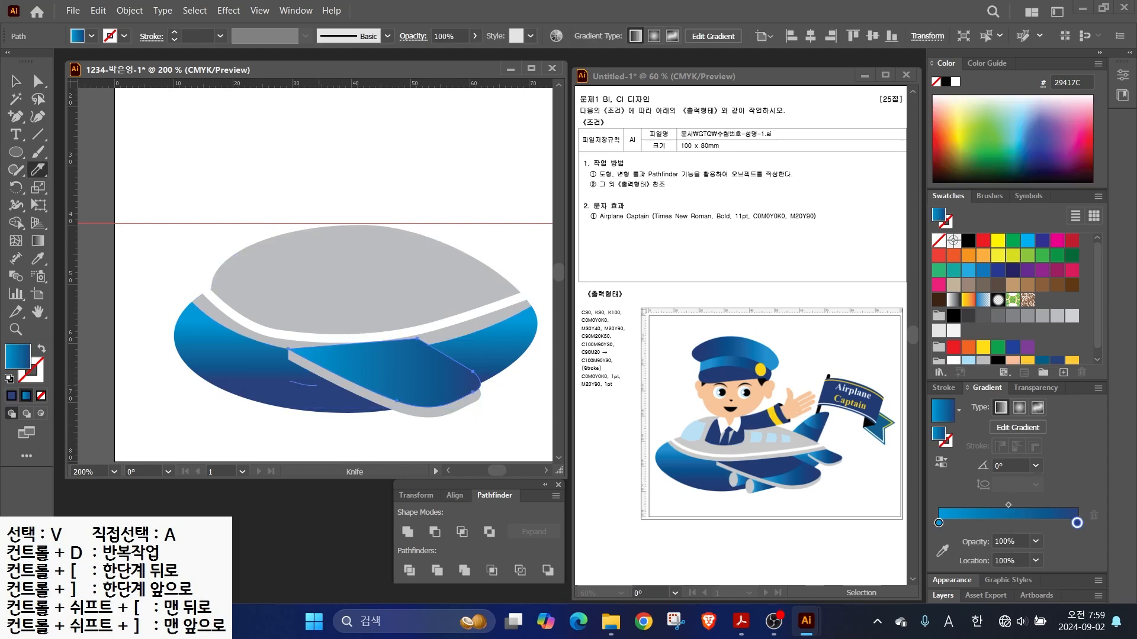
drag(457, 358, 465, 349)
key(v)
click(411, 366)
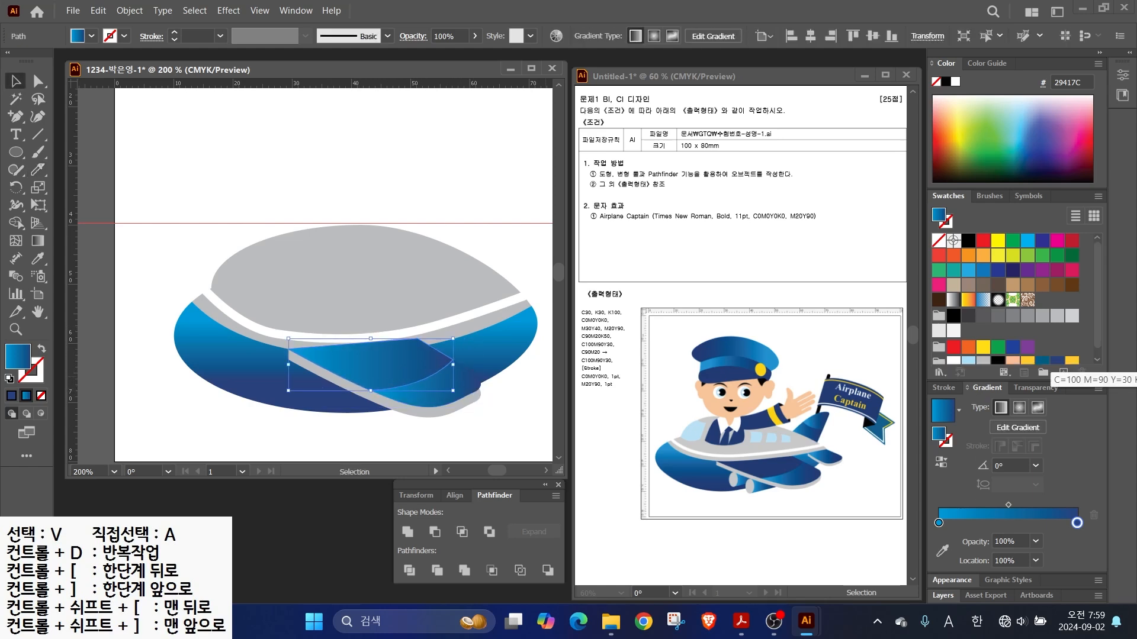
click(1057, 361)
- Draw a small grey ellipse below the wing
key(l)
drag(304, 374, 326, 414)
click(982, 363)
scroll(353, 436, up, 2)
- Draw a four-point cone shape at the grey ellipse's lower edge and give it the blue gradient fill
key(v)
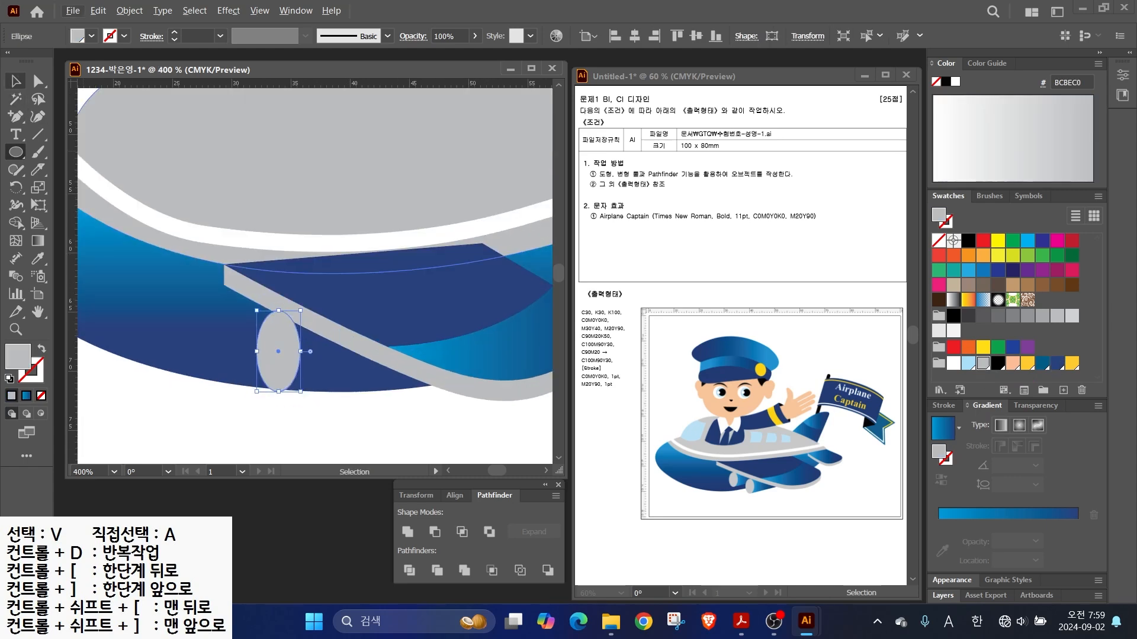
key(plus)
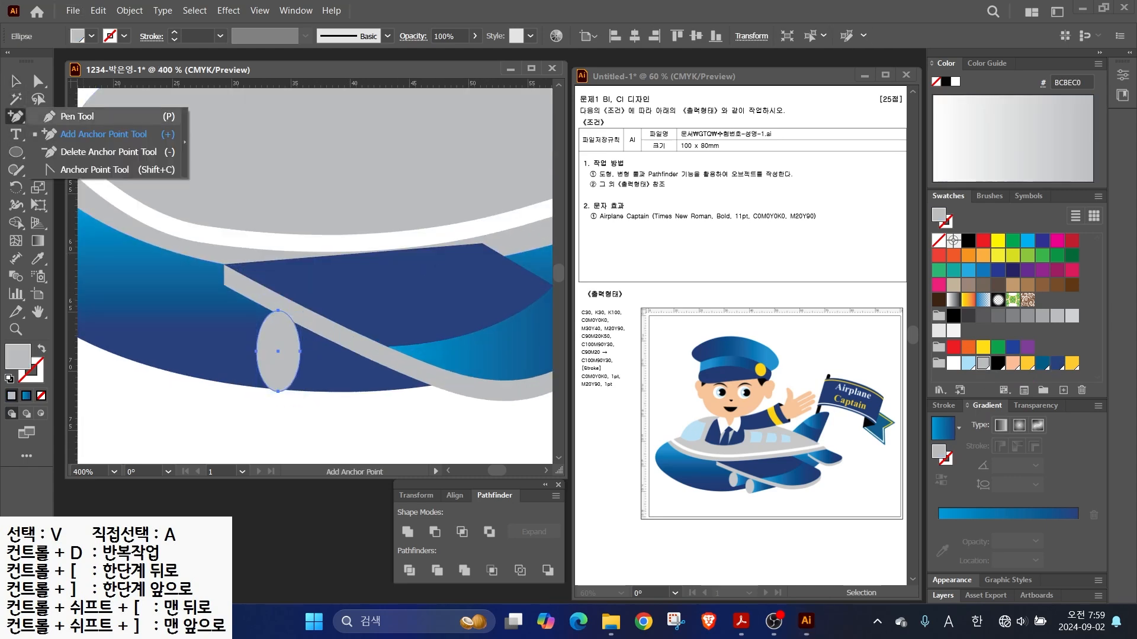
click(77, 116)
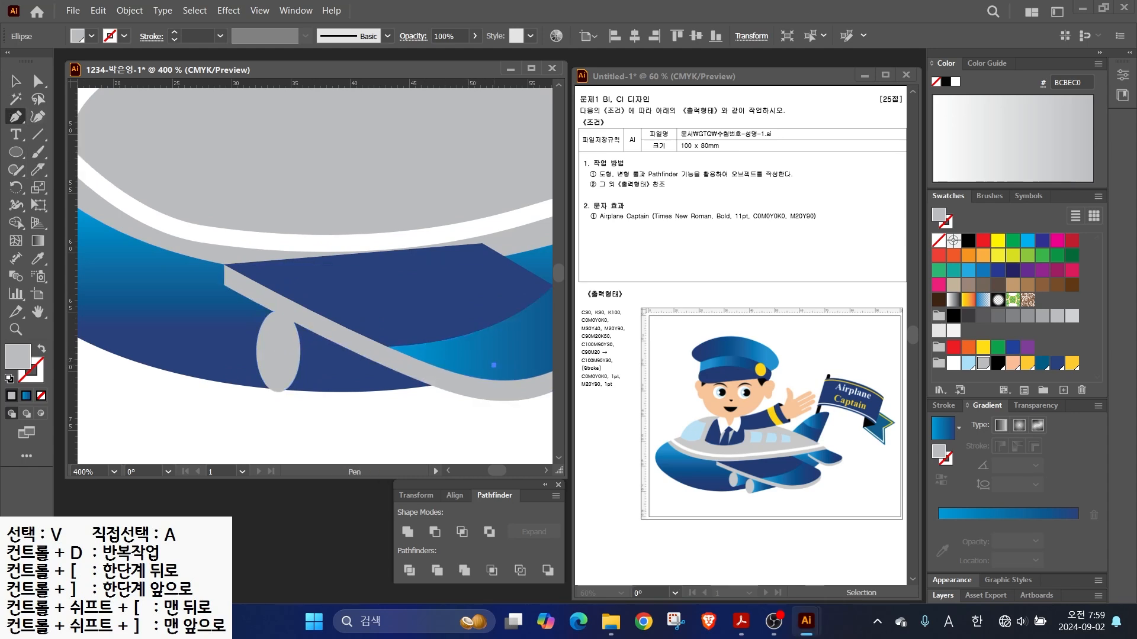
click(278, 391)
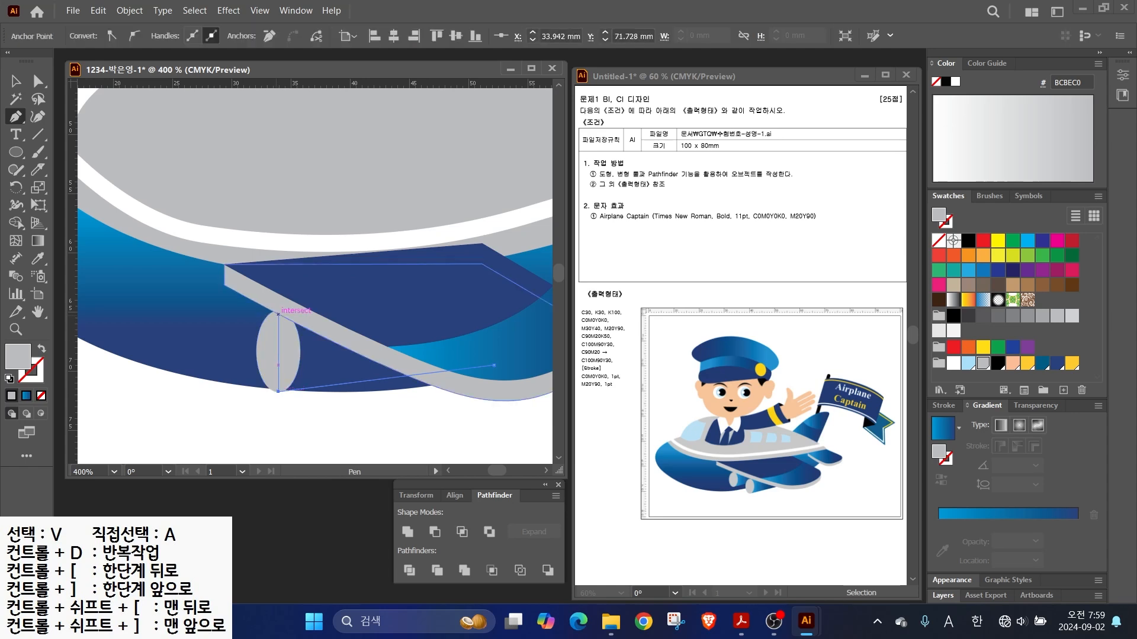
click(278, 315)
click(437, 303)
click(493, 366)
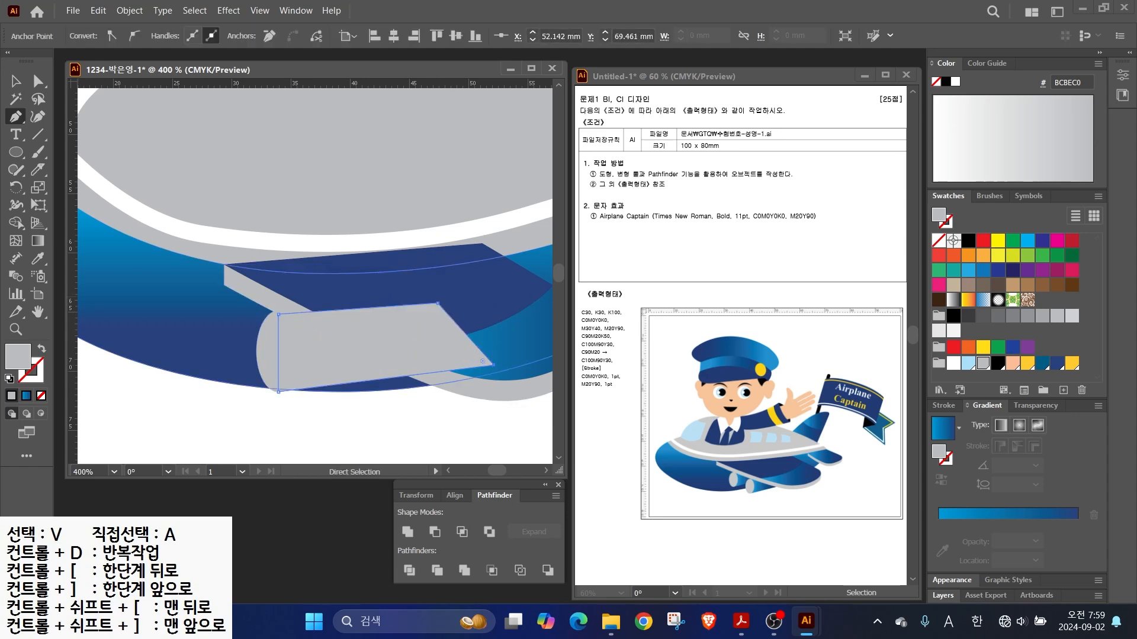
key(period)
key(a)
key(v)
- Bring the grey ellipse in front of everything
click(268, 351)
right_click(268, 351)
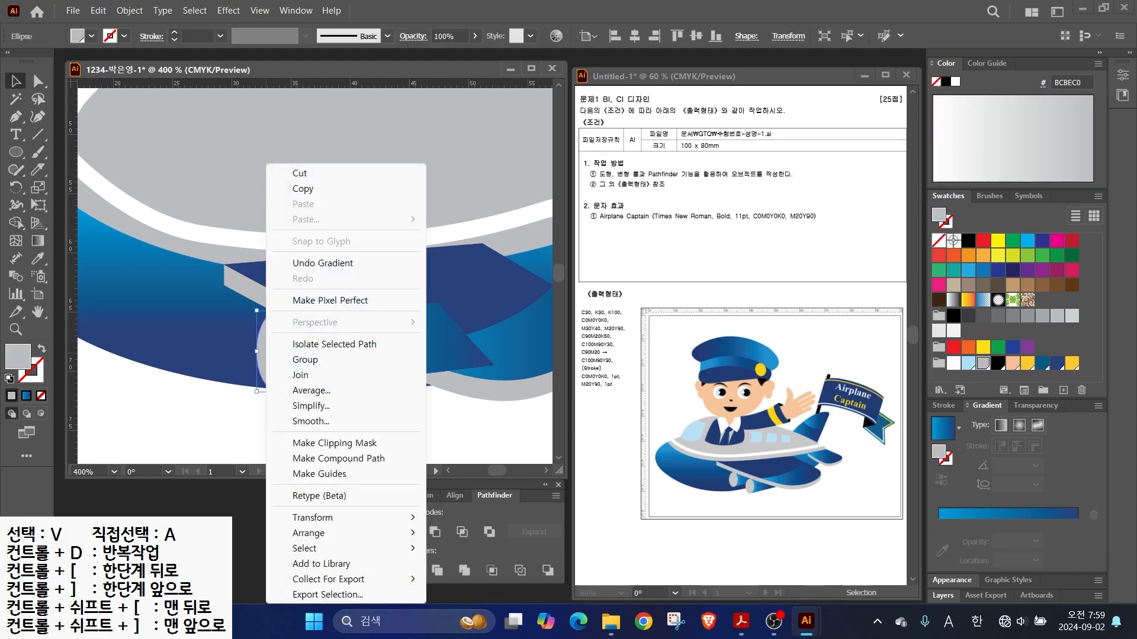
mouse_move(320, 533)
click(477, 533)
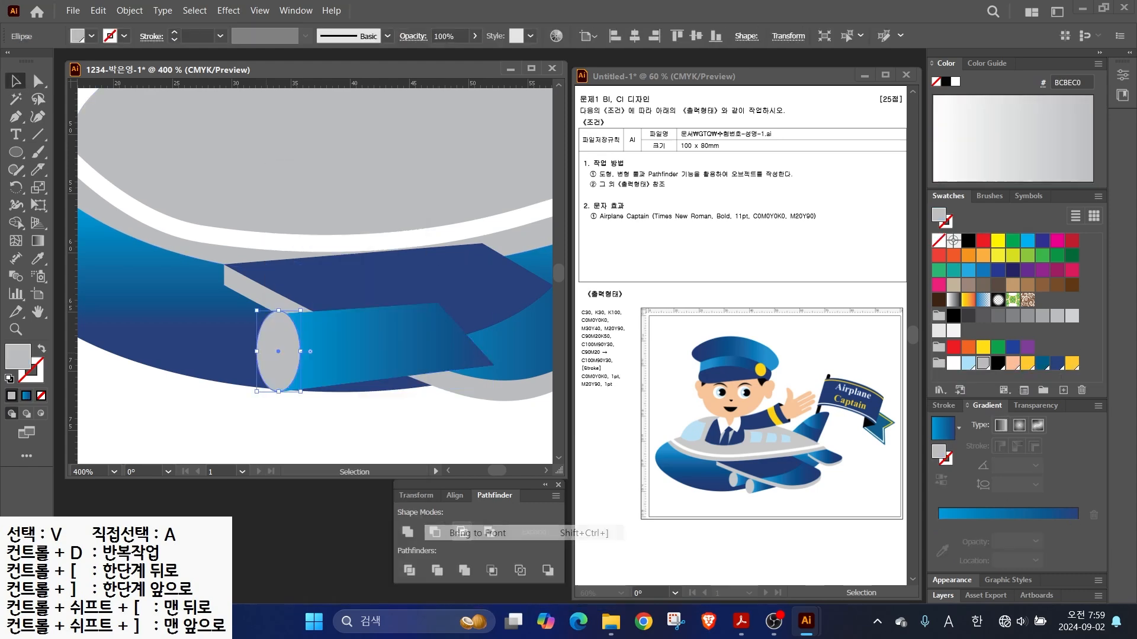
- Send the blue gradient cone back three levels so it sits behind the grey band
click(335, 350)
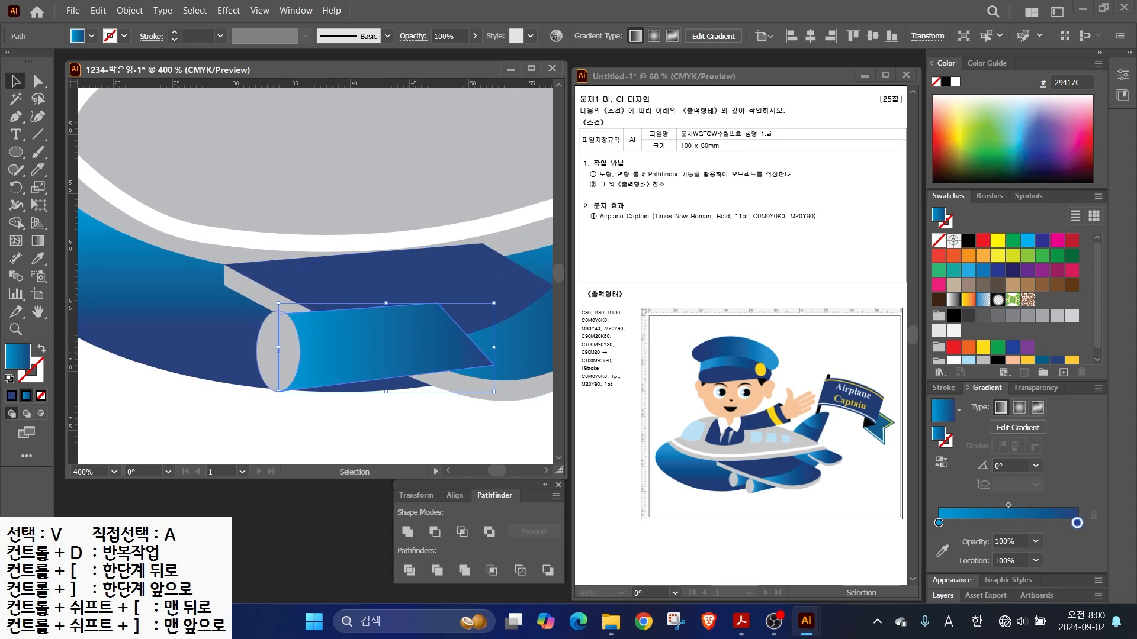
key(ctrl+shift+a)
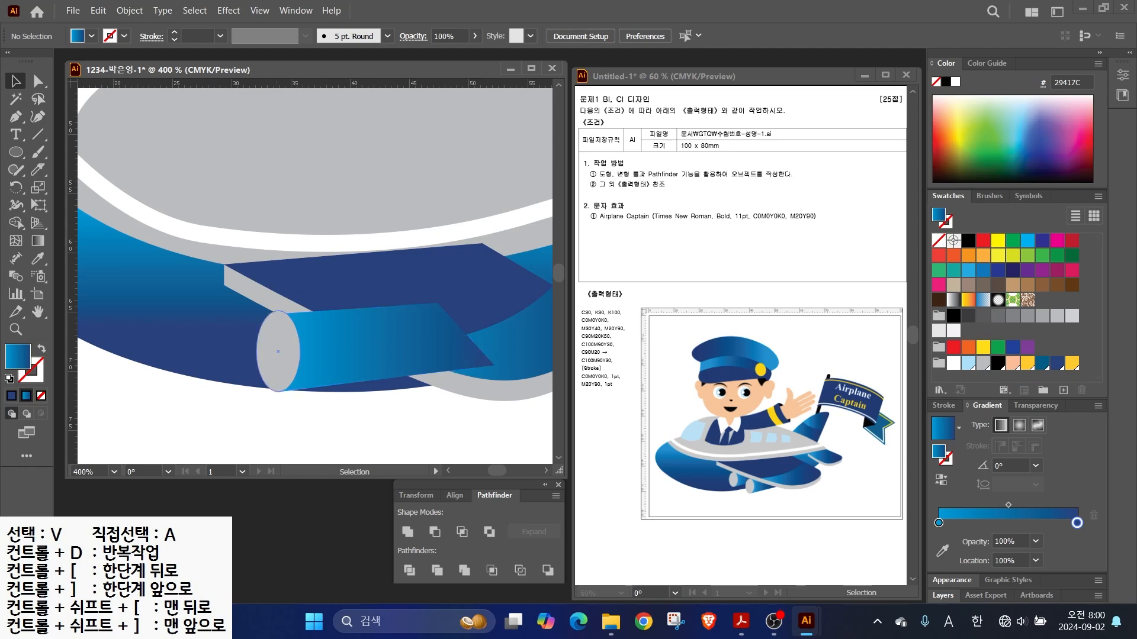
click(329, 349)
right_click(329, 349)
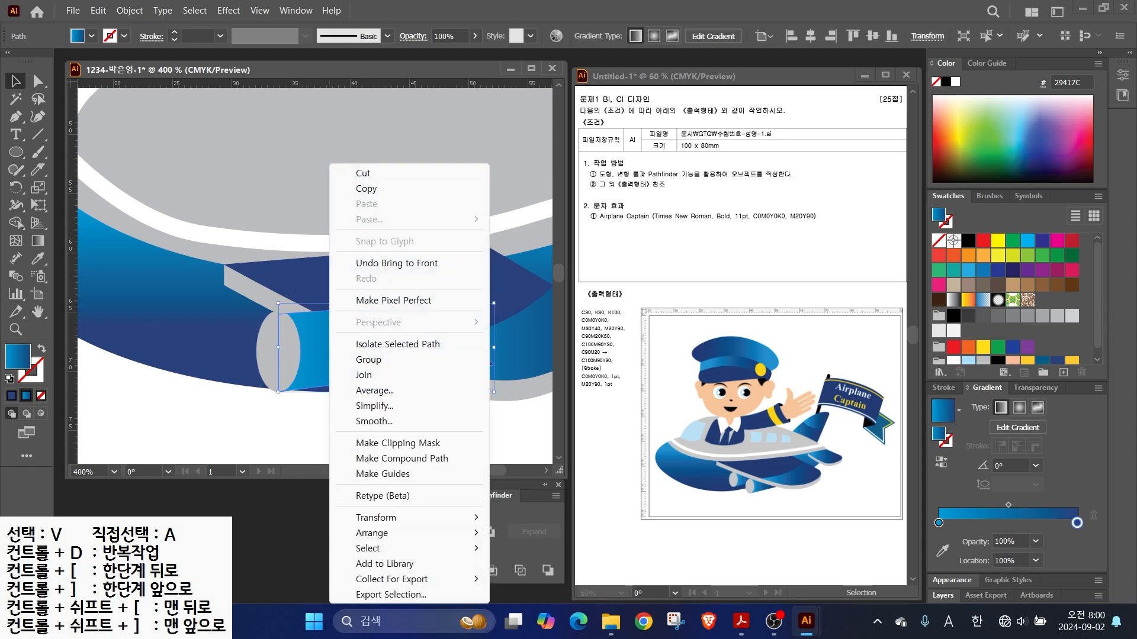
mouse_move(461, 532)
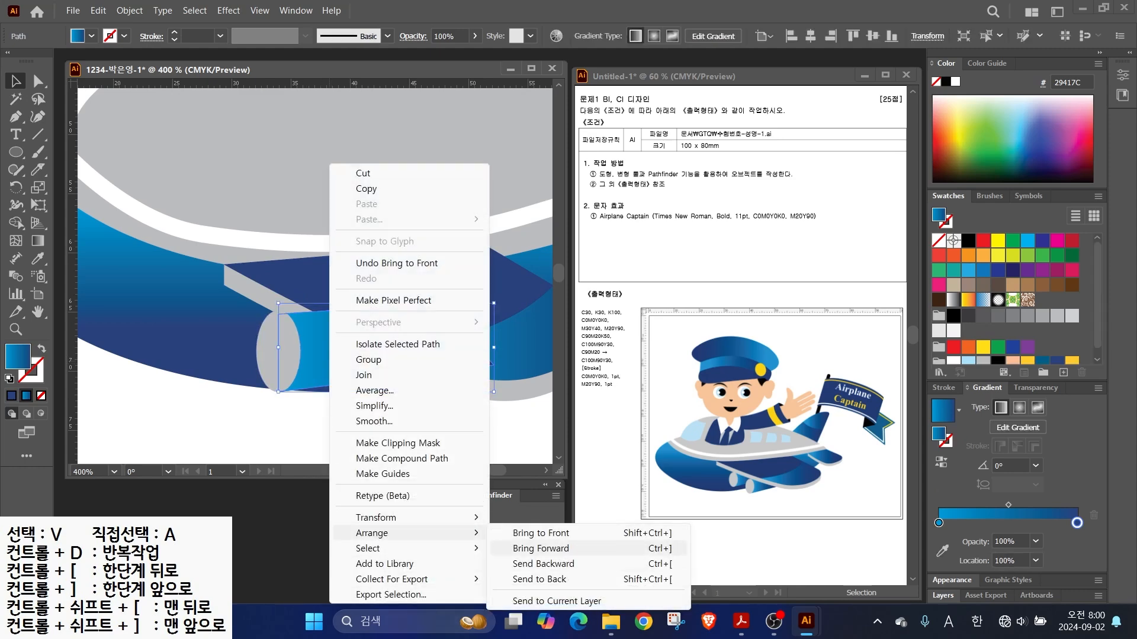
click(543, 563)
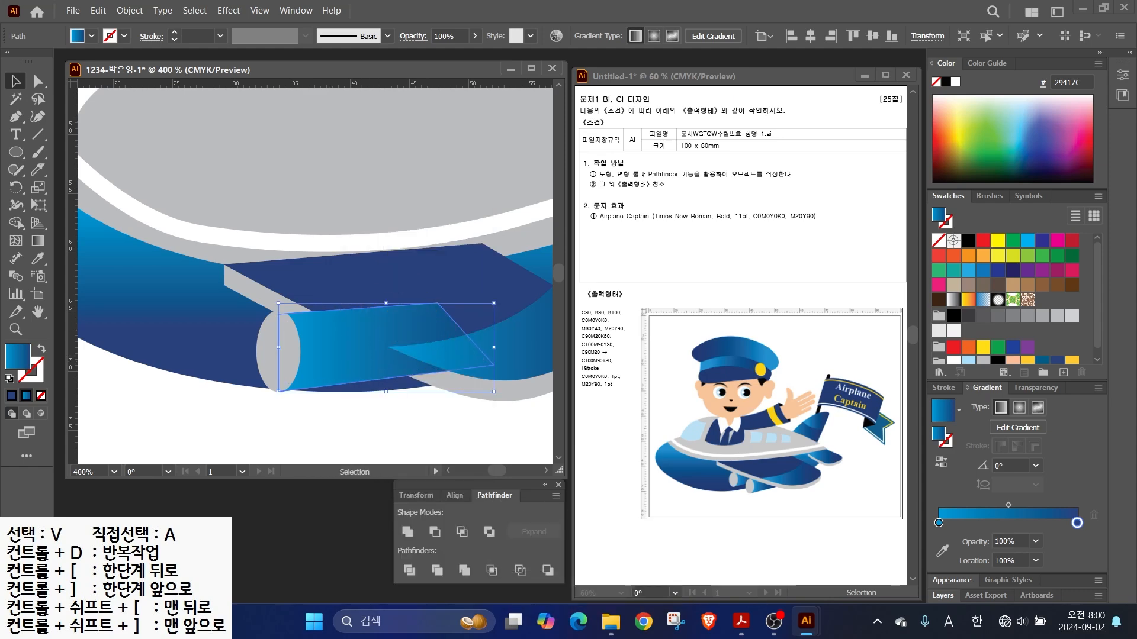
right_click(353, 165)
mouse_move(414, 532)
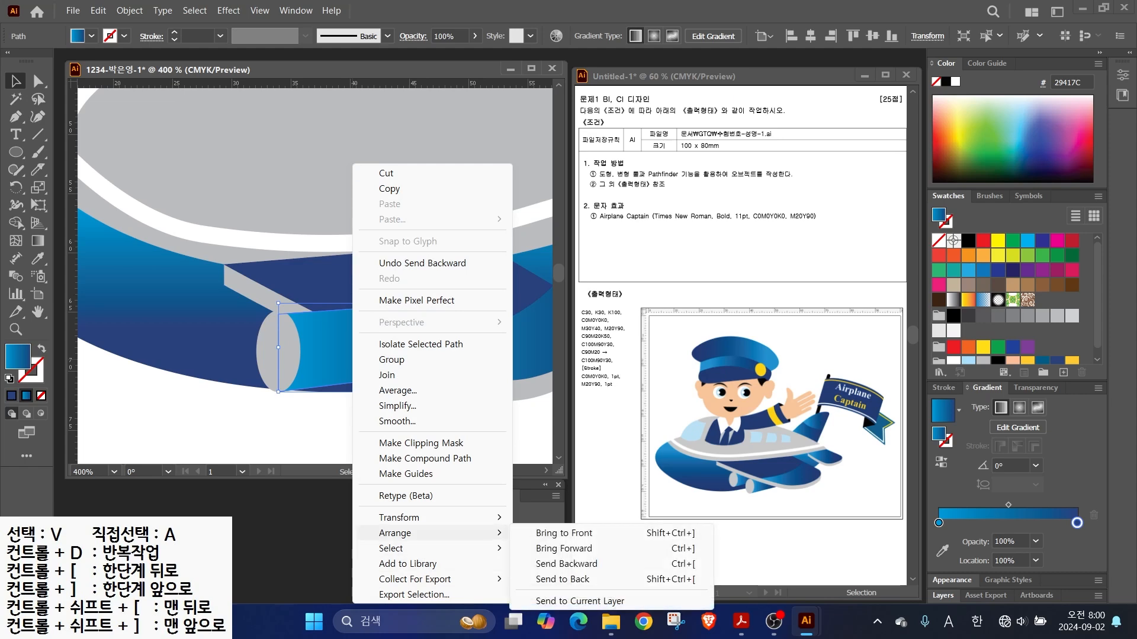
click(543, 564)
right_click(354, 164)
mouse_move(414, 532)
click(543, 563)
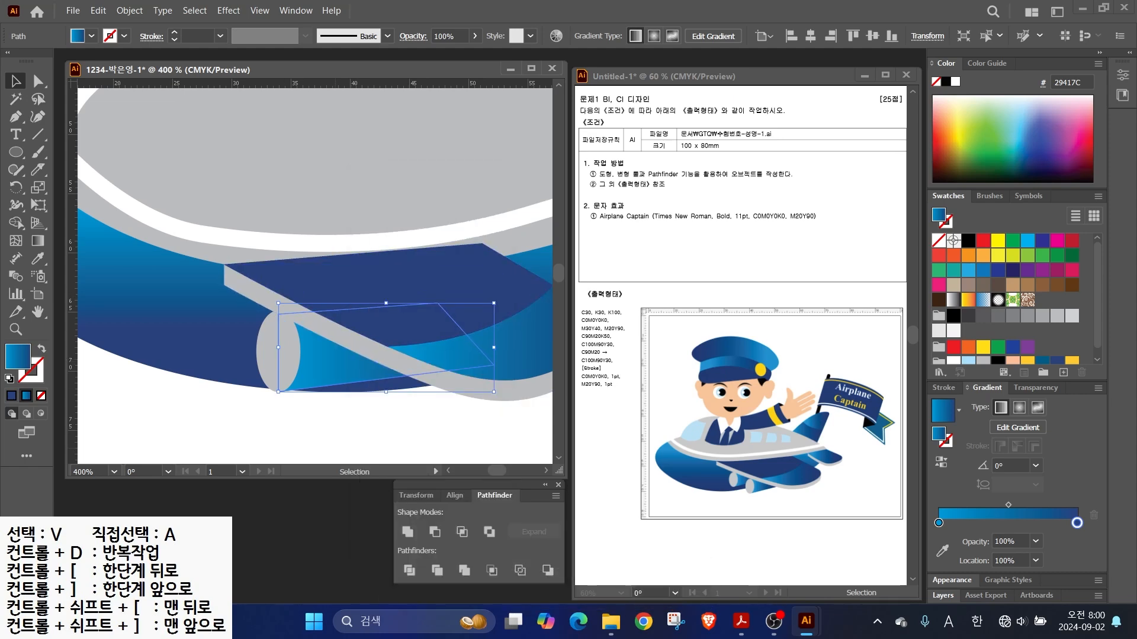
- Shorten the grey ellipse slightly, then duplicate the engine pod and position the rear copy up and left
click(278, 351)
drag(278, 310, 278, 314)
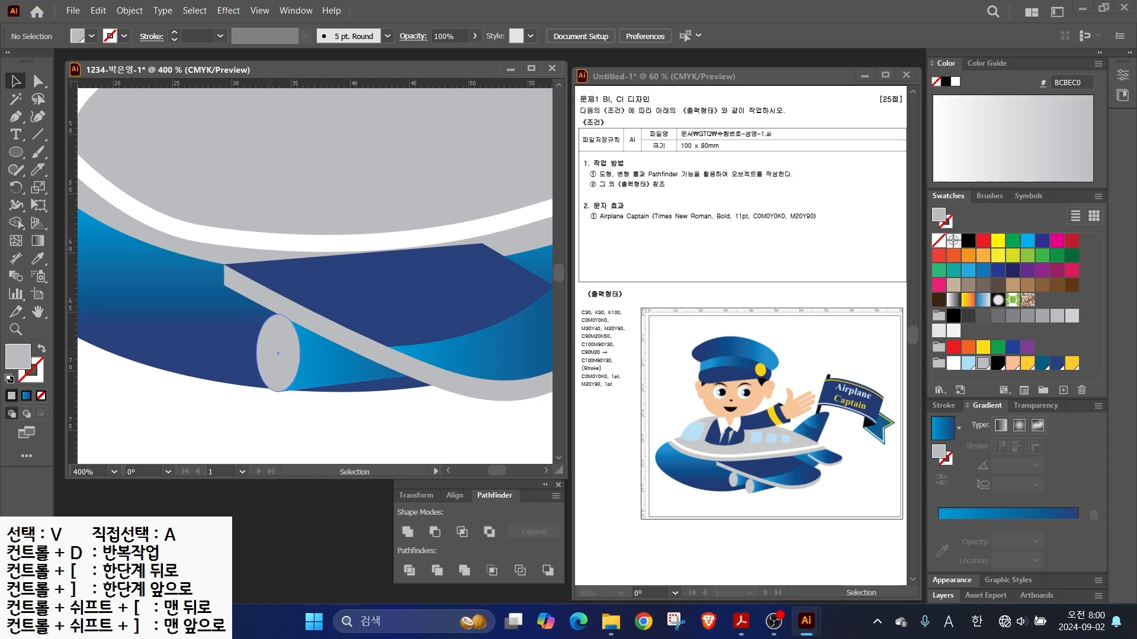
shift+click(355, 344)
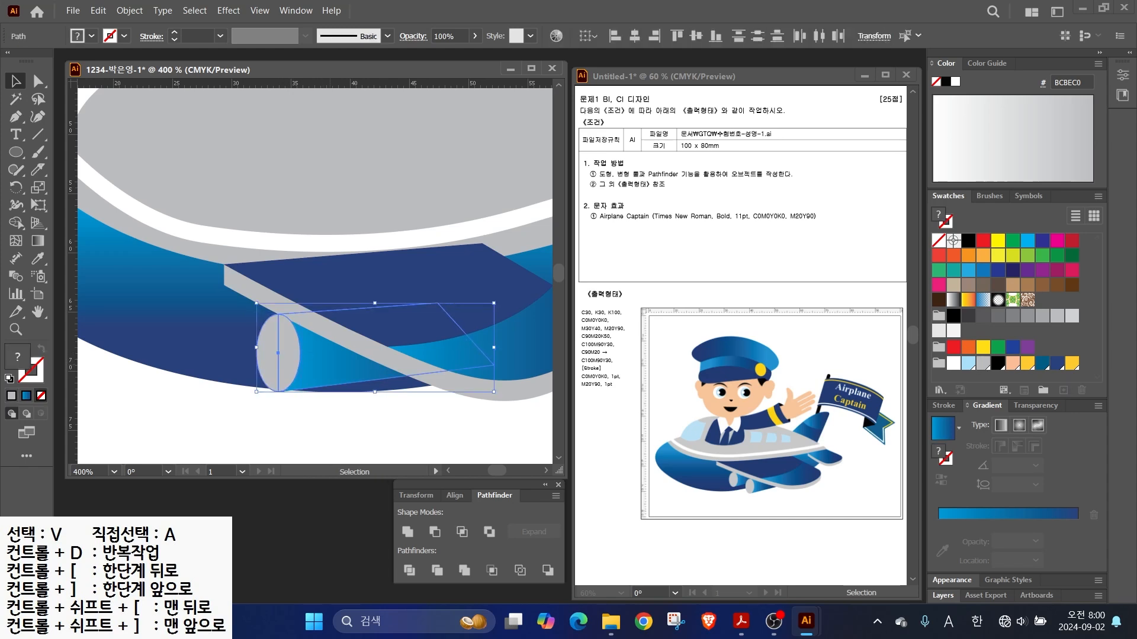
drag(375, 346, 418, 381)
click(278, 353)
shift+click(313, 338)
drag(314, 339, 295, 328)
- Send the front engine pair backward behind the wing with Ctrl+[
click(322, 385)
shift+click(378, 370)
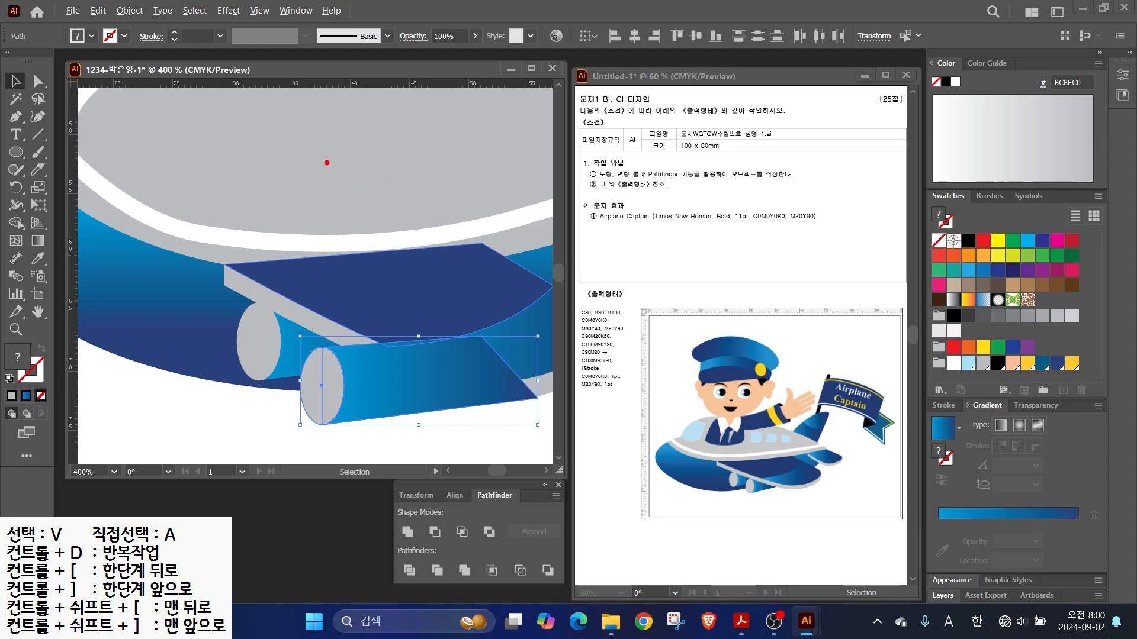
mouse_move(358, 160)
mouse_down()
mouse_move(327, 152)
mouse_move(330, 237)
mouse_up()
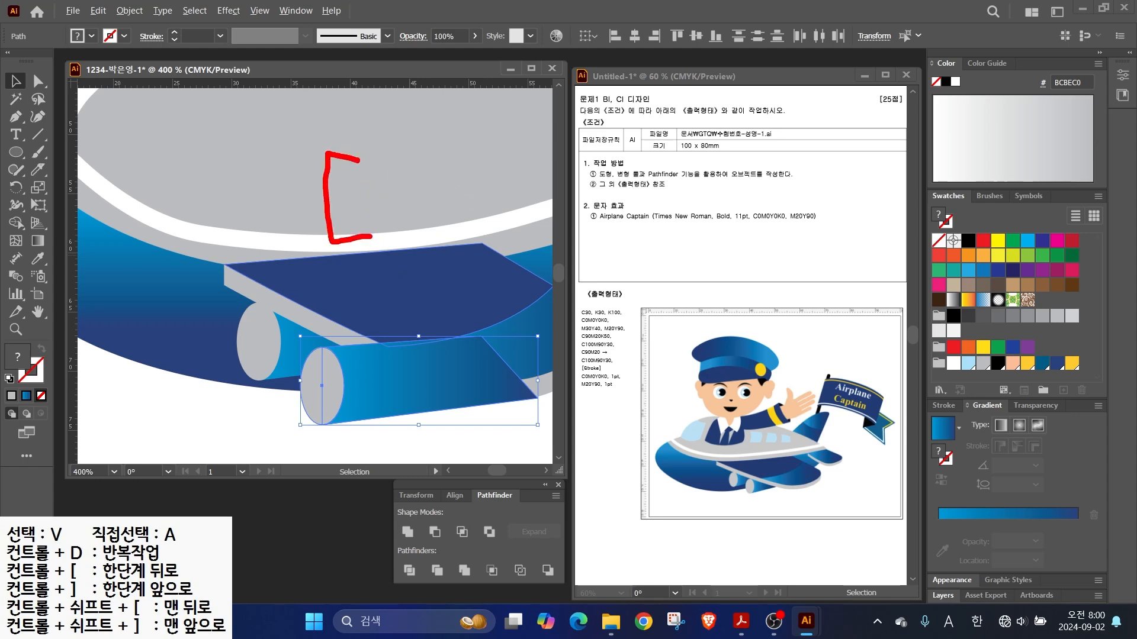
key(Escape)
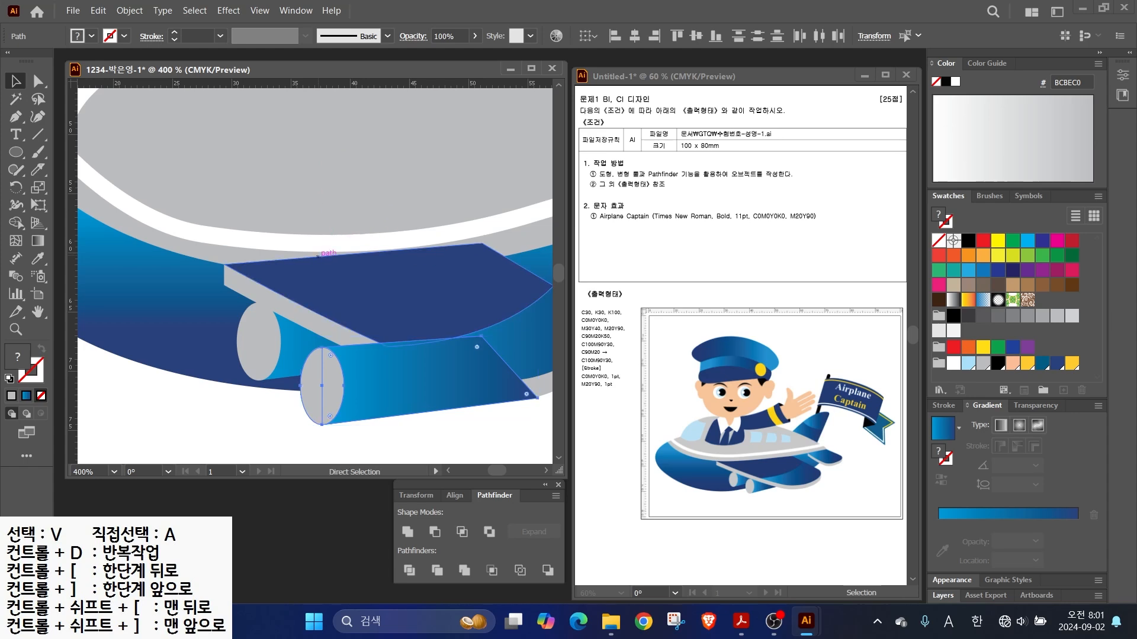
key(ctrl+[)
key(ctrl+[)
key(ctrl+[)
click(385, 443)
scroll(370, 385, down, 2)
- Draw a curved right-wing outline, nudge its tip corner inward, and fill it with the blue gradient
drag(533, 332, 409, 325)
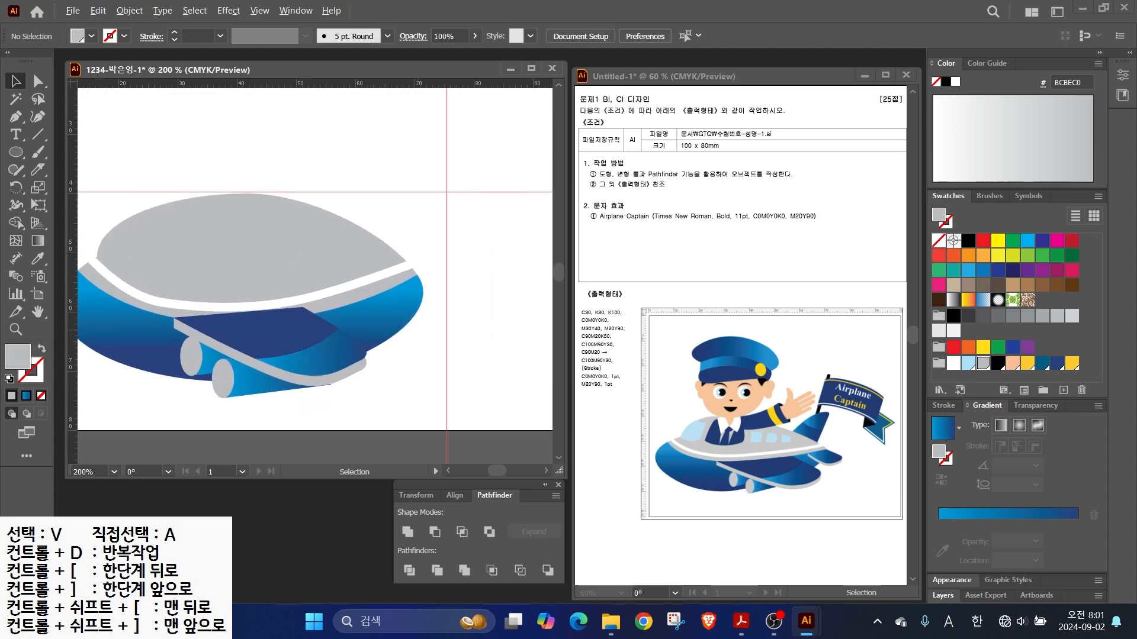
scroll(410, 325, up, 2)
click(16, 116)
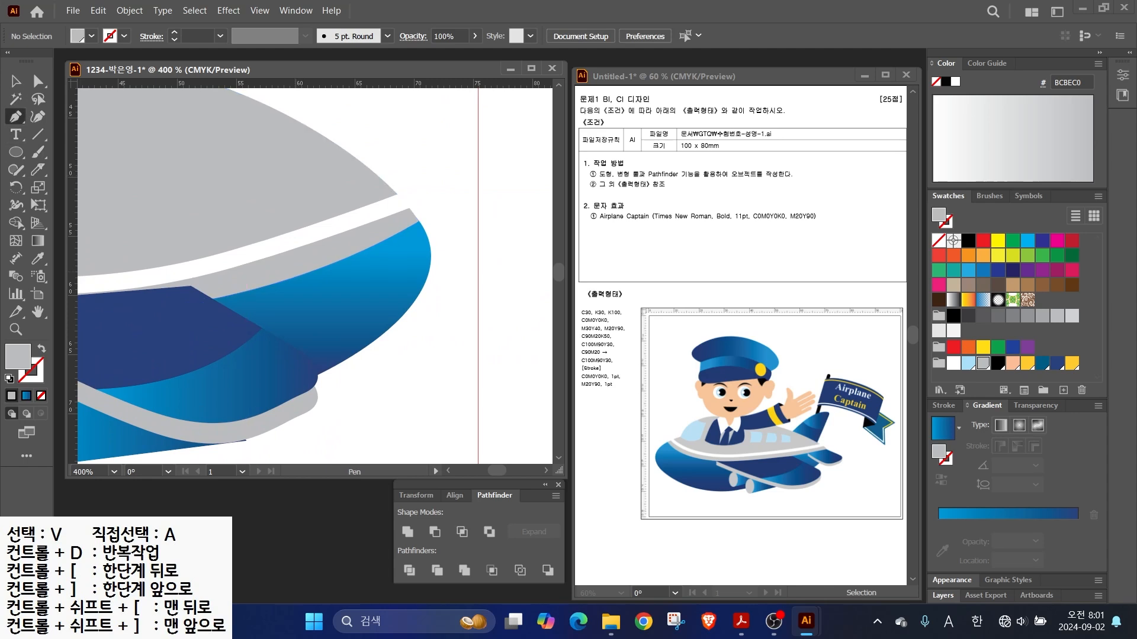
click(420, 222)
click(499, 261)
drag(513, 307, 537, 296)
drag(422, 334, 392, 325)
click(319, 270)
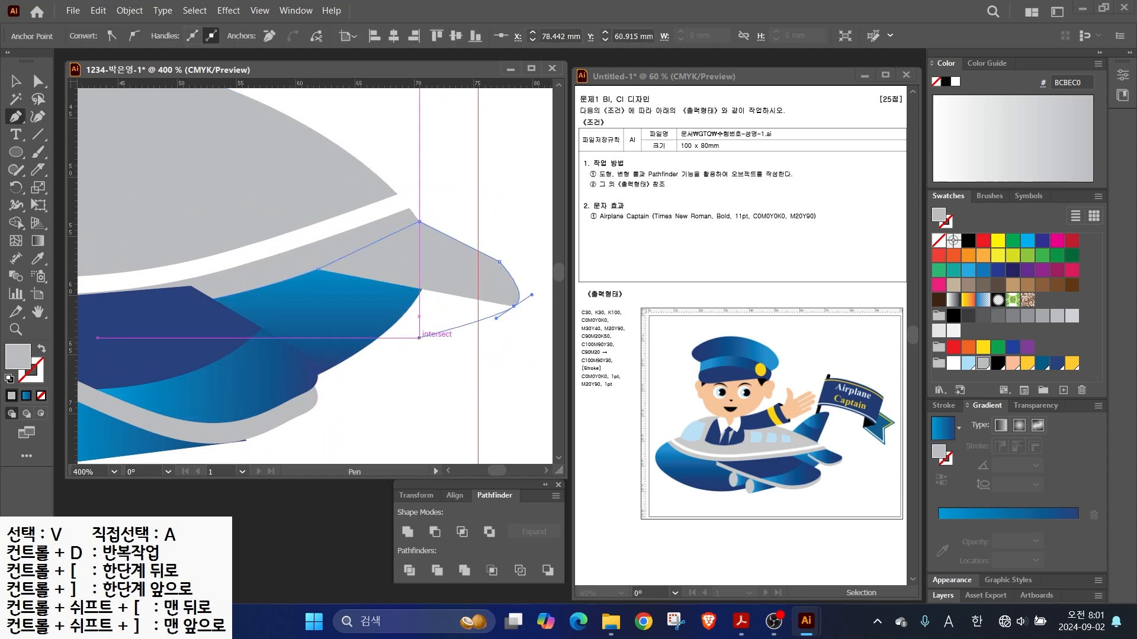
click(419, 222)
click(38, 81)
drag(499, 262, 492, 264)
click(26, 396)
- Duplicate the wing slightly lower, fill the copy solid grey, and reshape it with an added anchor
key(v)
drag(419, 284, 419, 304)
click(11, 395)
click(16, 117)
click(104, 135)
click(379, 261)
click(38, 81)
drag(379, 261, 318, 269)
- Send the grey wing copy behind the blue wing and zoom out to the whole plane
key(v)
right_click(408, 285)
mouse_move(450, 533)
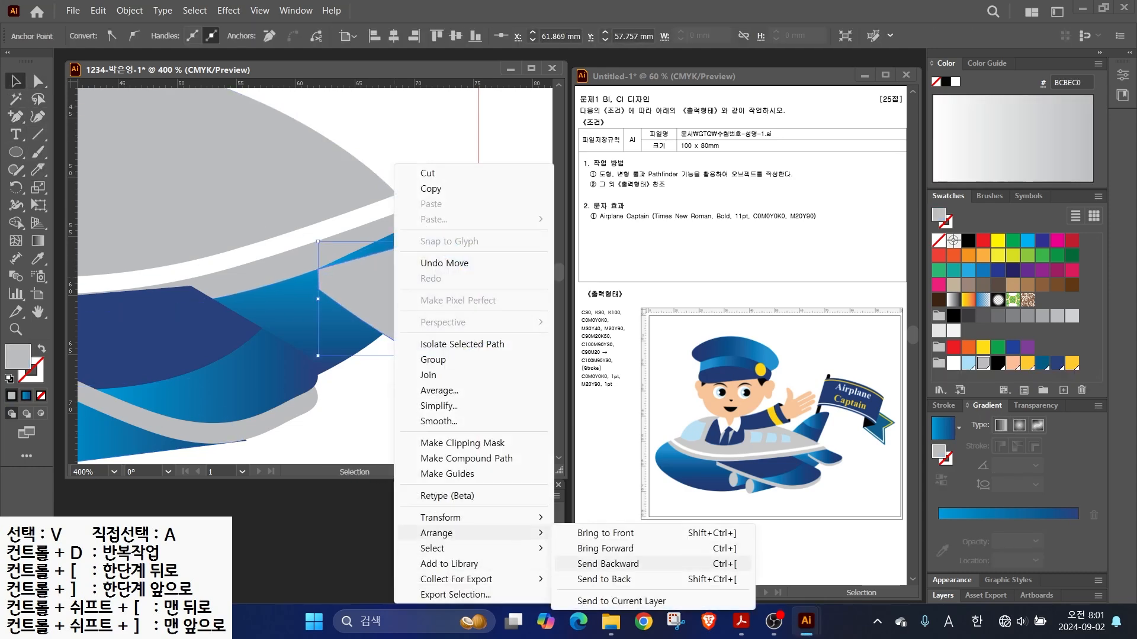
click(627, 563)
key(ctrl+shift+a)
key(ctrl+minus)
key(ctrl+minus)
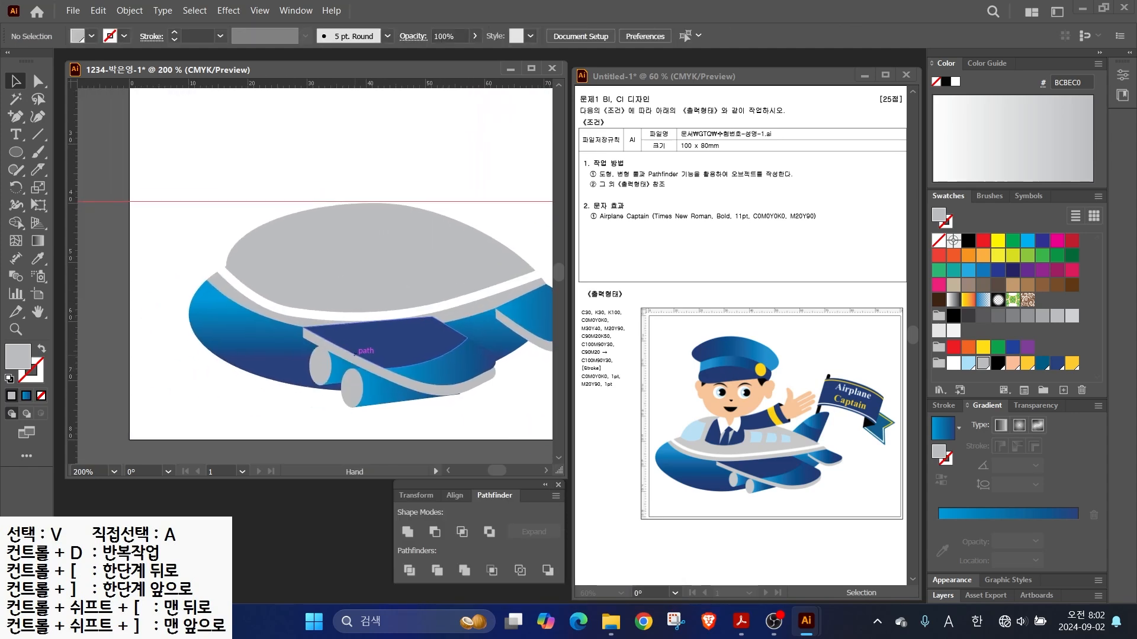
drag(16, 117, 59, 118)
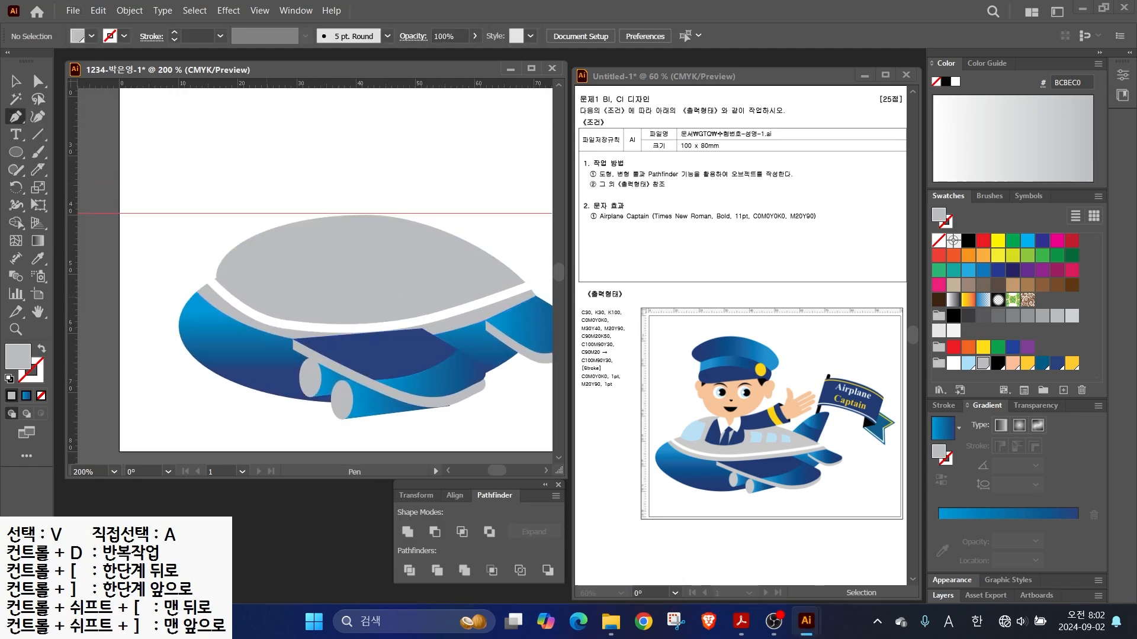
- Draw the curved cockpit window outline and fill it light blue (ABE1FA)
click(267, 252)
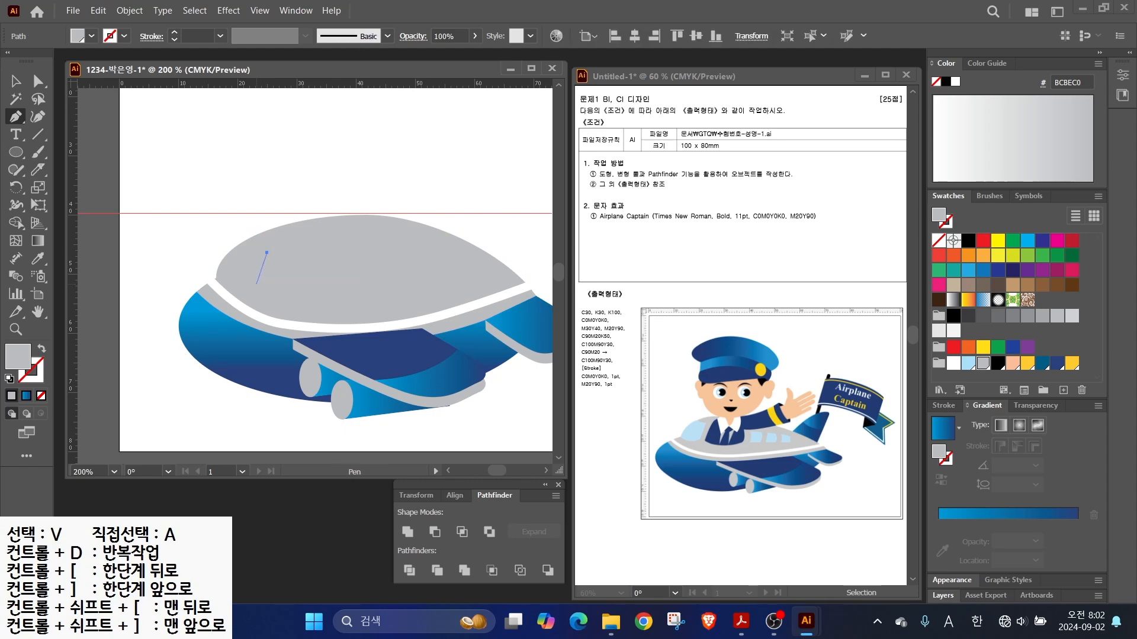
click(256, 283)
drag(220, 264, 211, 242)
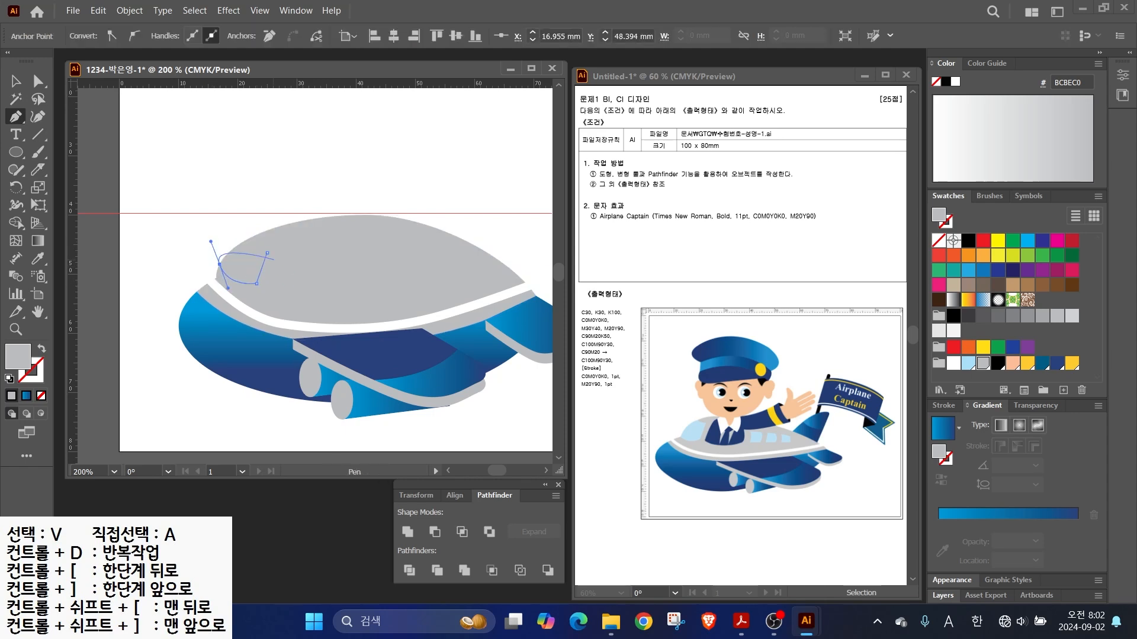
click(224, 237)
click(249, 239)
drag(267, 252, 282, 261)
click(968, 363)
- Divide the window with the grey body using Pathfinder and remove the window piece outside the body
key(v)
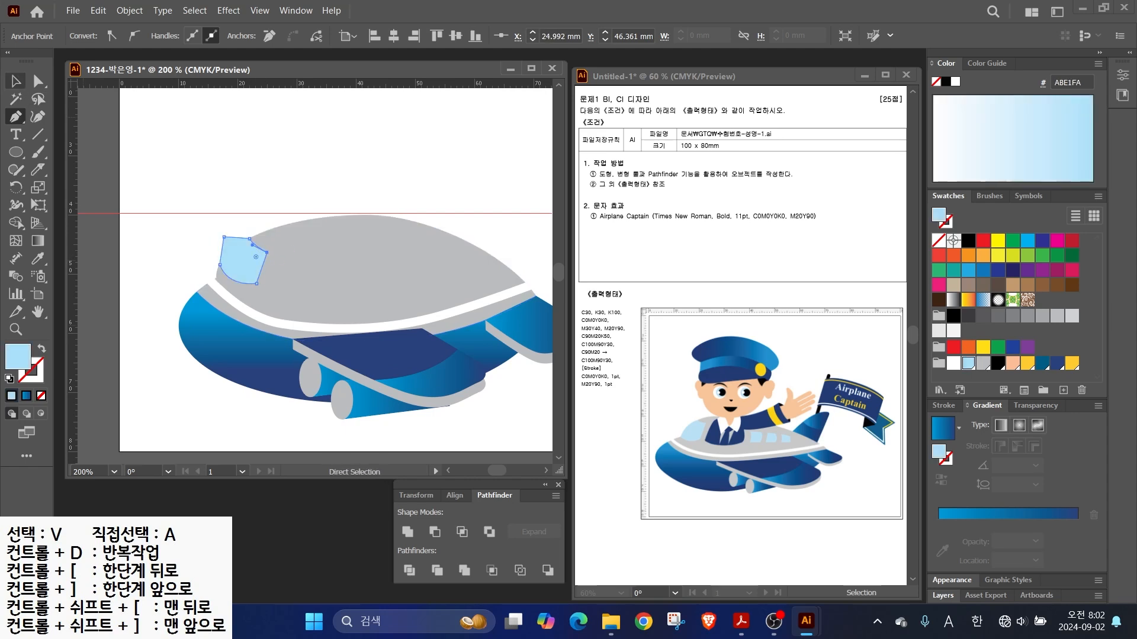
click(511, 415)
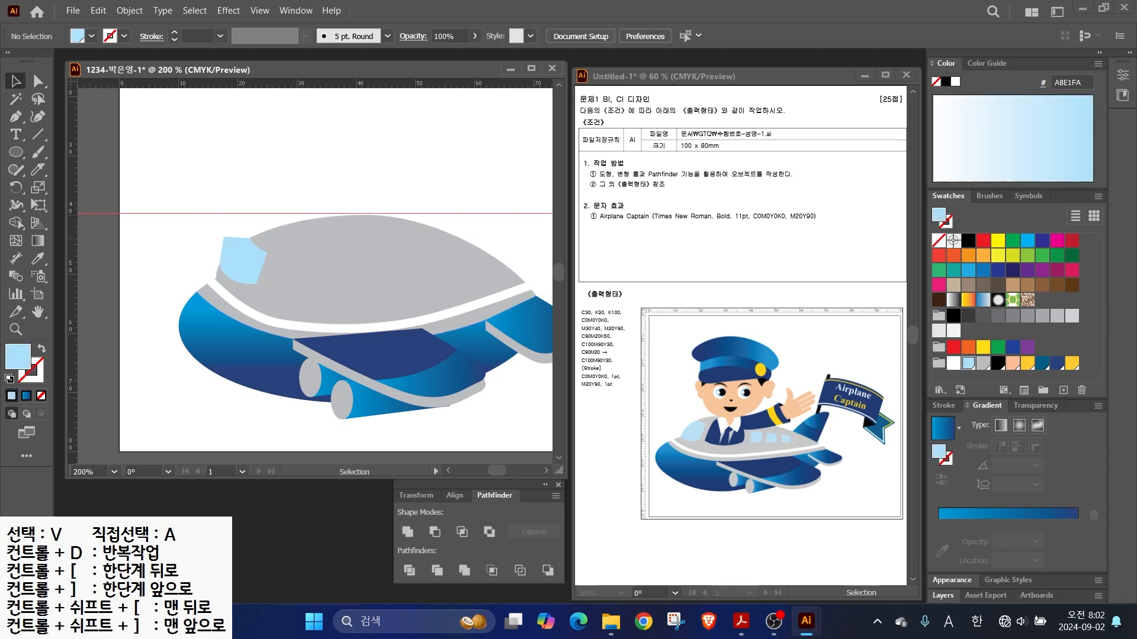
drag(267, 272, 232, 248)
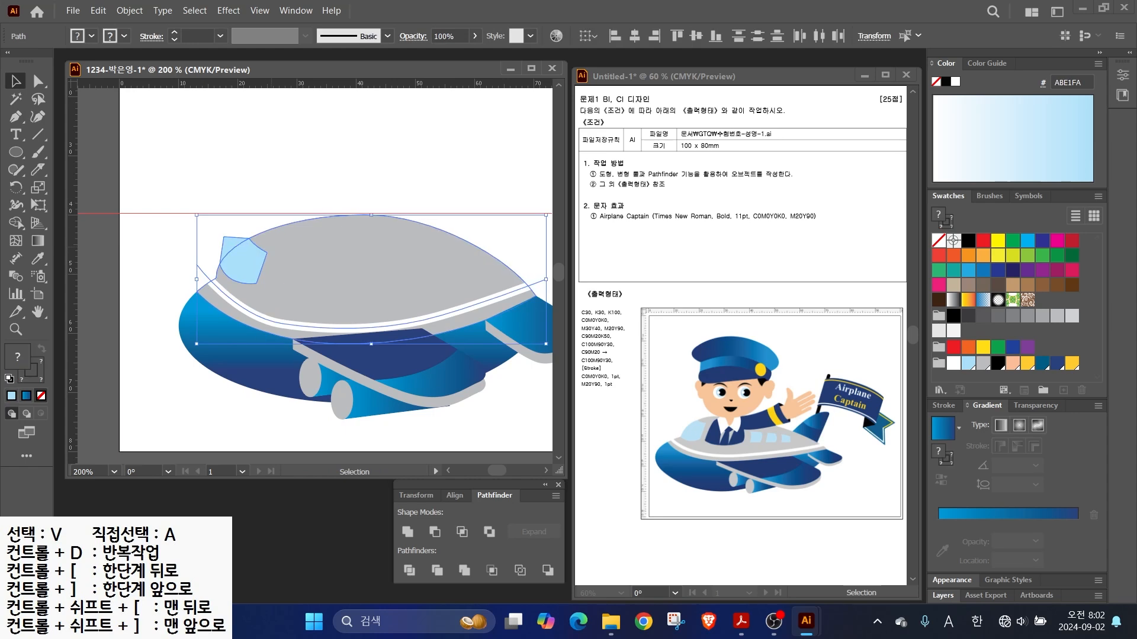
key(ctrl+shift+a)
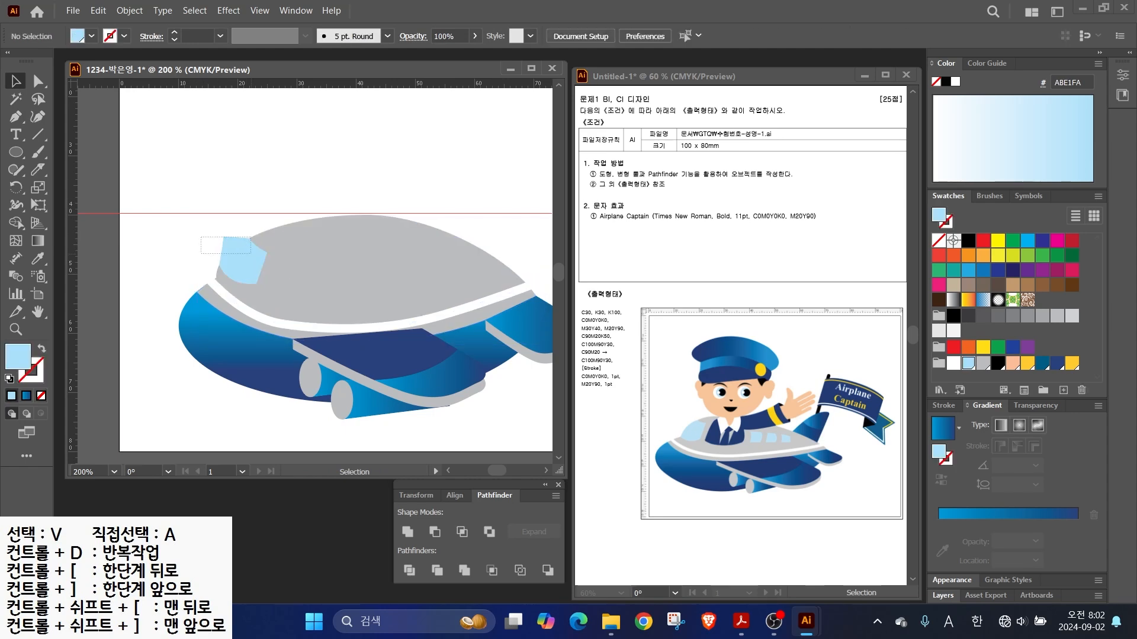
drag(251, 254, 201, 237)
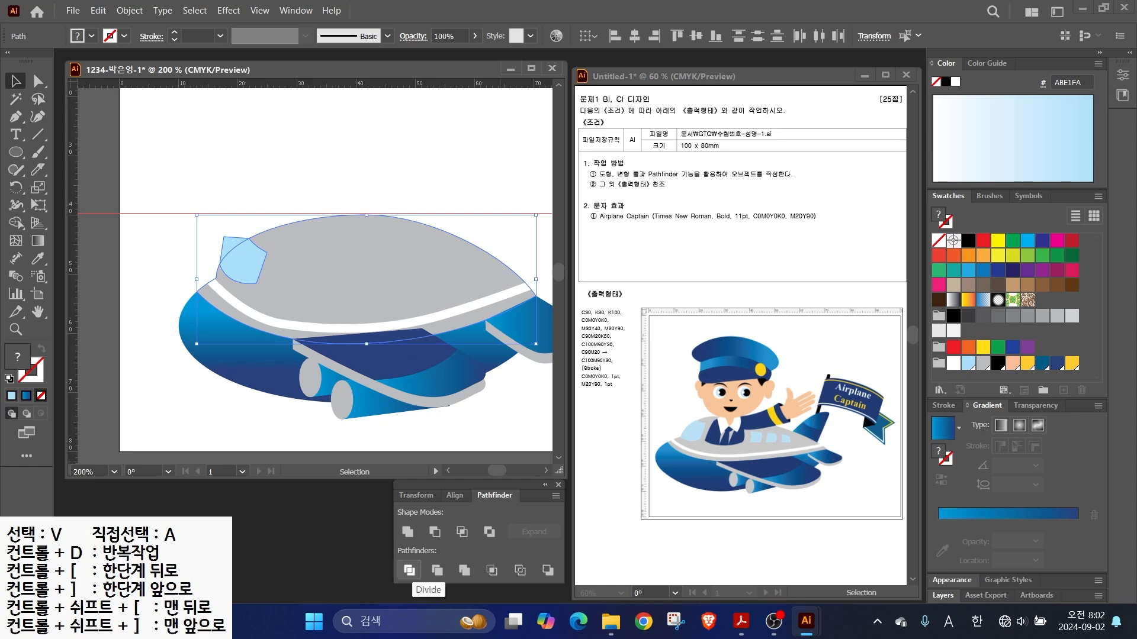
click(409, 570)
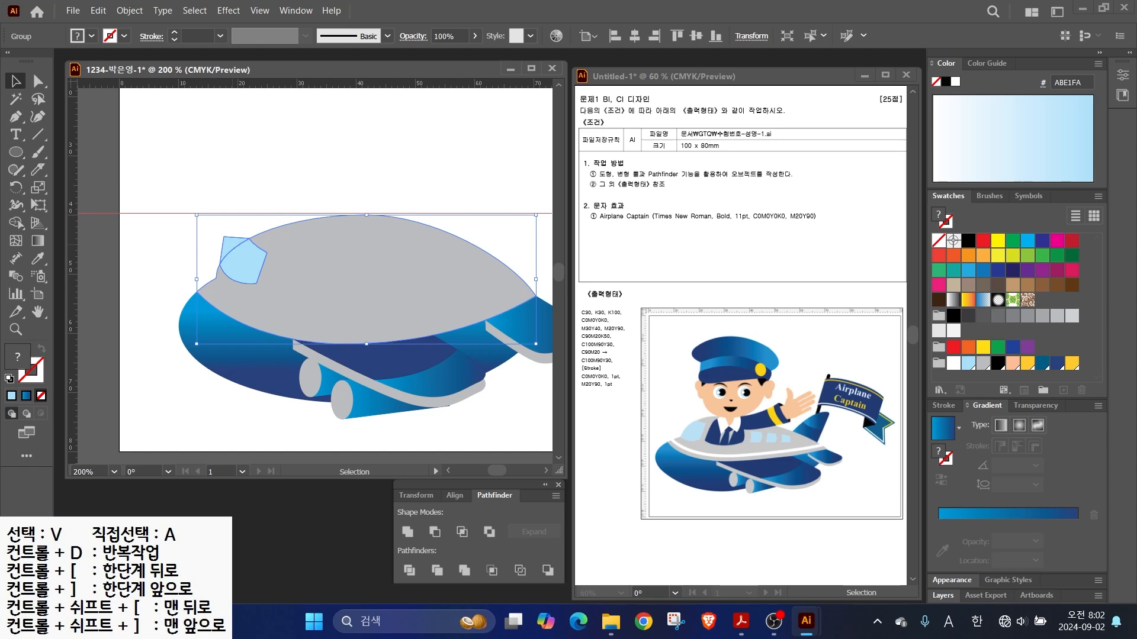
click(205, 191)
key(a)
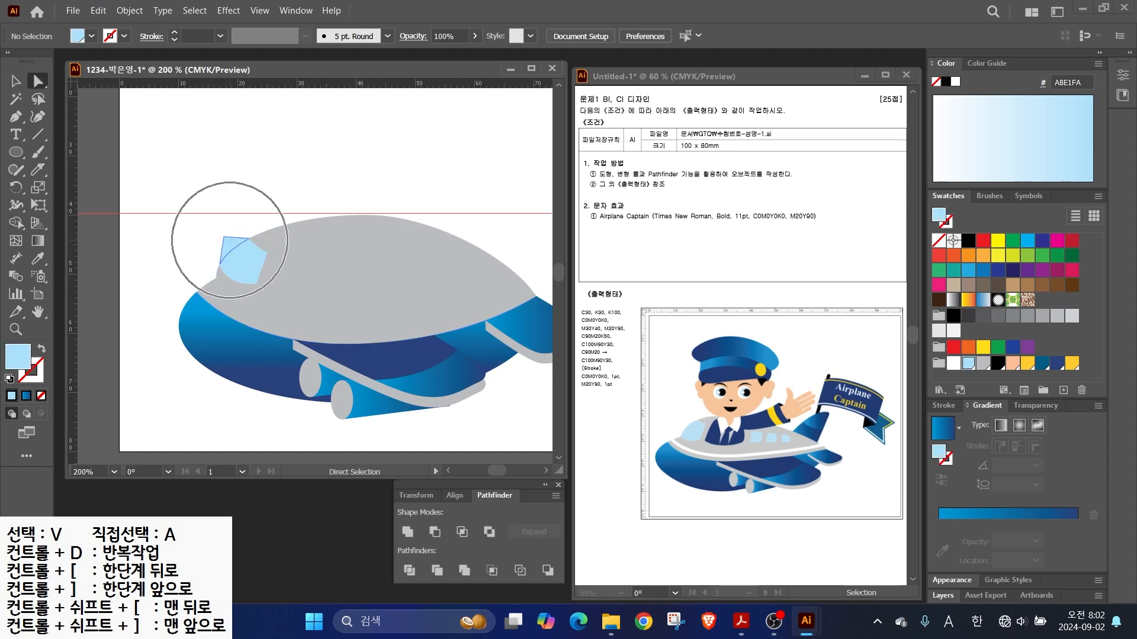
click(224, 240)
key(ctrl+shift+a)
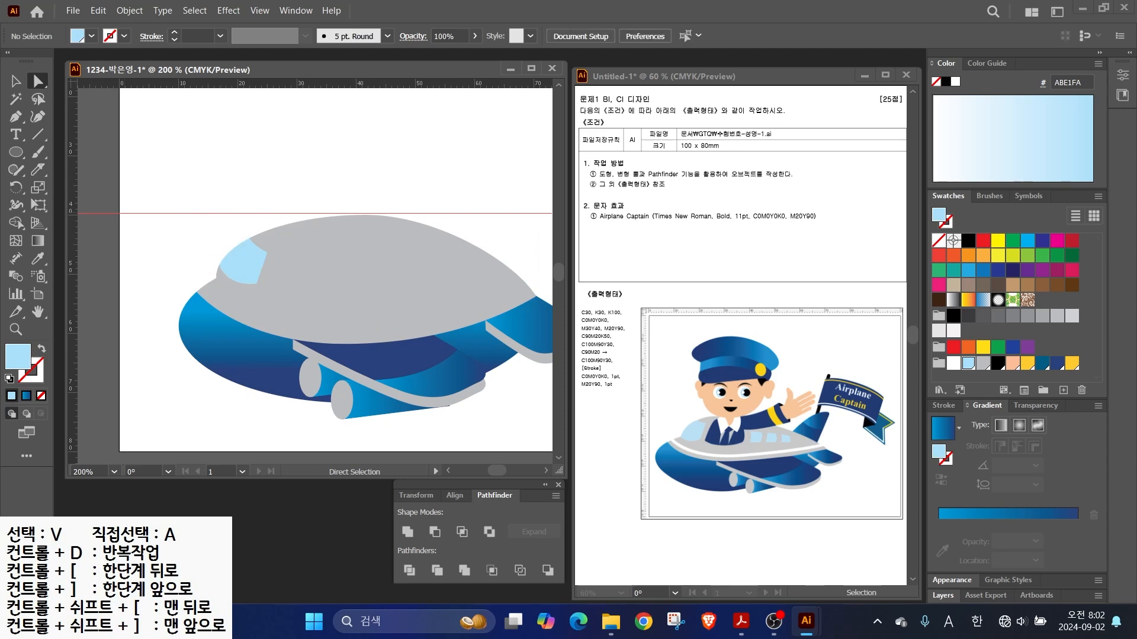
- Bring the white stripe to the front of the body with Ctrl+Shift+]
click(15, 81)
click(206, 275)
key(ctrl+shift+])
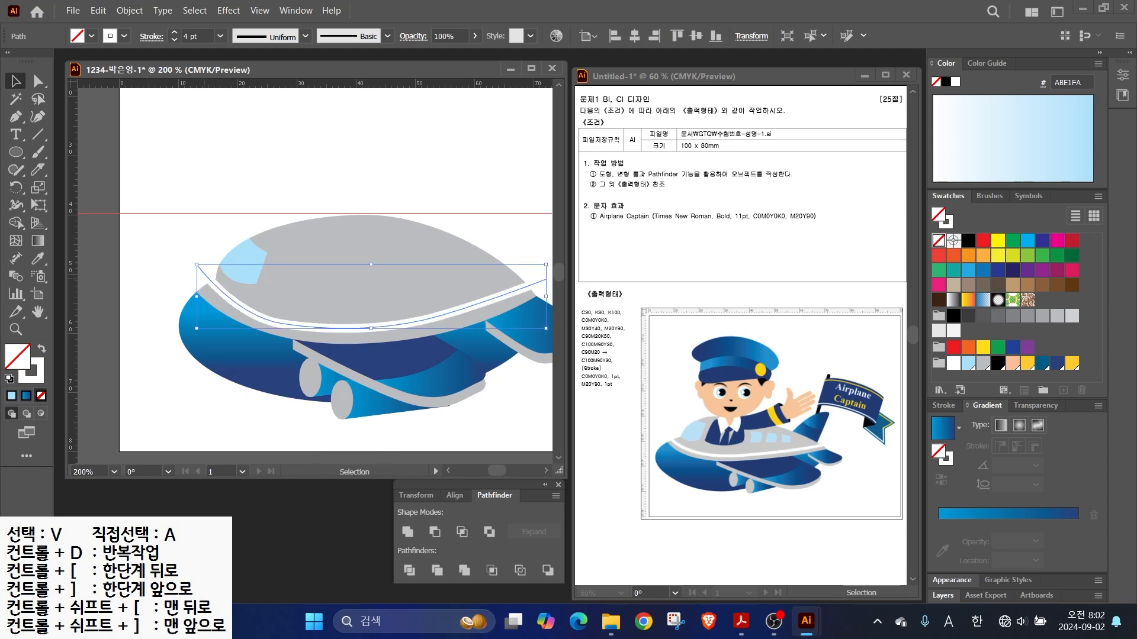
drag(355, 260, 331, 274)
key(ctrl+shift+a)
- Draw a quadrilateral passenger window, fill it light blue, and duplicate it to the right
key(p)
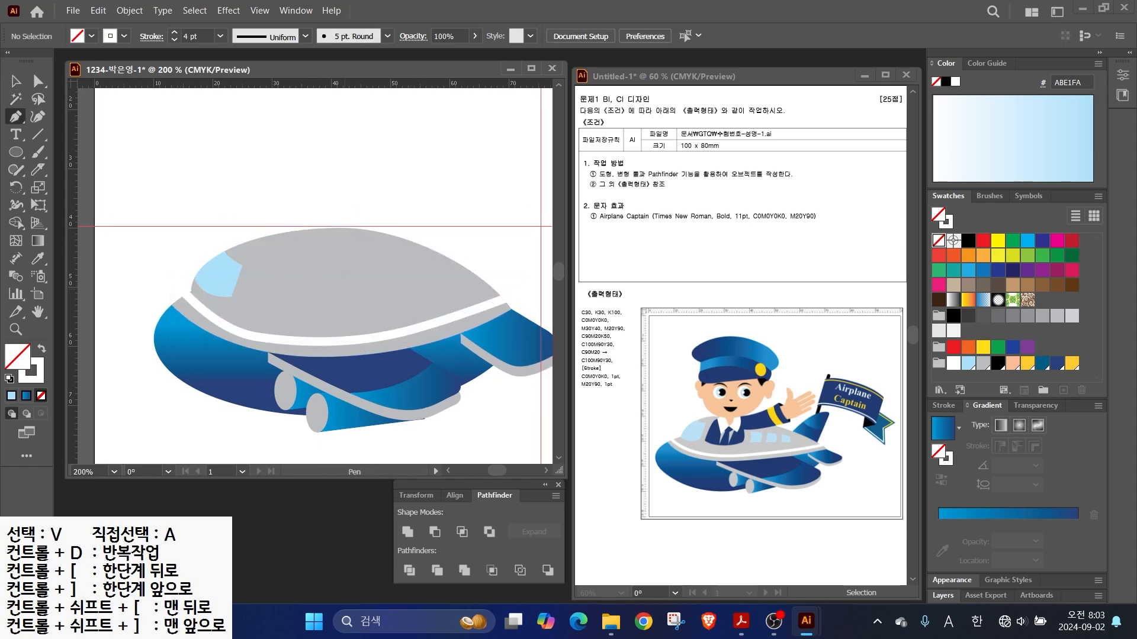
click(364, 287)
drag(364, 315, 356, 322)
click(364, 315)
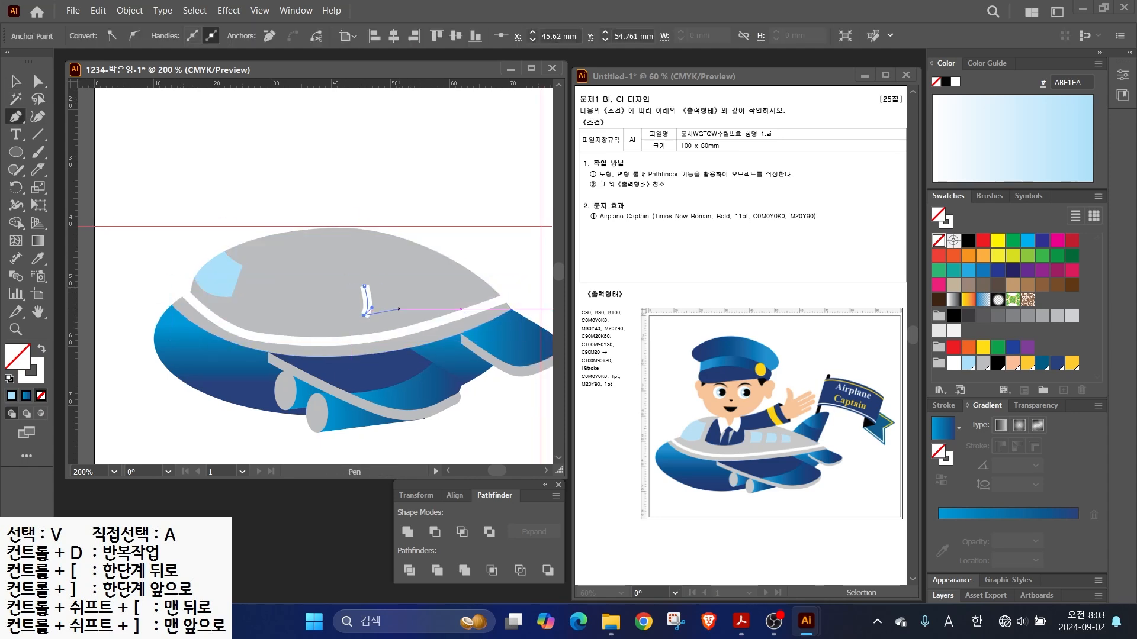
click(398, 310)
click(392, 283)
click(364, 287)
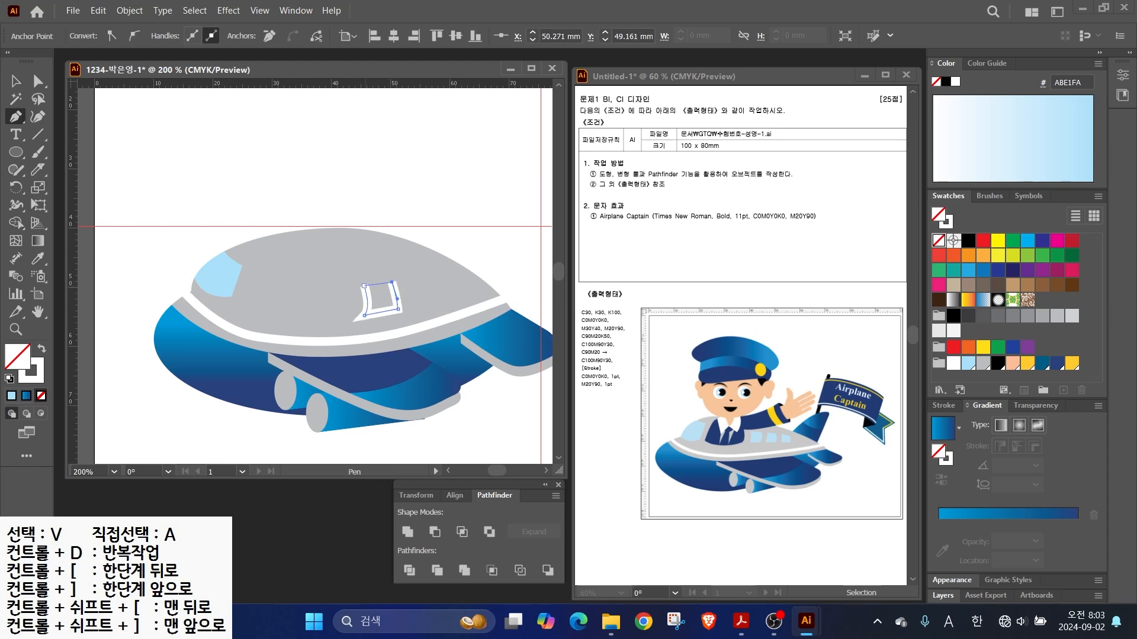
key(shift+x)
click(968, 363)
key(v)
scroll(469, 327, up, 1)
mouse_move(337, 285)
mouse_down()
mouse_move(399, 277)
mouse_move(421, 254)
mouse_move(462, 255)
mouse_up()
- Shrink the third passenger window and draw a curved tail fin outline rising from the body
click(501, 216)
drag(500, 216, 382, 252)
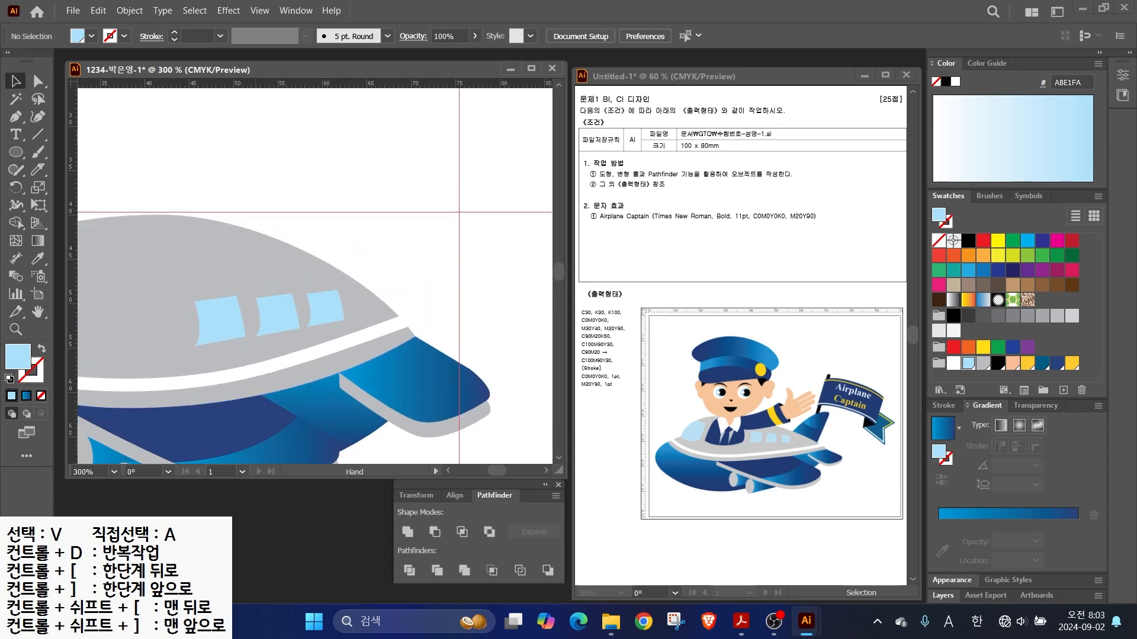
key(p)
click(286, 256)
drag(367, 168, 418, 167)
key(ctrl+z)
click(418, 158)
drag(382, 306, 379, 336)
drag(285, 257, 286, 272)
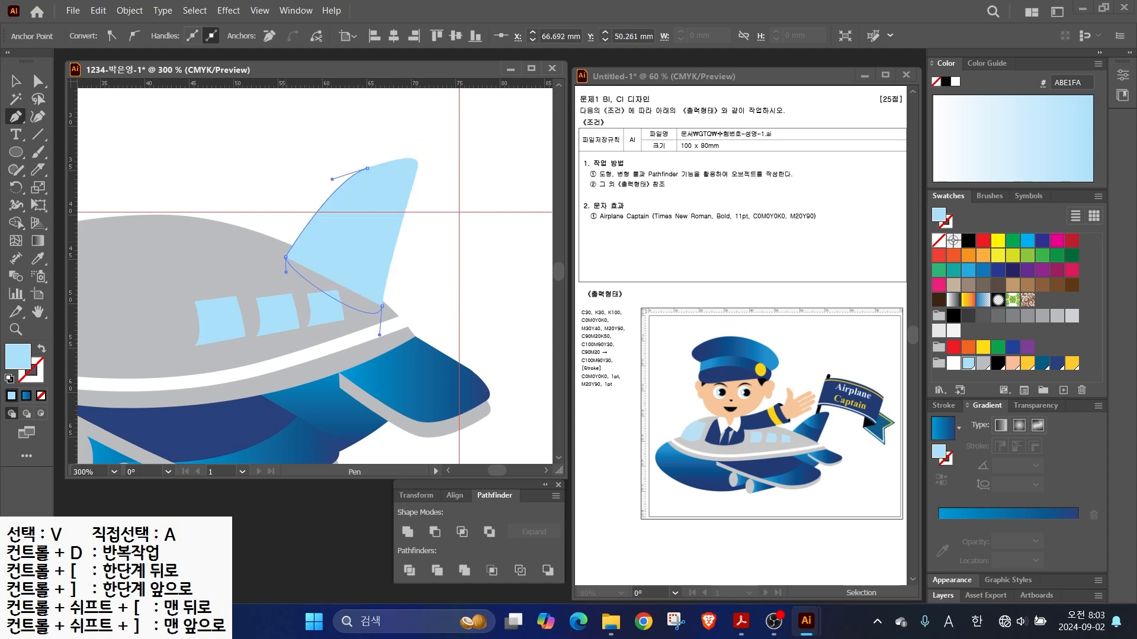
key(a)
click(367, 169)
drag(402, 157, 351, 186)
- Fill the tail fin with the blue gradient and send it behind the plane body
key(period)
right_click(362, 165)
mouse_move(450, 533)
click(572, 579)
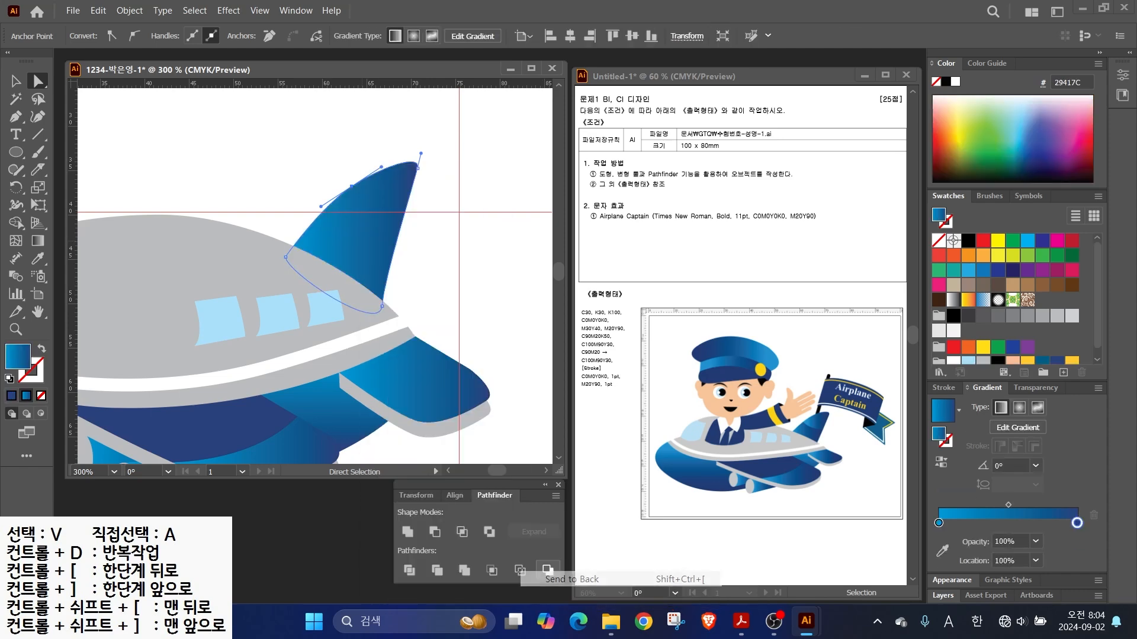
- Slice the fin with the Knife tool near its base into two pieces
drag(360, 229, 424, 248)
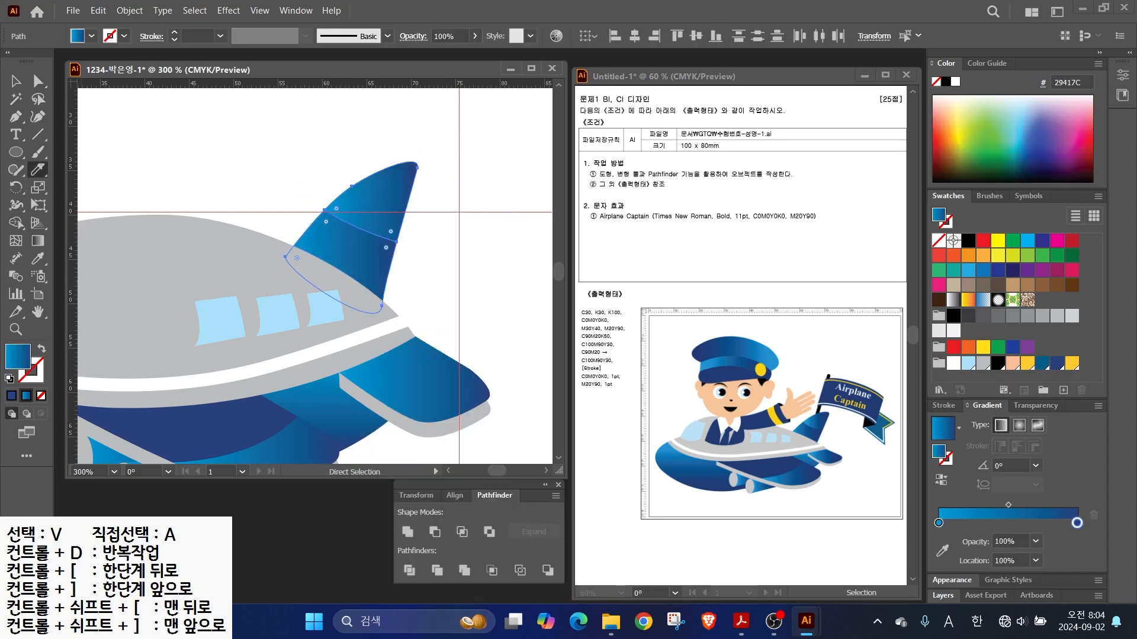
key(ctrl+z)
drag(290, 193, 414, 277)
key(v)
click(441, 275)
click(376, 221)
click(441, 278)
scroll(221, 302, down, 2)
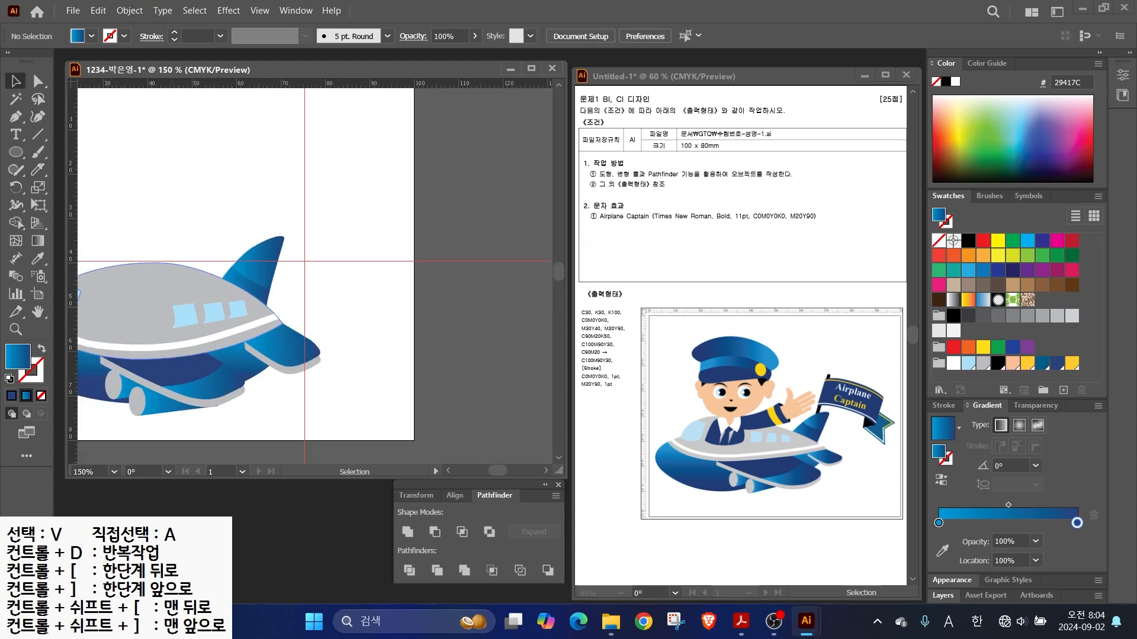
- Select all airplane parts, group them, and move the group to the left
drag(220, 302, 371, 305)
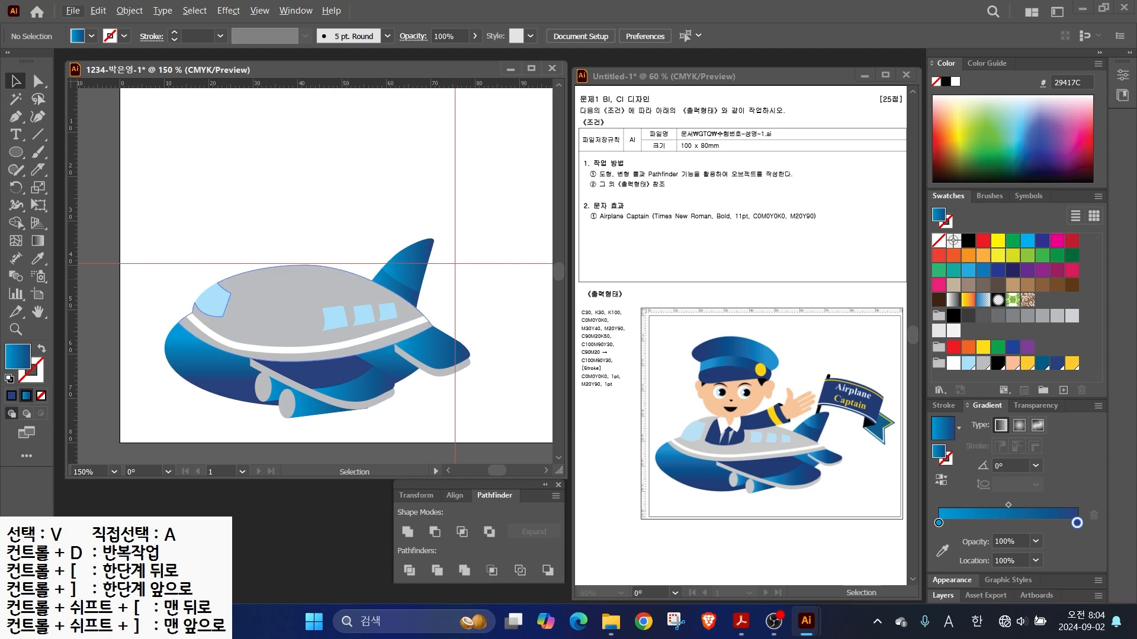
drag(173, 223, 472, 420)
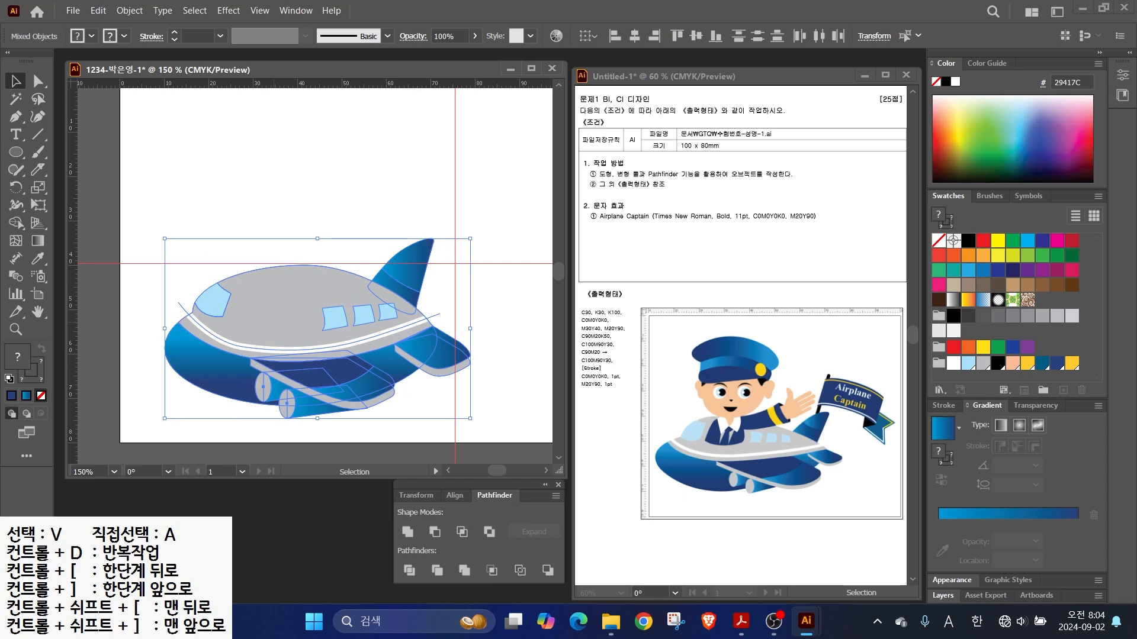
right_click(264, 285)
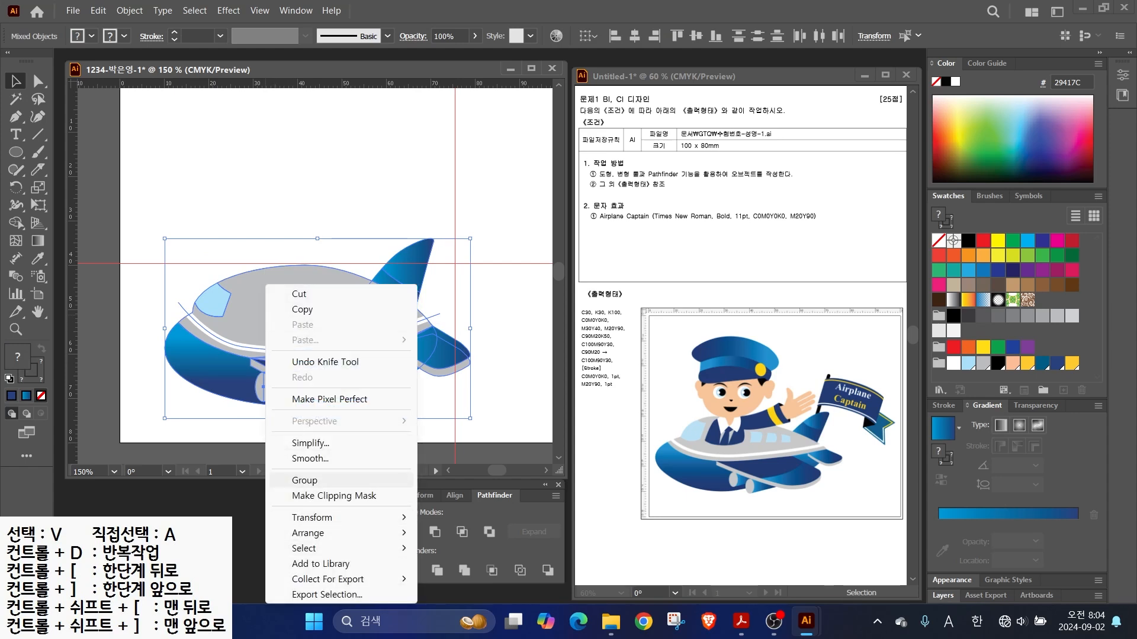
click(304, 479)
drag(317, 328, 287, 322)
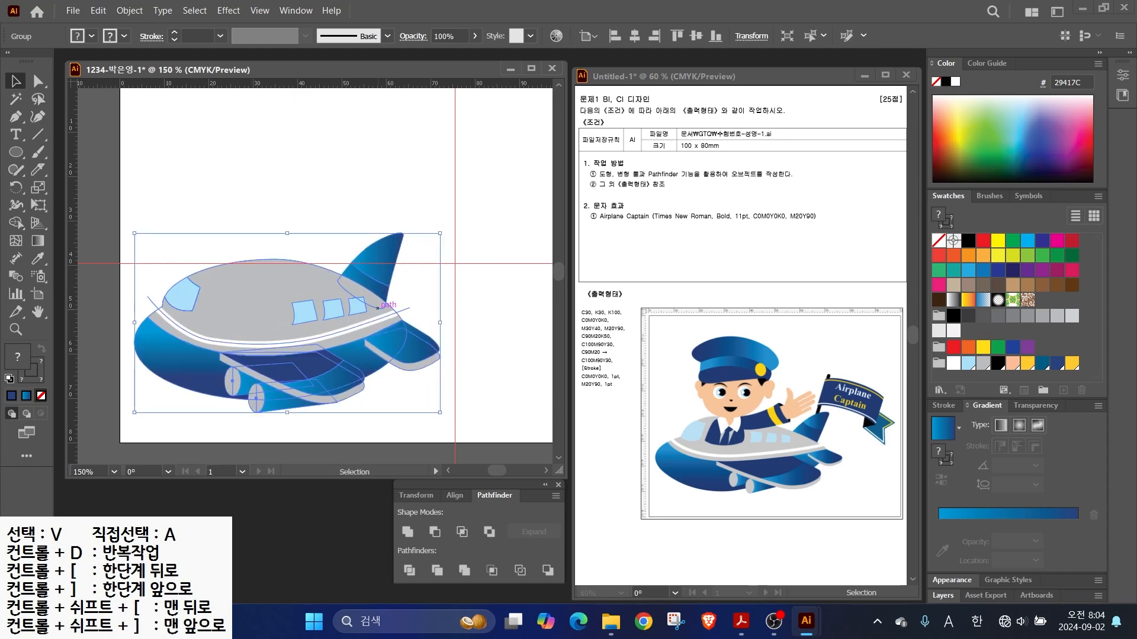
- Lock the airplane group in place via Object > Lock > Selection
click(129, 10)
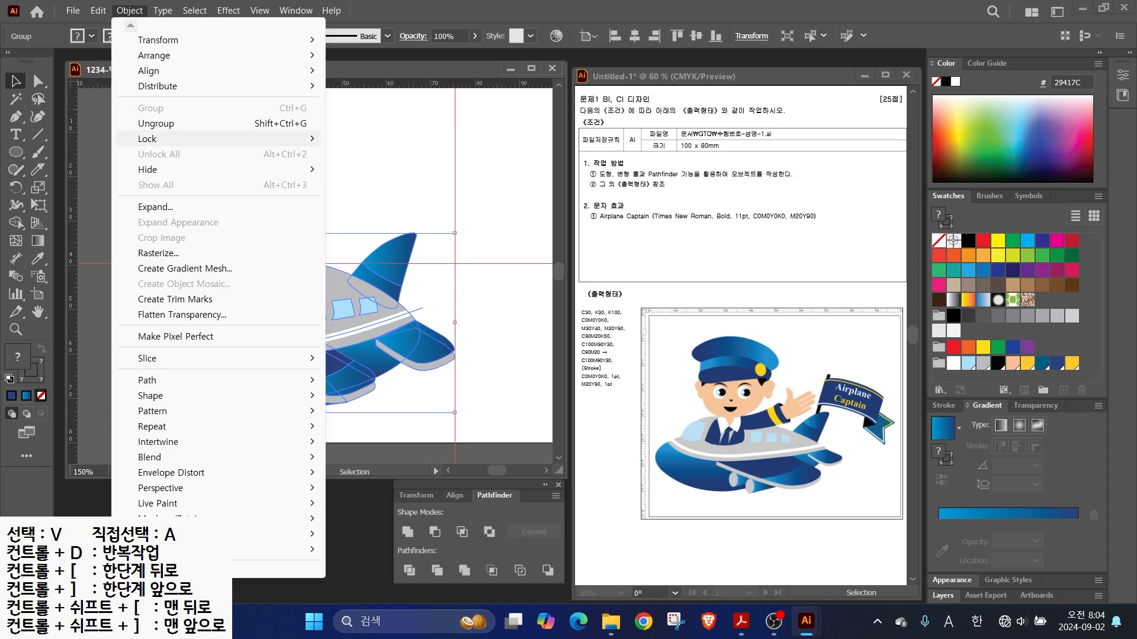
mouse_move(154, 138)
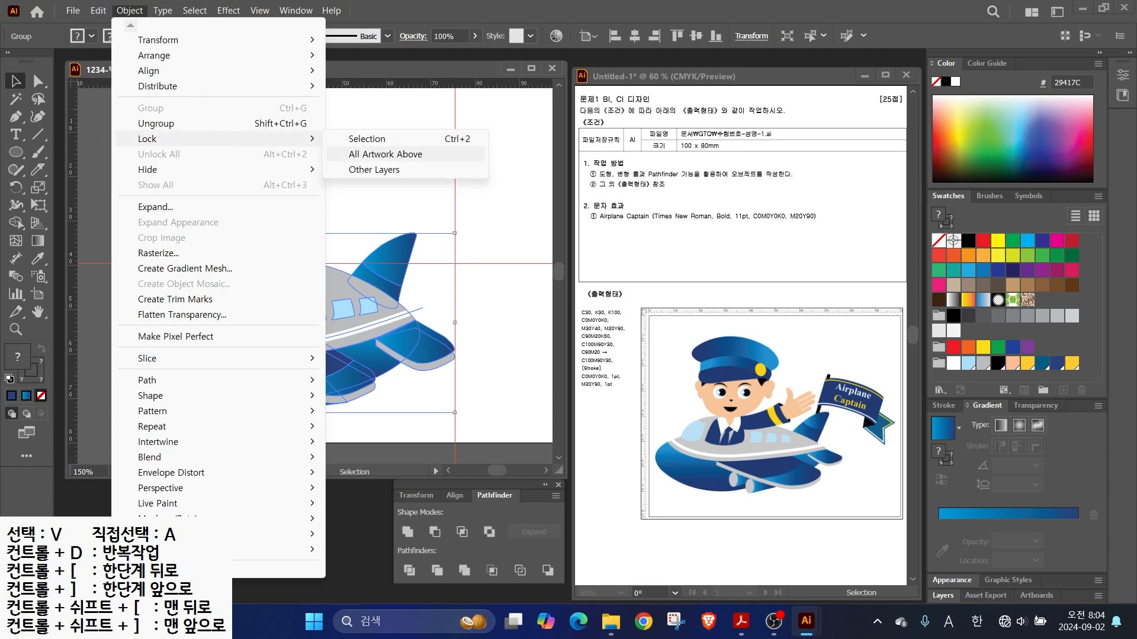
click(370, 140)
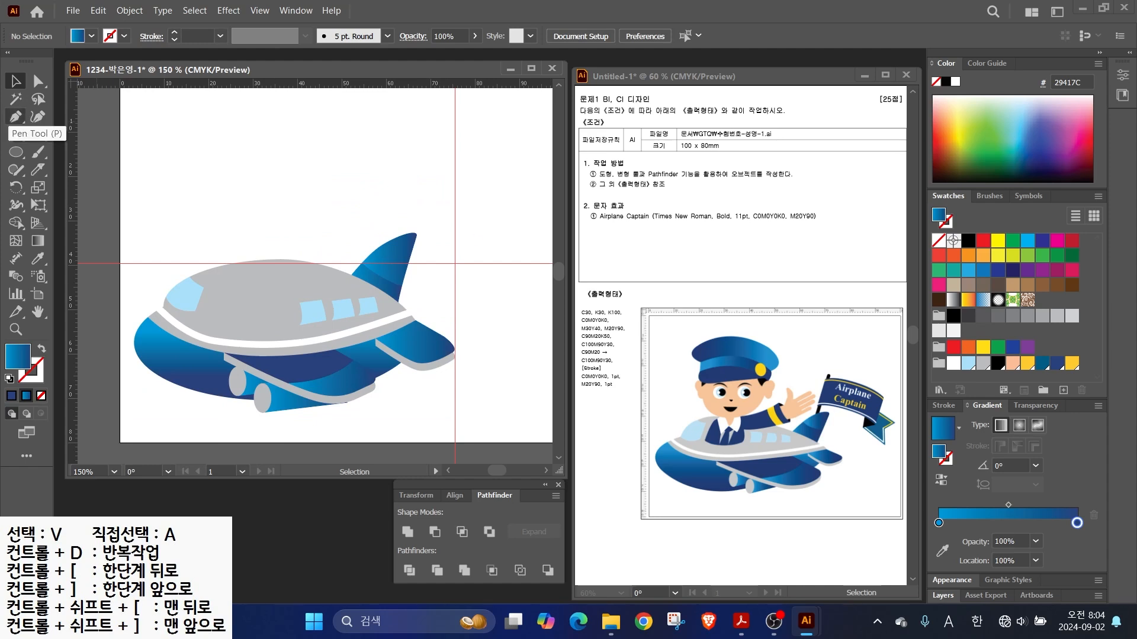
click(16, 116)
- Draw the jacket outline on the plane's body and fill it solid navy
click(214, 318)
drag(282, 325, 309, 323)
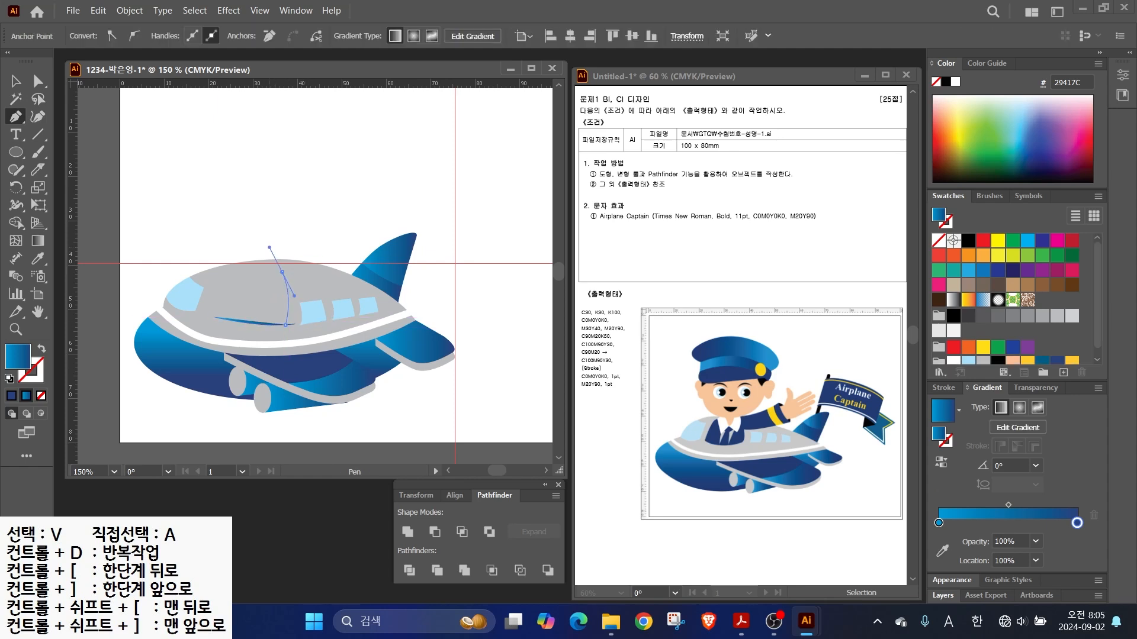
drag(269, 247, 269, 247)
click(282, 273)
click(231, 272)
drag(214, 318, 235, 336)
key(a)
click(283, 325)
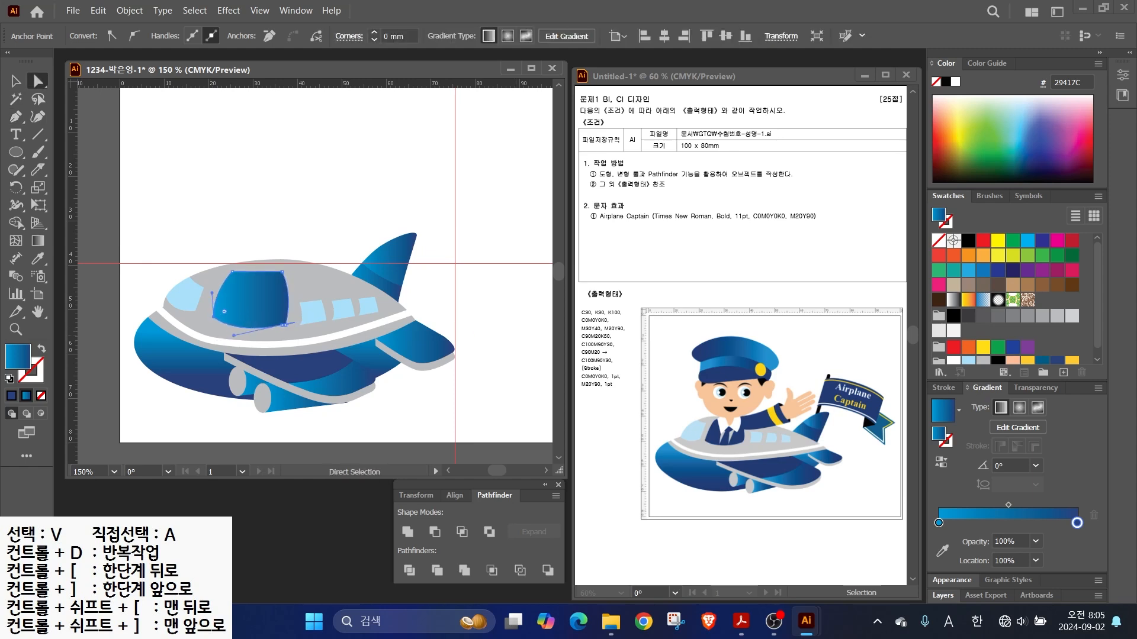
click(1057, 360)
scroll(231, 261, up, 2)
drag(243, 269, 188, 249)
- Erase the stray sliver at the jacket's lower right tail
click(16, 81)
click(112, 139)
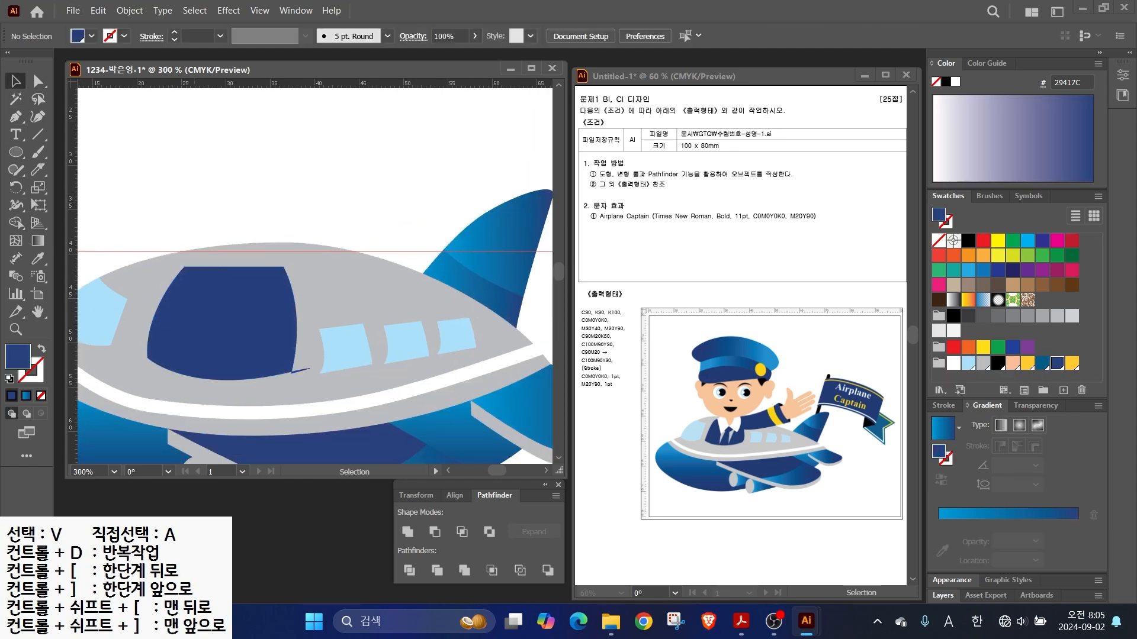
click(37, 81)
click(307, 369)
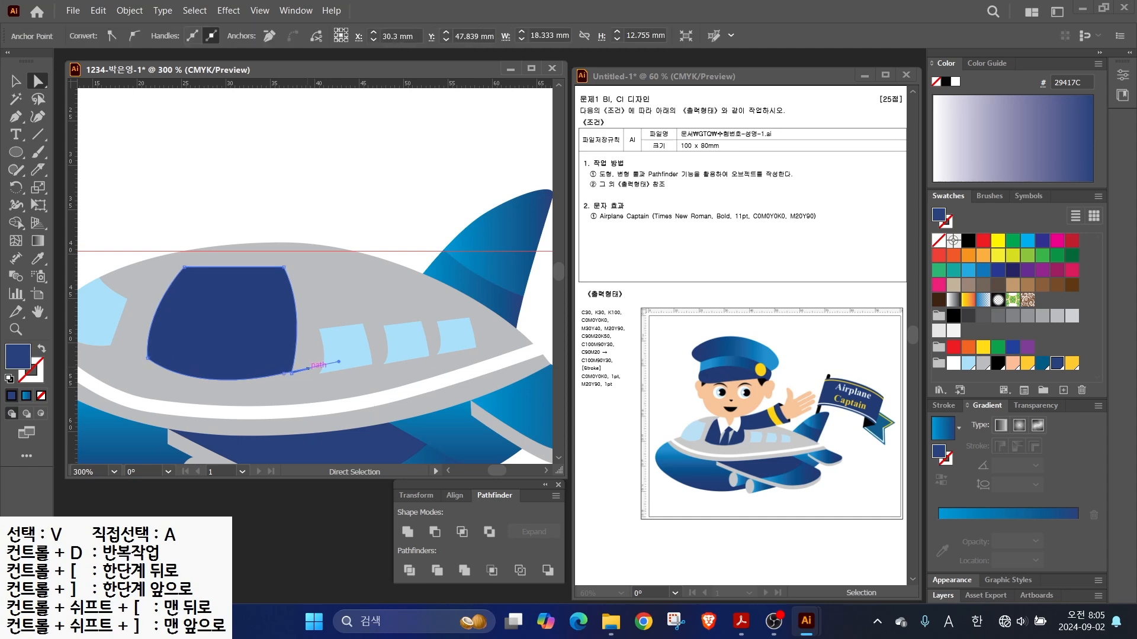
click(273, 363)
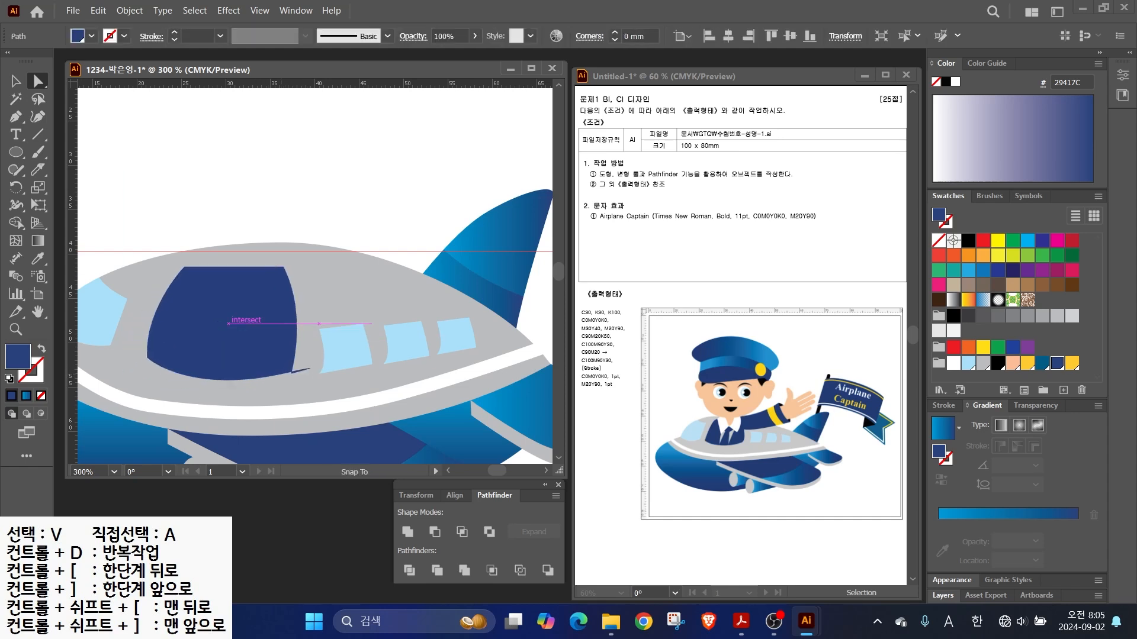
drag(38, 170, 77, 168)
drag(336, 372, 324, 379)
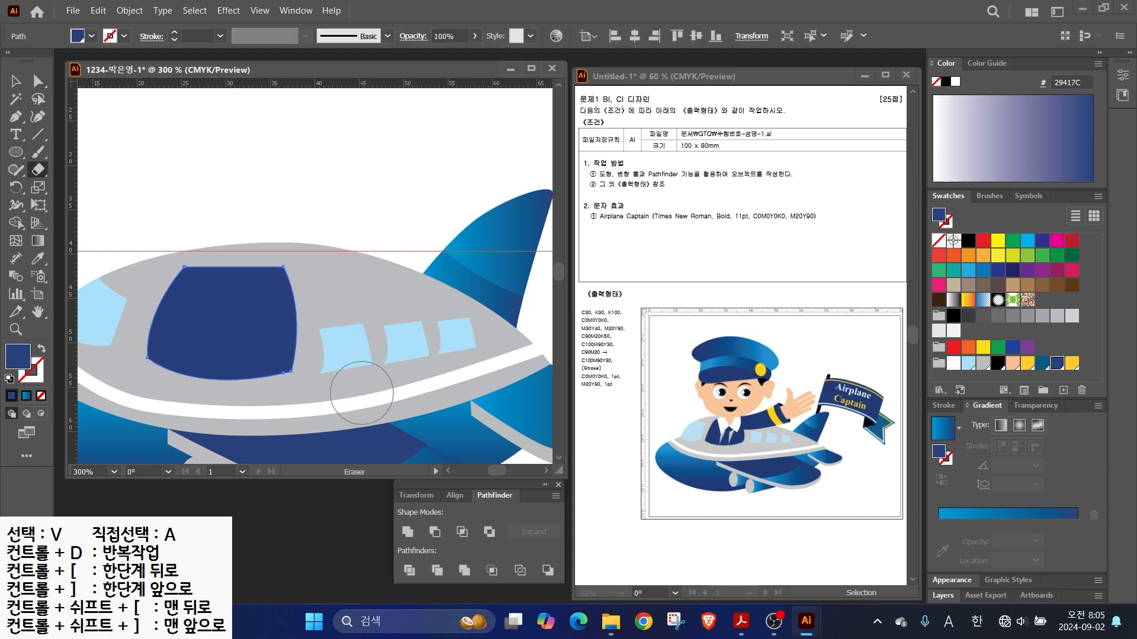
key(v)
click(267, 177)
- Draw the left and right collar points and fill them white
click(16, 116)
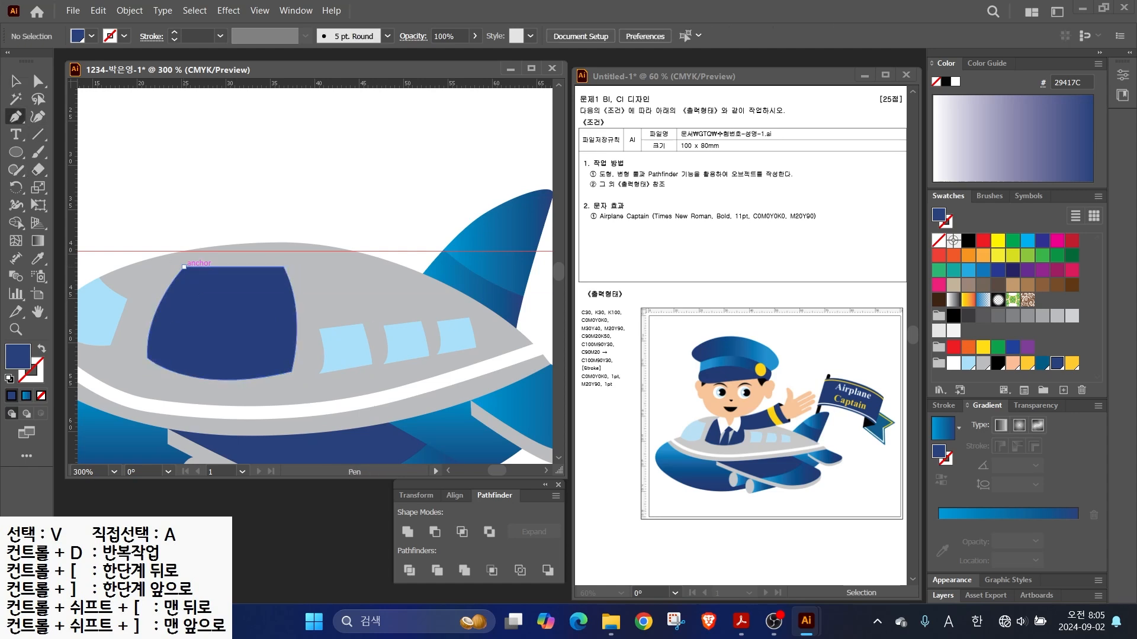
click(184, 267)
click(216, 256)
click(193, 324)
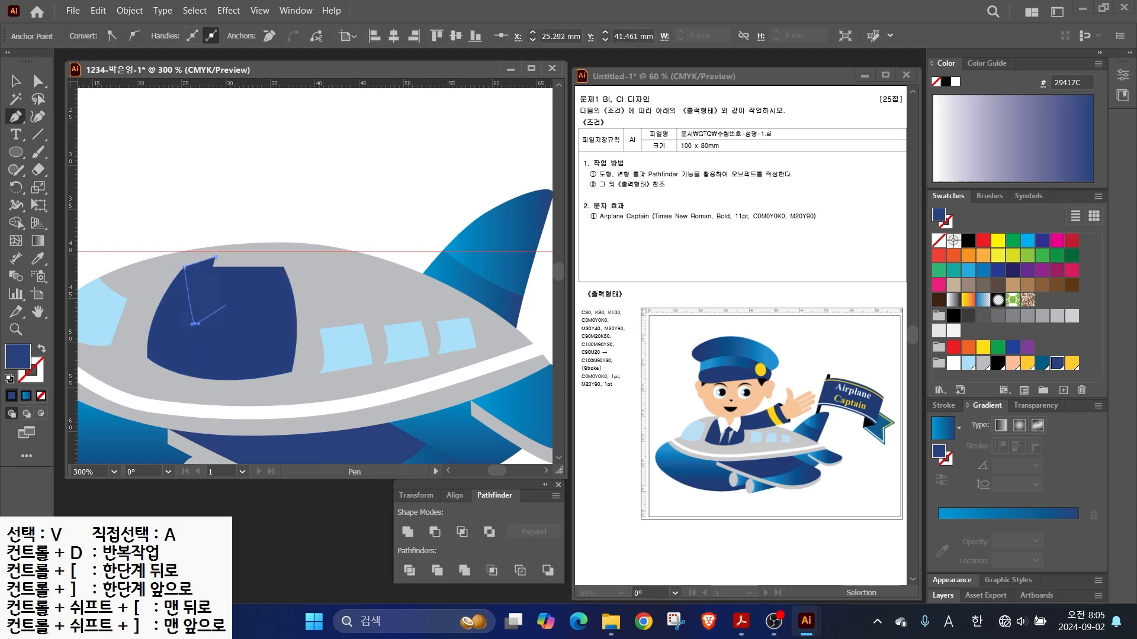
key(ctrl+z)
click(953, 363)
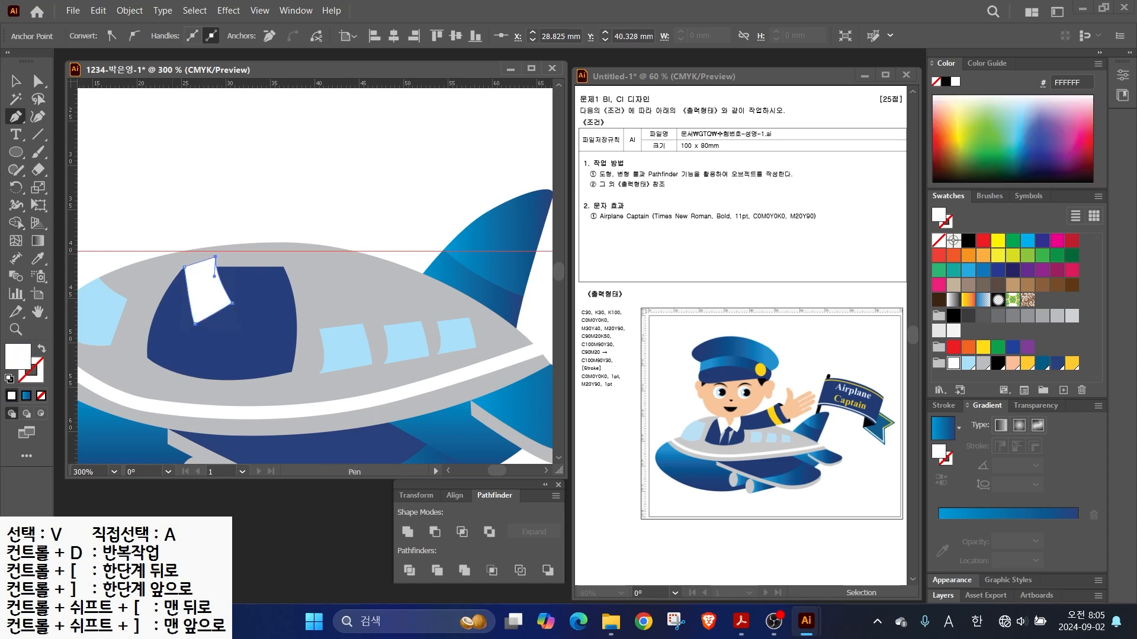
drag(268, 262, 292, 257)
click(235, 303)
click(268, 330)
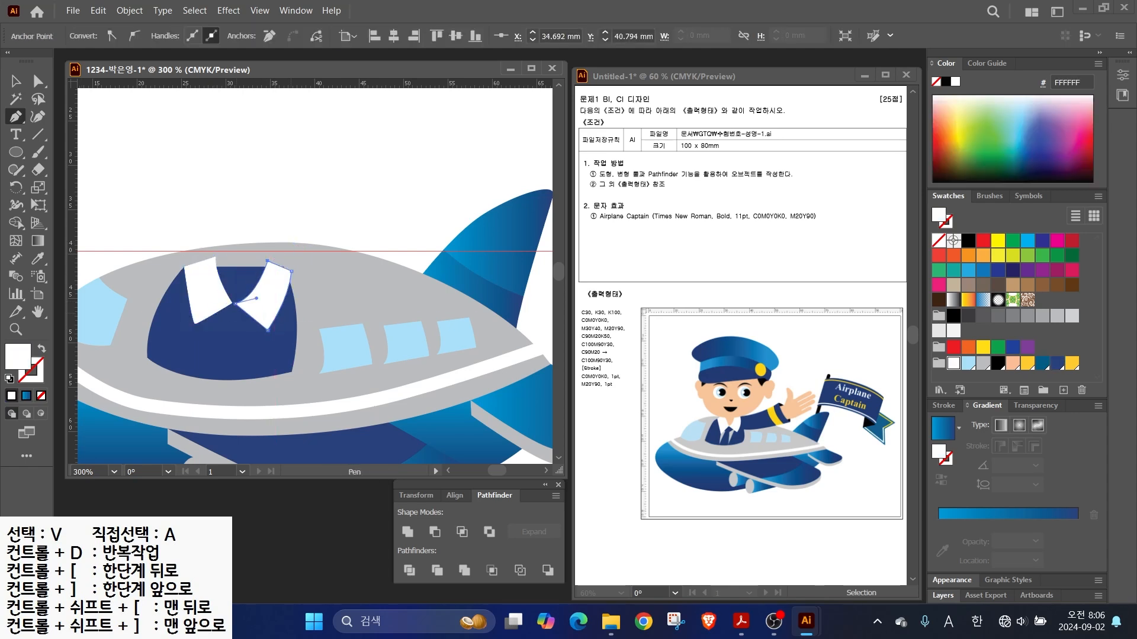
key(ctrl)
click(203, 379)
- Draw the shirt front below the collars with a curved bottom and fill it light grey
click(201, 312)
click(233, 303)
click(259, 318)
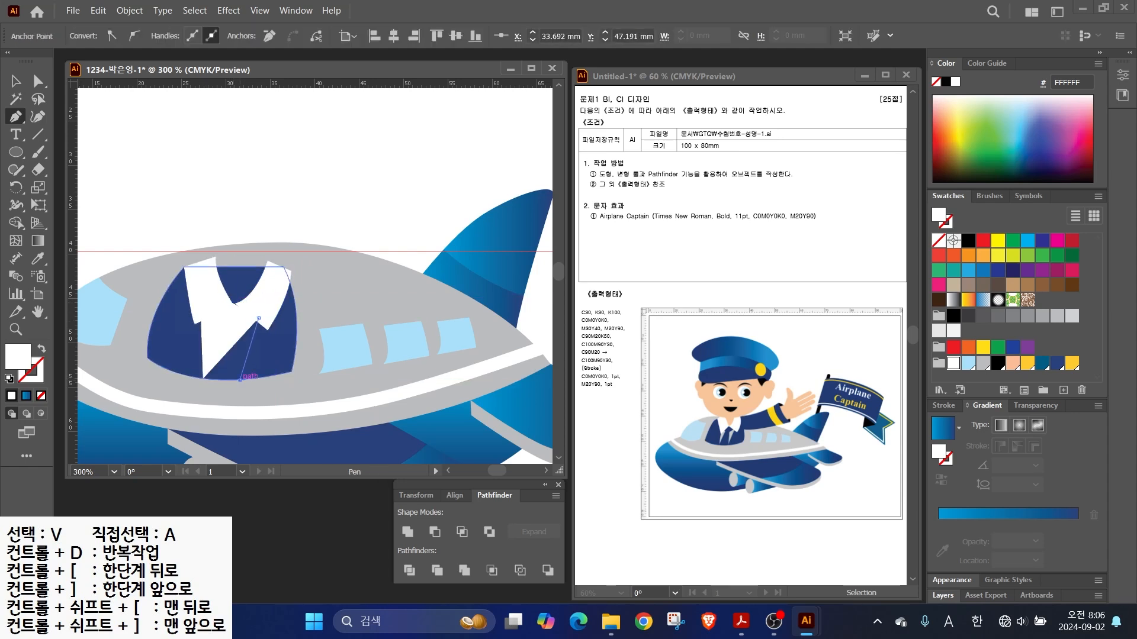
click(240, 381)
drag(202, 379, 181, 375)
click(982, 363)
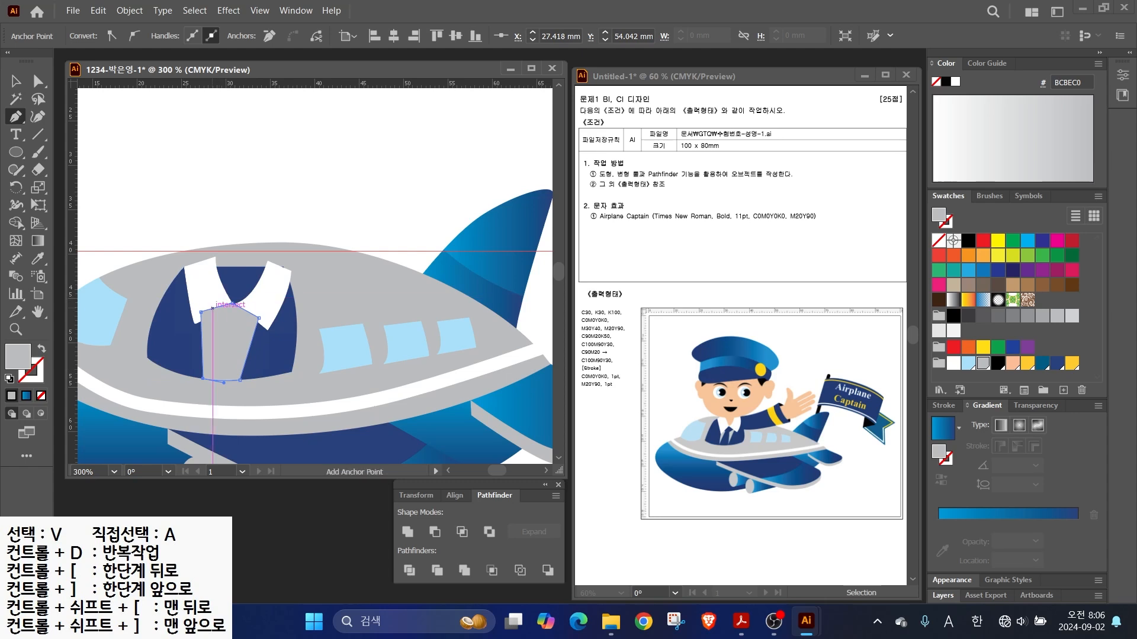
click(222, 327)
- Draw the tie with its knot and pointed tip, coloured navy
click(209, 380)
drag(232, 381, 247, 380)
click(232, 381)
click(232, 331)
click(252, 314)
click(232, 303)
click(209, 309)
click(222, 327)
click(1042, 363)
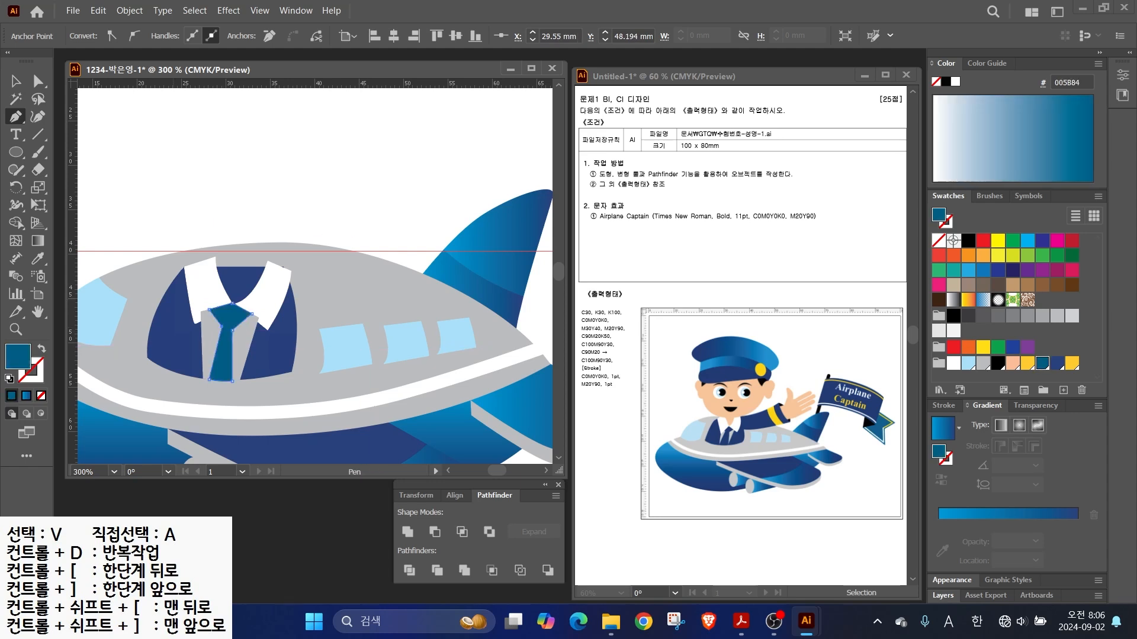
click(1057, 363)
- Bring both white collars to the front, over the shirt and tie
key(v)
click(205, 293)
shift+click(267, 296)
right_click(266, 296)
mouse_move(320, 533)
click(482, 534)
key(ctrl+shift+a)
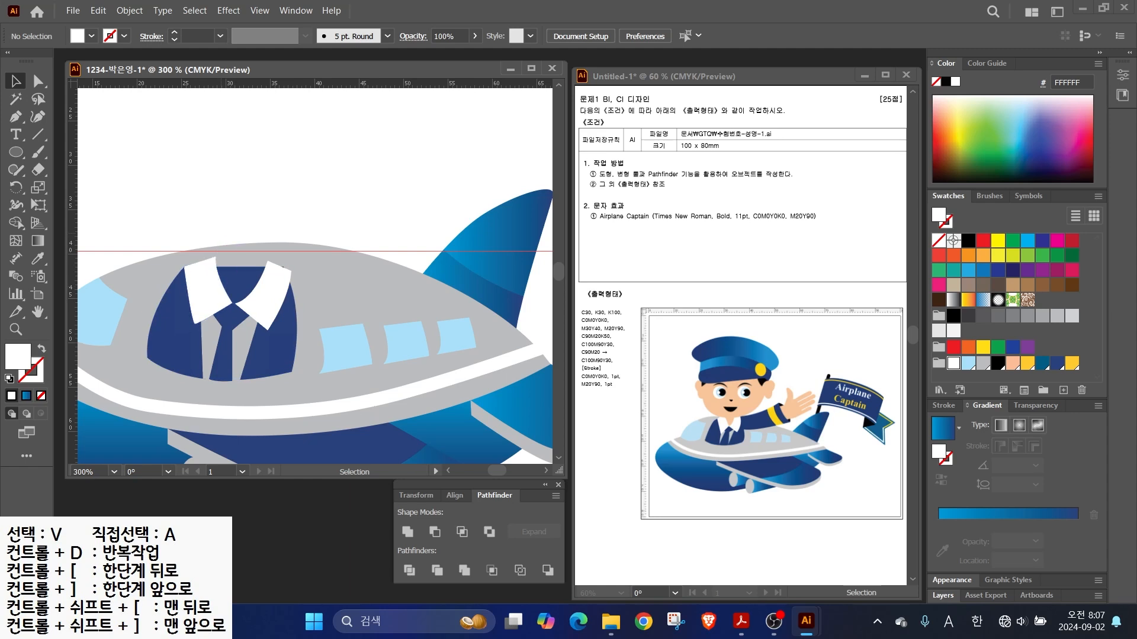
- Draw the raised arm's sleeve from the collar tip and fill it navy
key(p)
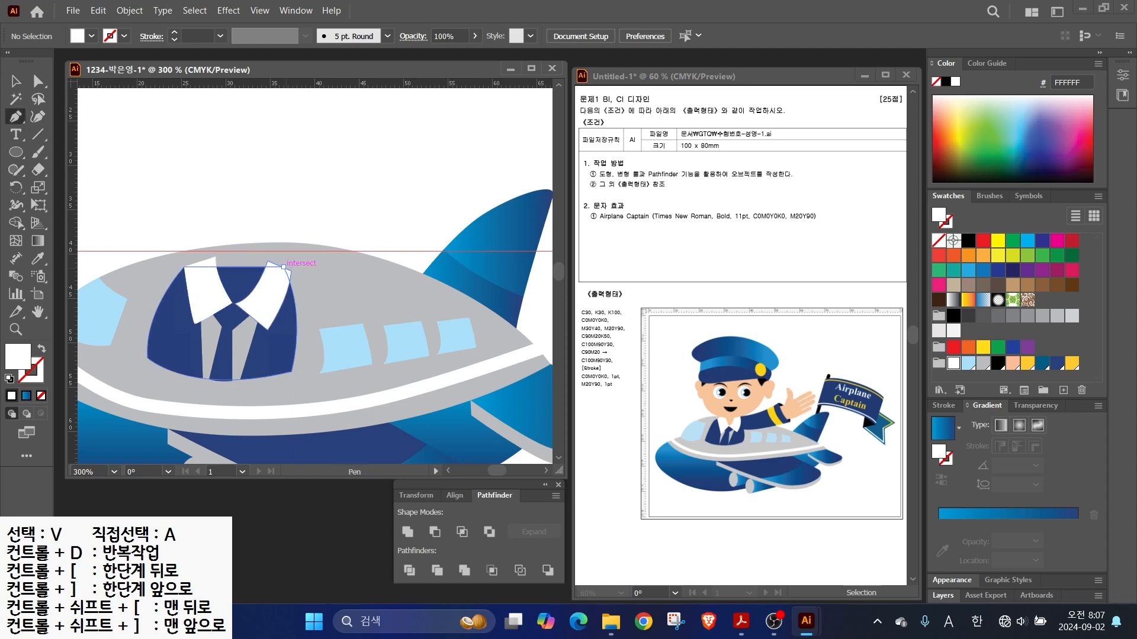
click(284, 267)
drag(383, 218, 402, 192)
drag(415, 261, 420, 281)
click(415, 261)
drag(292, 303, 216, 297)
click(292, 304)
click(284, 267)
click(1057, 364)
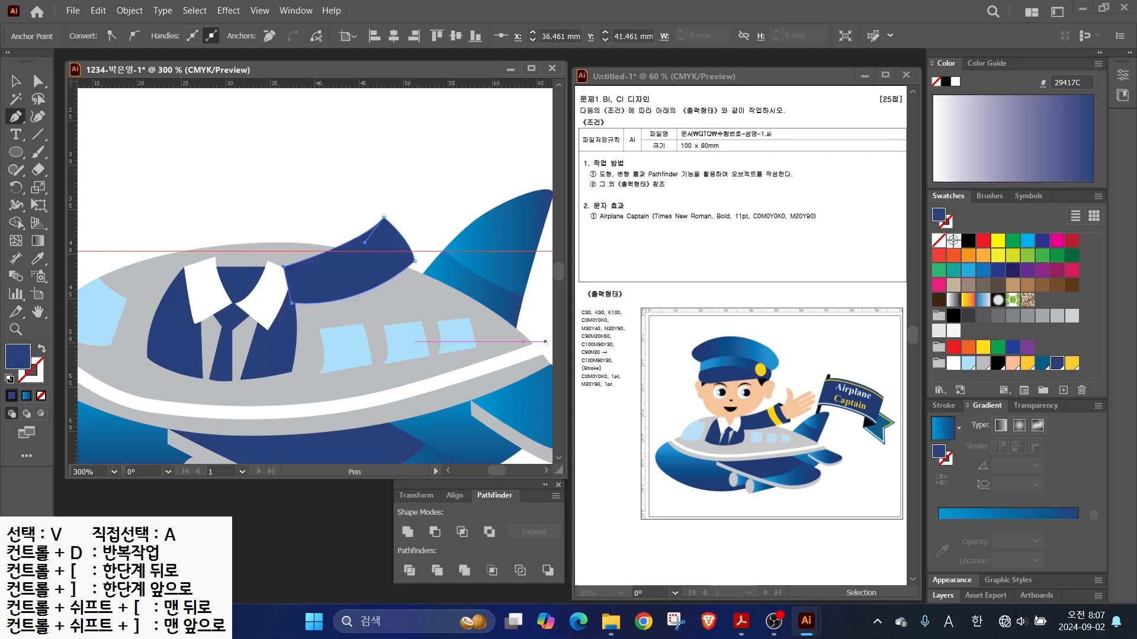
- Bring the right white collar in front of the navy sleeve
key(v)
click(258, 284)
right_click(258, 285)
mouse_move(320, 533)
click(462, 533)
- Slice a band across the sleeve with the Knife tool and colour it yellow
click(349, 269)
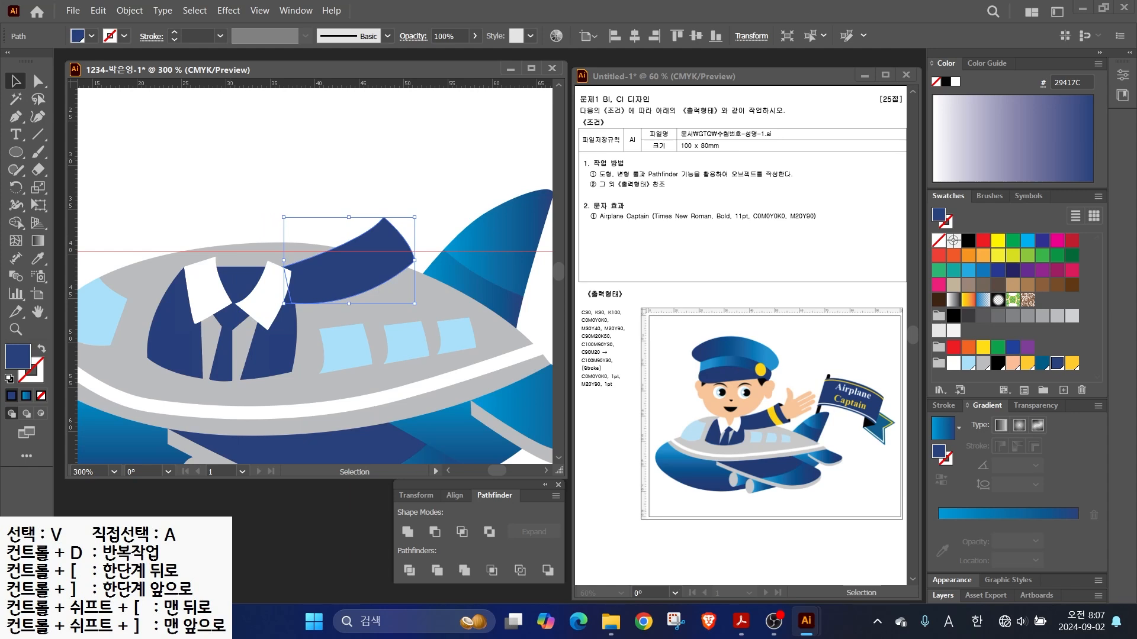
click(38, 169)
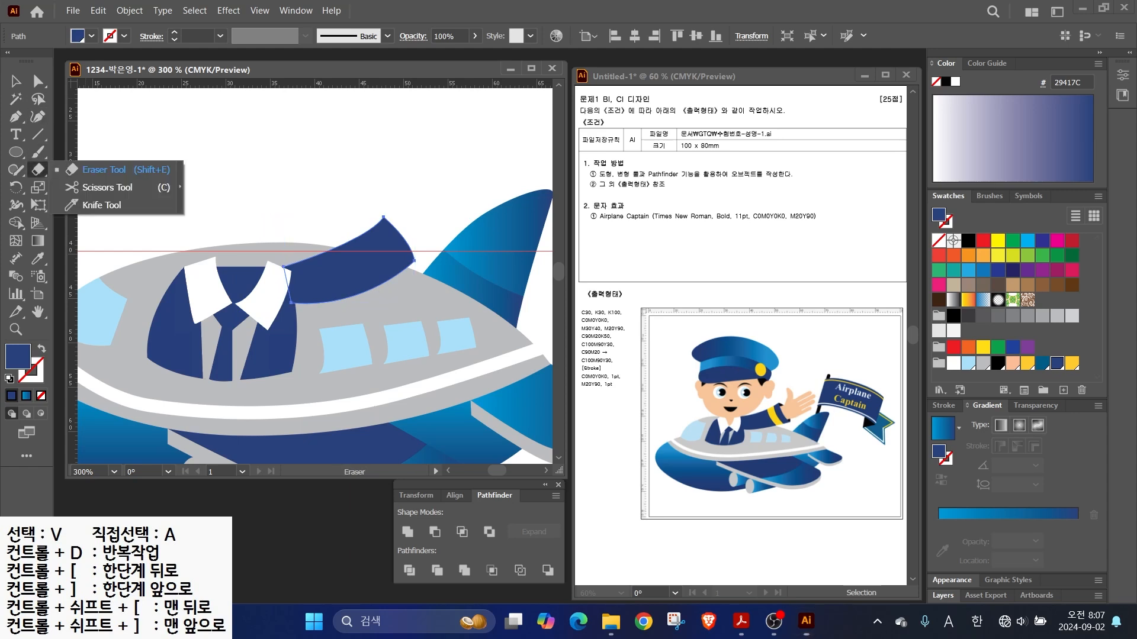
click(101, 204)
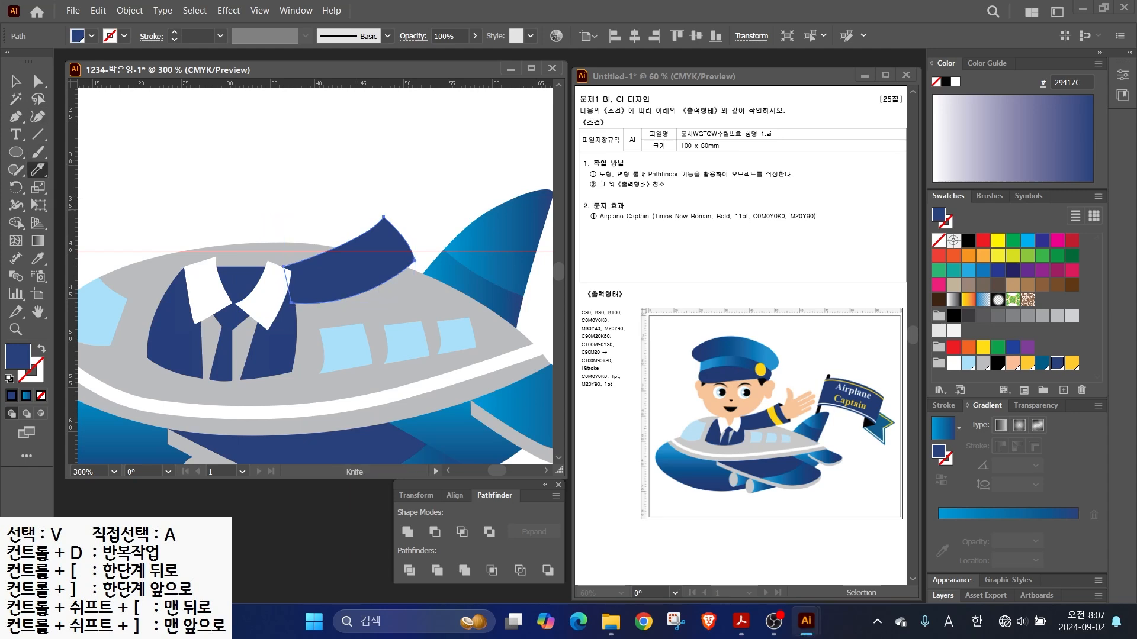
drag(379, 268, 393, 282)
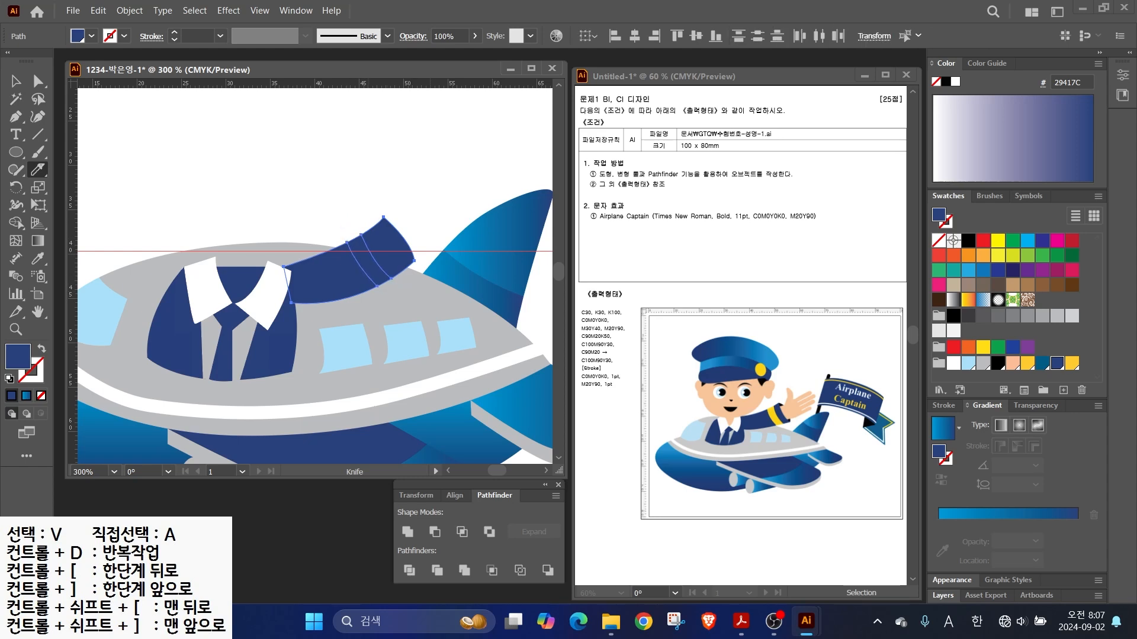
key(v)
click(368, 261)
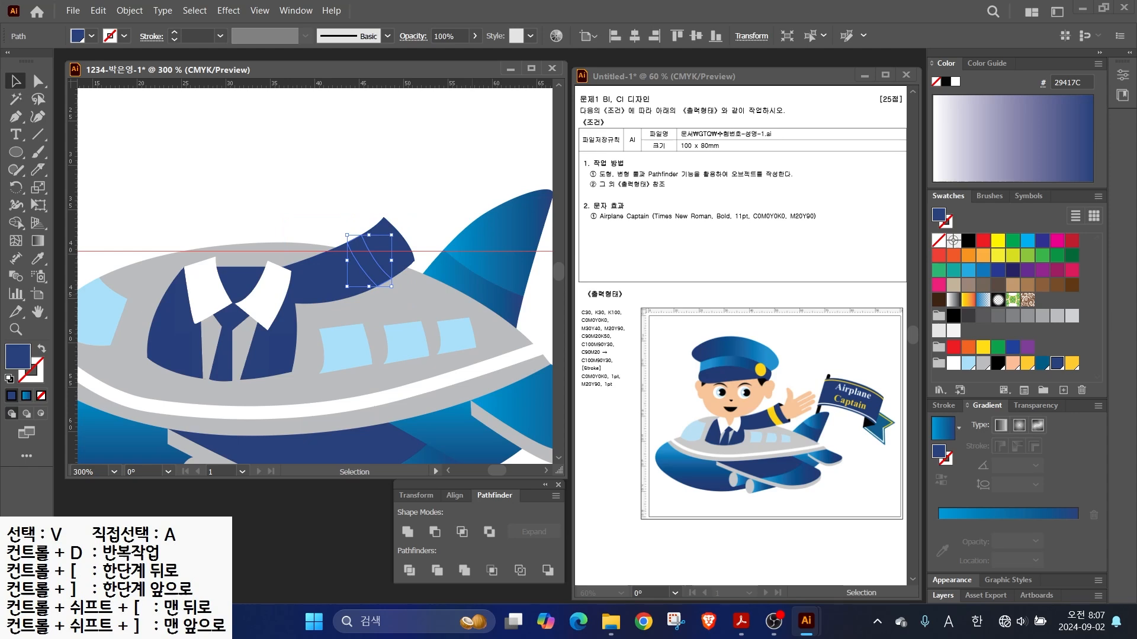
click(1072, 363)
click(388, 237)
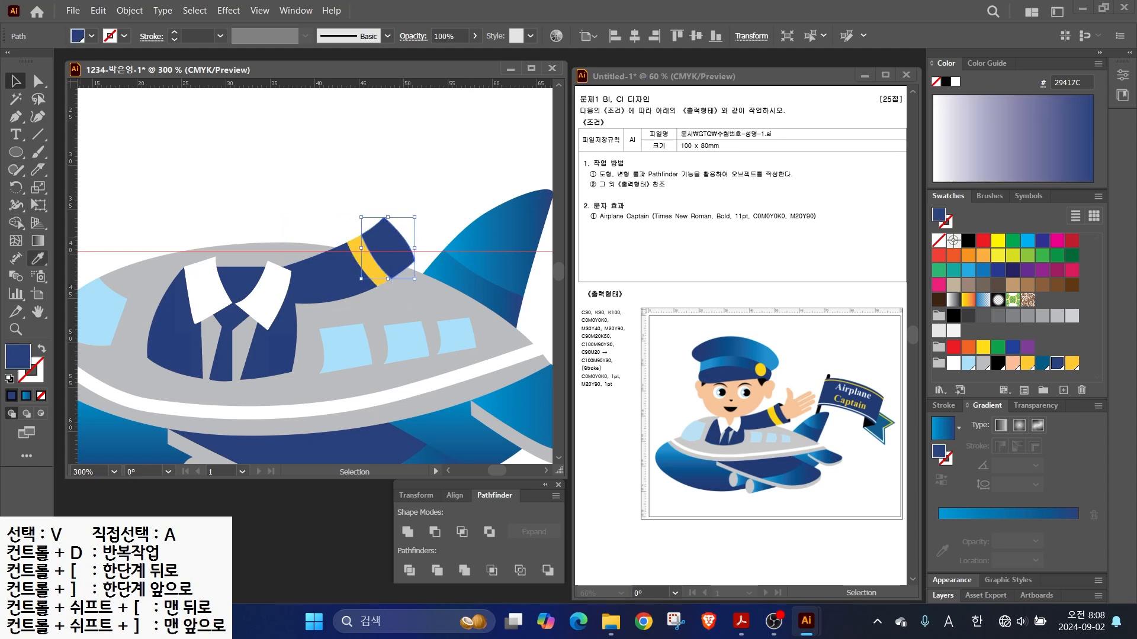
click(37, 169)
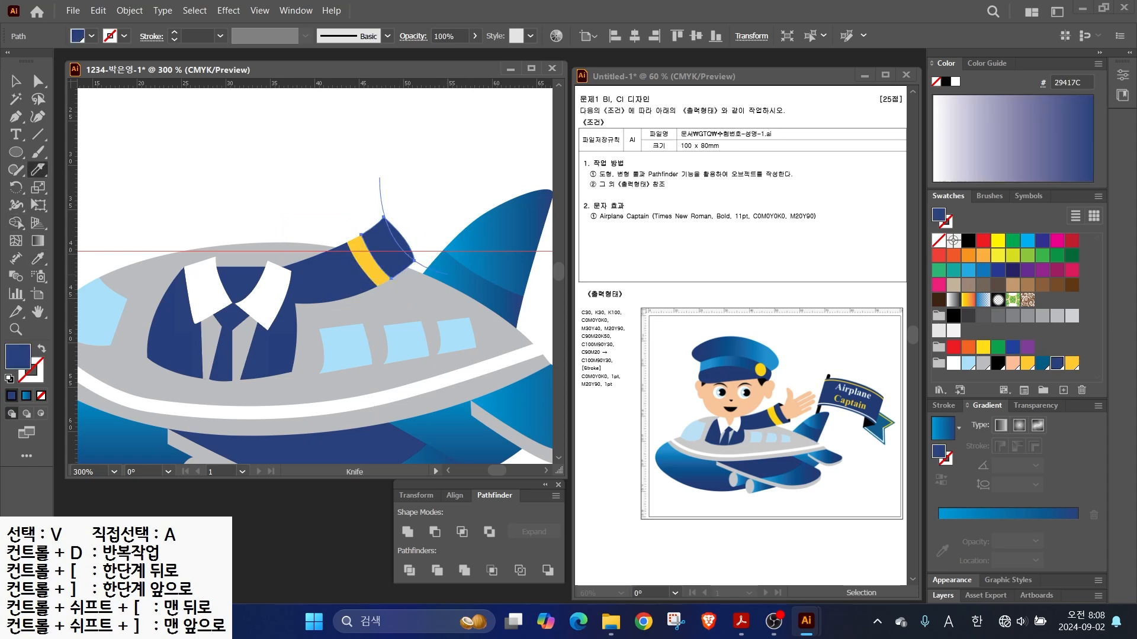
key(a)
key(v)
click(444, 213)
scroll(444, 213, up, 2)
- Draw a peach rounded-rectangle finger and duplicate it into four fingers
scroll(444, 213, right, 2)
click(16, 152)
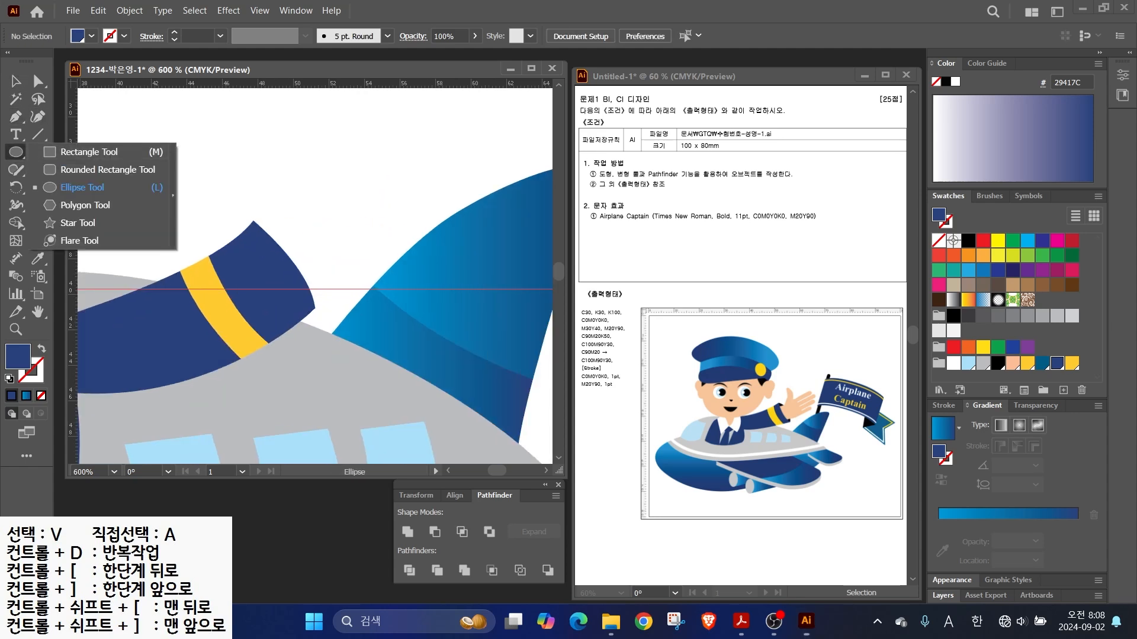
click(94, 169)
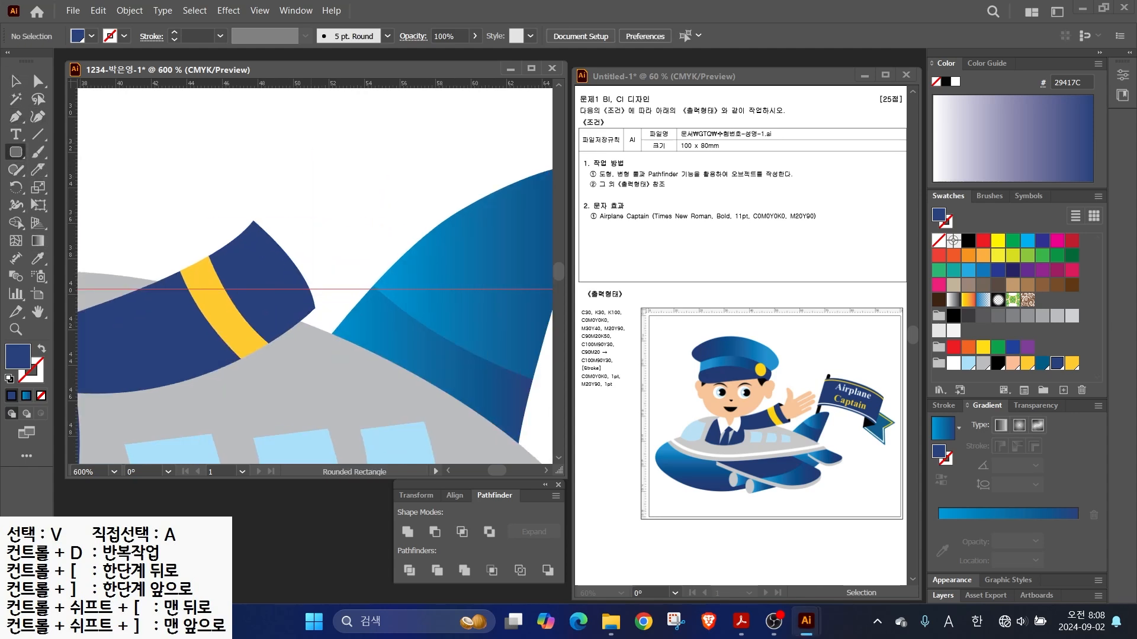
drag(314, 147, 325, 231)
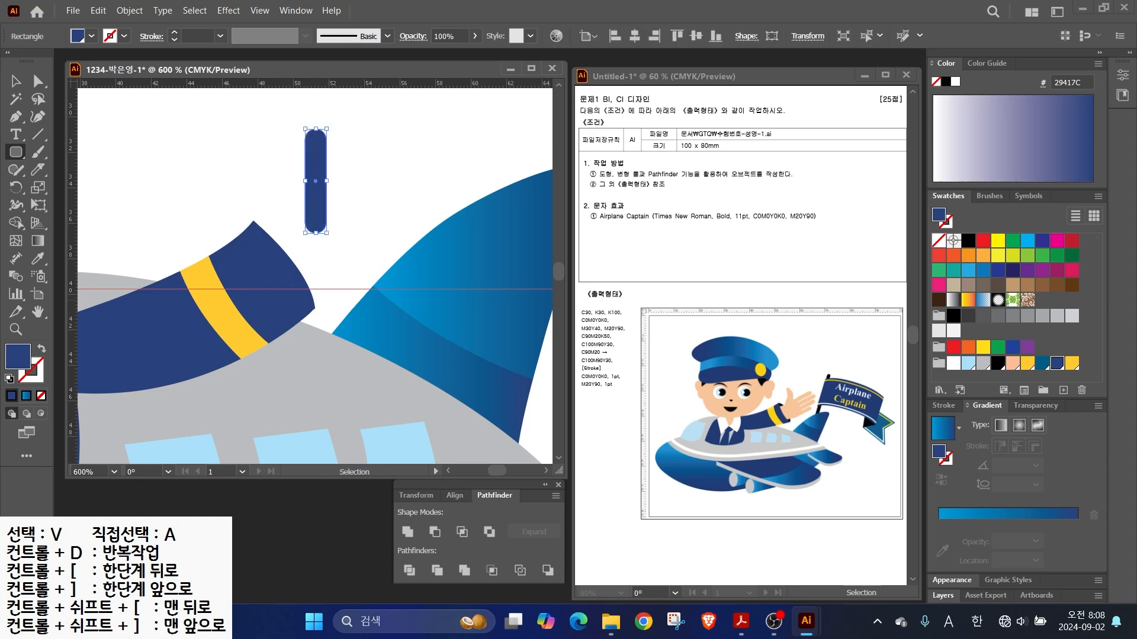
click(1012, 363)
key(v)
drag(315, 180, 399, 211)
drag(383, 169, 383, 169)
- Draw a larger rounded rectangle for the palm and adjust its corners and height
mouse_move(304, 192)
mouse_down()
mouse_move(400, 286)
mouse_move(405, 306)
mouse_move(381, 293)
mouse_move(378, 281)
mouse_move(444, 287)
mouse_move(382, 284)
mouse_move(405, 310)
mouse_move(404, 291)
mouse_move(403, 317)
mouse_up()
key(Left)
key(Up)
key(v)
drag(354, 194, 354, 201)
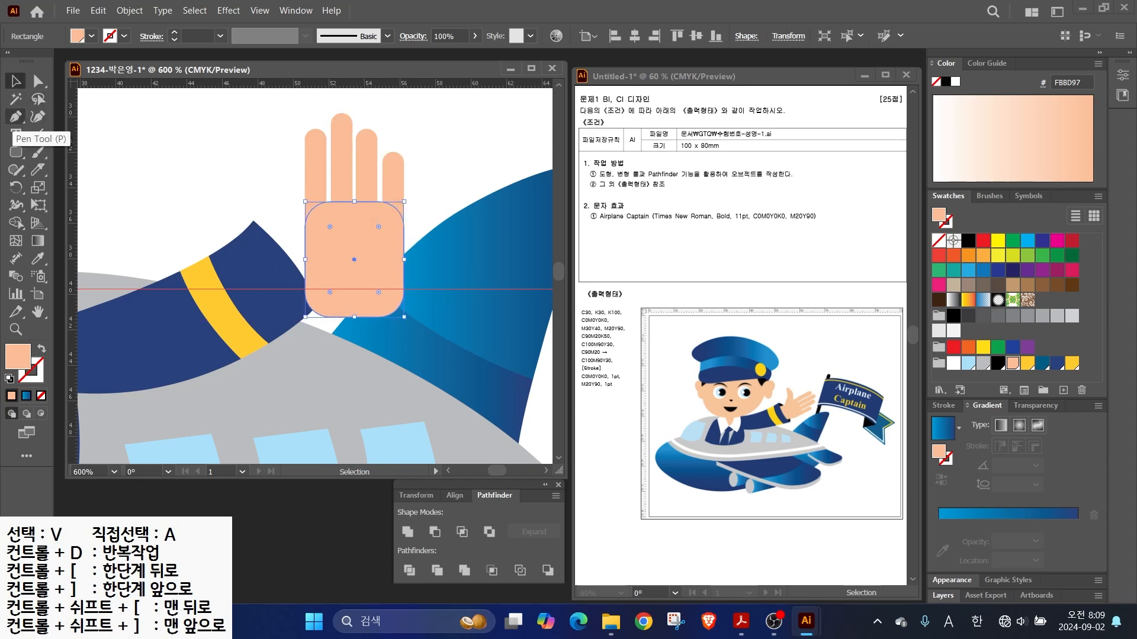
click(16, 117)
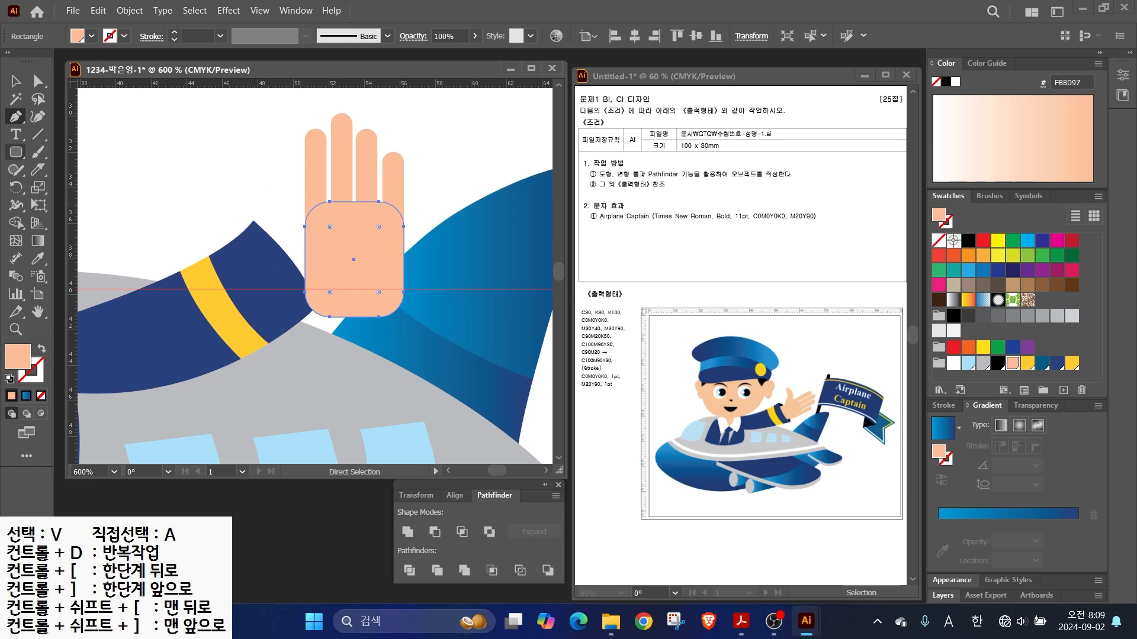
- Paint the thumb onto the palm with the Blob Brush
click(37, 152)
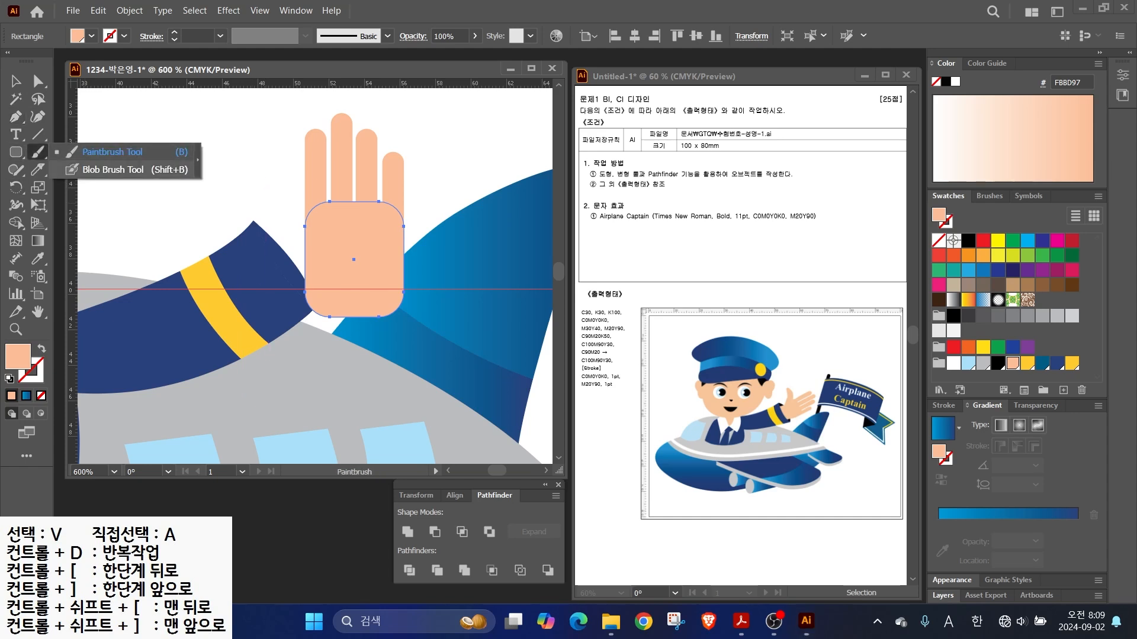
click(112, 169)
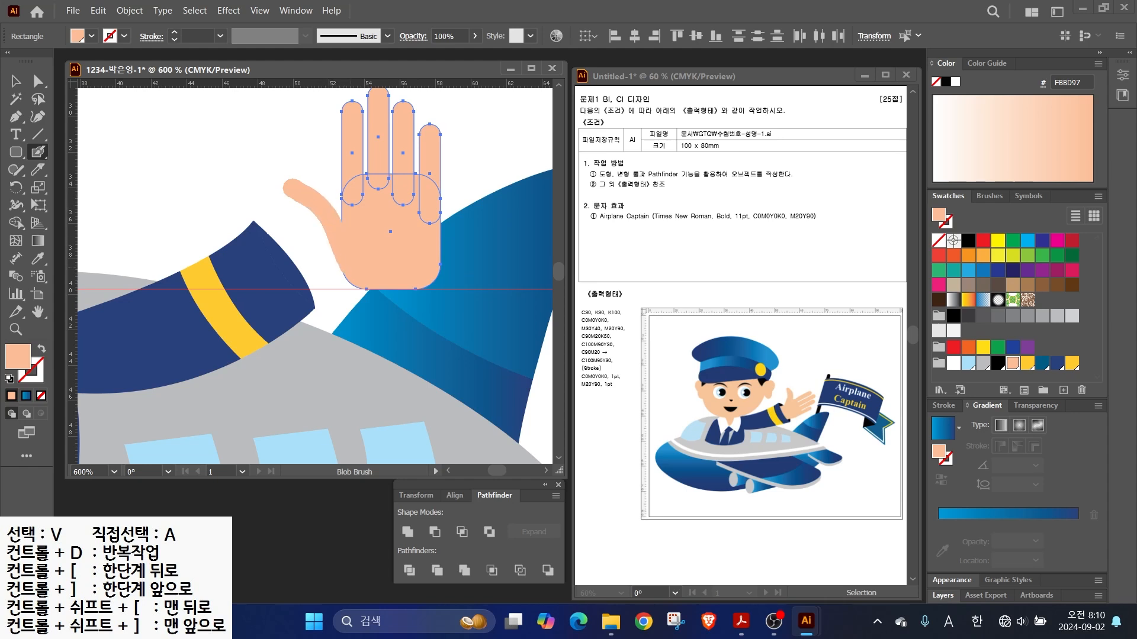
key(ctrl+shift+a)
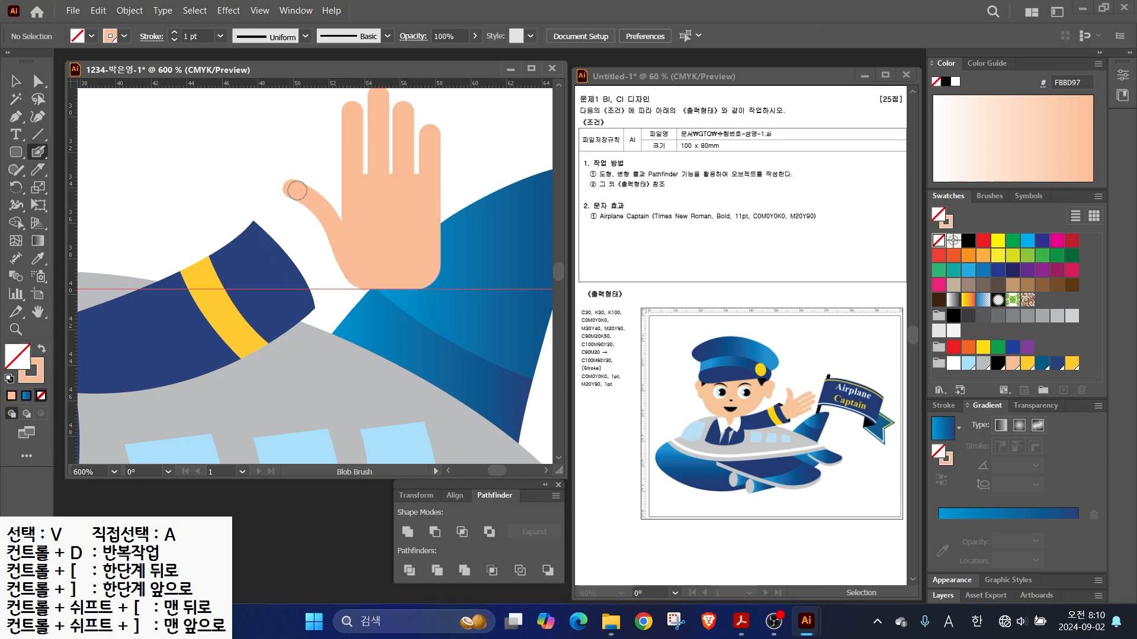
click(15, 81)
click(373, 231)
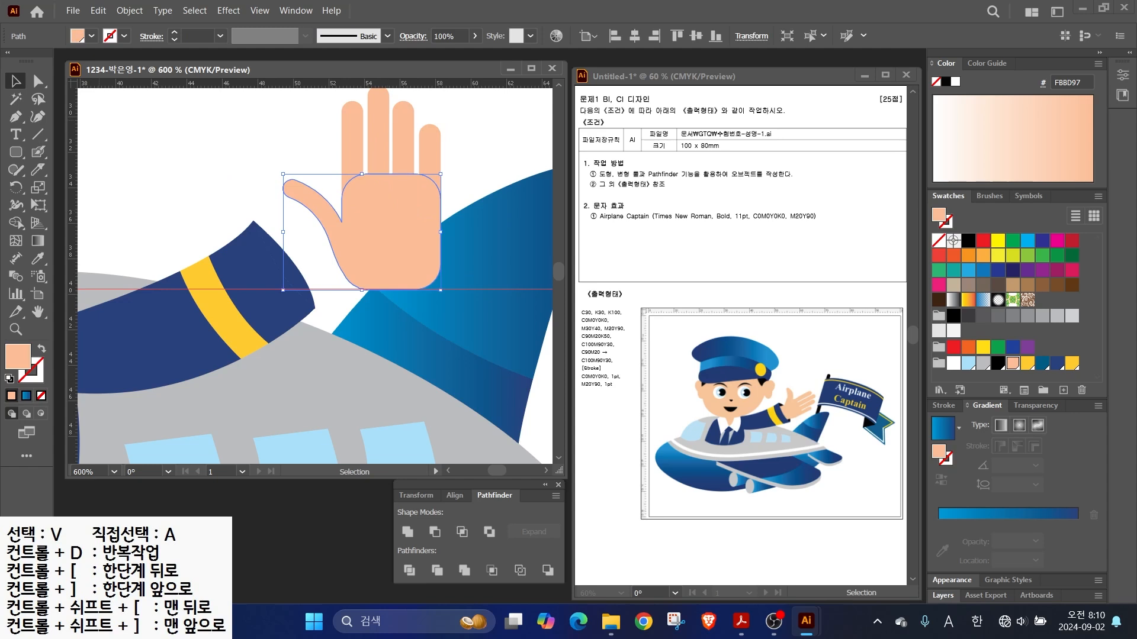
key(ctrl+shift+a)
key(shift+b)
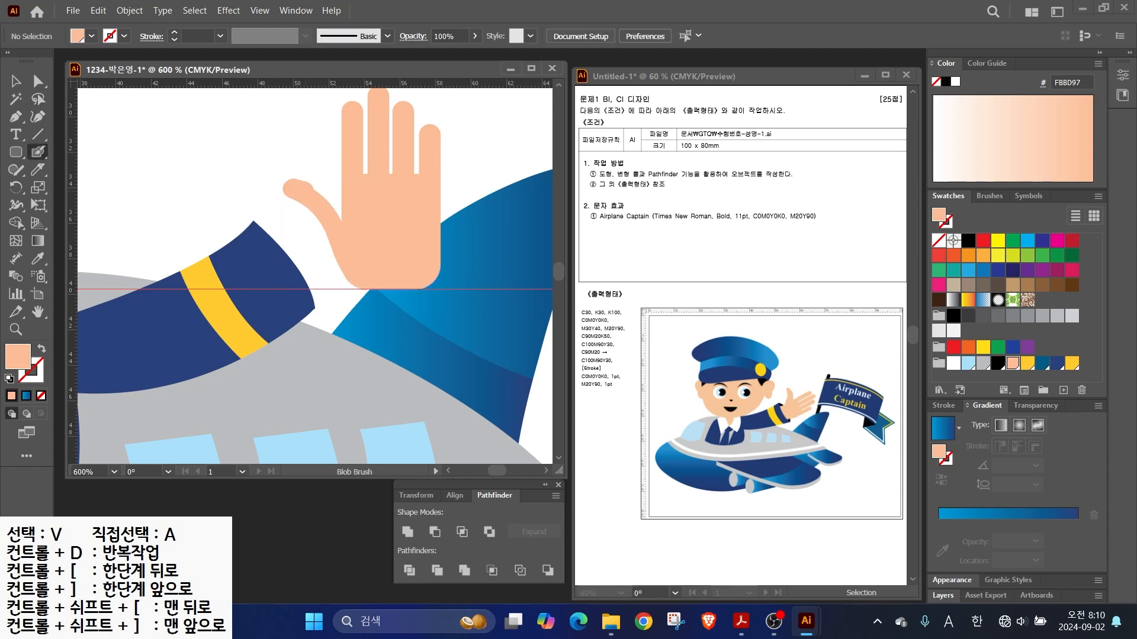
key(shift+x)
key(v)
- Unite the palm and four fingers into one hand shape and move it up-left
drag(274, 138, 316, 155)
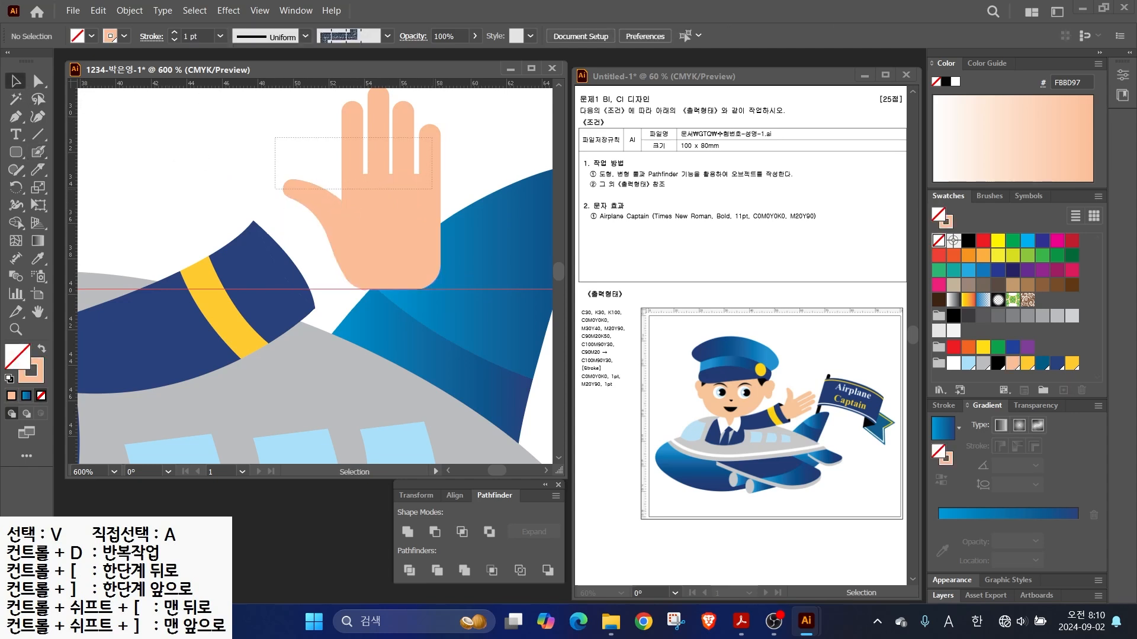
drag(432, 189, 432, 190)
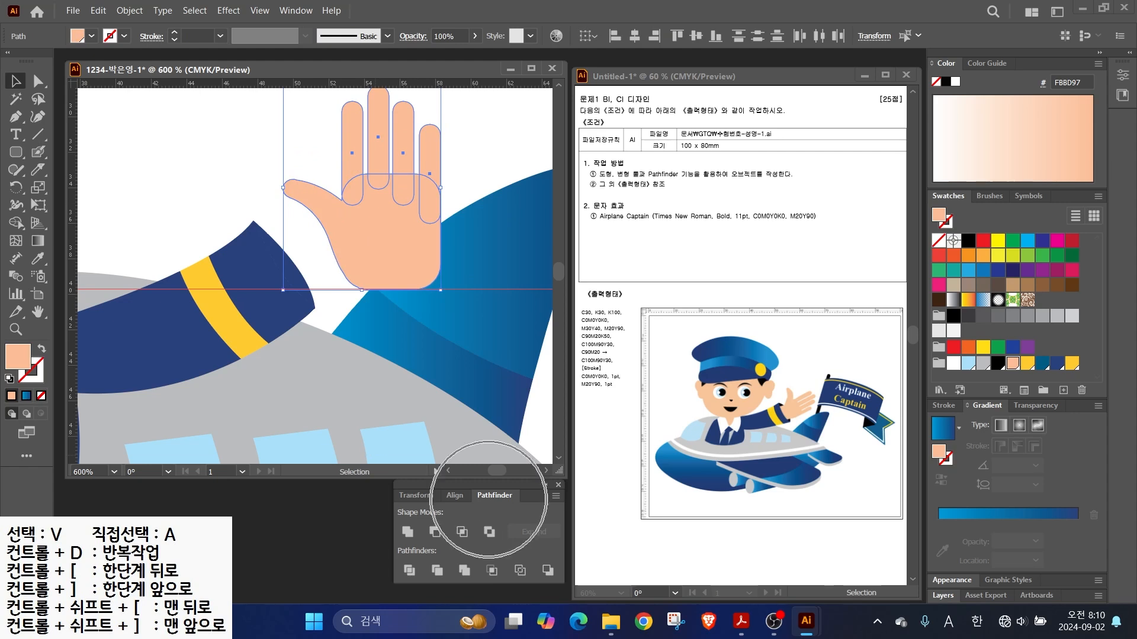
click(407, 532)
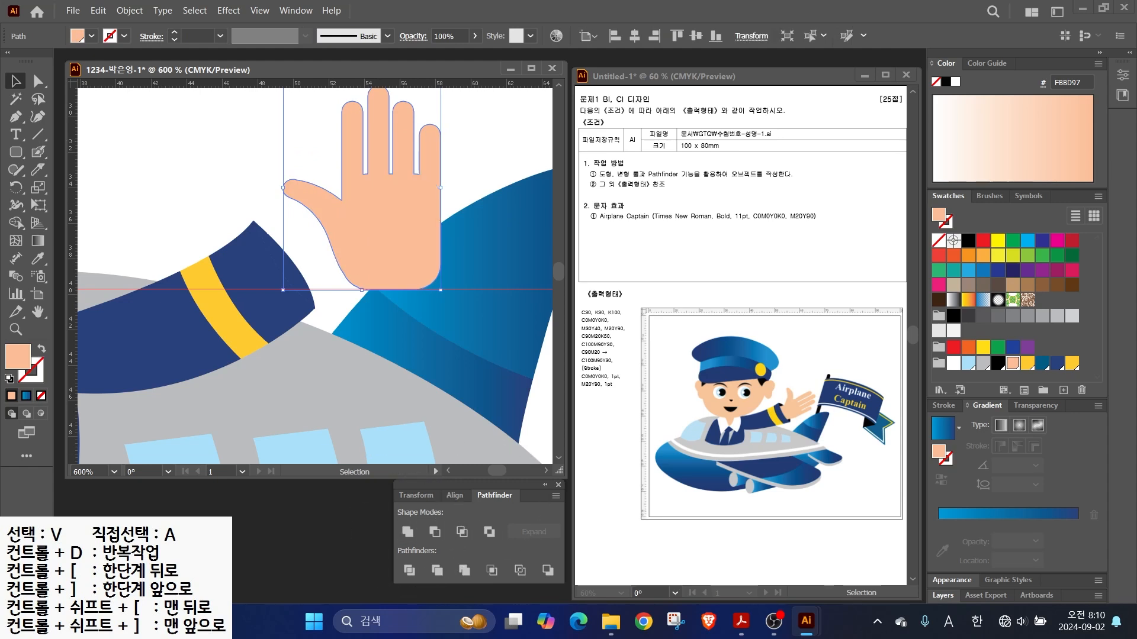
drag(379, 234, 332, 220)
- Draw a peach wrist rectangle under the hand and unite it with the hand
drag(16, 152, 68, 152)
drag(317, 256, 379, 285)
click(16, 82)
shift+click(354, 228)
click(407, 532)
- Tilt the hand into a wave, place it at the sleeve cuff and send it behind
drag(401, 290, 255, 304)
drag(284, 207, 324, 226)
click(291, 260)
click(998, 363)
shift+click(303, 298)
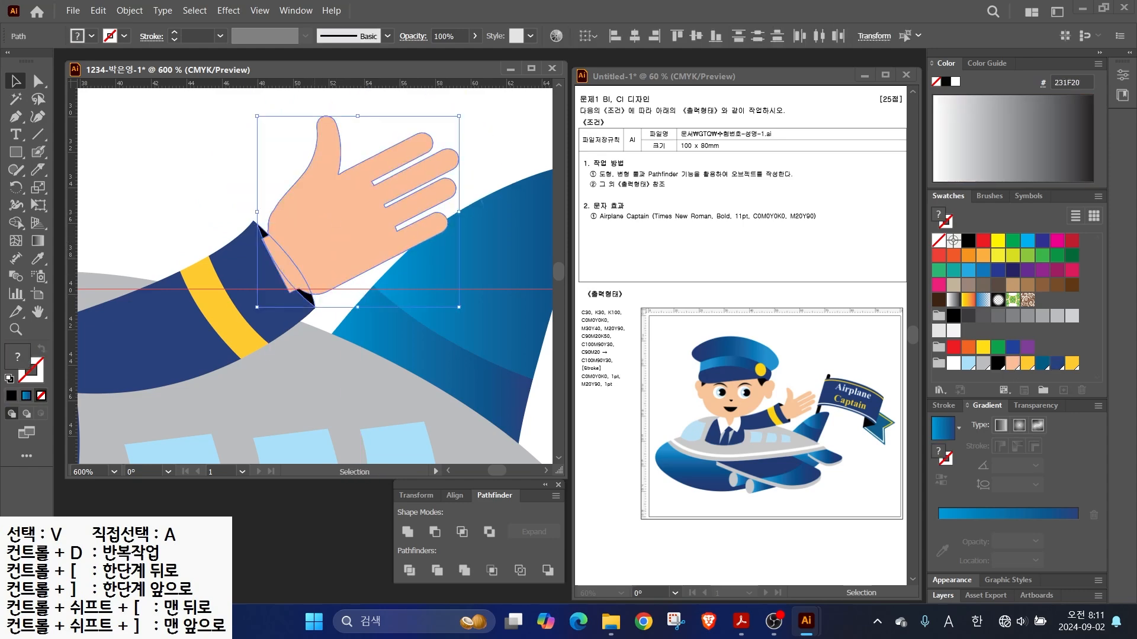
right_click(311, 296)
mouse_move(355, 532)
click(521, 579)
- Draw a peach ellipse for the head above the collar
key(ctrl+minus)
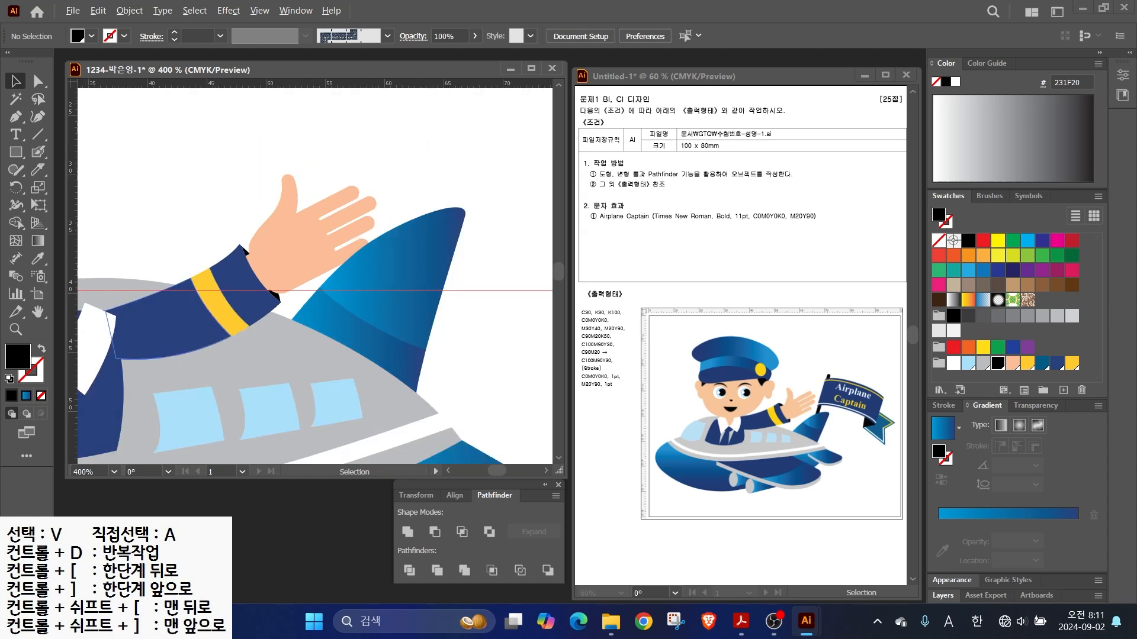
scroll(314, 272, down, 5)
click(16, 152)
click(83, 186)
mouse_move(183, 139)
mouse_down()
mouse_move(397, 317)
mouse_move(367, 317)
mouse_up()
click(1013, 363)
- Reshape the head's bottom anchor and curve, then shift the head slightly right
key(a)
click(290, 316)
drag(231, 317, 201, 311)
drag(290, 316, 284, 316)
click(16, 81)
drag(318, 237, 333, 237)
- Draw the neck outline with the Pen tool below the head
key(p)
drag(268, 316, 266, 331)
click(290, 381)
click(320, 378)
click(346, 341)
drag(329, 297, 315, 298)
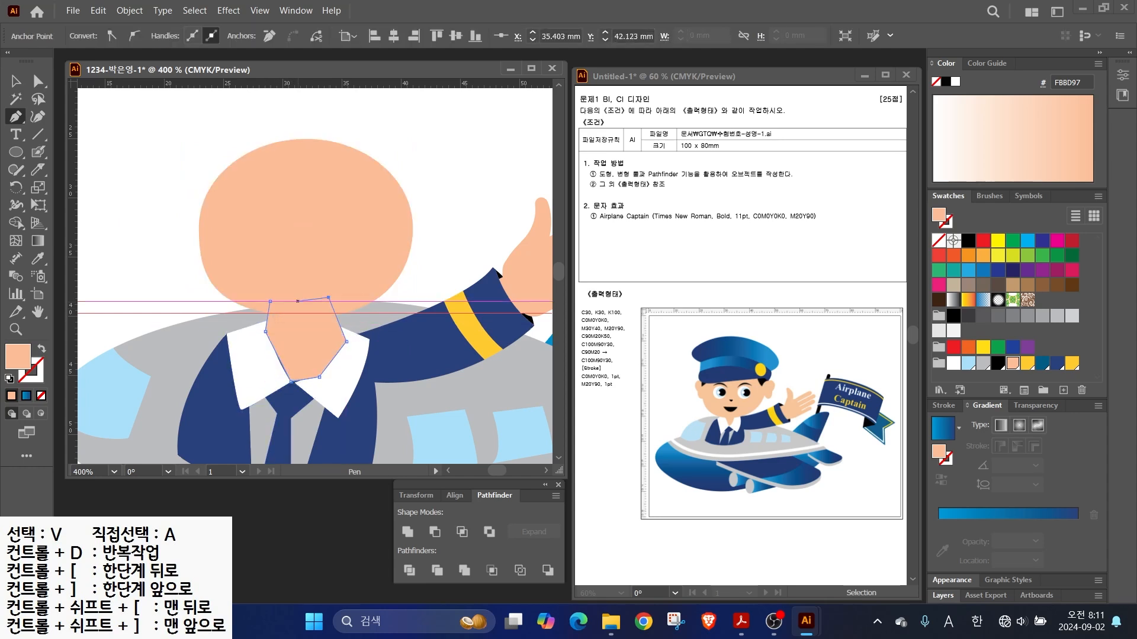
- Layer the neck behind the collars but in front of the navy jacket, nudging it down
key(v)
key(ctrl+[)
key(ctrl+[)
key(ctrl+[)
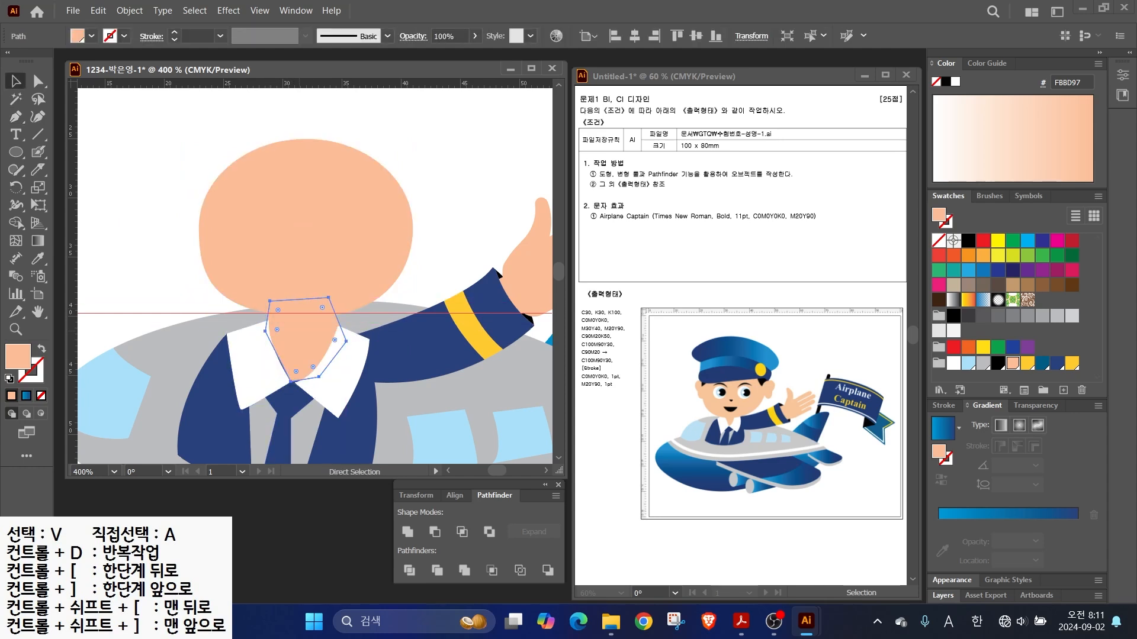
key(ctrl+])
click(295, 303)
drag(296, 339, 296, 341)
- Move the head slightly down and right, and draw a white eye circle
click(435, 195)
drag(313, 254, 318, 260)
key(l)
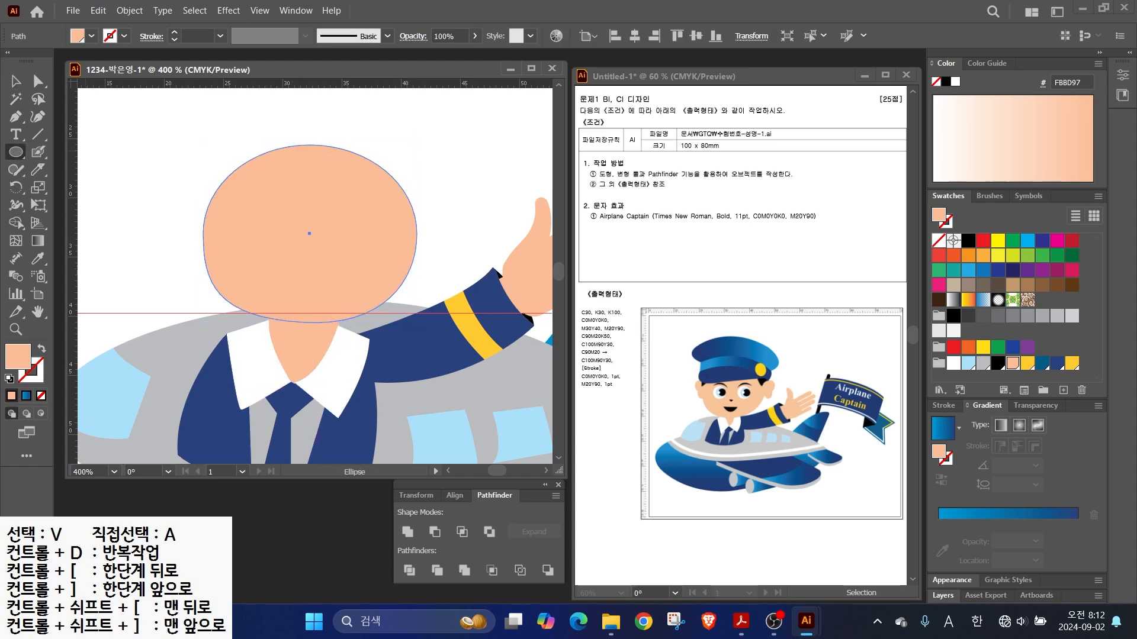
drag(259, 225, 297, 262)
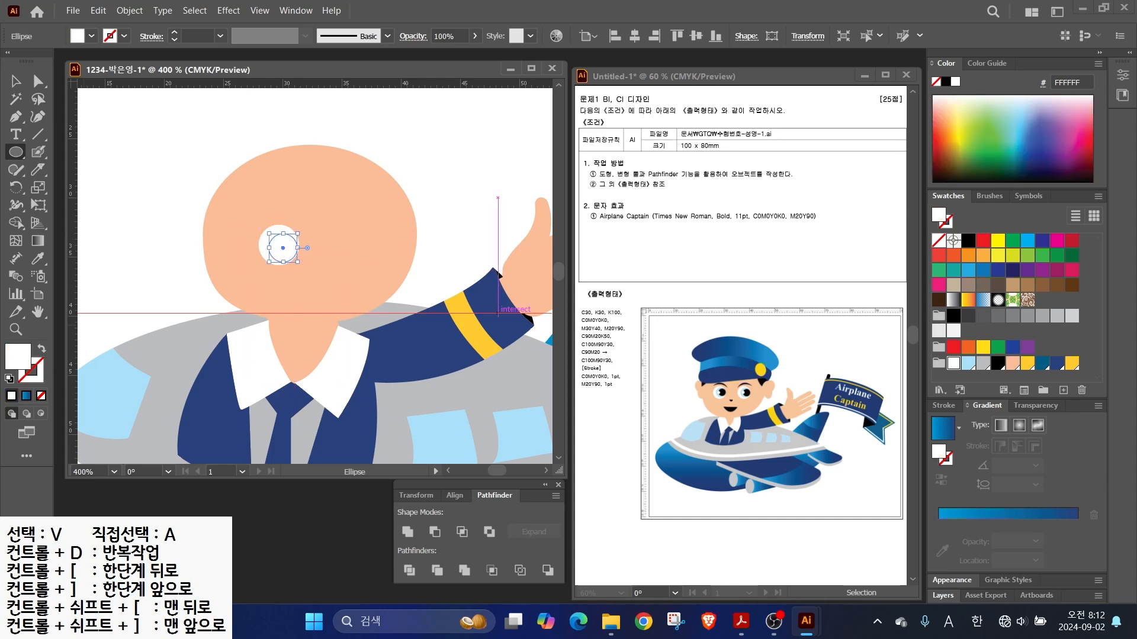
- Add a light-blue iris, black pupil and white highlight to the eye
click(997, 363)
scroll(336, 237, up, 1)
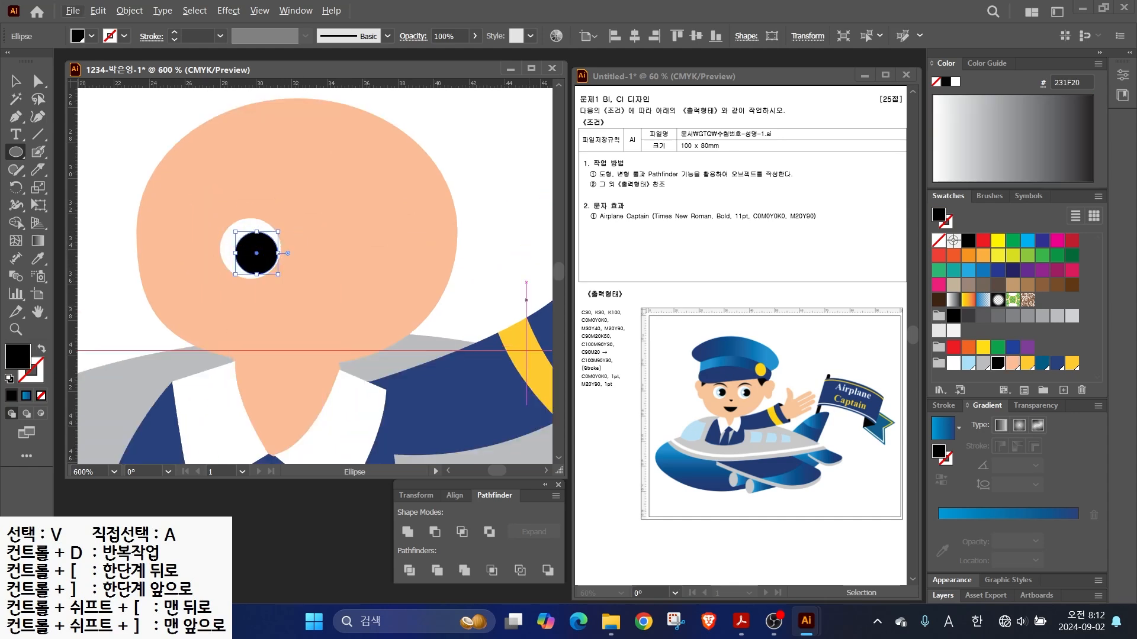
click(968, 364)
key(ctrl+shift+a)
mouse_move(243, 236)
mouse_down()
mouse_move(279, 271)
mouse_move(265, 282)
mouse_up()
click(997, 364)
scroll(220, 231, up, 2)
click(953, 364)
key(v)
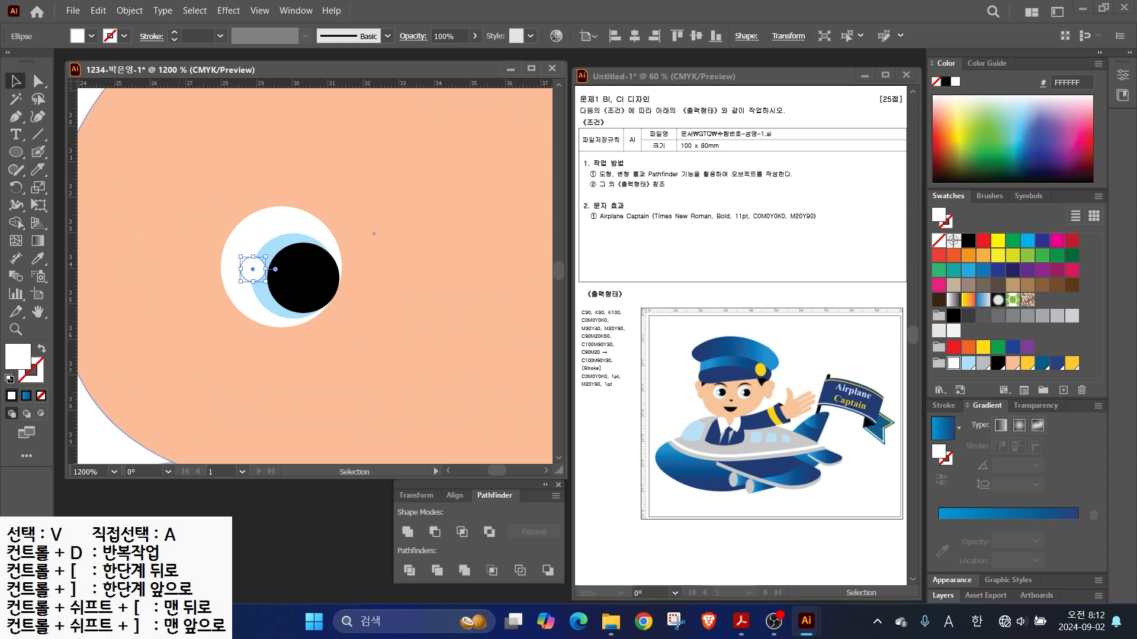
drag(253, 270, 267, 276)
- Draw a black circle for the eyebrow and nudge it up
key(l)
drag(362, 169, 481, 279)
click(997, 364)
drag(728, 387, 791, 338)
key(Escape)
key(v)
key(Up)
key(Up)
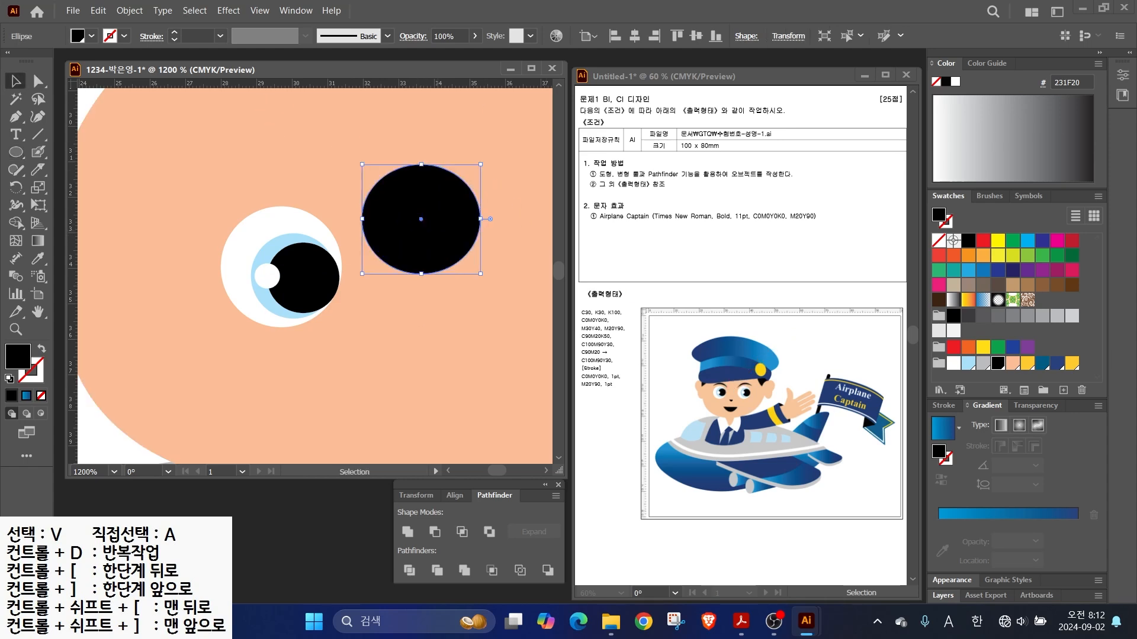
- Cut a crescent eyebrow using a widened light-blue copy with Minus Front, placed above the eye
drag(421, 219, 421, 233)
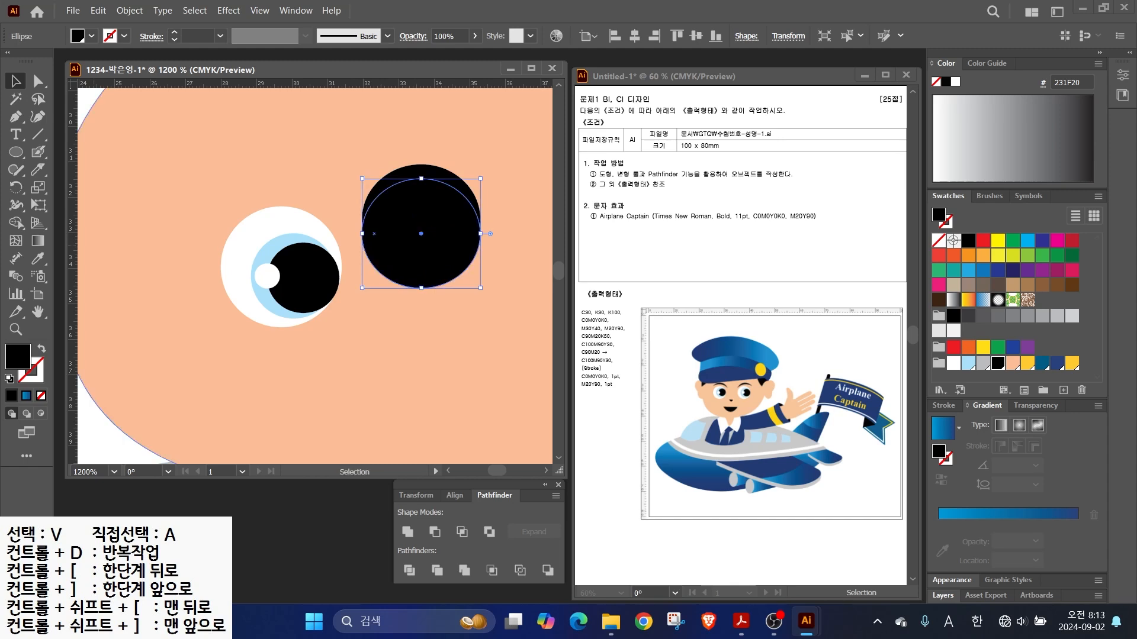
click(968, 362)
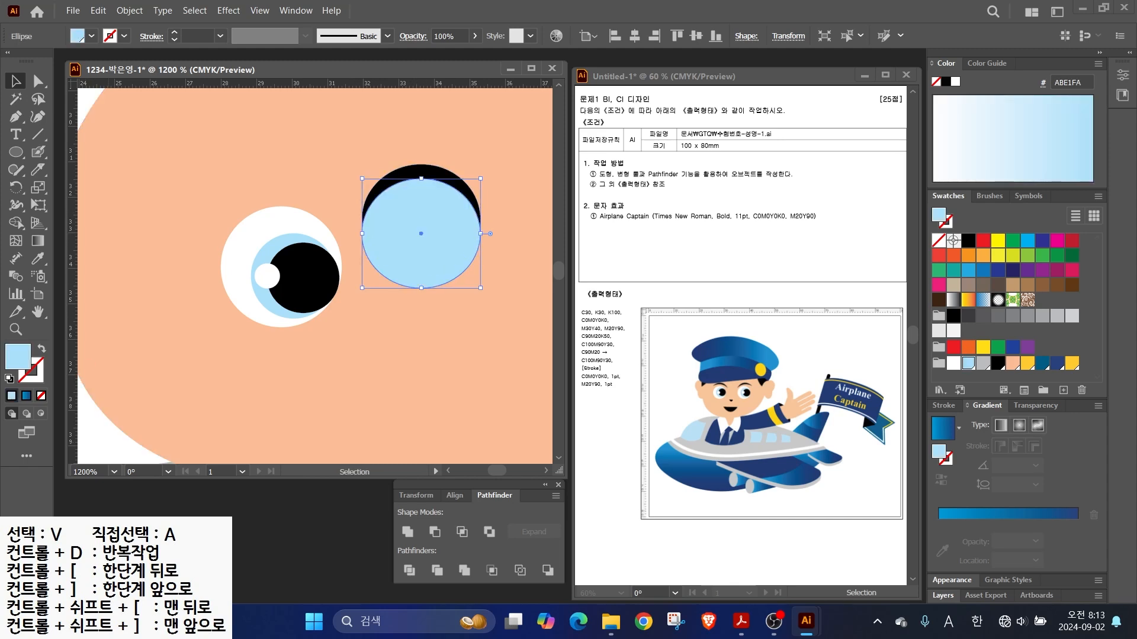
key(ctrl+shift+a)
click(453, 235)
drag(480, 234, 454, 234)
shift+click(441, 176)
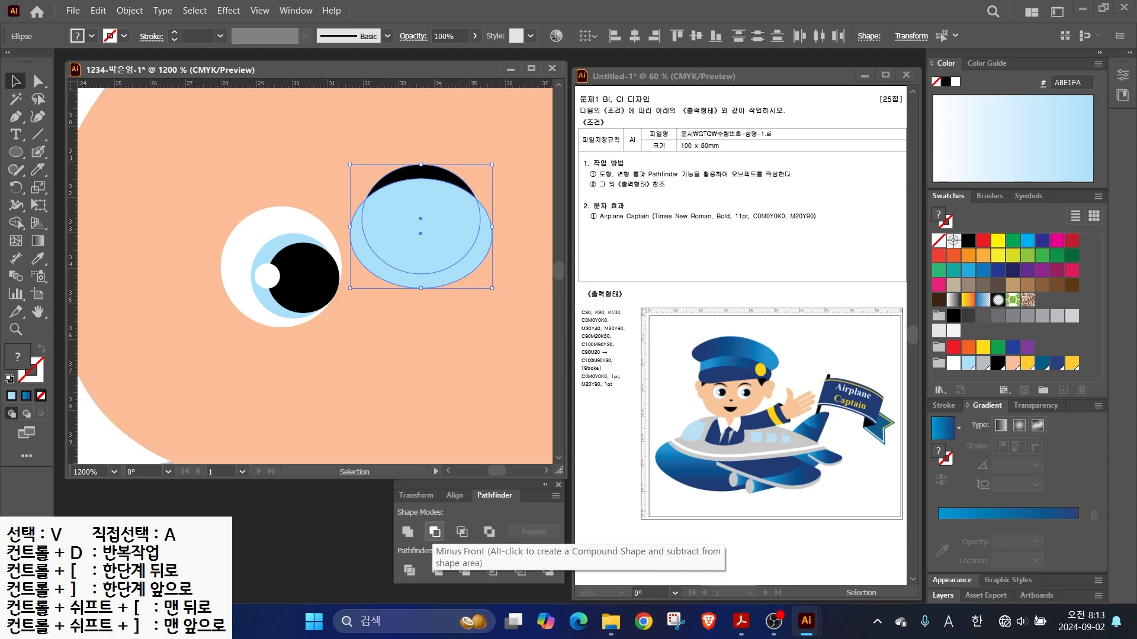
click(434, 531)
drag(421, 173, 203, 152)
- Duplicate the eye and eyebrow as the right eye, then adjust both eyebrow positions
click(240, 250)
shift+click(265, 253)
shift+click(302, 273)
shift+click(267, 276)
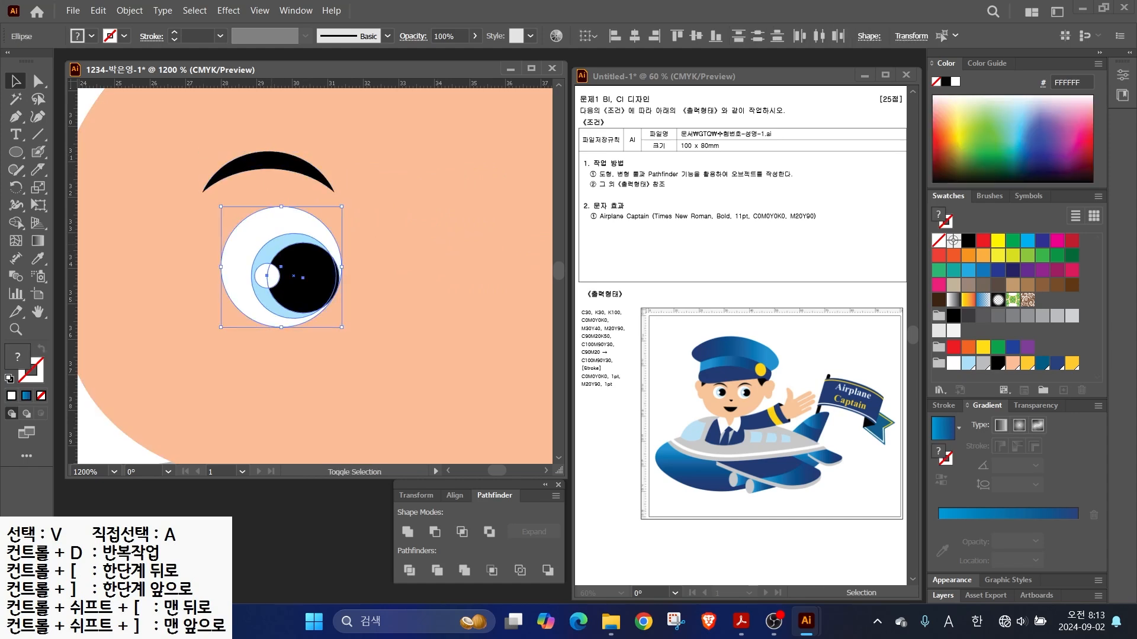
click(102, 428)
scroll(135, 391, down, 2)
drag(221, 350, 302, 317)
drag(86, 254, 200, 333)
shift+click(243, 355)
click(87, 261)
drag(186, 278, 186, 281)
drag(299, 278, 309, 284)
- Draw a tall black oval mouth with a wider ellipse over it
key(l)
mouse_move(219, 362)
mouse_down()
mouse_move(284, 425)
mouse_move(272, 425)
mouse_up()
drag(196, 347, 295, 394)
- Trim the mouth to a half-ellipse with a rectangle and Minus Front, then reposition the nose
key(ctrl+shift+a)
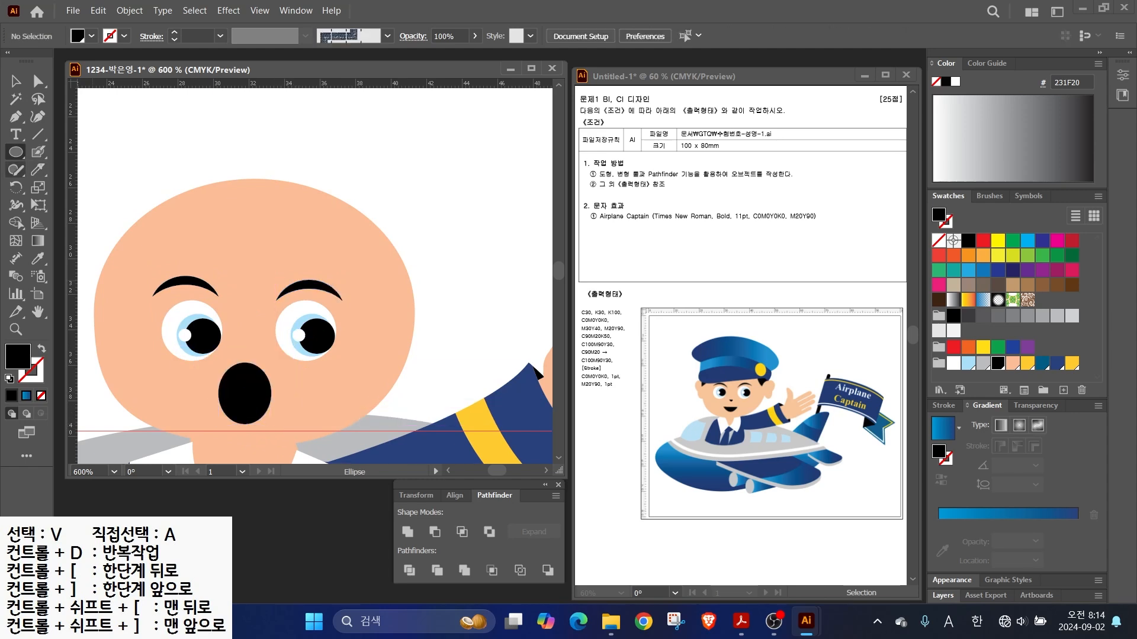
right_click(16, 153)
click(59, 151)
drag(205, 398, 292, 354)
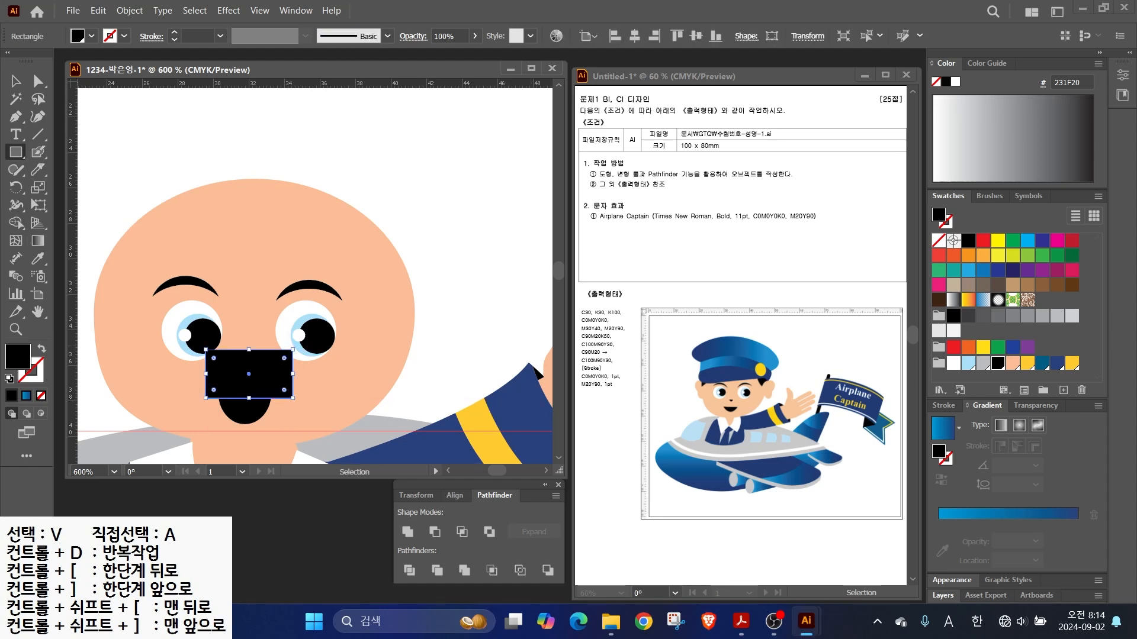
click(968, 347)
key(v)
click(245, 411)
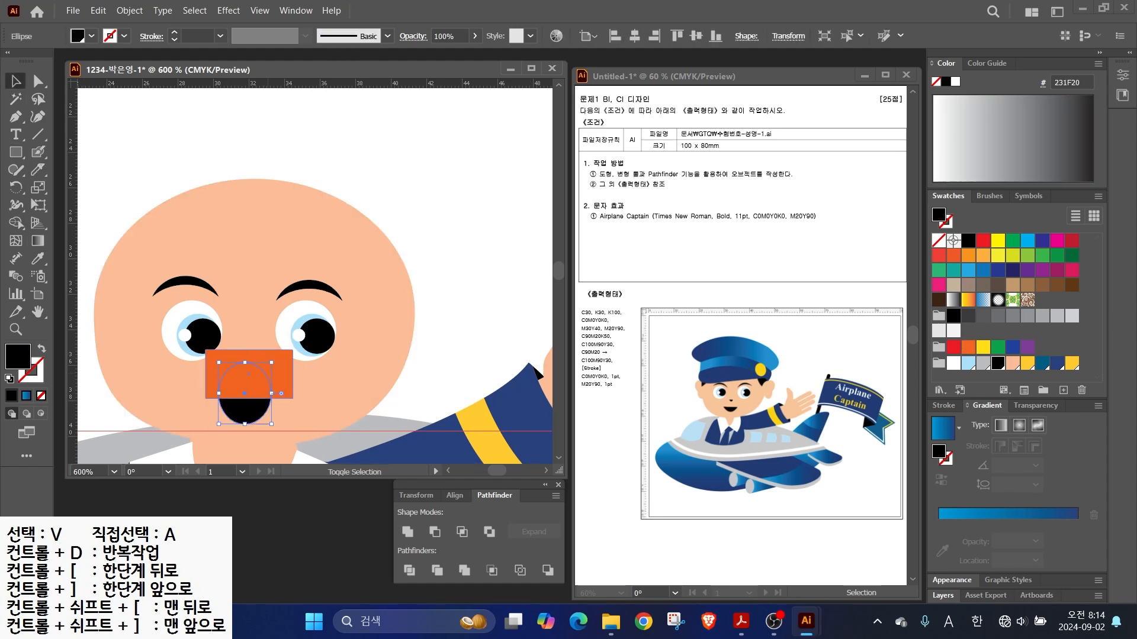
shift+click(281, 393)
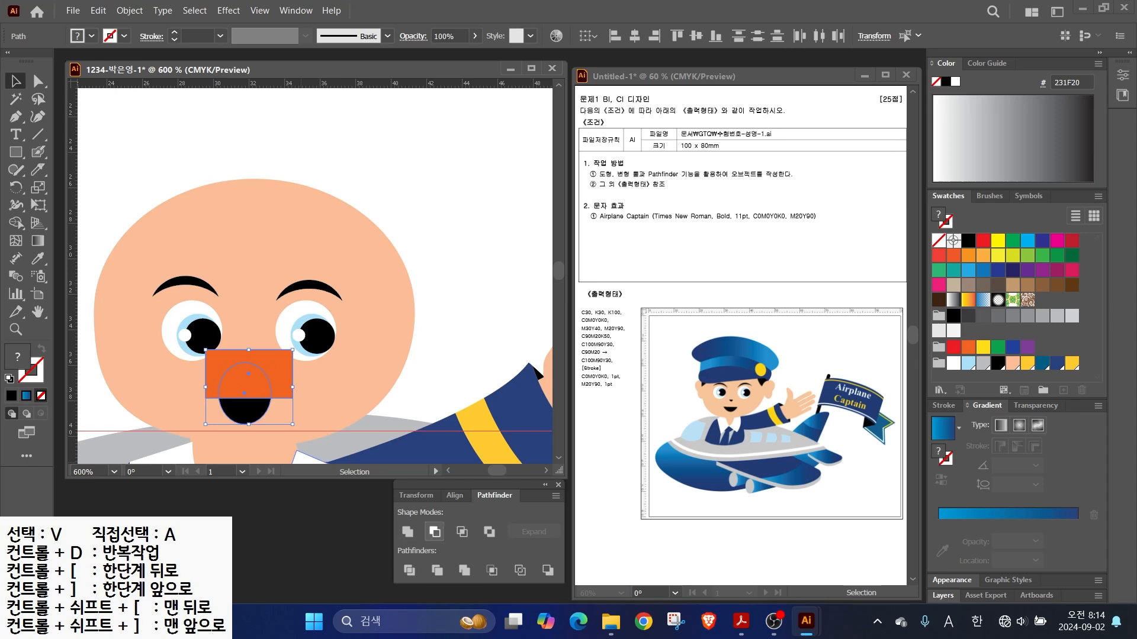
click(434, 532)
drag(245, 411, 248, 359)
click(450, 332)
click(248, 404)
- Draw a peach ear ellipse on the right of the face plus a slightly lower copy
drag(16, 152, 54, 188)
mouse_move(393, 303)
mouse_down()
mouse_move(438, 367)
mouse_move(399, 367)
mouse_move(424, 367)
mouse_move(415, 386)
mouse_move(422, 340)
mouse_move(411, 361)
mouse_move(450, 327)
mouse_move(141, 276)
mouse_move(132, 316)
mouse_up()
click(1012, 363)
click(16, 81)
shift+click(465, 285)
- Copy the ear to the head's left side and fine-tune both ears' positions
click(96, 296)
shift+click(127, 272)
drag(128, 273, 122, 276)
click(465, 290)
shift+click(456, 333)
drag(457, 329, 462, 299)
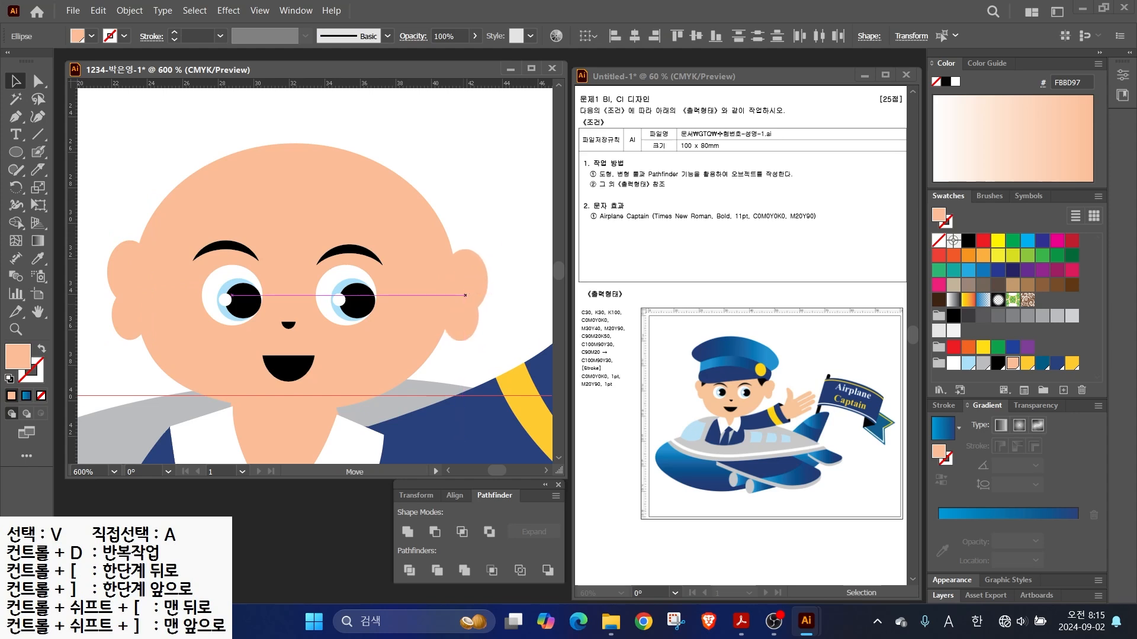
key(ctrl+shift+a)
- Draw a blue-gradient ellipse above the head for the cap
key(ctrl+minus)
key(l)
drag(156, 133, 401, 217)
key(period)
- Flatten the cap crown by pulling its bottom anchor point upward
key(a)
drag(278, 216, 266, 131)
key(v)
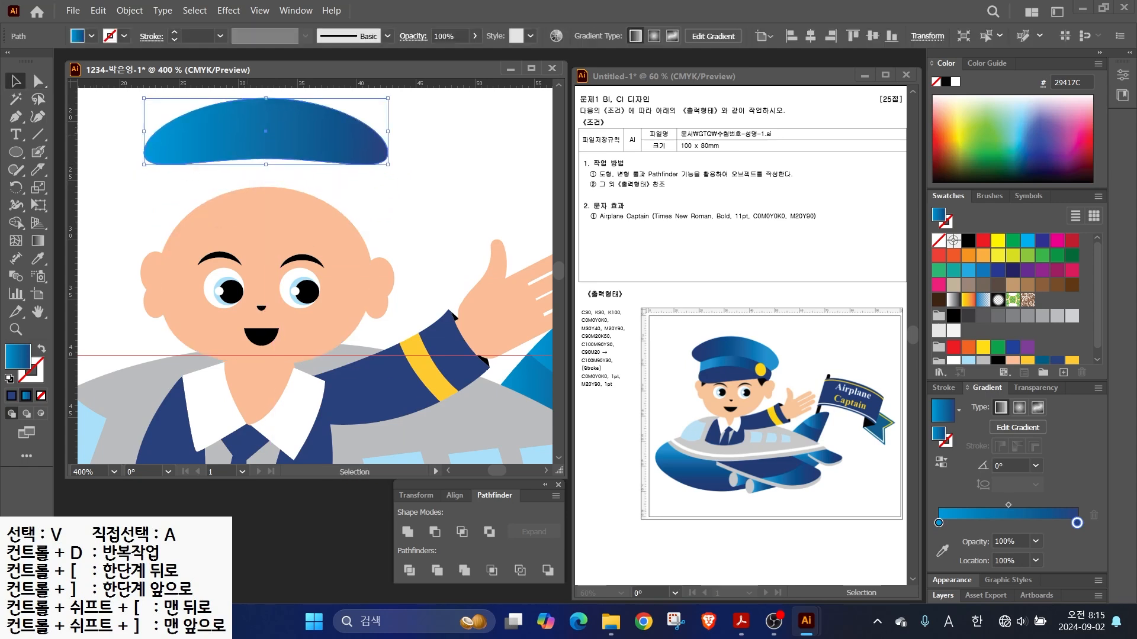
- Draw a curved navy cap band with the Pen tool across the crown's lower edge
key(p)
click(175, 154)
drag(354, 191, 364, 185)
click(364, 153)
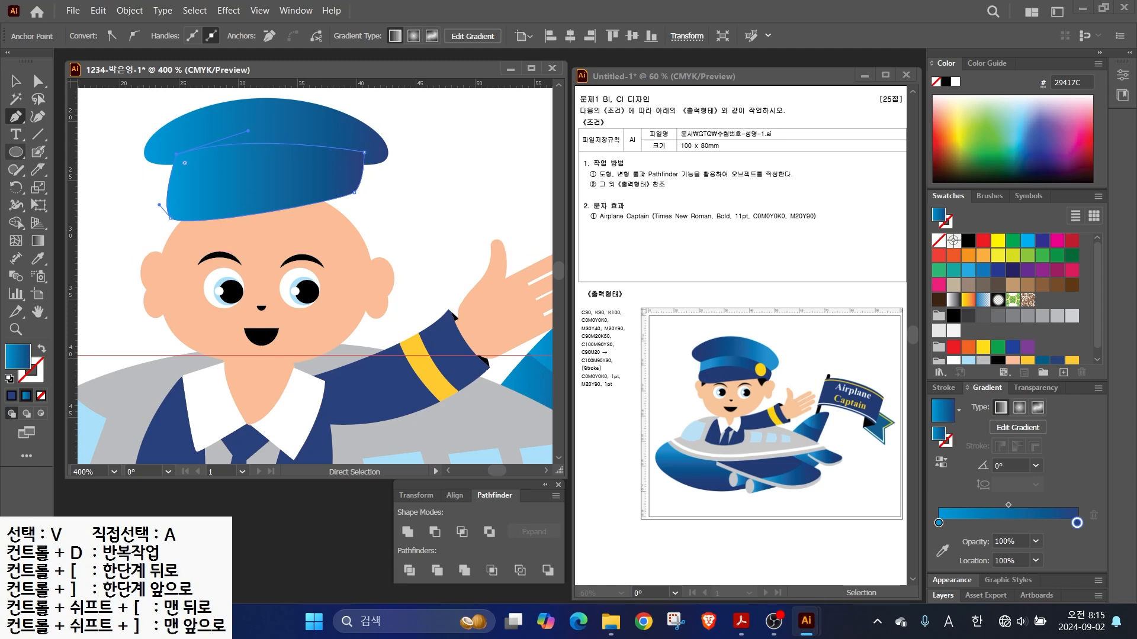
key(comma)
key(ctrl+shift+a)
- Add a small ellipse, stretched and tilted to fit the band's right end
key(l)
drag(354, 161, 372, 194)
click(16, 82)
click(317, 179)
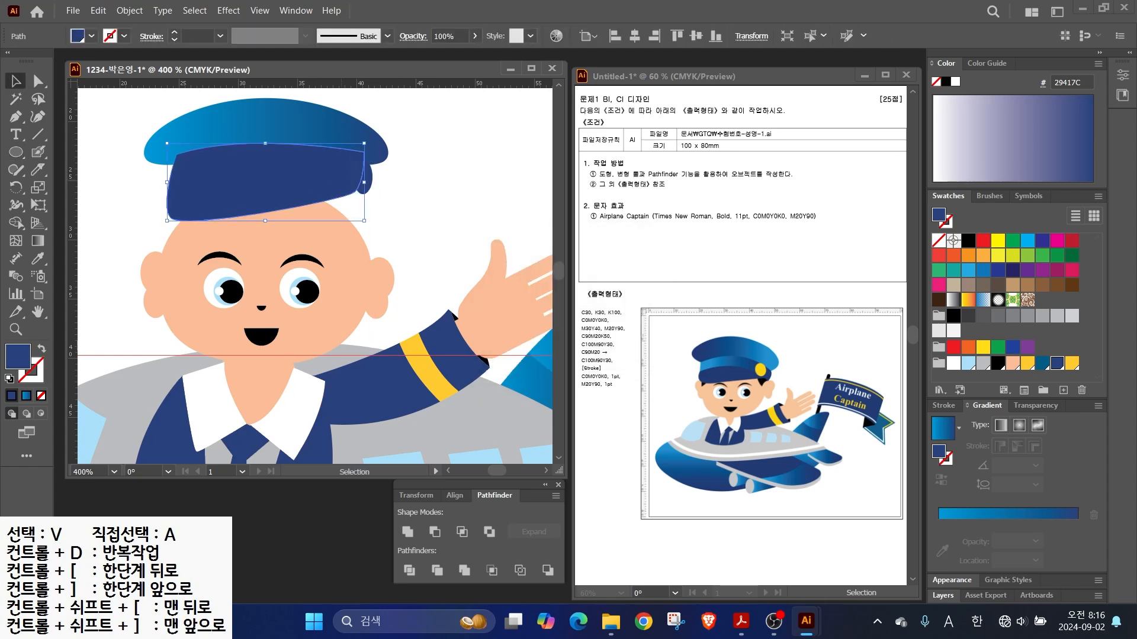
click(368, 180)
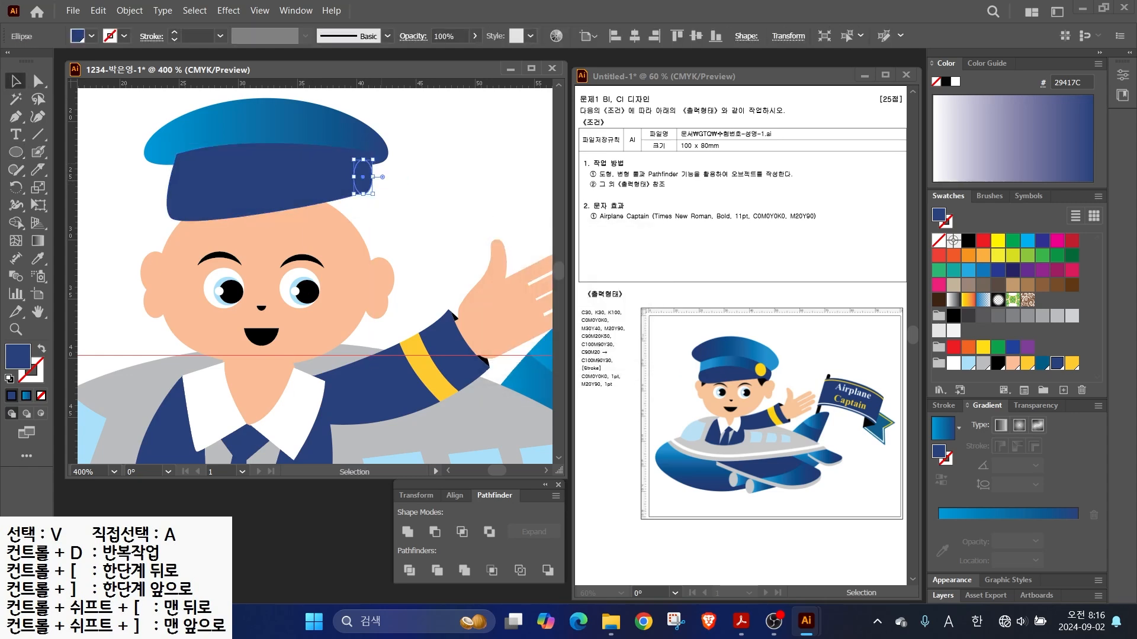
drag(363, 159, 339, 177)
key(ctrl+shift+a)
scroll(374, 170, up, 3)
drag(366, 244, 353, 249)
drag(339, 177, 477, 239)
key(ctrl+shift+a)
scroll(358, 213, down, 2)
- Unite the band and ellipse into one shape and bring the cap to the front
click(439, 237)
shift+click(478, 228)
click(408, 531)
key(ctrl+shift+a)
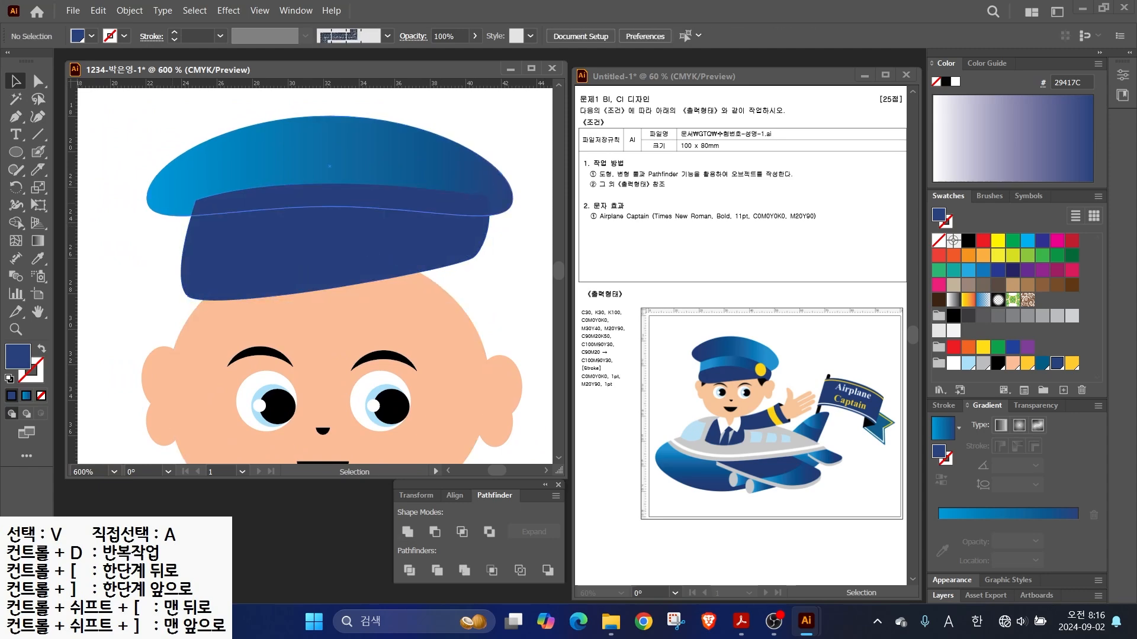
right_click(294, 162)
mouse_move(347, 531)
click(503, 531)
key(ctrl+shift+a)
- Slice the band with the Knife into upper and lower parts, filling the lower navy
click(355, 248)
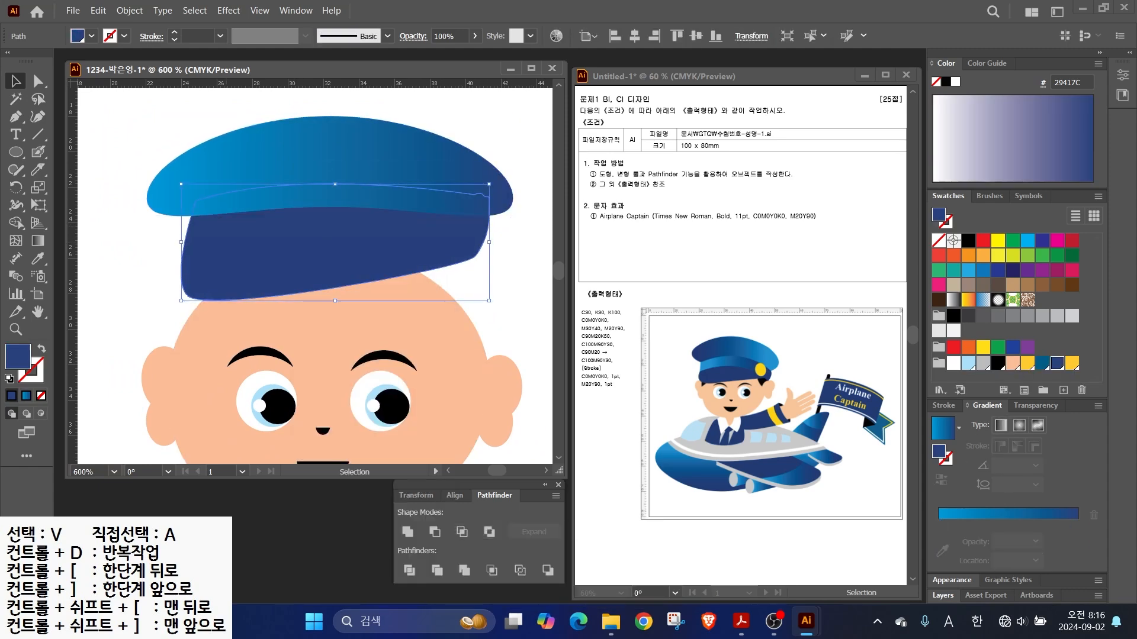
click(37, 170)
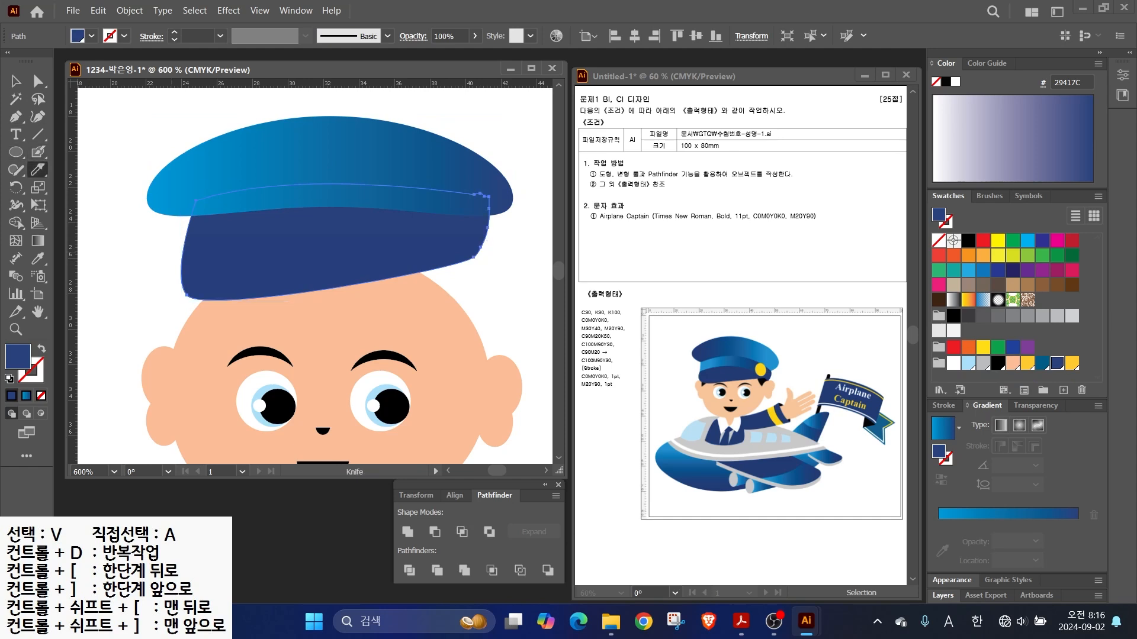
drag(419, 247, 502, 277)
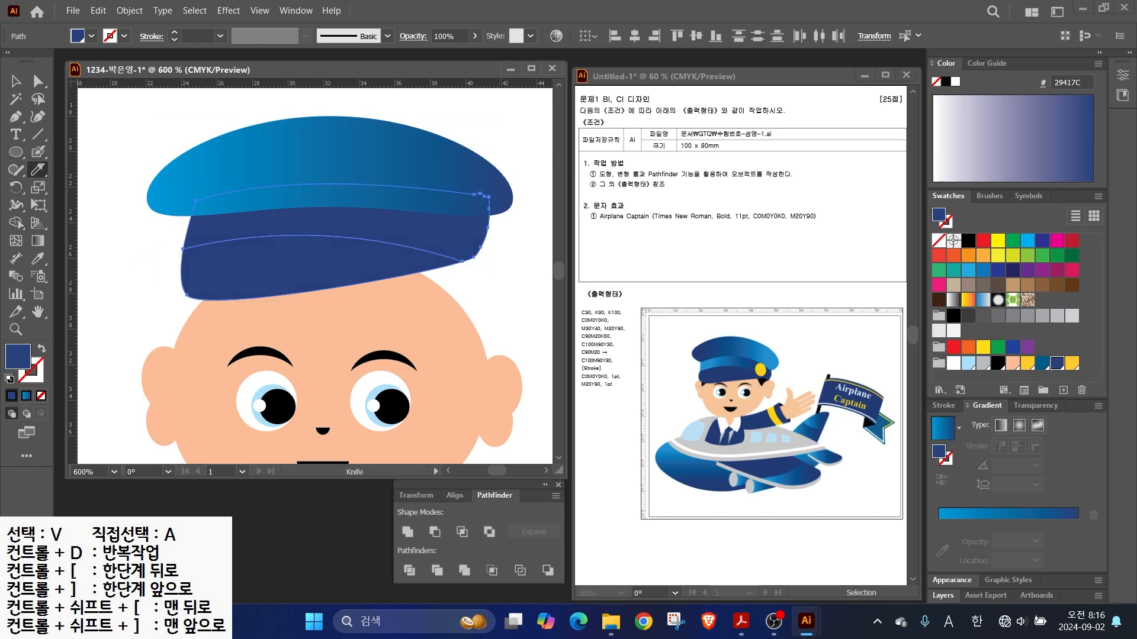
click(16, 81)
click(27, 396)
click(39, 81)
key(ctrl+shift+a)
click(266, 269)
click(11, 396)
key(ctrl+shift+a)
- Run the stripe's gradient left to right and reverse the crown's gradient direction
click(267, 223)
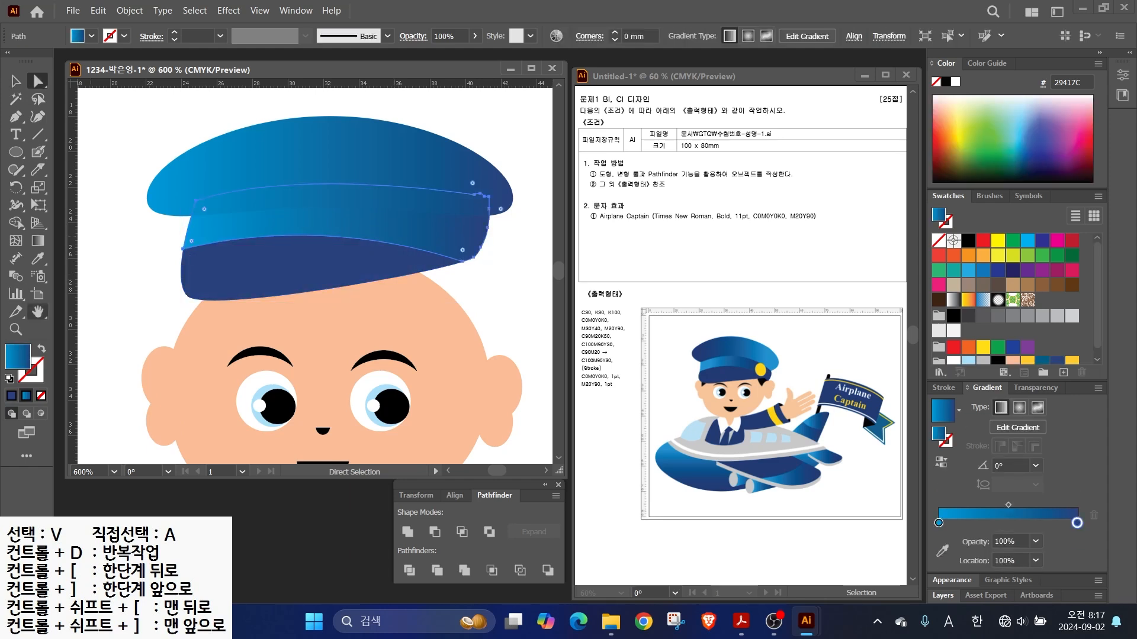
click(38, 241)
drag(247, 207, 406, 207)
drag(180, 230, 438, 230)
key(v)
click(373, 169)
click(38, 241)
drag(469, 147, 246, 142)
- Add a small yellow ellipse badge on the cap's right and select all cap parts
click(16, 152)
mouse_move(403, 202)
mouse_down()
mouse_move(451, 249)
mouse_move(441, 225)
mouse_move(431, 229)
mouse_up()
click(1072, 360)
key(v)
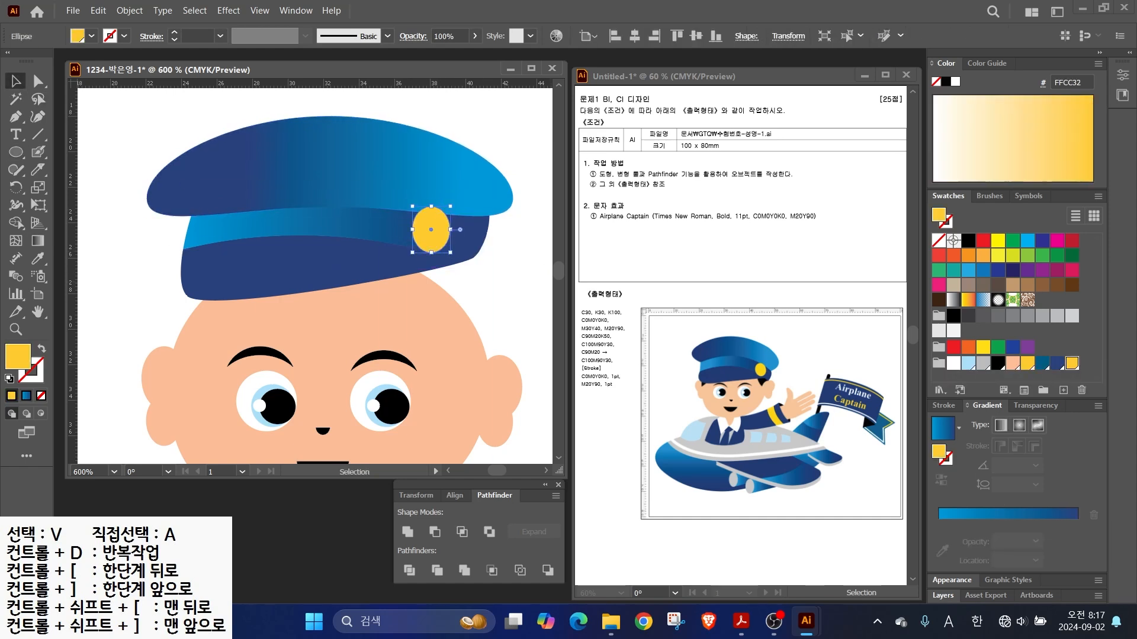
scroll(406, 230, down, 1)
drag(341, 130, 465, 244)
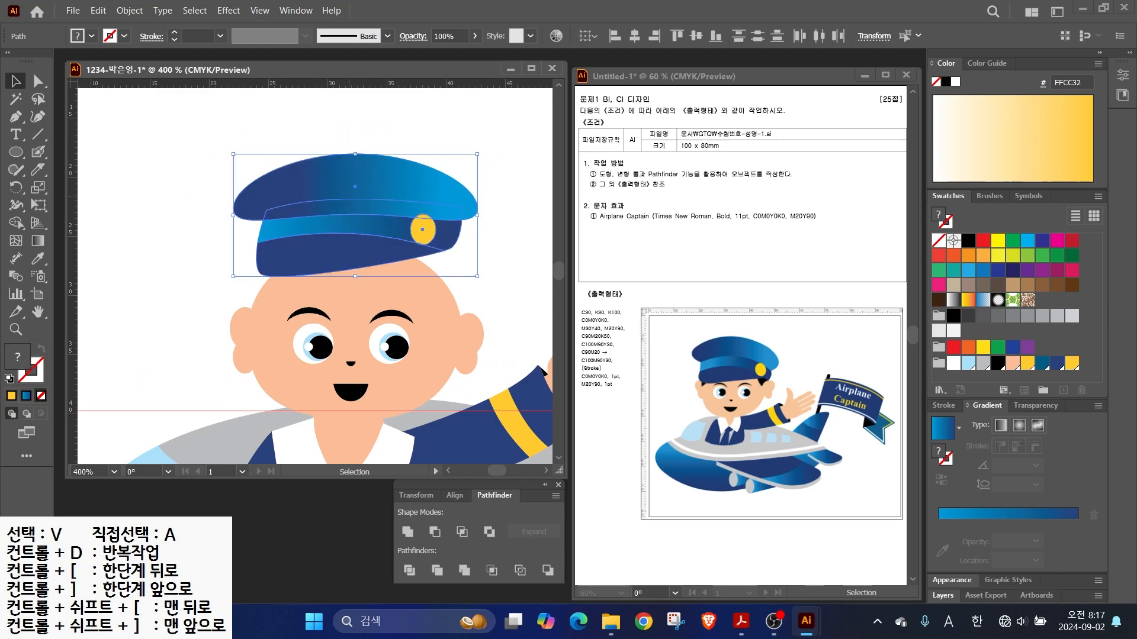
- Group the cap parts, then widen, tilt and position the cap on the head
right_click(351, 198)
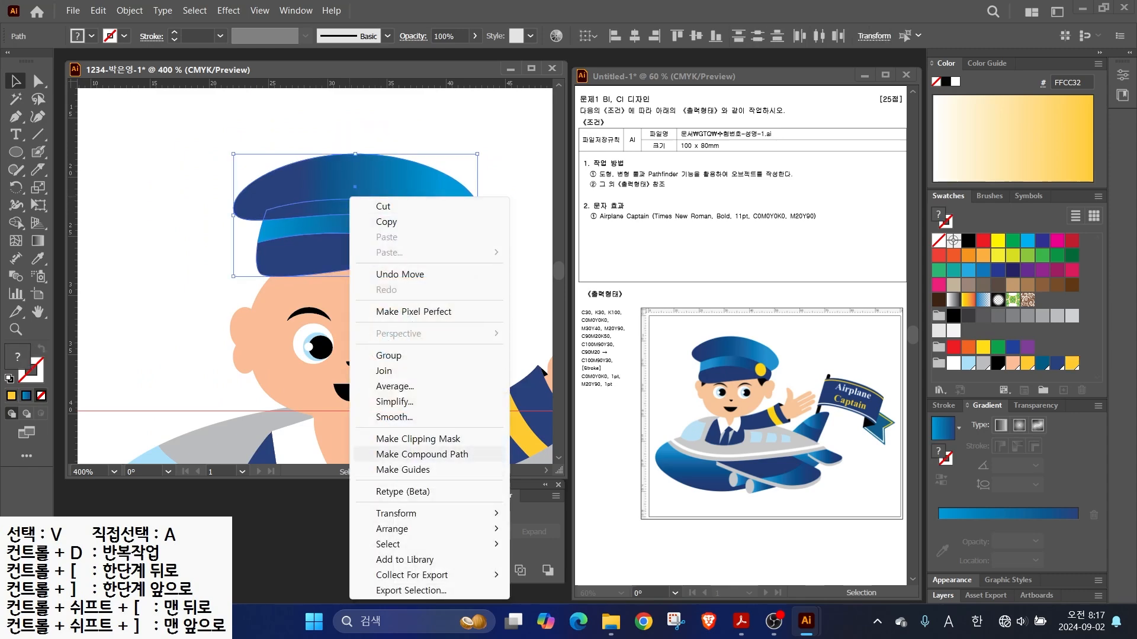
click(388, 355)
drag(368, 225, 363, 250)
drag(473, 245, 492, 245)
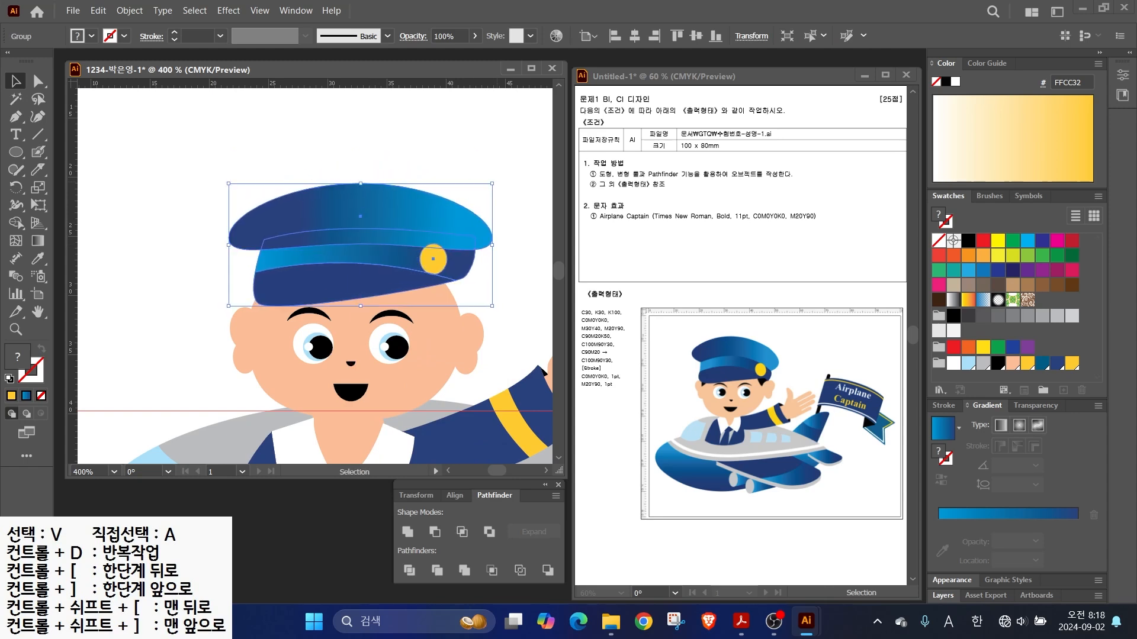
drag(497, 180, 507, 203)
drag(361, 247, 363, 254)
drag(507, 210, 504, 197)
drag(362, 285, 361, 289)
- Draw black hair shapes with the Pen tool on both sides below the cap
key(p)
click(267, 298)
click(265, 339)
click(254, 307)
click(268, 299)
click(998, 363)
click(436, 297)
click(449, 343)
click(466, 290)
click(436, 298)
- Bring the cap in front of the hair and fine-tune its width and height
key(v)
right_click(348, 286)
mouse_move(390, 534)
click(553, 534)
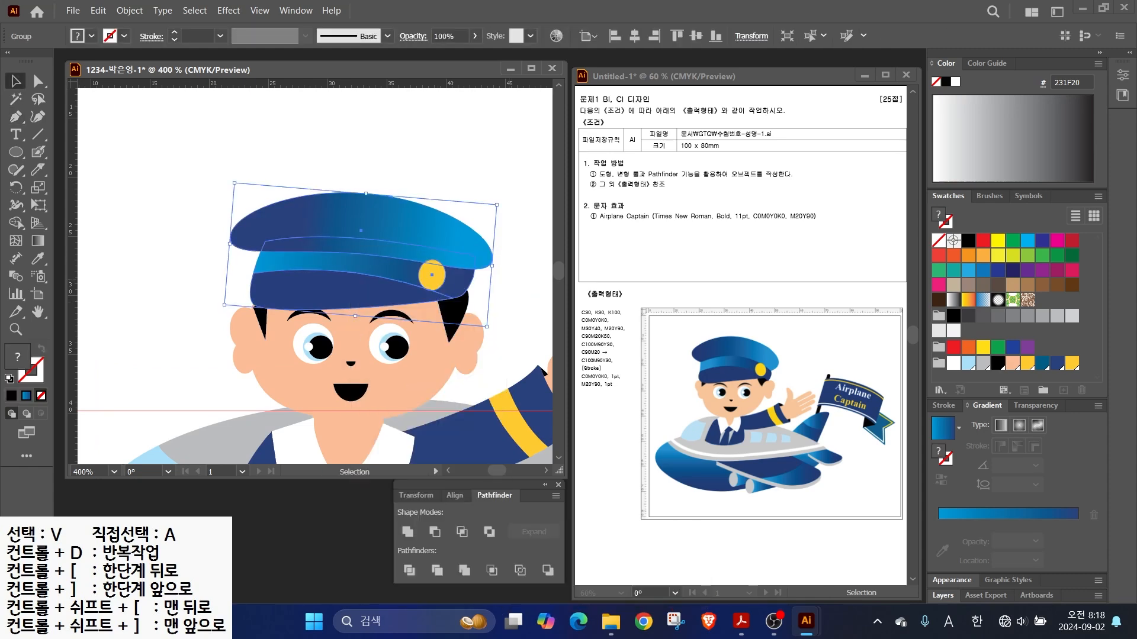
click(514, 314)
click(350, 288)
drag(227, 240, 222, 240)
drag(340, 237, 341, 233)
click(361, 163)
drag(438, 369, 152, 325)
scroll(202, 275, down, 2)
- Draw a tall, slightly tilted rounded-rectangle pole on the tail and send it backward
drag(16, 152, 80, 168)
drag(300, 173, 309, 299)
key(v)
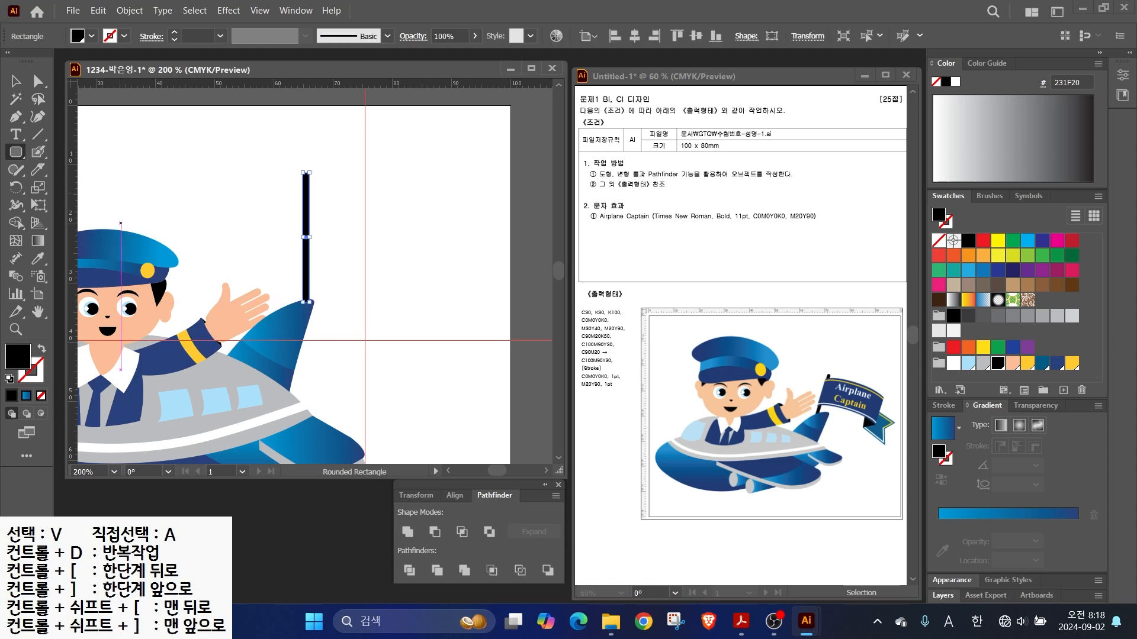
drag(311, 174, 322, 176)
drag(311, 216, 292, 249)
right_click(290, 245)
mouse_move(320, 528)
click(474, 579)
key(ctrl+shift+a)
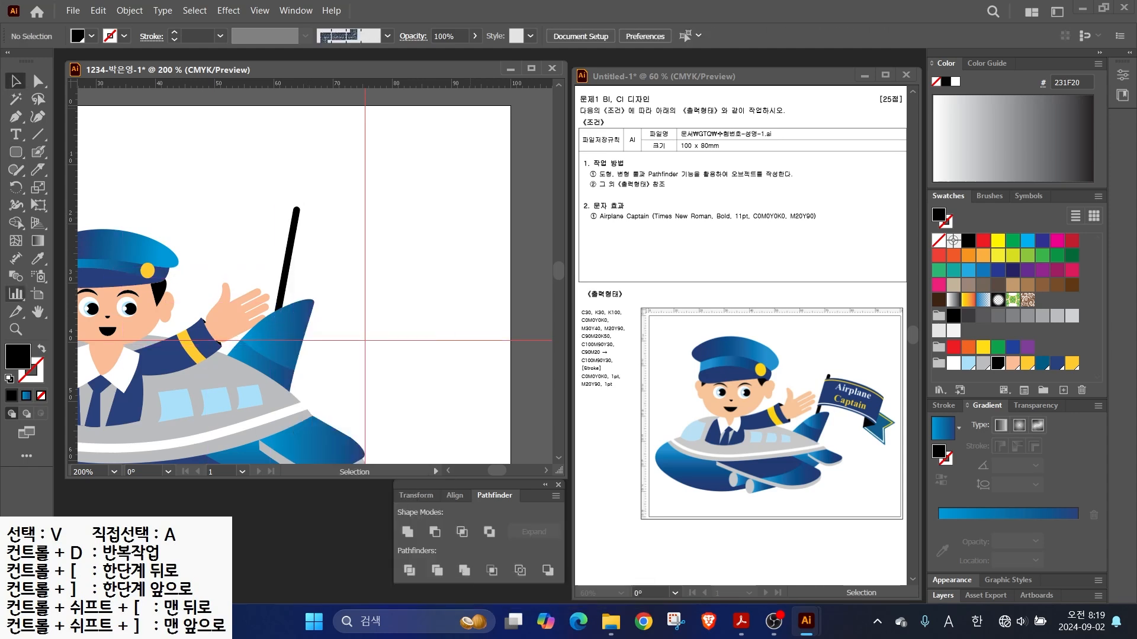
- Draw a wavy navy flag with the Pen tool from the pole's top
key(p)
click(298, 220)
drag(389, 216, 441, 223)
click(459, 239)
click(448, 310)
drag(378, 282, 415, 287)
click(279, 289)
click(298, 220)
- Send the flag to the back behind the pole
click(1057, 363)
right_click(390, 256)
mouse_move(474, 533)
click(592, 579)
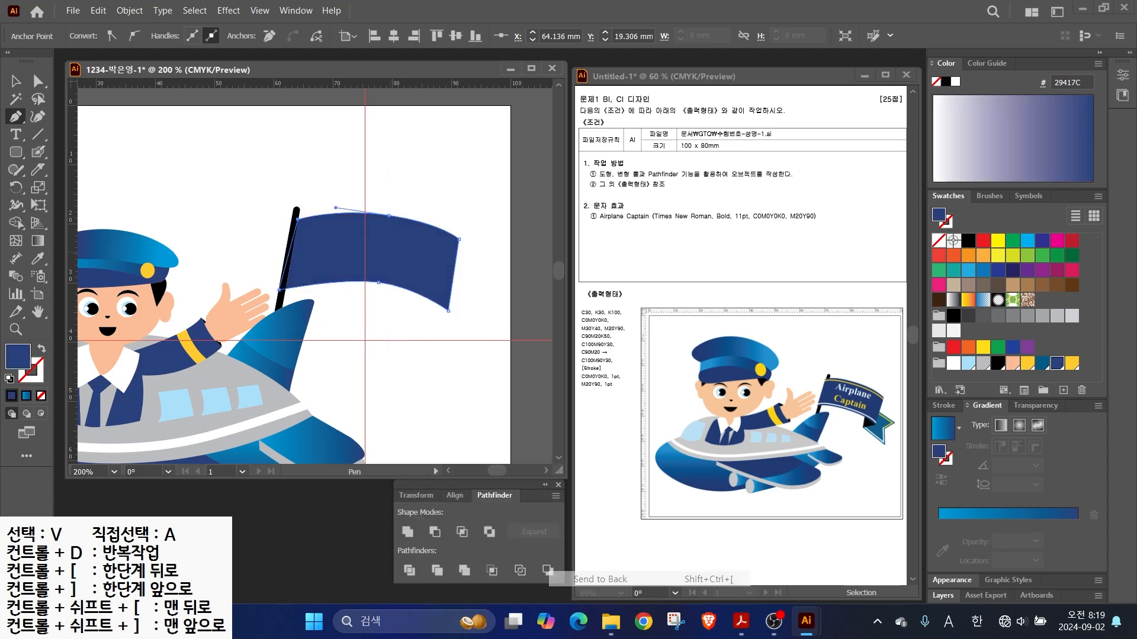
key(v)
click(474, 385)
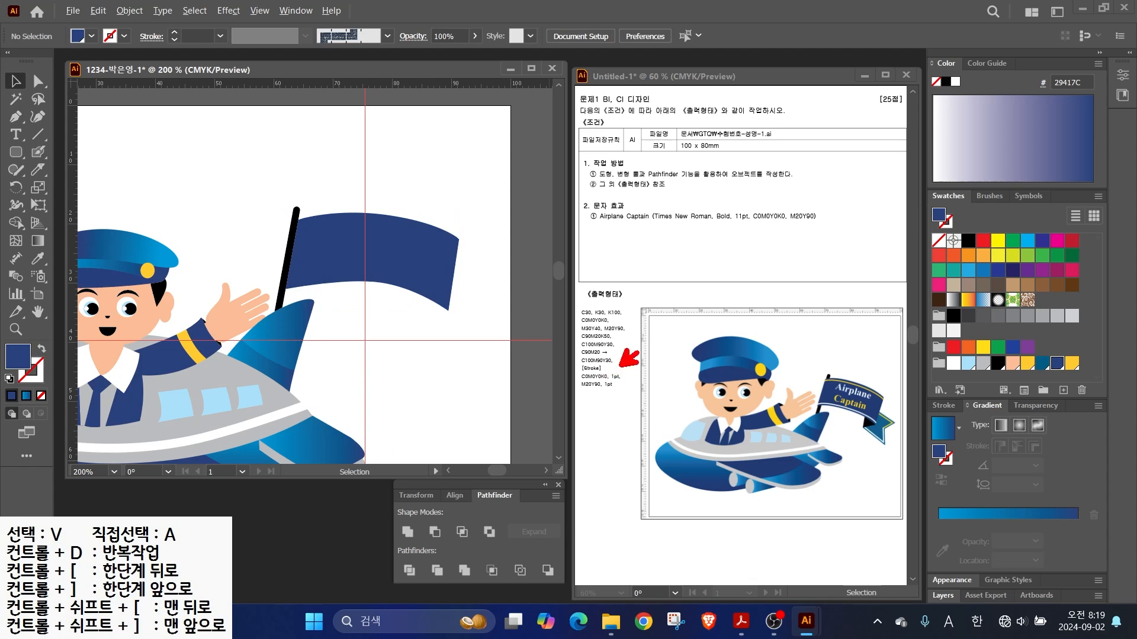
drag(608, 394, 656, 441)
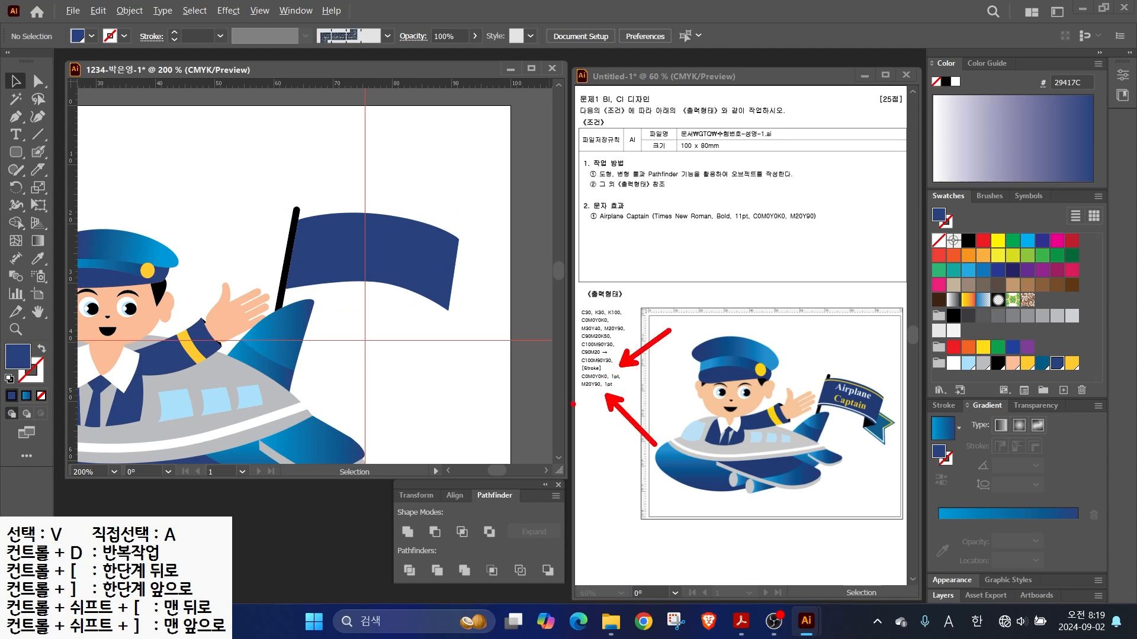
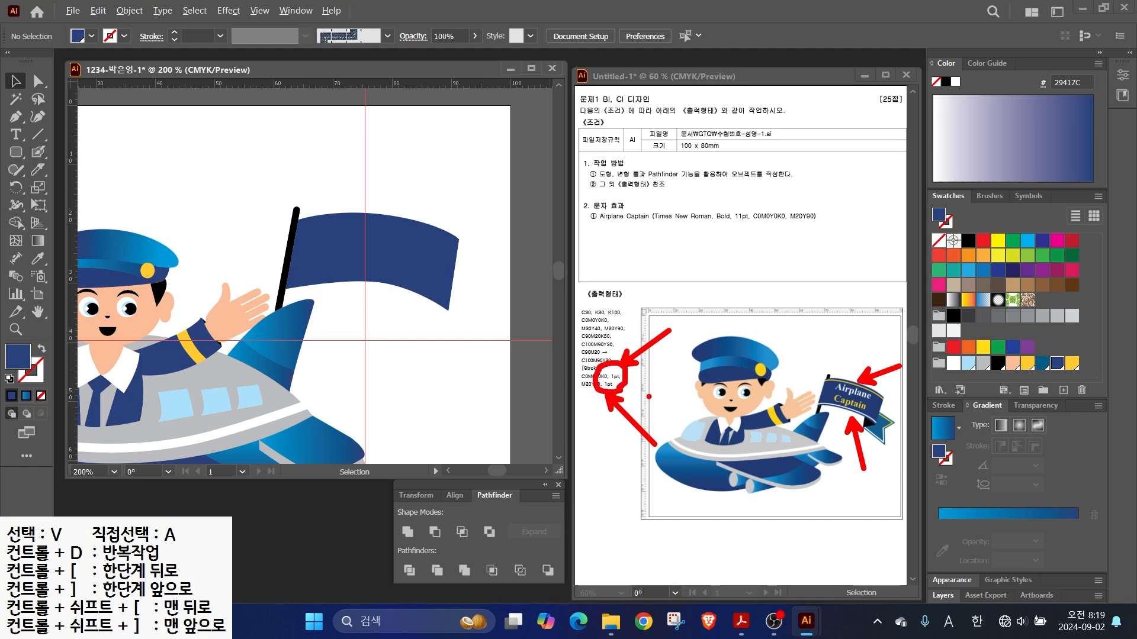
- Pen-draw a curved stripe path along the navy flag's top edge
key(Escape)
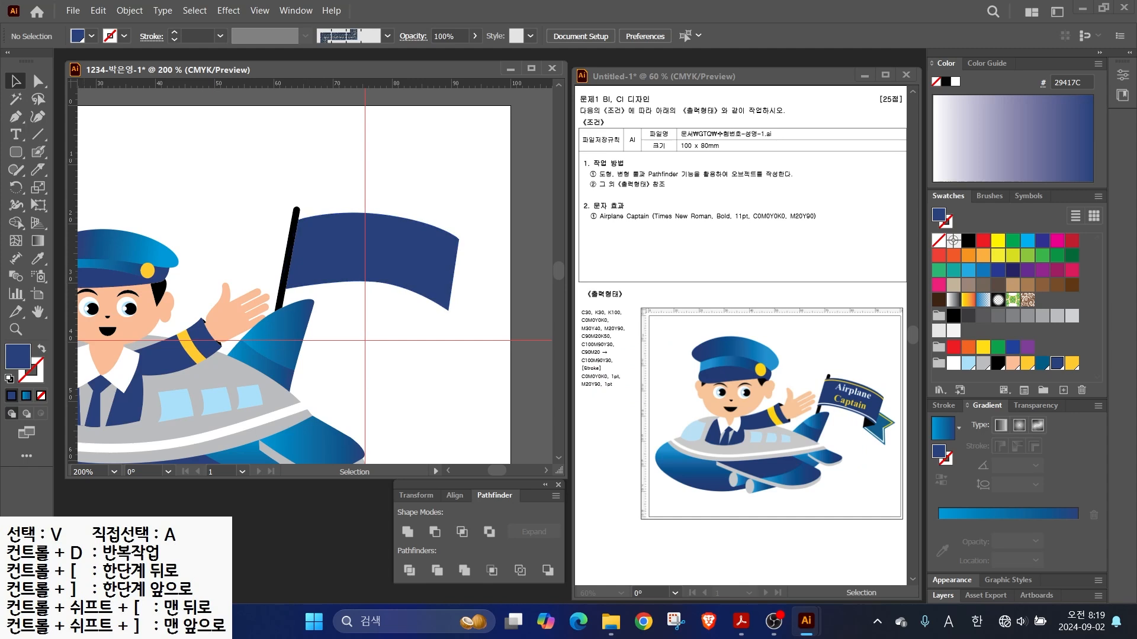
scroll(423, 261, up, 1)
key(p)
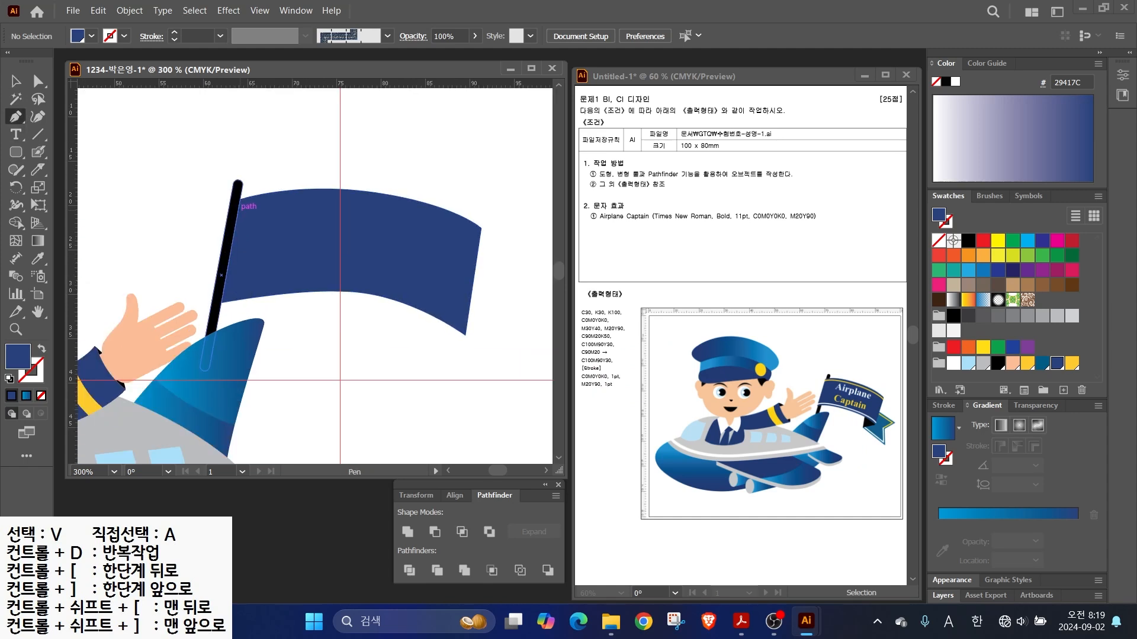
click(238, 208)
drag(384, 202, 388, 203)
drag(480, 240, 509, 260)
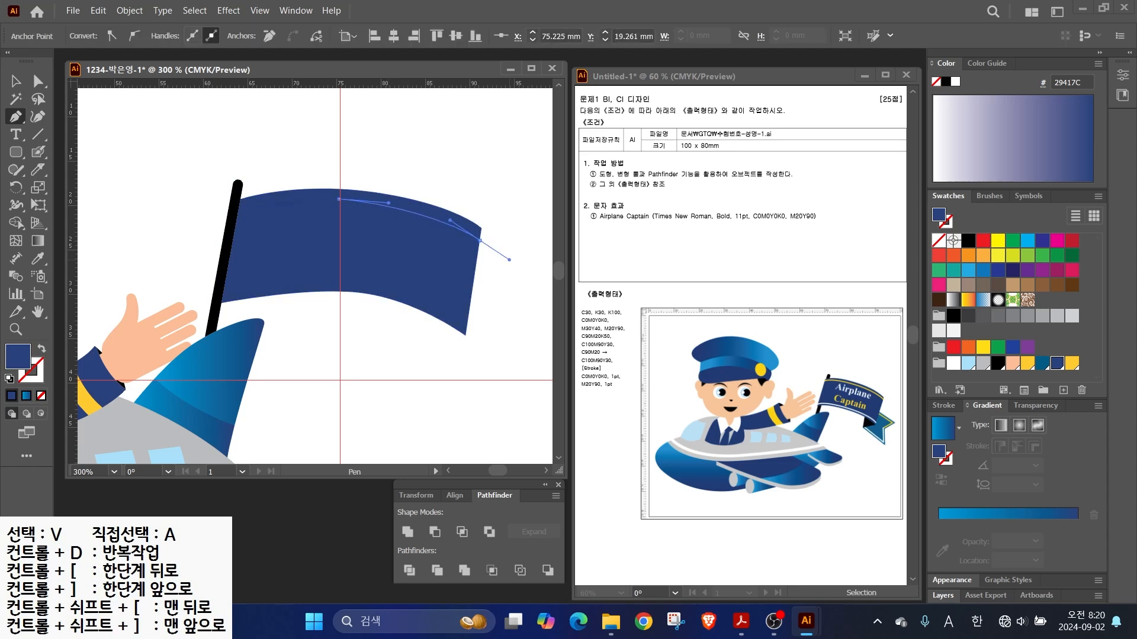
ctrl+click(497, 288)
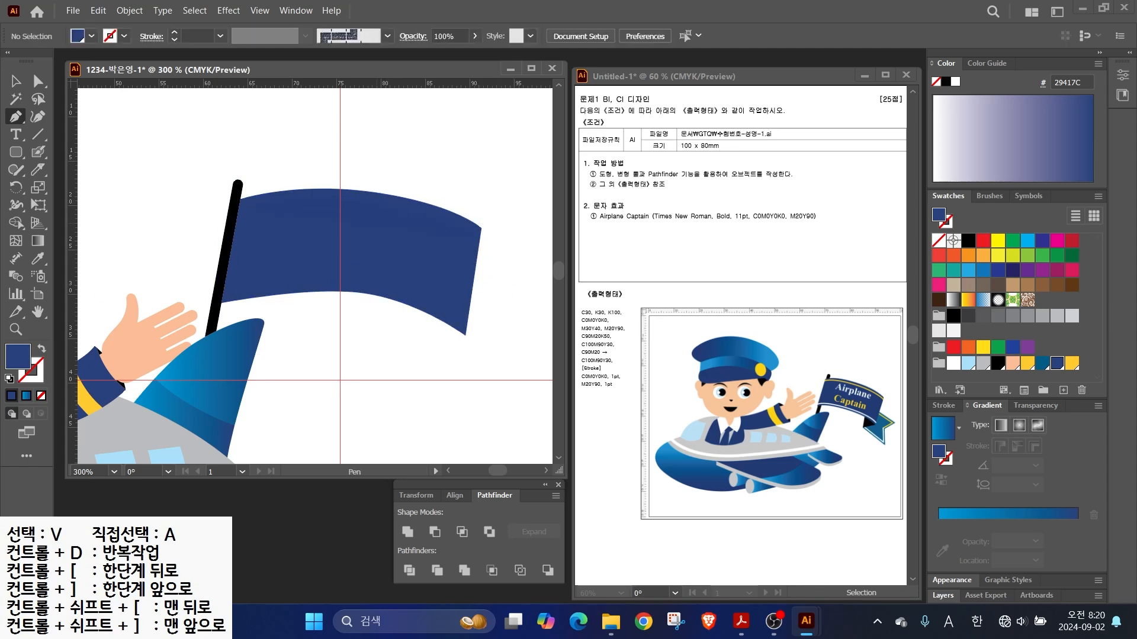
- Make the stripe a yellow line and add a white copy lower on the flag
key(v)
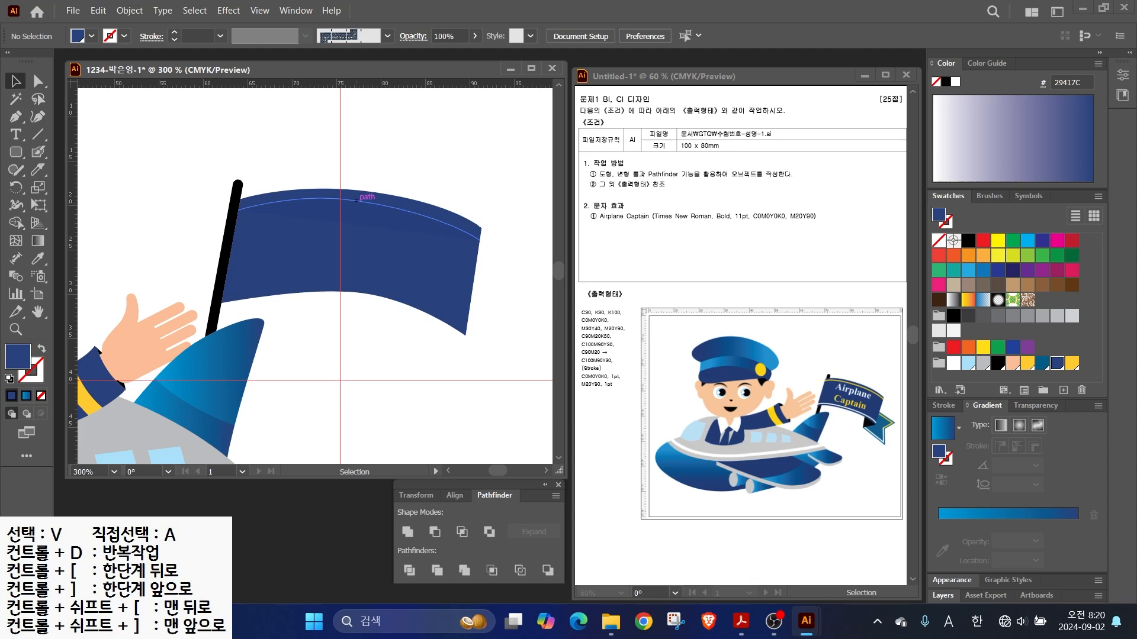
click(357, 200)
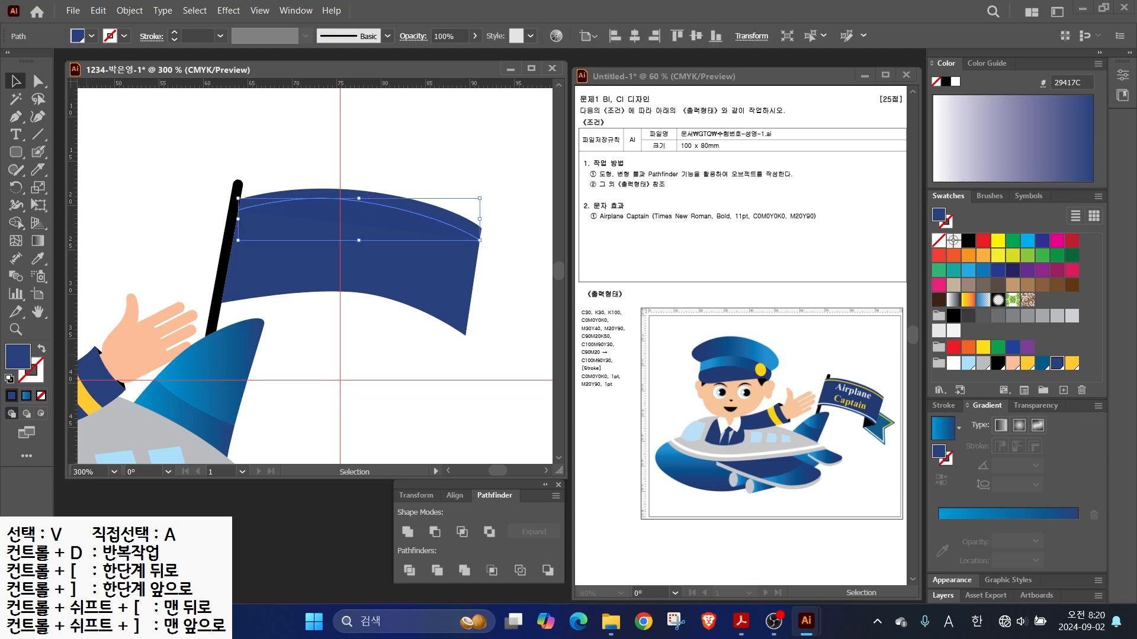
key(shift+x)
click(1071, 363)
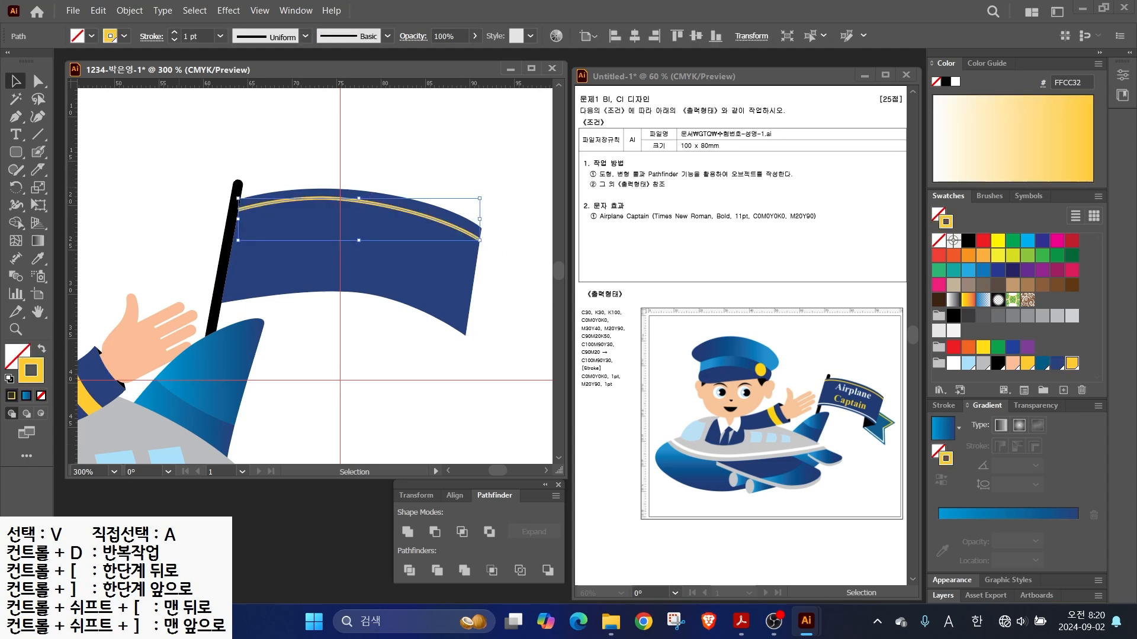
drag(359, 216, 344, 297)
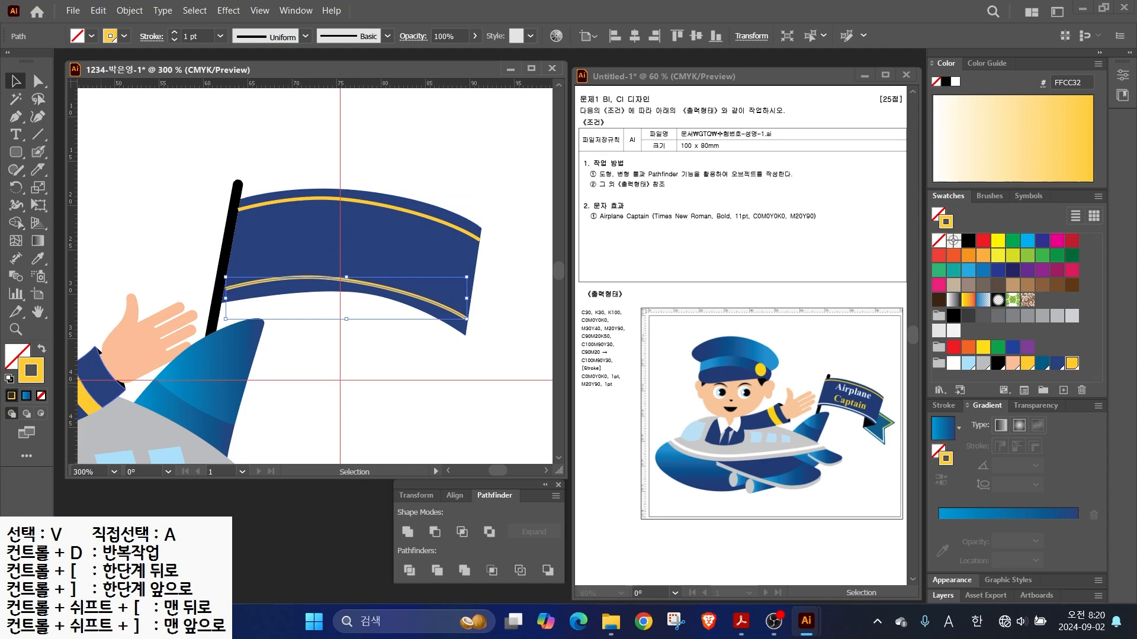
click(953, 363)
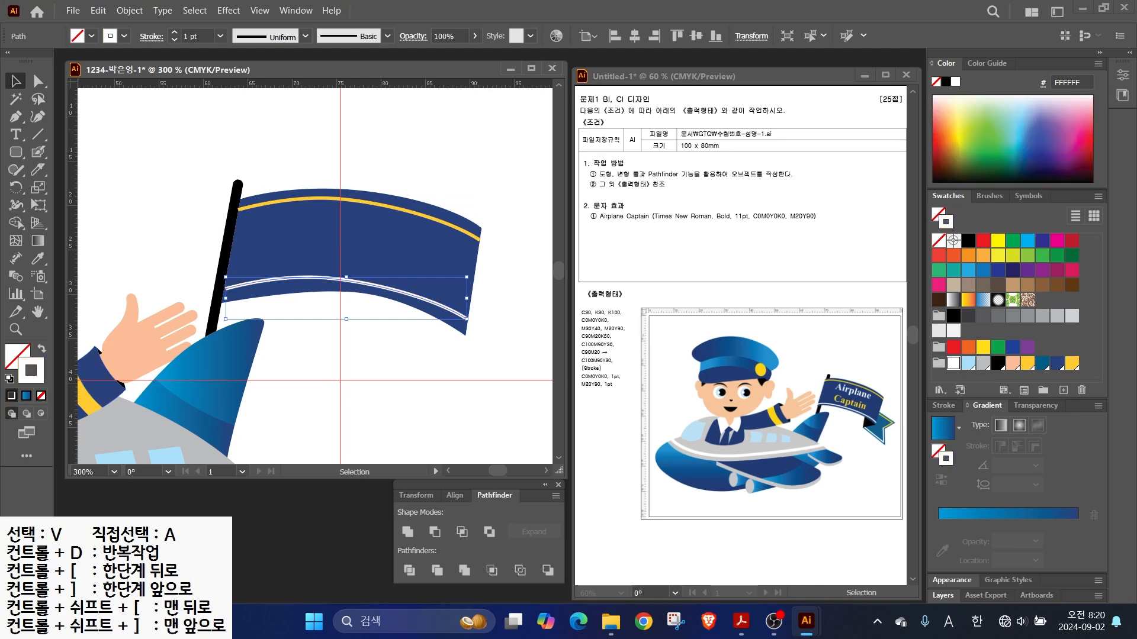
- Send the navy flag to the back, behind both stripes
right_click(401, 246)
mouse_move(445, 532)
click(615, 579)
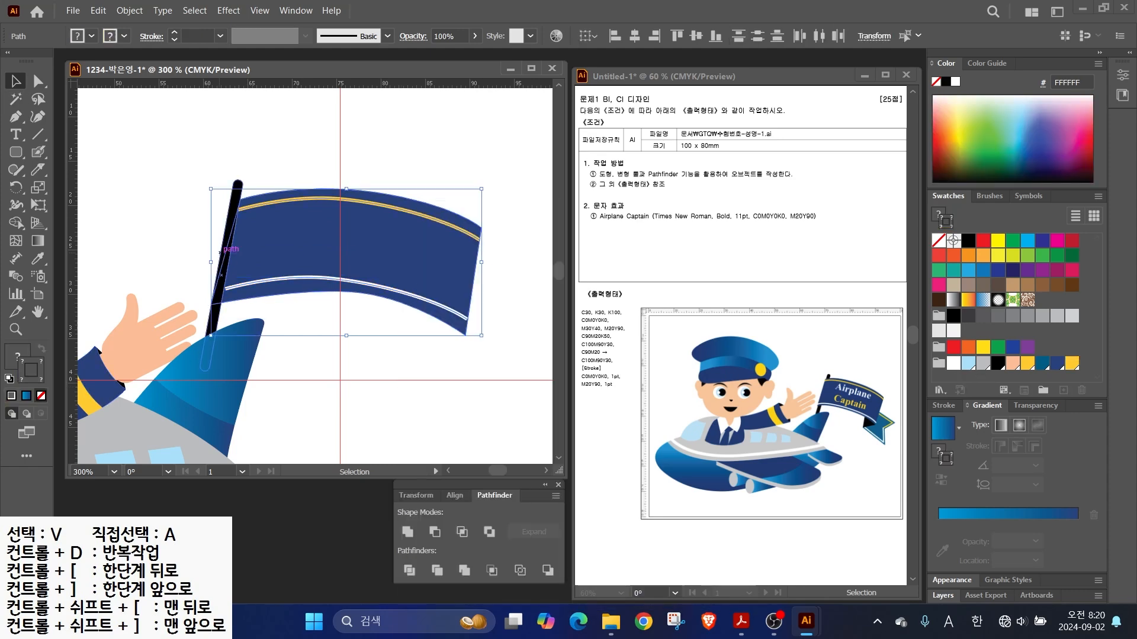
click(385, 365)
- Stretch the white stripe's left end out to the pole
click(320, 278)
drag(225, 298, 223, 298)
click(367, 358)
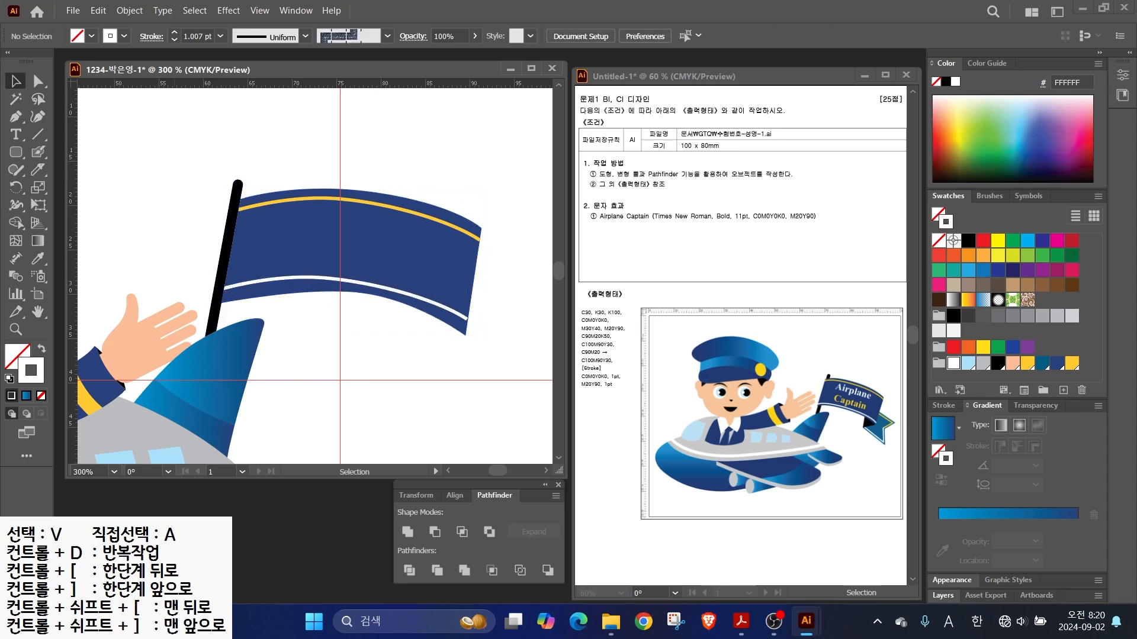
drag(379, 355, 261, 327)
- Pen-draw a notched swallowtail ribbon tail and fill it teal
key(p)
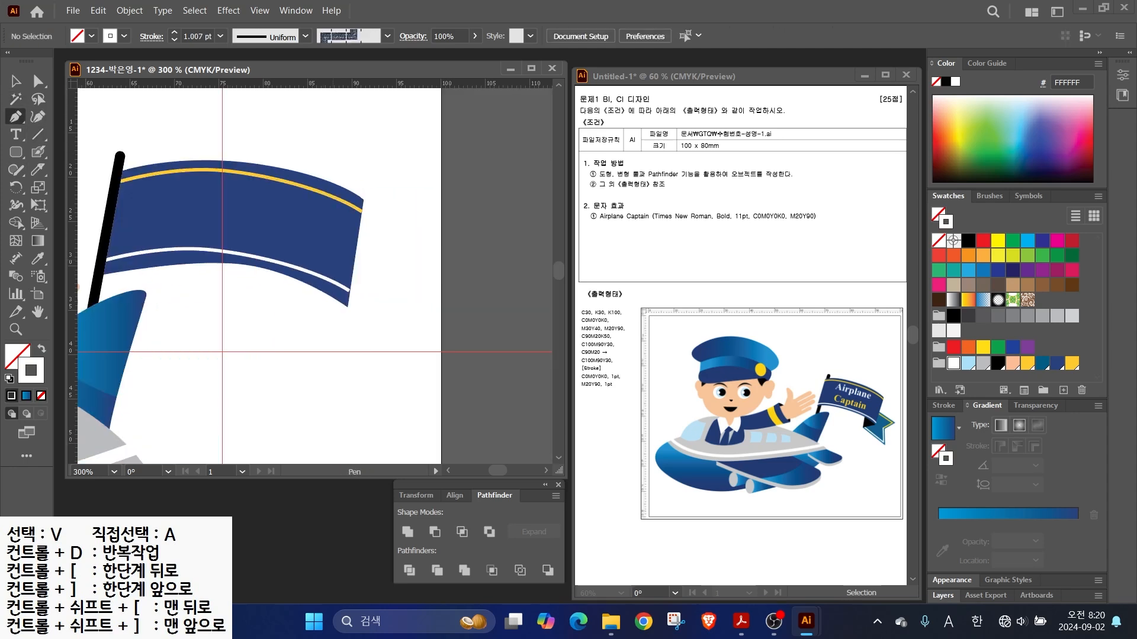
click(342, 248)
click(418, 270)
click(388, 307)
click(398, 358)
click(342, 249)
key(shift+x)
key(x)
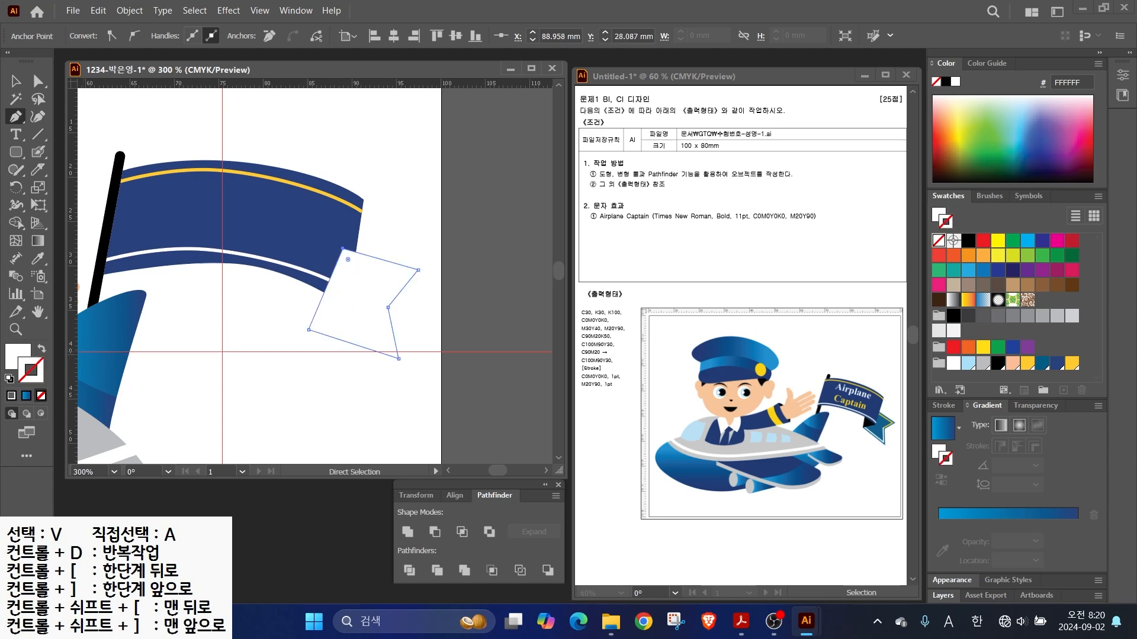
click(1042, 364)
- Create a -1 mm offset path inset inside the teal tail
key(ctrl)
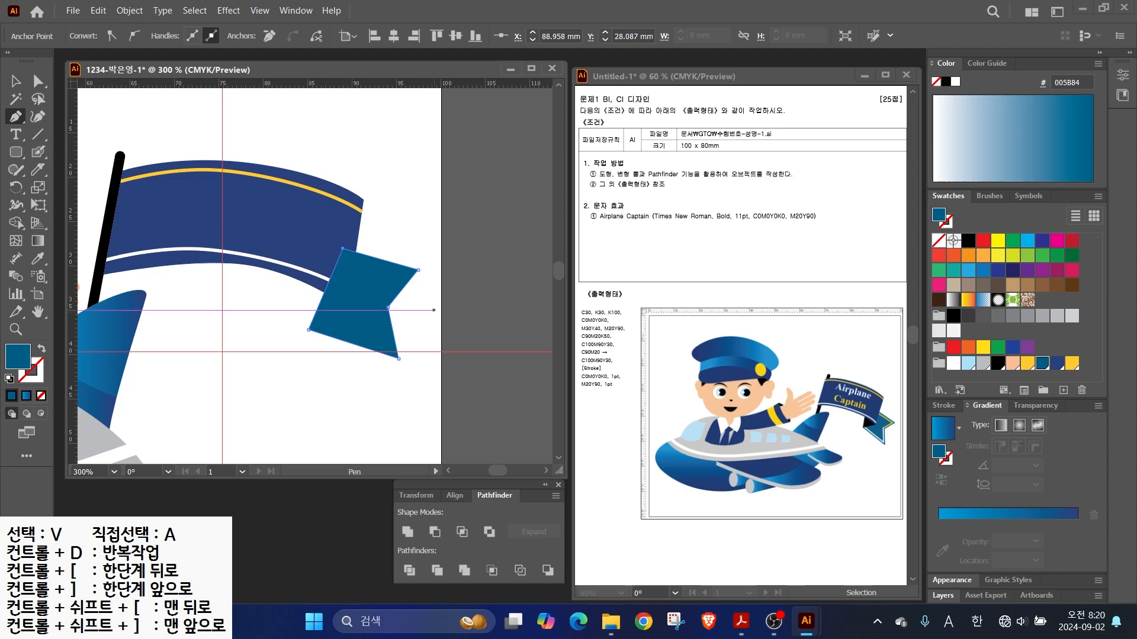
click(130, 10)
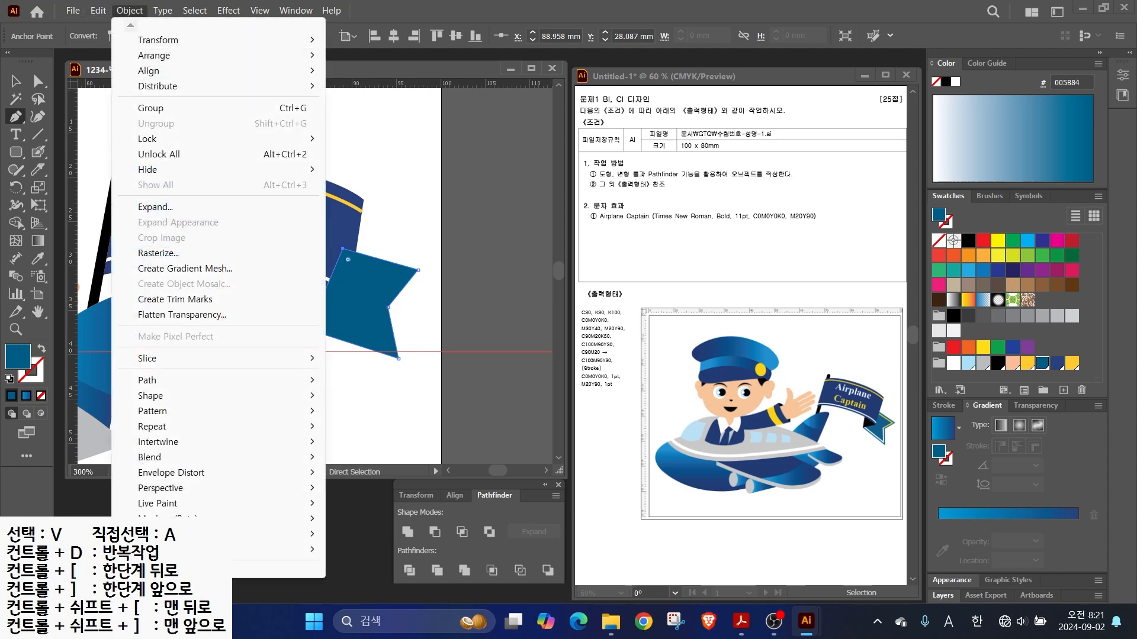
mouse_move(178, 380)
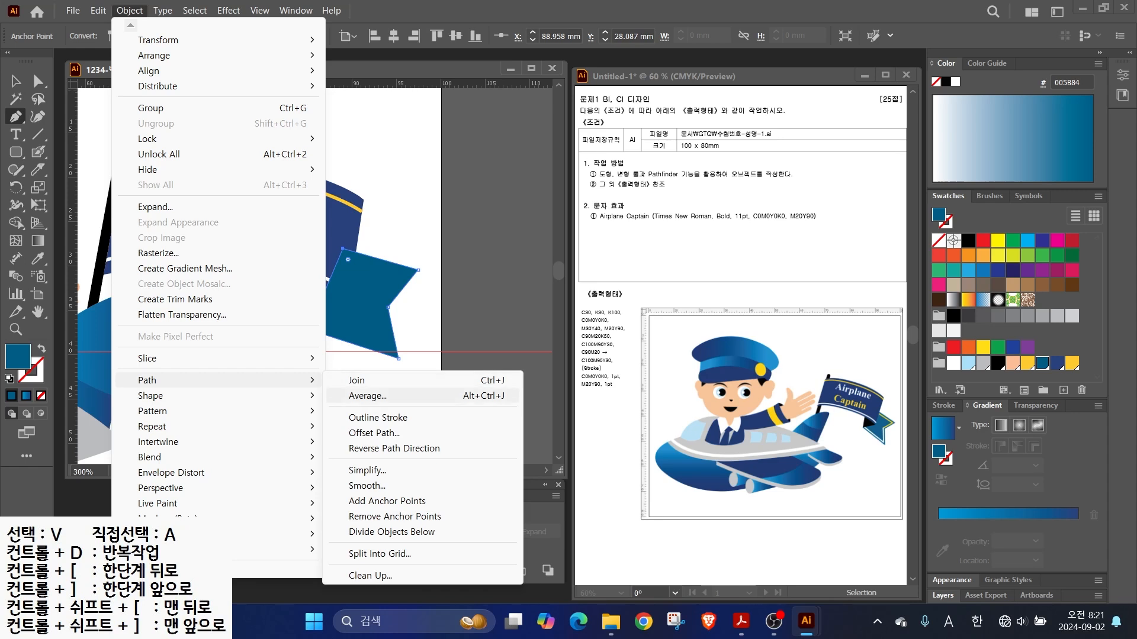
click(373, 433)
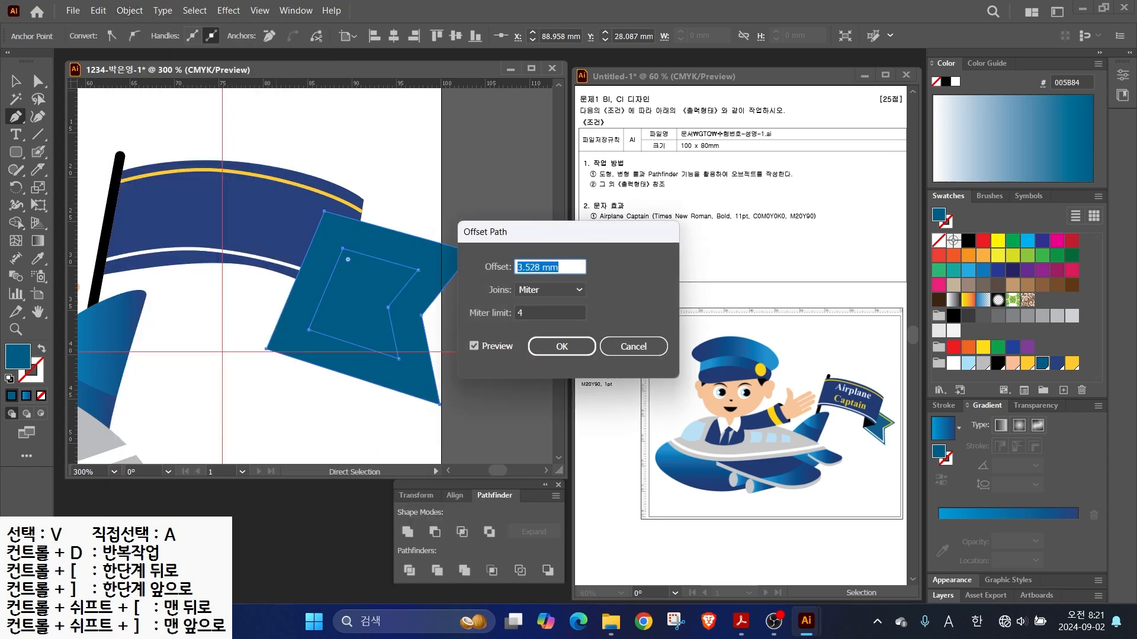
key(Tab)
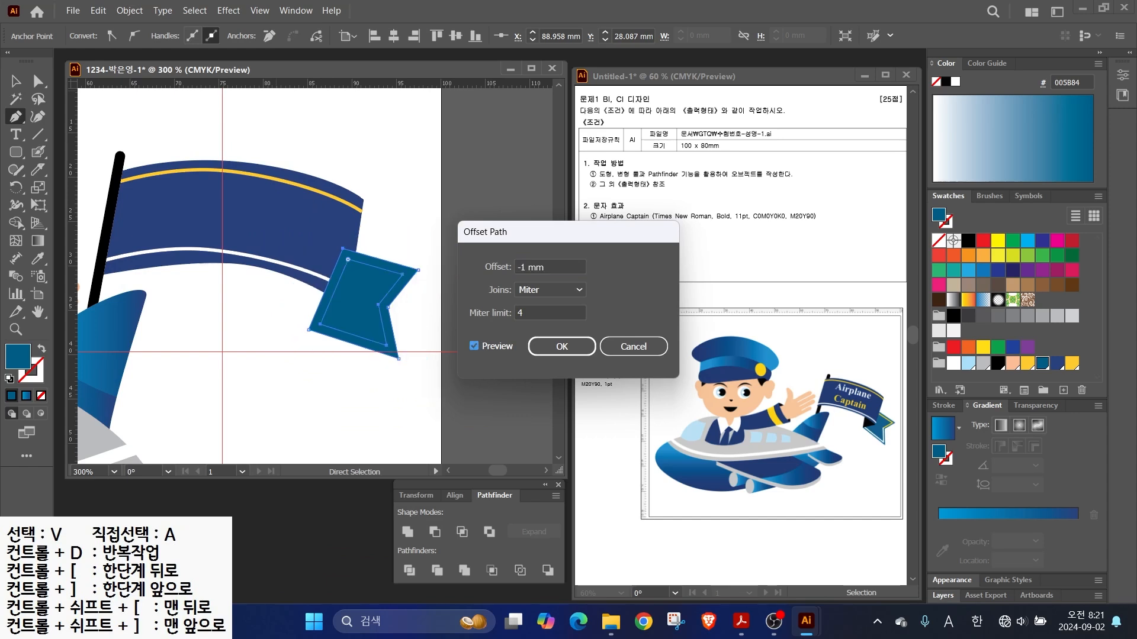
key(Return)
- Make the inset outline a yellow stroke and delete its left segment
key(a)
key(shift+x)
key(x)
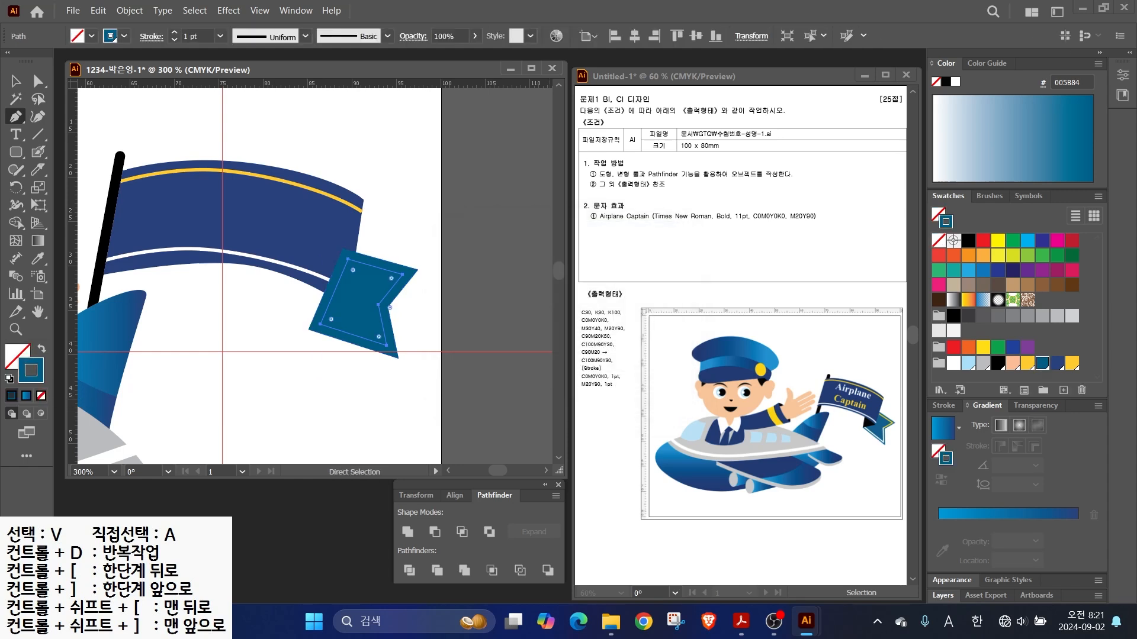
click(1072, 363)
key(a)
click(331, 298)
key(Delete)
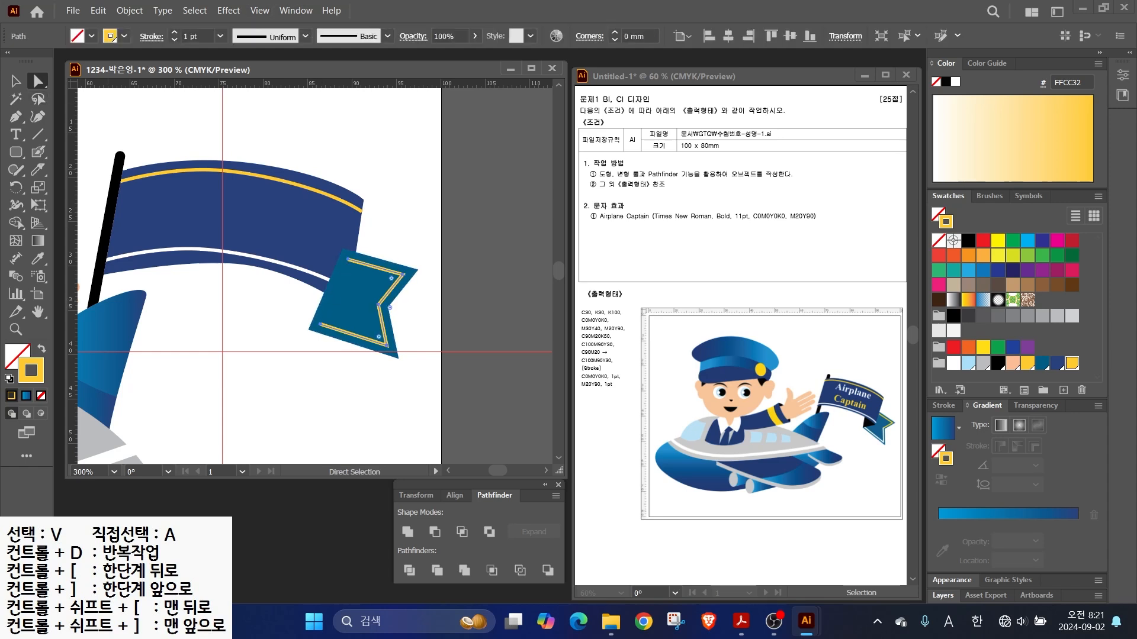
key(ctrl+shift+a)
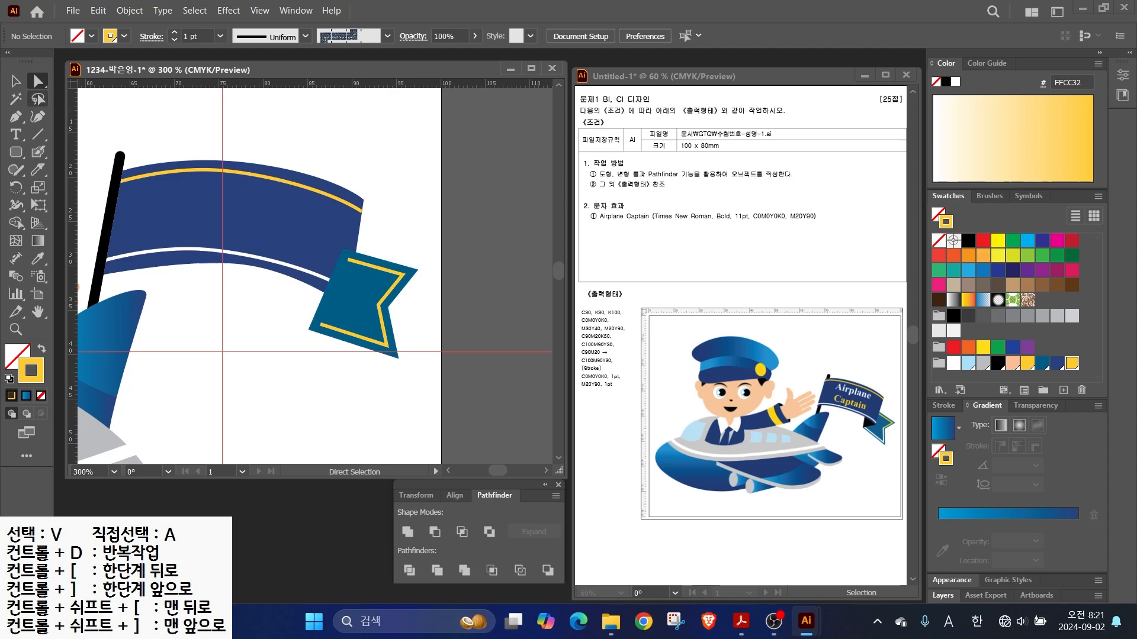
- Send the teal tail and its yellow outline behind the flag
key(v)
drag(275, 319, 371, 334)
right_click(372, 307)
mouse_move(428, 534)
click(583, 579)
click(307, 302)
scroll(307, 302, up, 1)
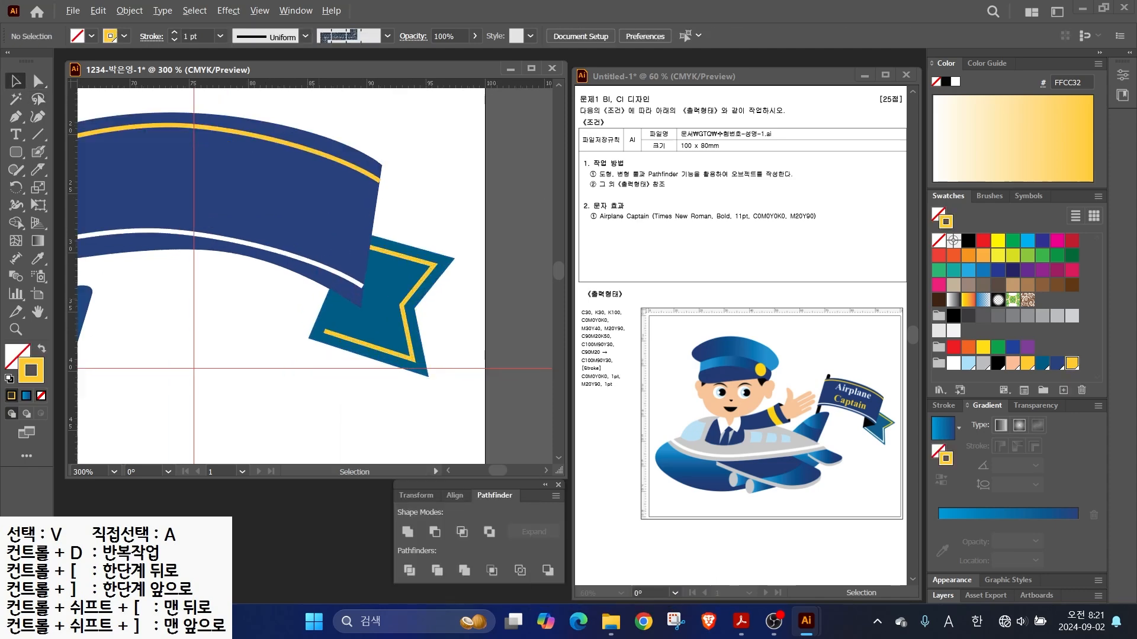
scroll(258, 334, up, 2)
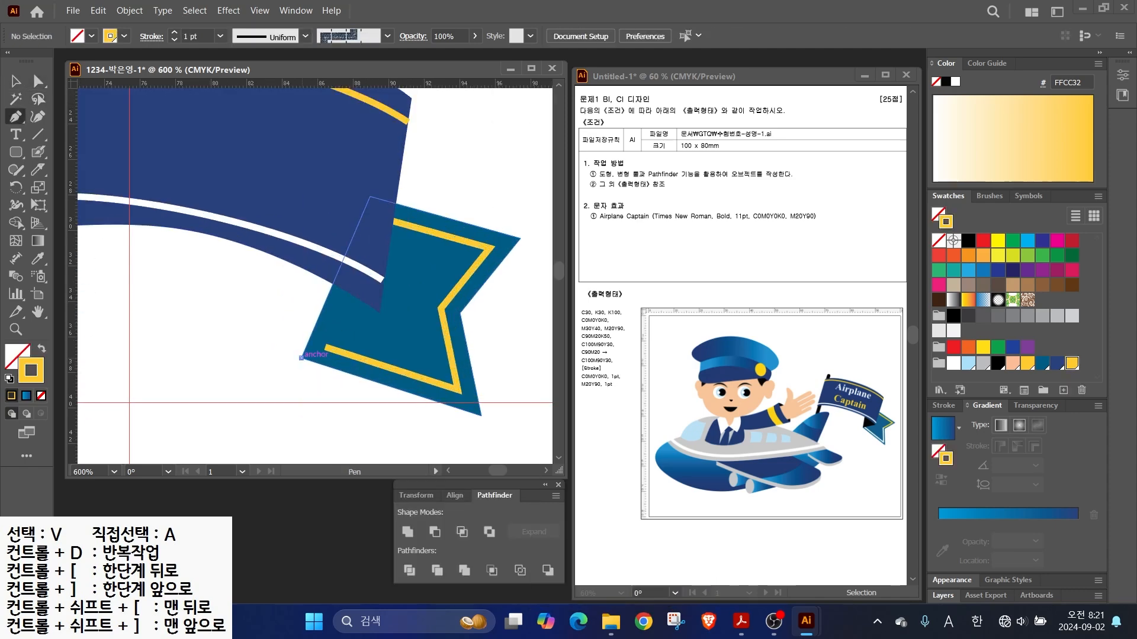
- Draw a black fold triangle under the flag and send it behind the navy flag
click(302, 357)
click(280, 235)
click(369, 280)
click(302, 357)
key(shift+x)
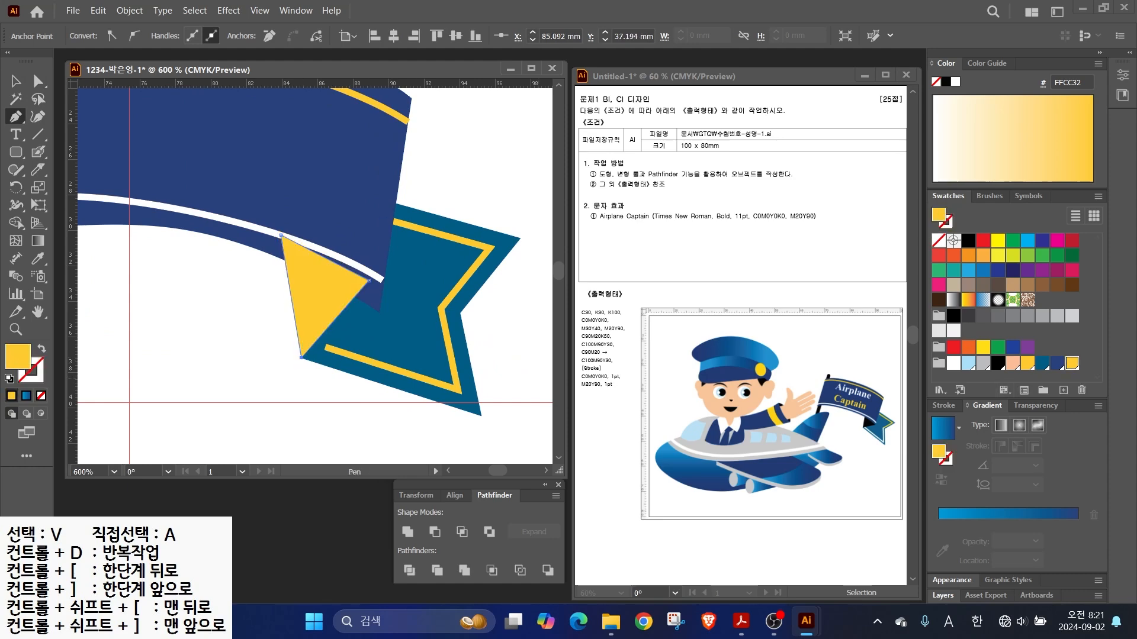
click(968, 239)
right_click(330, 278)
click(521, 577)
- Move the yellow outline's lower end onto the teal tail's edge
key(a)
click(503, 350)
drag(325, 348, 306, 342)
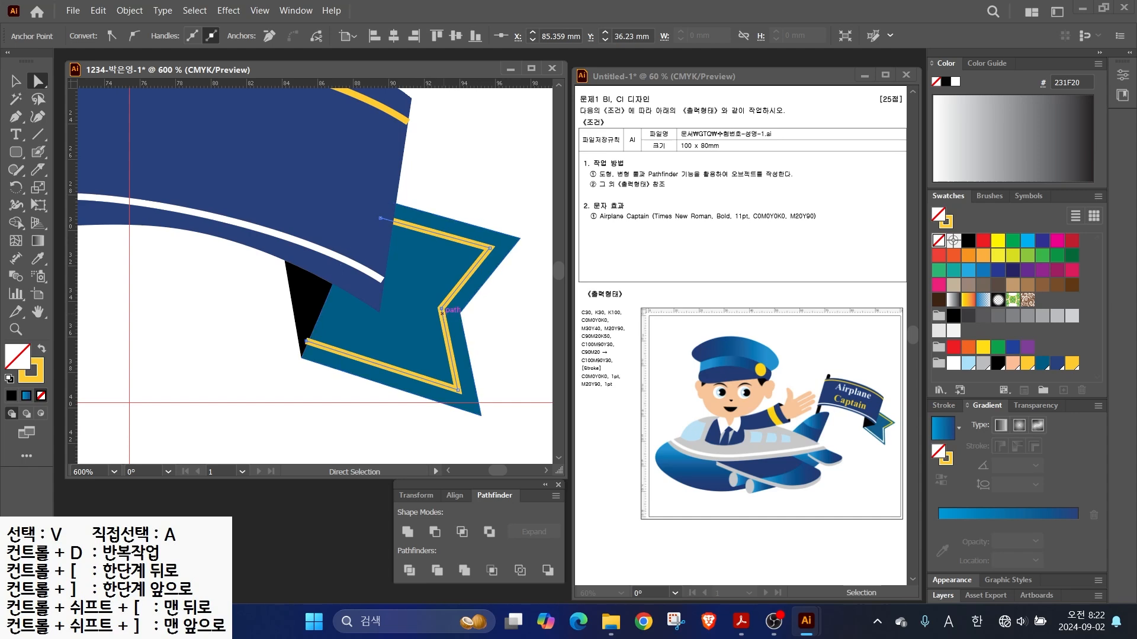
click(441, 309)
key(v)
click(465, 166)
click(484, 254)
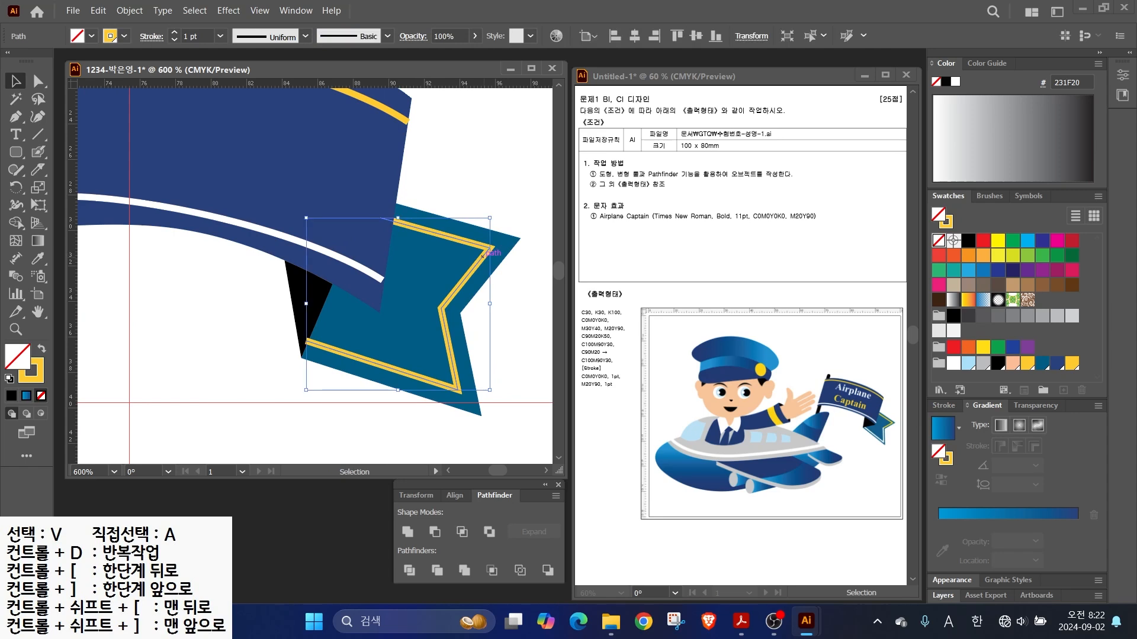
- Cut the yellow outline at its right corner and turn the lower section white
click(37, 169)
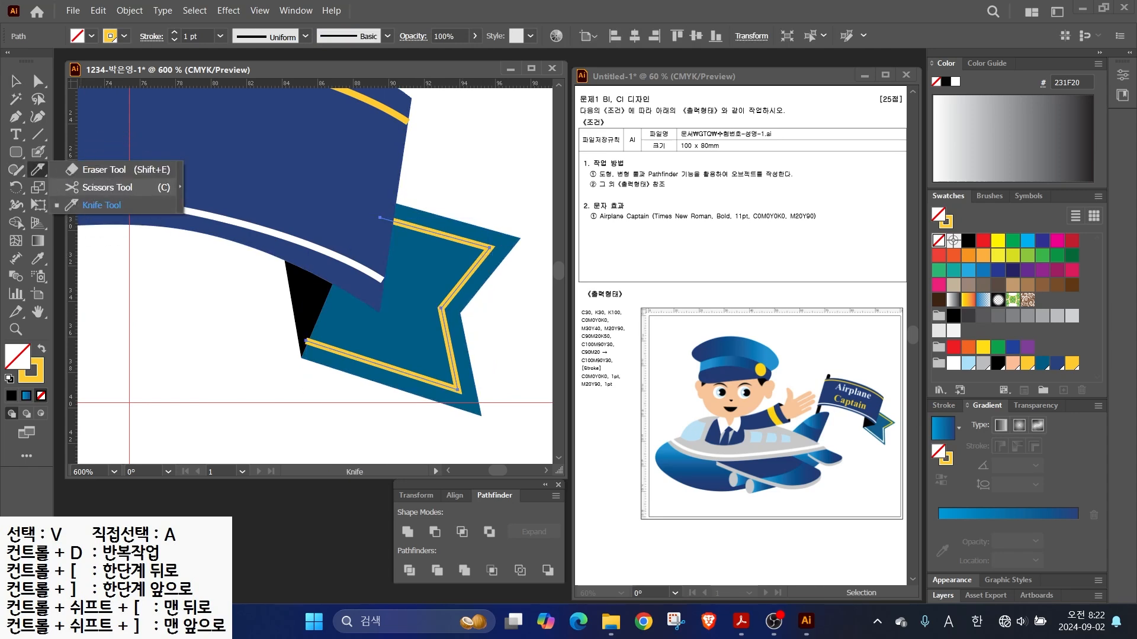
click(100, 187)
click(441, 308)
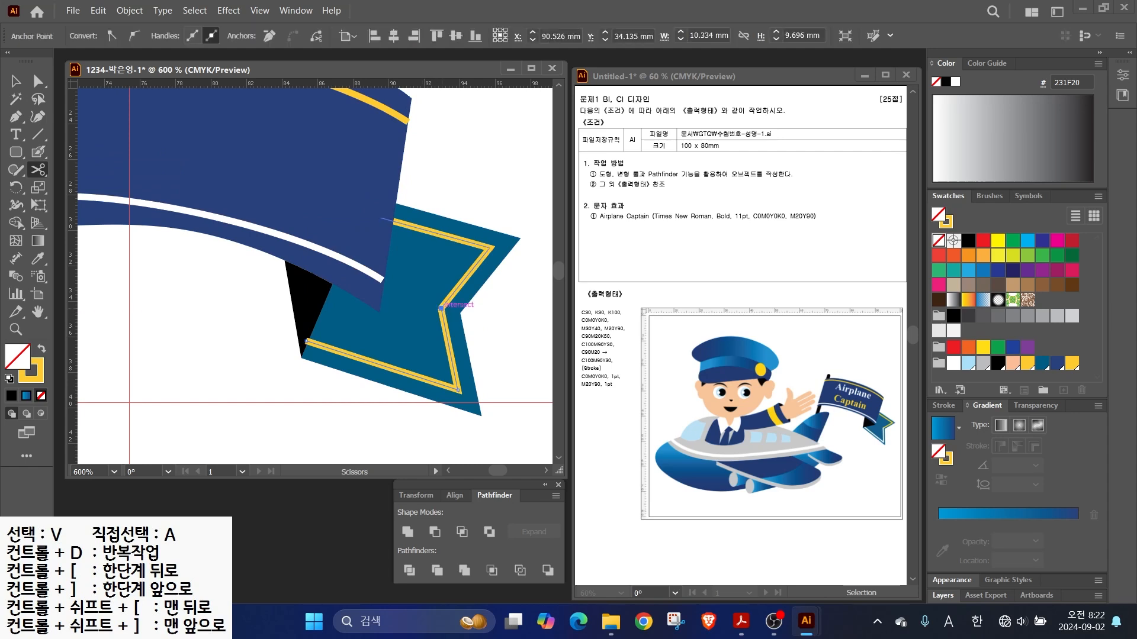
key(v)
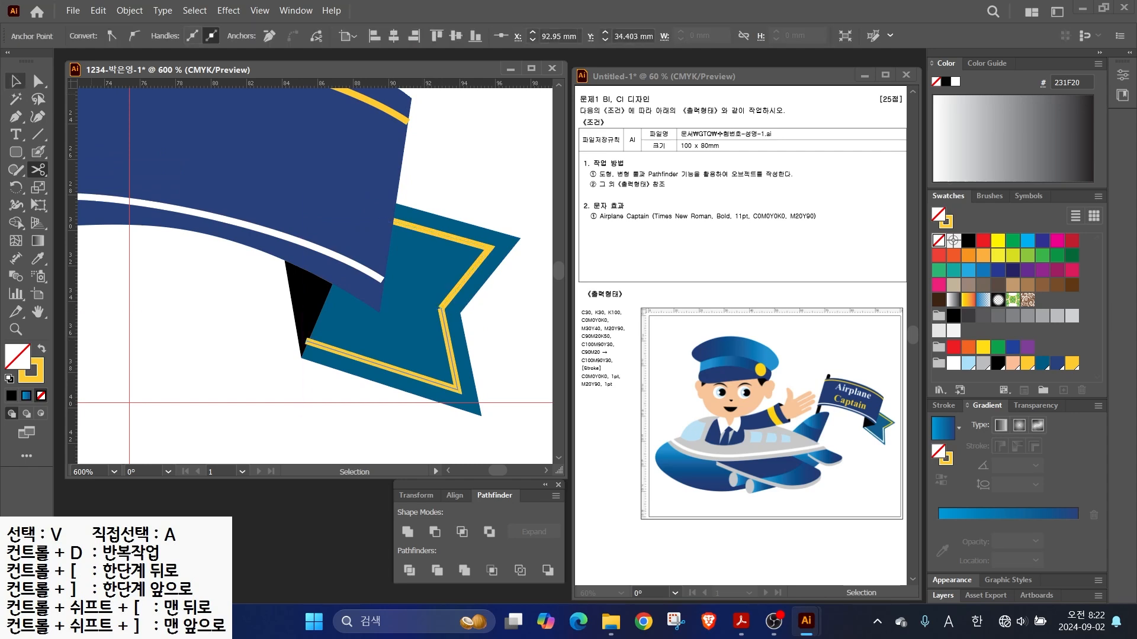
key(a)
click(382, 365)
ctrl+click(367, 361)
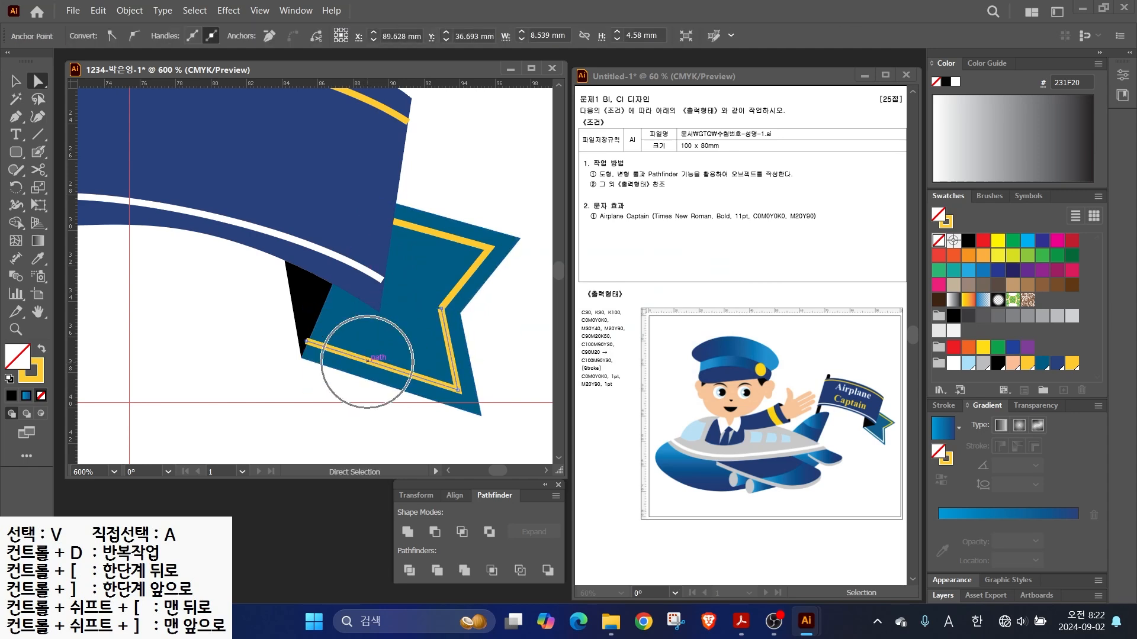
key(x)
click(955, 81)
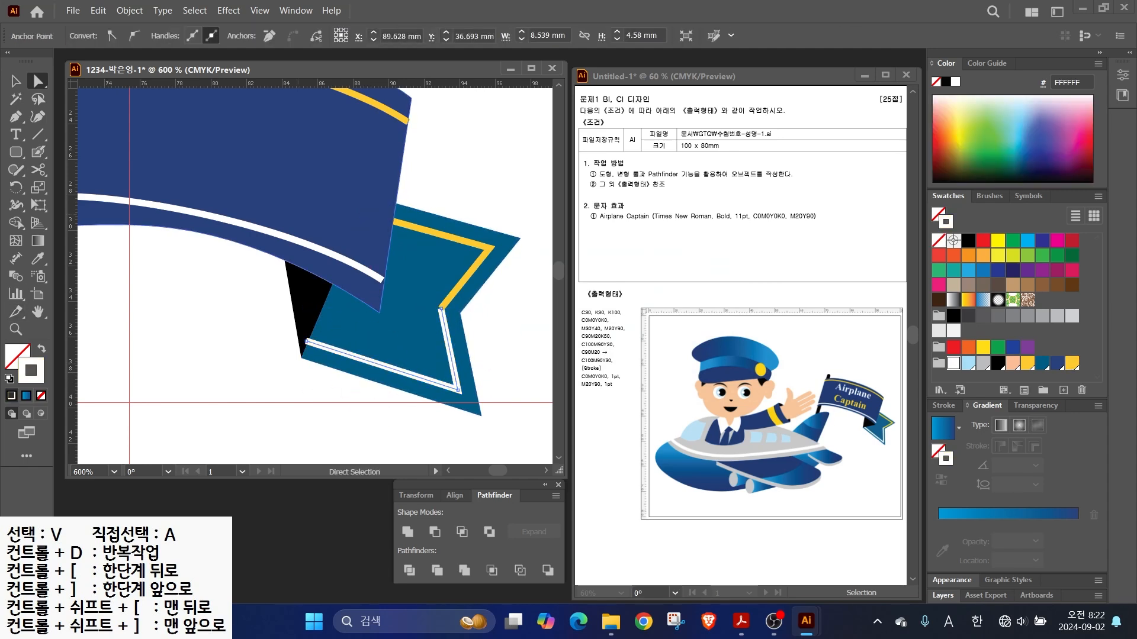
key(v)
- Inspect the banner and ribbon paths, then bring the whole flag into view
click(156, 225)
key(a)
click(381, 349)
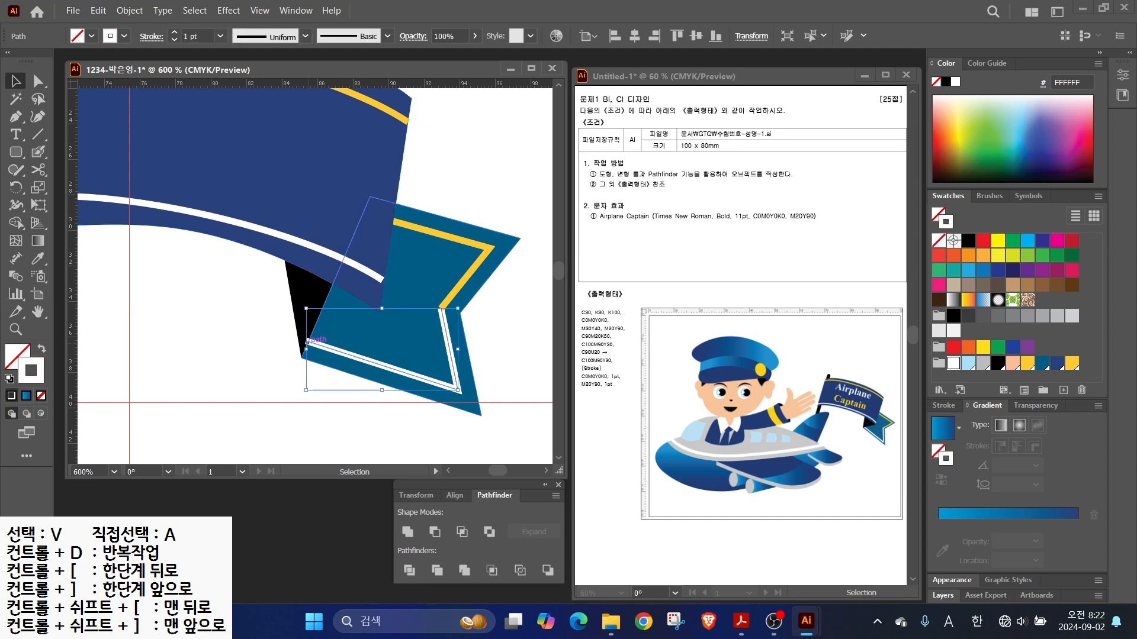
click(214, 332)
scroll(213, 332, down, 1)
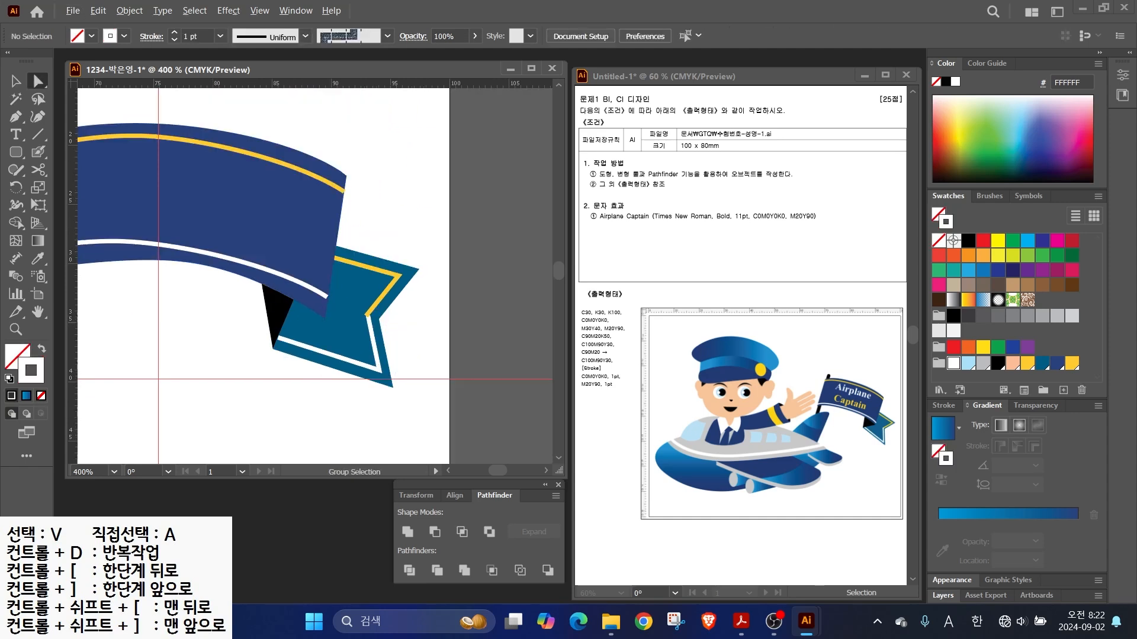
drag(214, 332, 395, 393)
- Type 'Airplane' and 'Captain' on two centre-aligned lines on the flag
click(16, 133)
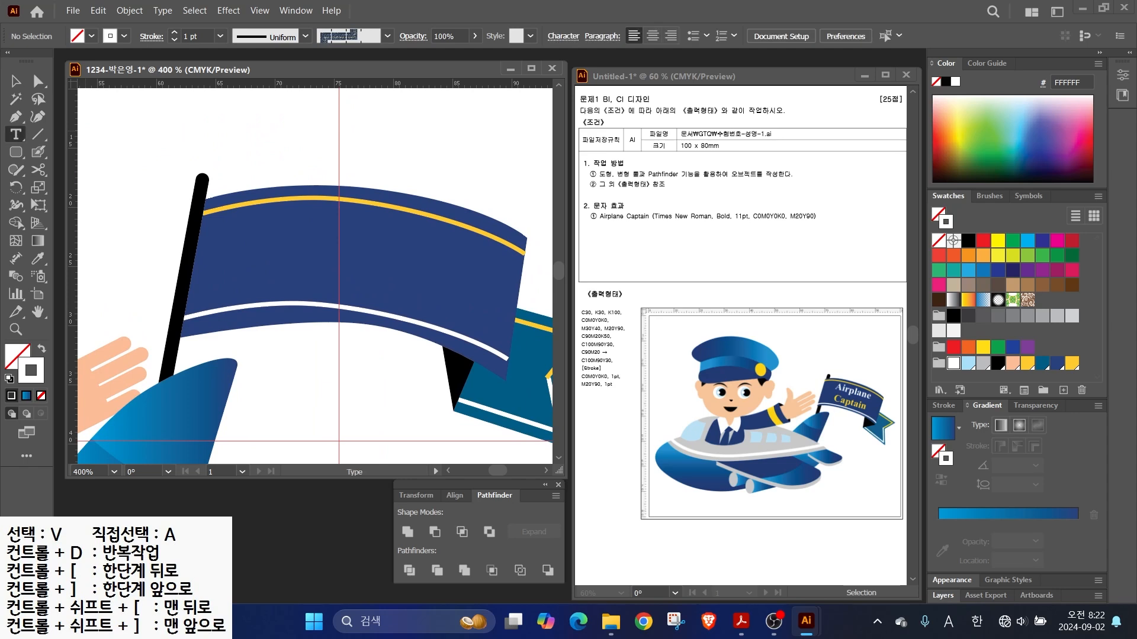
click(225, 264)
text(Airplane)
key(Return)
text(Captain)
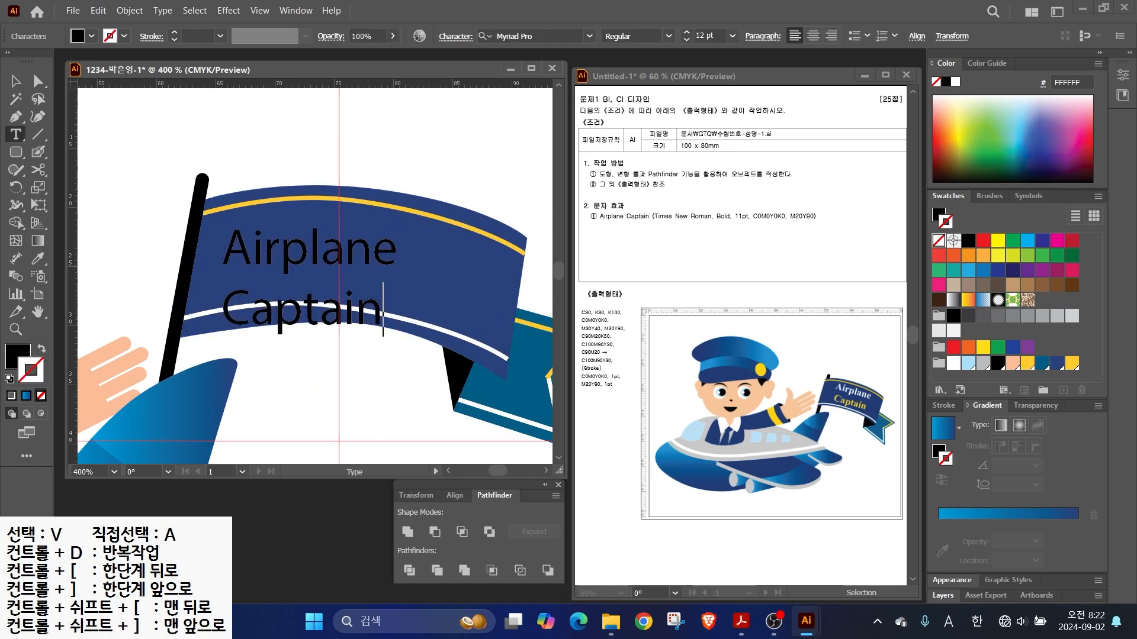
key(ctrl+a)
key(ctrl+shift+c)
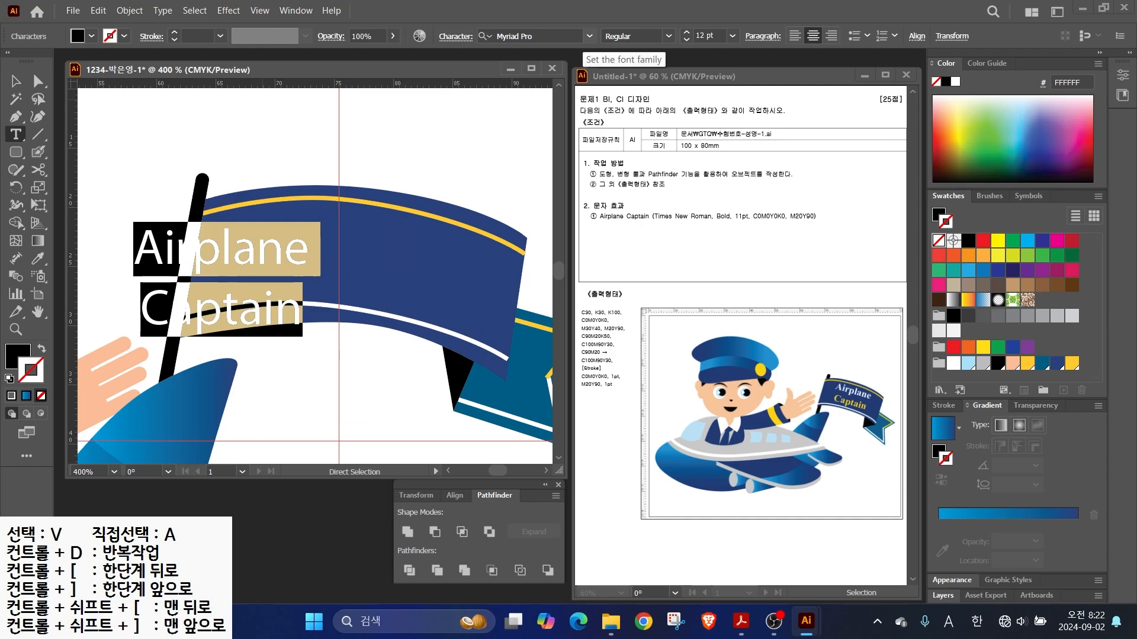
- Set the text to Times New Roman Bold, 11 pt
click(589, 36)
drag(839, 125, 838, 366)
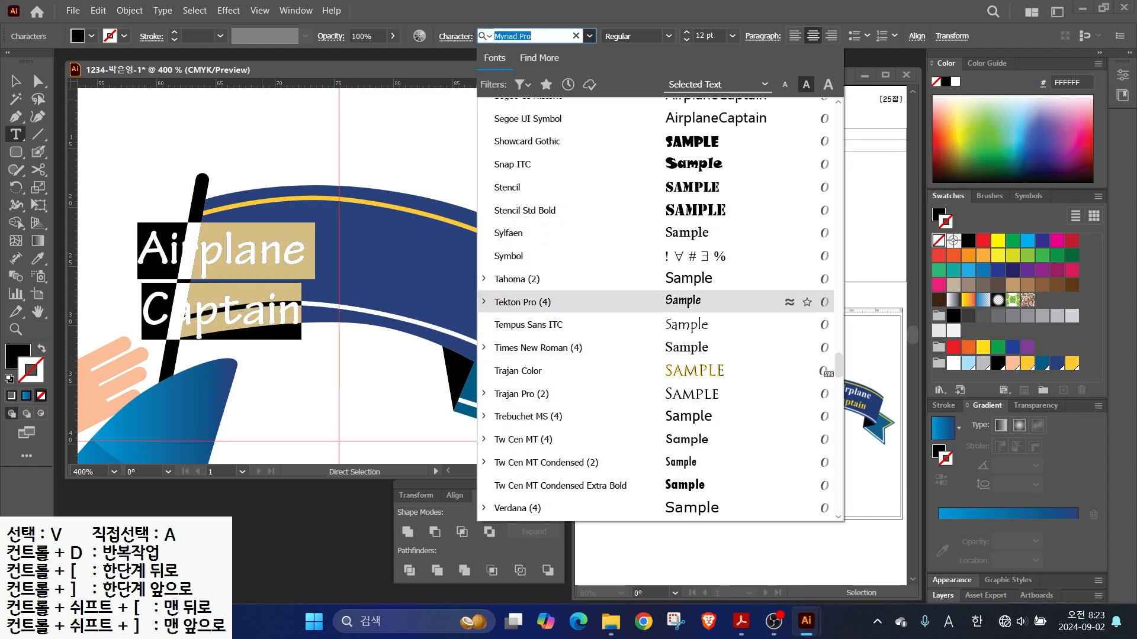
scroll(536, 284, down, 2)
click(536, 271)
click(668, 36)
click(624, 84)
click(732, 36)
click(708, 133)
click(15, 81)
- Move and tilt the text onto the flag, colour it white with 'Captain' yellow
drag(204, 256, 329, 235)
drag(439, 200, 445, 209)
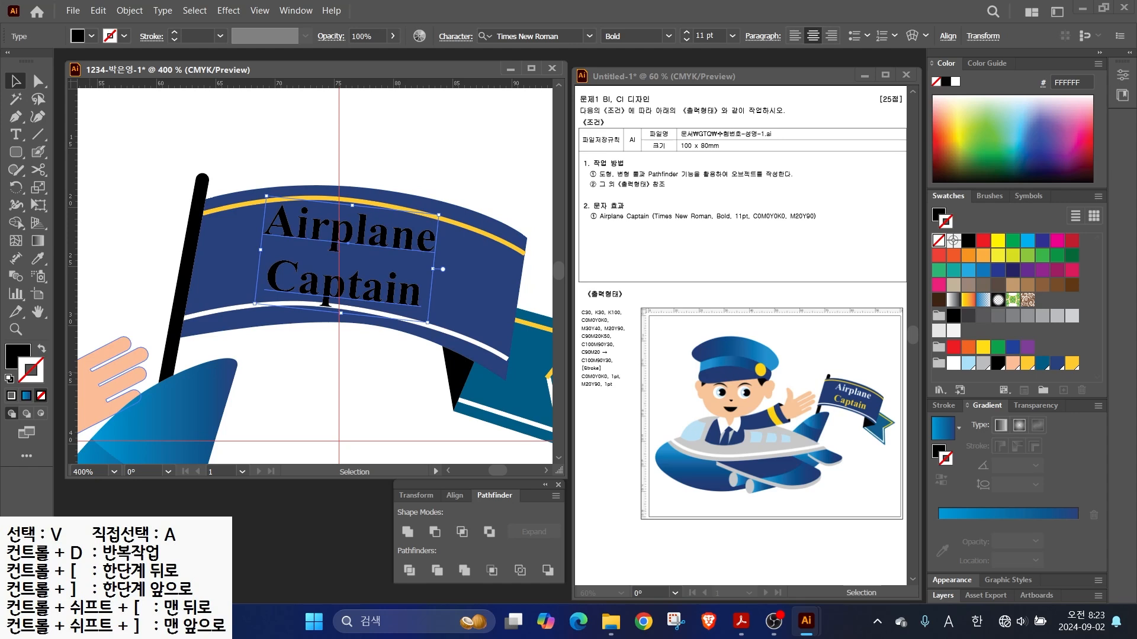
click(953, 363)
double_click(343, 287)
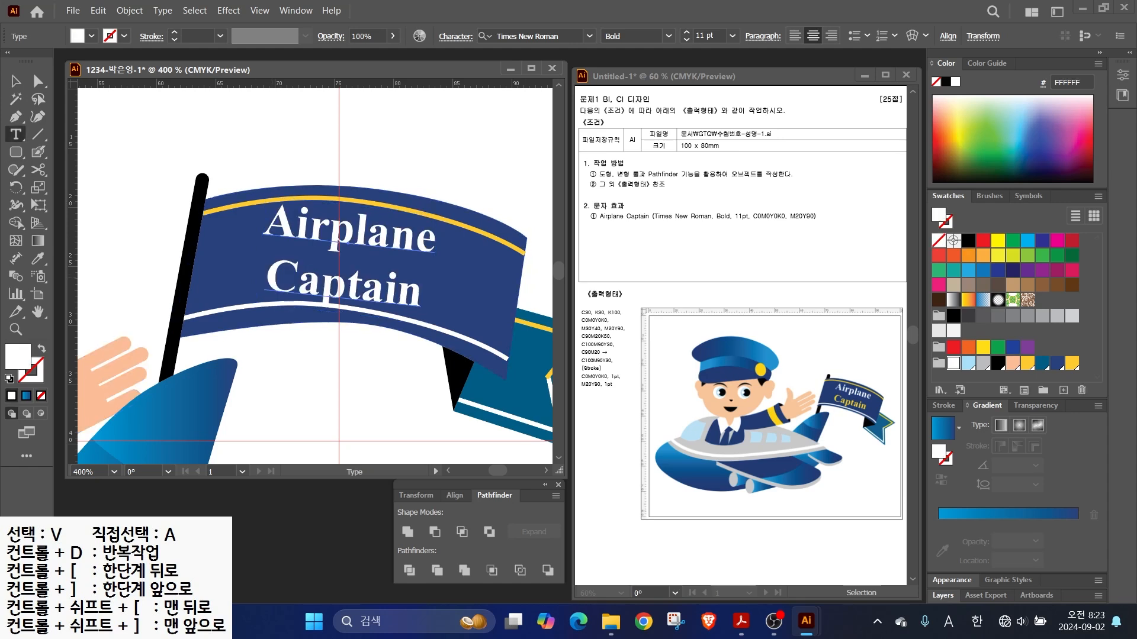
double_click(343, 287)
click(1072, 363)
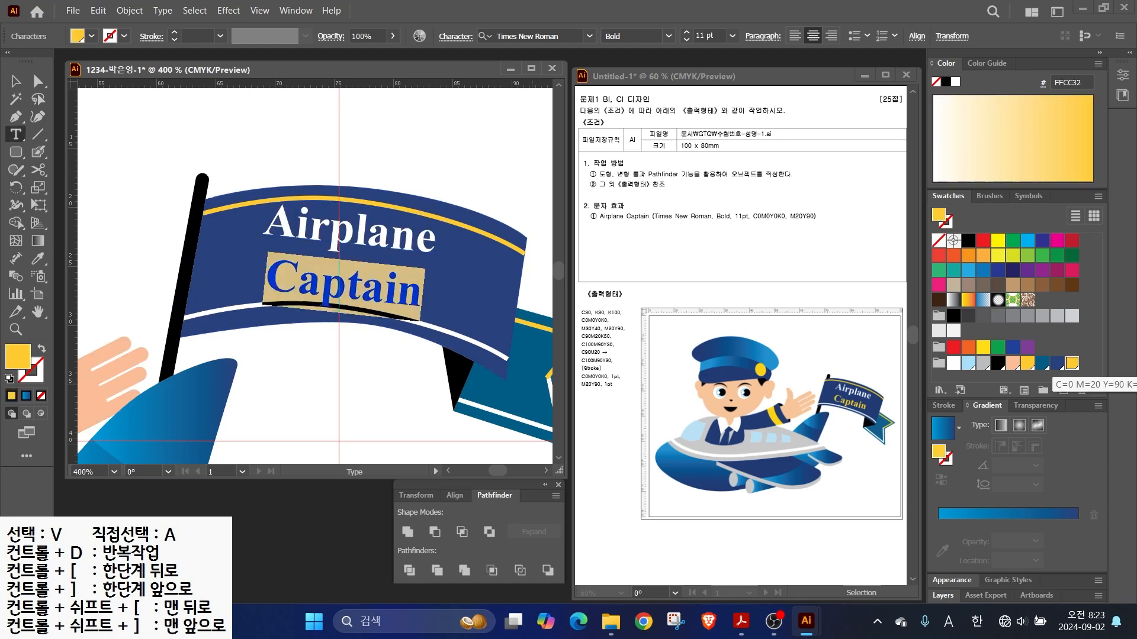
click(15, 81)
click(359, 349)
scroll(358, 349, down, 3)
drag(358, 349, 425, 302)
drag(267, 238, 274, 240)
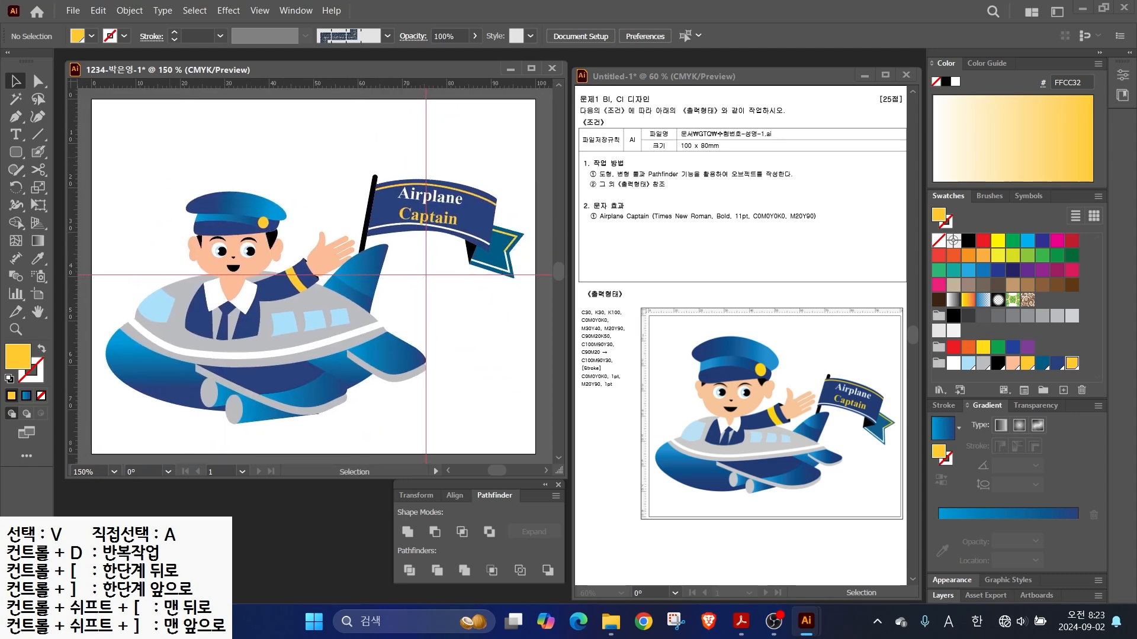
- Group the pilot, move it up and shrink it slightly, then ungroup it
drag(158, 148, 355, 290)
right_click(215, 219)
click(255, 411)
drag(278, 266, 277, 249)
drag(377, 160, 357, 177)
right_click(196, 200)
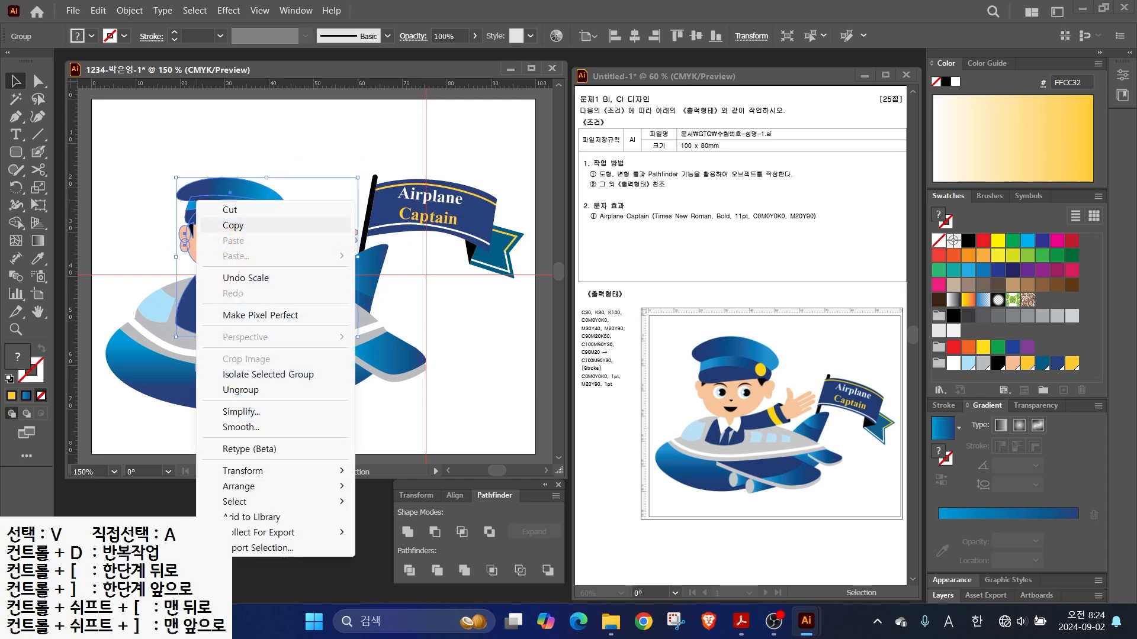
click(235, 389)
- Group the pilot's head and hat, enlarge them and nudge them slightly left
drag(152, 141, 273, 258)
right_click(248, 220)
click(284, 417)
drag(285, 177, 304, 161)
drag(240, 216, 231, 216)
click(321, 142)
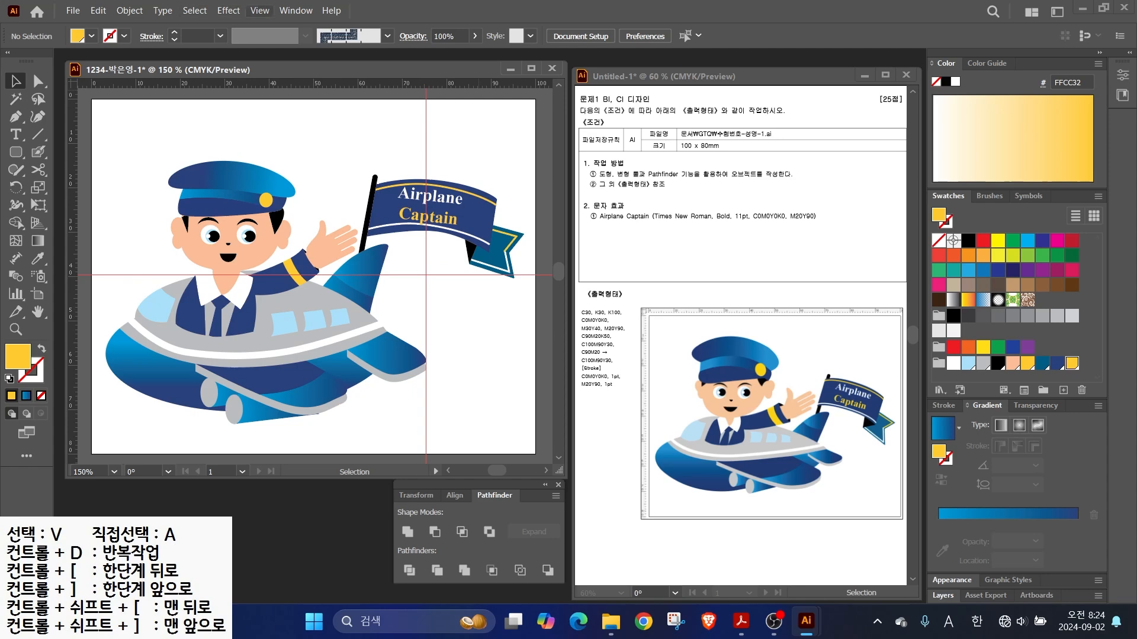
click(259, 11)
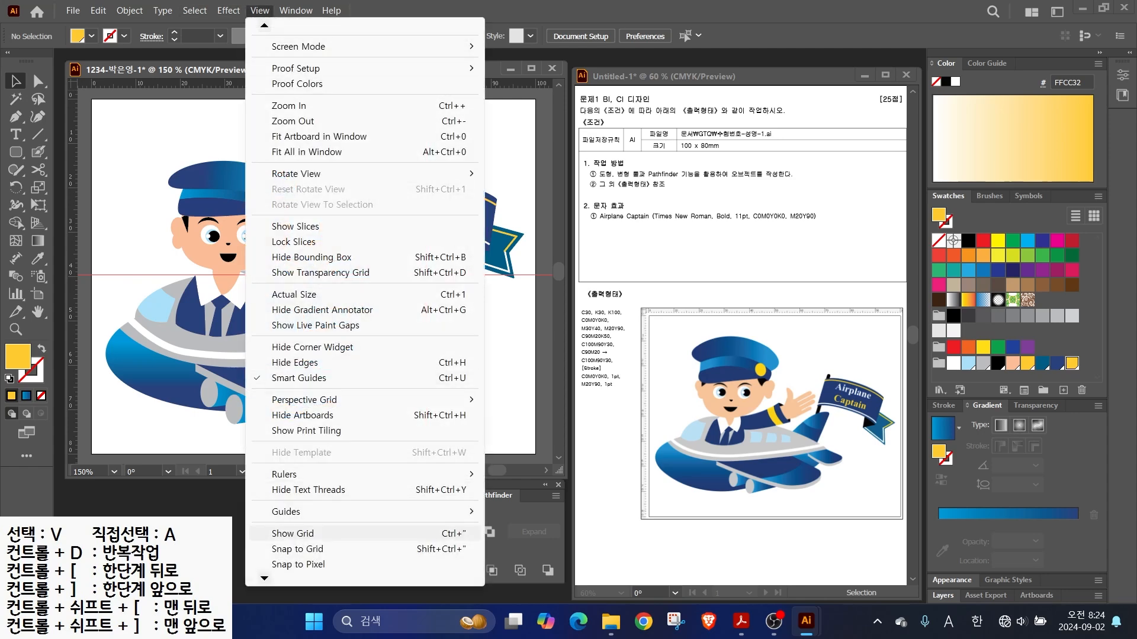
- Clear the guides and save the artwork to Documents > GTQ as an Illustrator 2020 file
mouse_move(355, 511)
click(534, 573)
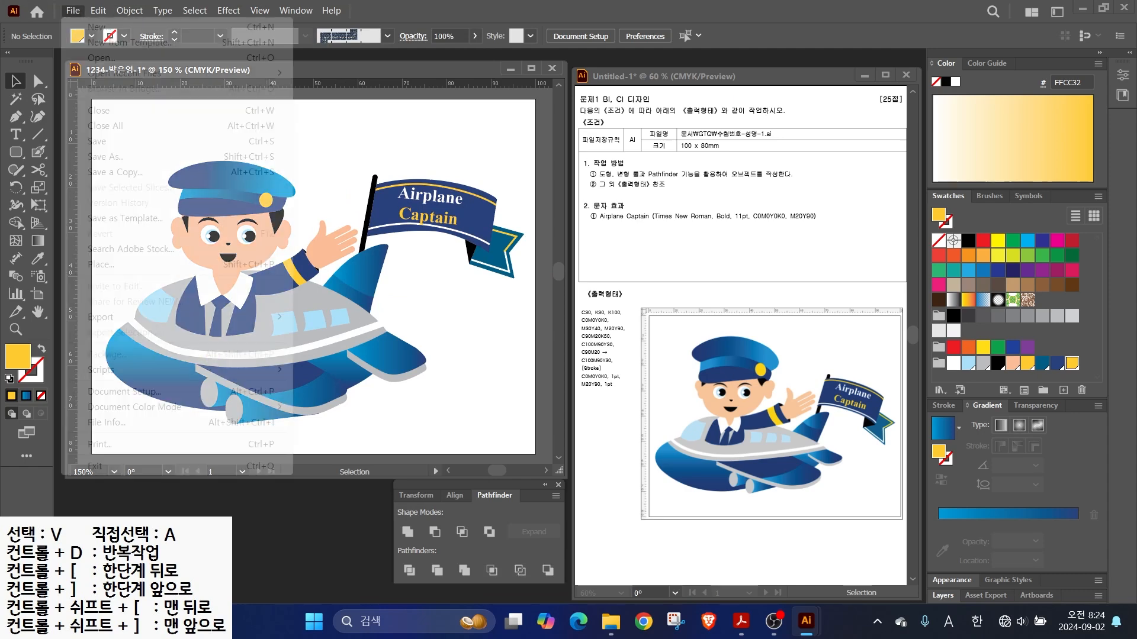
click(73, 10)
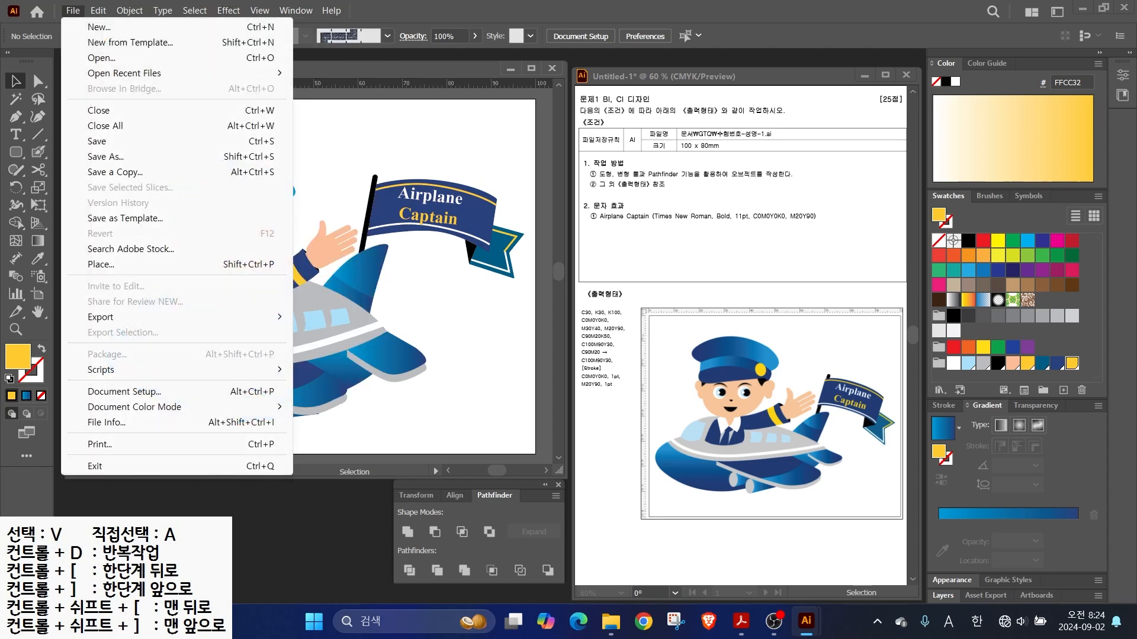
click(98, 141)
scroll(59, 215, down, 1)
click(54, 190)
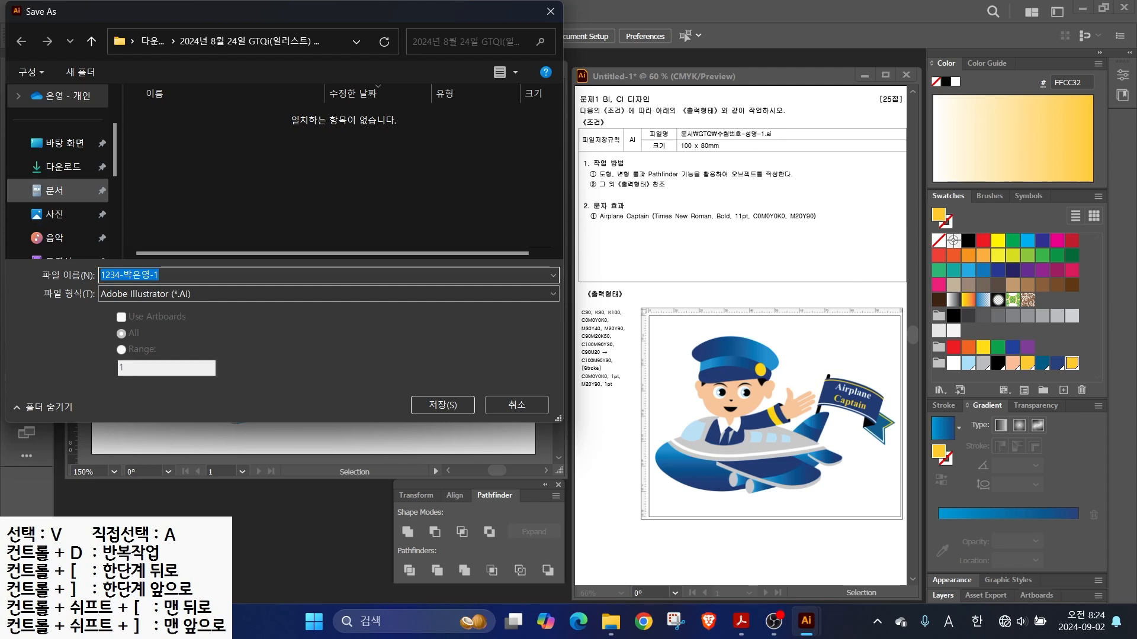
double_click(166, 139)
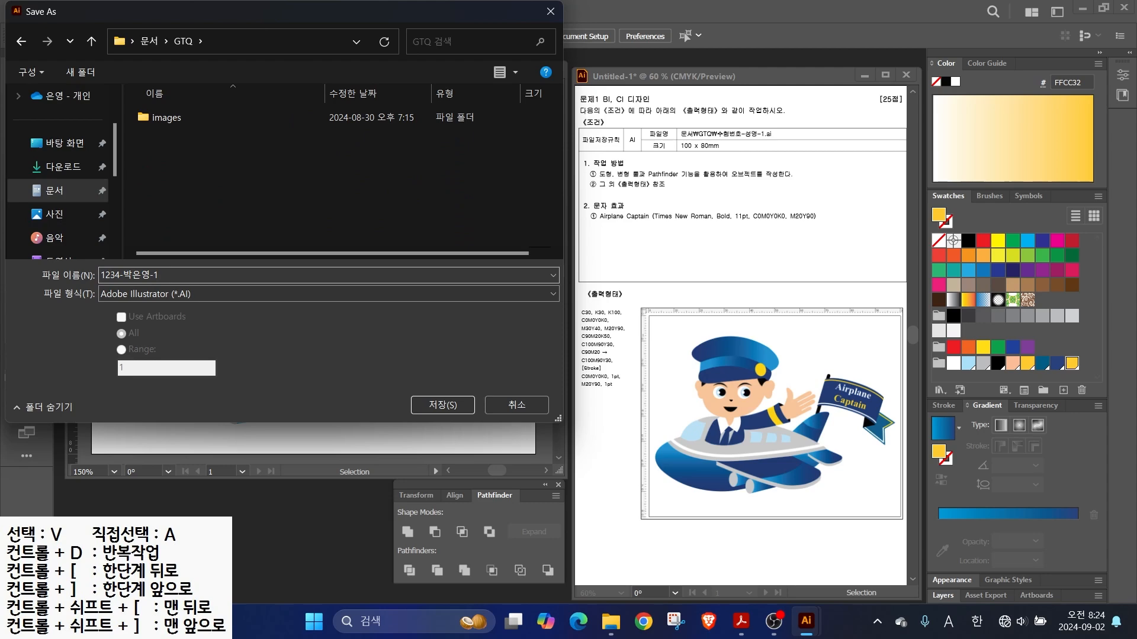
key(Return)
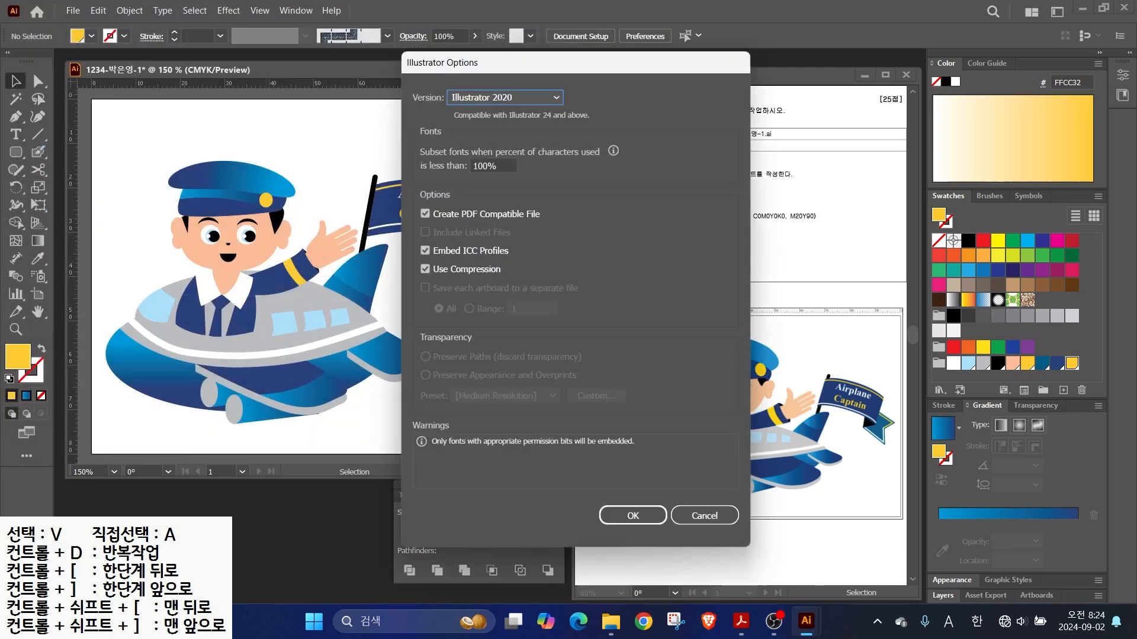
key(Return)
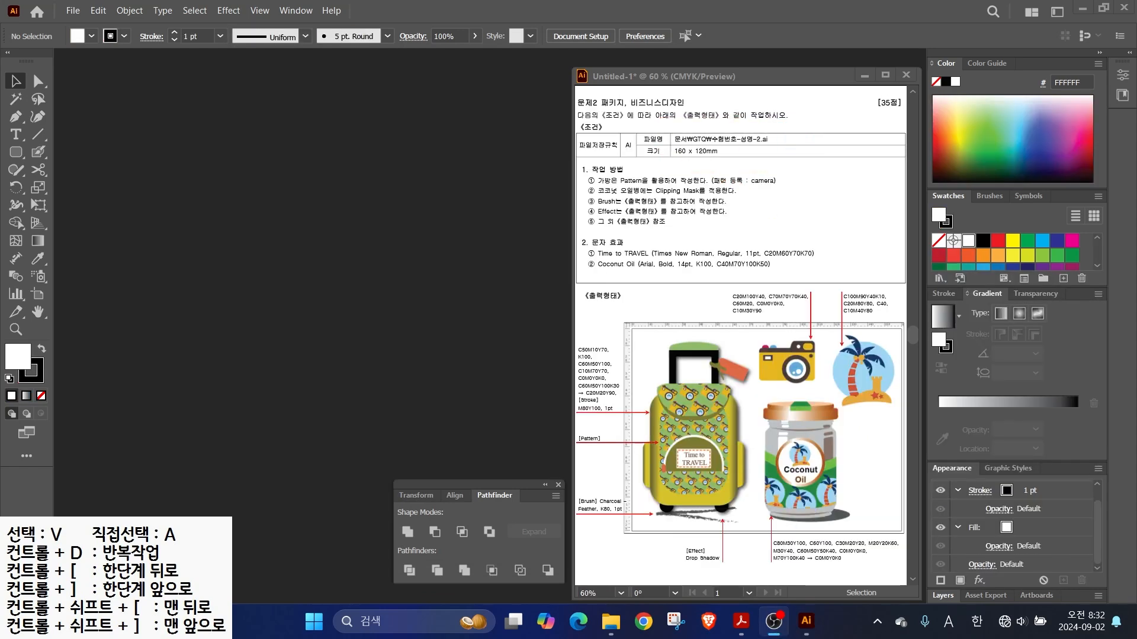
- Create a 160 × 120 mm CMYK document named with the student ID and name, and show rulers
click(73, 11)
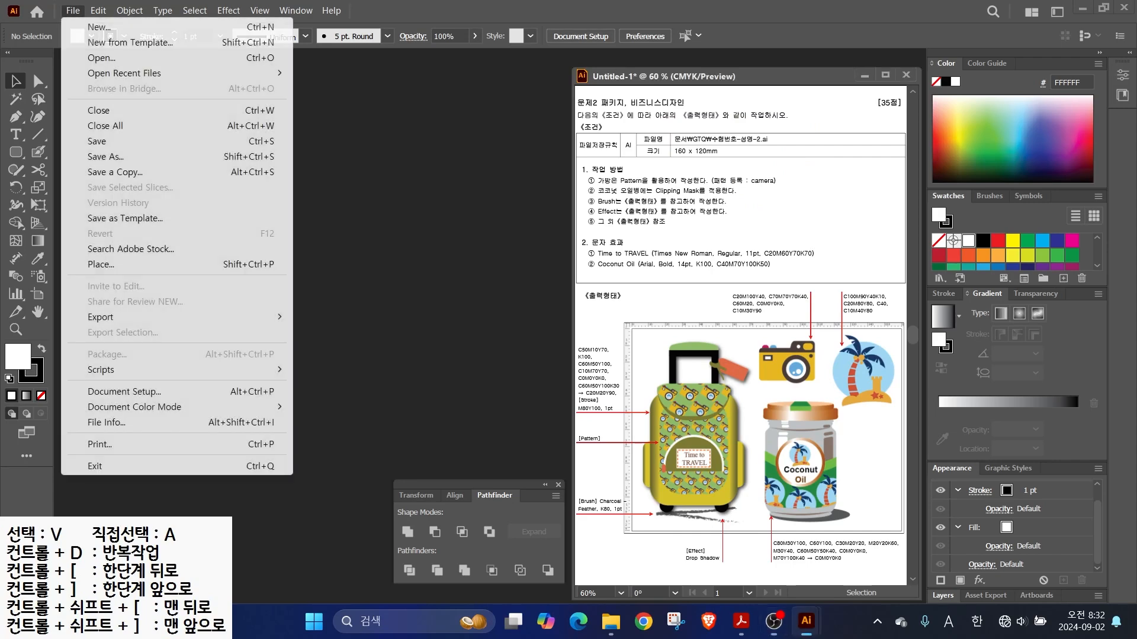
click(80, 26)
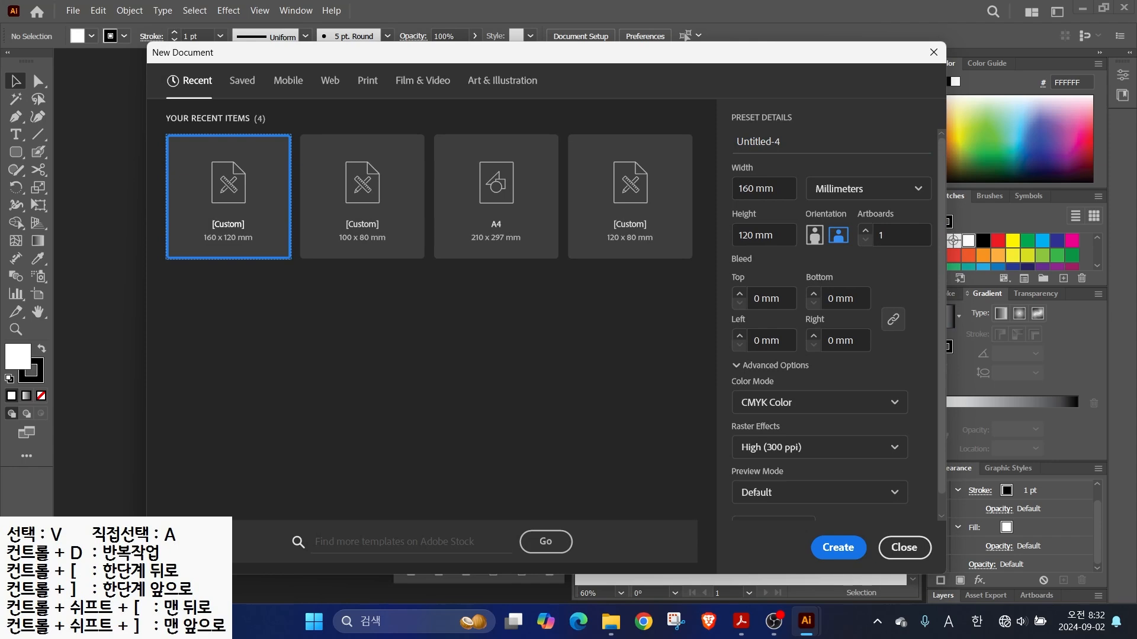
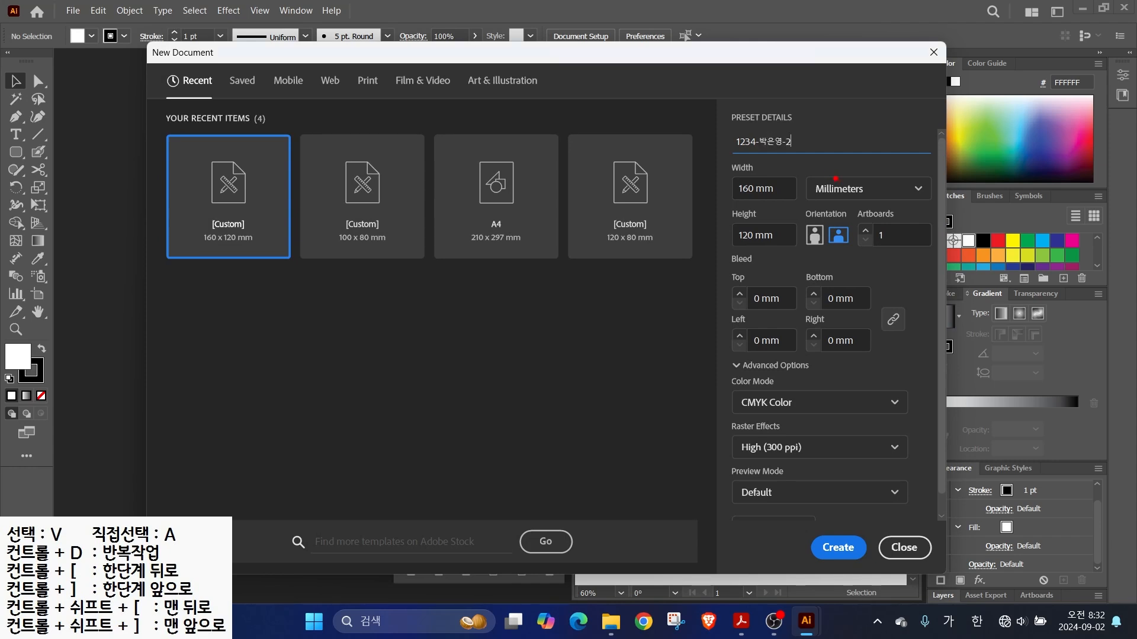
drag(801, 172, 875, 206)
mouse_move(926, 113)
mouse_down()
mouse_move(842, 138)
mouse_move(887, 111)
mouse_move(868, 173)
mouse_move(912, 109)
mouse_up()
key(Tab)
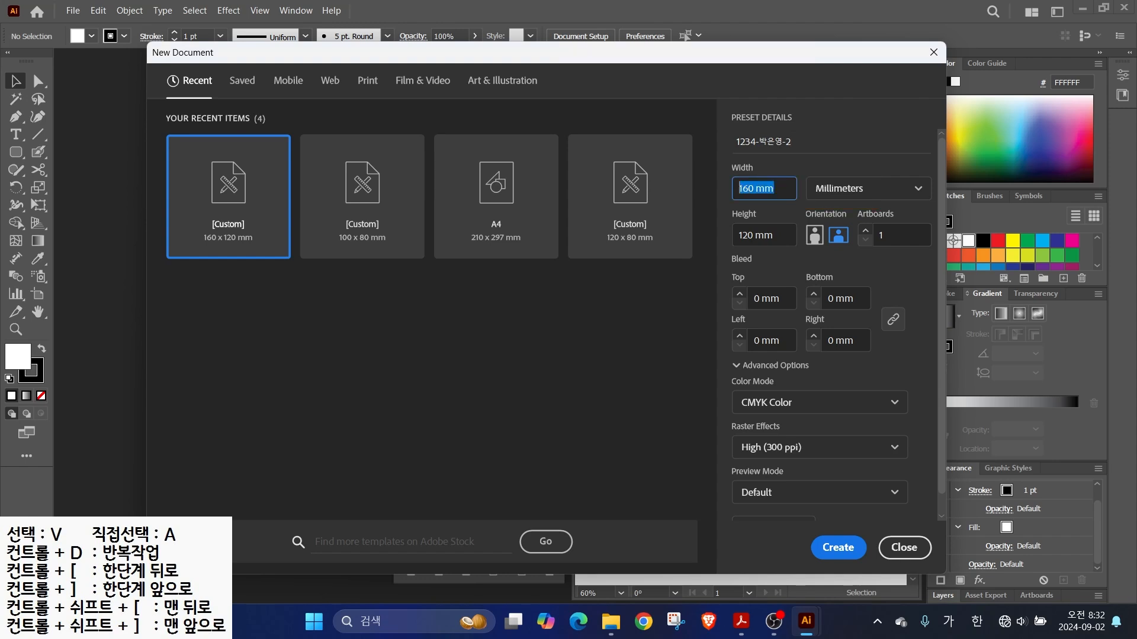
key(Tab)
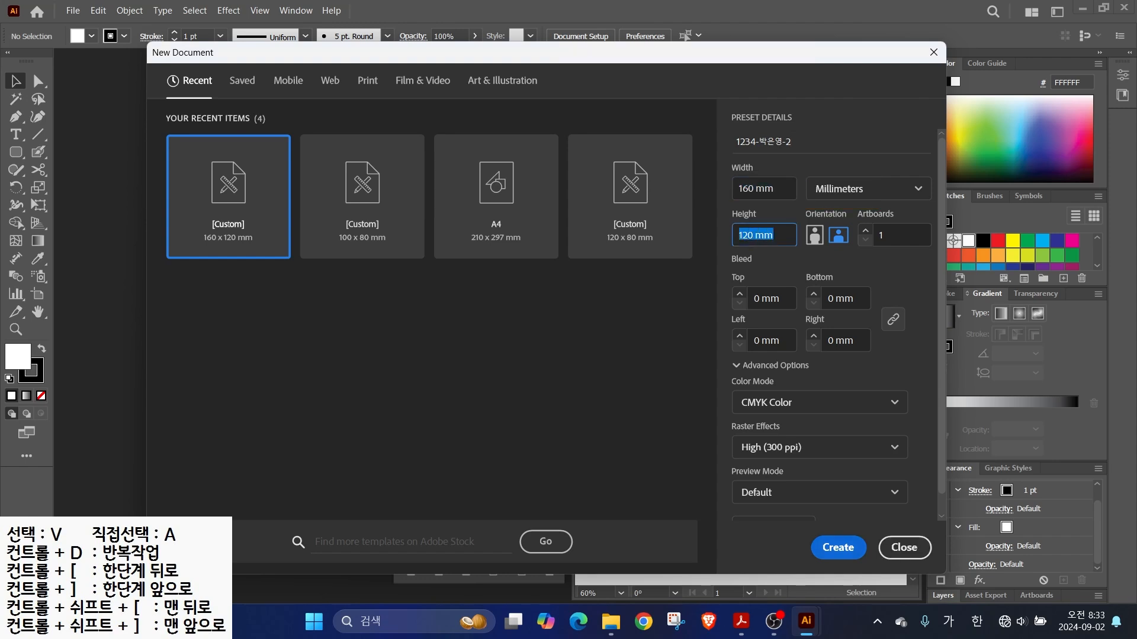
key(Return)
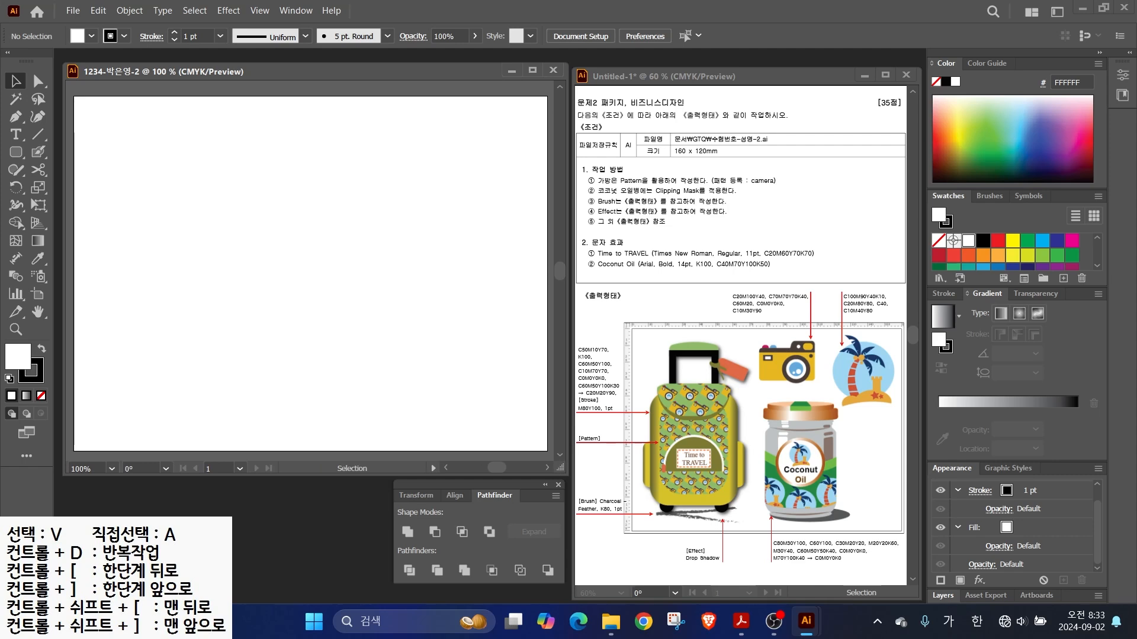
key(ctrl+r)
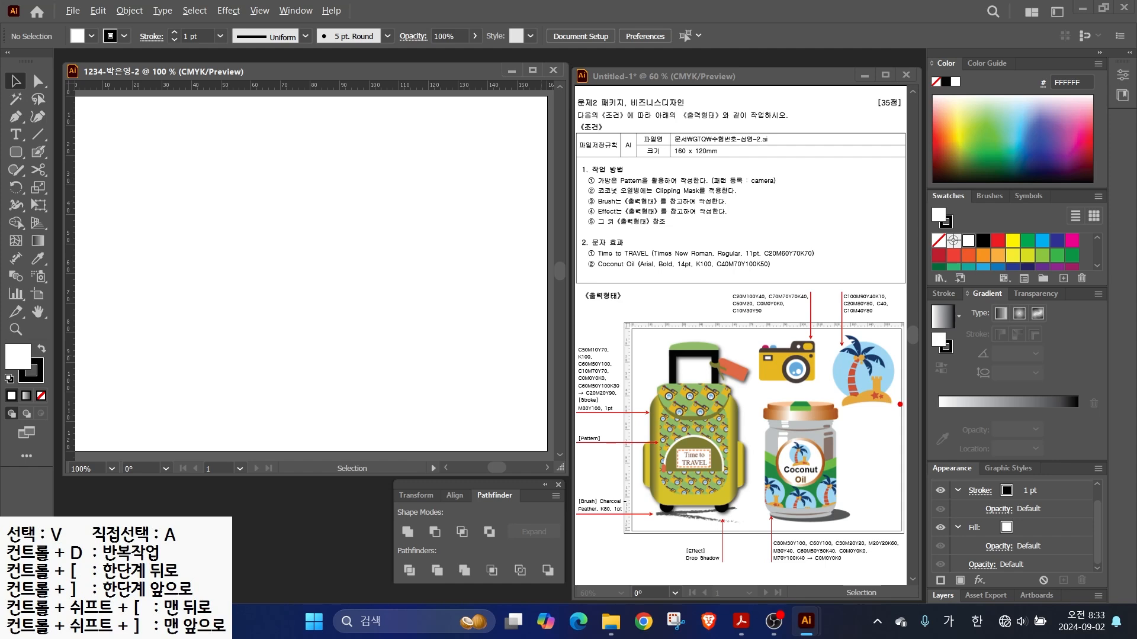
- Mark the brief's camera pattern note, backpack and palm-tree icon, then clear the annotations
mouse_move(829, 390)
mouse_down()
mouse_move(760, 380)
mouse_move(780, 282)
mouse_move(820, 383)
mouse_move(900, 373)
mouse_move(875, 390)
mouse_move(907, 285)
mouse_move(878, 379)
mouse_up()
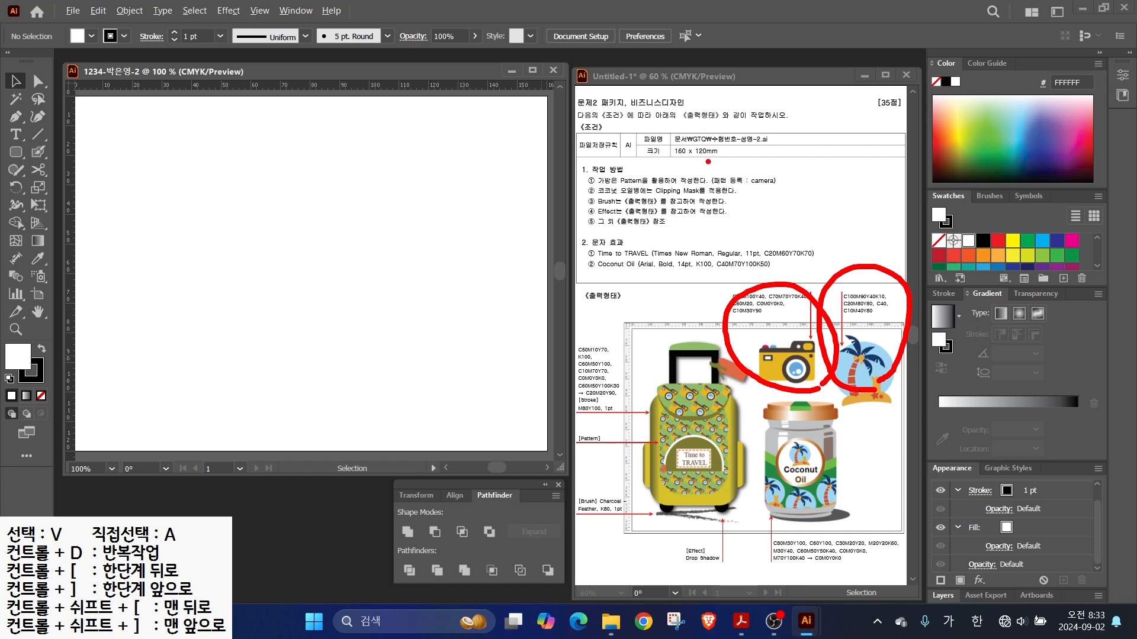
drag(751, 174, 774, 149)
drag(719, 418, 761, 405)
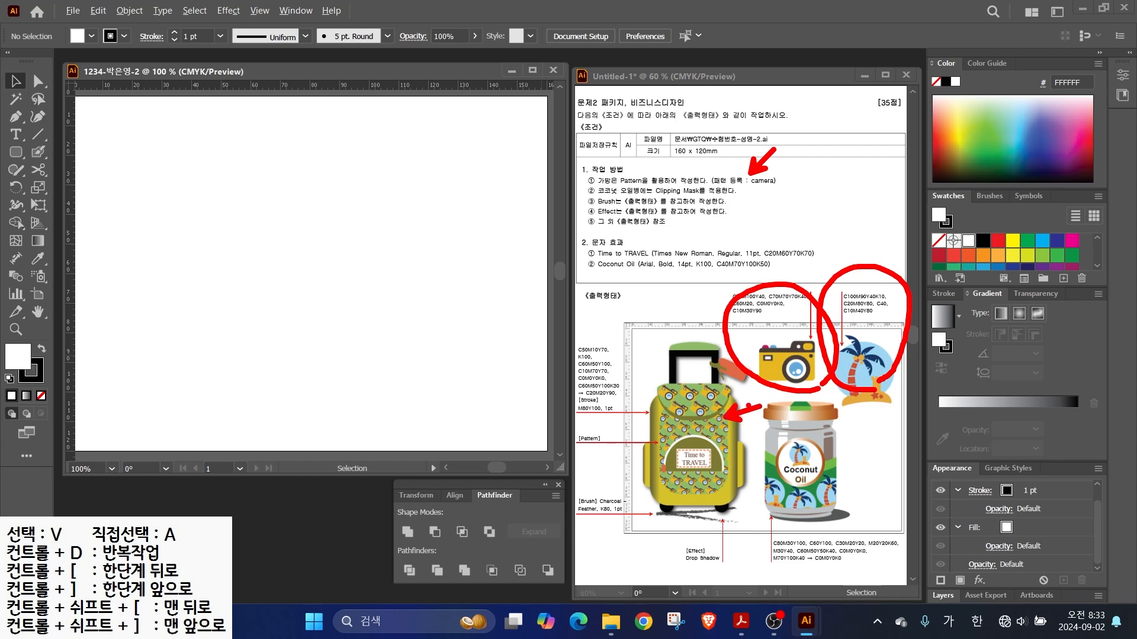
drag(873, 341, 920, 308)
key(Escape)
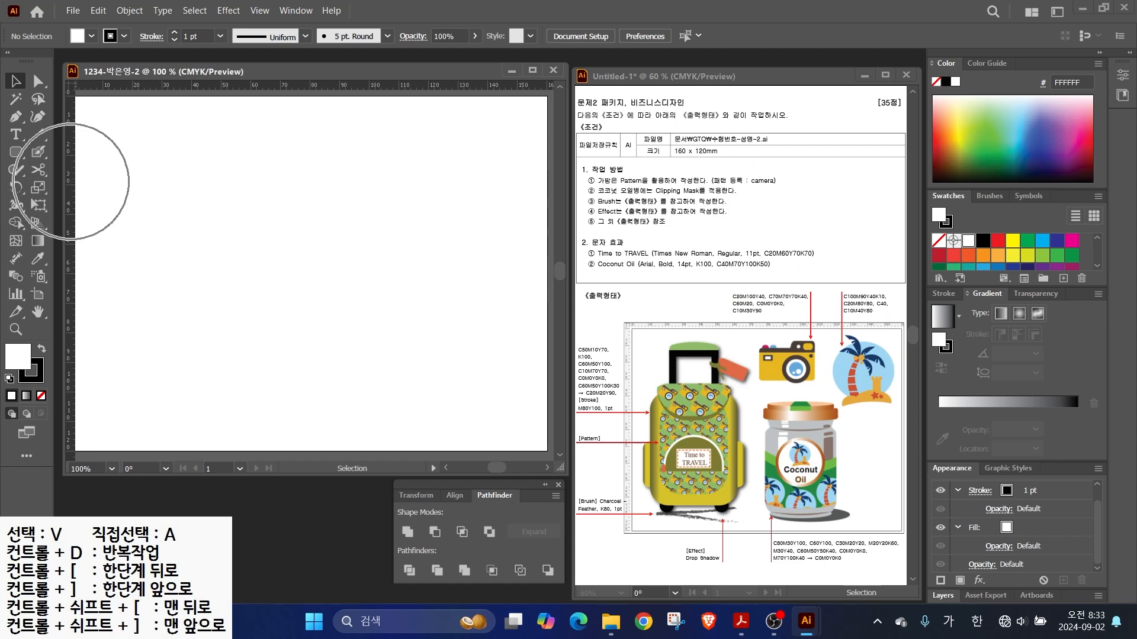
- Drag vertical and horizontal guides across the artboard and zoom in on the guide area
drag(68, 177, 298, 177)
drag(68, 181, 391, 181)
drag(320, 181, 319, 181)
key(alt+2)
mouse_move(403, 187)
mouse_down()
mouse_move(316, 189)
mouse_move(389, 144)
mouse_move(377, 186)
mouse_up()
key(Escape)
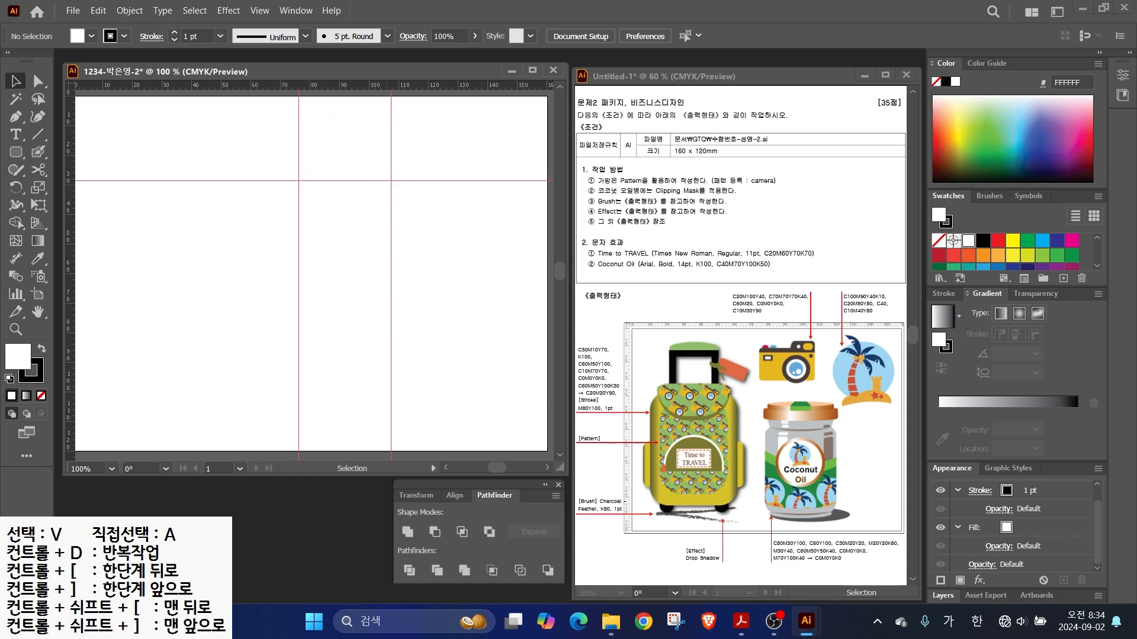
scroll(339, 134, up, 3)
drag(339, 133, 291, 230)
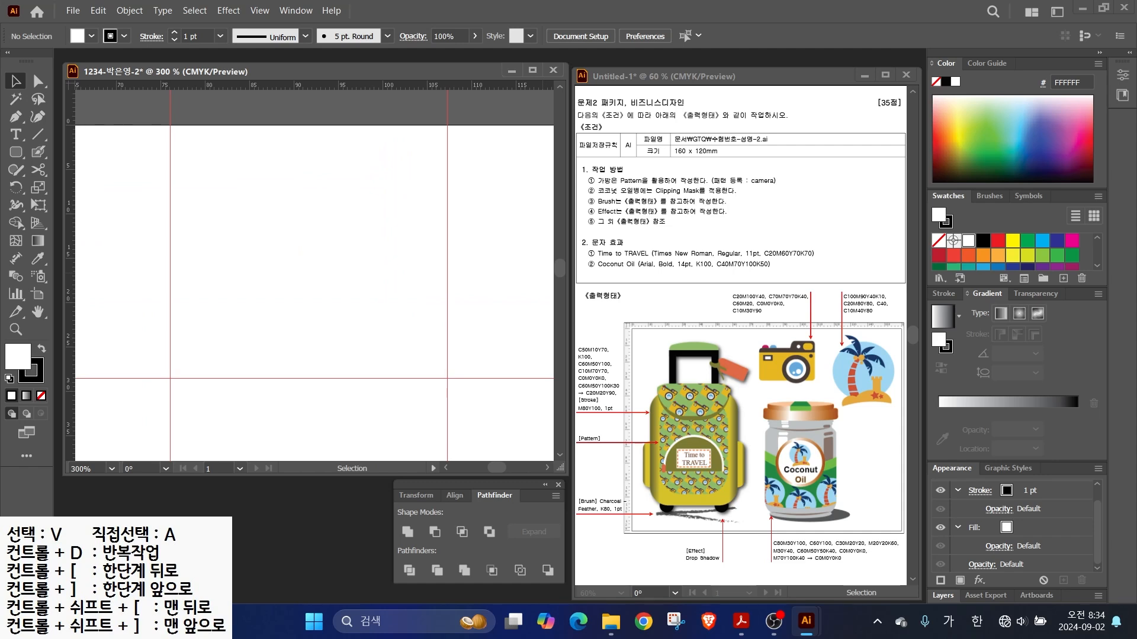
drag(998, 189, 997, 119)
- Create a new colour group and add a magenta swatch of C20 M100 Y40
click(1043, 276)
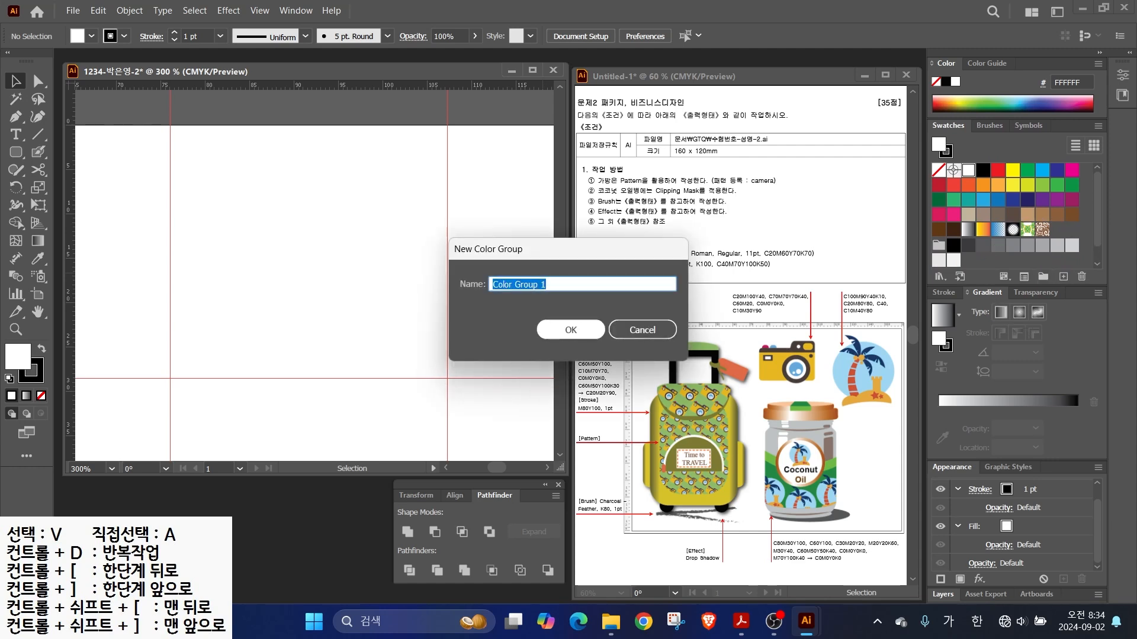
key(Return)
click(1063, 276)
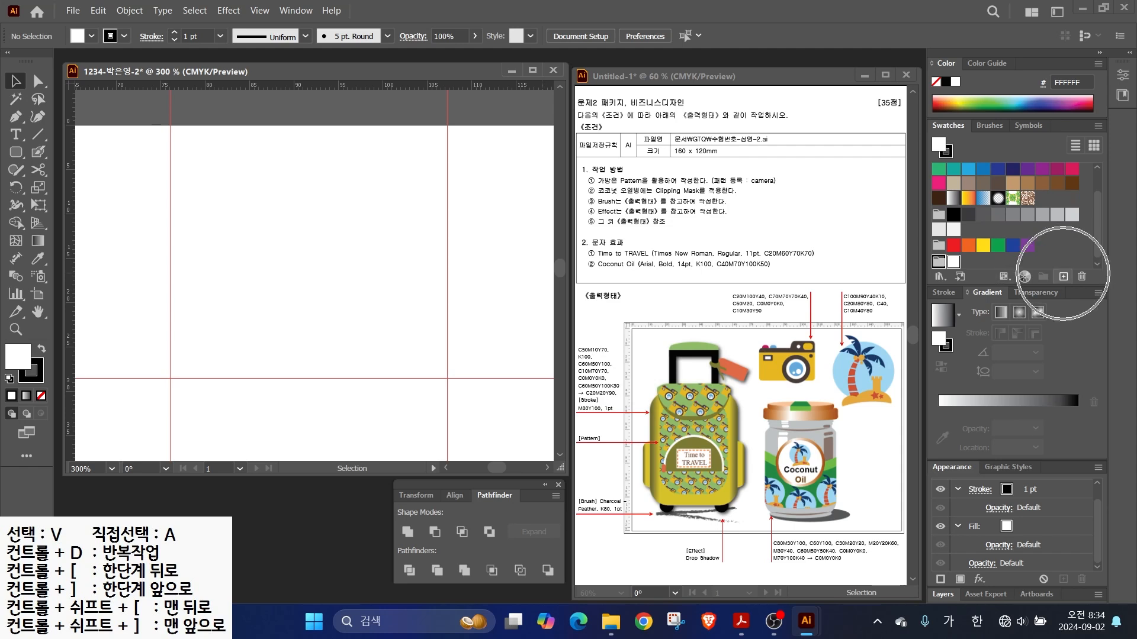
click(519, 284)
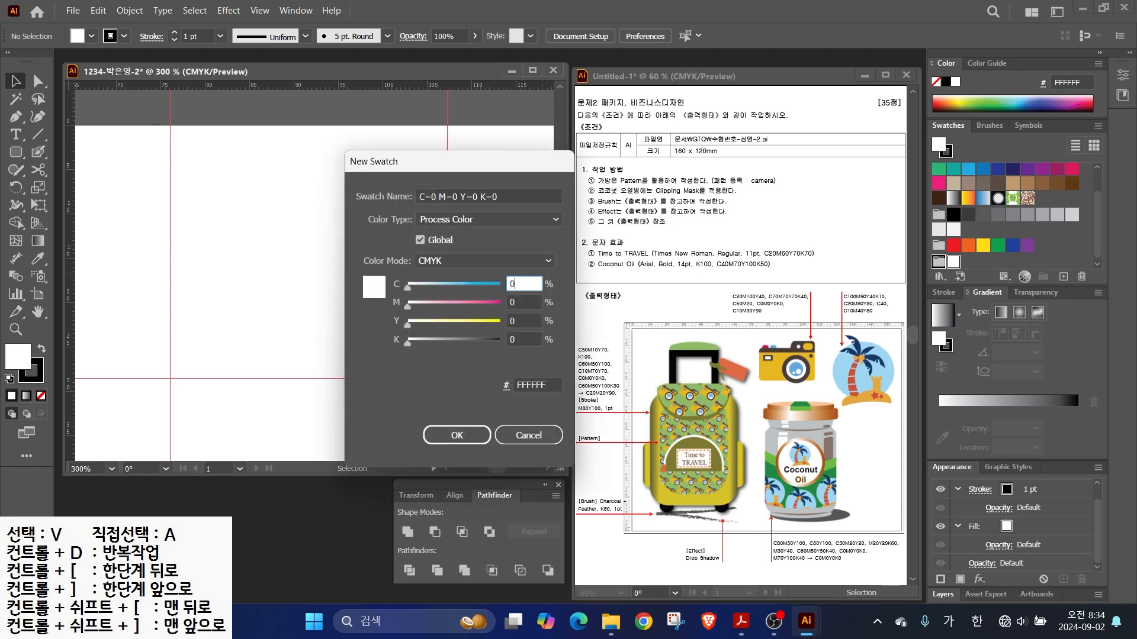
text(20)
key(Tab)
text(100)
key(Tab)
text(40)
key(Return)
- Add a dark brown swatch (C70 M70 Y40) and a light blue swatch
click(1063, 277)
click(520, 284)
text(70)
key(Tab)
text(70)
key(Tab)
text(70)
key(Tab)
text(40)
key(Return)
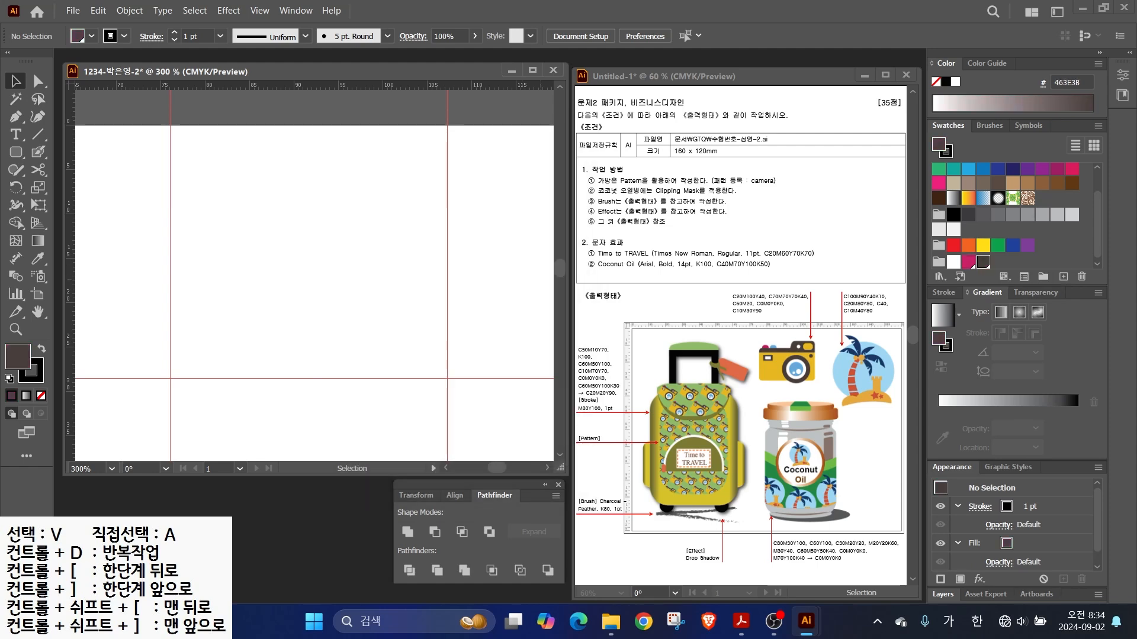
key(Tab)
text(60)
key(Return)
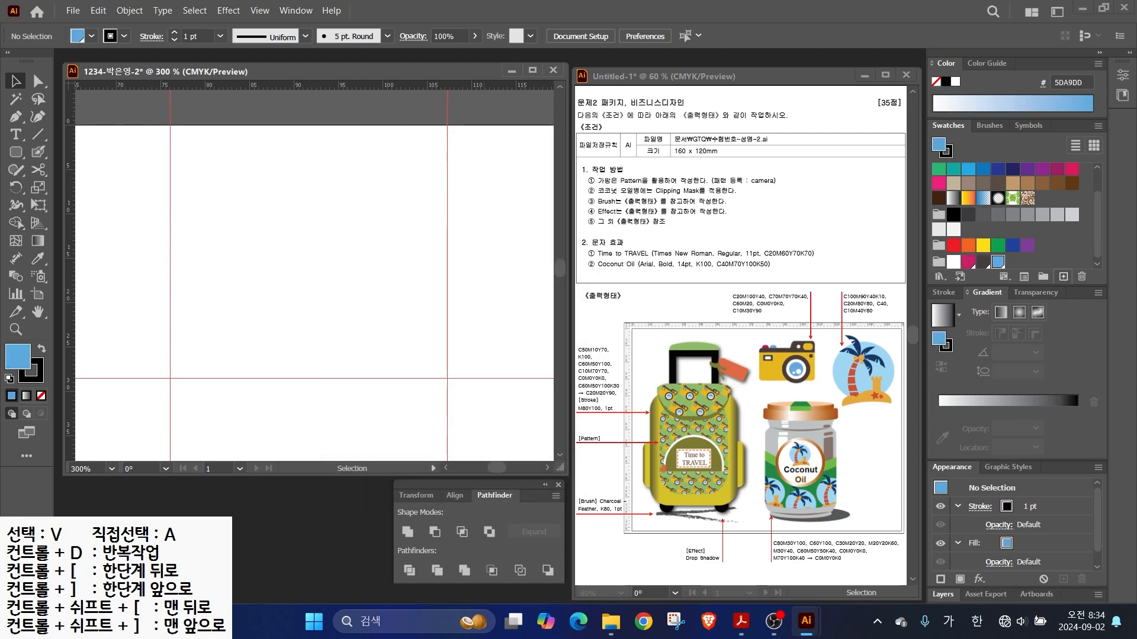
- Add a gold swatch of C10 M30 Y90 K0
click(1063, 277)
key(Tab)
text(10)
key(Tab)
text(30)
key(Tab)
text(90)
key(Tab)
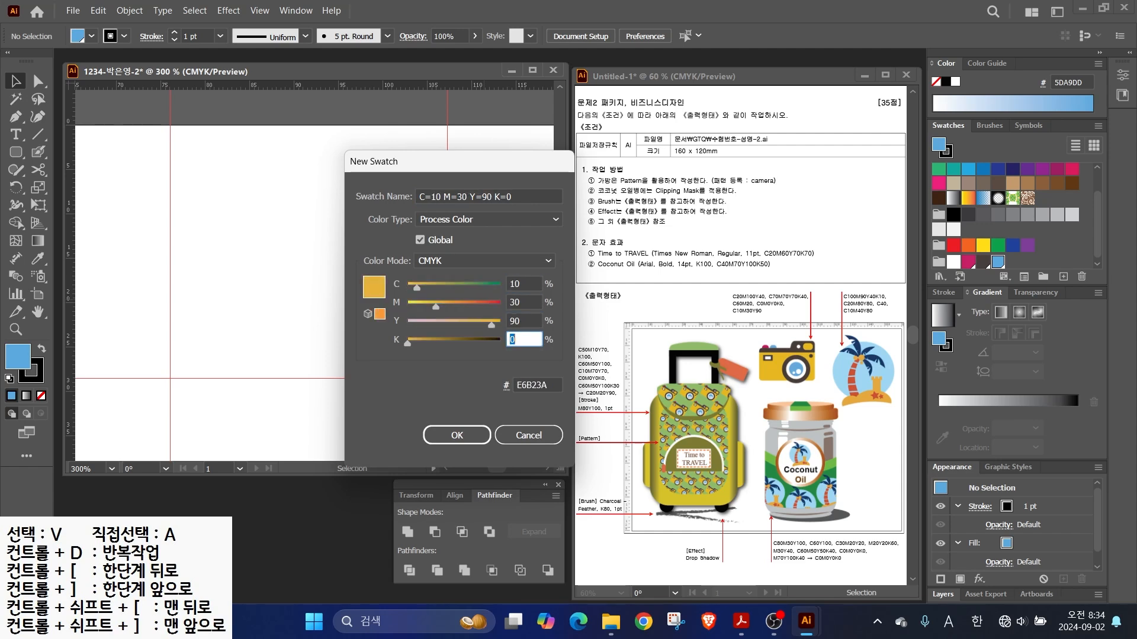
key(Return)
click(16, 152)
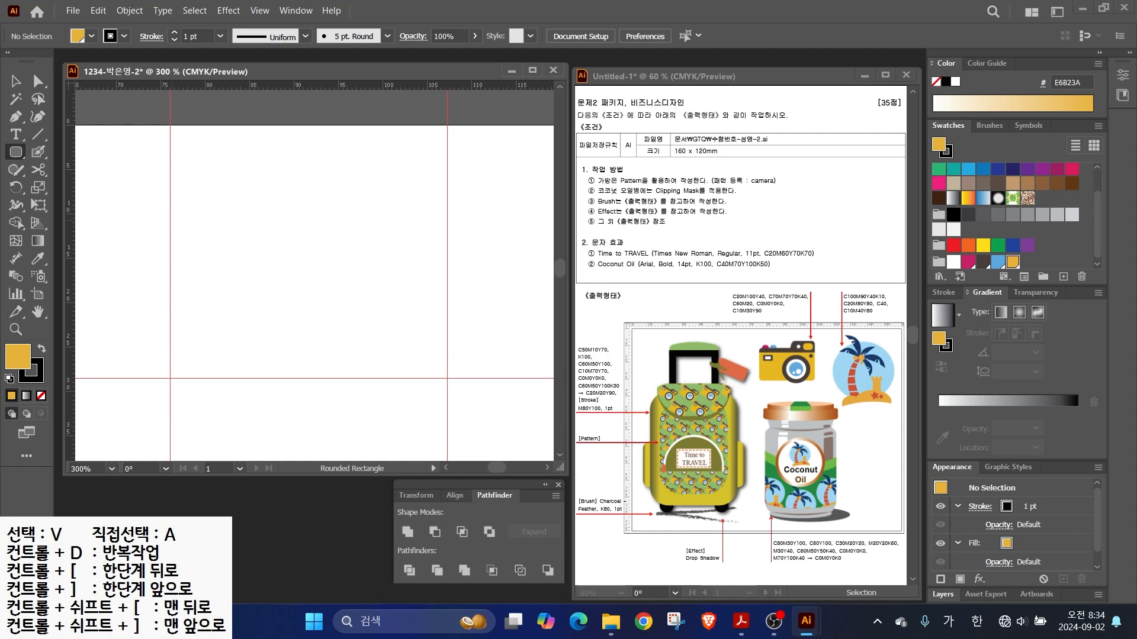
- Draw the large gold rounded-rectangle body between the guides and lower its top edge slightly
mouse_move(171, 216)
mouse_down()
mouse_move(265, 293)
mouse_move(445, 378)
mouse_up()
key(Up)
key(Up)
key(Down)
key(Down)
key(Down)
key(Down)
key(Up)
key(Up)
key(Up)
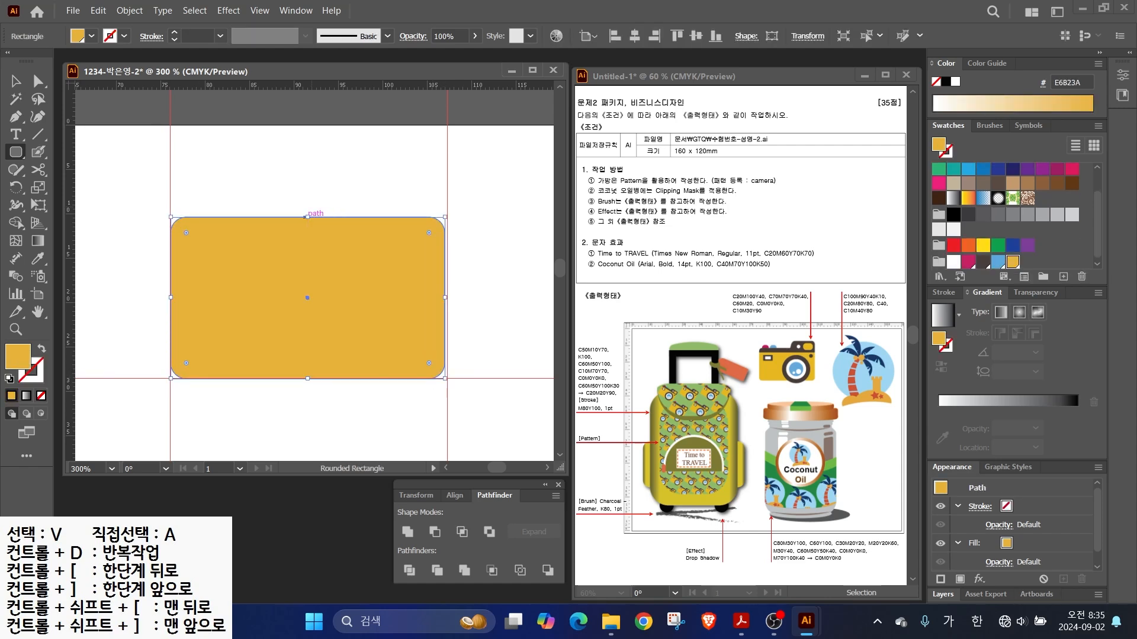
drag(307, 217, 307, 226)
- Draw a smaller gold rounded rectangle over the body's top-right and increase its corner radius
drag(326, 161, 446, 265)
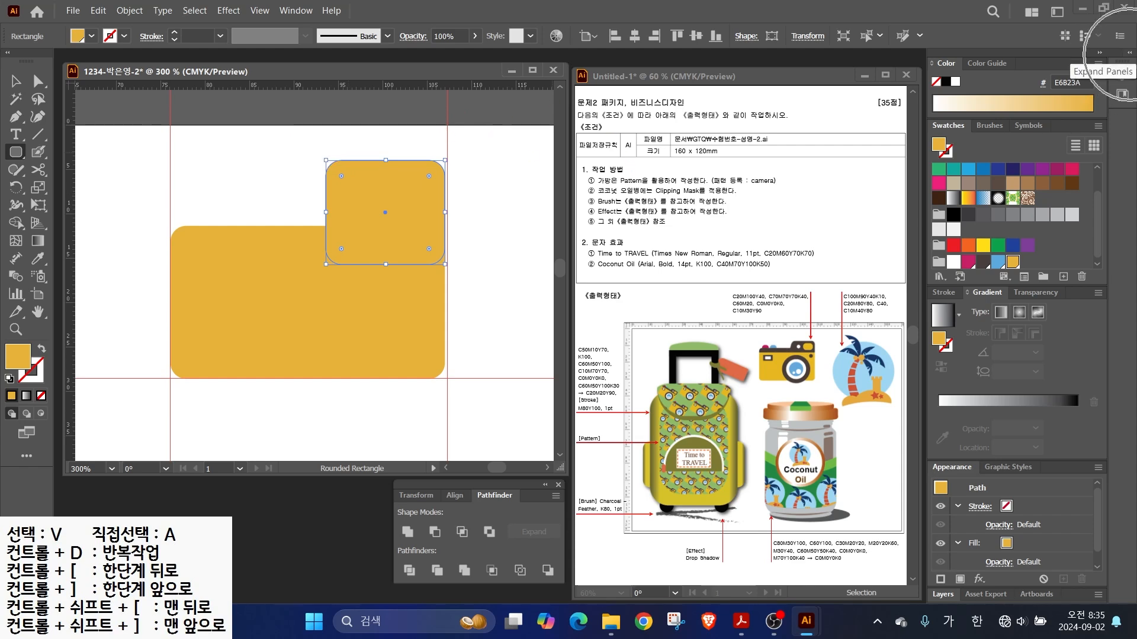
click(1129, 53)
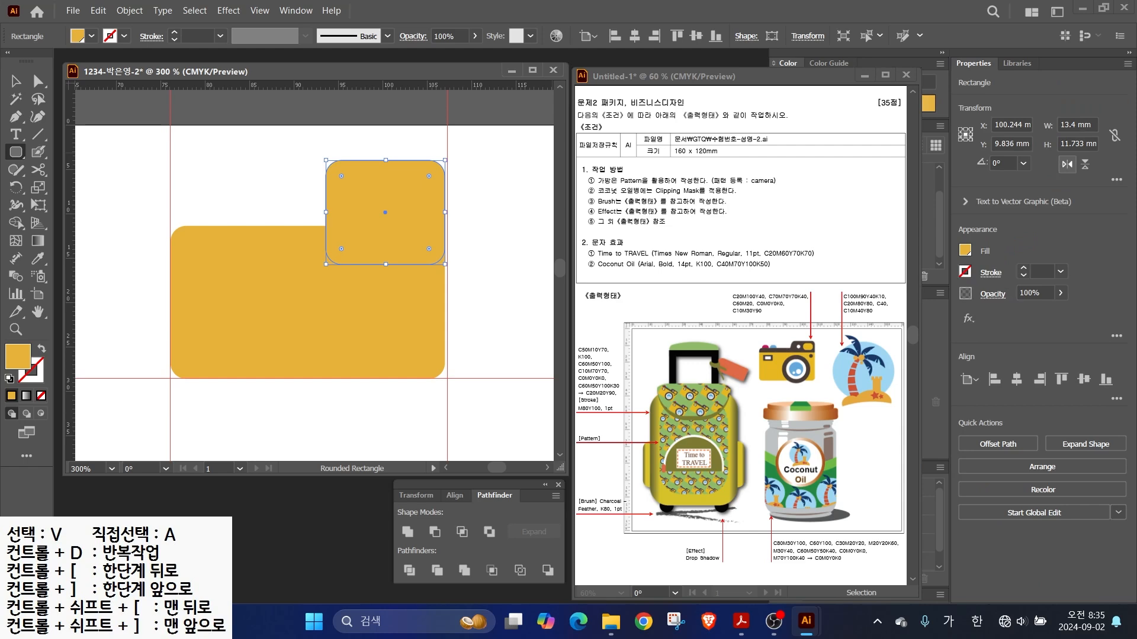
click(1116, 180)
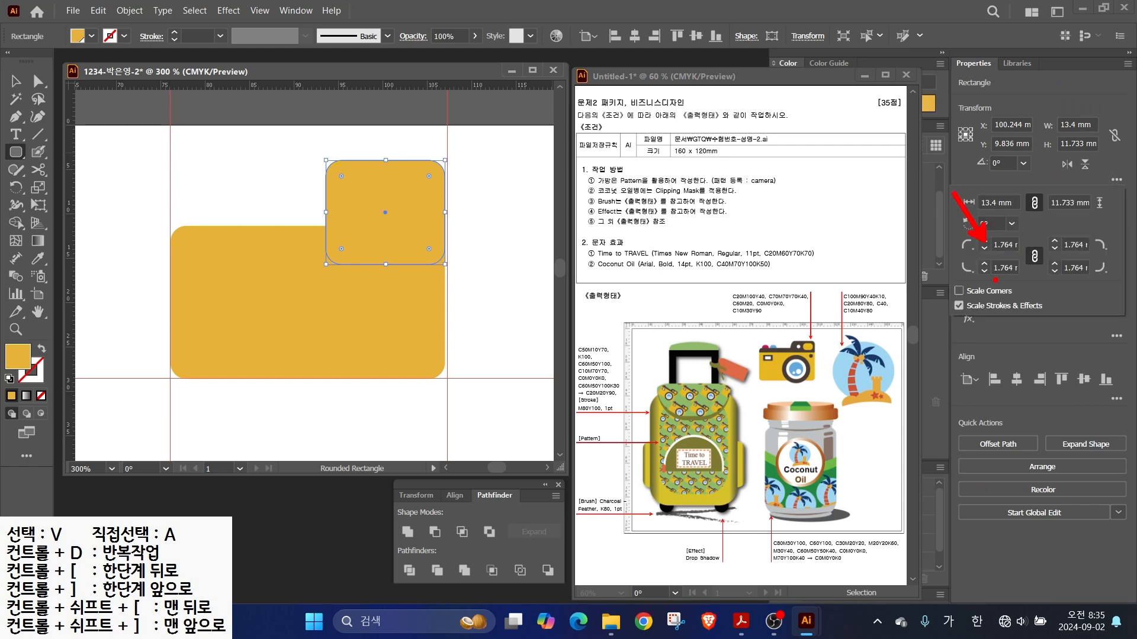
key(Escape)
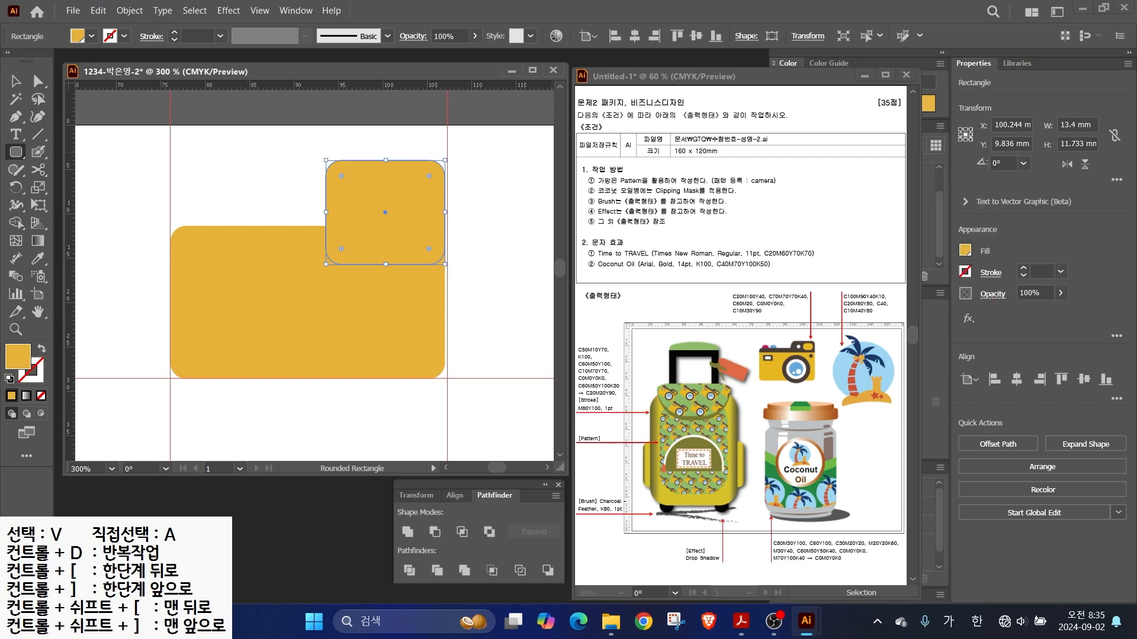
click(1129, 52)
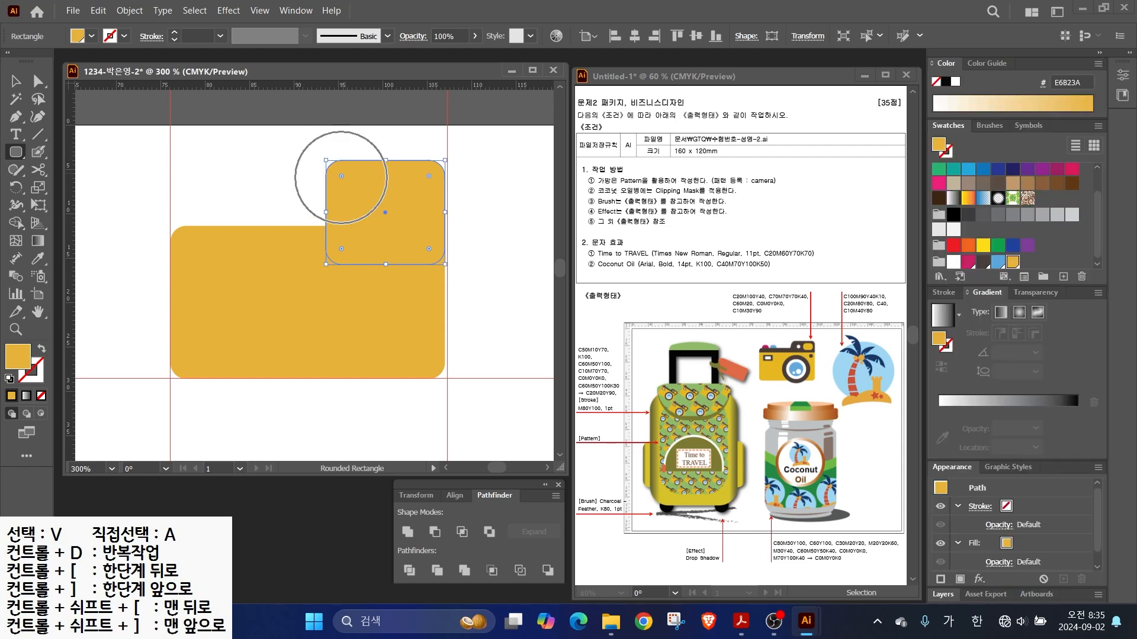
key(ctrl)
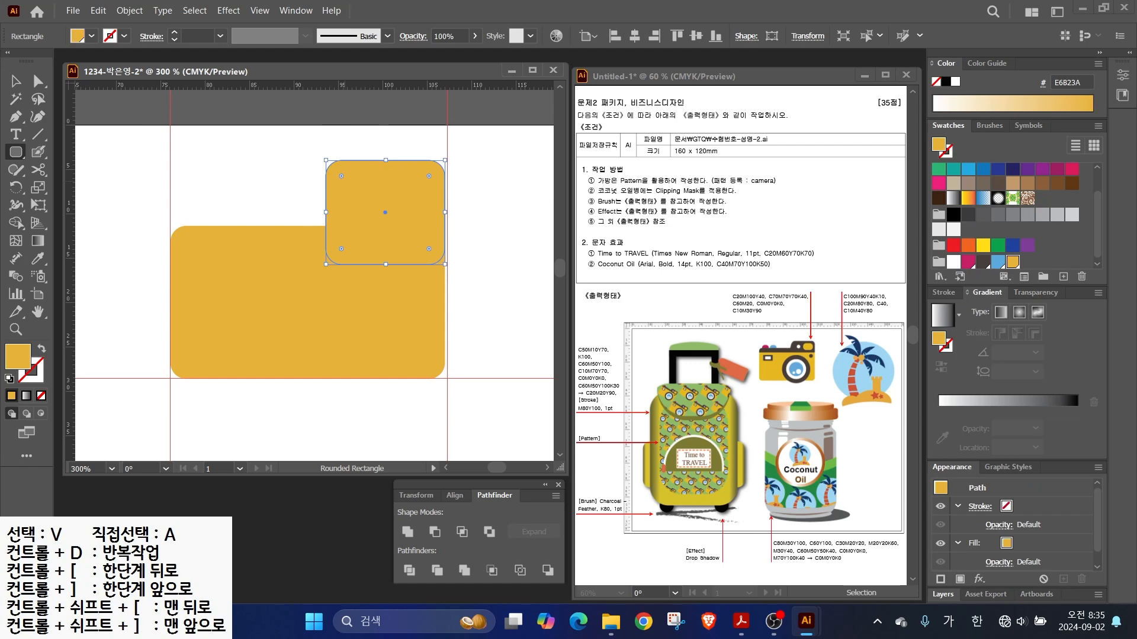
drag(341, 176, 353, 187)
mouse_move(341, 176)
mouse_down()
mouse_move(365, 201)
mouse_move(355, 191)
mouse_up()
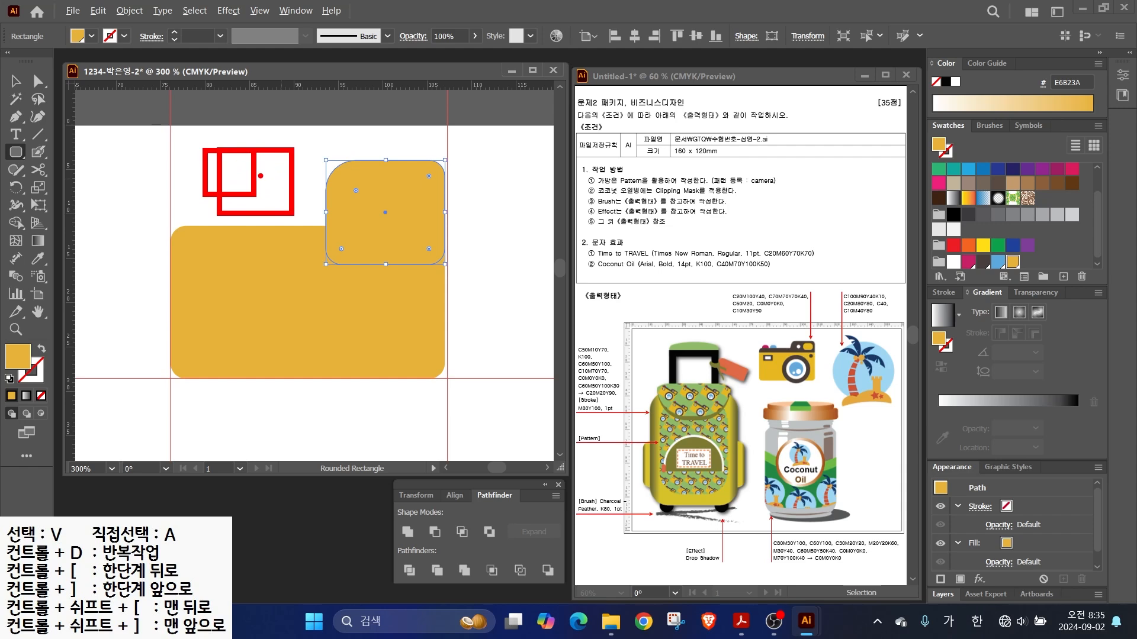
key(v)
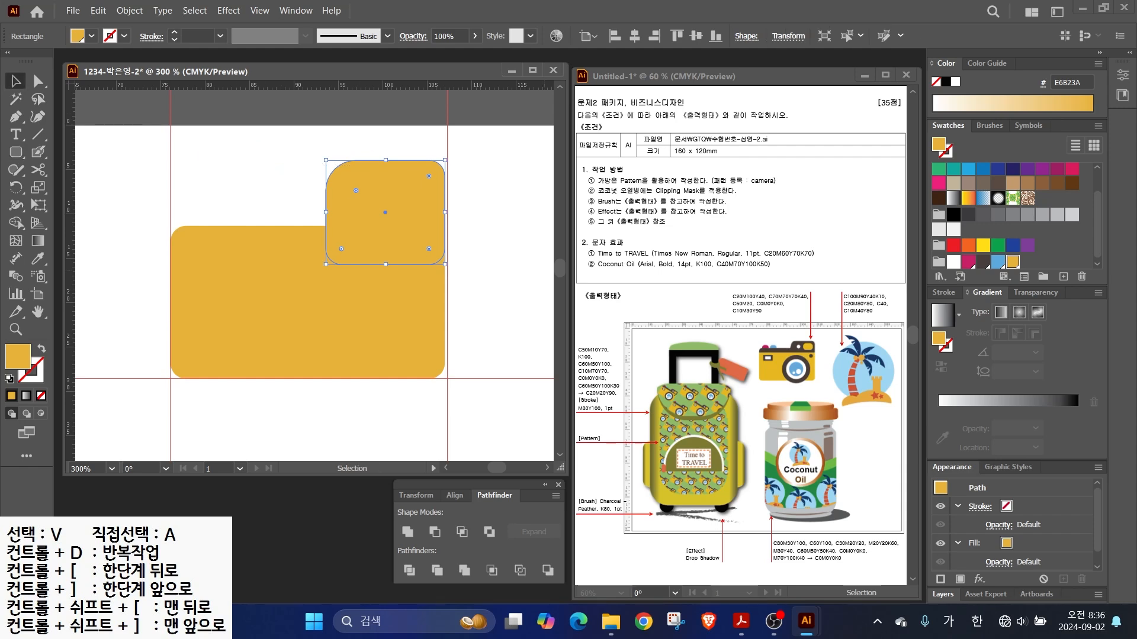
- Fill the small tab dark brown and divide the gold body along a horizontal cut line
click(982, 262)
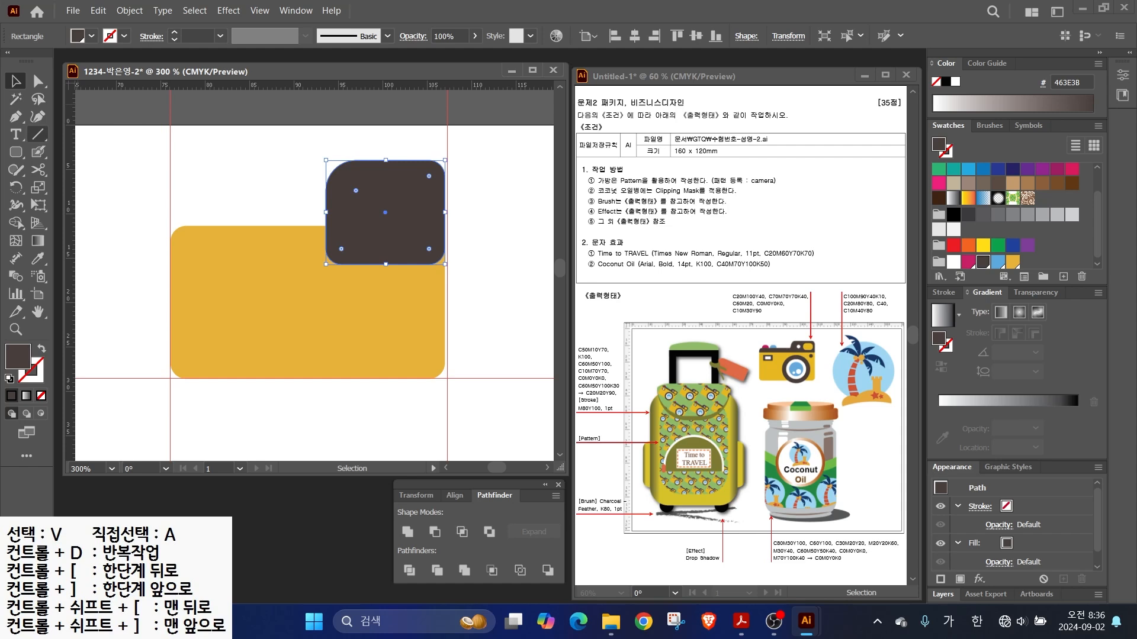
click(37, 134)
drag(144, 258, 512, 258)
key(d)
key(v)
drag(131, 235, 225, 296)
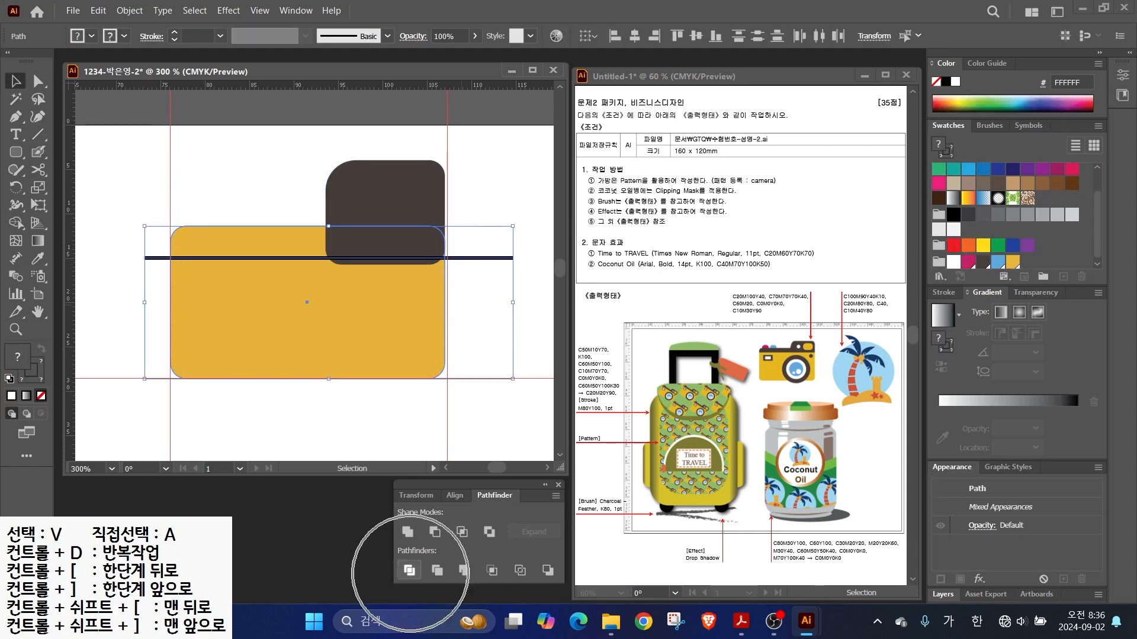
click(409, 570)
- Fill the top piece of the divided body dark brown
click(38, 81)
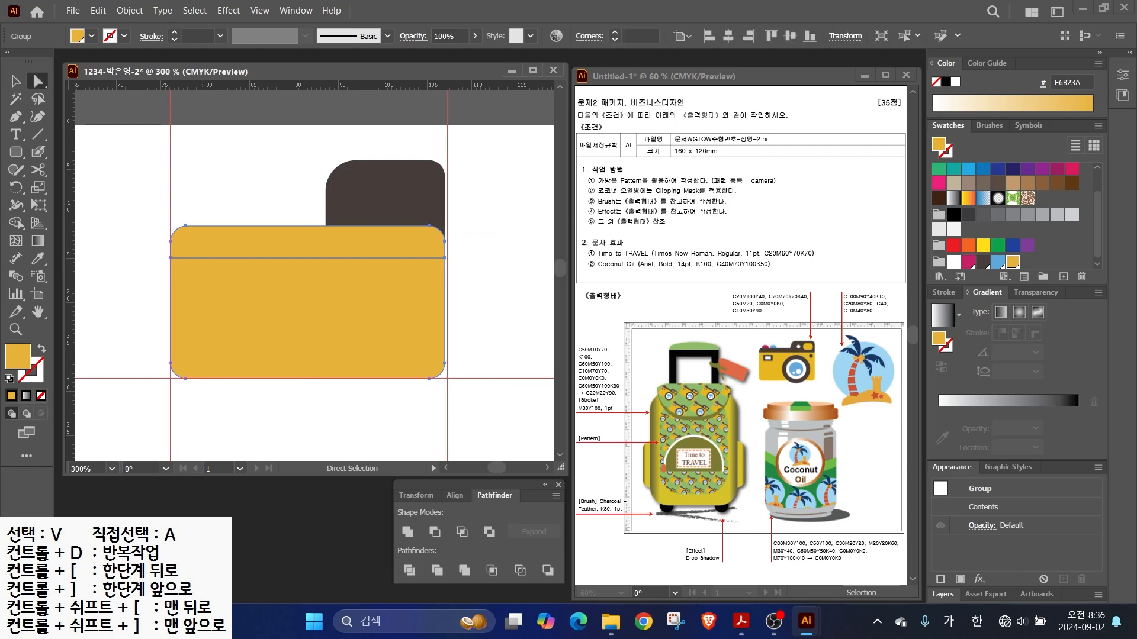
click(130, 198)
click(249, 243)
click(983, 262)
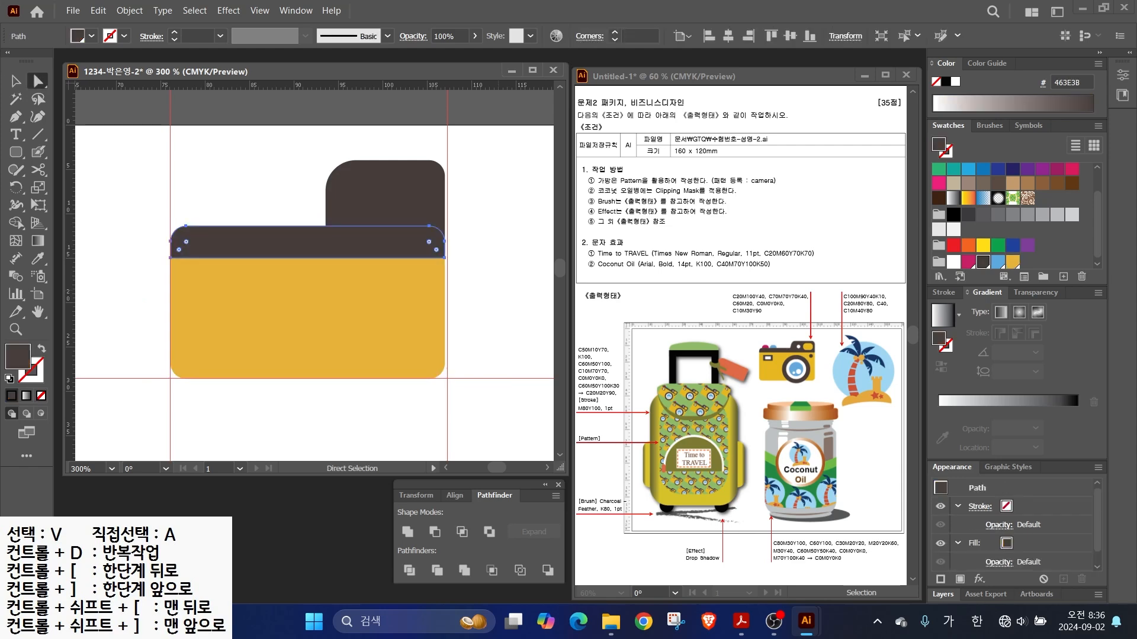
click(16, 81)
- Draw a small magenta rounded rectangle on the brown band
click(136, 225)
drag(16, 152, 71, 170)
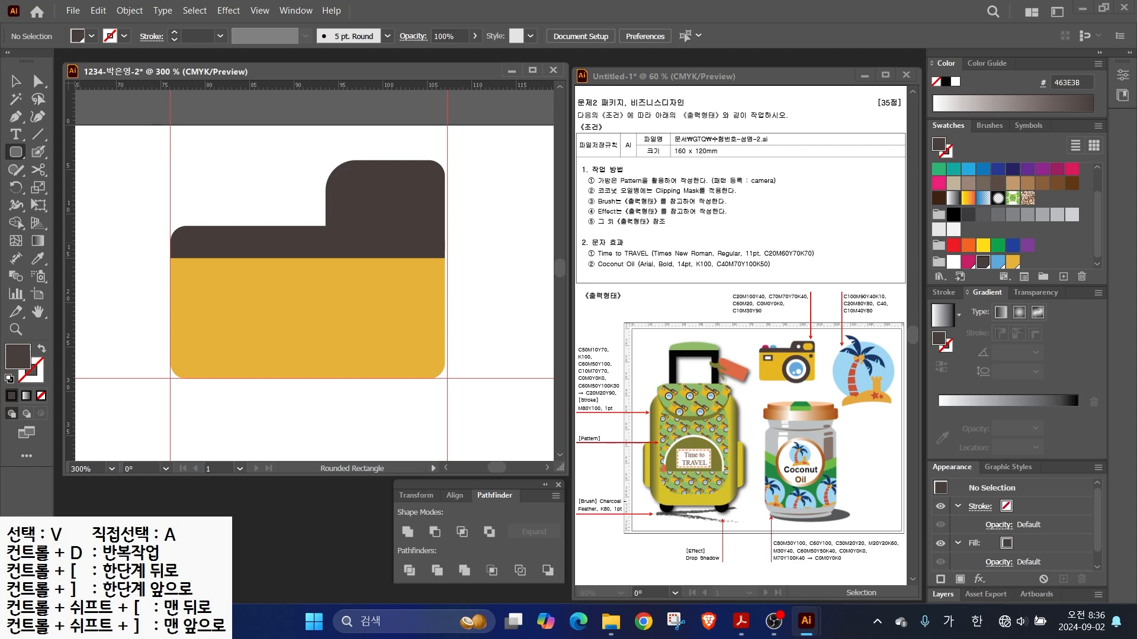
mouse_move(193, 212)
mouse_down()
mouse_move(229, 242)
mouse_move(255, 227)
mouse_up()
click(968, 262)
click(16, 81)
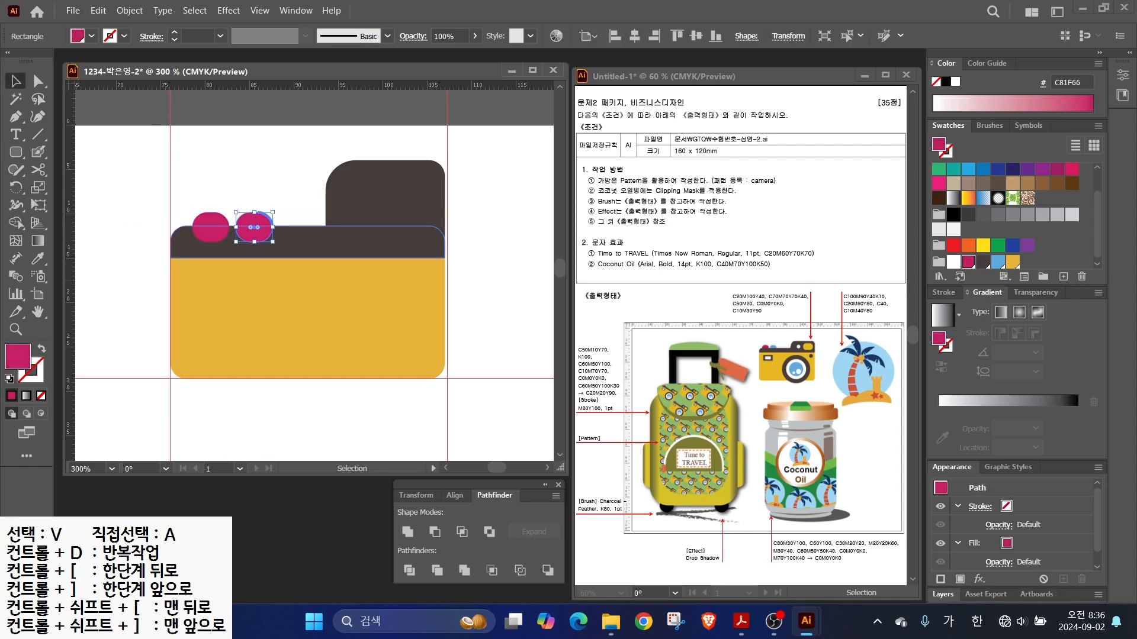
- Colour the copied shape light blue and send both shapes behind the brown band
click(998, 261)
drag(191, 188, 263, 231)
right_click(261, 231)
mouse_move(304, 532)
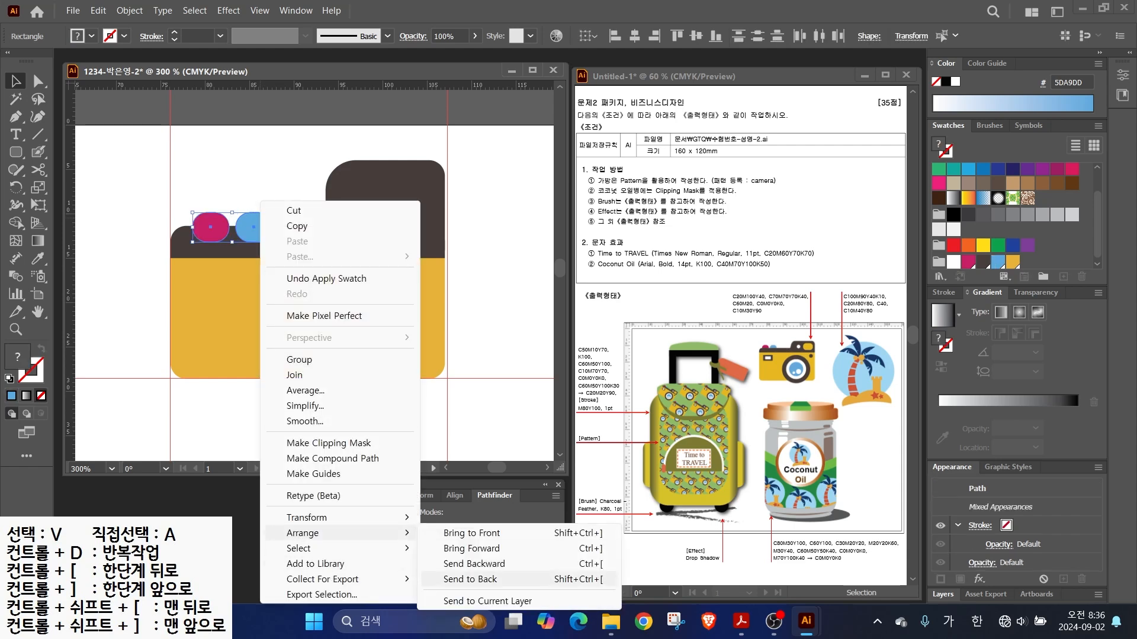
click(473, 580)
click(483, 421)
- Draw a dark brown camera rectangle on the body with a smaller white rectangle inside
drag(16, 152, 56, 155)
drag(182, 269, 234, 297)
click(982, 261)
scroll(208, 307, up, 2)
drag(173, 244, 244, 275)
click(953, 261)
drag(403, 260, 255, 282)
- Add a gold rounded-rectangle viewfinder, then reposition and enlarge it
drag(16, 152, 107, 170)
drag(421, 120, 513, 196)
click(1013, 262)
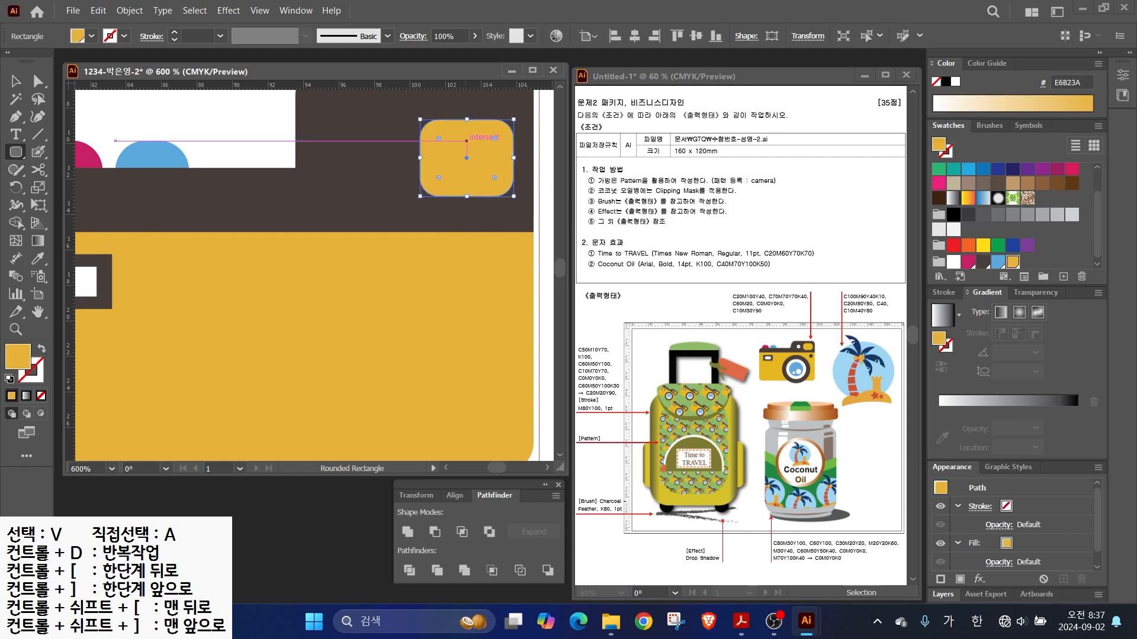
key(v)
drag(466, 159, 453, 145)
drag(453, 146, 464, 210)
drag(463, 210, 442, 202)
drag(489, 240, 519, 256)
- Draw a small white circle beside the viewfinder
drag(16, 152, 106, 184)
drag(331, 184, 374, 228)
click(953, 262)
key(ctrl+minus)
drag(326, 314, 324, 249)
- Draw the large lens circle on the camera and fill it dark brown
drag(253, 236, 444, 428)
drag(434, 238, 452, 256)
click(982, 262)
key(v)
click(367, 296)
click(983, 262)
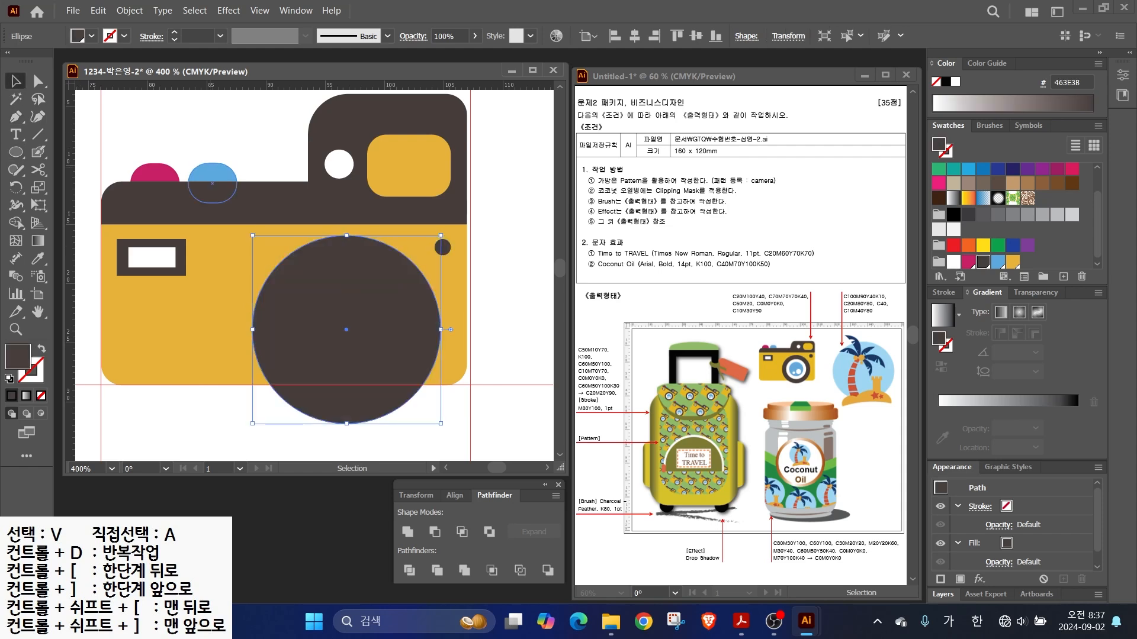
key(ctrl+2)
drag(799, 367, 848, 338)
key(Escape)
- Offset the lens circle by -2 mm and fill the inner copy white
click(129, 10)
mouse_move(178, 380)
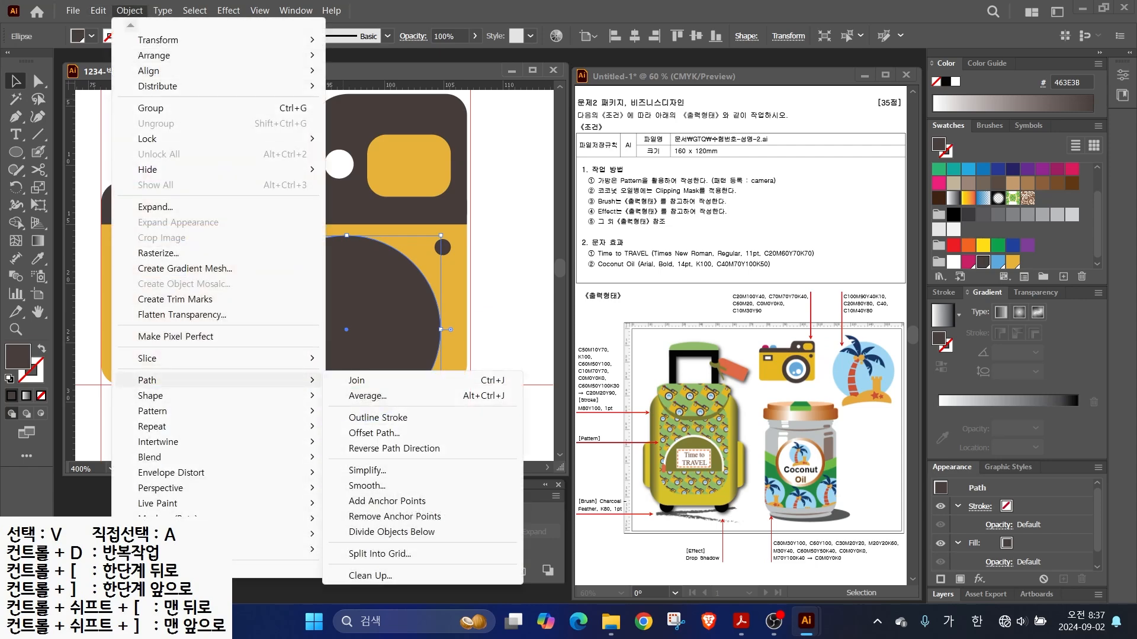
click(374, 432)
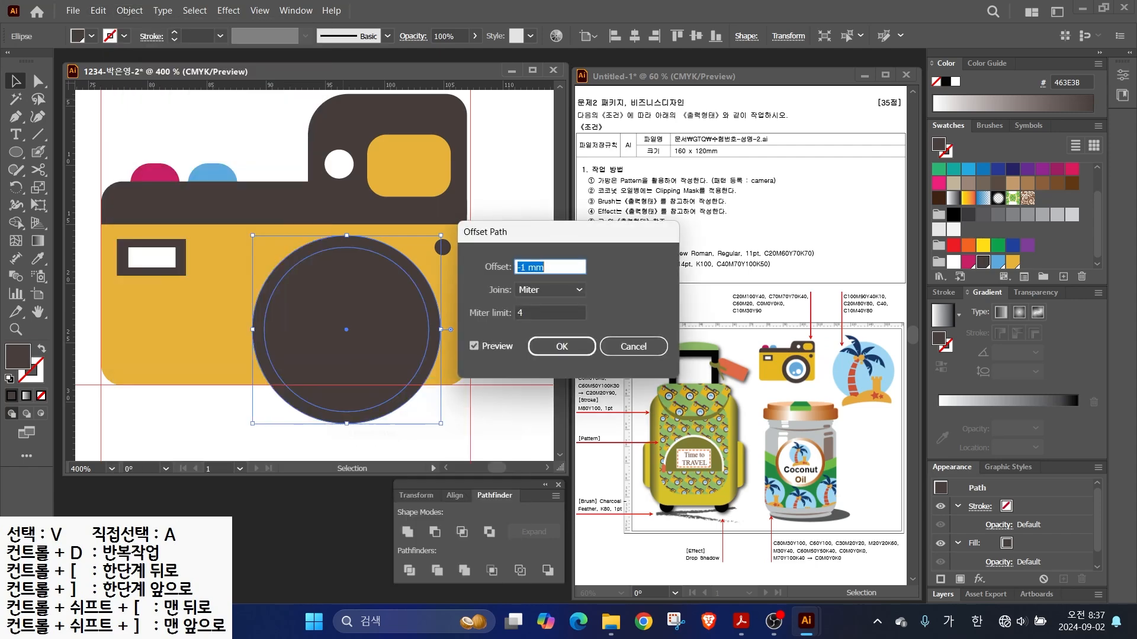
text(-2)
click(474, 347)
click(475, 346)
click(474, 346)
click(474, 347)
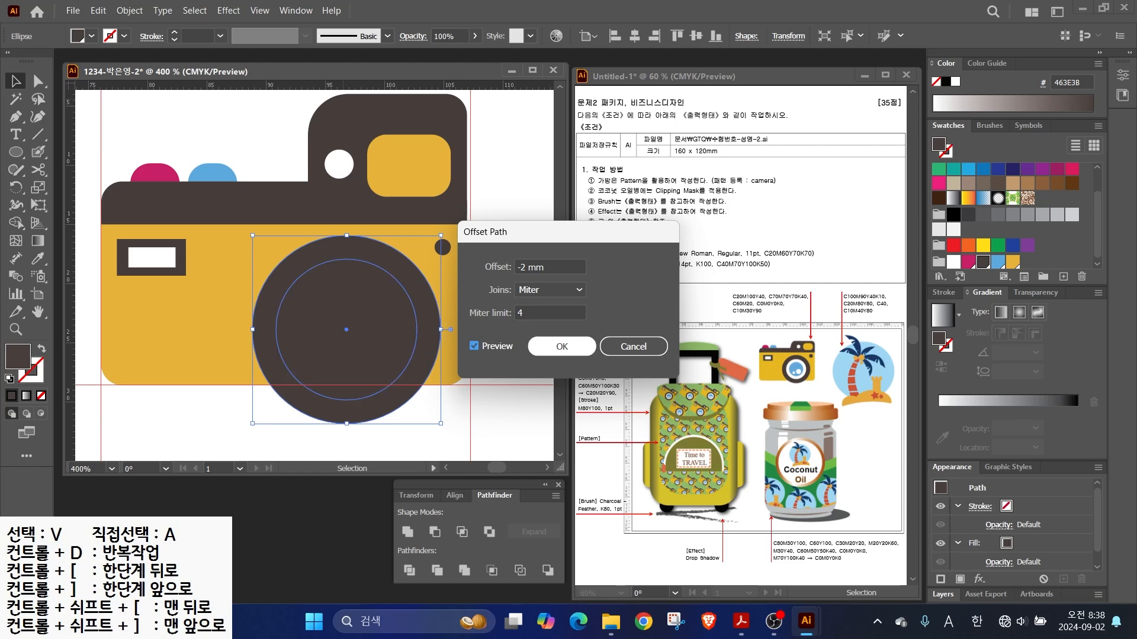
click(562, 346)
click(953, 261)
- Create a second inset circle inside and fill it light blue
click(129, 11)
mouse_move(151, 379)
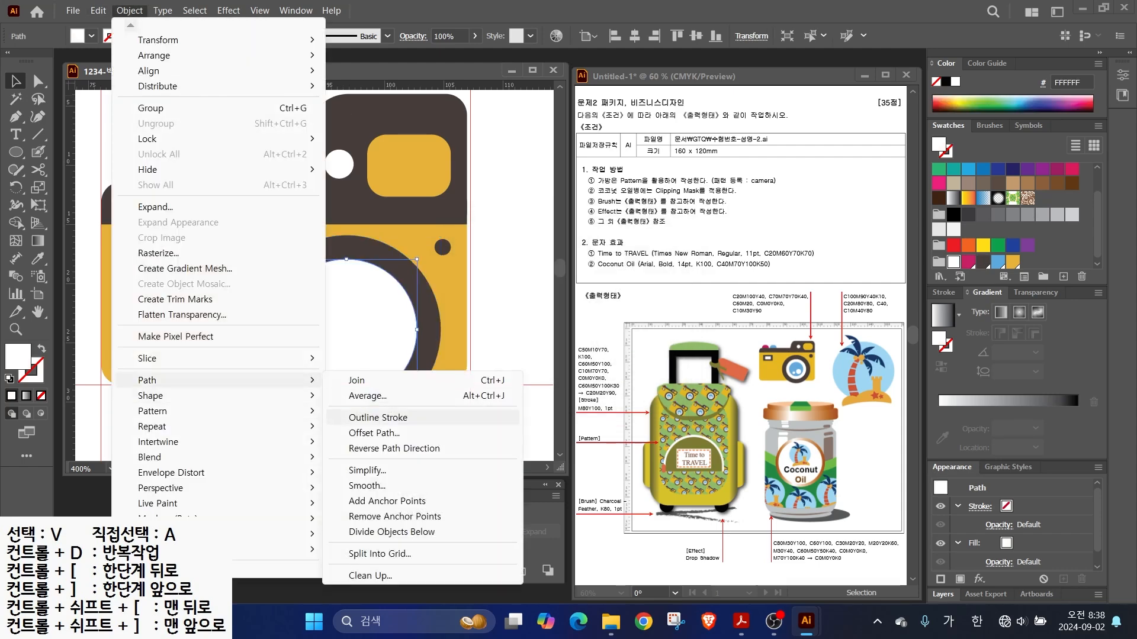
click(374, 433)
click(561, 346)
click(998, 262)
- Draw a small white highlight circle in the blue lens and nudge it left
key(l)
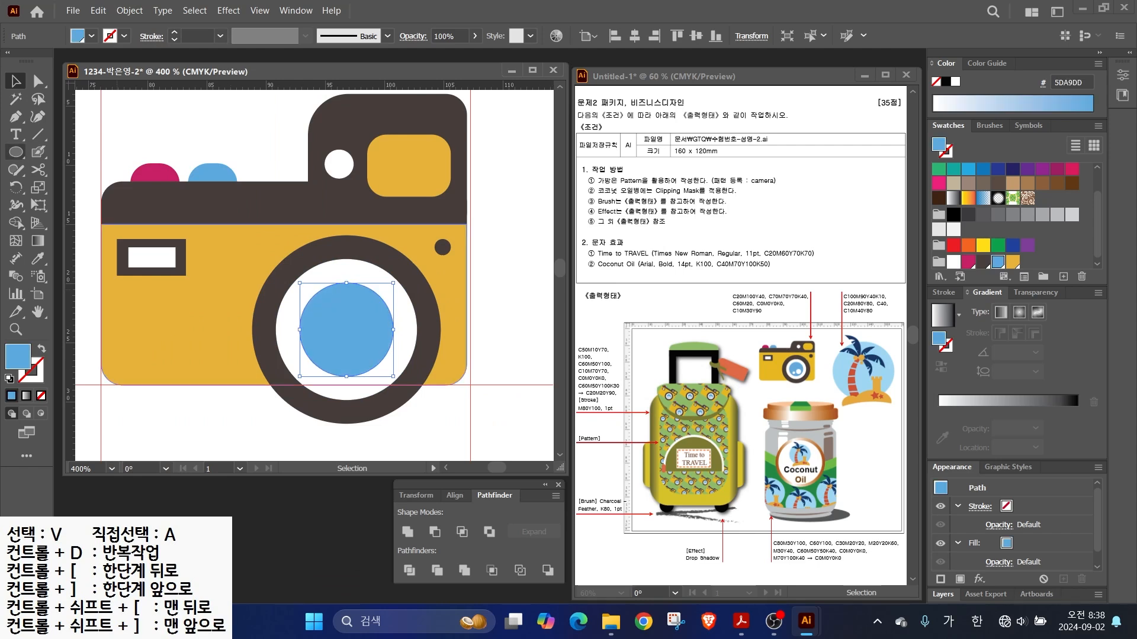
mouse_move(353, 332)
mouse_down()
mouse_move(381, 360)
mouse_move(353, 368)
mouse_up()
click(953, 262)
key(v)
key(Left)
key(Left)
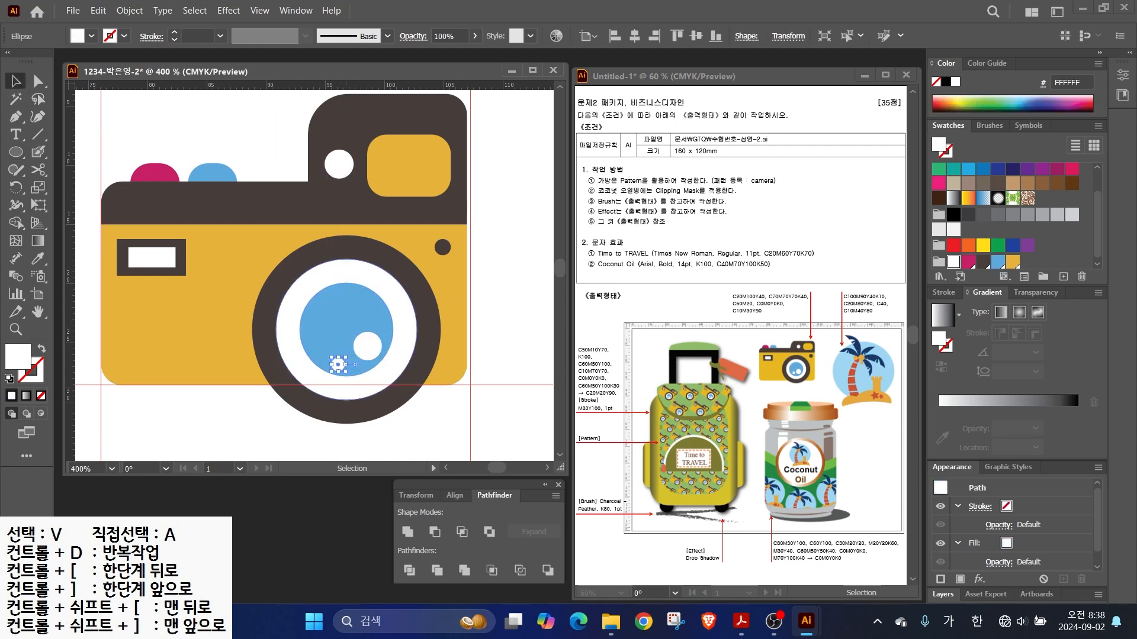
- Shrink the lens circles, shift them right, and move the viewfinder rectangle down
drag(287, 427, 379, 351)
shift+click(450, 366)
drag(441, 424, 420, 403)
drag(379, 358, 394, 356)
scroll(272, 380, down, 1)
drag(358, 180, 374, 223)
click(145, 158)
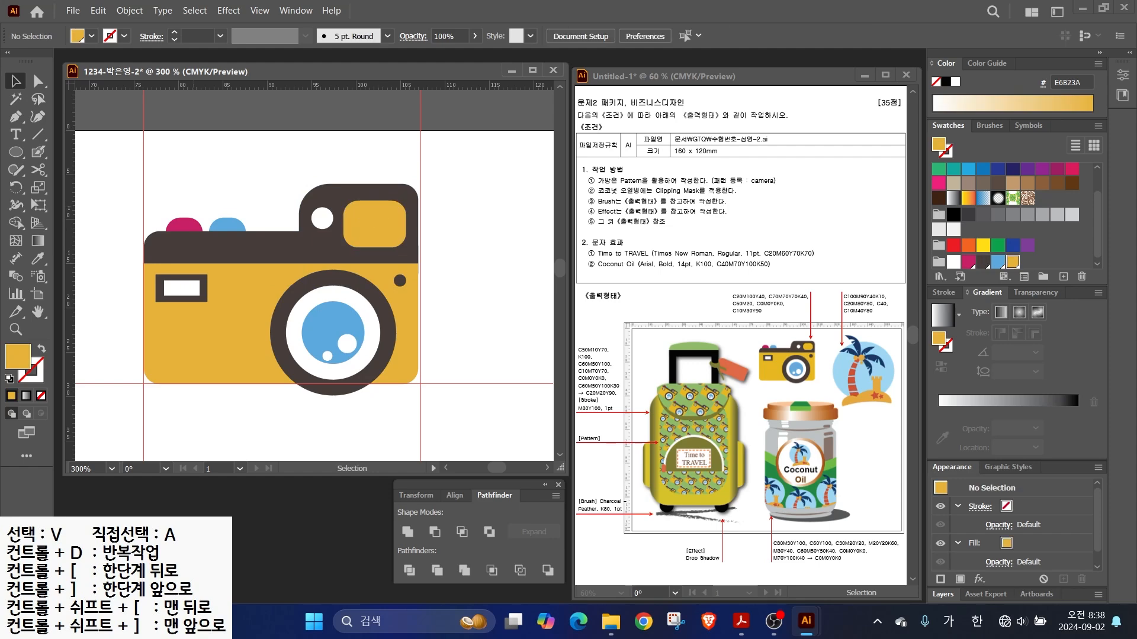
- Marquee-select all the camera shapes and group them
drag(100, 171, 452, 399)
right_click(252, 296)
click(290, 480)
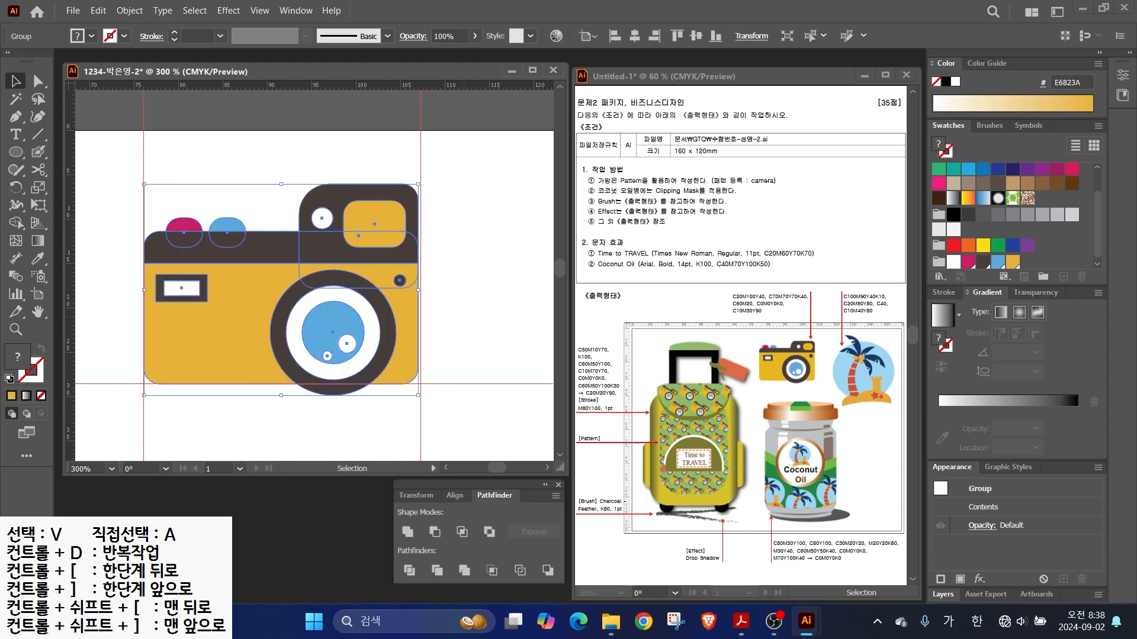
click(457, 355)
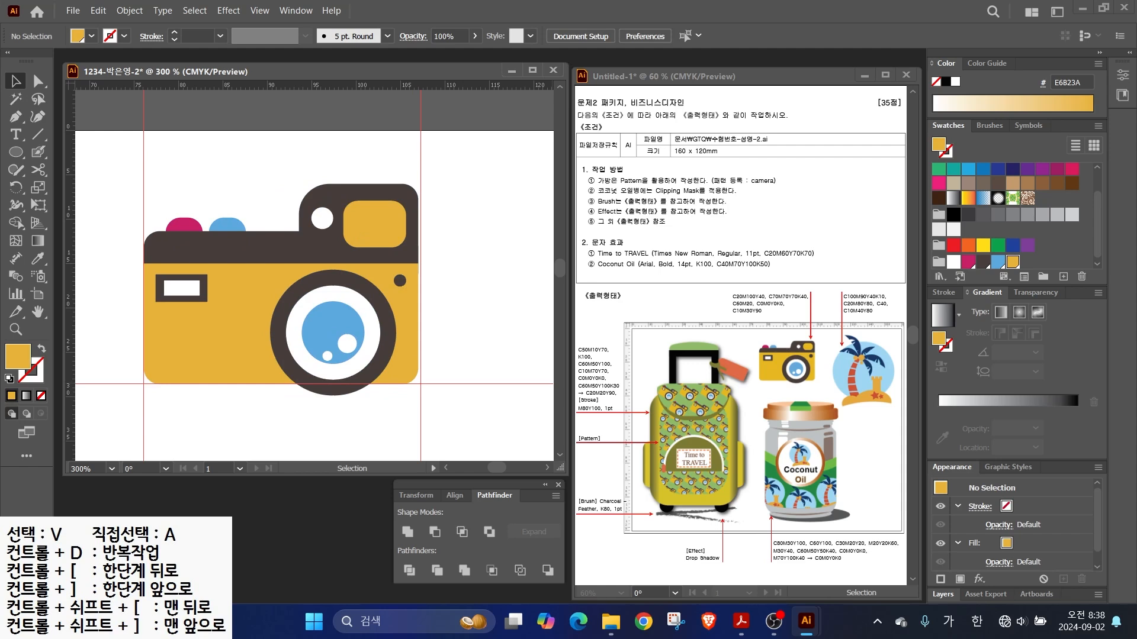
- Reselect the whole camera group with Ctrl+A
drag(664, 418, 751, 469)
drag(724, 409, 678, 519)
drag(710, 407, 664, 508)
drag(696, 406, 650, 494)
key(Escape)
key(ctrl+a)
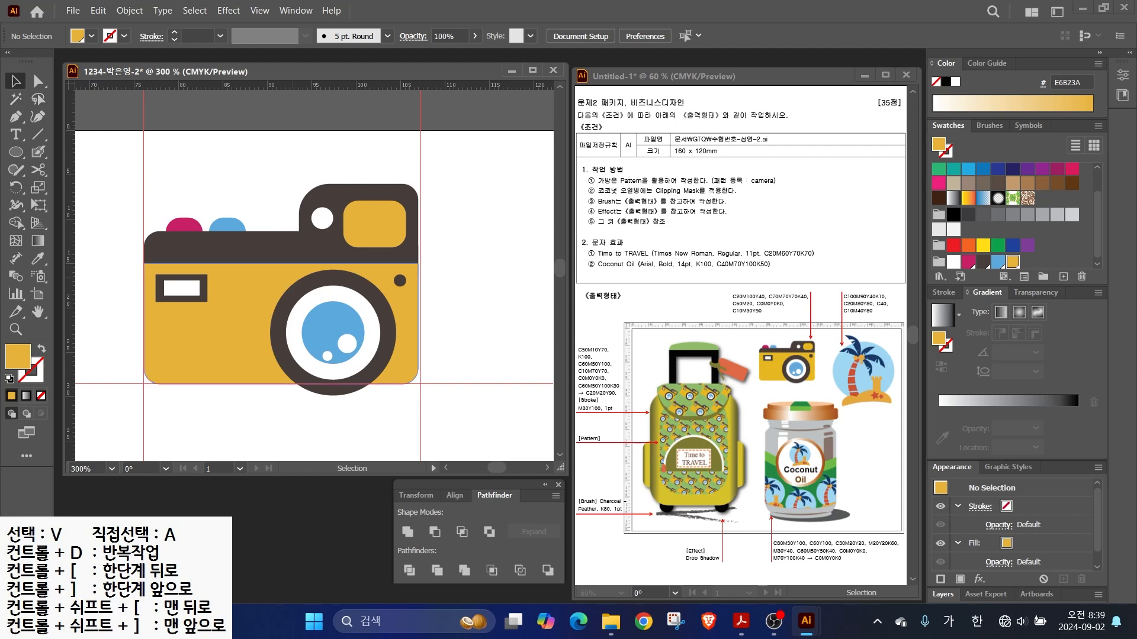
click(129, 10)
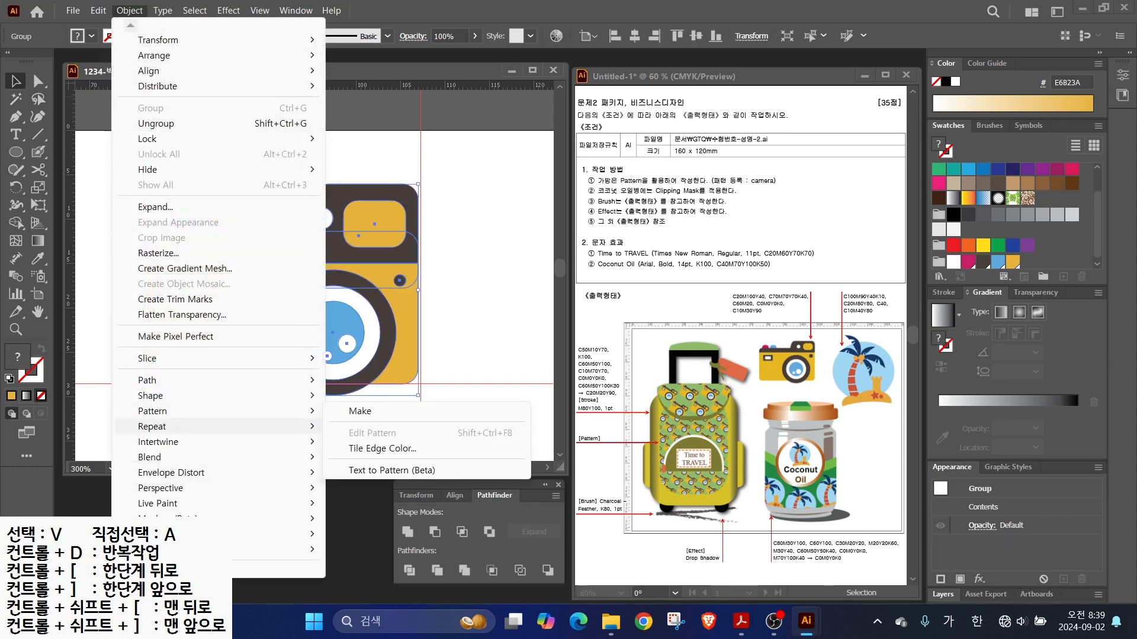
- Make a pattern from the camera group and set its tile type to Brick by Row
mouse_move(177, 410)
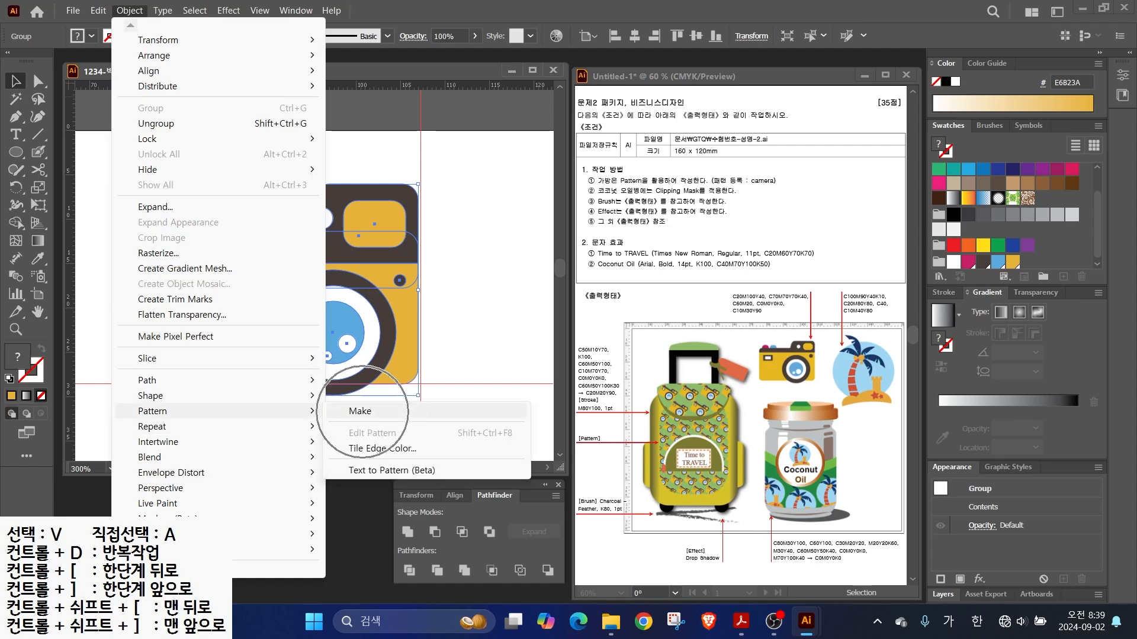
click(360, 411)
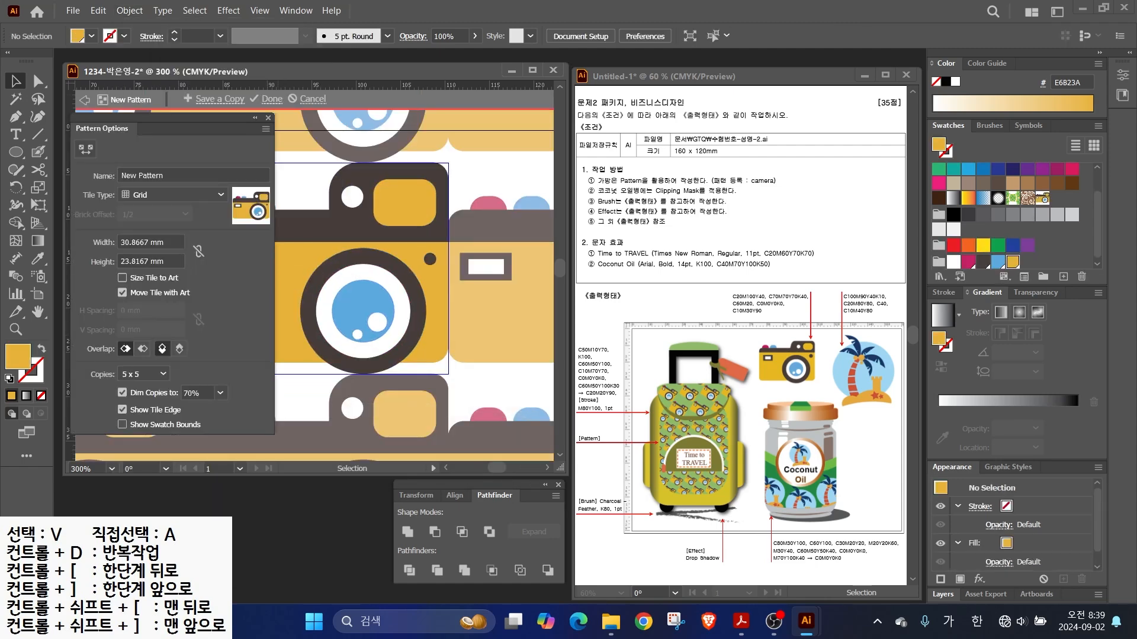
drag(101, 128, 656, 151)
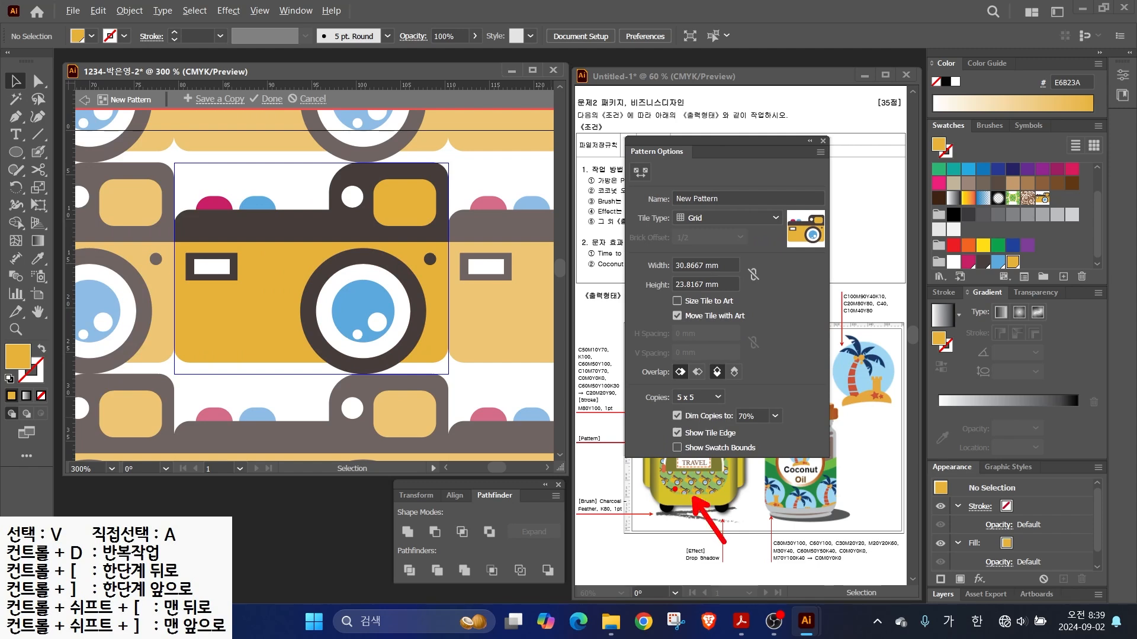
click(687, 217)
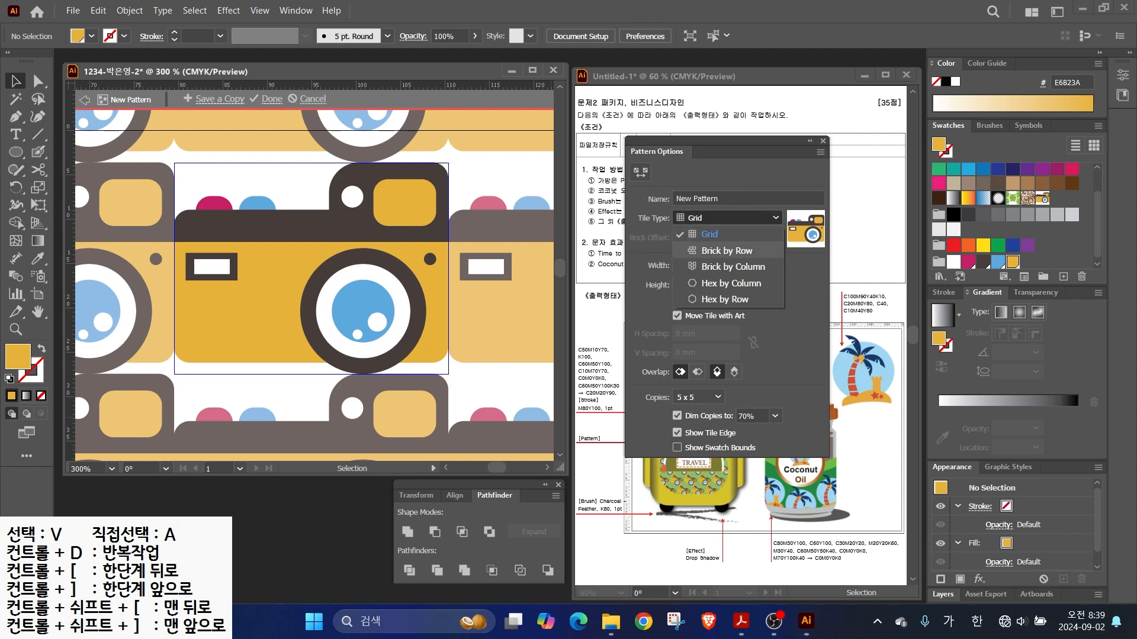
click(726, 250)
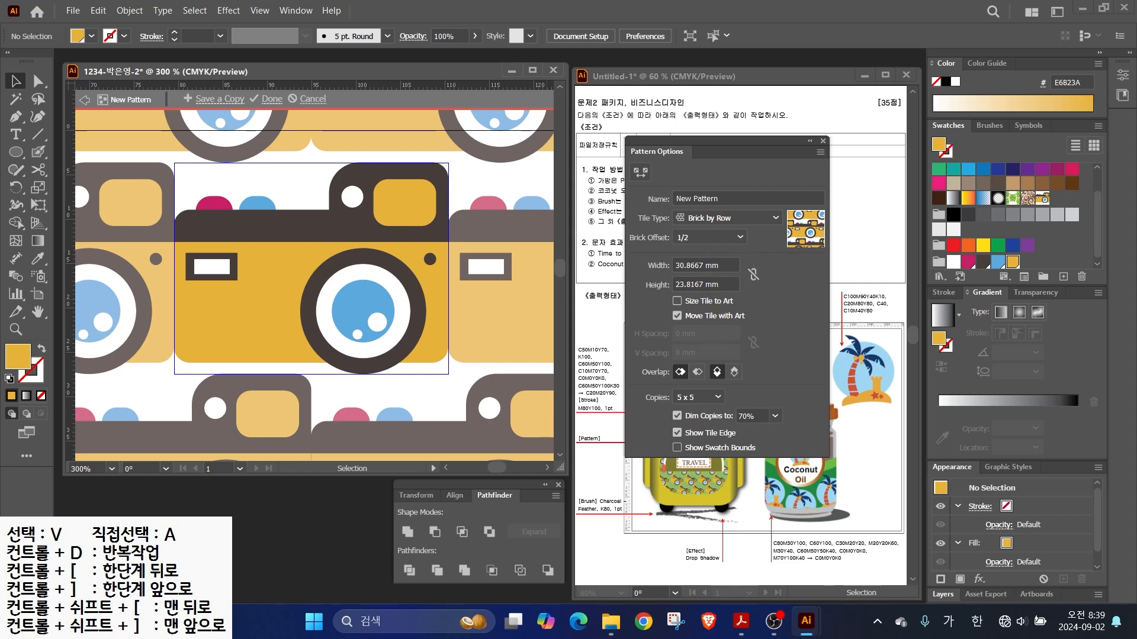
- Set the tile height to 30 mm and Brick by Column, name it 'camera' and finish
click(719, 285)
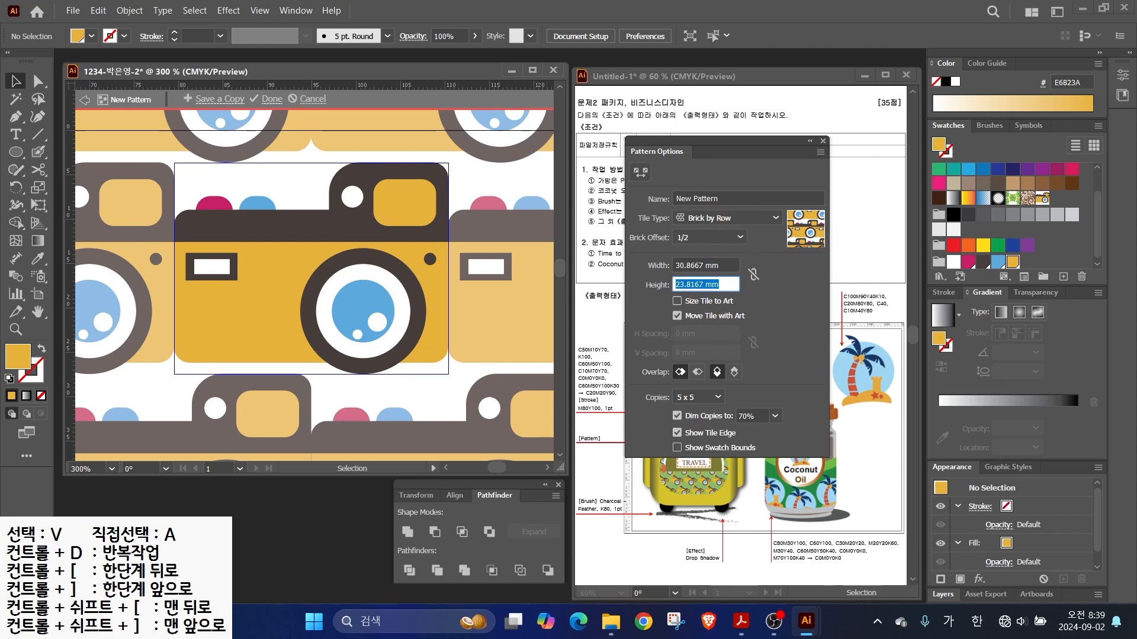
text(30)
key(Tab)
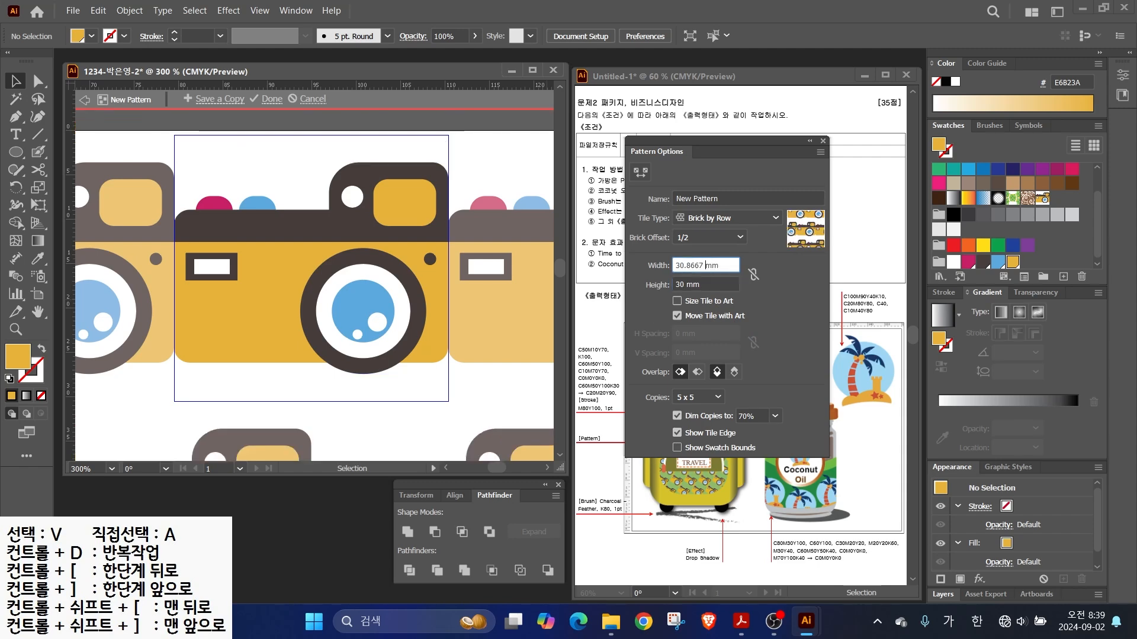
click(727, 218)
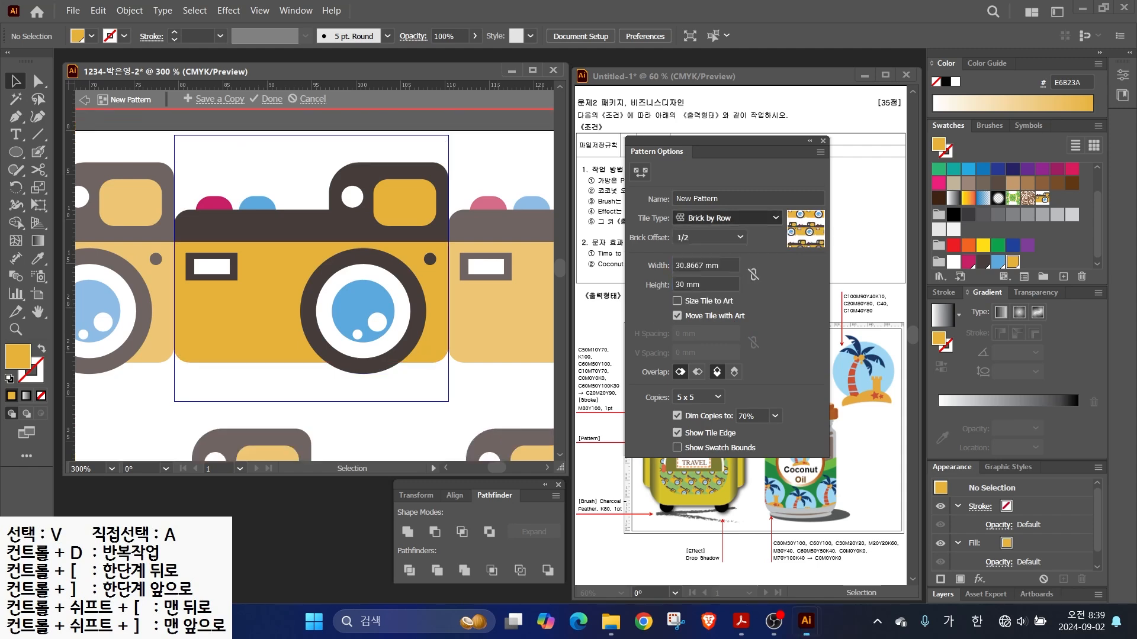
click(733, 266)
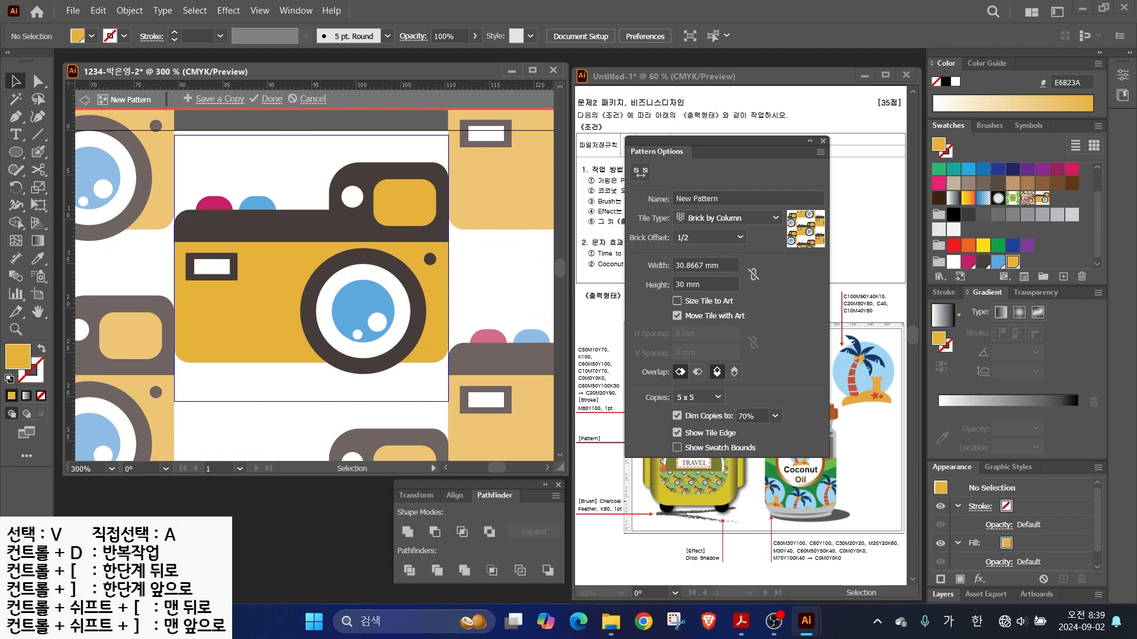
drag(723, 199, 670, 199)
text(ㅊ)
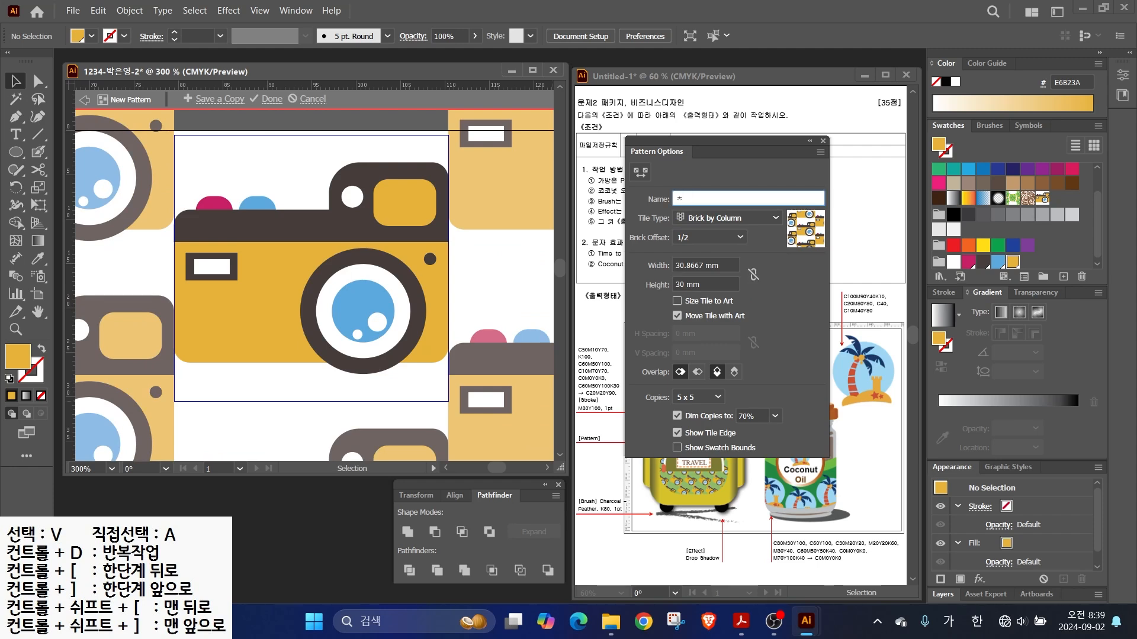
text(amera)
mouse_move(308, 106)
mouse_down()
mouse_move(263, 120)
mouse_move(244, 78)
mouse_up()
key(Escape)
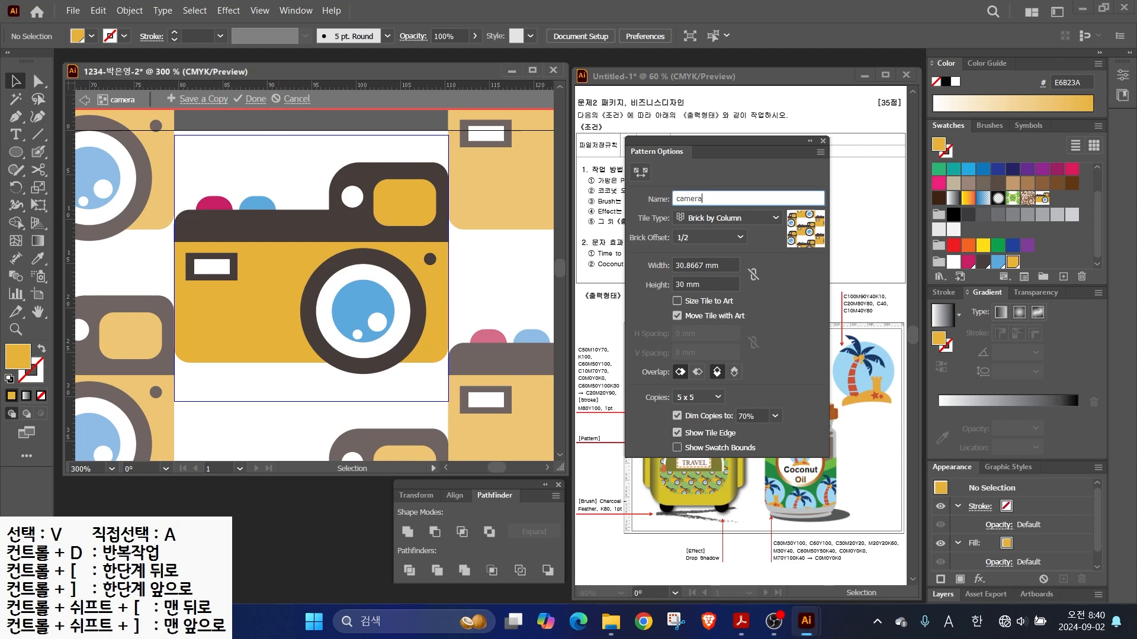
key(Escape)
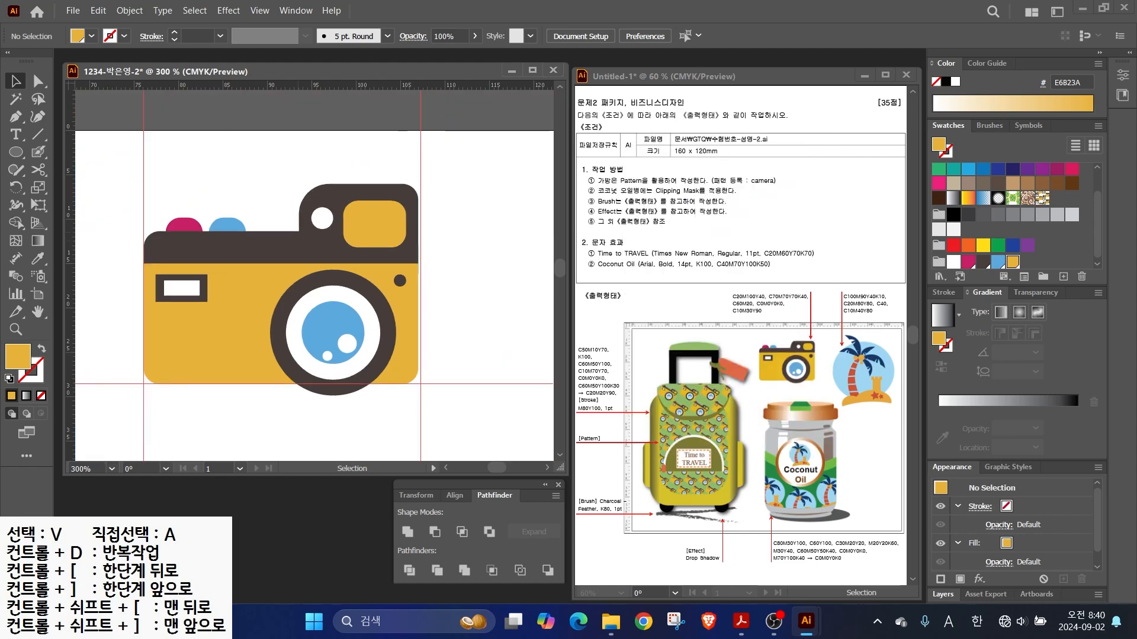
- Zoom out and clear all existing guides
key(ctrl+minus)
key(ctrl+minus)
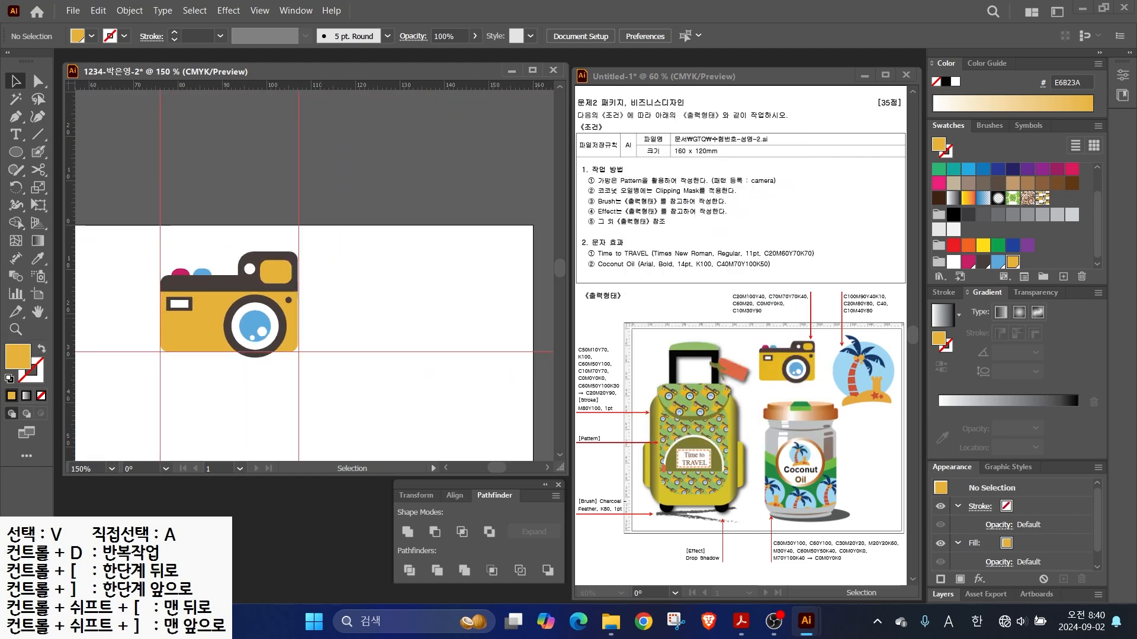
scroll(307, 343, right, 3)
click(259, 10)
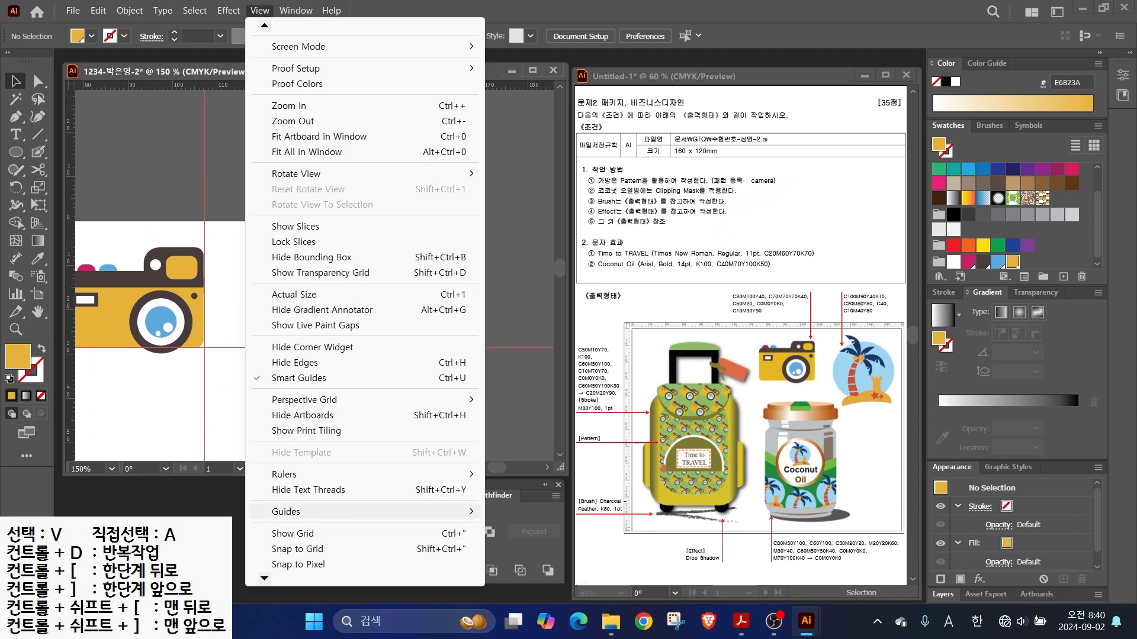
mouse_move(414, 512)
click(533, 573)
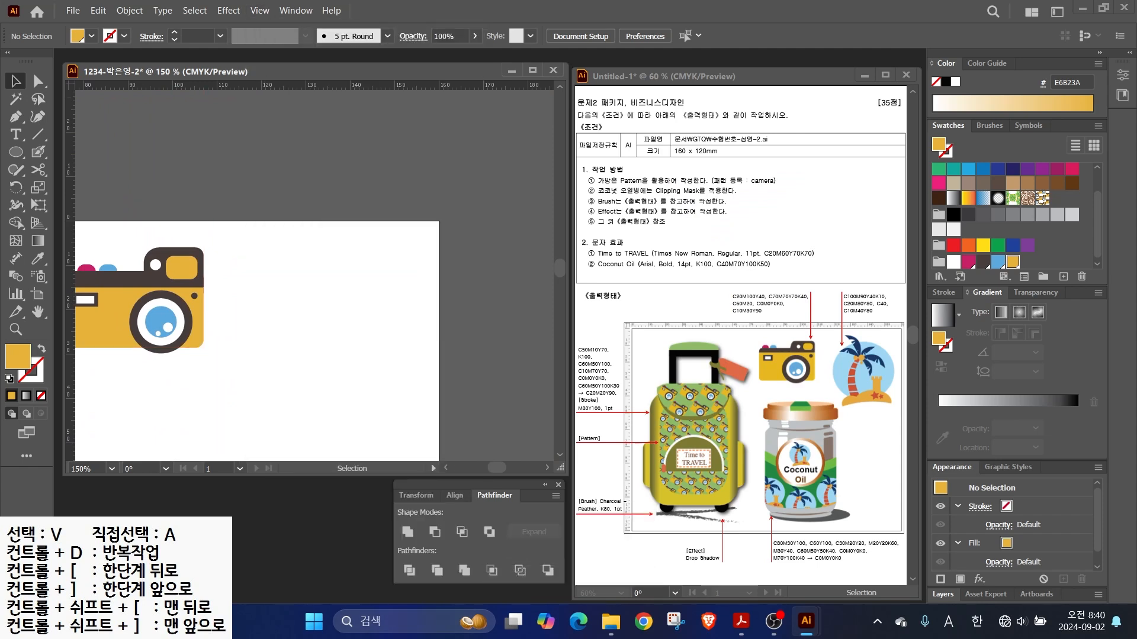
scroll(313, 273, left, 2)
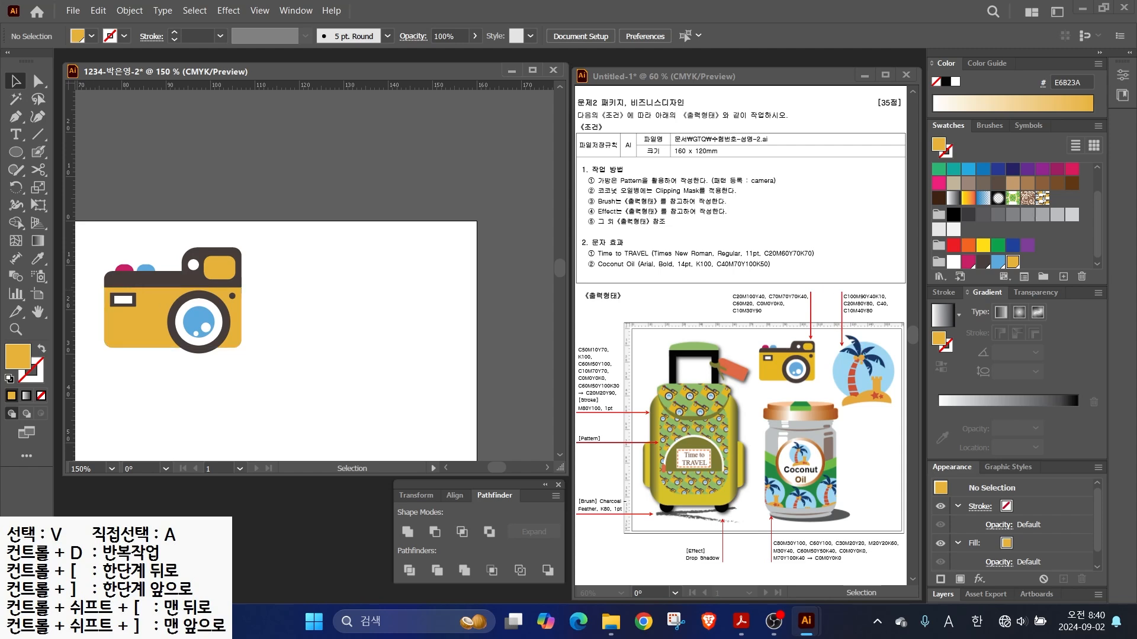
- Drag one vertical and one horizontal guide across the artboard
drag(69, 272, 299, 273)
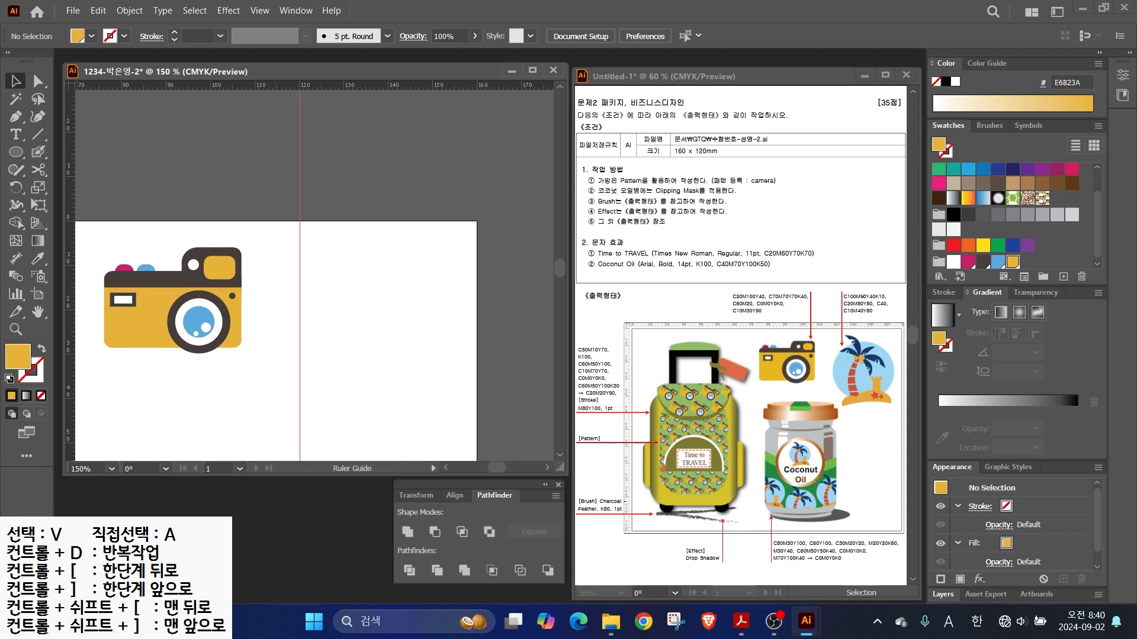
drag(237, 85, 237, 407)
mouse_move(433, 400)
mouse_down()
mouse_move(413, 234)
mouse_move(471, 426)
mouse_up()
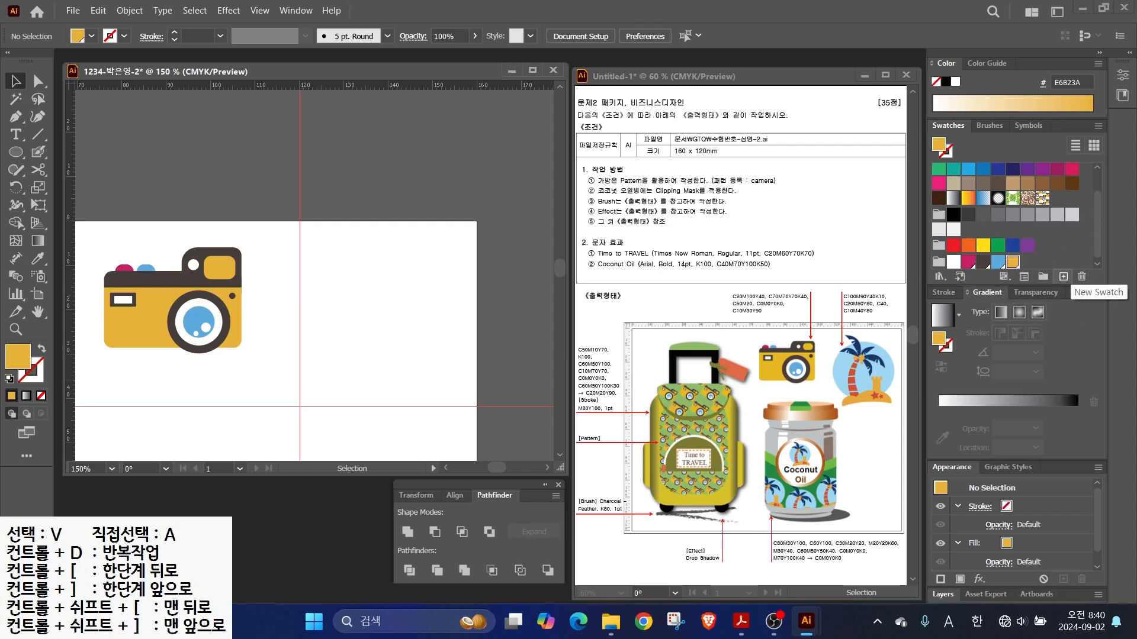
- Add a dark blue swatch and a red swatch (C20 M80 Y80 K0)
click(1063, 277)
click(514, 283)
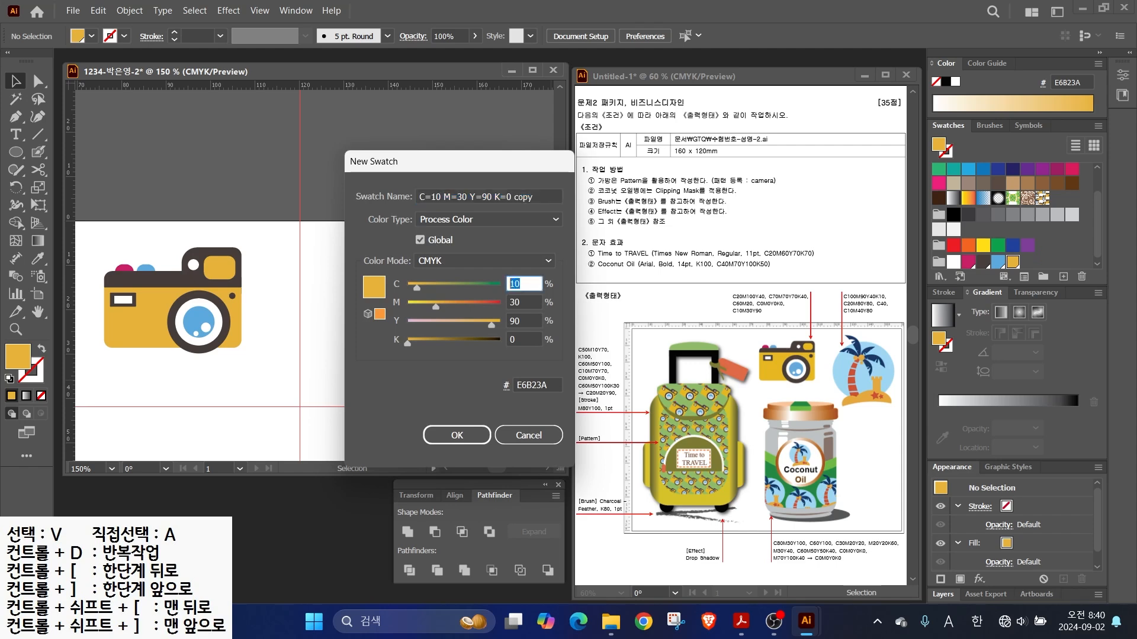
text(0	90	40	10)
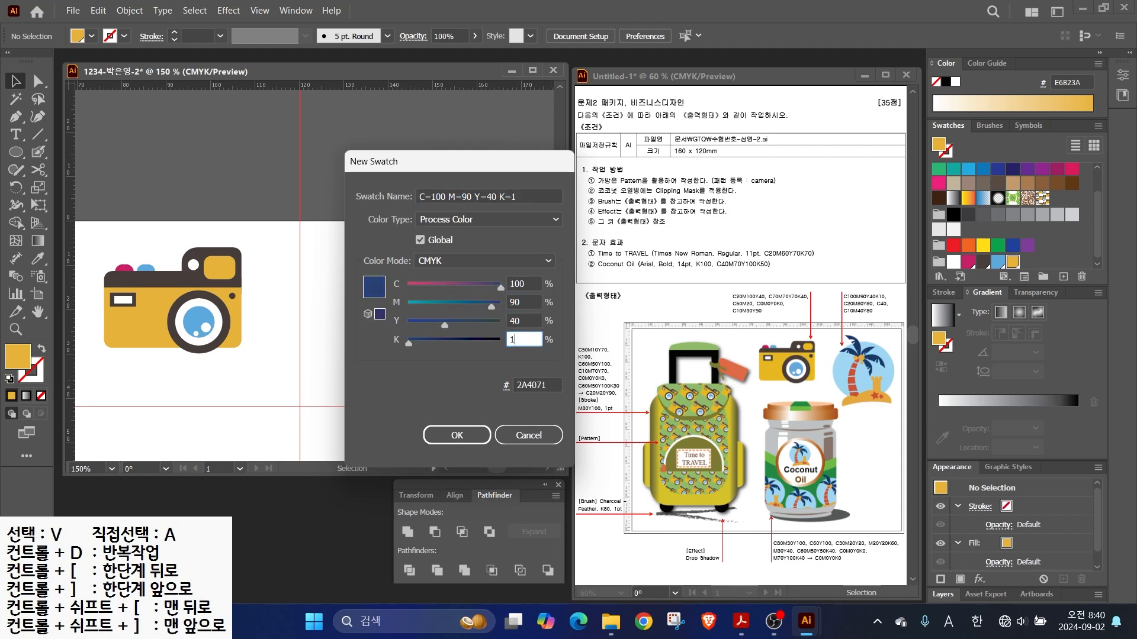
click(457, 435)
click(1063, 278)
click(515, 284)
text(20	80	80	0)
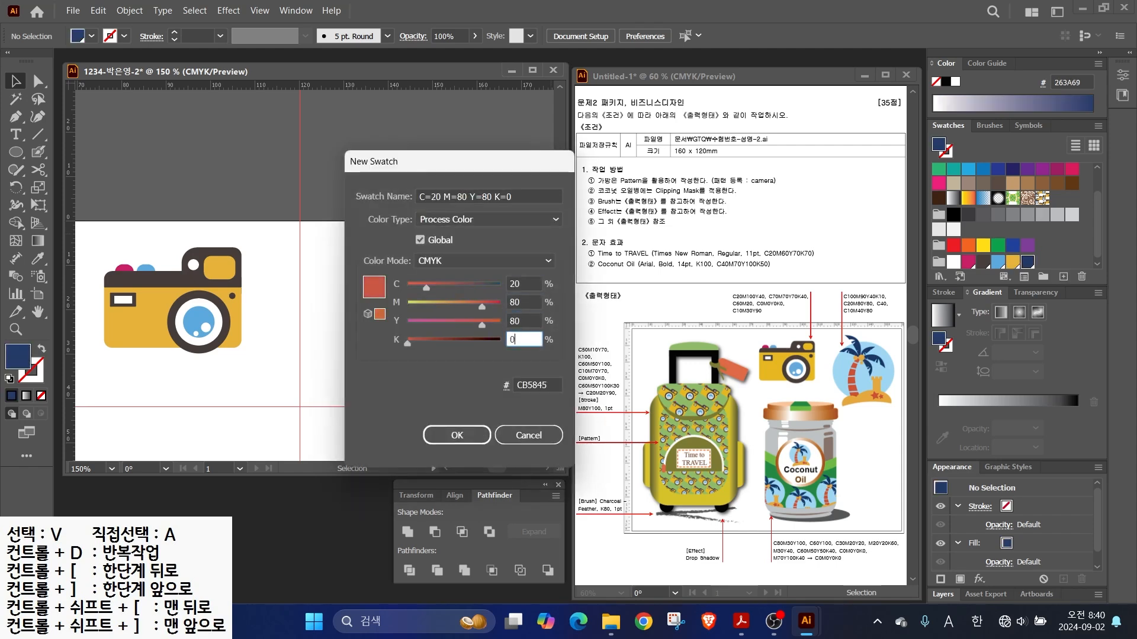
click(457, 435)
- Add light blue (C40) and orange (C10 M40 Y80) swatches, then draw a large light blue circle
click(1063, 277)
click(514, 283)
text(40	0	0	0)
click(457, 435)
click(1063, 277)
click(515, 284)
text(10	40	8)
text(0)
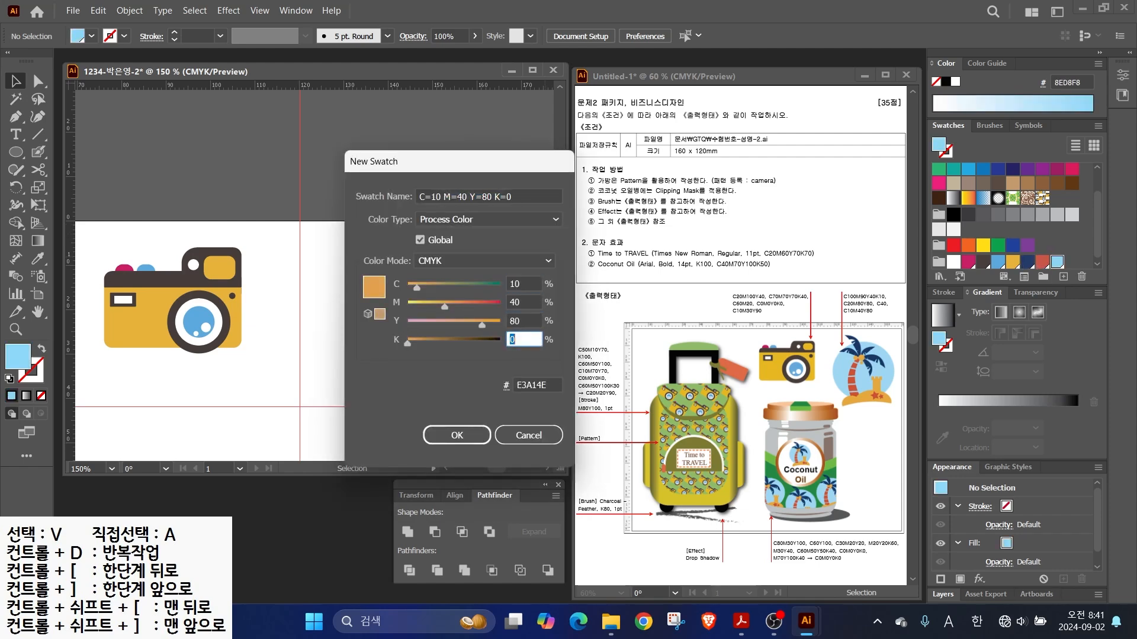
key(Return)
key(l)
drag(300, 245, 462, 407)
- Draw two overlapping orange circles, enlarge one, and unite them into a sand mound
key(v)
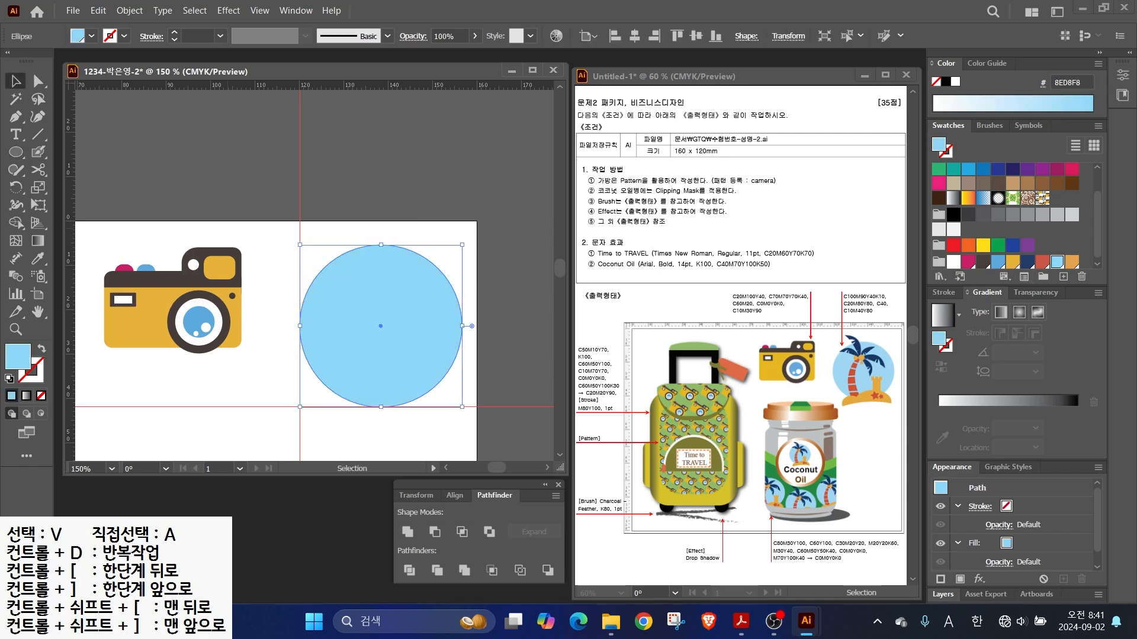
scroll(274, 292, down, 3)
key(l)
drag(298, 277, 369, 346)
click(1071, 261)
key(v)
drag(334, 312, 391, 295)
drag(425, 330, 445, 350)
shift+click(323, 320)
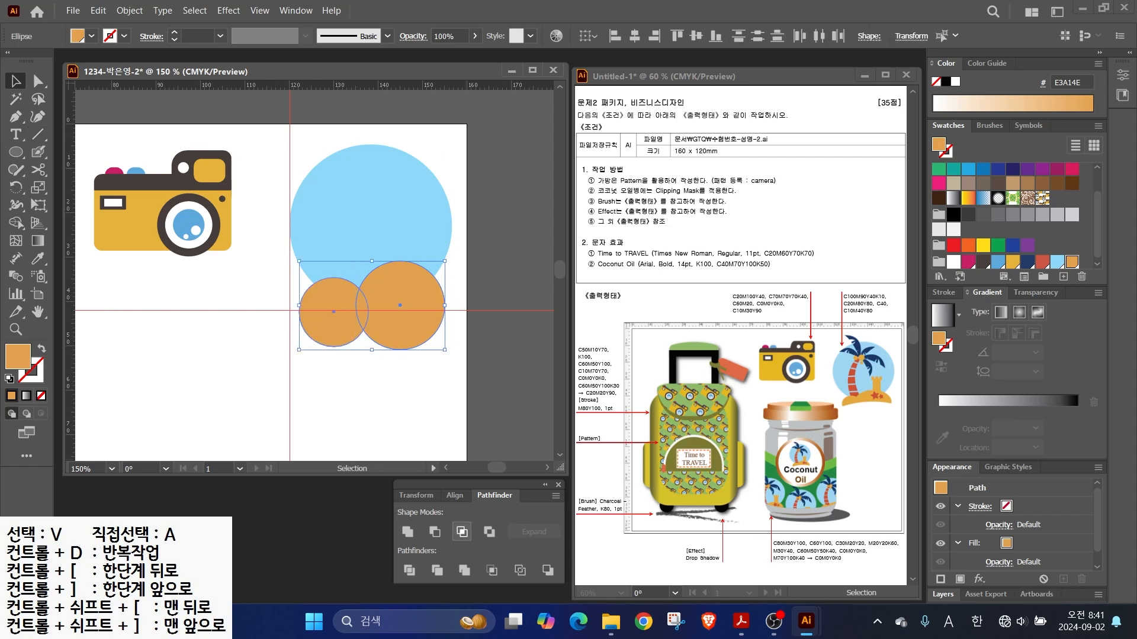
click(407, 531)
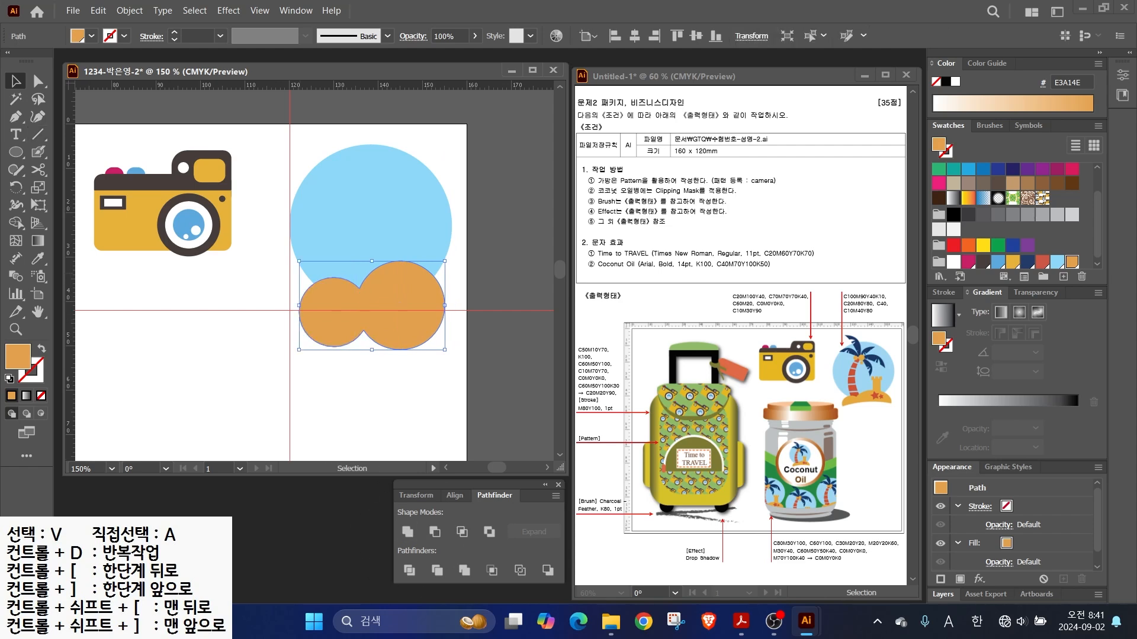
- Cut a wide ellipse away from the mound's bottom with Minus Front
key(l)
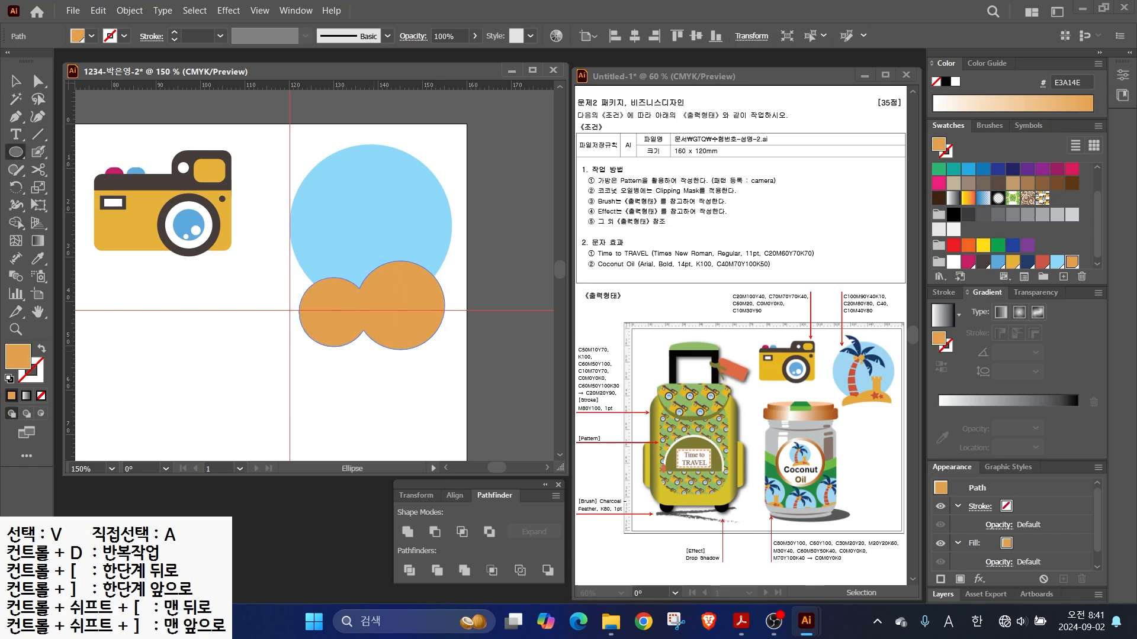
mouse_move(275, 326)
mouse_down()
mouse_move(527, 414)
mouse_move(508, 425)
mouse_up()
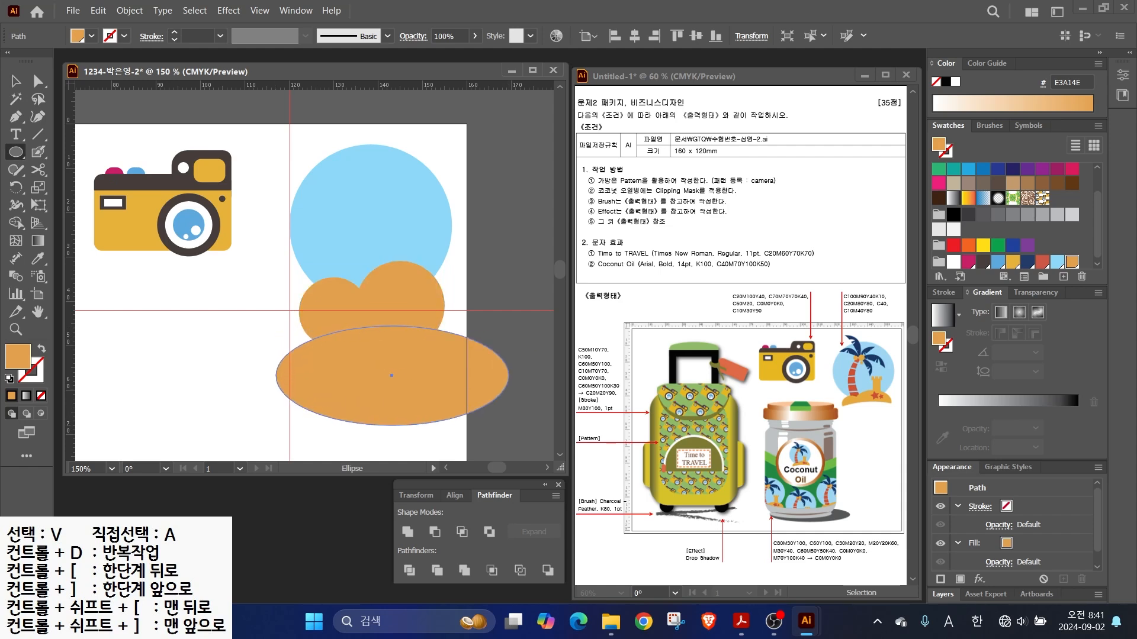
key(v)
drag(391, 375, 381, 359)
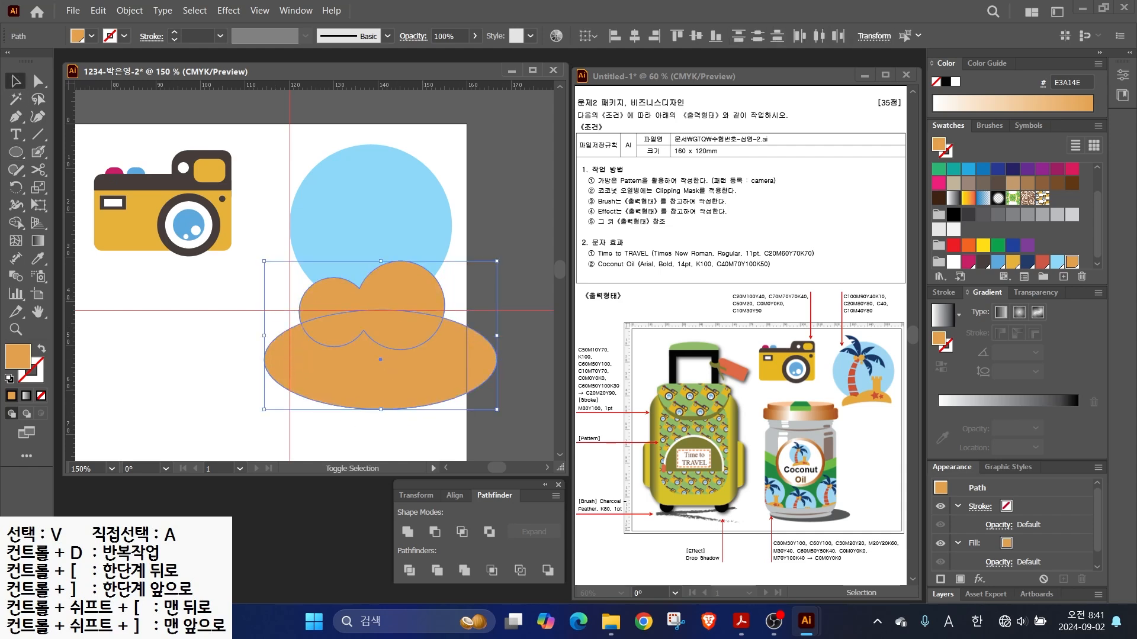
shift+click(403, 290)
click(434, 532)
click(430, 382)
- Build the castle tower from a tall rectangle topped by three narrow battlement blocks
scroll(415, 227, up, 2)
key(m)
drag(376, 238, 427, 328)
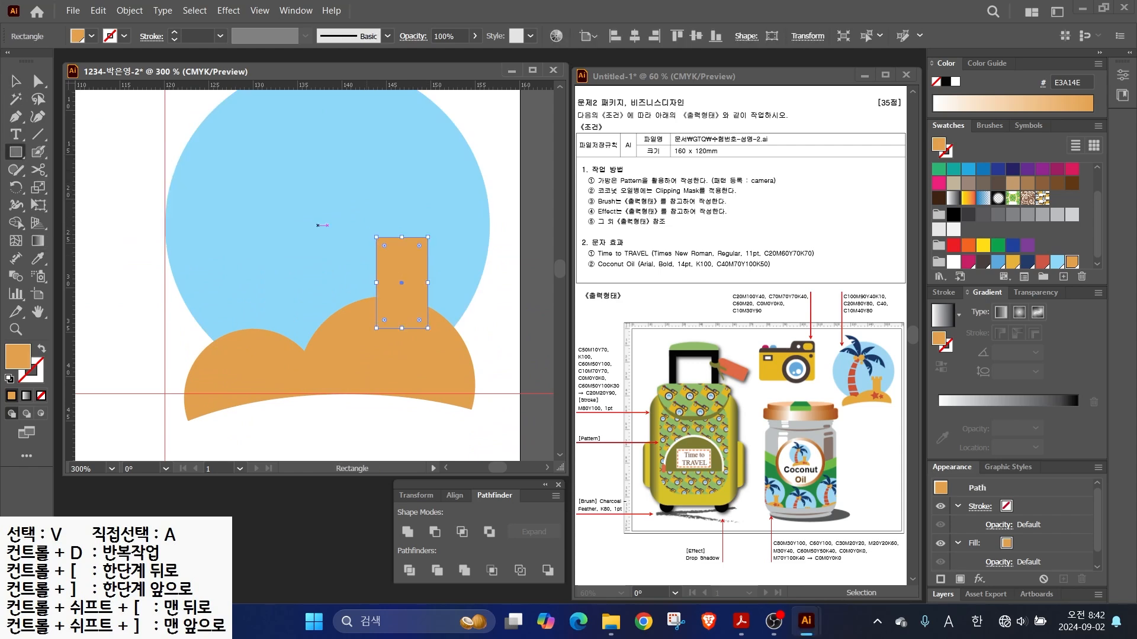
mouse_move(364, 225)
mouse_down()
mouse_move(392, 248)
mouse_move(378, 226)
mouse_move(470, 227)
mouse_up()
scroll(407, 246, up, 2)
key(v)
shift+click(410, 226)
shift+click(350, 226)
drag(320, 226, 329, 226)
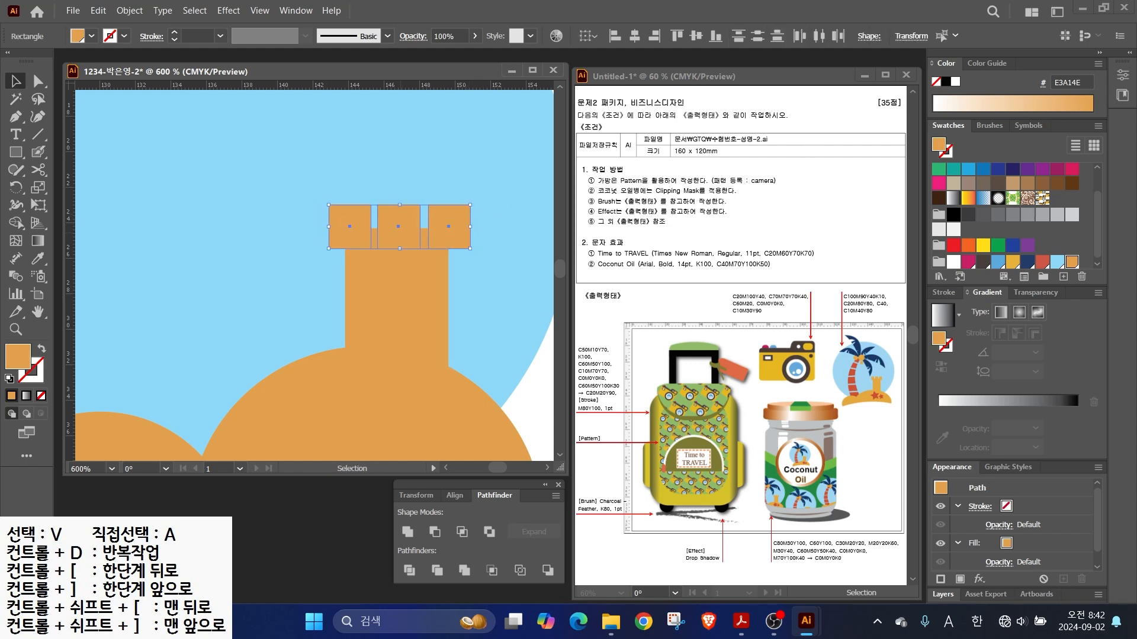
key(ctrl+minus)
key(ctrl+minus)
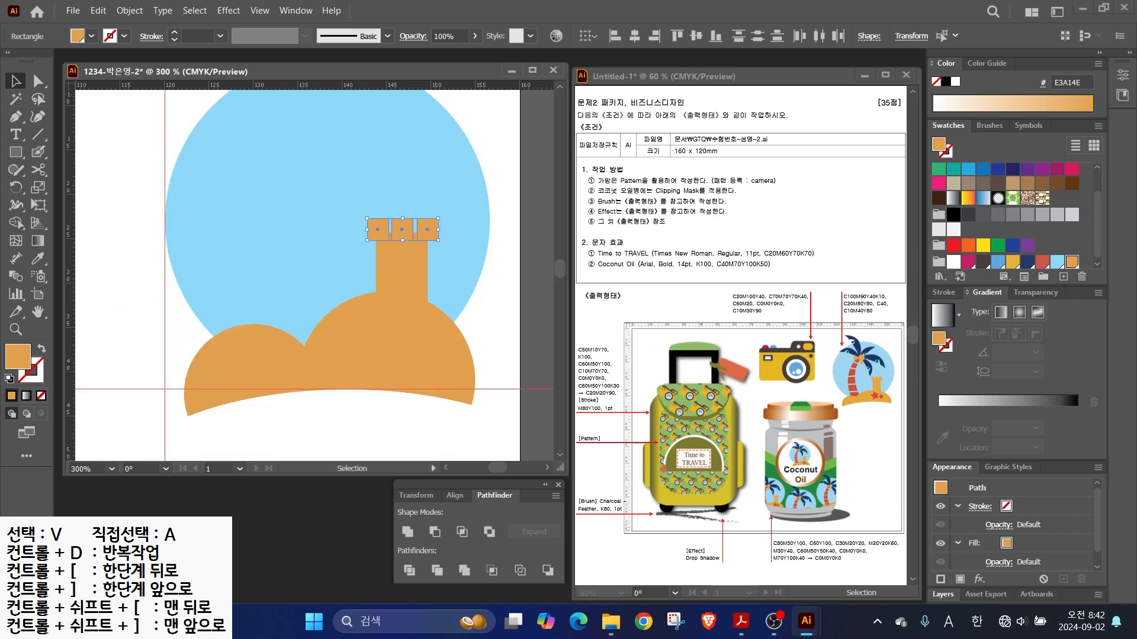
- Select the sand mound, tower and battlements, excluding the blue circle
drag(252, 421, 432, 229)
shift+click(343, 207)
key(ctrl+4)
drag(343, 196, 339, 276)
- Draw a curved red palm trunk with the Pen tool
key(p)
scroll(245, 238, down, 1)
click(268, 228)
drag(233, 280, 259, 263)
click(244, 363)
click(280, 368)
click(255, 291)
click(280, 238)
click(268, 228)
click(1041, 262)
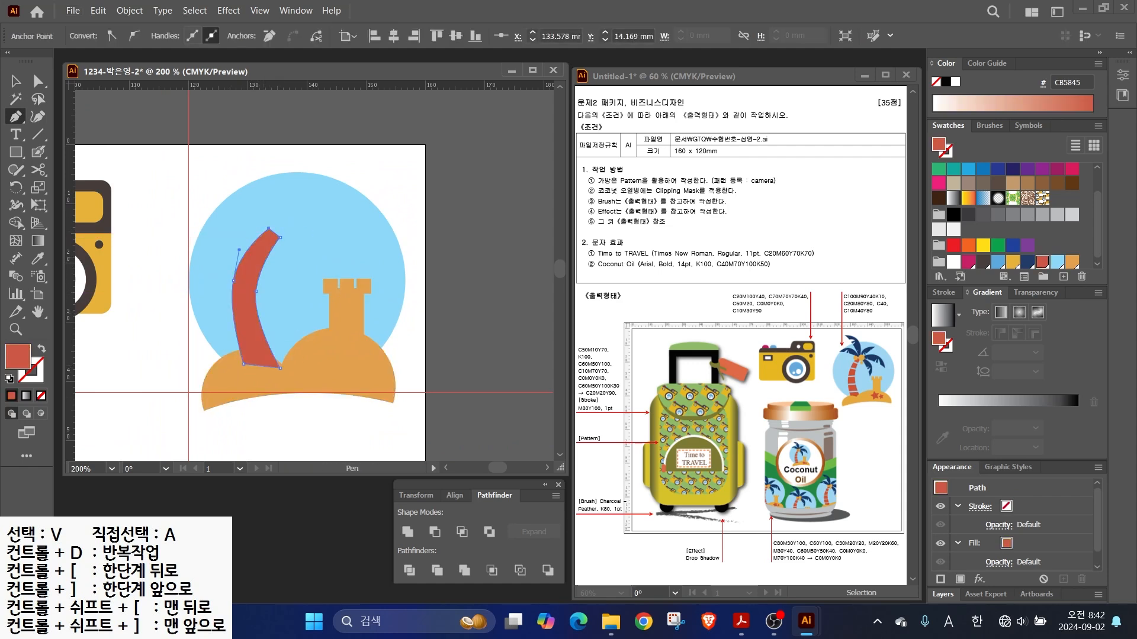
- Move the trunk down and right, then bring the sand in front of it
key(v)
drag(248, 314, 262, 327)
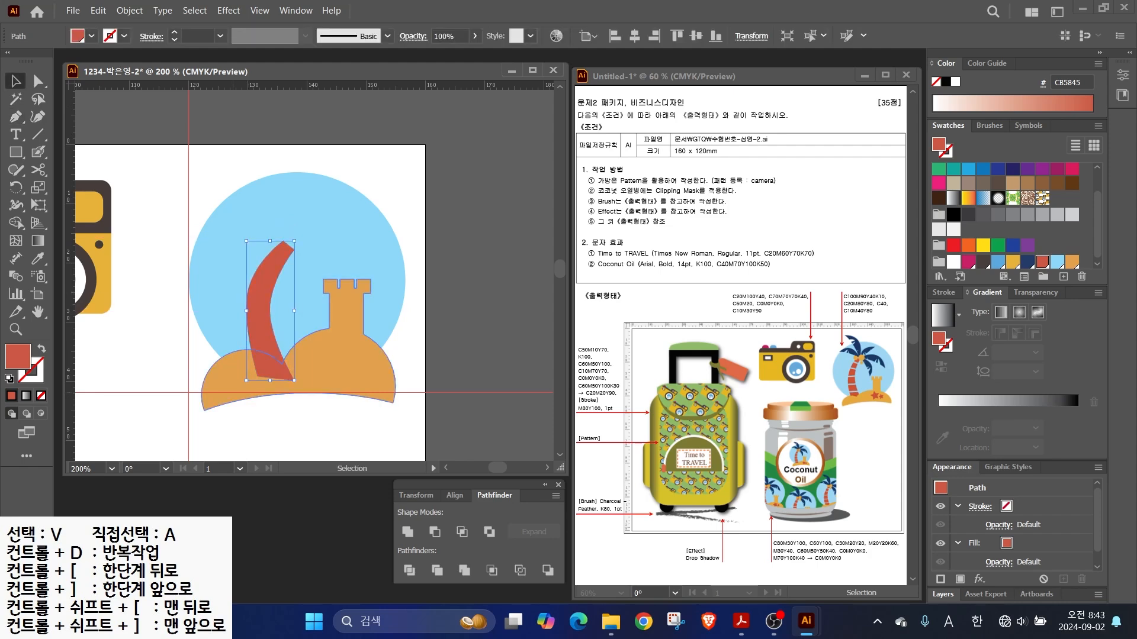
right_click(235, 377)
mouse_move(320, 532)
click(438, 534)
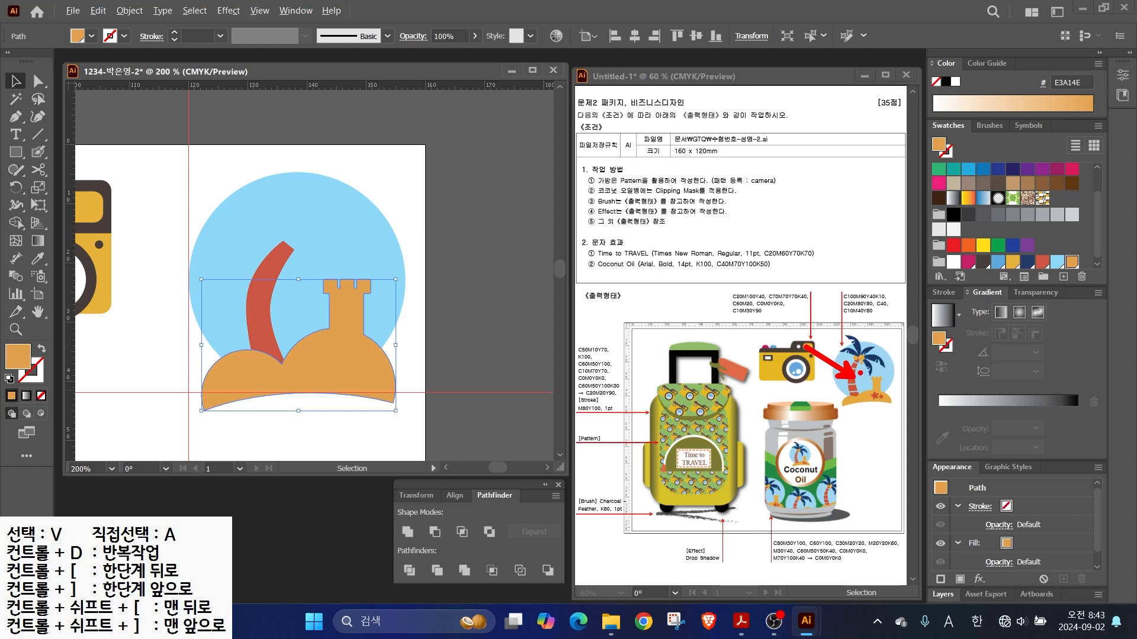
- Select the red trunk and switch to the Eraser tool from the cutting-tools flyout
click(260, 313)
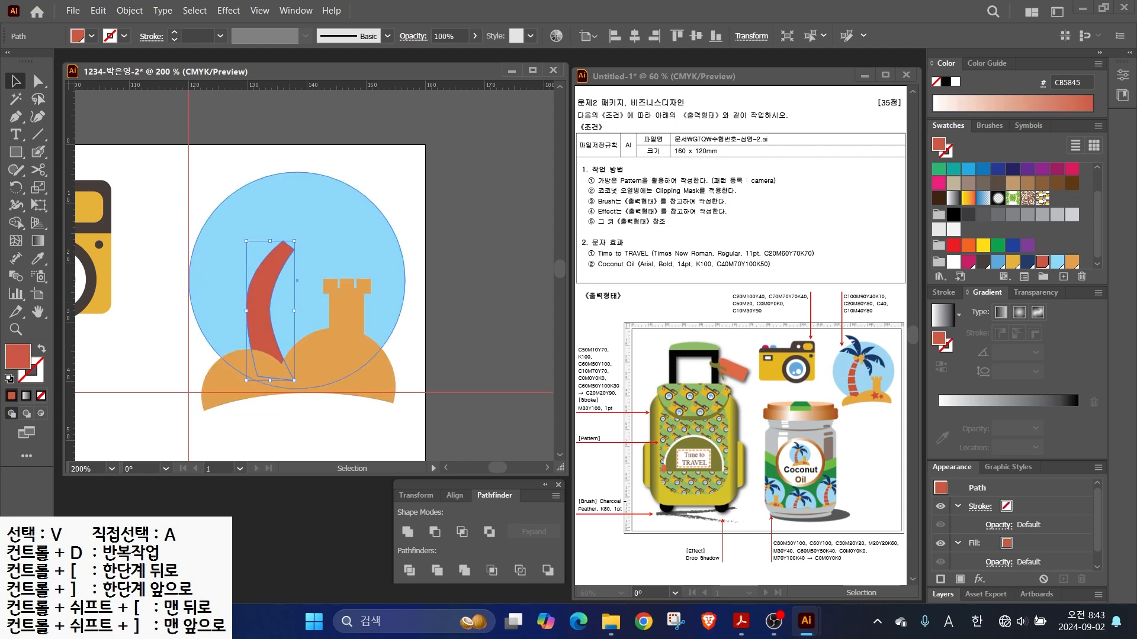
click(38, 170)
click(38, 170)
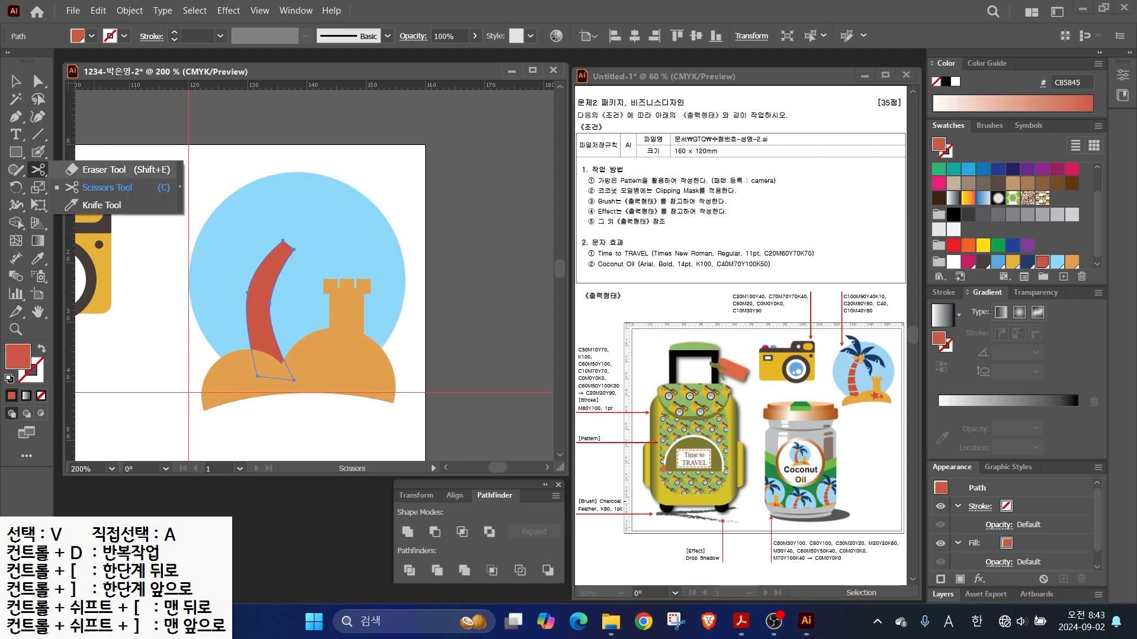
click(101, 170)
scroll(266, 255, up, 2)
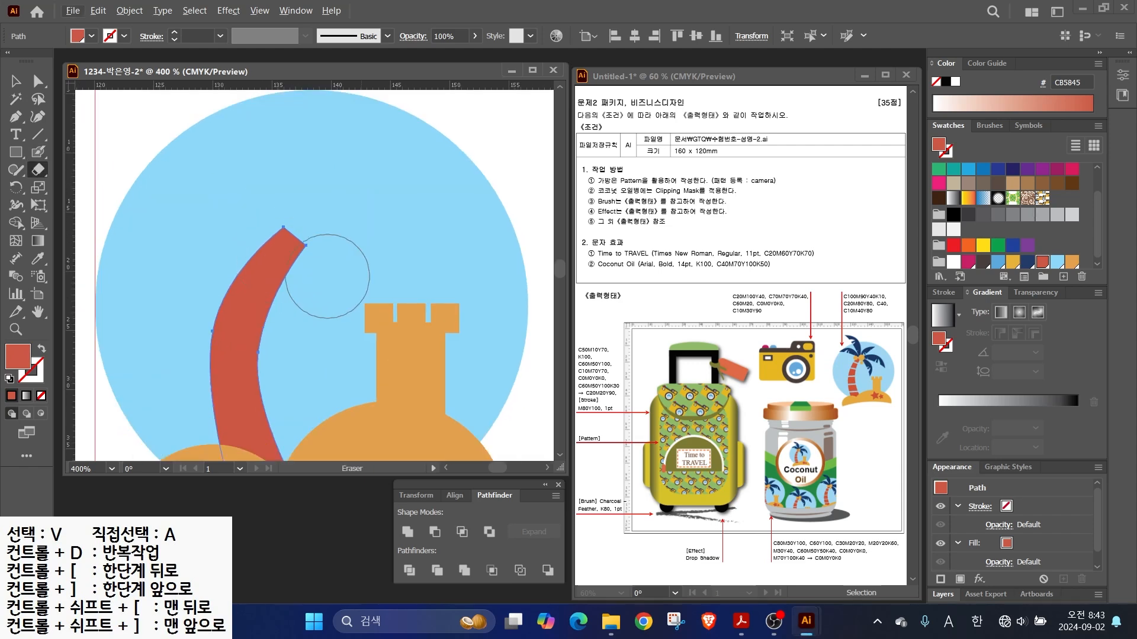
mouse_move(261, 181)
mouse_down()
mouse_move(216, 177)
mouse_move(201, 213)
mouse_move(205, 289)
mouse_move(249, 297)
mouse_up()
drag(430, 156, 325, 378)
drag(453, 206, 441, 300)
key(Escape)
- Shrink the eraser and erase five thin gaps across the red trunk
key(bracketleft)
key(bracketleft)
key(bracketleft)
key(bracketleft)
key(bracketleft)
key(bracketleft)
key(bracketleft)
key(bracketleft)
key(bracketleft)
key(bracketleft)
key(bracketleft)
key(bracketleft)
key(bracketleft)
key(bracketleft)
key(bracketleft)
key(bracketleft)
drag(240, 249, 294, 275)
drag(224, 293, 272, 314)
drag(210, 340, 259, 358)
drag(181, 395, 300, 387)
drag(187, 432, 287, 412)
- Select the light blue circle with the Selection tool
key(v)
click(345, 266)
scroll(346, 267, down, 1)
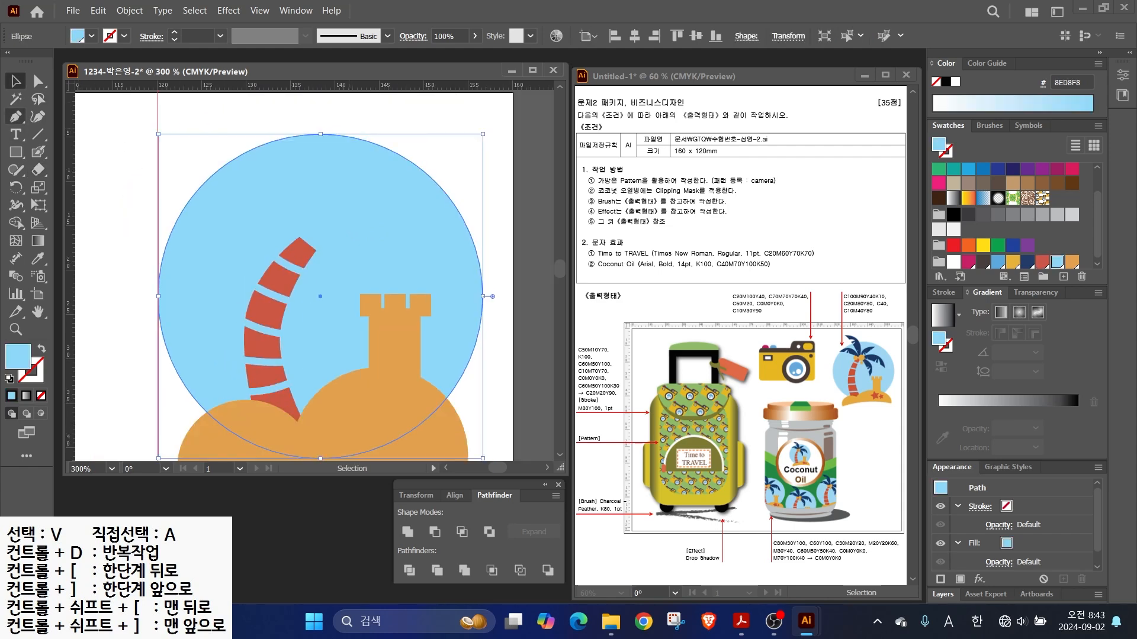
- Draw a curved palm leaf with the Pen tool, fill it navy and enlarge it
key(p)
click(300, 250)
drag(178, 223, 113, 226)
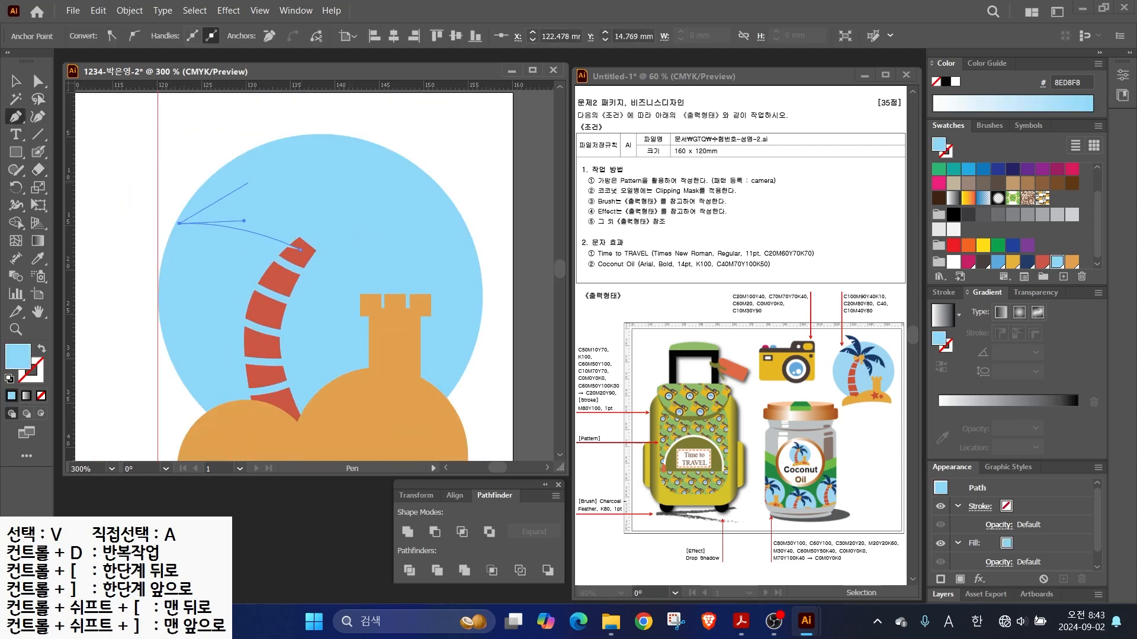
drag(239, 194, 275, 199)
click(1027, 262)
click(16, 81)
drag(179, 192, 161, 184)
scroll(241, 232, up, 2)
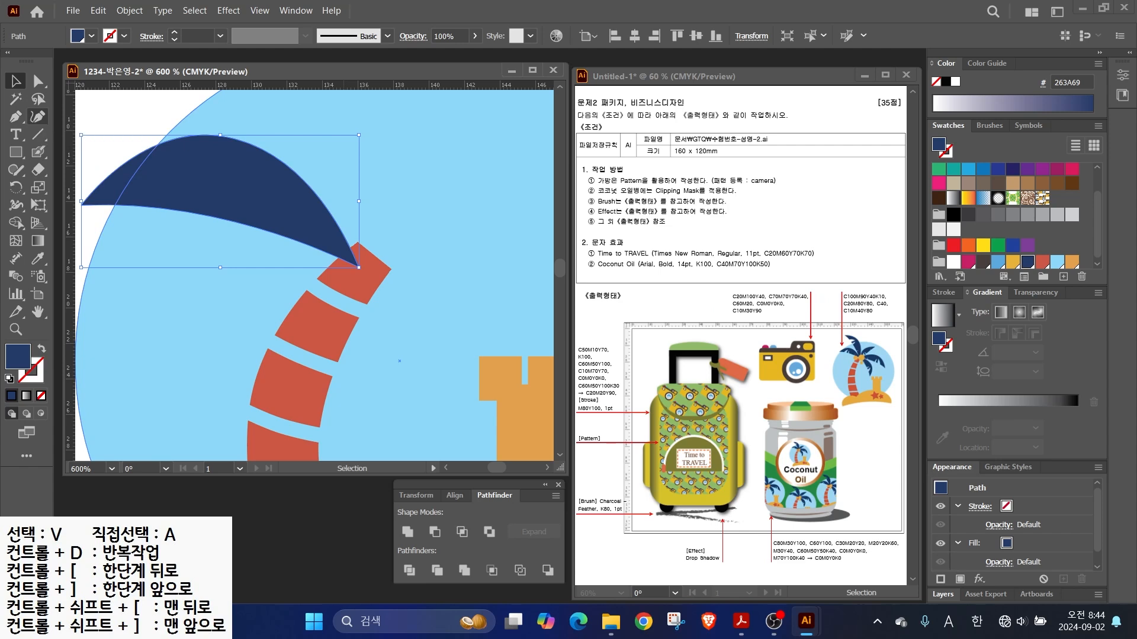
drag(201, 237, 279, 251)
- Slice two notches into the leaf's top edge with the Knife tool
click(38, 170)
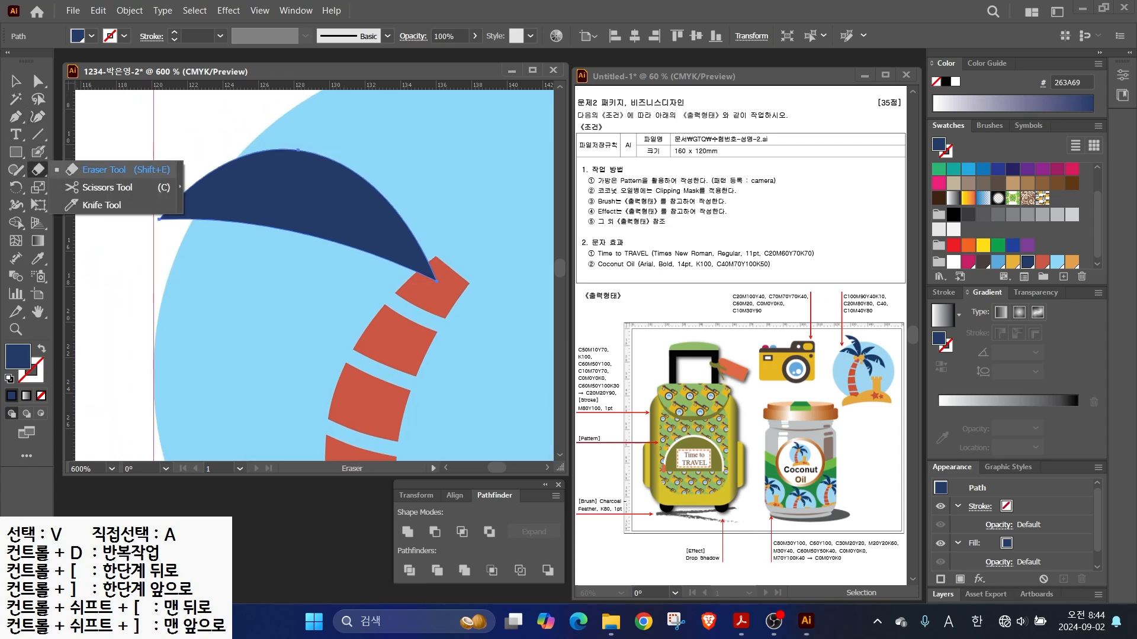
click(101, 205)
drag(182, 248, 245, 181)
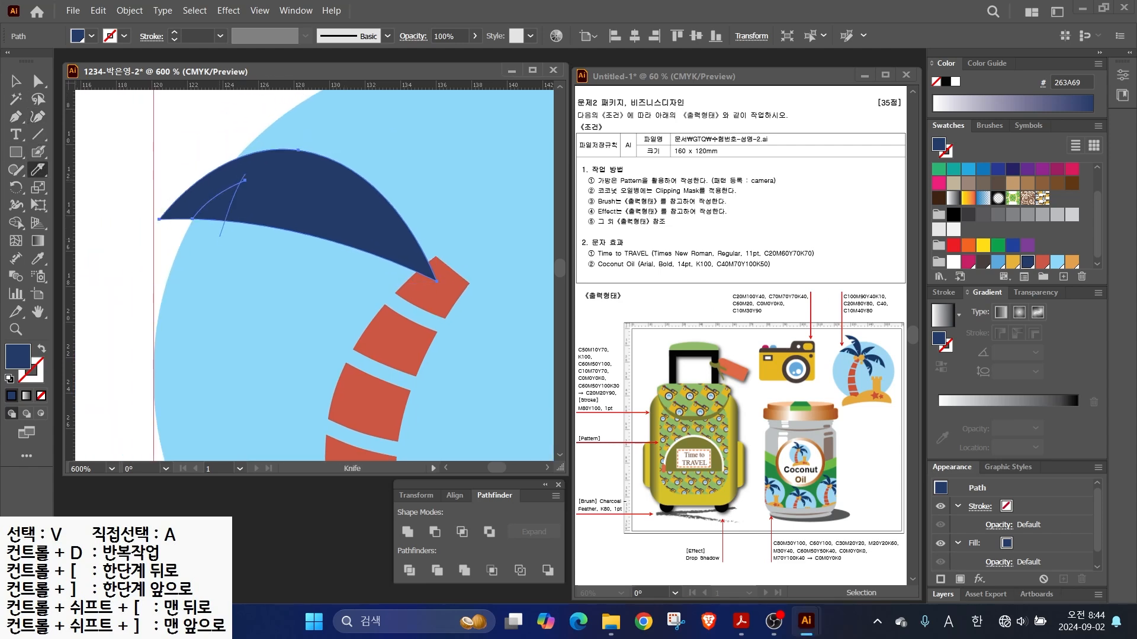
drag(235, 222, 276, 188)
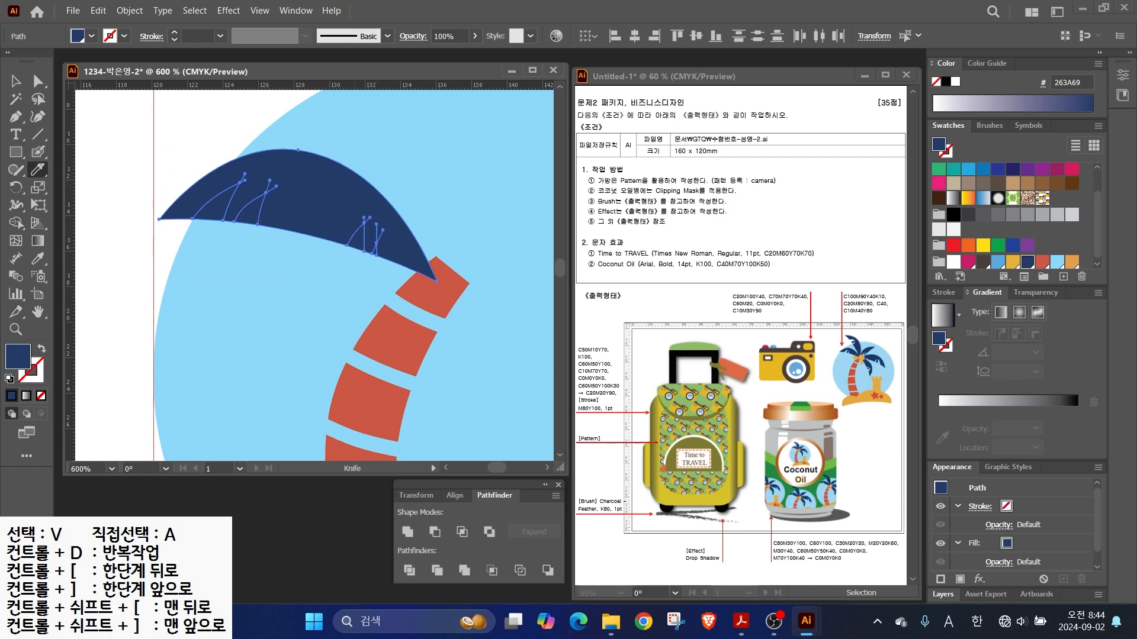
- Delete the small slices and sliver left by the notch cuts
key(v)
click(207, 127)
click(217, 205)
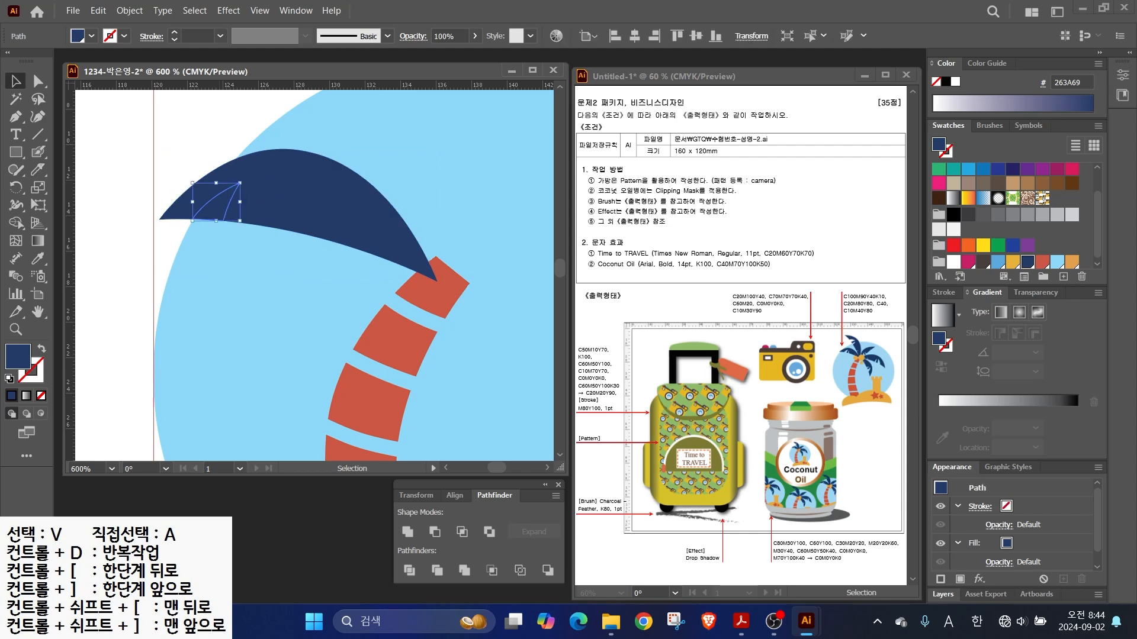
key(Delete)
click(252, 212)
key(Delete)
click(359, 238)
key(Delete)
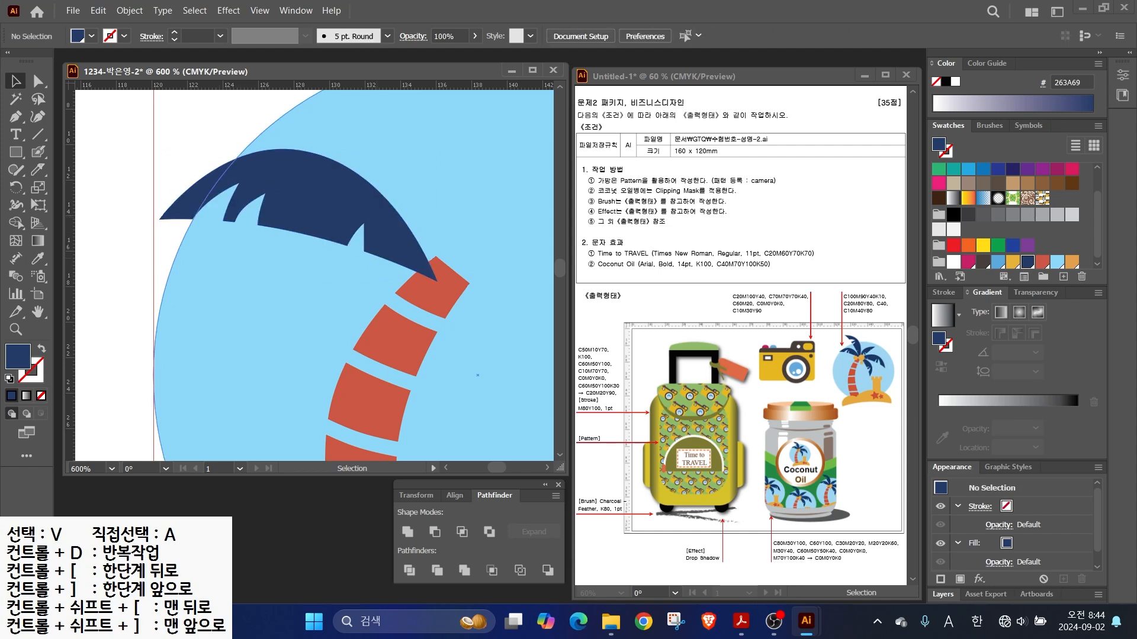
click(377, 242)
click(207, 128)
click(374, 243)
click(376, 251)
key(Delete)
- Unite the remaining leaf pieces into one shape with Pathfinder
click(390, 251)
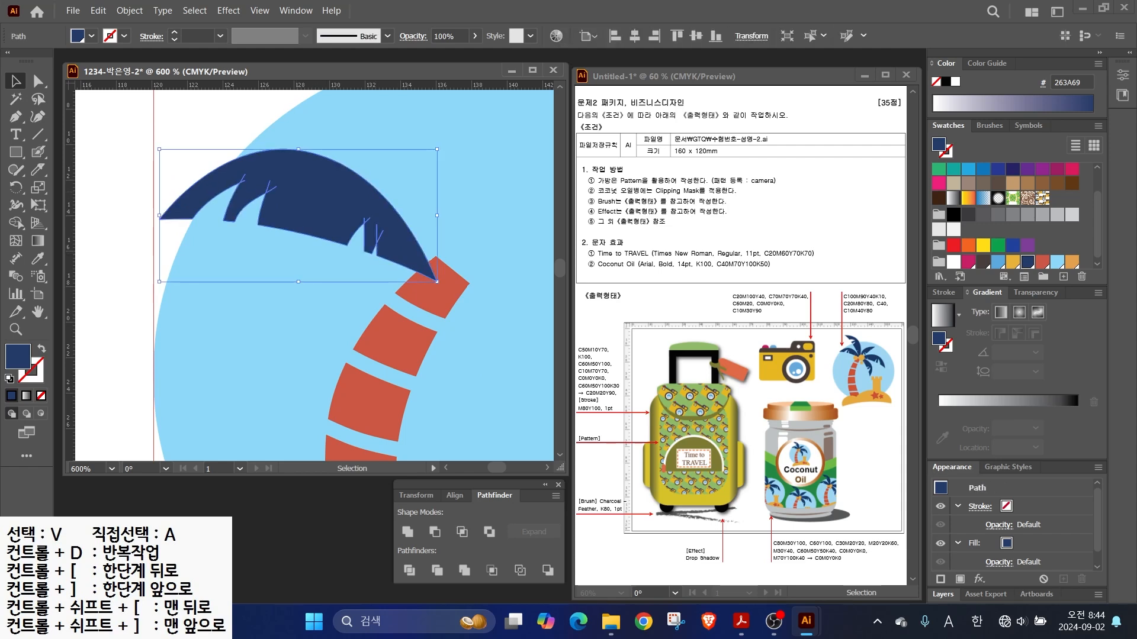
key(ctrl)
key(ctrl)
key(ctrl)
key(ctrl)
click(407, 533)
scroll(396, 232, down, 2)
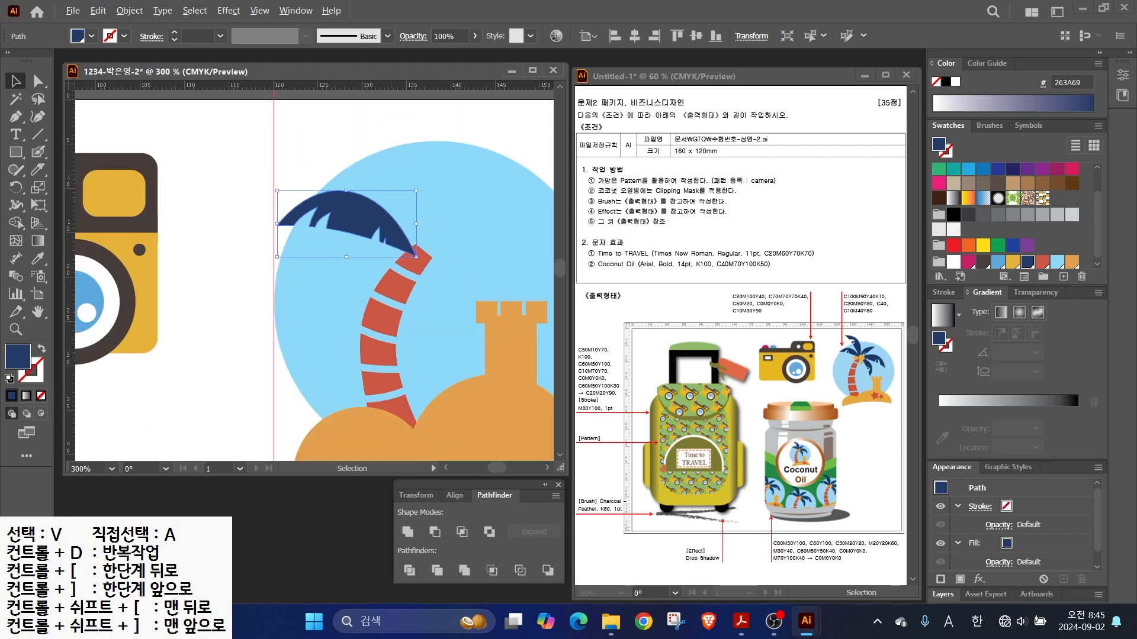
- Duplicate the navy leaf, rotate it about 44°, enlarge it slightly and set it on the trunk
drag(388, 214, 290, 223)
drag(248, 232, 275, 189)
drag(348, 225, 307, 310)
drag(251, 160, 239, 127)
drag(296, 219, 316, 228)
- Make a vertically mirrored copy of both leaves with the Reflect tool
shift+click(266, 256)
click(16, 187)
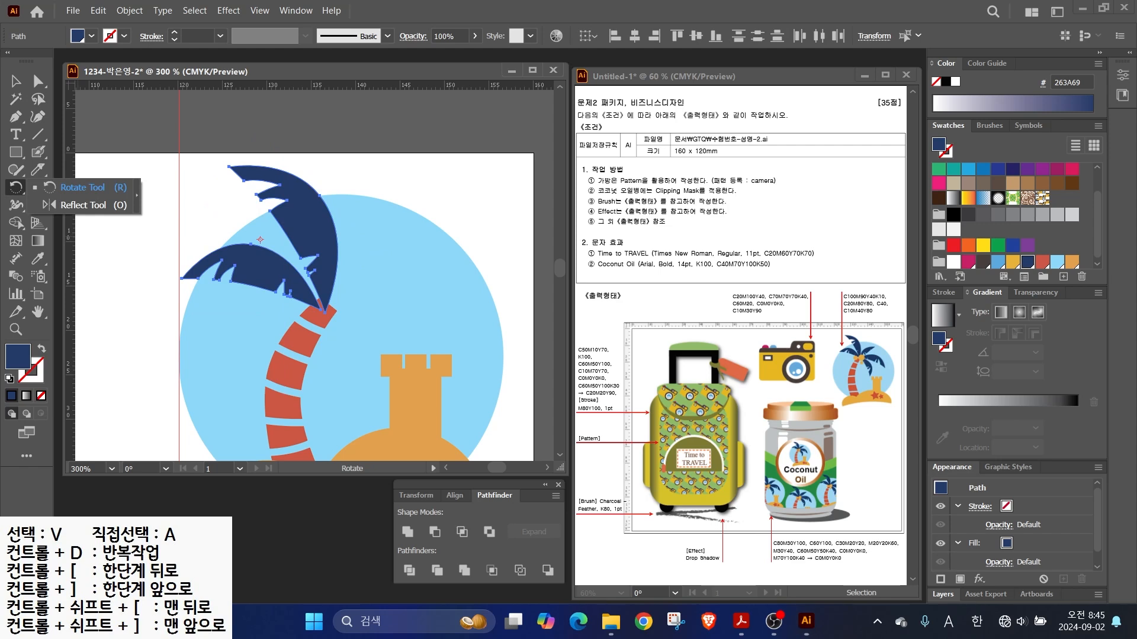
click(83, 205)
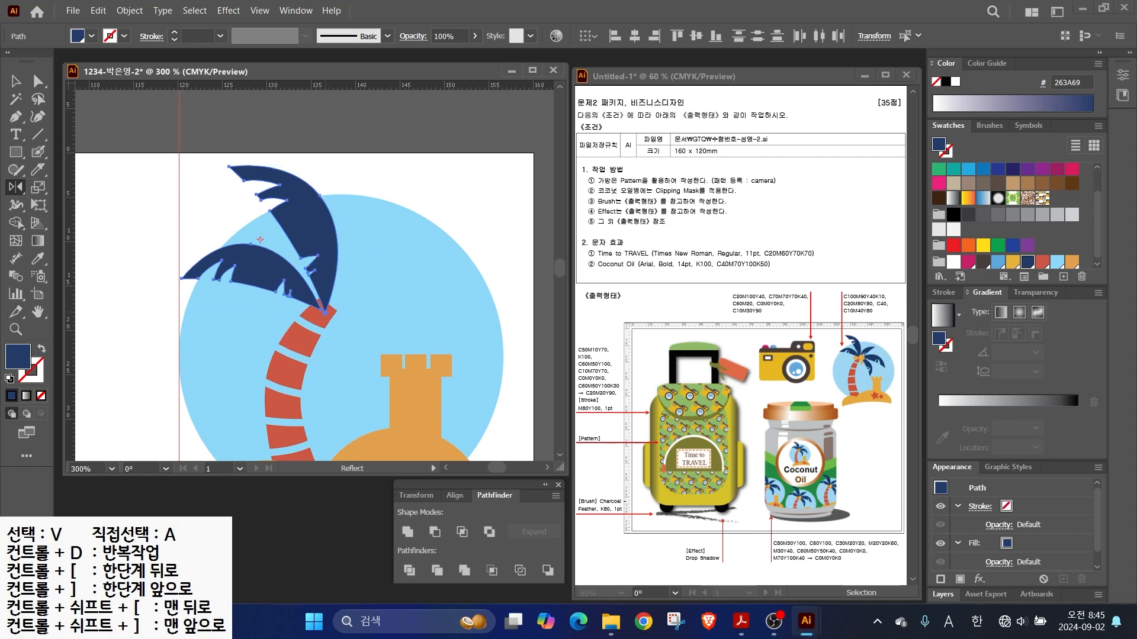
alt+click(327, 308)
click(622, 263)
click(621, 263)
click(621, 263)
click(622, 263)
click(621, 262)
click(622, 263)
click(621, 263)
click(622, 263)
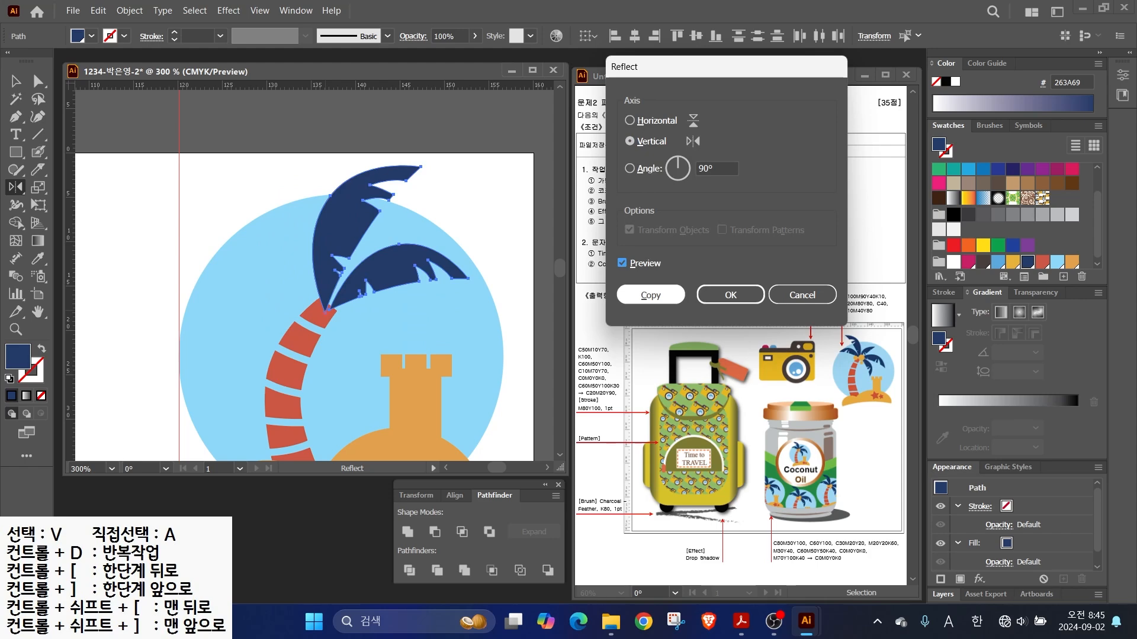
click(650, 294)
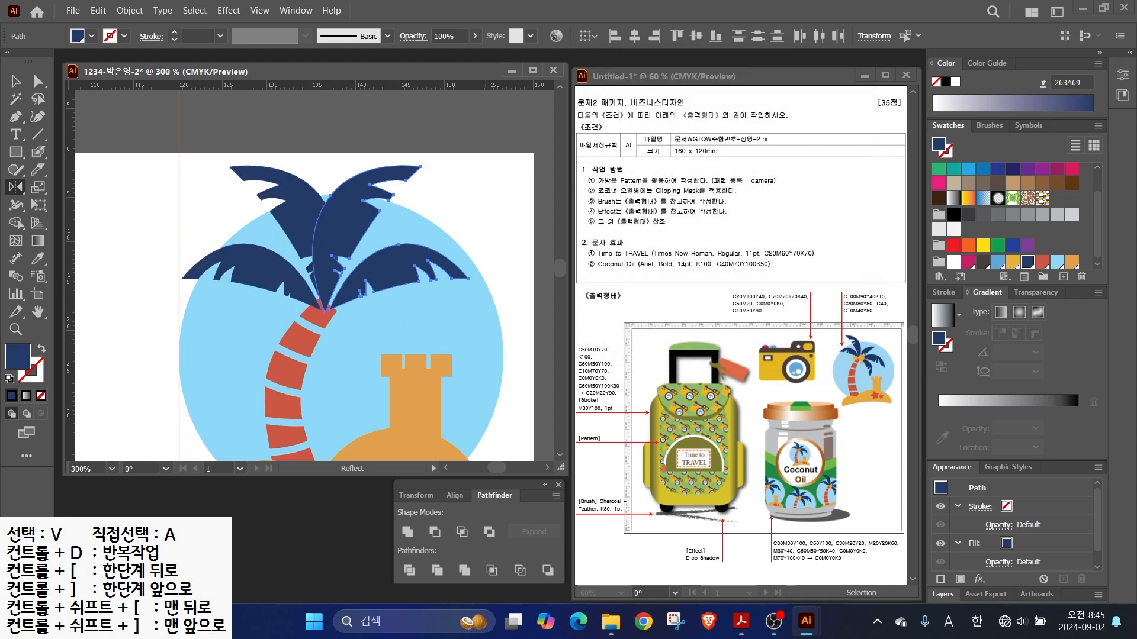
- Rotate the mirrored leaves about 70° clockwise and place them on the trunk top
key(v)
drag(471, 161, 493, 289)
drag(373, 251, 373, 353)
drag(384, 424, 320, 346)
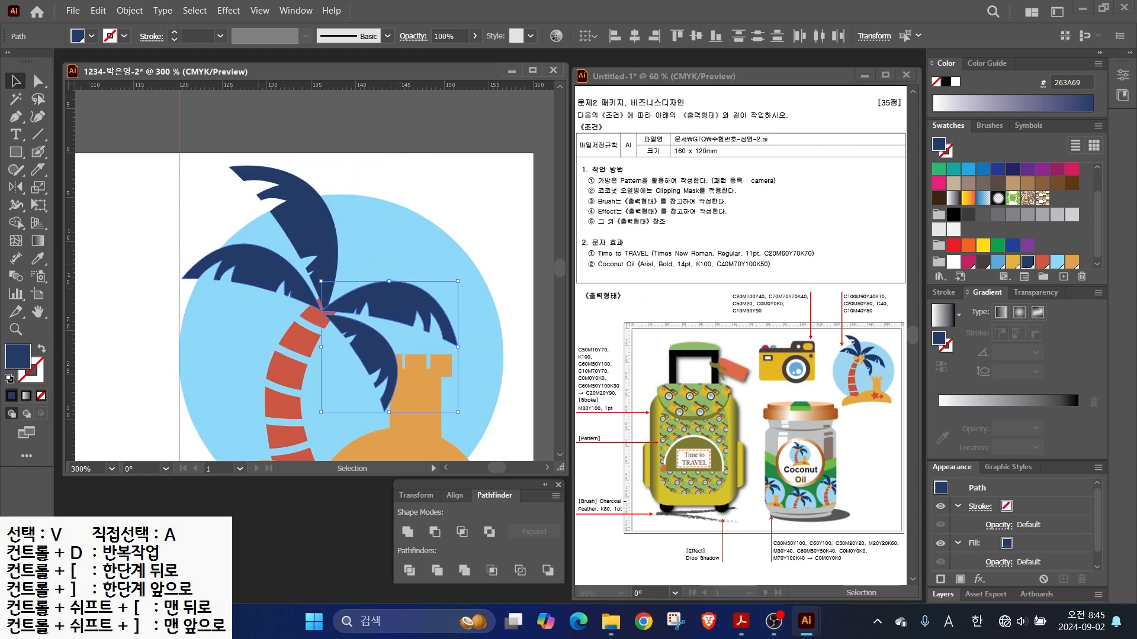
- Add another rotated copy of the lower-right leaf and adjust the upper-right leaf
click(378, 169)
drag(372, 344, 414, 229)
drag(458, 291, 452, 189)
drag(374, 289, 329, 309)
drag(409, 210, 423, 226)
drag(372, 253, 382, 262)
- Scale the two right-hand leaves down
click(397, 303)
shift+click(379, 349)
drag(458, 281, 410, 347)
- Shrink and reposition the sand mound with its castle
scroll(364, 251, down, 1)
click(411, 340)
drag(330, 402, 336, 397)
scroll(342, 267, up, 1)
- Draw two orange coconut ellipses under the palm crown
drag(16, 152, 47, 188)
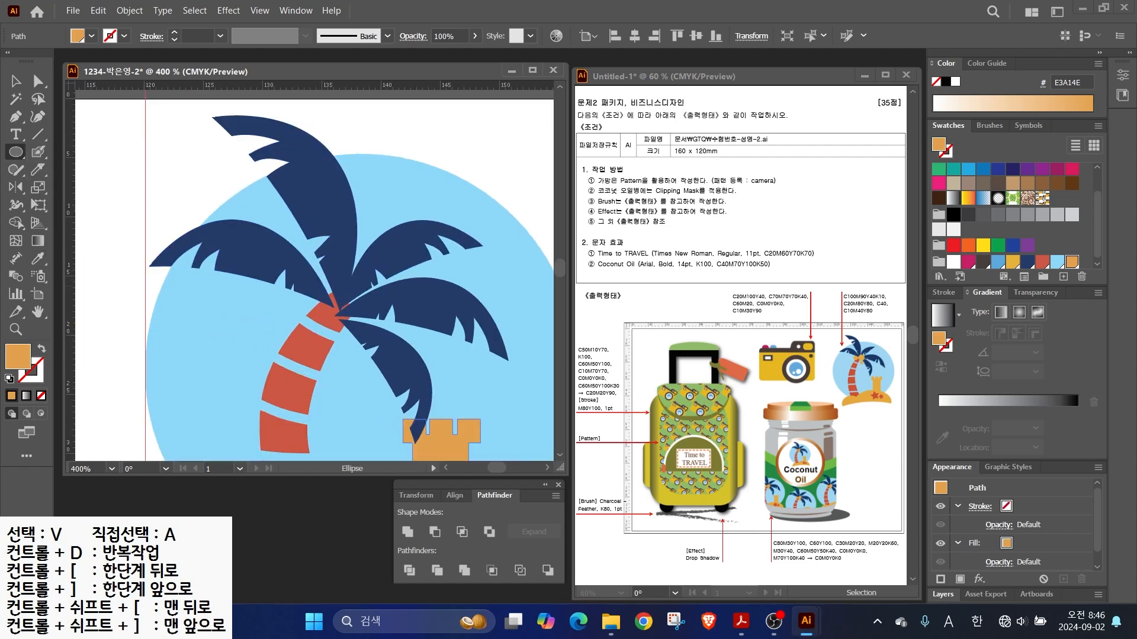
drag(317, 277, 367, 332)
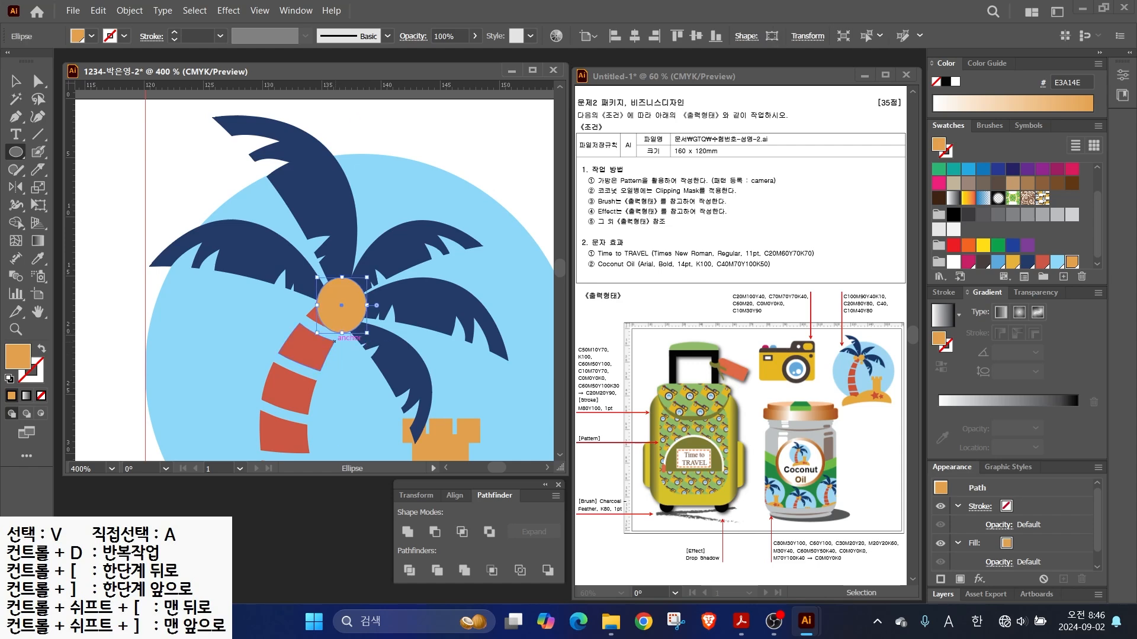
mouse_move(277, 277)
mouse_down()
mouse_move(309, 317)
mouse_move(347, 336)
mouse_move(280, 177)
mouse_up()
key(v)
- Draw a red star on the sand mound and add a smaller copy to its right
drag(16, 152, 16, 152)
drag(83, 187, 77, 222)
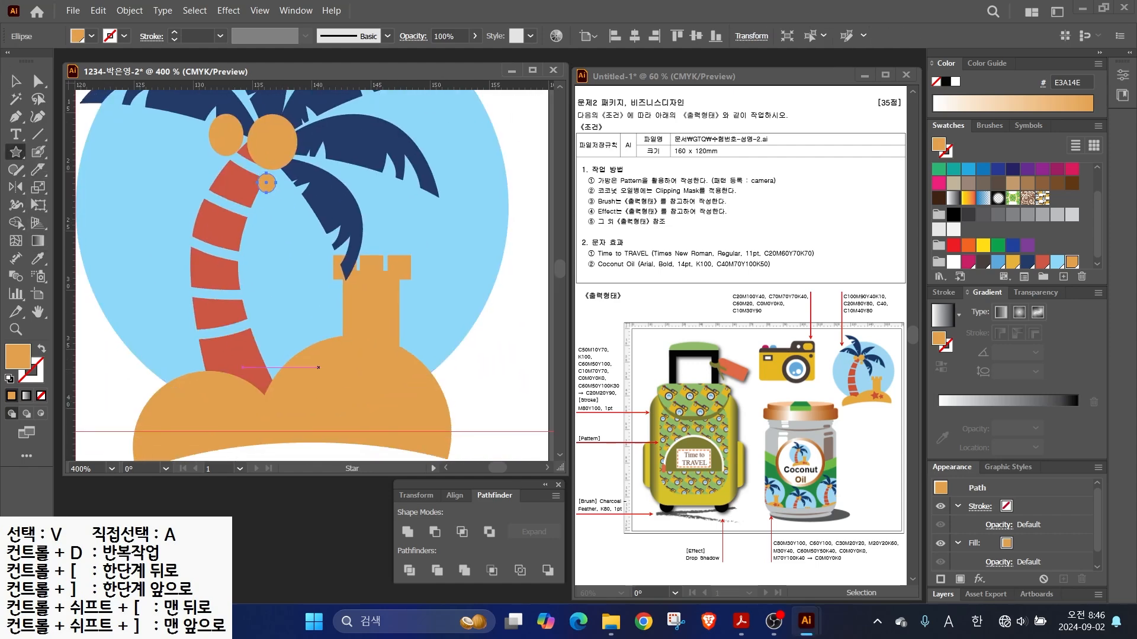
mouse_move(317, 363)
mouse_down()
mouse_move(305, 329)
mouse_move(333, 392)
mouse_move(403, 406)
mouse_up()
click(1041, 261)
key(v)
drag(402, 363, 402, 399)
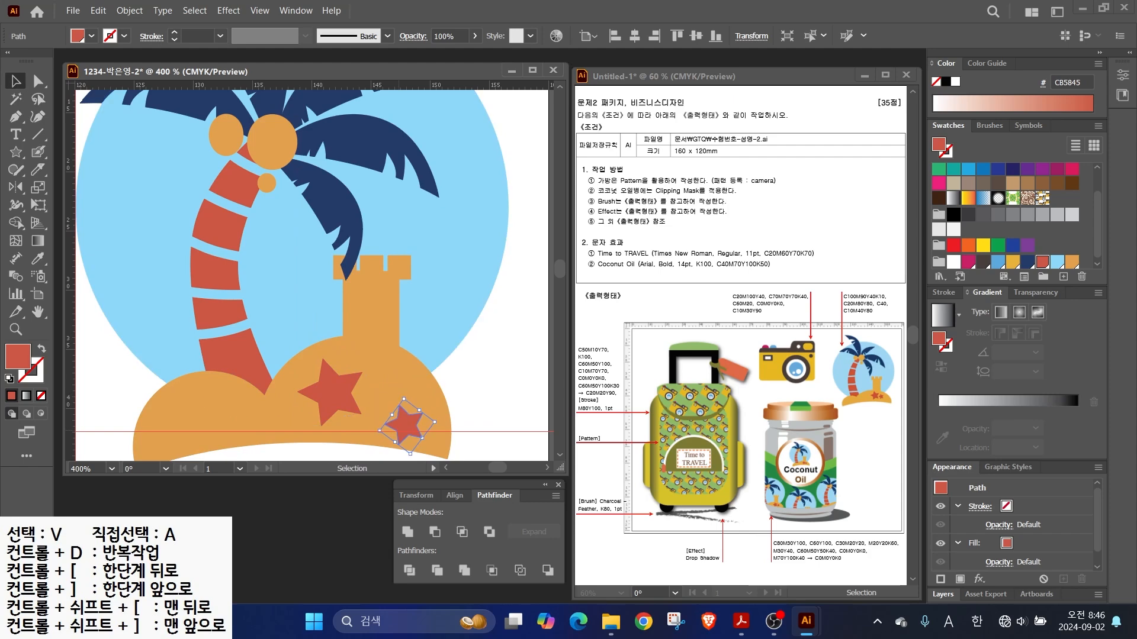
- Marquee-select the whole palm-tree illustration and group it
scroll(385, 379, down, 2)
key(ctrl+shift+a)
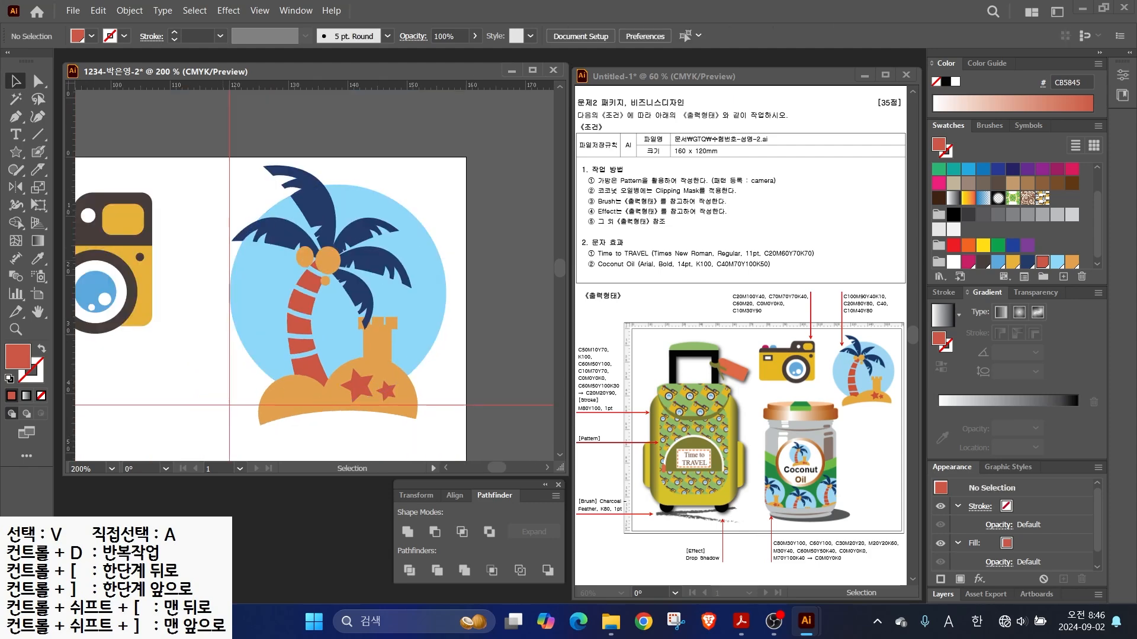
drag(207, 158, 437, 444)
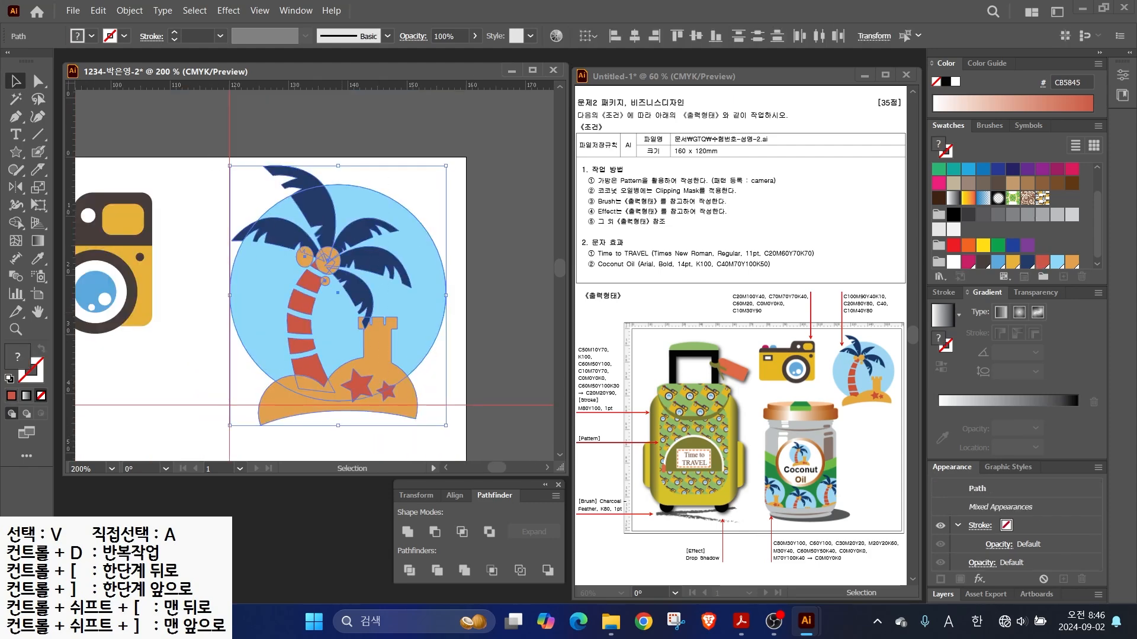
right_click(326, 202)
click(364, 359)
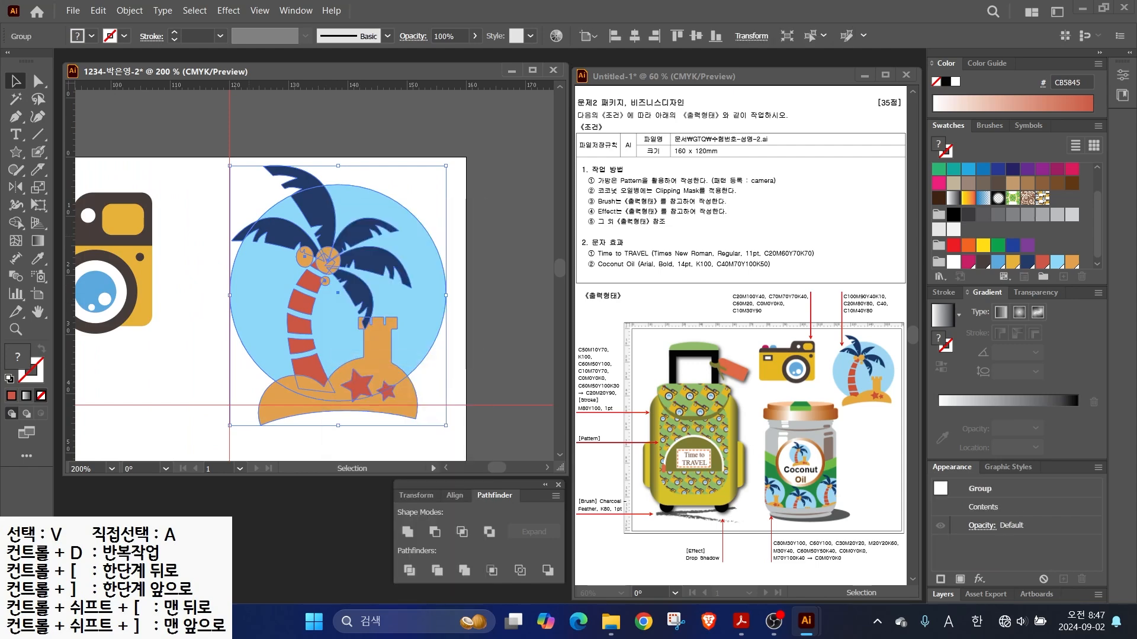
- Deselect, zoom out to the whole artboard and open the guide display options
key(ctrl+shift+a)
key(ctrl+minus)
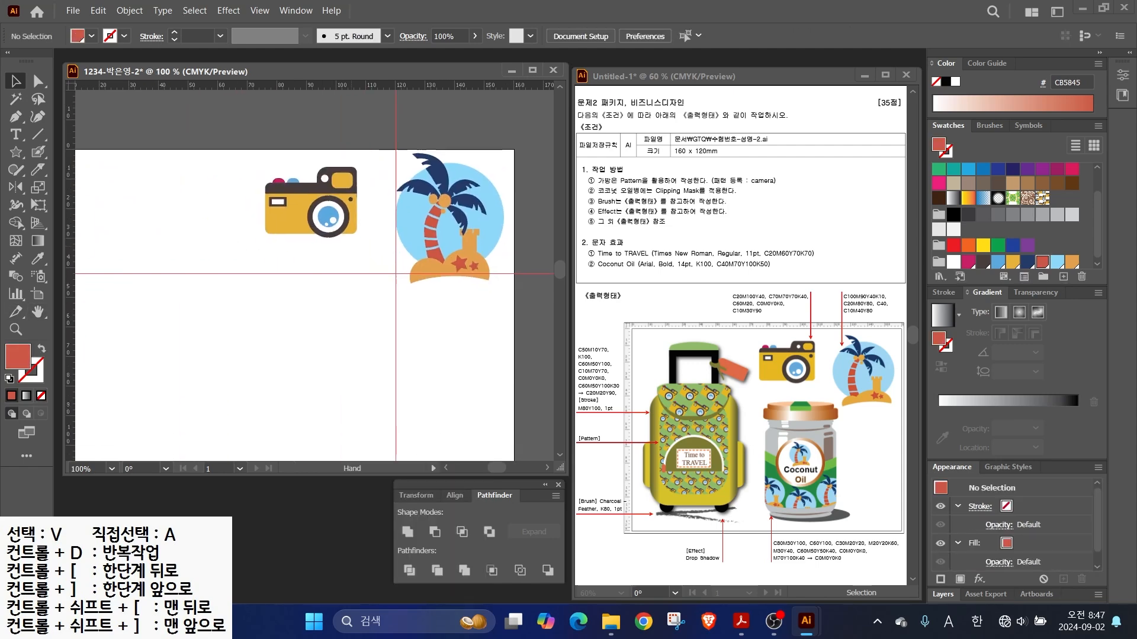
drag(355, 267, 347, 260)
click(260, 10)
- Hide the old guides and drag out one vertical and two horizontal guides
click(622, 542)
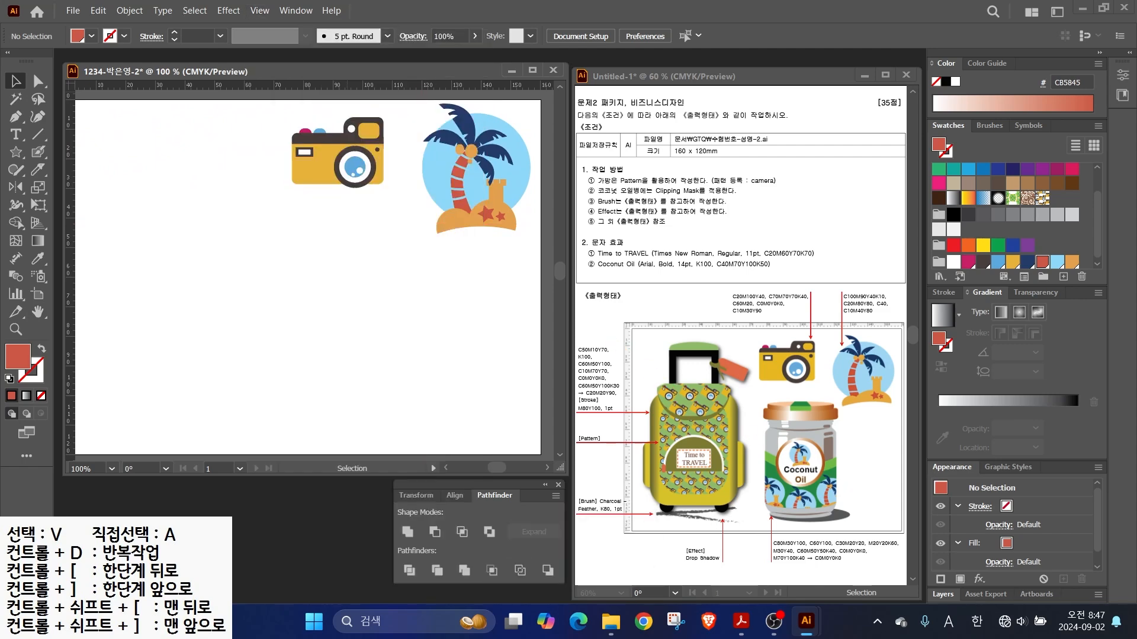
drag(70, 266, 279, 266)
drag(296, 85, 296, 189)
drag(296, 84, 296, 407)
- Add a green swatch with C50 M10 Y70 K0
click(1071, 259)
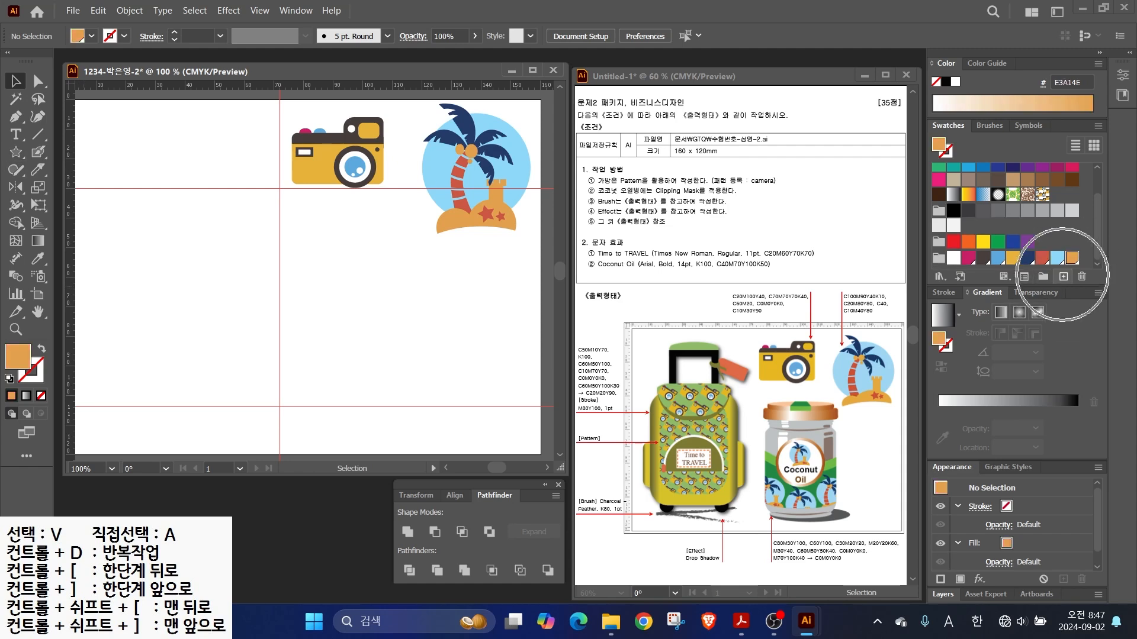
click(1063, 276)
key(Tab)
text(50)
key(Tab)
text(10)
key(Tab)
text(70)
- Add a black swatch with C0 M0 Y0 K100
key(Tab)
key(Tab)
key(Return)
click(1064, 277)
key(Tab)
text(0)
- Add an olive swatch with C60 M50 Y100 K0
key(Tab)
text(0)
key(Tab)
key(0)
key(Tab)
text(100)
key(Return)
click(1063, 276)
key(Tab)
text(60)
key(Tab)
text(50)
key(Tab)
text(100)
key(Tab)
key(0)
key(Tab)
key(Return)
- Add a salmon swatch with the values 10, 70 and 70
click(1063, 276)
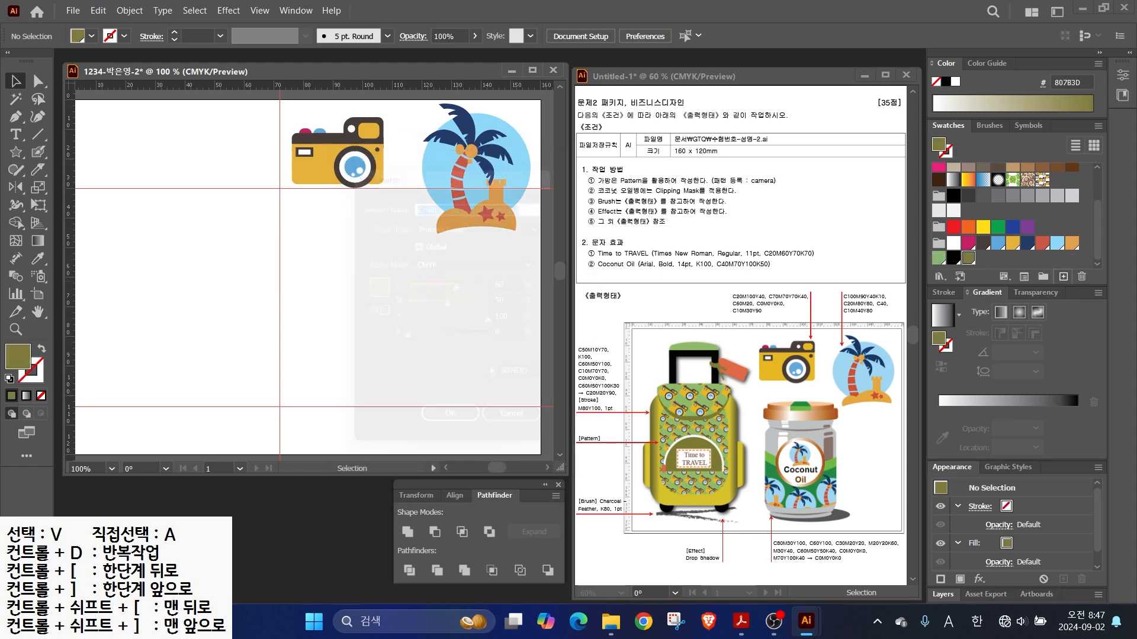
key(Tab)
text(10)
key(Tab)
text(70)
key(Tab)
text(70)
key(Return)
- Add an orange swatch with C0 M80 Y100
click(1064, 277)
key(Tab)
text(0)
key(Tab)
text(80)
key(Tab)
text(100)
key(Return)
- Switch the fill to a gradient and bring up the Gradient panel
key(period)
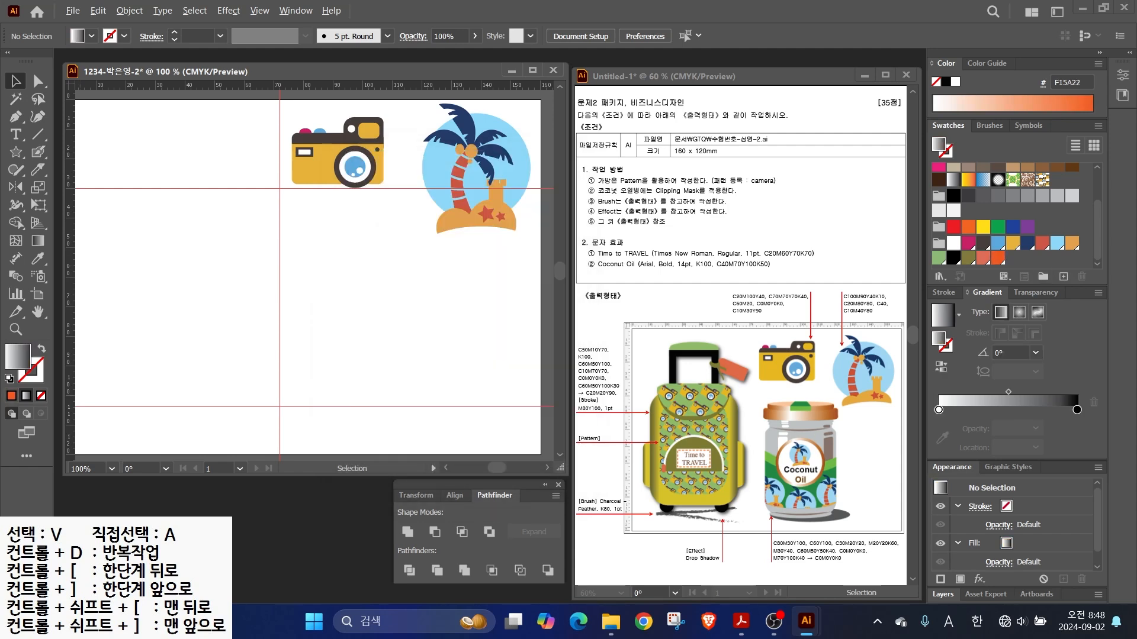
drag(630, 405, 581, 401)
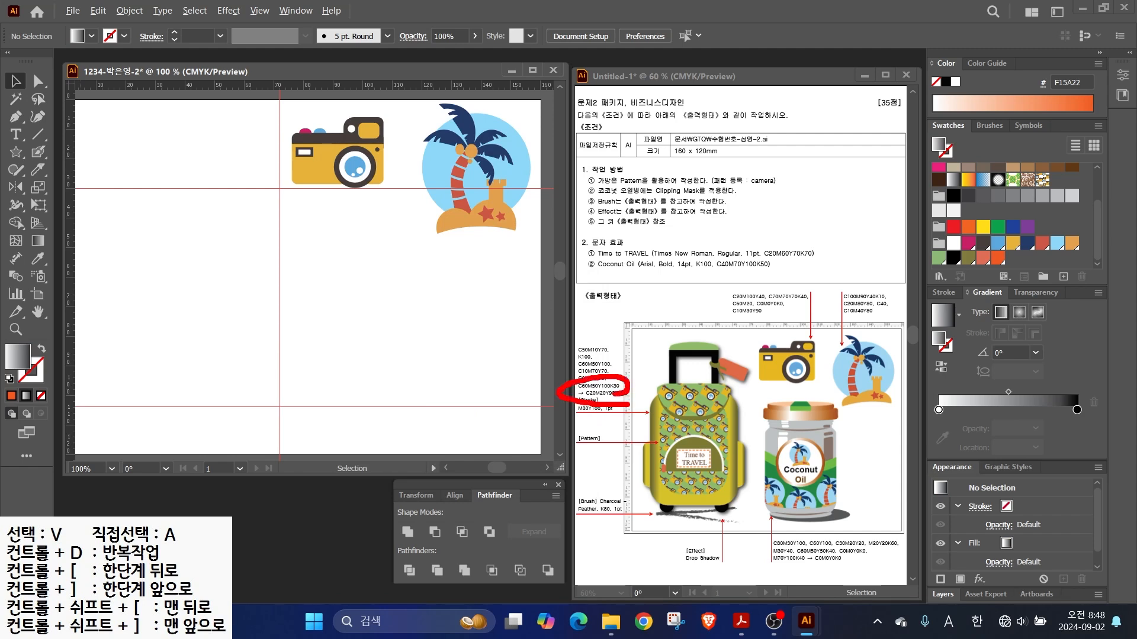
drag(994, 294, 1054, 191)
key(Escape)
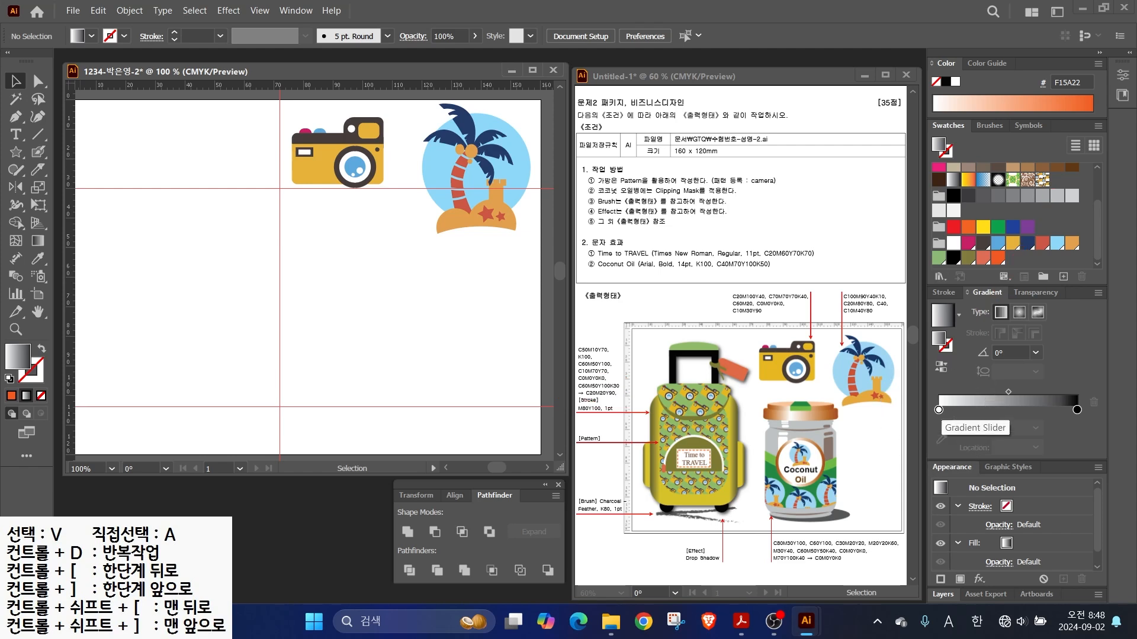
- Set the left gradient stop to olive CMYK 60/50/100/0
double_click(939, 409)
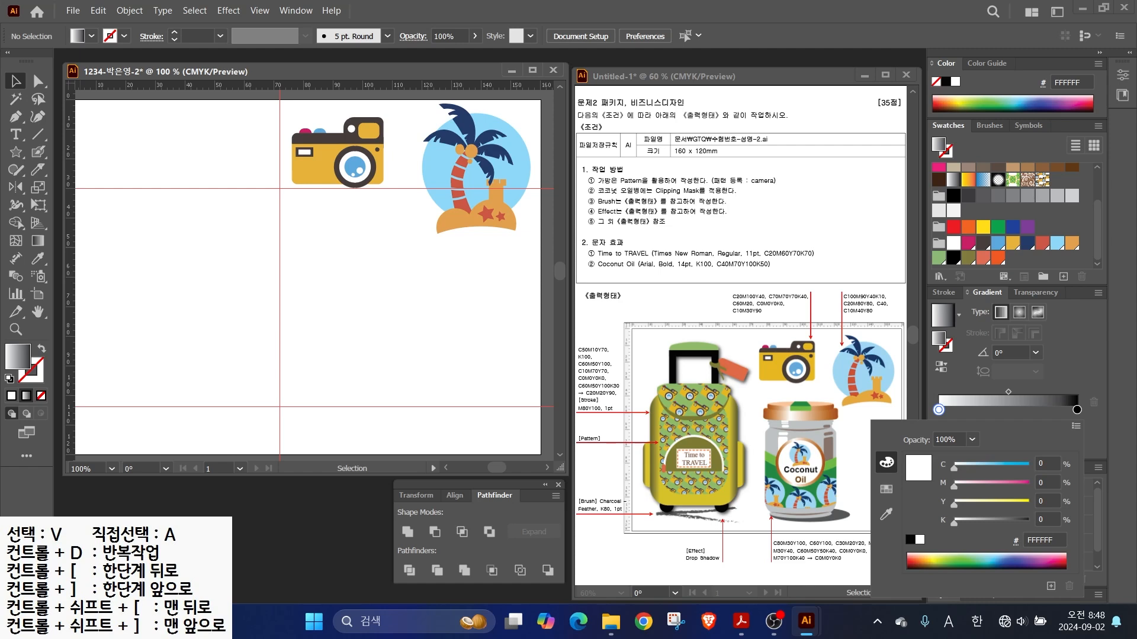
click(1075, 427)
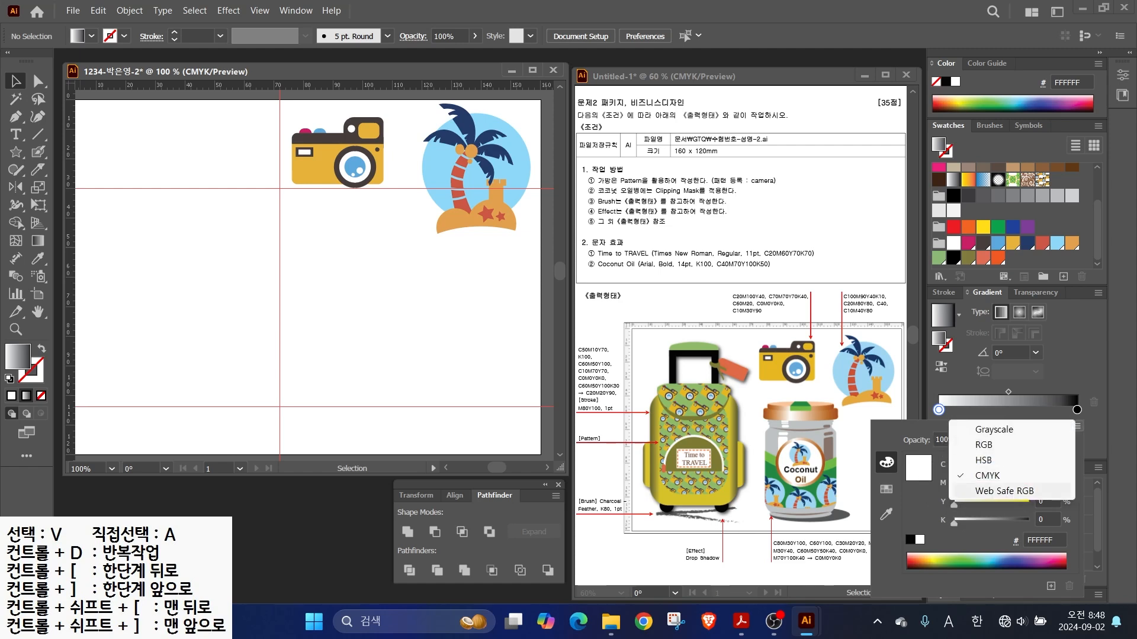
click(987, 476)
double_click(1043, 464)
text(60)
key(Tab)
text(50)
- Set the right gradient stop to yellow CMYK 20/20/90/0
key(Tab)
text(100)
key(Return)
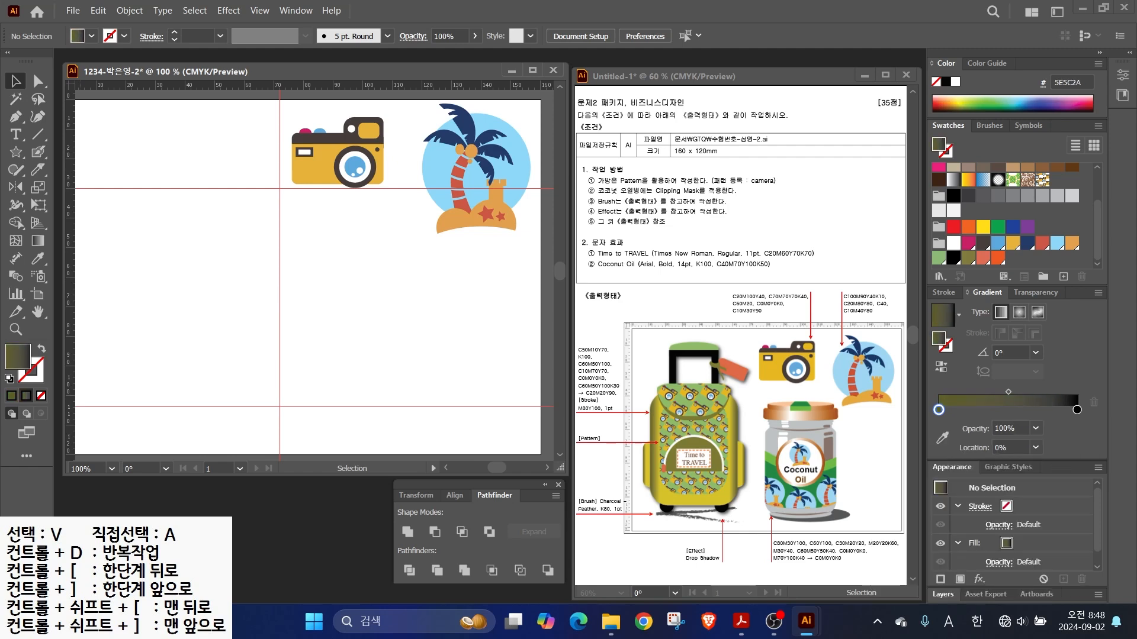
double_click(1076, 410)
double_click(1043, 464)
text(20)
key(Tab)
text(1)
key(BackSpace)
text(20)
key(Tab)
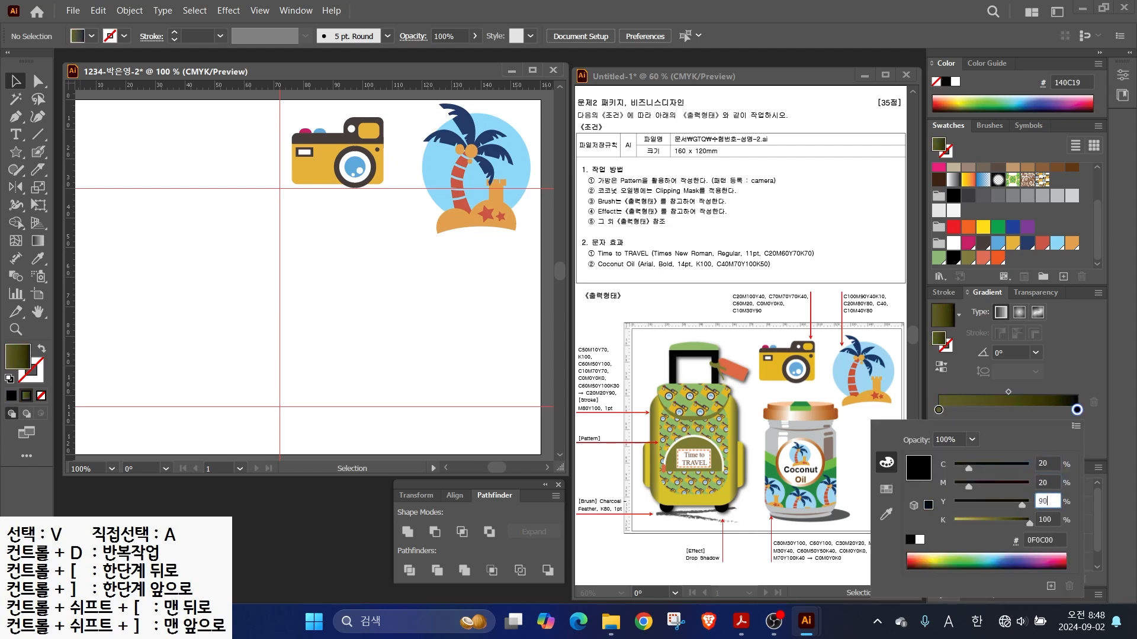
text(90)
key(Tab)
text(0)
key(Return)
- Draw the gradient-filled rounded-rectangle backpack body and narrow it to 47 mm wide
drag(16, 152, 83, 169)
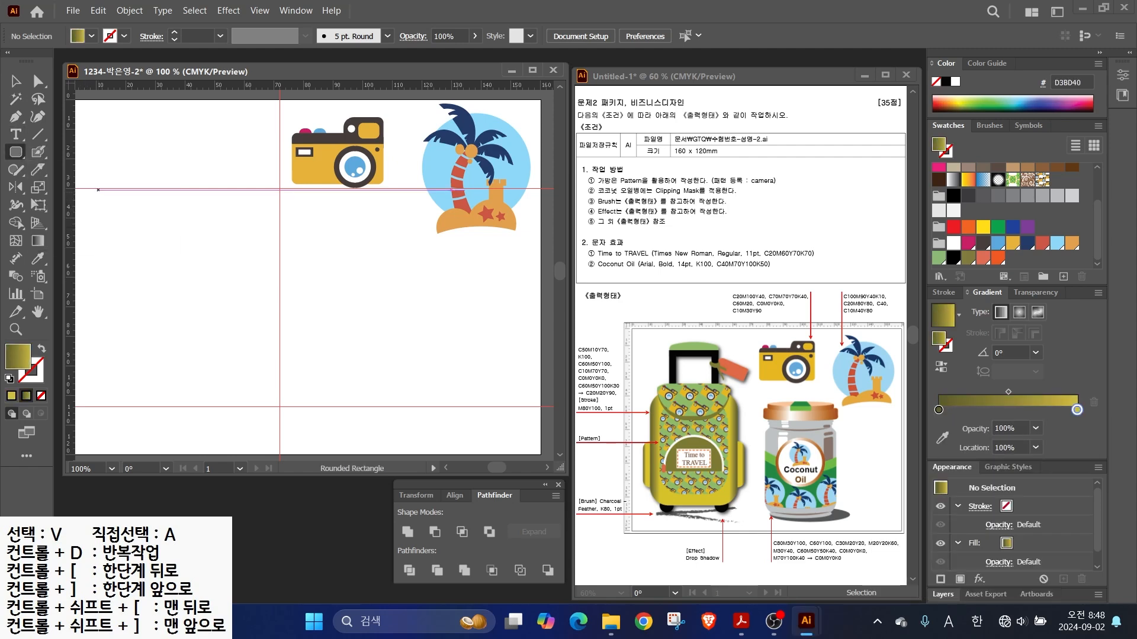
mouse_move(126, 214)
mouse_down()
mouse_move(255, 412)
mouse_move(270, 407)
mouse_up()
key(Up)
key(Up)
key(Up)
key(Up)
key(v)
drag(238, 360, 223, 360)
drag(254, 310, 249, 310)
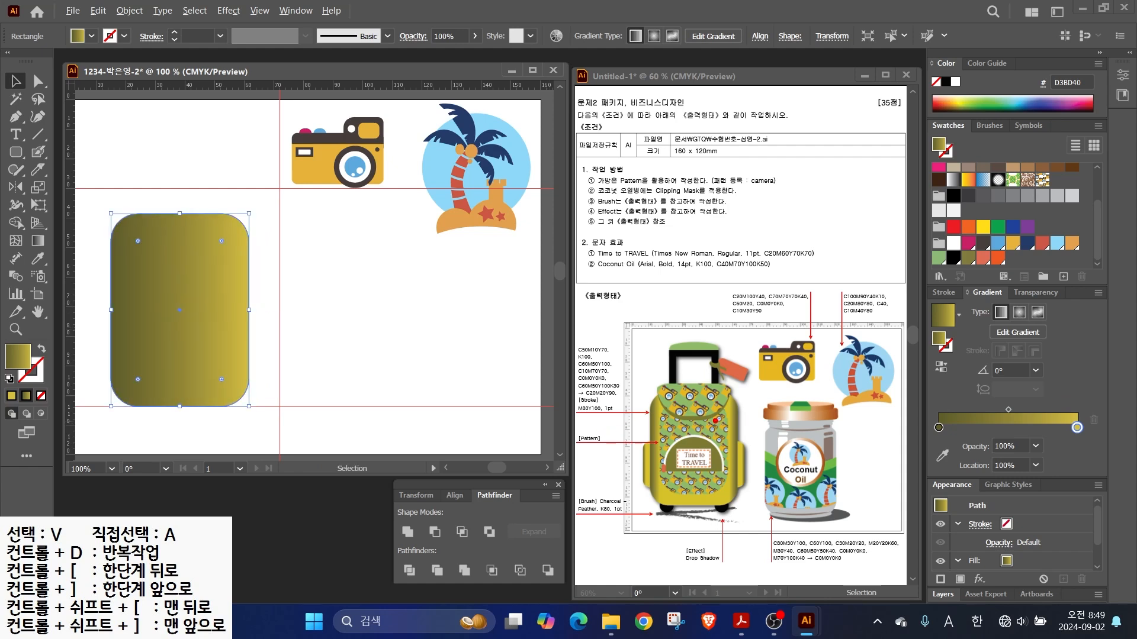
- Move the yellow gradient stop to about 47% and remove the extra right-end stop
drag(638, 410, 580, 376)
drag(742, 409, 803, 392)
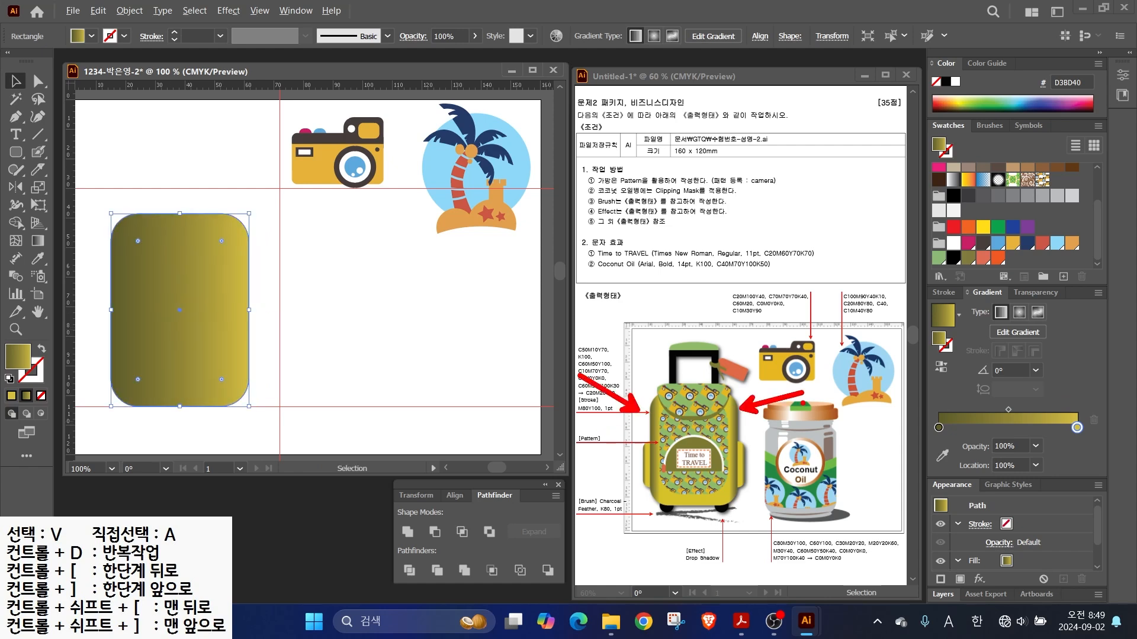
key(Escape)
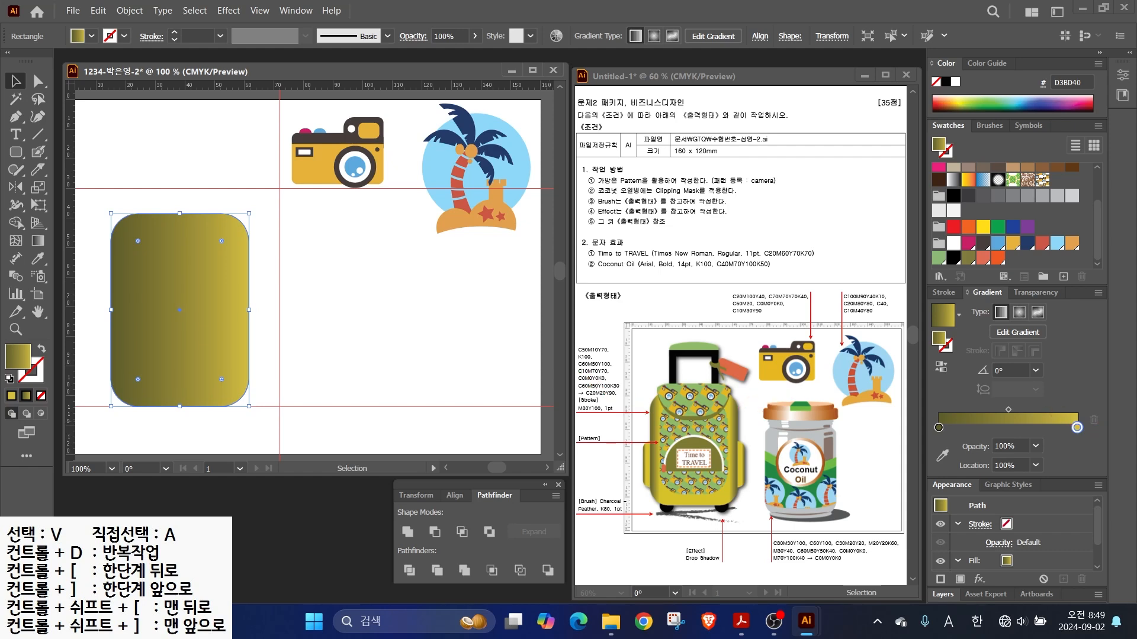
drag(1076, 427, 1002, 427)
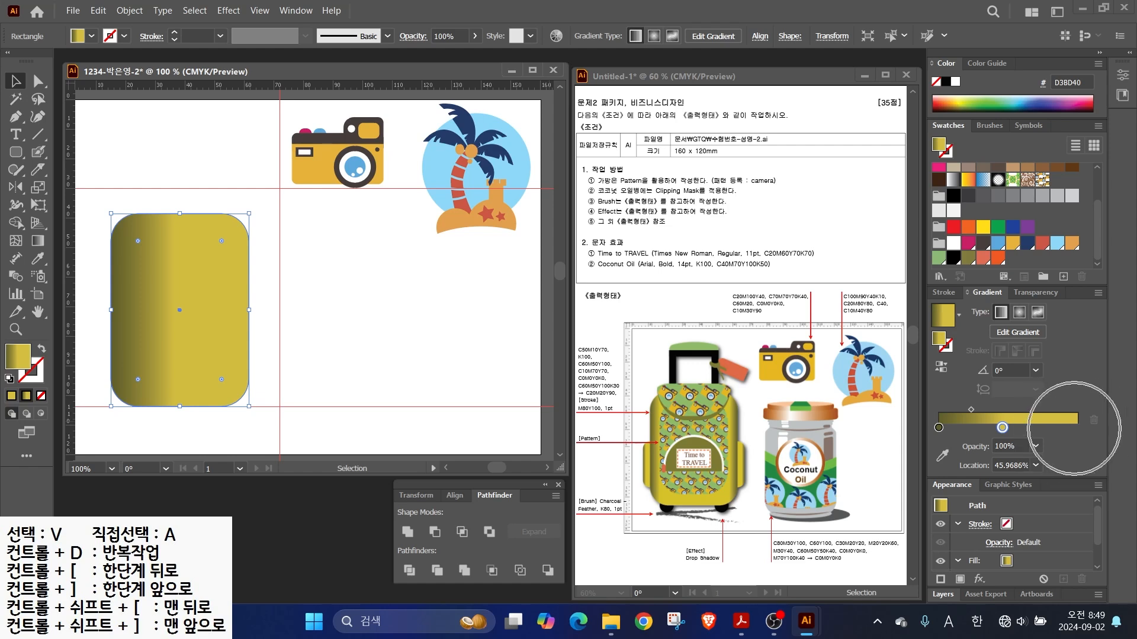
click(1074, 428)
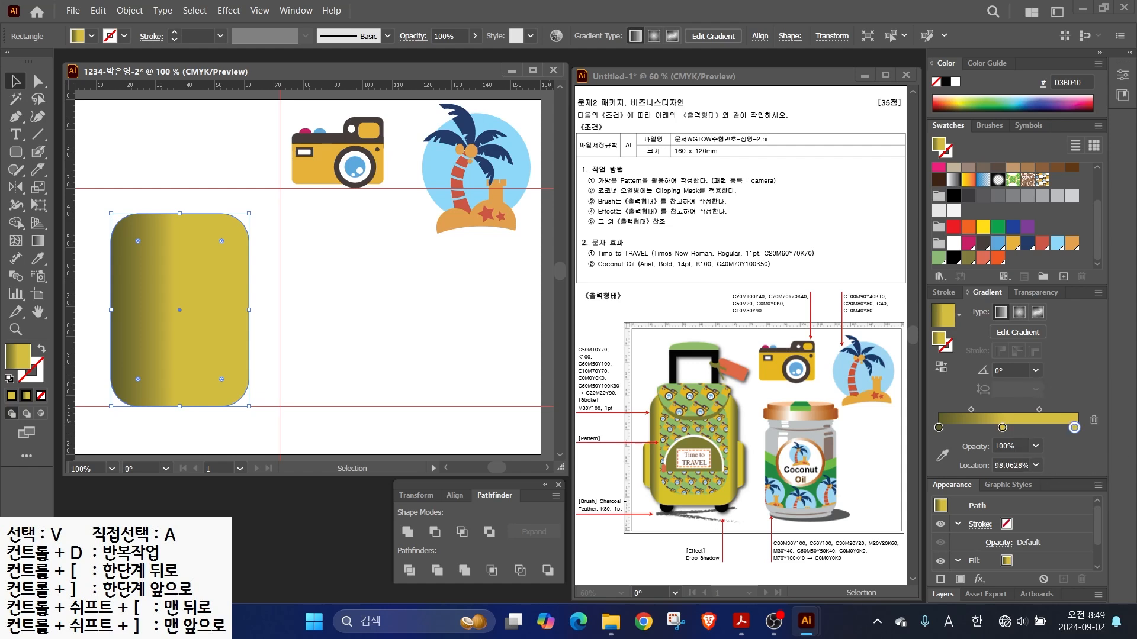
double_click(1074, 427)
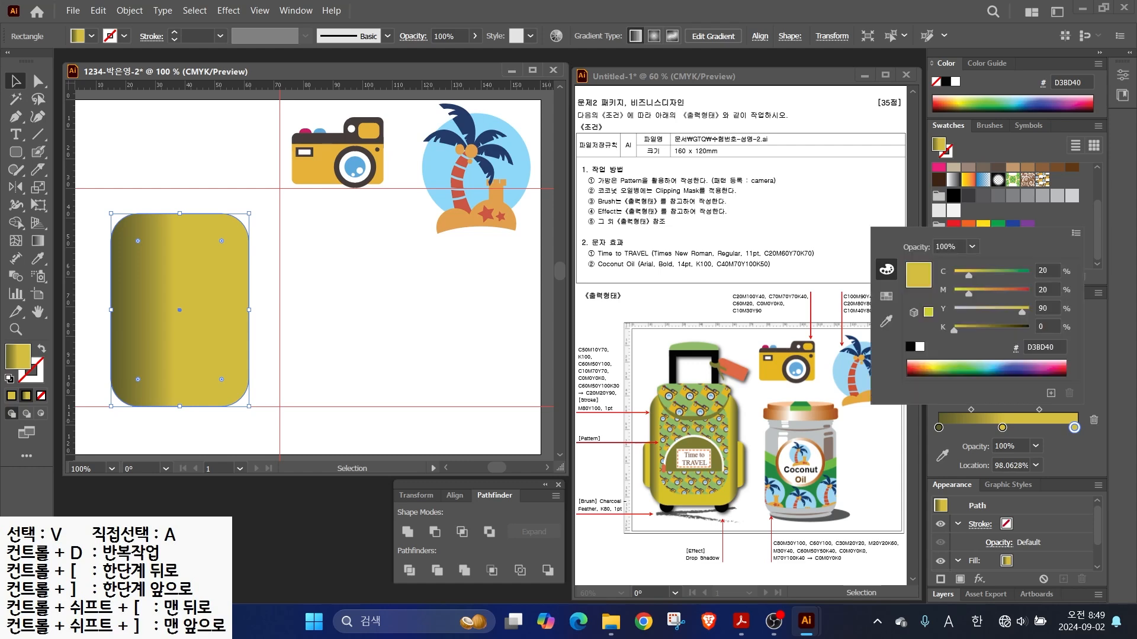
click(1093, 420)
click(1093, 420)
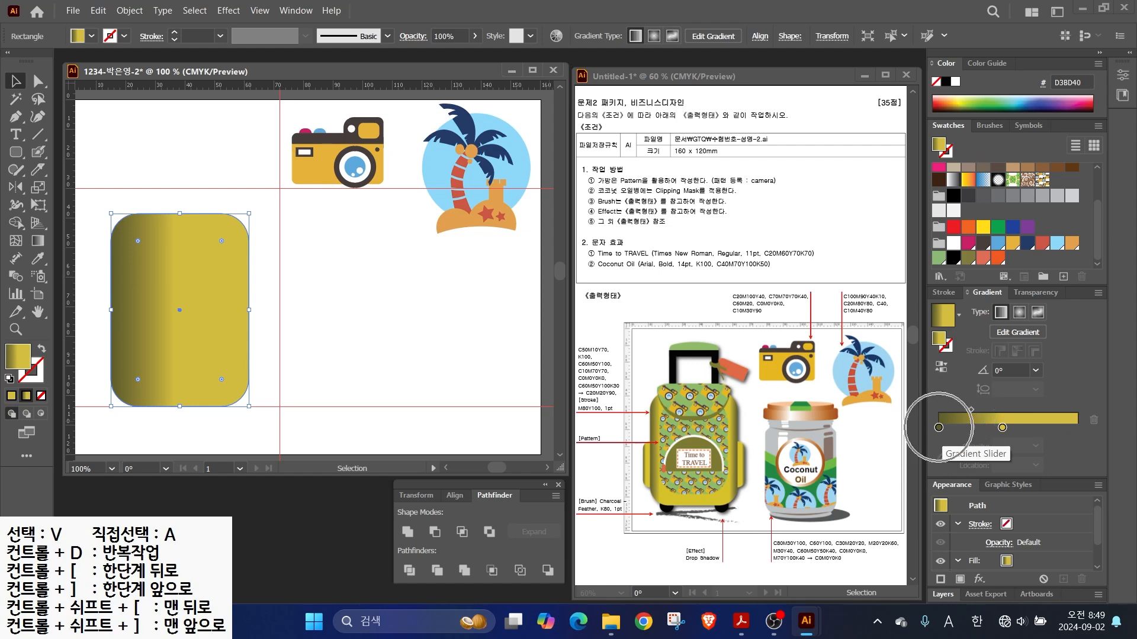
- Add a dark right-end stop, centre yellow at 50%, and spread both midpoints outward
click(985, 427)
drag(985, 428, 1077, 428)
drag(1001, 428, 1007, 428)
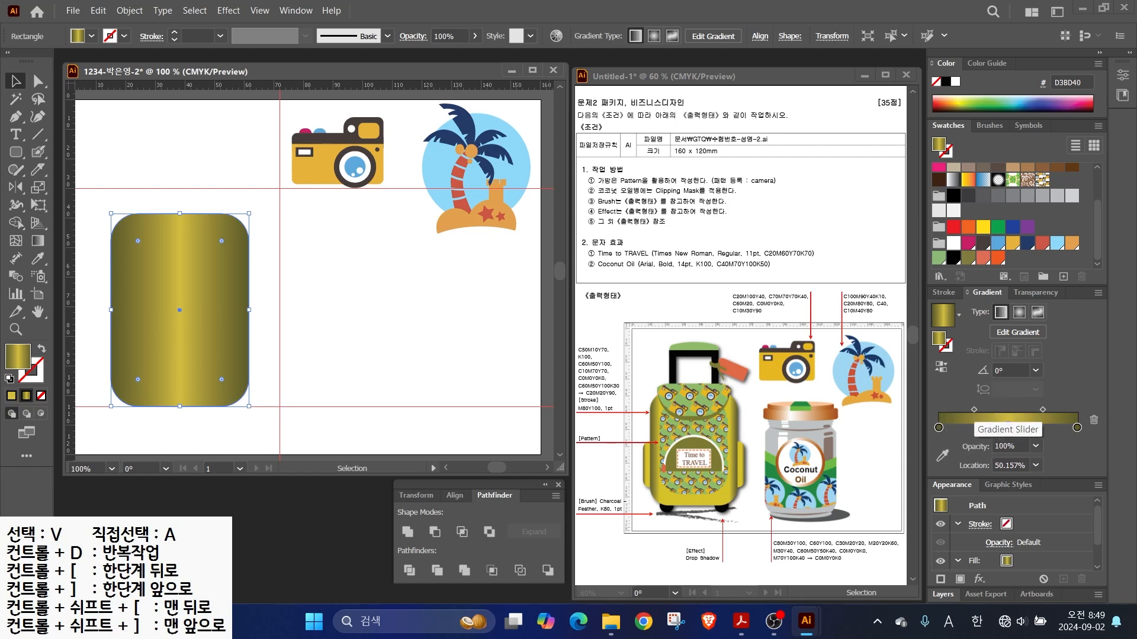
drag(973, 409, 966, 409)
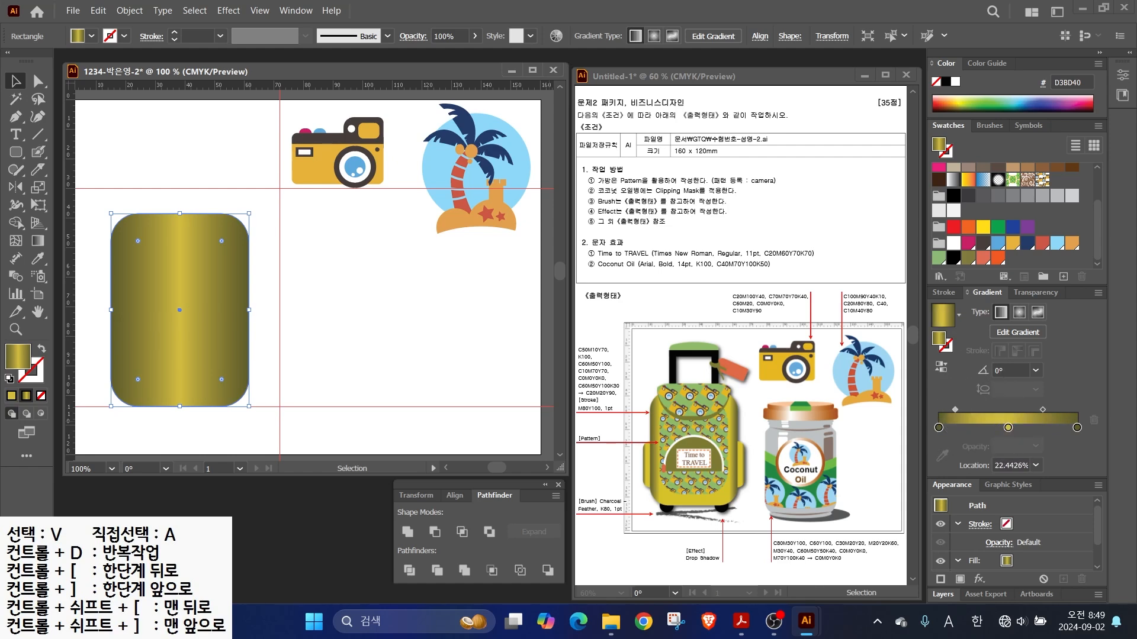
drag(1043, 409, 1060, 409)
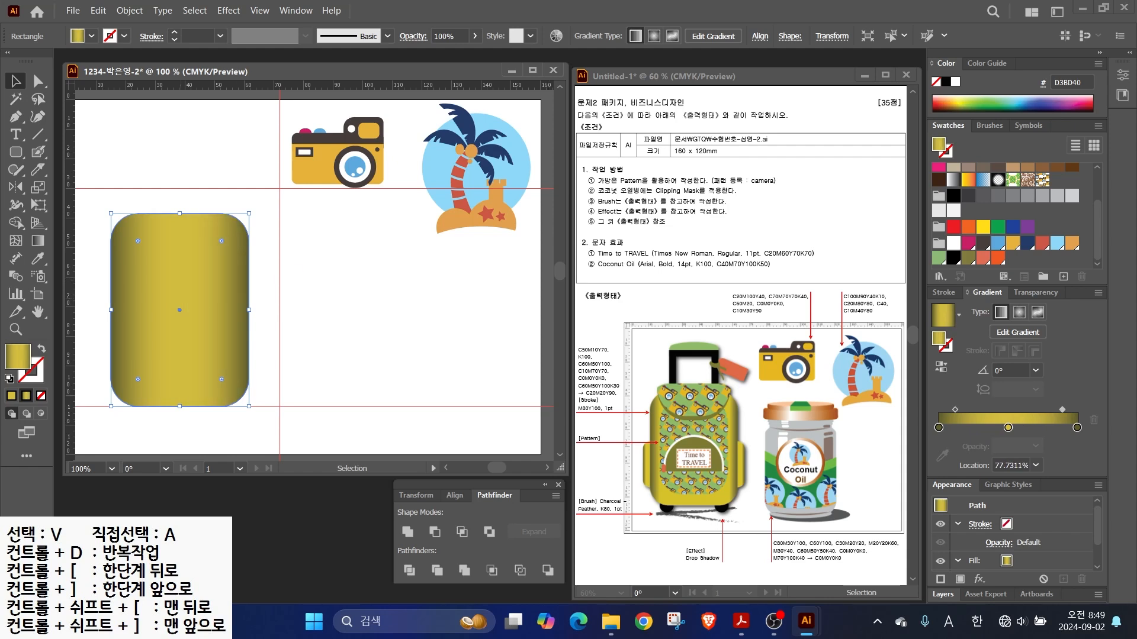
drag(955, 409, 950, 409)
drag(1062, 410, 1068, 410)
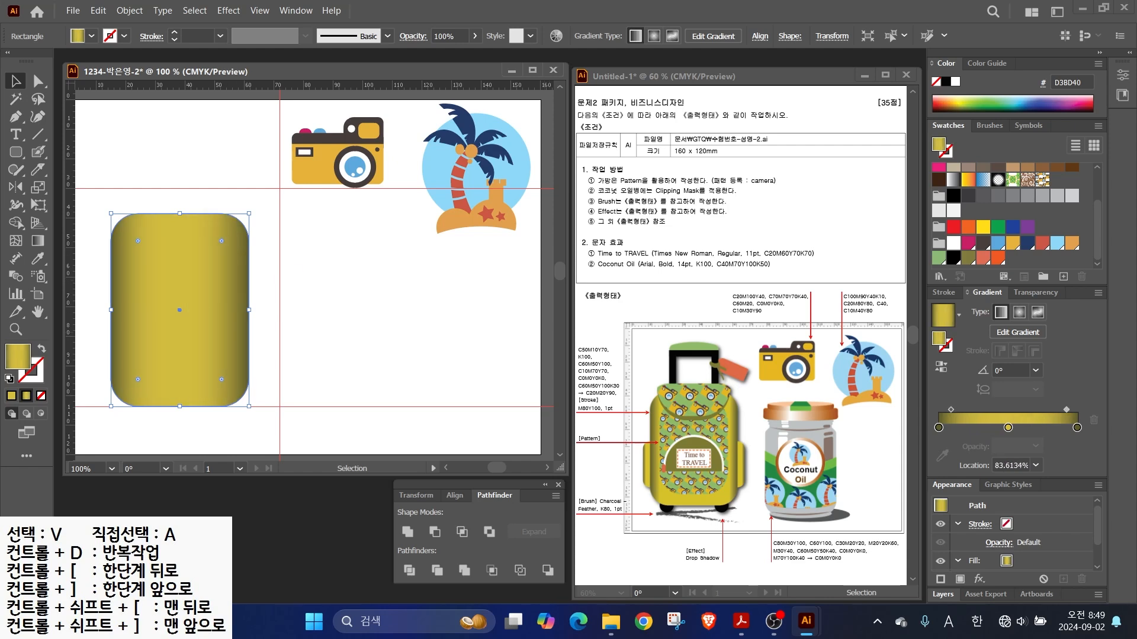
- Copy the body into a small rounded pocket and place copies on both sides
drag(179, 319, 158, 310)
drag(227, 205, 136, 315)
drag(117, 353, 236, 347)
- Bring the backpack body in front of both side pockets
right_click(204, 332)
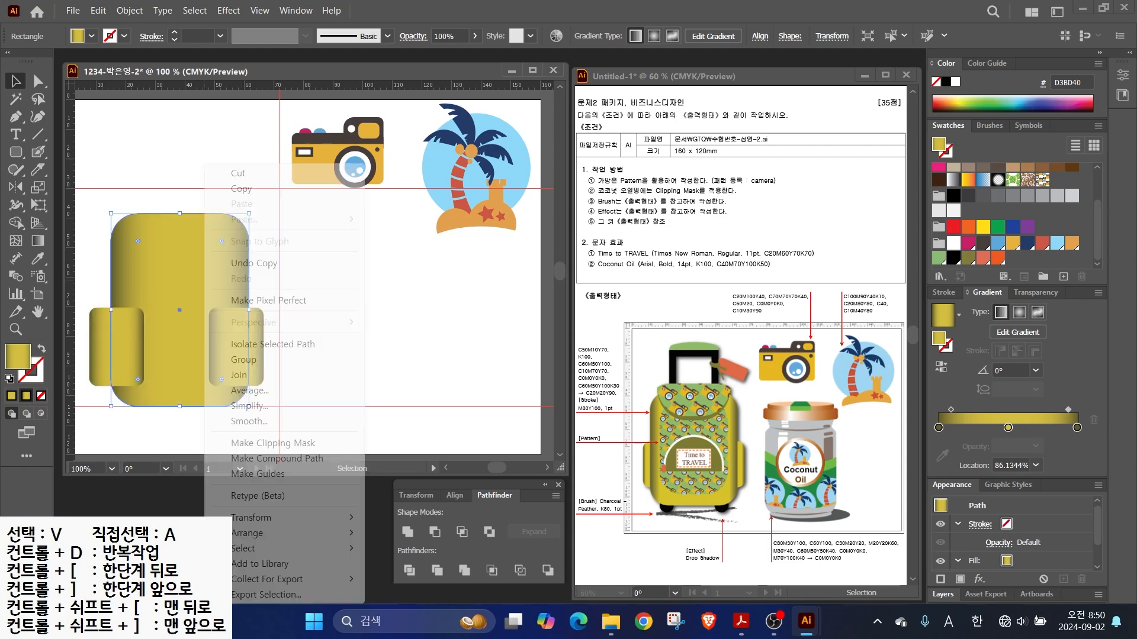
mouse_move(261, 533)
click(408, 535)
right_click(211, 287)
click(408, 533)
click(332, 355)
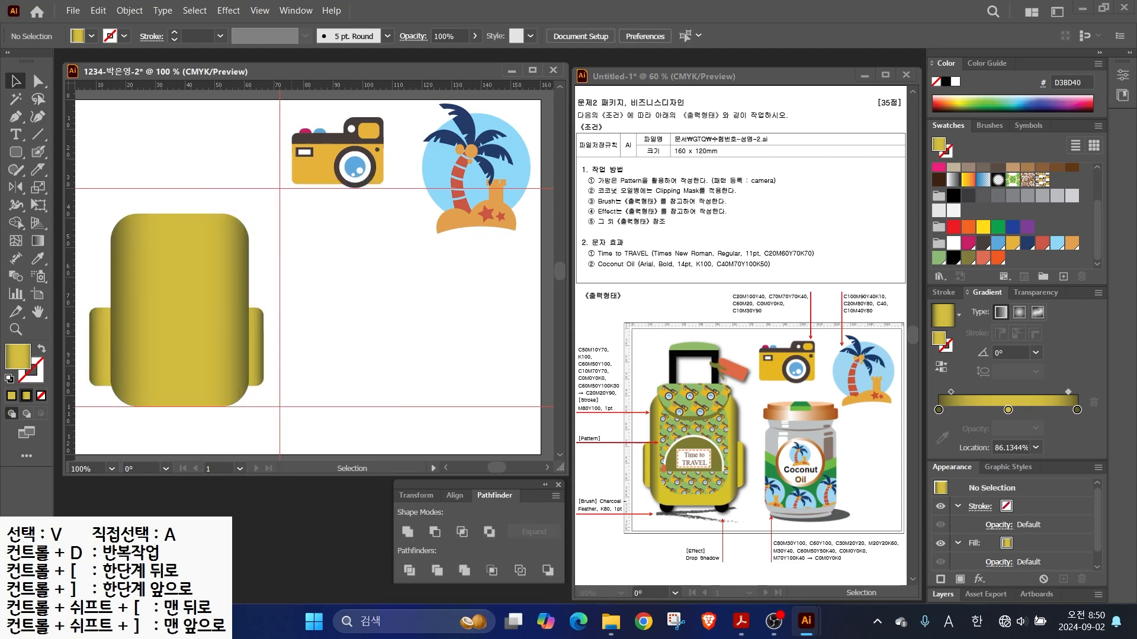
- Draw a black elliptical wheel at the bottom of the body
drag(16, 152, 62, 189)
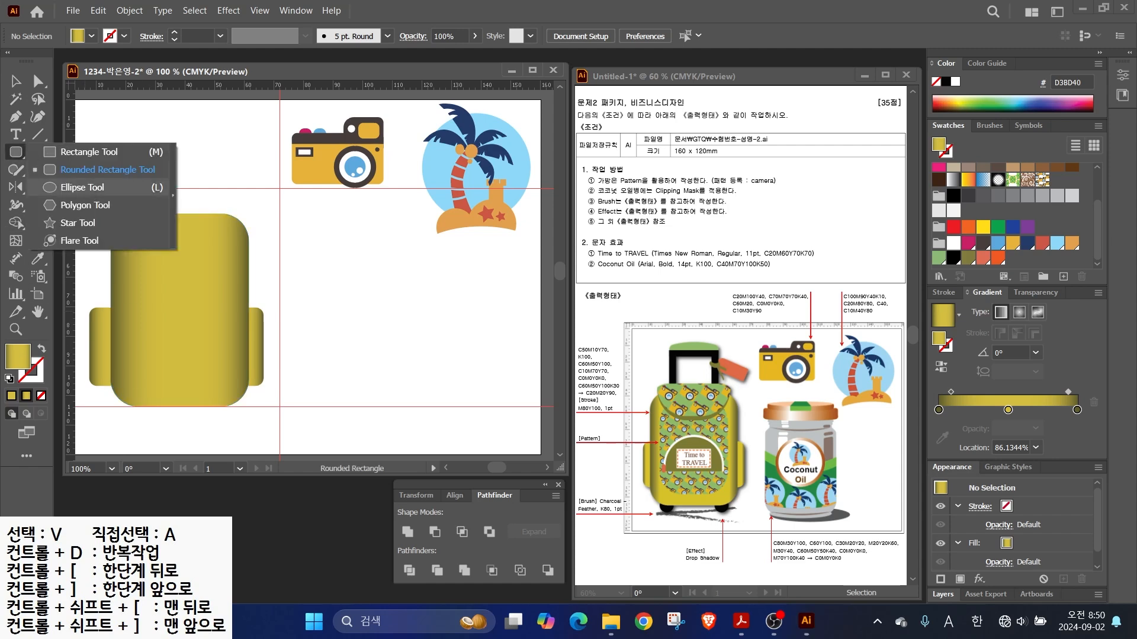
mouse_move(129, 400)
mouse_down()
mouse_move(156, 426)
mouse_move(217, 413)
mouse_up()
click(954, 259)
key(v)
- Send both wheels behind the body and nudge them slightly apart
right_click(156, 411)
mouse_move(178, 338)
click(355, 386)
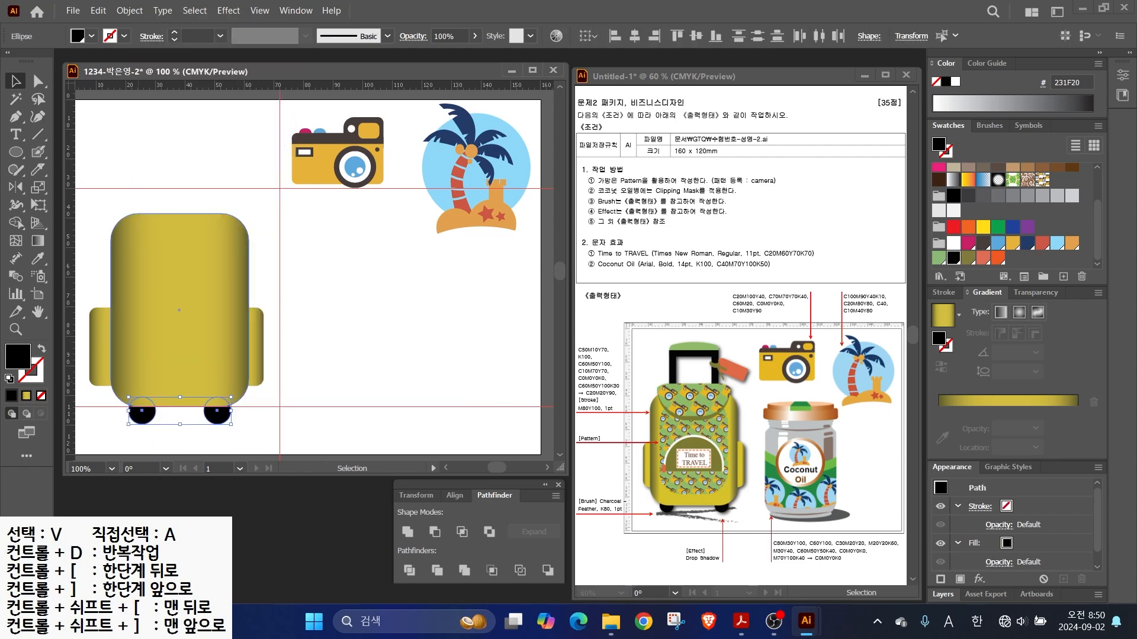
click(140, 416)
key(Left)
key(Left)
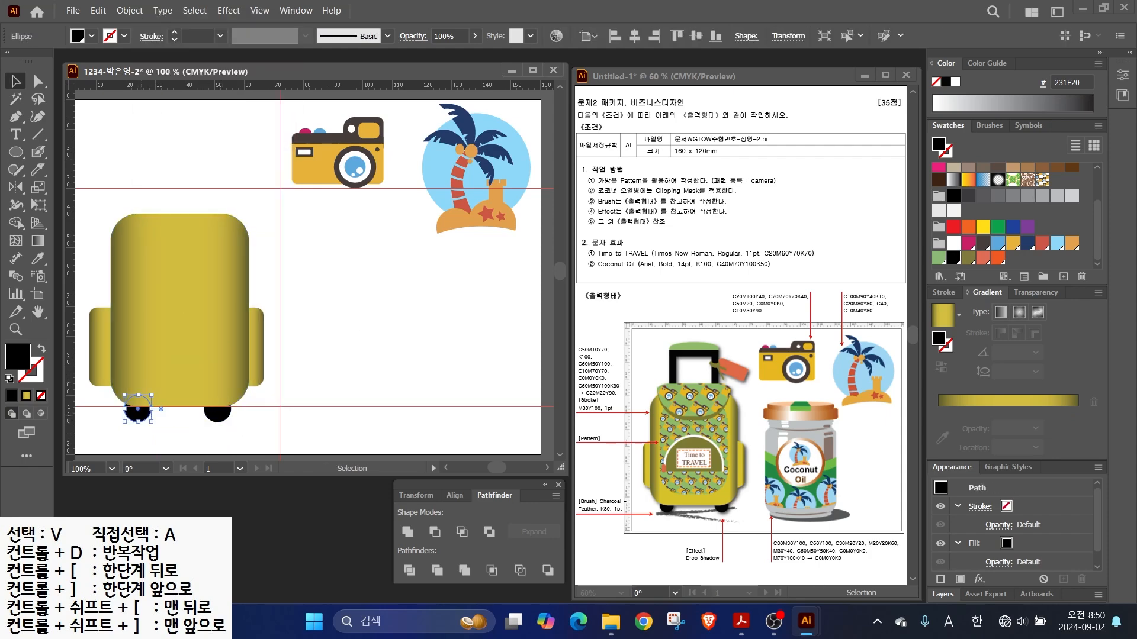
click(218, 415)
key(Right)
key(Right)
click(242, 409)
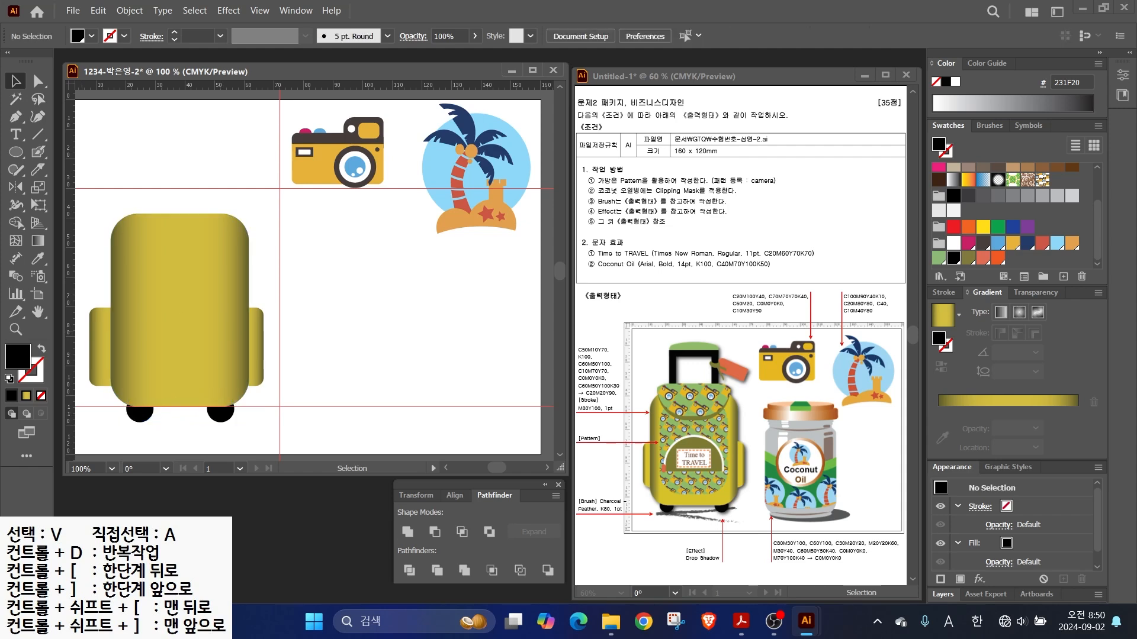
- Draw a black rounded-rectangle inner panel on the body's front
click(16, 152)
click(106, 170)
drag(130, 242, 235, 389)
- Fill the inner panel green, then apply the camera pattern swatch to it
key(v)
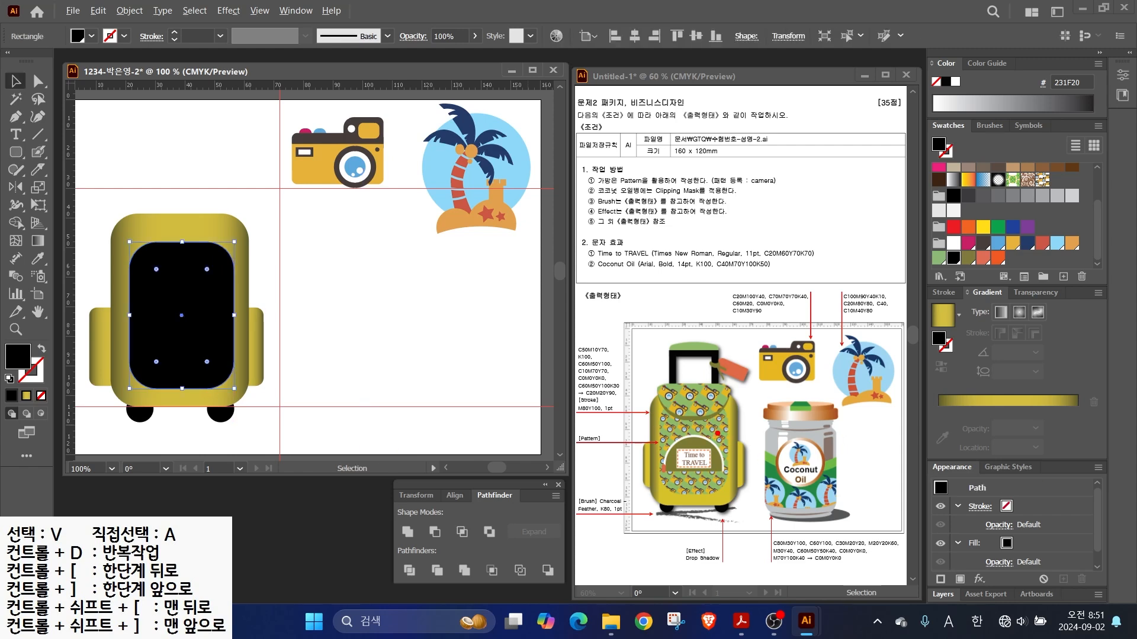
drag(715, 430, 766, 438)
click(939, 258)
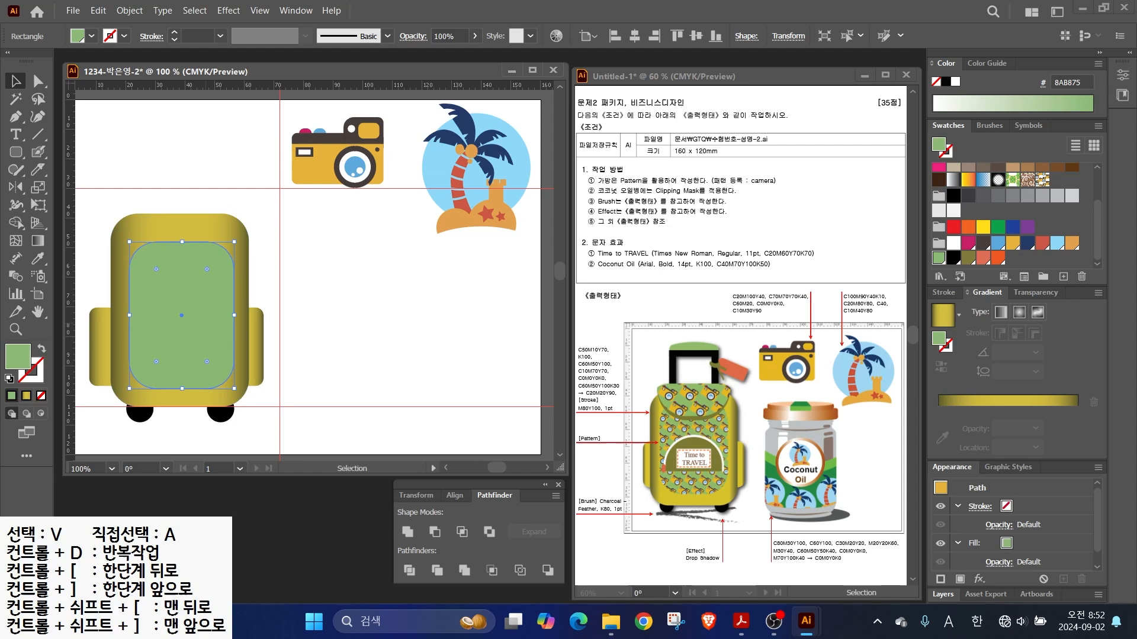
key(a)
key(v)
drag(222, 306, 280, 307)
key(ctrl+z)
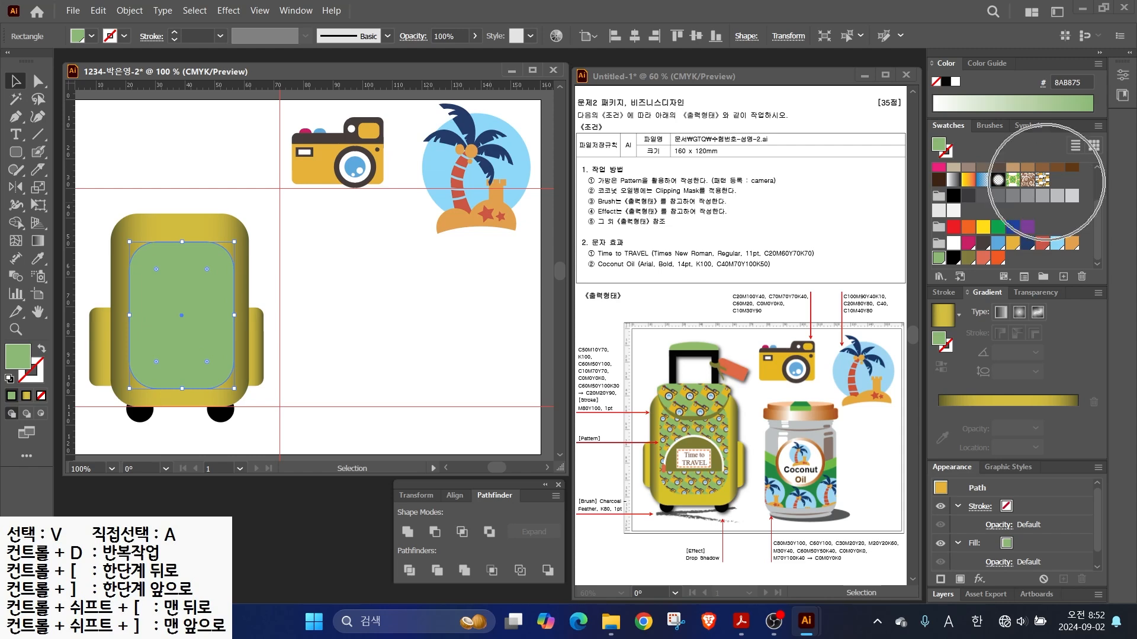
click(1043, 181)
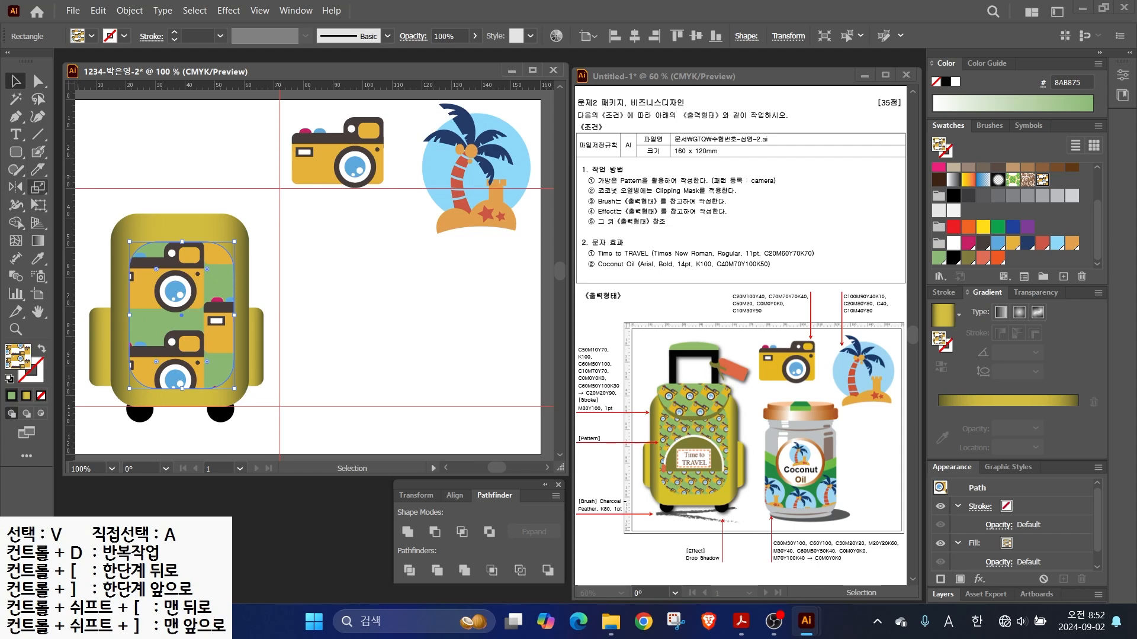
double_click(38, 187)
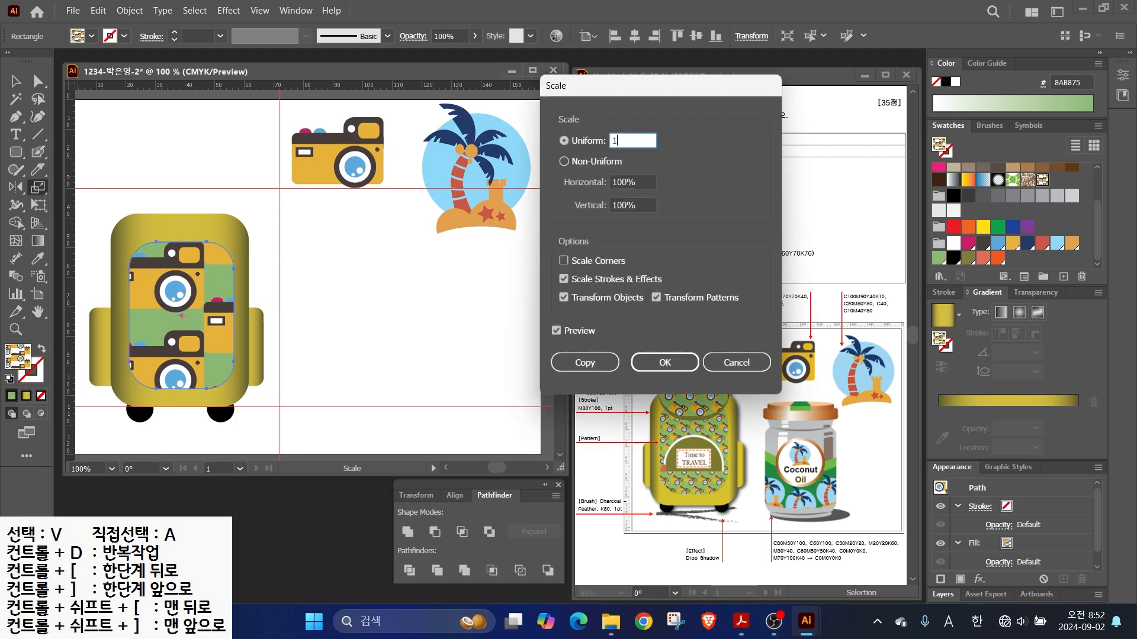
- Scale only the camera pattern to 30%, leaving the panel unchanged
key(Tab)
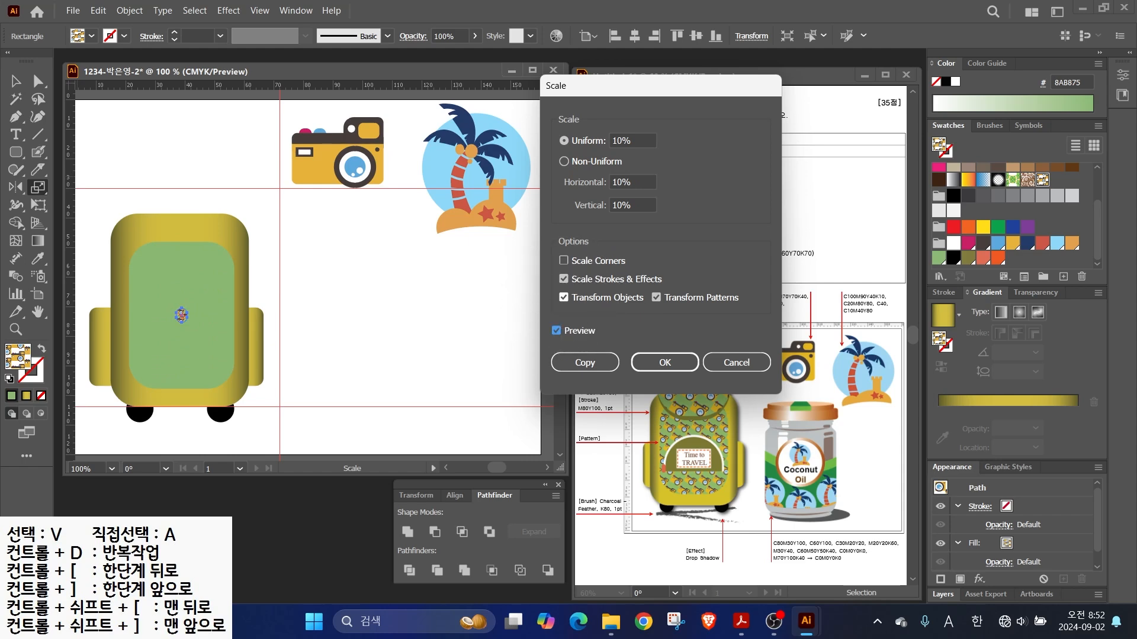
click(564, 297)
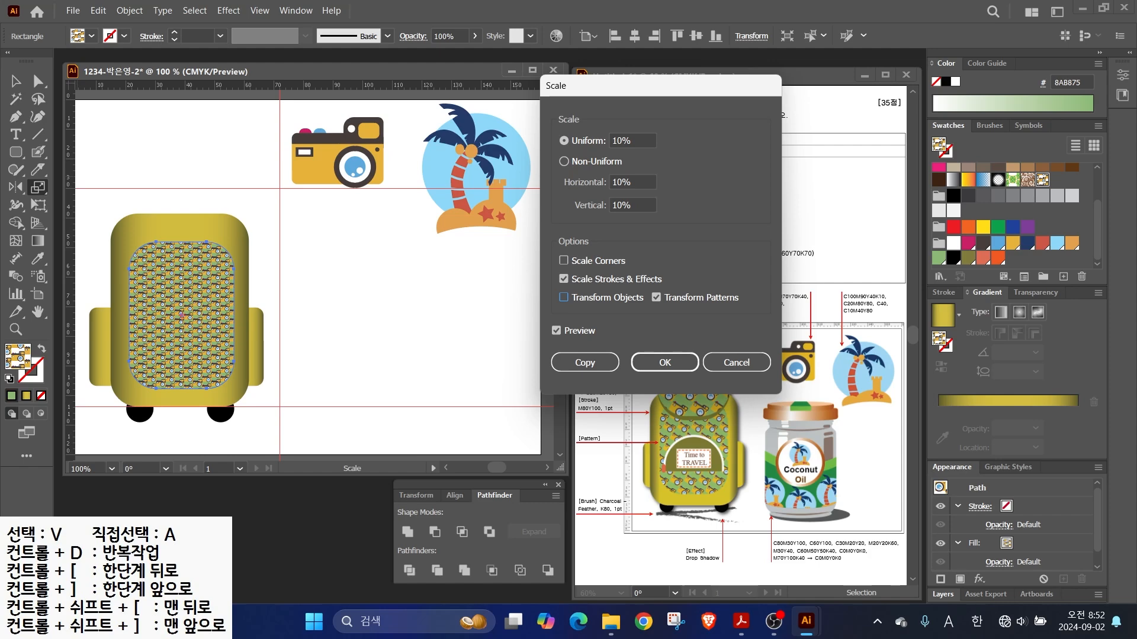
double_click(621, 140)
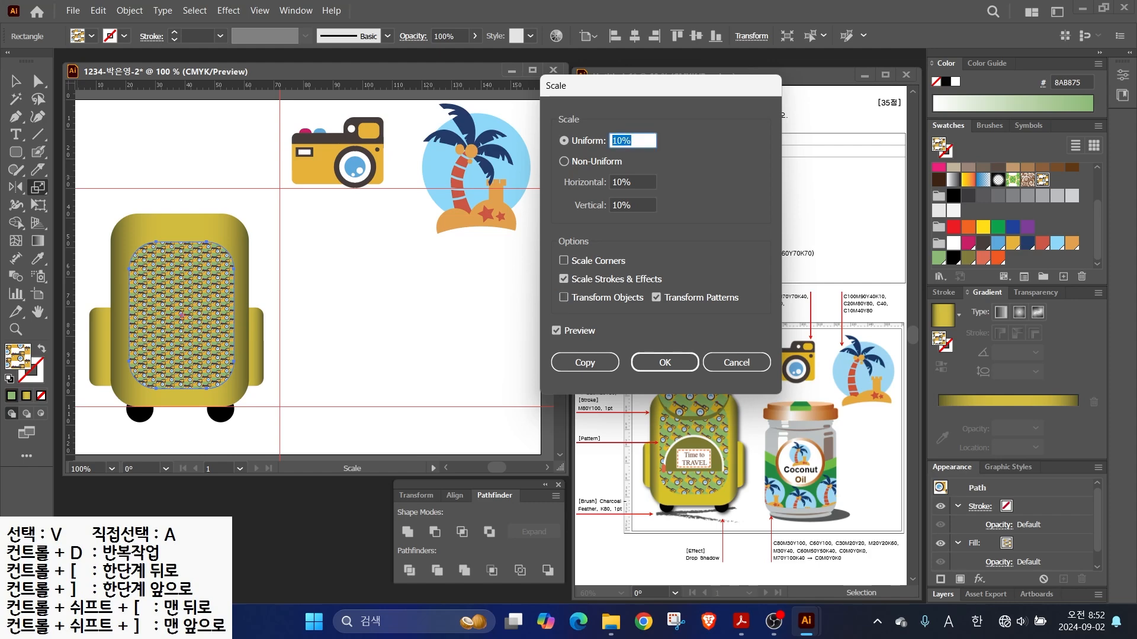
key(Tab)
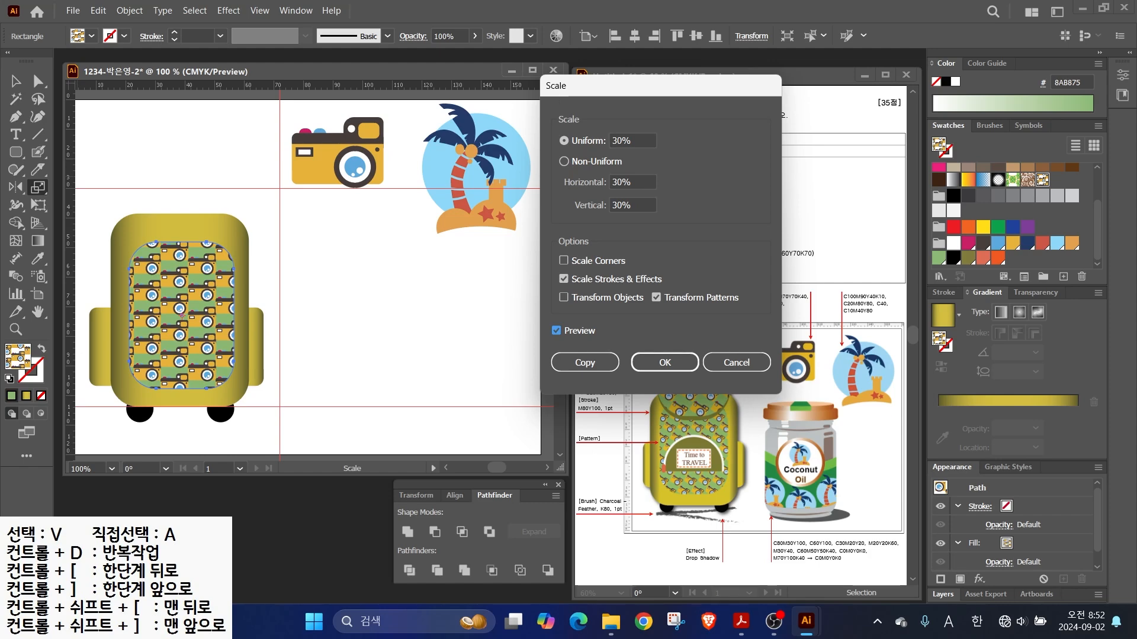
double_click(621, 141)
key(Return)
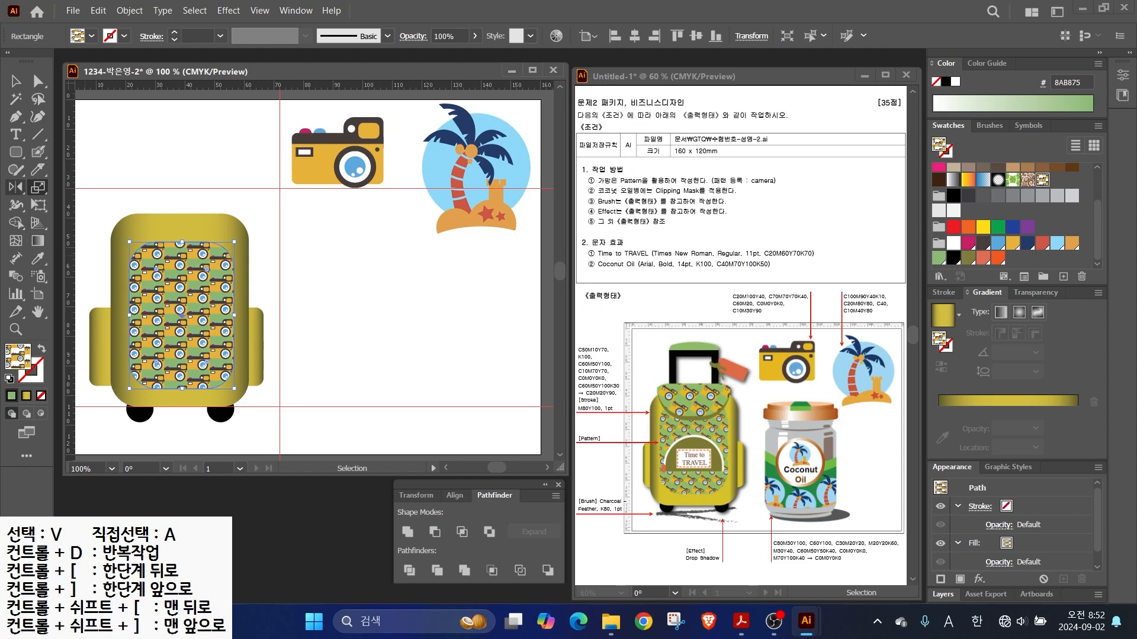
- Rotate the pattern diagonally and draw two overlapping rounded rectangles beside the backpack
drag(16, 187, 47, 187)
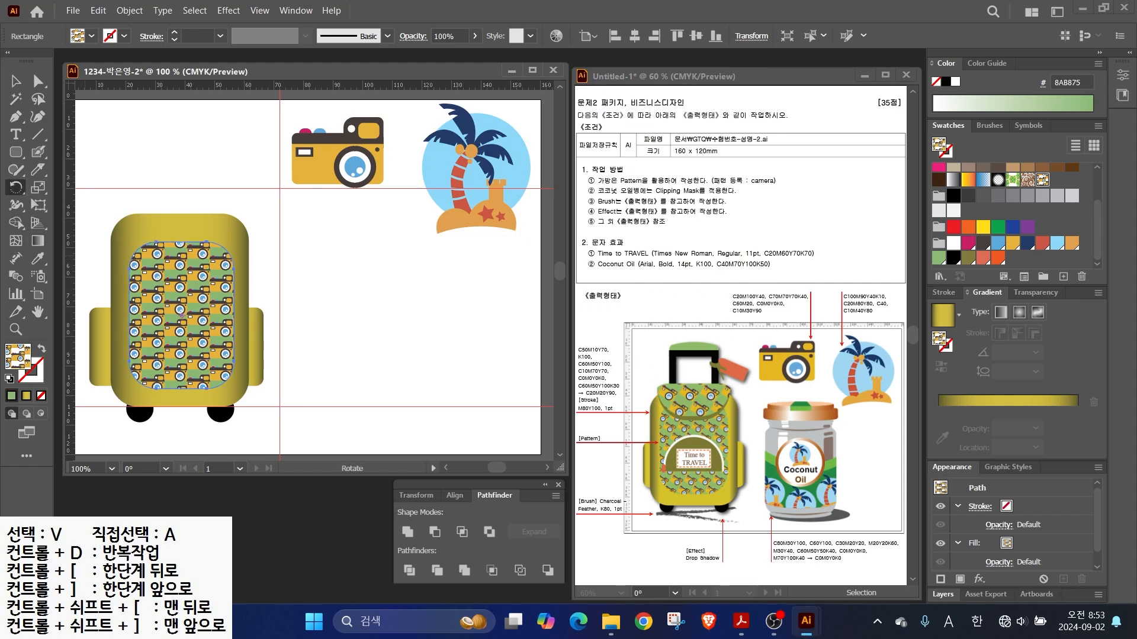
key(Return)
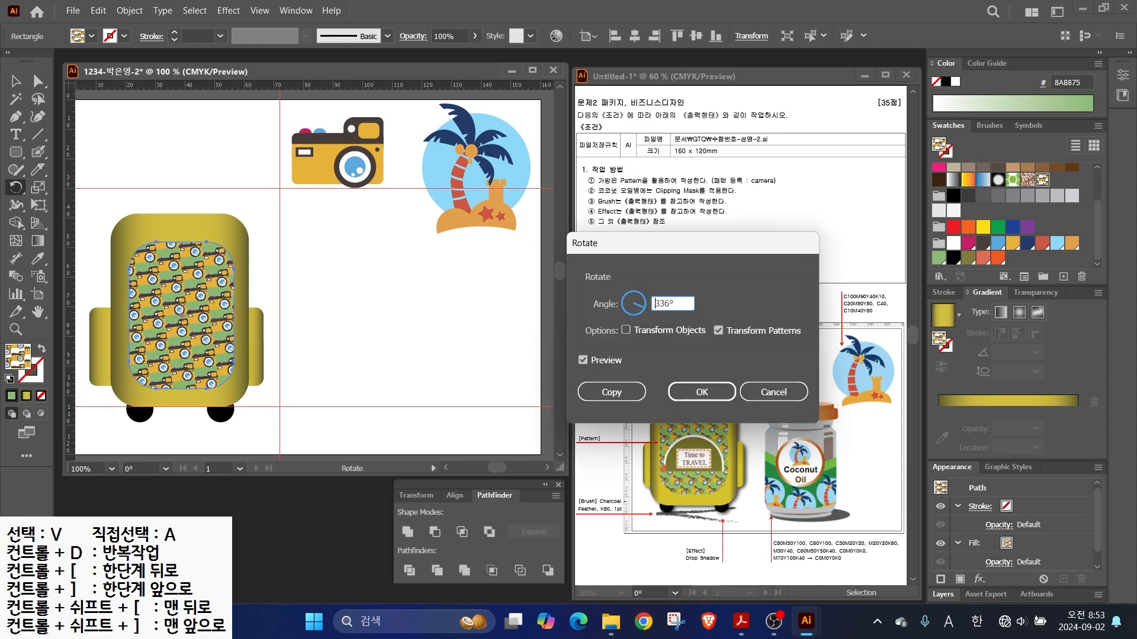
drag(644, 306, 642, 311)
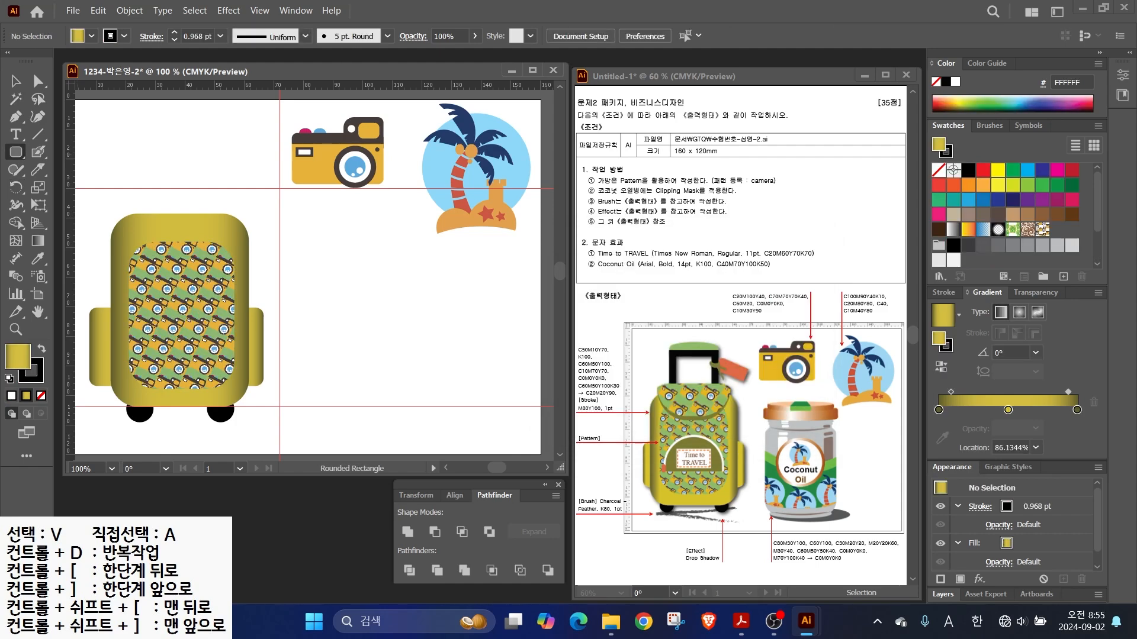
drag(313, 263, 446, 341)
mouse_move(304, 264)
mouse_down()
mouse_move(457, 341)
mouse_move(447, 320)
mouse_move(468, 335)
mouse_move(313, 262)
mouse_up()
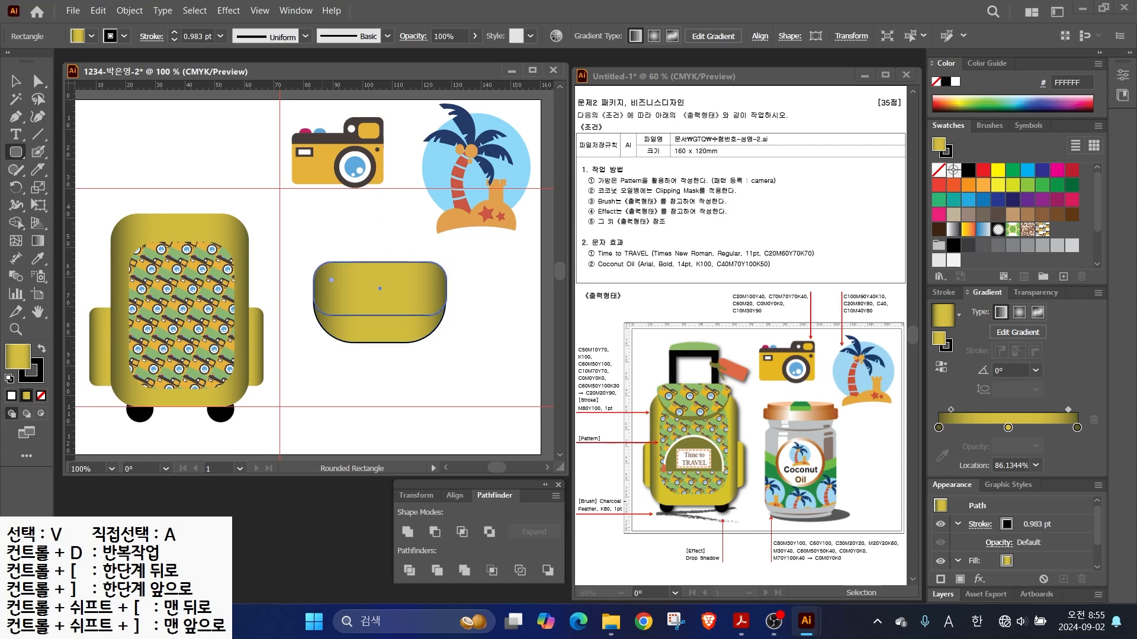
- Merge the two rounded rectangles into one flap shape and move it onto the backpack top
click(16, 81)
click(291, 235)
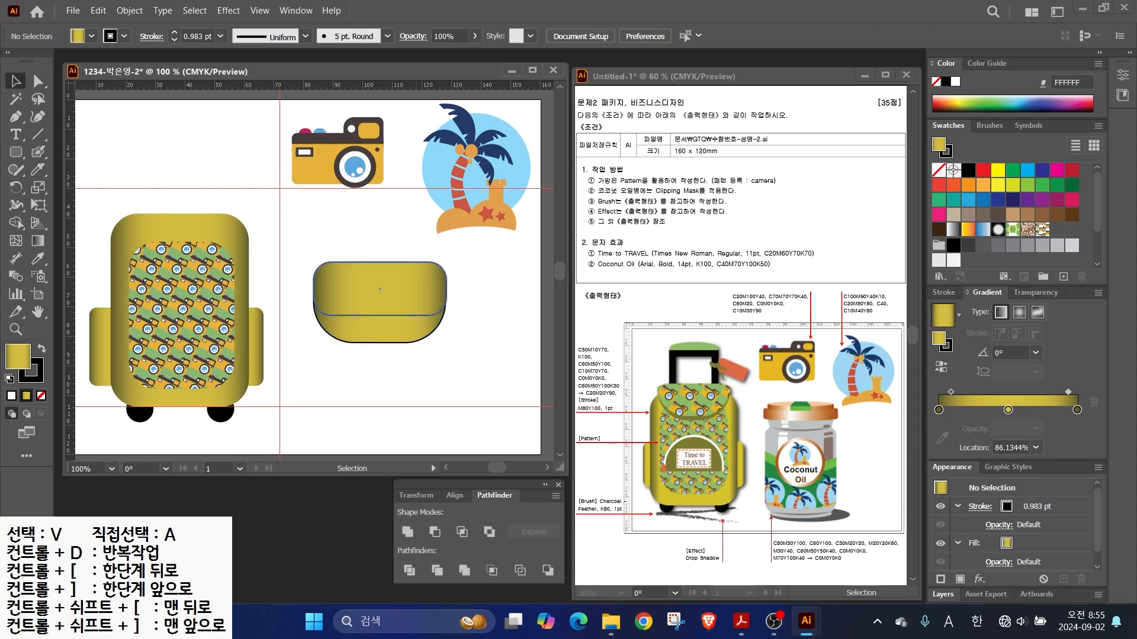
click(423, 301)
click(474, 278)
drag(468, 353, 385, 274)
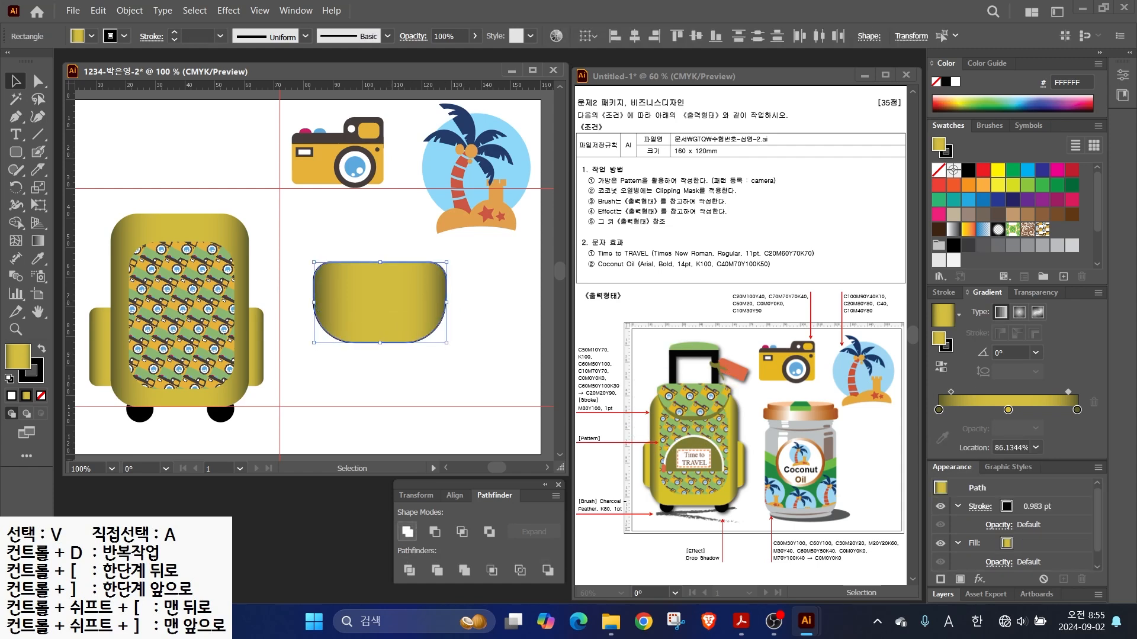
click(407, 532)
drag(380, 261, 180, 188)
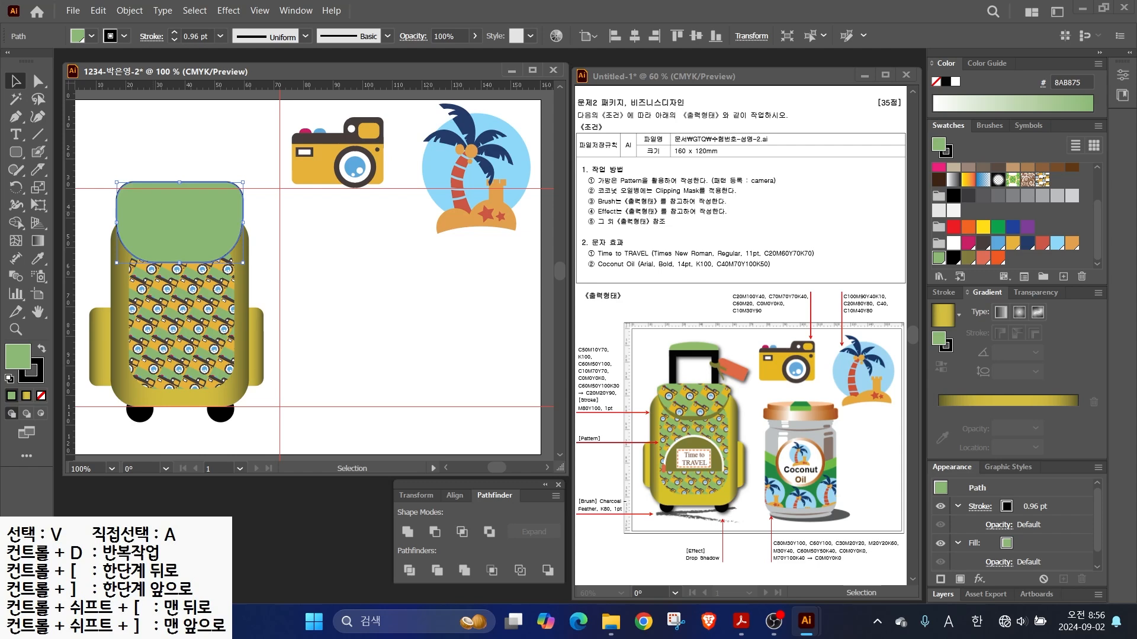
- Remove the flap's outline, paste a copy in front and fill it with the camera pattern
key(x)
key(slash)
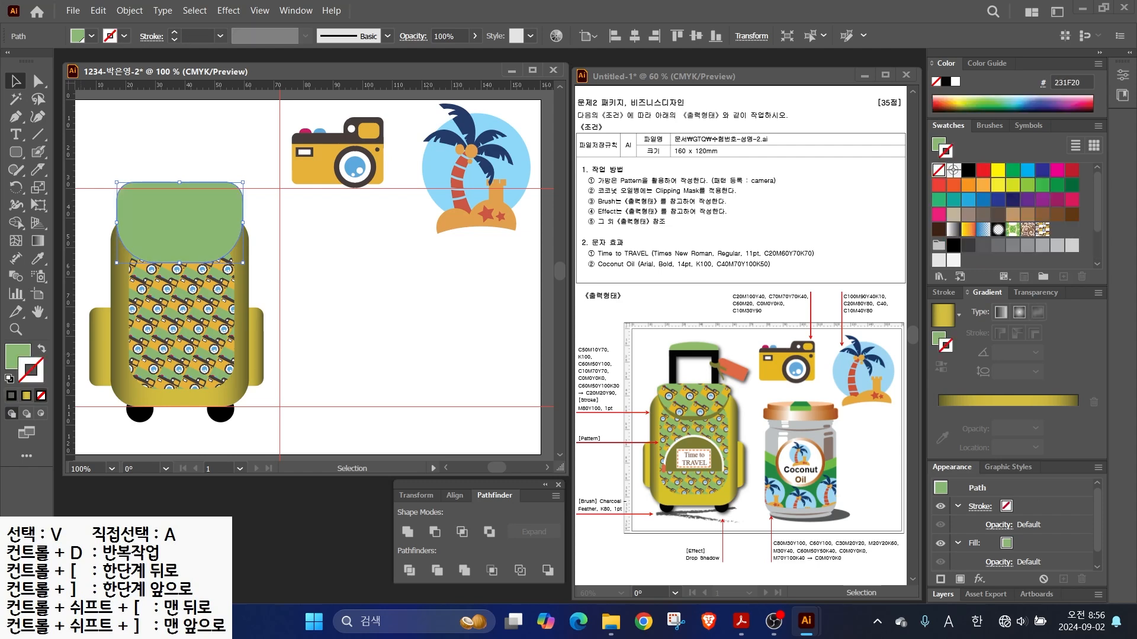
key(x)
key(a)
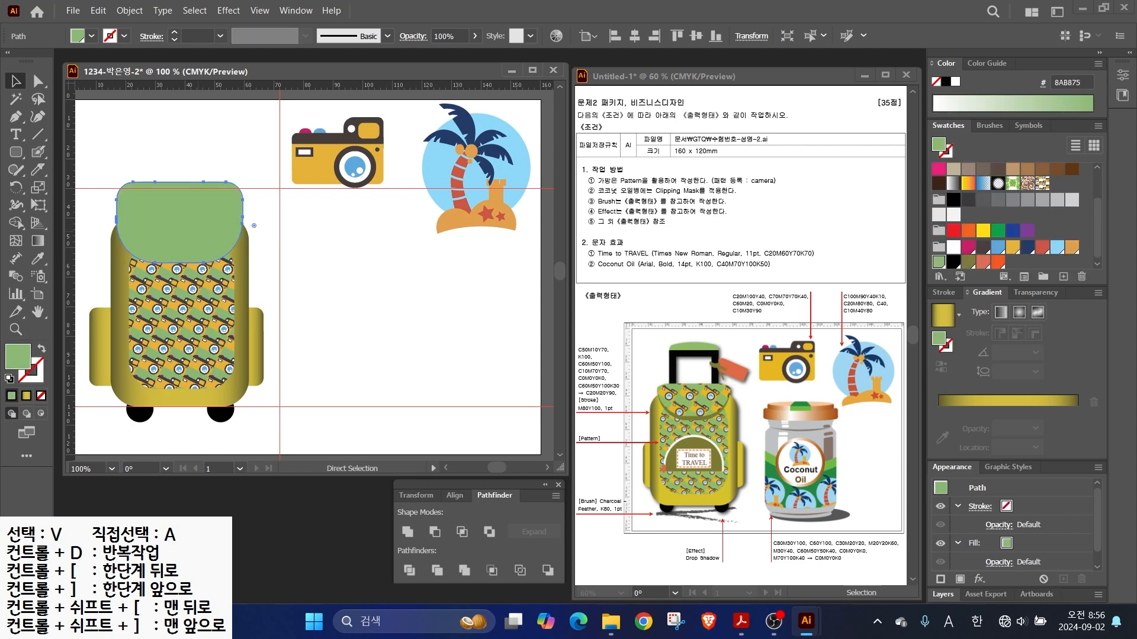
key(ctrl+c)
key(ctrl+f)
click(1042, 183)
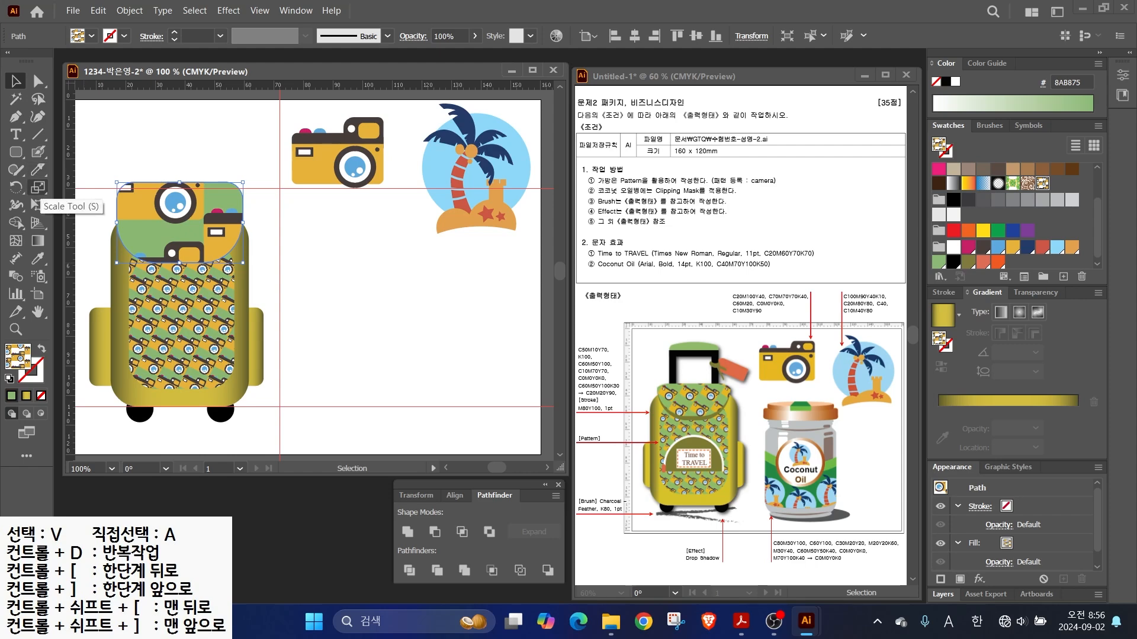
- Scale only the flap's camera pattern to 25%, rotate it, then enlarge it to 150%
double_click(37, 188)
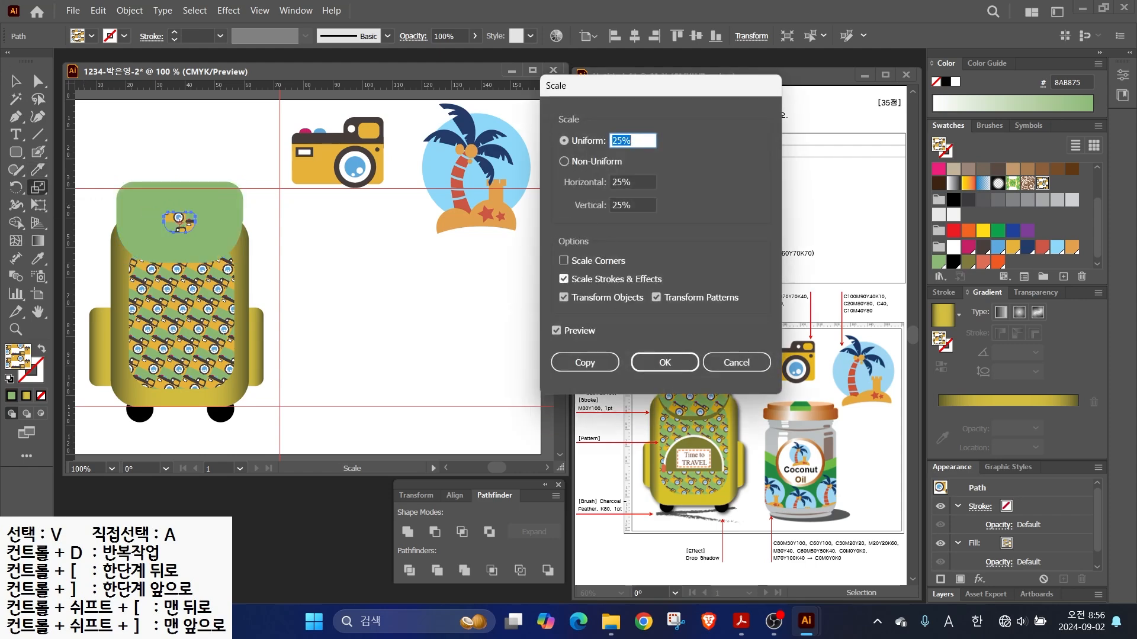
click(564, 298)
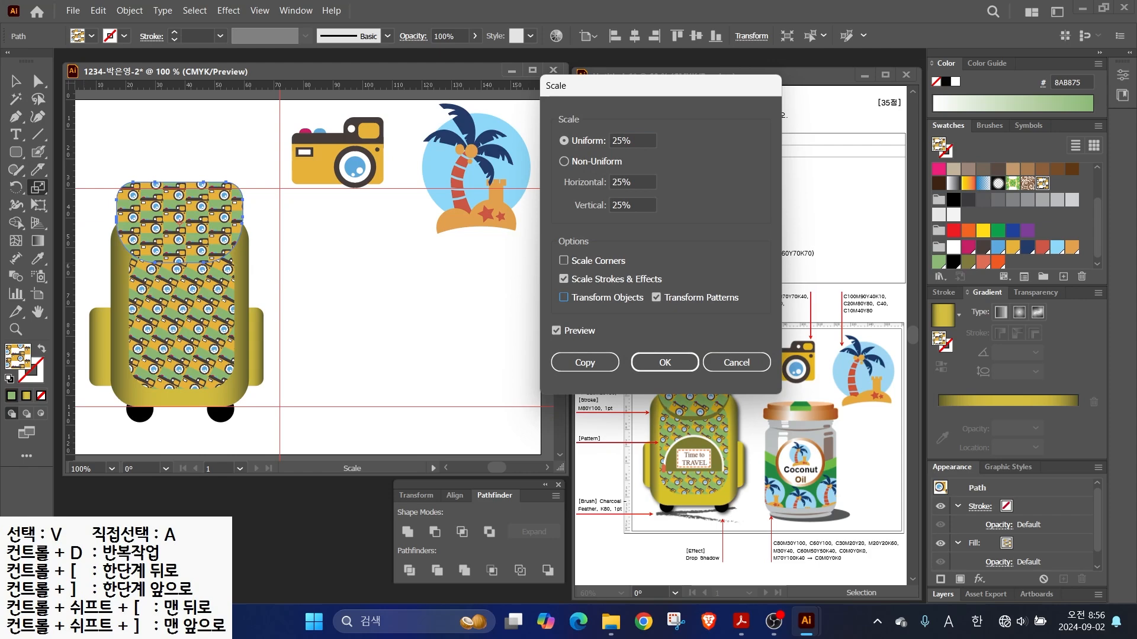
click(665, 362)
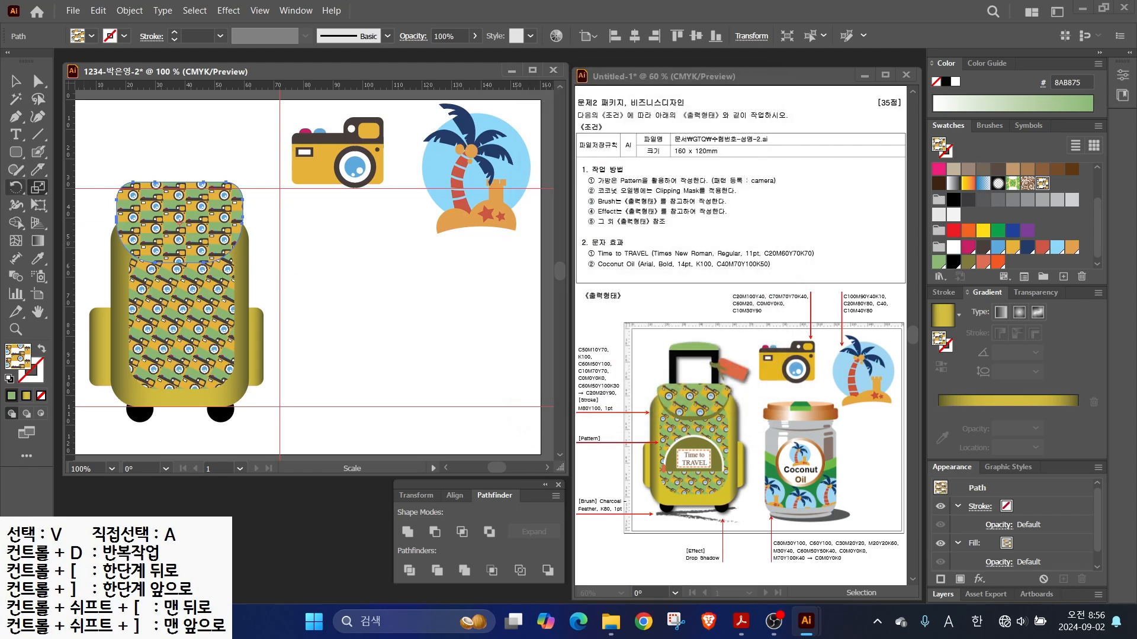
double_click(16, 187)
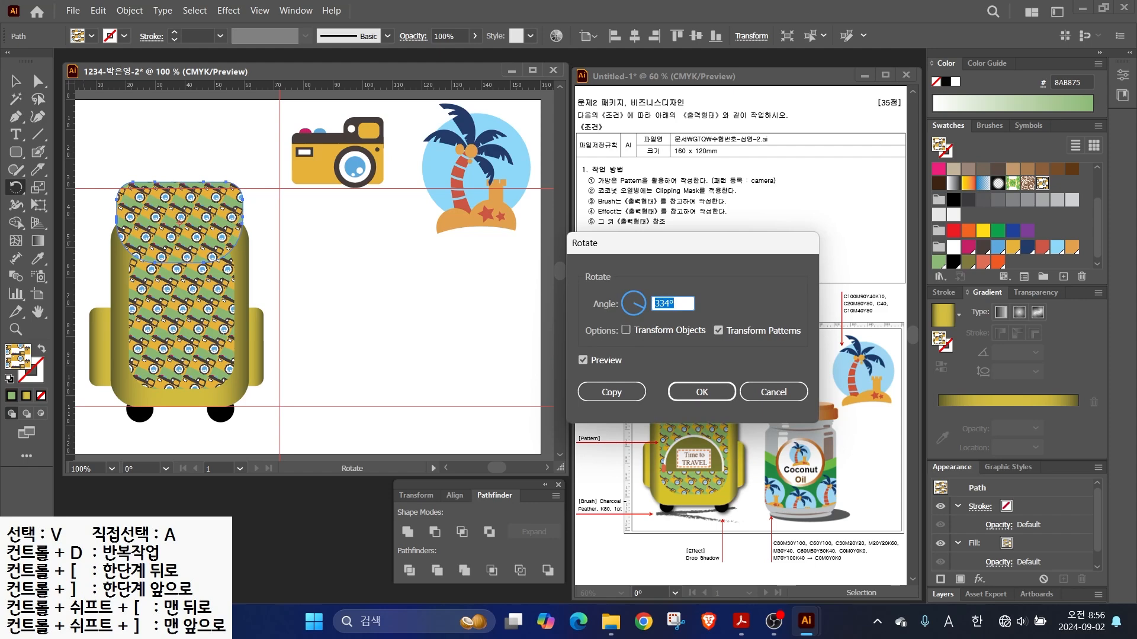
key(Return)
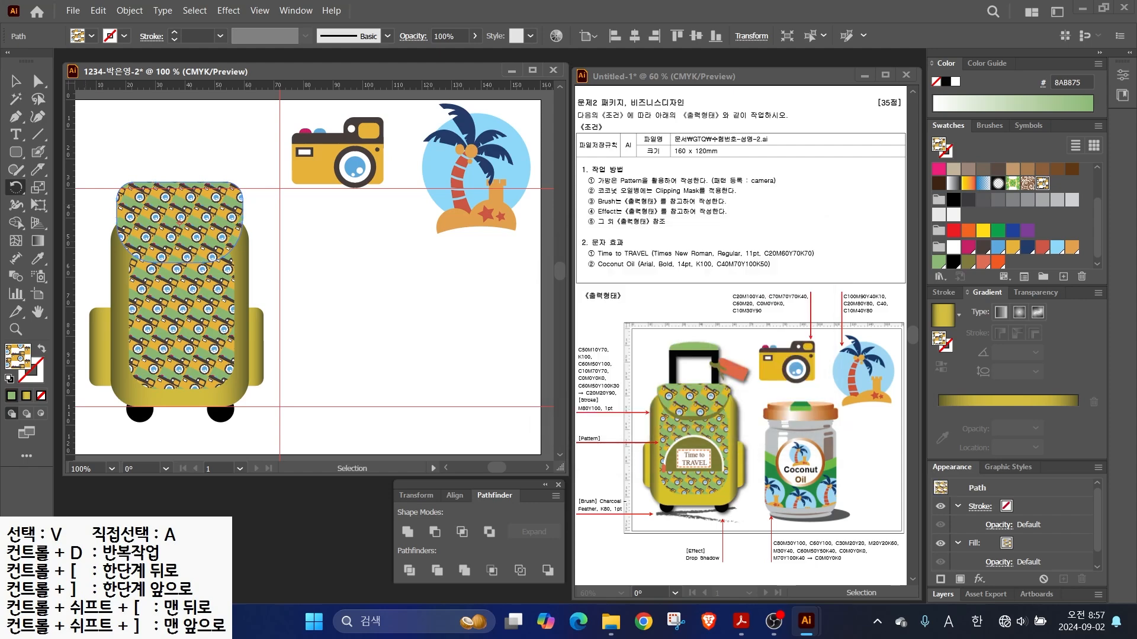
double_click(38, 188)
text(120)
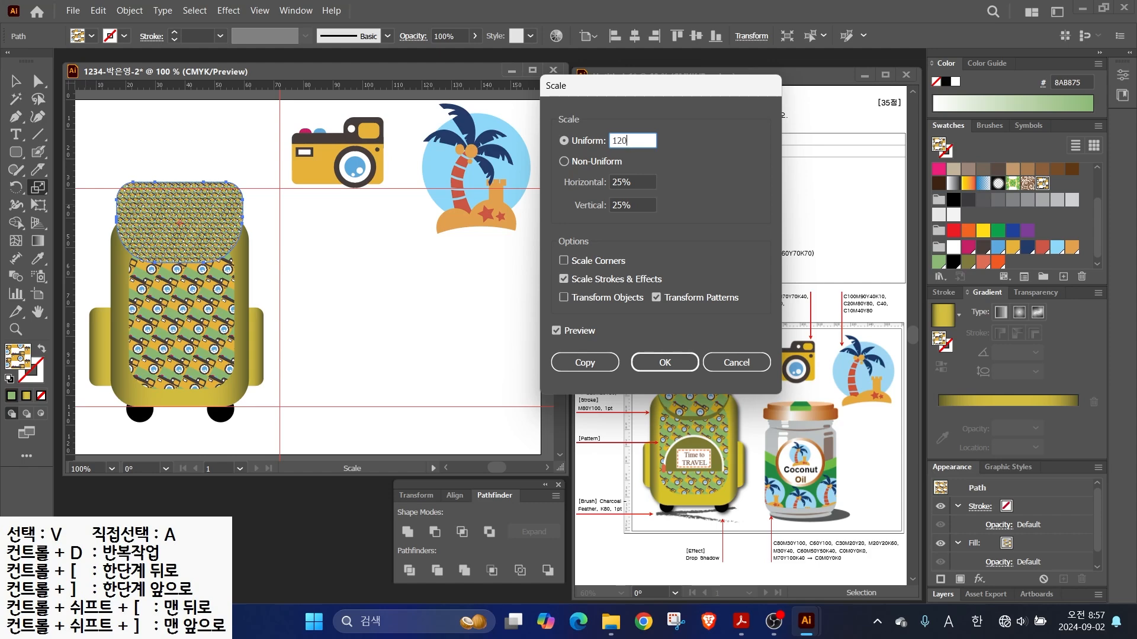
click(557, 331)
key(Tab)
text(15)
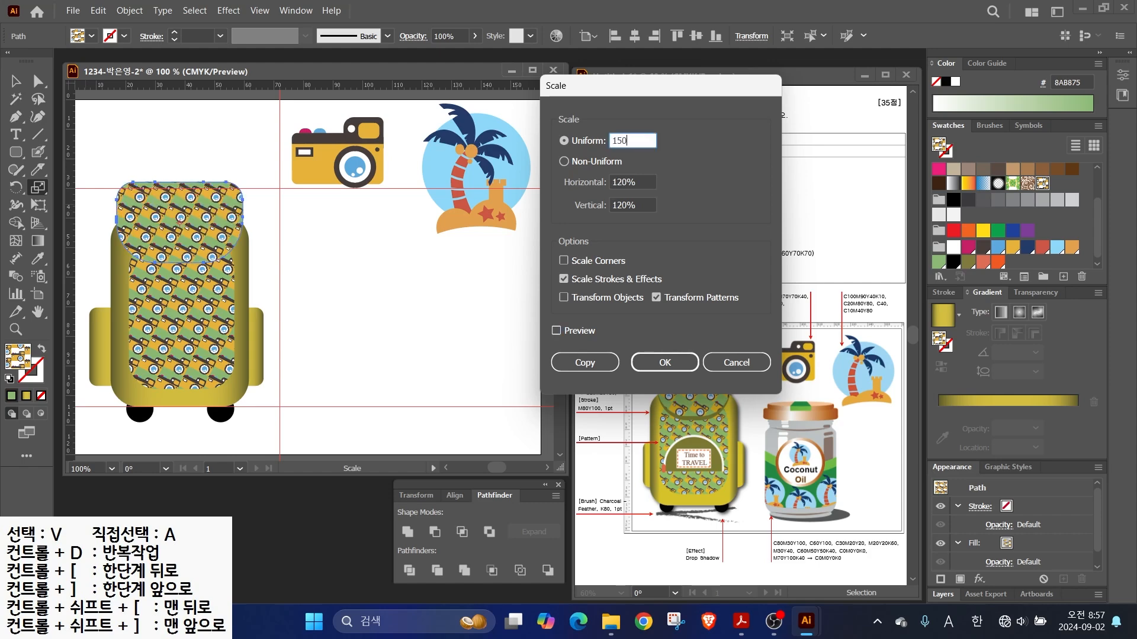
key(Return)
- Duplicate the flap slightly lower and fill the copy with olive
key(v)
key(ctrl+shift+a)
key(ctrl+plus)
mouse_move(251, 188)
mouse_down()
mouse_move(380, 182)
mouse_move(258, 205)
mouse_up()
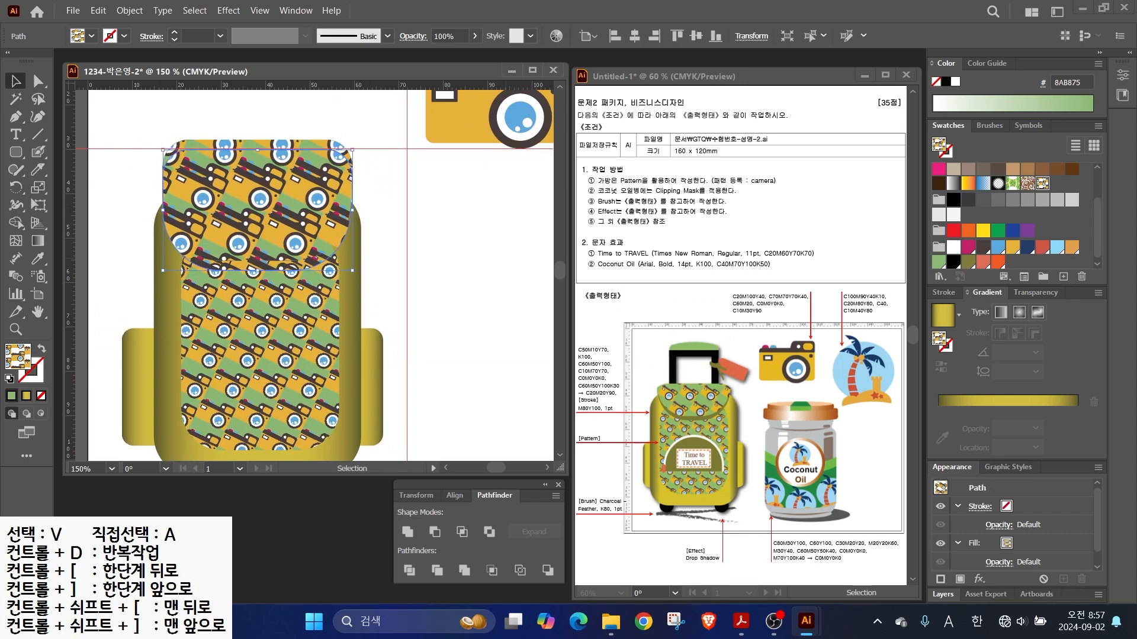
click(968, 262)
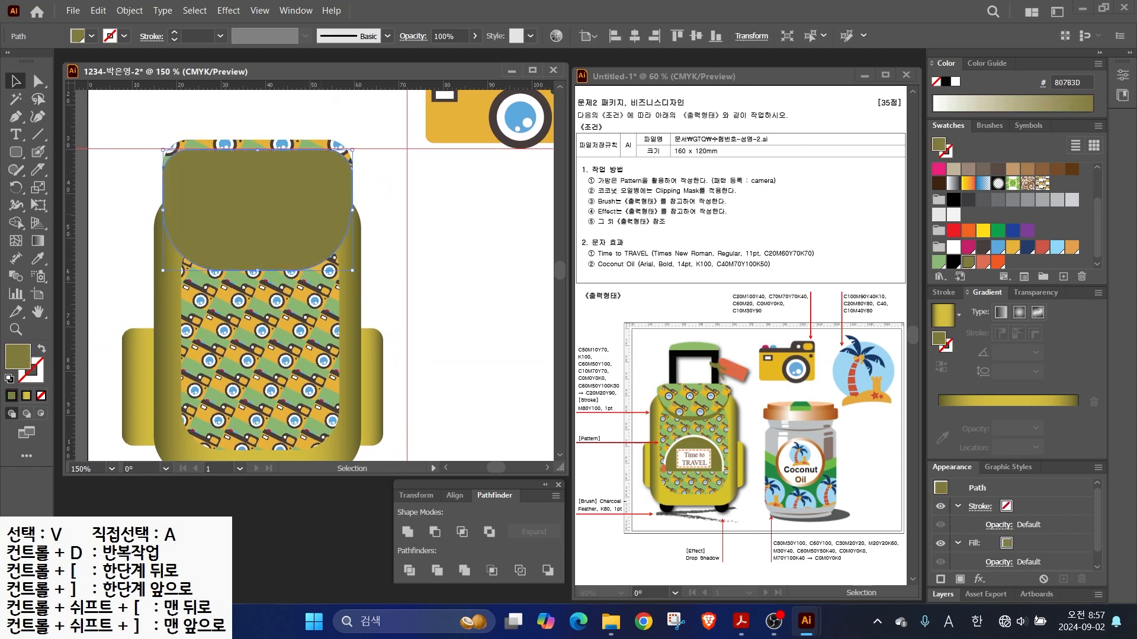
- Bring the patterned flap to the front, above its olive copy
right_click(292, 143)
mouse_move(339, 475)
click(510, 475)
click(441, 391)
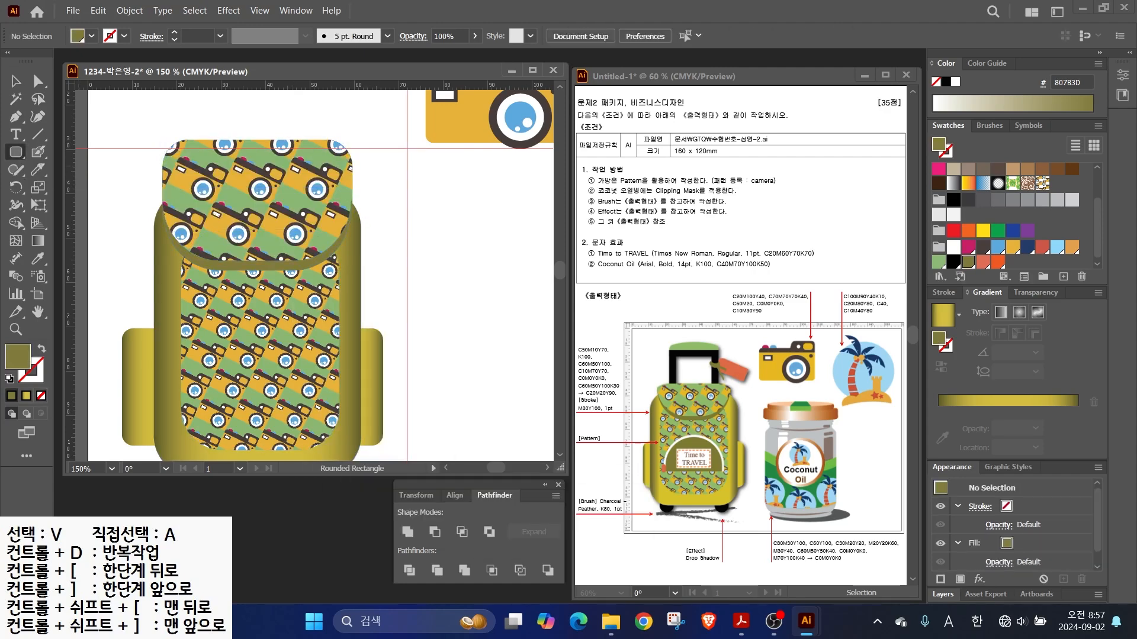
- Cut an olive circle with a rectangle using Minus Front to make a half-circle pocket
click(16, 152)
key(ctrl+minus)
drag(412, 253, 510, 354)
key(Delete)
right_click(16, 152)
click(82, 188)
drag(413, 251, 520, 357)
right_click(16, 152)
click(88, 152)
drag(390, 384, 536, 304)
key(v)
drag(400, 255, 457, 323)
click(434, 532)
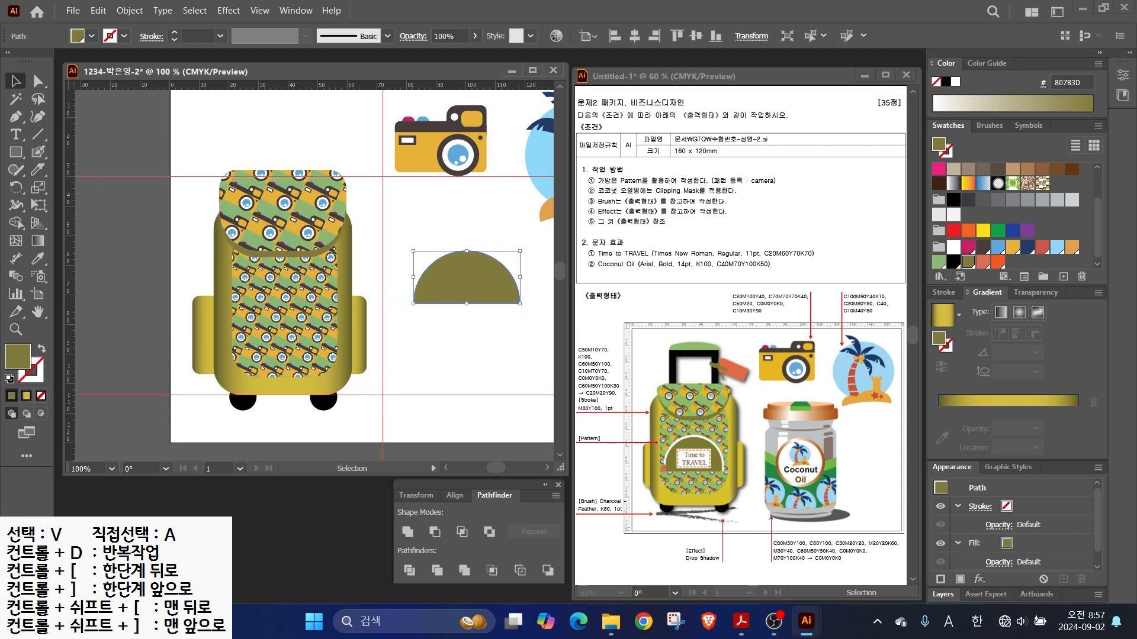
- Nest a smaller half-circle to give the olive pocket a white rim, and draw a white label rectangle
drag(473, 281, 476, 308)
click(953, 247)
drag(522, 277, 516, 280)
drag(469, 304, 284, 288)
shift+click(466, 253)
key(ctrl+shift+a)
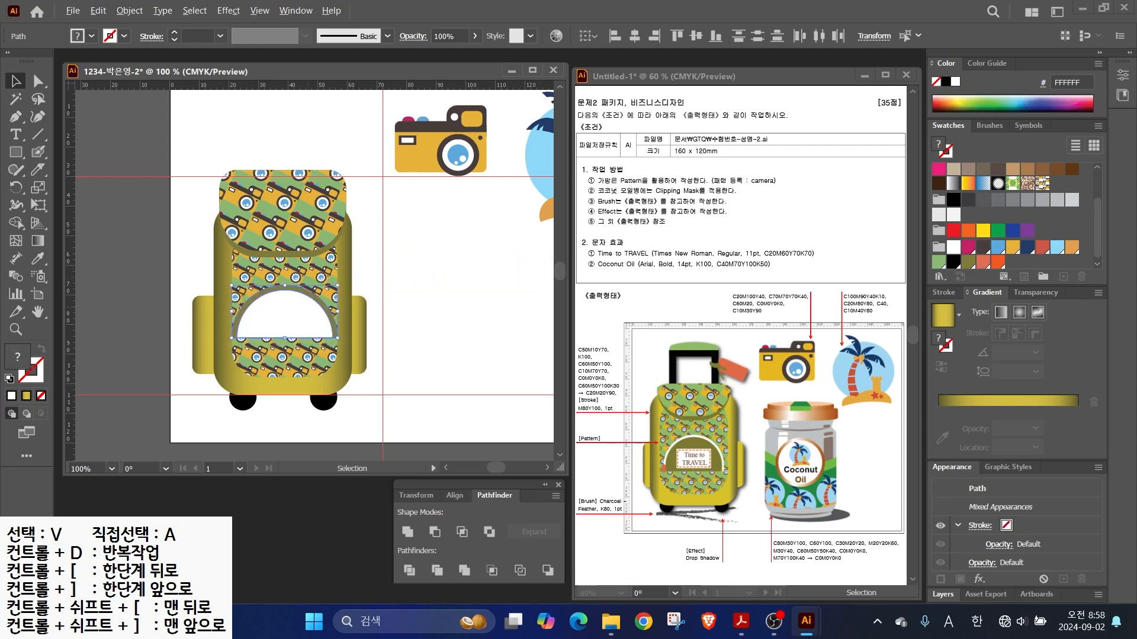
scroll(309, 306, up, 2)
click(309, 306)
click(968, 262)
click(331, 298)
click(953, 248)
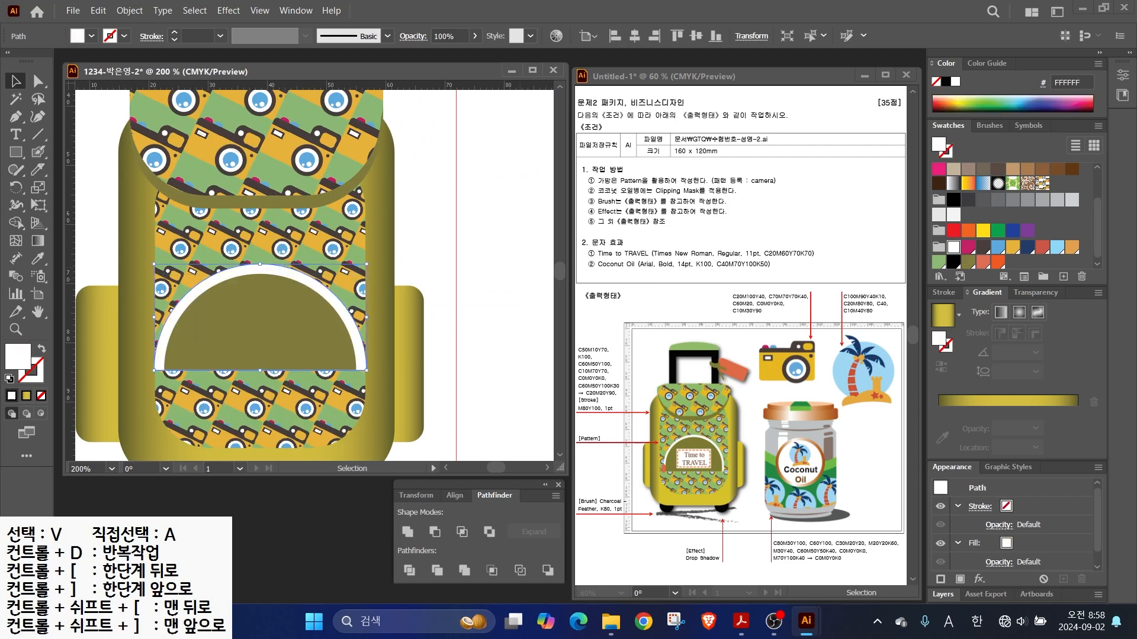
click(480, 254)
click(16, 152)
mouse_move(204, 293)
mouse_down()
mouse_move(324, 368)
mouse_move(315, 363)
mouse_up()
- Create a -1 offset path inside the label rectangle and give it an orange outline, no fill
key(v)
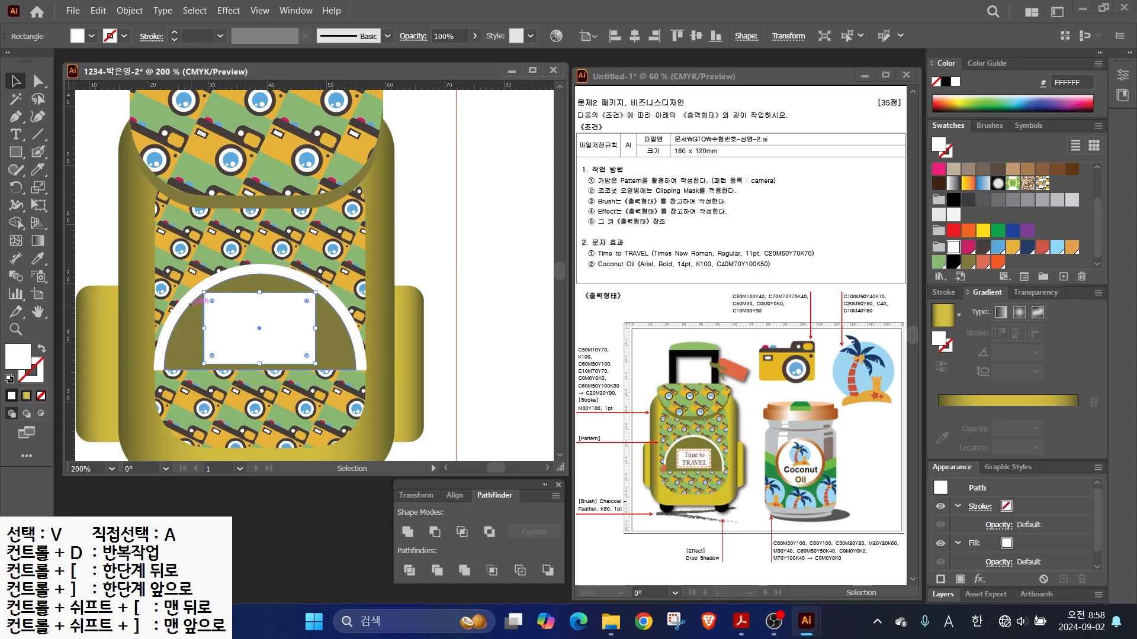
click(129, 10)
mouse_move(142, 376)
click(367, 432)
text(-1)
key(Return)
key(shift+x)
scroll(1001, 237, down, 3)
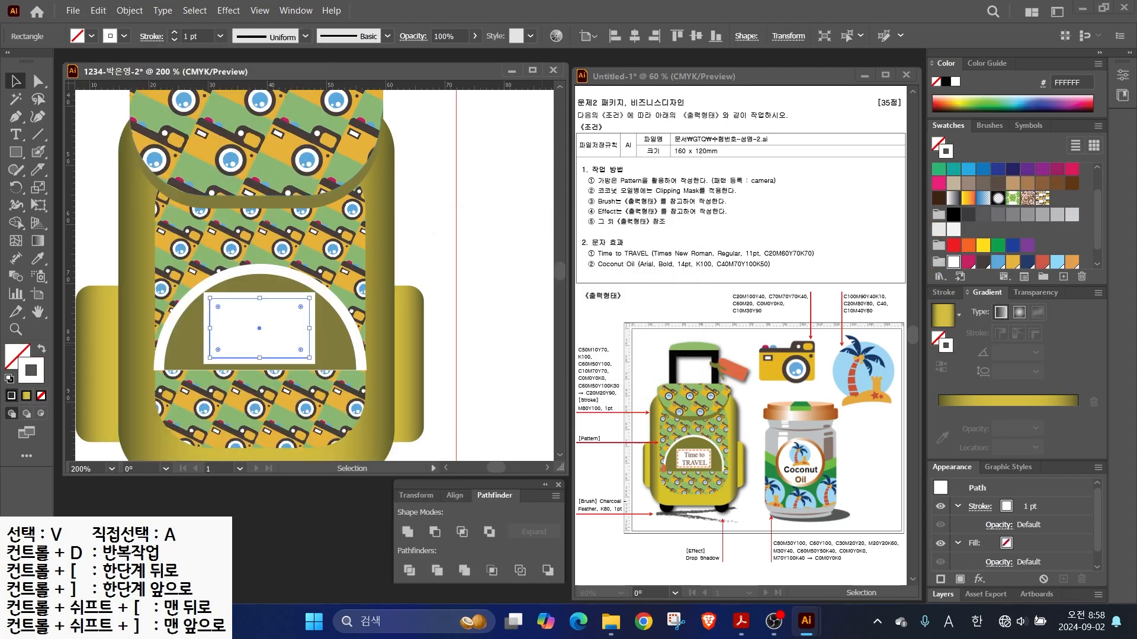
click(998, 257)
- Make the inset orange outline 1 pt and dashed with 3 pt dashes
key(alt+2)
drag(685, 451, 753, 398)
mouse_move(586, 416)
mouse_down()
mouse_move(613, 441)
mouse_move(618, 416)
mouse_move(630, 416)
mouse_up()
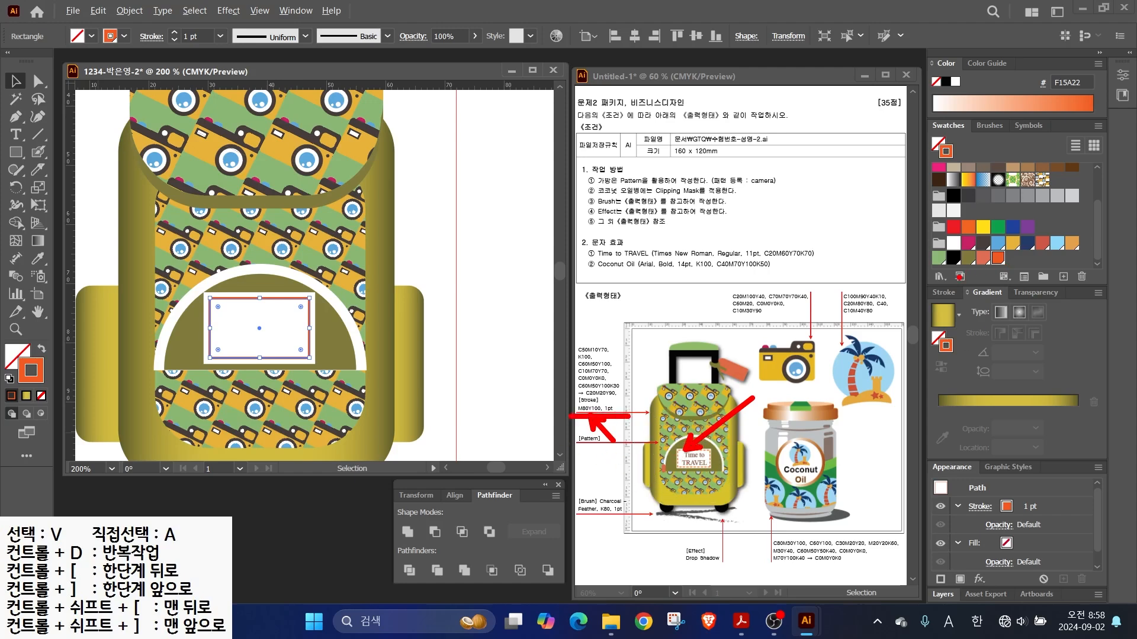
key(Escape)
click(944, 292)
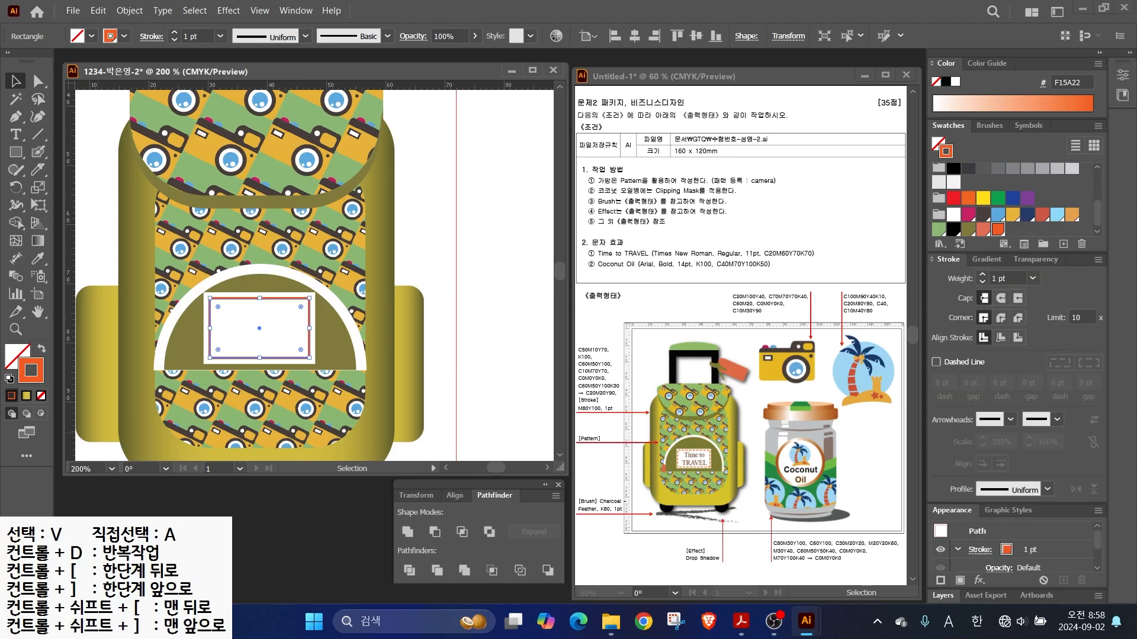
drag(931, 347, 971, 329)
key(Escape)
click(936, 362)
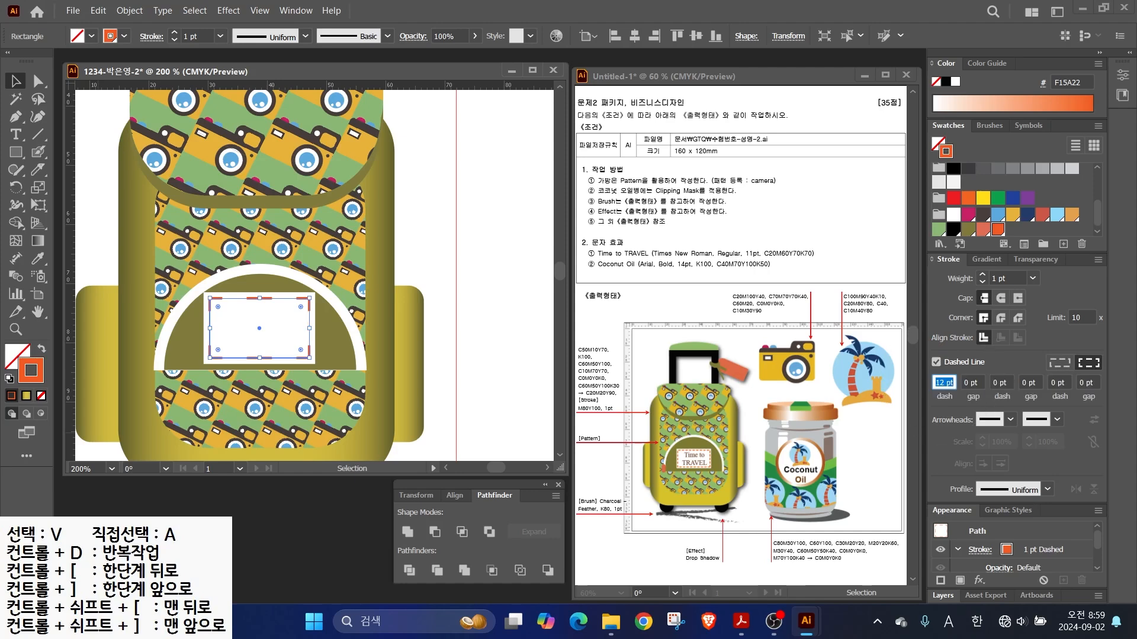
key(Return)
- Type 'Time to' and 'TARVE' on two lines inside the label
key(t)
click(239, 327)
key(BackSpace)
text(Time to)
key(Return)
text(TA)
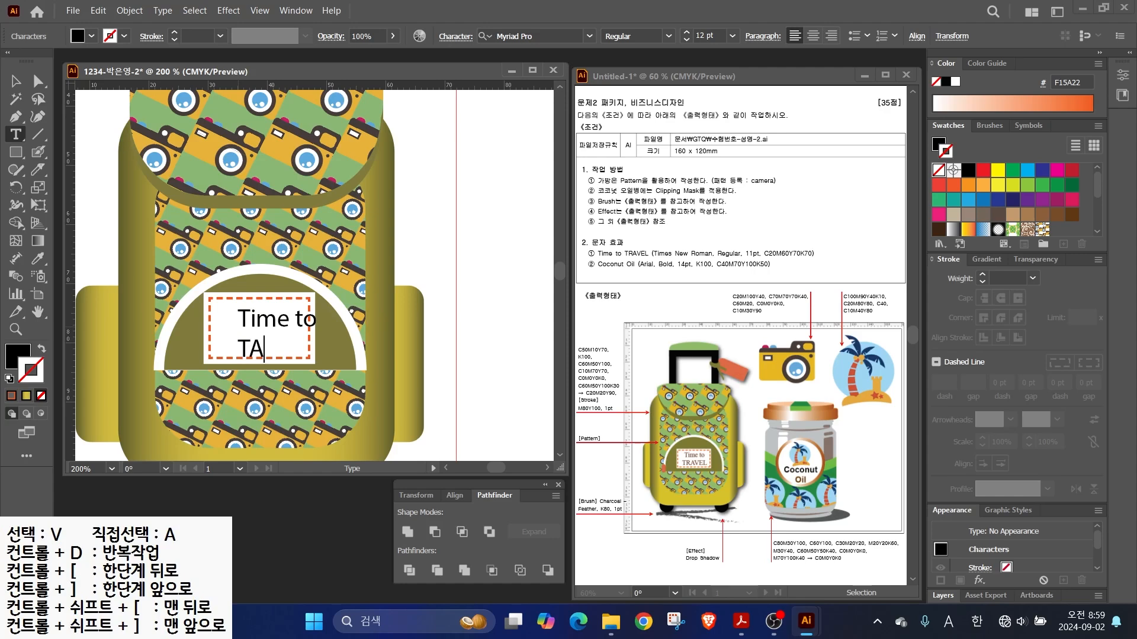
text(RVEL)
key(Escape)
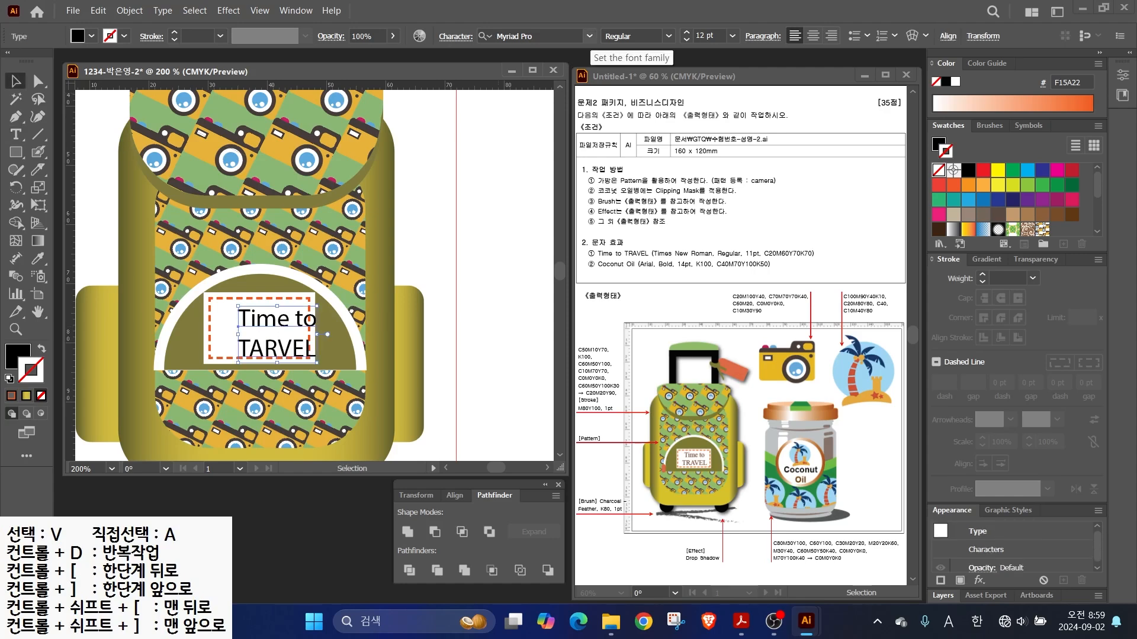
- Style the label text Times New Roman 11 pt, centre-aligned, in brown 57301D
click(589, 36)
click(569, 131)
click(687, 39)
click(813, 36)
double_click(18, 356)
text(57301D)
key(Return)
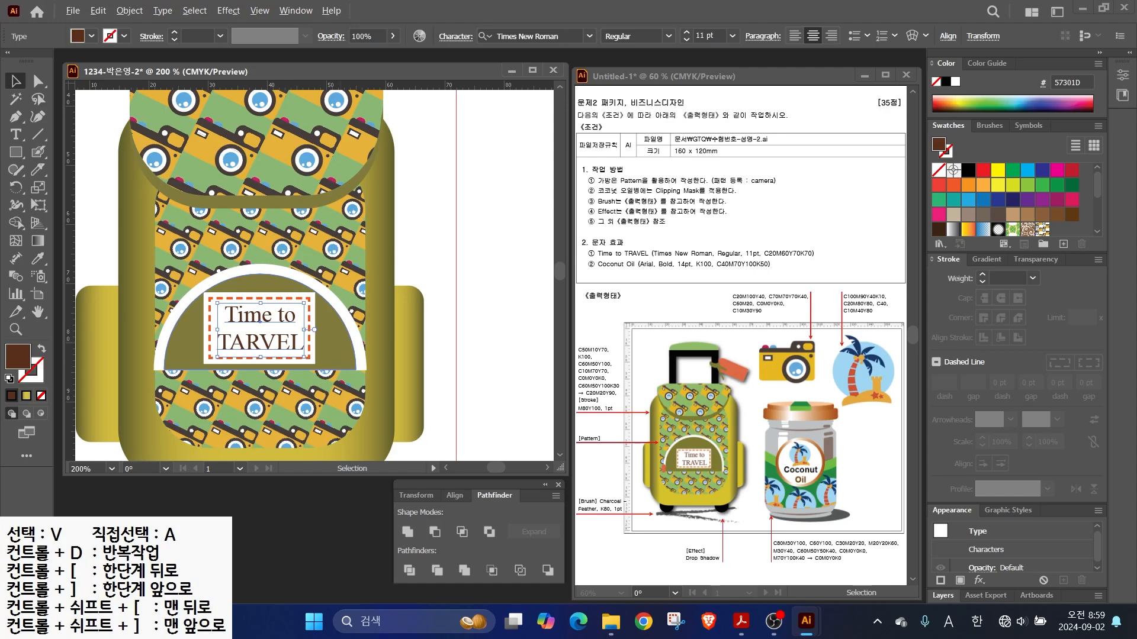
- Draw a black rectangle atop the backpack and cut an inner rectangle out to form the handle
key(ctrl+minus)
key(m)
drag(193, 133, 338, 243)
scroll(954, 223, down, 5)
click(954, 225)
drag(216, 154, 341, 192)
key(v)
click(435, 531)
- Nudge the handle down-left and add a green ellipse behind it at the handle top
drag(266, 144, 263, 166)
drag(16, 152, 83, 188)
drag(190, 138, 334, 169)
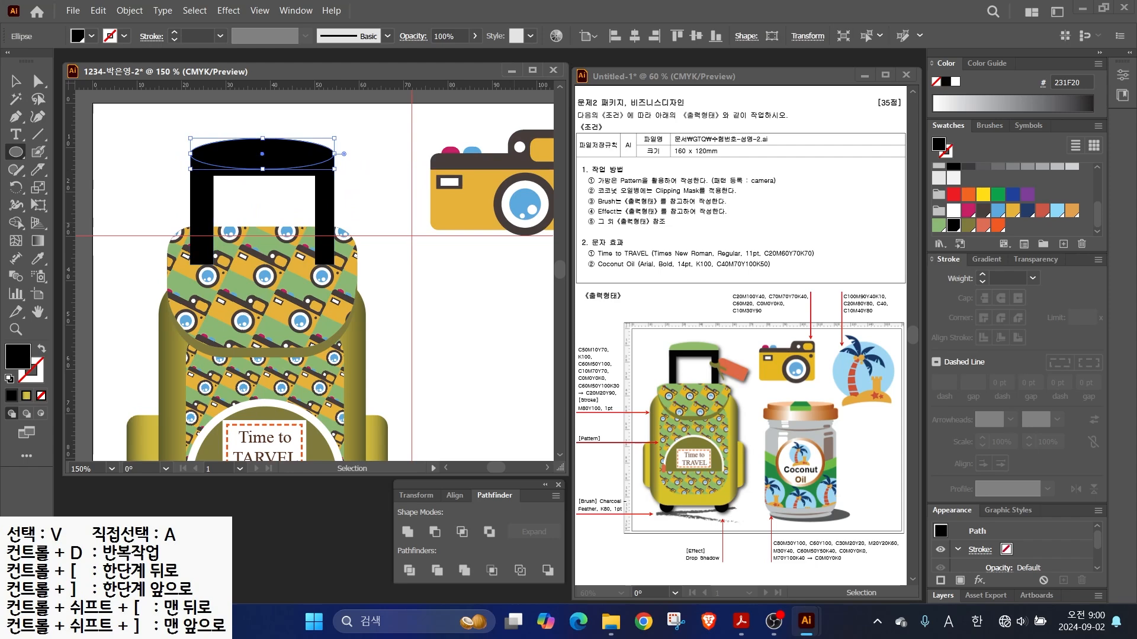
click(939, 226)
right_click(304, 148)
mouse_move(343, 518)
click(504, 564)
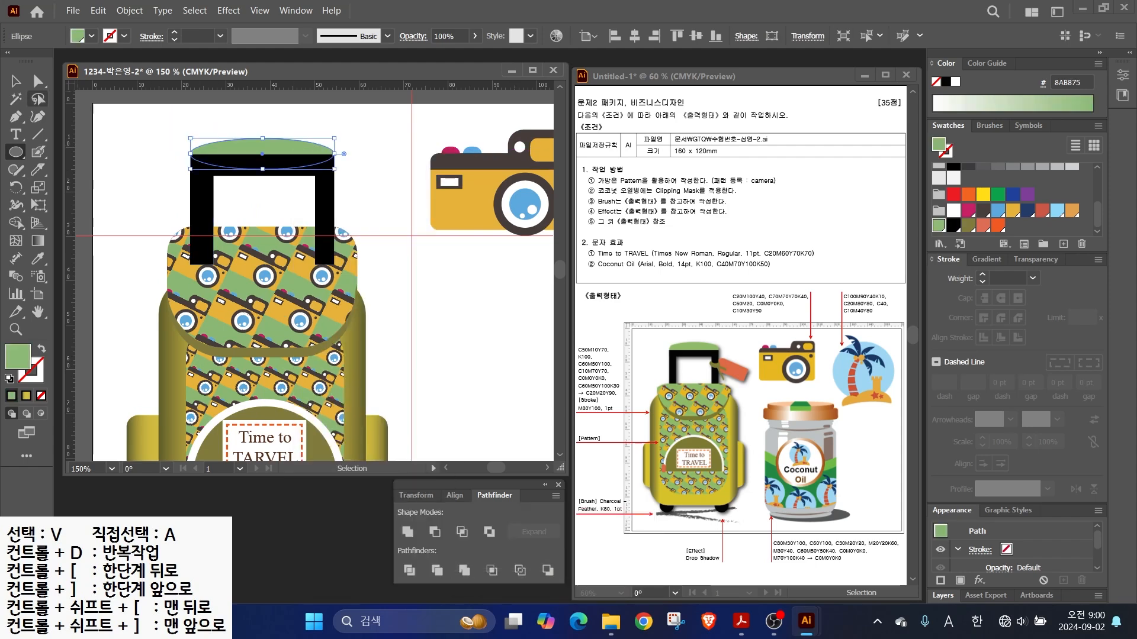
- Send the handle and its green ellipse together behind the bag
key(v)
drag(355, 193, 183, 153)
right_click(183, 153)
mouse_move(285, 487)
click(391, 531)
click(379, 195)
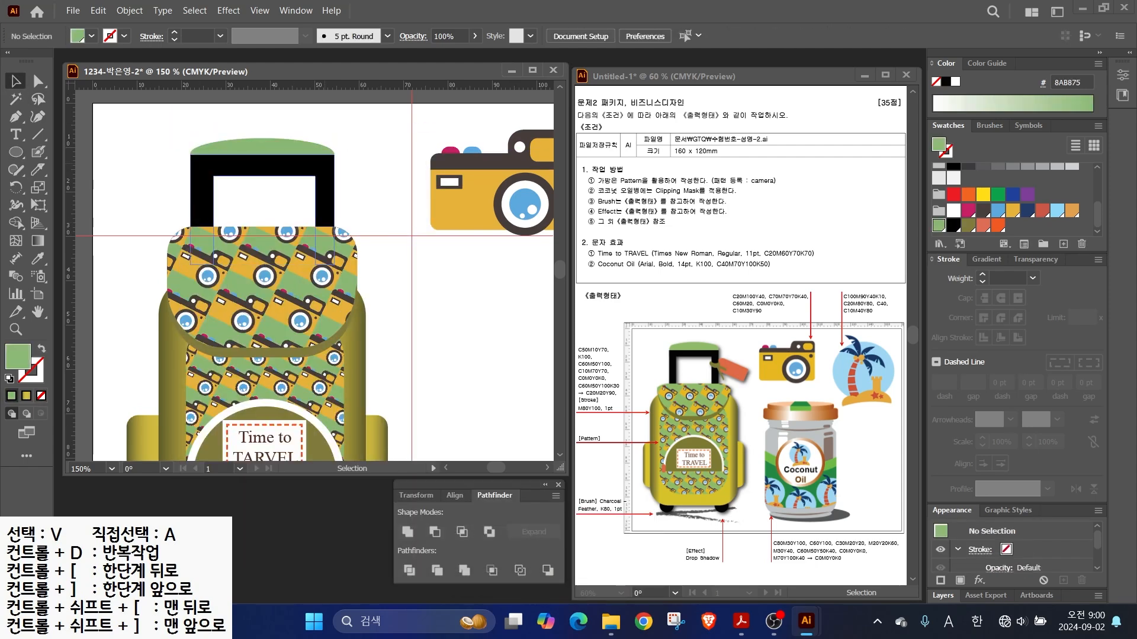
- Draw an orange rounded-rectangle tag, tilt it about 21°, place it on the handle and send it behind
scroll(408, 159, up, 2)
drag(16, 152, 83, 169)
drag(278, 191, 409, 253)
click(997, 225)
key(v)
drag(413, 188, 417, 214)
drag(355, 226, 325, 248)
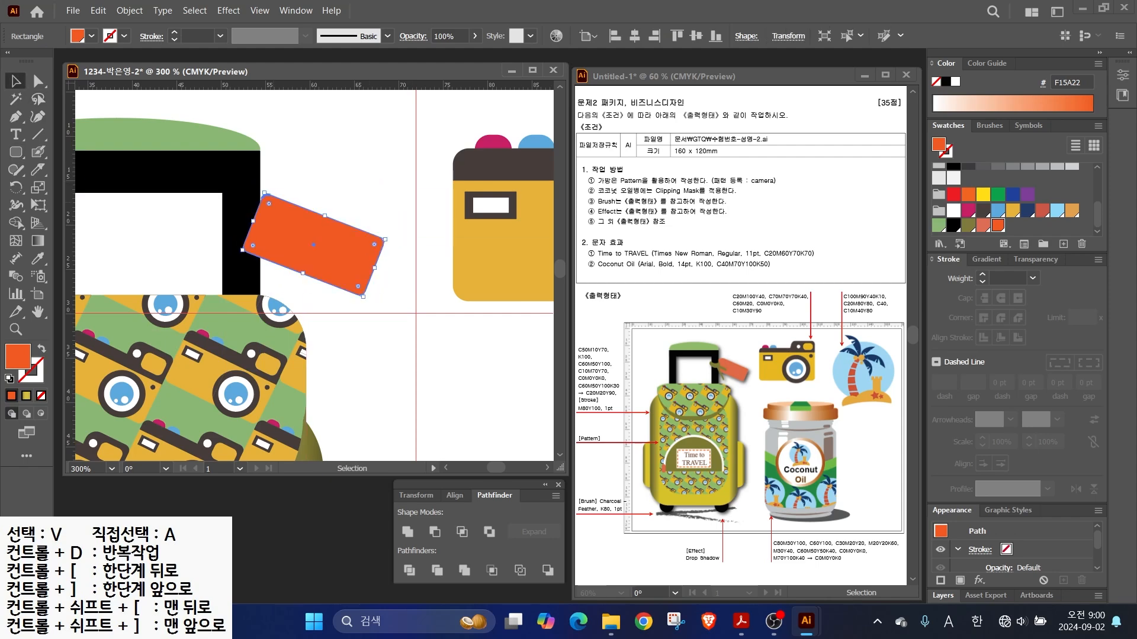
right_click(283, 236)
mouse_move(320, 525)
click(491, 562)
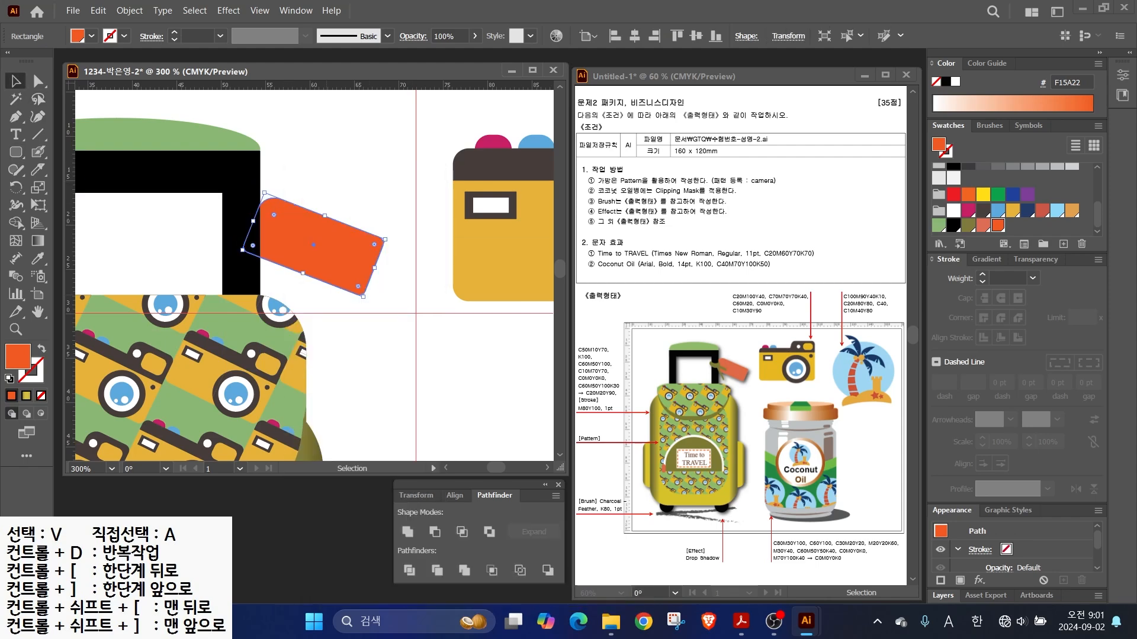
- Make an olive crescent loop by subtracting a smaller ellipse from an olive ellipse with Minus Front
click(367, 355)
drag(16, 152, 66, 187)
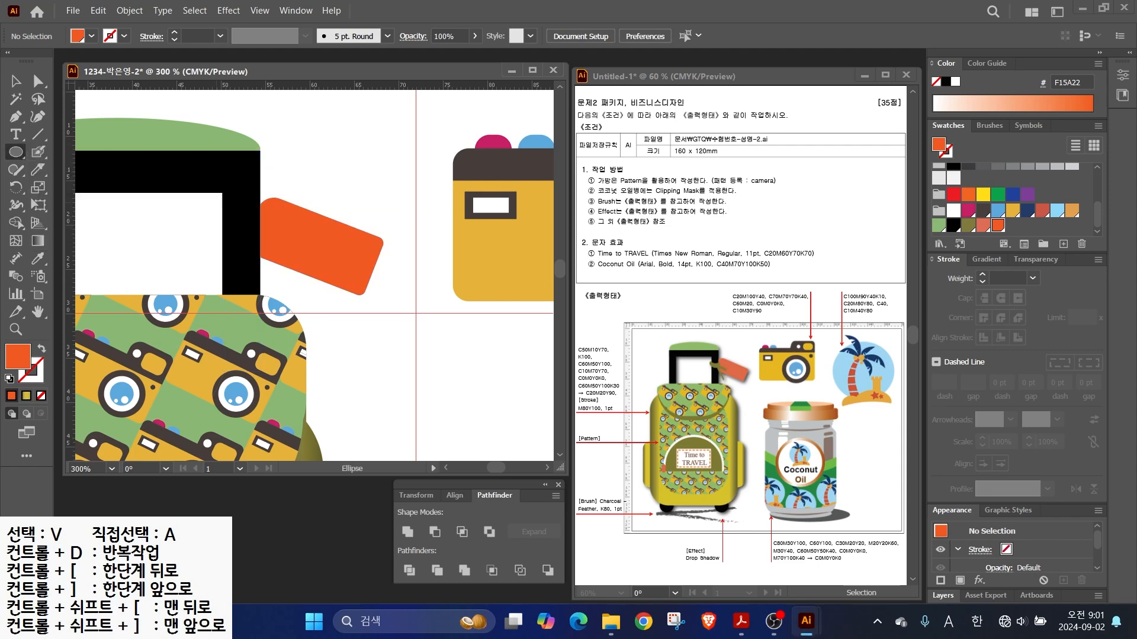
drag(216, 202, 263, 241)
click(968, 226)
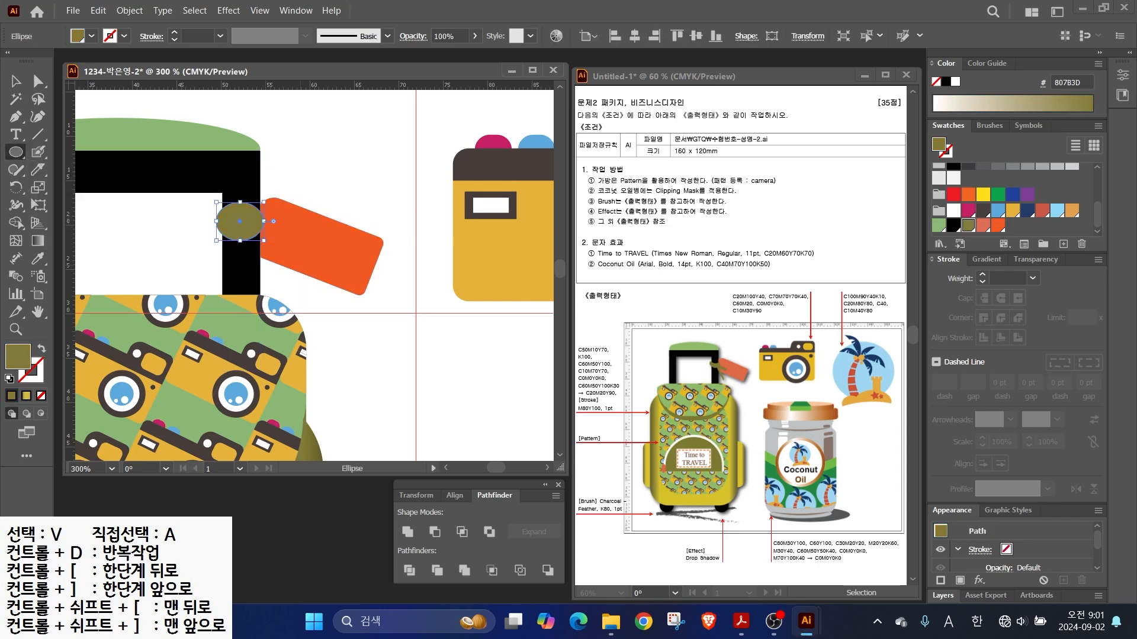
scroll(307, 237, up, 1)
mouse_move(194, 179)
mouse_down()
mouse_move(241, 217)
mouse_move(248, 195)
mouse_up()
key(v)
shift+click(217, 230)
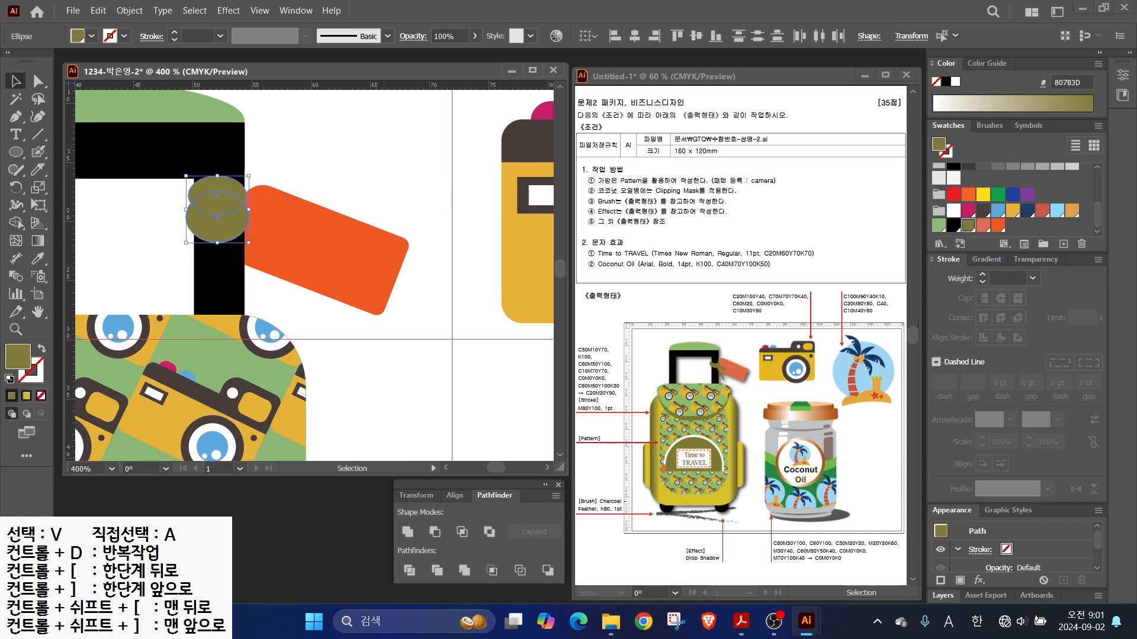
click(435, 532)
- Draw the closed olive tag string from the crescent with the Pen tool
click(16, 117)
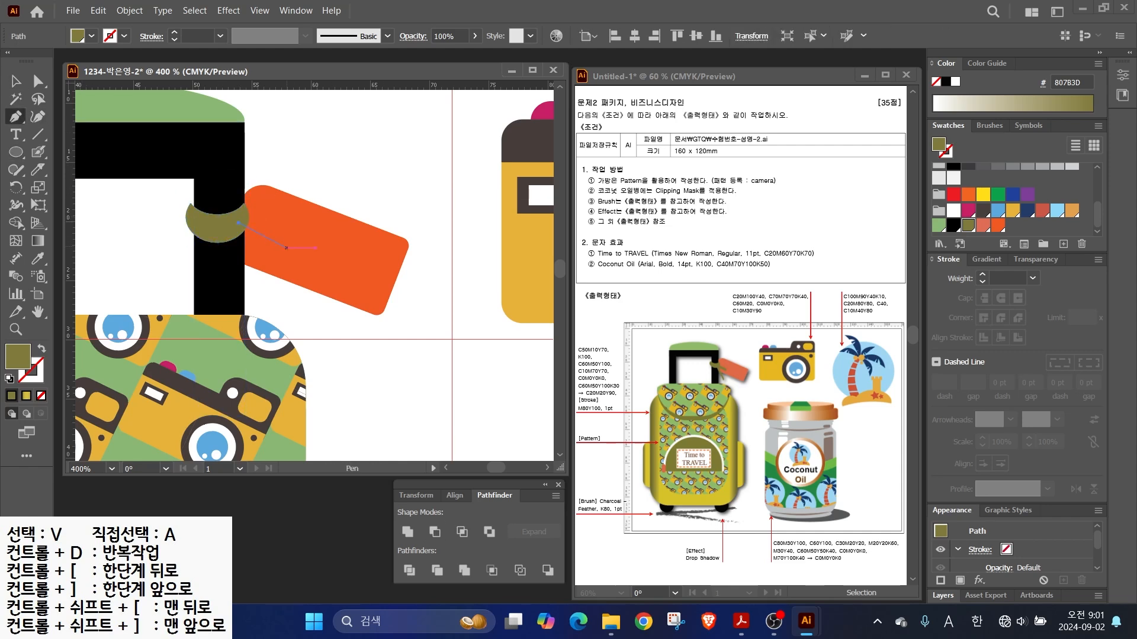
click(238, 223)
click(287, 269)
click(230, 237)
click(275, 305)
click(263, 307)
click(213, 234)
click(238, 223)
scroll(239, 223, down, 2)
scroll(154, 304, down, 1)
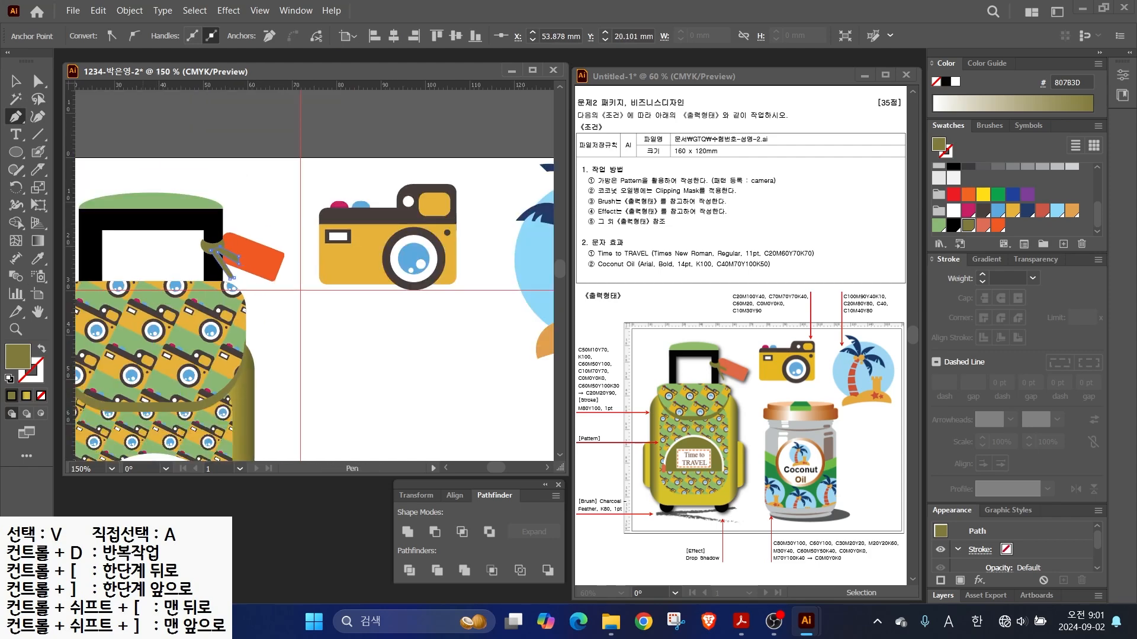
drag(153, 314, 290, 202)
scroll(290, 201, down, 1)
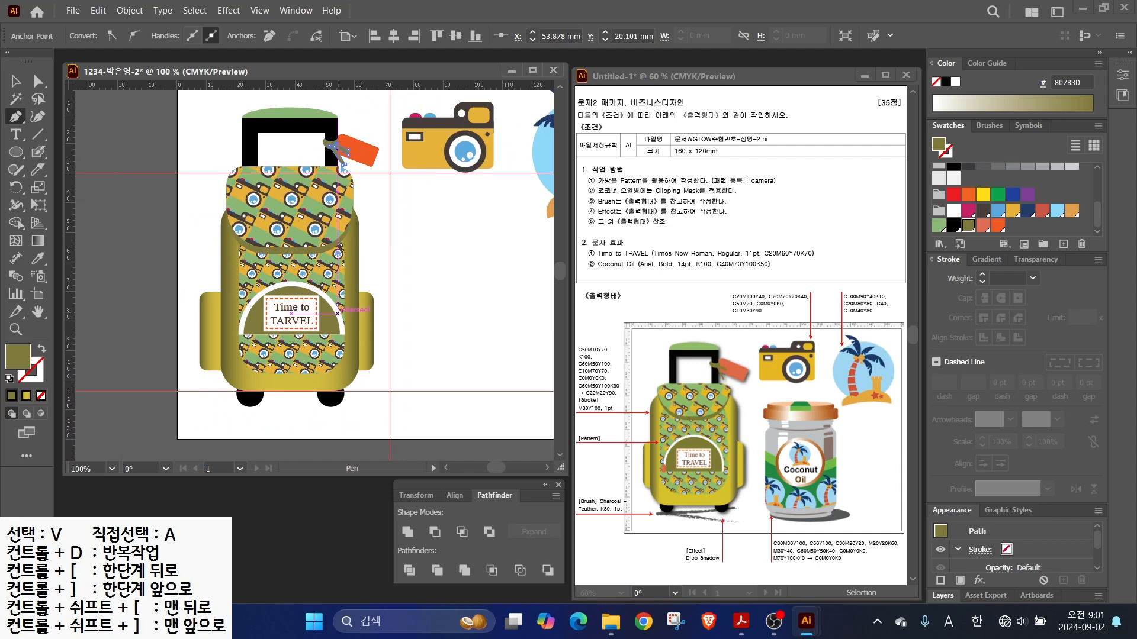
- Select all the backpack pieces and group them
key(alt+2)
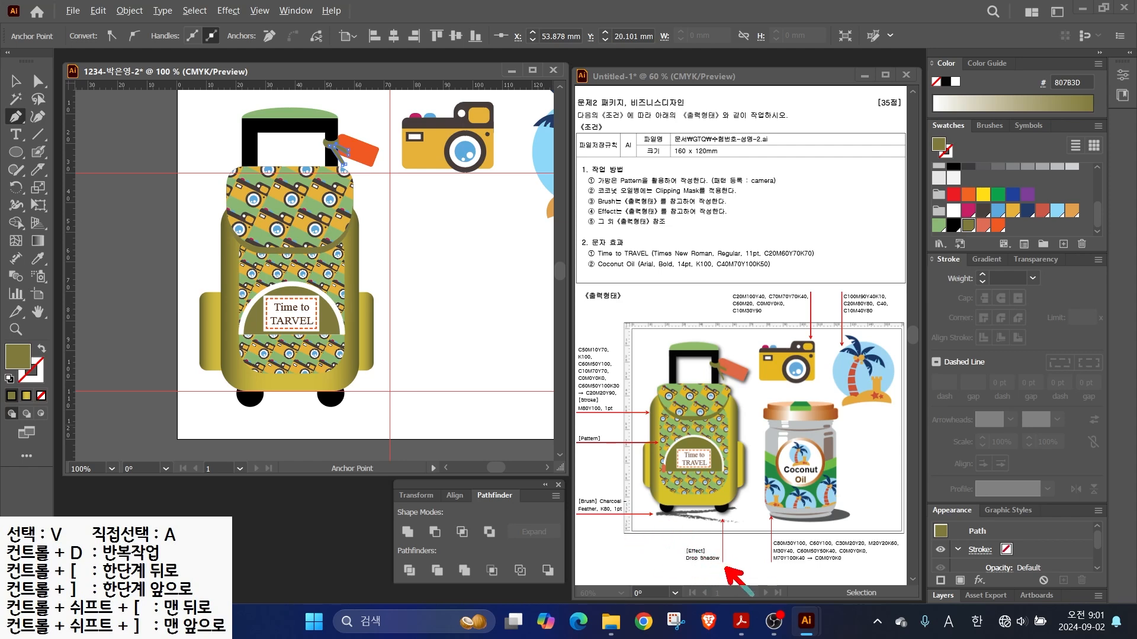
drag(685, 570, 729, 568)
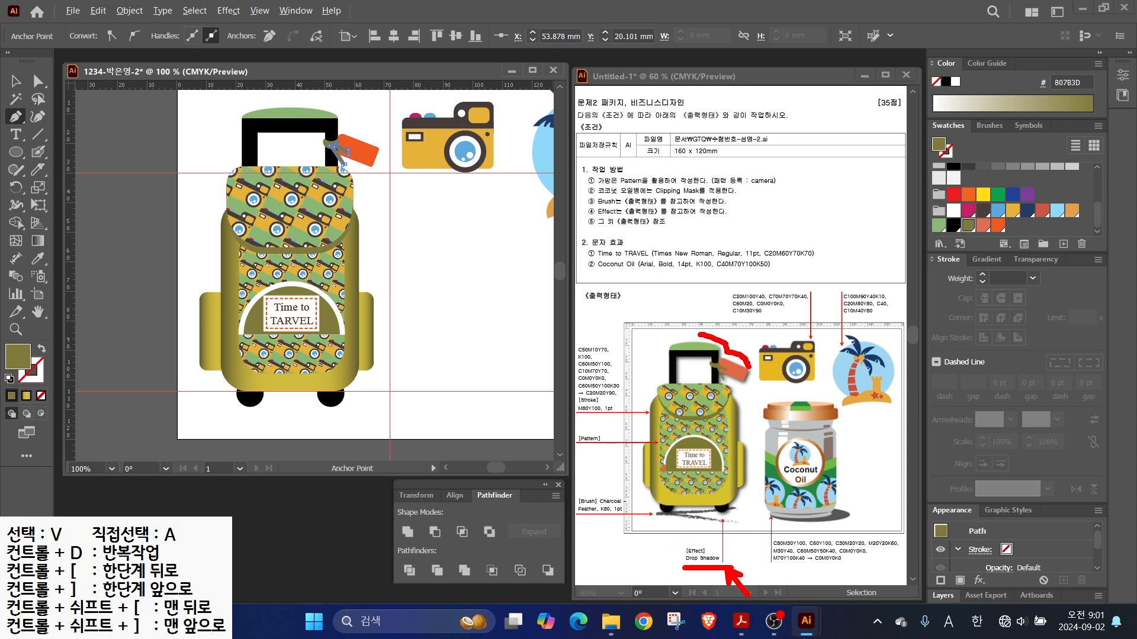
drag(740, 390, 752, 510)
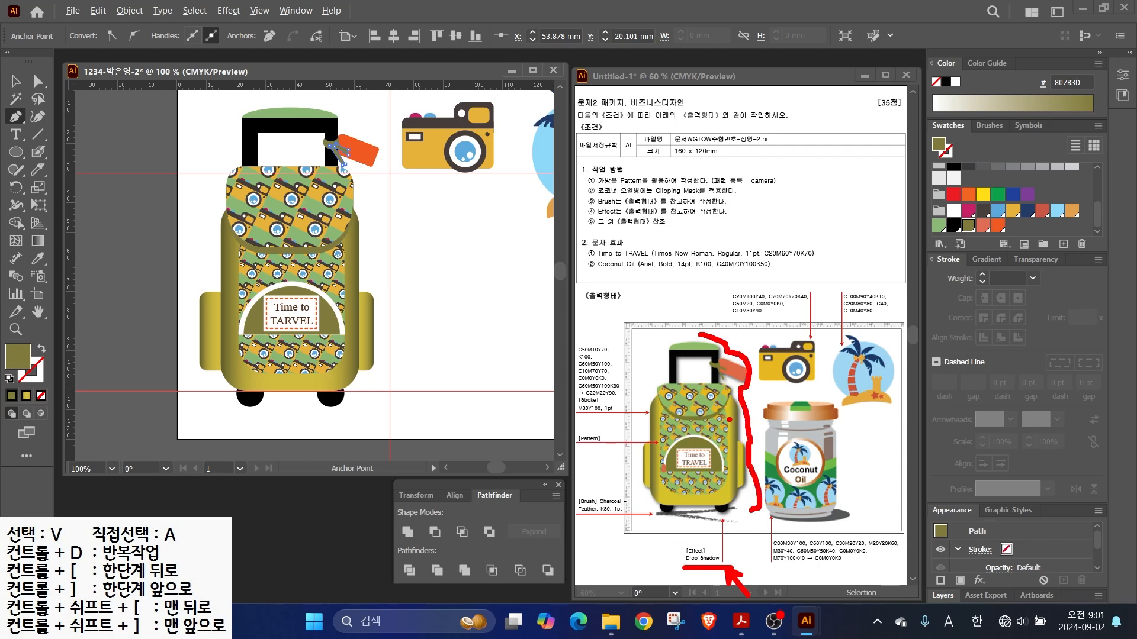
key(Escape)
click(16, 81)
drag(197, 114, 309, 255)
drag(393, 402, 393, 403)
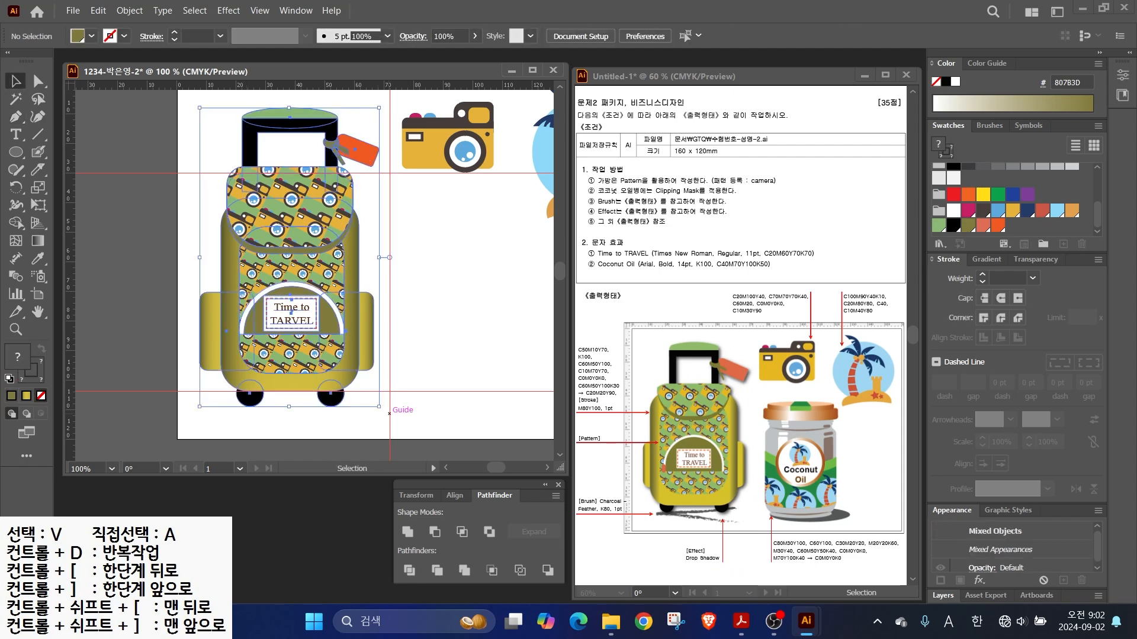
right_click(285, 180)
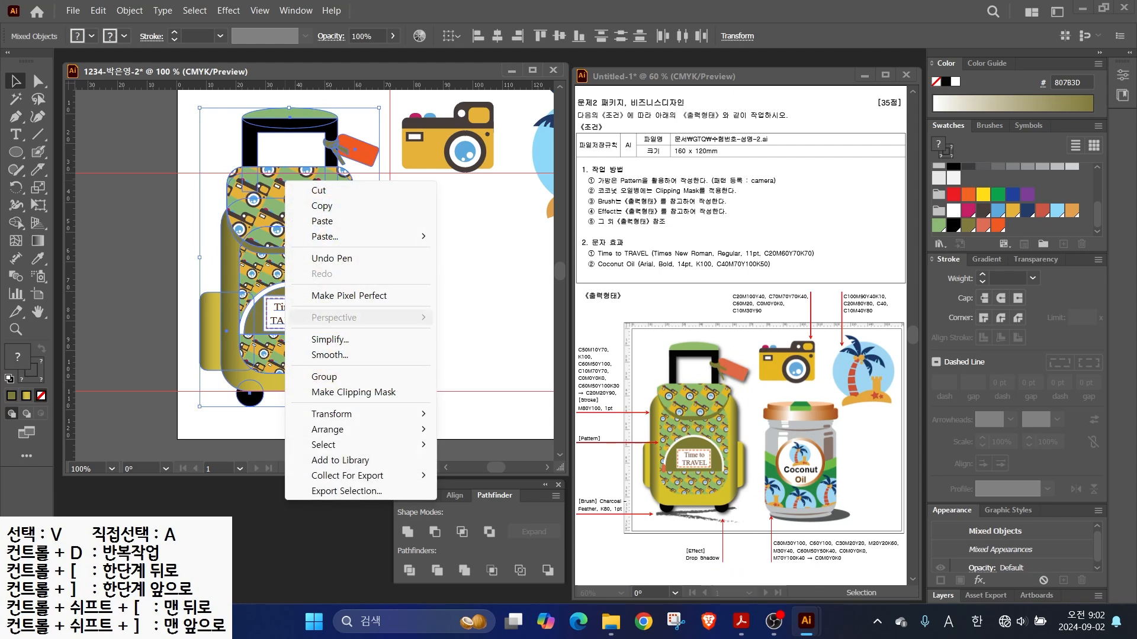
click(356, 376)
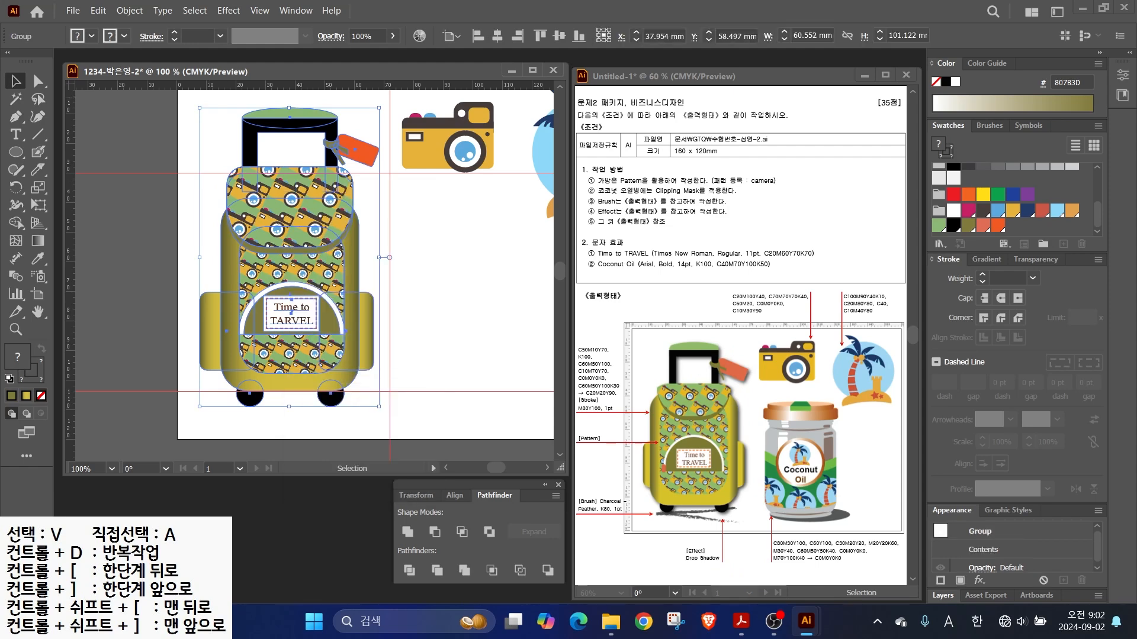
- Apply a Drop Shadow effect to the backpack group with preview on
click(228, 10)
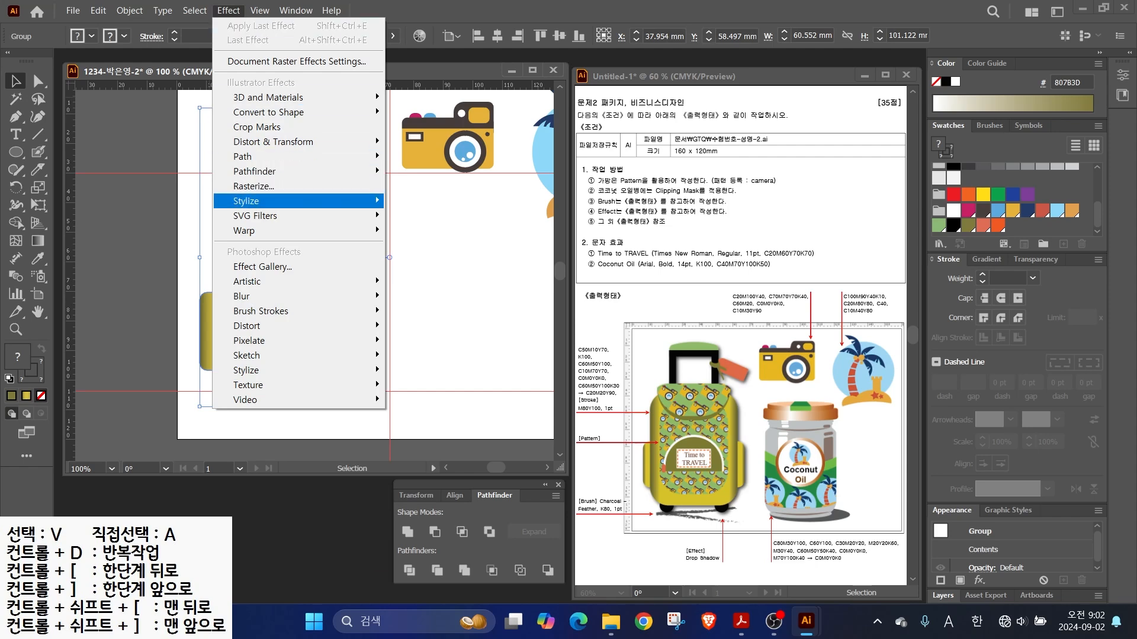
mouse_move(248, 201)
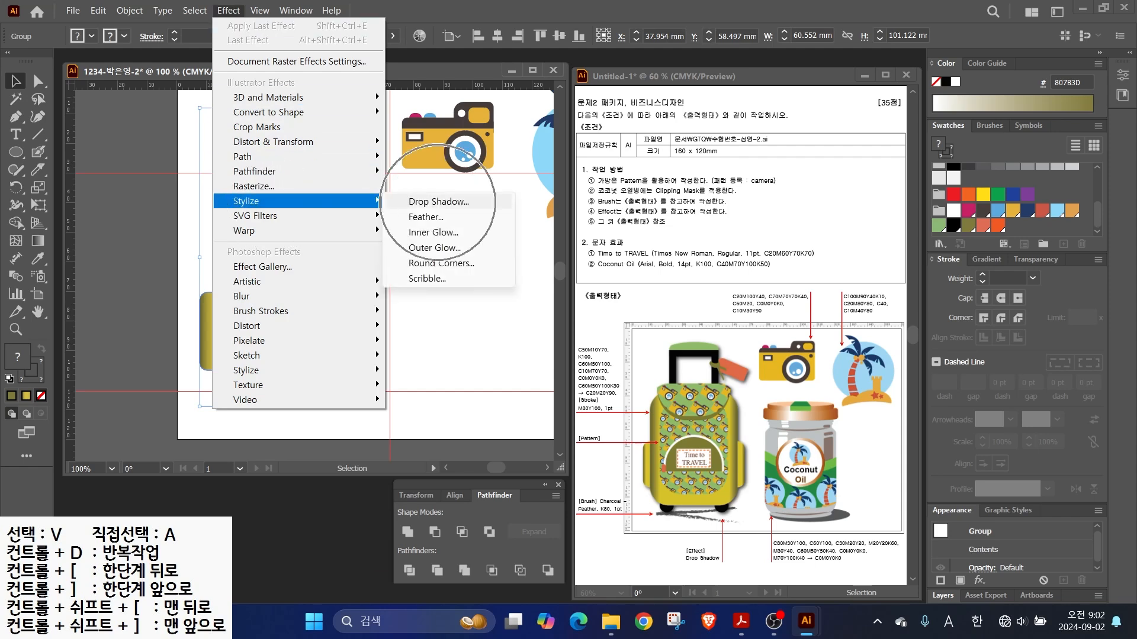
click(438, 202)
click(597, 382)
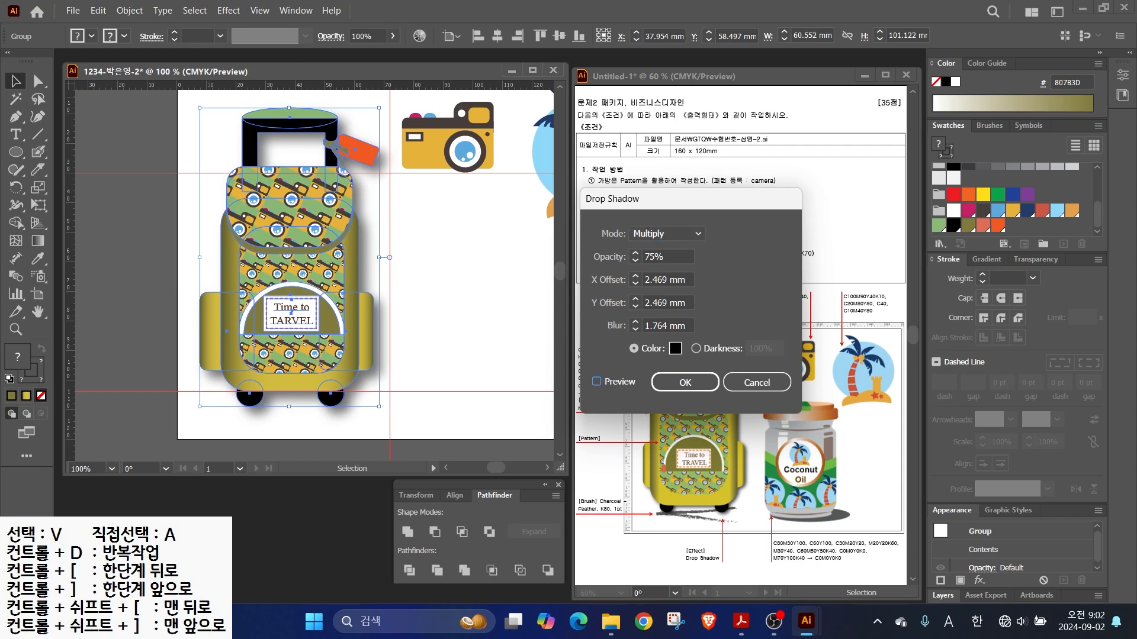
- Set the shadow to 0 mm X offset, 2 mm Y offset and 1 mm blur, then deselect
click(663, 279)
text(2)
key(Tab)
text(2)
key(Tab)
text(1)
click(664, 279)
text(1)
key(Tab)
text(1)
key(Return)
key(ctrl+shift+a)
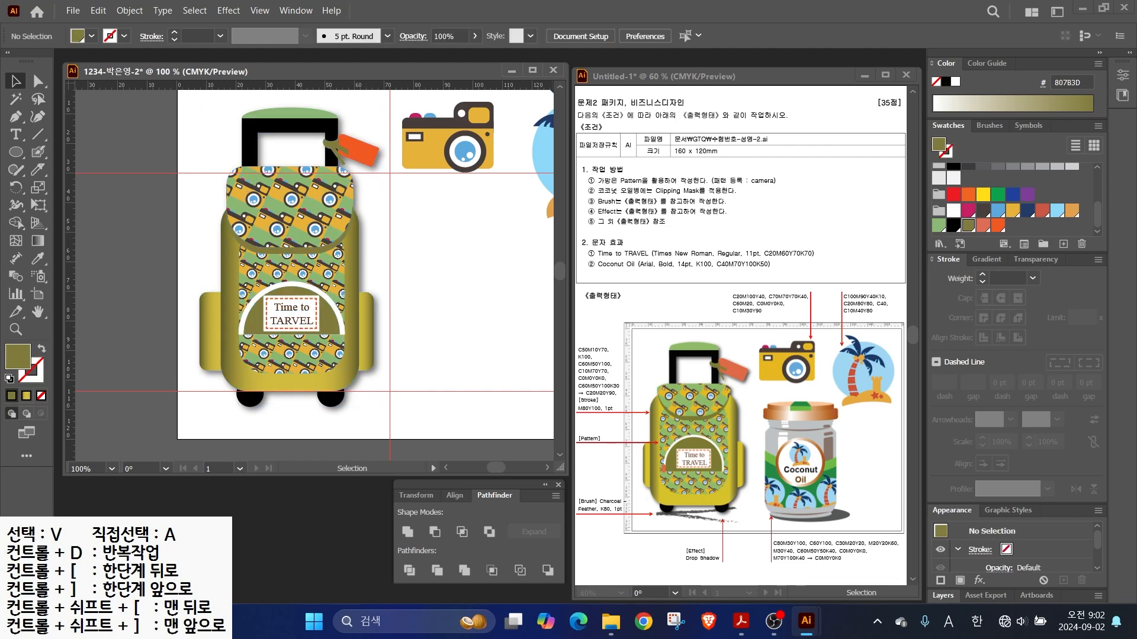
- Paint a freehand ground line under the backpack with the Paintbrush
mouse_move(740, 501)
mouse_down()
mouse_move(654, 511)
mouse_move(723, 524)
mouse_up()
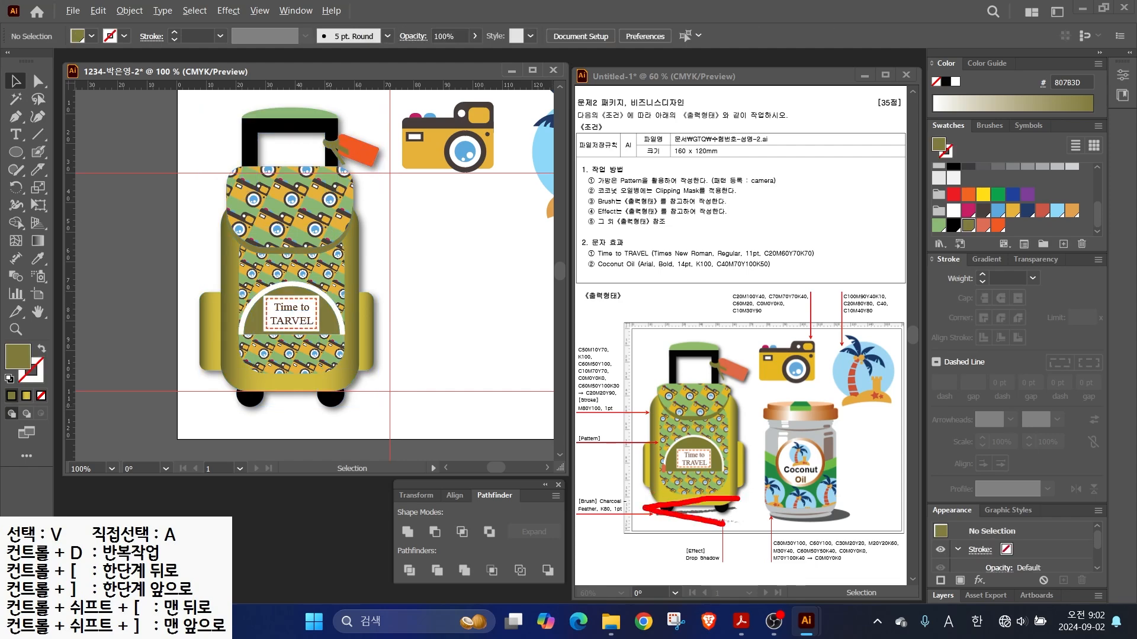
click(38, 152)
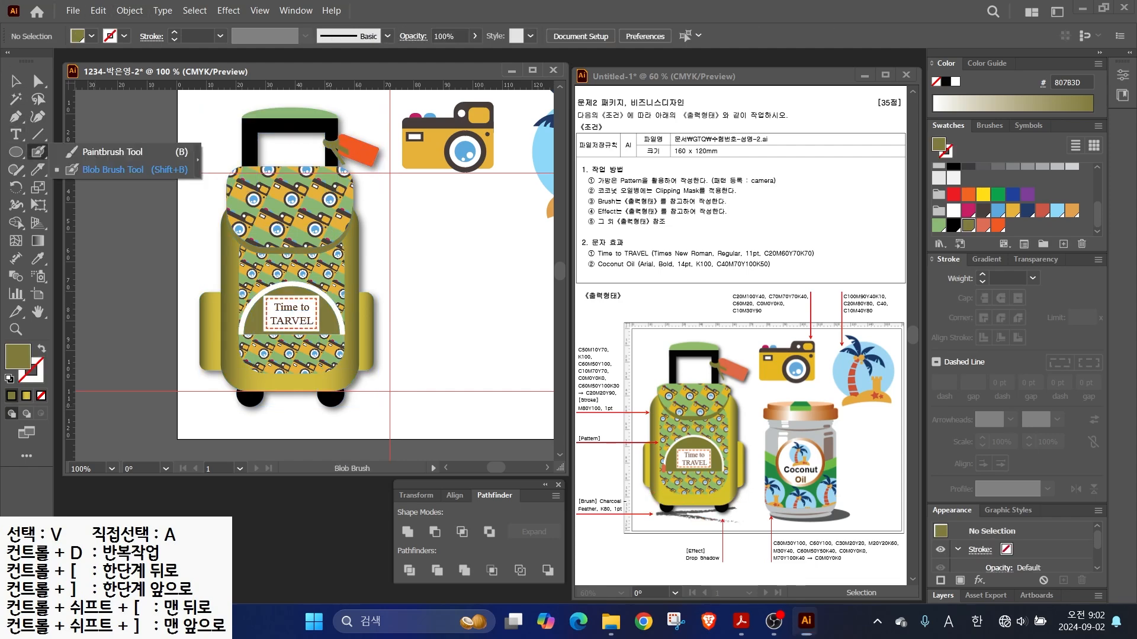
click(85, 152)
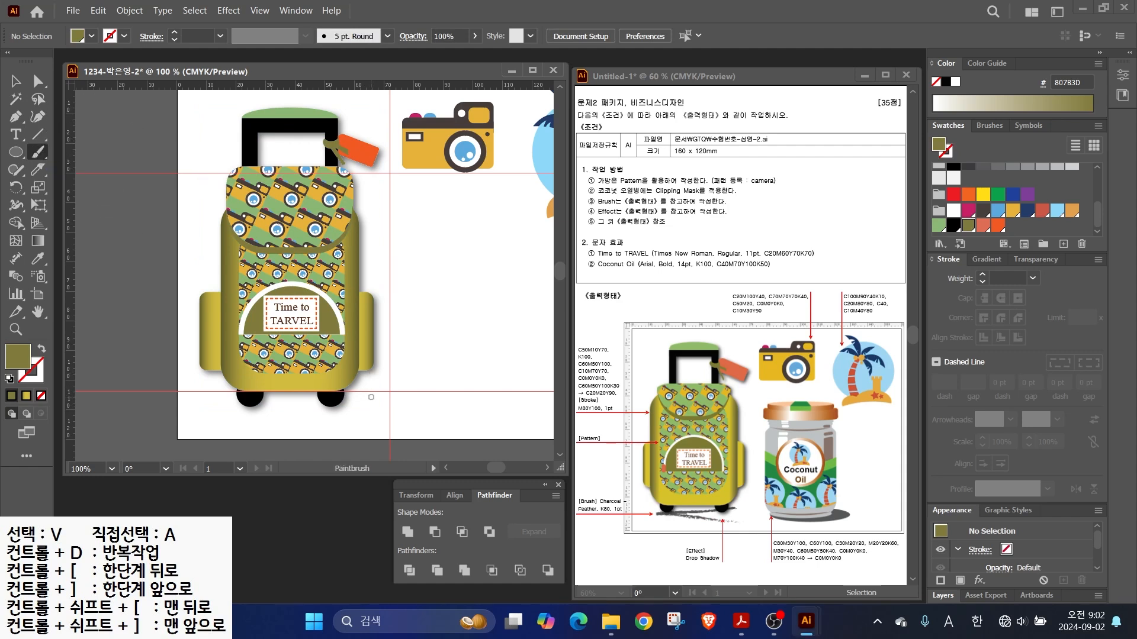
mouse_move(225, 419)
mouse_down()
mouse_move(311, 422)
mouse_move(306, 403)
mouse_move(382, 407)
mouse_move(207, 407)
mouse_up()
key(v)
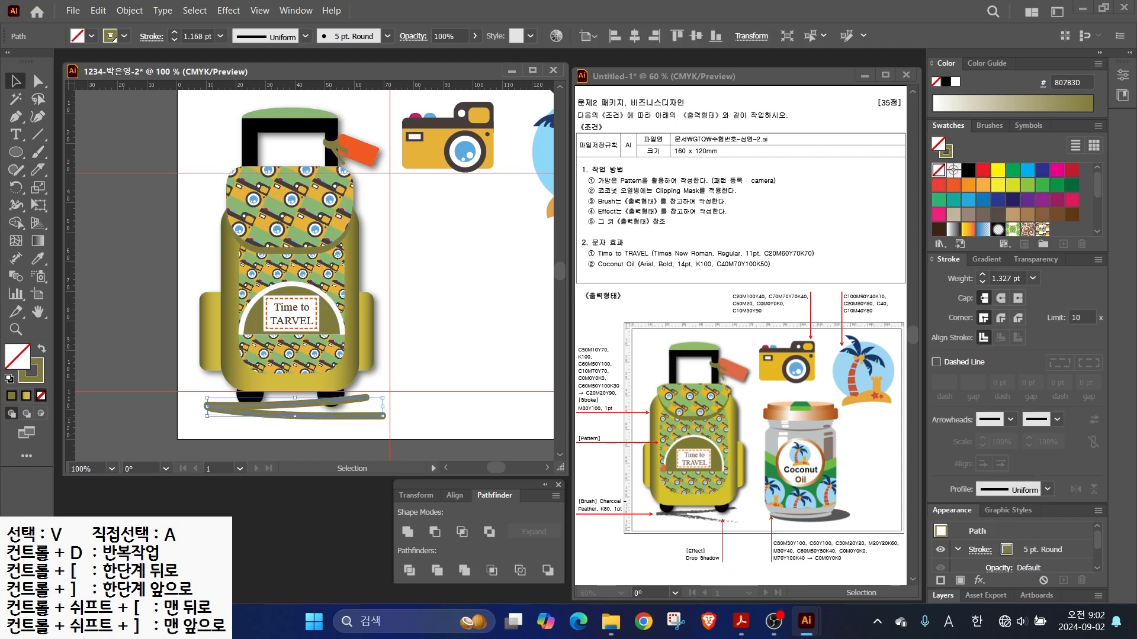
- Give the ground line the Charcoal - Feather brush and an 80% black (K80) stroke
click(989, 126)
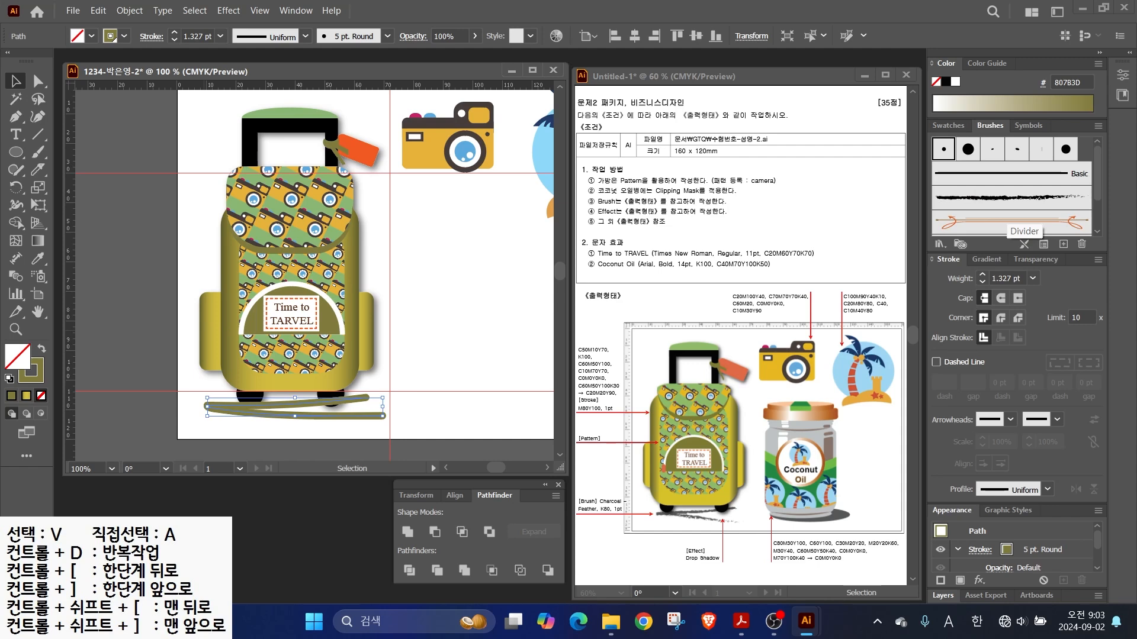
key(ctrl)
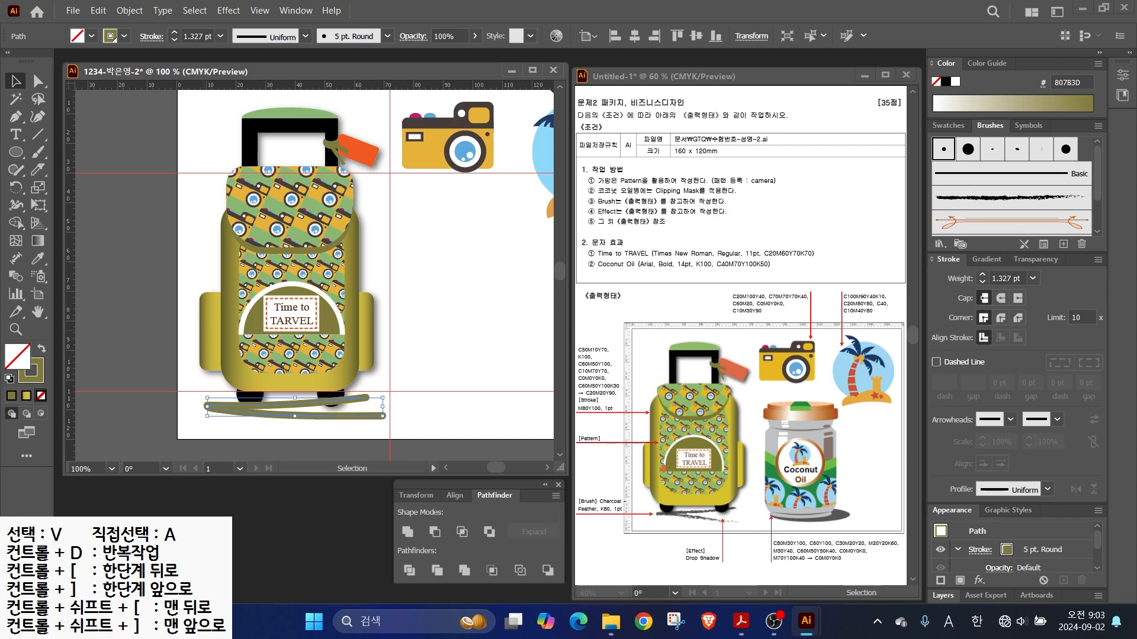
key(ctrl)
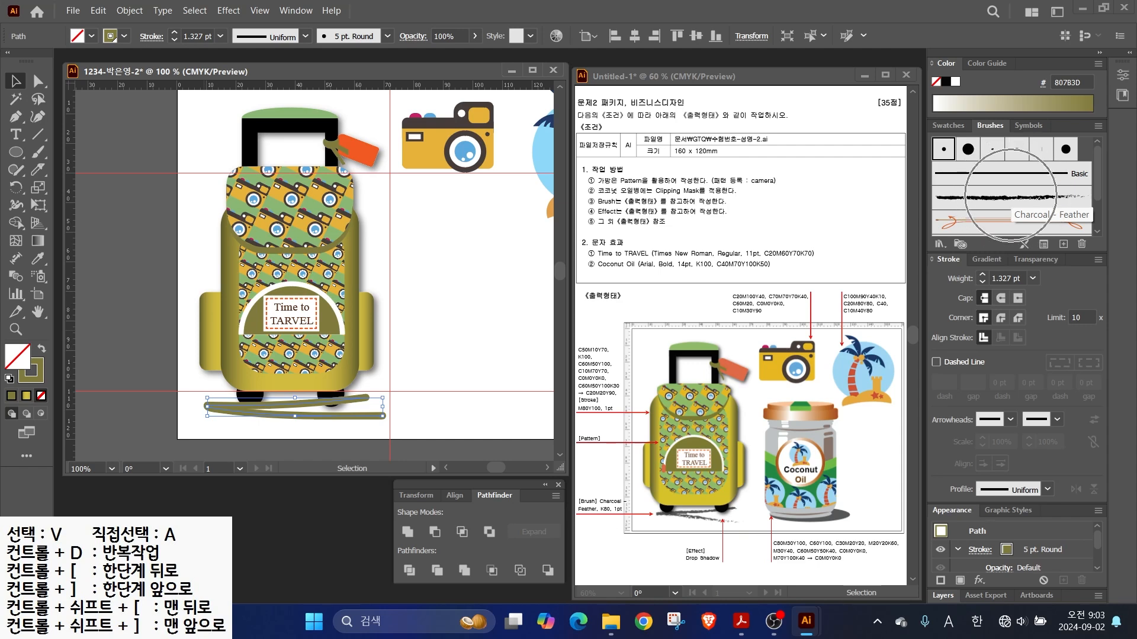
click(1011, 197)
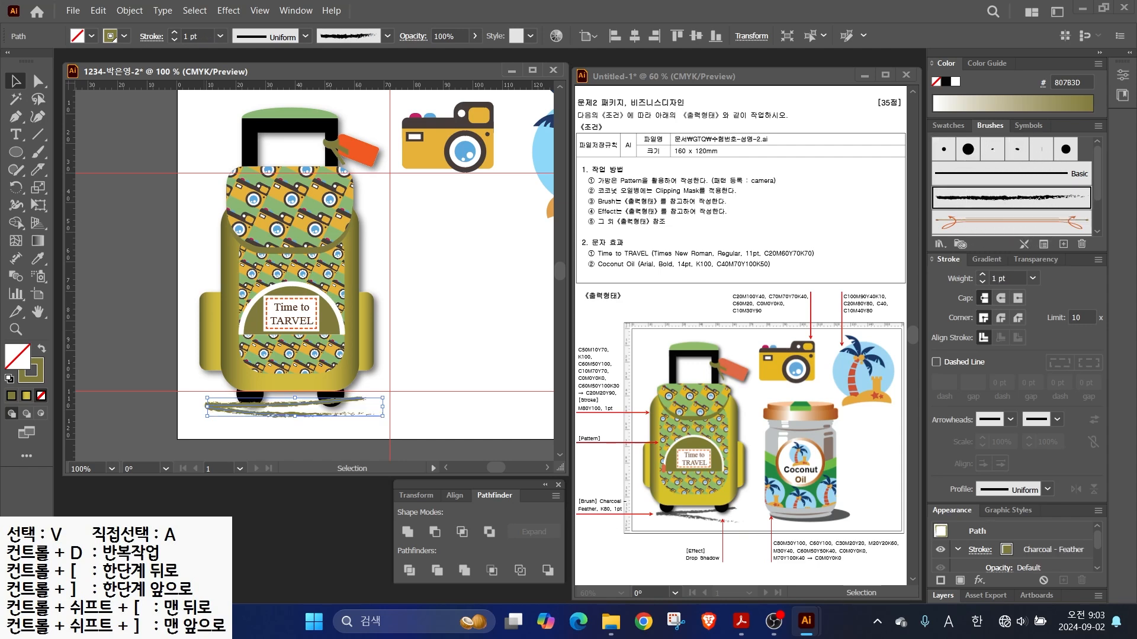
key(x)
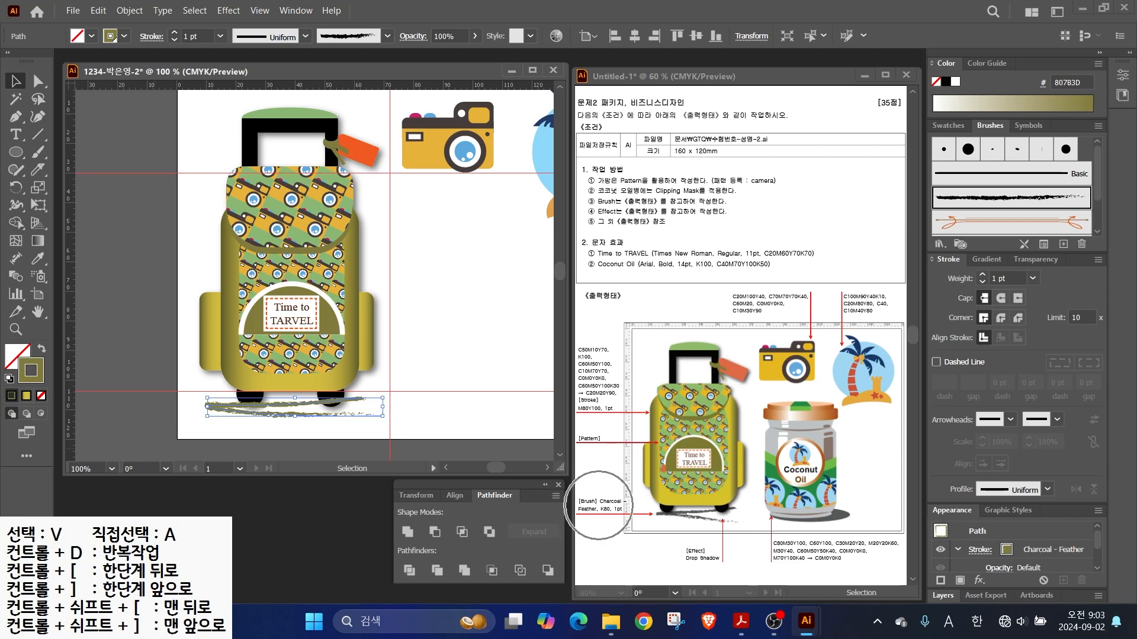
double_click(31, 371)
key(Tab)
text(0)
key(Tab)
text(0)
key(Tab)
text(0	80)
key(Return)
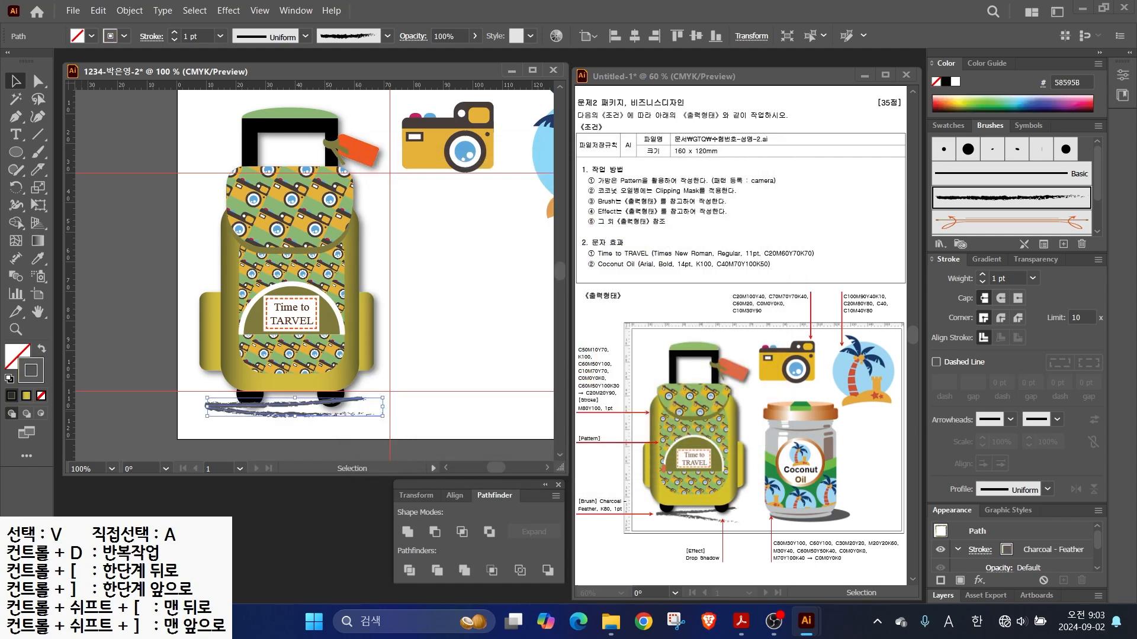
- Send the charcoal stroke to the back behind the bag and zoom out
right_click(274, 409)
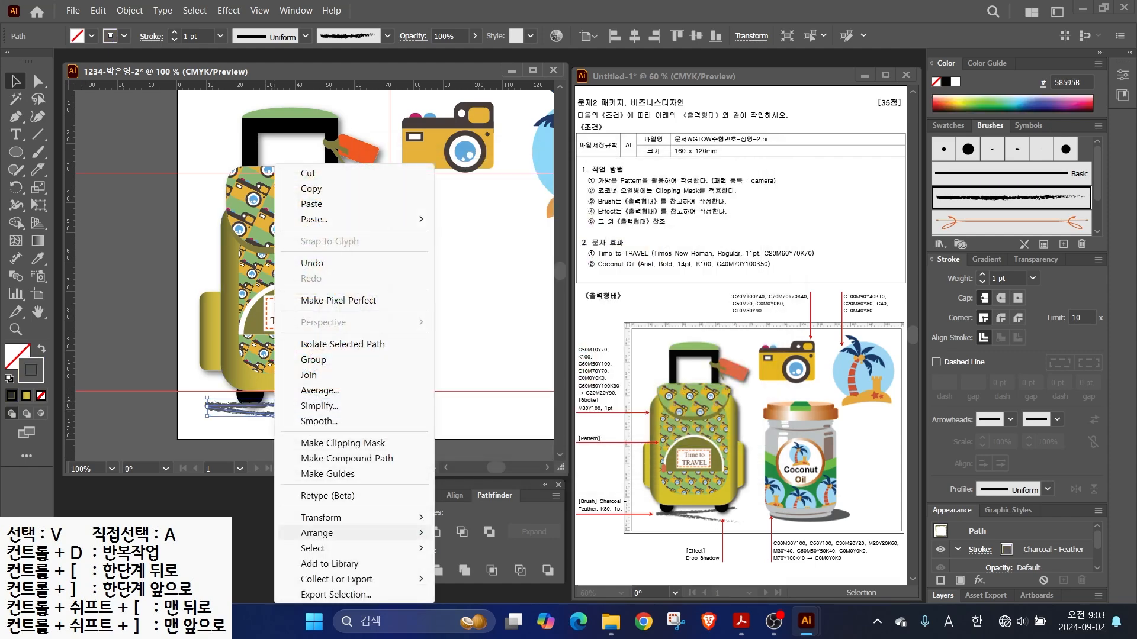
mouse_move(317, 533)
click(474, 578)
key(ctrl+minus)
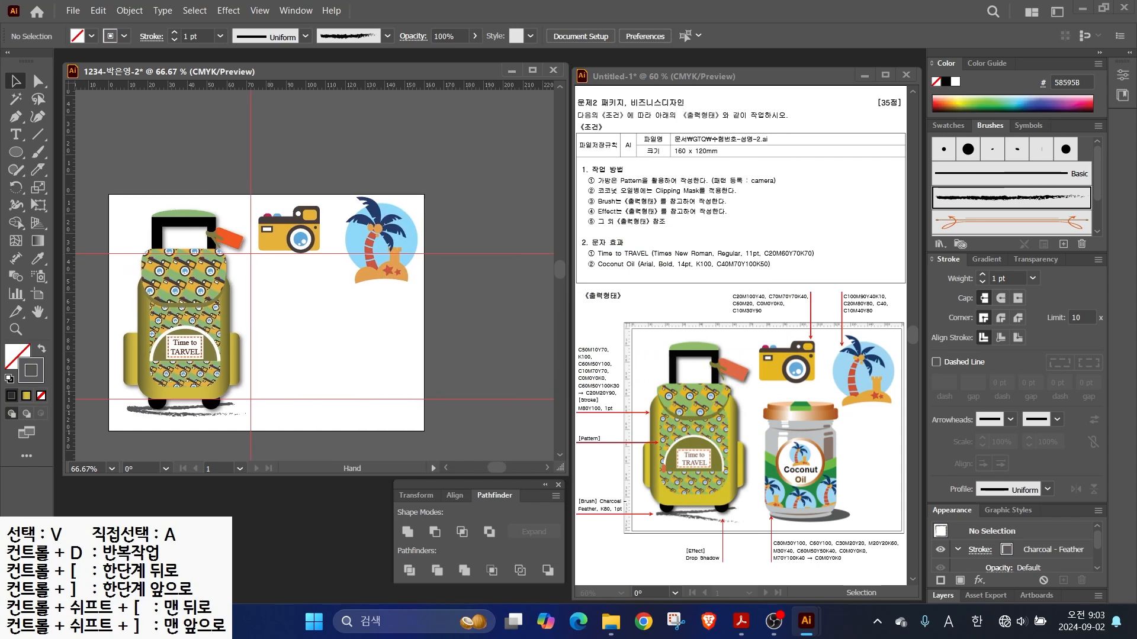
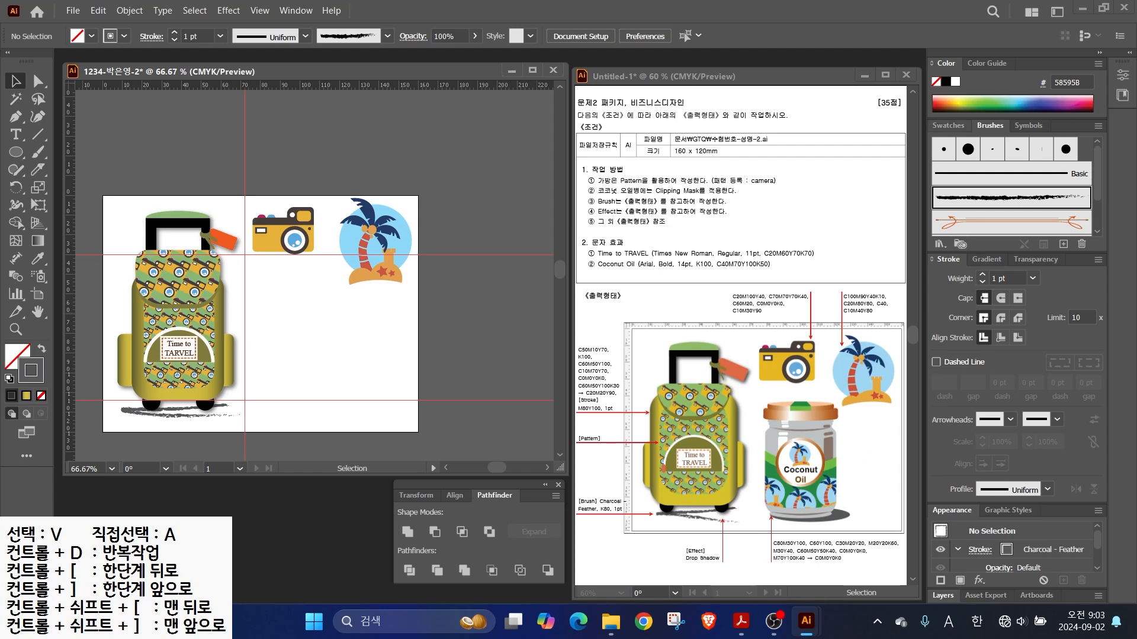
- Starting from the orange swatch, add a first green CMYK swatch
click(948, 125)
scroll(1012, 205, down, 1)
click(998, 226)
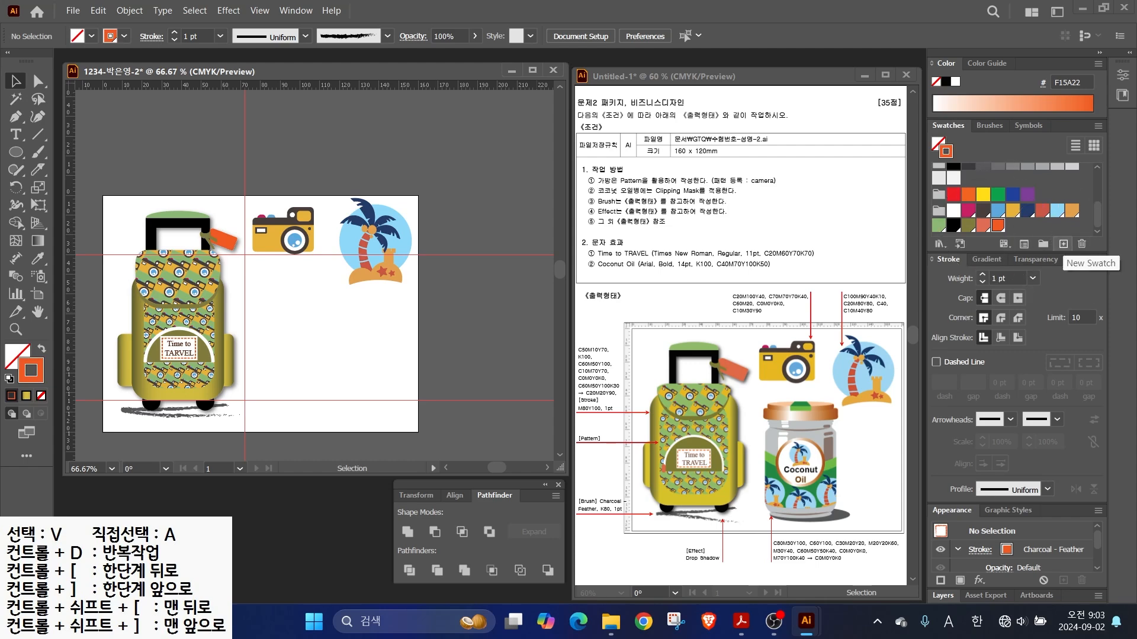
click(1063, 244)
text(80)
key(Tab)
text(30)
key(Tab)
key(Tab)
key(Return)
- Add a second green swatch at C60 M0 Y100
click(1064, 244)
key(Tab)
text(60)
key(Tab)
text(30)
key(Tab)
key(shift+Tab)
text(0)
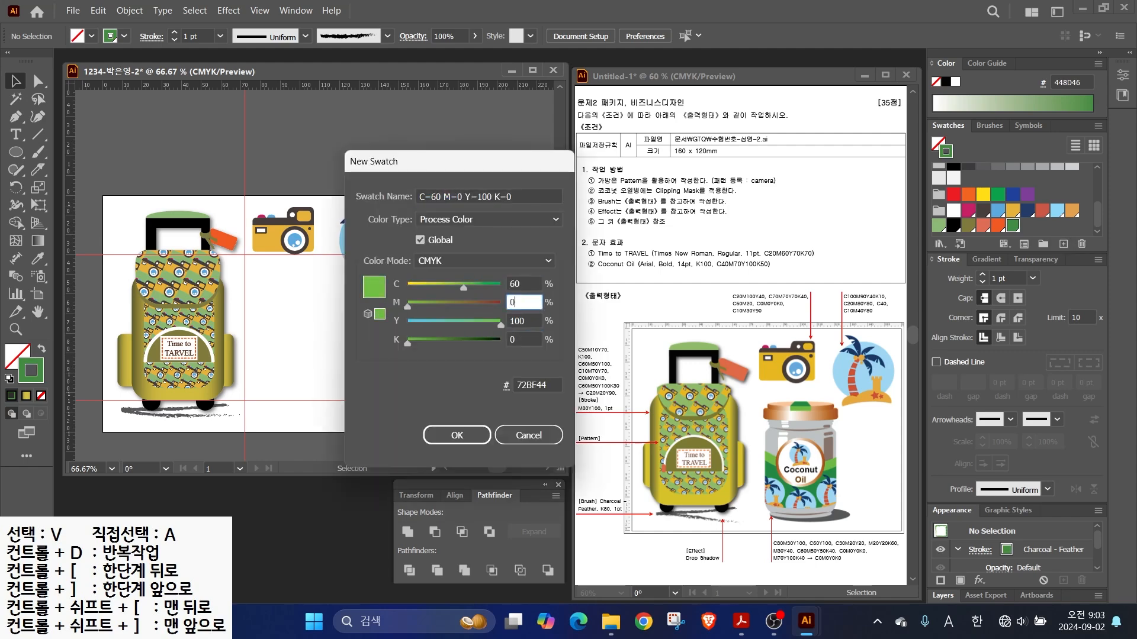
key(Return)
- Add a light grey swatch and a brown swatch
click(1064, 243)
key(Tab)
text(30)
key(Tab)
text(20)
key(Tab)
text(20)
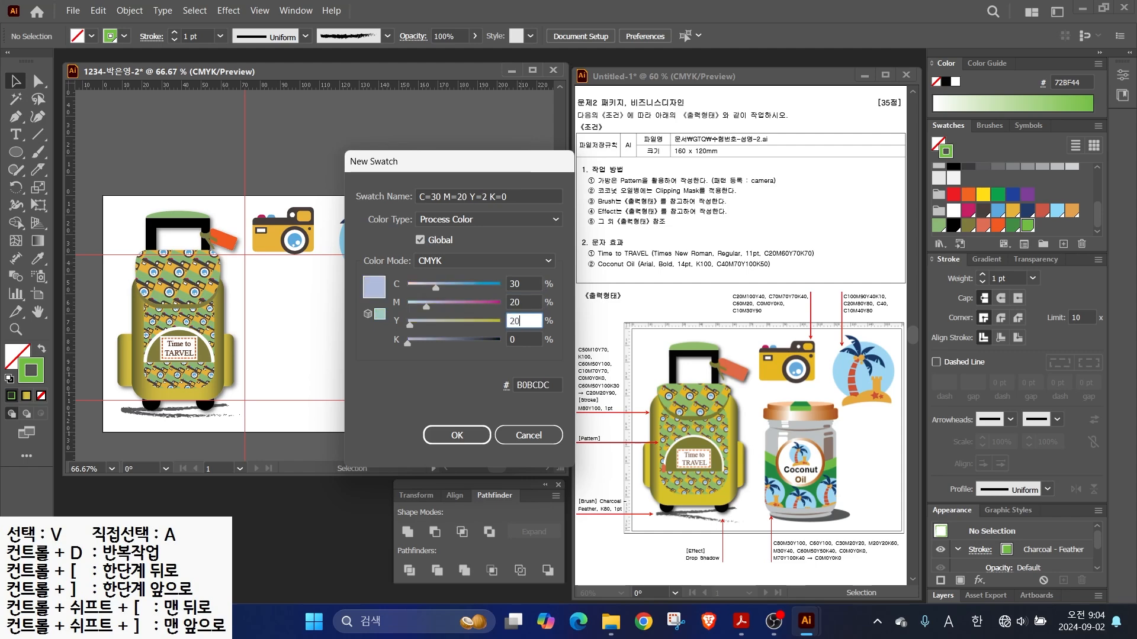
key(Return)
click(1063, 244)
key(Tab)
text(0)
- Add peach and dark grey (C60 M50 Y50 K40) swatches, then apply a gradient to the stroke
key(Tab)
key(Tab)
key(Tab)
text(60)
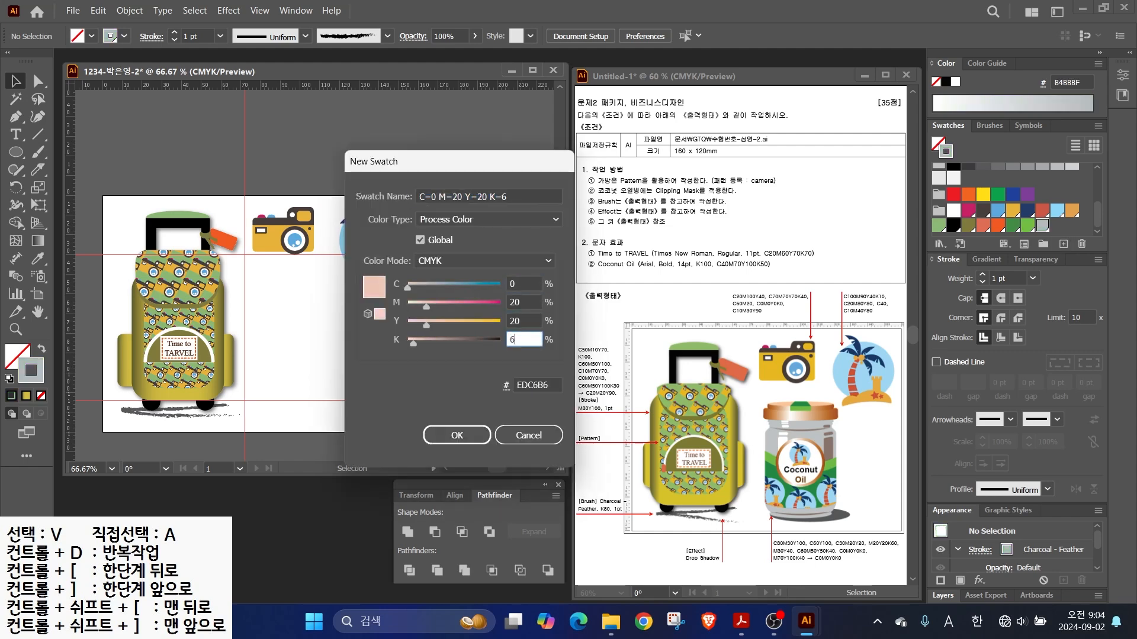
key(Return)
click(1063, 244)
key(Tab)
key(Tab)
text(30	40	0)
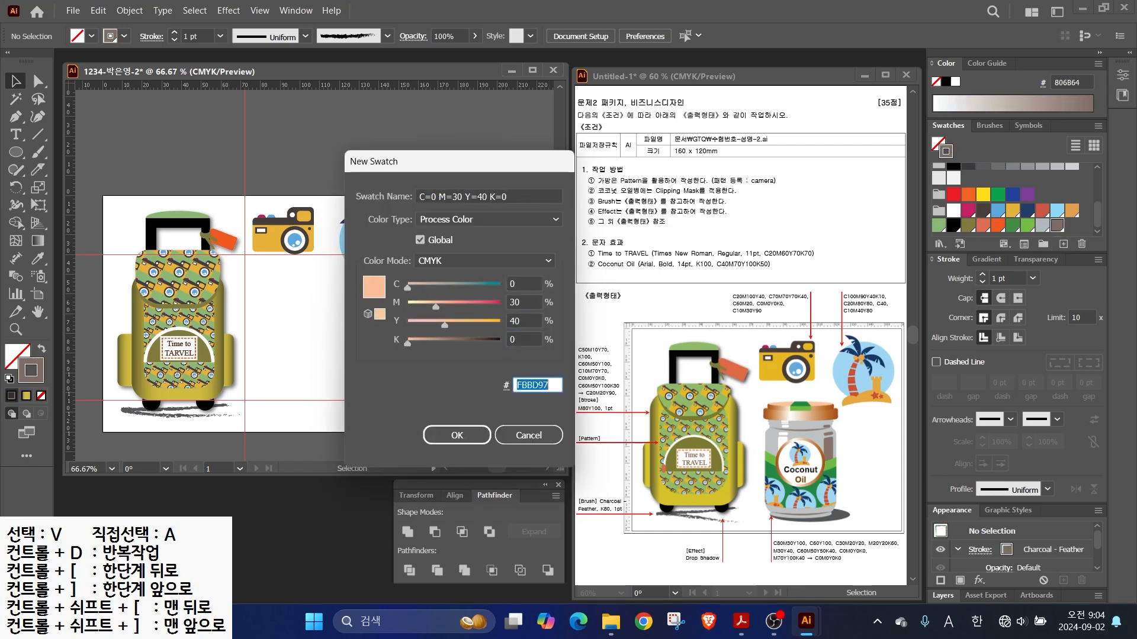
key(Return)
click(1064, 244)
key(Tab)
text(60	5)
key(Tab)
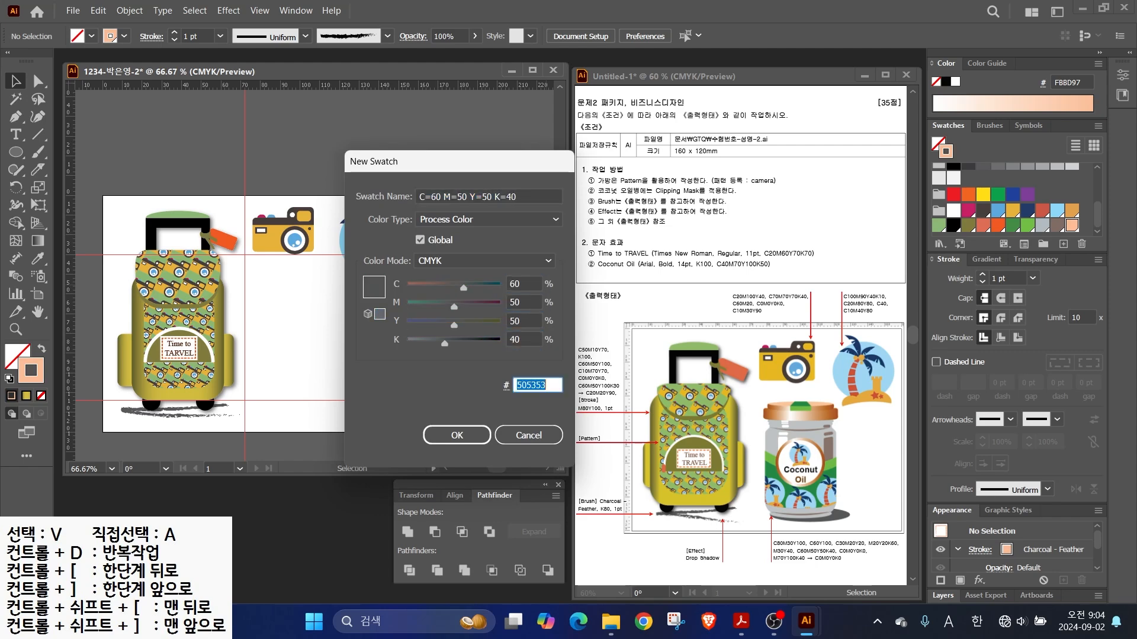
key(Return)
click(986, 259)
click(942, 282)
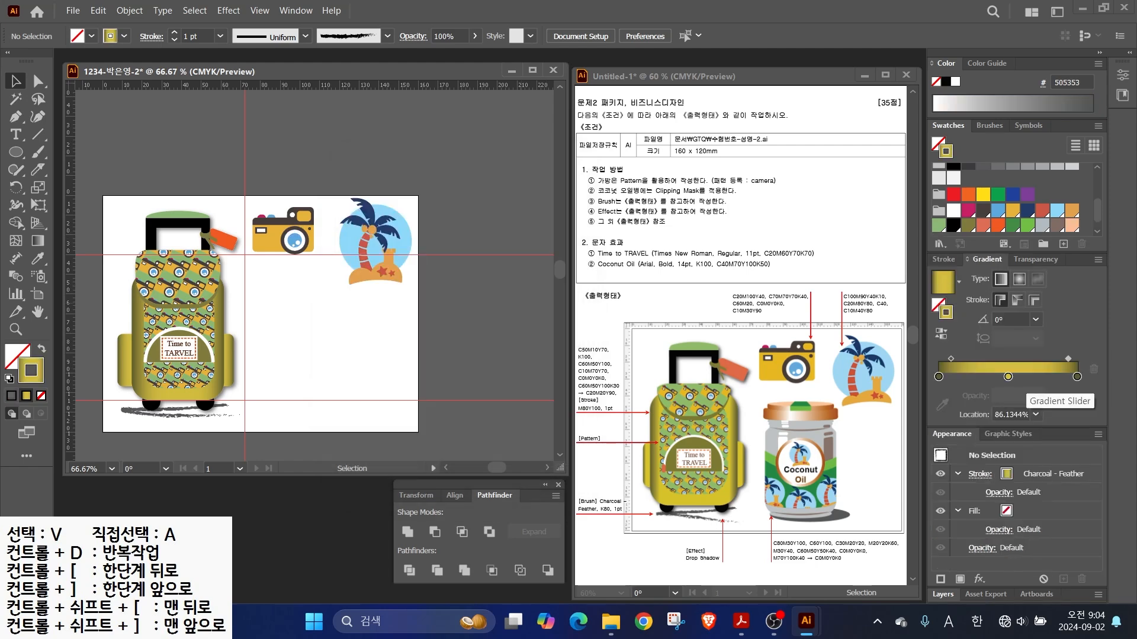
- Set the gradient stops to brown (C0 M70 Y100 K40) and white, with the white stop near 44%
double_click(938, 377)
key(Tab)
text(0	70	100	40)
key(Tab)
key(Return)
double_click(1077, 376)
key(Tab)
text(0)
key(Tab)
text(0)
key(Tab)
text(0)
key(Tab)
key(Tab)
key(Return)
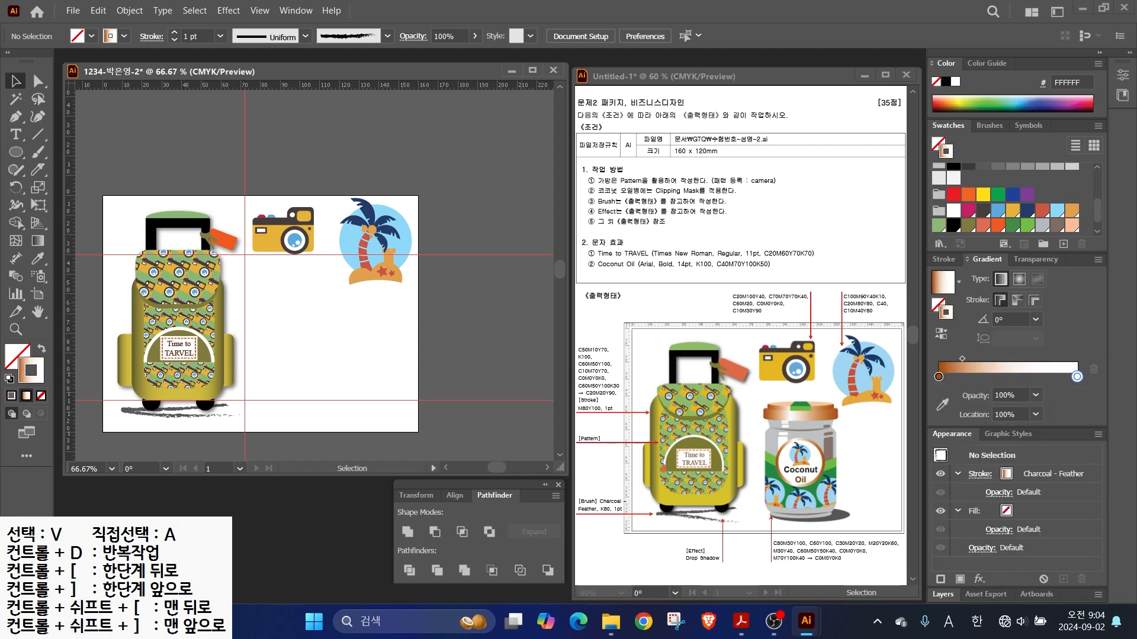
drag(1077, 376, 970, 359)
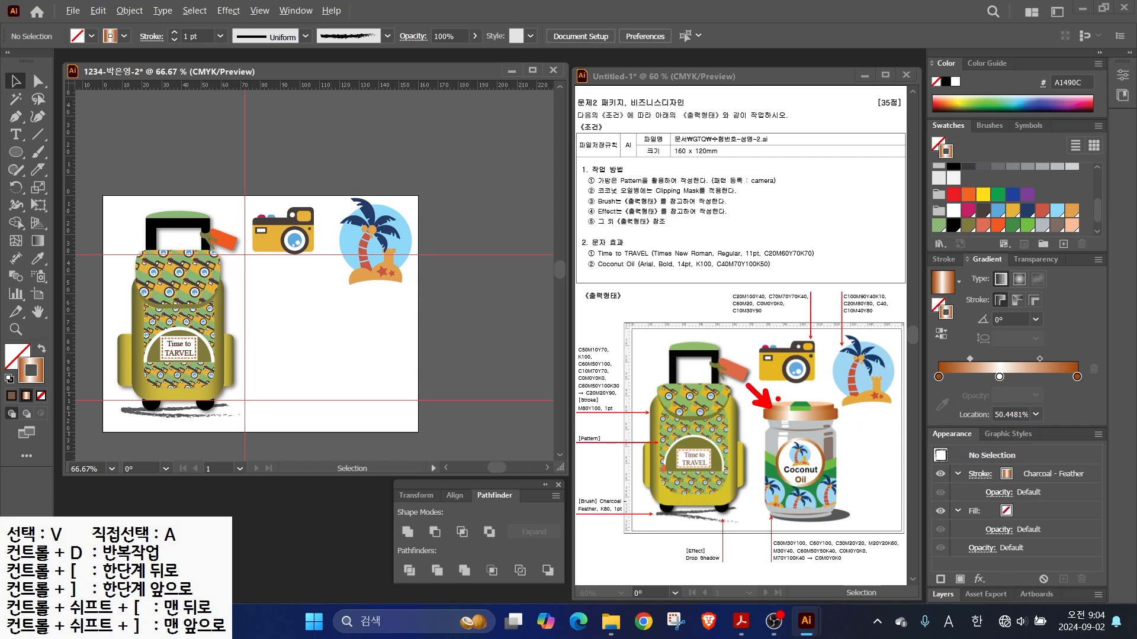
- Clear the old guides, then place a vertical guide near 80 mm and a horizontal guide
drag(788, 474, 788, 421)
drag(893, 349, 934, 374)
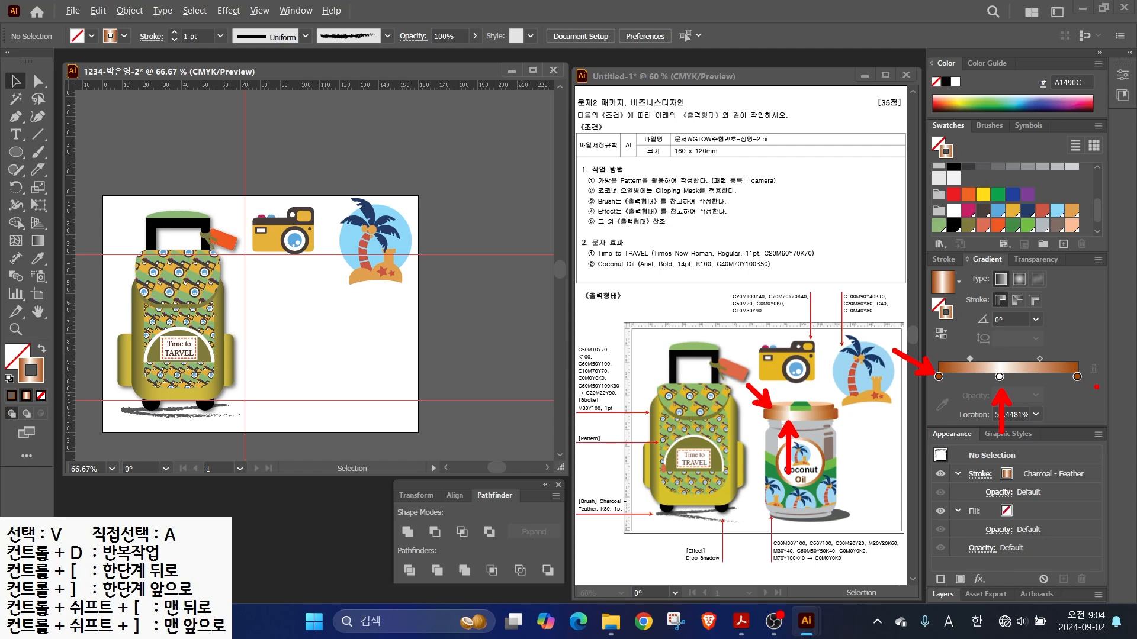
drag(1134, 332, 1083, 373)
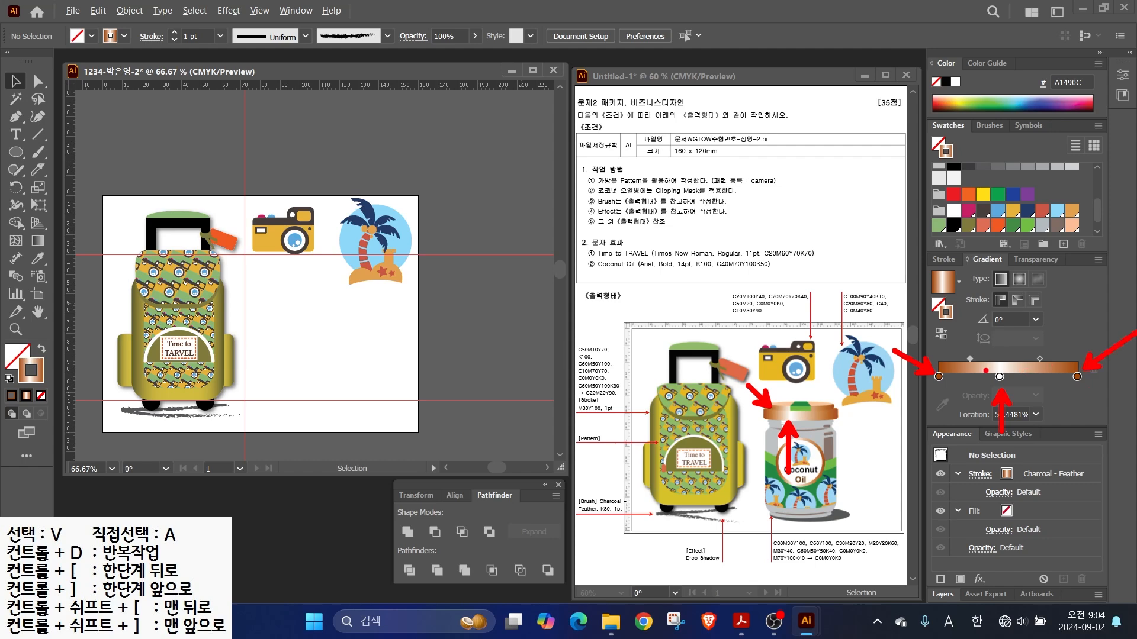
key(Escape)
scroll(309, 324, up, 2)
click(259, 11)
mouse_move(302, 512)
click(512, 574)
scroll(314, 275, down, 3)
drag(70, 261, 409, 273)
drag(296, 84, 296, 111)
- Draw a rounded rectangle from the guide intersection and shorten it from the bottom
drag(16, 152, 59, 188)
drag(16, 153, 59, 170)
drag(199, 186, 406, 442)
scroll(373, 387, down, 1)
drag(326, 423, 325, 406)
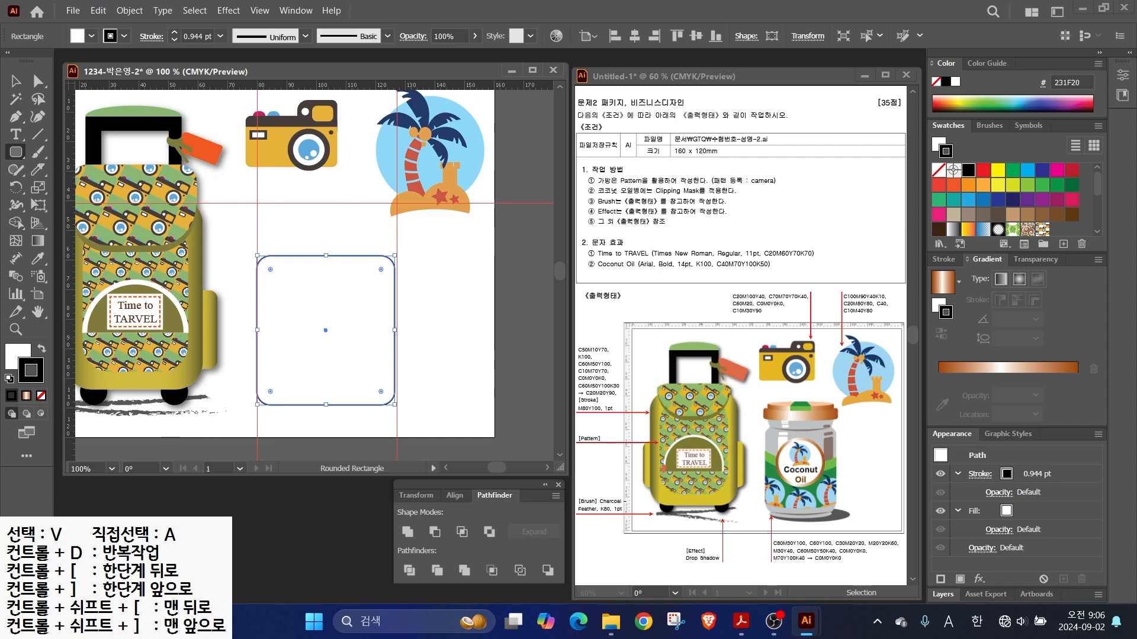
- Fill the rounded rectangle grey and remove its stroke
scroll(1014, 215, down, 5)
click(1042, 211)
key(shift+x)
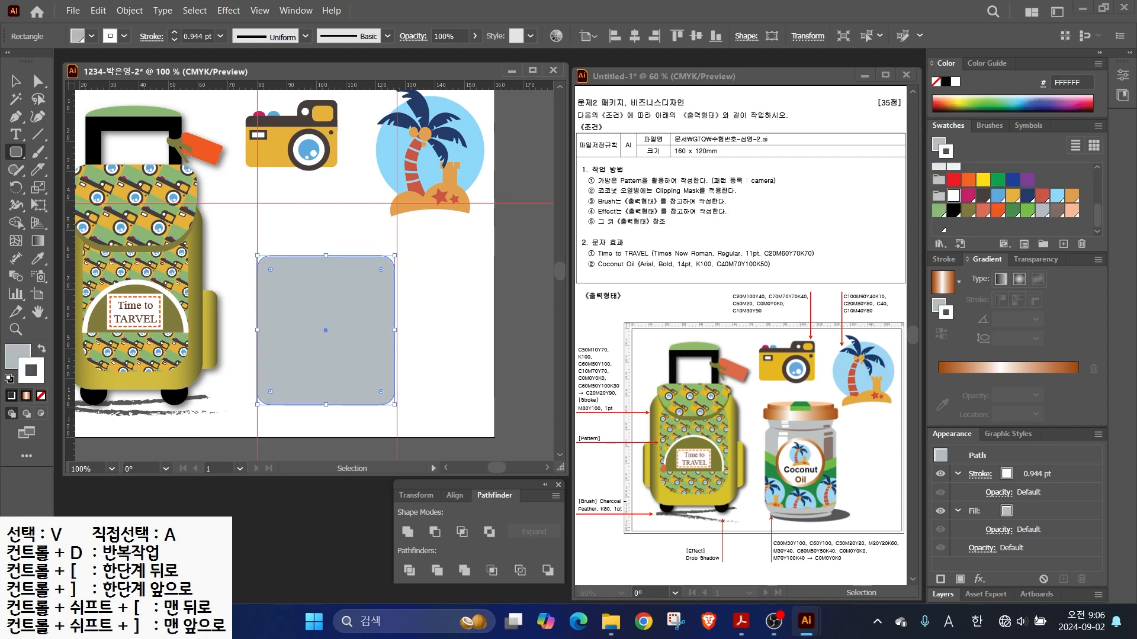
key(slash)
- Draw an ellipse across the rectangle's bottom edge and widen it slightly
click(16, 152)
click(82, 187)
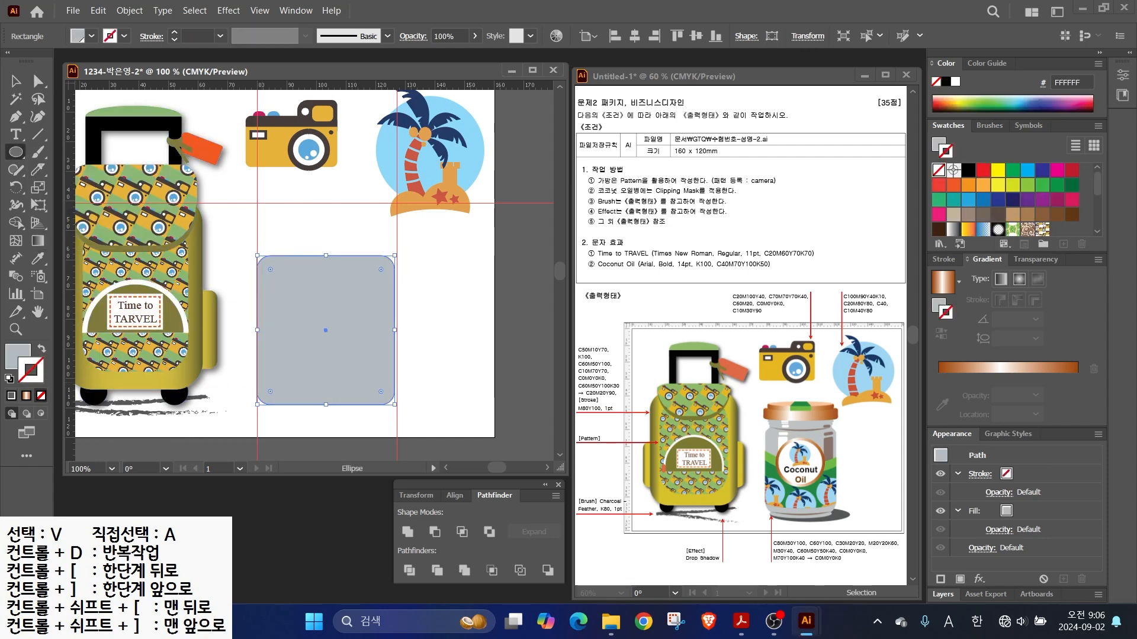
drag(258, 380, 391, 416)
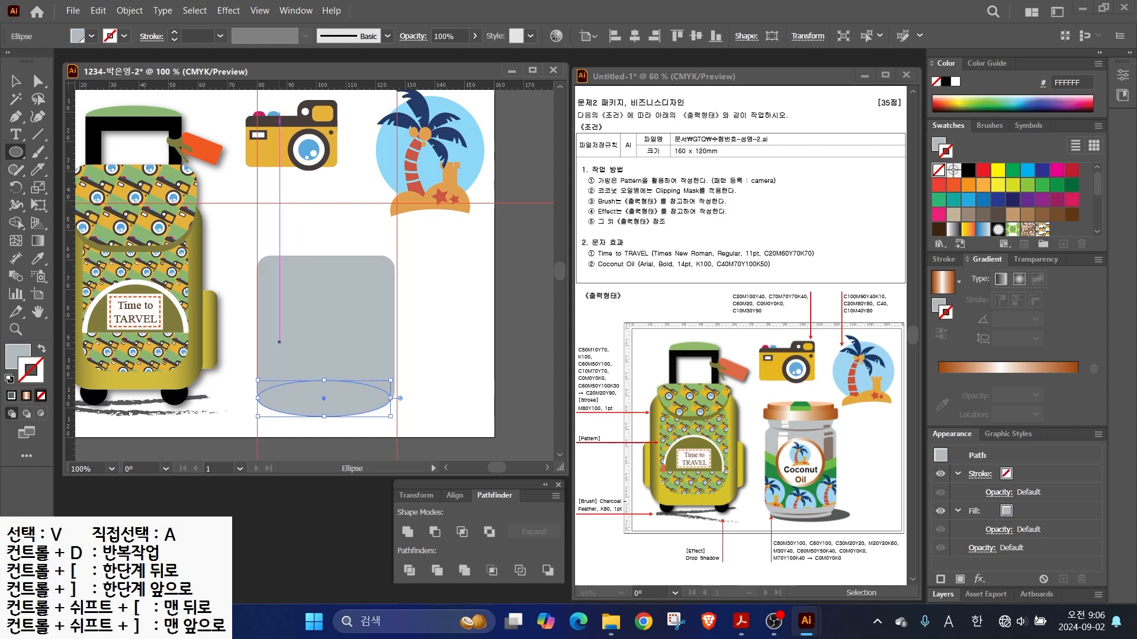
key(v)
key(ctrl+equal)
drag(391, 379, 398, 380)
drag(295, 379, 295, 389)
- Duplicate the ellipse smaller, then widen it on both sides and stretch it taller
drag(397, 362, 384, 366)
drag(295, 366, 295, 382)
click(296, 425)
click(284, 406)
drag(206, 398, 202, 398)
drag(384, 398, 392, 398)
drag(297, 382, 295, 153)
click(168, 372)
- Copy the bottom ellipse up to the jar top and add a rounded-rectangle neck
click(16, 152)
key(v)
drag(296, 400, 297, 159)
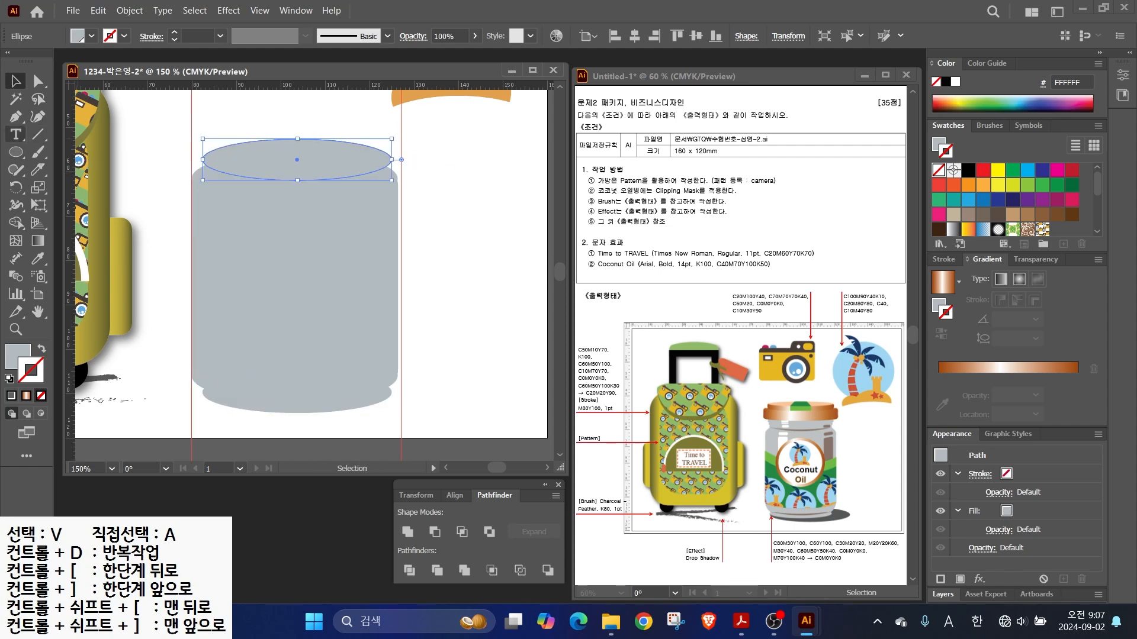
click(190, 145)
click(16, 152)
drag(202, 140, 391, 160)
key(v)
click(416, 153)
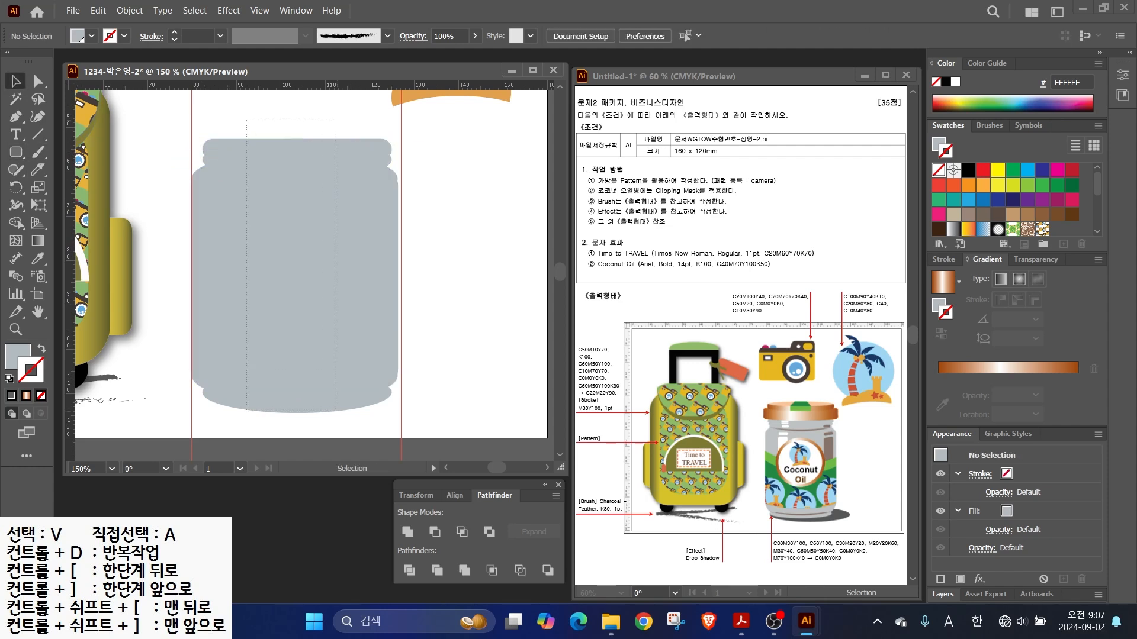
- Unite the body, neck and ellipses into one shape, then draw an ellipse over the jar's lower part
drag(329, 128, 228, 385)
click(407, 532)
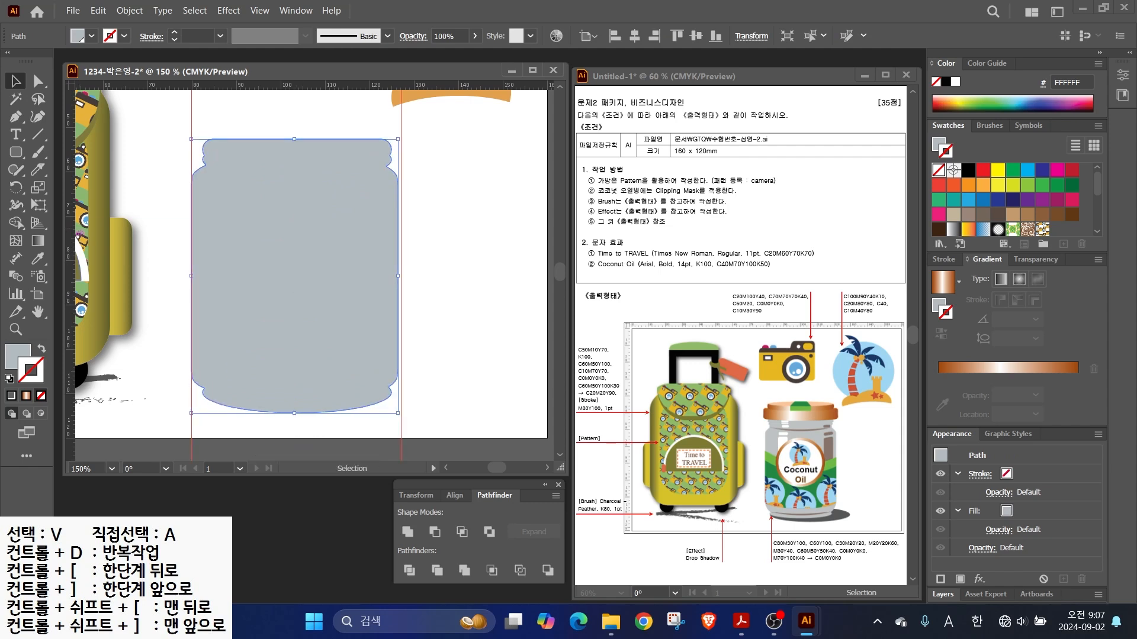
drag(16, 153, 65, 183)
drag(212, 361, 380, 394)
- Fill the ellipse brown with no stroke and cut a wider copy out of it with Minus Front
click(1057, 210)
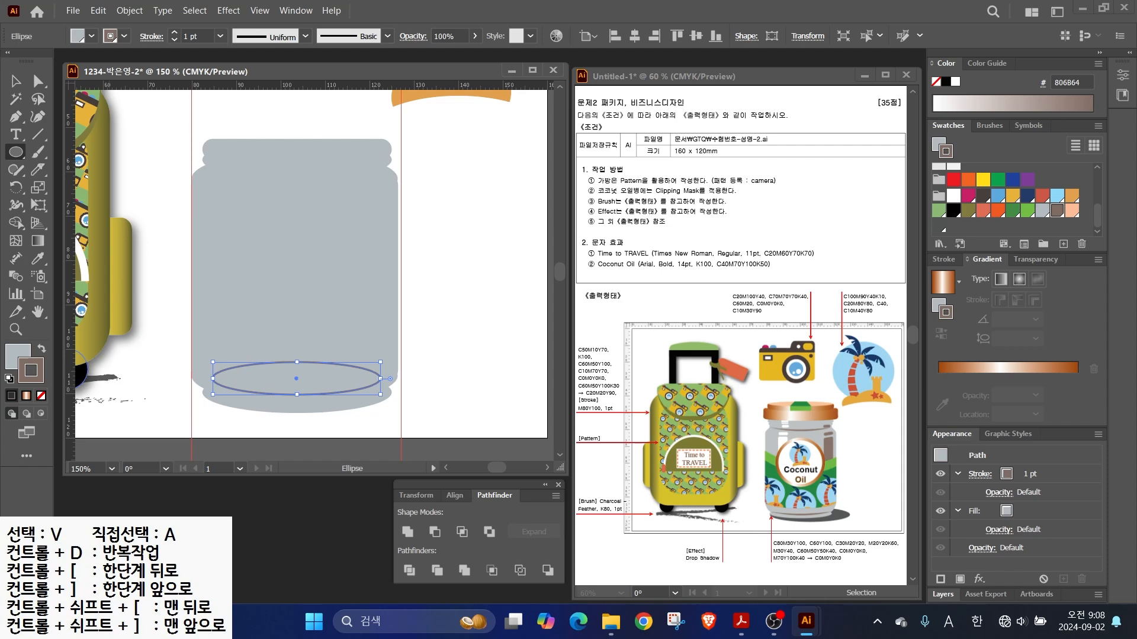
key(shift+x)
key(slash)
key(v)
drag(290, 383, 290, 378)
drag(380, 374, 389, 374)
drag(213, 374, 195, 374)
click(163, 378)
click(296, 370)
shift+click(336, 393)
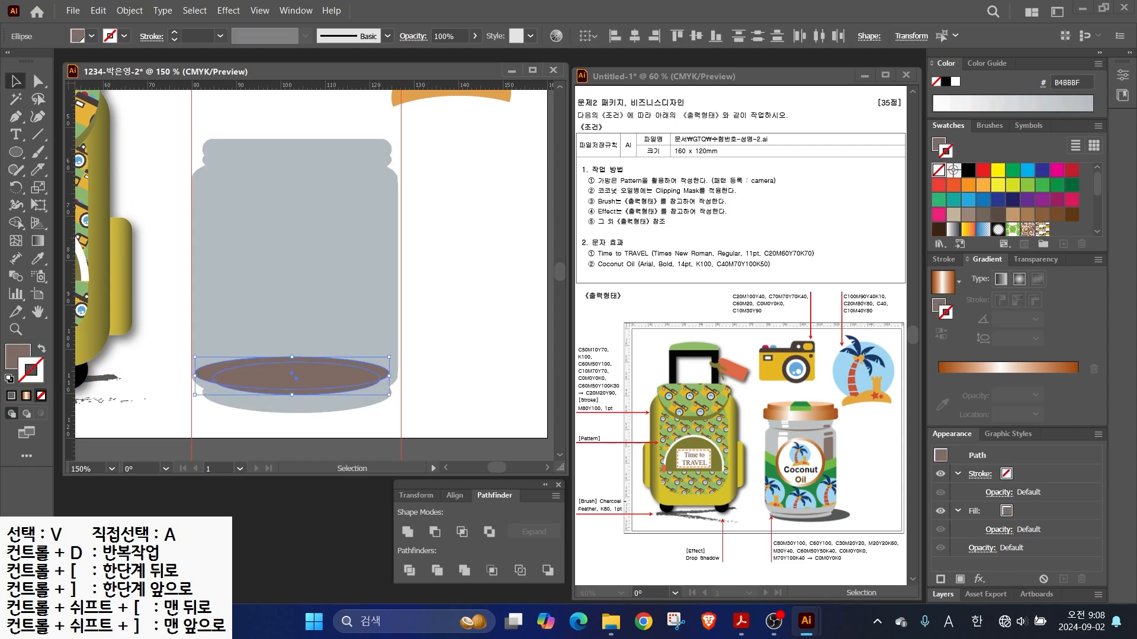
click(435, 532)
- Draw a wide shadow ellipse behind the jar's base, flattened, resized and nudged right
key(l)
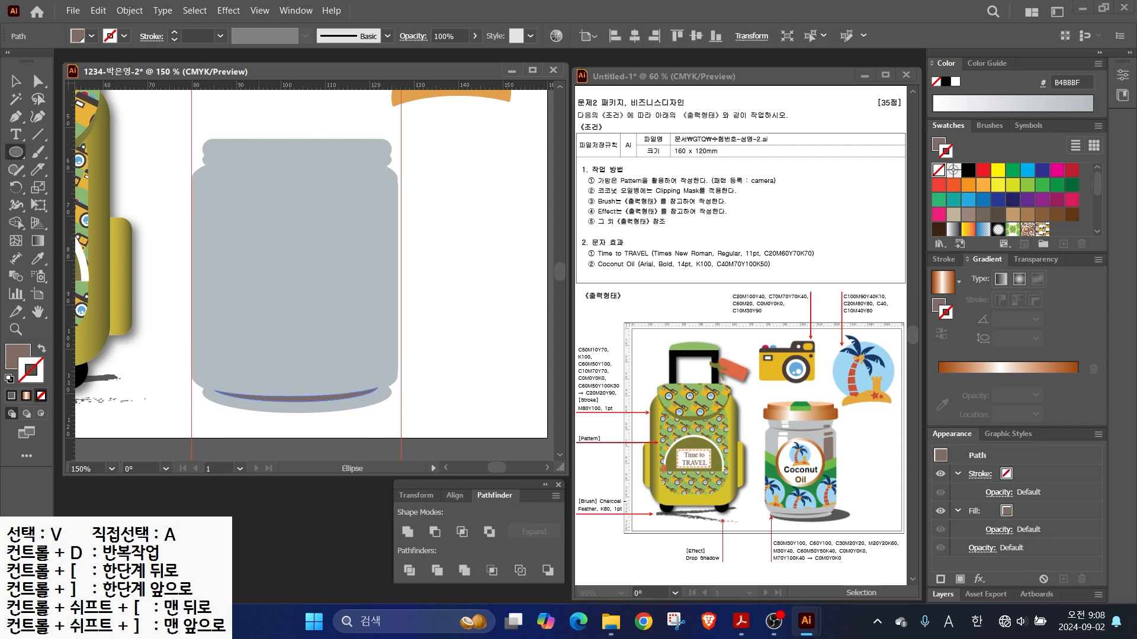
drag(207, 353, 449, 419)
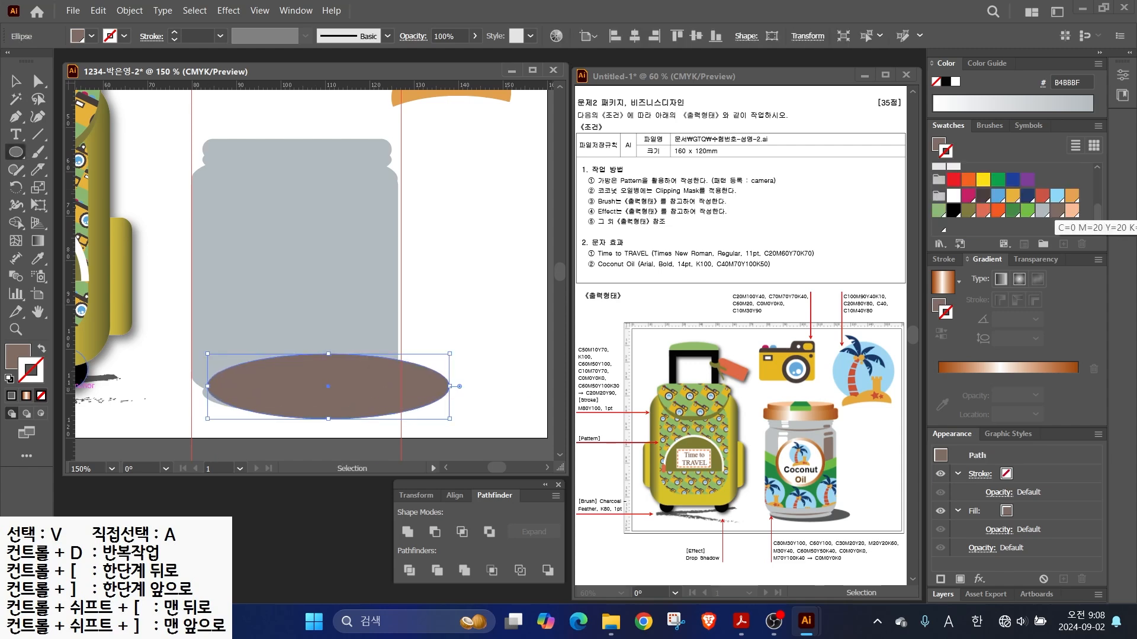
key(ctrl+shift+[)
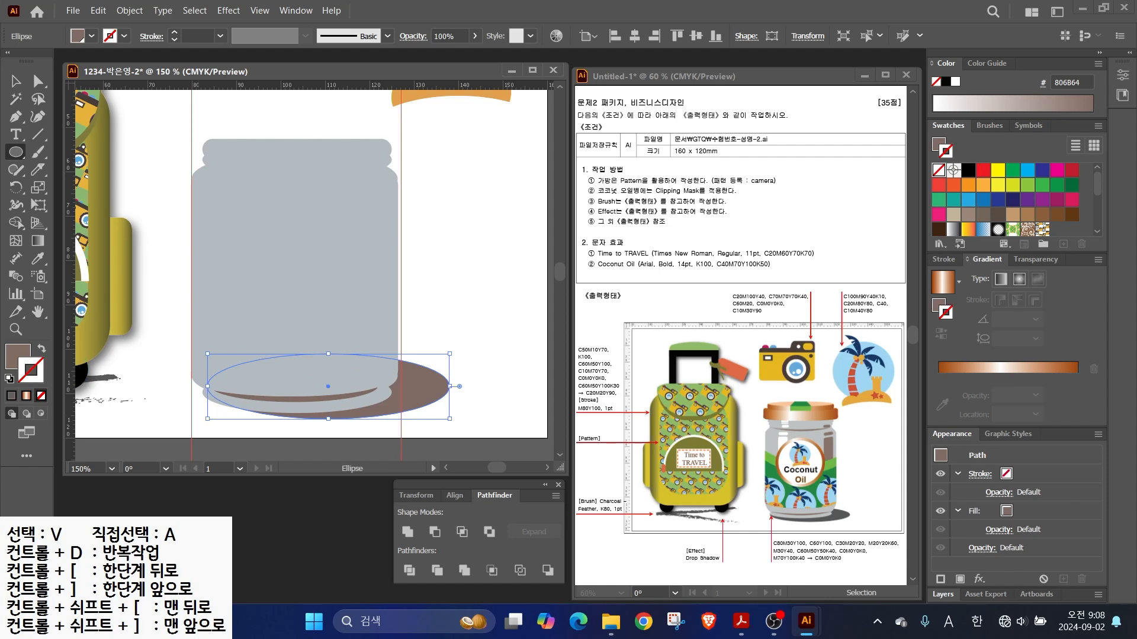
key(v)
click(454, 323)
click(428, 386)
drag(449, 387, 432, 387)
drag(207, 386, 200, 387)
drag(316, 354, 317, 358)
key(Right)
click(458, 332)
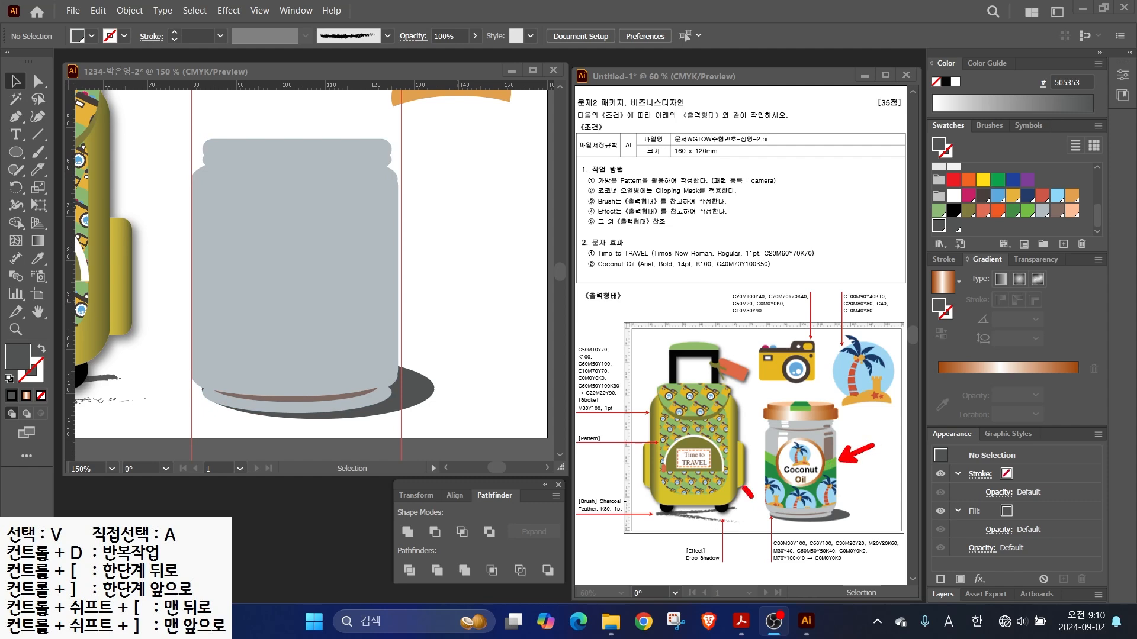
drag(748, 492, 864, 501)
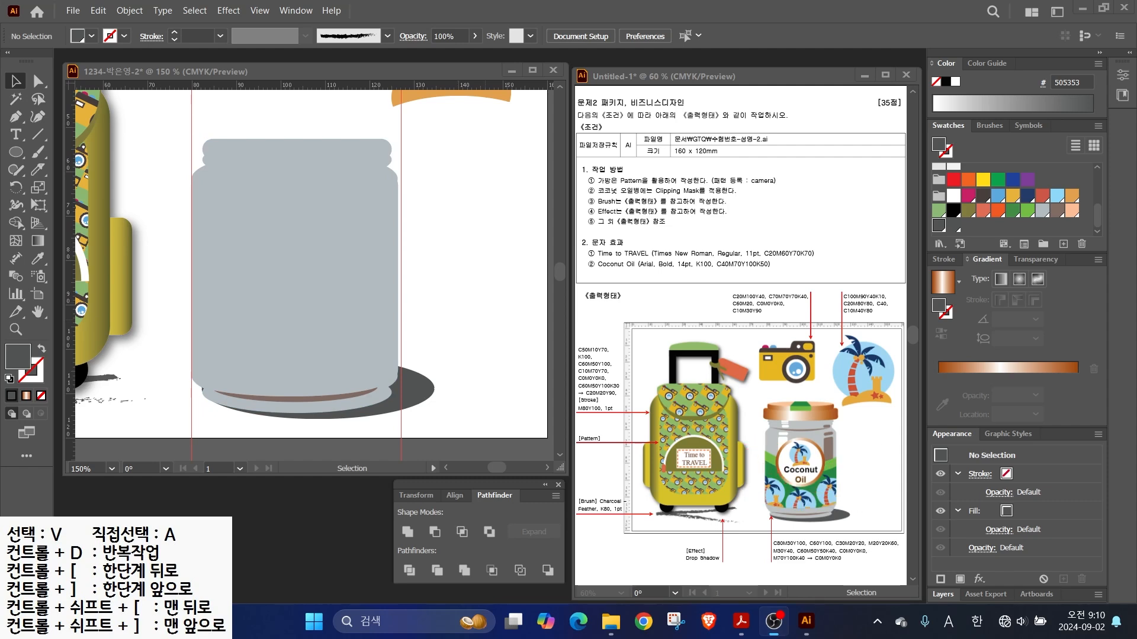
- Paste a copy of the jar in front and slice it with two Knife curves
click(295, 276)
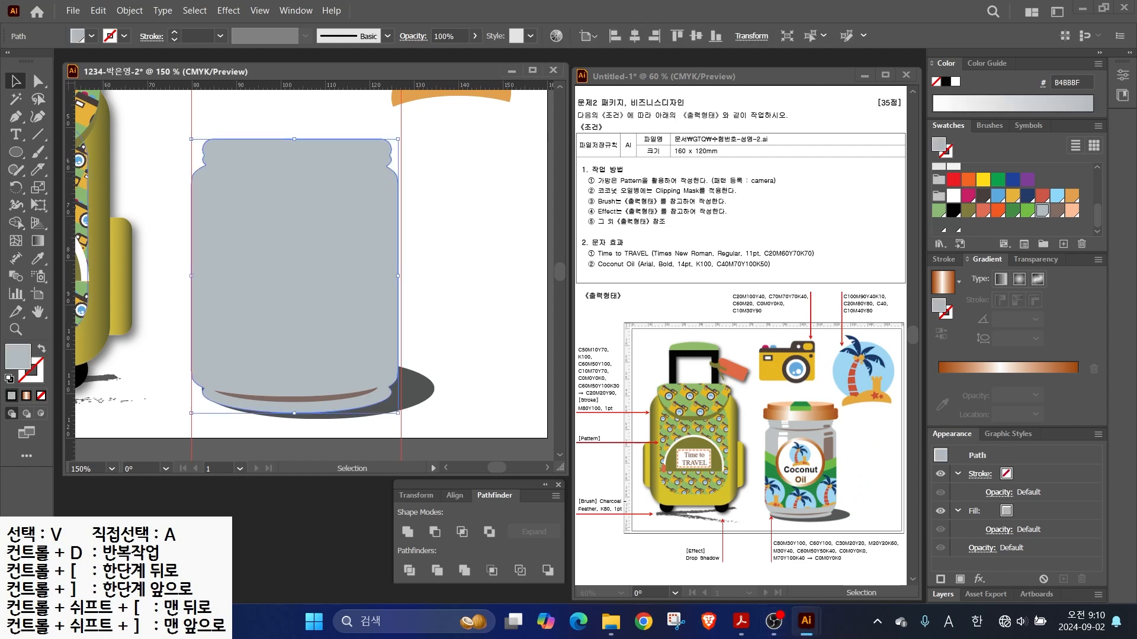
key(ctrl+f)
click(38, 169)
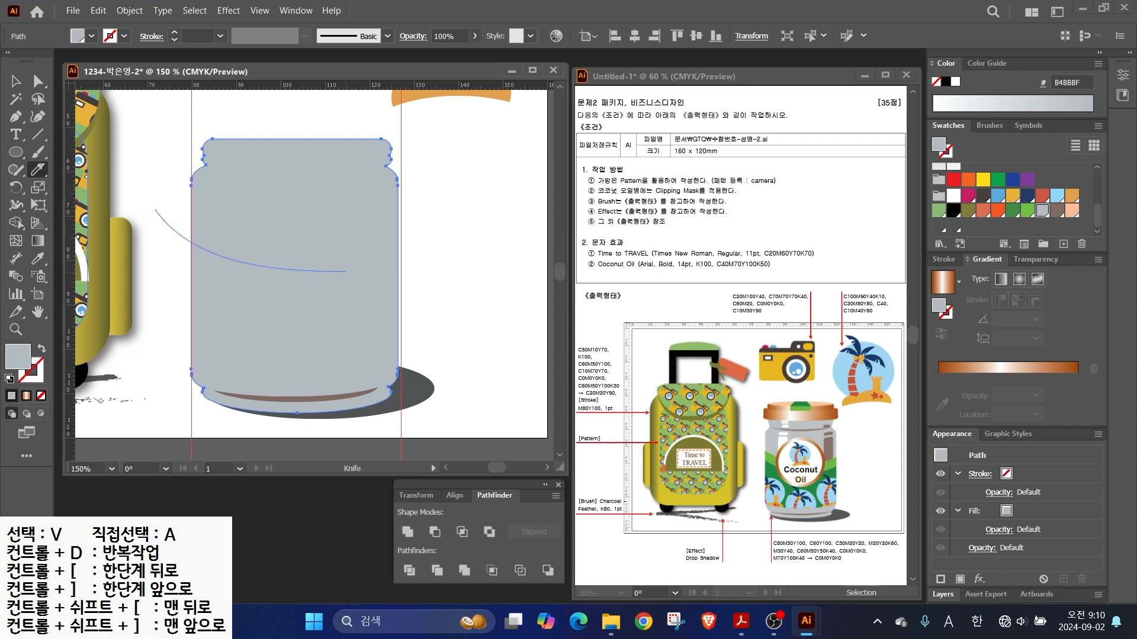
drag(333, 272, 418, 264)
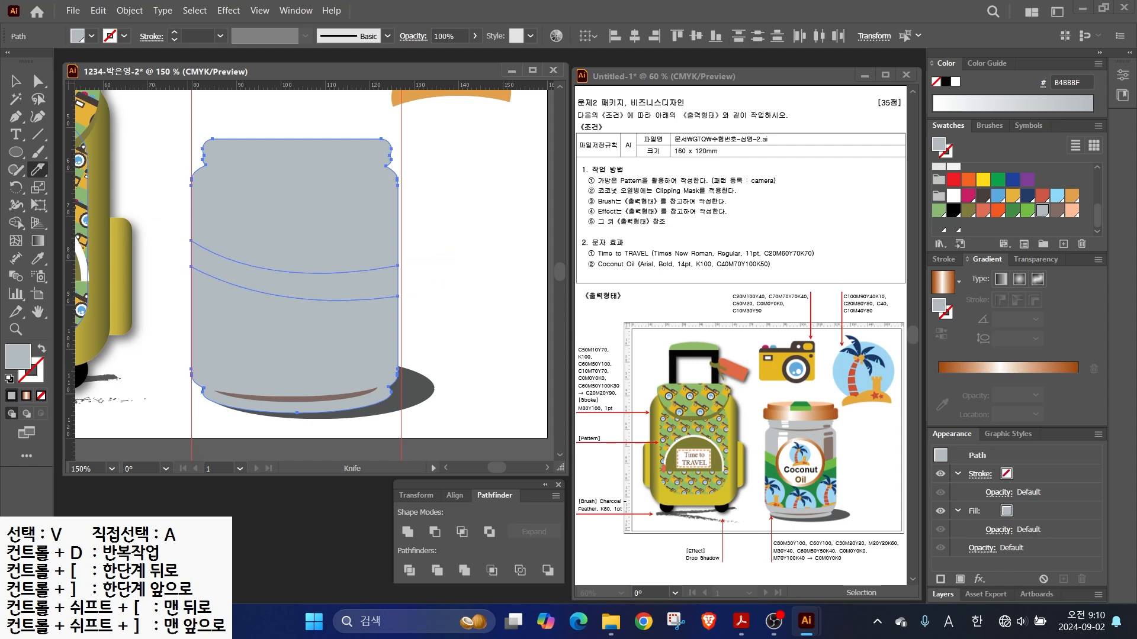
drag(340, 383, 412, 377)
- Fill the middle band dark green and the thin band above it light green
click(37, 81)
click(158, 248)
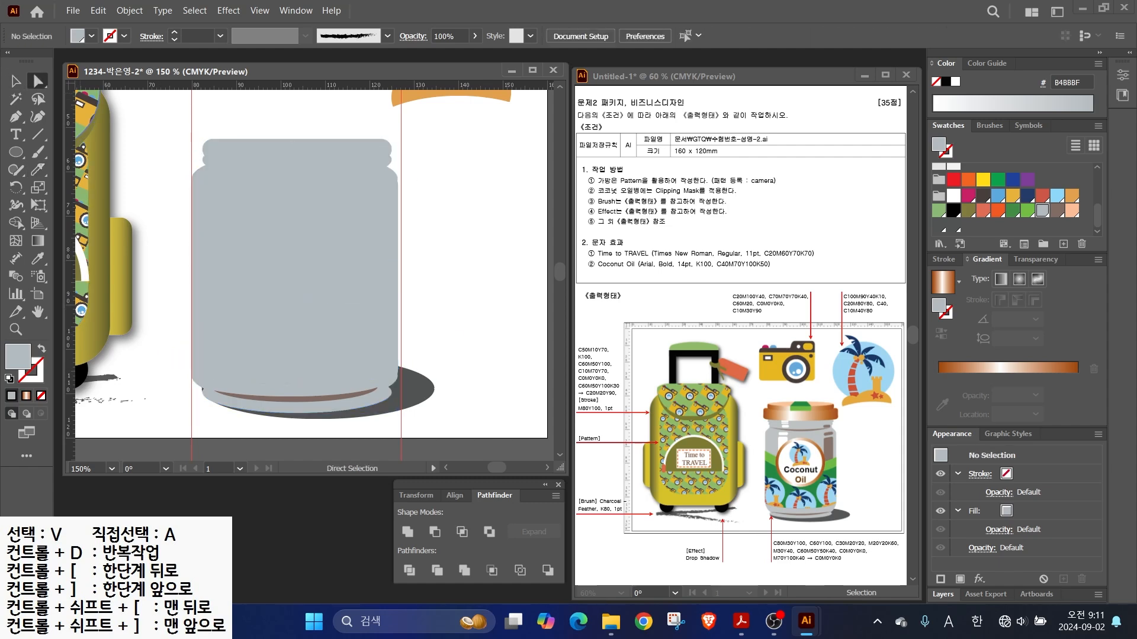
click(295, 338)
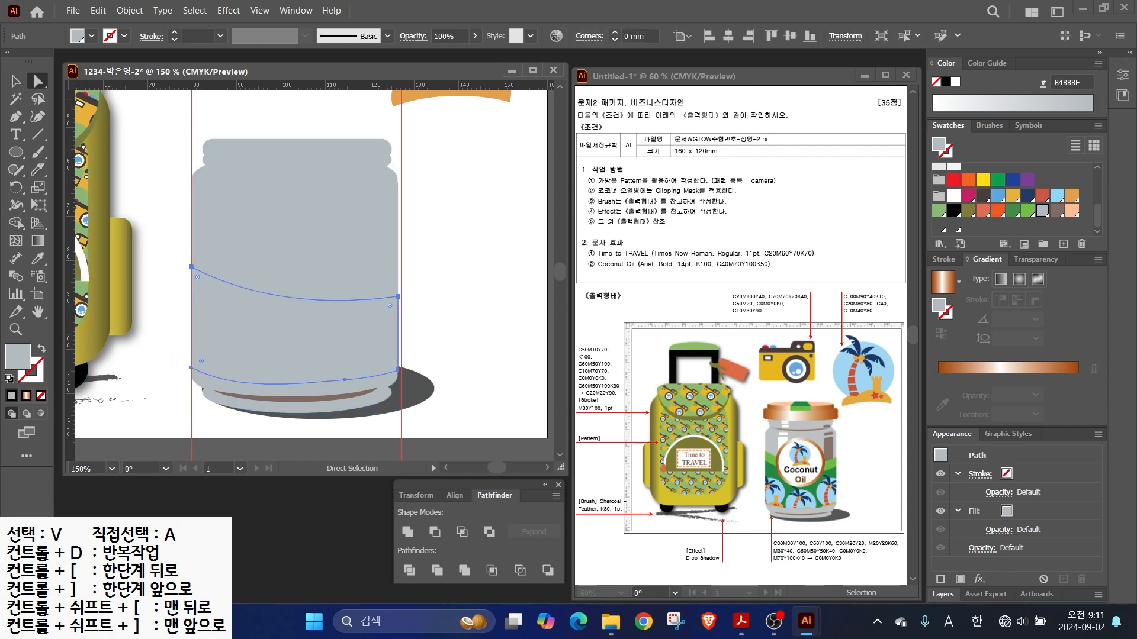
click(1013, 211)
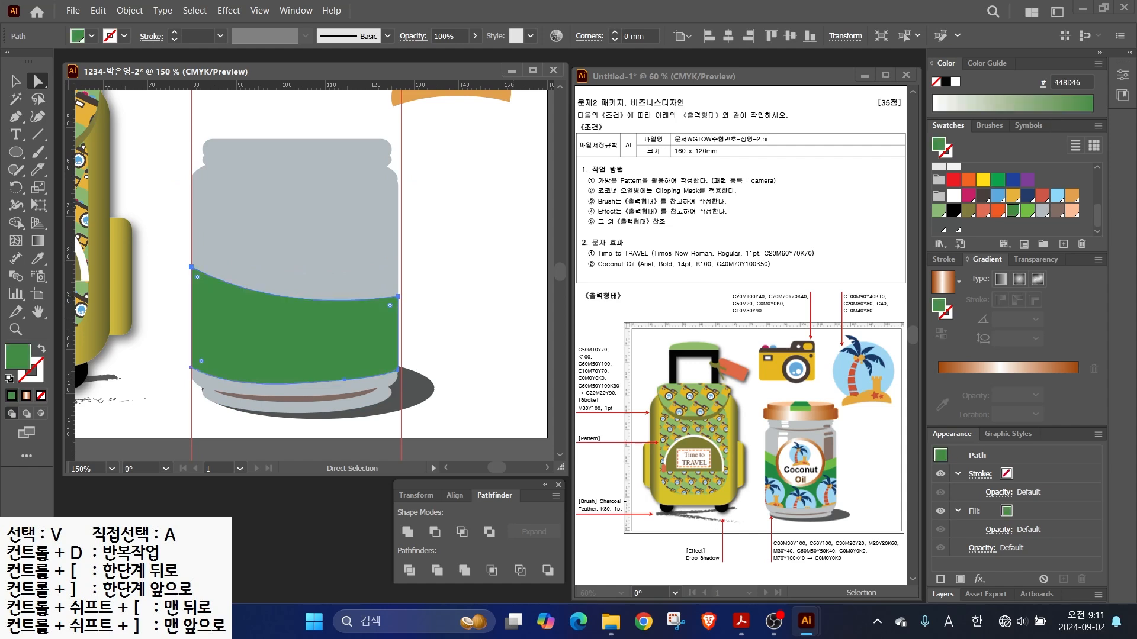
click(368, 285)
click(1027, 211)
click(16, 82)
click(158, 207)
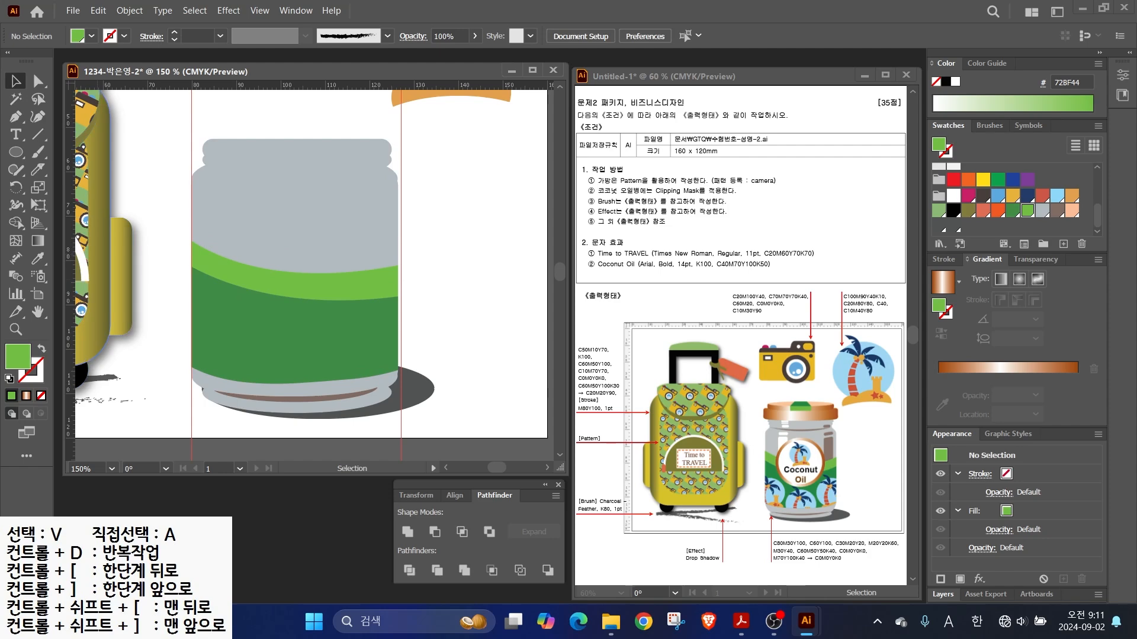
- Zoom out and copy the palm tree group down beside the jar
key(ctrl+minus)
click(428, 170)
drag(441, 159, 439, 318)
- Bring the palm copy to front, shrink it onto the jar's lower left, and add two copies alongside
right_click(465, 332)
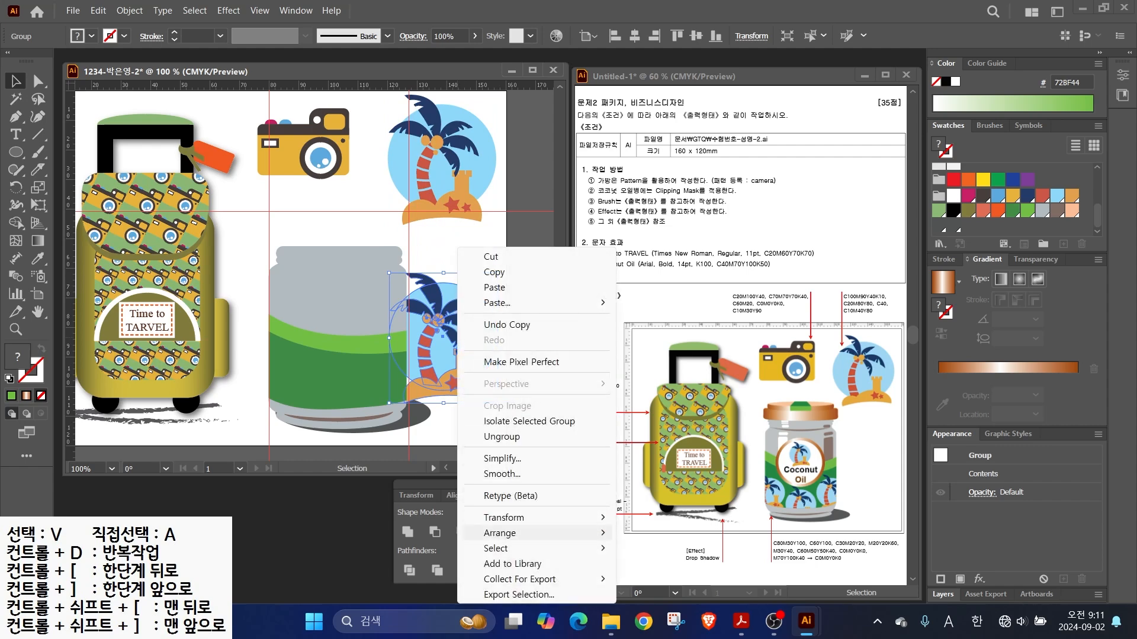
mouse_move(501, 533)
click(667, 533)
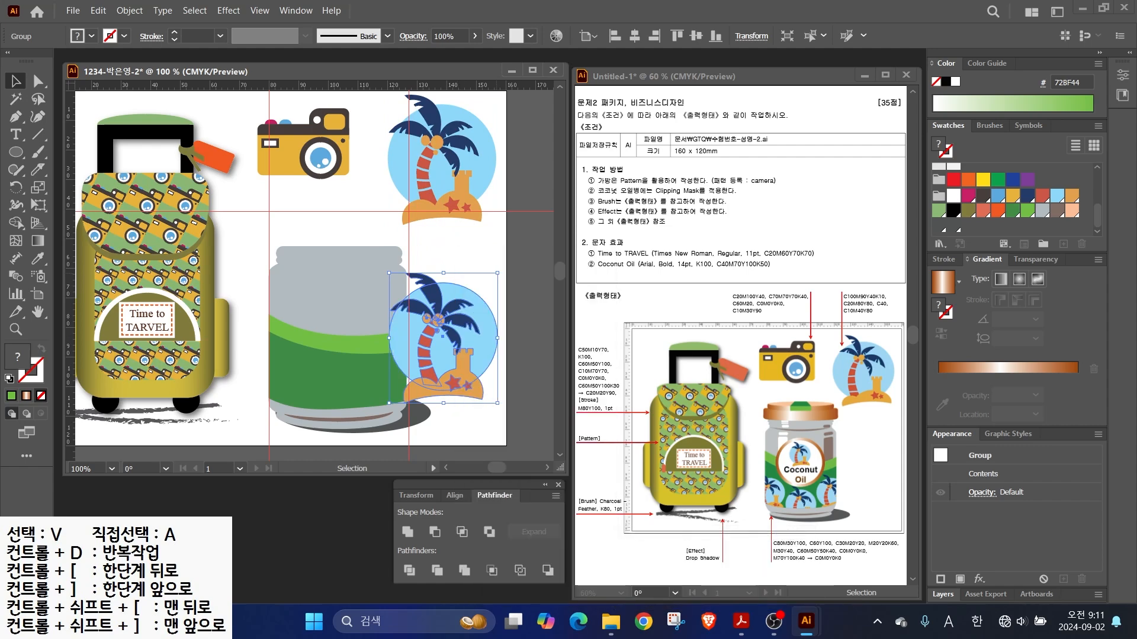
drag(497, 273, 302, 372)
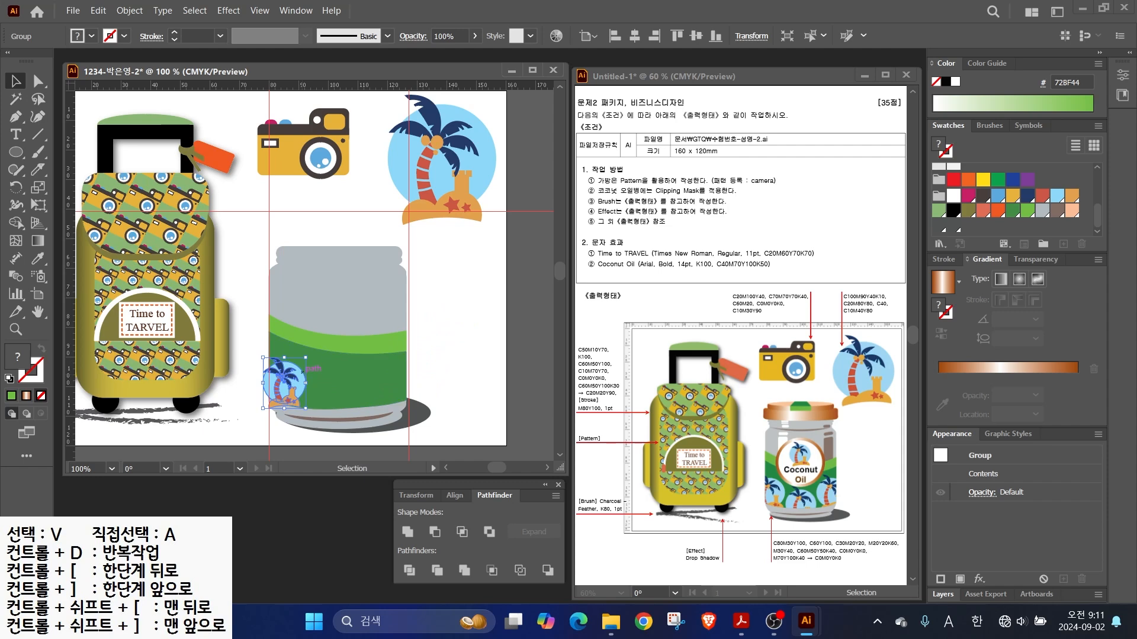
drag(285, 381, 338, 402)
drag(338, 402, 390, 387)
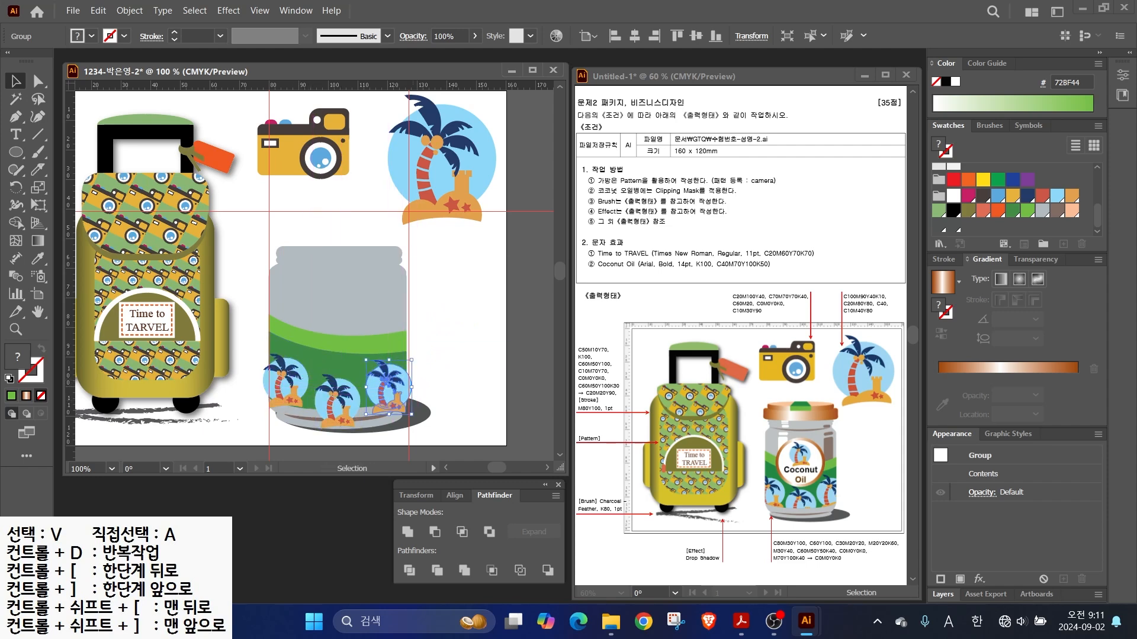
click(462, 348)
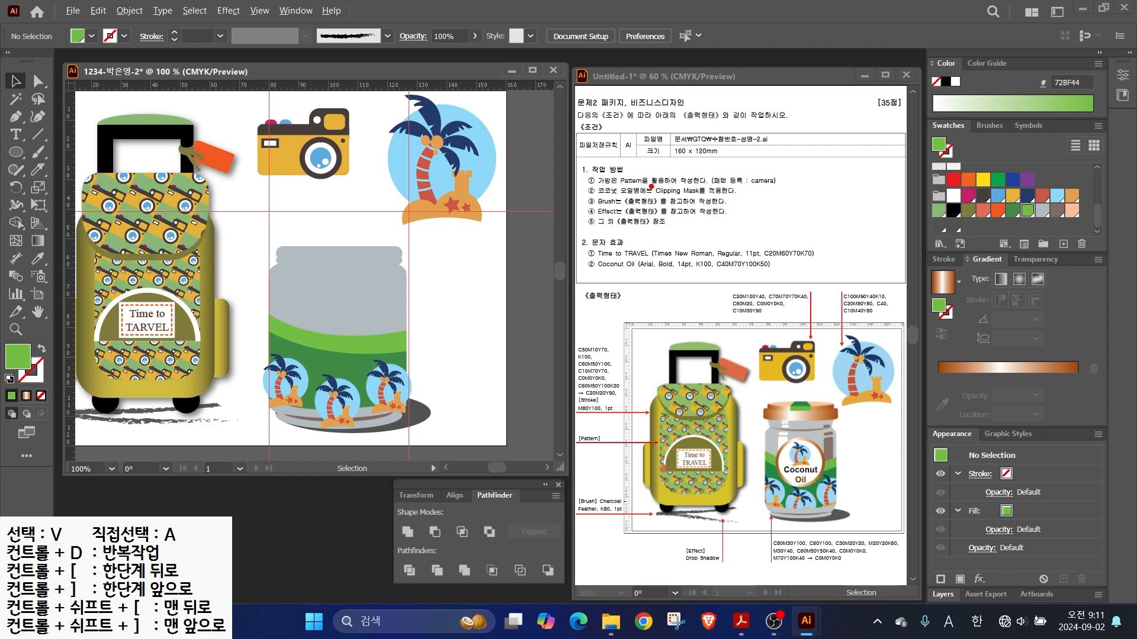
- Reposition the jar's green band over the row of palm circles
drag(655, 181, 641, 157)
drag(652, 197, 734, 195)
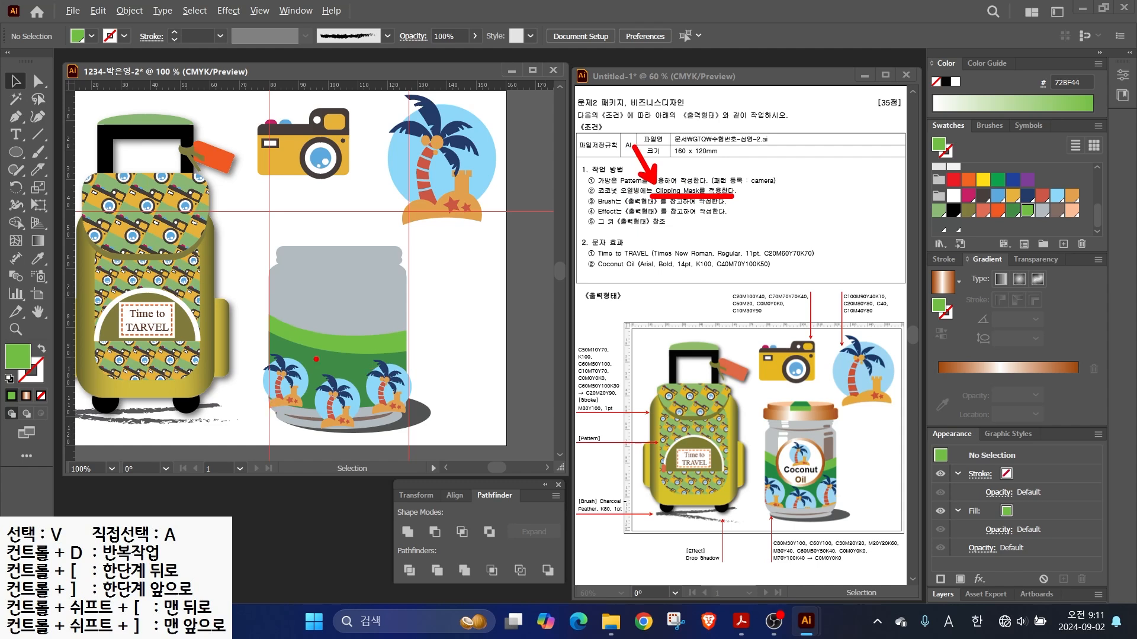
key(Escape)
click(338, 356)
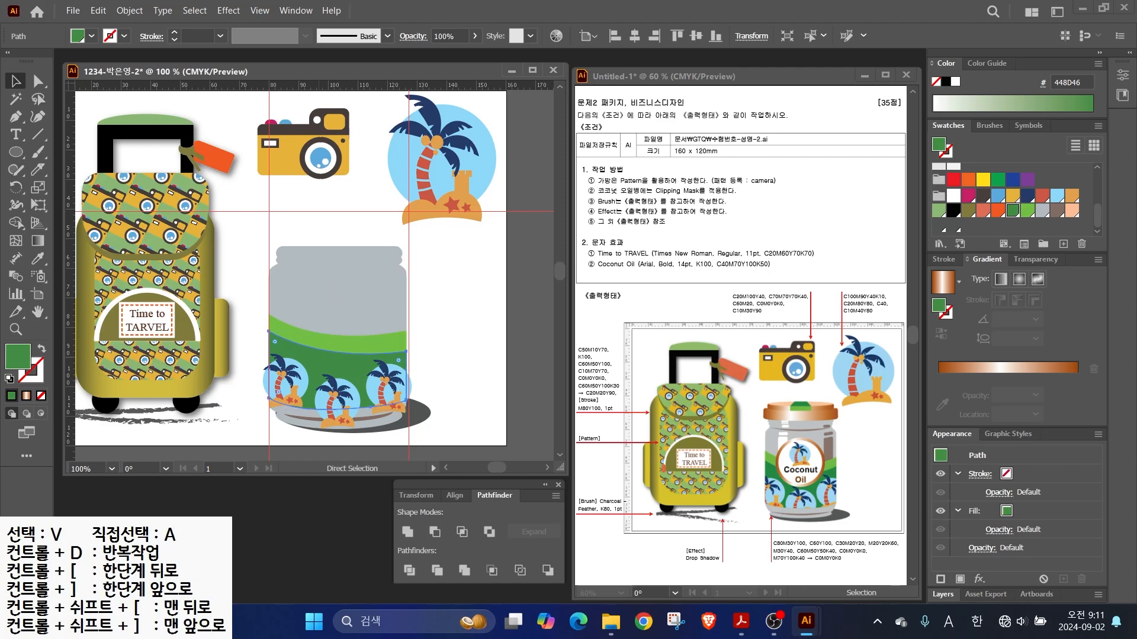
drag(338, 373, 265, 368)
drag(338, 372, 336, 372)
key(ctrl+shift+a)
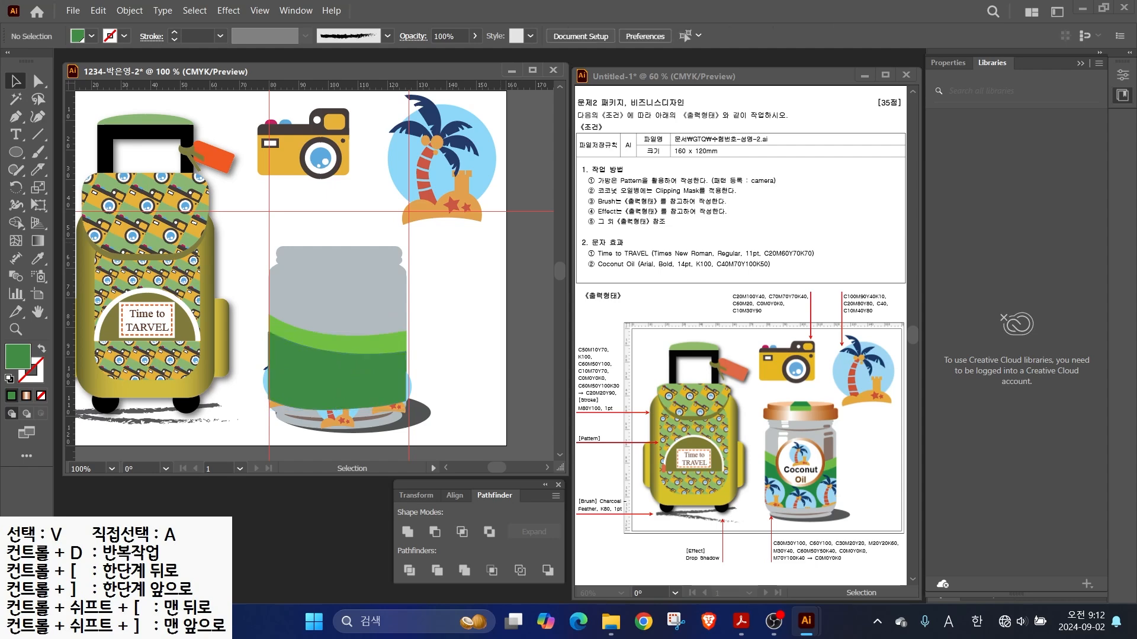
- Select the dark green band with the palm circles and make a clipping mask
click(948, 63)
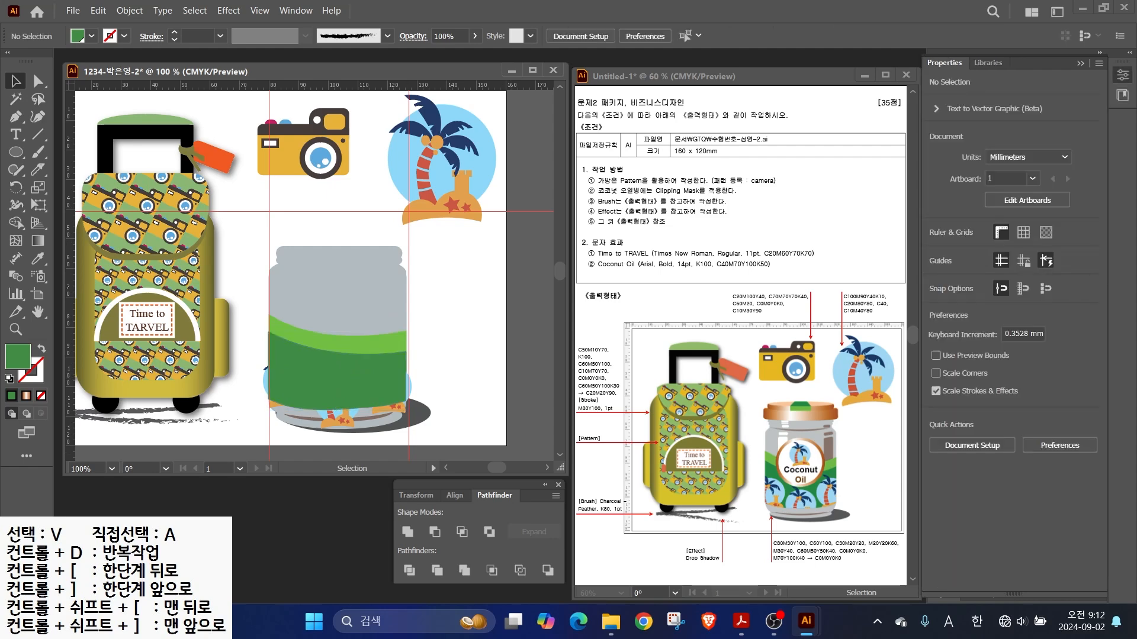
click(337, 373)
key(ctrl+shift+a)
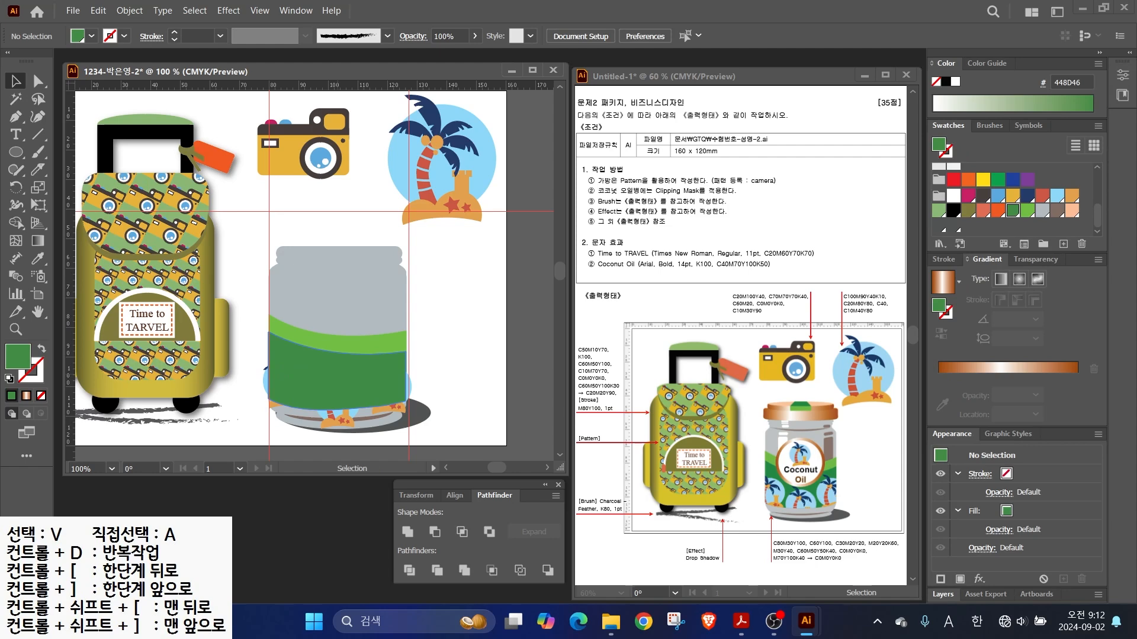
click(336, 378)
key(shift)
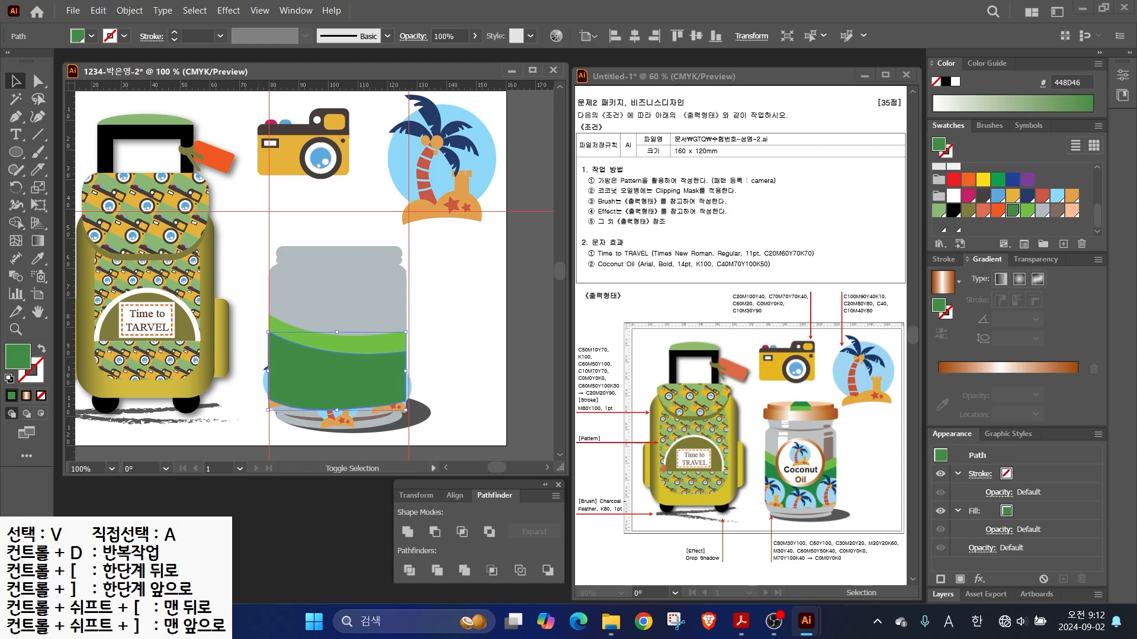
shift+click(264, 379)
shift+click(373, 418)
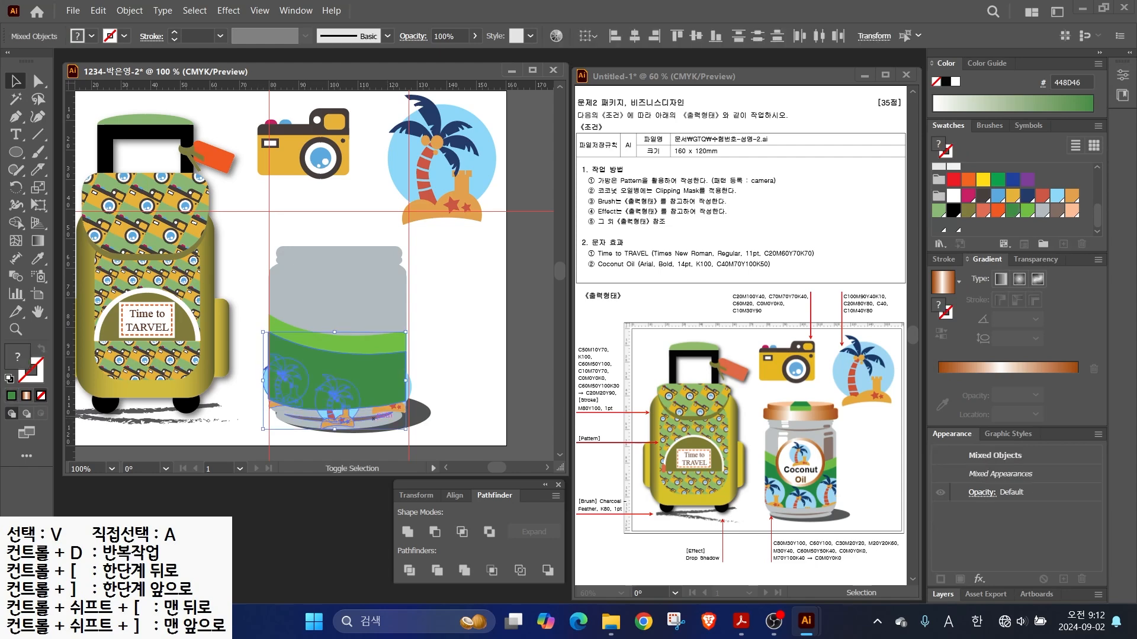
right_click(406, 409)
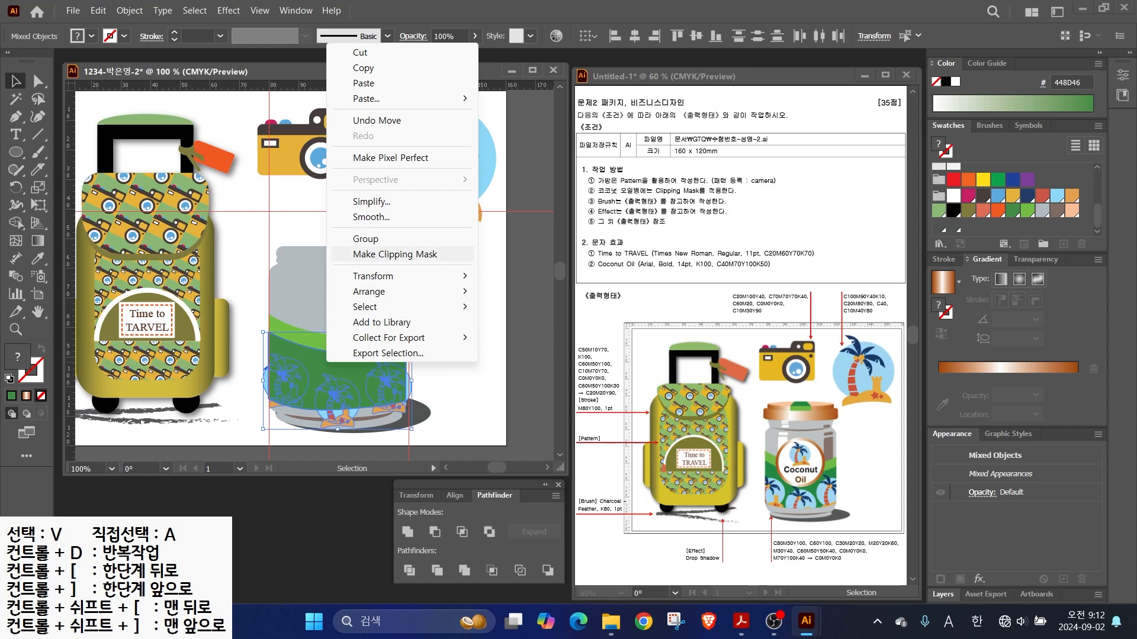
click(364, 254)
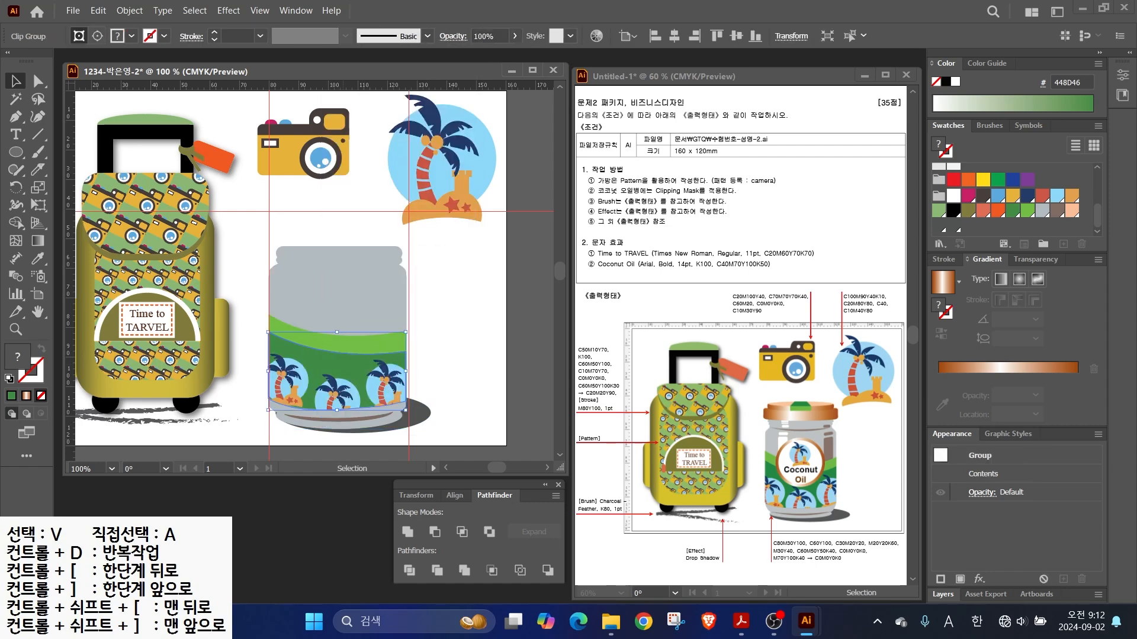
- Draw a copper-gradient circle over the middle of the jar
click(457, 290)
key(l)
drag(294, 291, 390, 384)
click(26, 396)
key(v)
drag(342, 340, 338, 335)
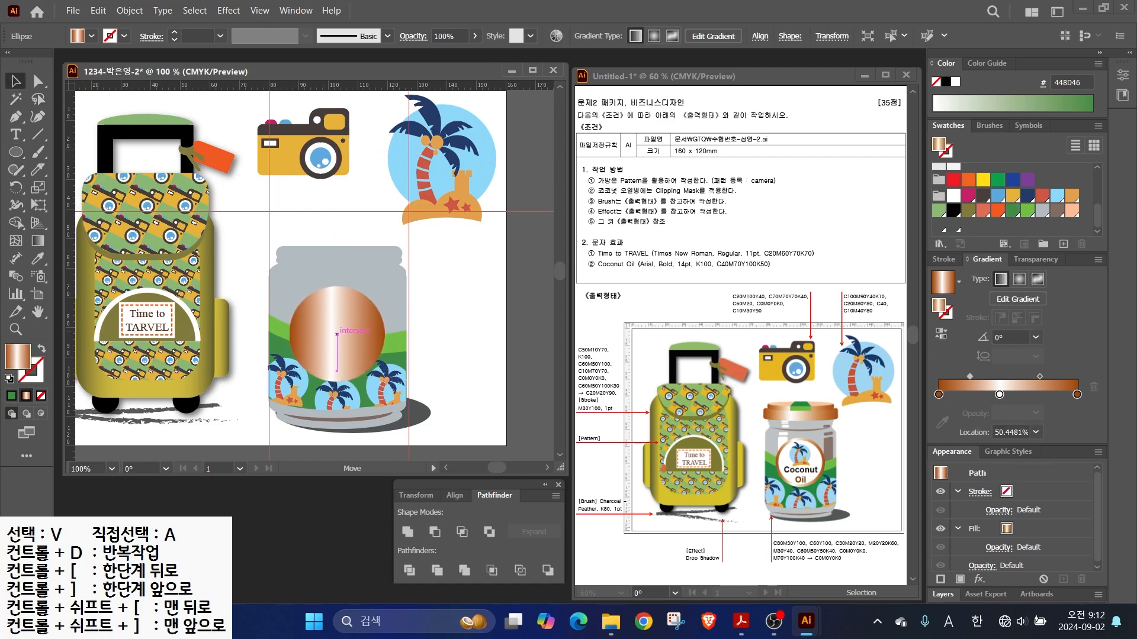
- Offset the circle's path by -1 mm and fill the inner circle white
click(130, 10)
mouse_move(146, 380)
click(361, 430)
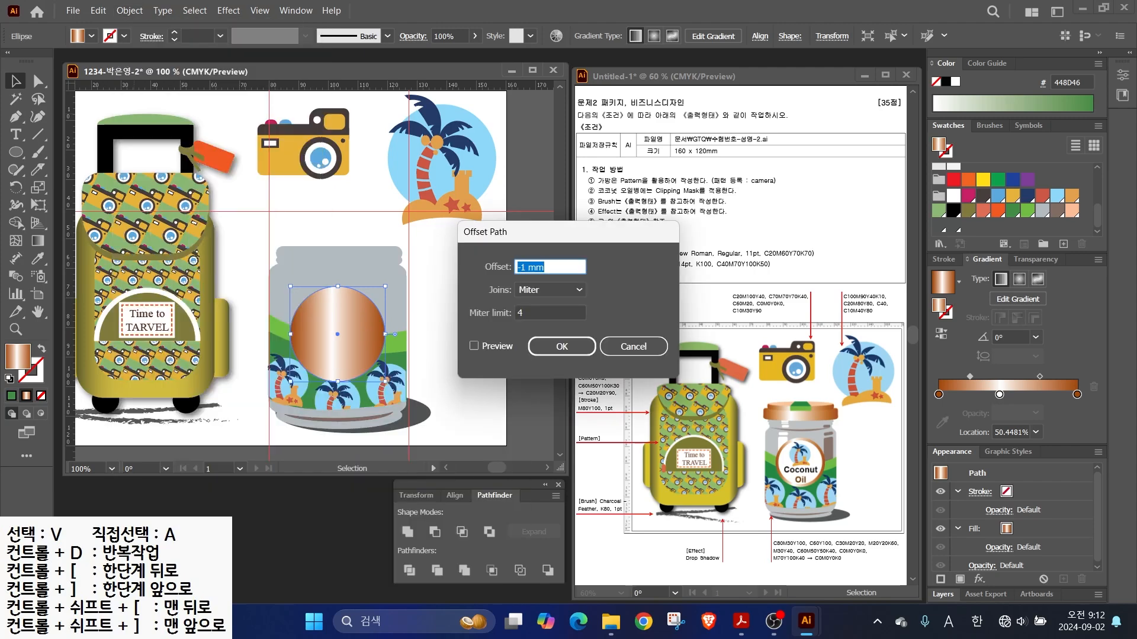
text(-2)
key(Tab)
key(Return)
click(952, 195)
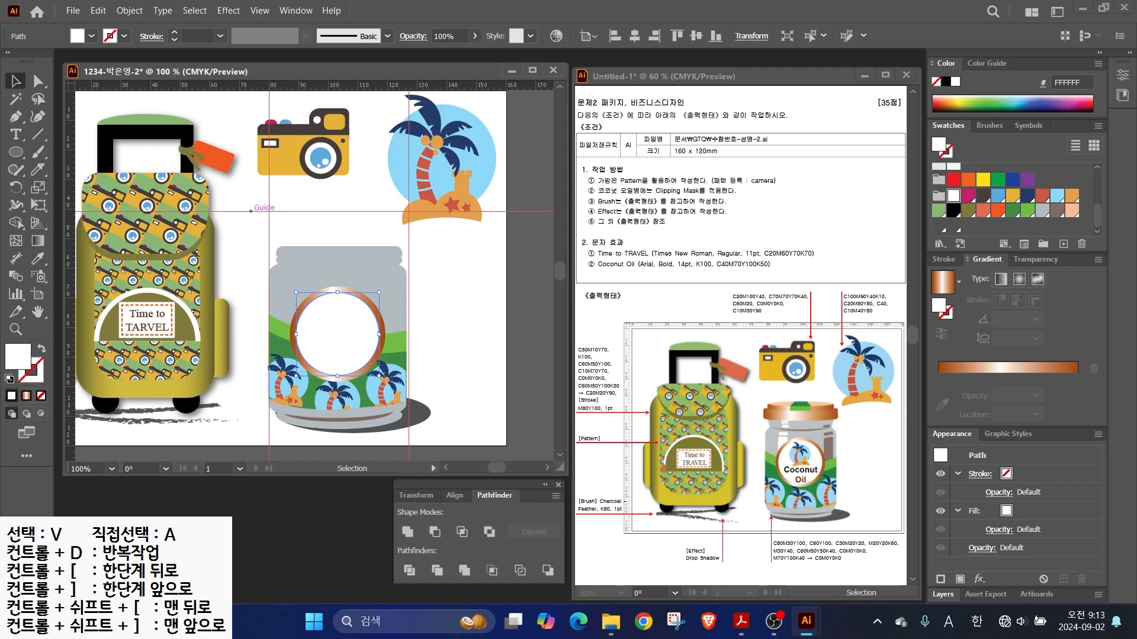
- Place a scaled-down palm-tree copy in front, inside the white label
alt+drag(471, 141, 453, 300)
right_click(453, 300)
mouse_move(486, 533)
click(637, 532)
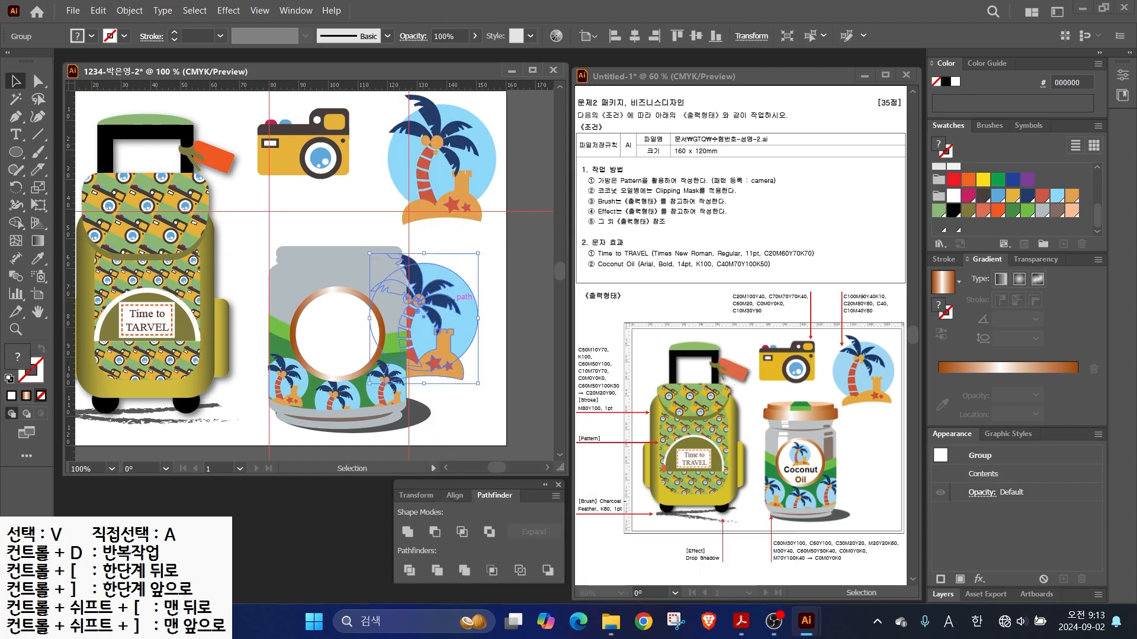
right_click(453, 301)
click(636, 534)
shift+drag(478, 253, 338, 322)
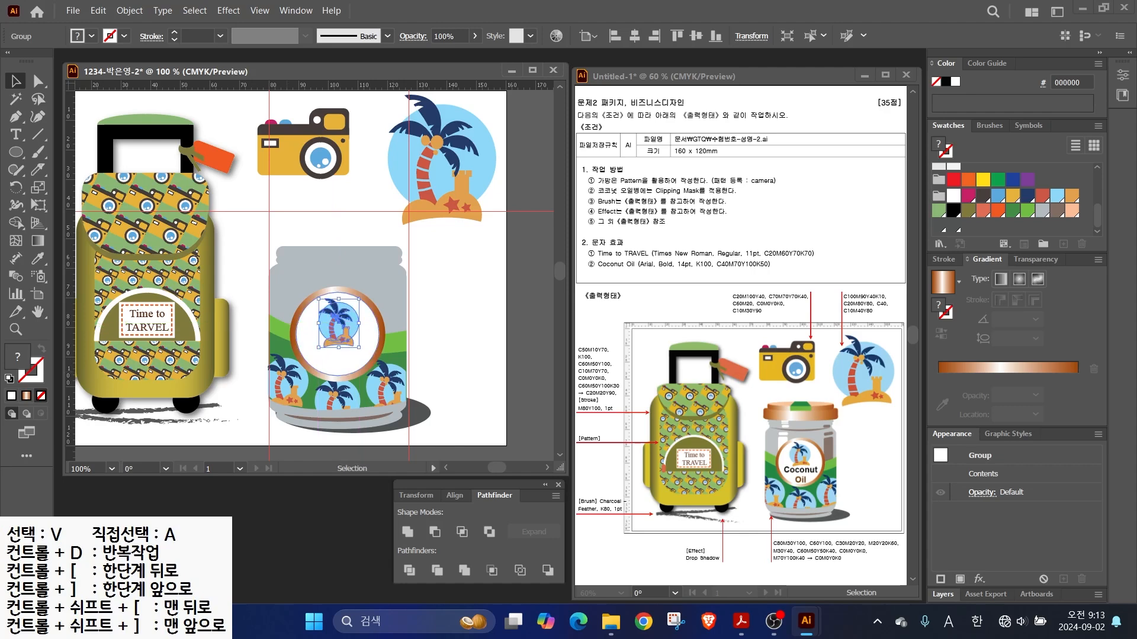
click(16, 134)
- Enter the 'Coconut Oil' label text and move it into the white circle
click(396, 343)
text(Coconut)
key(Return)
drag(426, 347, 335, 361)
- Set the label text to Arial Bold at 14 pt
click(590, 35)
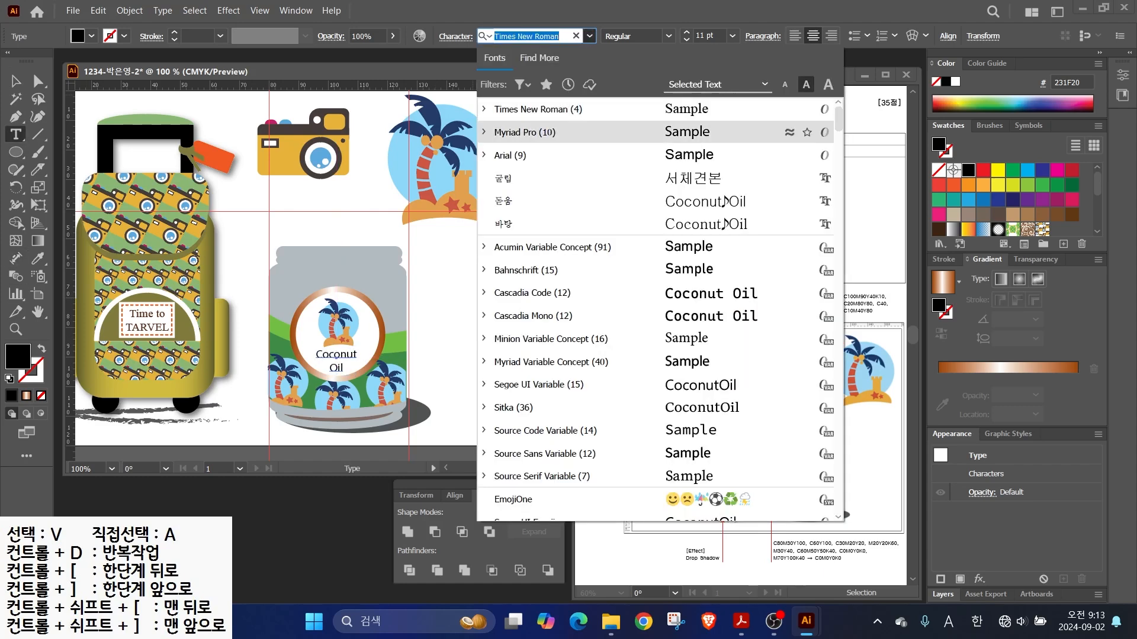
click(521, 152)
click(669, 36)
click(625, 150)
click(686, 32)
click(686, 32)
click(687, 32)
- Colour the label text dark brown, C40 M70 Y100 K100
double_click(18, 357)
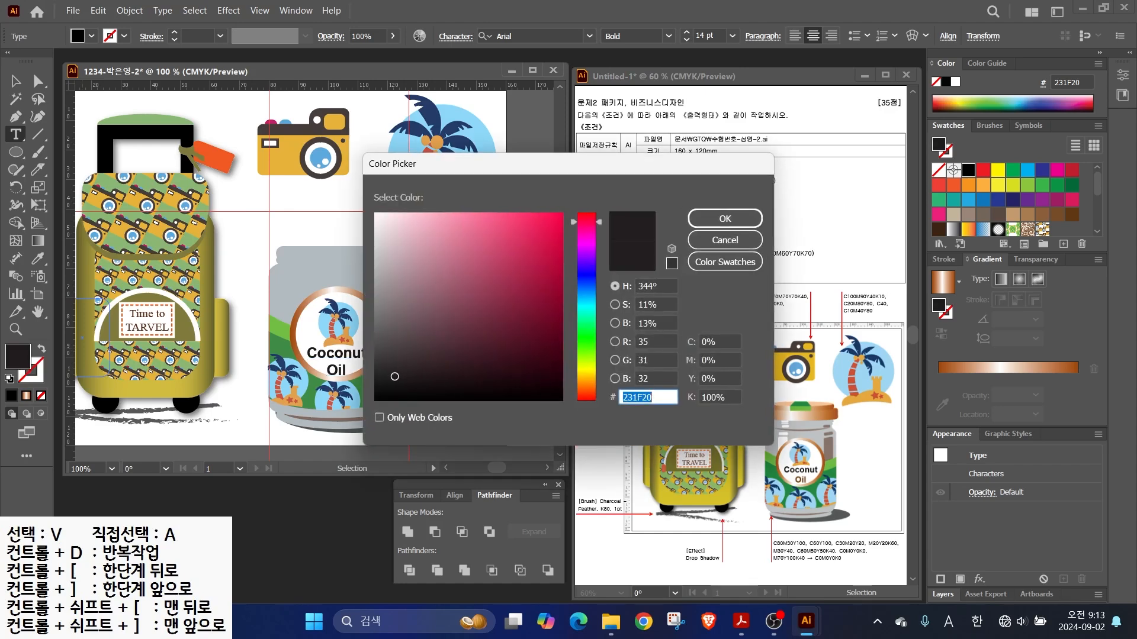
key(Tab)
text(40)
key(Tab)
text(70)
key(Tab)
text(100)
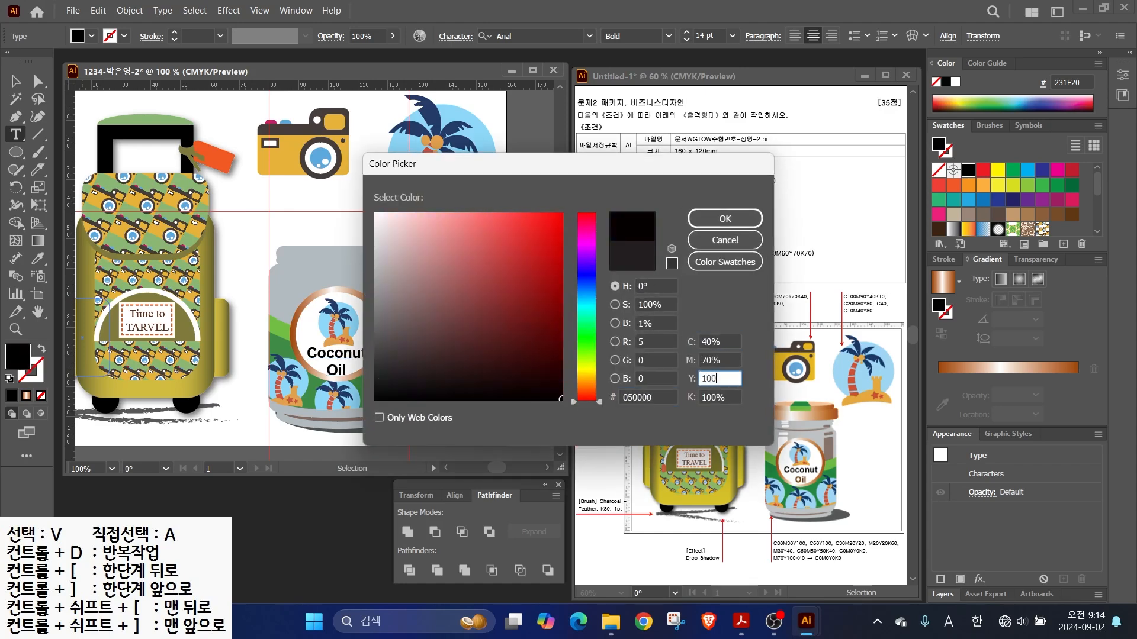
key(Return)
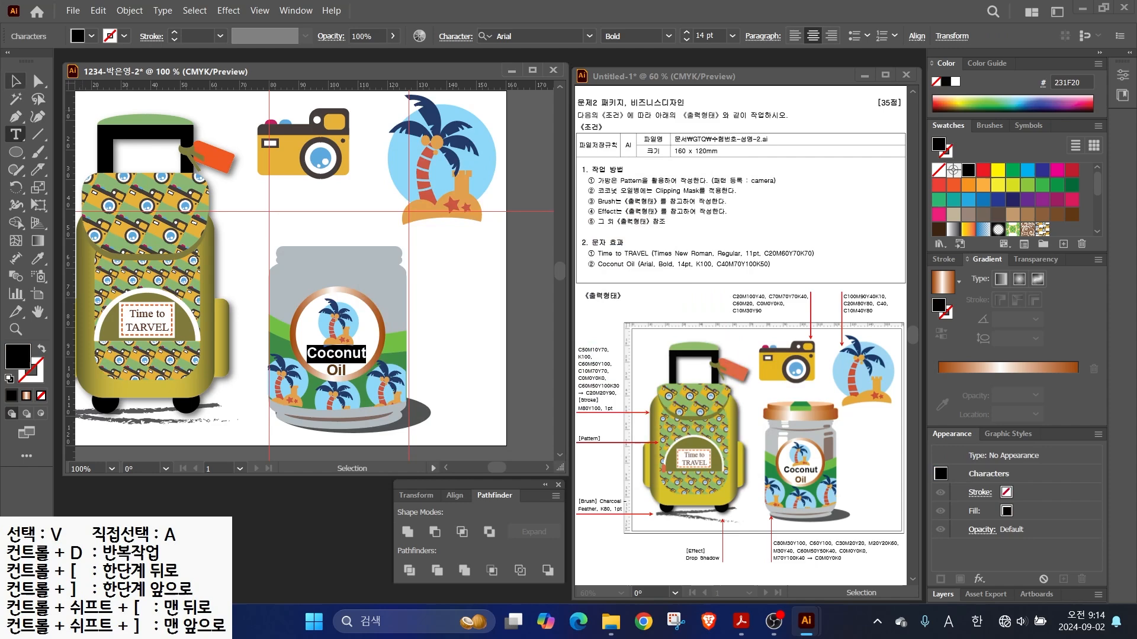
key(Escape)
key(ctrl+=)
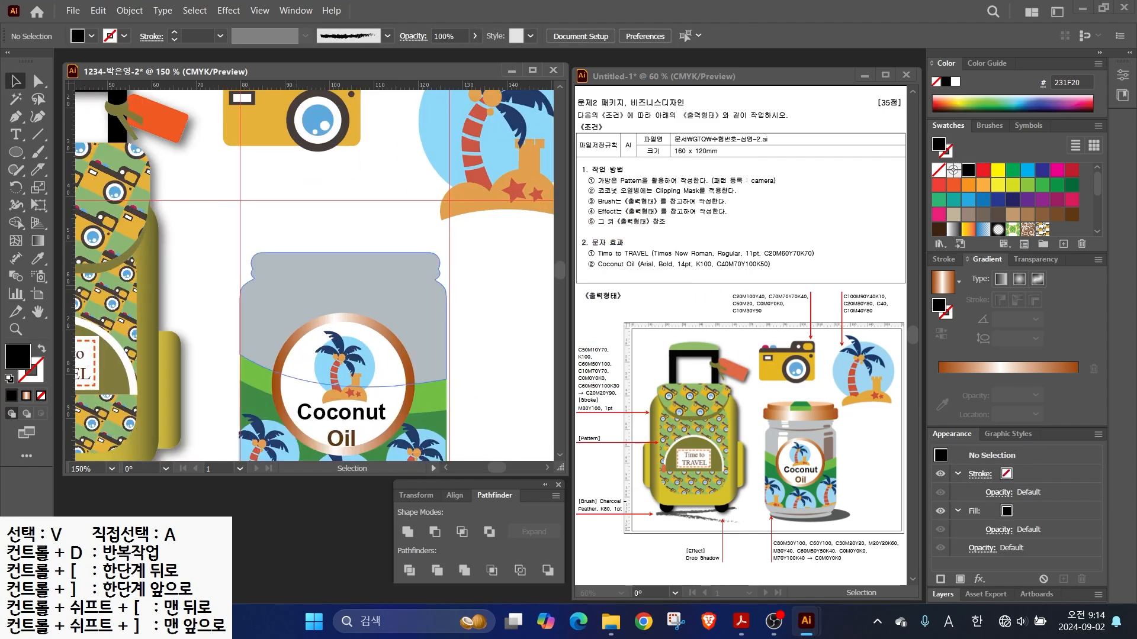
click(16, 152)
- Draw a rounded-rectangle lid over the jar's top and fill it with the copper gradient
click(89, 169)
drag(242, 225, 447, 263)
key(v)
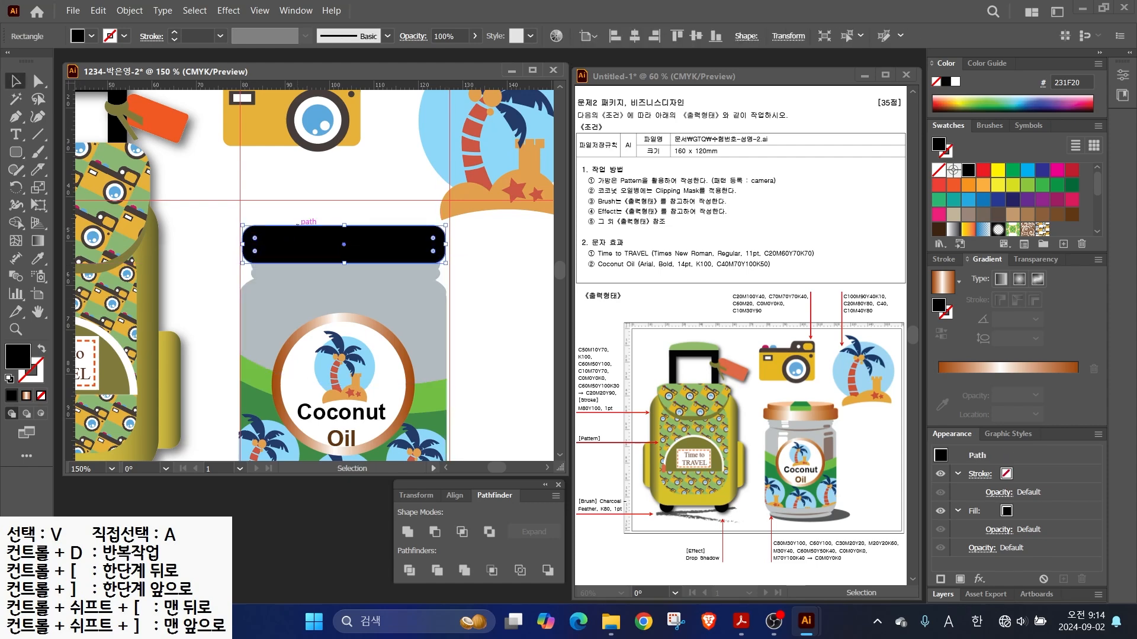
key(period)
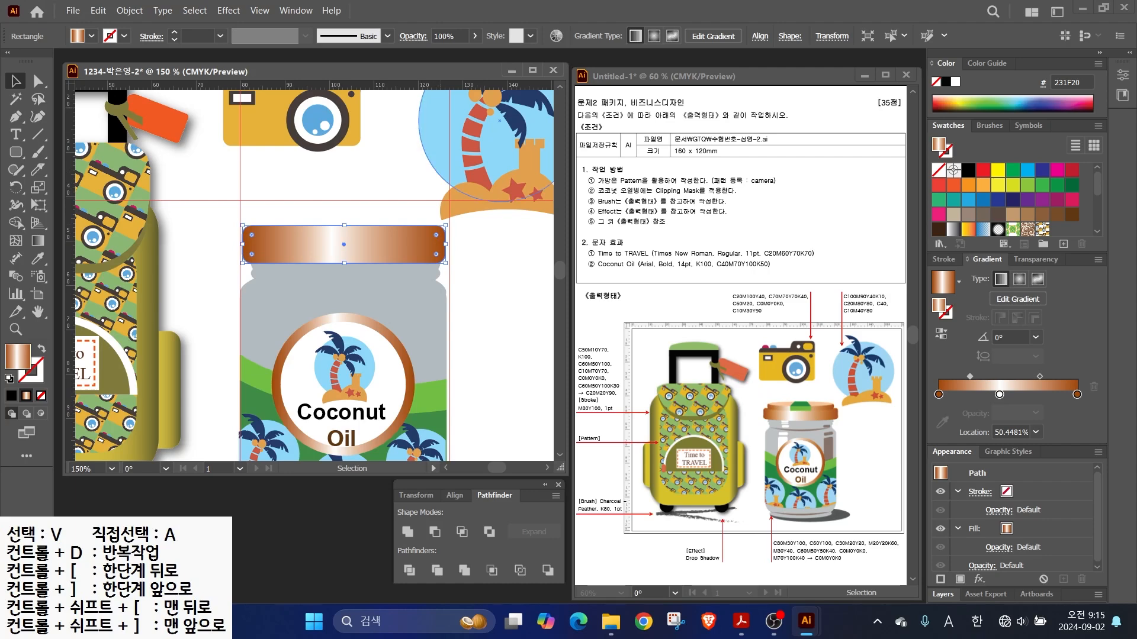
- Apply an Arc warp in Arch style with -6% bend to the lid
click(228, 11)
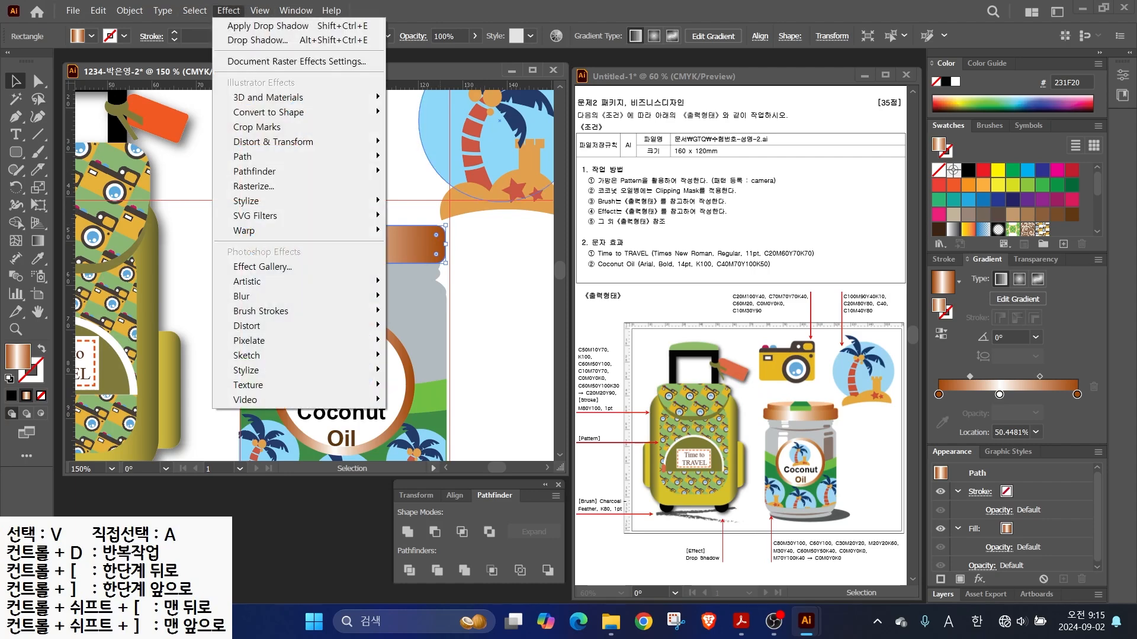
mouse_move(250, 231)
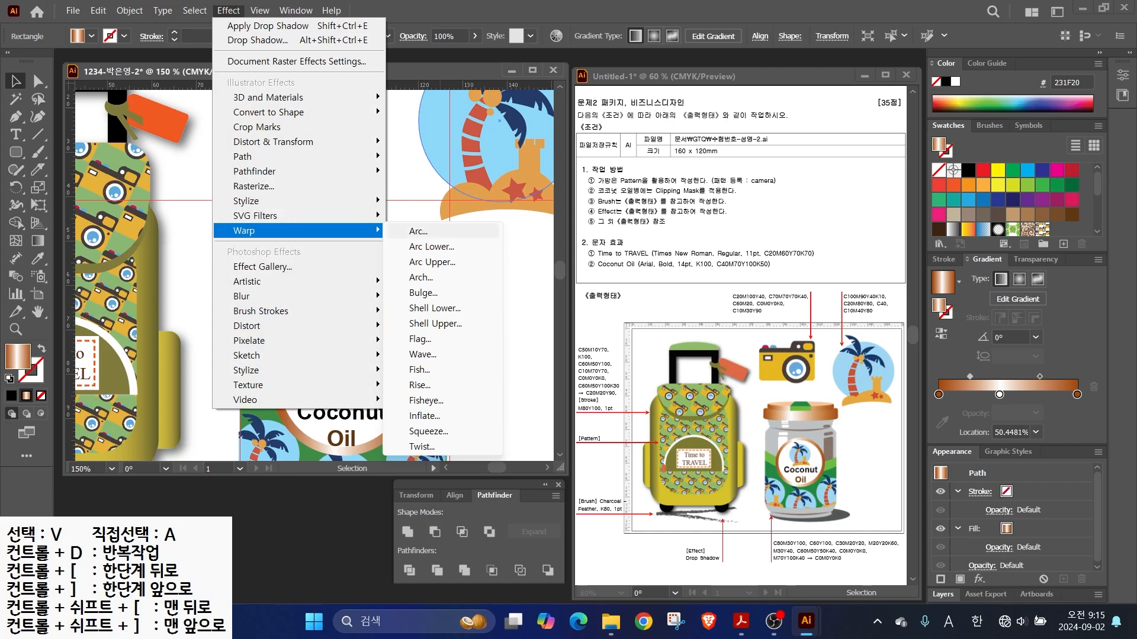
click(418, 231)
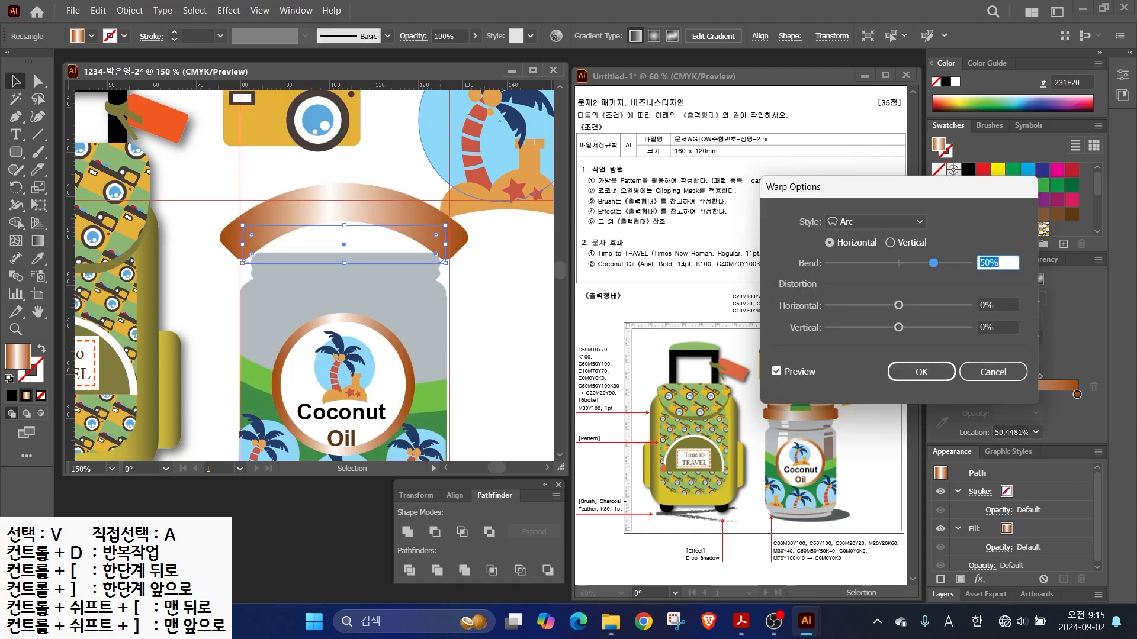
click(875, 221)
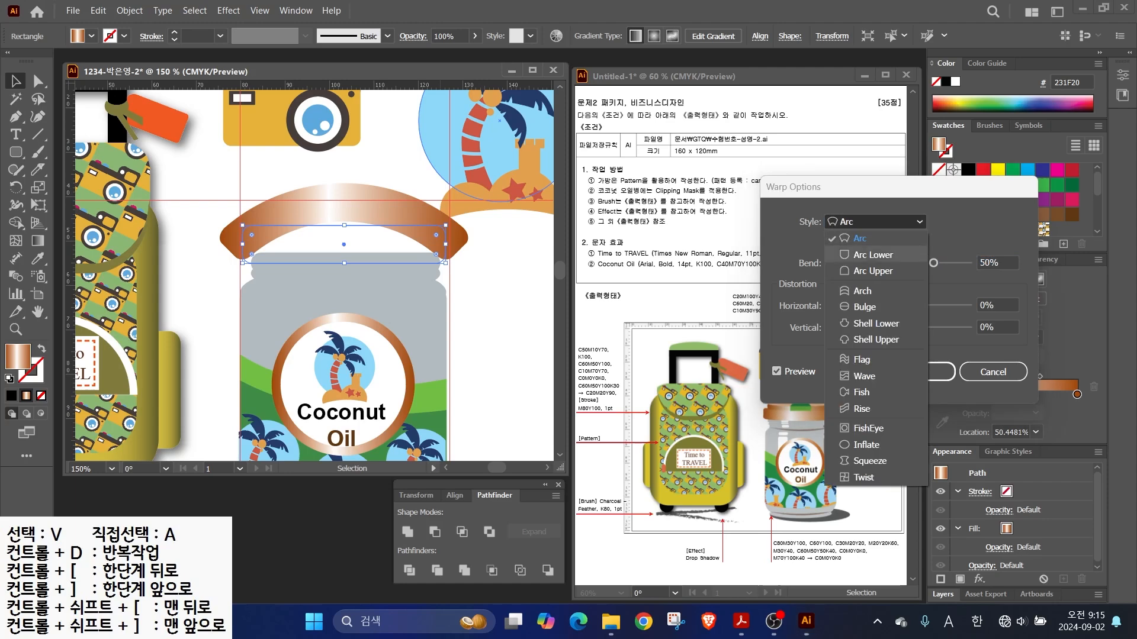
click(862, 291)
drag(933, 263, 894, 263)
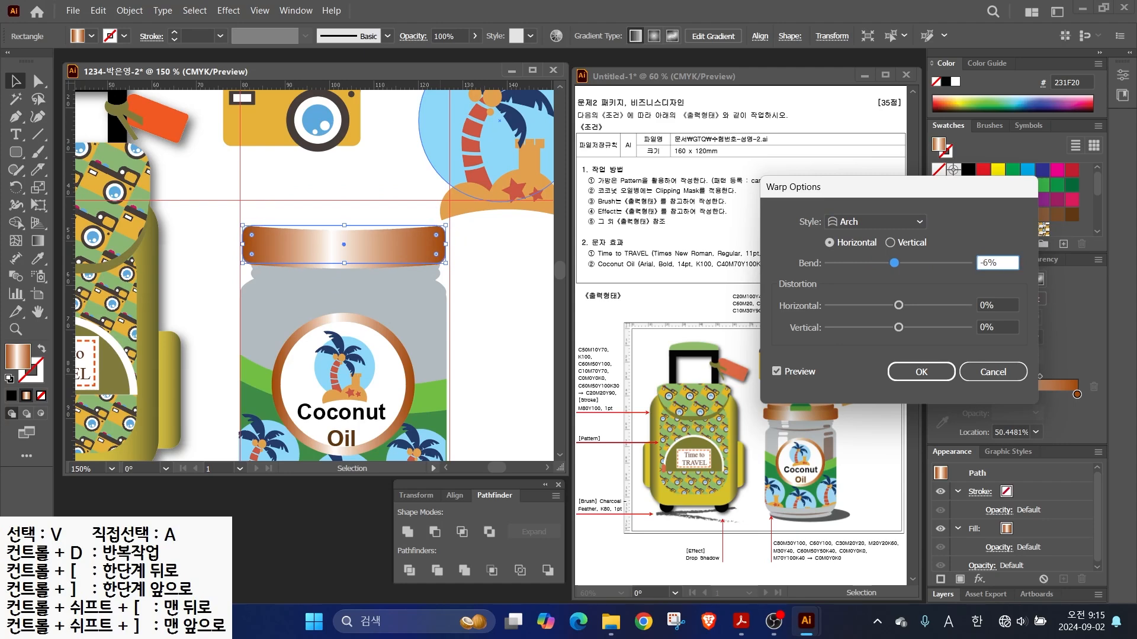
click(922, 372)
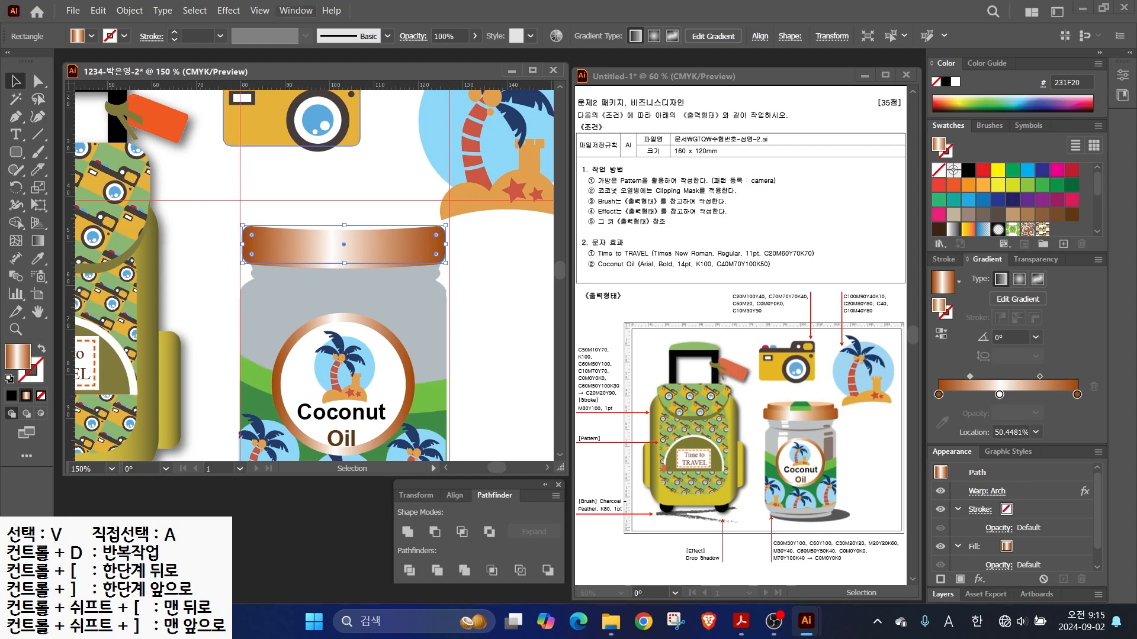
click(259, 10)
mouse_move(265, 25)
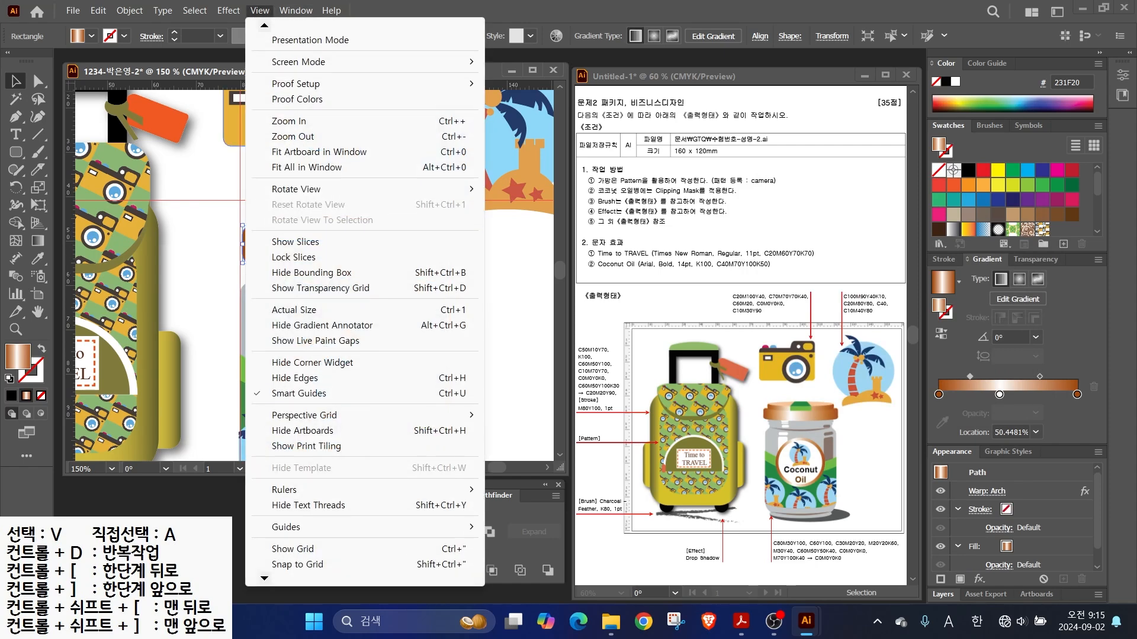
- Expand the lid's arch warp appearance into a plain path
click(287, 40)
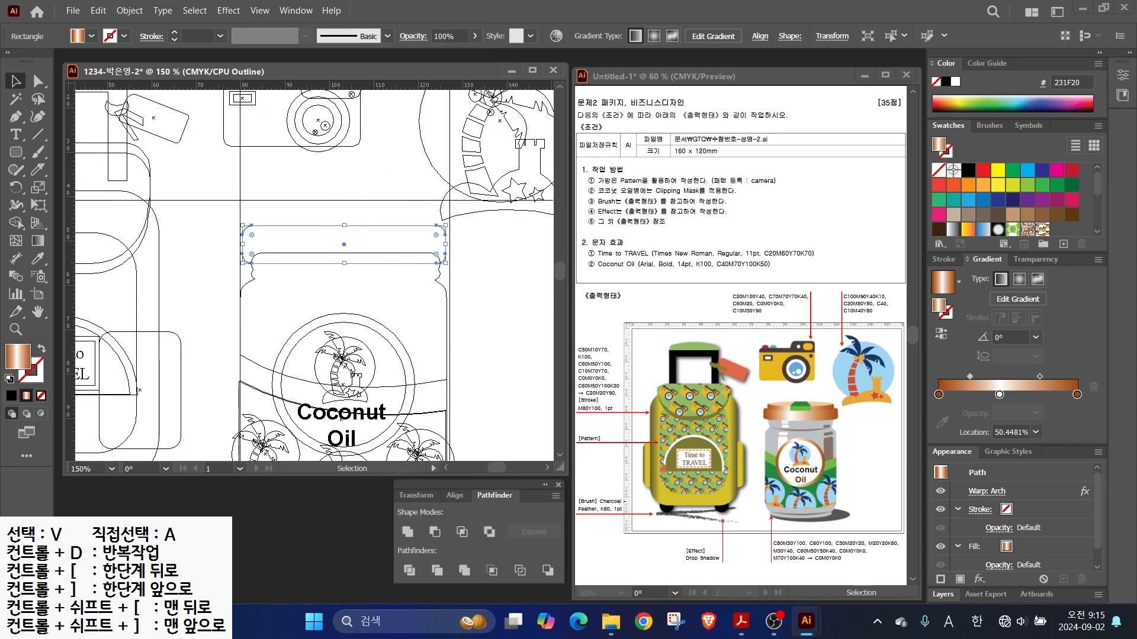
key(ctrl+y)
click(129, 10)
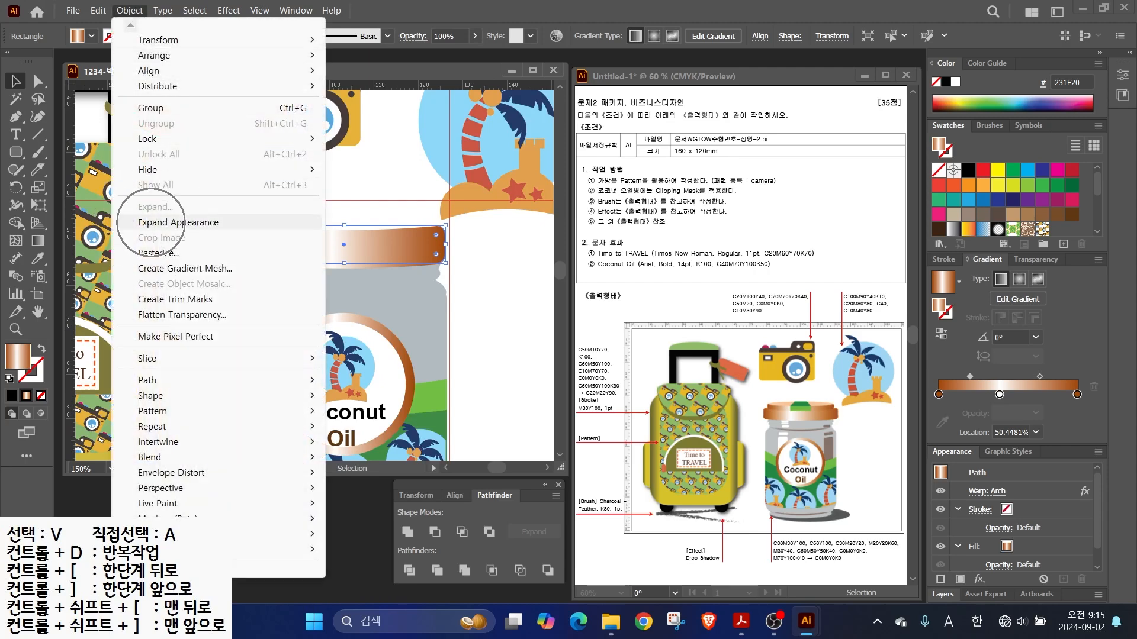
click(177, 222)
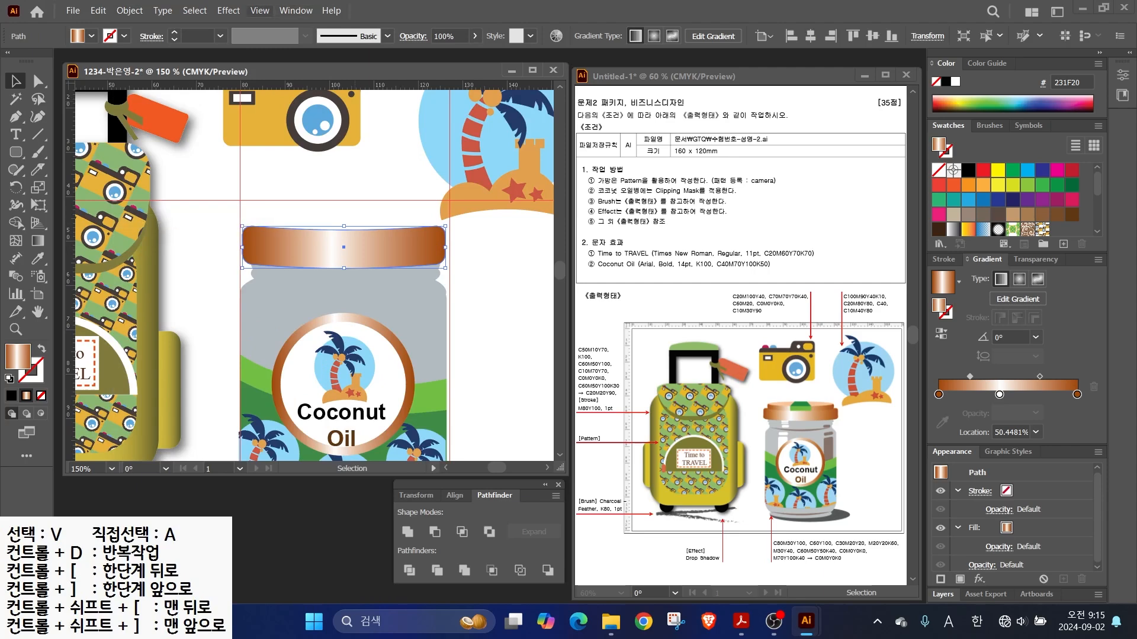
click(259, 10)
key(ctrl+y)
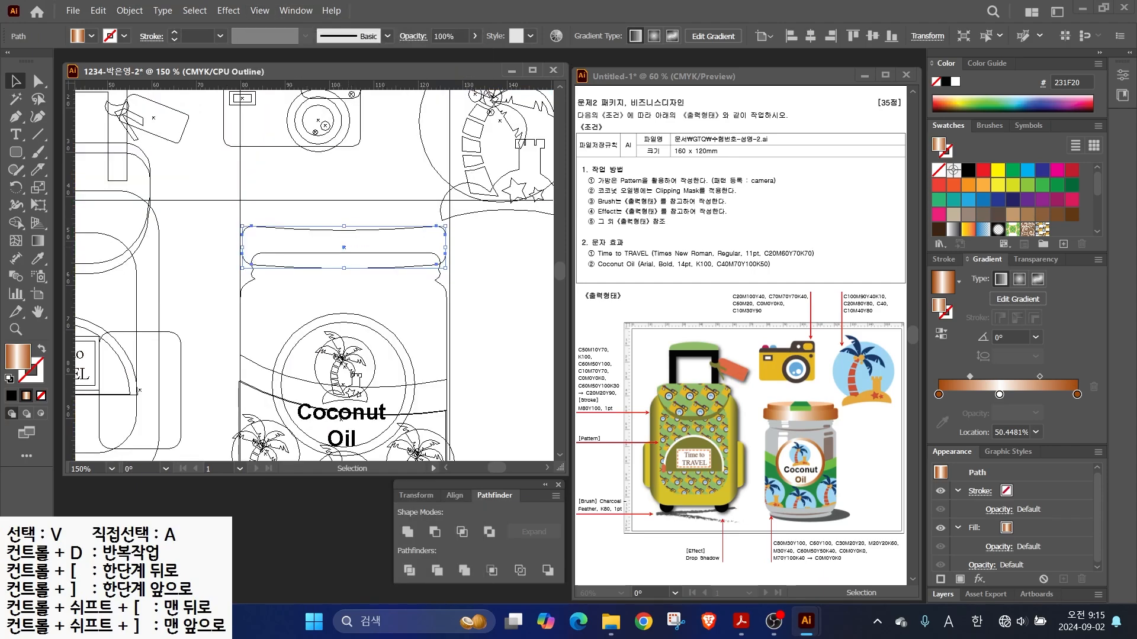
click(260, 10)
- Draw an ellipse and a rounded rectangle over the top of the jar lid
click(284, 39)
drag(16, 151, 83, 187)
drag(255, 201, 436, 226)
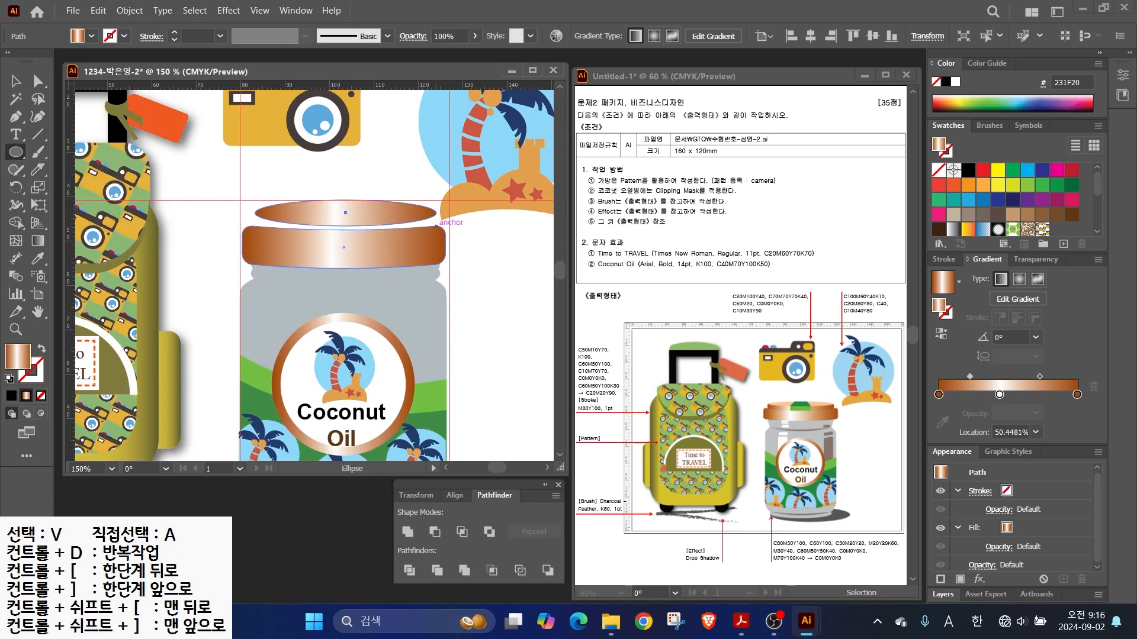
drag(16, 152, 107, 170)
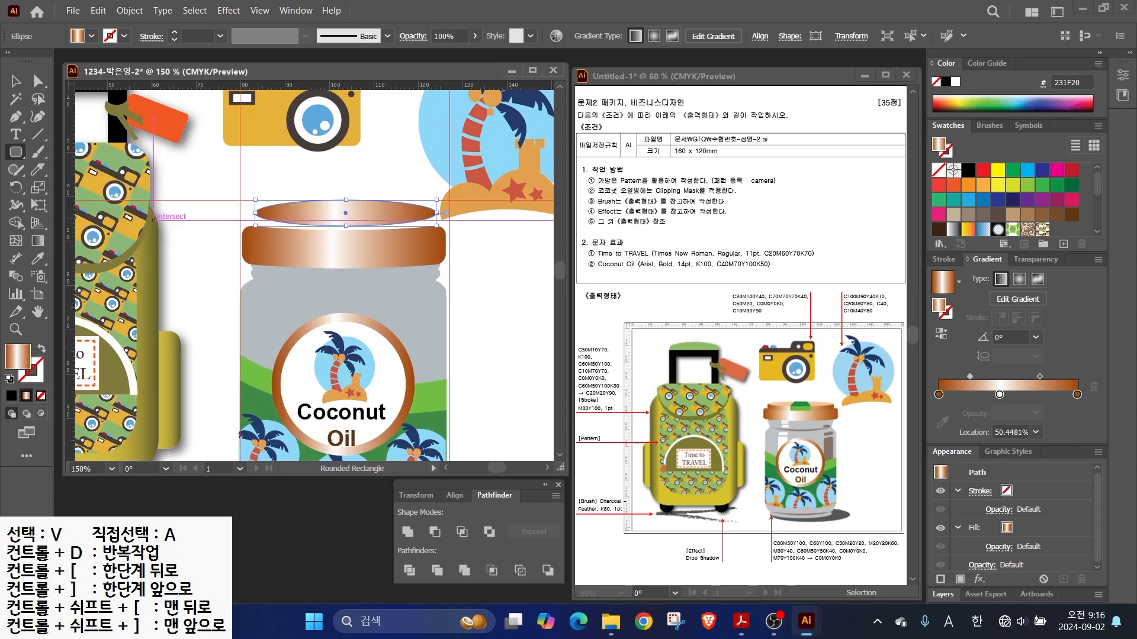
drag(255, 240, 436, 209)
key(v)
- Send the new ellipse to the back and bring the lower lid band to the front
click(339, 204)
right_click(338, 205)
mouse_move(382, 534)
click(556, 579)
click(498, 260)
click(366, 233)
right_click(366, 232)
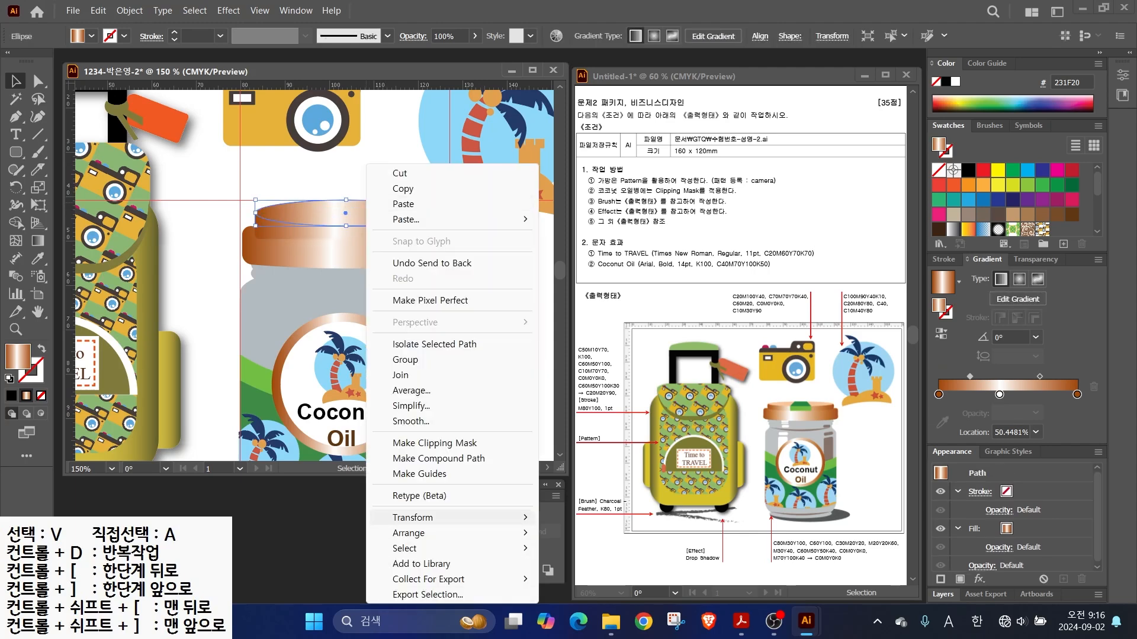
click(560, 578)
click(497, 296)
right_click(286, 248)
mouse_move(331, 533)
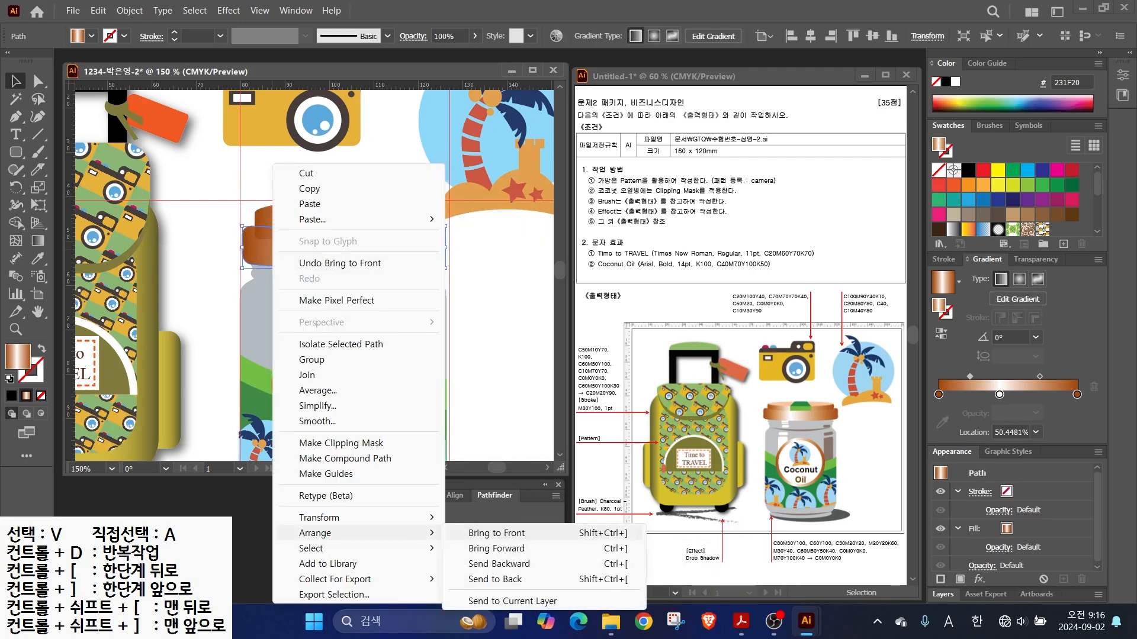
click(497, 534)
click(485, 296)
- Flatten the top ellipse, fill it peach, and nudge it down onto the lid
scroll(321, 200, up, 1)
click(321, 201)
drag(352, 235, 352, 224)
click(1072, 211)
key(Down)
key(Down)
key(ctrl+shift+a)
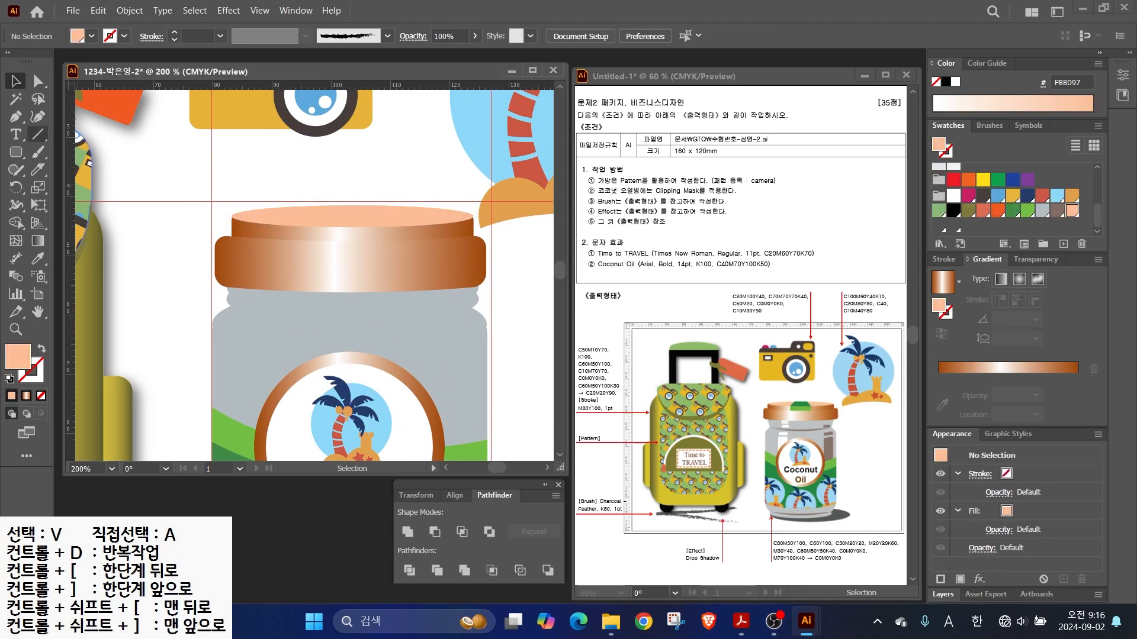
- Pen a bent, unfilled strap line over the lid top and shift it slightly right
click(15, 117)
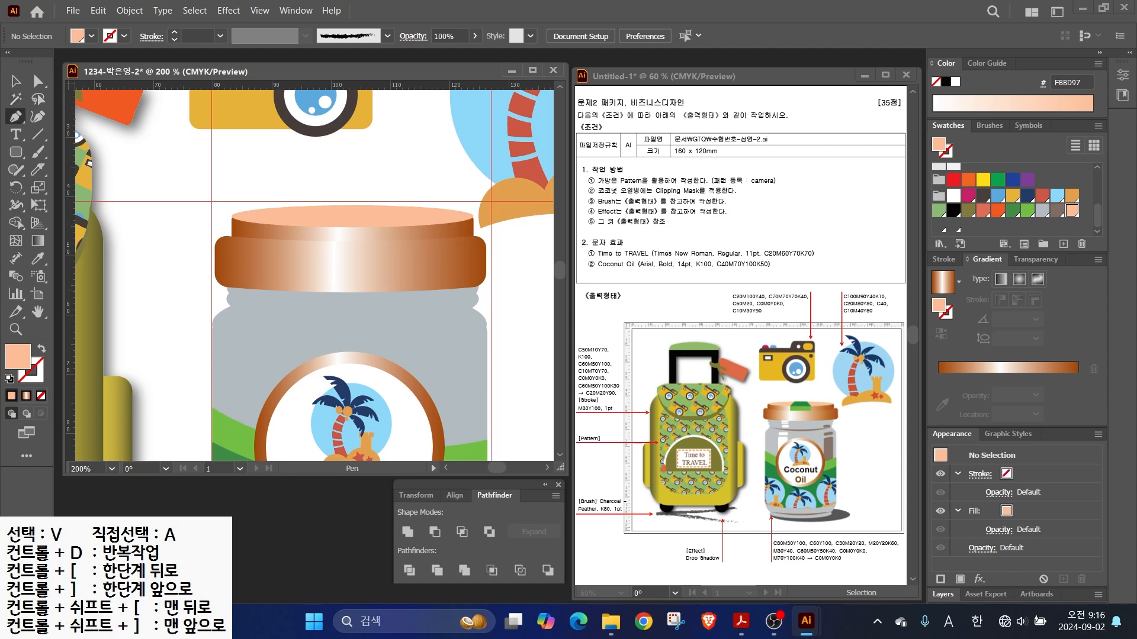
key(ctrl+u)
click(337, 189)
click(306, 229)
click(306, 265)
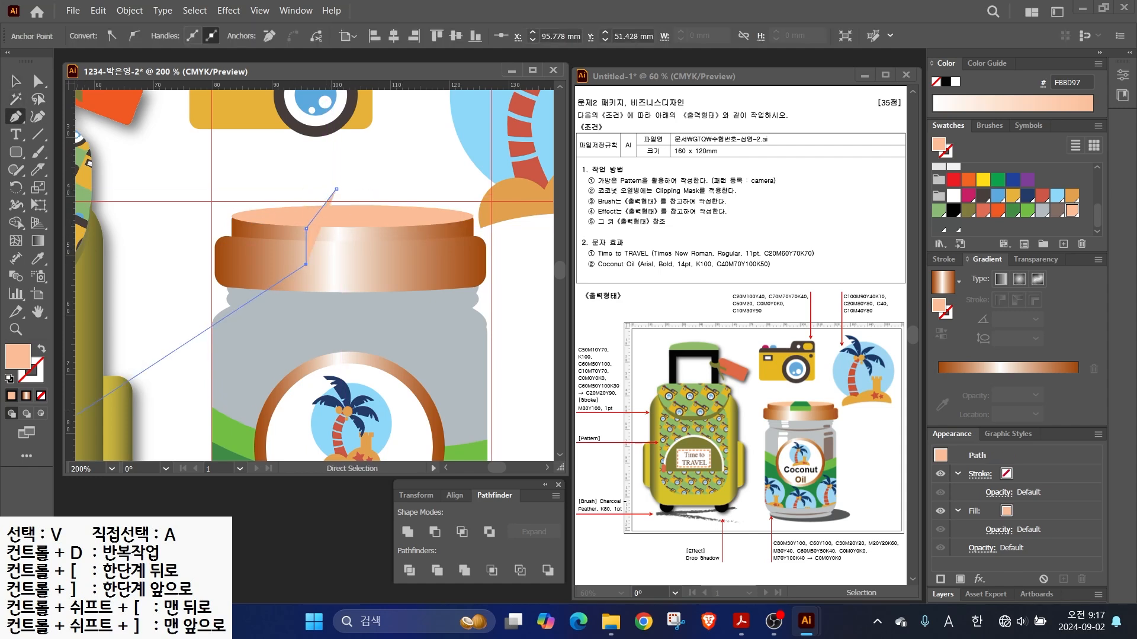
key(d)
key(v)
key(slash)
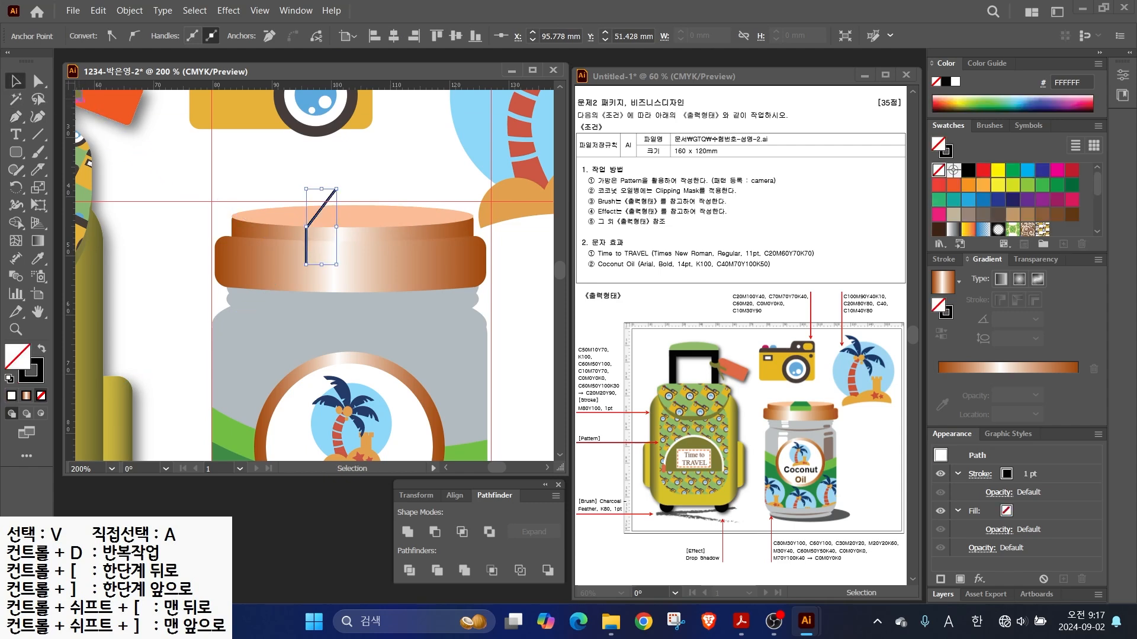
drag(336, 190, 347, 188)
- Reflect a vertical-axis copy of the strap line, then nudge both lines left
key(o)
alt+click(355, 206)
key(alt+c)
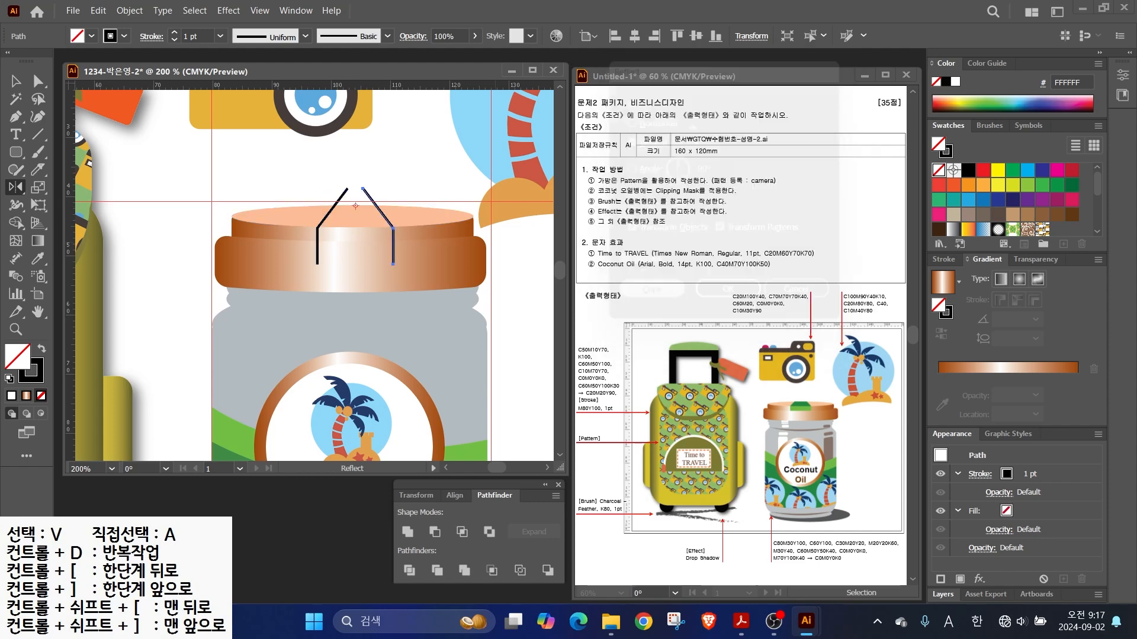
key(v)
key(ctrl+shift+a)
key(ctrl+2)
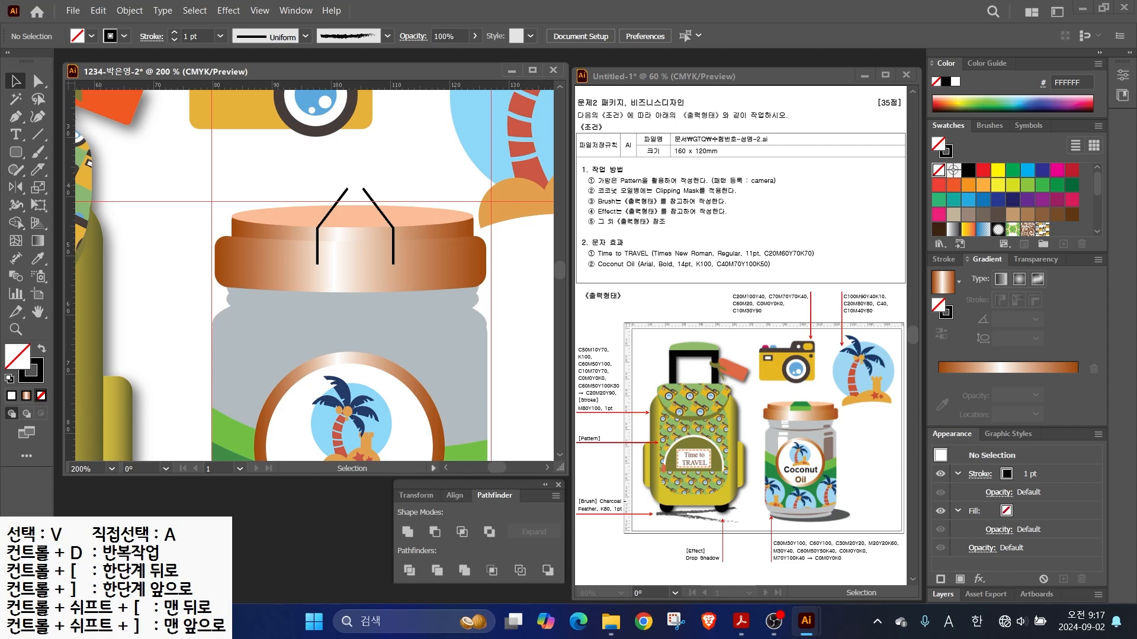
drag(373, 190, 375, 193)
key(Left)
key(Left)
key(Left)
click(376, 190)
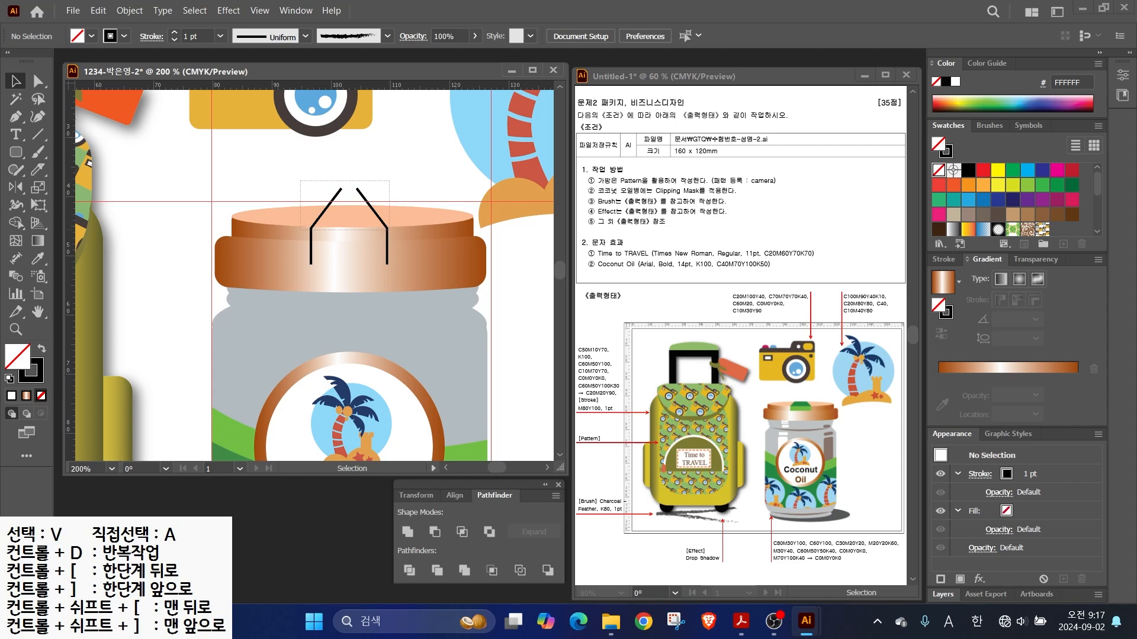
- Divide the peach lid top along the two strap lines and fill the middle piece green
drag(389, 230, 392, 231)
click(409, 570)
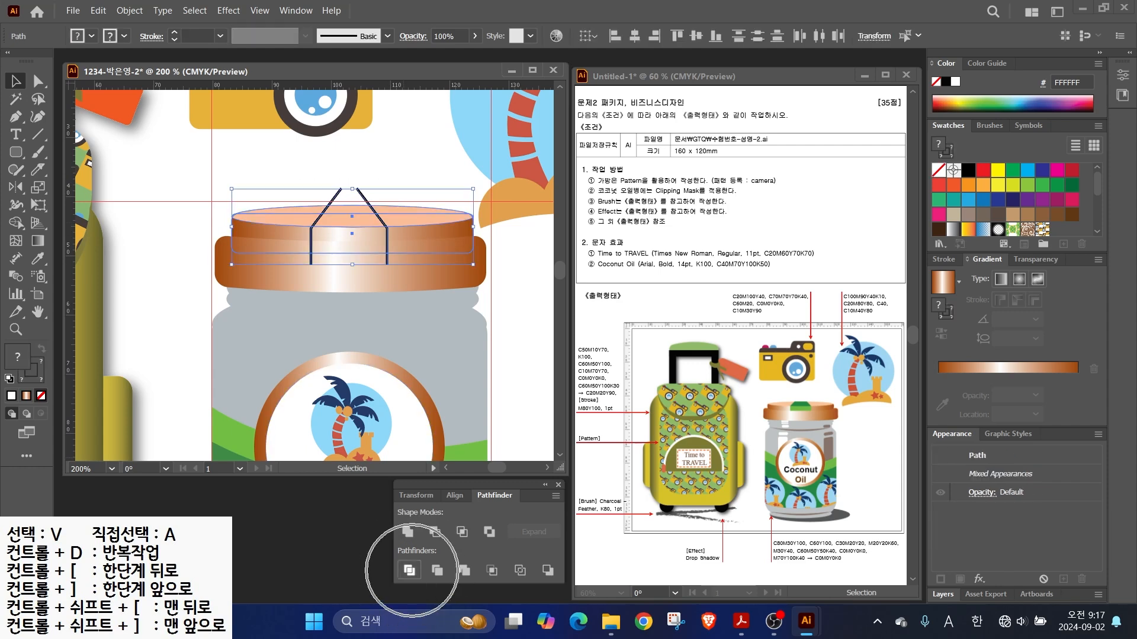
key(ctrl+shift+a)
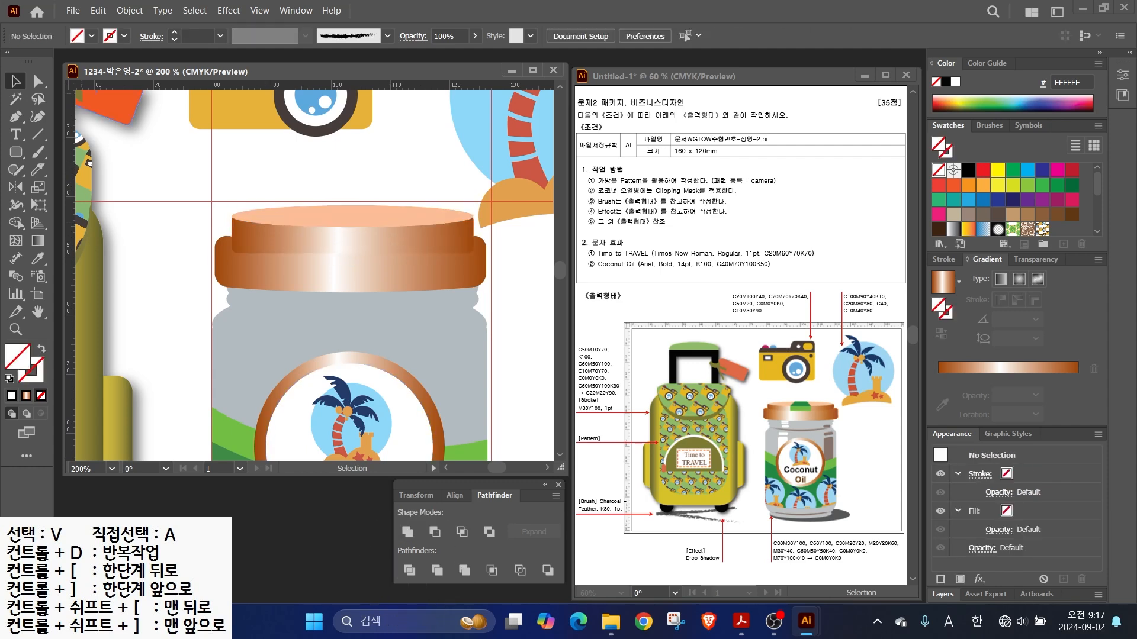
key(a)
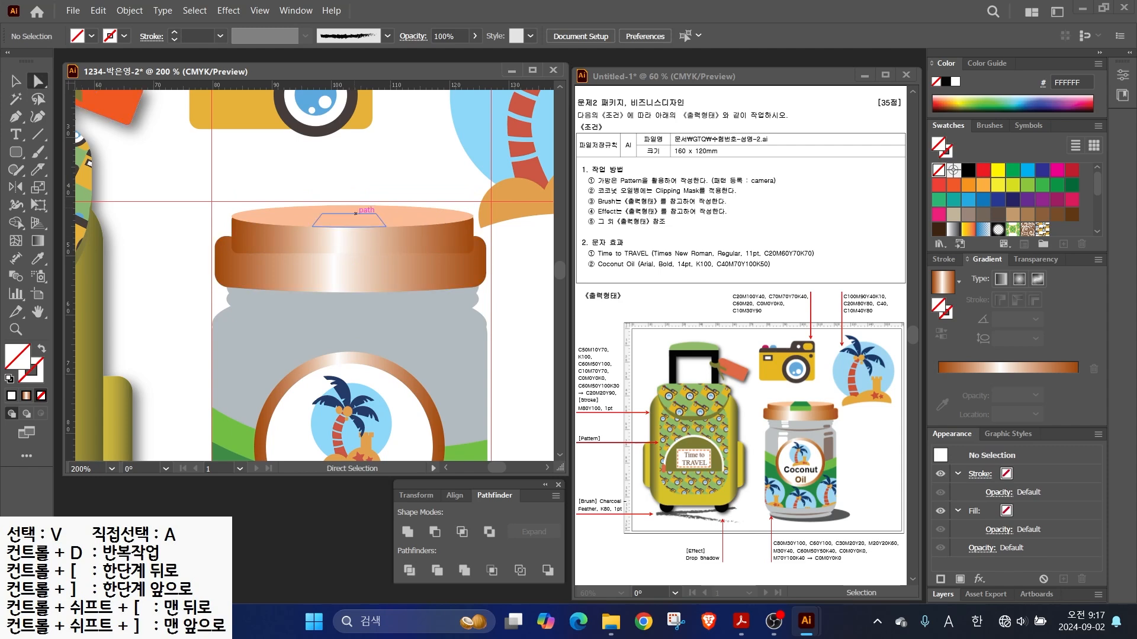
click(352, 204)
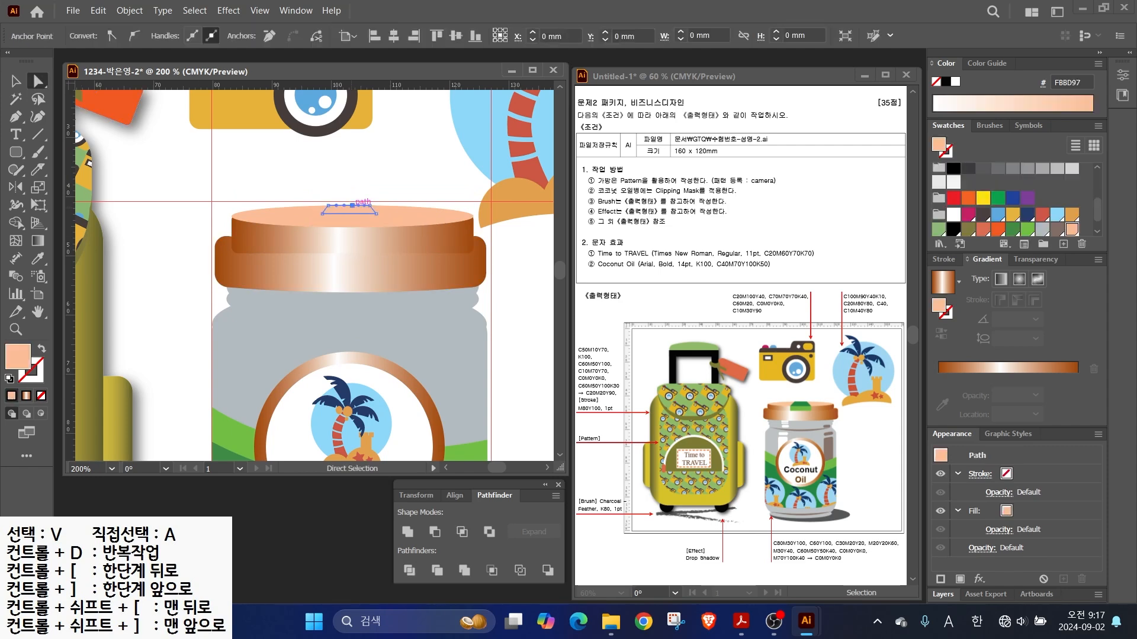
click(1027, 230)
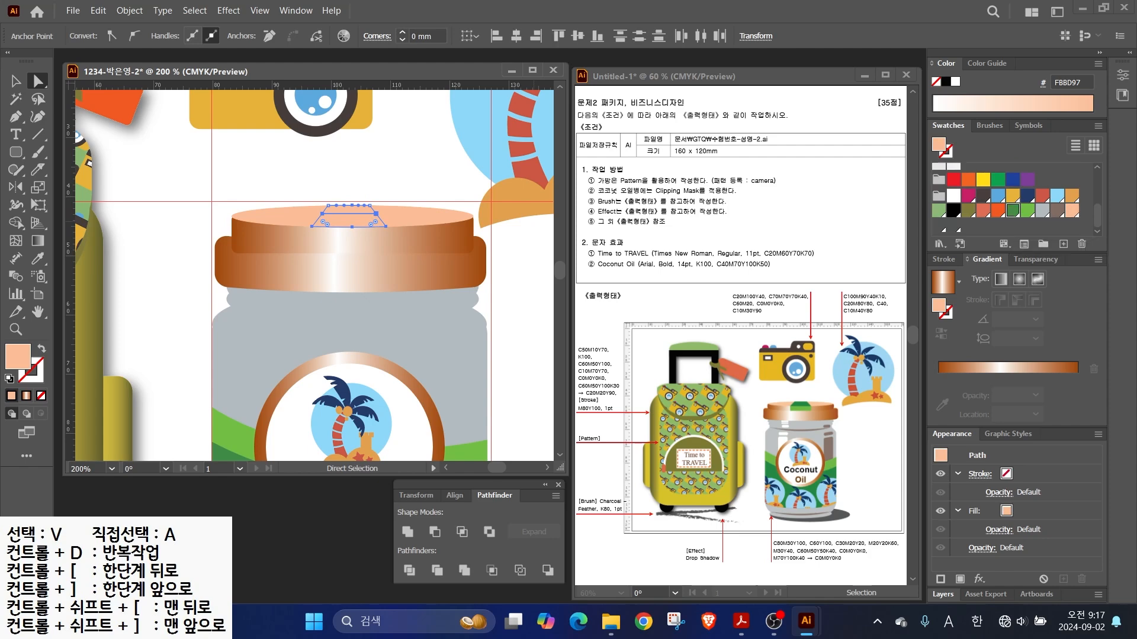
- Bring the gradient cap band to the front
key(v)
key(ctrl+shift+a)
right_click(302, 270)
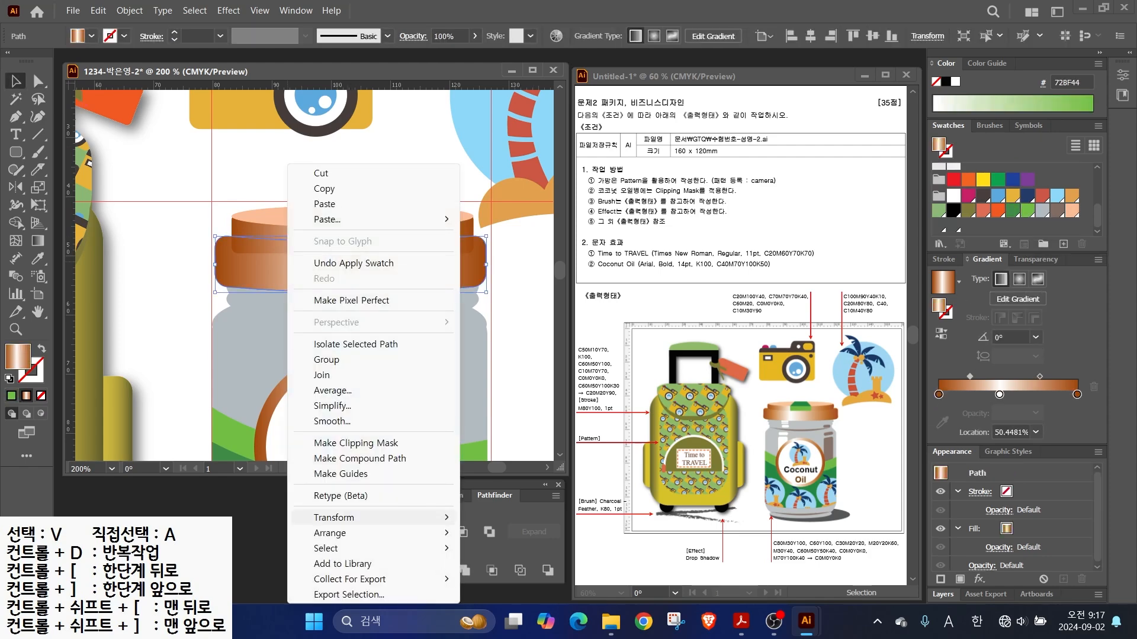
mouse_move(356, 532)
click(503, 532)
click(518, 332)
- Draw a small white rounded bar below the cap
mouse_move(355, 236)
mouse_down()
mouse_move(326, 154)
mouse_move(350, 145)
mouse_up()
click(16, 152)
mouse_move(257, 211)
mouse_down()
mouse_move(357, 225)
mouse_move(350, 218)
mouse_move(353, 242)
mouse_move(337, 245)
mouse_move(337, 235)
mouse_move(358, 273)
mouse_move(315, 314)
mouse_move(296, 308)
mouse_move(340, 308)
mouse_move(299, 344)
mouse_move(305, 457)
mouse_up()
click(953, 195)
scroll(210, 195, up, 2)
- Shift both white highlight bars slightly to the right
key(v)
scroll(317, 343, down, 1)
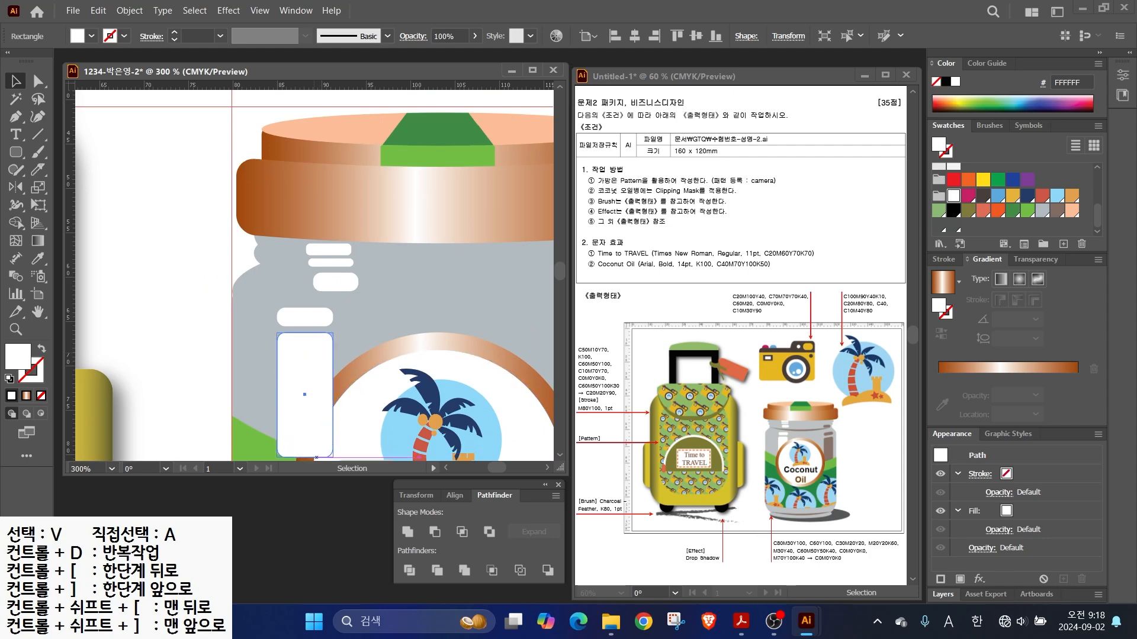
shift+click(305, 316)
drag(305, 317, 320, 317)
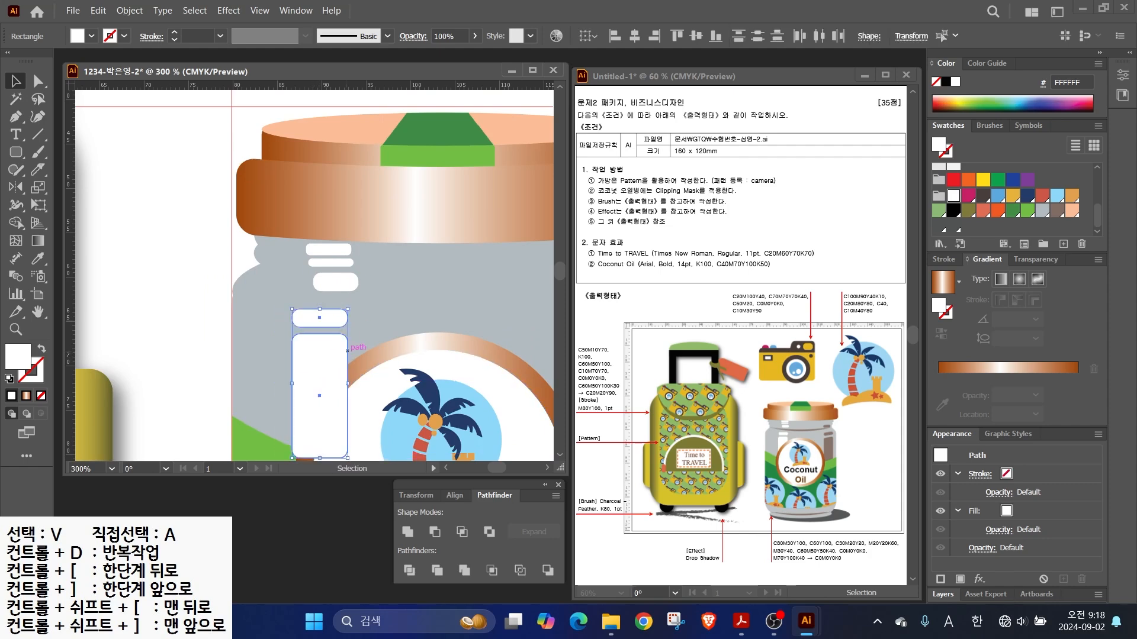
scroll(292, 164, down, 1)
- Group the circular label's objects and bring the group to the front
shift+click(477, 355)
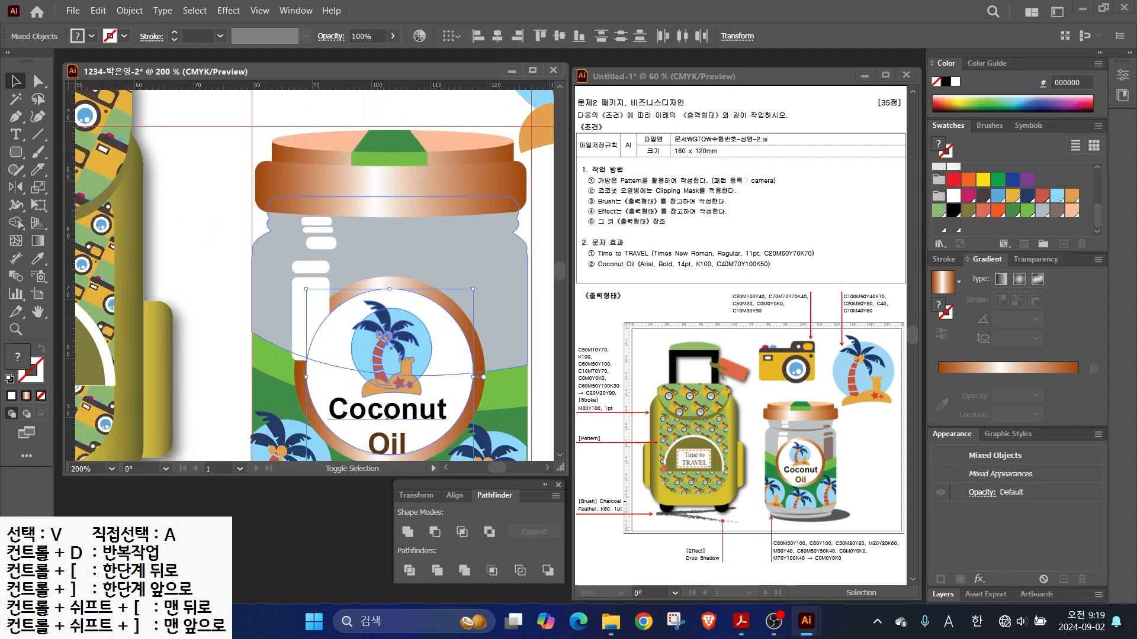
right_click(478, 359)
click(517, 238)
right_click(388, 331)
mouse_move(433, 533)
click(595, 534)
click(213, 267)
- Copy the white bars to the jar's right side, stretch them taller and fill them brown
click(311, 313)
shift+click(311, 267)
drag(312, 311, 500, 325)
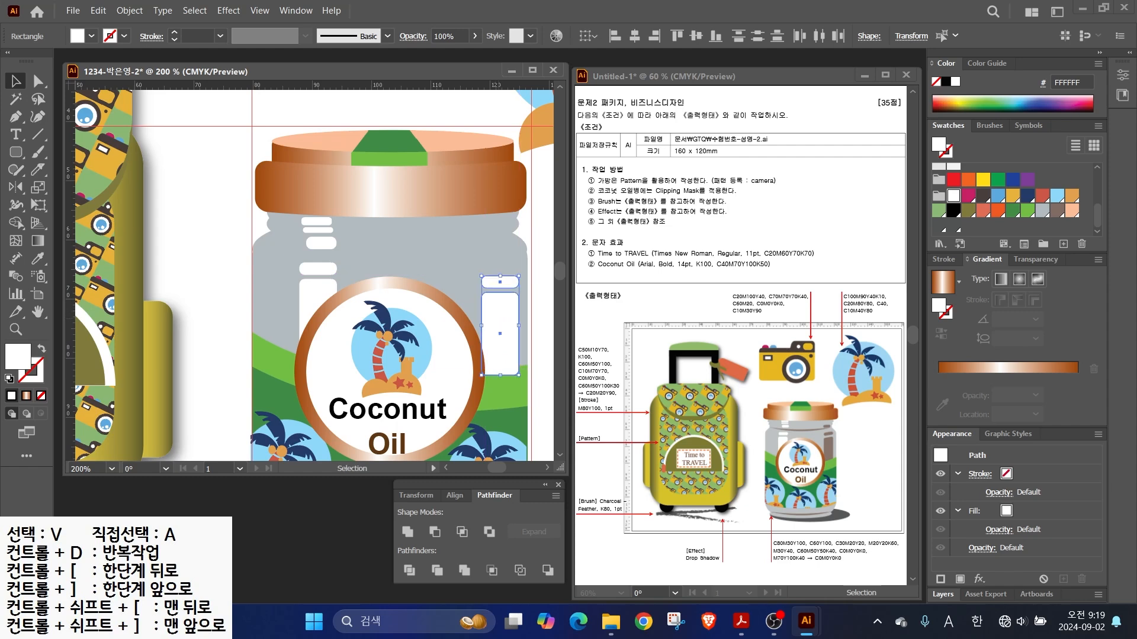
drag(500, 276, 501, 257)
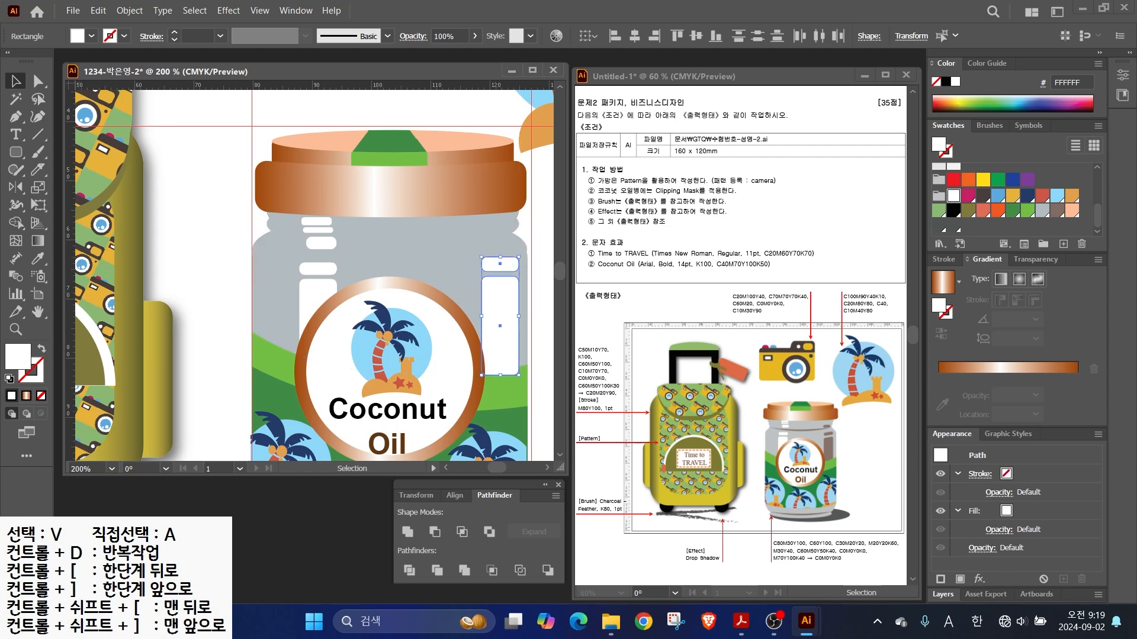
click(1057, 211)
key(a)
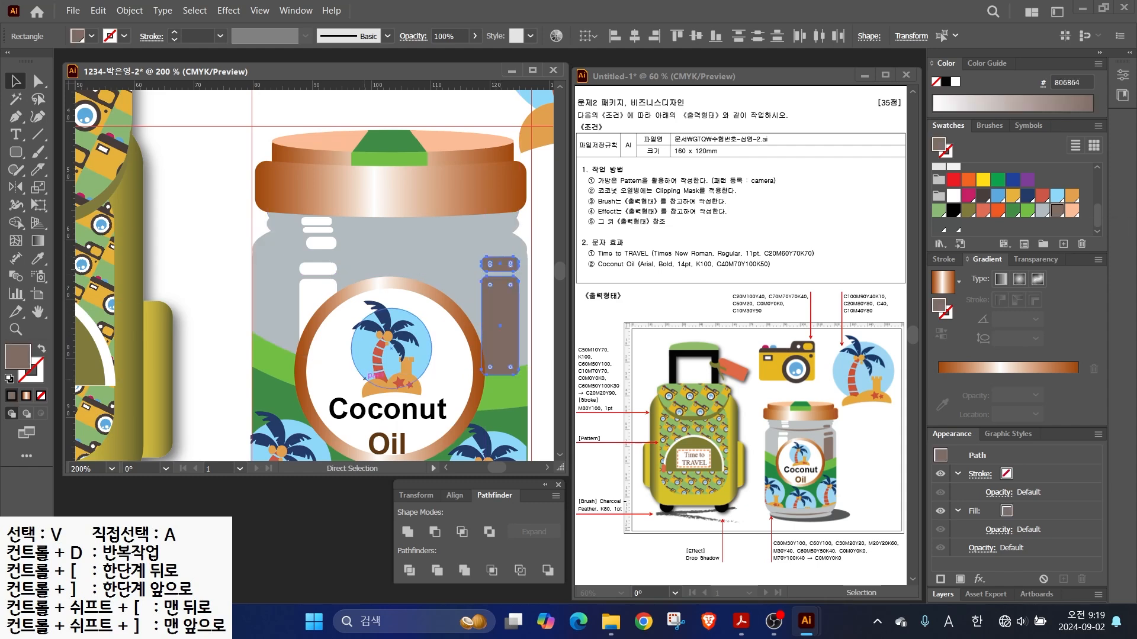
key(ctrl+bracketleft)
key(ctrl+bracketright)
key(v)
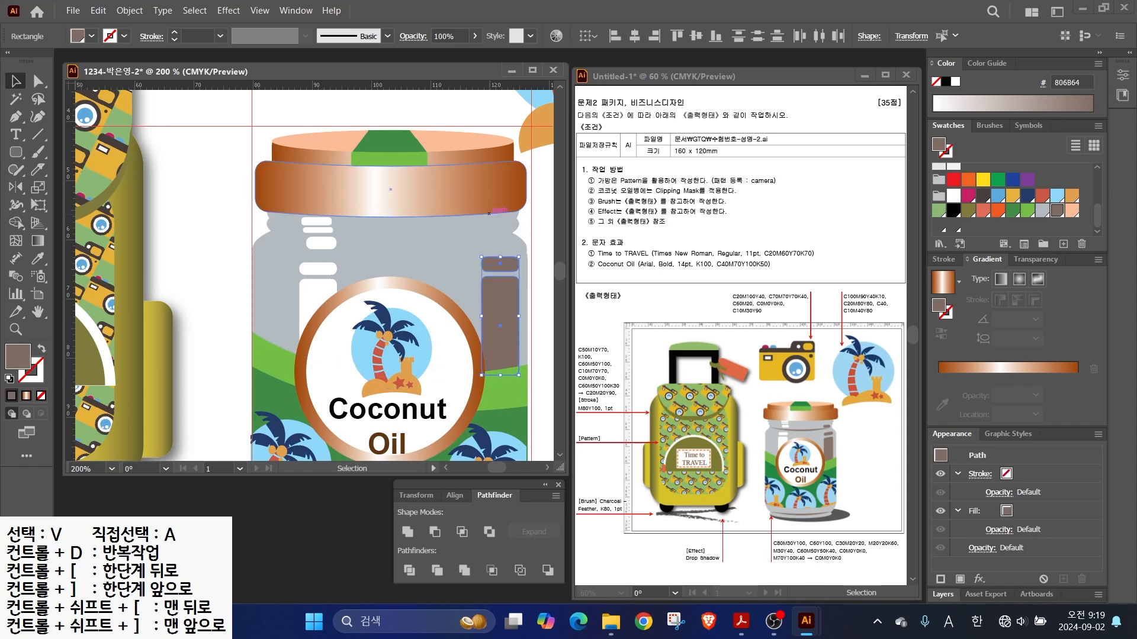
key(ctrl+shift+a)
- Copy a white pill beside the brown bars and fill it brown
drag(319, 243, 490, 240)
key(i)
click(500, 313)
key(v)
- Copy the brown crescent up to the jar's shoulder as a thin curve
scroll(497, 325, down, 1)
drag(485, 332, 446, 225)
drag(378, 372, 379, 160)
key(Up)
key(Up)
key(Up)
key(Up)
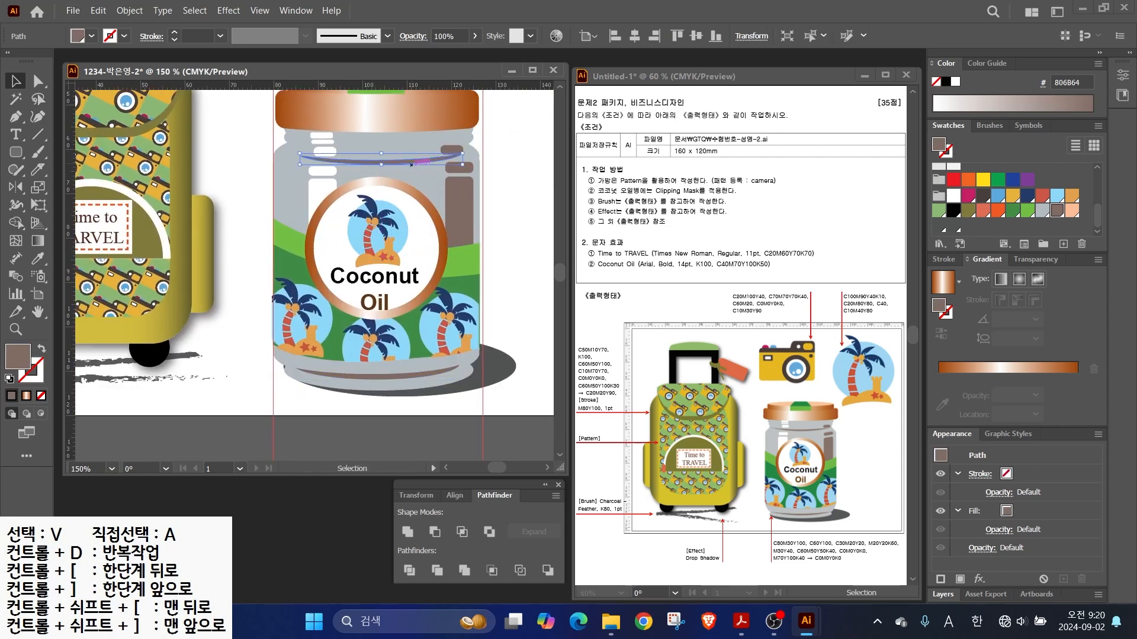
key(ctrl+minus)
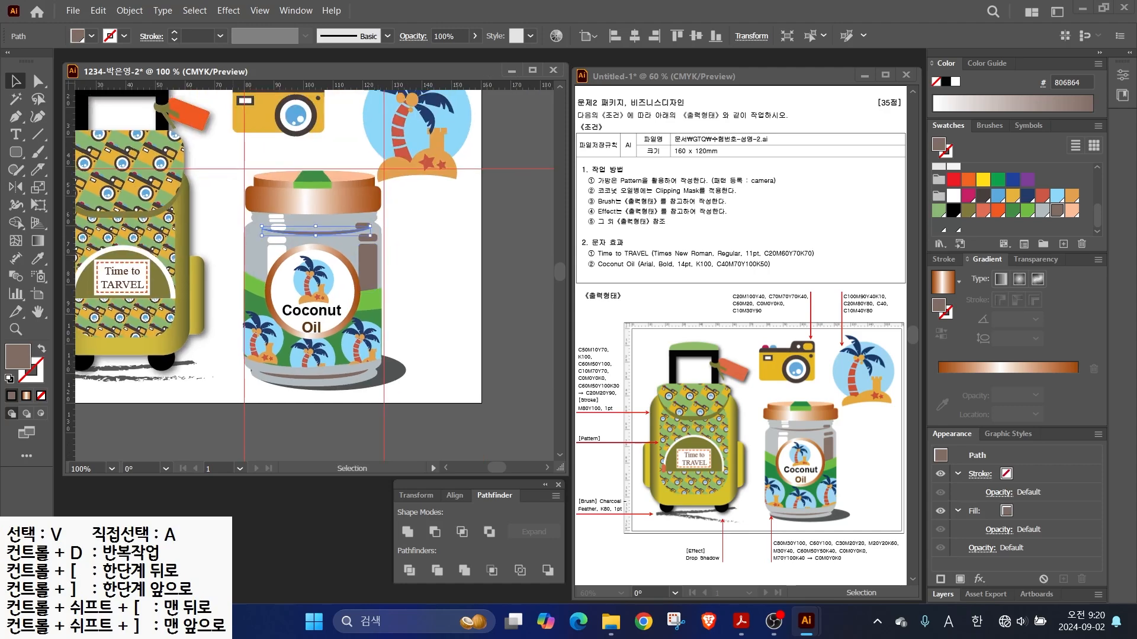
- Clear all guides for a clean view of the finished jar, then open the File menu
key(ctrl+shift+a)
click(260, 10)
scroll(355, 489, down, 3)
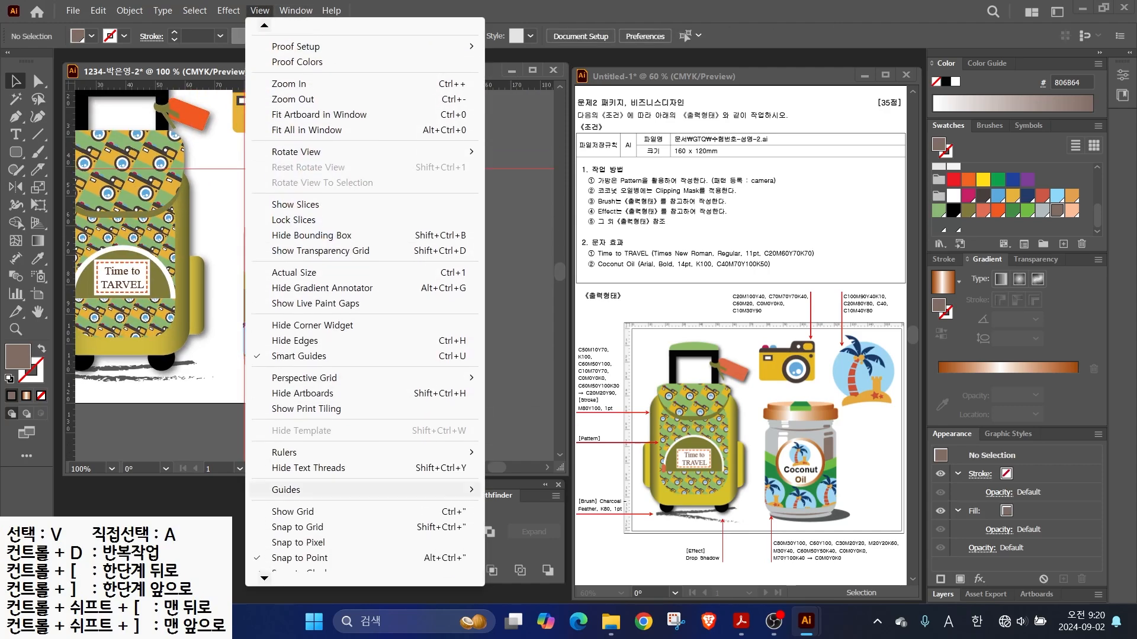
mouse_move(356, 490)
click(521, 551)
drag(255, 249, 322, 297)
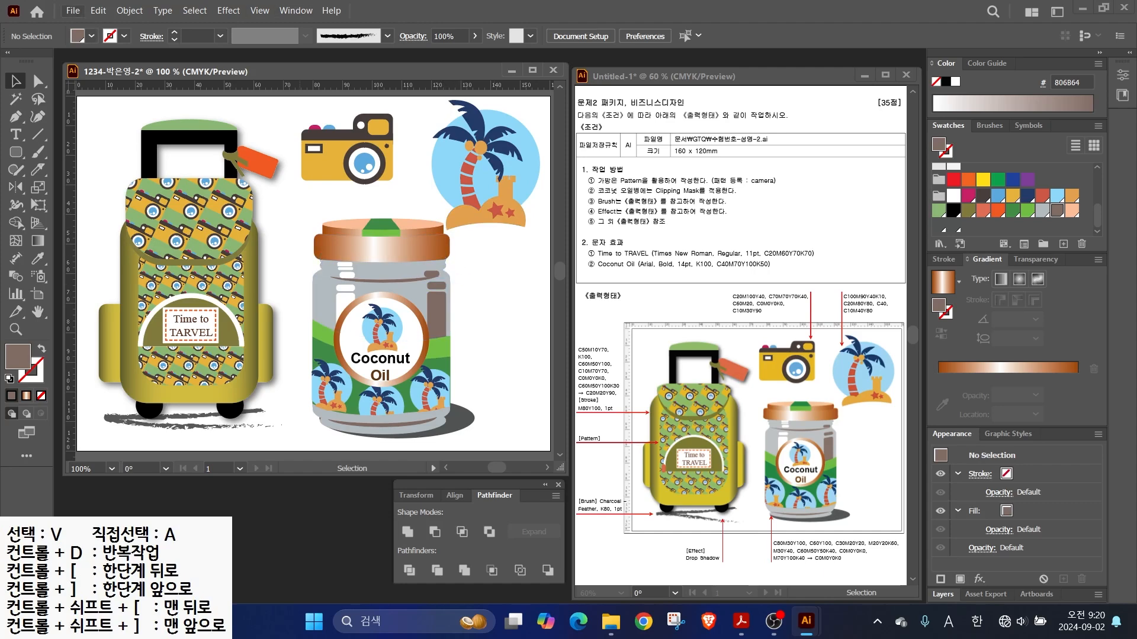
key(alt+f)
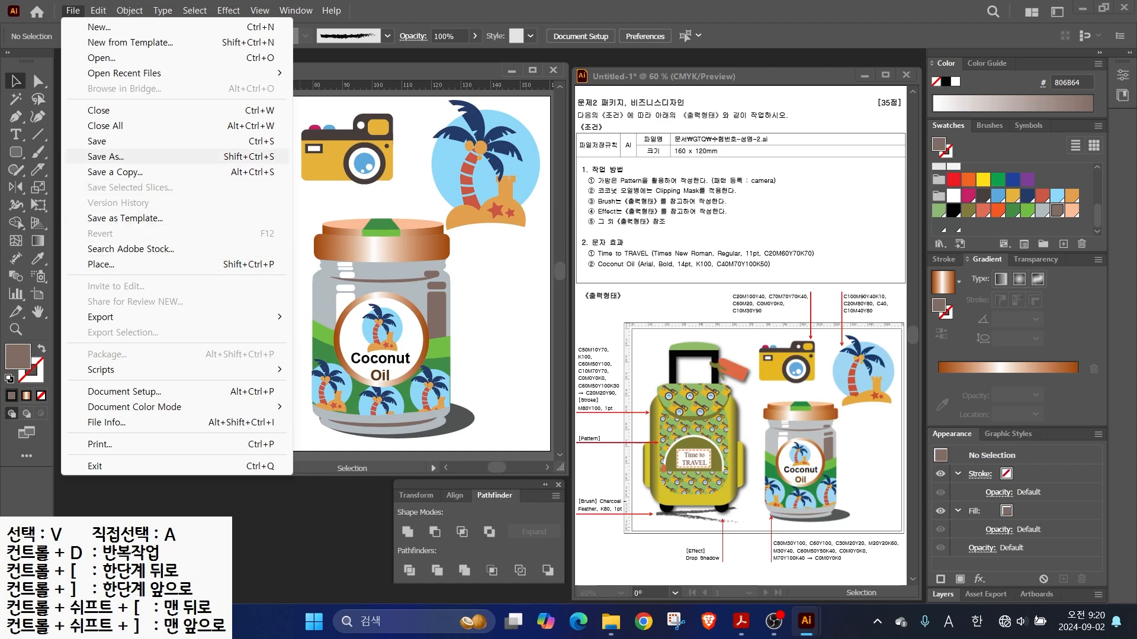
- Save As under the existing file name in Illustrator 2020 format
click(130, 142)
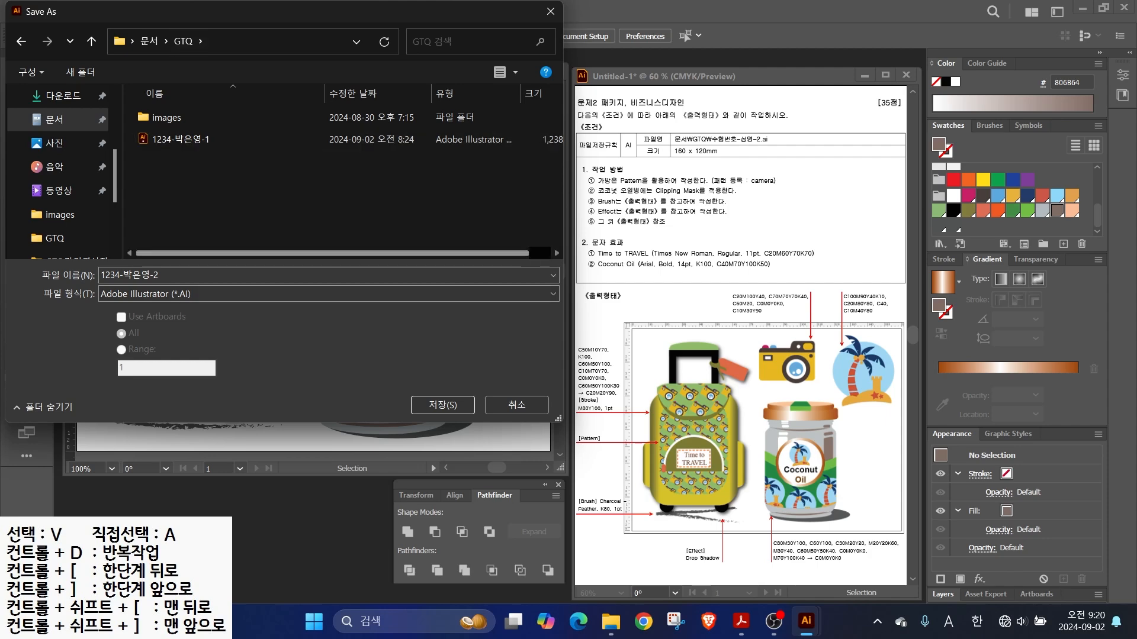
click(151, 274)
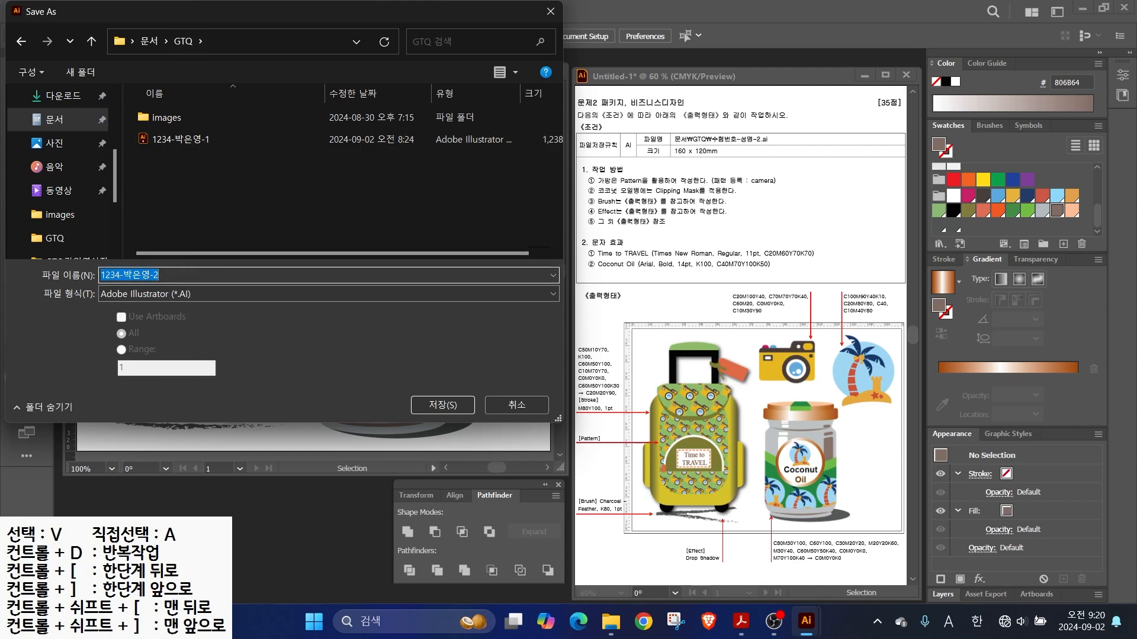
click(443, 405)
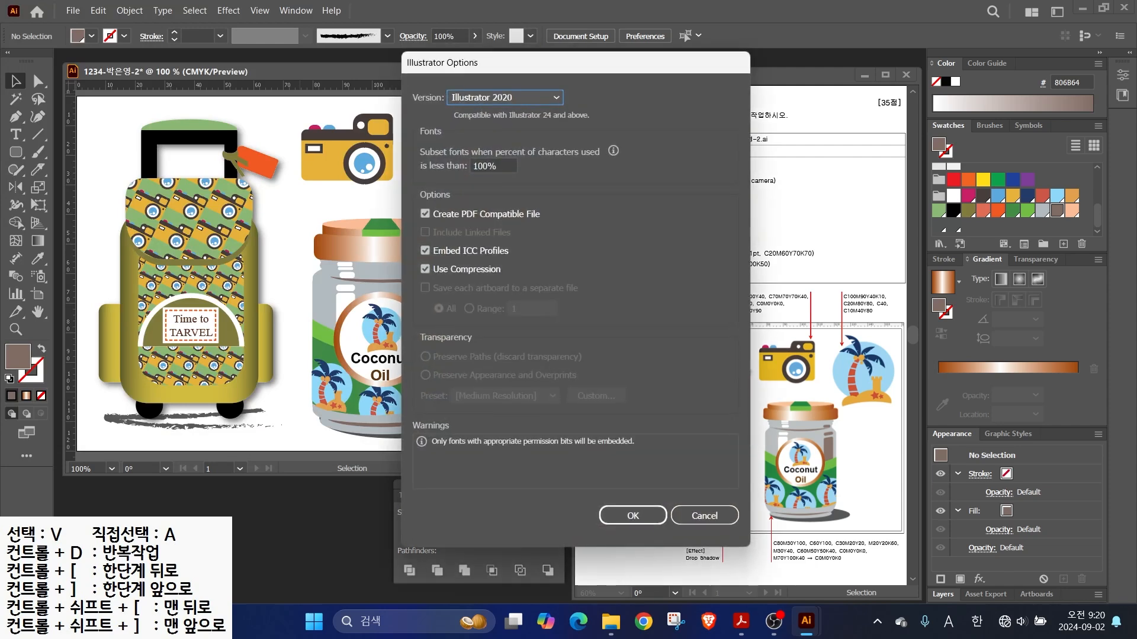
key(Return)
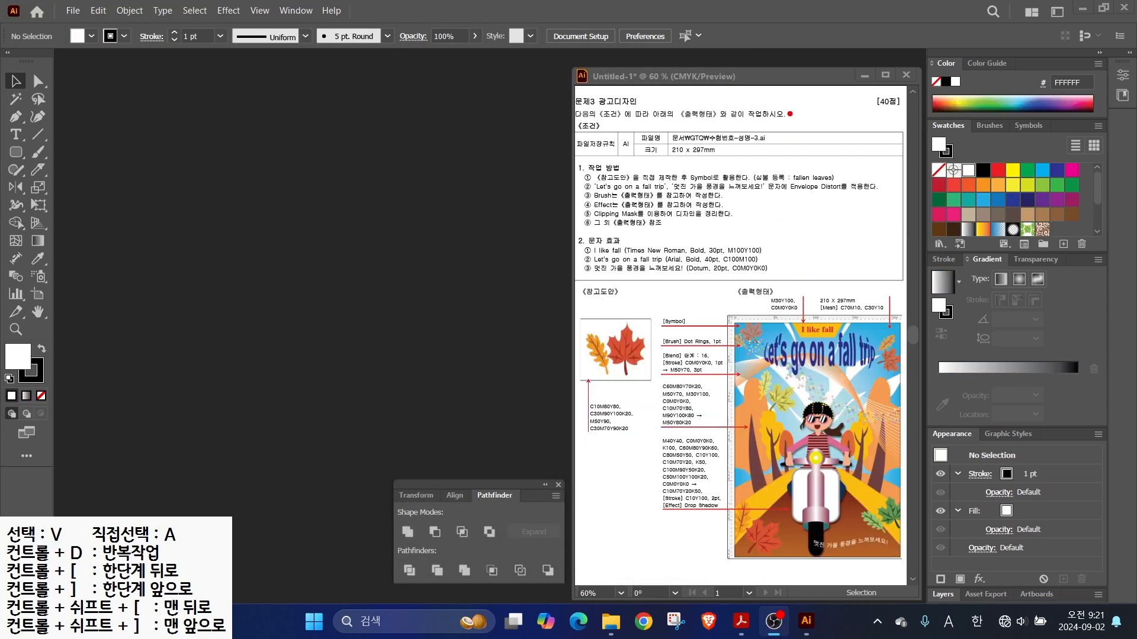
- Start a new document named with the exam number, 210 mm wide
drag(714, 128, 799, 97)
click(73, 11)
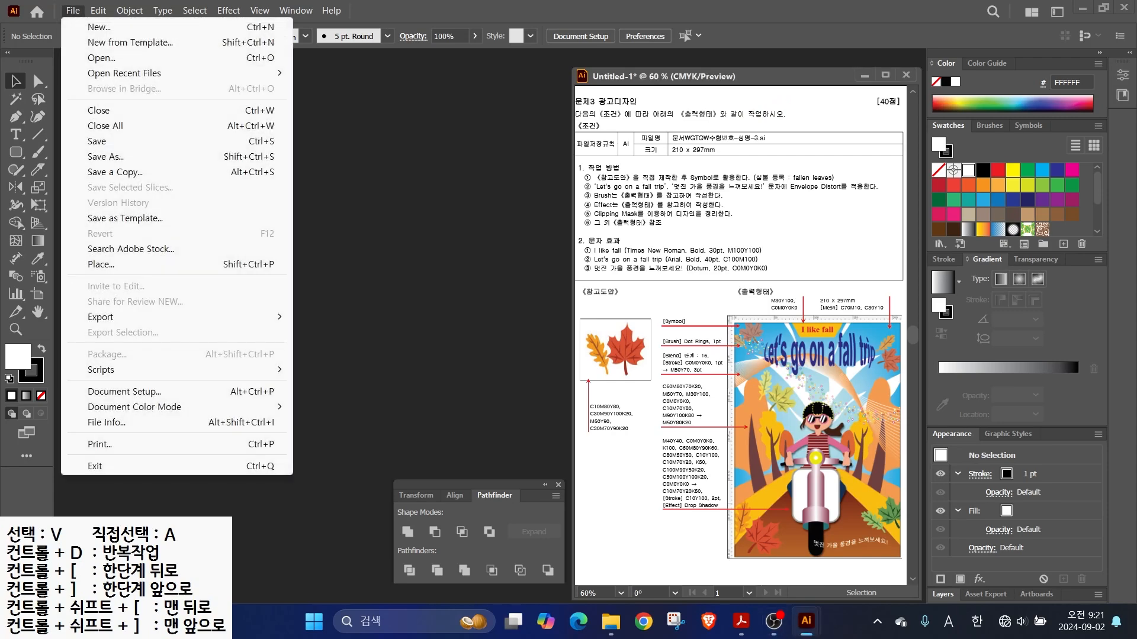
click(94, 27)
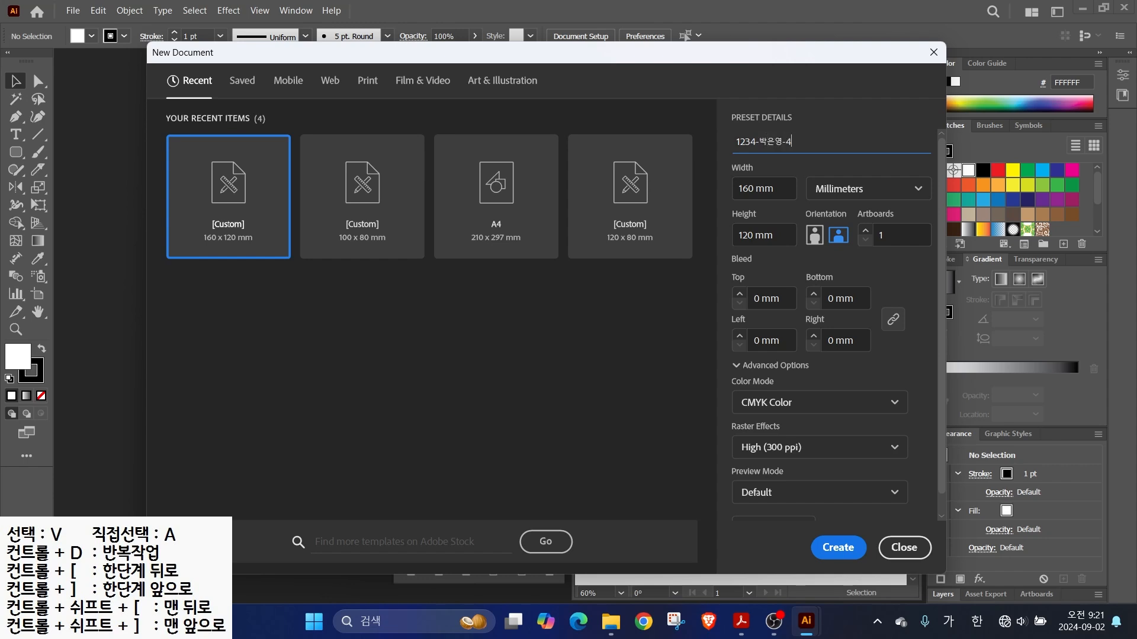
key(Tab)
text(210)
key(Tab)
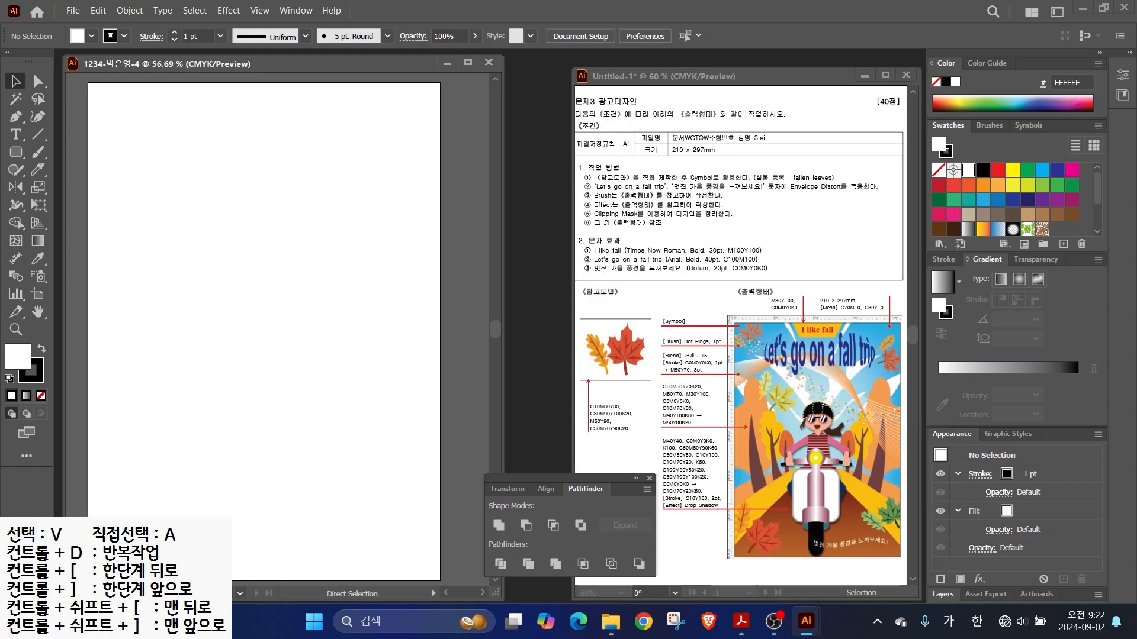
- Show rulers and mark up the symbol and leaf-colour requirements on the task sheet
key(ctrl+r)
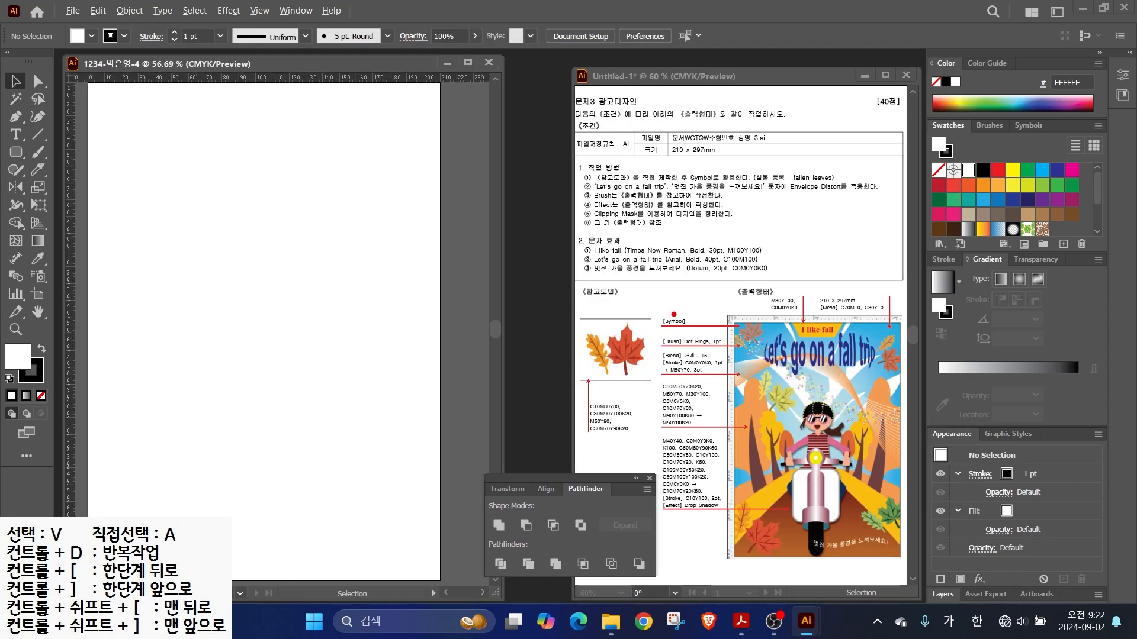
drag(773, 172, 808, 151)
drag(747, 186, 863, 185)
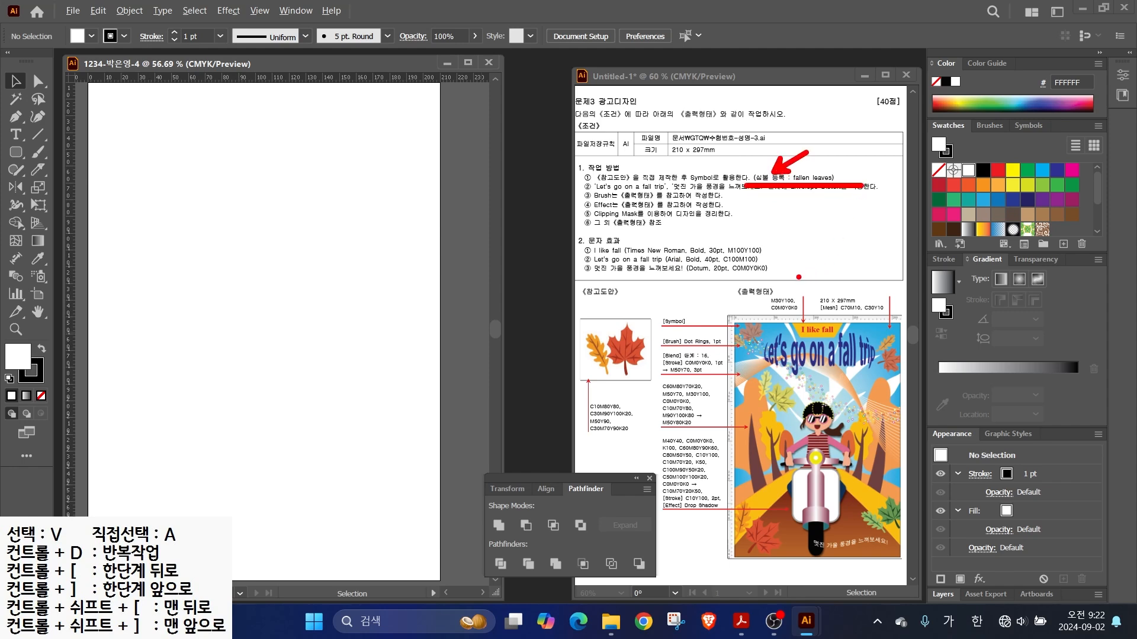
mouse_move(641, 384)
mouse_down()
mouse_move(612, 297)
mouse_move(655, 345)
mouse_move(649, 379)
mouse_up()
key(Escape)
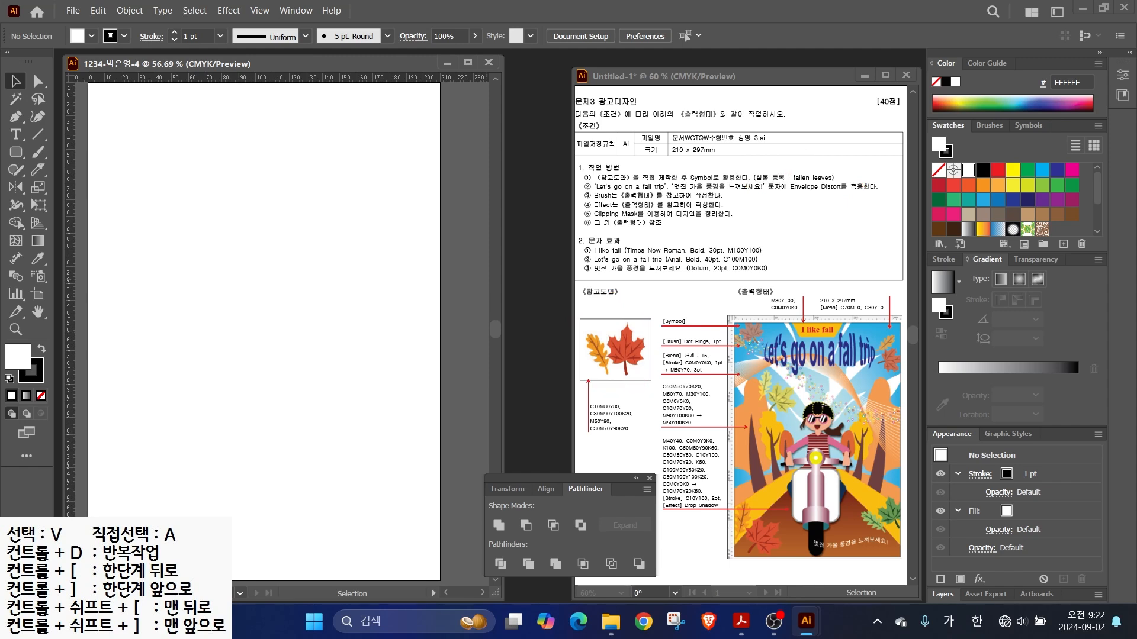
scroll(359, 281, up, 4)
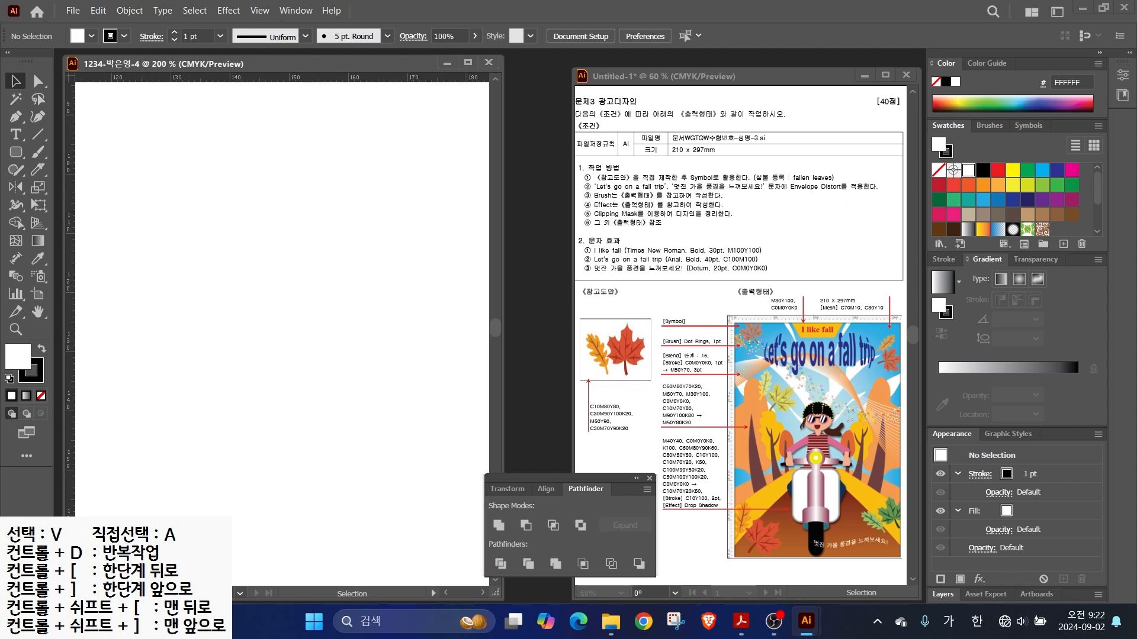
scroll(1012, 198, down, 3)
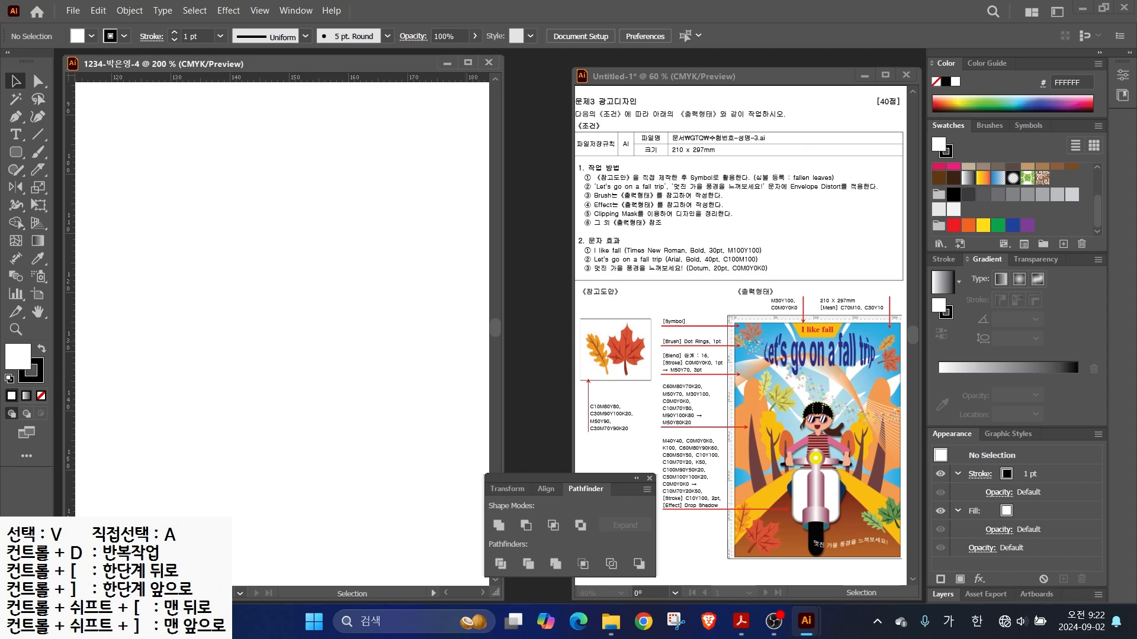
- Create a new colour group with red C10 M80 Y80 and dark red C30 M90 Y100 K20 swatches
click(1043, 244)
key(Return)
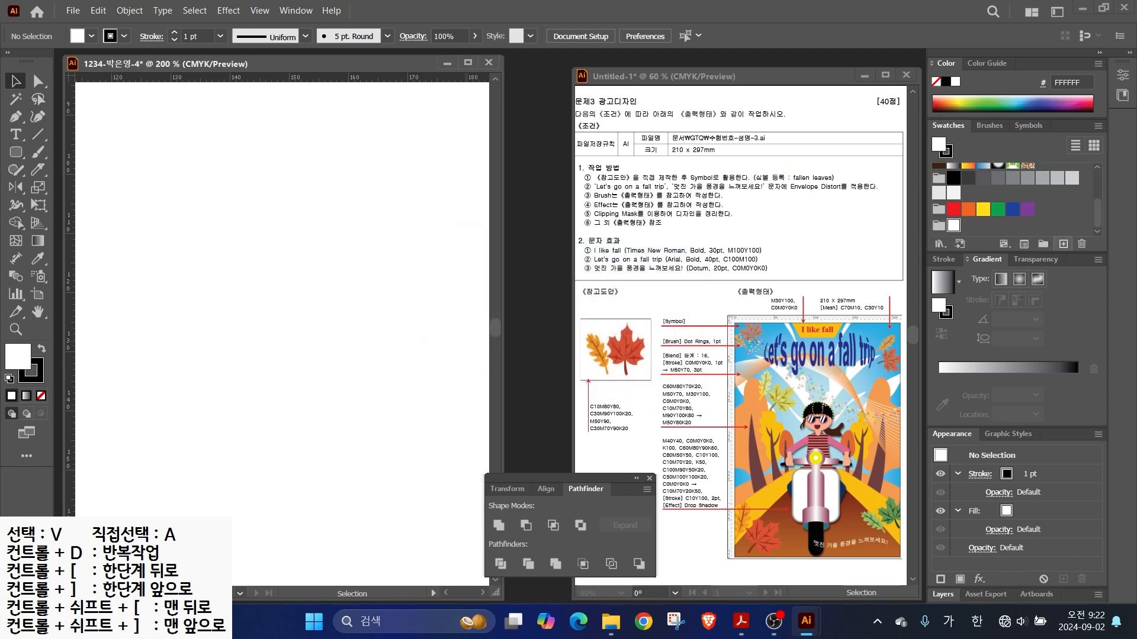
click(1063, 243)
key(Tab)
text(10)
key(Tab)
text(80)
key(Tab)
text(80)
key(Tab)
key(Return)
click(1063, 244)
key(Tab)
text(30)
- Add orange C0 M50 Y90 K0 and brown C30 M70 Y90 K20 swatches
key(Tab)
text(90)
key(Tab)
text(100	20)
key(Return)
click(1063, 244)
key(Tab)
text(0)
key(Tab)
text(50	90	0)
key(Return)
click(1063, 244)
key(Tab)
text(30)
key(Tab)
text(70)
key(Tab)
key(Tab)
text(20)
key(Return)
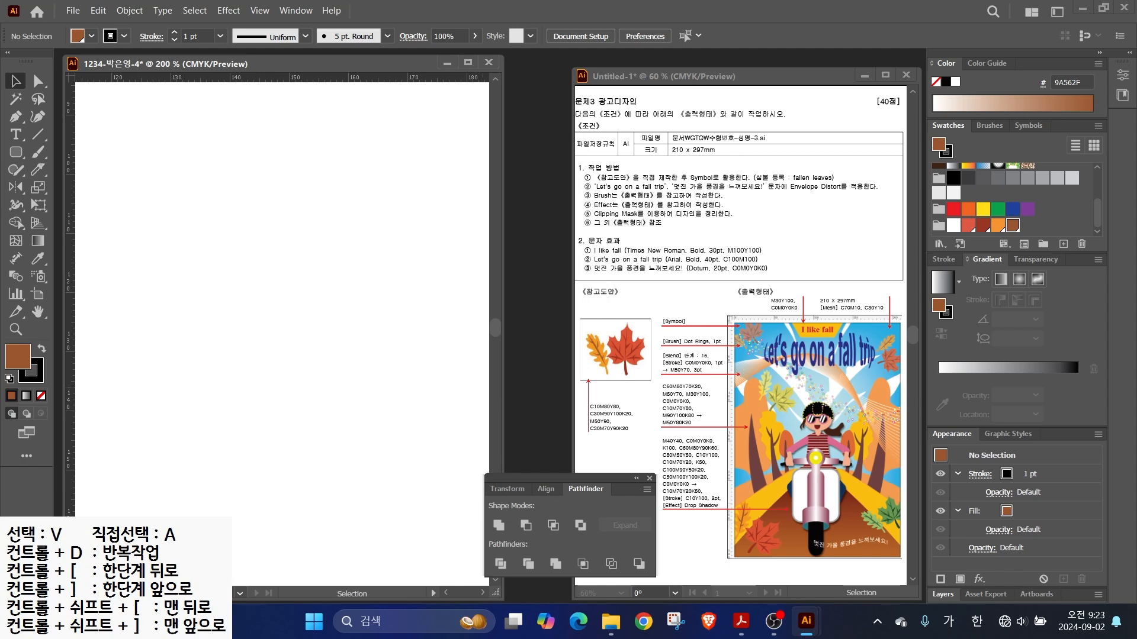
click(16, 118)
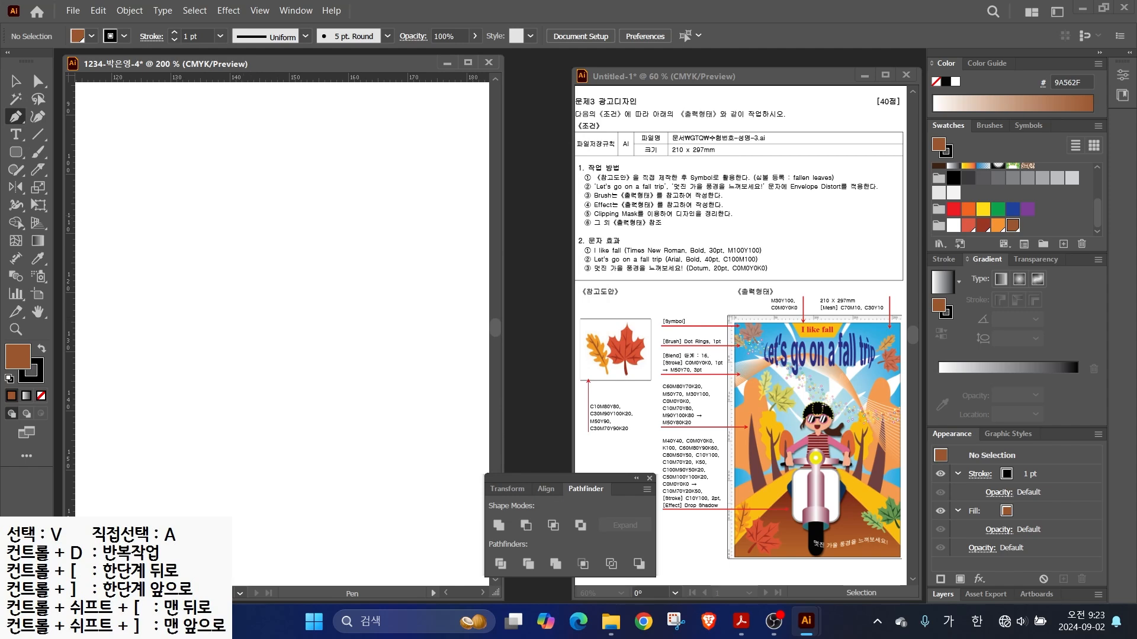
- Begin the maple-leaf outline with the top and upper-left lobe points and curved edges
click(253, 300)
click(262, 253)
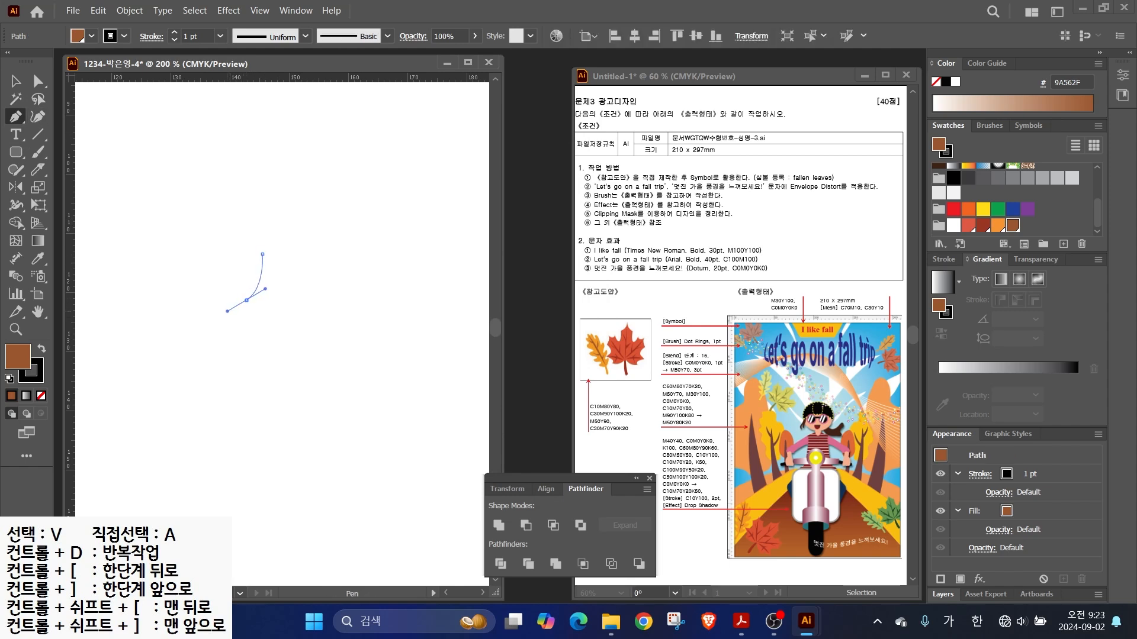
drag(228, 311, 228, 312)
key(ctrl)
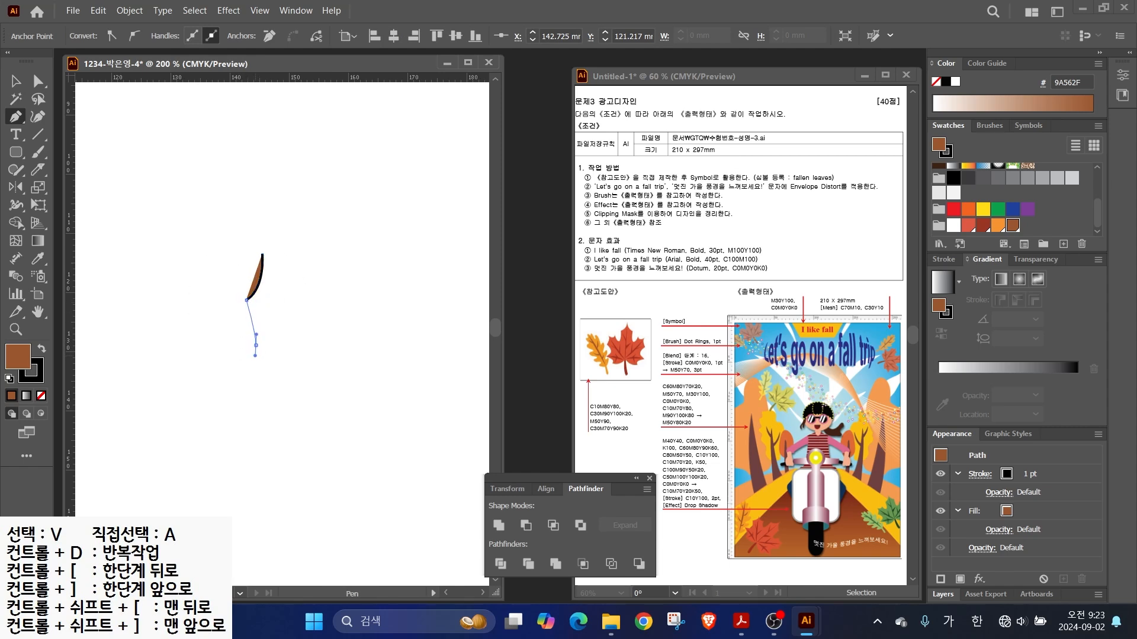
drag(253, 362, 253, 362)
click(230, 319)
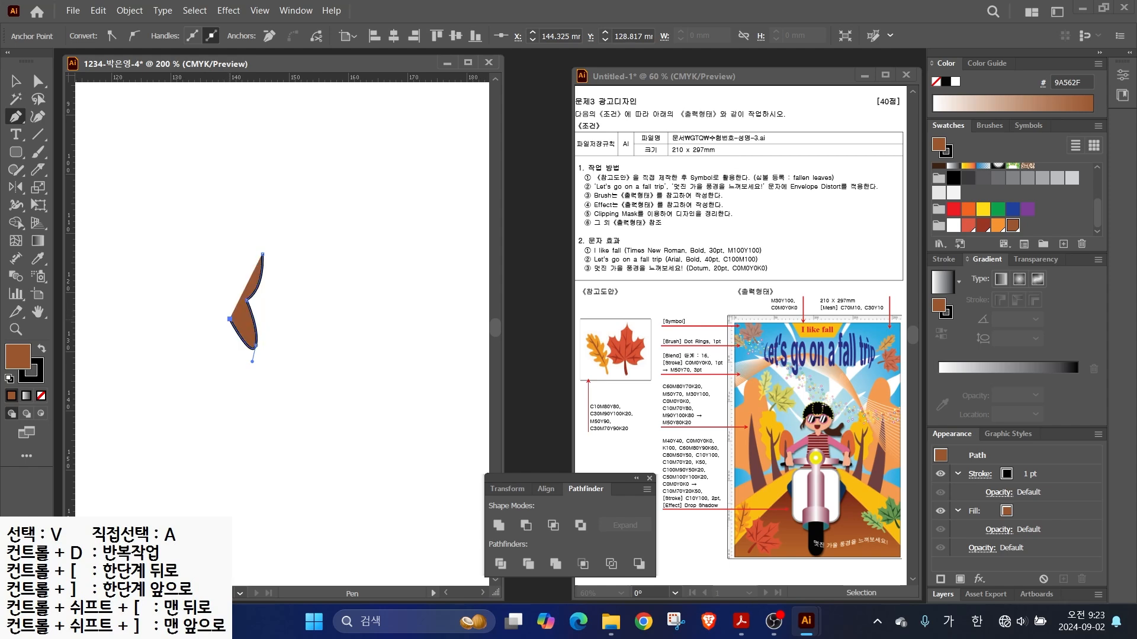
drag(203, 322, 146, 308)
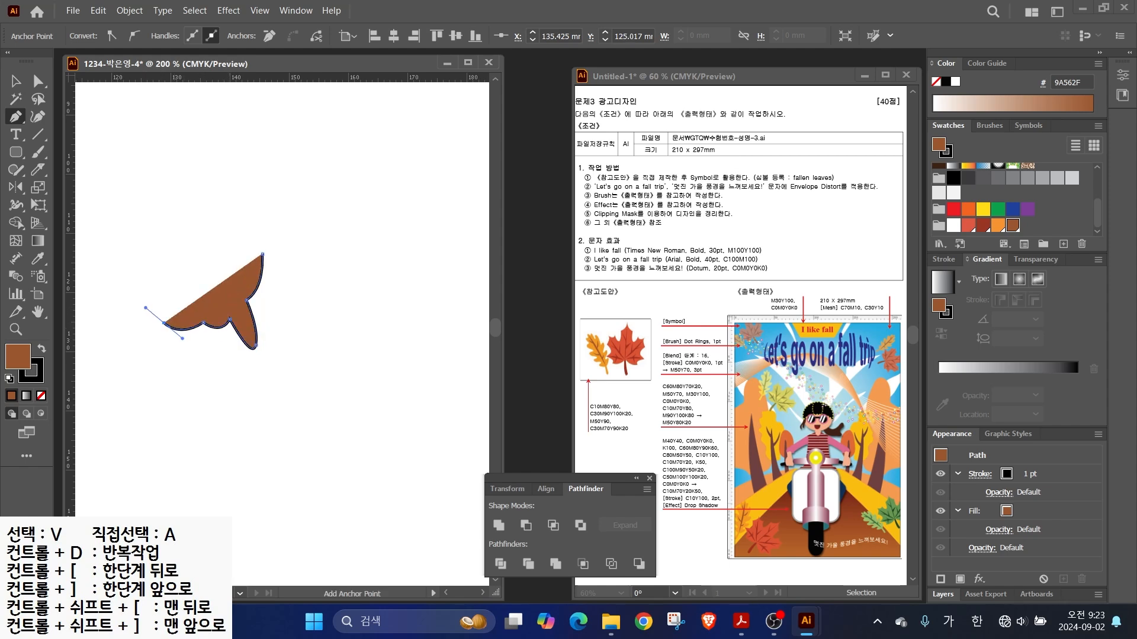
drag(183, 357, 234, 438)
- Continue the outline around the lower-right and right lobes, closing it at the start point
click(288, 429)
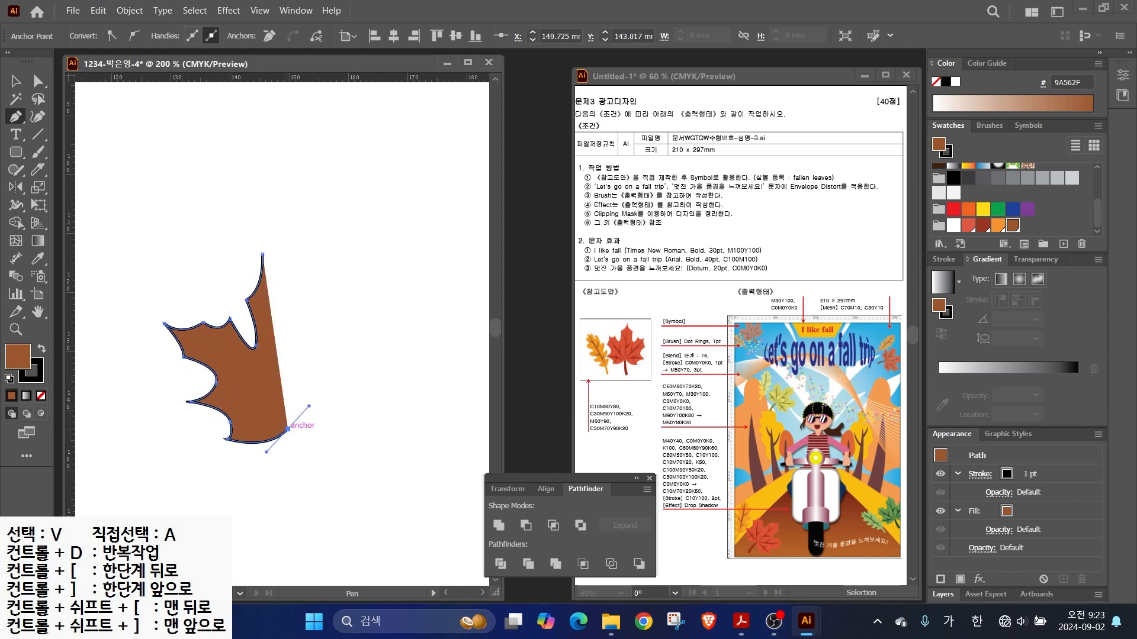
drag(355, 426, 360, 287)
click(379, 402)
click(370, 339)
click(358, 310)
drag(325, 323, 304, 355)
click(325, 323)
drag(303, 288, 248, 227)
click(303, 289)
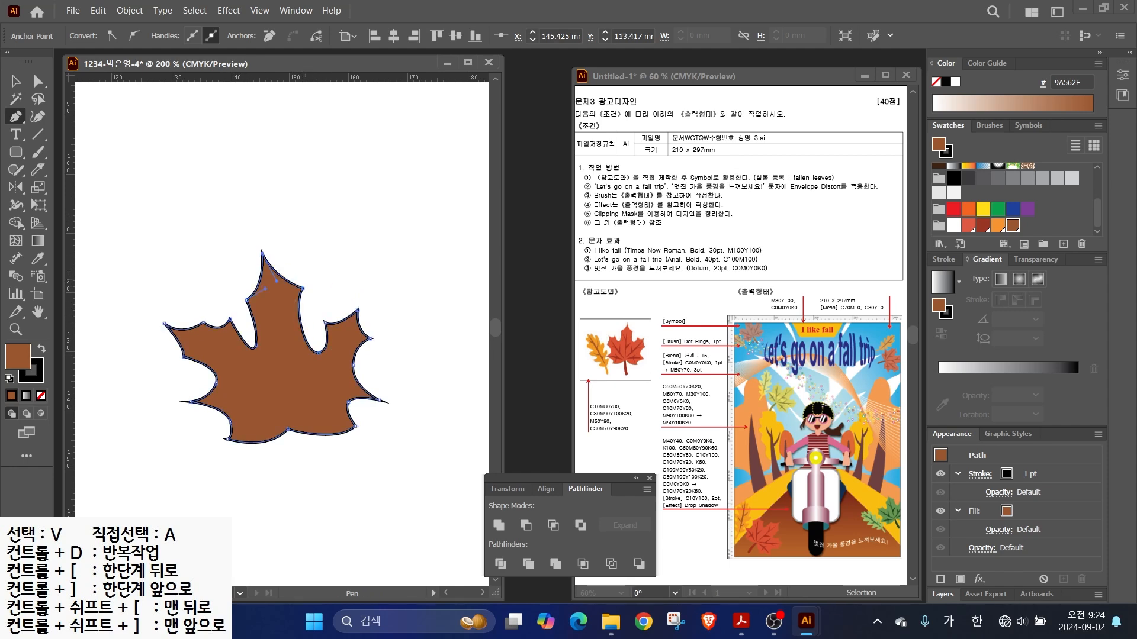
- Refine the anchors at the top tip, the right notch and the right-side lobes
key(a)
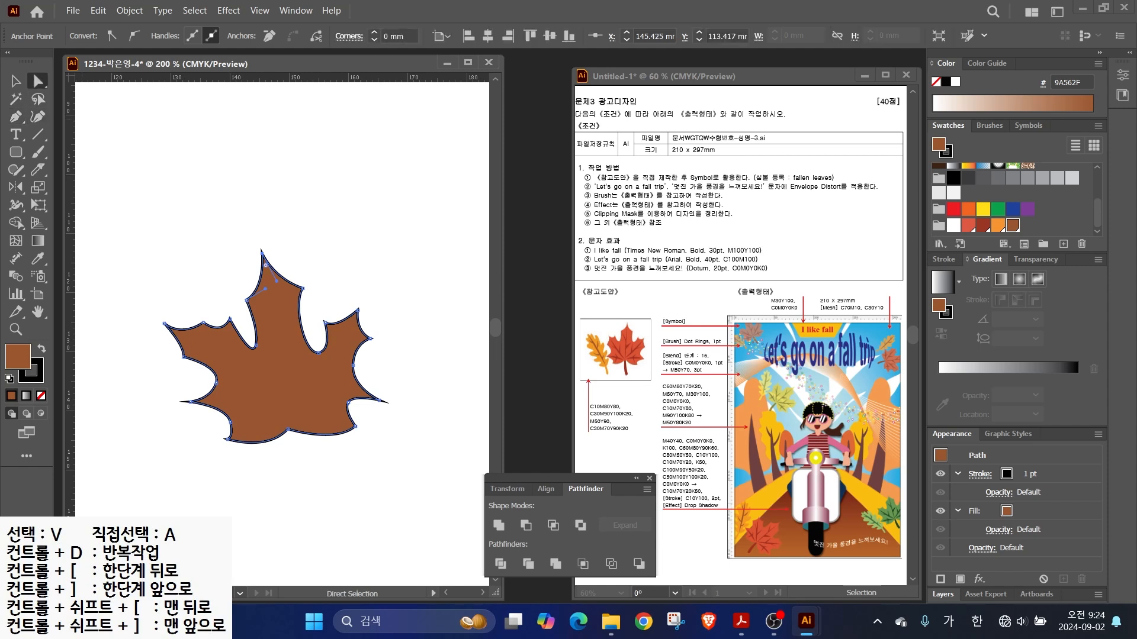
click(331, 255)
drag(304, 288, 297, 278)
drag(318, 353, 310, 348)
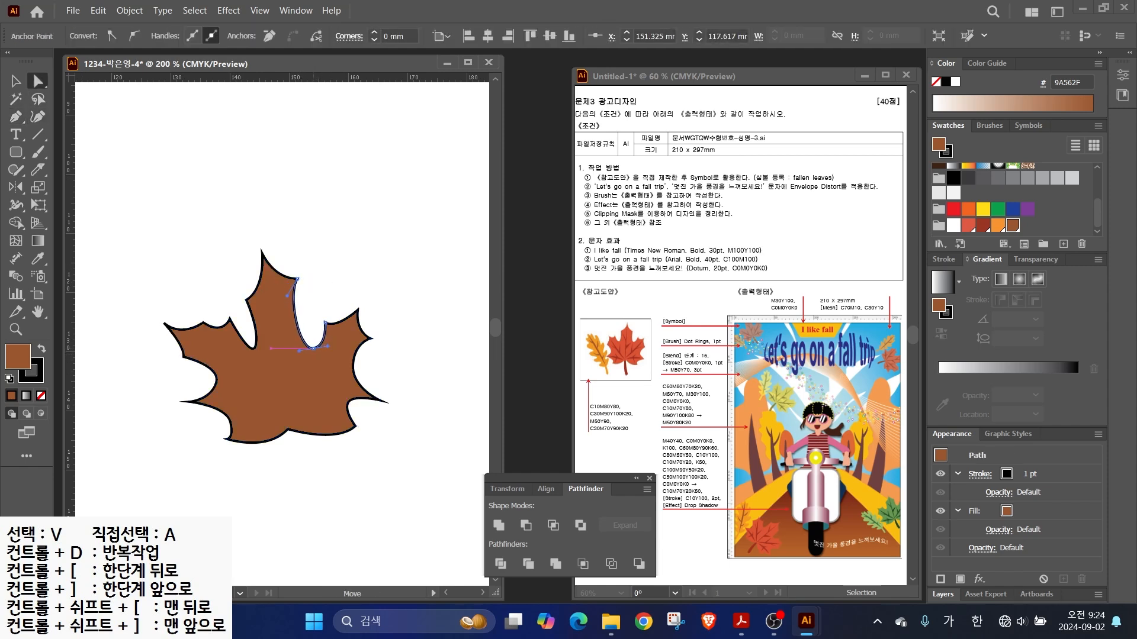
click(358, 309)
drag(358, 309, 356, 293)
drag(370, 338, 376, 331)
drag(379, 400, 350, 428)
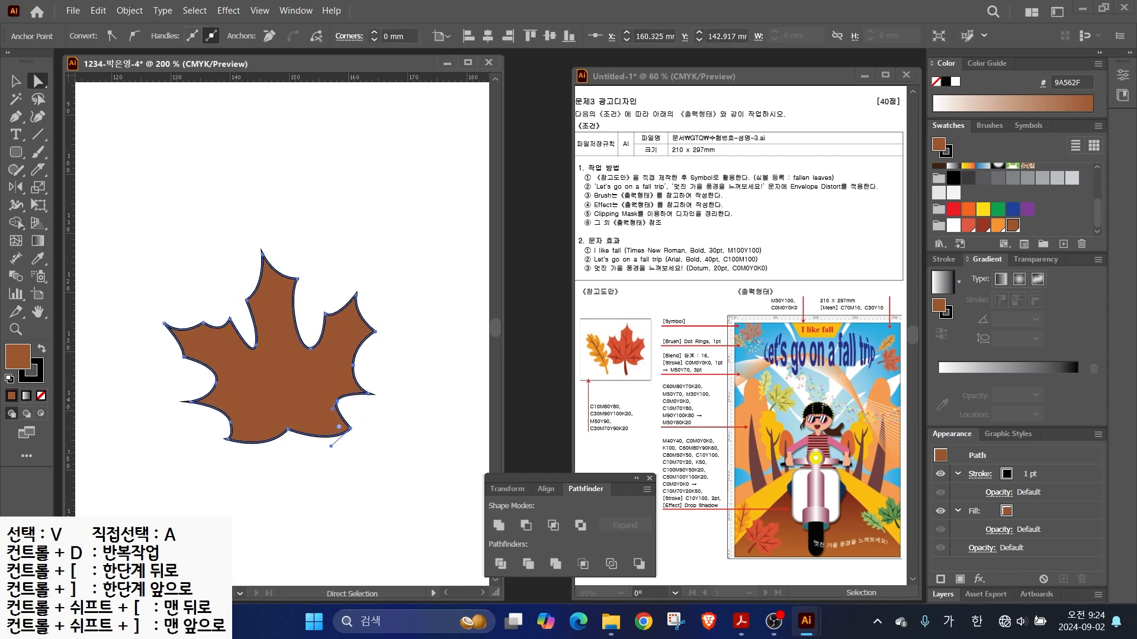
- Reshape the leaf's lower tips and left-side lobes, then deselect the leaf
drag(228, 439, 224, 448)
drag(216, 382, 218, 386)
drag(190, 403, 197, 414)
drag(183, 358, 180, 367)
click(203, 323)
mouse_move(203, 322)
mouse_down()
mouse_move(198, 314)
mouse_move(222, 318)
mouse_up()
drag(180, 367, 201, 320)
click(223, 318)
click(207, 289)
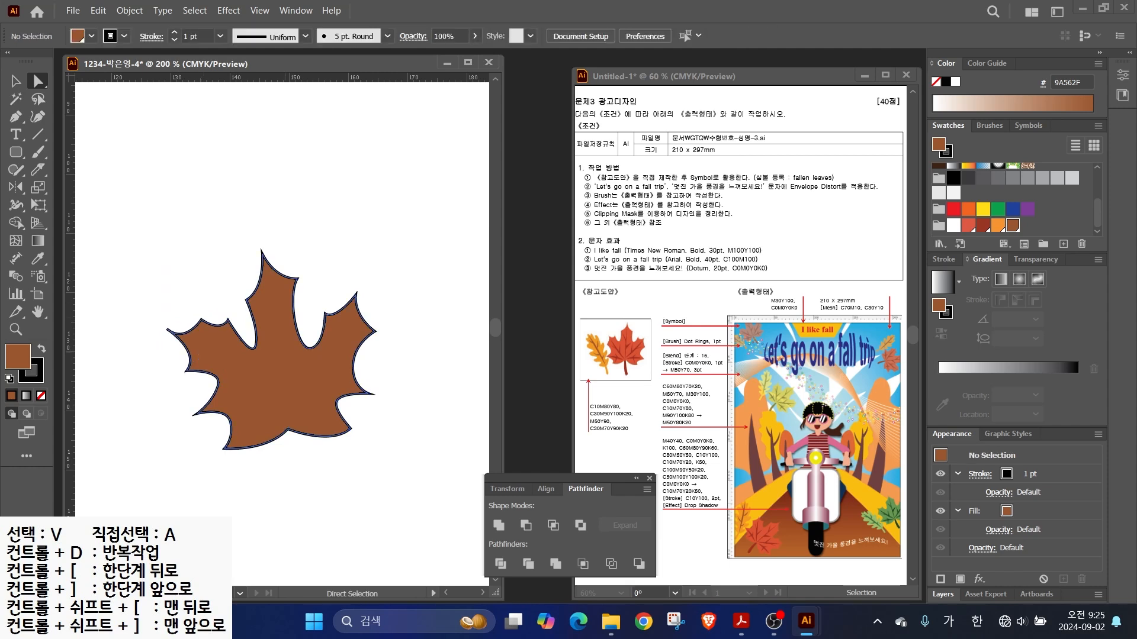
- Fill the leaf red-orange and set its stroke to None
click(255, 367)
click(968, 226)
key(x)
key(/)
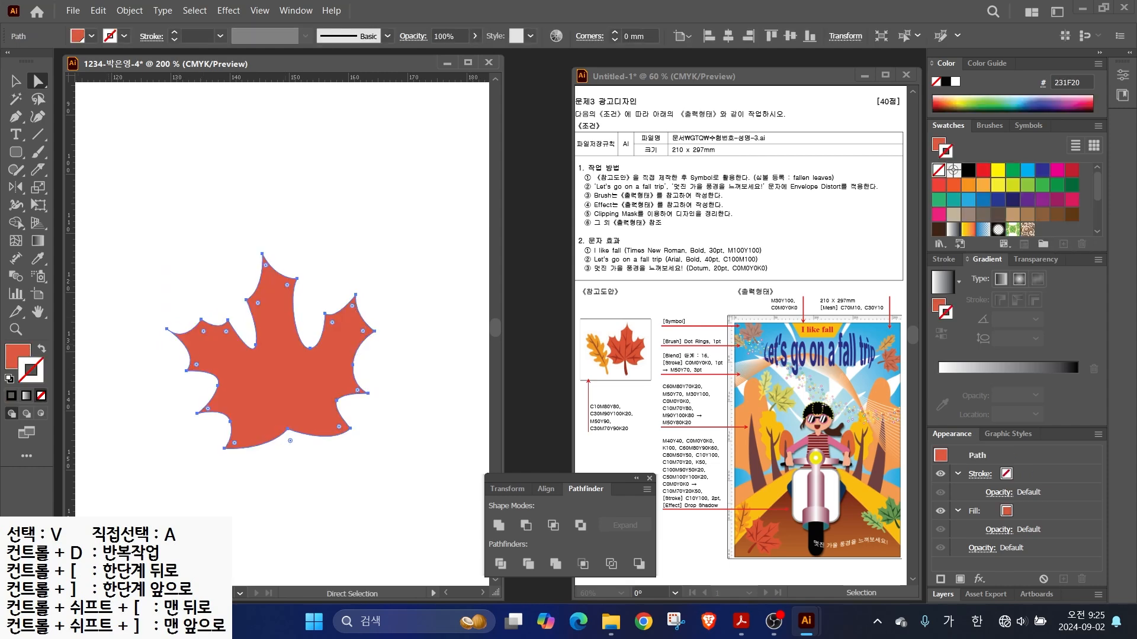
key(v)
click(415, 266)
- Draw a curved stem at the leaf's base and fill it dark red
key(p)
click(277, 422)
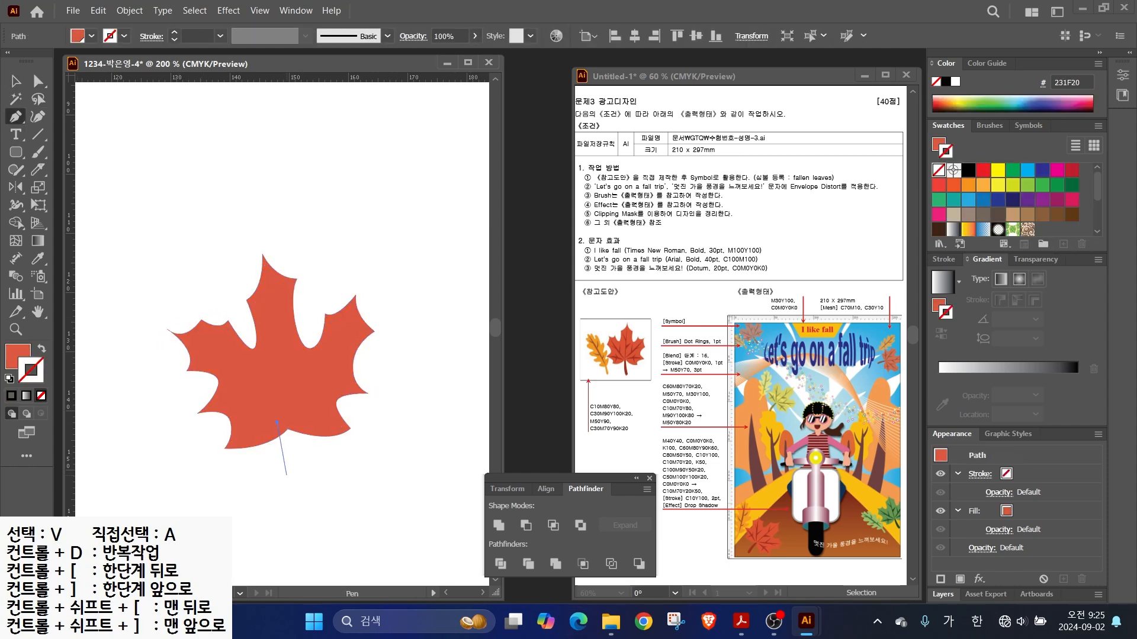
drag(301, 505, 326, 521)
click(300, 505)
click(315, 500)
click(283, 425)
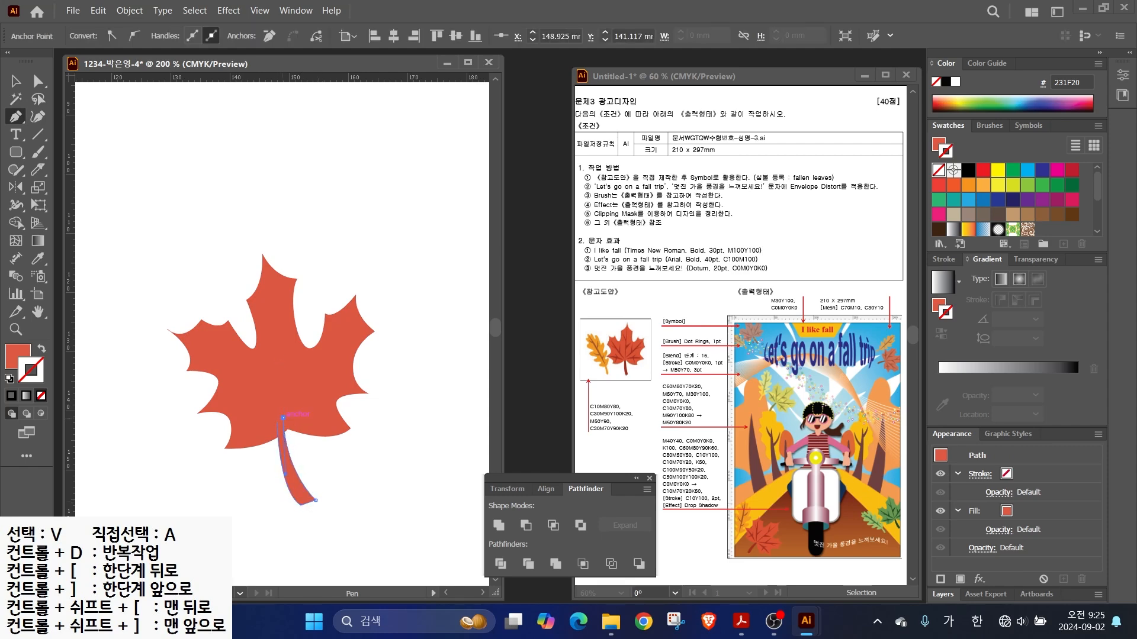
click(982, 229)
- Send the stem to the back behind the leaf and nudge it up into place
click(15, 81)
right_click(304, 498)
mouse_move(356, 420)
click(521, 467)
drag(290, 469, 296, 464)
click(362, 473)
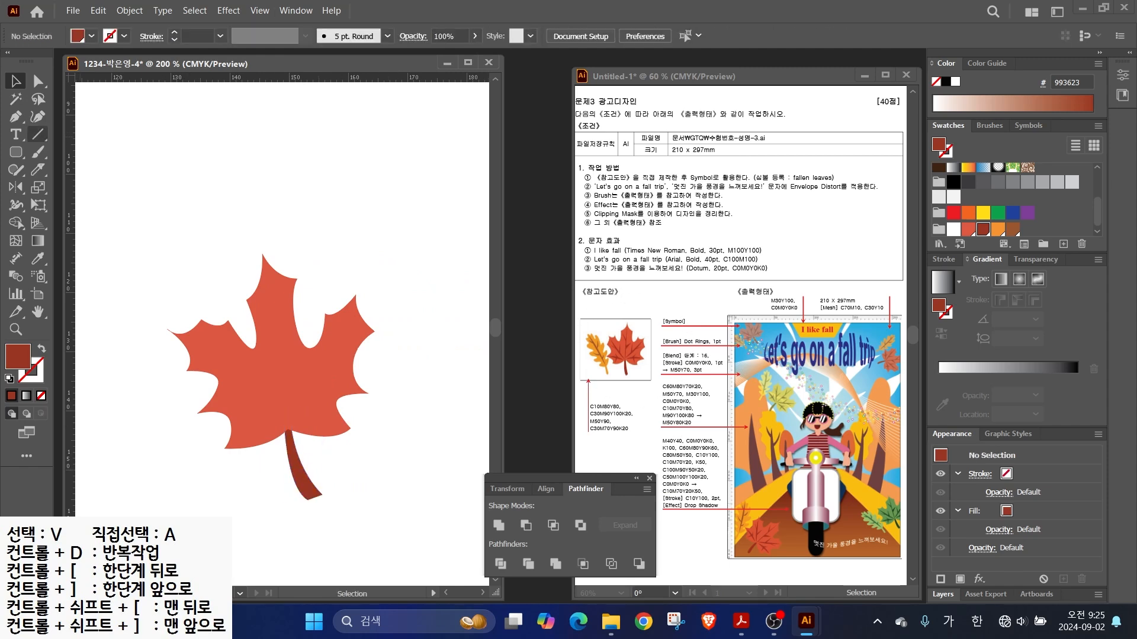
- Draw the central vein running down from near the leaf's top
click(15, 116)
click(271, 294)
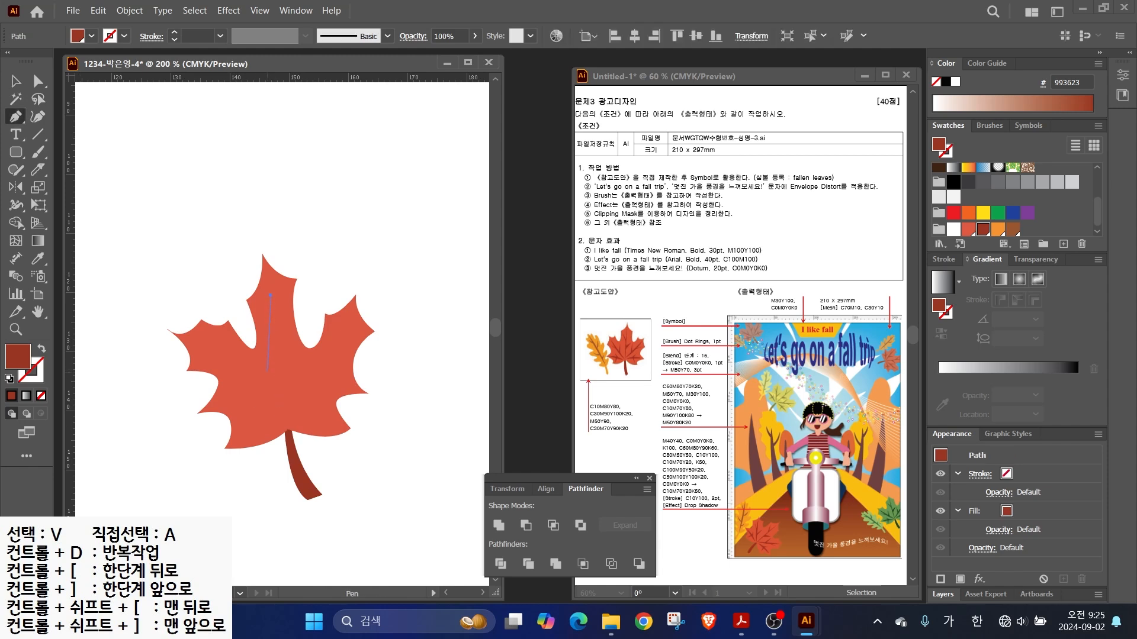
click(267, 372)
click(284, 425)
mouse_move(270, 367)
mouse_down()
mouse_move(269, 347)
mouse_move(255, 377)
mouse_up()
scroll(290, 361, up, 2)
key(v)
key(p)
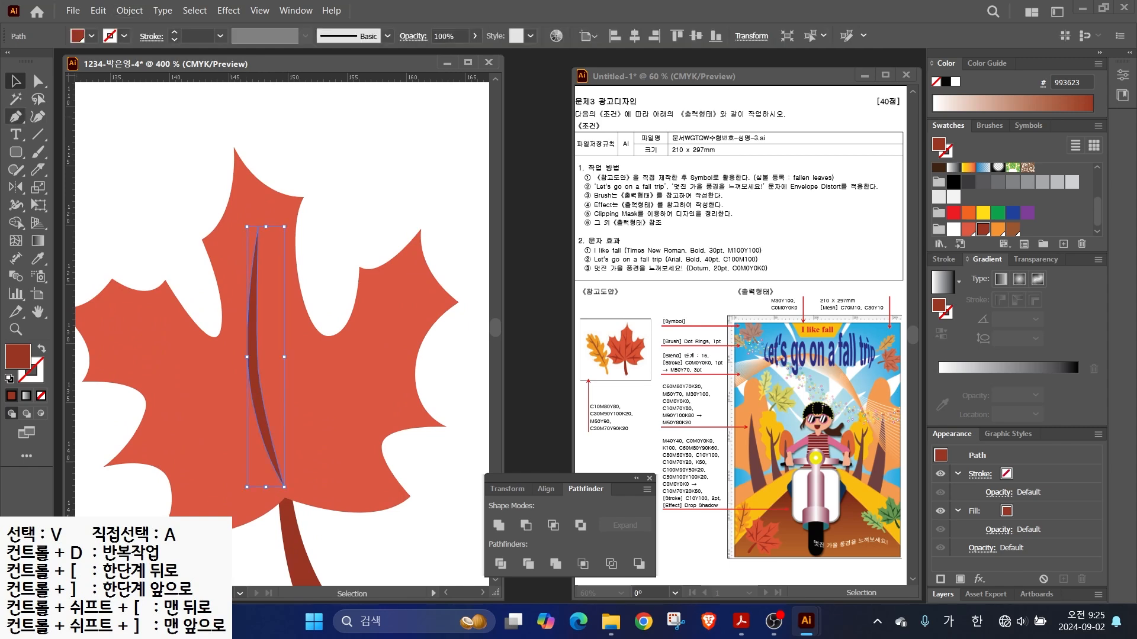
- Add two more vein branch shapes on the leaf
click(255, 386)
click(255, 387)
click(255, 322)
click(224, 255)
click(251, 336)
- Duplicate the centre vein to the right, rotate it about 35° and move it into the right lobe
key(v)
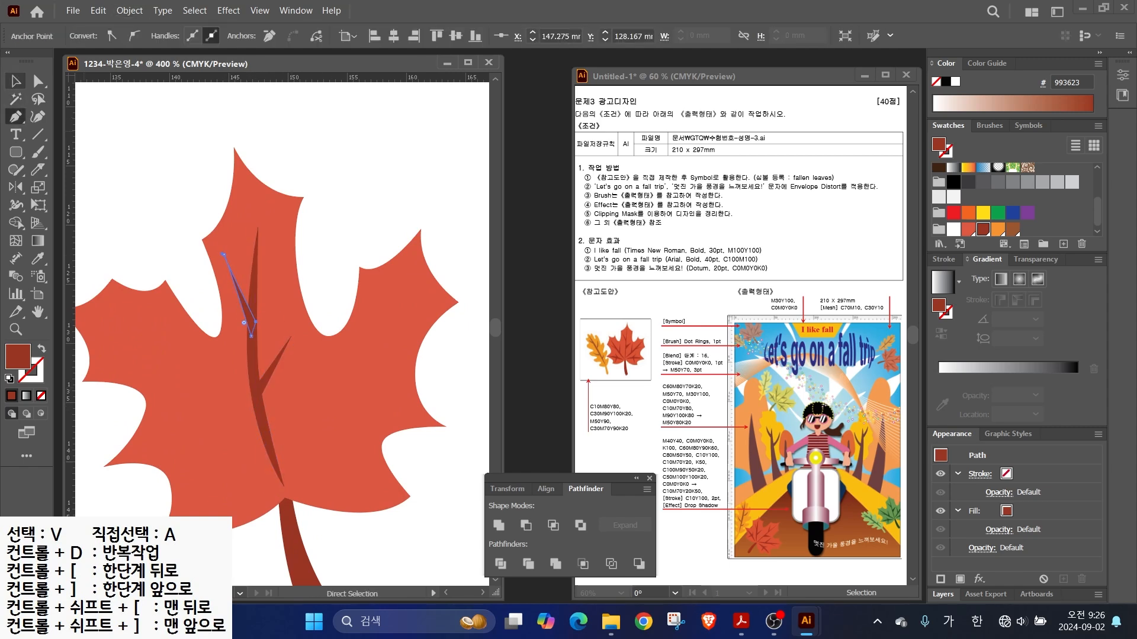
alt+drag(254, 367, 340, 367)
drag(375, 224, 441, 266)
drag(347, 370, 334, 405)
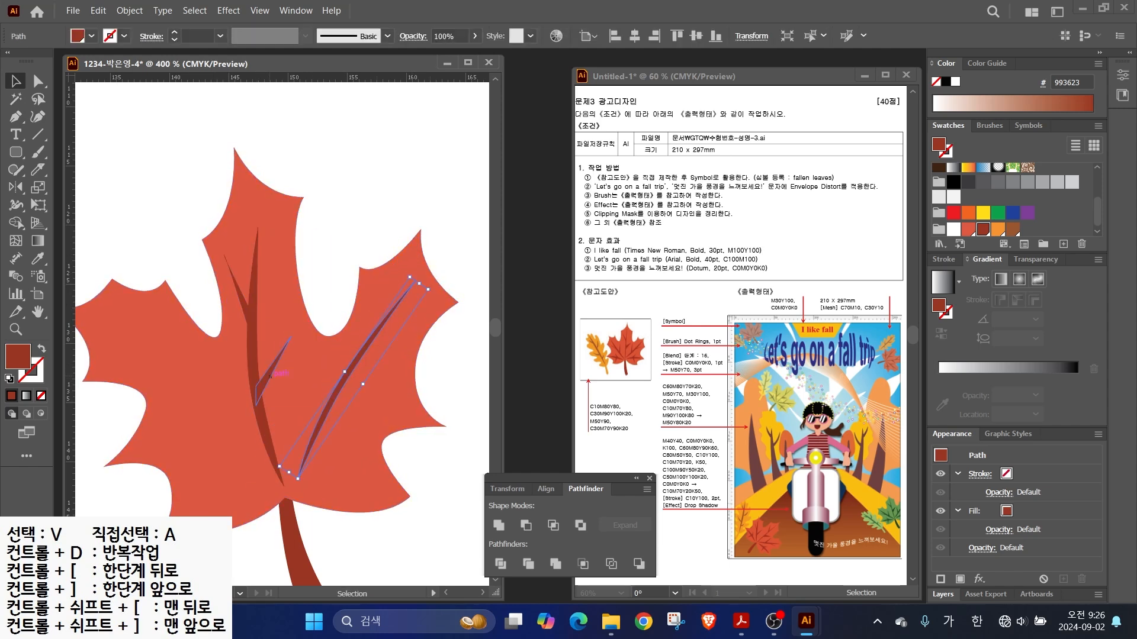
- Discard an unfinished right-lobe path and draw a three-point branch vein instead
key(p)
click(367, 349)
click(421, 316)
key(ctrl+z)
key(ctrl+z)
click(315, 354)
click(324, 414)
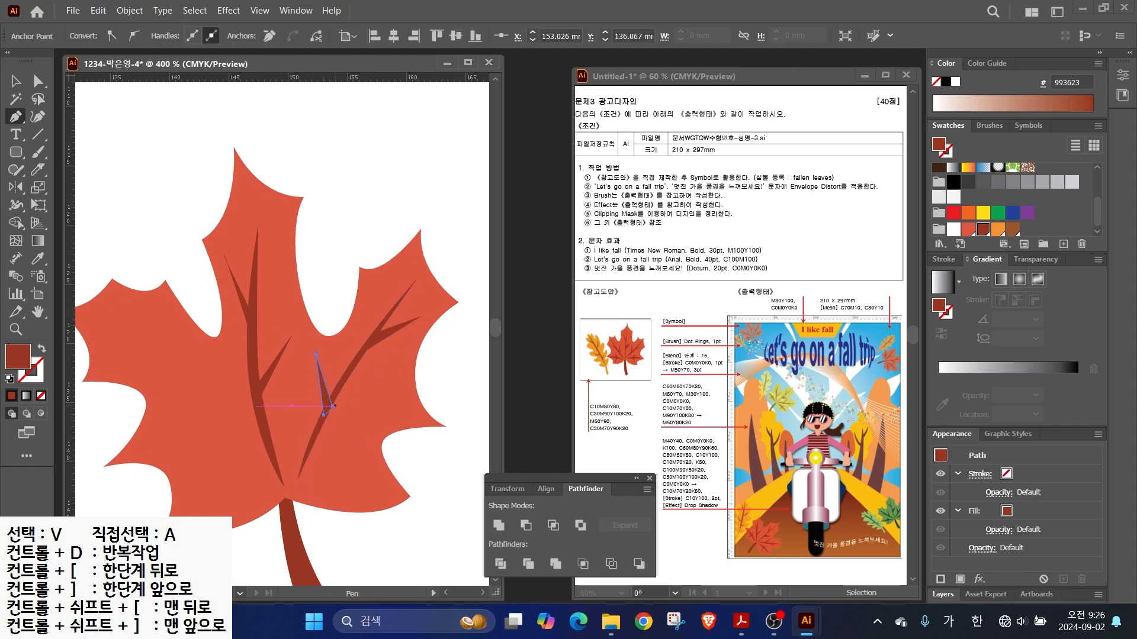
click(315, 353)
- Draw two thin dark veins on the lower part of the leaf
click(306, 475)
mouse_move(346, 470)
mouse_down()
mouse_move(364, 475)
mouse_move(328, 475)
mouse_up()
click(390, 488)
click(306, 474)
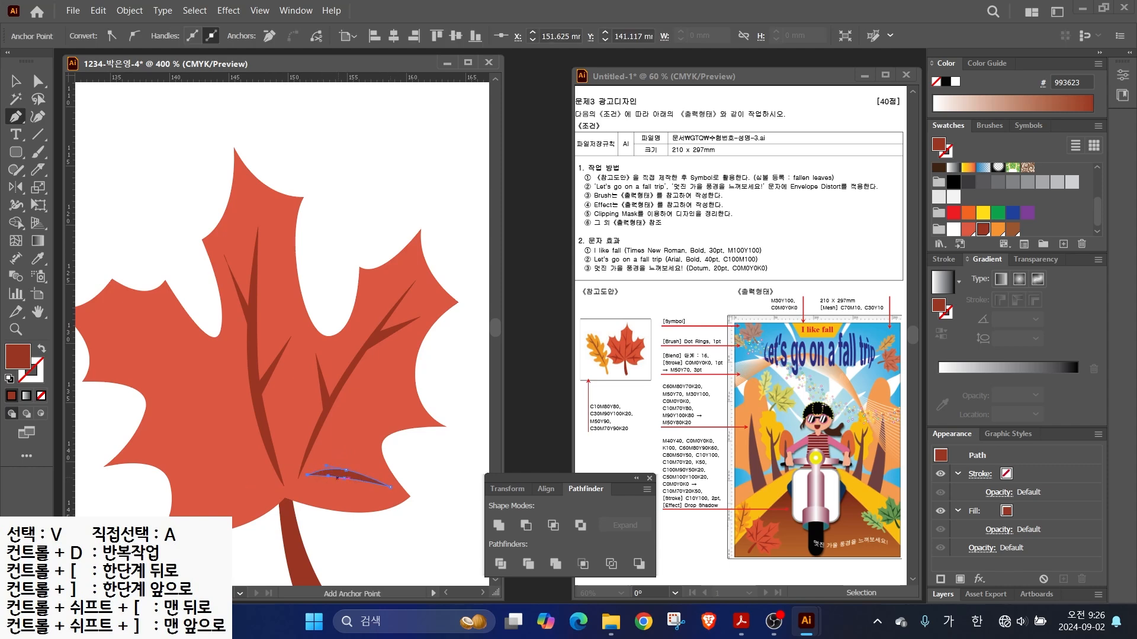
click(348, 444)
click(332, 473)
click(346, 506)
- Copy the small vein and the large right vein over to the leaf's left side
key(v)
drag(340, 474, 219, 474)
drag(356, 362, 229, 347)
drag(229, 465, 257, 430)
- Draw two more small veins on the leaf's left side
key(p)
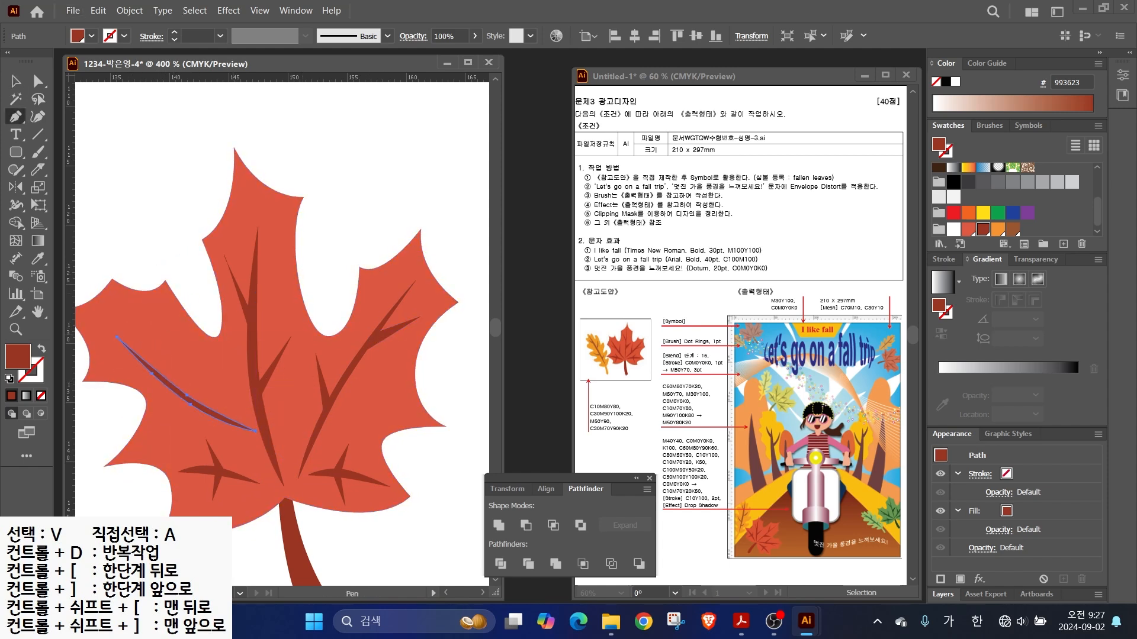
click(186, 341)
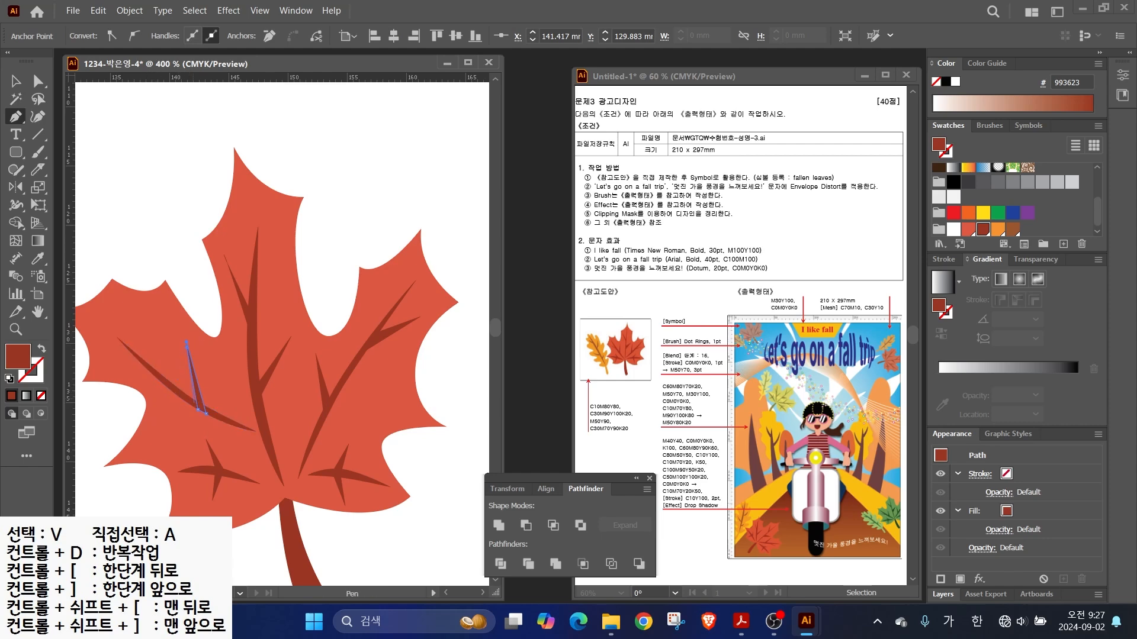
ctrl+click(94, 202)
click(153, 406)
click(182, 399)
click(177, 395)
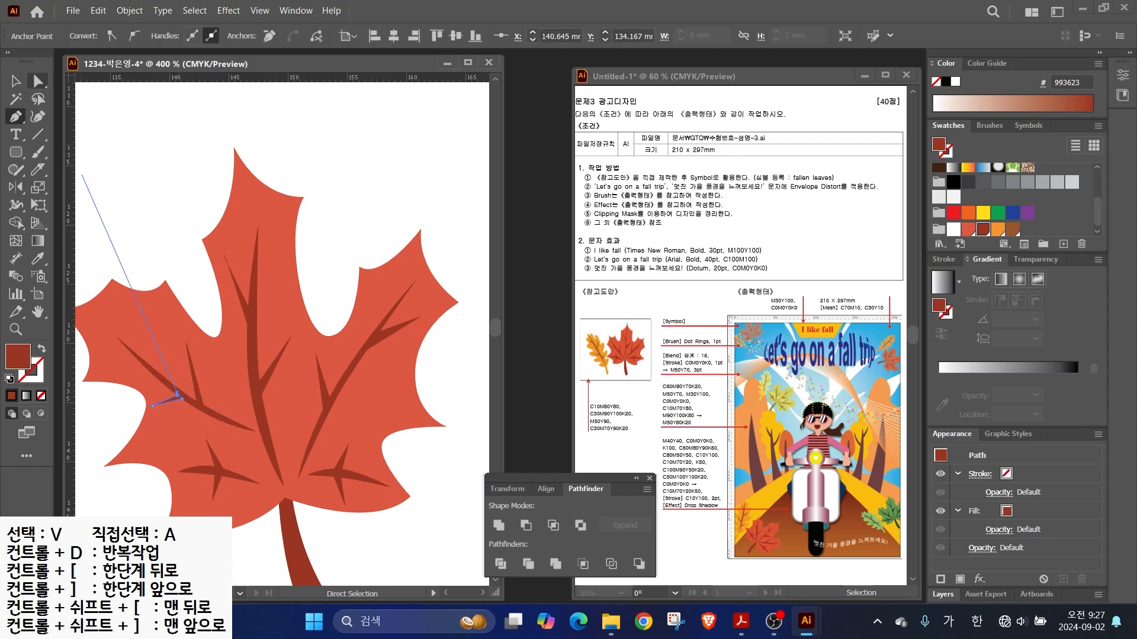
- Select all the leaf parts and group them into a single maple leaf
key(v)
key(ctrl+minus)
key(ctrl+minus)
key(ctrl+a)
right_click(286, 361)
click(309, 359)
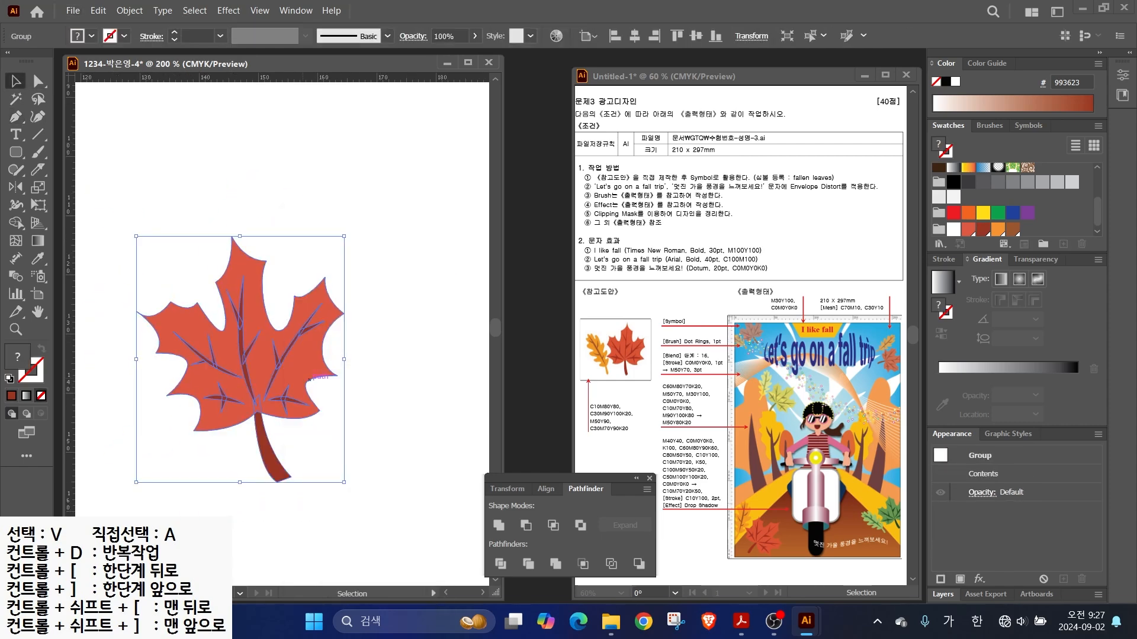
drag(308, 377, 399, 361)
key(ctrl+shift+a)
key(p)
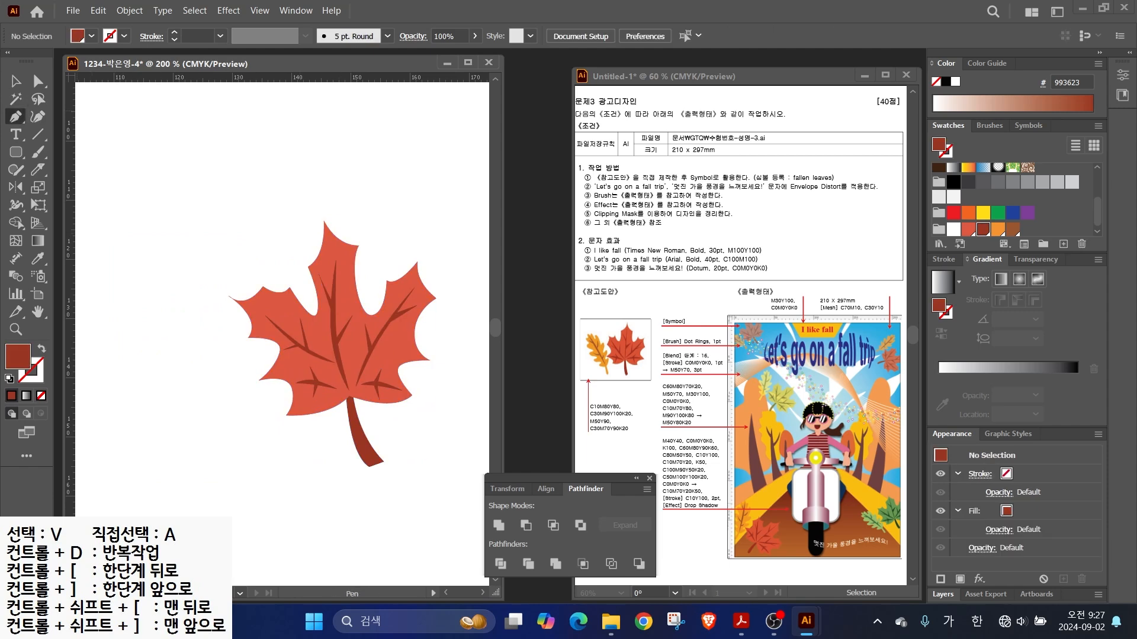
key(shift+grave)
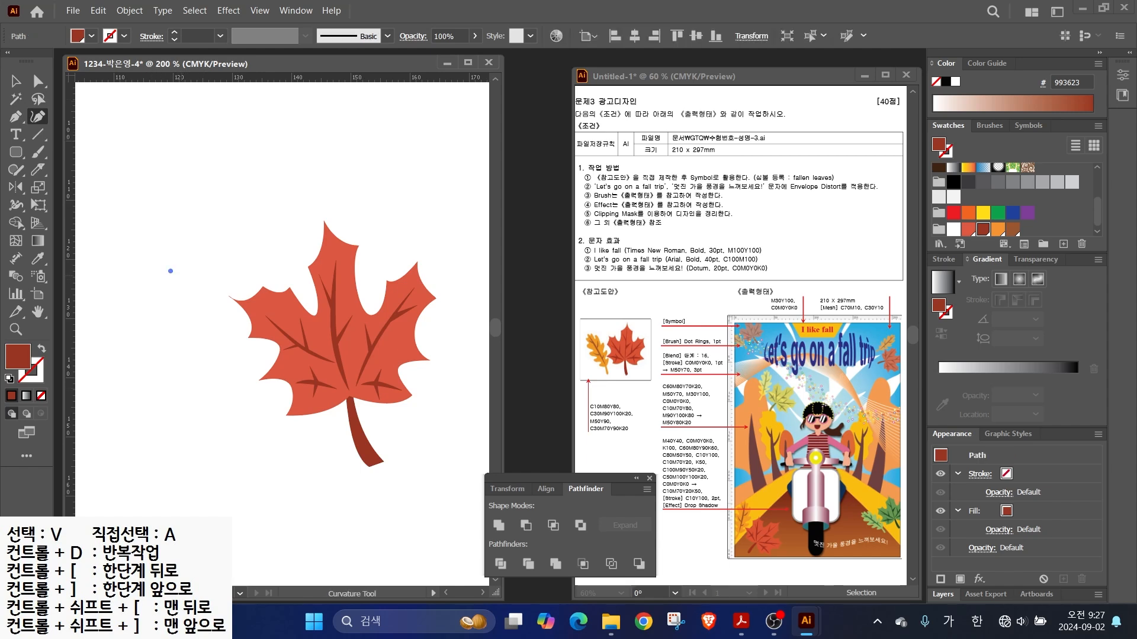
- Trace the new leaf's serrated right edge and rounded bottom with Curvature points left of the maple leaf
click(181, 304)
click(181, 276)
click(195, 297)
click(202, 302)
click(197, 315)
click(207, 316)
click(205, 347)
click(214, 340)
click(213, 368)
click(217, 377)
click(222, 365)
click(229, 384)
click(222, 423)
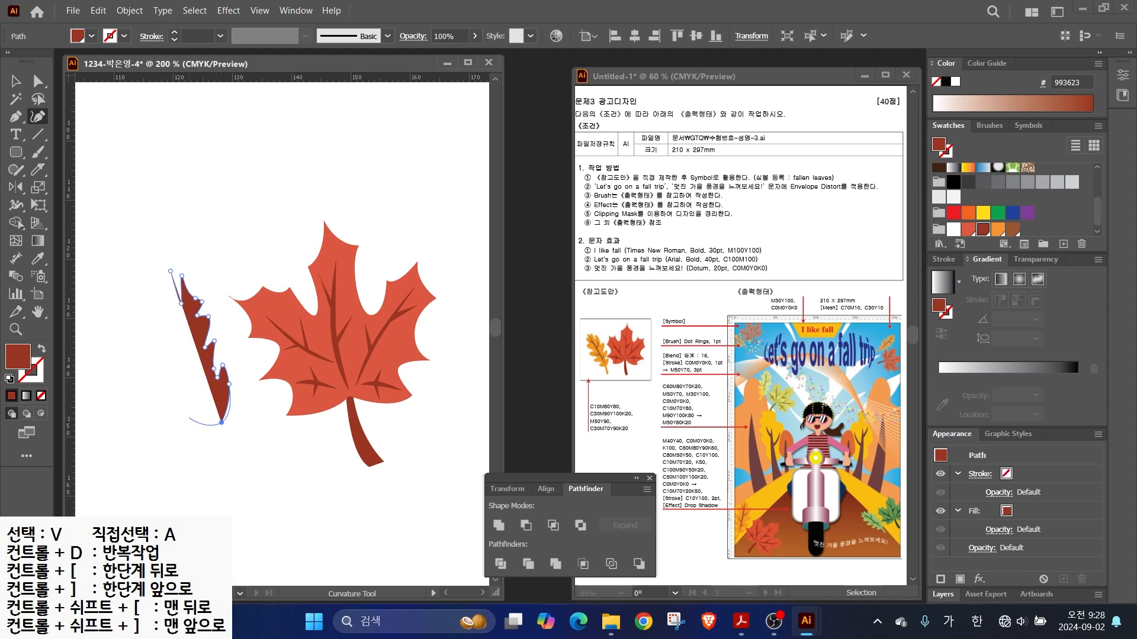
click(189, 418)
click(203, 411)
- Complete the lobed left edge up to the leaf's top tip, redoing two misplaced points
click(194, 398)
click(170, 395)
key(ctrl+z)
key(ctrl+z)
click(180, 402)
click(190, 393)
click(157, 385)
click(175, 375)
click(139, 365)
click(144, 354)
click(164, 346)
click(129, 326)
click(137, 312)
click(126, 286)
click(138, 281)
click(130, 250)
click(149, 271)
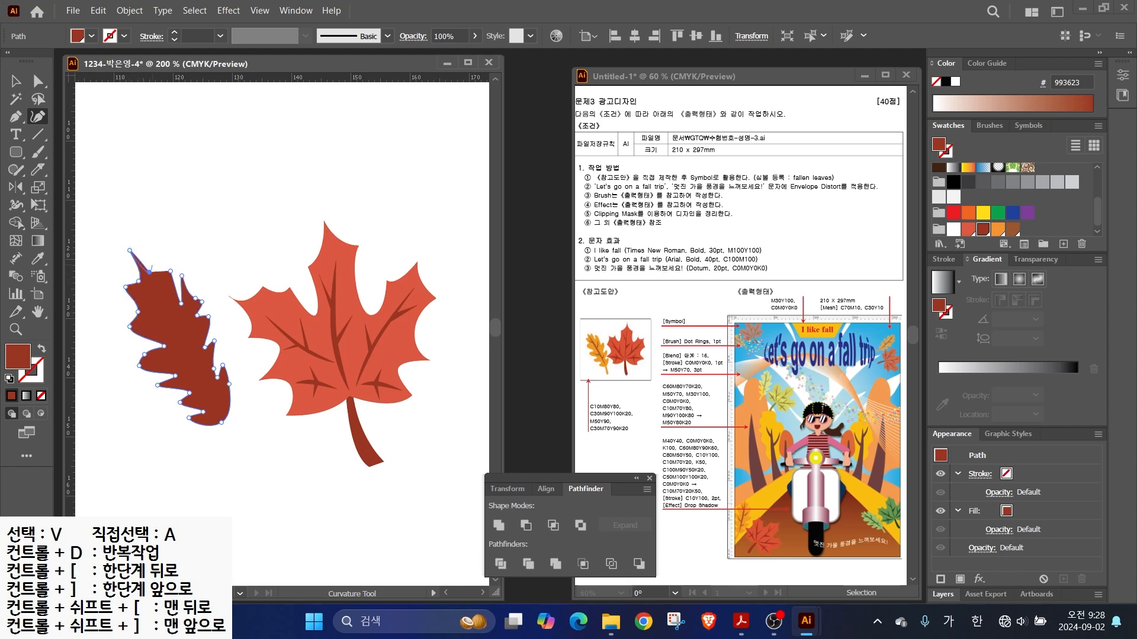
click(156, 258)
- Reshape edge points, add curve handles at the top tip, and shift the leaf right and down
key(a)
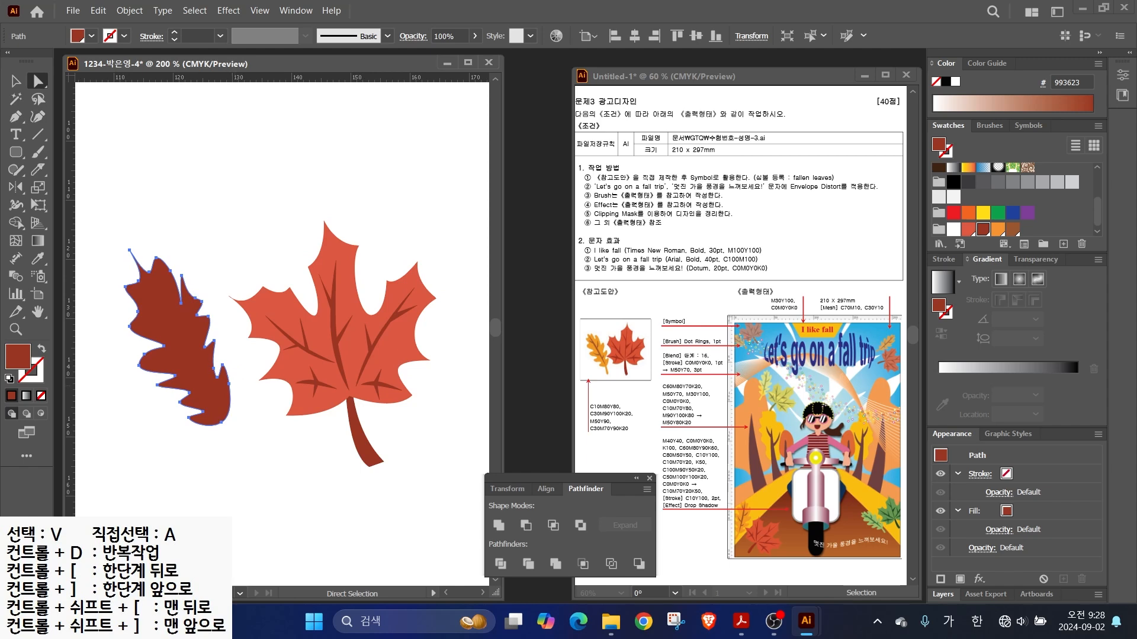
drag(229, 383, 227, 365)
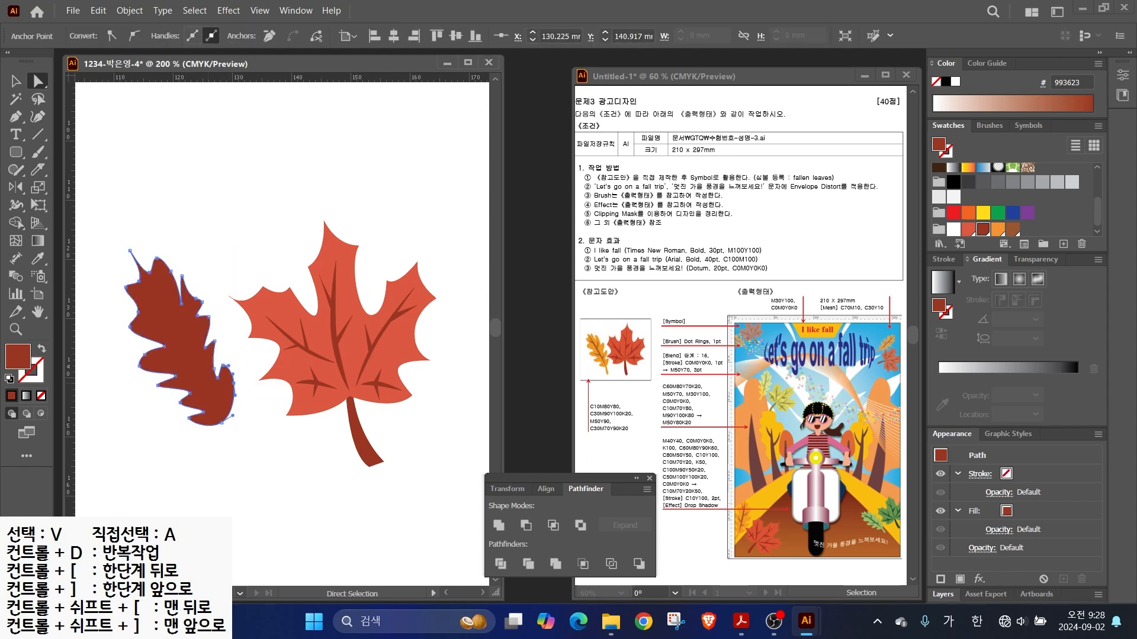
drag(144, 355, 159, 389)
click(188, 418)
drag(214, 342, 214, 372)
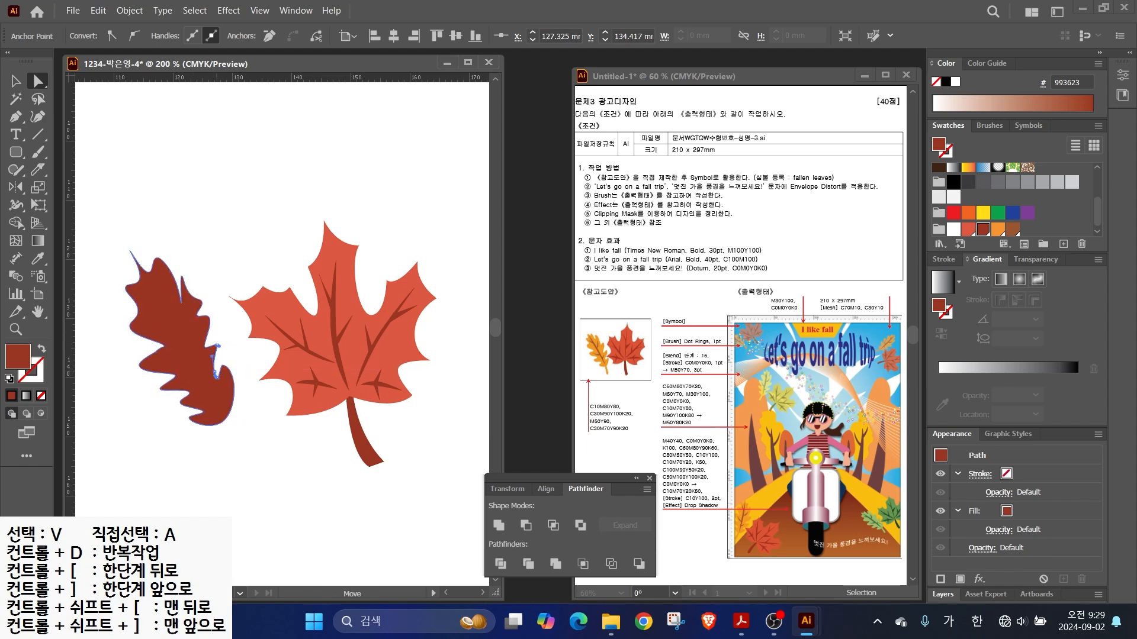
click(130, 251)
scroll(138, 250, up, 2)
drag(16, 117, 74, 170)
drag(122, 253, 146, 244)
click(38, 81)
drag(153, 292, 180, 319)
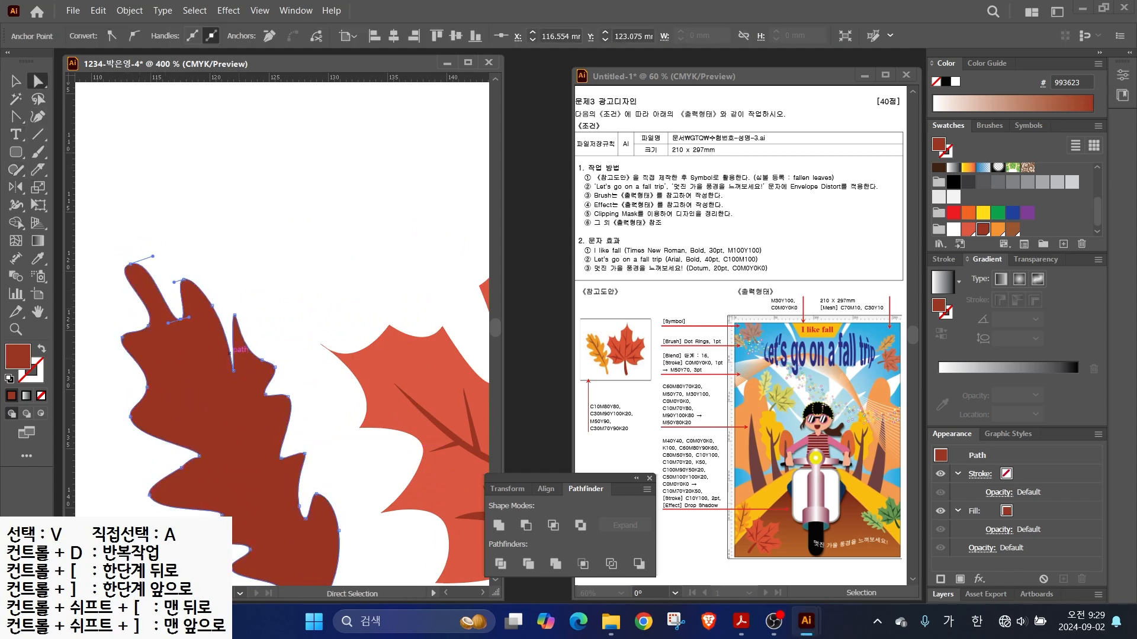
- Round the right notch and lobe tip, delete extra lobe points, and reposition the lobe and notch points
click(16, 117)
drag(233, 371, 245, 372)
drag(235, 315, 249, 306)
drag(16, 117, 67, 154)
click(262, 360)
click(38, 81)
drag(235, 314, 252, 325)
drag(275, 367, 265, 364)
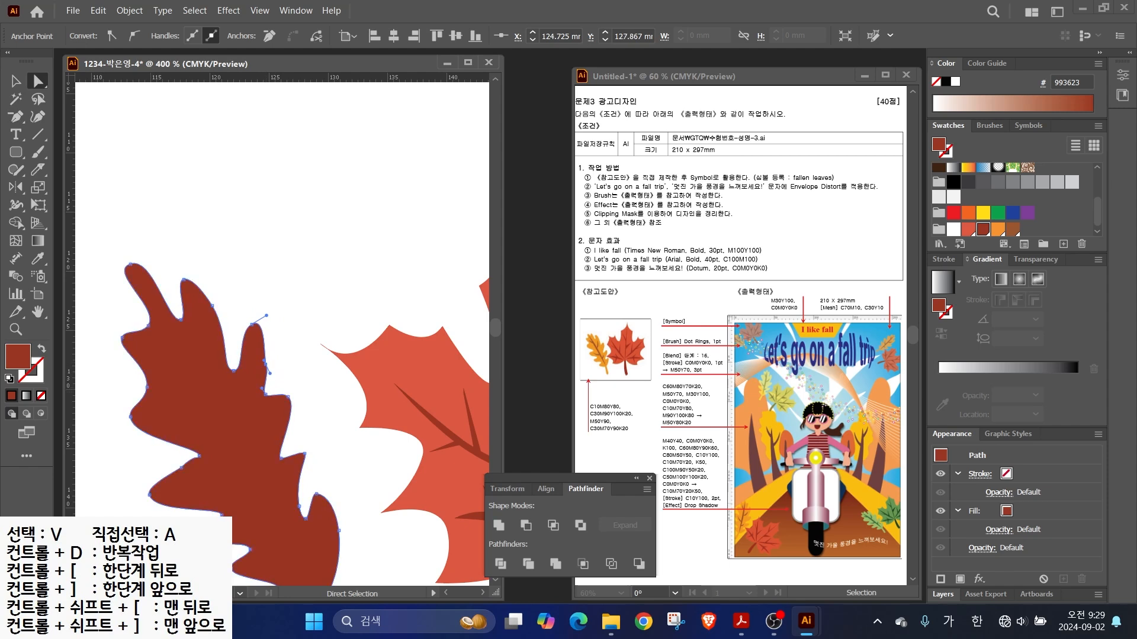
drag(147, 387, 174, 388)
click(182, 467)
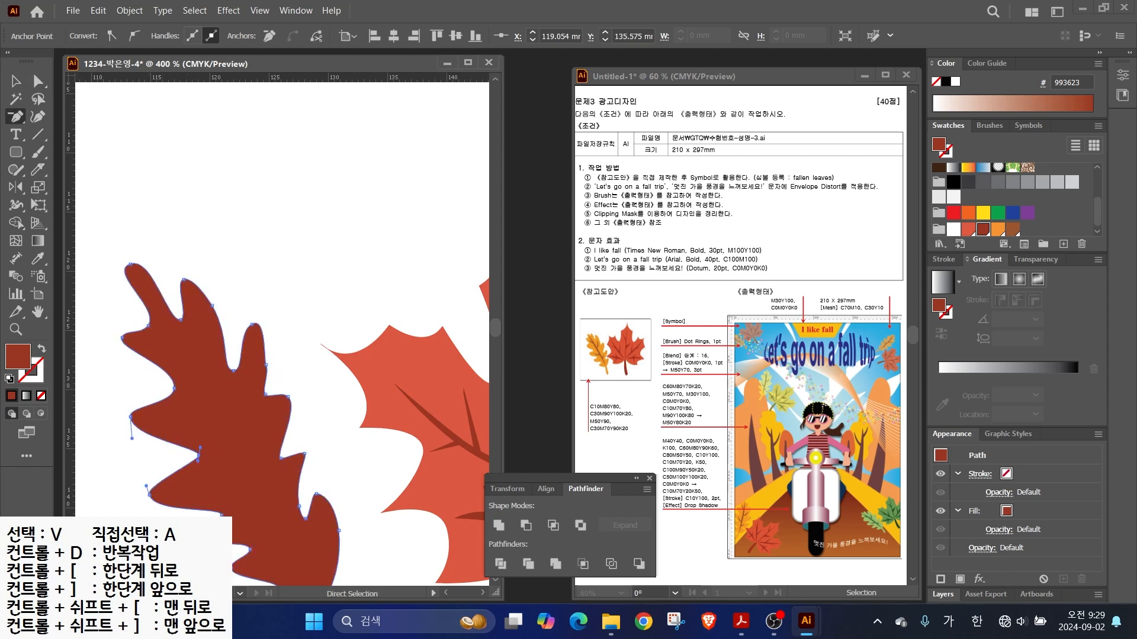
- Convert notch and edge points to smooth curves and delete unneeded points near the top
drag(16, 116, 77, 171)
drag(174, 388, 173, 406)
drag(198, 455, 193, 479)
drag(305, 454, 293, 442)
scroll(303, 510, down, 1)
drag(299, 503, 253, 378)
key(a)
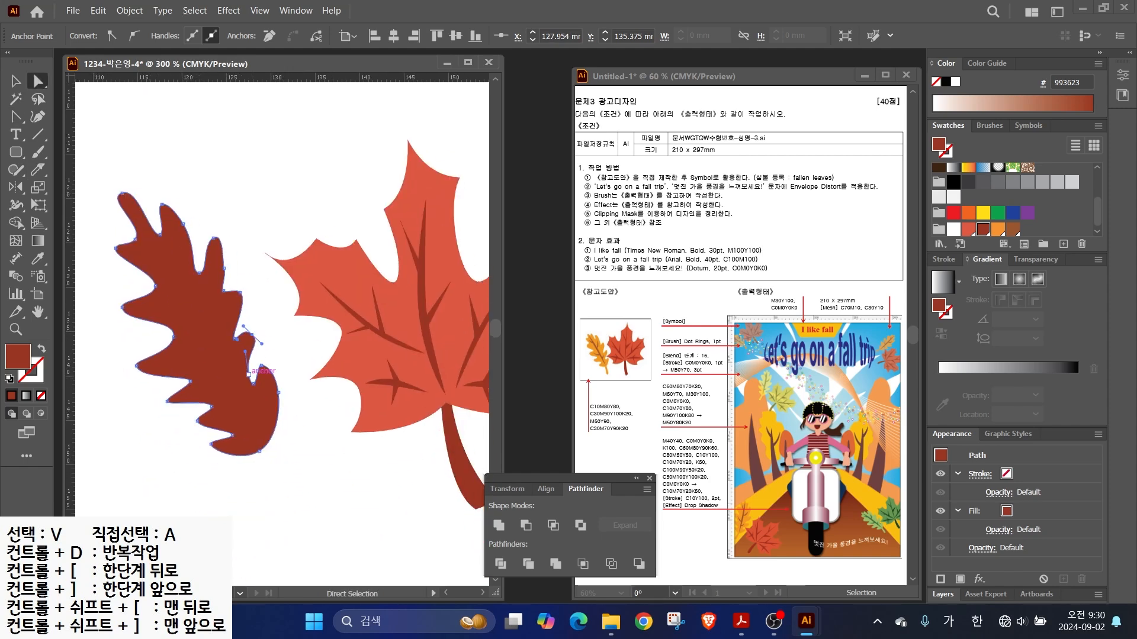
drag(16, 117, 65, 154)
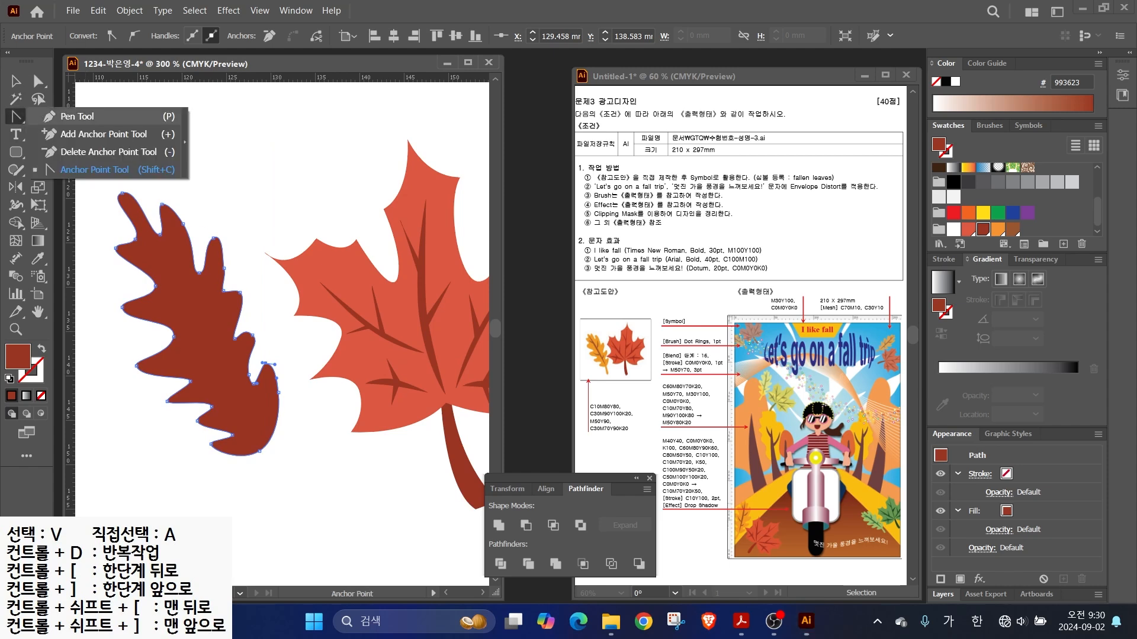
click(182, 223)
click(224, 269)
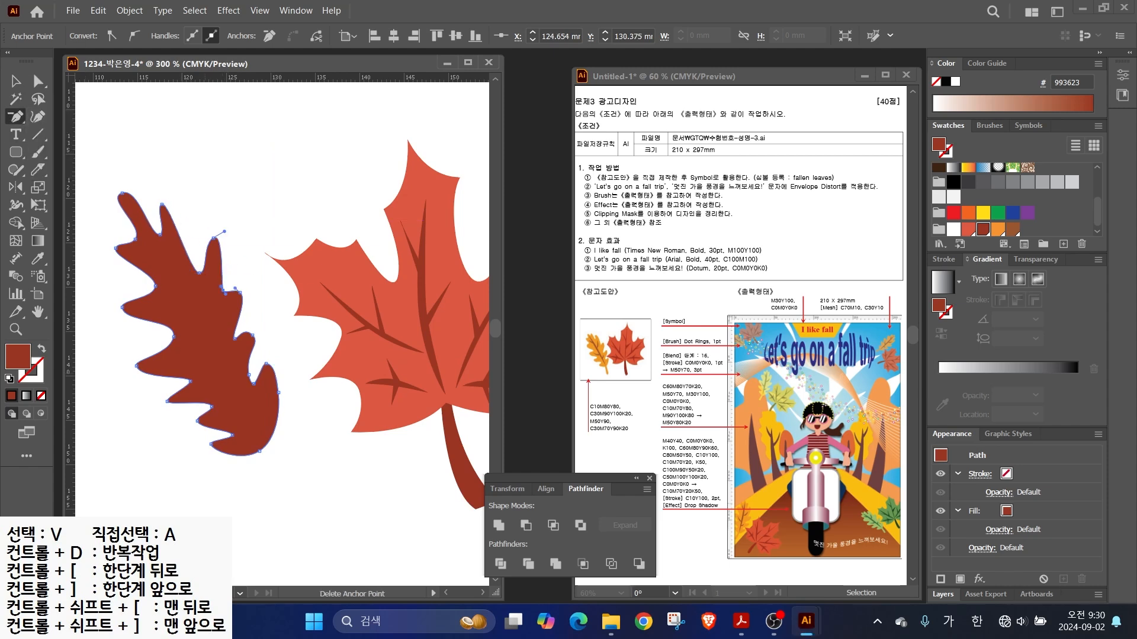
click(16, 81)
- Pen-draw a curved stem from the leaf's base and select it together with the leaf
click(106, 139)
drag(16, 117, 65, 116)
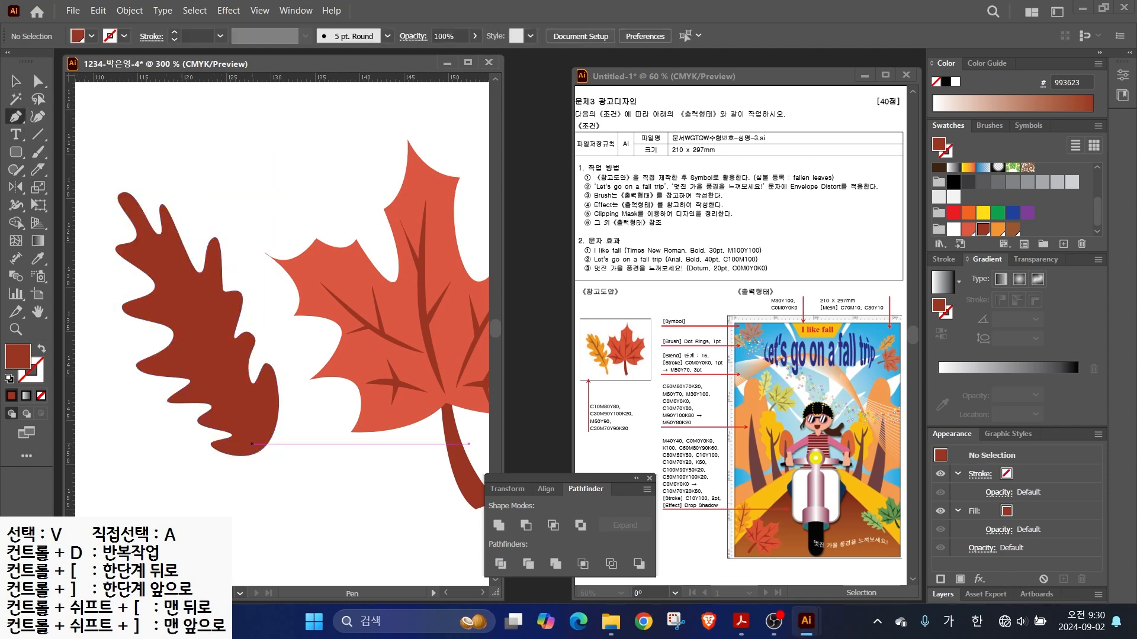
click(251, 443)
drag(264, 527, 260, 552)
click(281, 527)
drag(260, 437, 234, 392)
click(260, 437)
click(16, 81)
shift+click(178, 319)
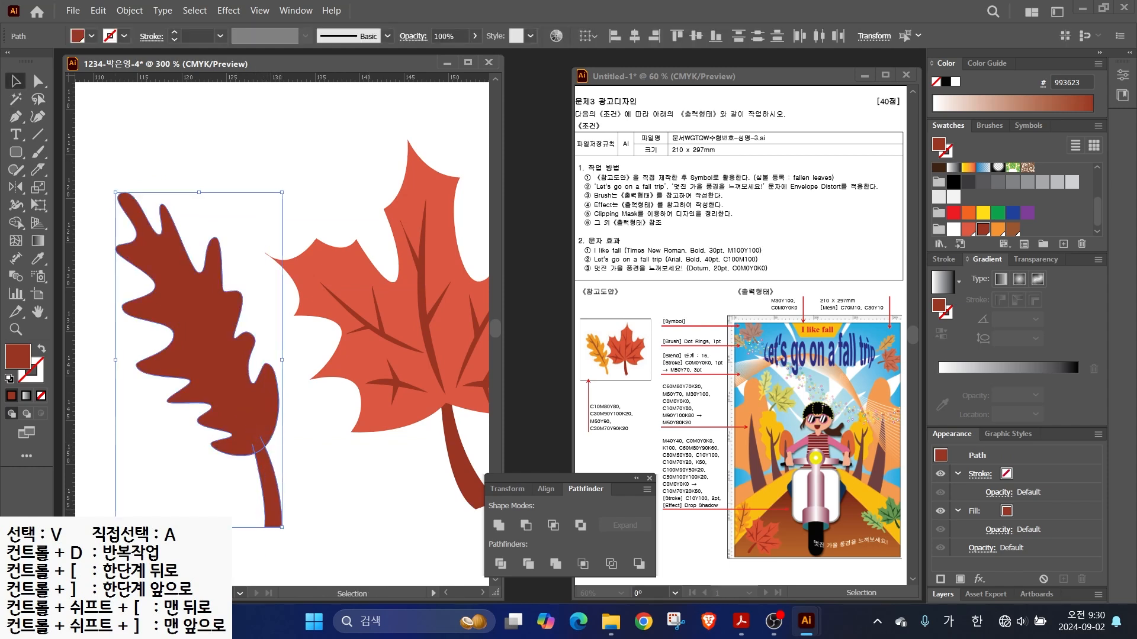
- Fill the leaf and stem with orange F79433 and draw a curved centre vein filled dark red 993623
click(997, 229)
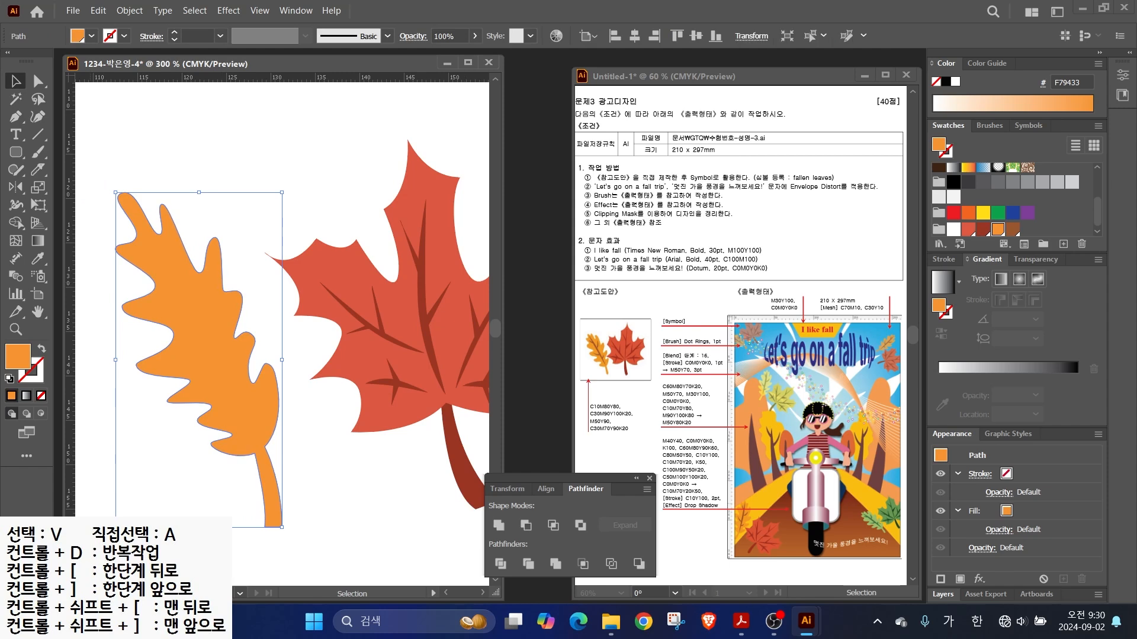
key(p)
click(152, 244)
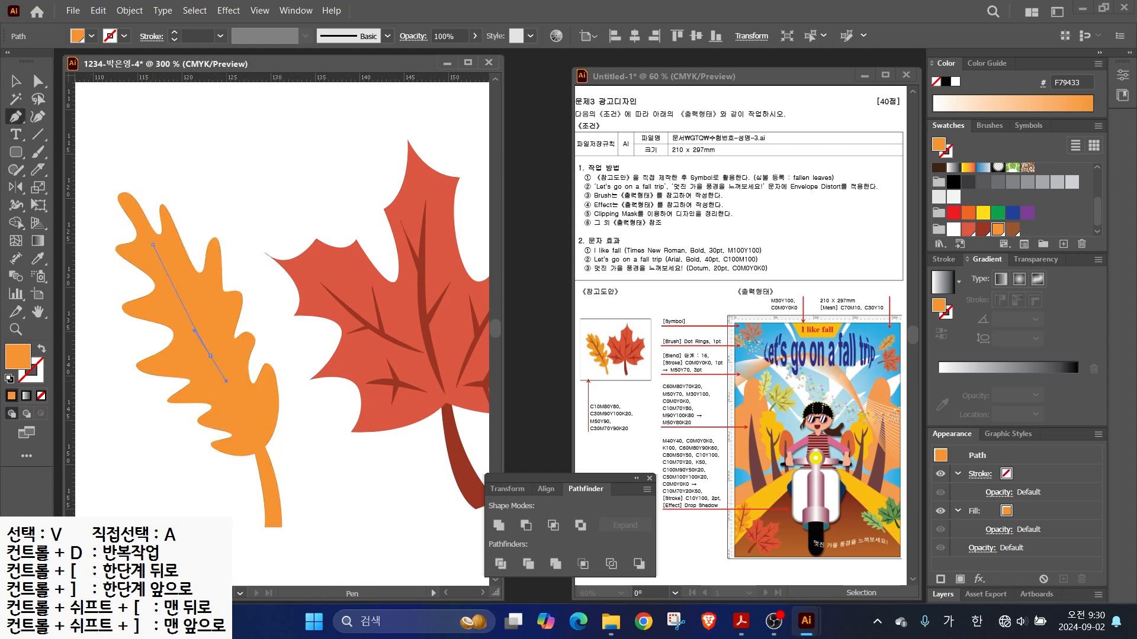
drag(226, 381, 227, 400)
click(248, 448)
drag(208, 329, 188, 289)
click(153, 244)
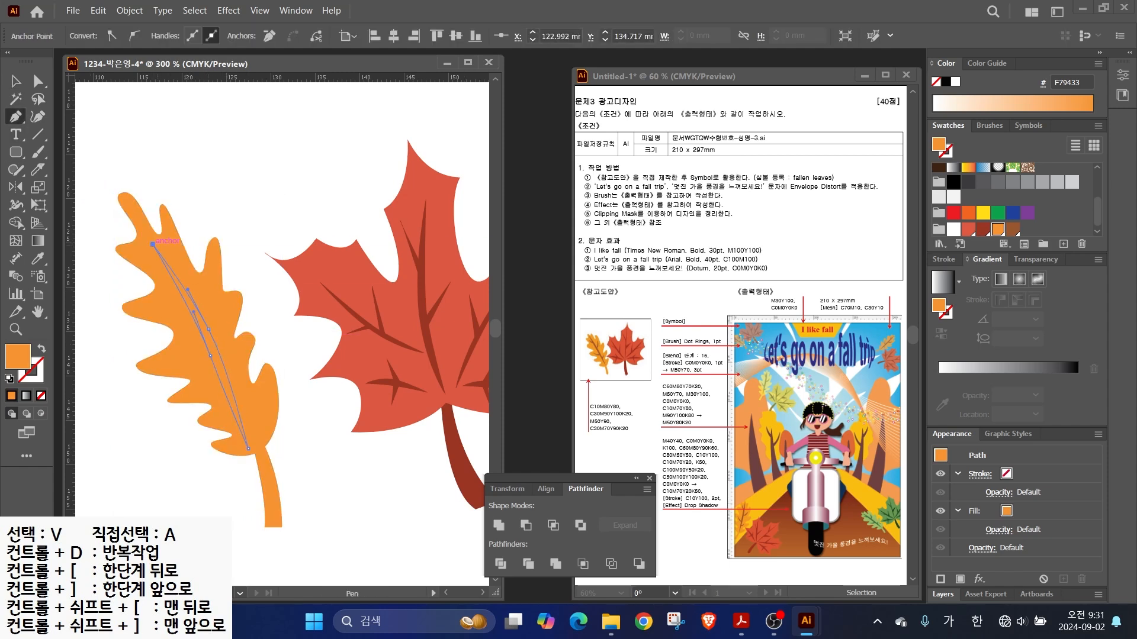
click(968, 229)
key(v)
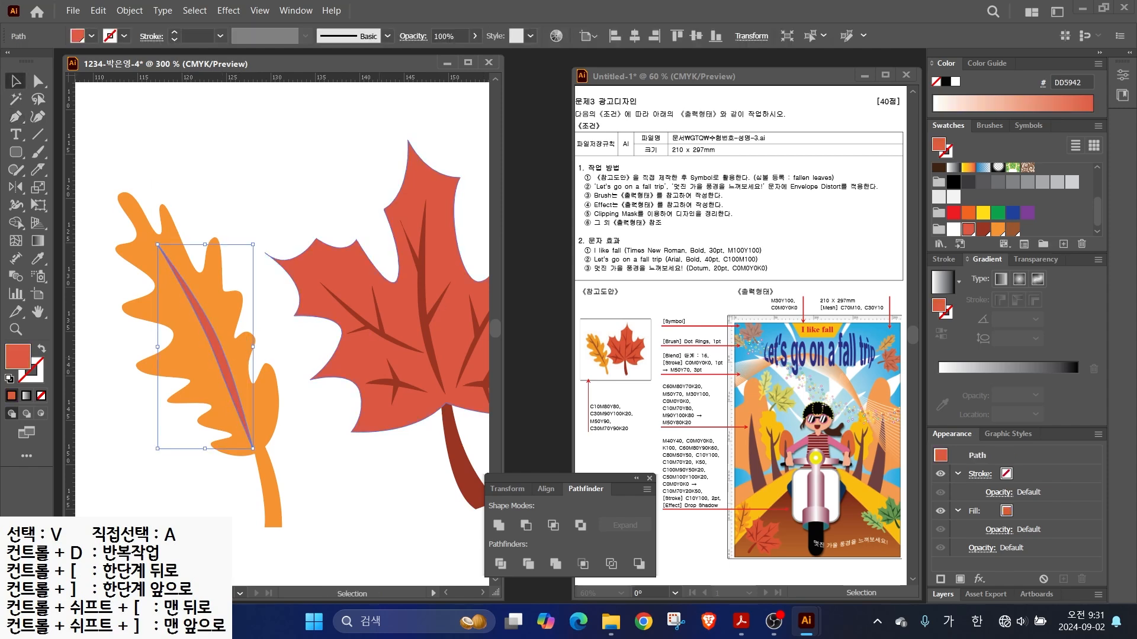
click(982, 228)
- Zoom in and draw two side veins off the centre vein
key(a)
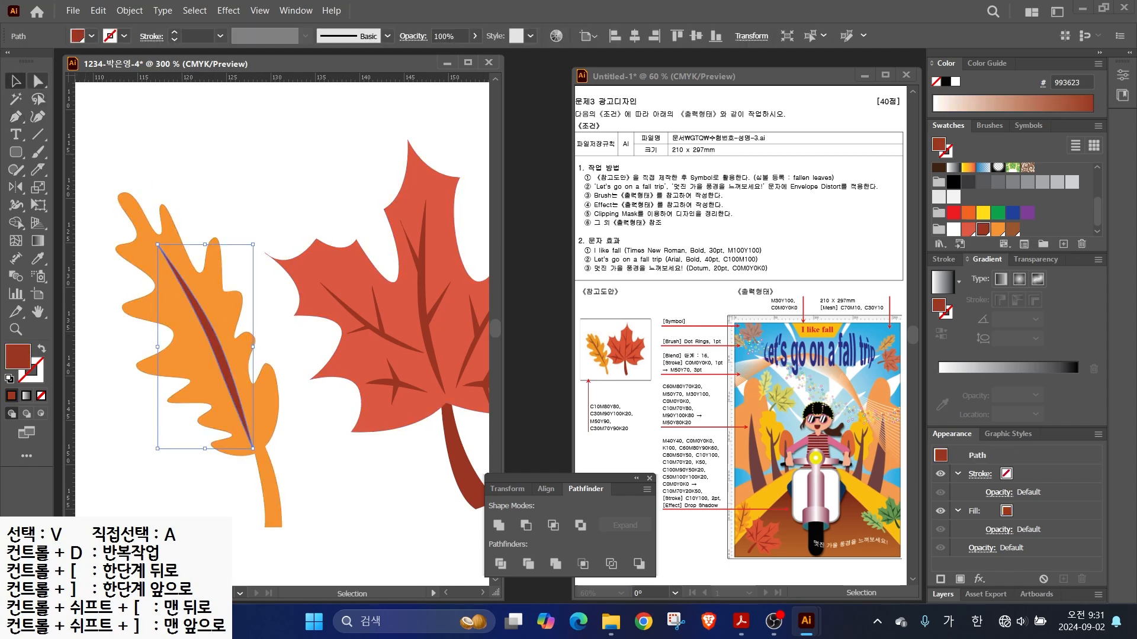
click(214, 328)
key(ctrl+plus)
key(p)
click(203, 262)
drag(193, 316, 209, 307)
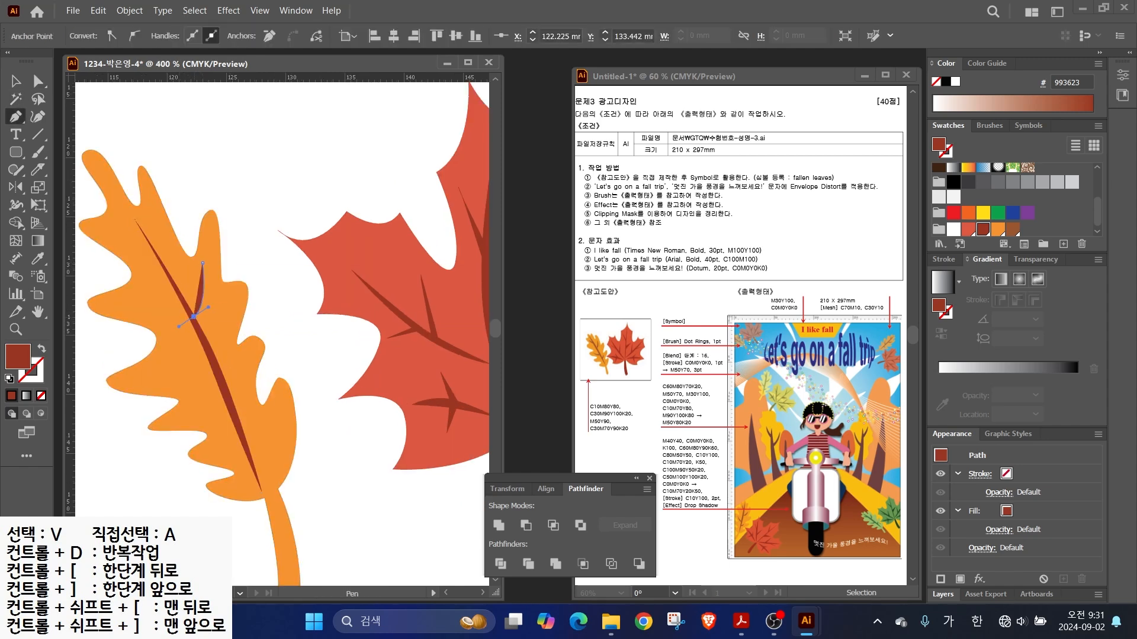
click(202, 262)
click(239, 355)
click(232, 406)
click(227, 395)
click(227, 395)
- Add a curved third side vein and a small vein near the leaf top
click(216, 365)
drag(153, 369, 129, 361)
click(153, 369)
drag(215, 373, 248, 361)
key(ctrl+shift+a)
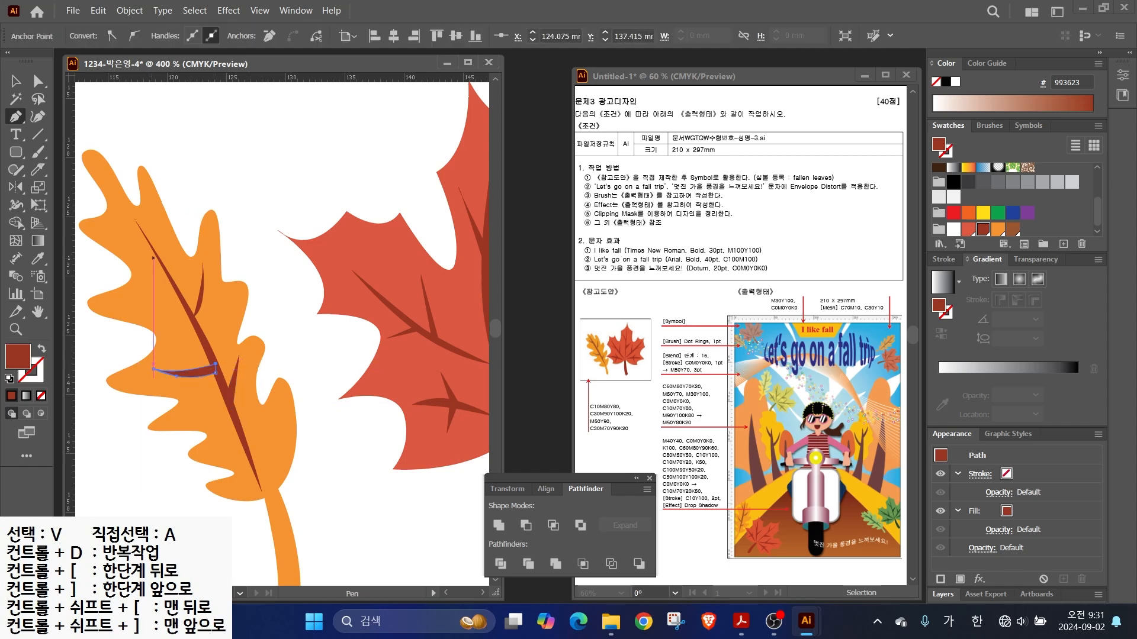
click(163, 269)
click(134, 266)
click(167, 276)
- Select all the orange leaf's parts, excluding the maple leaf, and group them
scroll(148, 263, down, 2)
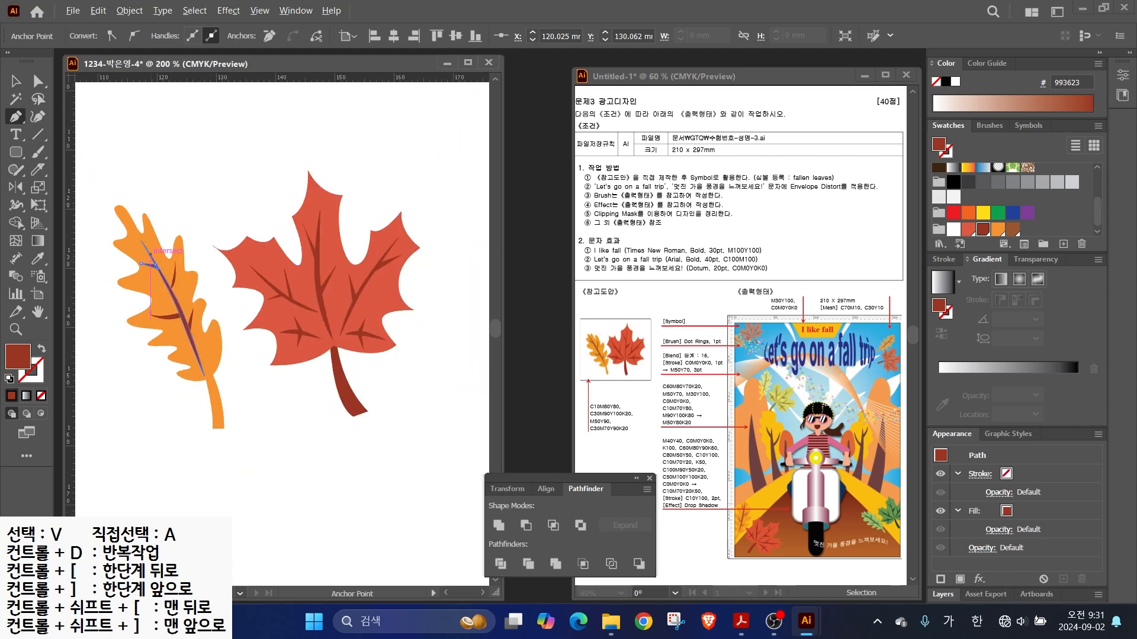
click(16, 81)
drag(101, 231, 218, 441)
click(219, 444)
drag(134, 447, 218, 202)
shift+click(267, 269)
right_click(182, 296)
click(207, 322)
click(237, 384)
- Move, tilt and enlarge the grouped leaf so it overlaps the maple leaf's left side
drag(171, 284, 195, 293)
drag(133, 208, 108, 202)
drag(201, 338, 204, 342)
scroll(355, 419, down, 1)
click(357, 423)
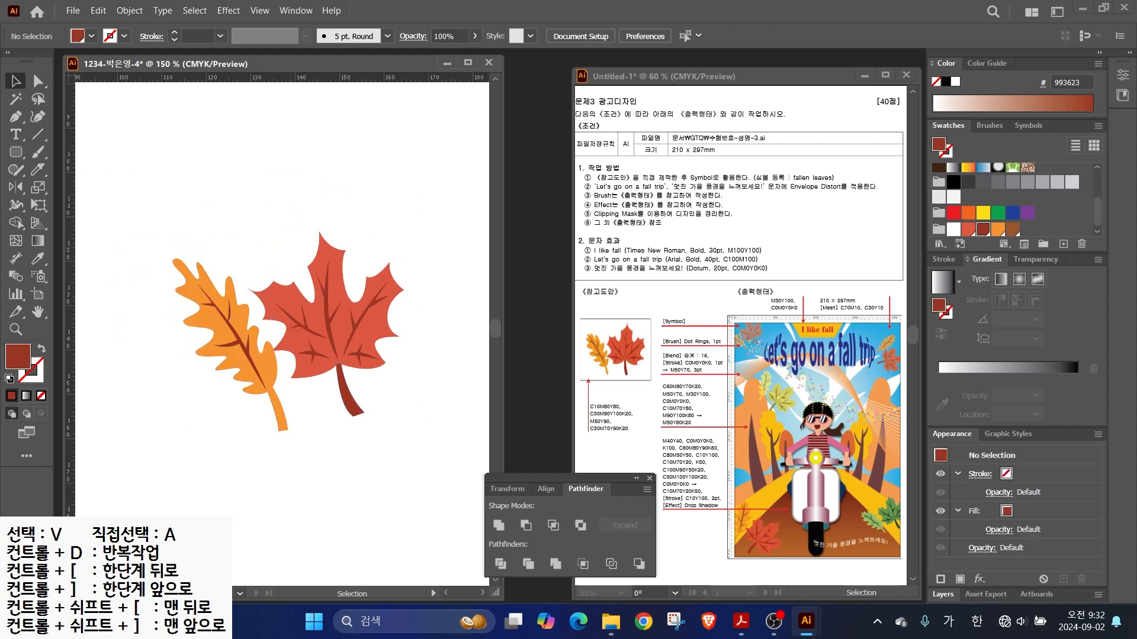
- Select both leaves, show the Symbols panel, and close the stray Libraries panel
key(ctrl)
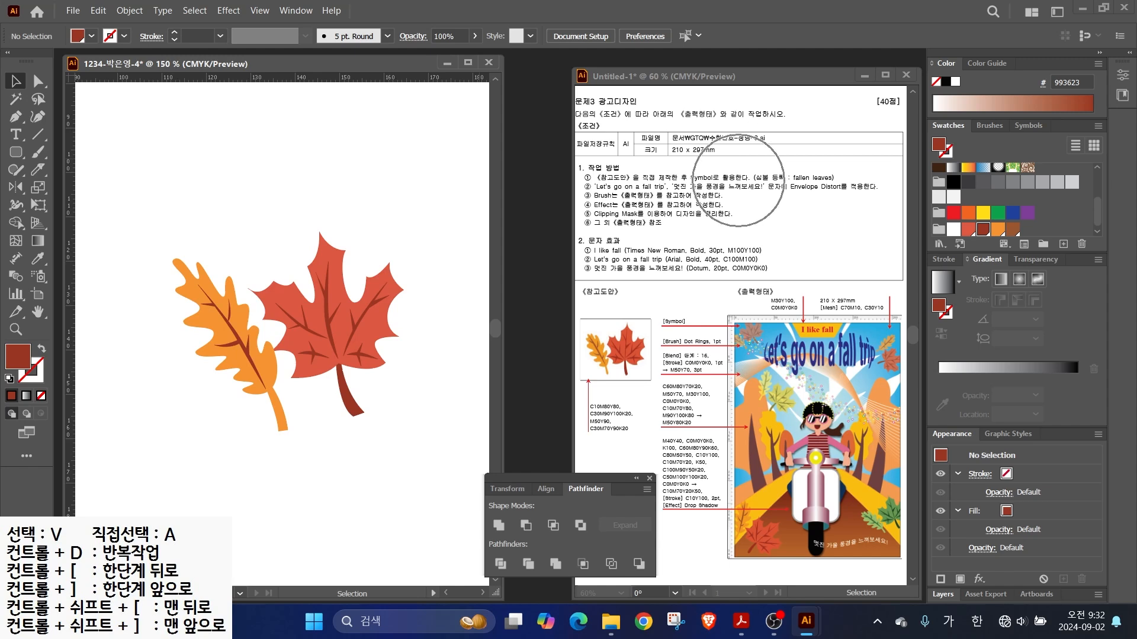
drag(178, 180, 407, 433)
click(1028, 126)
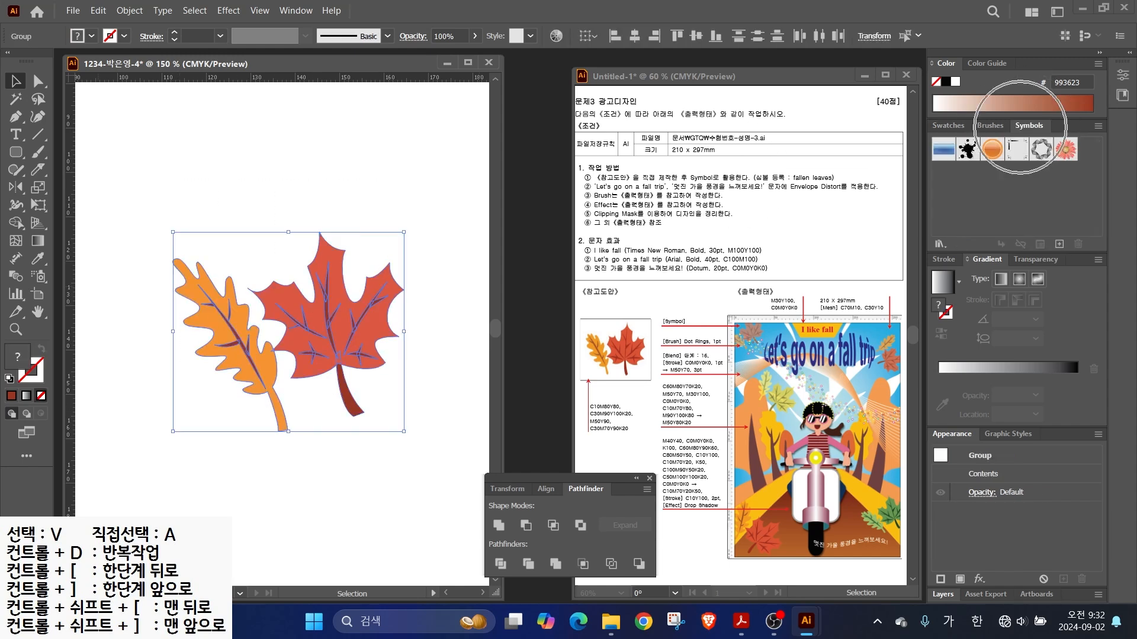
key(ctrl)
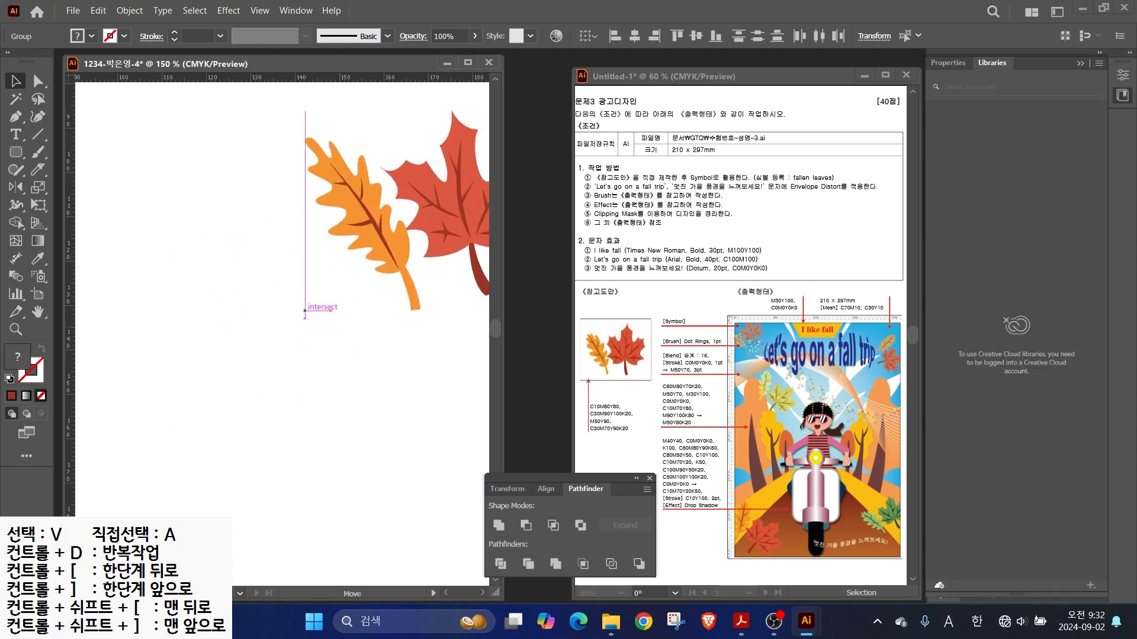
drag(305, 310, 163, 378)
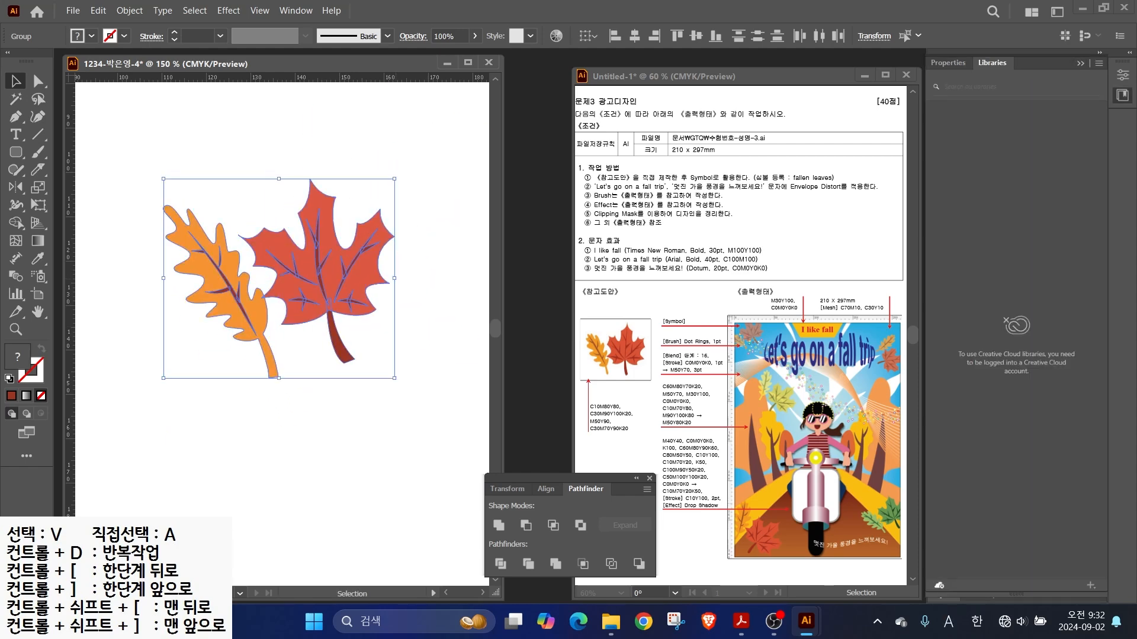
drag(583, 179, 529, 81)
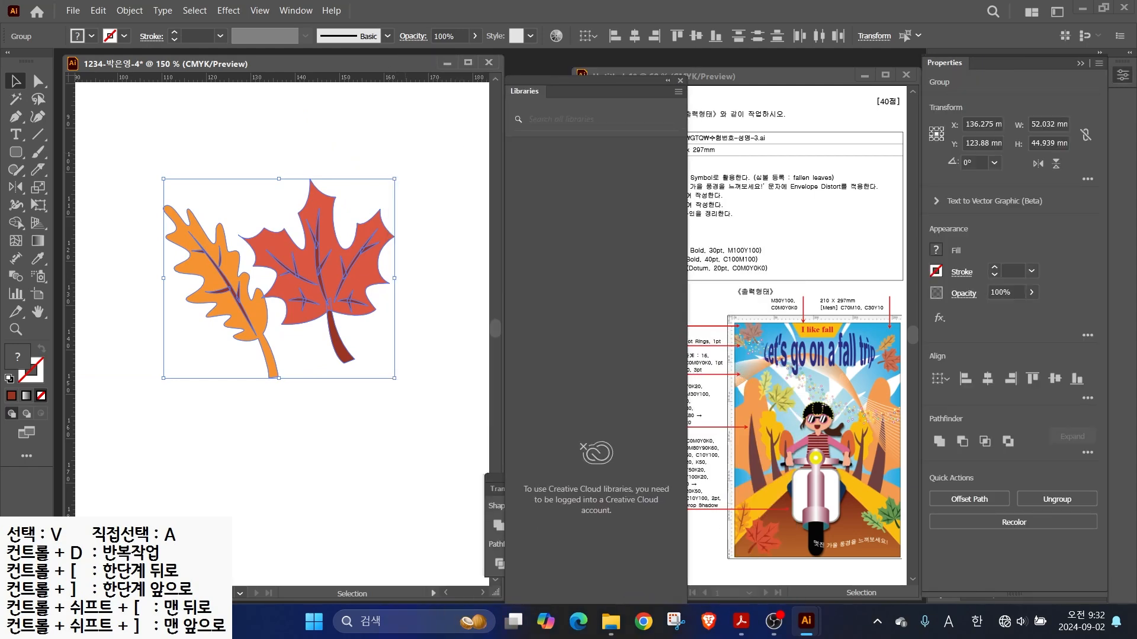
click(681, 81)
- Drag both leaves into the Symbols panel as a new symbol named 'fallen leaves'
drag(322, 266, 1016, 196)
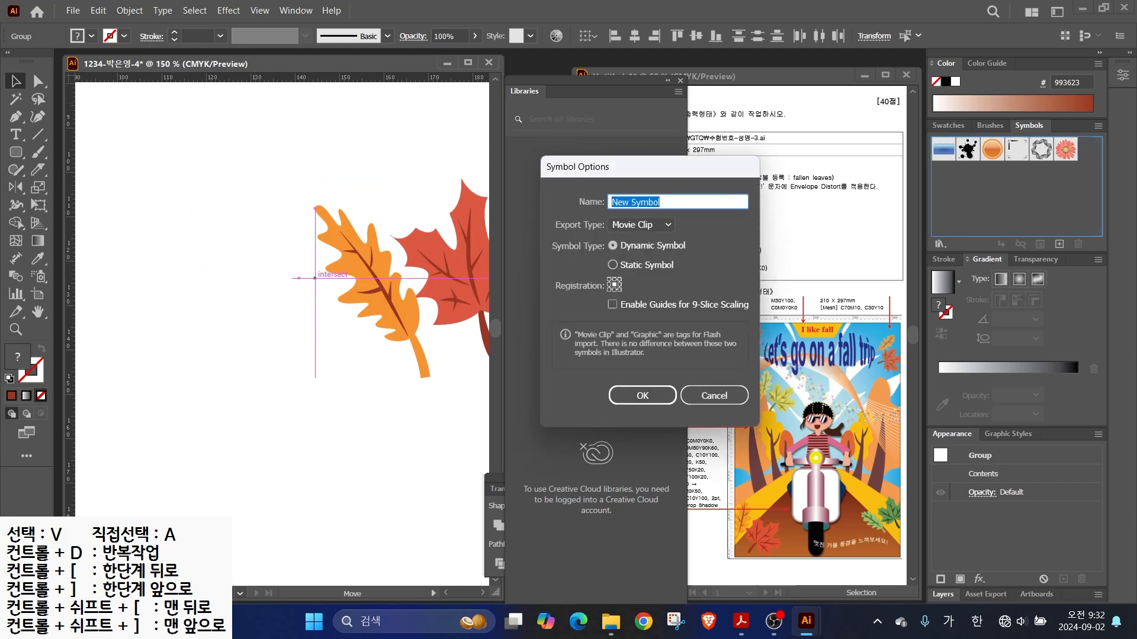
key(Return)
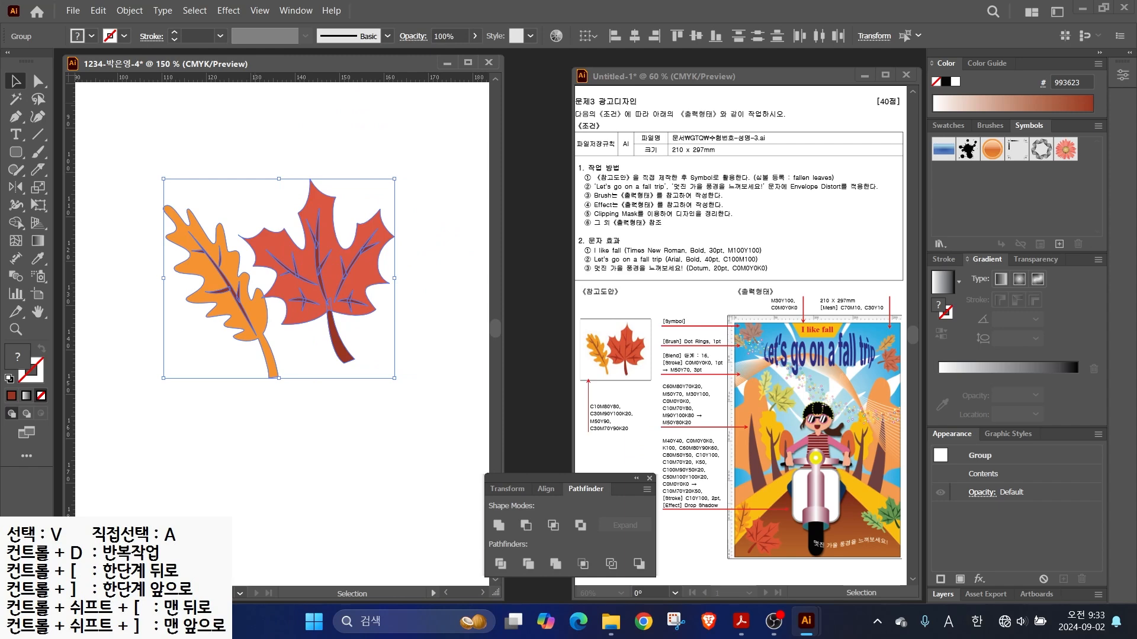
key(ctrl+shift+a)
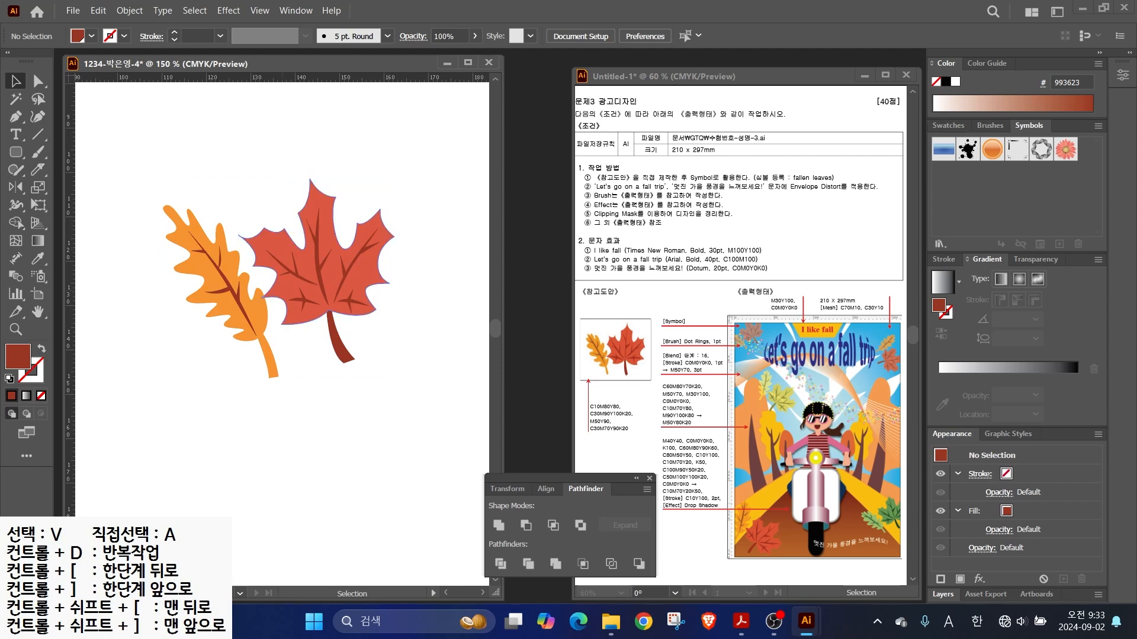
drag(170, 148, 409, 381)
drag(163, 279, 1016, 196)
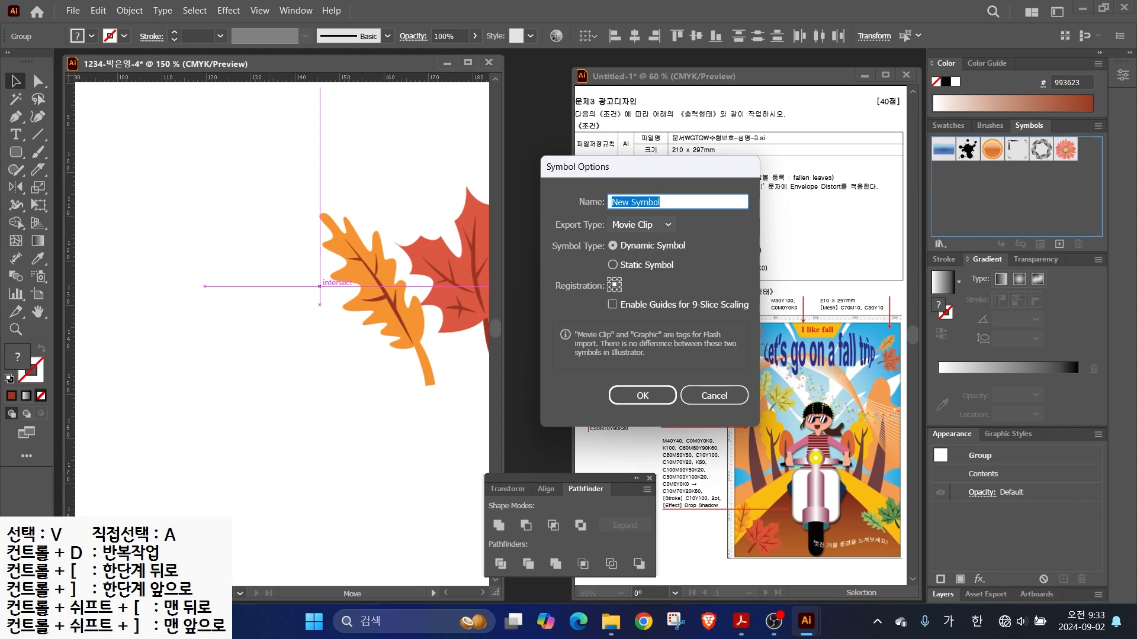
text(ㄹ)
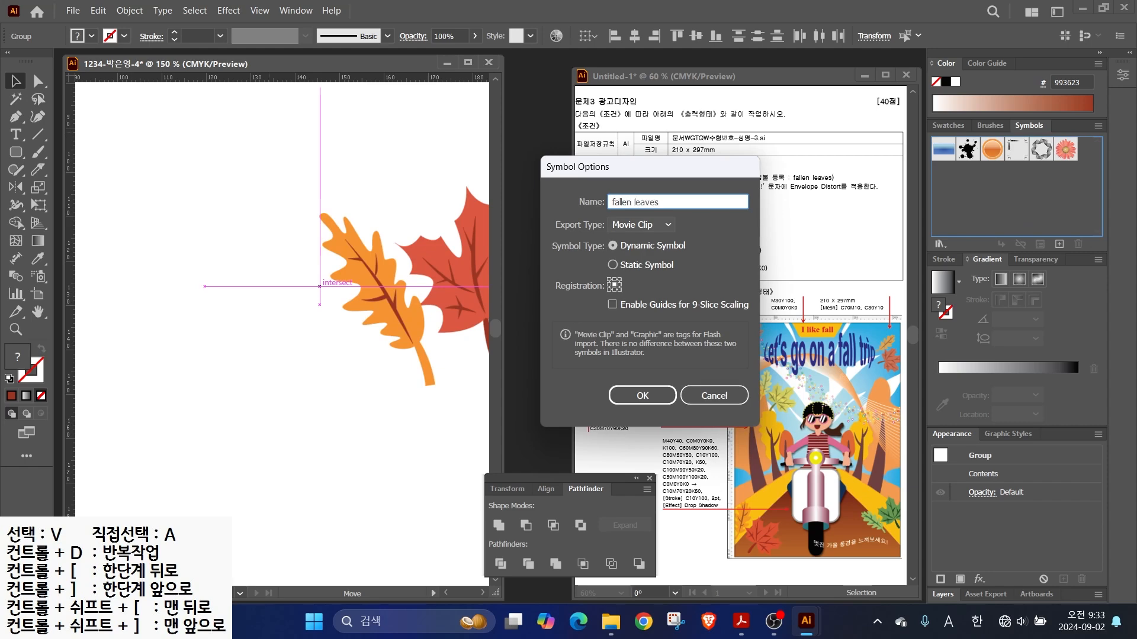
key(Return)
- Delete the leaf symbol instance from the artboard
key(alt+Tab)
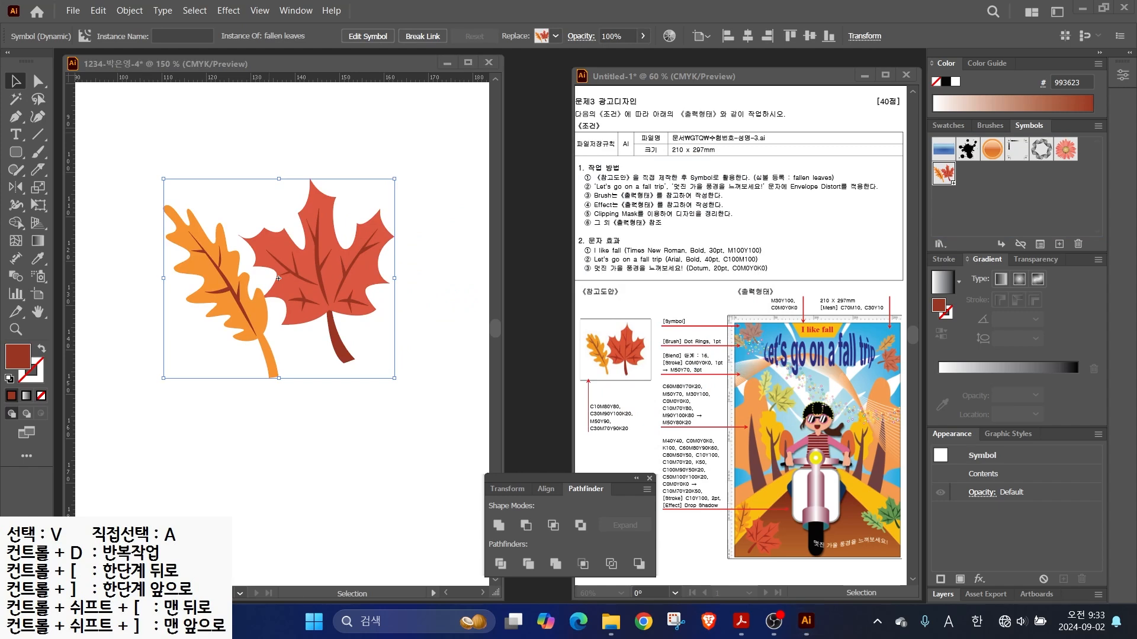
key(alt+Tab)
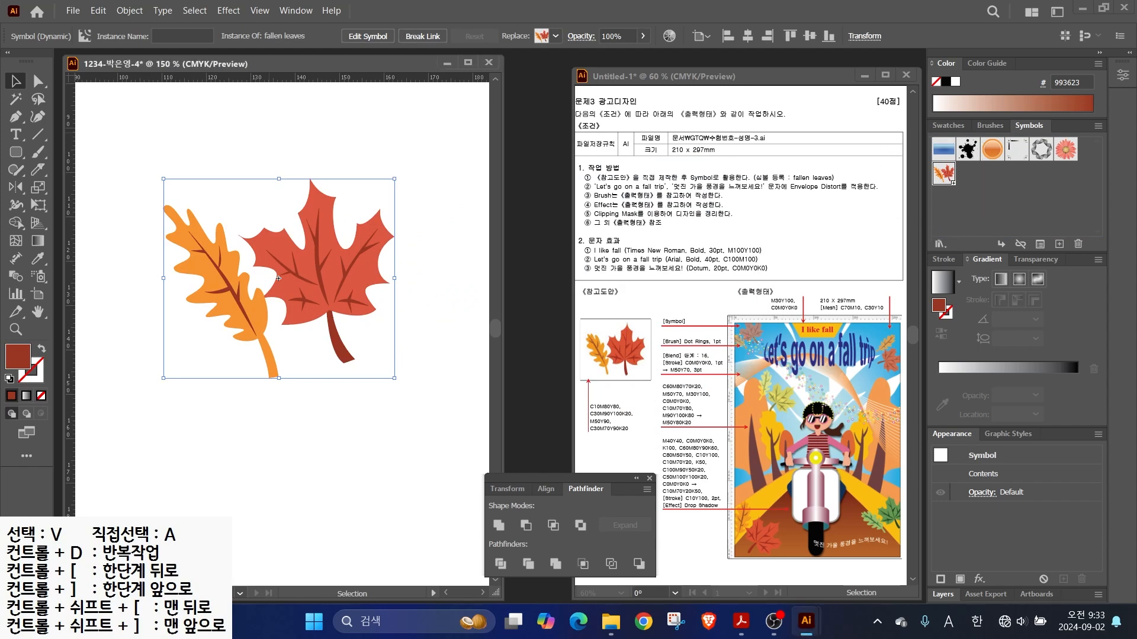
key(ctrl)
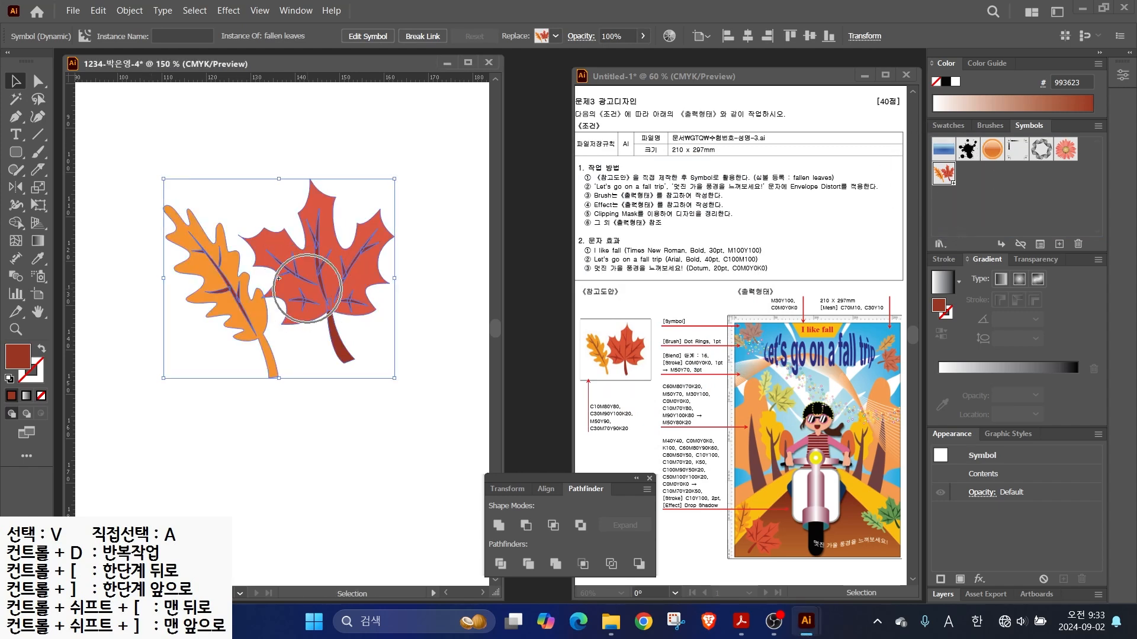
key(Delete)
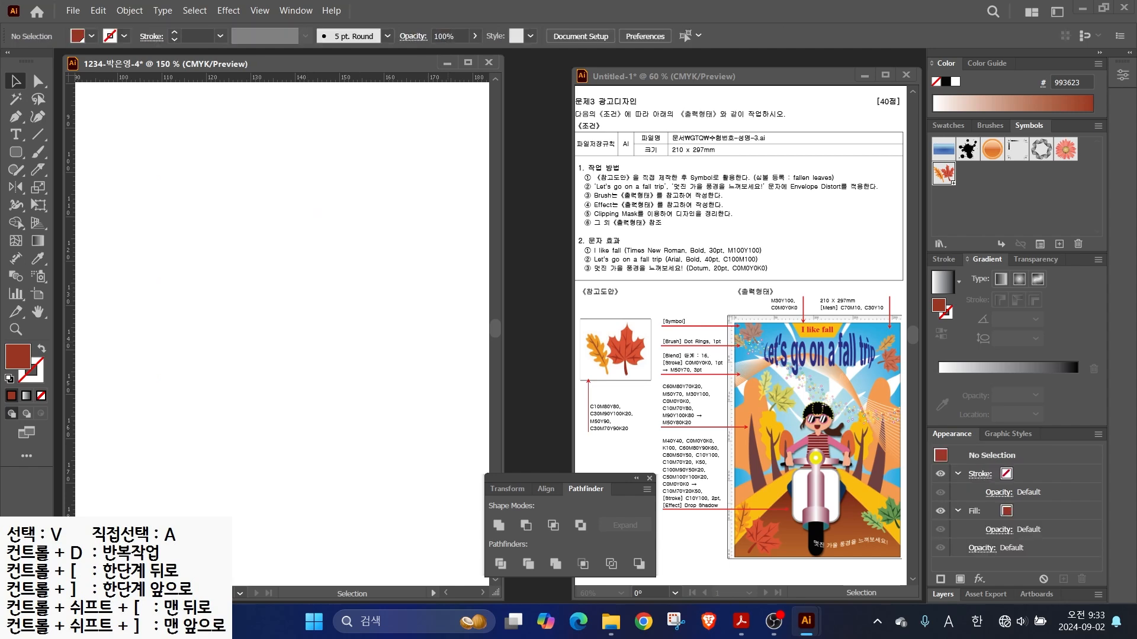
- Draw a 210 × 297 mm rectangle and move it to cover the artboard
key(ctrl+minus)
key(ctrl+minus)
key(ctrl+minus)
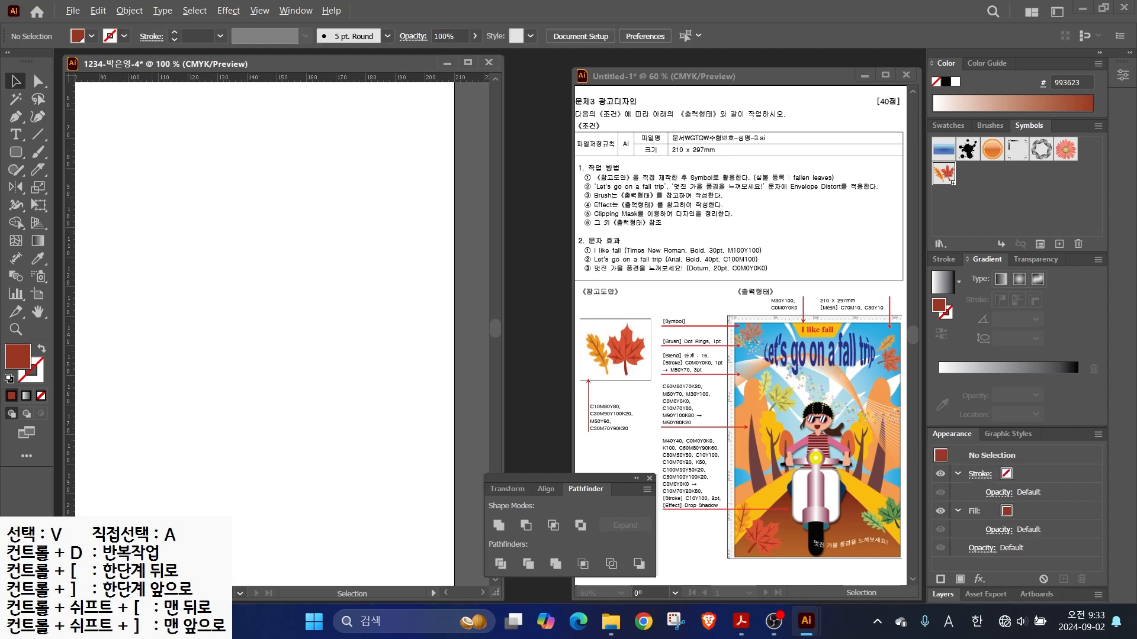
drag(239, 331, 306, 309)
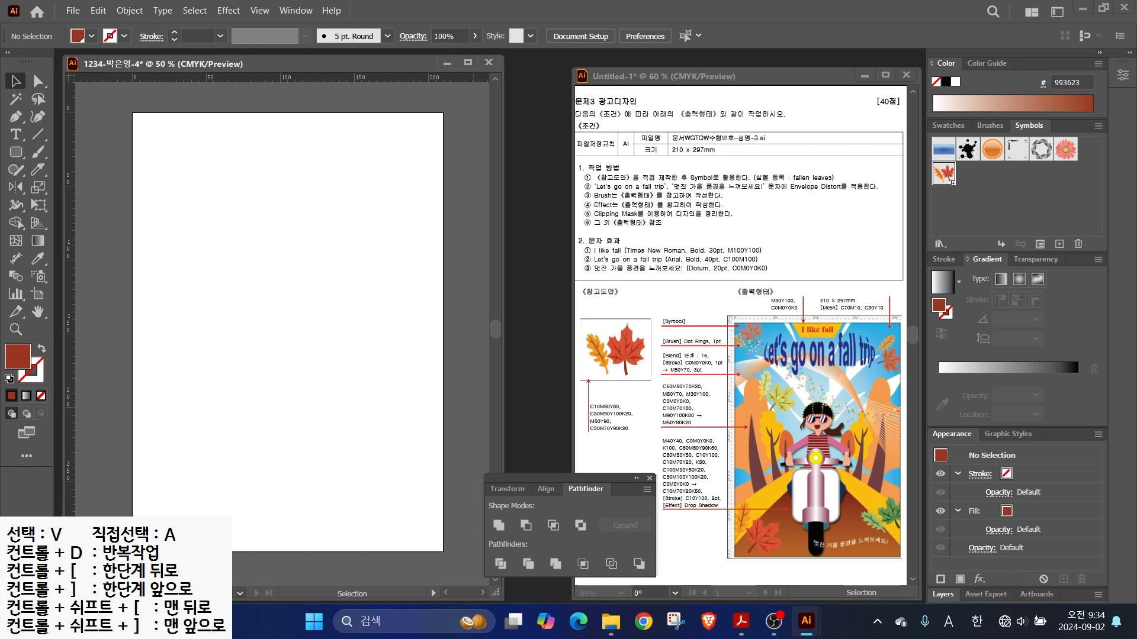
drag(16, 152, 62, 152)
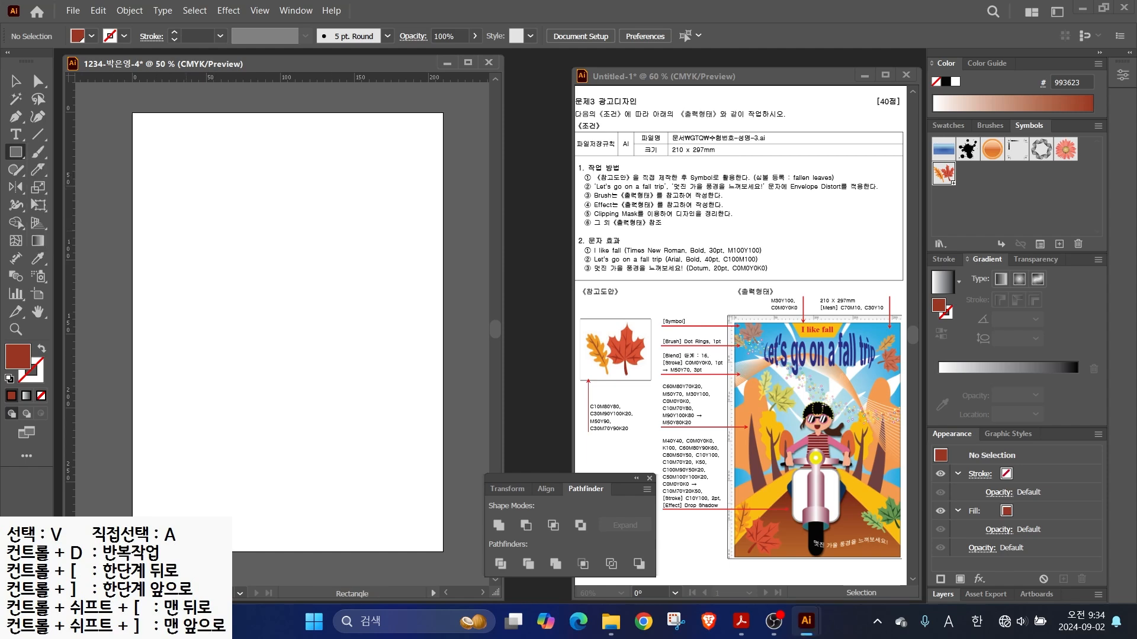
click(185, 230)
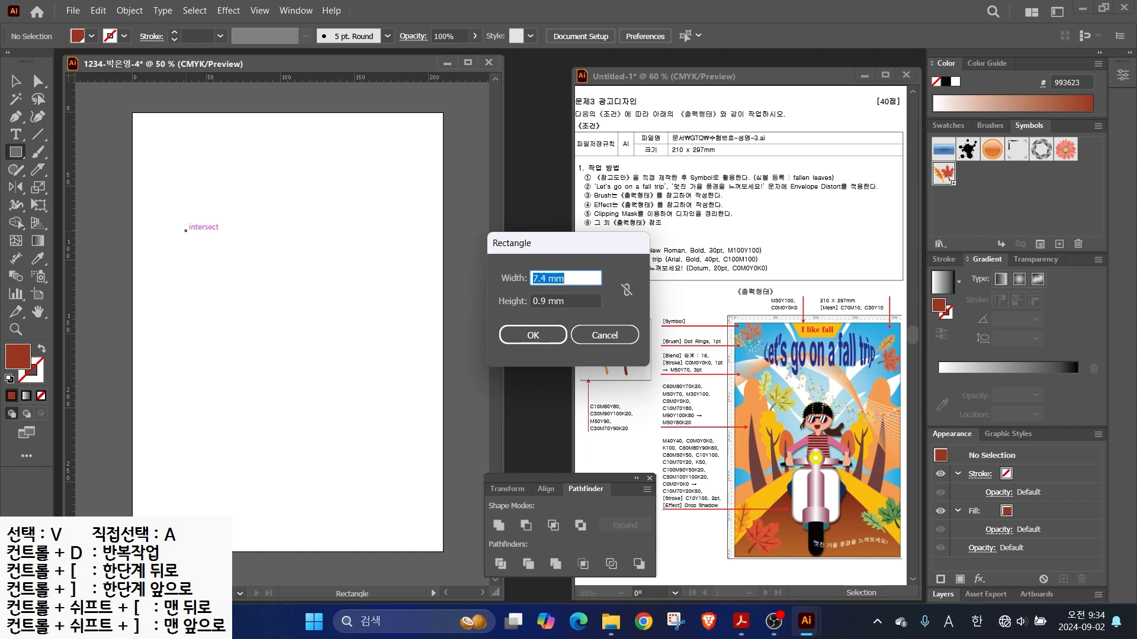
text(210)
key(Tab)
text(2)
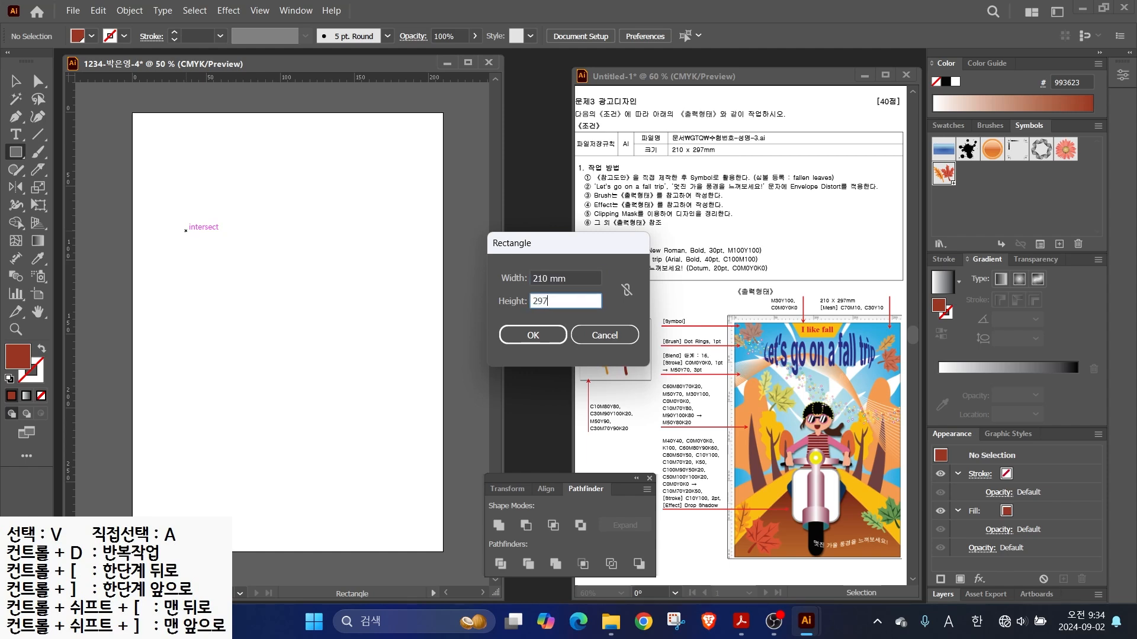
text(97)
key(Return)
key(v)
drag(341, 450, 287, 329)
- Fill the rectangle with blue C70 M10 Y0 K0
double_click(17, 357)
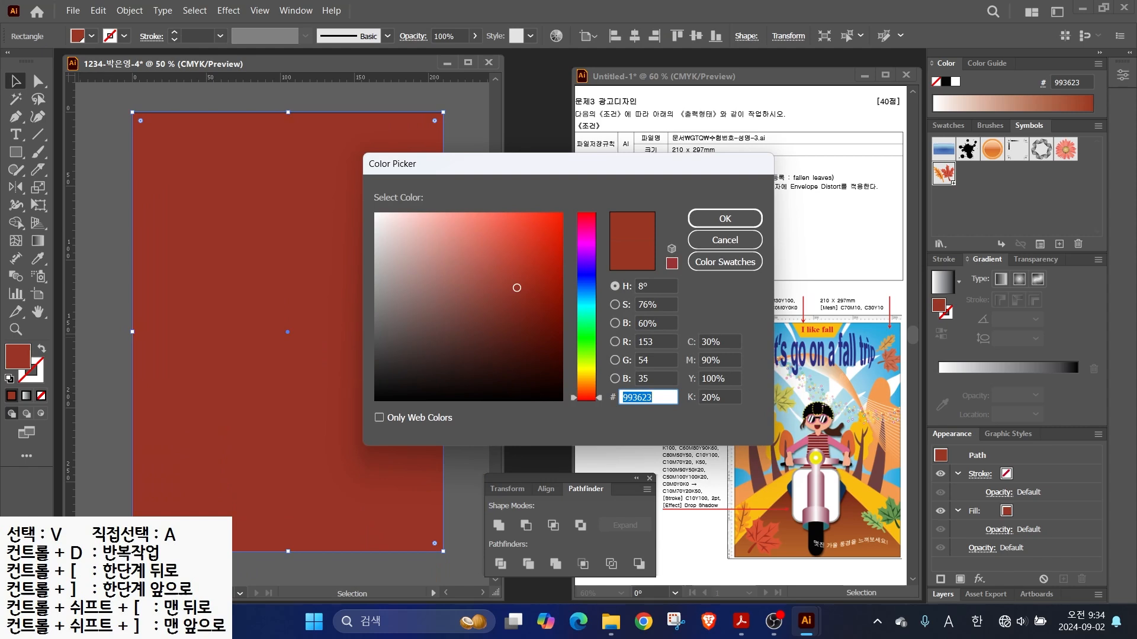
click(720, 342)
text(70)
key(Tab)
text(10)
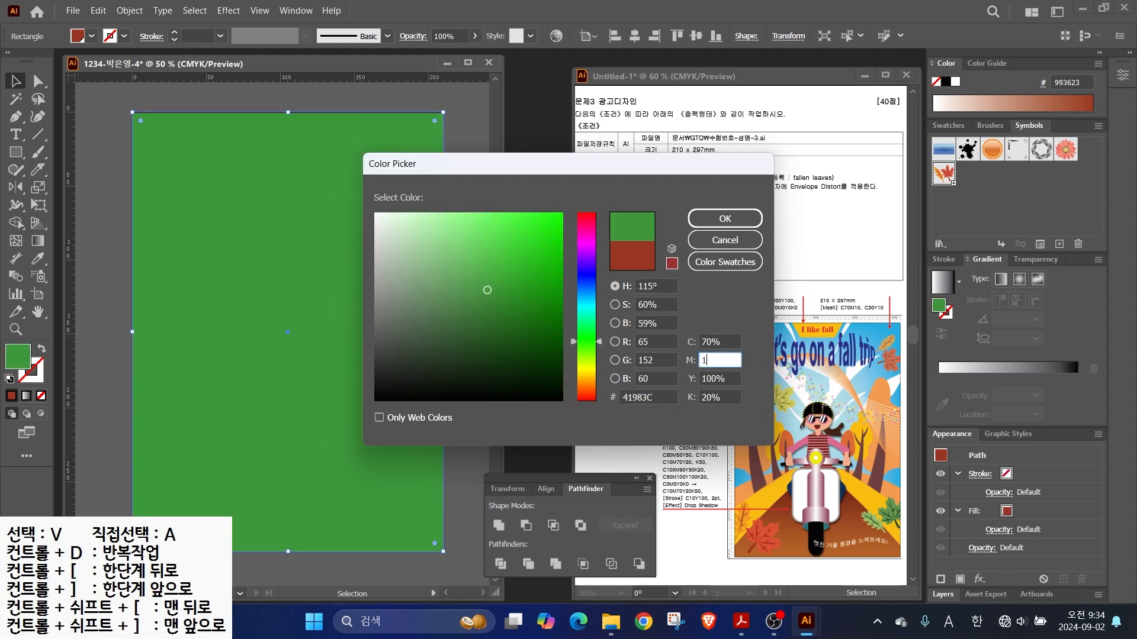
key(Tab)
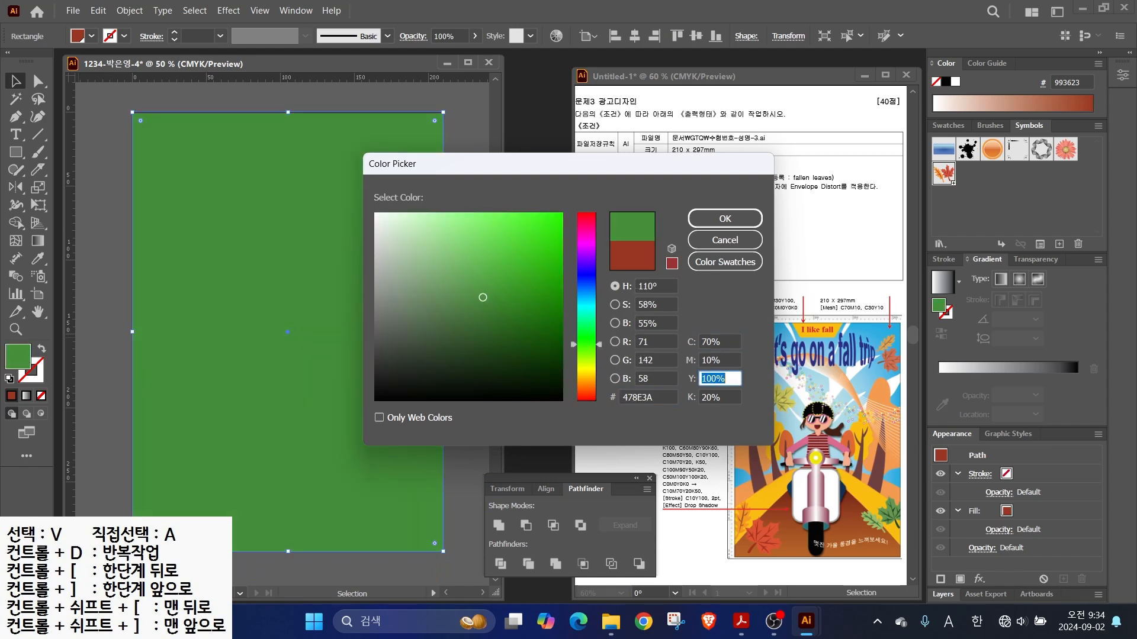
text(0)
key(Tab)
text(0)
key(Return)
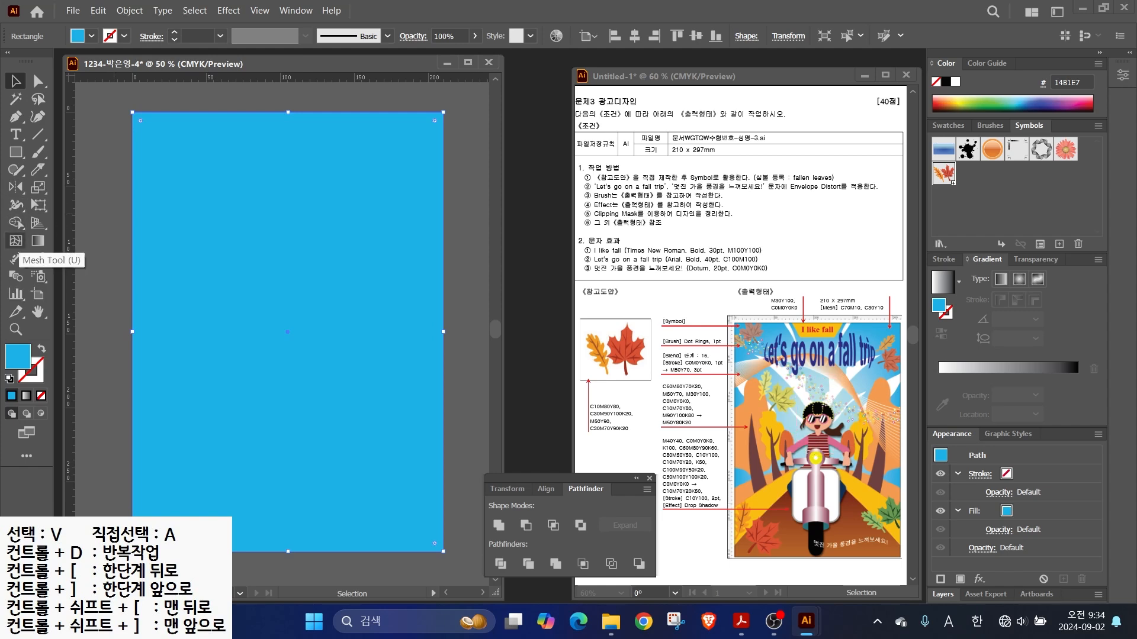
- Add a centre mesh point coloured pale aqua C30 M0 Y10 K0
click(16, 240)
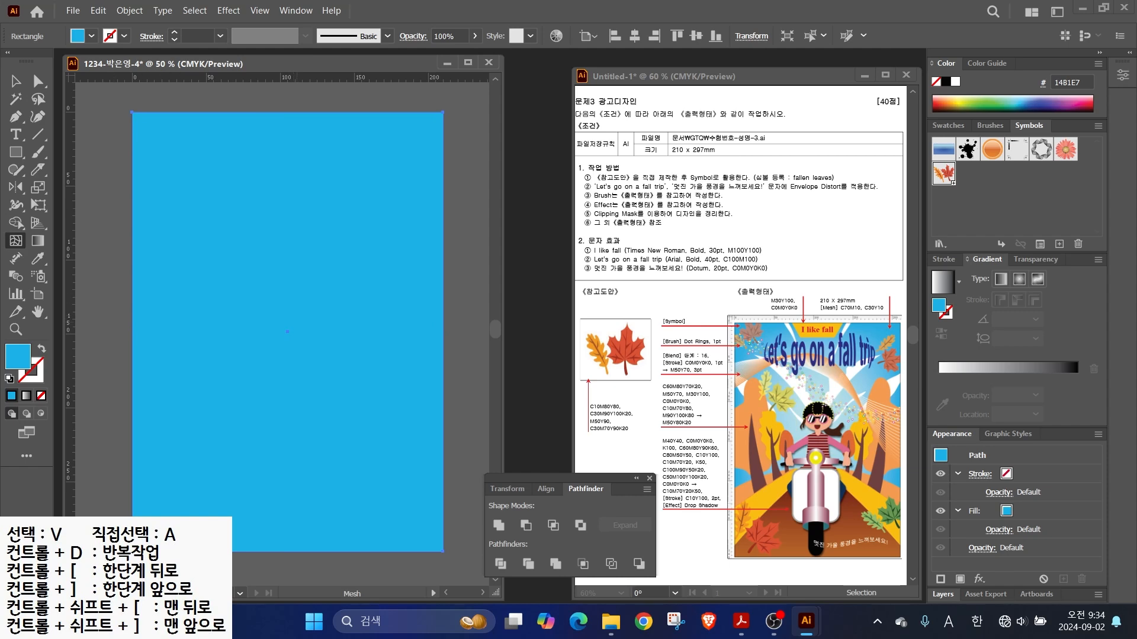
click(289, 323)
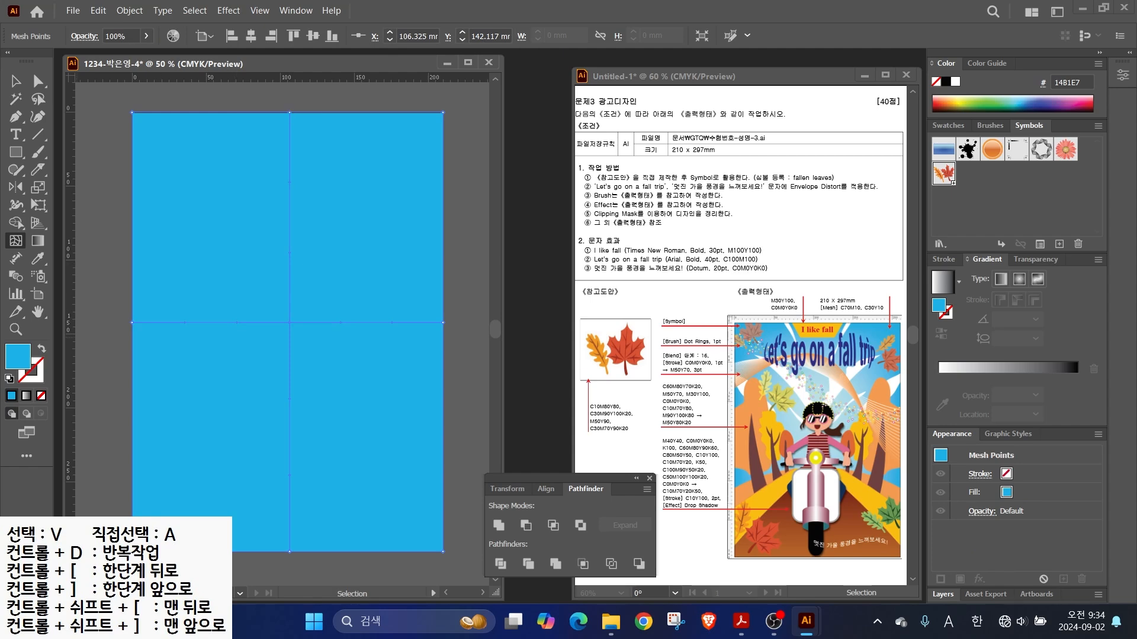
double_click(17, 355)
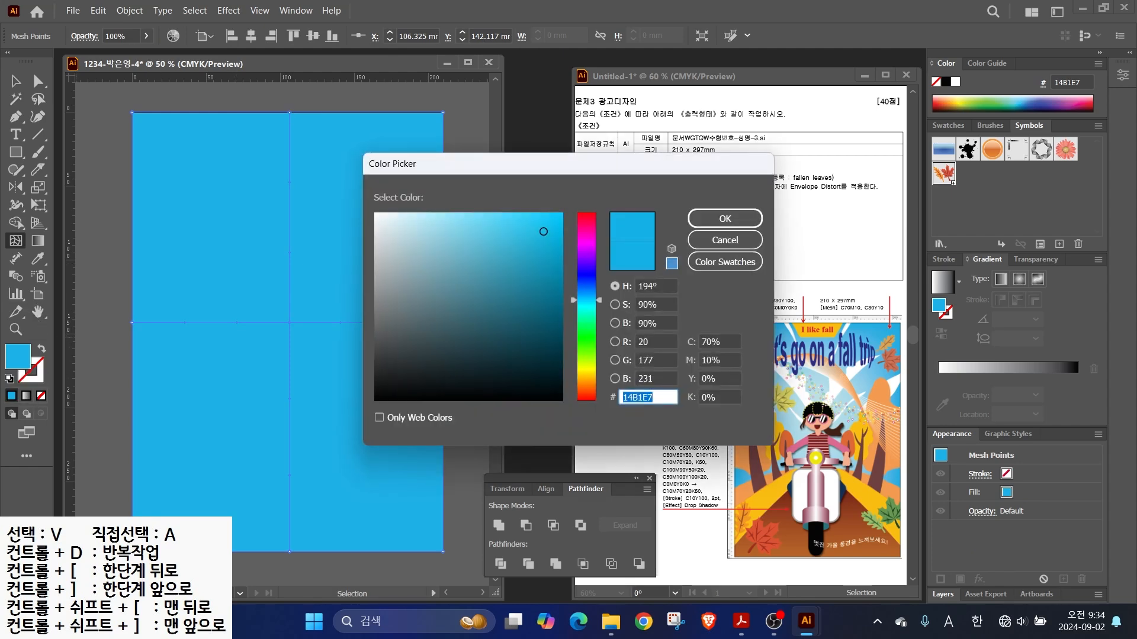
key(Tab)
text(30)
key(Tab)
text(0)
key(Tab)
text(10)
key(Tab)
key(Return)
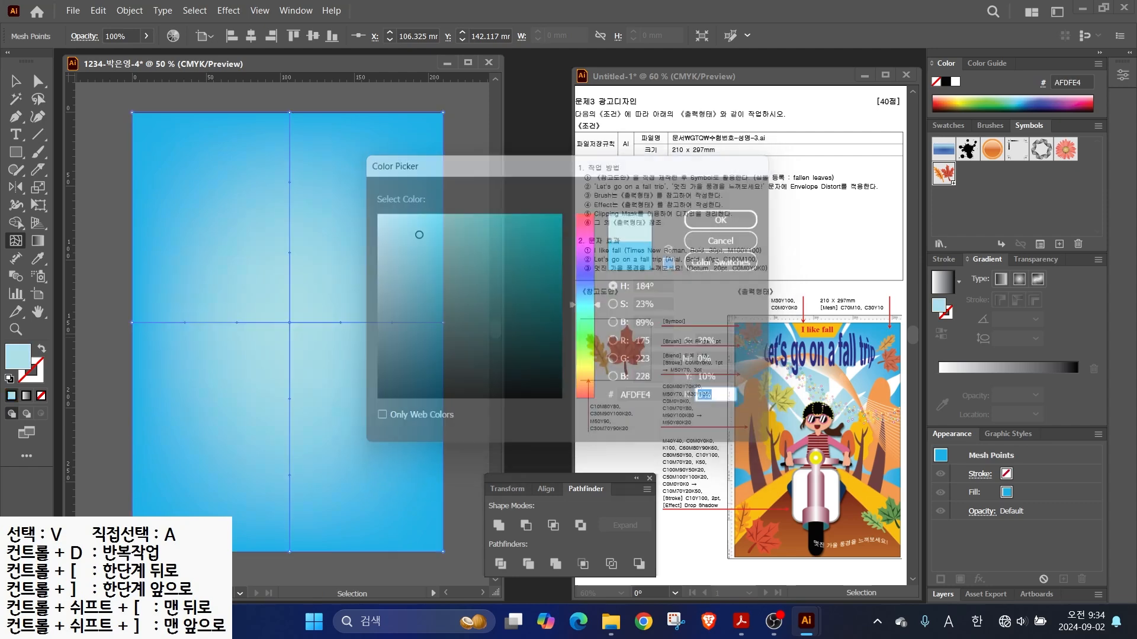
- Select the mesh rectangle and lock it with Object > Lock > Selection
key(v)
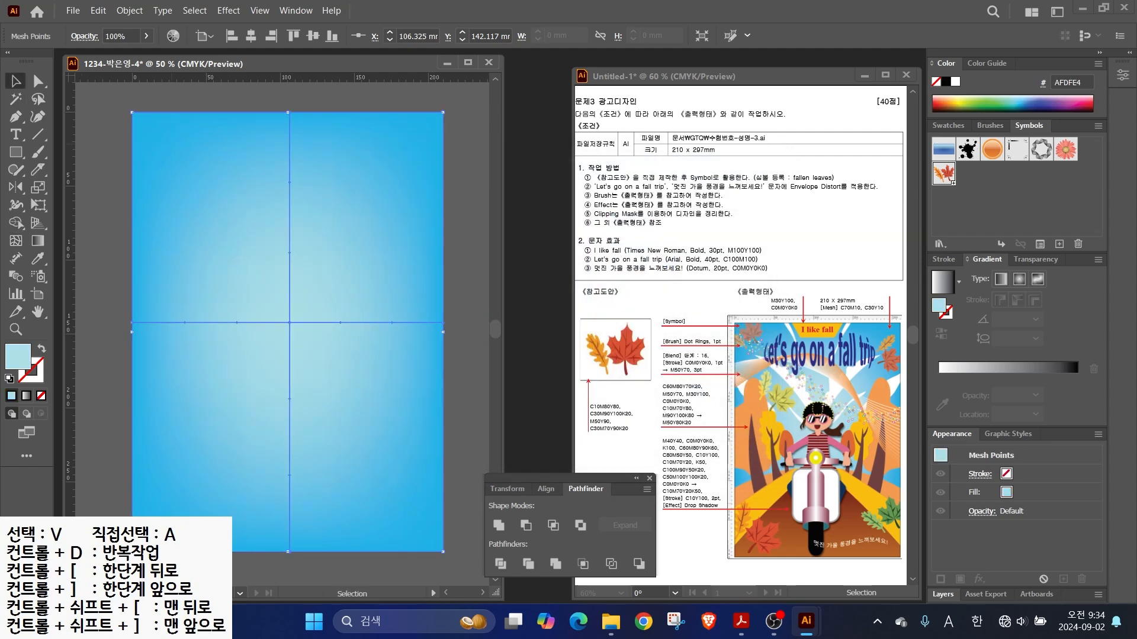
click(102, 237)
click(183, 237)
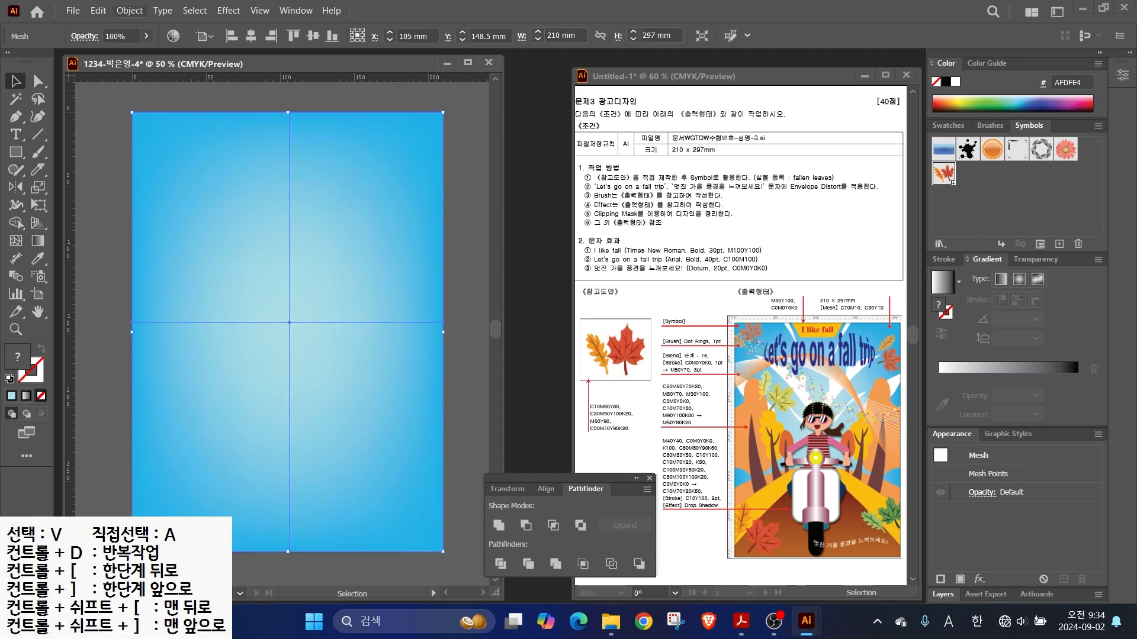
click(129, 10)
mouse_move(154, 139)
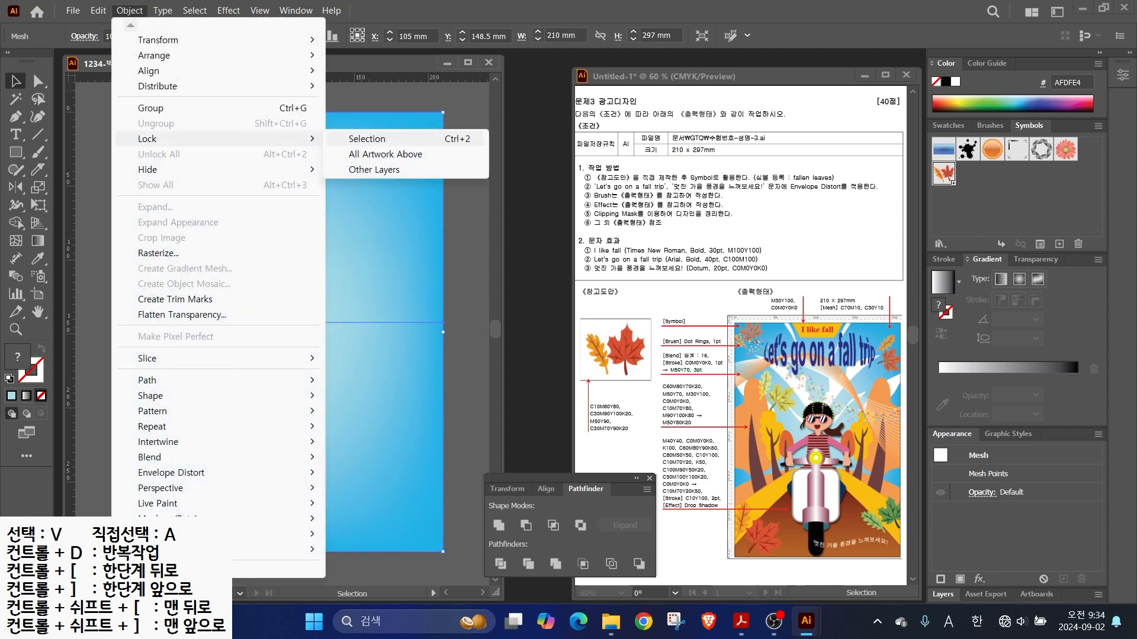
click(367, 139)
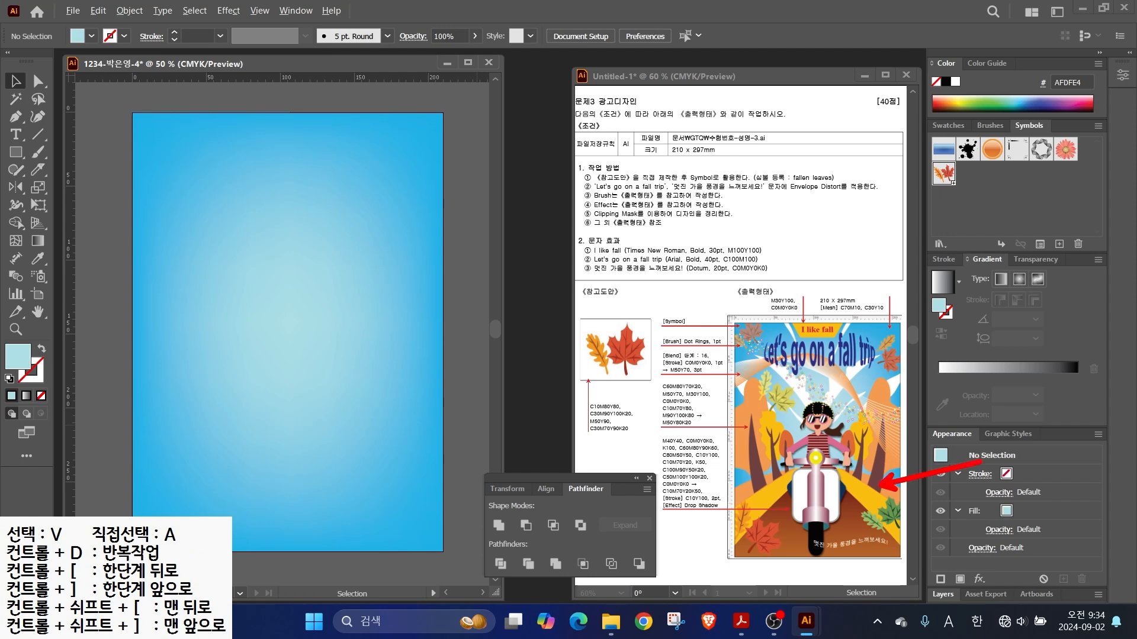
- Draw the first curved streak with the Pen tool and fill it white from Swatches
click(16, 117)
click(300, 295)
drag(335, 222, 352, 212)
drag(414, 171, 475, 150)
click(414, 171)
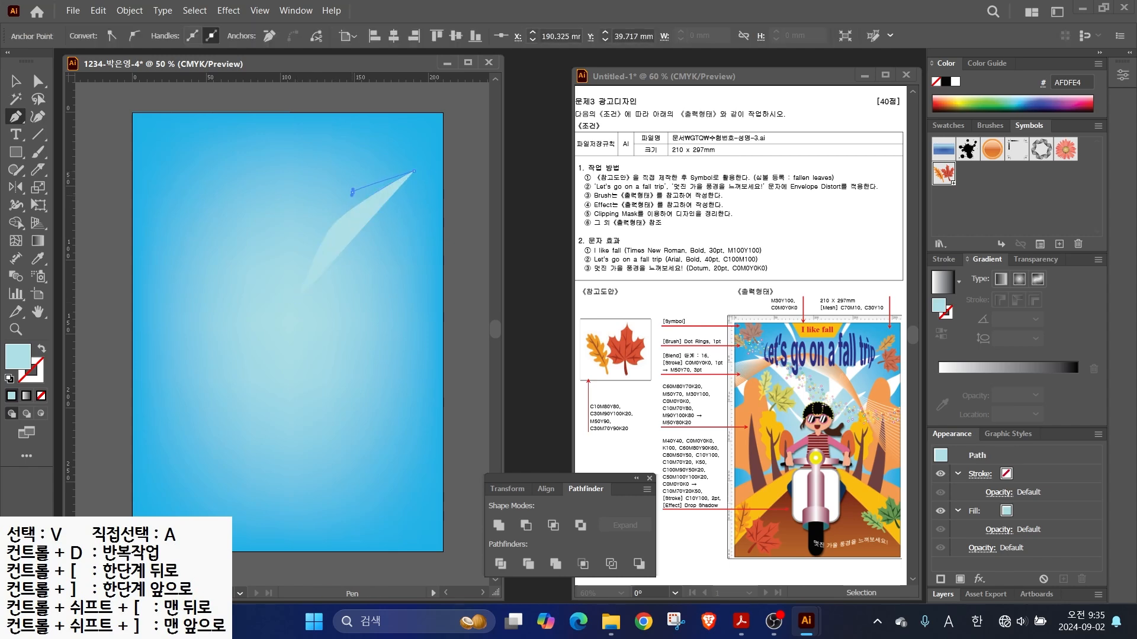
drag(308, 258, 293, 260)
click(300, 293)
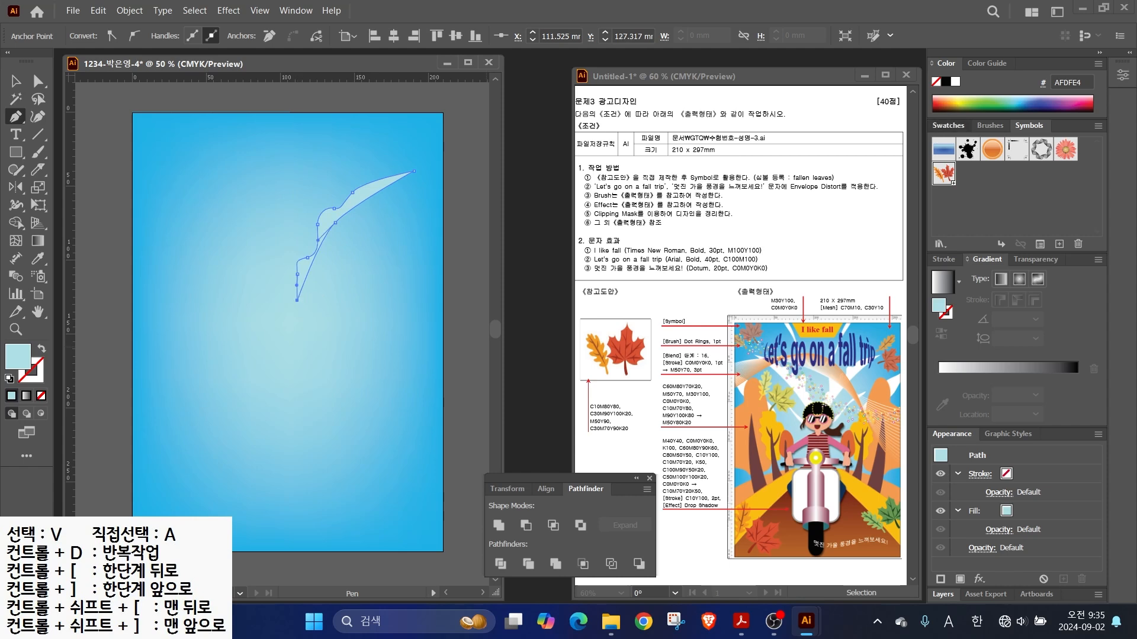
click(948, 126)
click(953, 226)
- Draw a second leaf-shaped streak below the first with the Curvature tool
key(a)
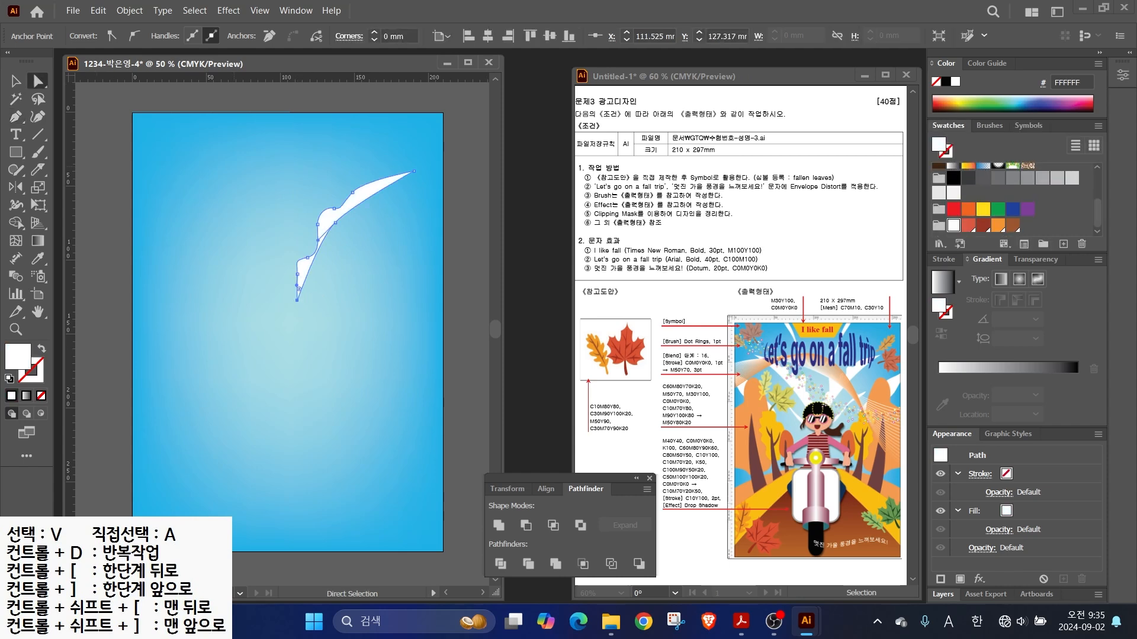
click(38, 117)
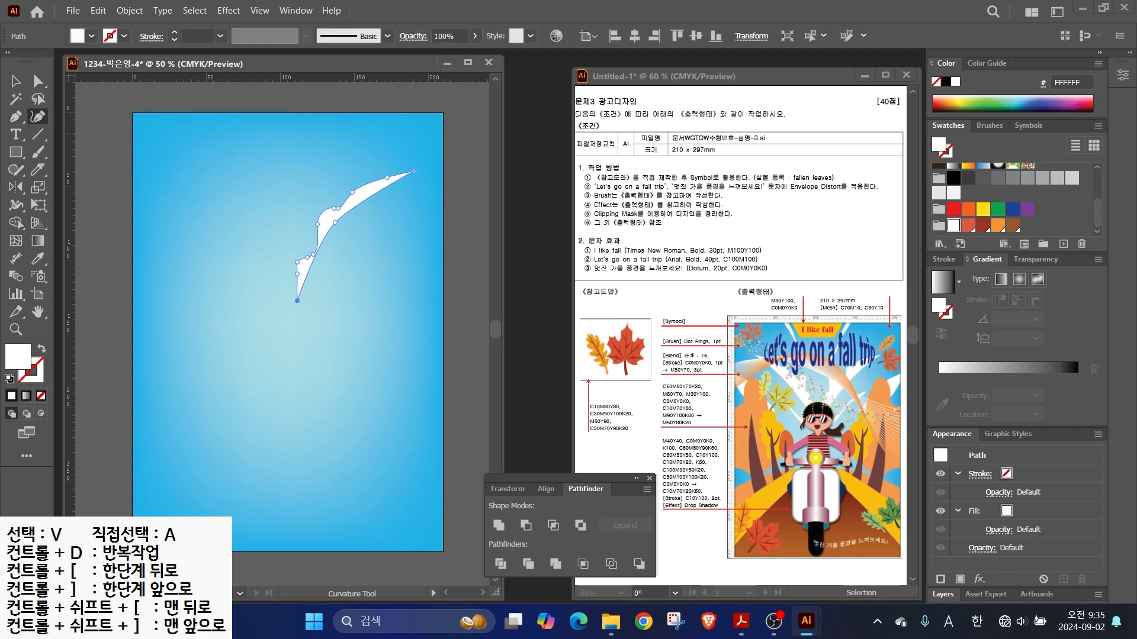
click(377, 245)
click(338, 267)
click(316, 307)
click(298, 339)
drag(306, 324, 308, 328)
key(a)
key(ctrl+=)
click(315, 323)
click(335, 279)
click(371, 252)
key(v)
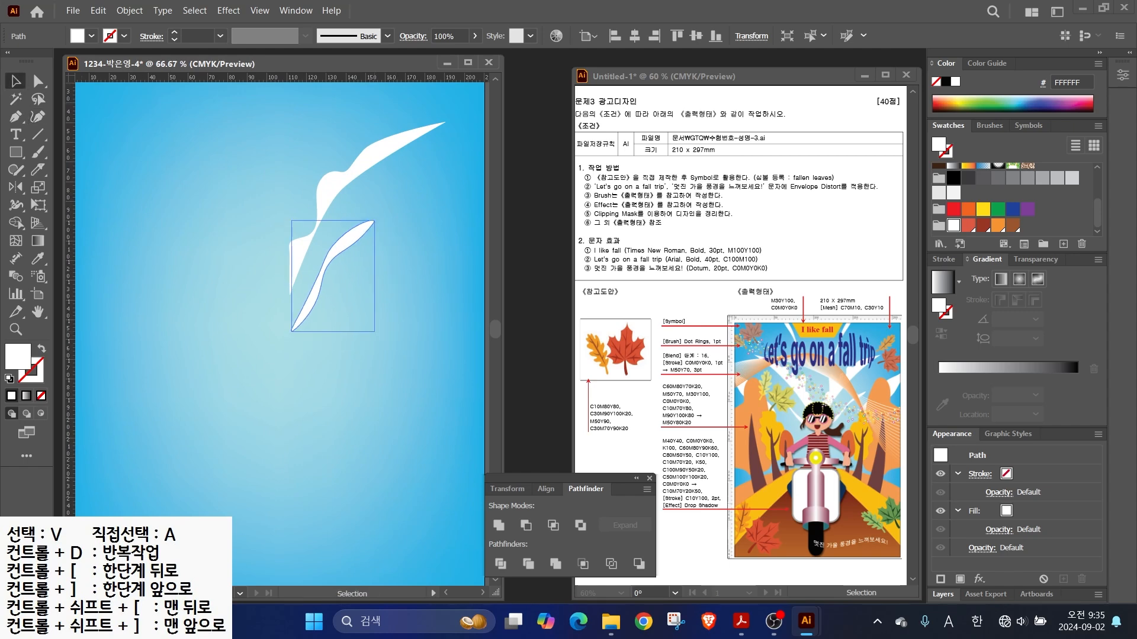
key(ctrl+minus)
- Draw a long curved streak sweeping up from the lower left
key(shift+grave)
click(305, 373)
click(374, 299)
click(397, 266)
click(440, 231)
click(473, 221)
click(449, 241)
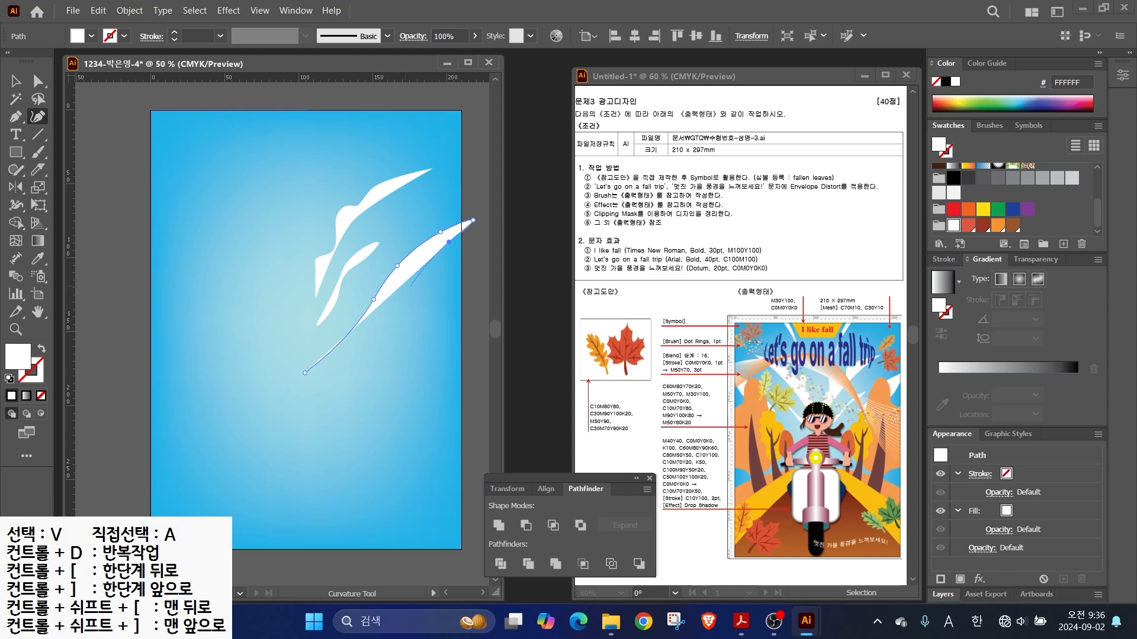
click(403, 301)
click(363, 334)
key(ctrl+z)
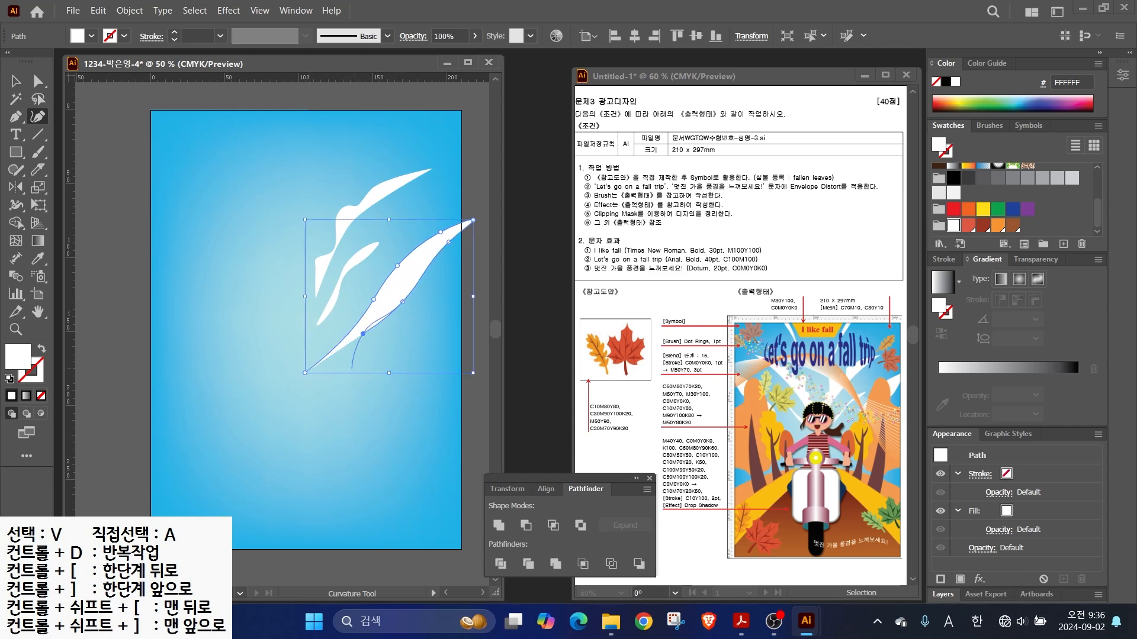
scroll(334, 360, up, 2)
click(323, 360)
click(277, 384)
scroll(278, 383, down, 2)
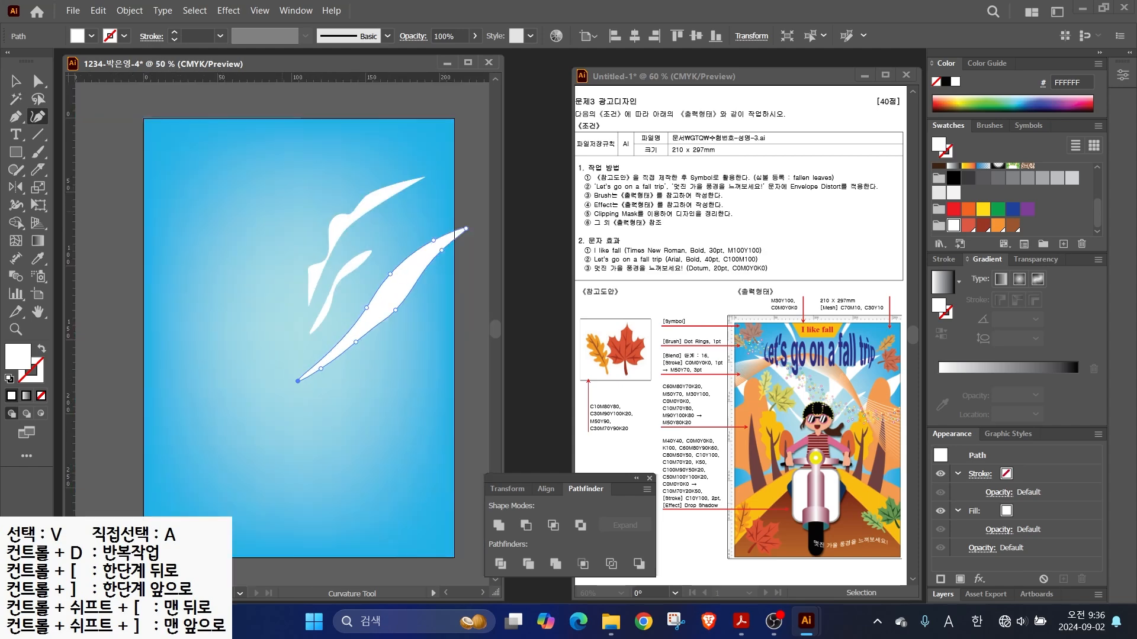
- Draw a thin streak near the page top, then select all four streaks
click(369, 119)
click(310, 185)
click(287, 248)
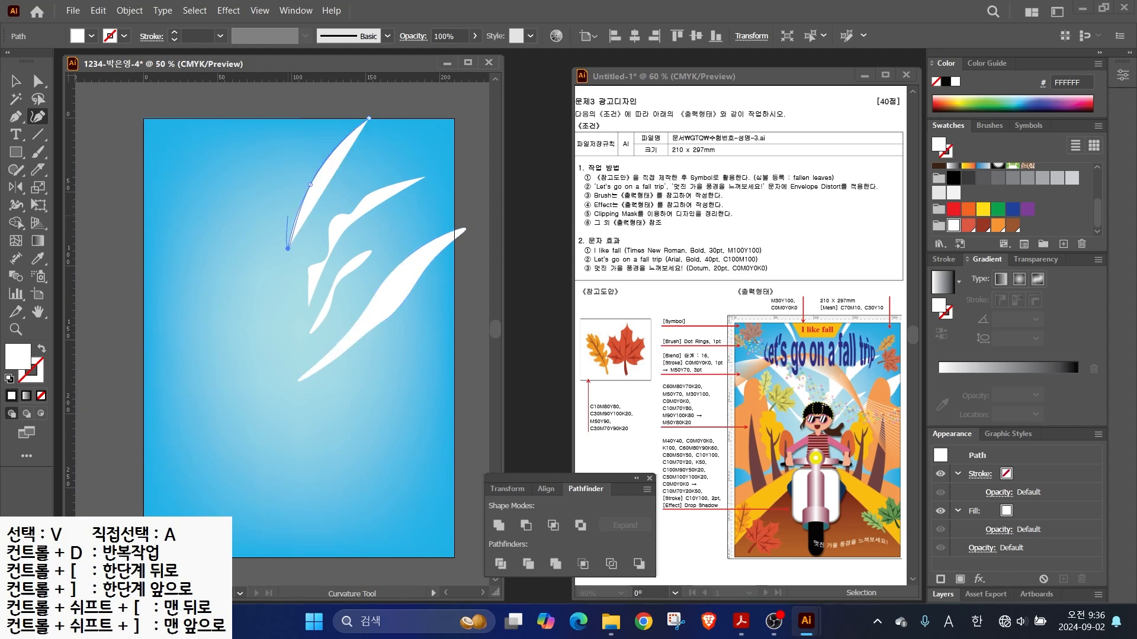
scroll(292, 190, up, 2)
click(303, 207)
click(342, 142)
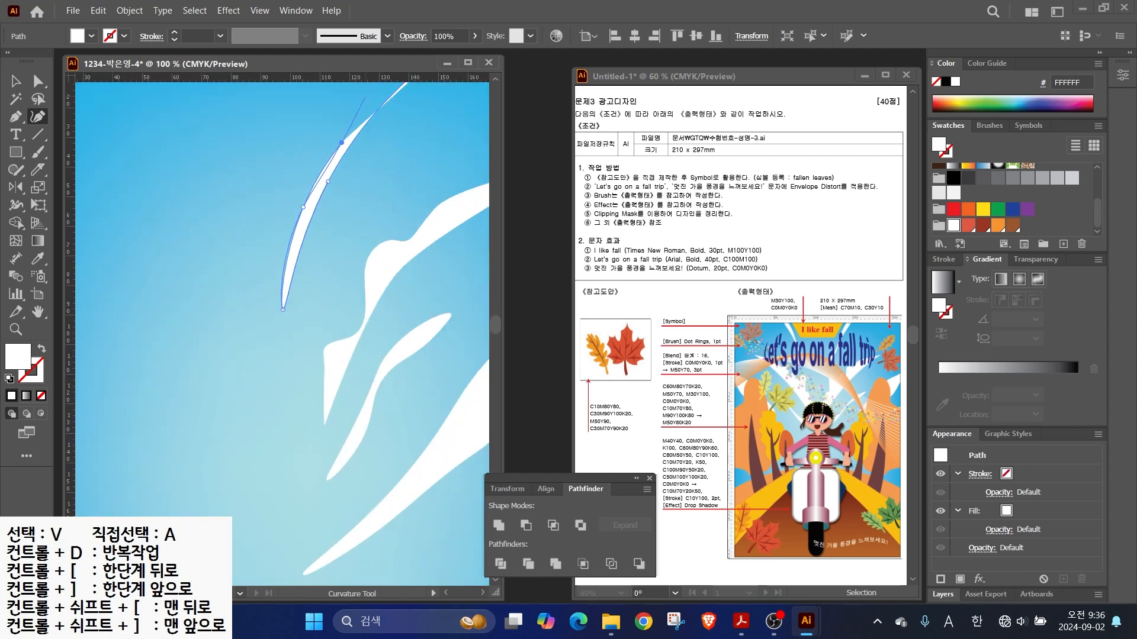
click(366, 97)
drag(366, 97, 357, 191)
click(436, 143)
scroll(282, 172, down, 2)
key(v)
drag(291, 148, 423, 417)
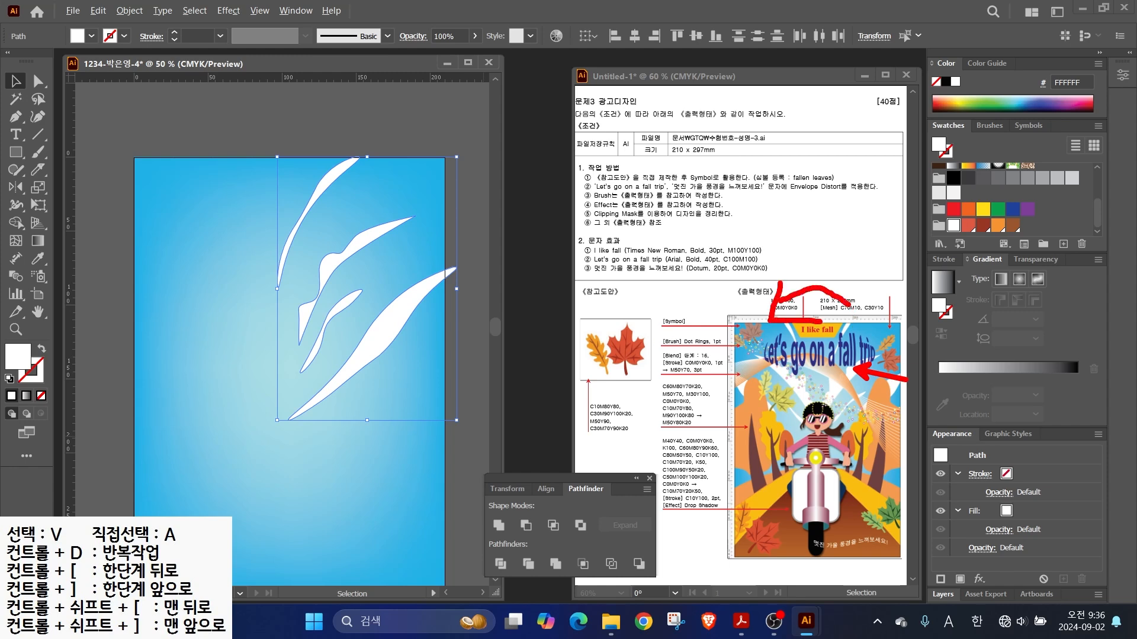
- Reflect the streaks across a vertical axis at the inner anchor as a copy
click(16, 187)
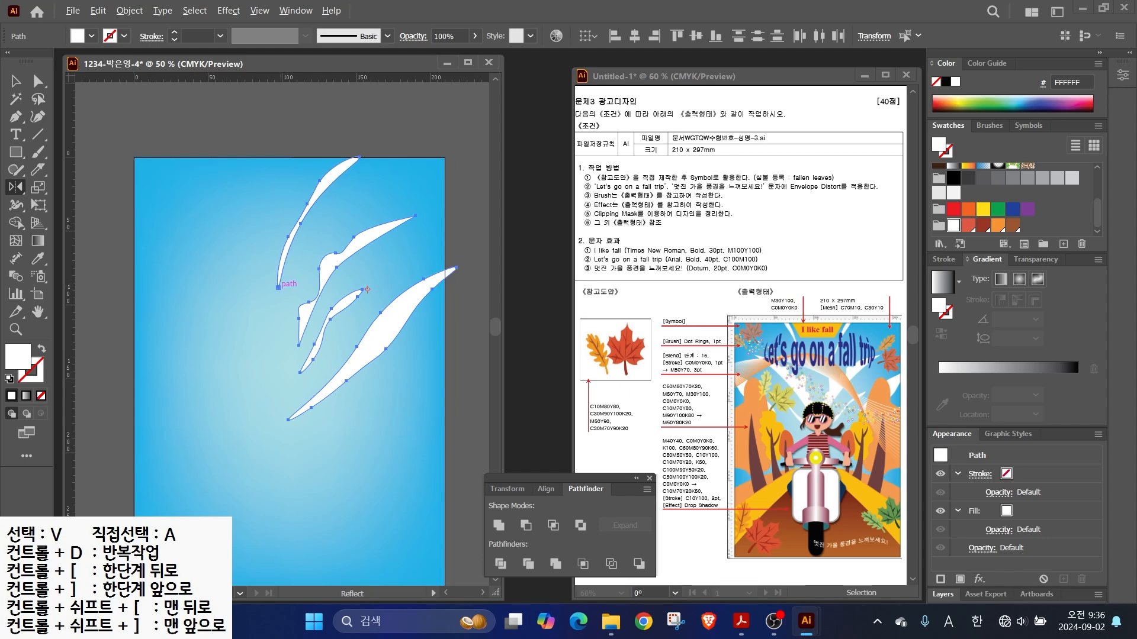
alt+click(278, 287)
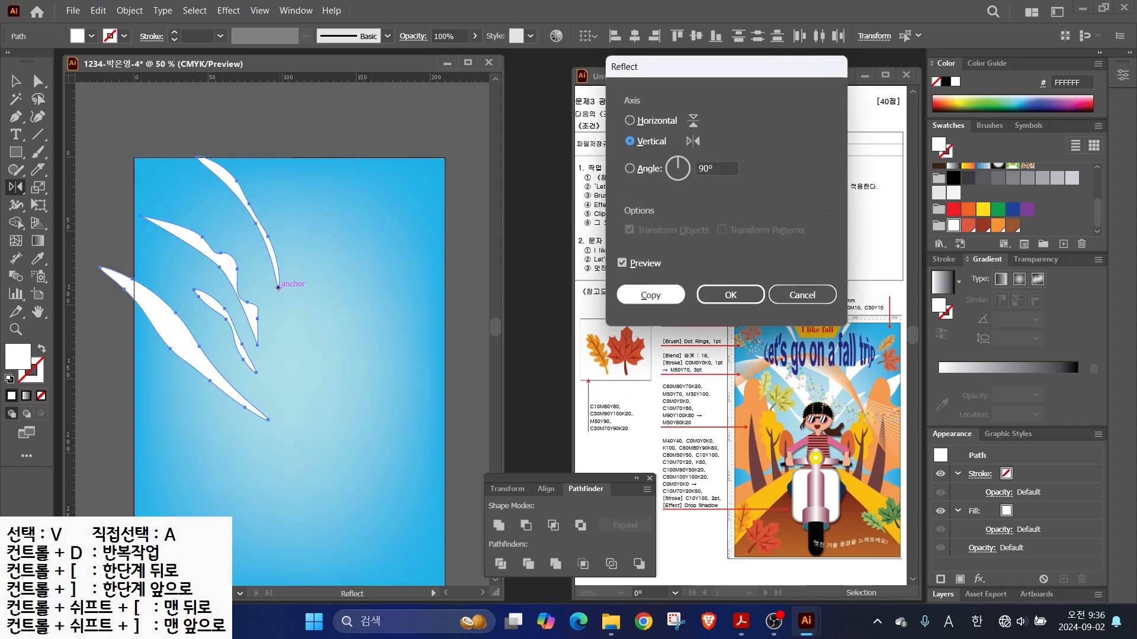
click(650, 295)
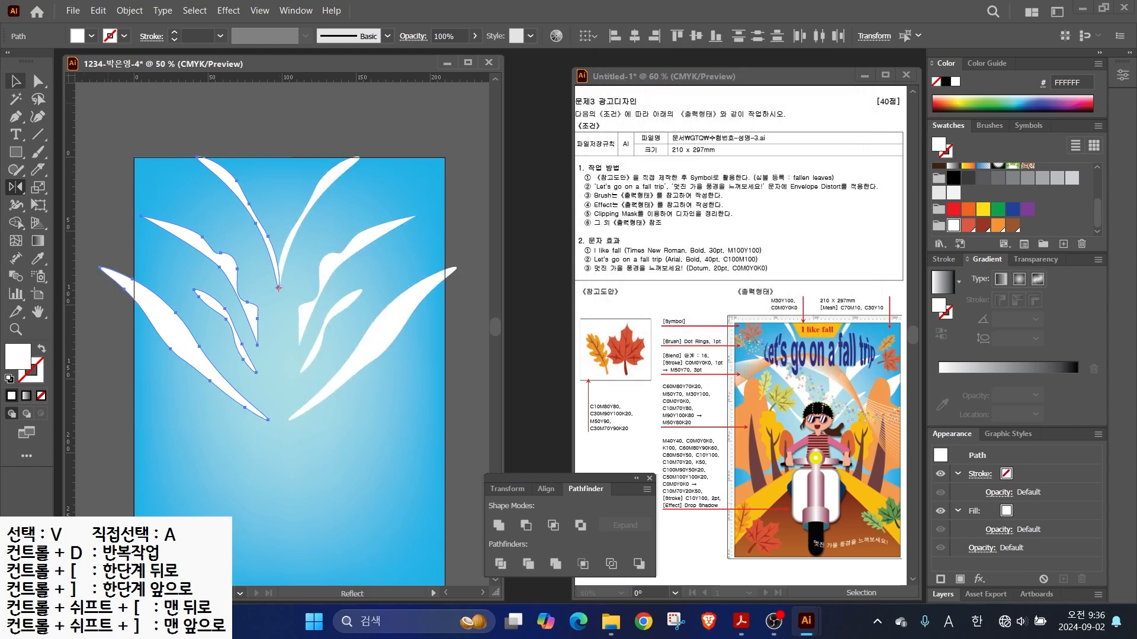
- Nudge the four mirrored right-hand streaks slightly right and deselect
key(v)
key(ctrl+shift+a)
drag(474, 128, 320, 350)
key(shift+Right)
key(shift+Right)
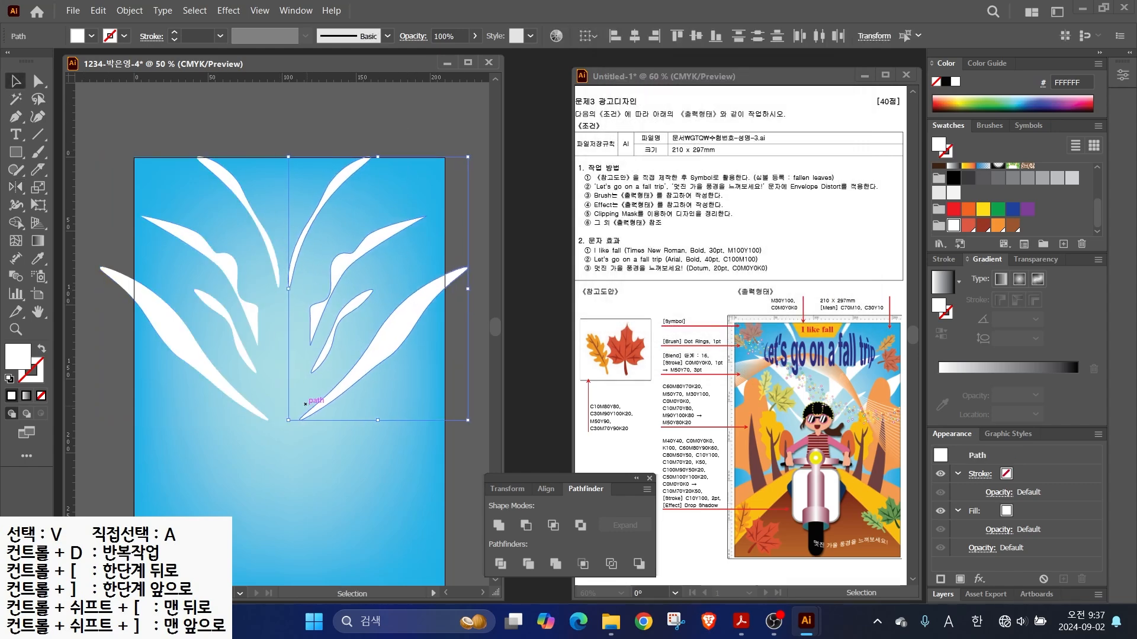
key(ctrl+shift+a)
- Begin the hill outline with the Pen tool, curving its rounded top
scroll(284, 326, down, 2)
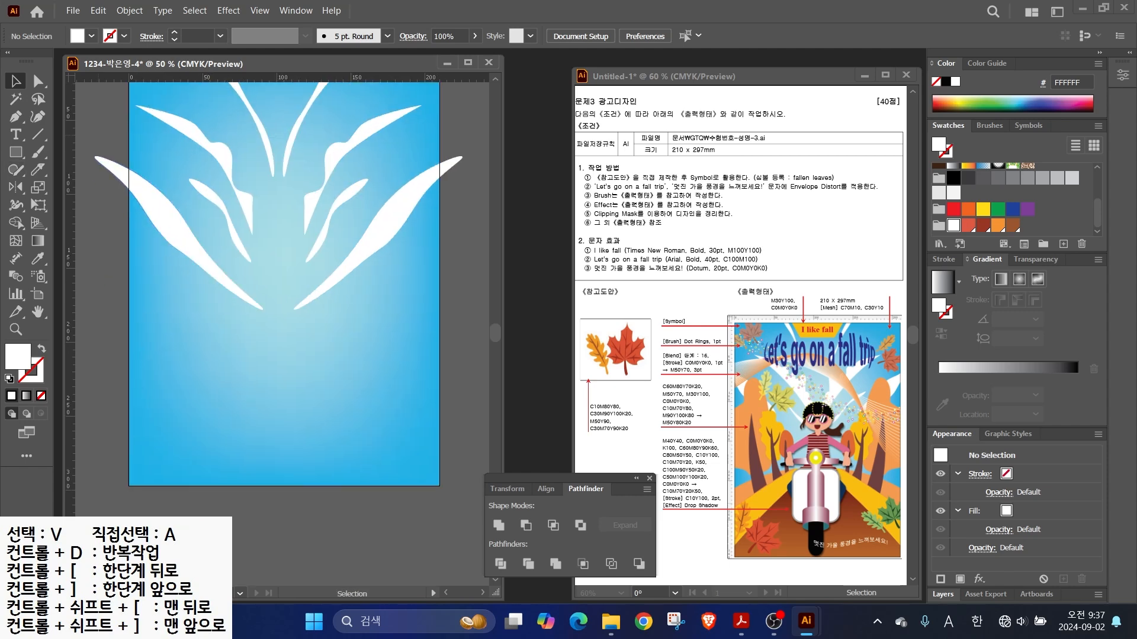
key(p)
click(114, 353)
drag(279, 299, 385, 299)
- Pen-draw the first hill shape spanning the poster's bottom edge
click(463, 349)
click(462, 516)
click(110, 516)
click(114, 353)
click(1013, 225)
- Create new CMYK swatches: dark plum (60, 80, 70) and orange (0, 50, 0)
click(1063, 244)
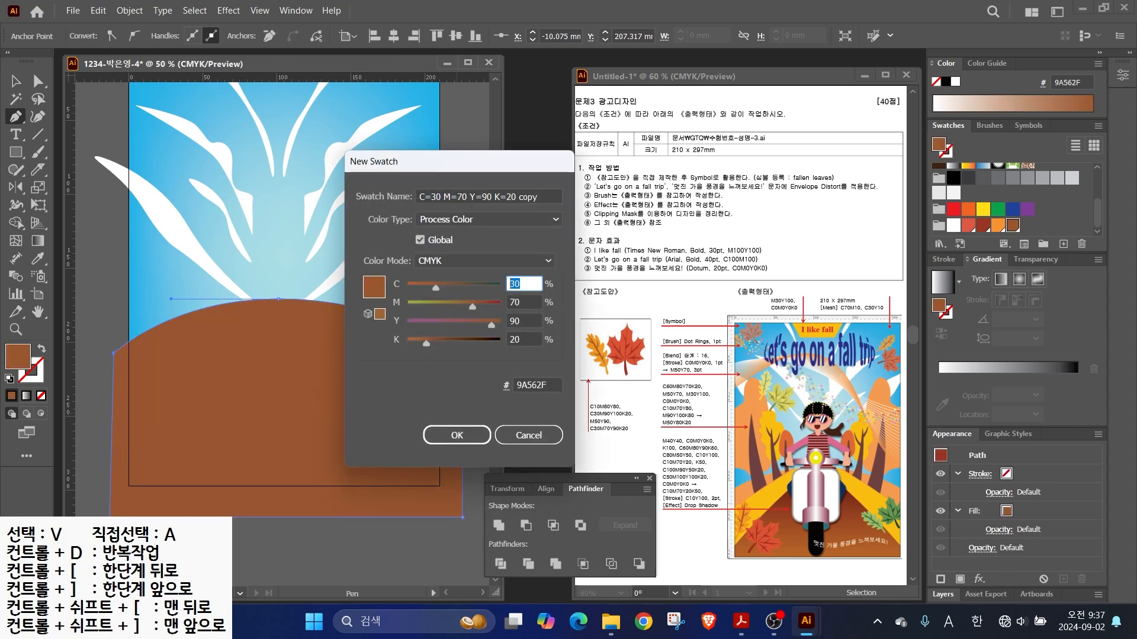
text(60)
key(Tab)
text(80)
key(Tab)
text(70)
key(Return)
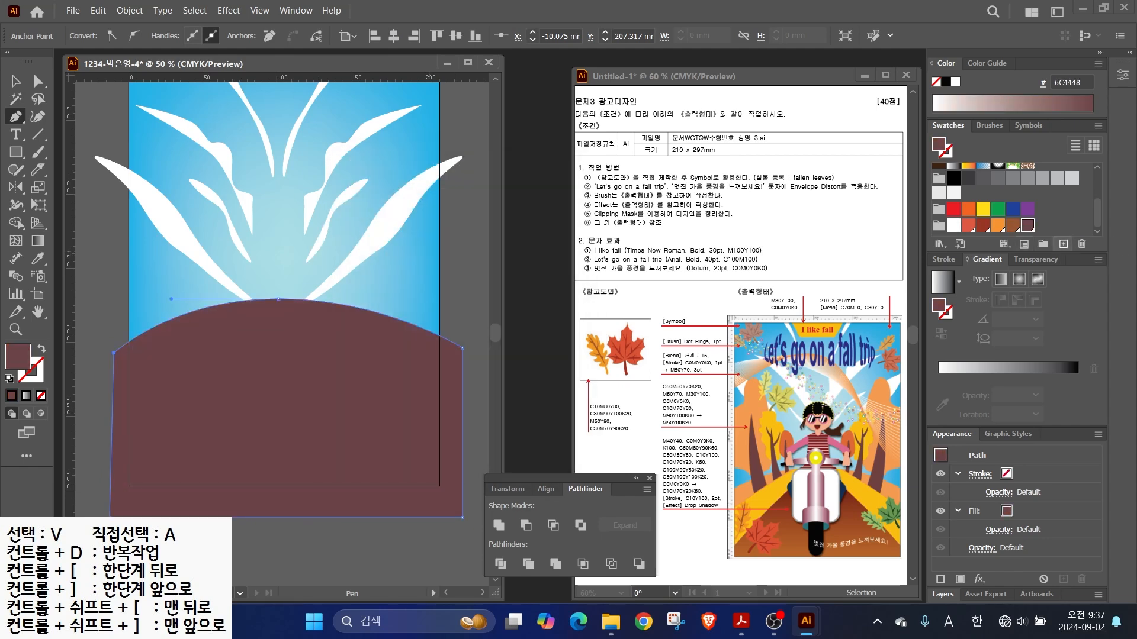
click(1063, 244)
text(0)
key(Tab)
text(50)
key(Tab)
key(Tab)
text(0)
- Add yellow (30, 100) and orange-red (10, 70, 80) CMYK swatches
key(Tab)
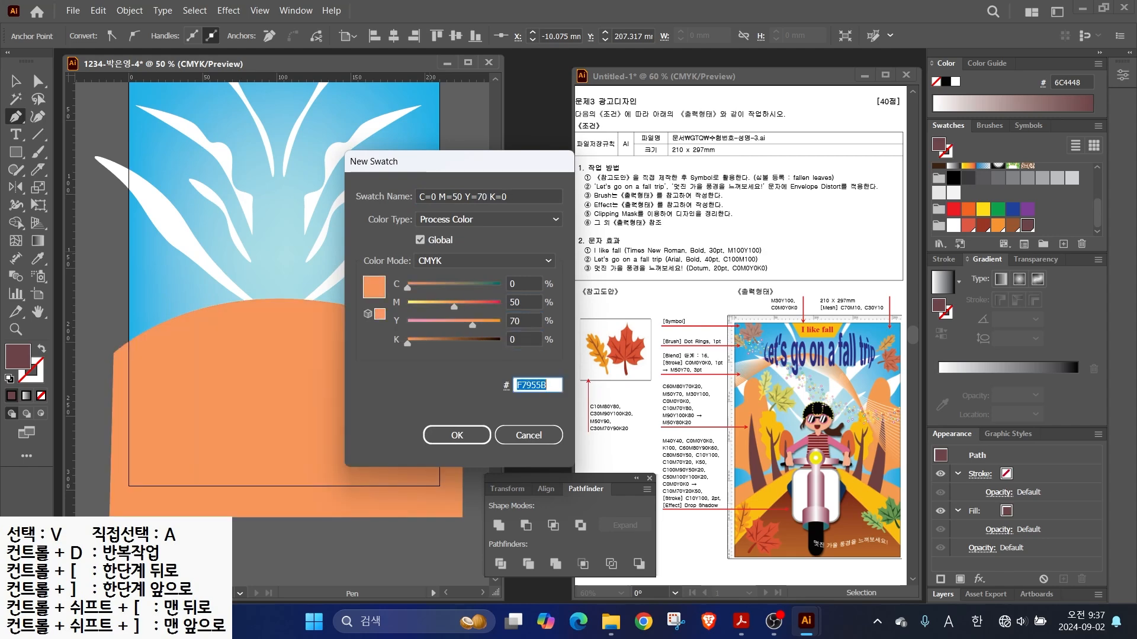
key(Return)
click(1063, 244)
key(Tab)
text(30)
key(Tab)
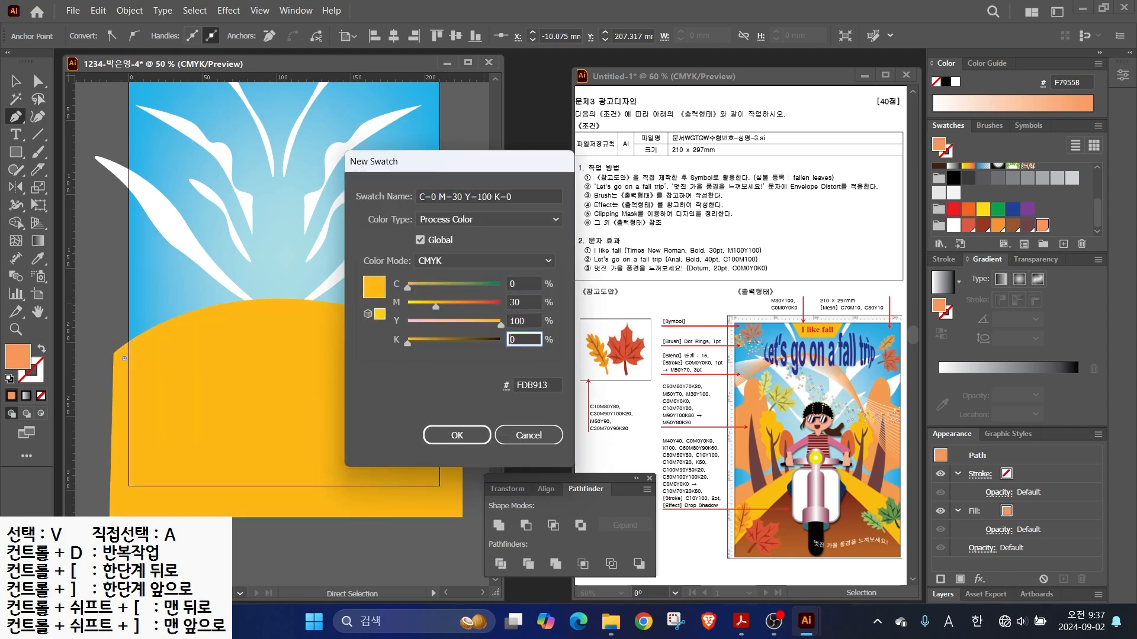
text(100)
key(Return)
click(1063, 244)
key(Tab)
text(10)
key(Tab)
text(70)
key(Tab)
text(80)
key(Tab)
key(Return)
- Build a gradient from dark brown (90, 100, 80) to brown (50, 80, 20)
click(944, 283)
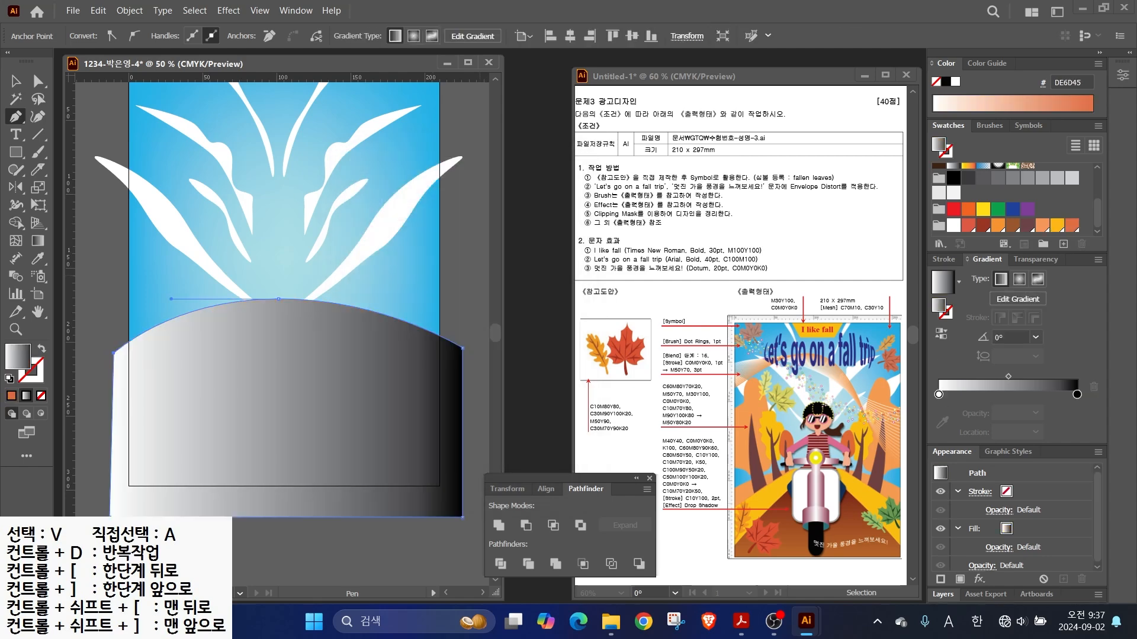
double_click(938, 394)
key(Tab)
text(90)
key(Tab)
text(100)
key(Tab)
text(80)
key(Return)
double_click(1077, 395)
key(Tab)
text(50)
key(Tab)
text(80)
key(Tab)
text(20)
key(Return)
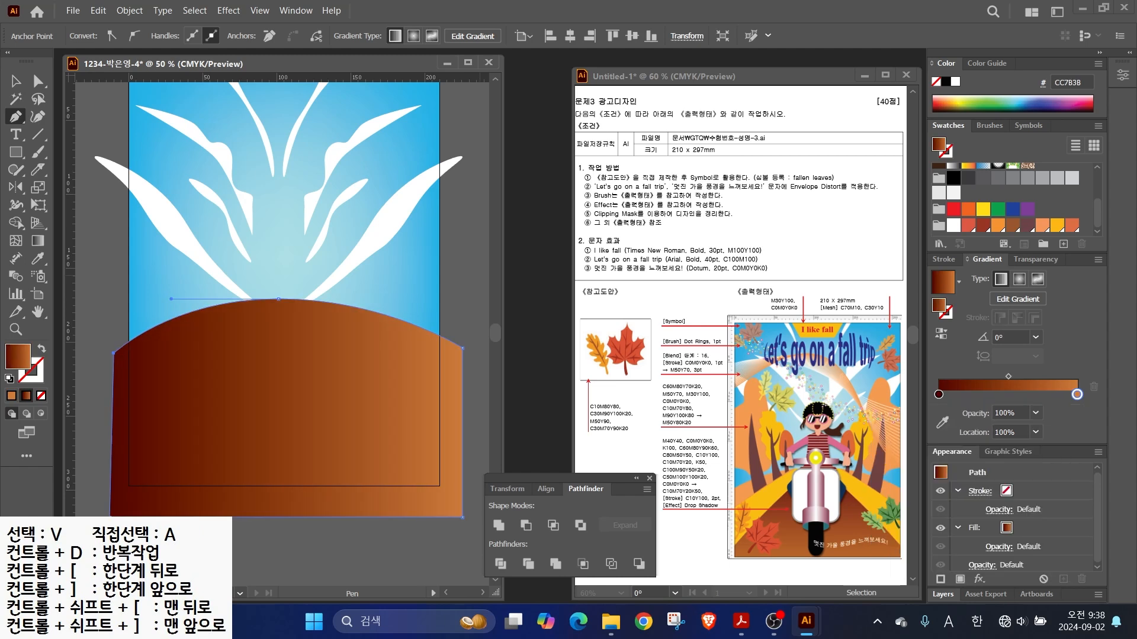
- Fill the first hill with solid orange and deselect it
click(1057, 225)
click(1042, 225)
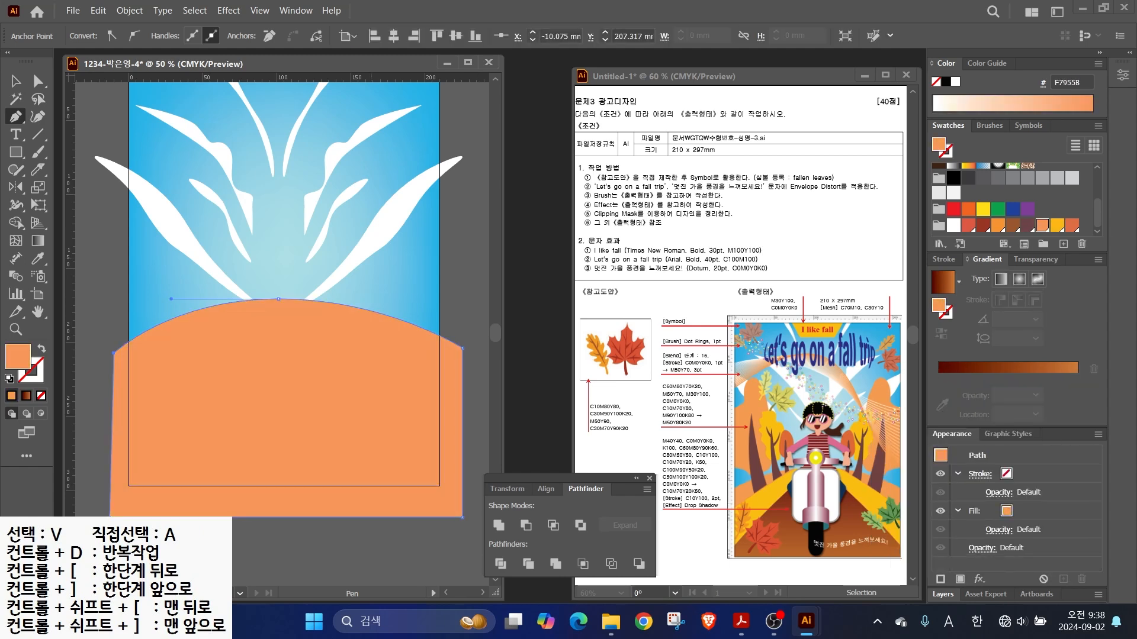
click(15, 81)
click(16, 117)
key(ctrl+shift+a)
- Draw a second peaked hill layer on top and fill it yellow
click(274, 300)
click(118, 412)
click(118, 508)
click(452, 508)
click(452, 378)
click(293, 305)
click(268, 304)
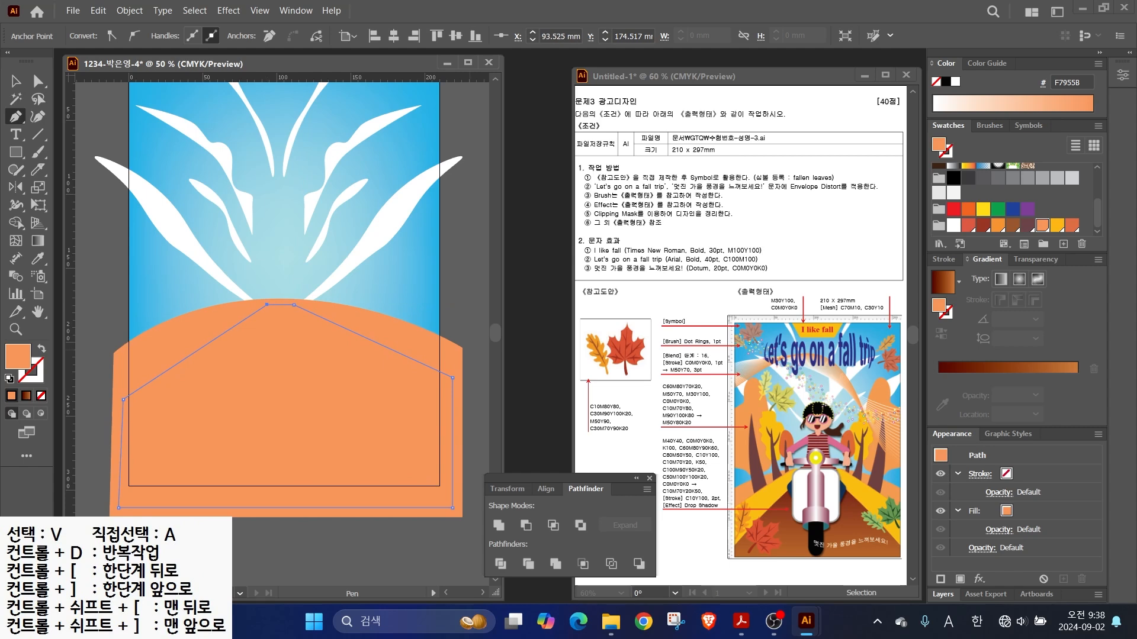
click(1057, 225)
key(ctrl+shift+a)
- Draw an inner peaked hill and fill it with the brown gradient
click(266, 312)
click(118, 455)
click(123, 504)
click(445, 498)
click(445, 420)
click(295, 309)
click(266, 313)
click(26, 395)
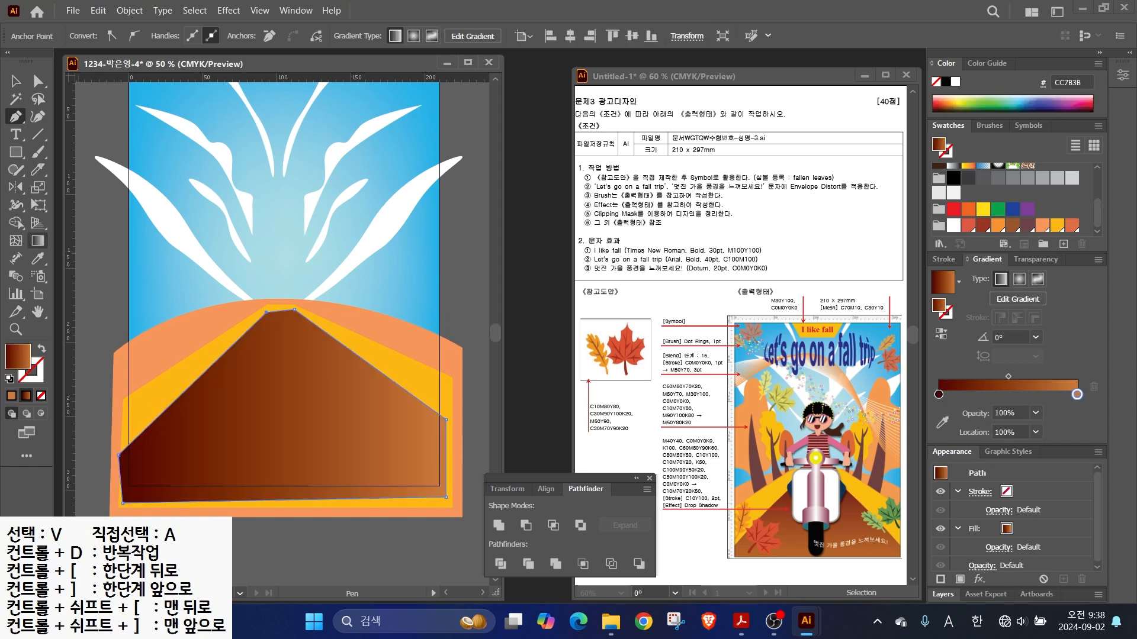
- Drag the brown gradient vertically from the hilltop to the bottom
drag(861, 512, 930, 489)
drag(39, 240, 111, 215)
key(Escape)
click(38, 241)
drag(279, 324, 282, 486)
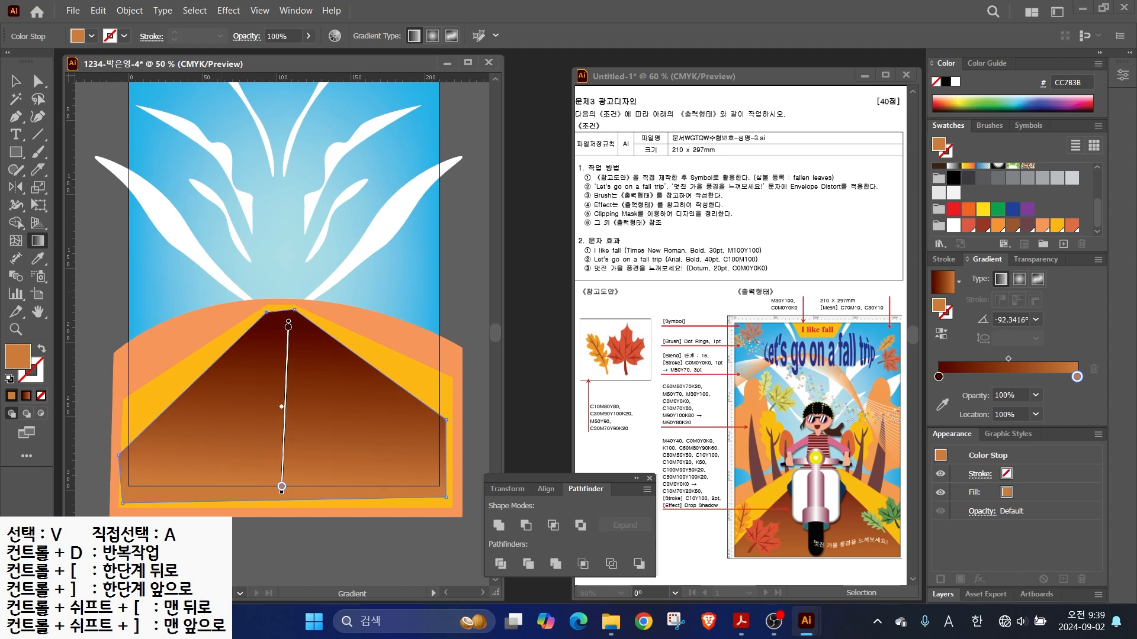
key(ctrl+shift+a)
- Pen-draw a narrow curved trunk shape and fill it with plum
key(p)
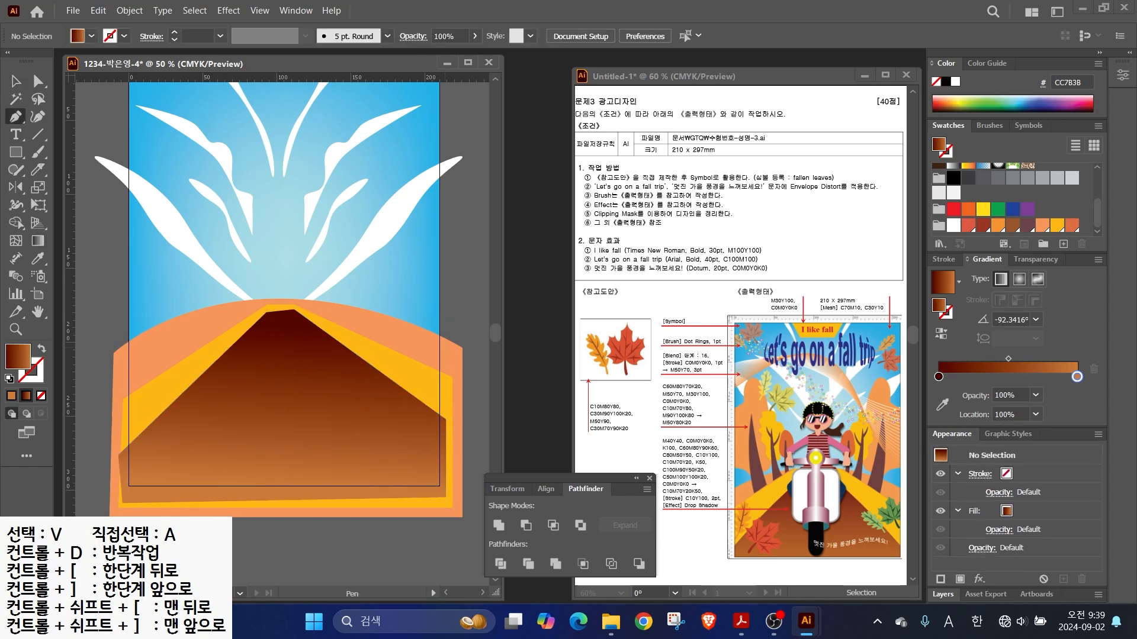
click(400, 365)
drag(407, 244, 413, 288)
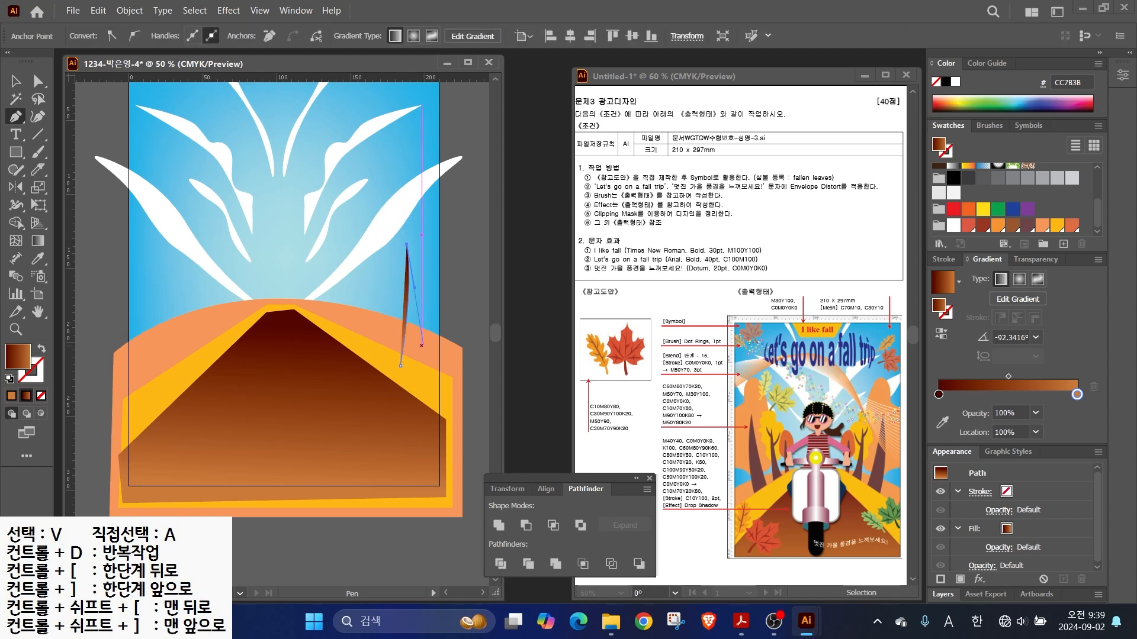
drag(420, 380, 413, 440)
click(400, 365)
click(1042, 226)
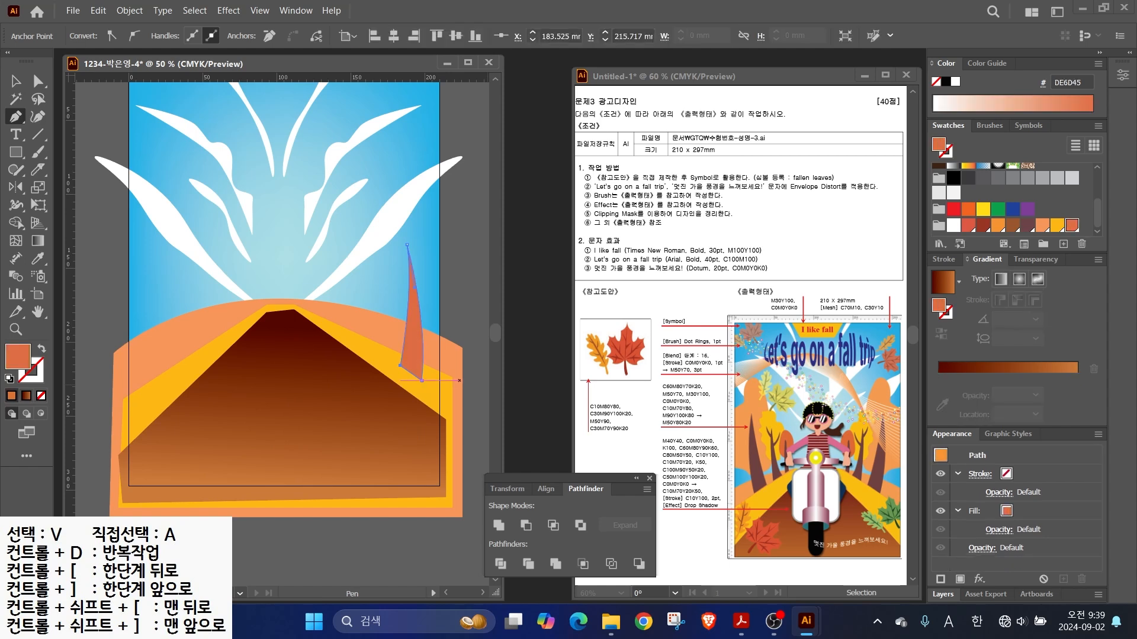
click(1027, 225)
- Zoom in on the trunk and switch to the Pencil tool
key(alt+2)
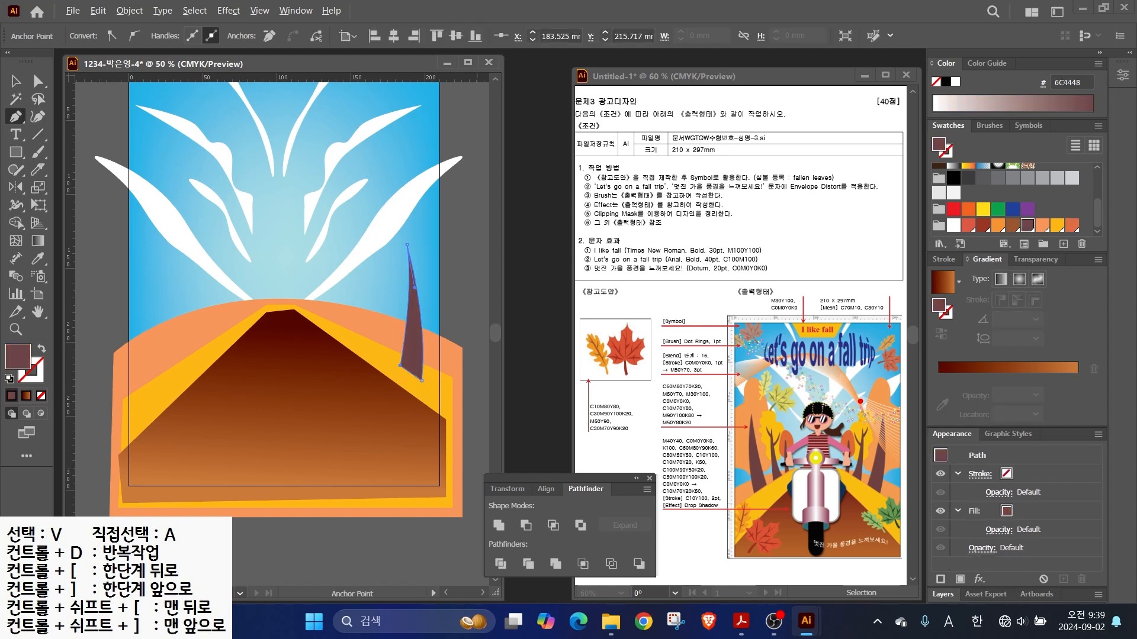
drag(881, 397, 925, 370)
scroll(422, 272, up, 1)
drag(422, 272, 331, 294)
click(15, 170)
click(81, 188)
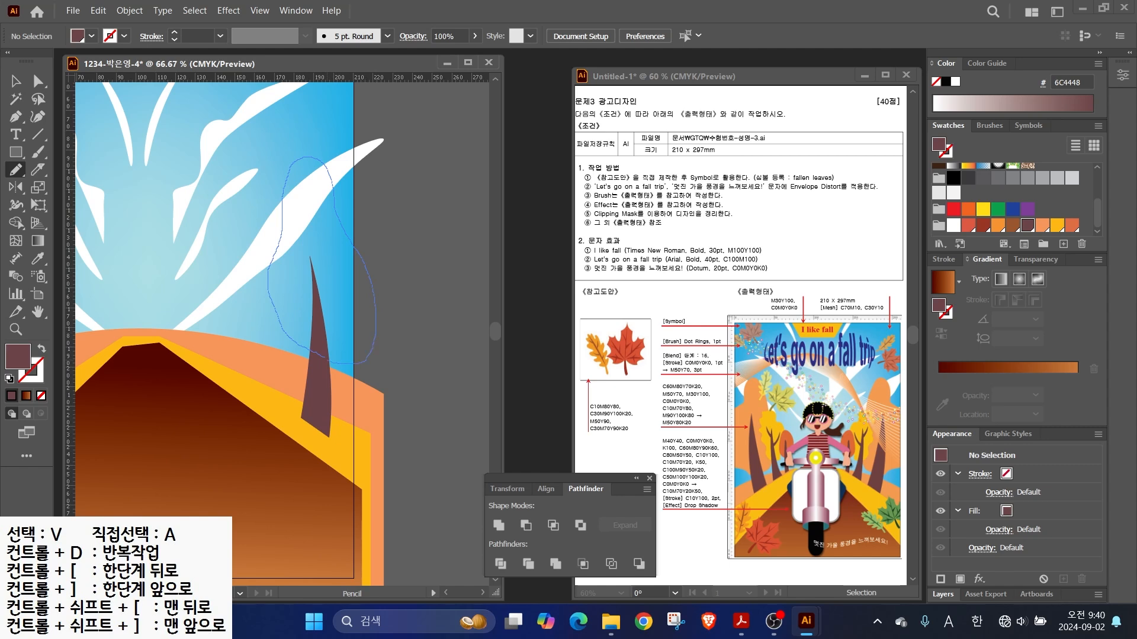
- Finish the pencilled crown outline behind the trunk and fill it orange F7955B
drag(357, 364, 354, 363)
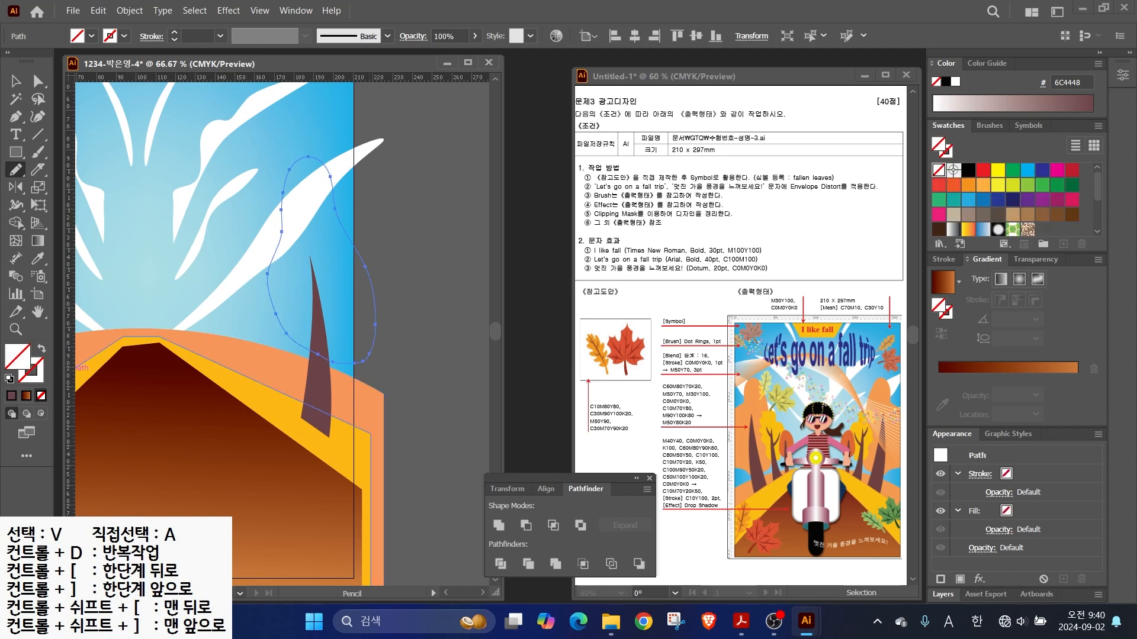
scroll(1012, 201, down, 3)
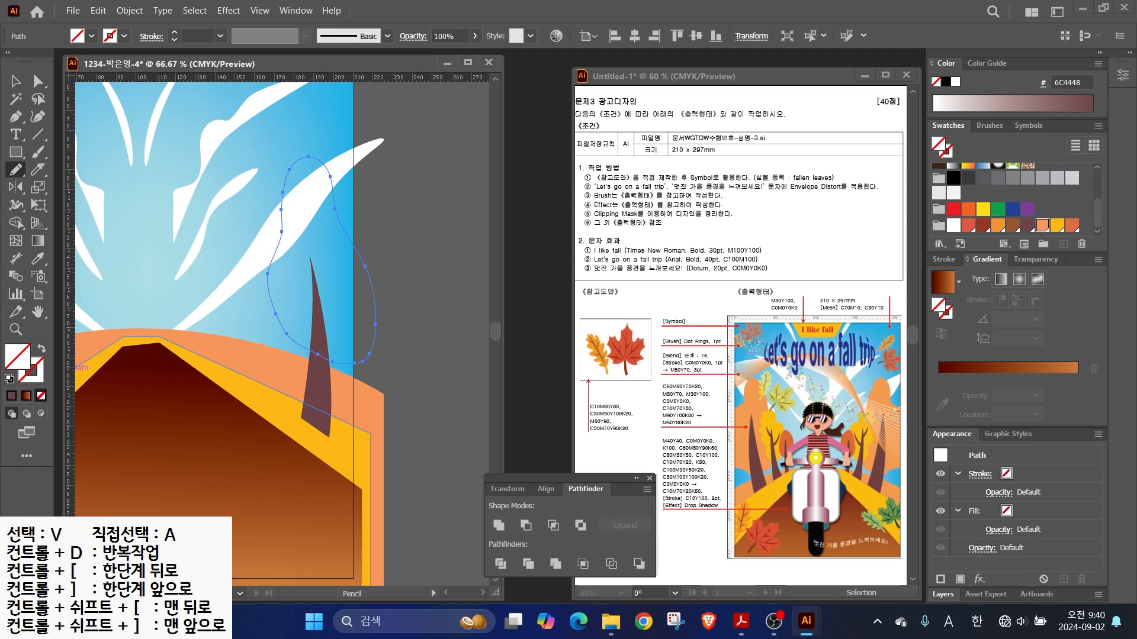
click(1042, 224)
- Bring the dark trunk in front of the orange crown and send the road shapes backward
key(v)
mouse_move(371, 534)
click(539, 533)
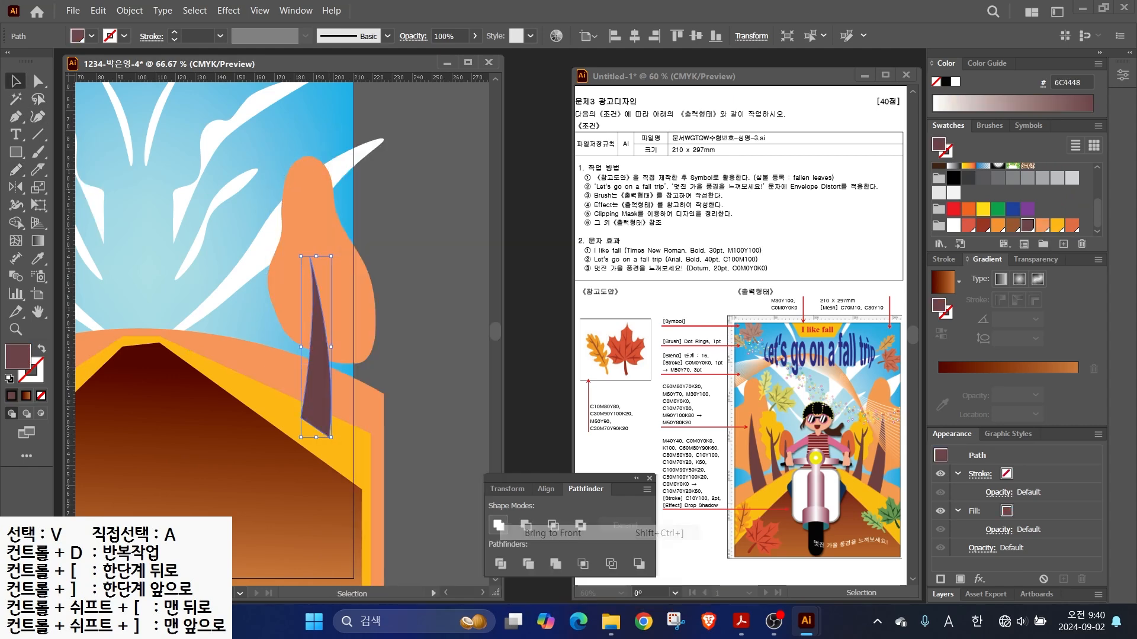
click(403, 331)
click(312, 441)
shift+click(267, 503)
right_click(258, 516)
mouse_move(302, 533)
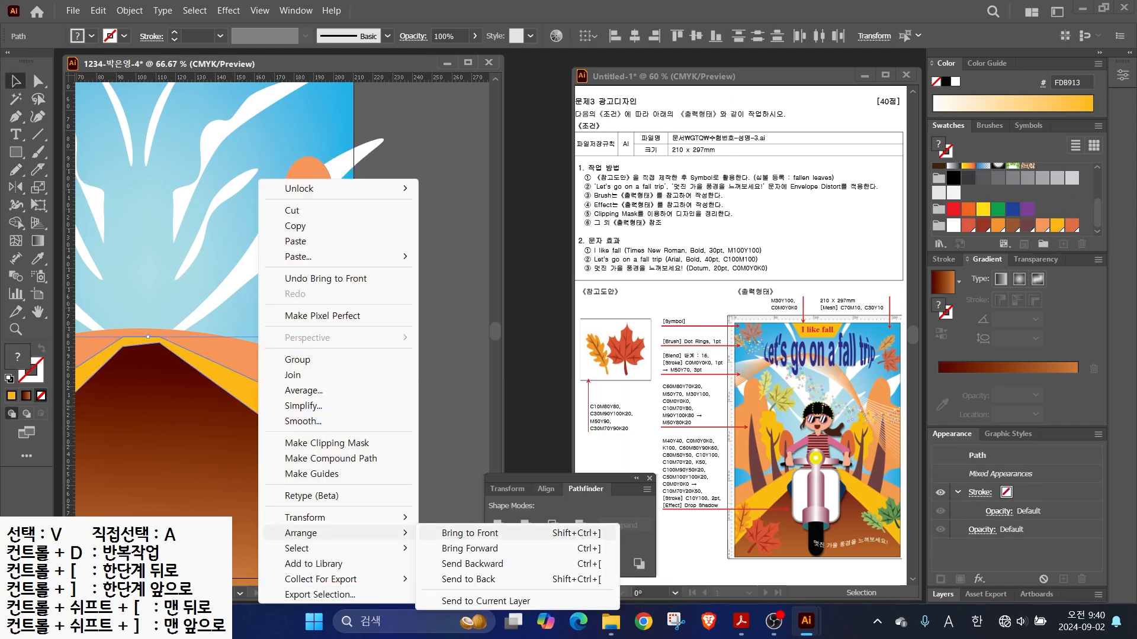
click(462, 564)
- Pen-draw a second curved trunk beside the first and fill it dark purple-brown
key(p)
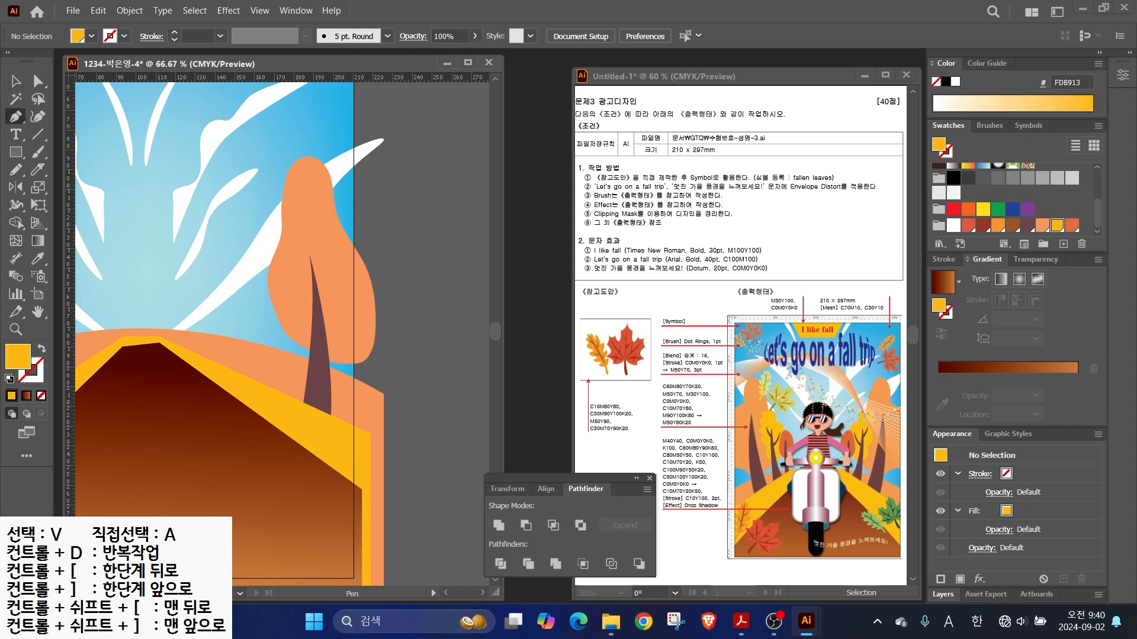
click(234, 387)
drag(251, 280, 247, 244)
click(251, 280)
drag(254, 395, 263, 364)
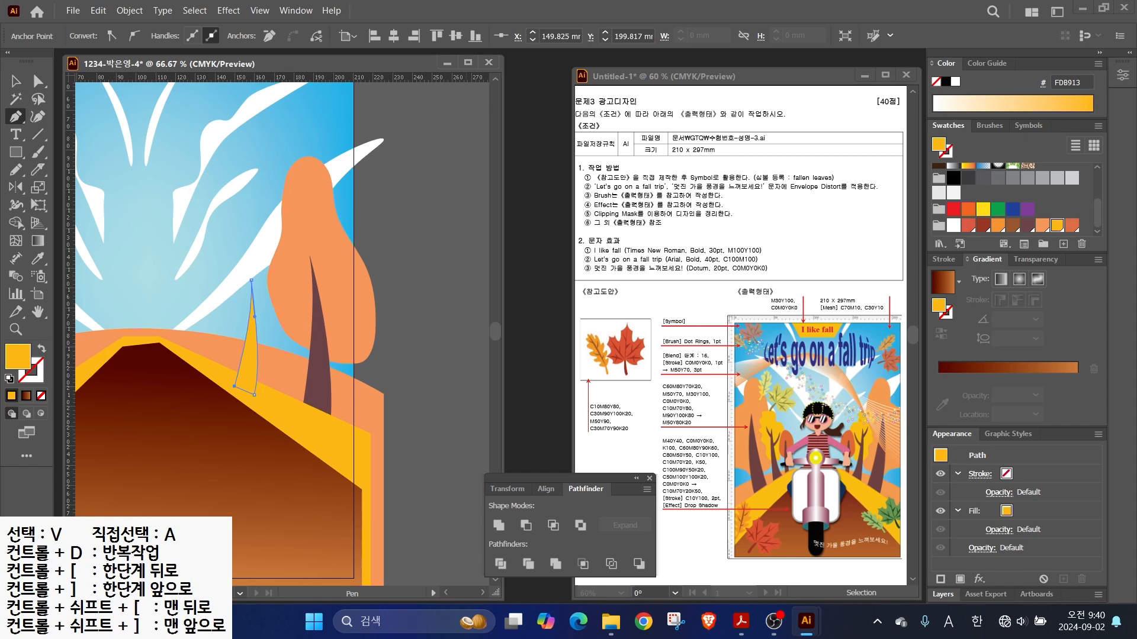
click(1027, 225)
- Pencil a yellow FDB913 crown for the new tree and bring its trunk in front
key(backslash)
key(s)
key(n)
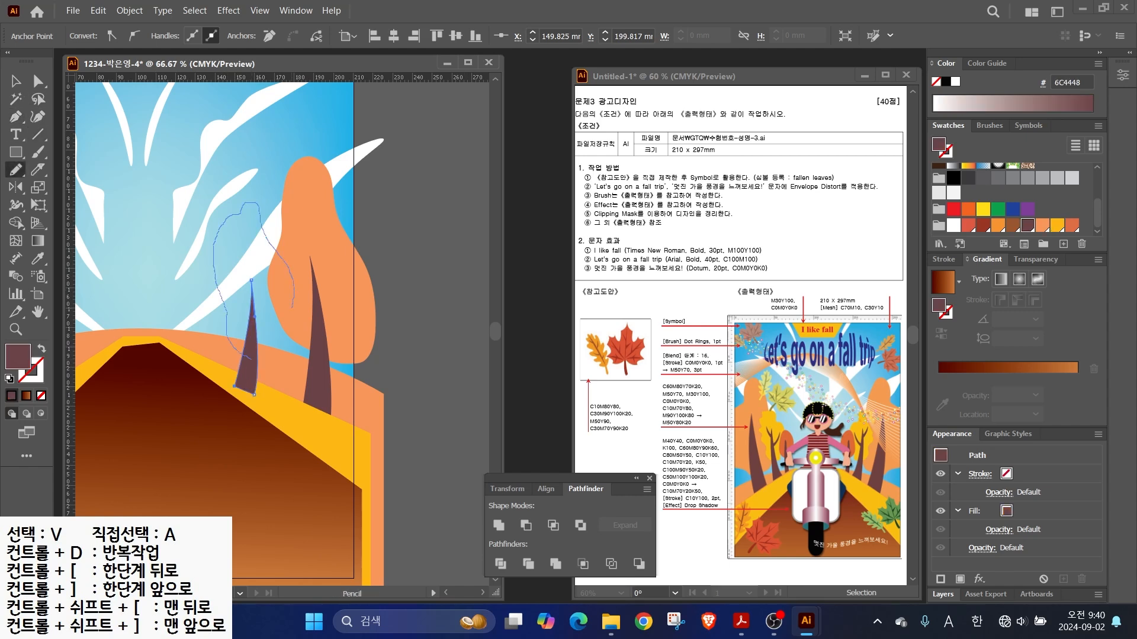
click(1056, 226)
key(v)
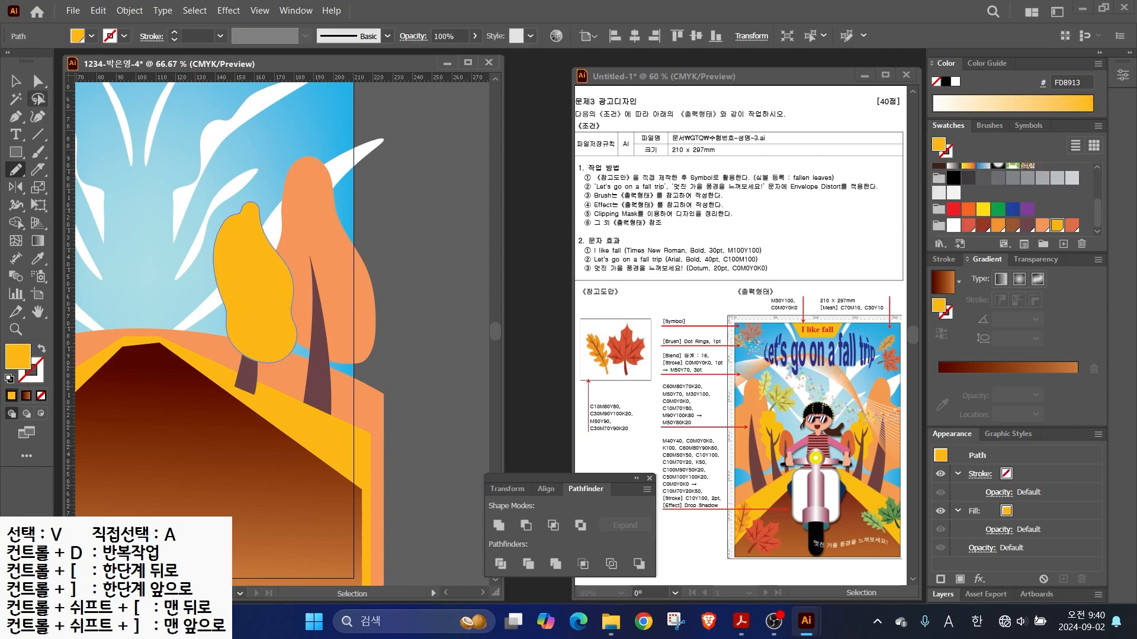
key(ctrl+bracketleft)
click(248, 355)
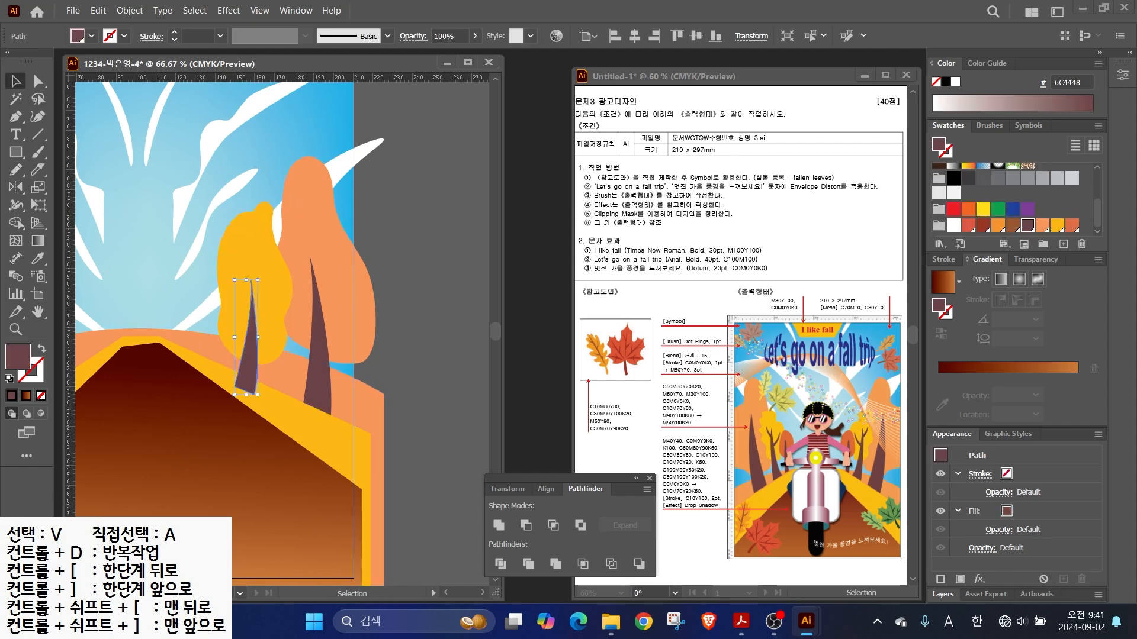
key(ctrl+plus)
- Pen-draw a thin crescent branch on the yellow tree's trunk
key(p)
scroll(249, 331, up, 1)
drag(249, 331, 249, 349)
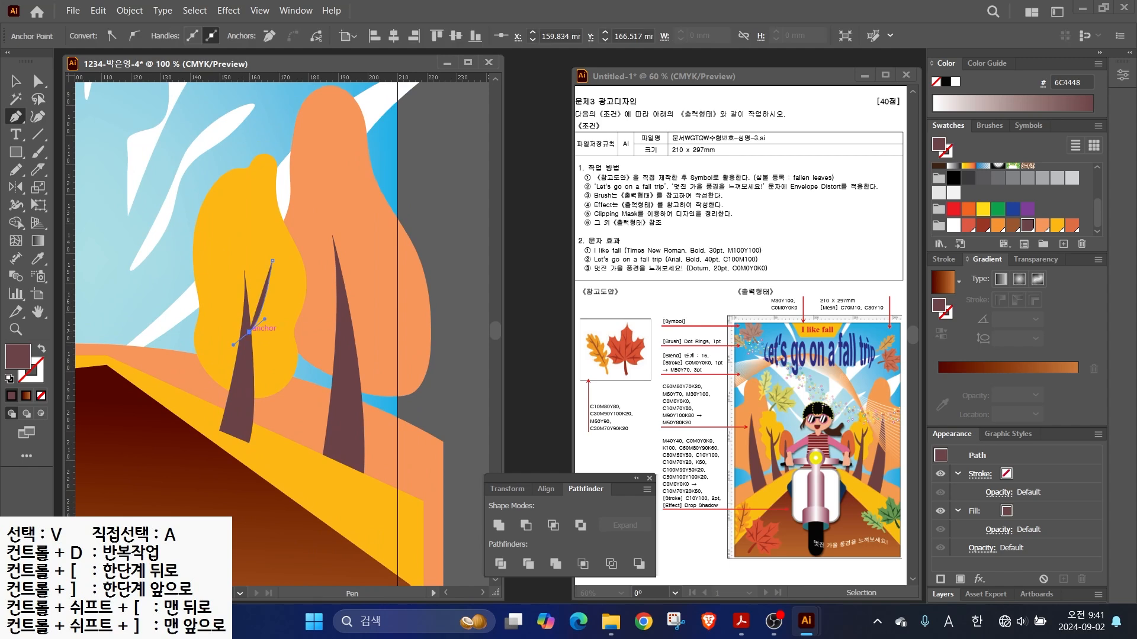
click(271, 280)
click(249, 349)
key(v)
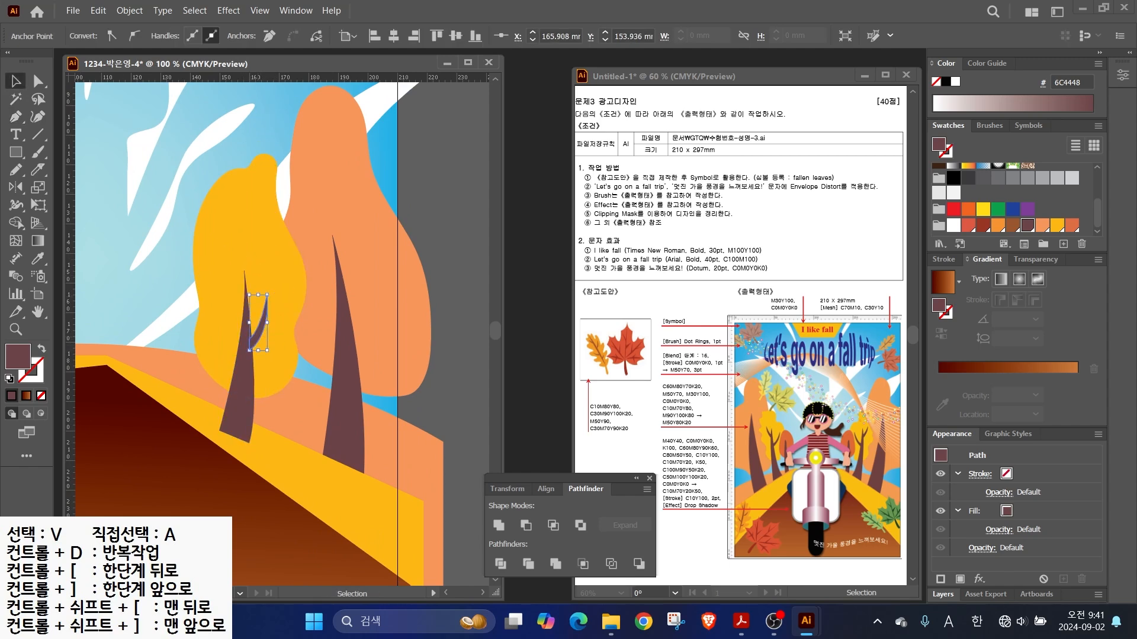
- Alt-drag a copy of the branch, reflect it, and enlarge it on the trunk's other side
drag(250, 349, 216, 356)
key(o)
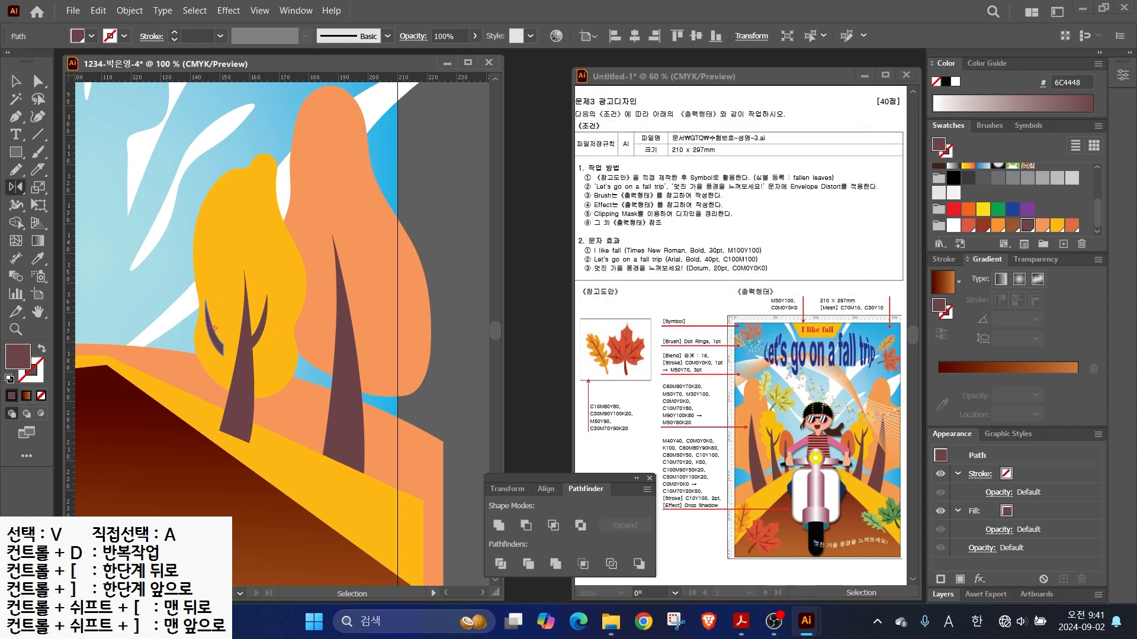
key(v)
drag(218, 347, 236, 353)
drag(223, 306, 219, 295)
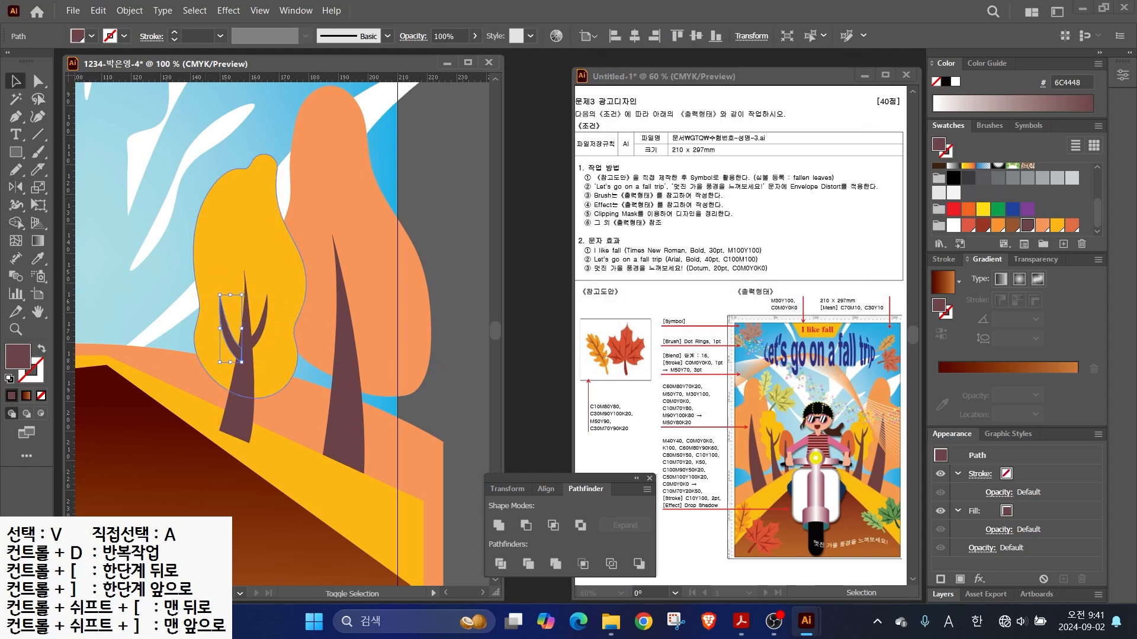
- Copy the large orange tree to the left and scale it down into a small tree
click(346, 346)
shift+click(403, 319)
drag(404, 320, 206, 293)
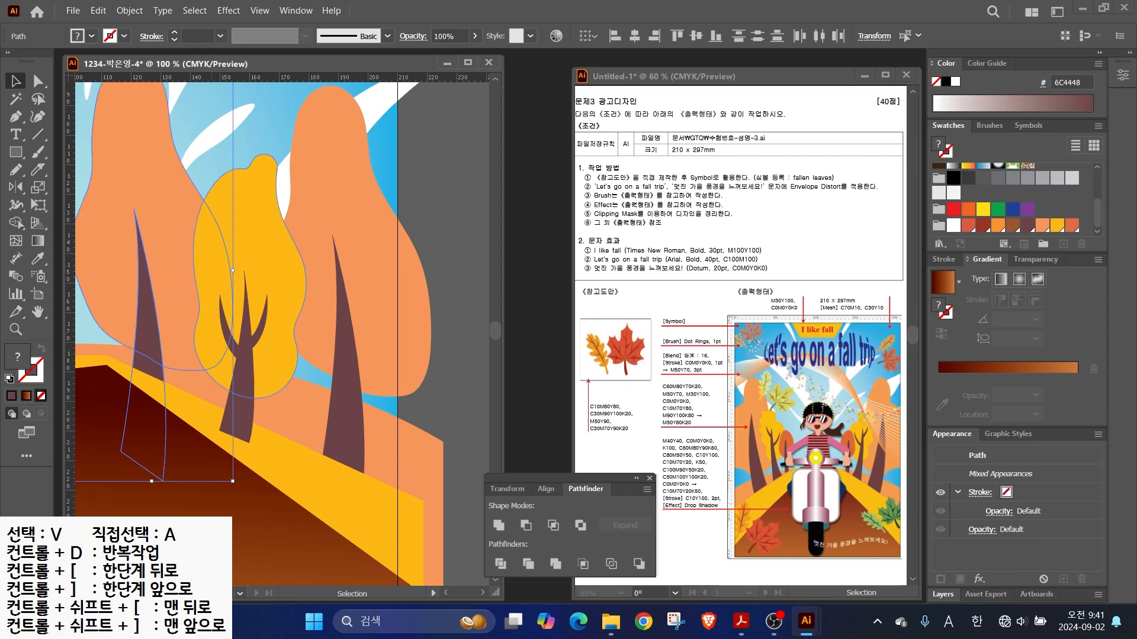
scroll(211, 252, down, 1)
drag(225, 124, 194, 224)
drag(164, 324, 188, 324)
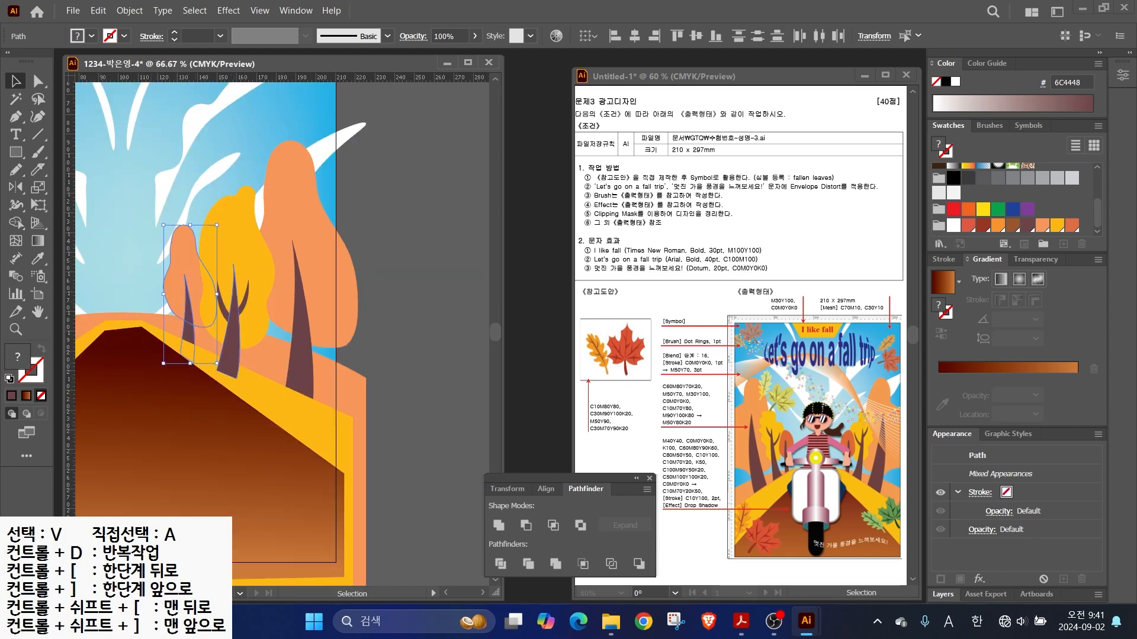
- Group each tree's trunk and crown with Ctrl+G: yellow, large orange, and small orange
click(231, 351)
key(ctrl+[)
key(ctrl+z)
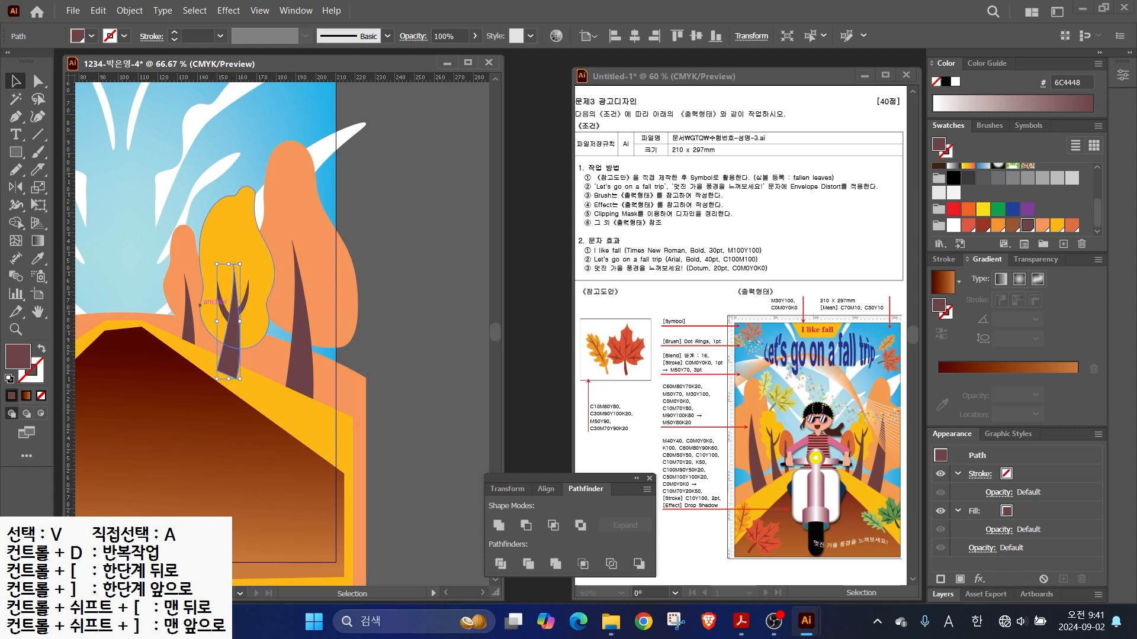
shift+click(266, 309)
key(ctrl+g)
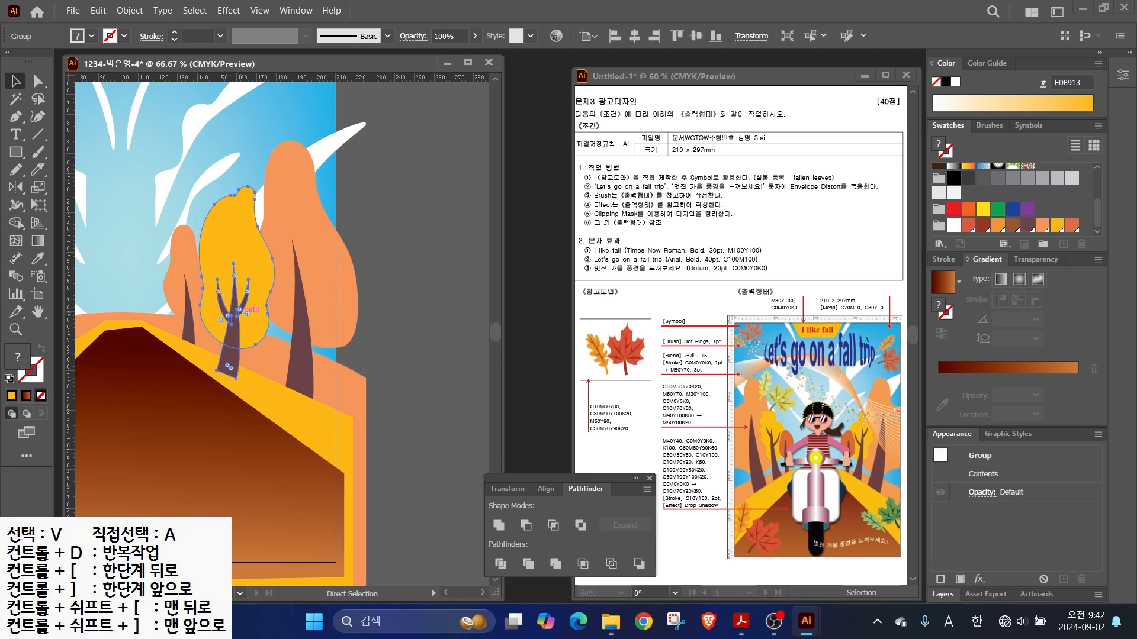
click(300, 337)
shift+click(283, 299)
key(ctrl+g)
click(194, 301)
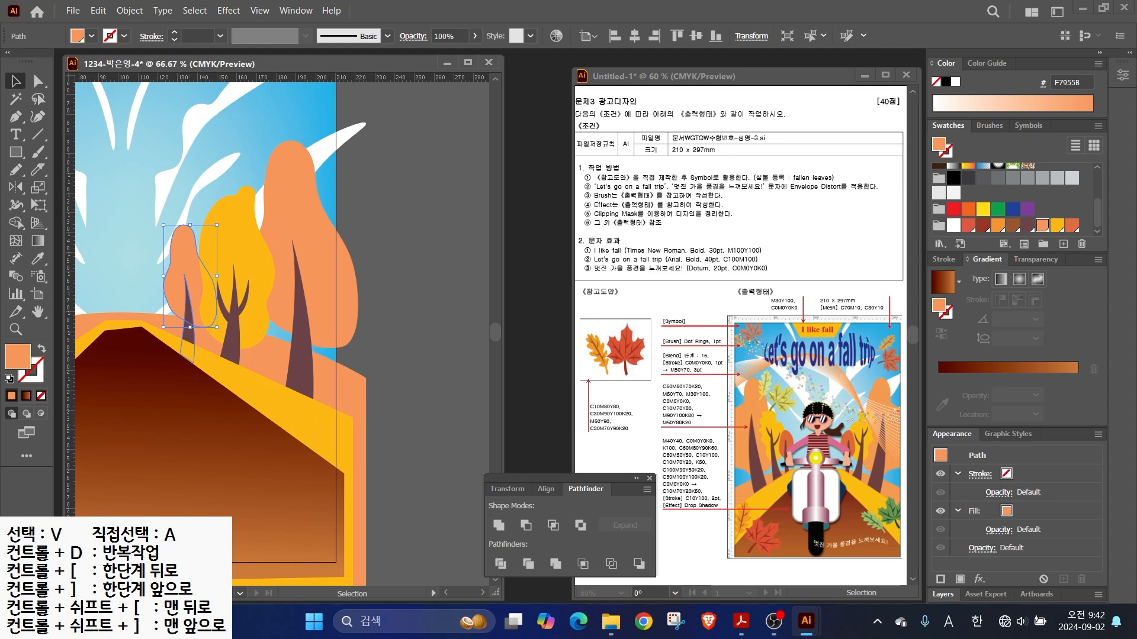
click(188, 323)
shift+click(180, 287)
key(ctrl+g)
- Reflect a copy of the three trees vertically onto the left side of the road
key(ctrl+minus)
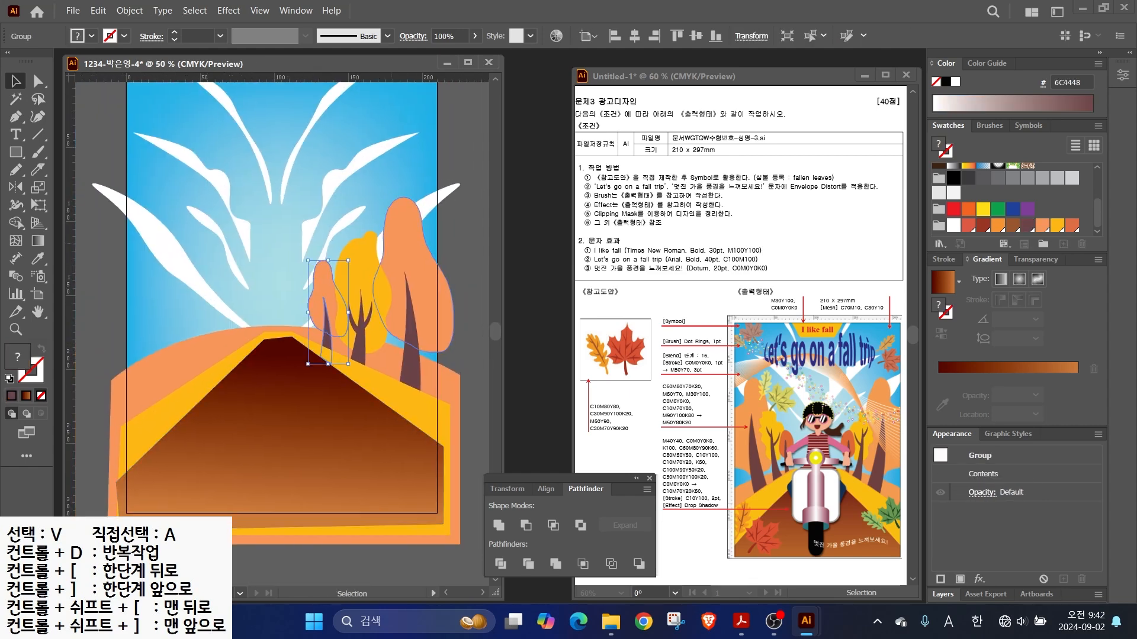
shift+click(371, 319)
shift+click(410, 324)
key(o)
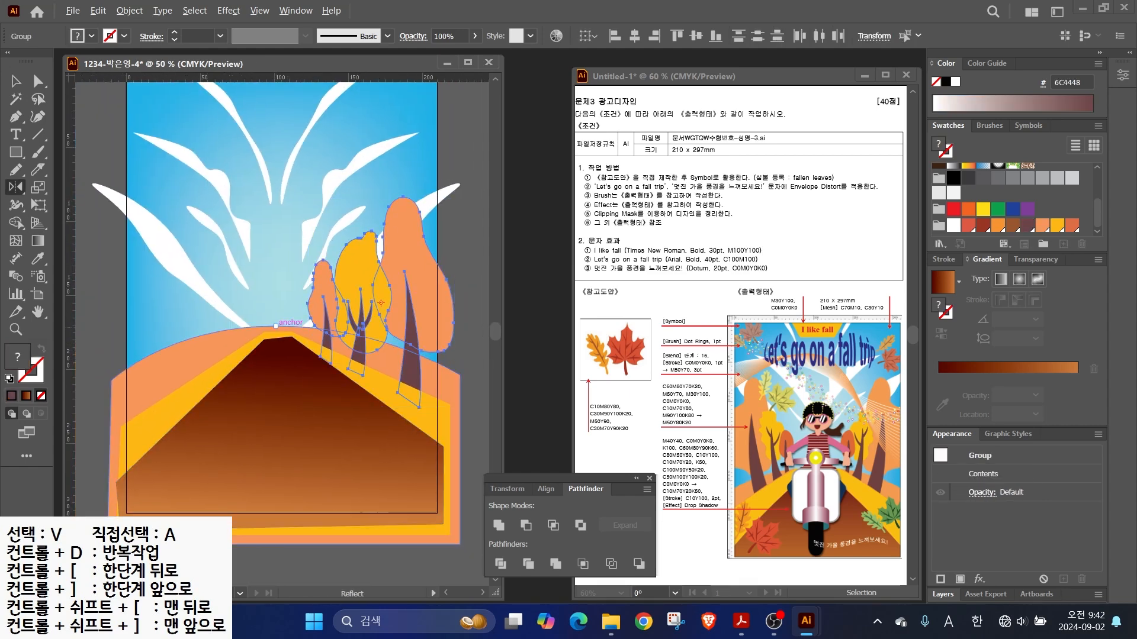
alt+click(276, 326)
click(650, 294)
- Pull the yellow road edge's left corner outward with Direct Selection
click(16, 81)
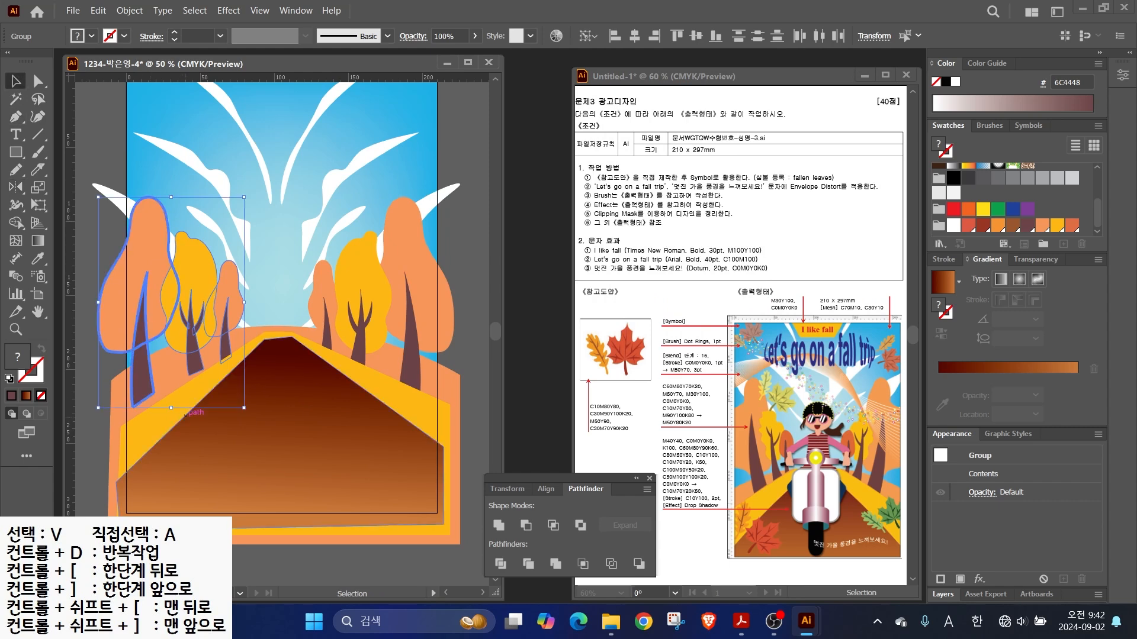
click(38, 82)
click(142, 428)
drag(121, 425, 113, 407)
click(88, 403)
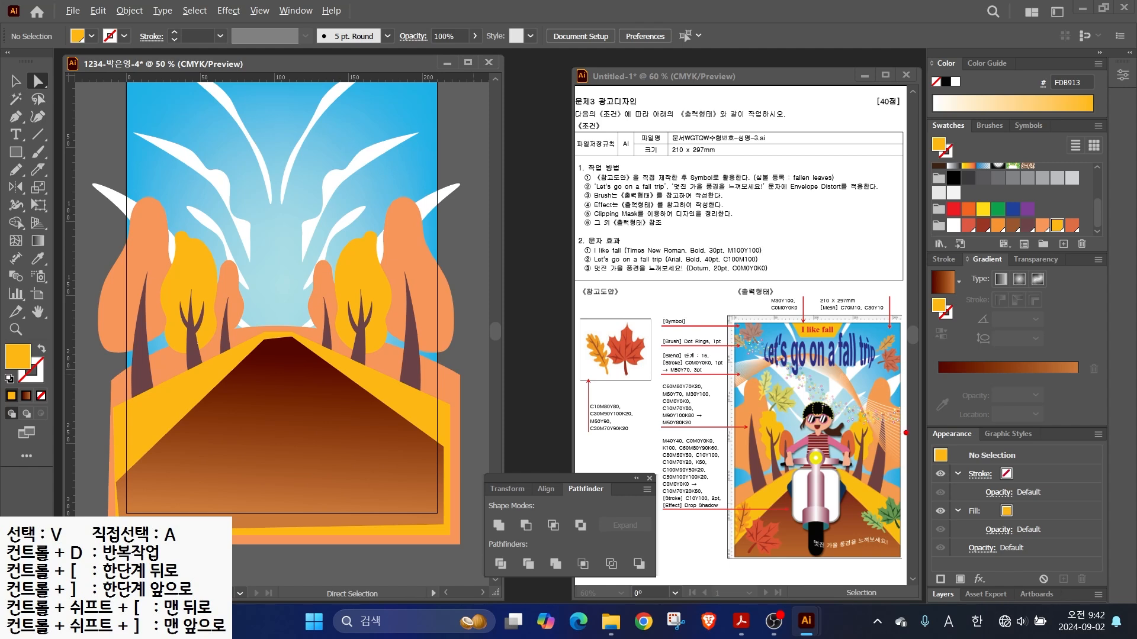
drag(886, 435, 953, 452)
drag(284, 296, 272, 333)
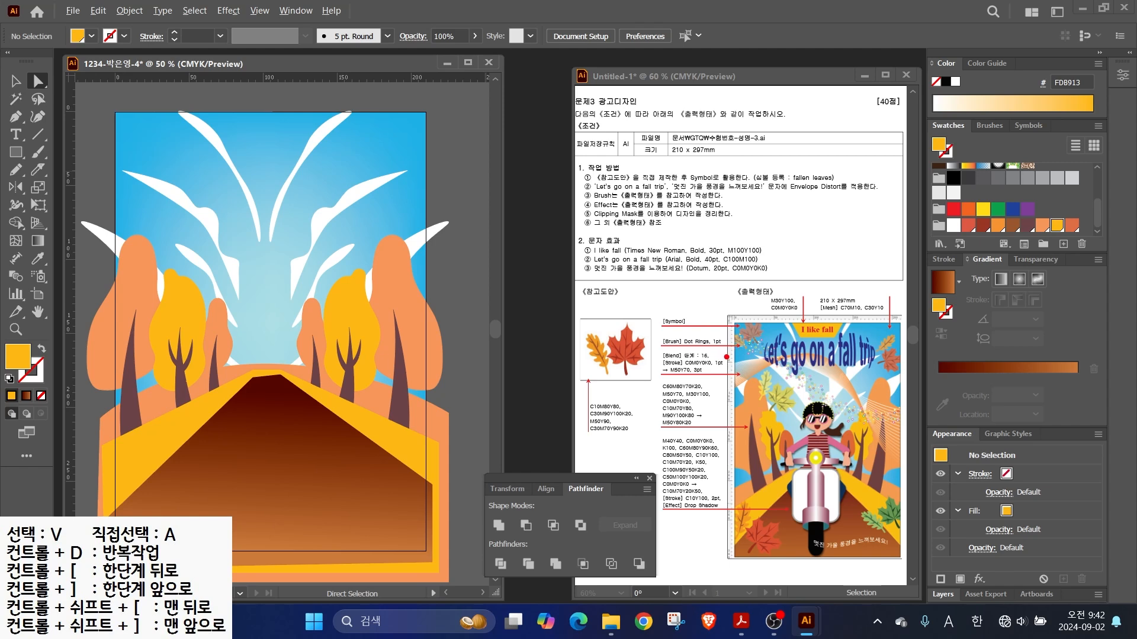
drag(685, 358, 640, 327)
drag(671, 377, 621, 405)
mouse_move(701, 374)
mouse_down()
mouse_move(734, 358)
mouse_move(788, 361)
mouse_move(851, 395)
mouse_move(914, 405)
mouse_up()
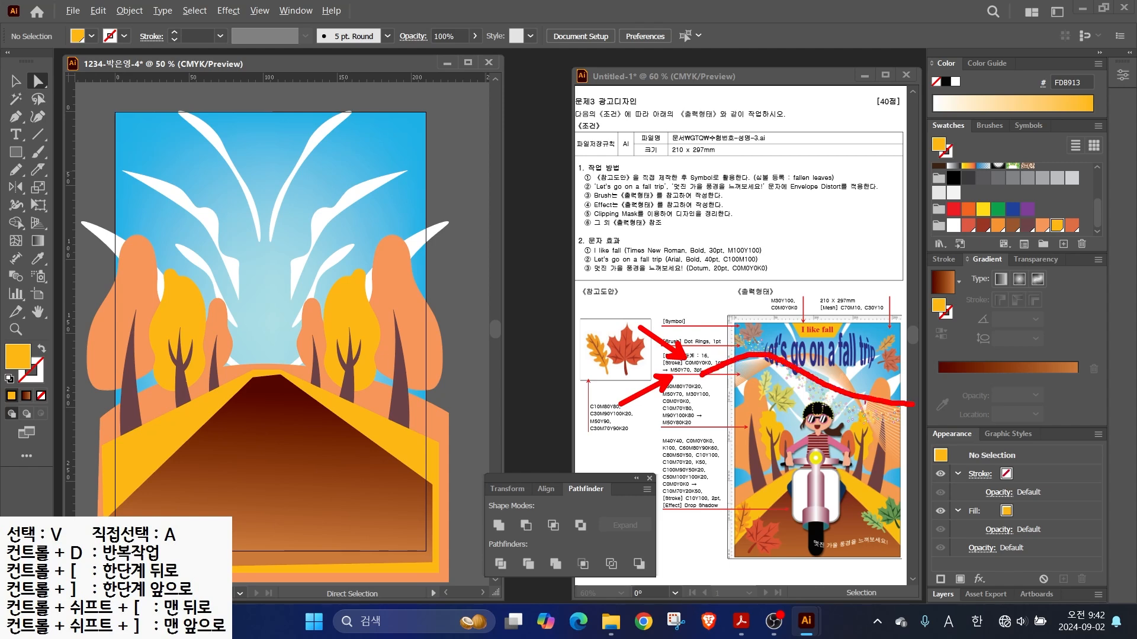
mouse_move(709, 410)
mouse_down()
mouse_move(843, 344)
mouse_move(859, 361)
mouse_move(866, 424)
mouse_move(895, 473)
mouse_up()
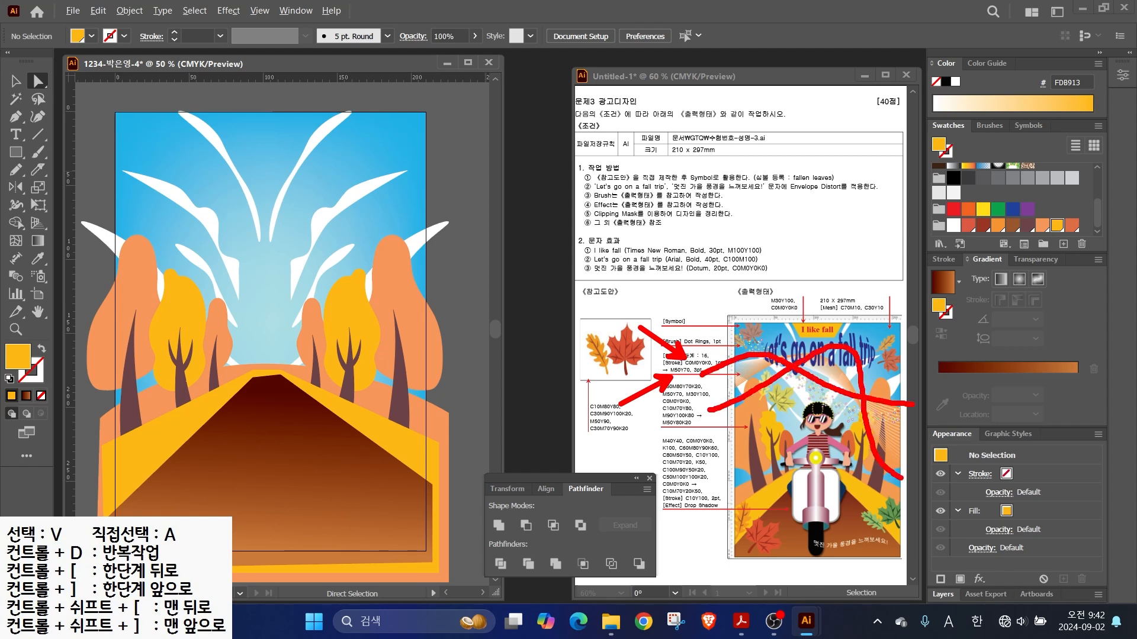
key(Escape)
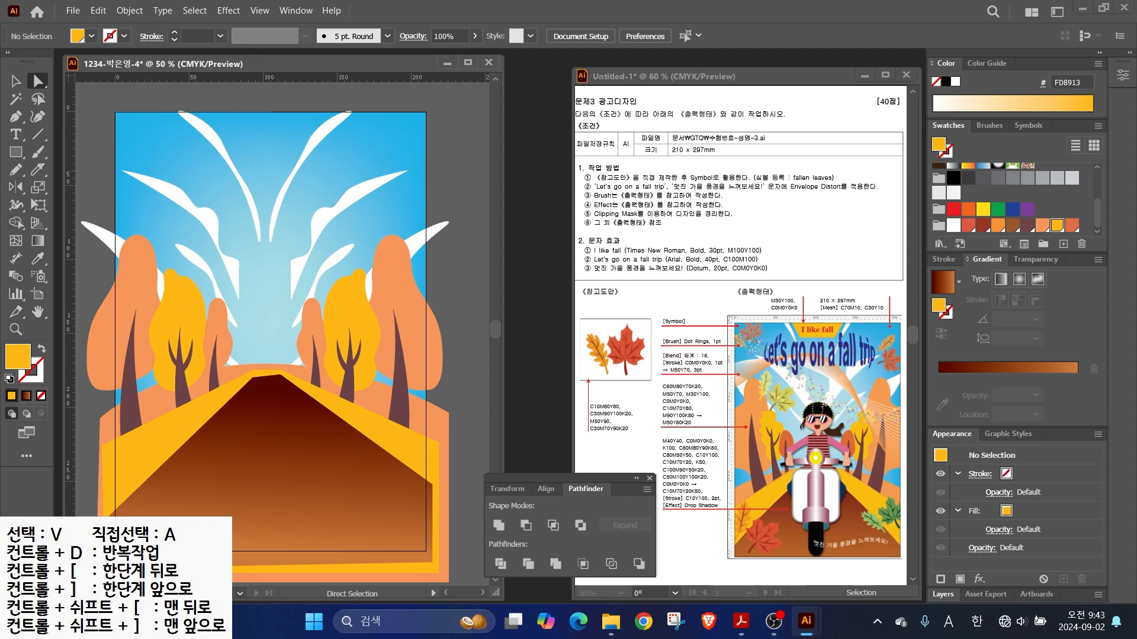
key(ctrl+minus)
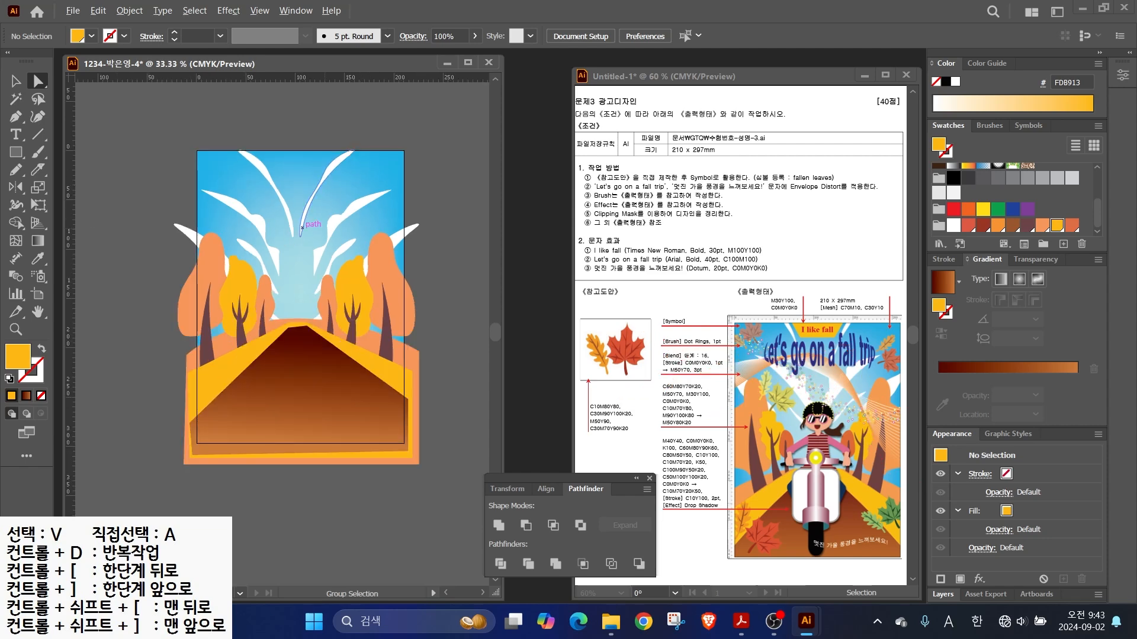
- Pen a swooping curve across the sky and give it a white stroke instead of fill
click(15, 117)
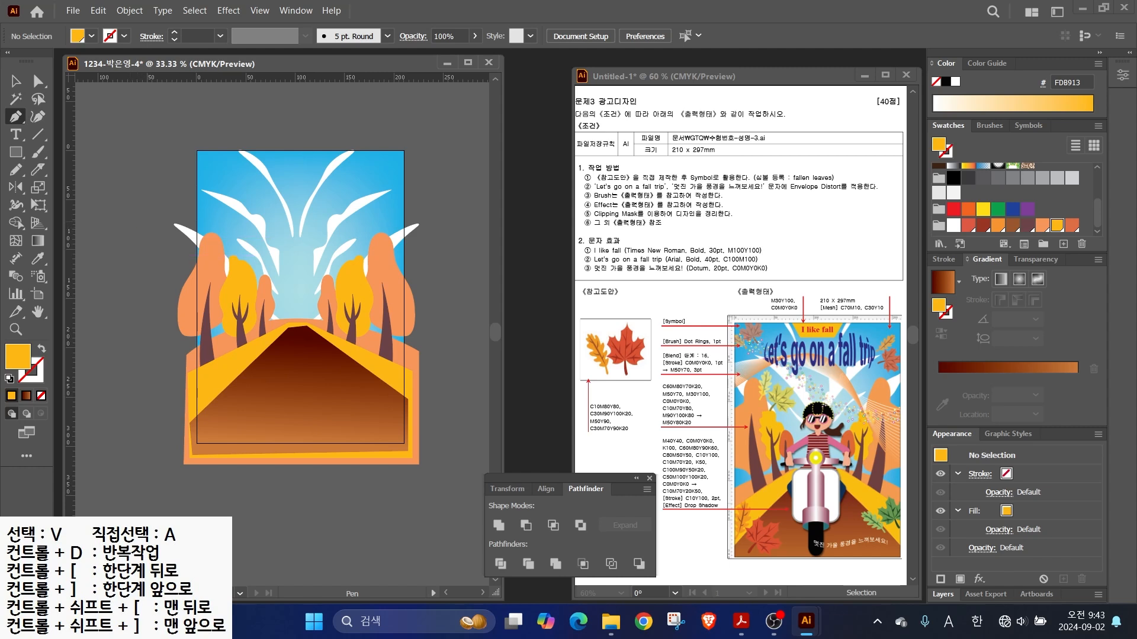
click(153, 219)
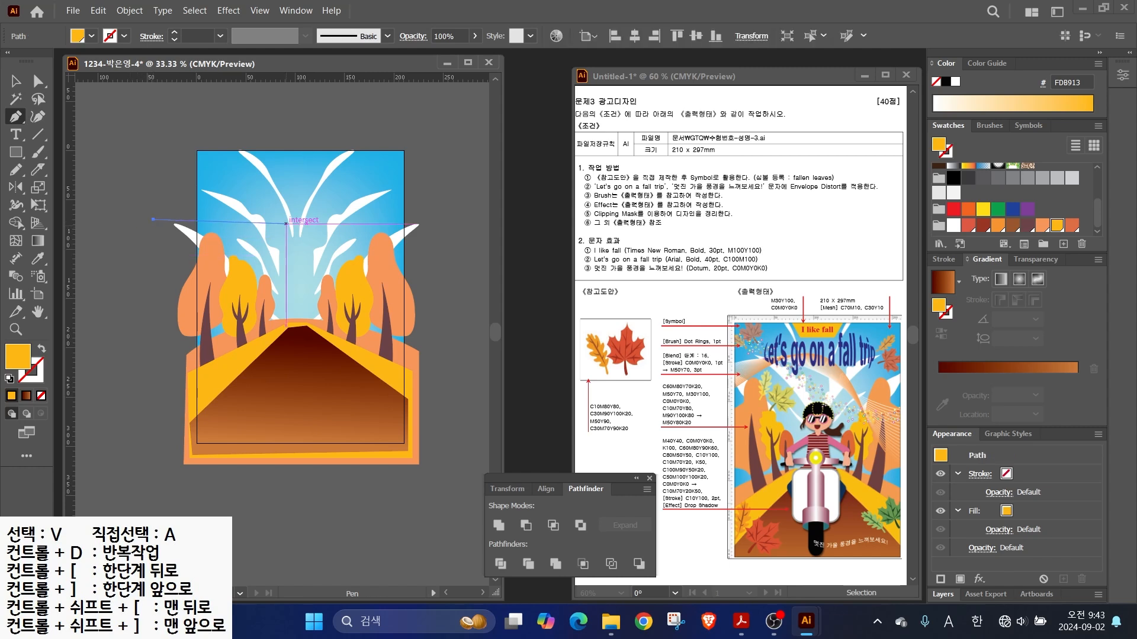
drag(354, 267, 452, 266)
key(v)
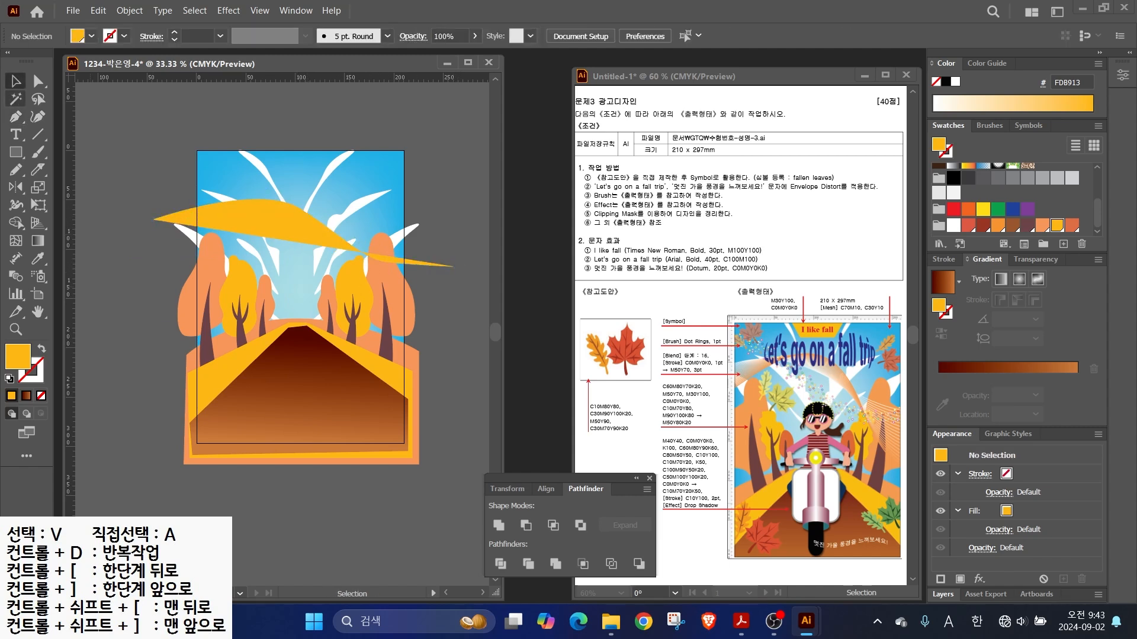
key(shift+x)
key(x)
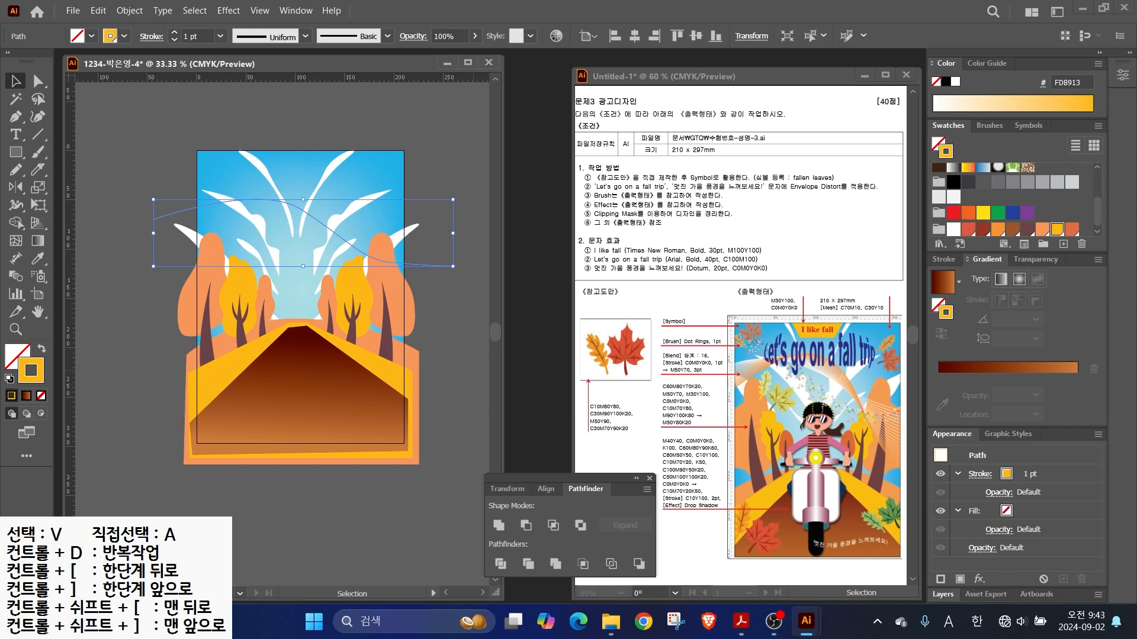
click(953, 229)
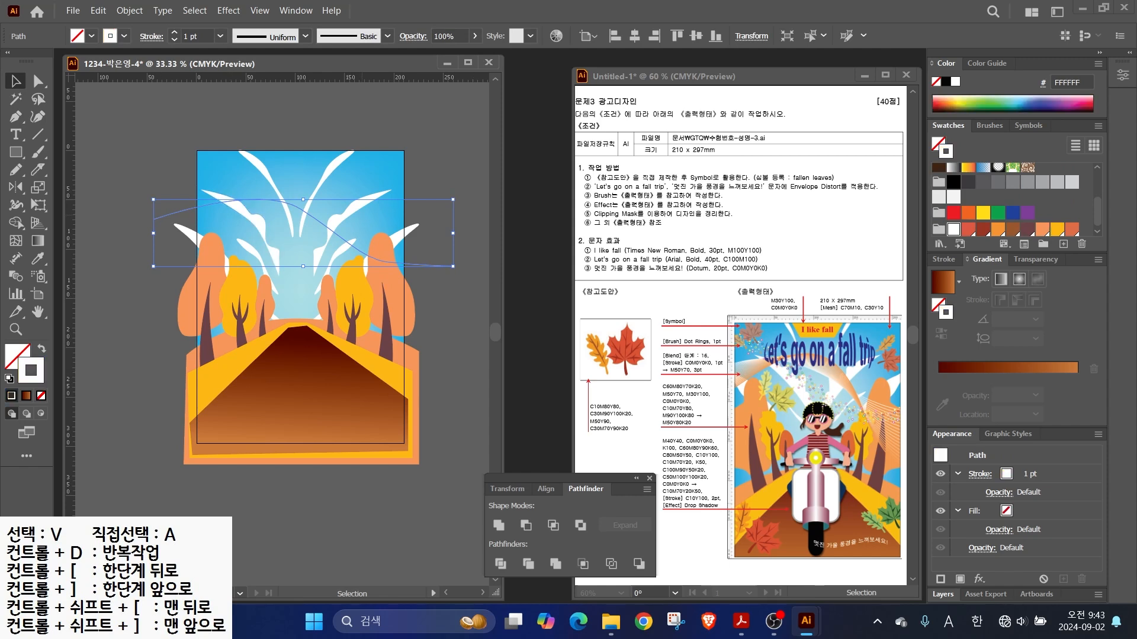
click(944, 259)
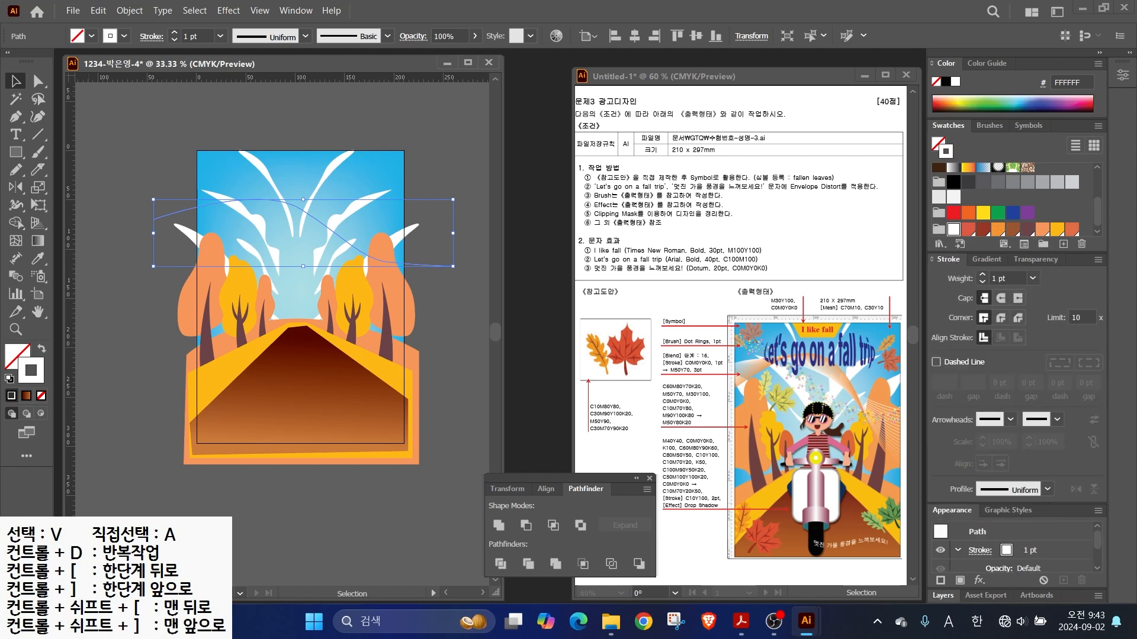
- Pen a second smooth curve from the left edge bending down toward the lower right
click(455, 338)
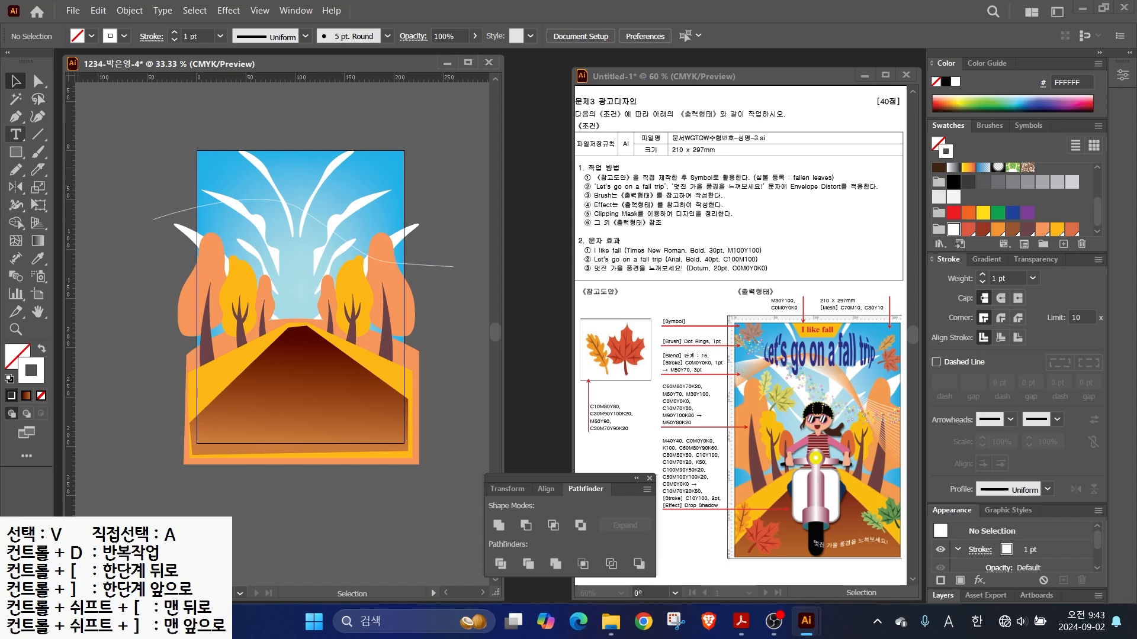
click(15, 116)
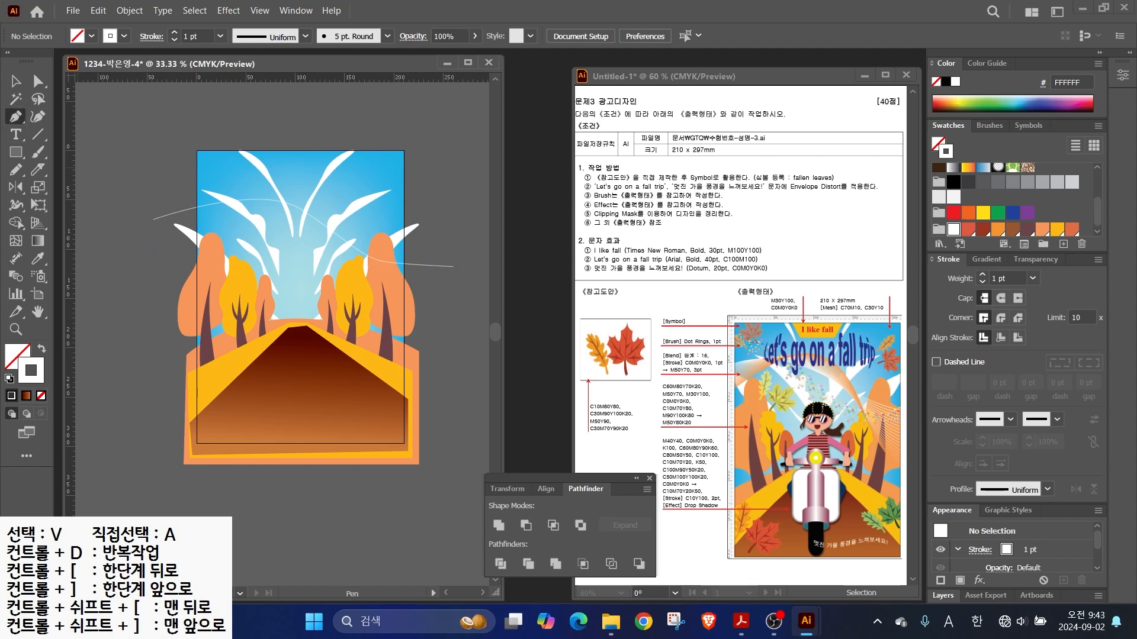
click(166, 256)
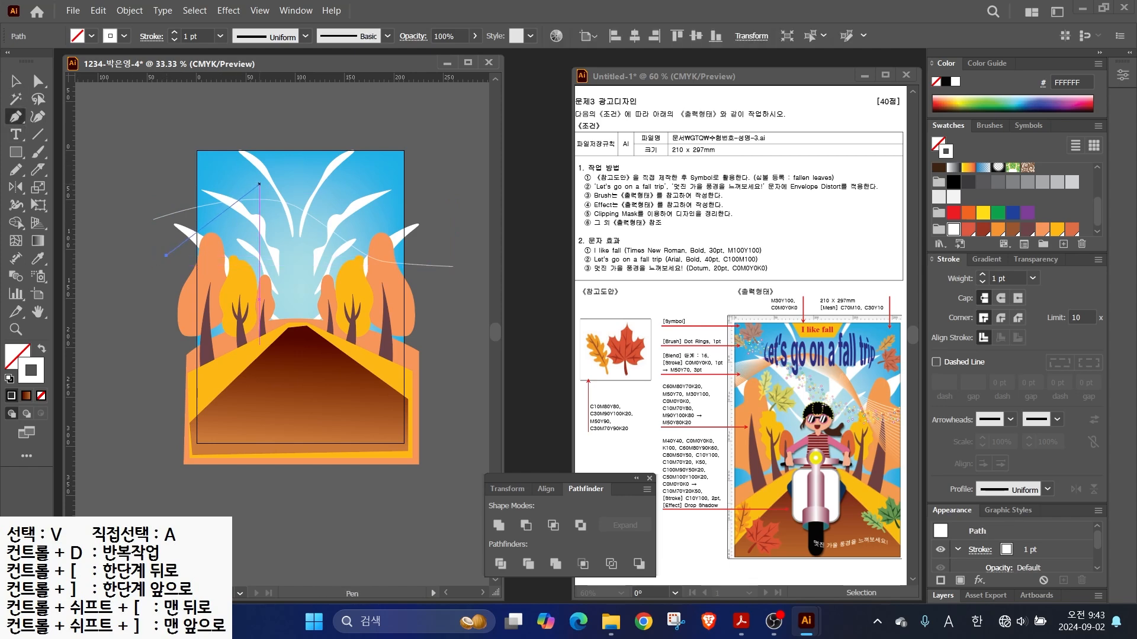
drag(258, 183, 277, 182)
drag(344, 223, 355, 257)
drag(423, 344, 472, 360)
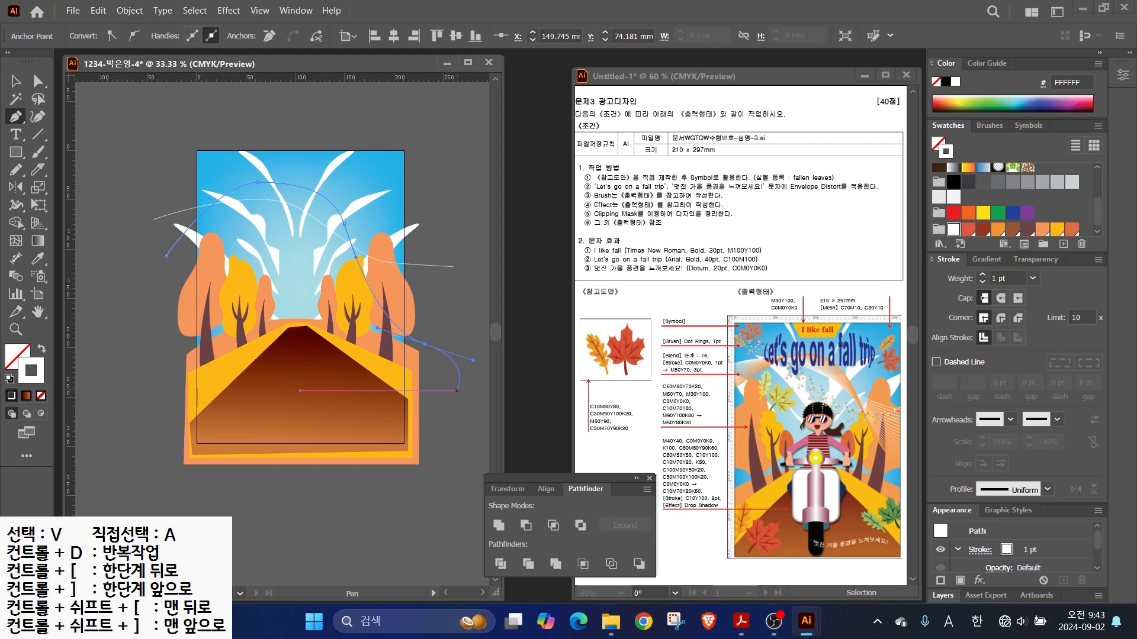
ctrl+click(430, 362)
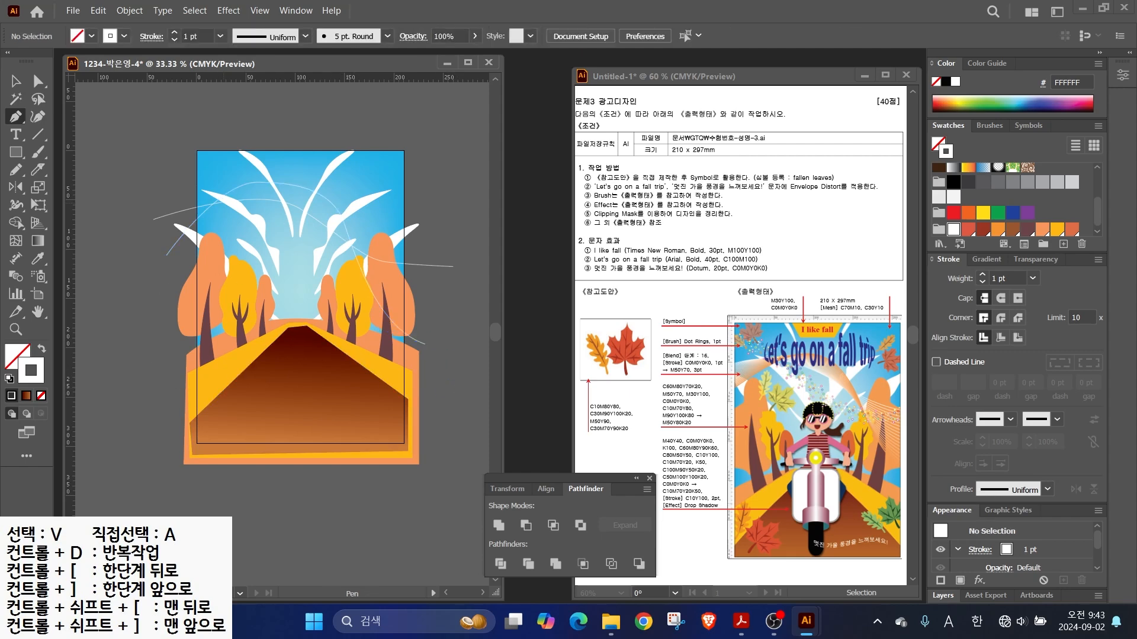
- Set the new curve's stroke colour to orange C0 M50 Y70 K0
double_click(31, 371)
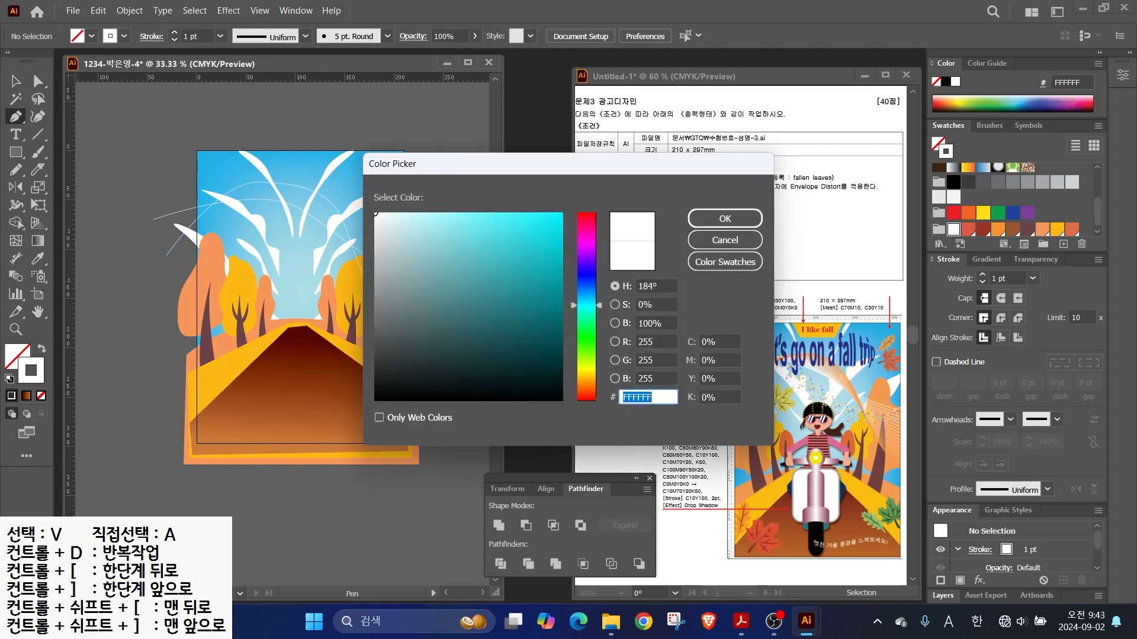
click(726, 240)
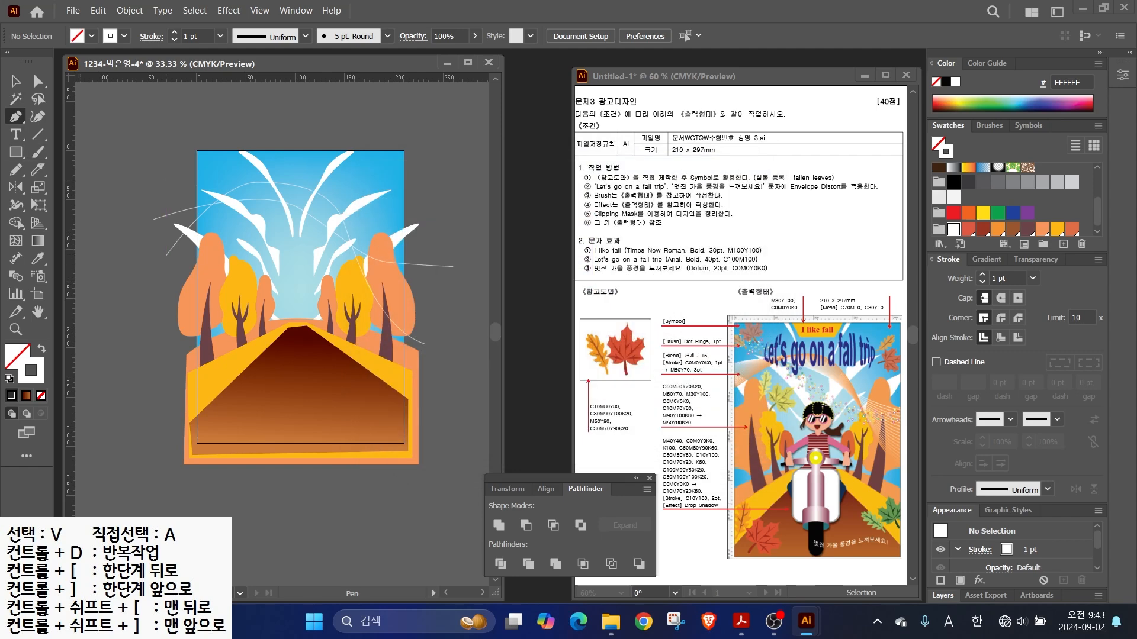
click(16, 82)
click(168, 253)
double_click(30, 371)
key(Tab)
text(0)
key(Tab)
text(50)
key(Tab)
text(70)
key(Tab)
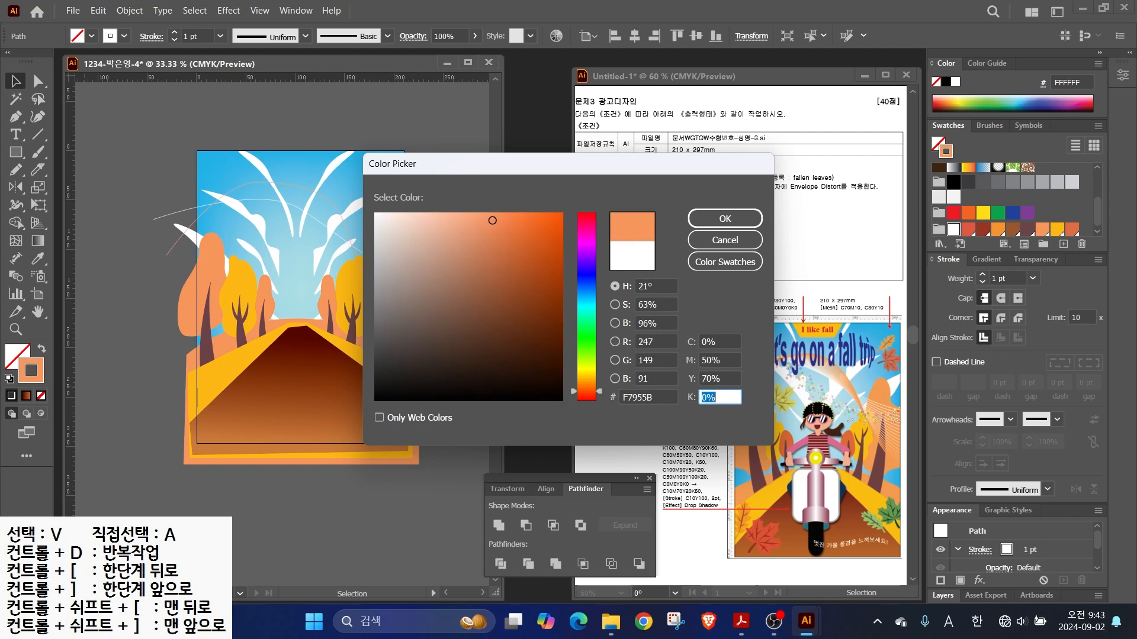
key(Return)
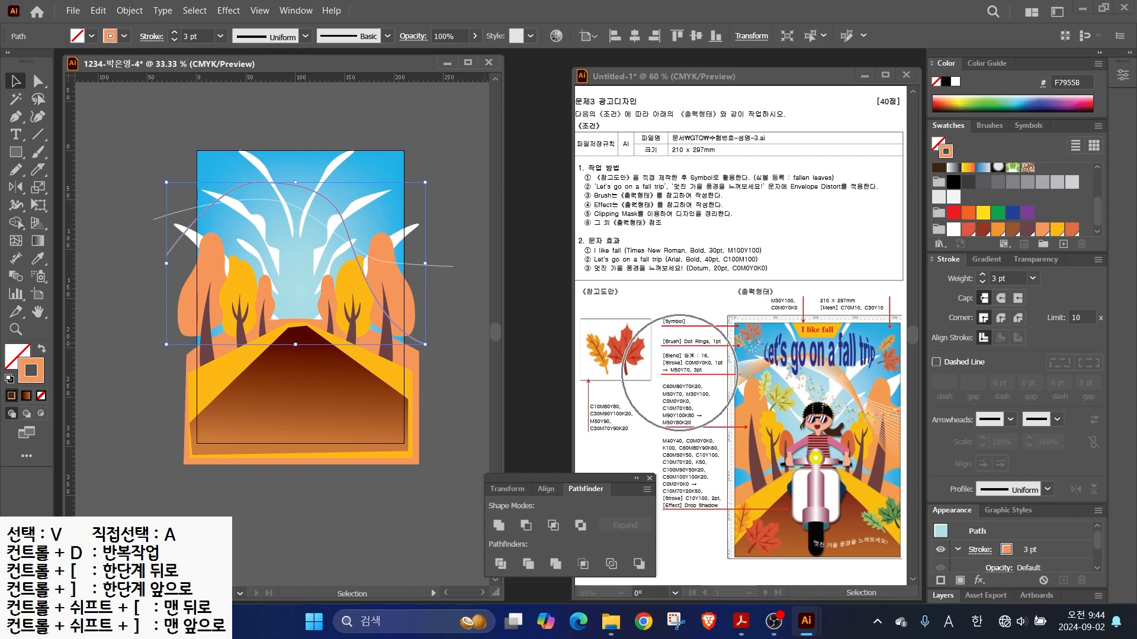
- Drag the orange curve's direction handle up to raise its top into a higher arch
click(455, 207)
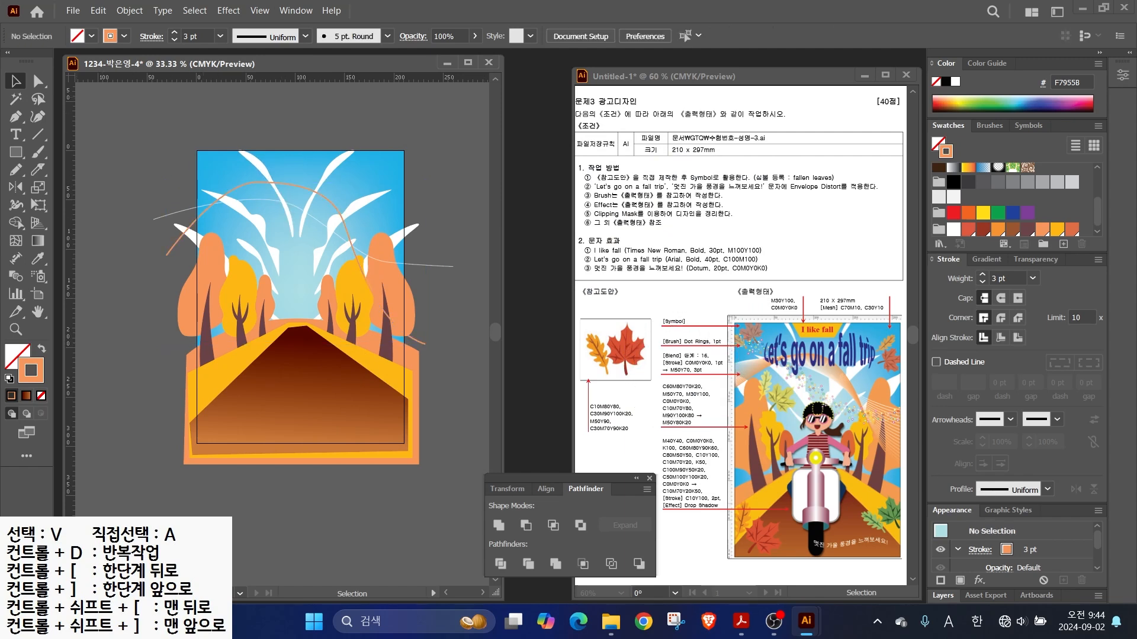
key(a)
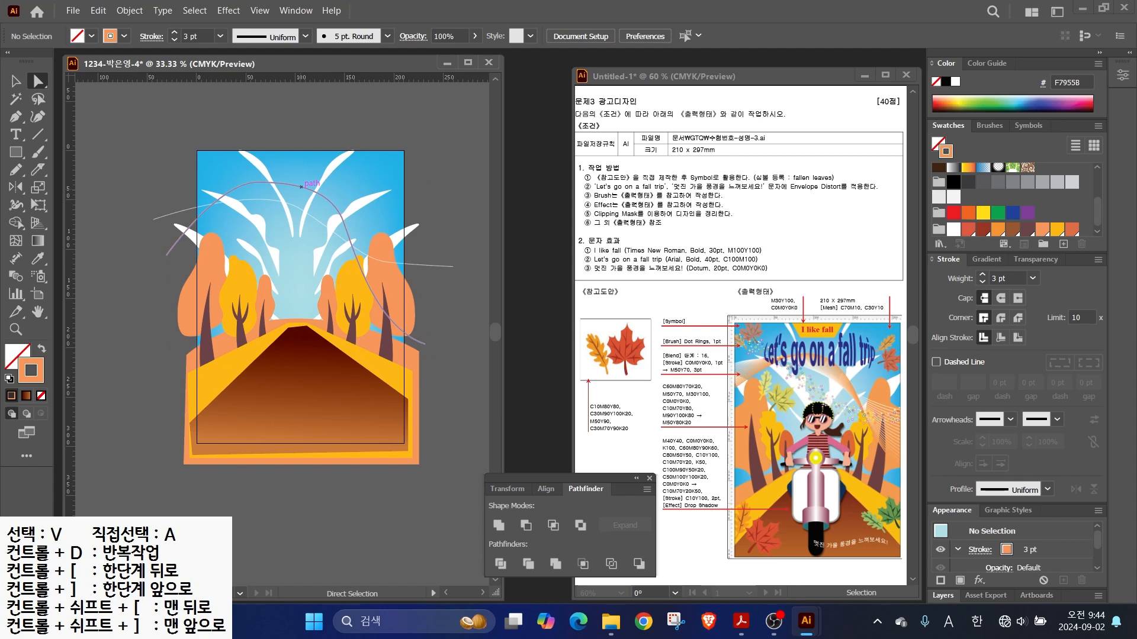
click(297, 182)
drag(297, 182, 299, 172)
click(16, 82)
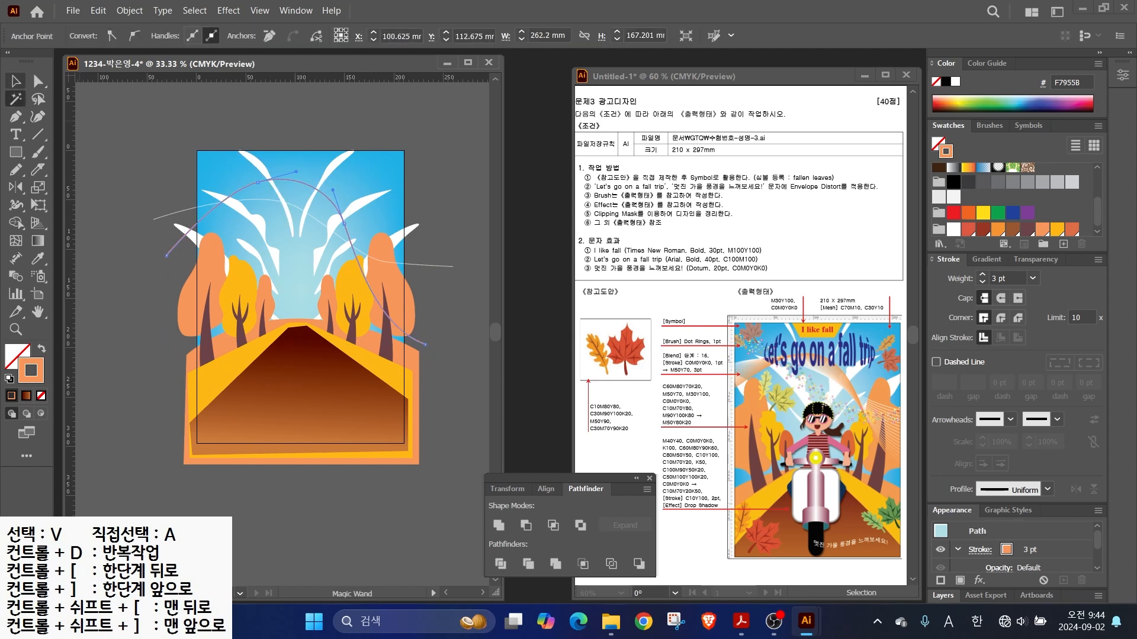
click(127, 169)
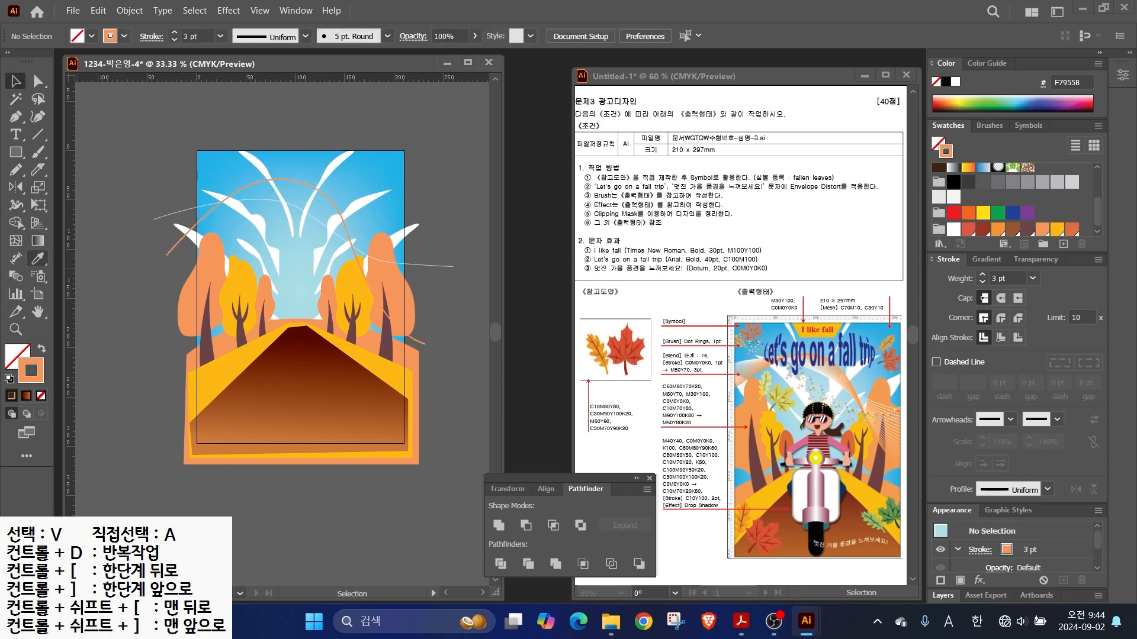
click(16, 276)
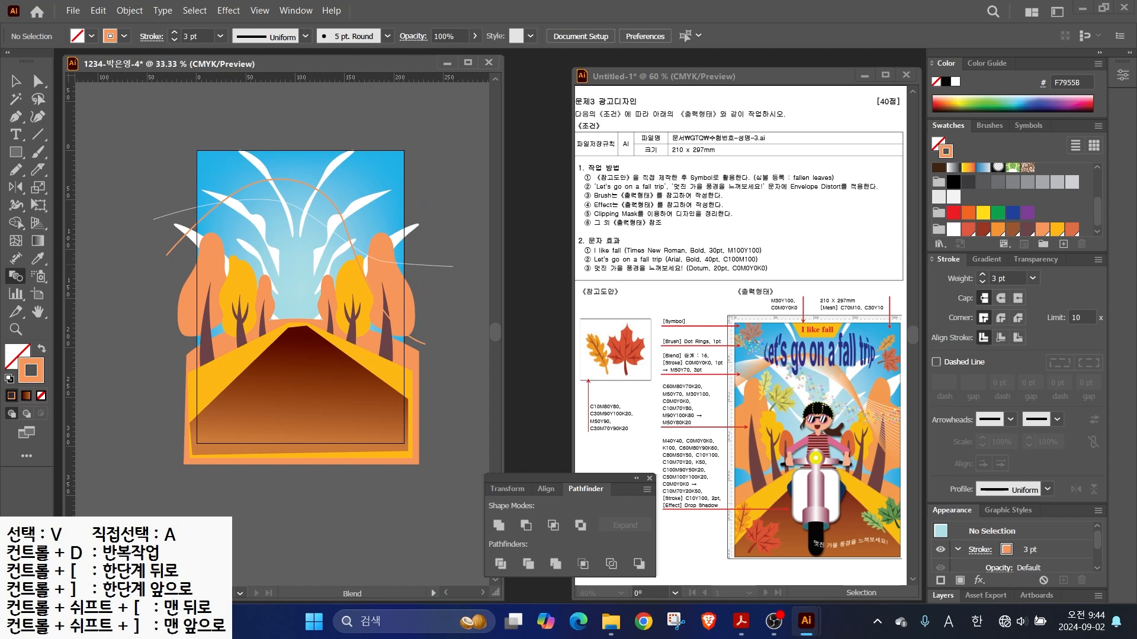
- Blend the blue path into the orange curve, using Specified Steps set to 16
click(156, 218)
click(166, 254)
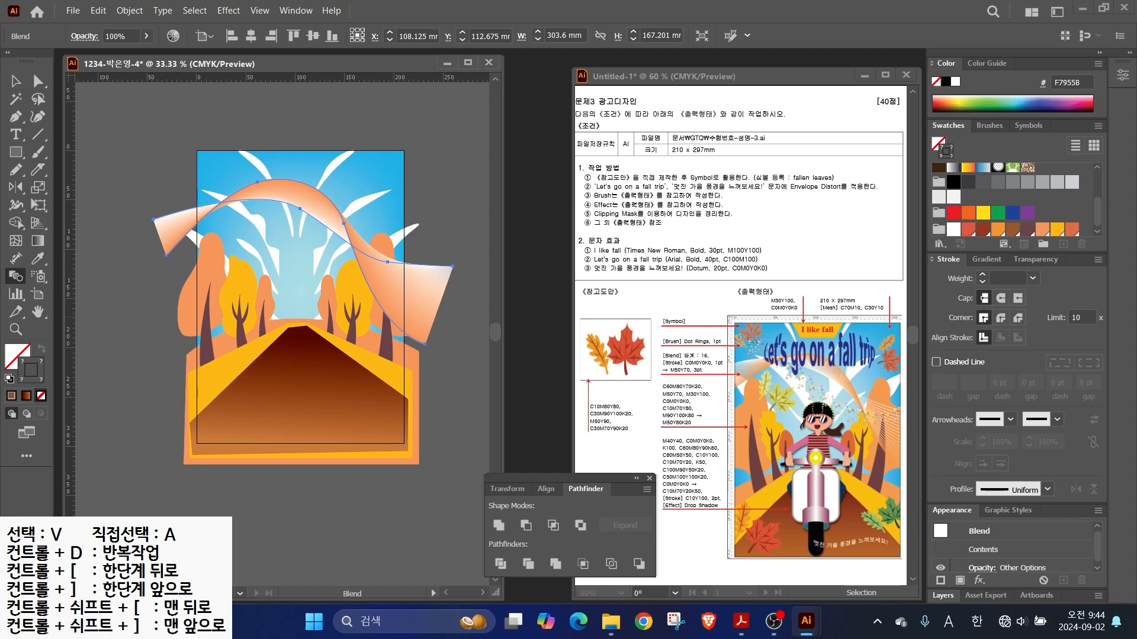
key(v)
double_click(16, 277)
drag(517, 214, 492, 237)
click(535, 271)
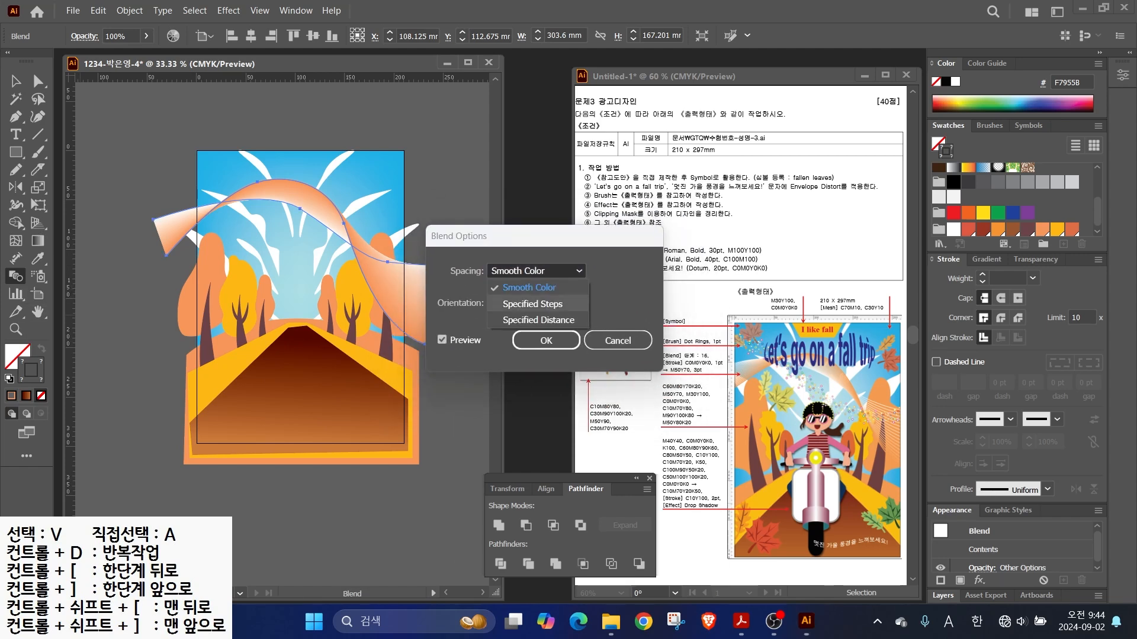
click(531, 304)
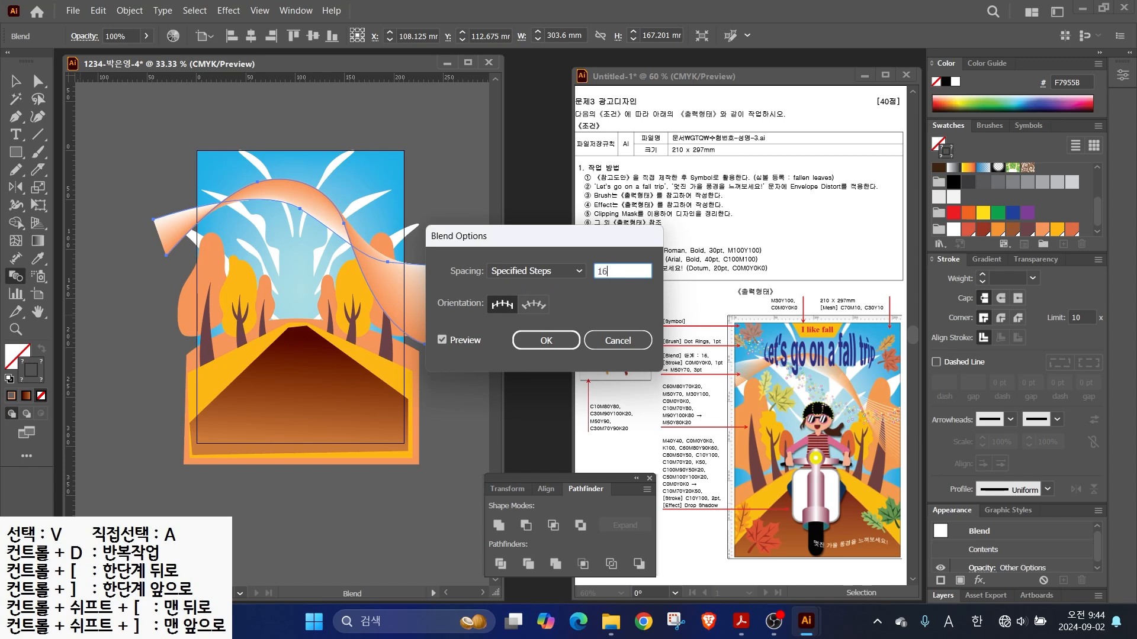
text(16)
key(Return)
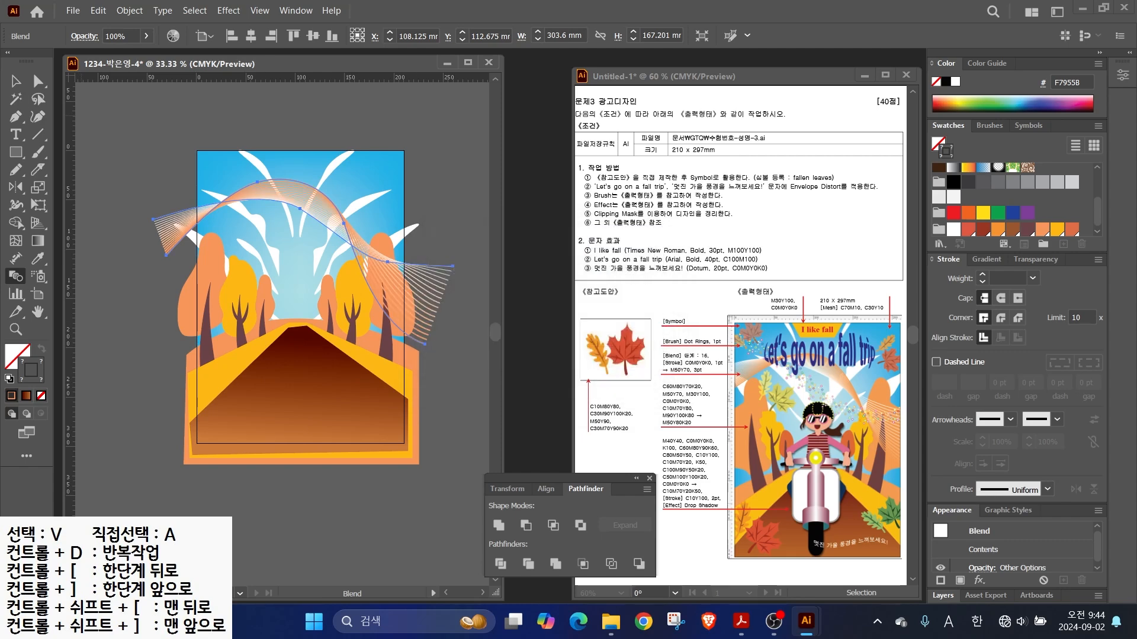
key(v)
key(ctrl+shift+a)
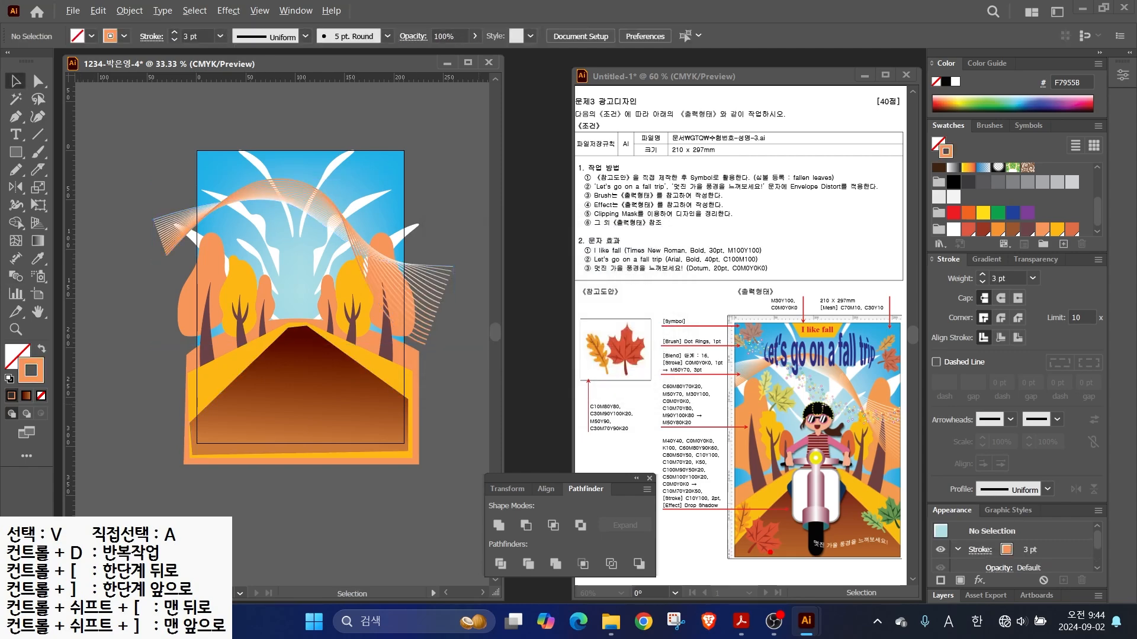
- Choose the Symbol Sprayer and pick the fallen leaves symbol from the Symbols panel
mouse_move(792, 403)
mouse_down()
mouse_move(748, 404)
mouse_move(801, 408)
mouse_up()
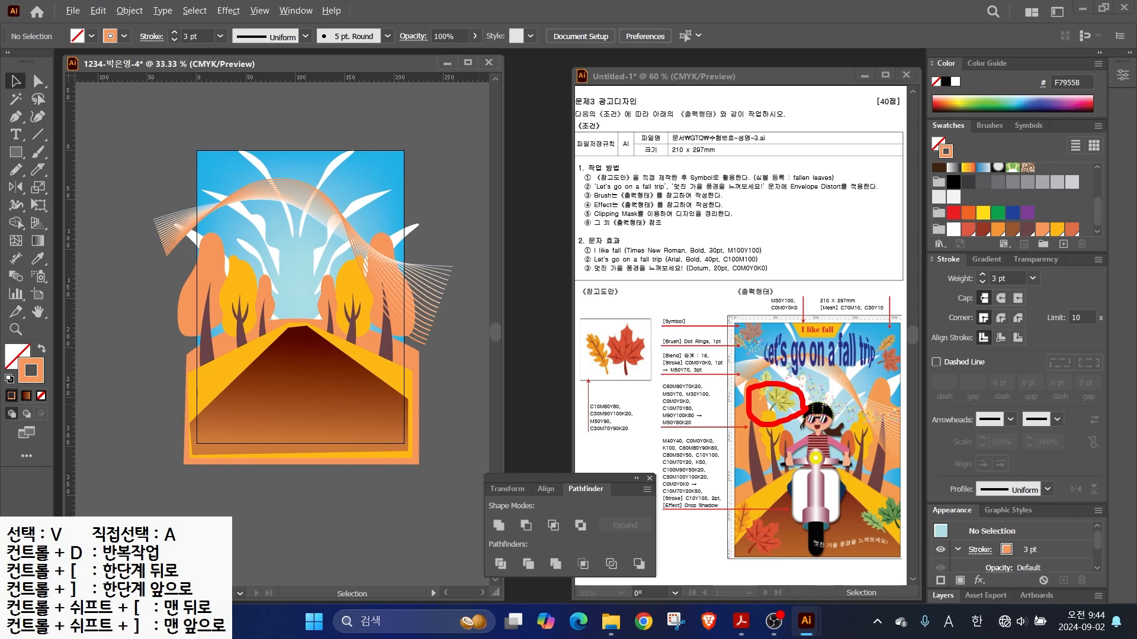
drag(776, 348, 770, 306)
drag(889, 365, 900, 329)
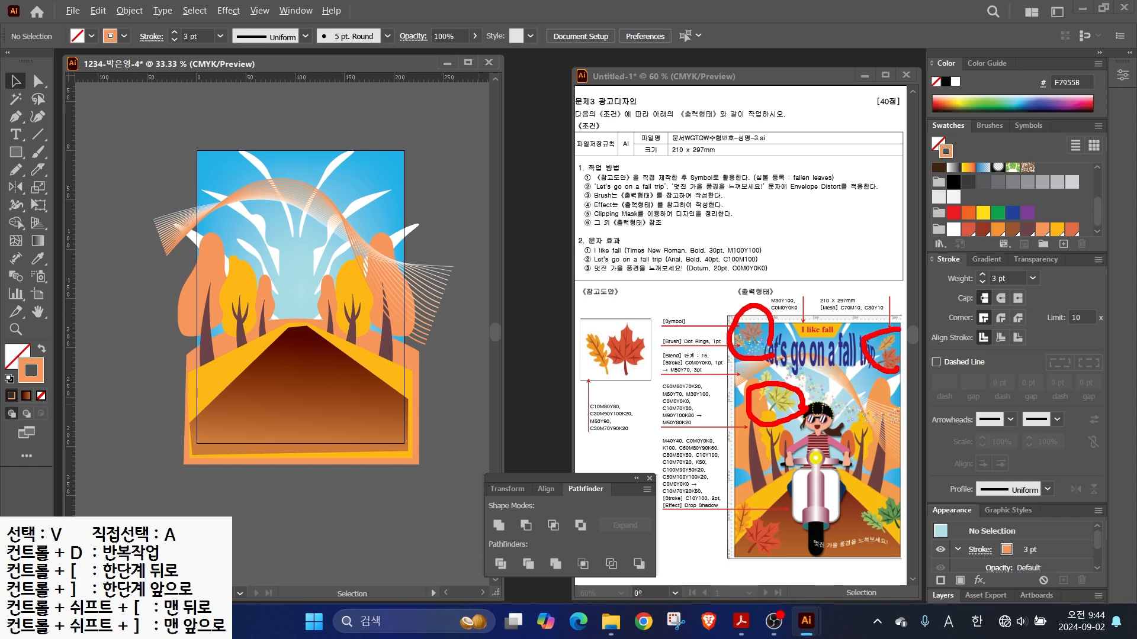
click(38, 276)
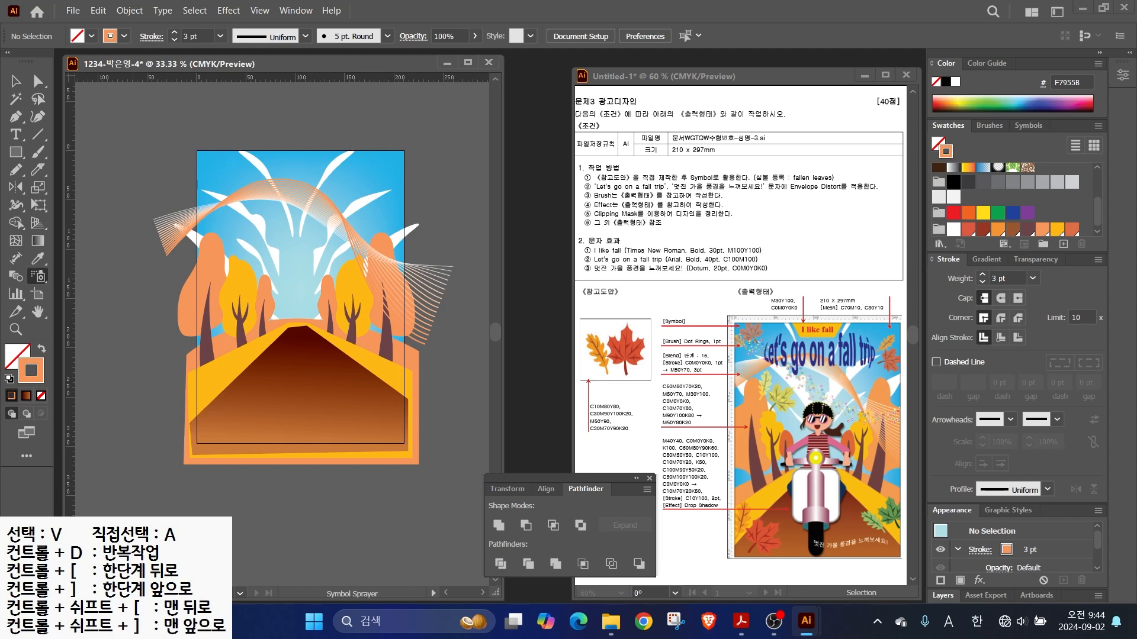
click(1028, 125)
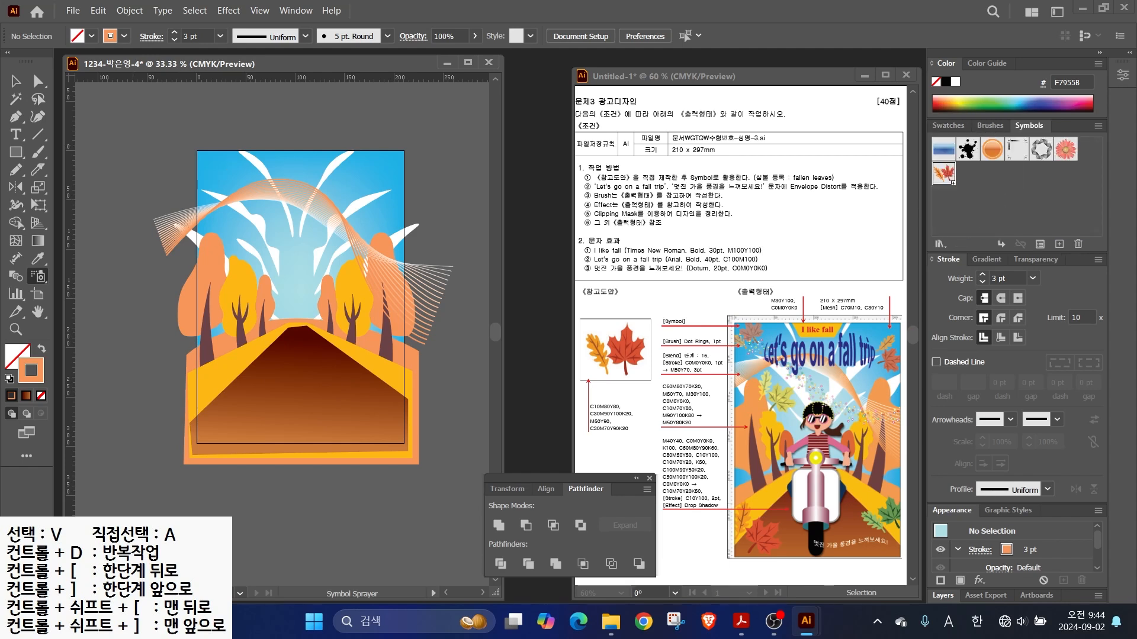
mouse_move(727, 339)
mouse_down()
mouse_move(790, 350)
mouse_move(734, 320)
mouse_up()
drag(881, 347, 932, 379)
mouse_move(766, 407)
mouse_down()
mouse_move(758, 429)
mouse_move(806, 418)
mouse_up()
mouse_move(772, 543)
mouse_down()
mouse_move(707, 515)
mouse_move(763, 542)
mouse_up()
drag(902, 543, 938, 518)
key(Escape)
- Spray fallen leaves at the top-left, top-right, centre, bottom-left and bottom-right of the artboard
click(214, 168)
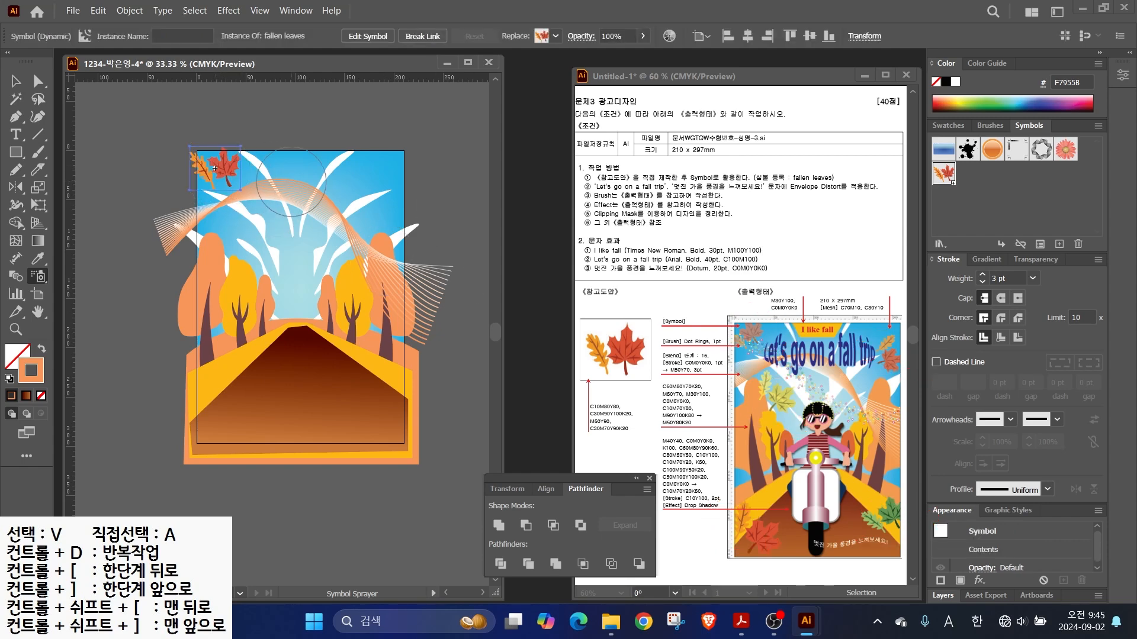
click(382, 177)
click(253, 234)
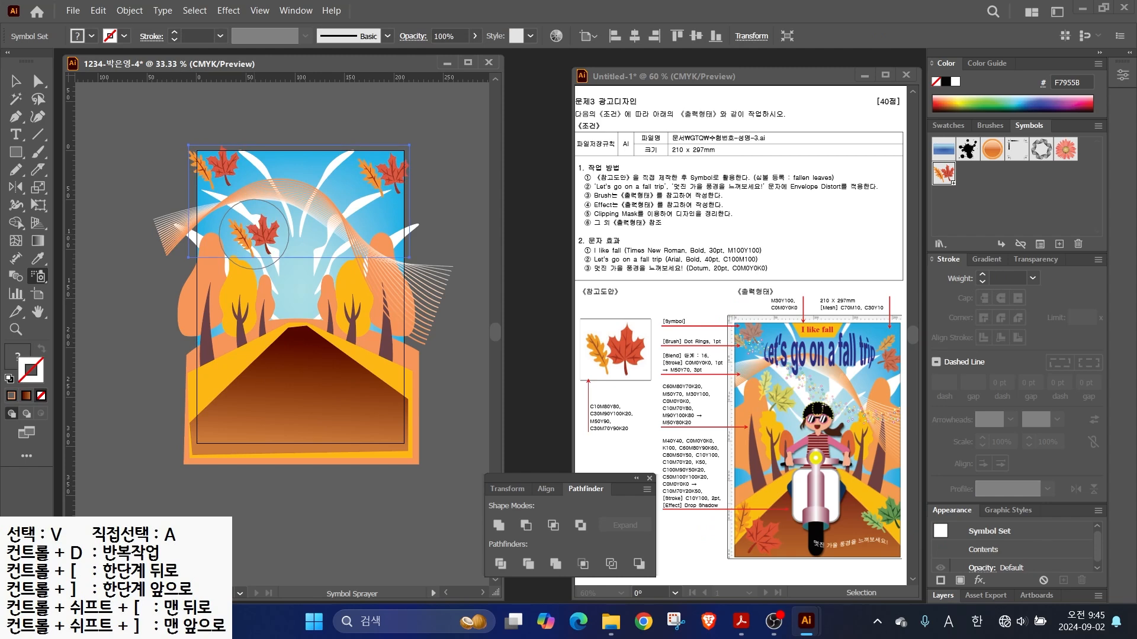
click(214, 415)
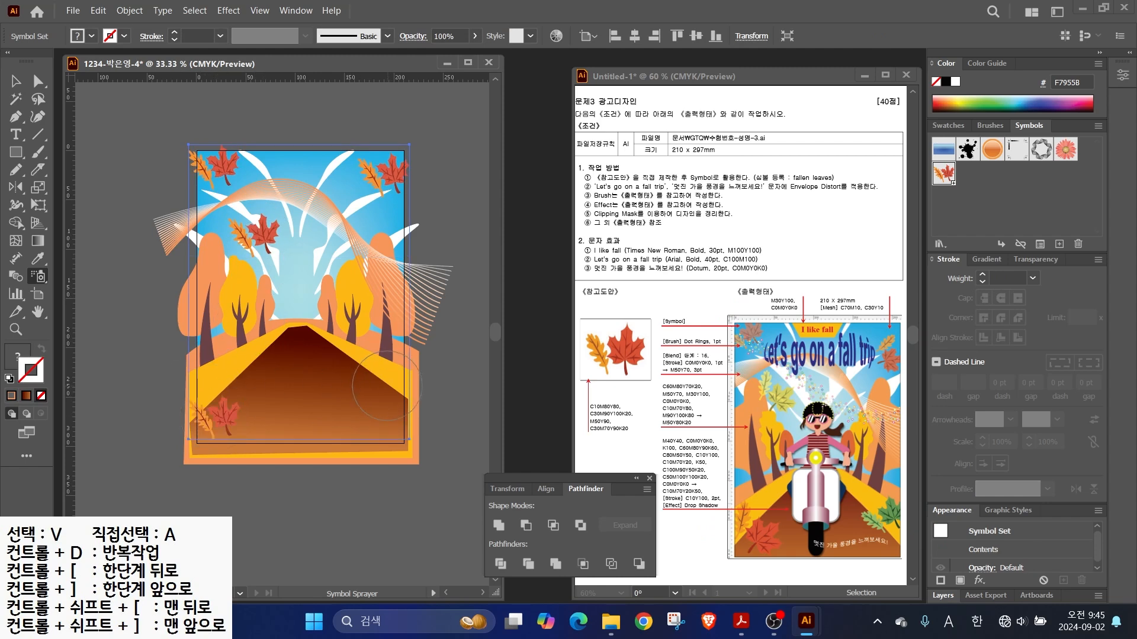
click(384, 384)
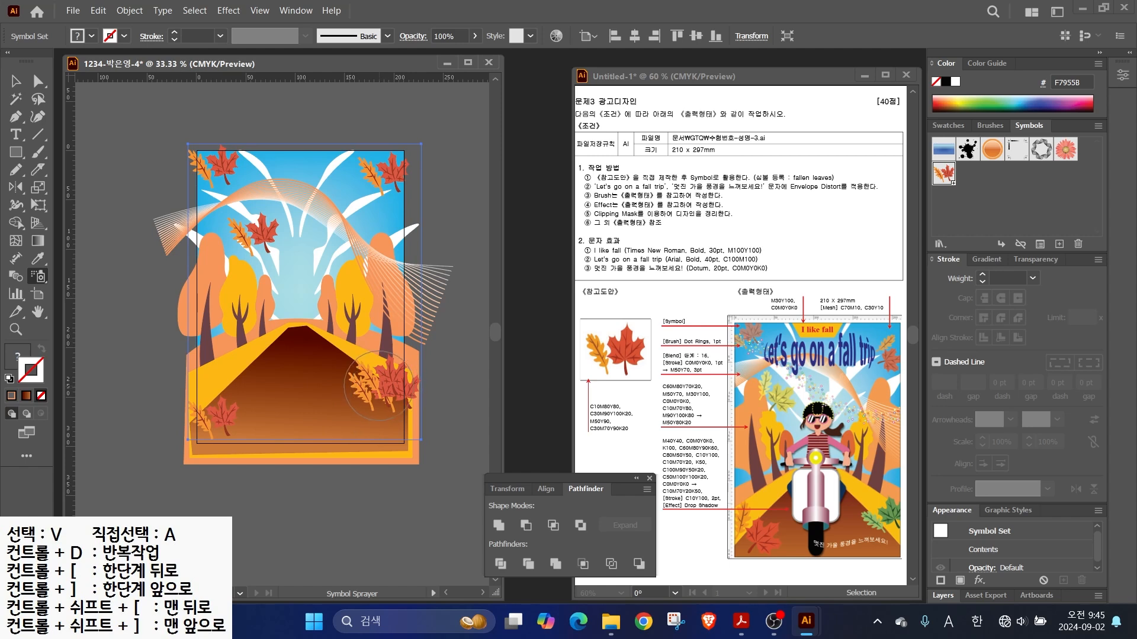
alt+click(375, 380)
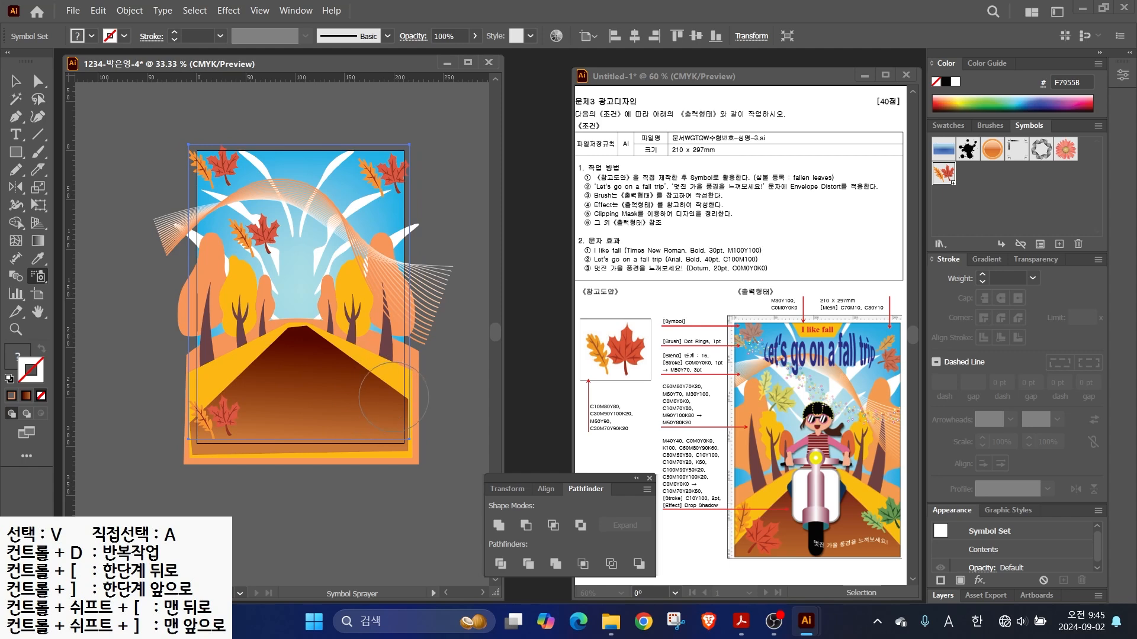
click(391, 376)
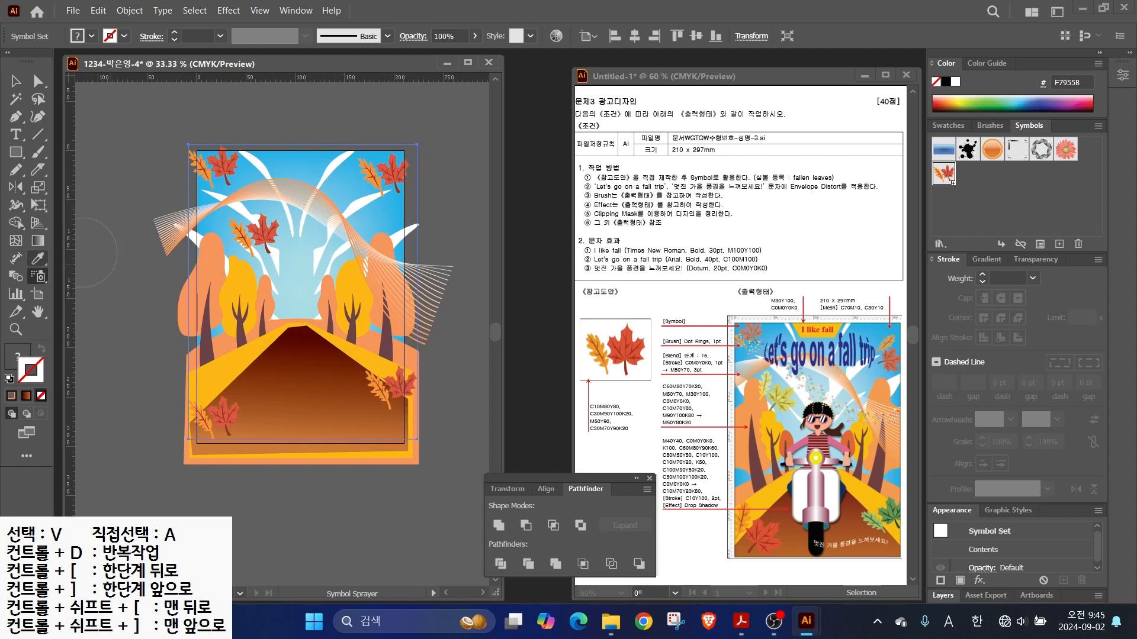
- Undo a stray move of the leaf set, then enlarge the top and lower-left leaves with the Symbol Sizer
click(15, 81)
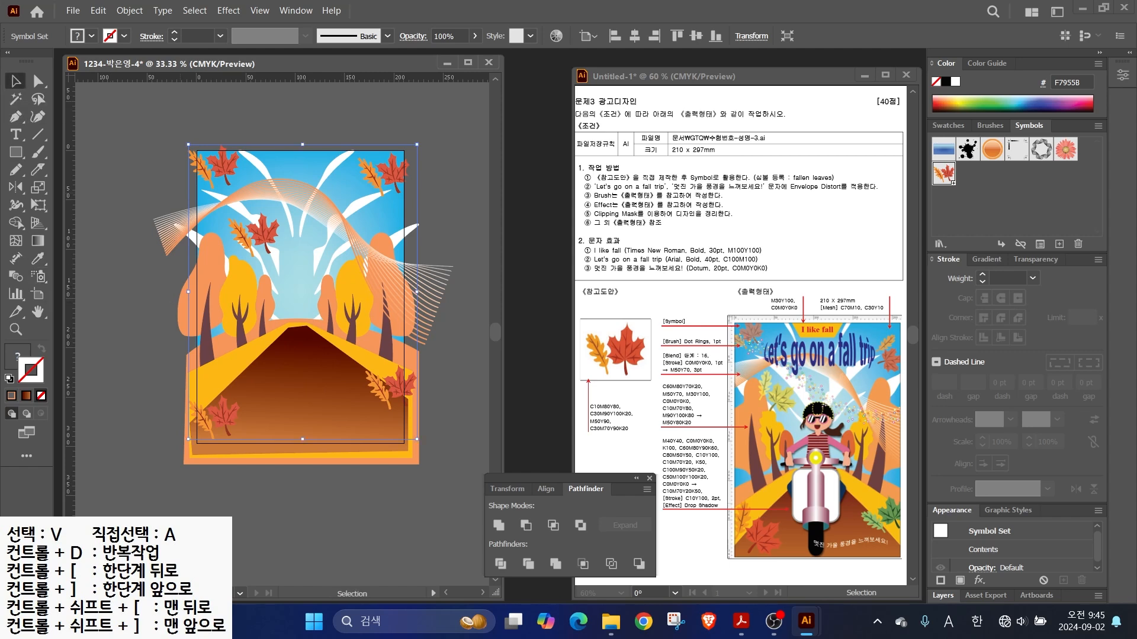
drag(224, 416, 289, 351)
key(ctrl+z)
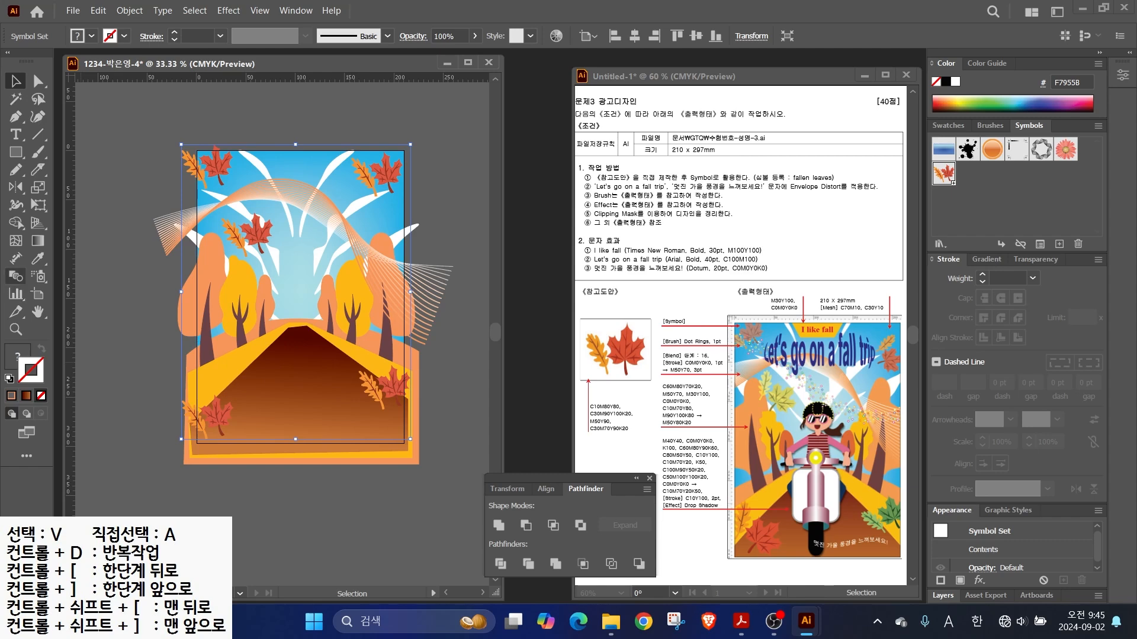
click(39, 276)
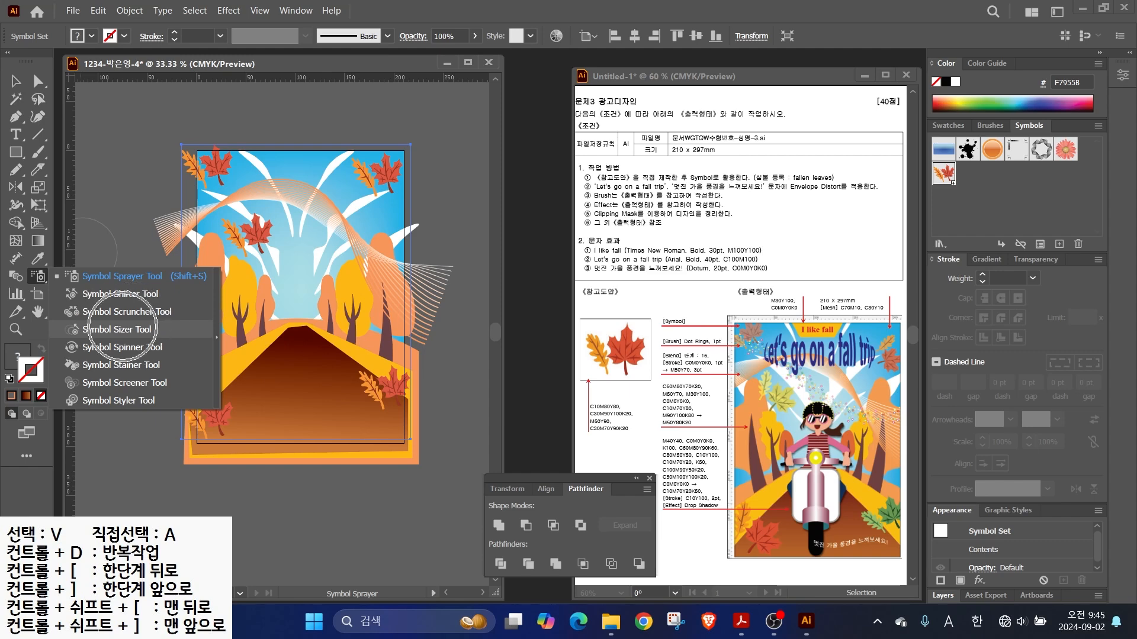
click(118, 329)
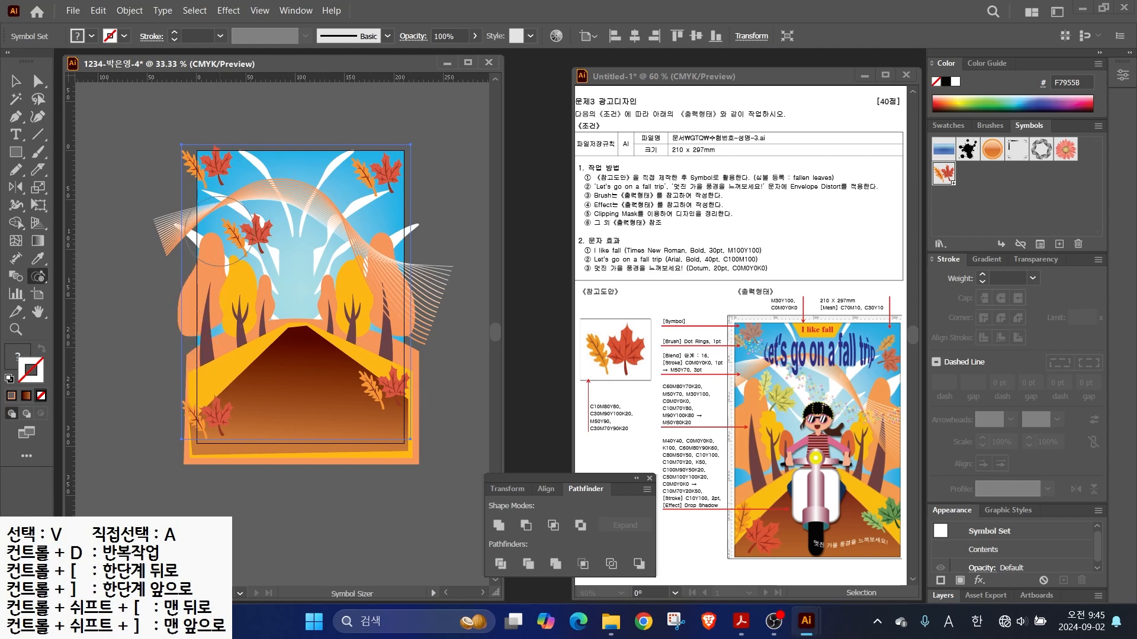
drag(248, 238, 248, 247)
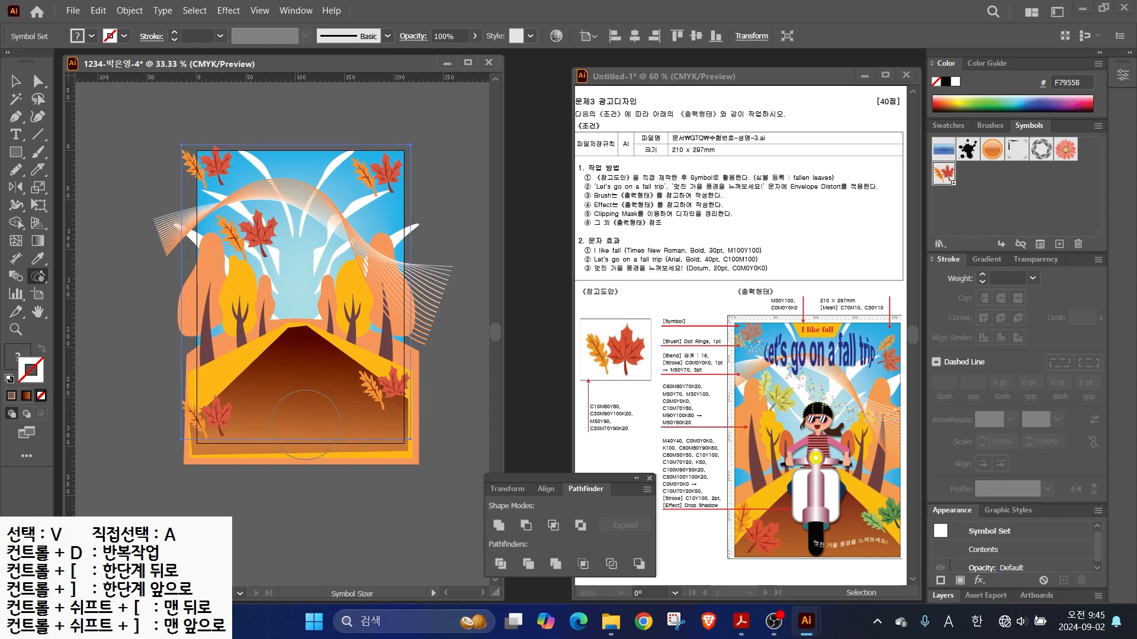
drag(204, 416, 204, 418)
- Shift the lower, lower-right, central and top-right leaves into new positions with the Symbol Shifter
drag(38, 276, 129, 294)
drag(208, 421, 219, 416)
drag(381, 384, 387, 389)
mouse_move(267, 257)
mouse_down()
mouse_move(246, 207)
mouse_move(246, 243)
mouse_up()
drag(373, 177, 379, 184)
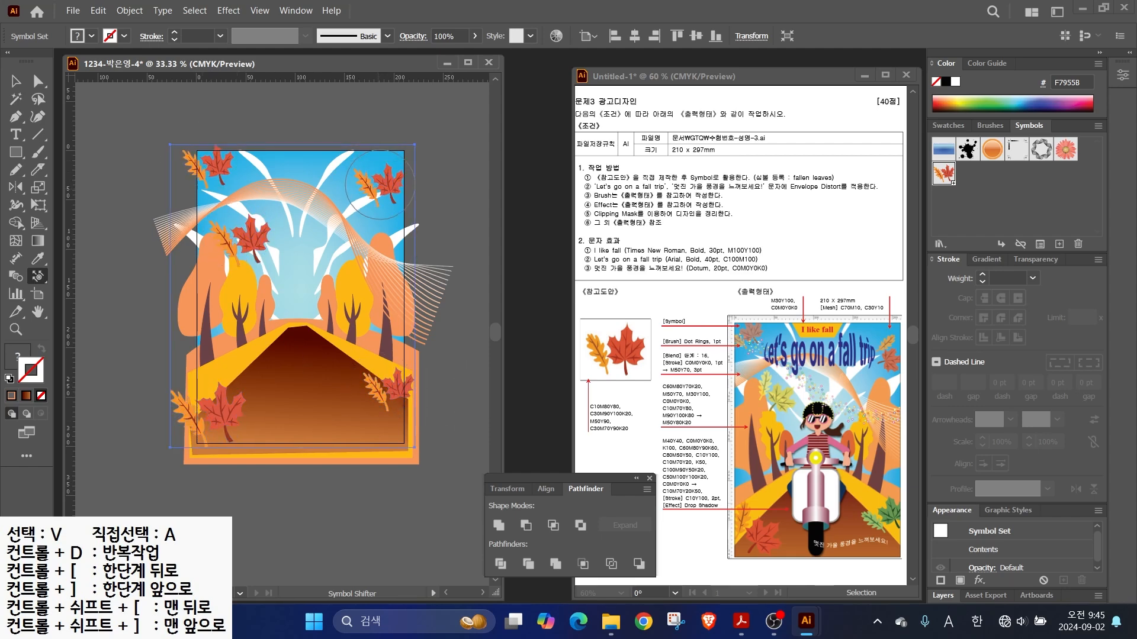
- Rotate the central, lower-left and top-right maple leaves with the Symbol Spinner
drag(37, 276, 88, 347)
mouse_move(246, 248)
mouse_down()
mouse_move(255, 222)
mouse_move(241, 209)
mouse_move(260, 222)
mouse_move(246, 231)
mouse_up()
mouse_move(203, 430)
mouse_down()
mouse_move(219, 379)
mouse_move(219, 439)
mouse_move(199, 399)
mouse_move(228, 393)
mouse_up()
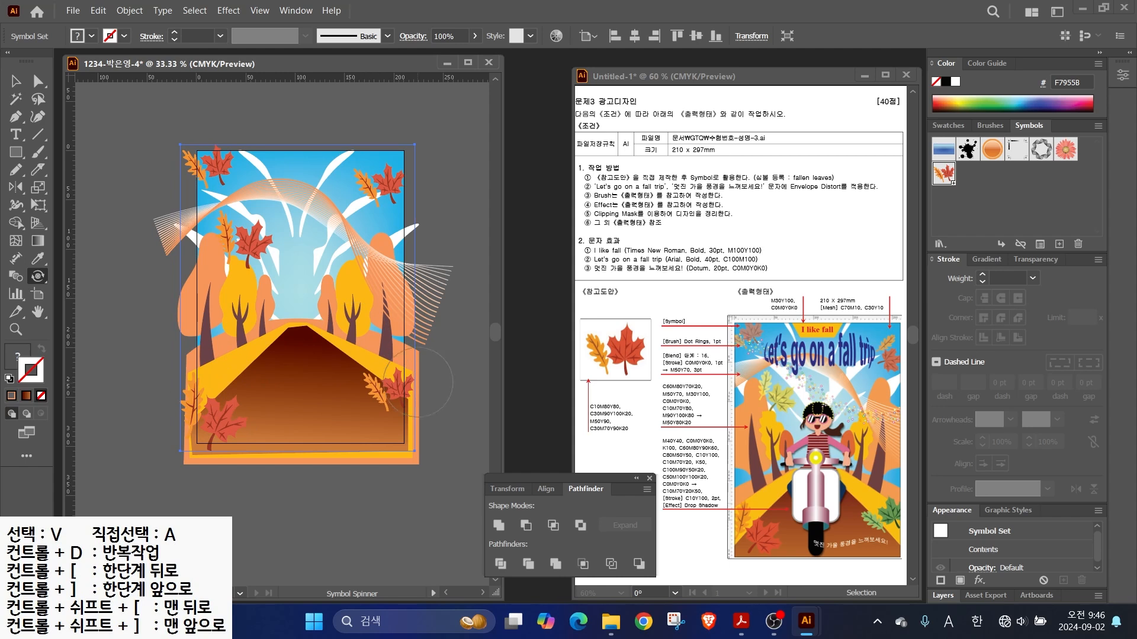
mouse_move(386, 191)
mouse_down()
mouse_move(401, 188)
mouse_move(388, 189)
mouse_up()
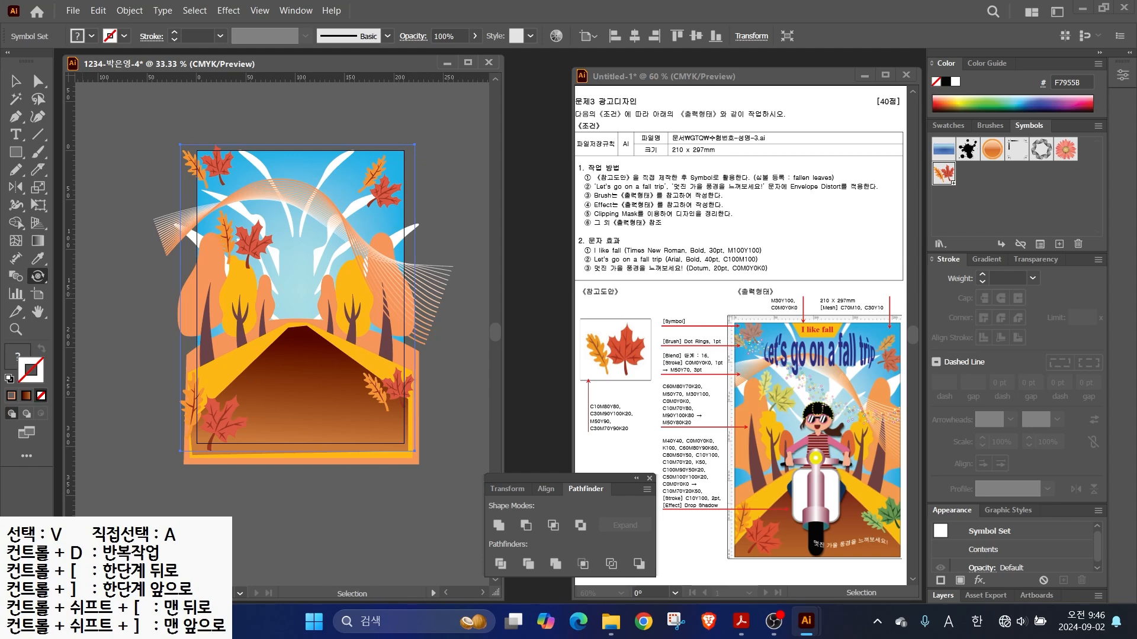
- Fade the top-left leaves with the Symbol Screener
mouse_move(37, 275)
mouse_down()
mouse_move(89, 293)
mouse_move(118, 382)
mouse_up()
click(212, 179)
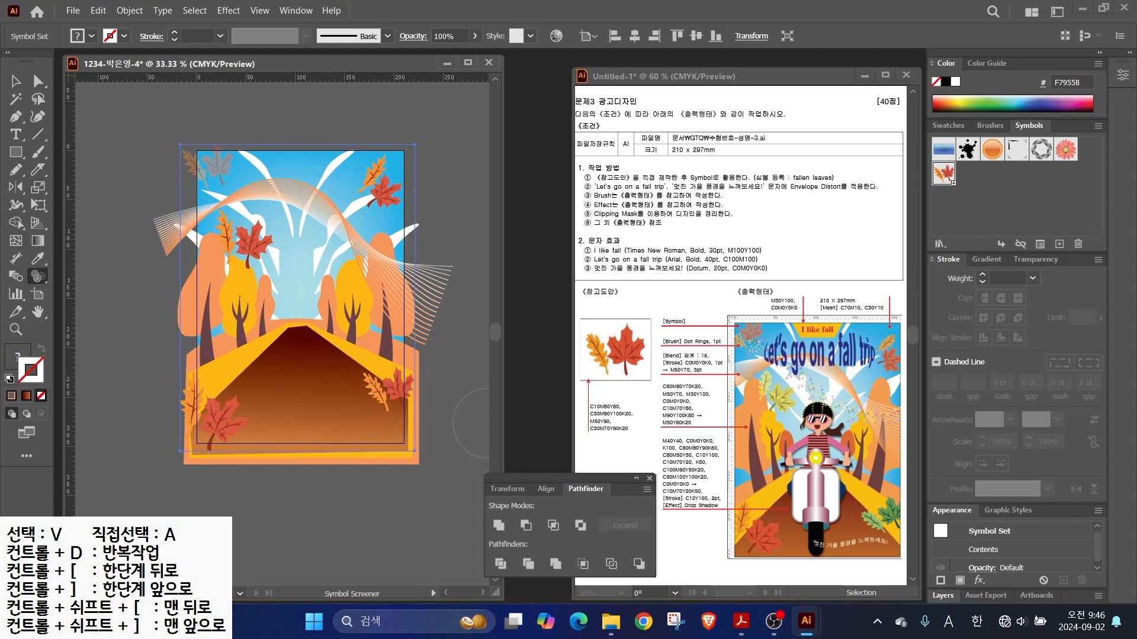
drag(886, 512, 939, 511)
drag(784, 398, 837, 399)
key(Escape)
drag(37, 276, 80, 366)
click(18, 358)
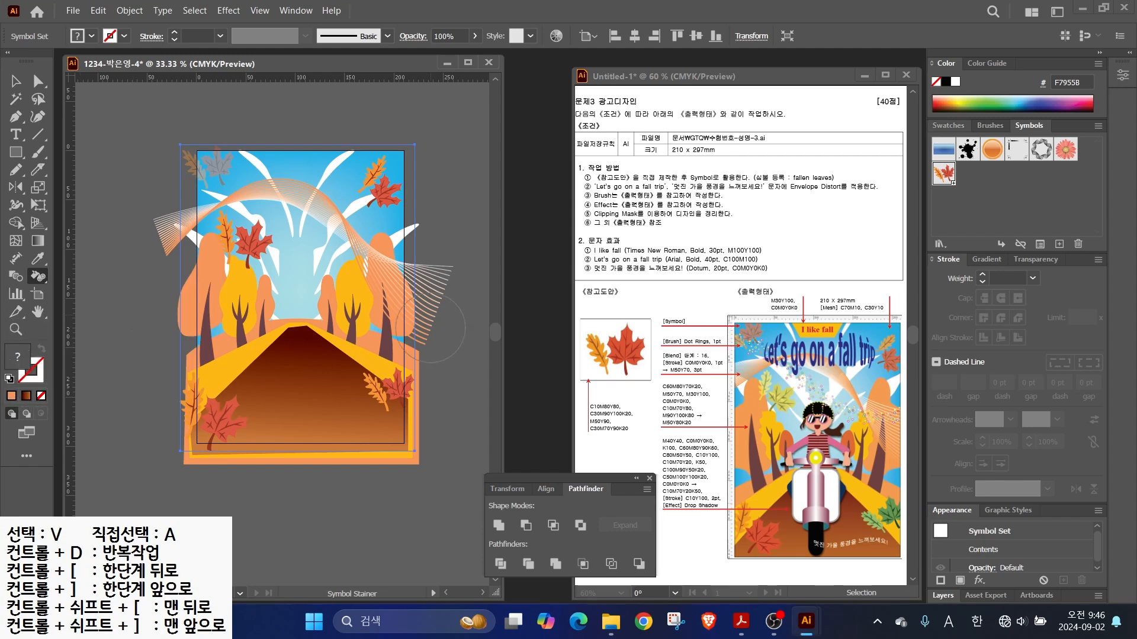
- Tint the left-side maple leaf yellow with the Symbol Stainer
click(948, 126)
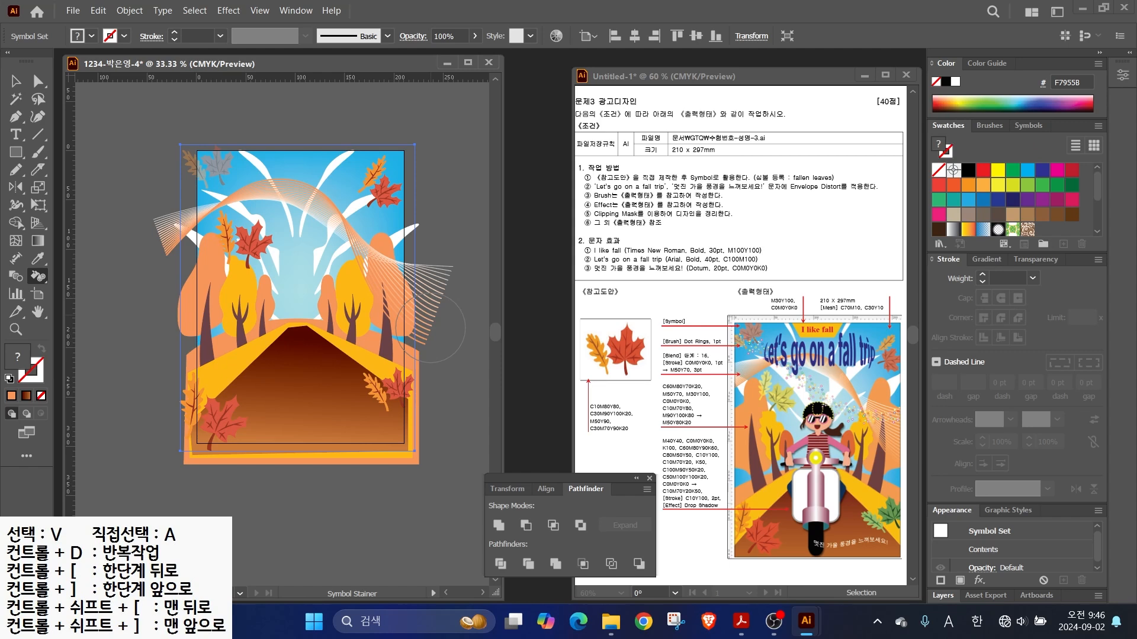
click(999, 186)
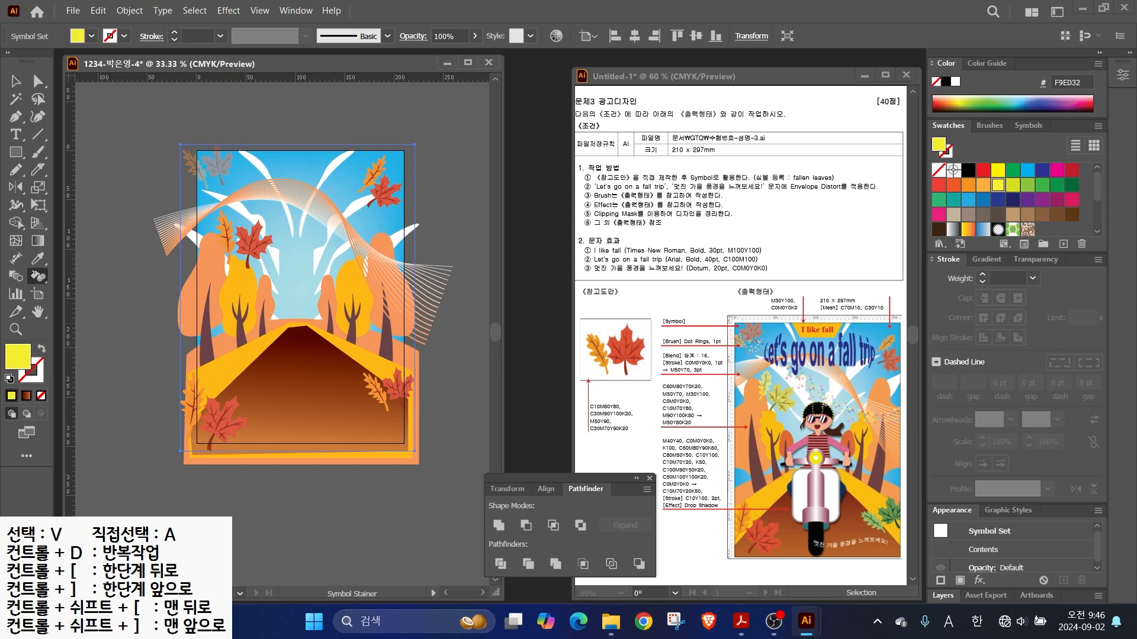
double_click(38, 276)
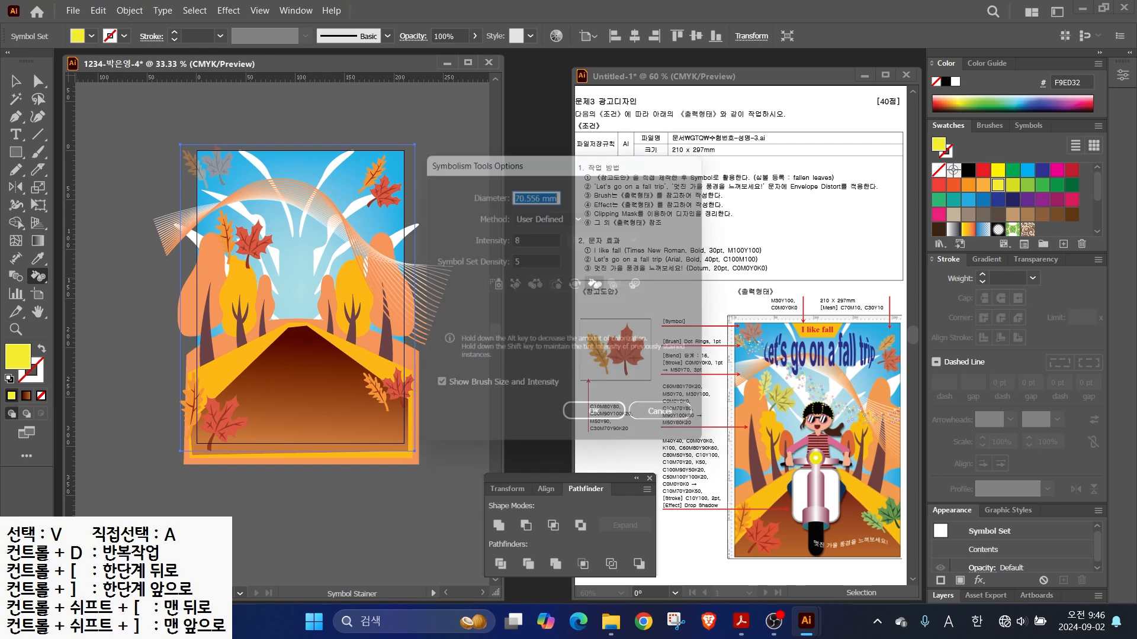
click(672, 421)
click(38, 276)
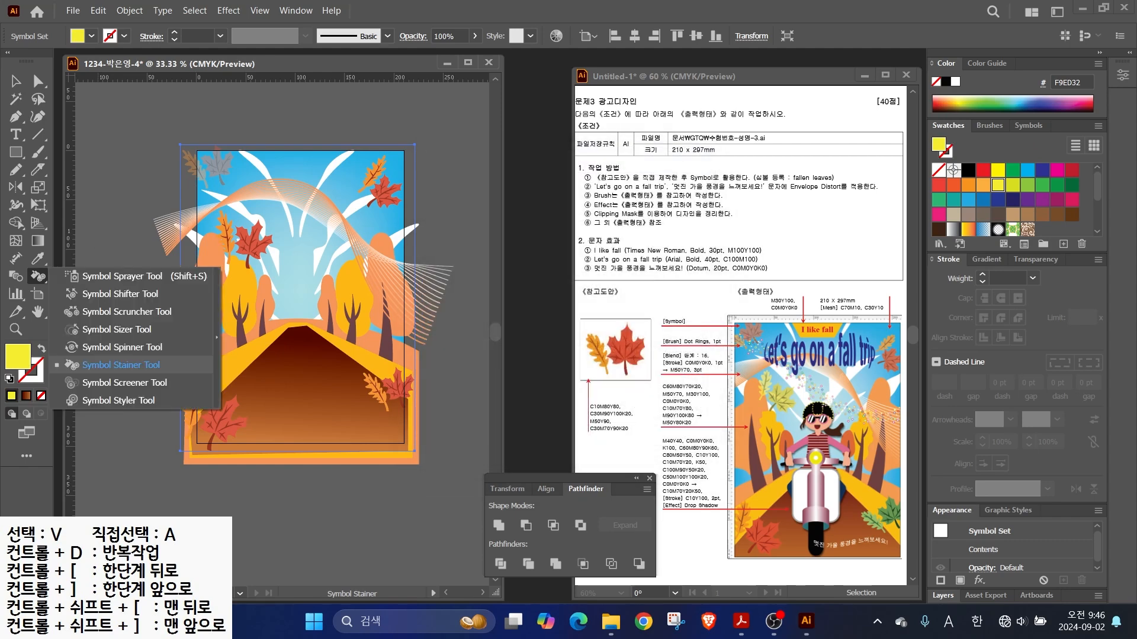
click(141, 366)
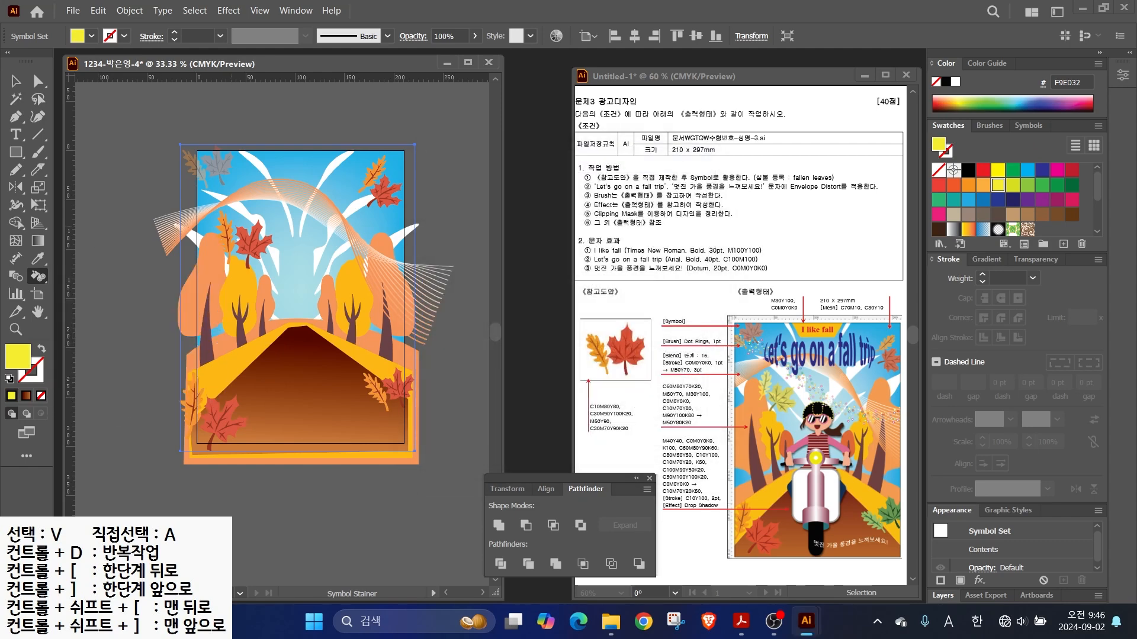
click(242, 240)
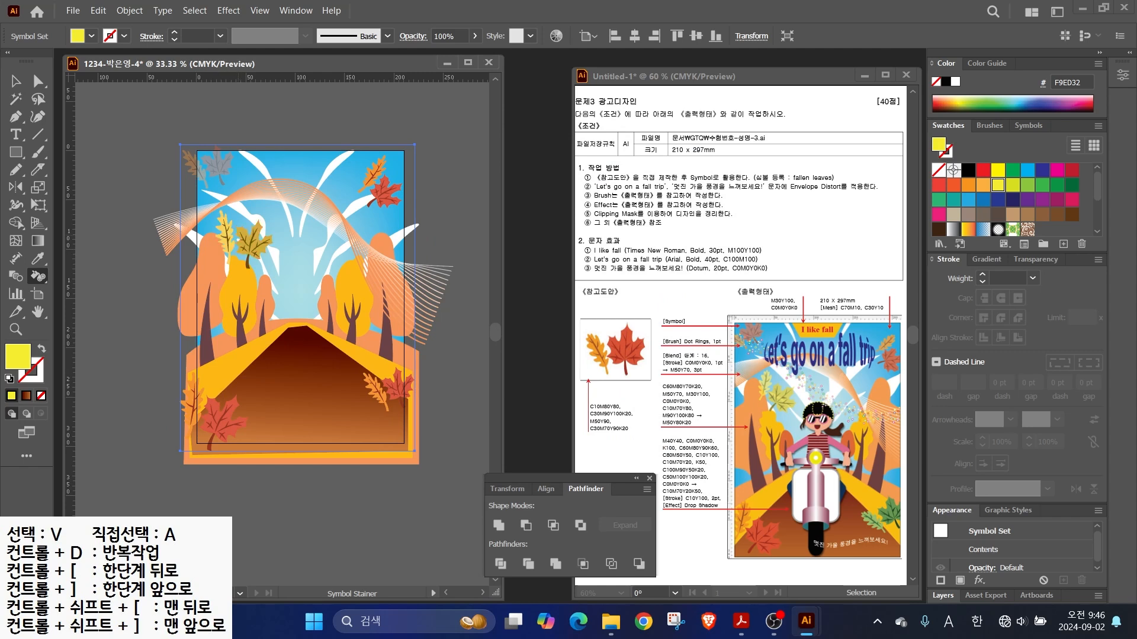
click(242, 239)
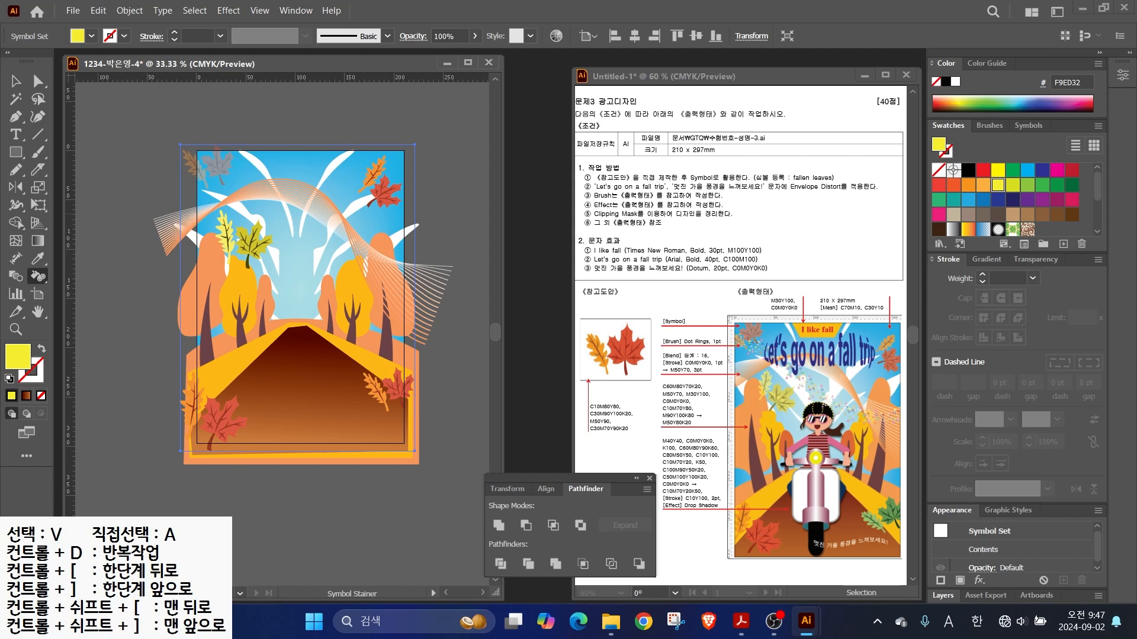
- Tint the two lower-right leaves green, then deselect the leaf set
click(1042, 185)
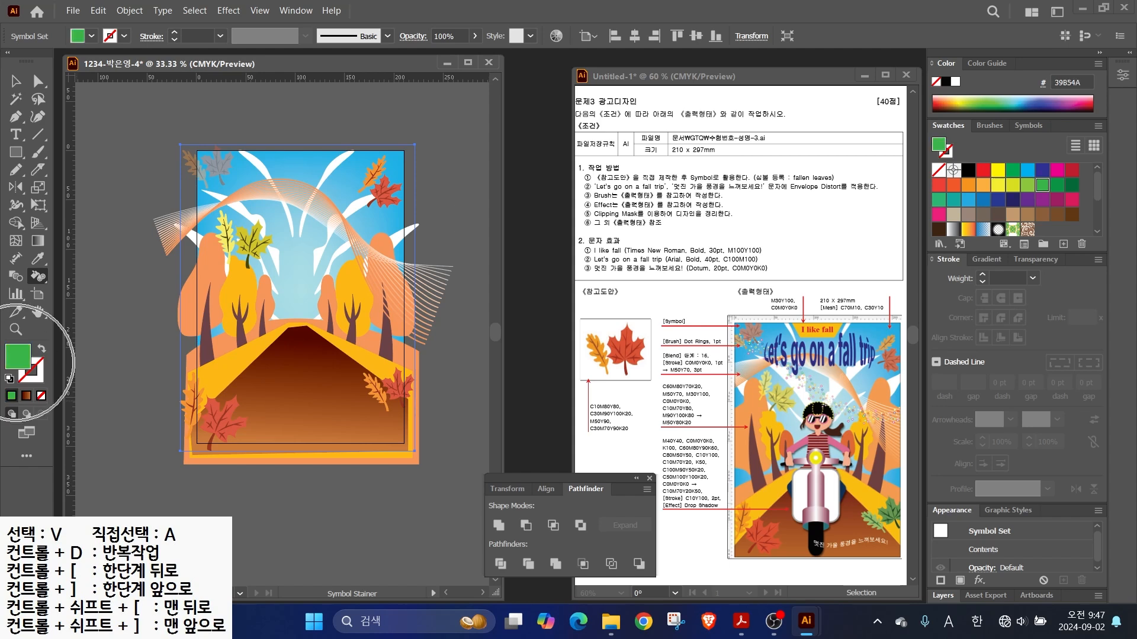
click(385, 390)
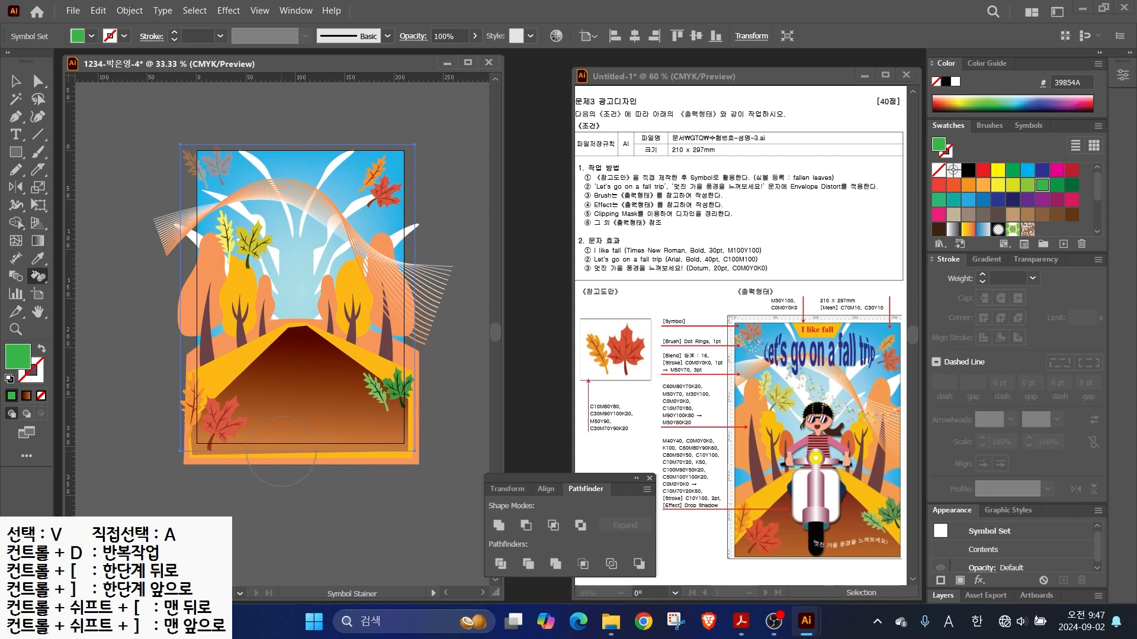
key(v)
key(ctrl+shift+a)
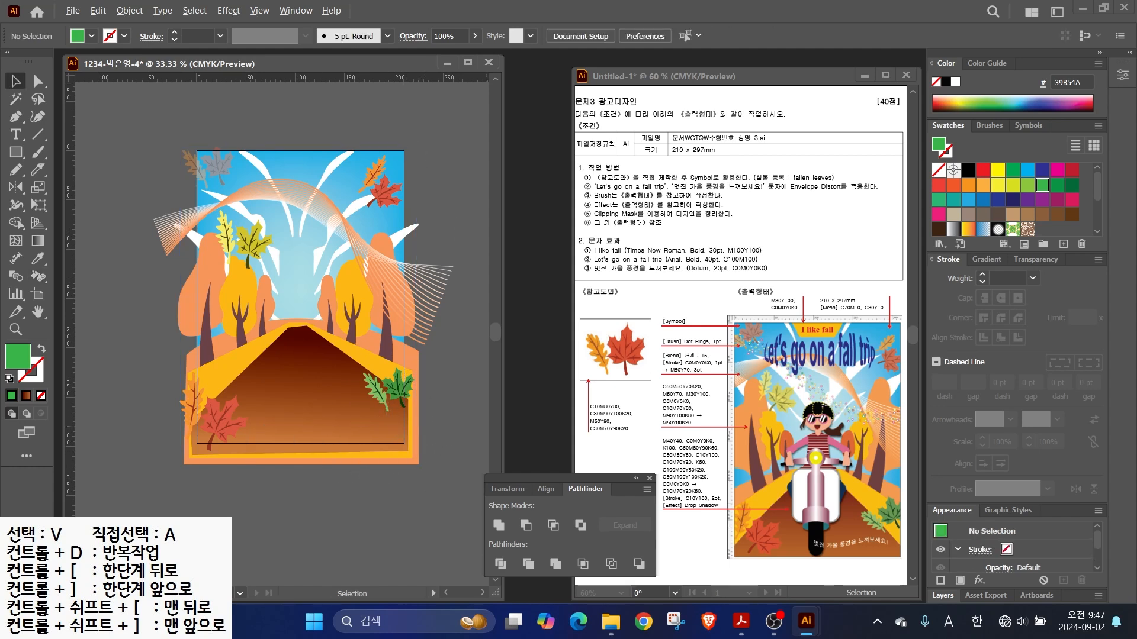
- Draw a wavy line across the upper poster with the Paintbrush and select it
drag(751, 343, 677, 249)
mouse_move(683, 301)
mouse_down()
mouse_move(848, 401)
mouse_move(942, 426)
mouse_up()
key(Escape)
click(38, 152)
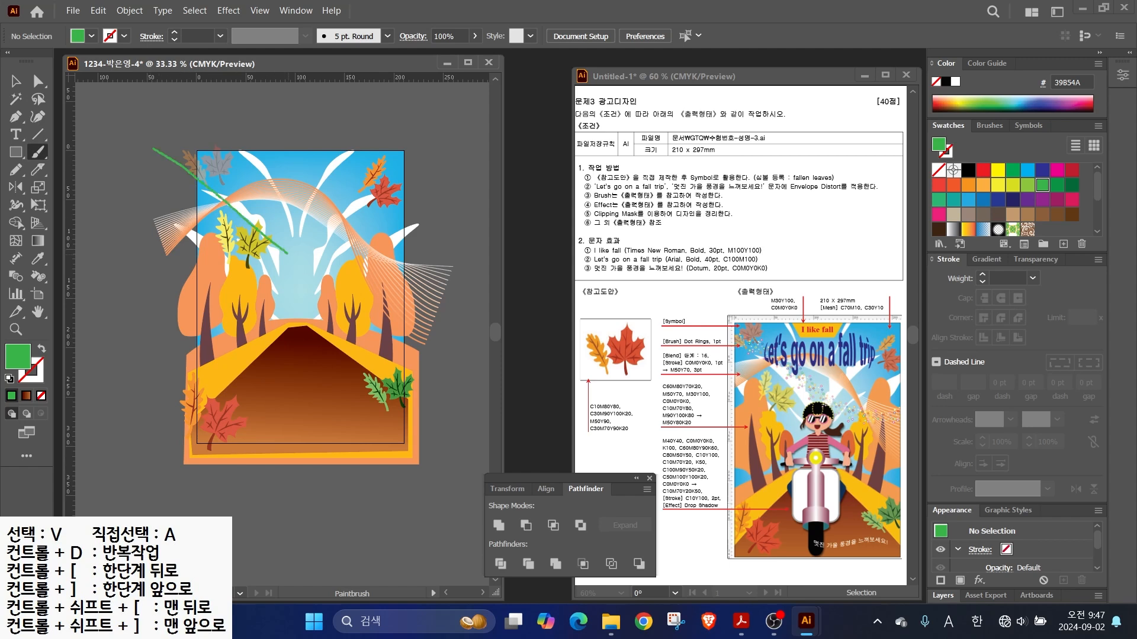
drag(416, 267, 447, 249)
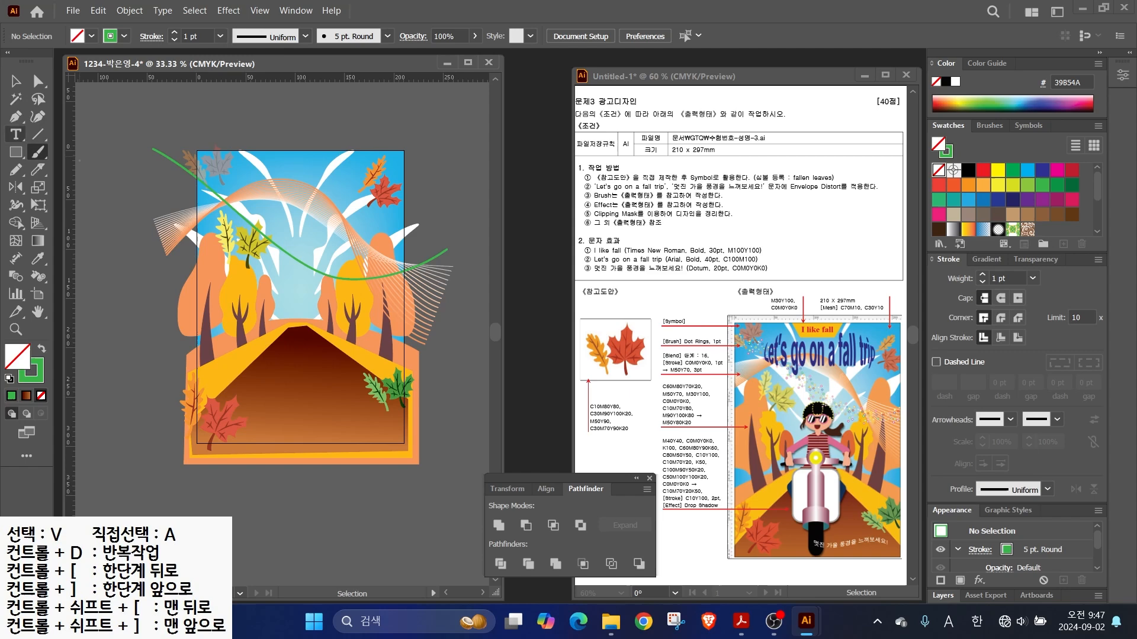
click(16, 81)
click(160, 152)
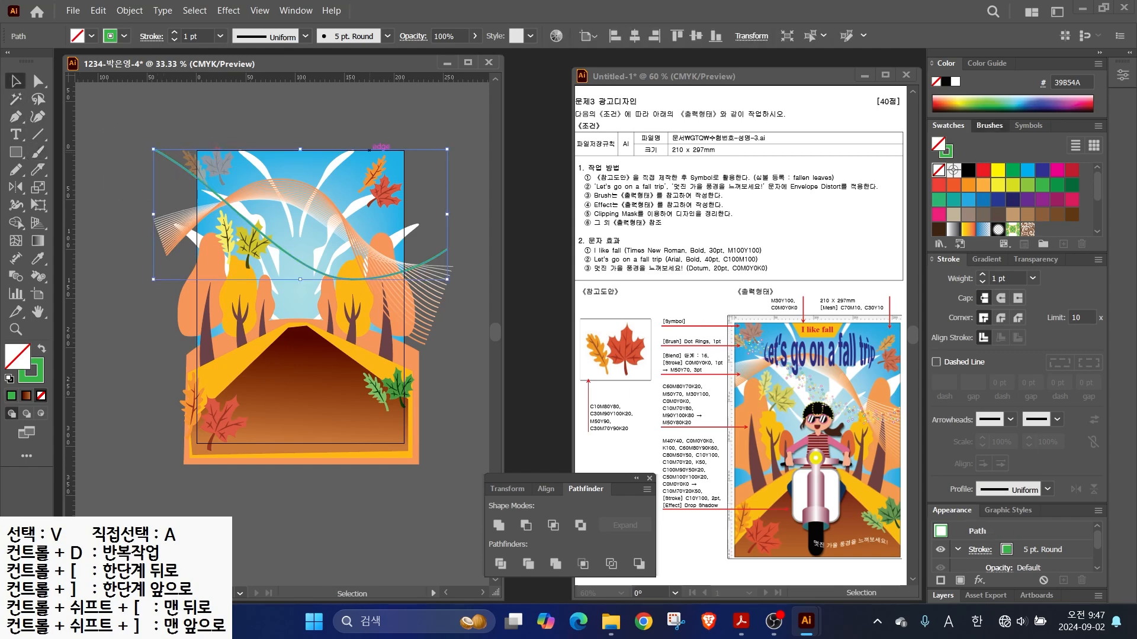
- Bring up the Arrows_Special brush library and enlarge its panel
click(989, 126)
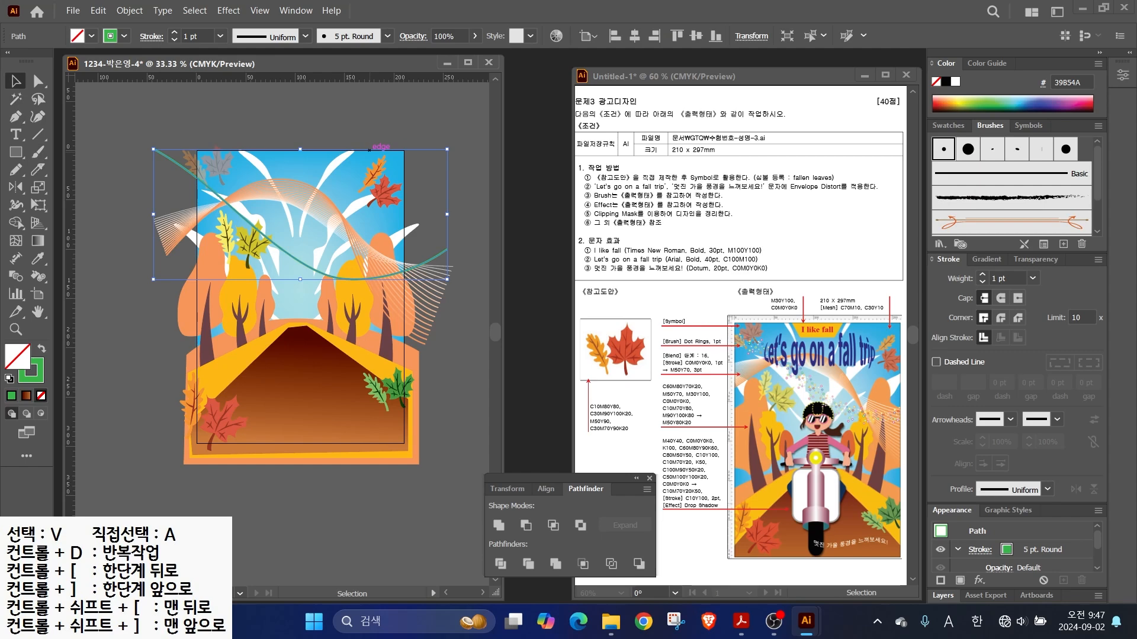
drag(1097, 172, 1097, 199)
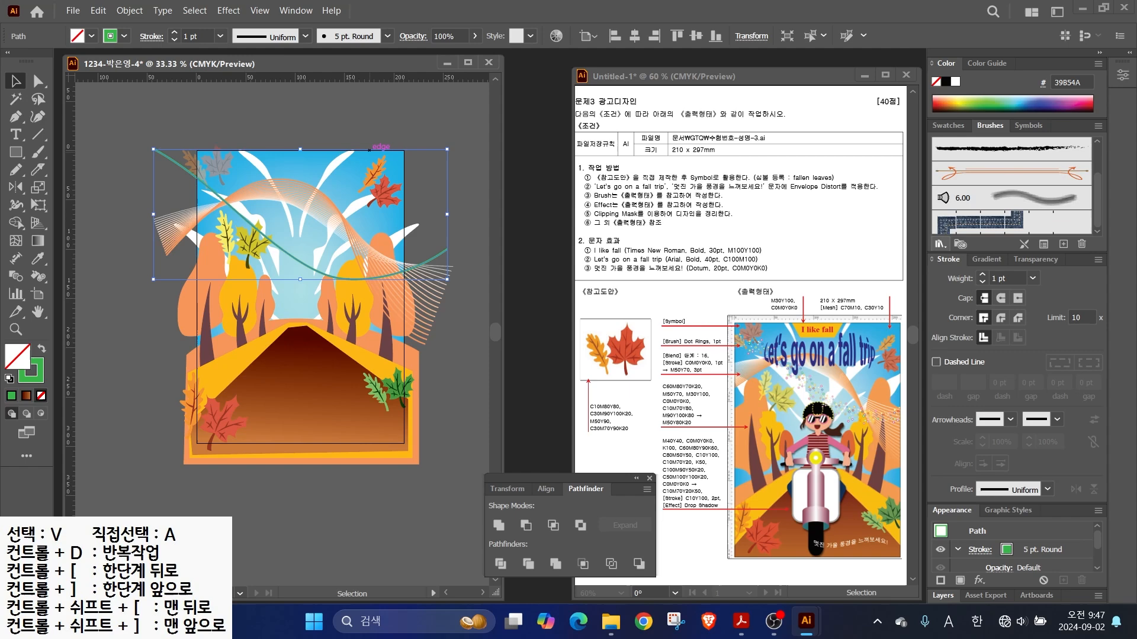
click(940, 243)
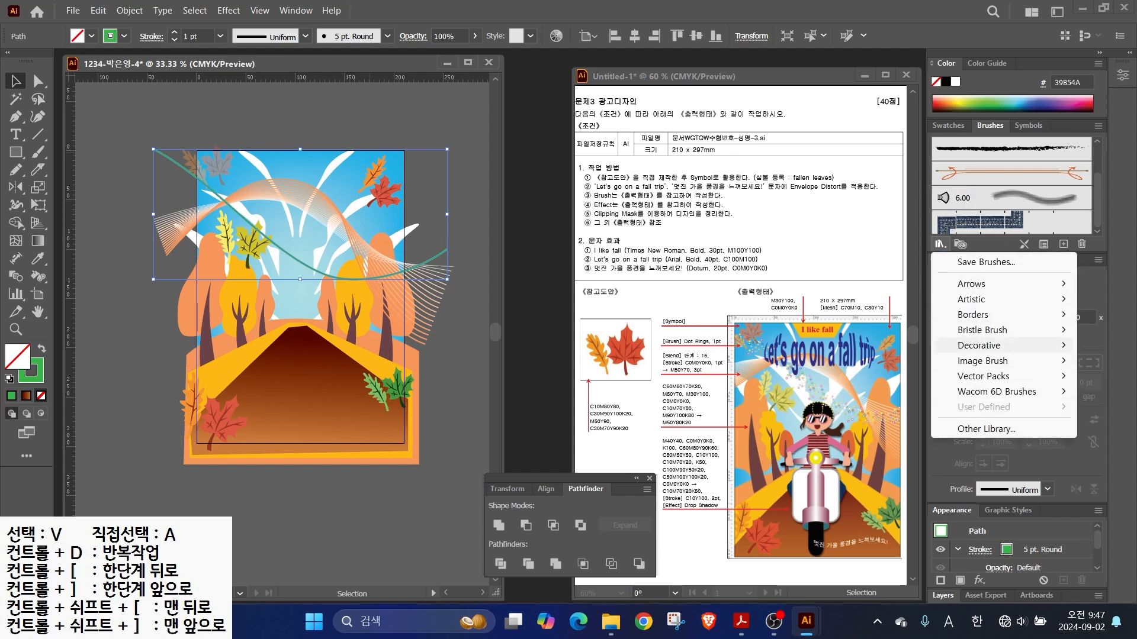
mouse_move(994, 284)
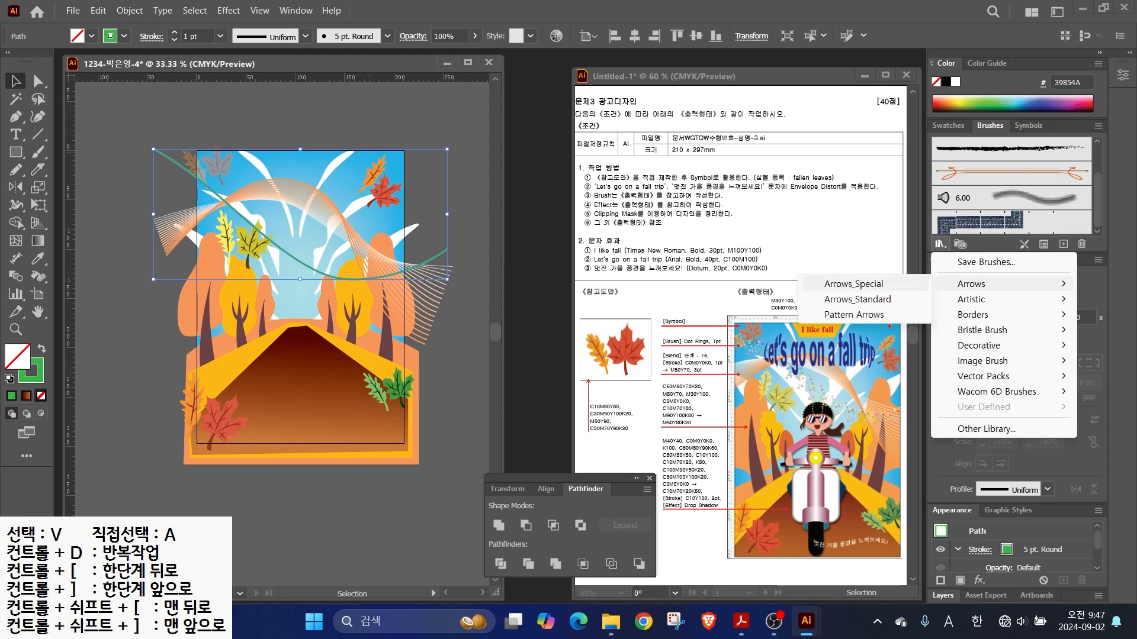
click(865, 285)
drag(574, 147, 570, 125)
drag(577, 230, 577, 456)
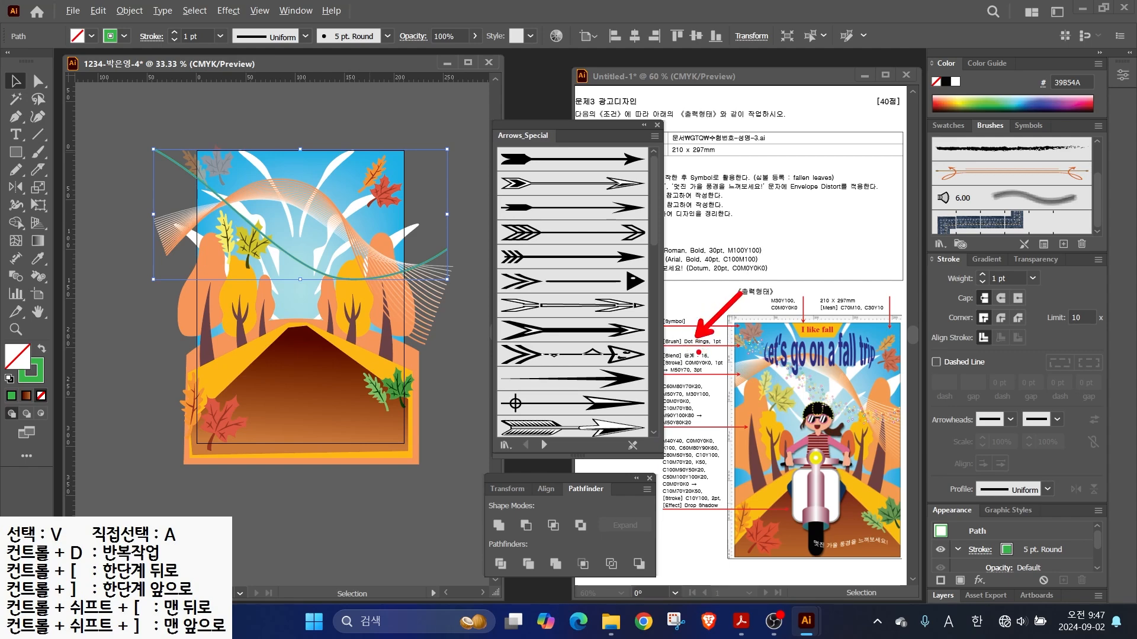
- Step through to the Decorative_Scatter library and apply the Dot Rings brush to the line
click(544, 444)
click(543, 444)
click(544, 444)
click(544, 444)
click(543, 444)
click(544, 445)
click(543, 444)
click(544, 445)
click(544, 445)
click(543, 444)
click(543, 444)
click(544, 445)
click(543, 444)
click(544, 444)
click(544, 445)
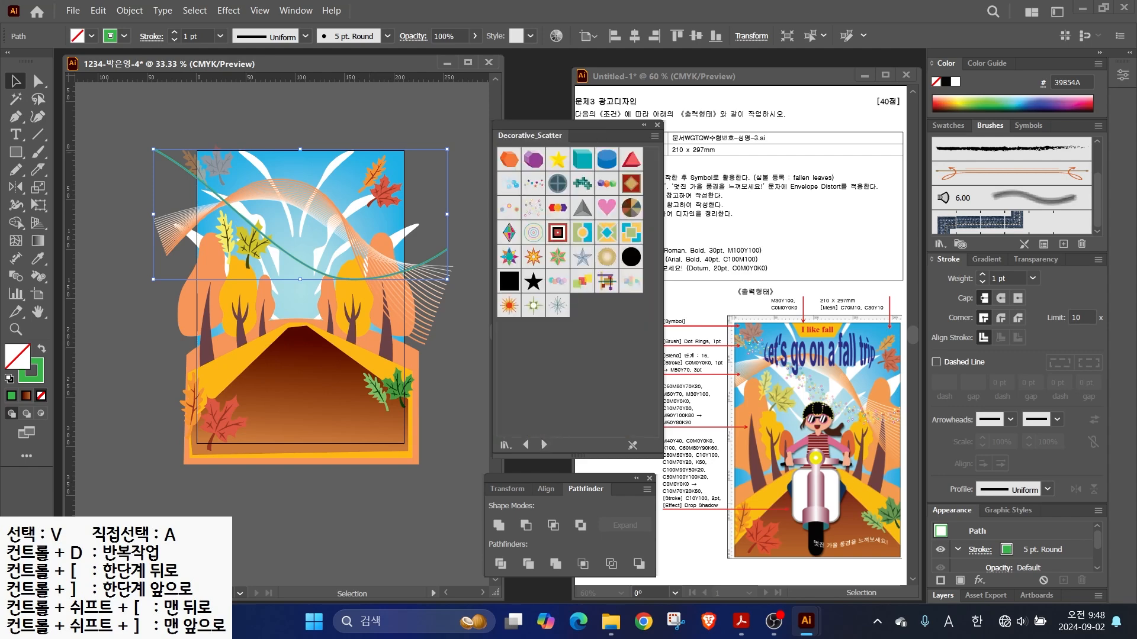
click(533, 207)
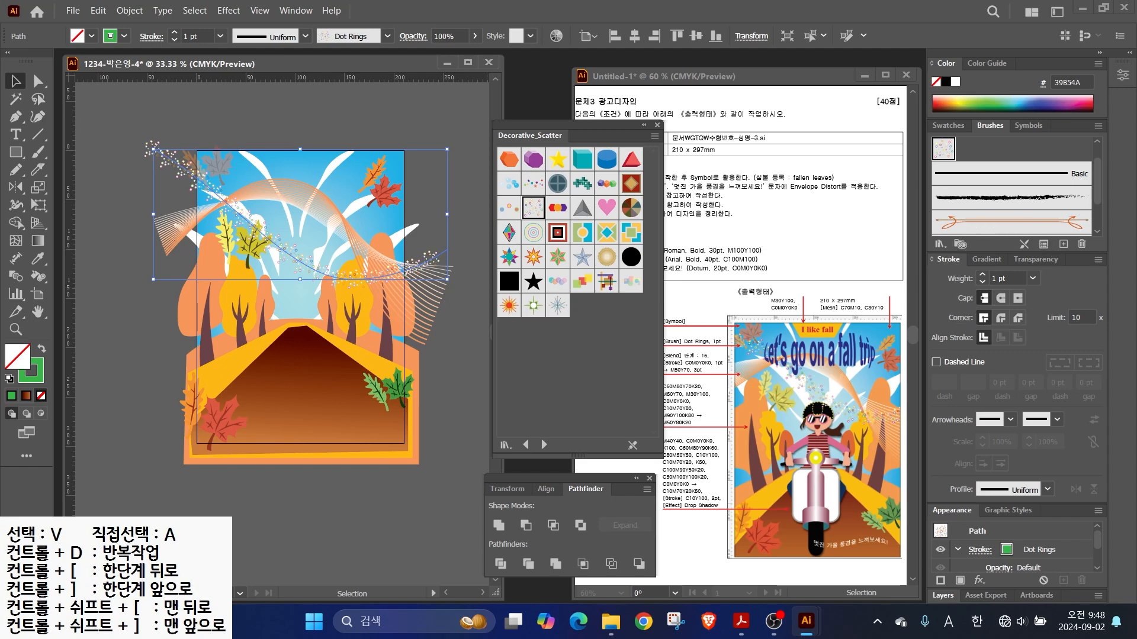
- Close the library, nudge the Dot Rings stroke slightly up-right, and zoom in on the top
click(656, 125)
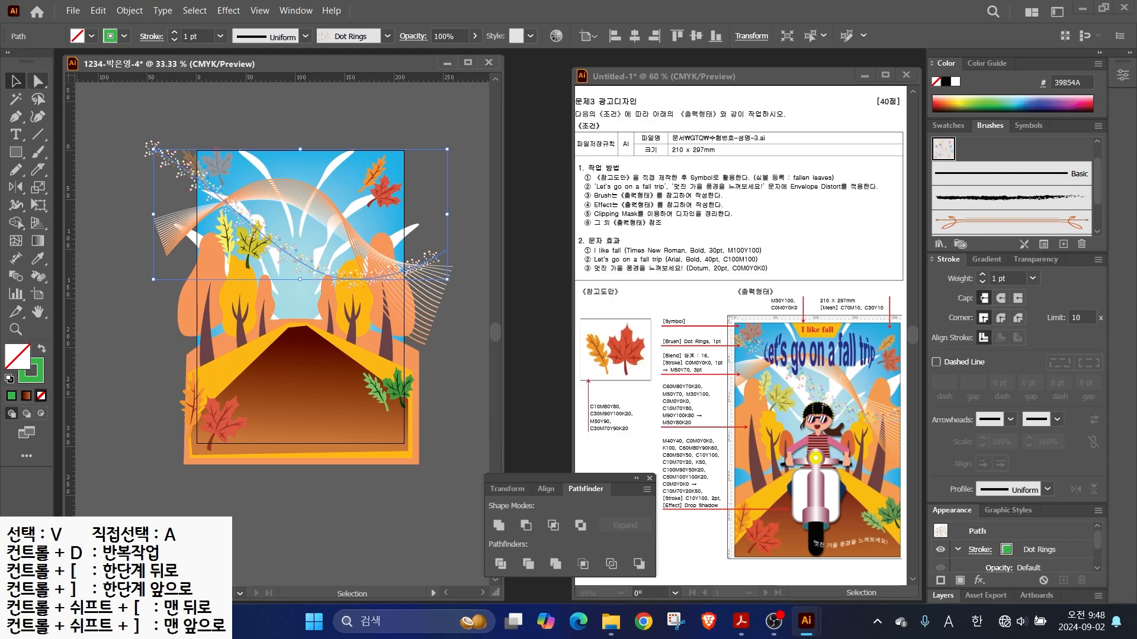
click(459, 192)
drag(300, 278, 307, 275)
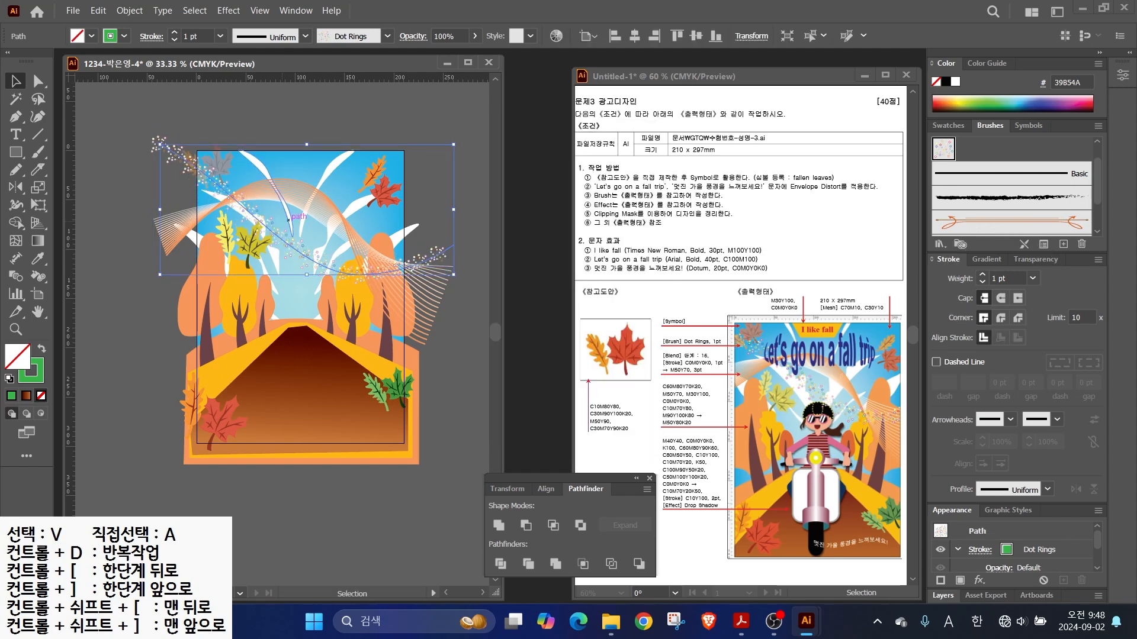
scroll(311, 130, up, 2)
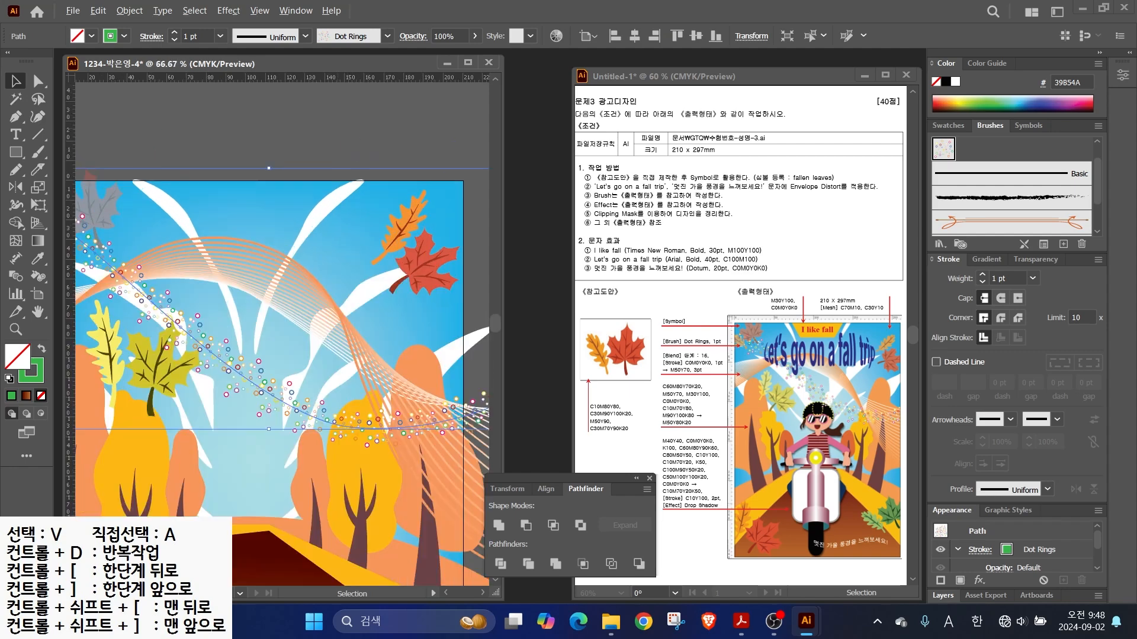
click(16, 152)
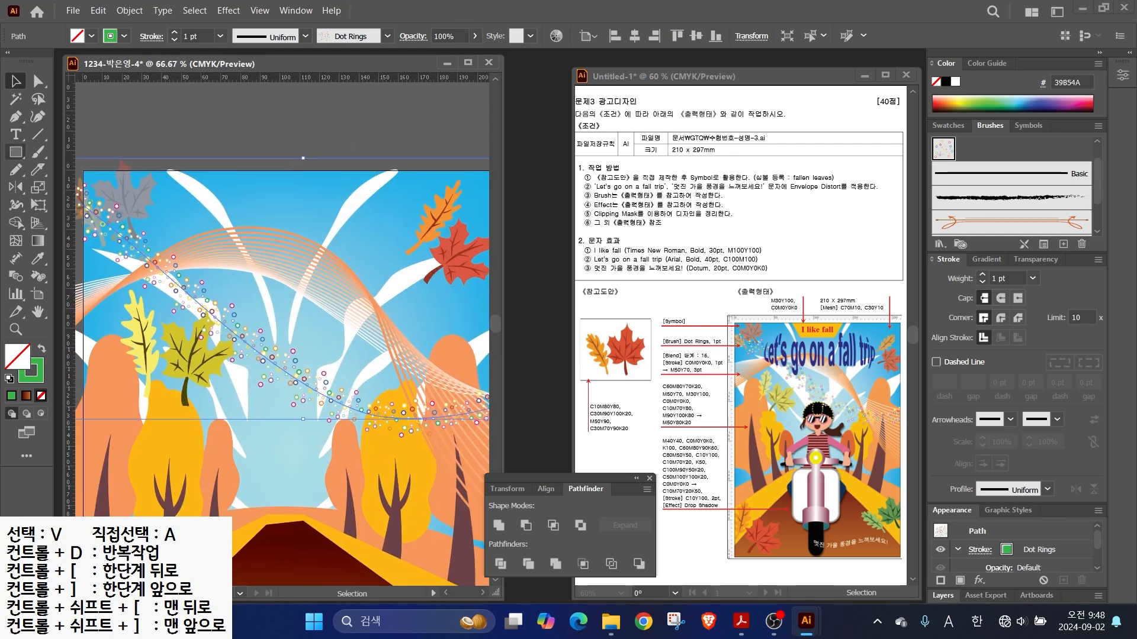
- Draw an orange C0 M30 Y100 K0 rectangle at the top and taper it into a trapezoid
drag(215, 170, 346, 209)
click(42, 348)
double_click(18, 357)
key(Tab)
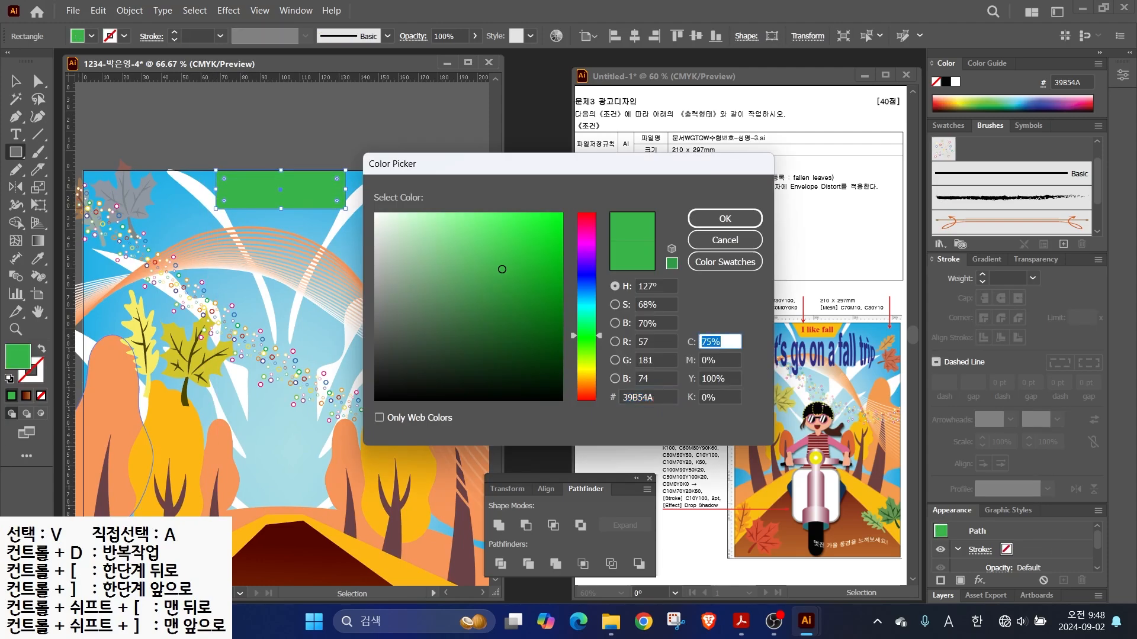
text(0)
key(Tab)
text(30)
key(Tab)
text(100)
key(Tab)
key(Return)
key(a)
drag(216, 208, 231, 209)
drag(345, 209, 330, 208)
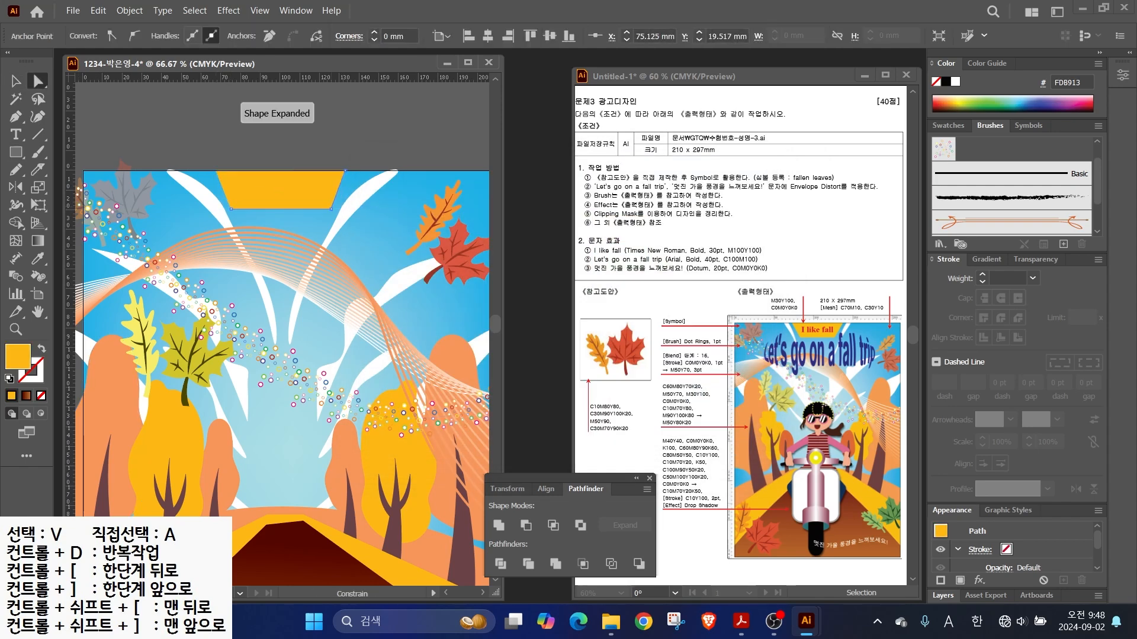
- Delete a misplaced text object and enter 'I like fall' inside the banner
key(t)
click(240, 259)
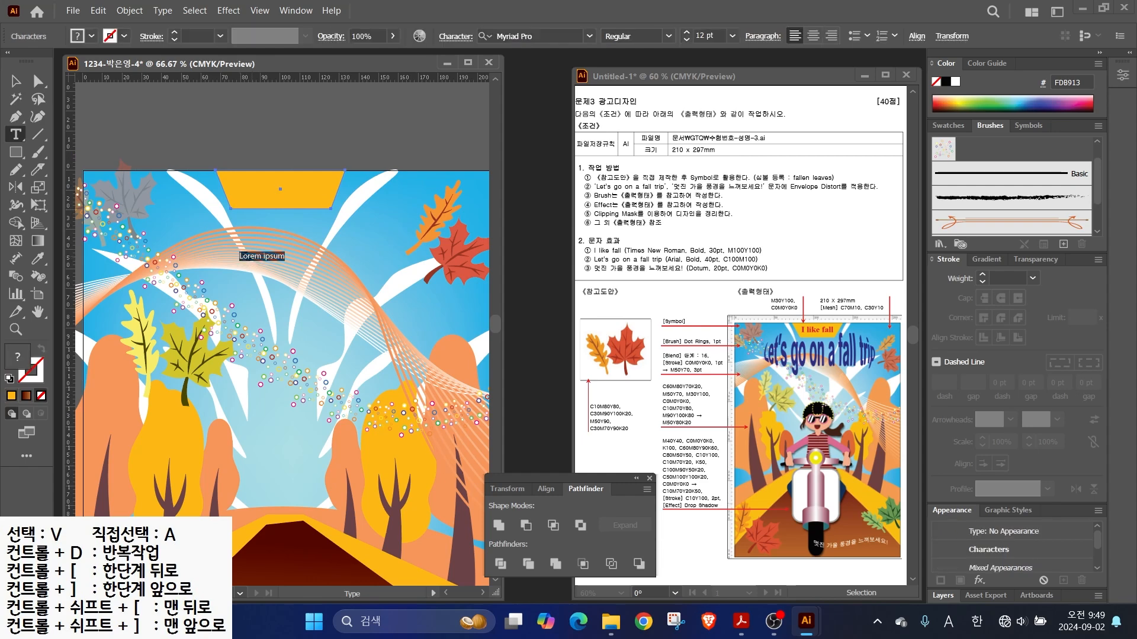
ctrl+click(155, 128)
click(15, 81)
click(260, 256)
key(Delete)
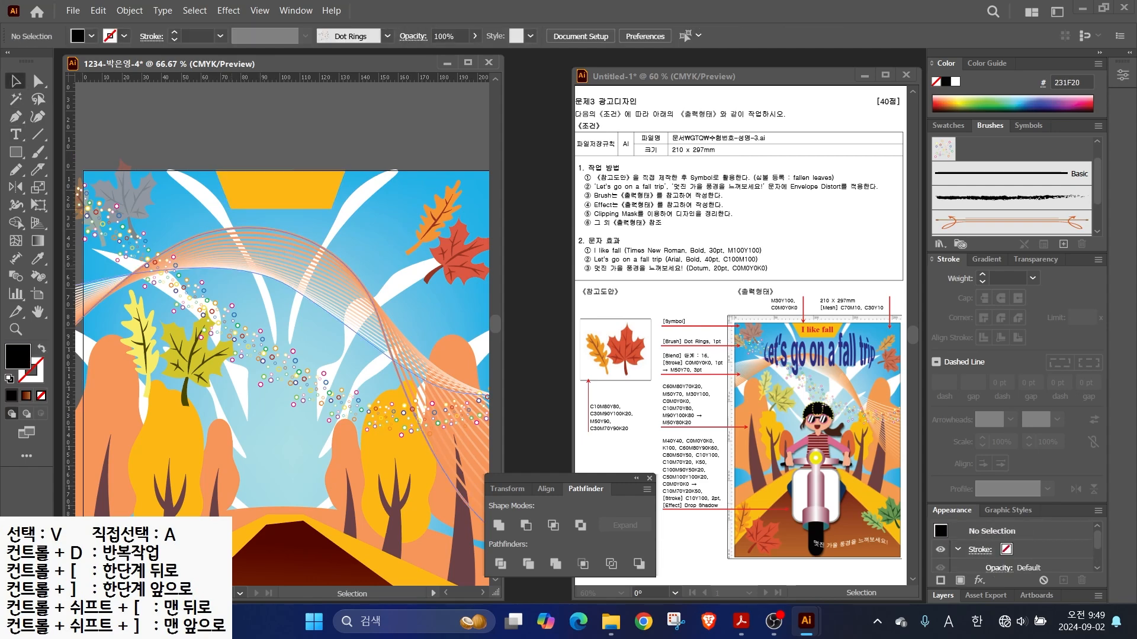
key(t)
click(240, 195)
key(BackSpace)
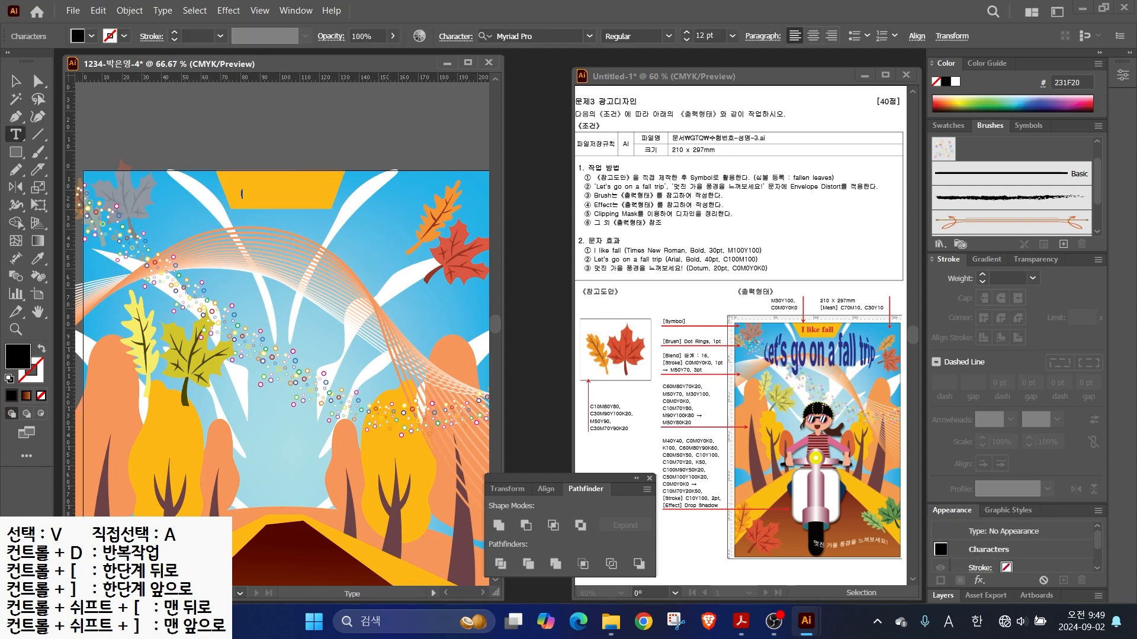
key(Escape)
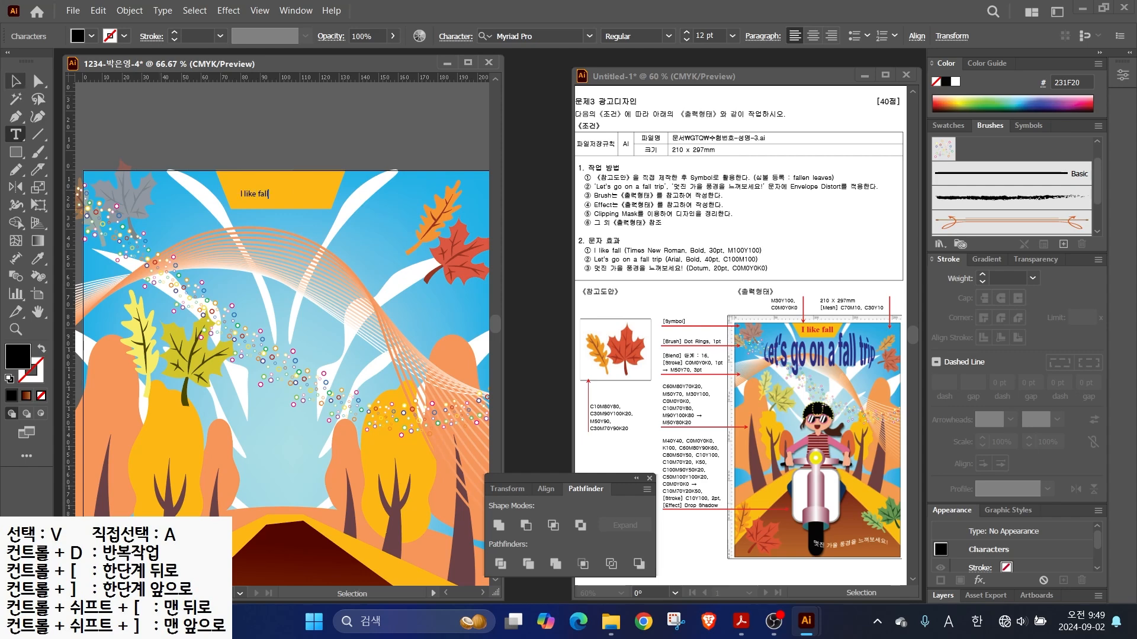
- Set the title to Times New Roman Bold at 30 pt
click(589, 36)
click(537, 132)
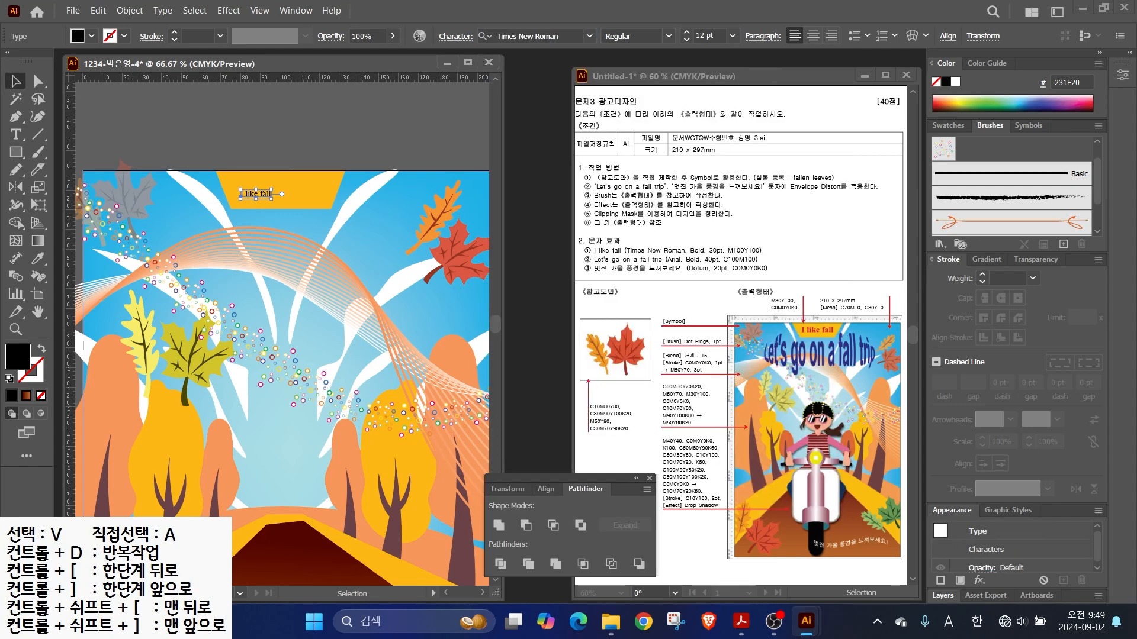
click(669, 36)
click(622, 87)
drag(717, 36, 657, 37)
text(30)
key(Return)
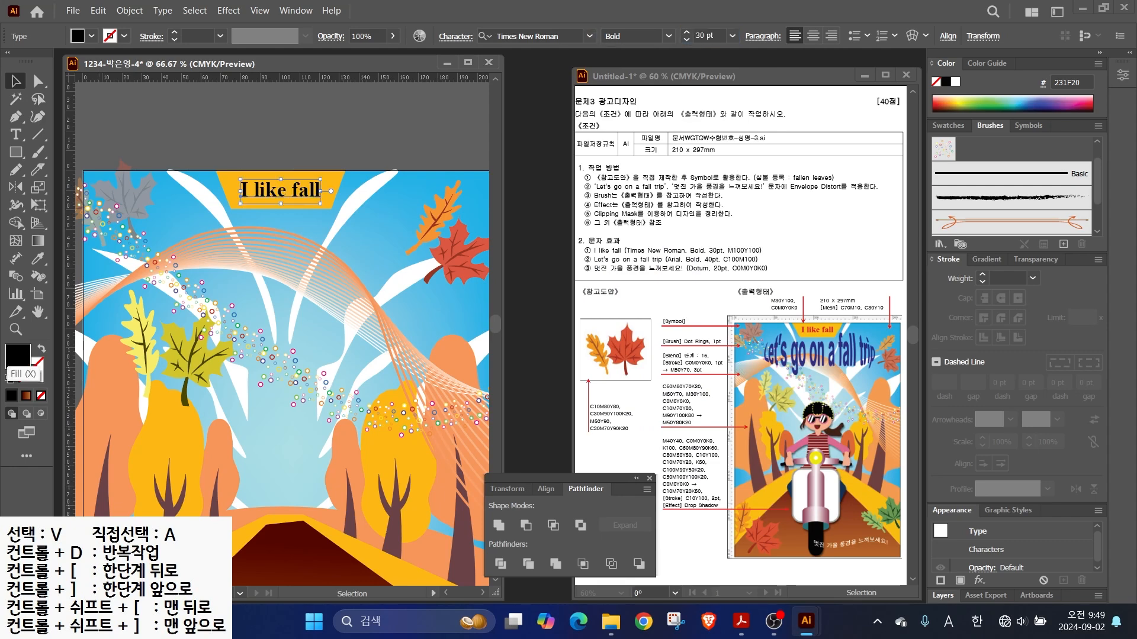
- Colour the title red with fill C0 M100 Y100
double_click(18, 357)
key(Tab)
text(0)
key(Tab)
text(100)
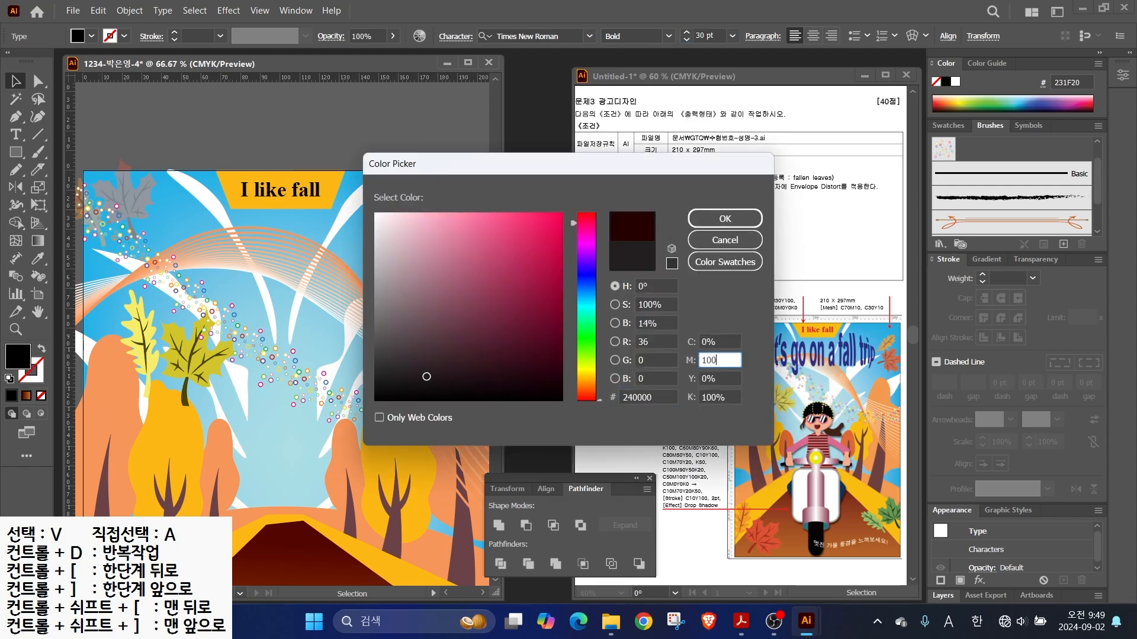
key(Tab)
text(100)
key(Return)
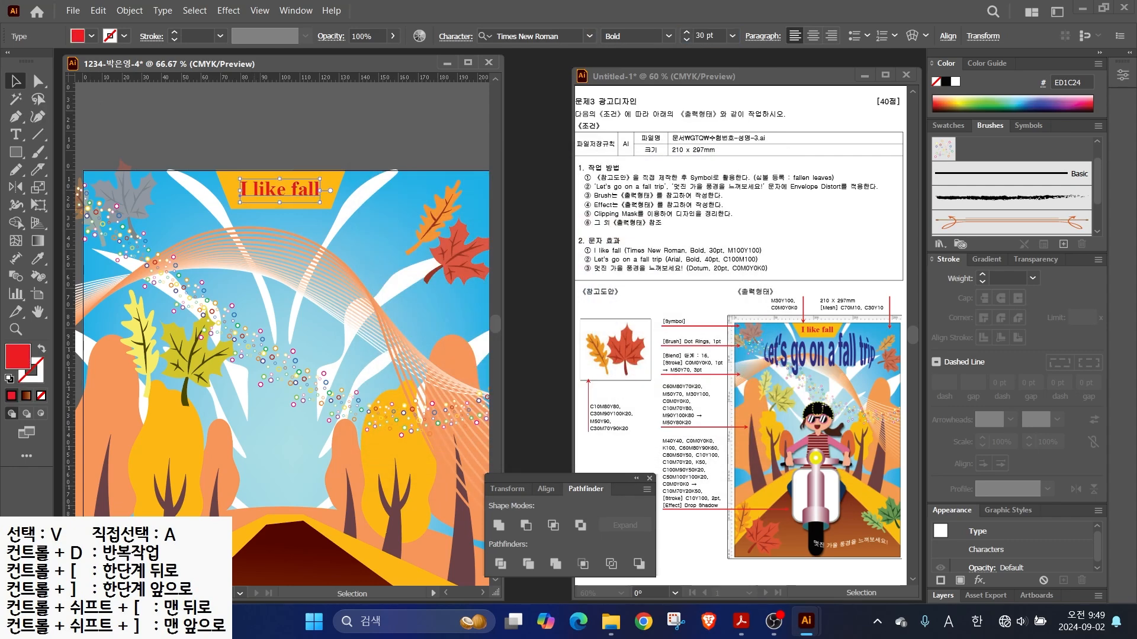
- Type 'Let's go on a fall trip' as a new text line below the title
click(16, 134)
click(164, 309)
text(Let's go on a fall trip)
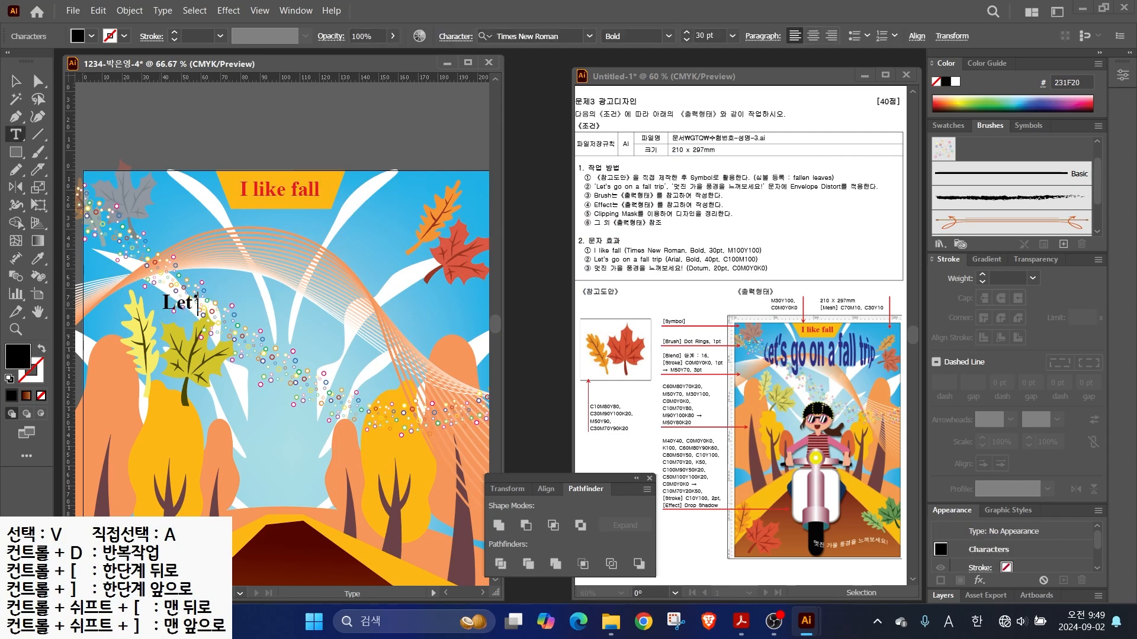
- Set the 'Let's go on a fall trip' line to Arial at 40 pt
key(Escape)
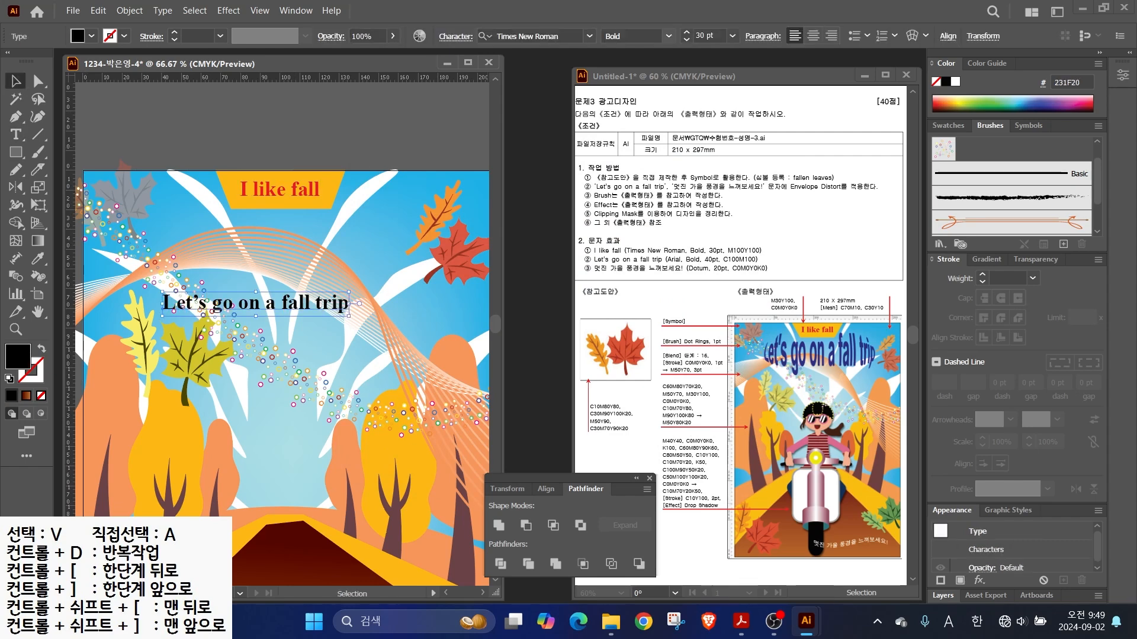
click(589, 36)
click(583, 132)
drag(715, 36, 654, 36)
text(40)
key(Return)
- Fill the line with blue-violet C100 M100 Y0 K0
double_click(18, 356)
key(Tab)
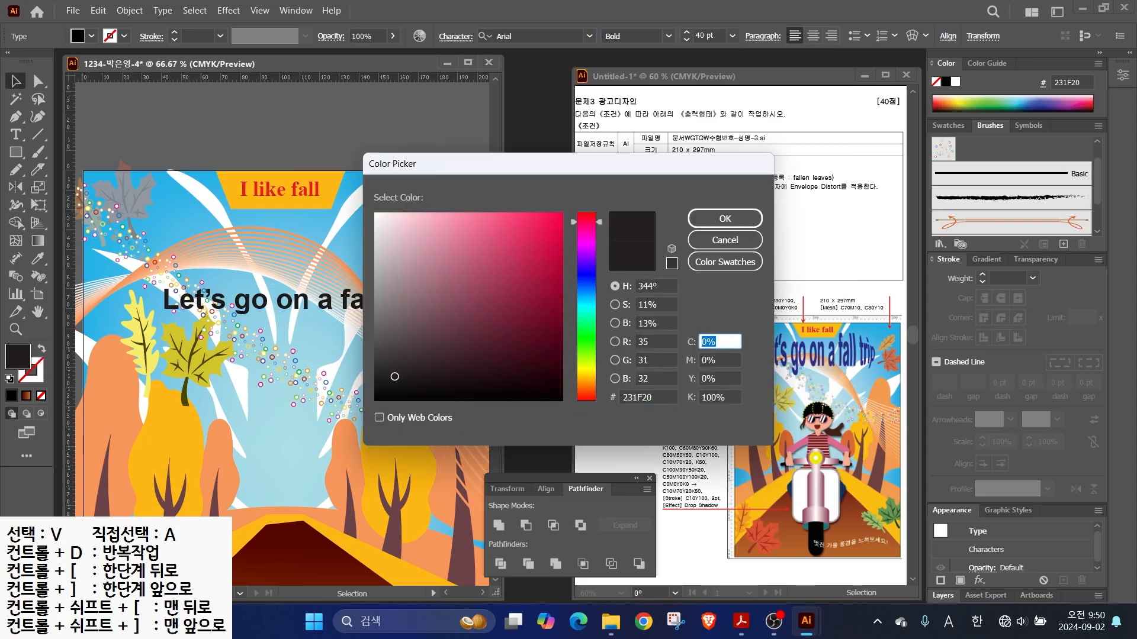
text(100)
key(Tab)
text(100)
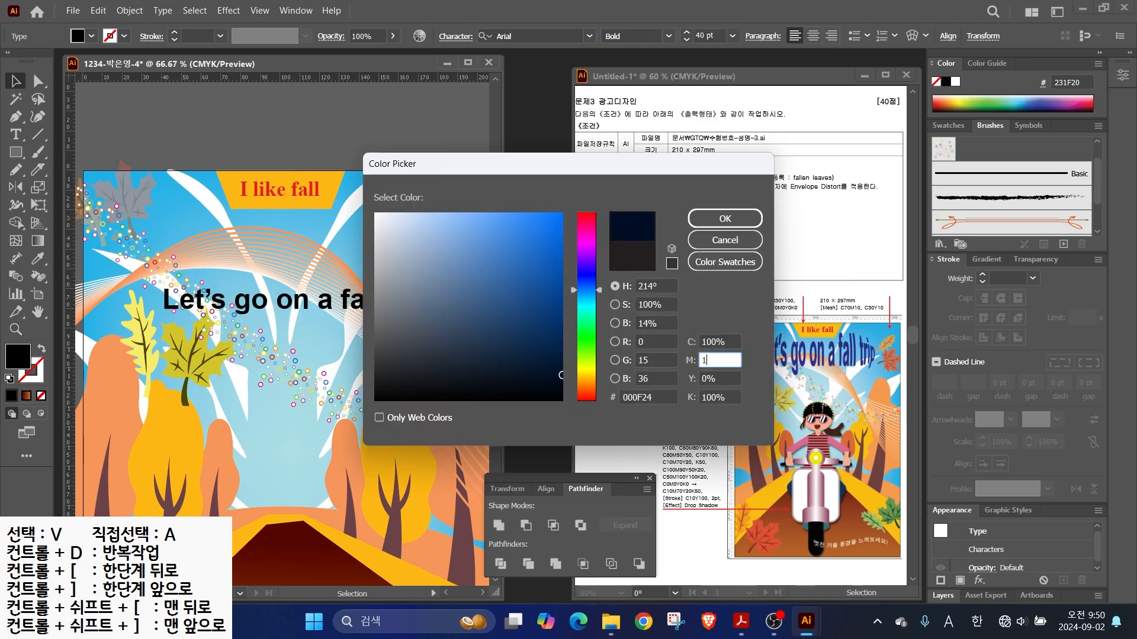
key(Tab)
key(Tab)
text(0)
key(Return)
- Move the line to sit just below the title banner
drag(277, 297, 250, 246)
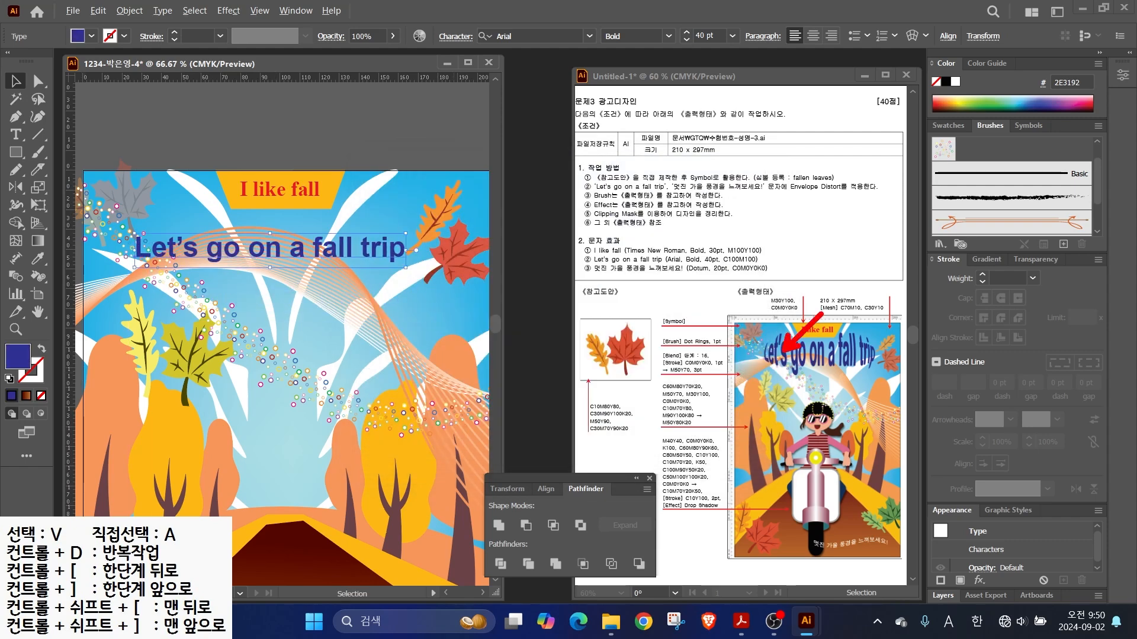
mouse_move(641, 191)
mouse_down()
mouse_move(831, 195)
mouse_move(827, 172)
mouse_move(871, 122)
mouse_up()
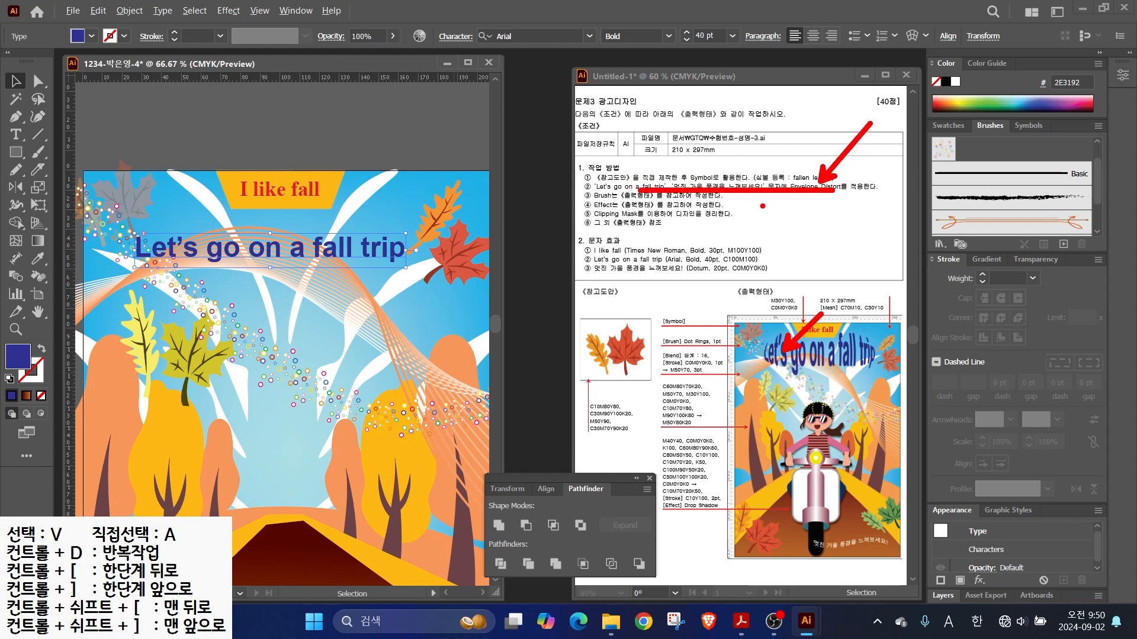
key(Escape)
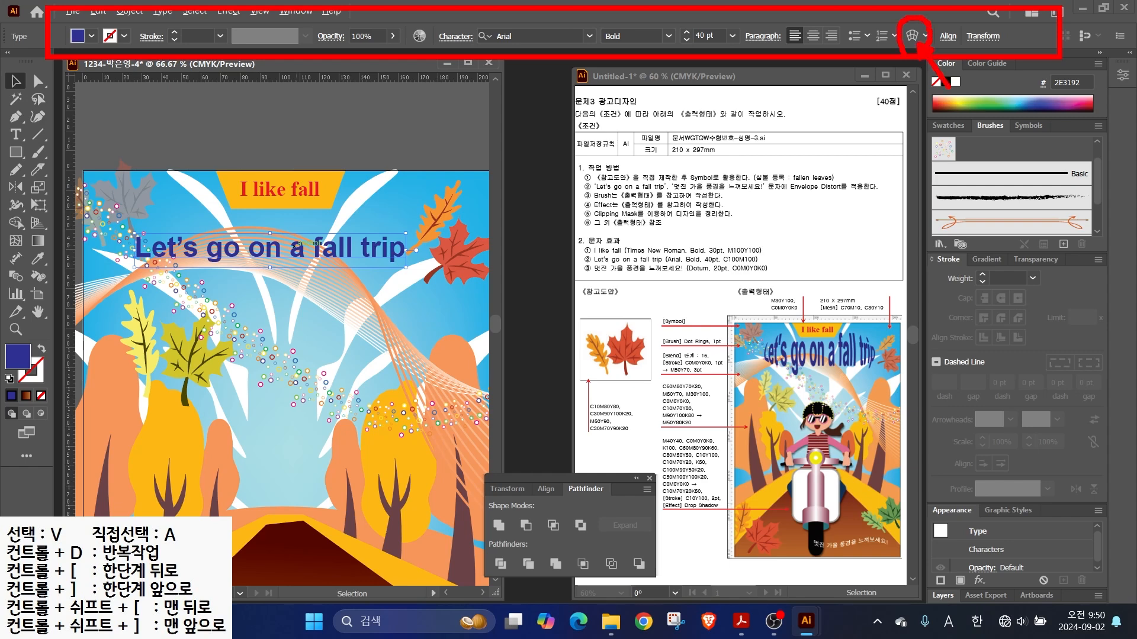
- In Warp Options, try the Inflate and FishEye styles on the text
click(912, 35)
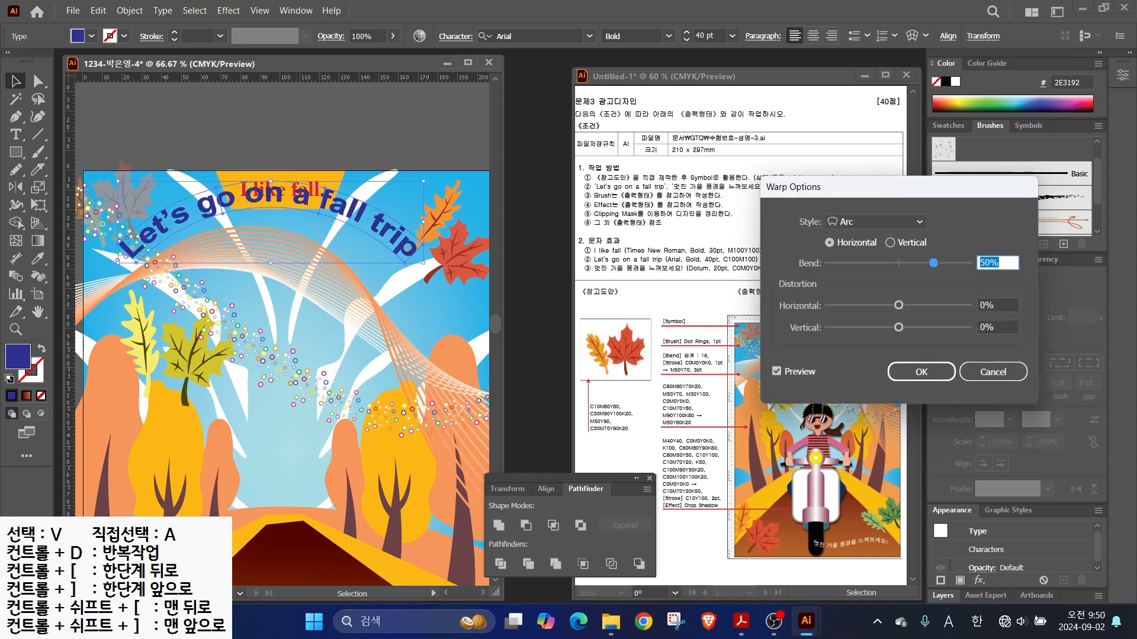
click(877, 222)
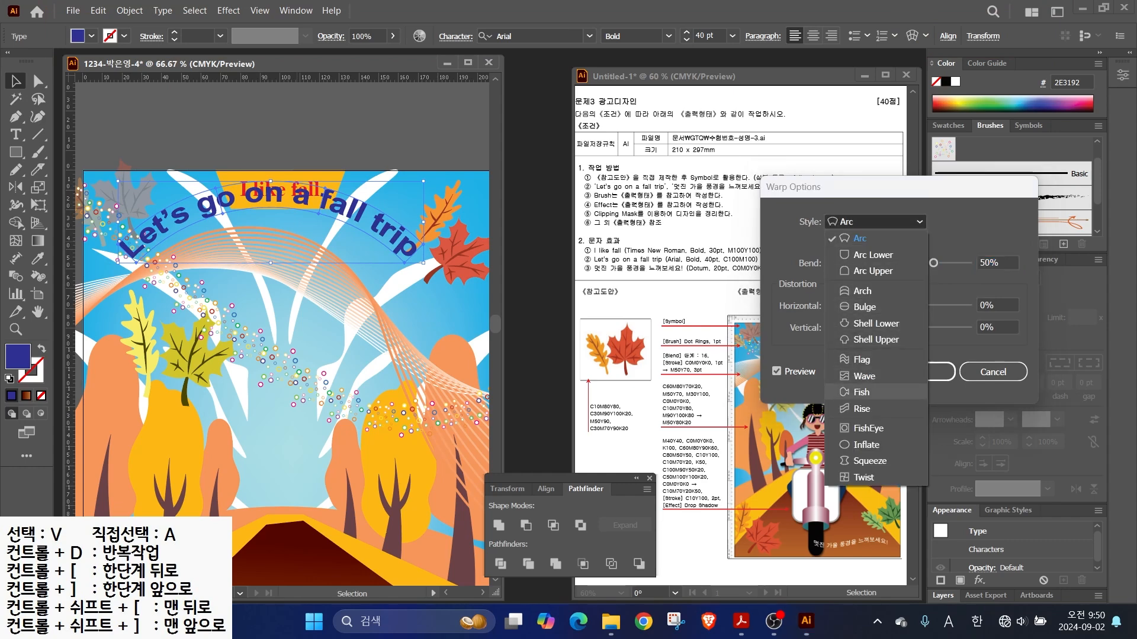
click(866, 444)
mouse_move(933, 263)
mouse_down()
mouse_move(898, 263)
mouse_move(914, 263)
mouse_up()
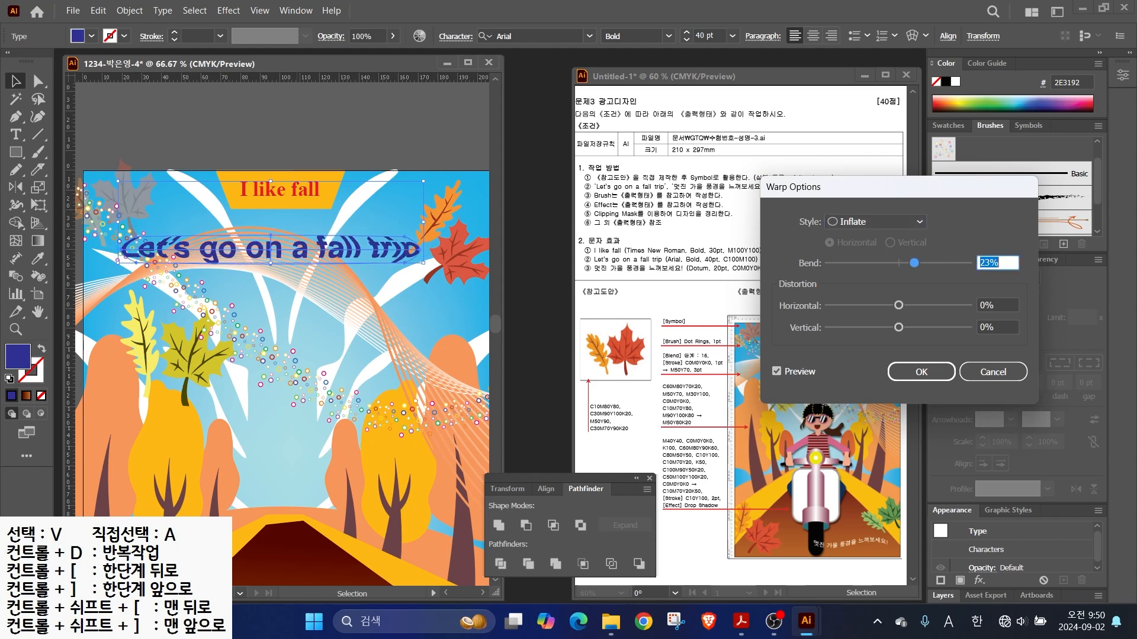
click(875, 222)
click(868, 428)
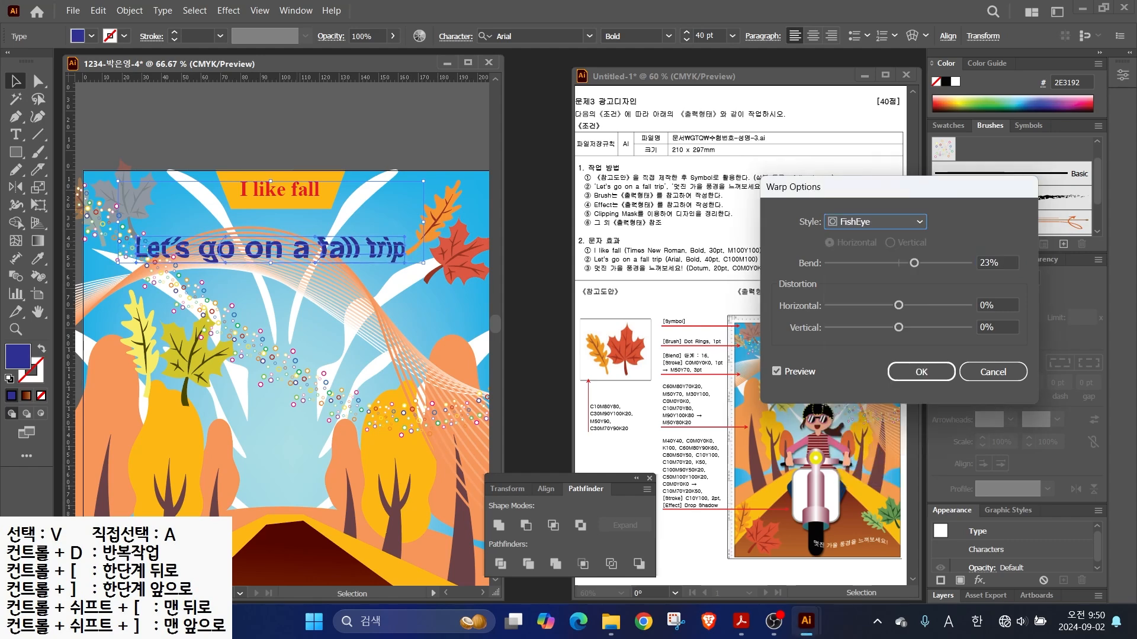
click(875, 221)
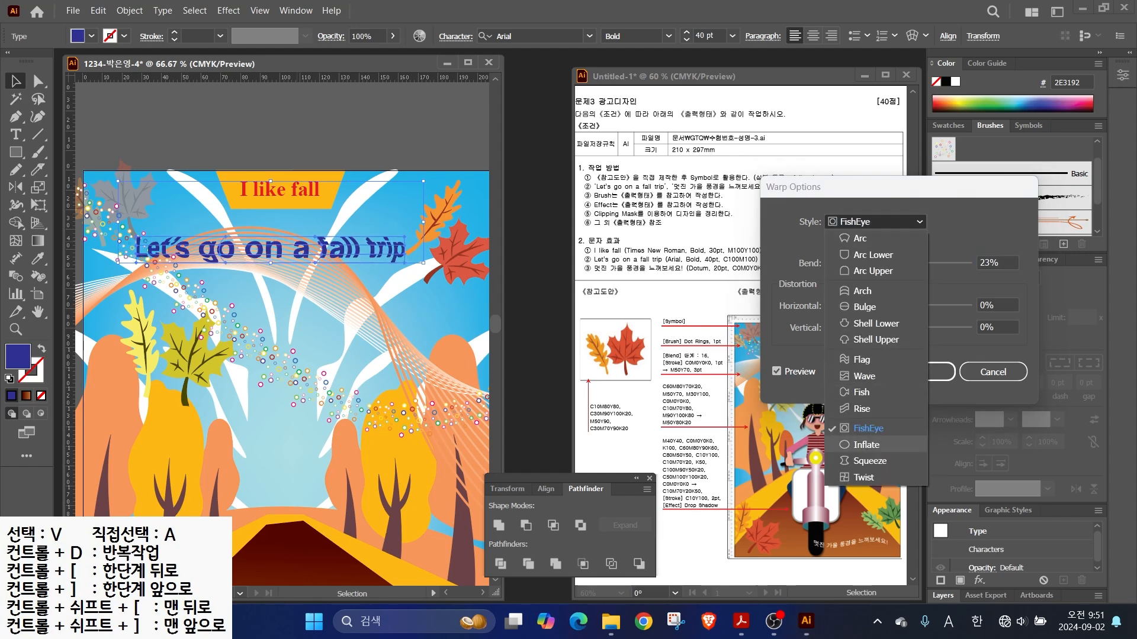
- Apply a Bulge warp with 33% bend, then zoom out to see the whole artboard
click(865, 445)
click(875, 221)
click(863, 306)
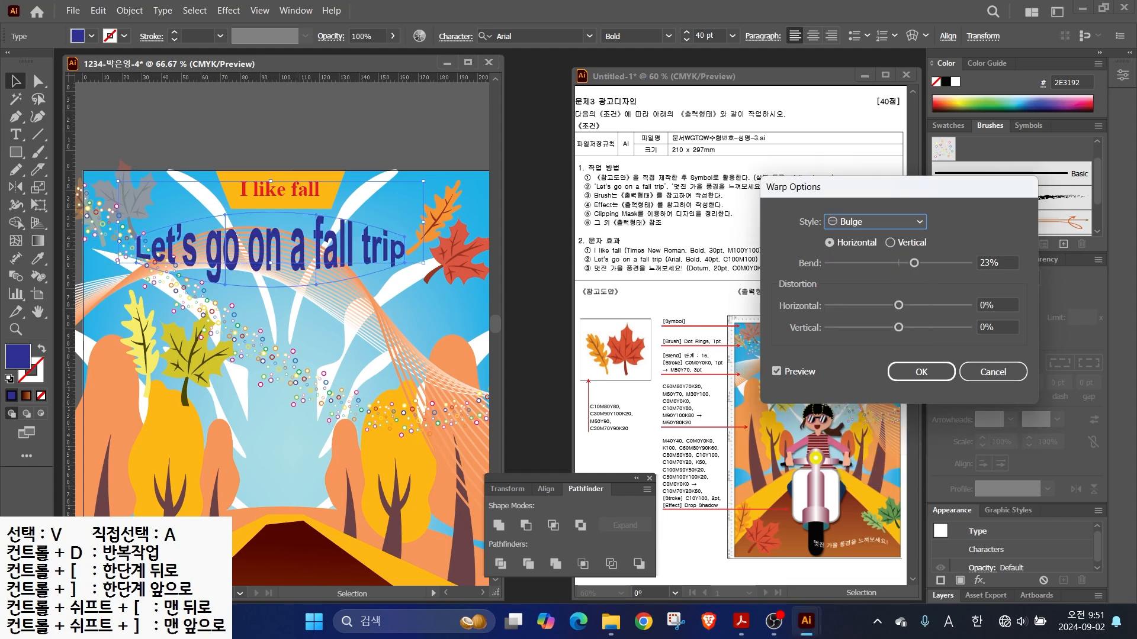
drag(914, 263, 912, 263)
text(33)
click(921, 372)
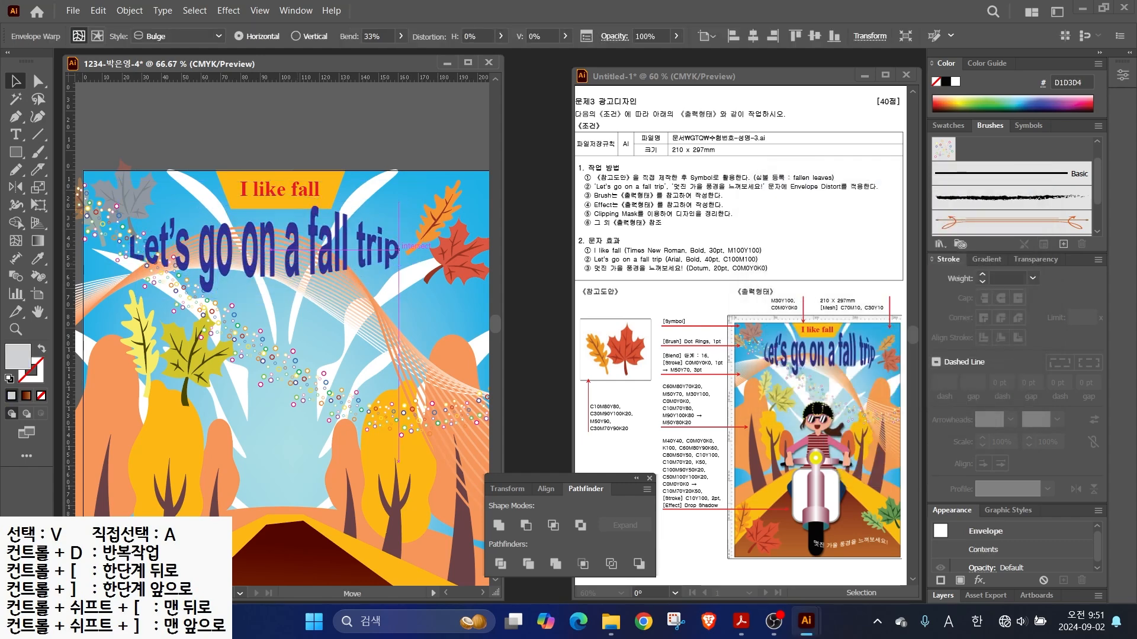
key(ctrl+minus)
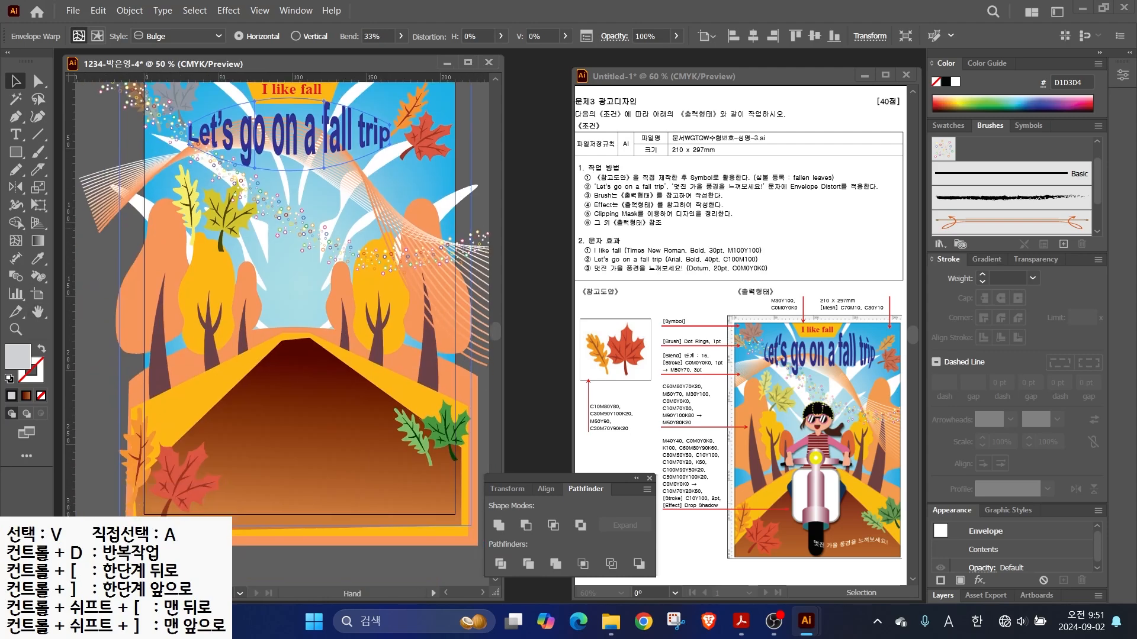
drag(302, 225, 283, 251)
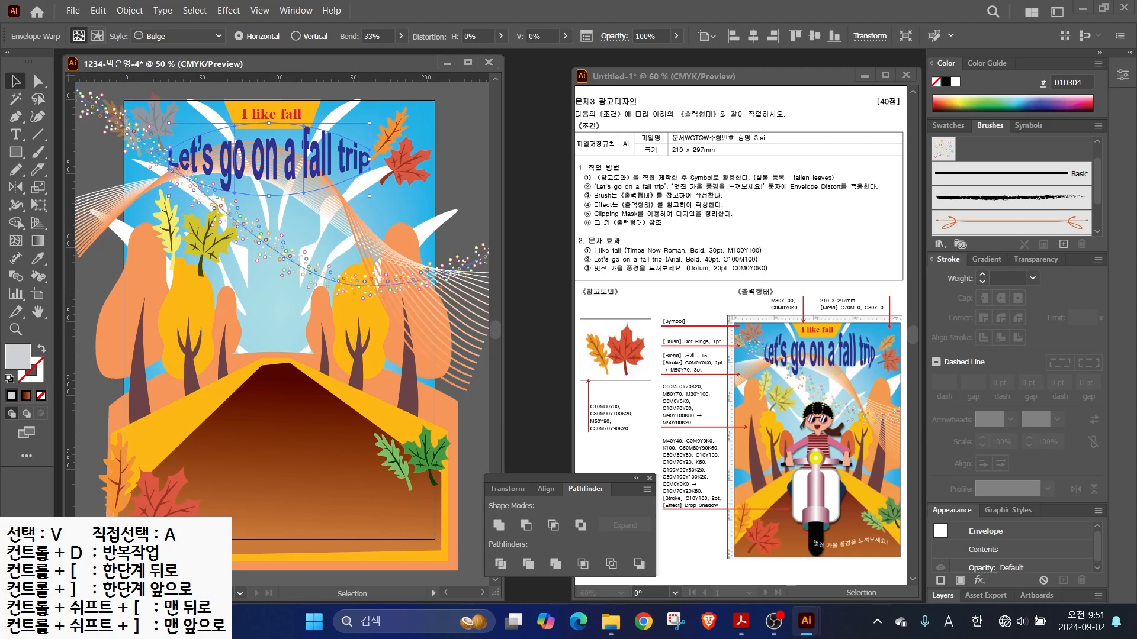
- Lock all the existing artwork and zoom in on it
key(ctrl+shift+a)
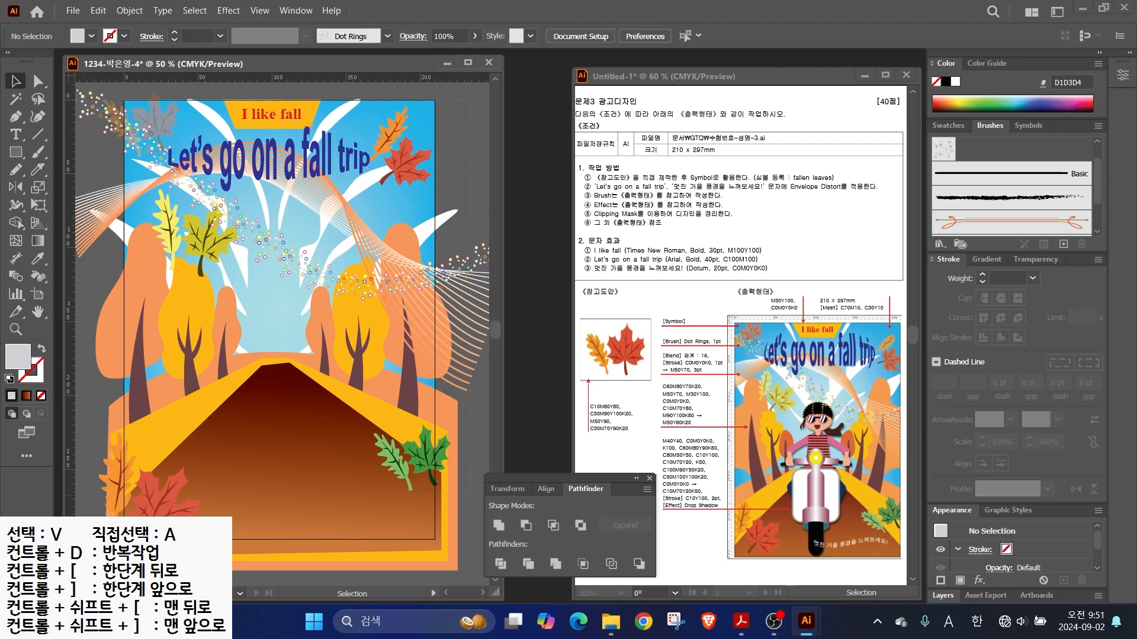
key(ctrl+a)
click(130, 10)
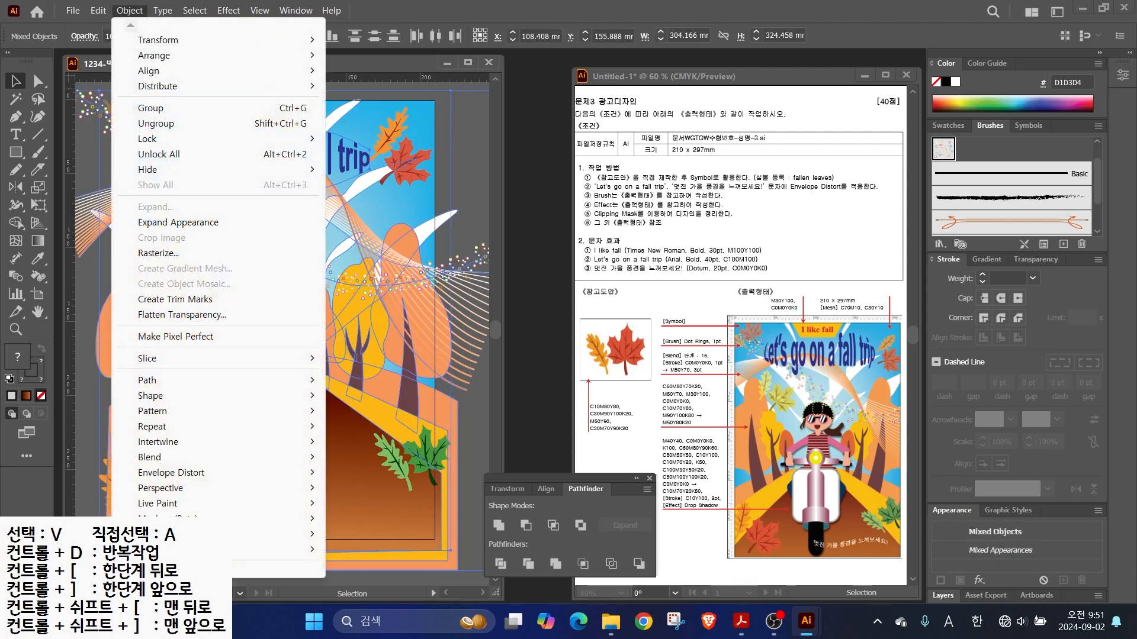
mouse_move(154, 138)
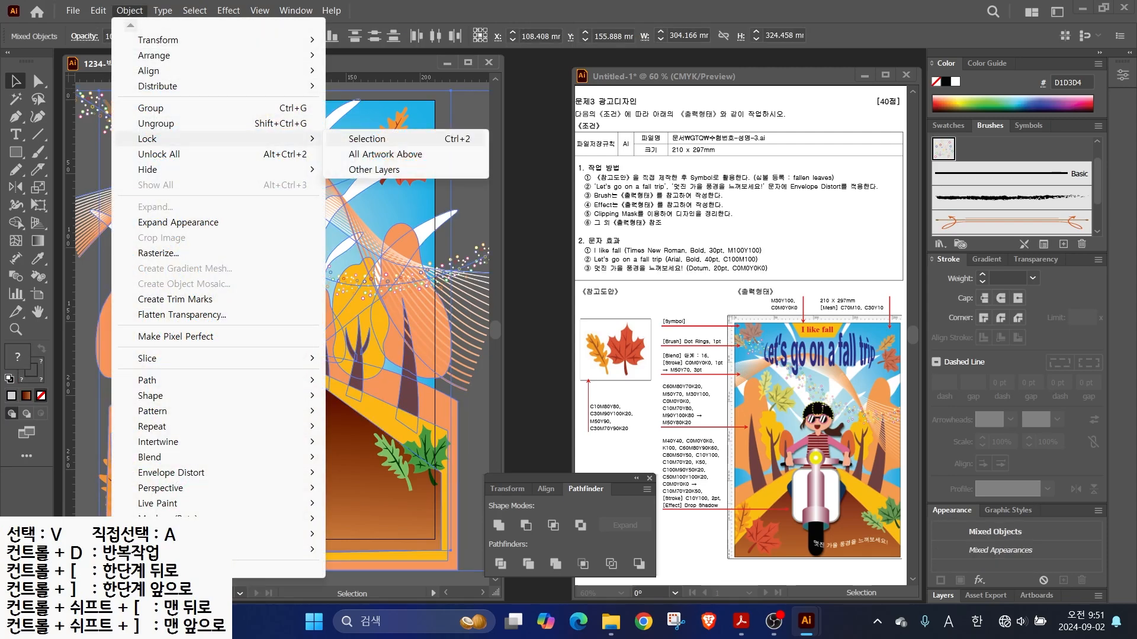
click(367, 139)
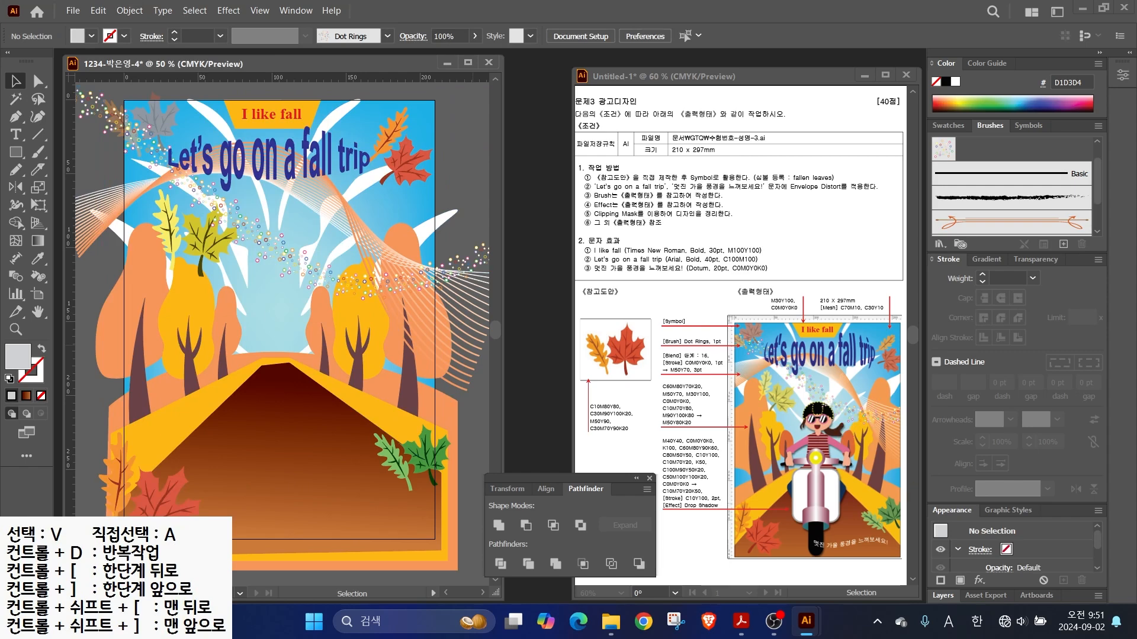
key(ctrl+=)
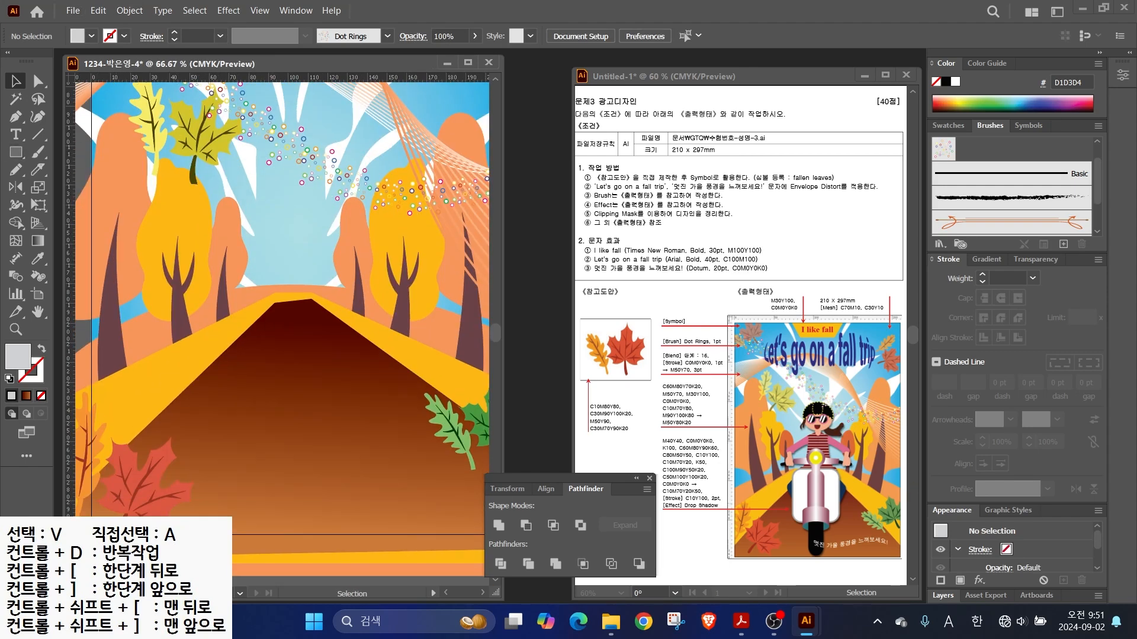
- Add a peach swatch with CMYK 0/40/40/0
click(947, 126)
scroll(1072, 225, down, 3)
click(1072, 225)
click(1063, 244)
key(Tab)
text(0)
key(Tab)
text(40)
- Add a dark brown swatch with CMYK 60/80/90/60
key(Tab)
text(40)
key(Return)
click(1063, 244)
key(Tab)
key(Tab)
key(Tab)
key(Tab)
key(Tab)
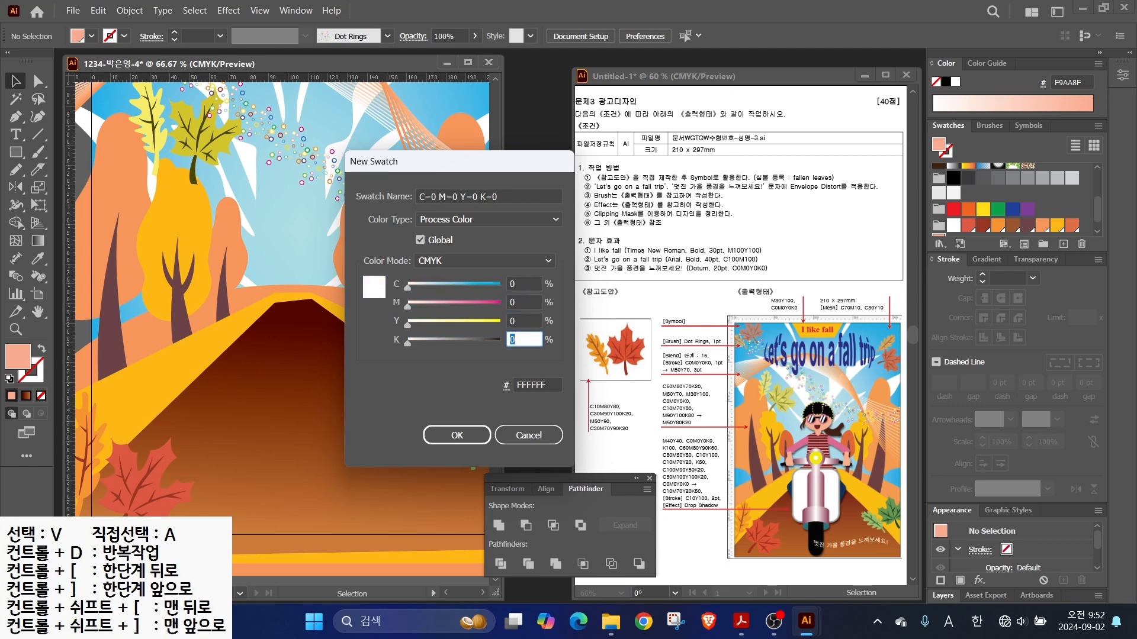
key(Return)
click(953, 178)
click(1063, 244)
key(Tab)
text(60)
key(Tab)
text(80)
- Add a teal swatch with CMYK 80/50/50/0
key(Tab)
text(90)
key(Tab)
text(60)
key(Return)
key(Tab)
text(80)
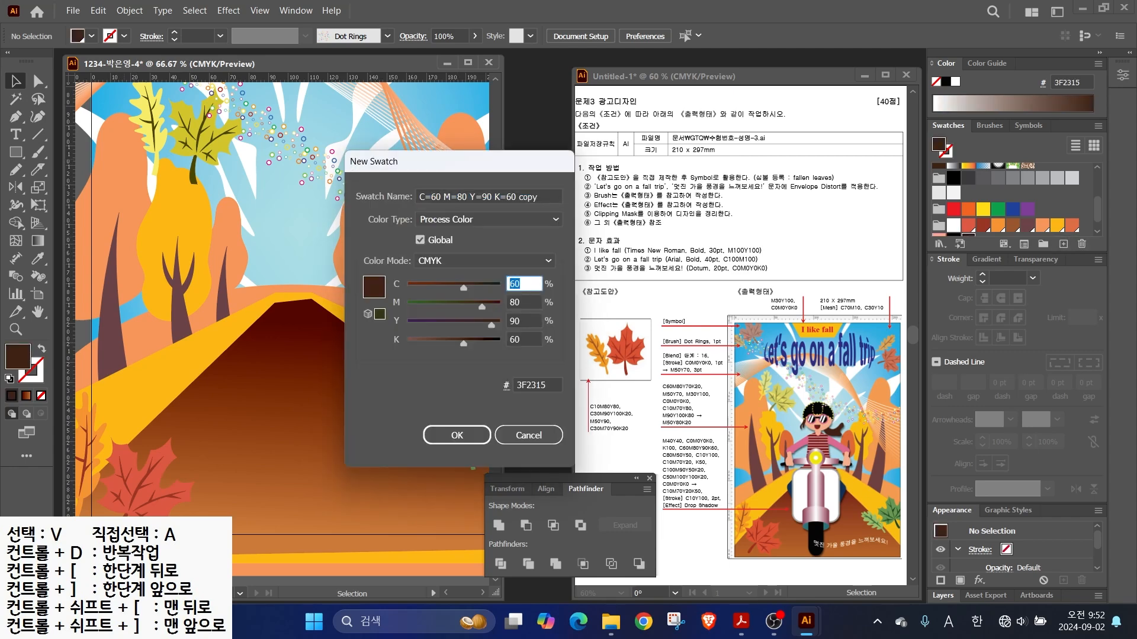
key(Tab)
text(50)
- Add a yellow swatch with CMYK 10/0/100/0
key(Tab)
text(50)
key(Tab)
text(0)
key(Return)
click(1063, 244)
- Add the pink and grey swatches
key(Tab)
text(10)
key(Tab)
text(0)
key(Tab)
text(100)
key(Return)
click(1063, 244)
key(Tab)
key(Tab)
text(70)
key(Tab)
text(20)
key(Return)
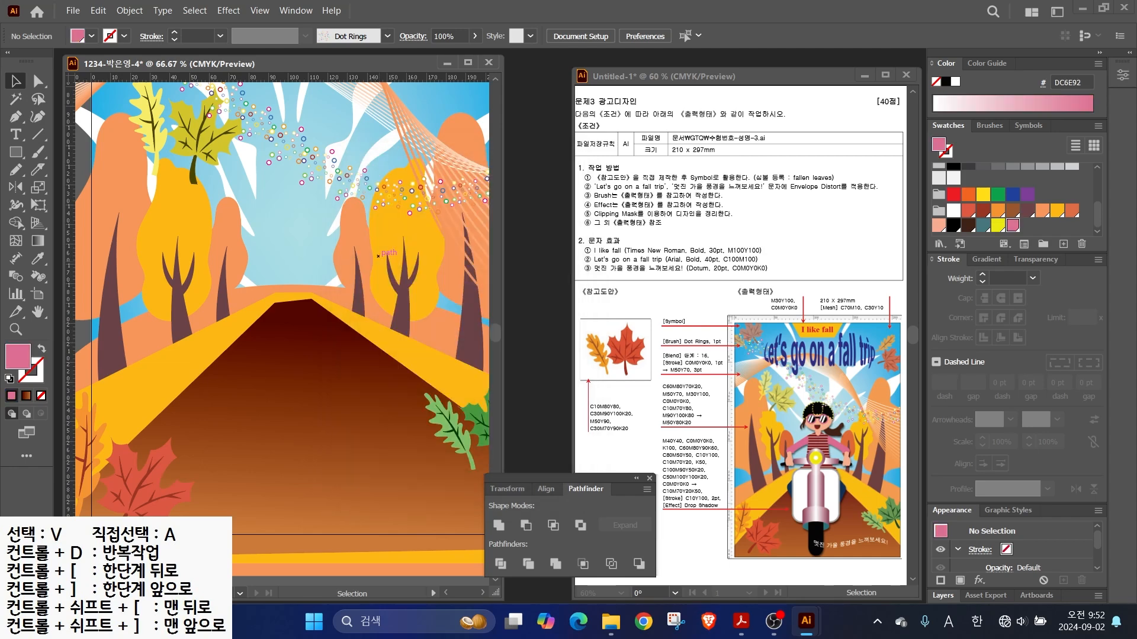
click(1063, 244)
- Add a navy swatch with CMYK 100/90/50/20
key(Tab)
key(Tab)
text(0)
key(Tab)
text(0)
key(Tab)
text(50)
key(Return)
click(1064, 244)
key(Tab)
text(100)
- Add another yellow swatch (EEE809) with CMYK 10/0/100/0
key(Tab)
text(90)
key(Tab)
text(50)
key(Return)
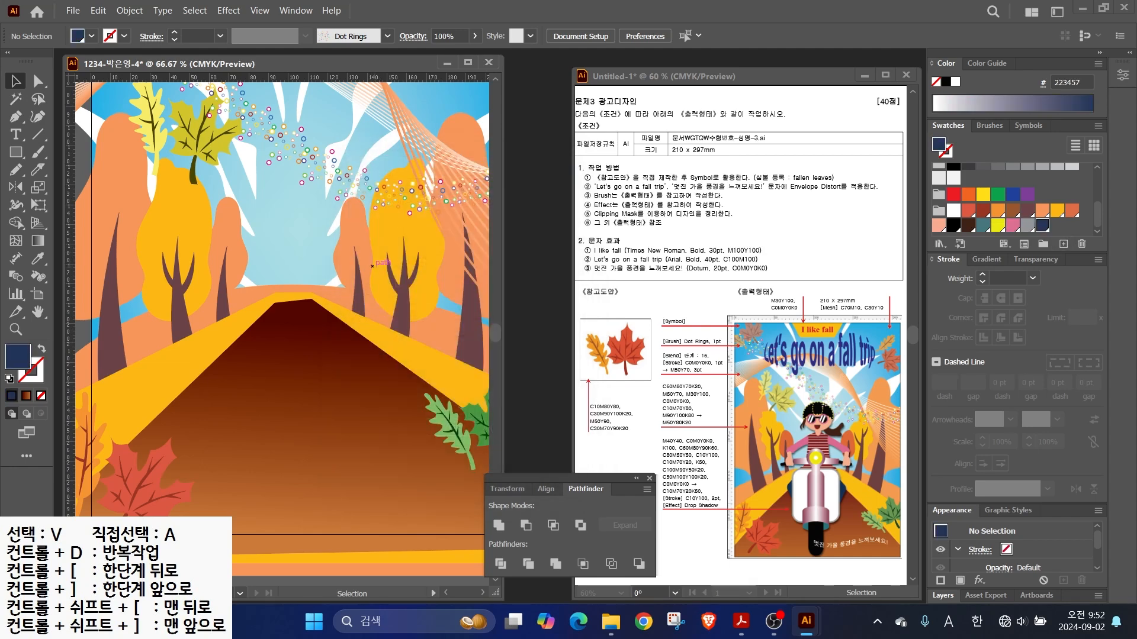
click(1063, 244)
key(Tab)
key(Tab)
text(10)
key(Tab)
text(0)
key(Tab)
text(100)
key(Tab)
key(Return)
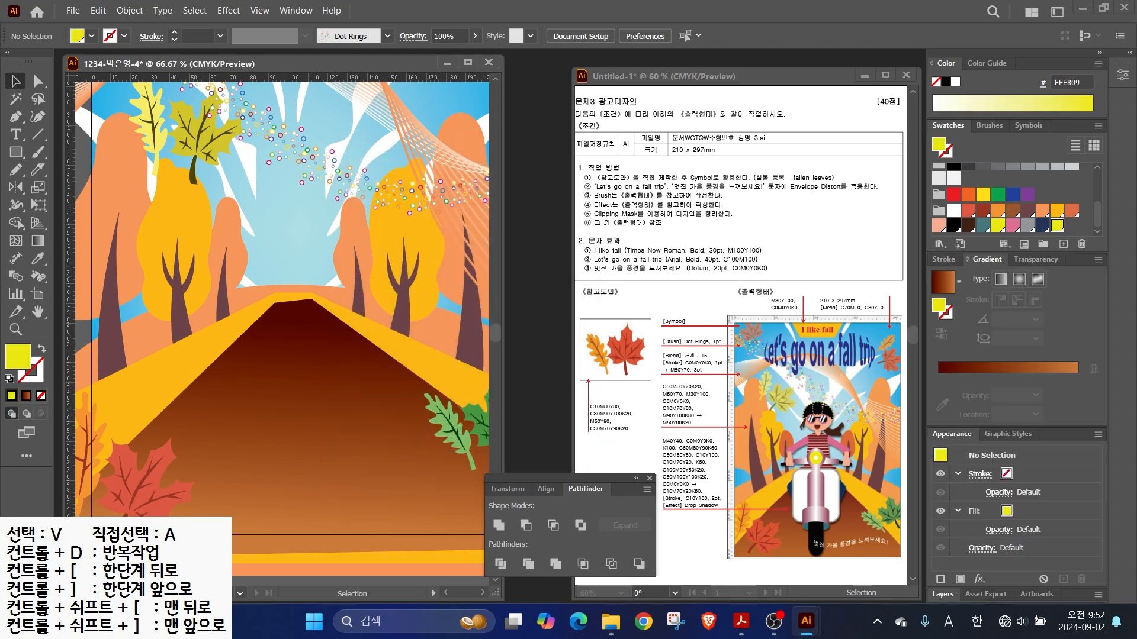
- Switch the fill to a gradient and set the left stop's colour value to 100
click(941, 367)
double_click(939, 376)
key(Tab)
key(Tab)
key(Tab)
text(1000)
key(BackSpace)
- Set the right gradient stop's colour to 70/20/50
key(Tab)
text(100)
key(Return)
click(1077, 376)
double_click(1077, 377)
key(Tab)
key(Tab)
key(Tab)
key(Tab)
key(Tab)
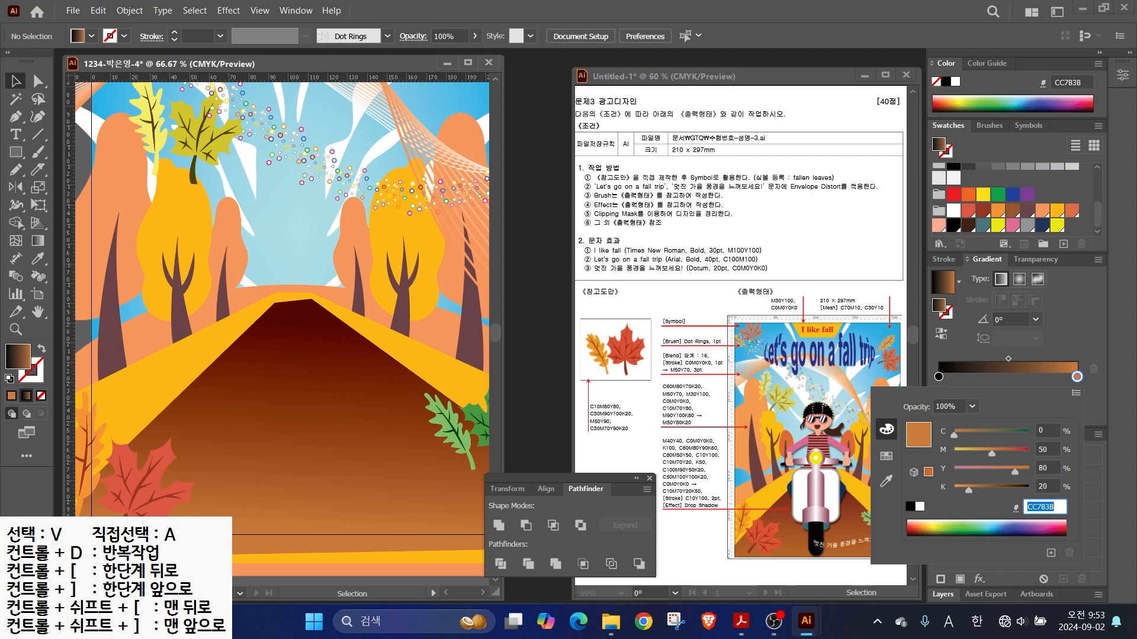
key(Tab)
key(Tab)
text(70)
- Make the left stop white, rearrange the stops, then revert the fill to solid yellow
key(Tab)
text(20)
key(Tab)
text(50)
key(Tab)
key(Return)
double_click(938, 376)
key(Tab)
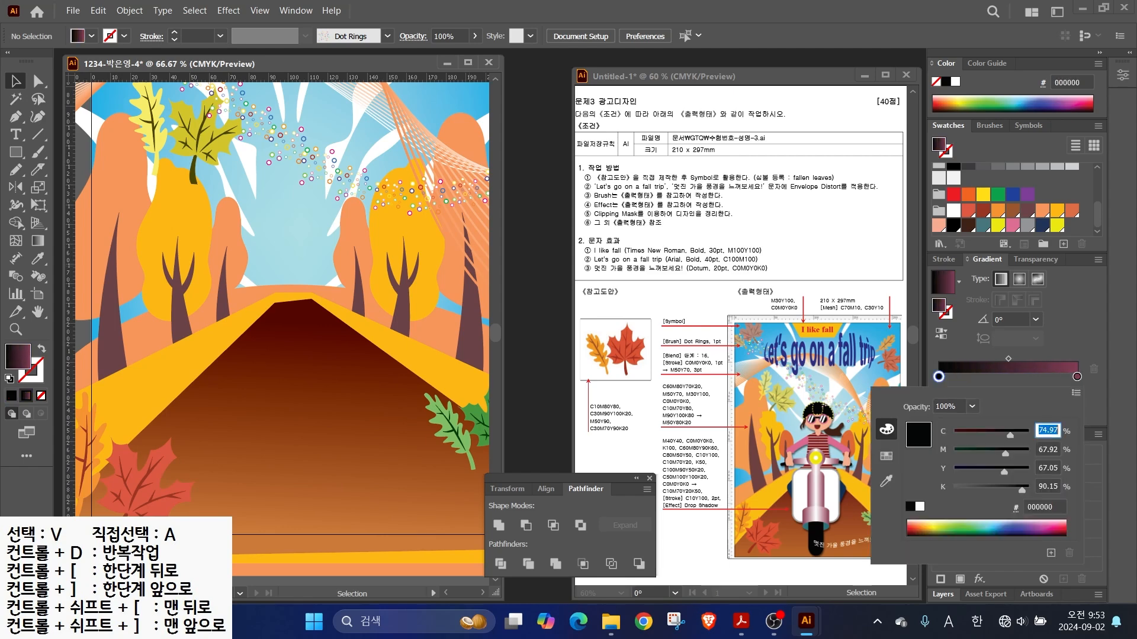
text(0)
key(Tab)
text(0)
key(Tab)
text(0)
key(Tab)
text(0)
key(Return)
mouse_move(938, 376)
mouse_down()
mouse_move(1074, 377)
mouse_move(940, 377)
mouse_up()
drag(1014, 376, 1008, 377)
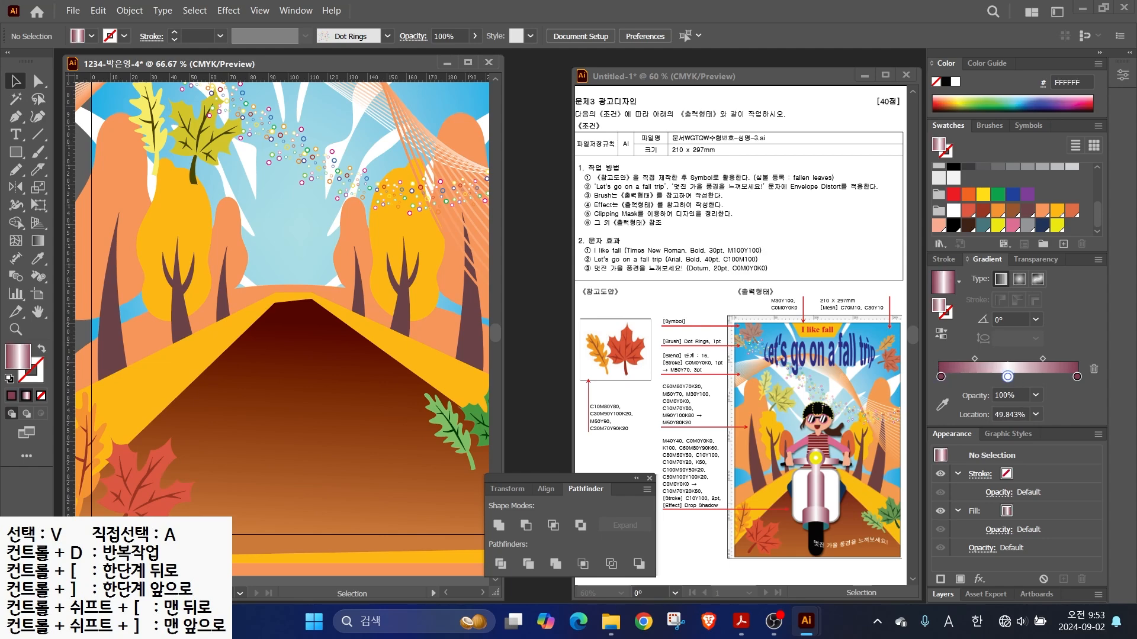
click(1056, 224)
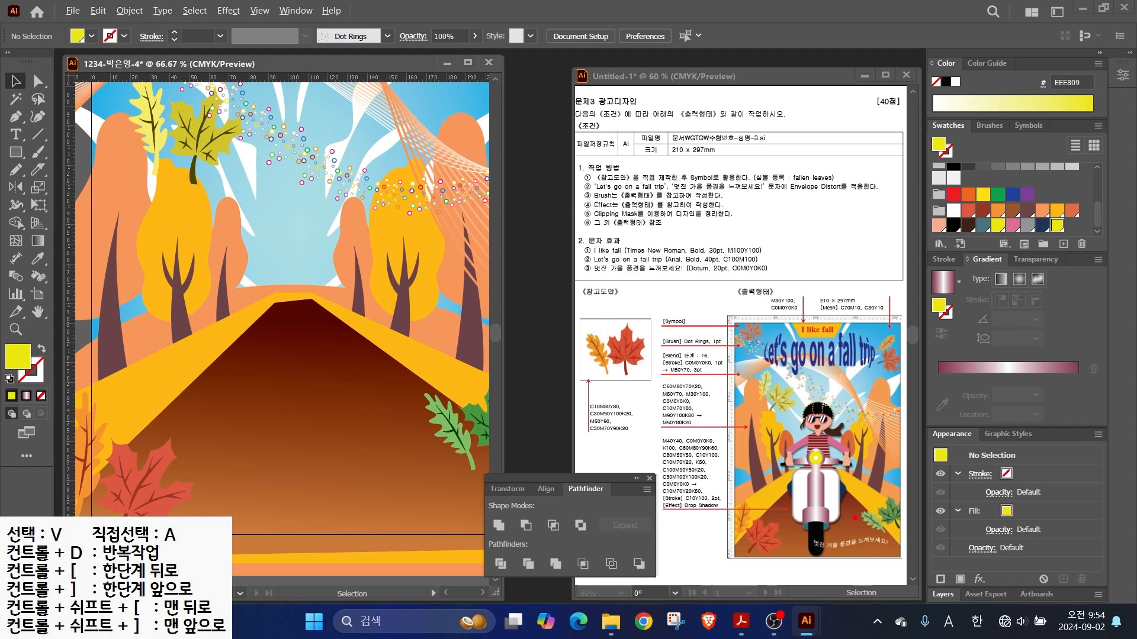
- With the Pen tool, outline a closed, peak-topped building at the road's far end
mouse_move(877, 532)
mouse_down()
mouse_move(782, 478)
mouse_move(868, 391)
mouse_move(882, 514)
mouse_up()
key(Escape)
drag(278, 331, 305, 326)
click(16, 117)
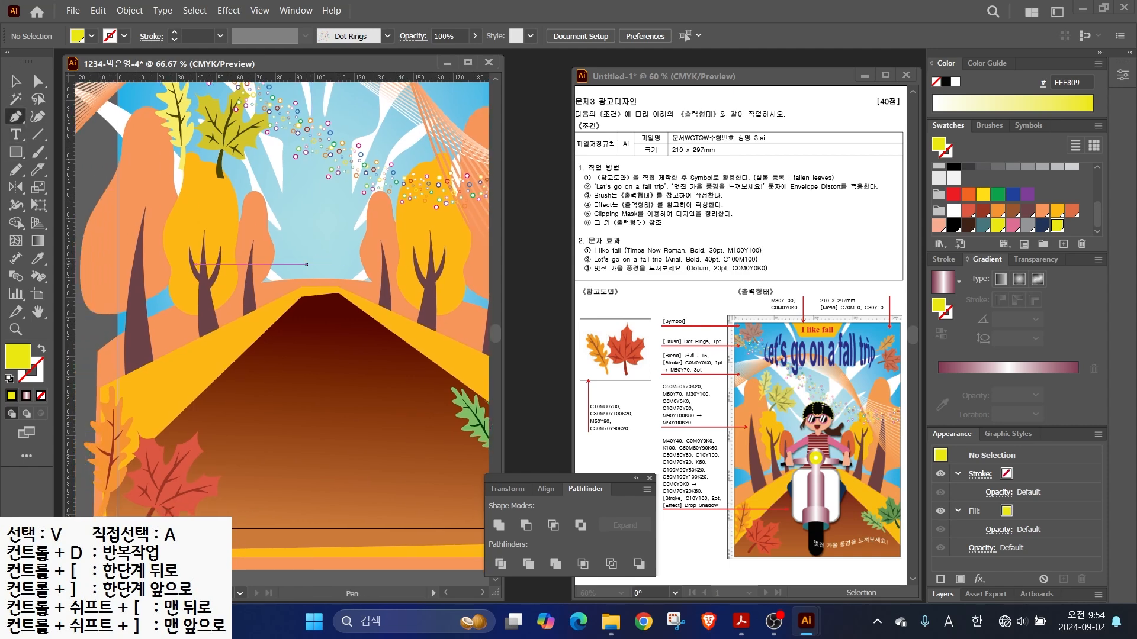
drag(272, 224, 291, 204)
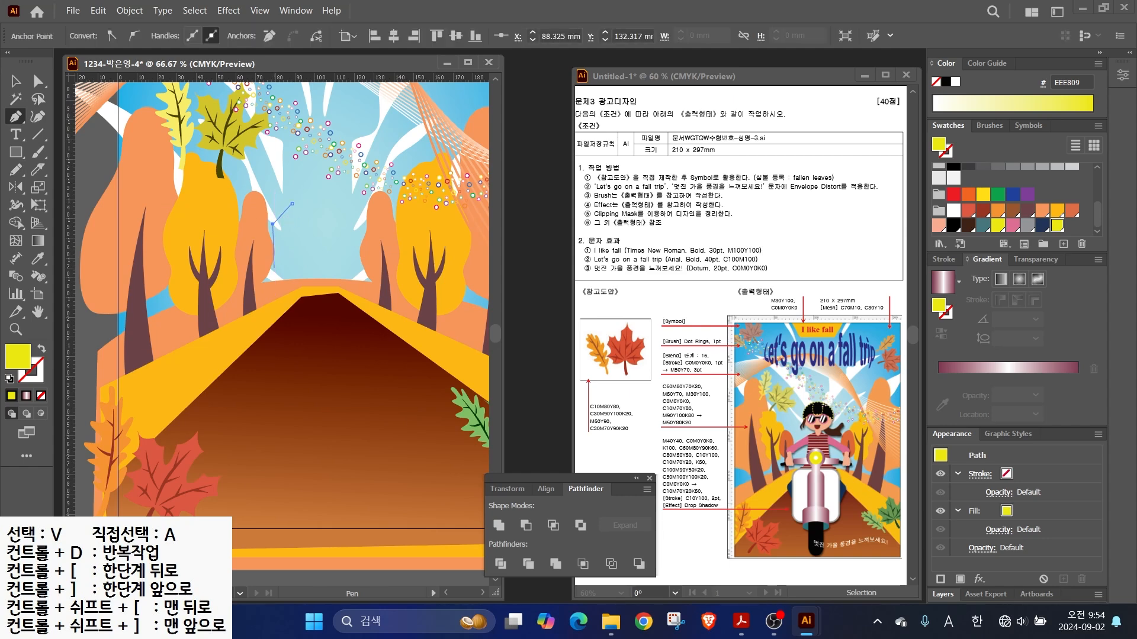
click(358, 307)
click(351, 225)
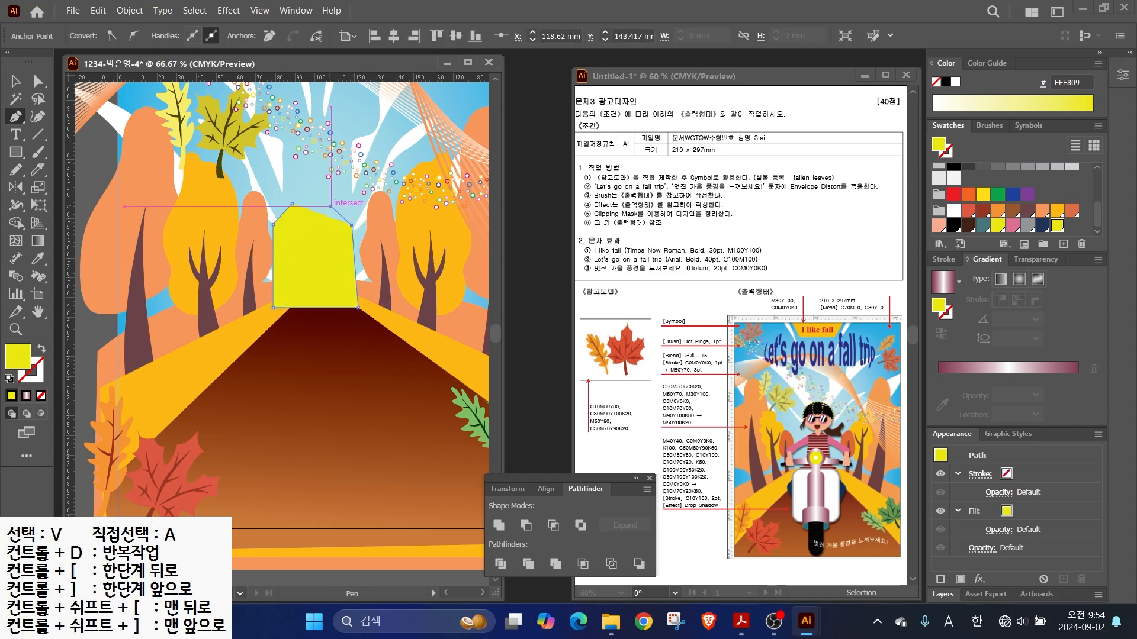
click(323, 196)
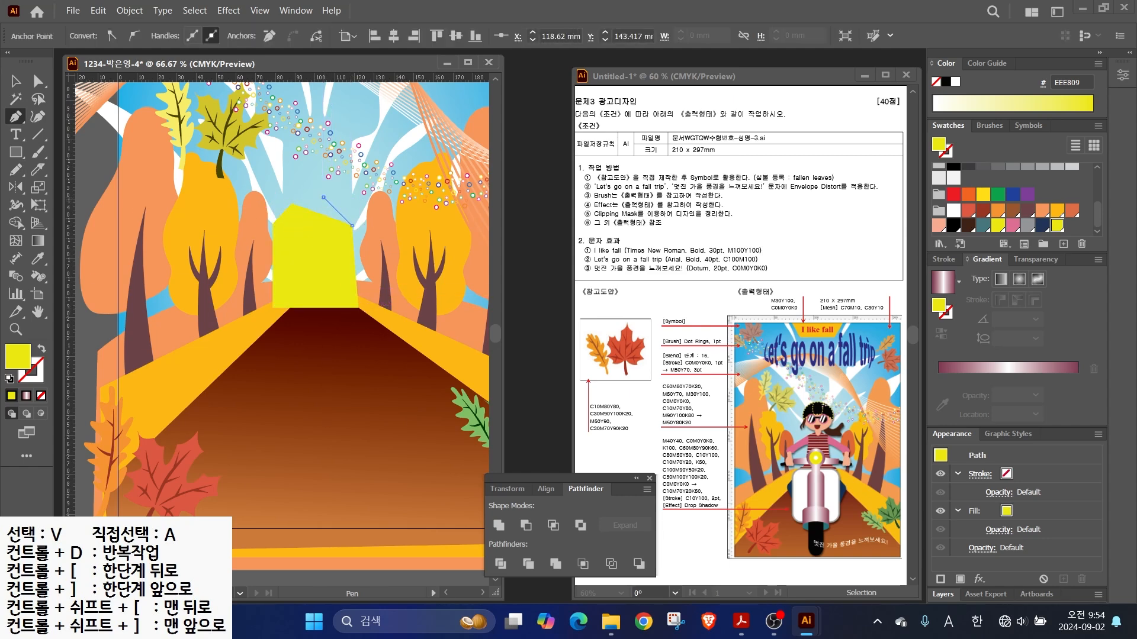
click(292, 204)
- Adjust the building's anchor points to narrow it and raise its right corner, then zoom in
key(a)
drag(292, 204, 298, 197)
key(v)
drag(273, 253, 287, 252)
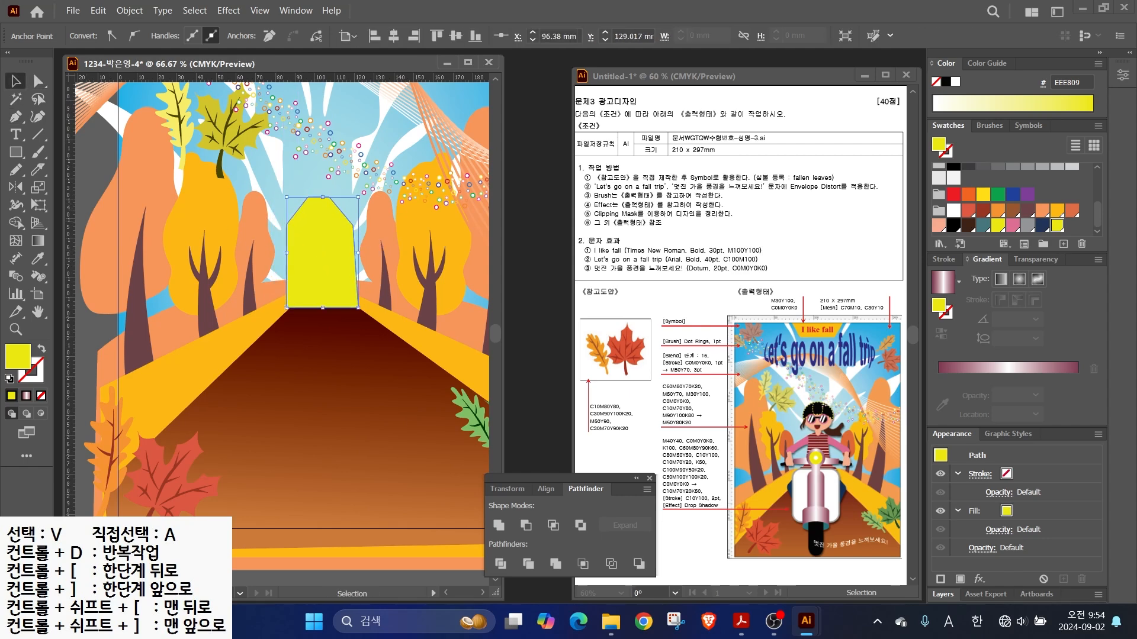
key(a)
drag(352, 225, 352, 220)
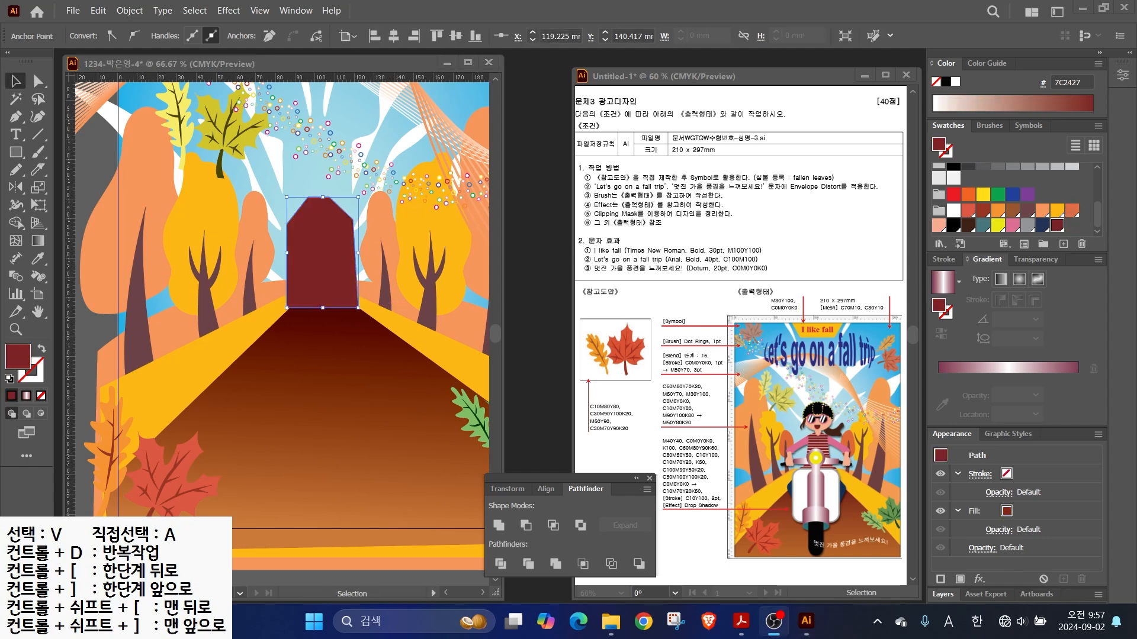
key(ctrl+equal)
key(ctrl+equal)
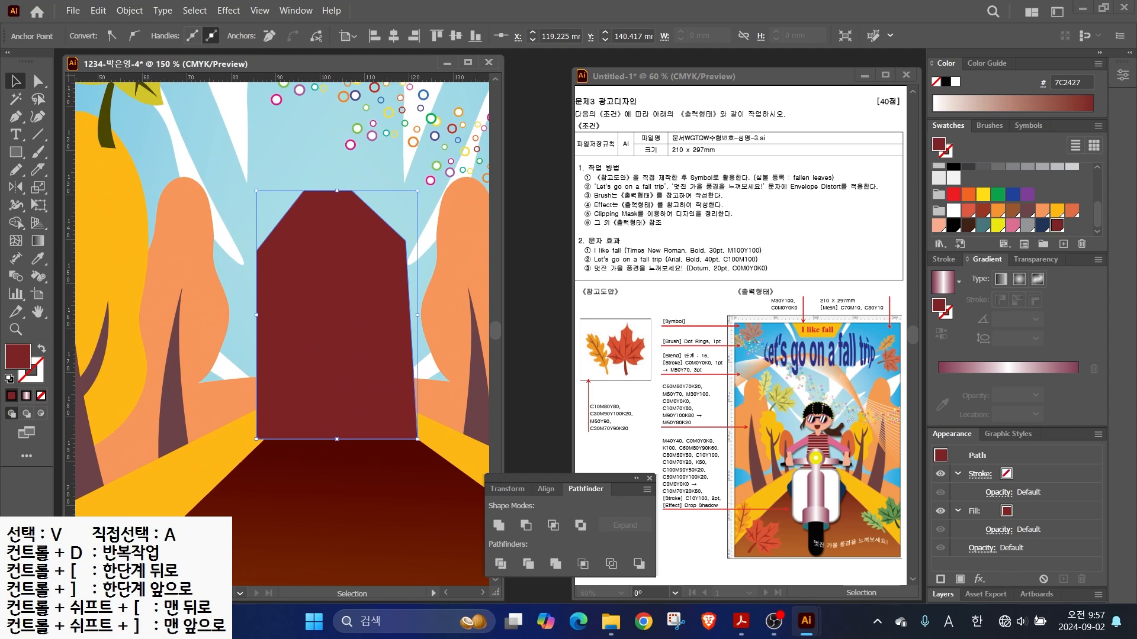
key(backslash)
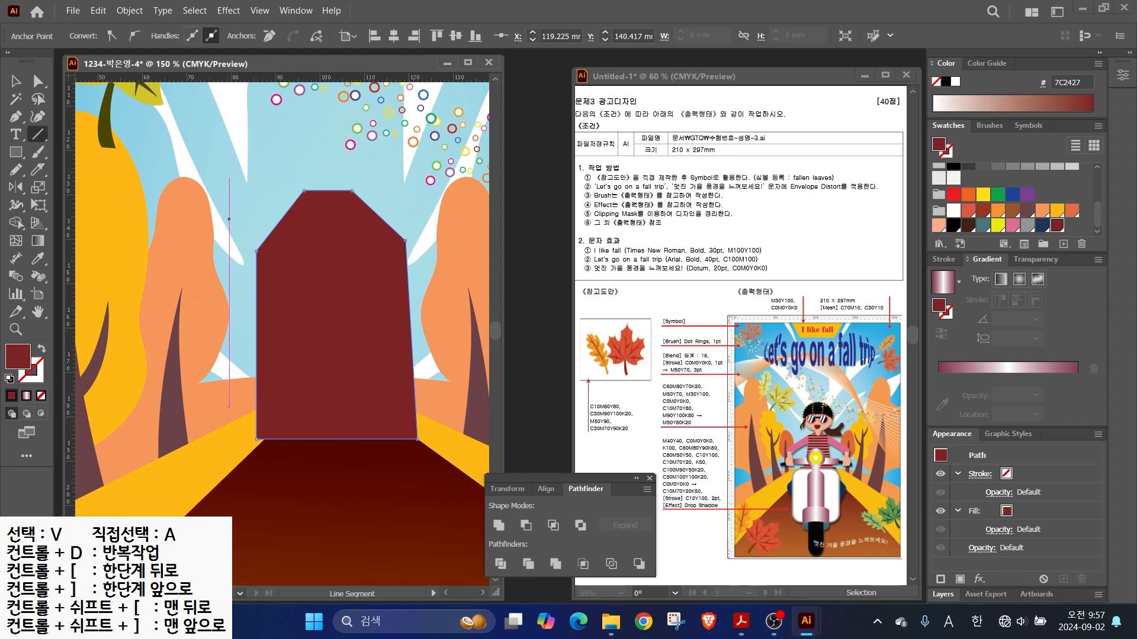
- Draw a white 1 pt horizontal line across the building and repeat evenly spaced copies downward
drag(220, 202, 425, 200)
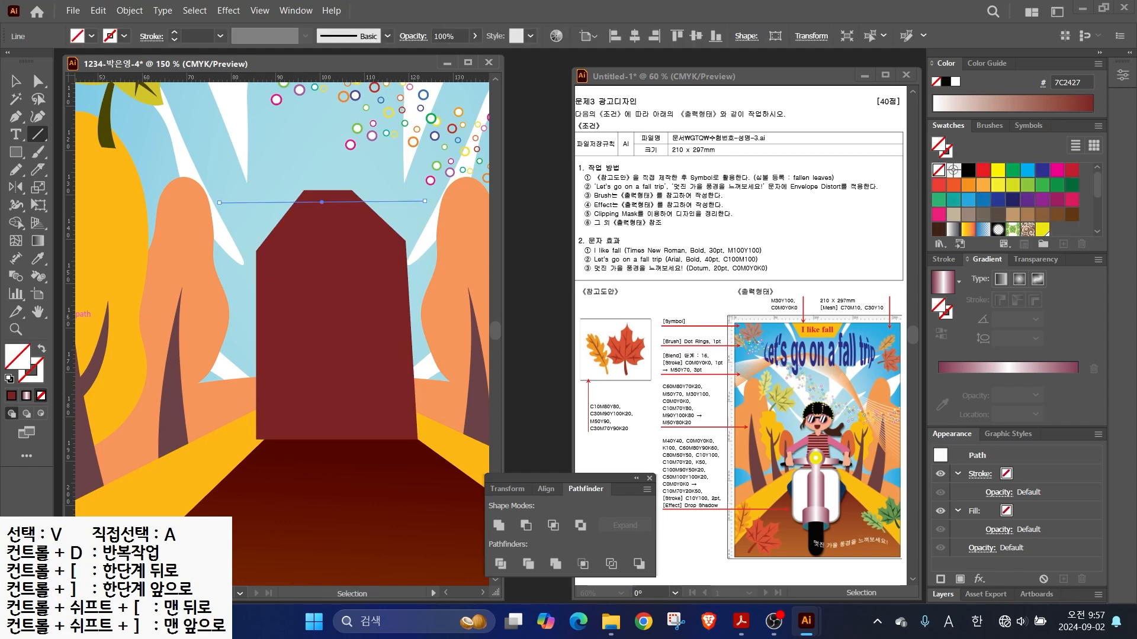
click(953, 210)
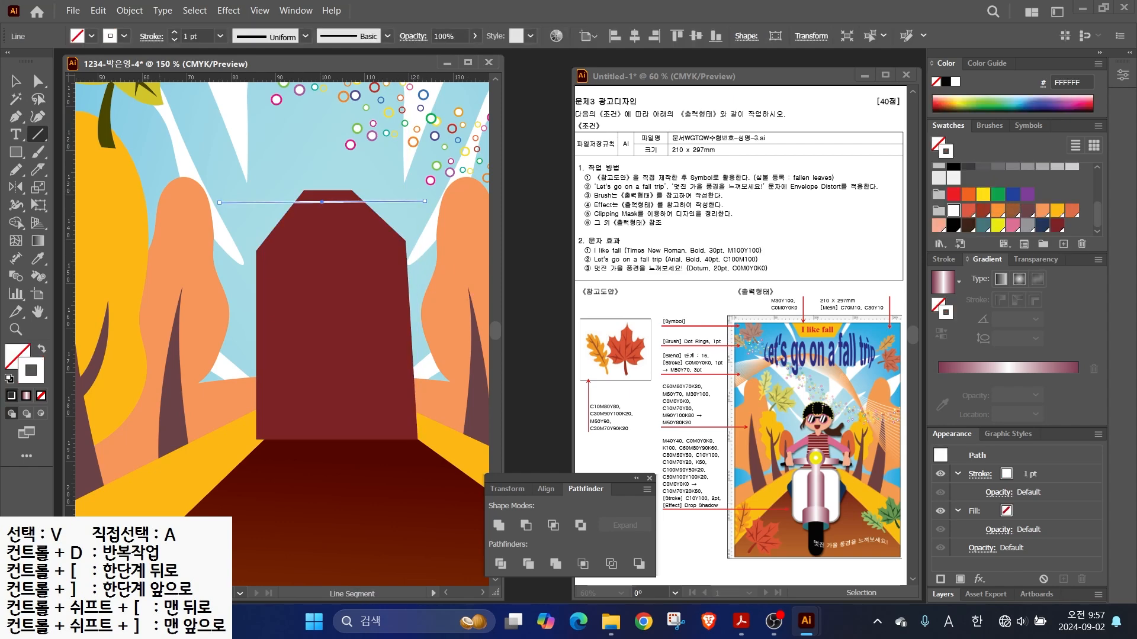
key(v)
drag(331, 202, 323, 214)
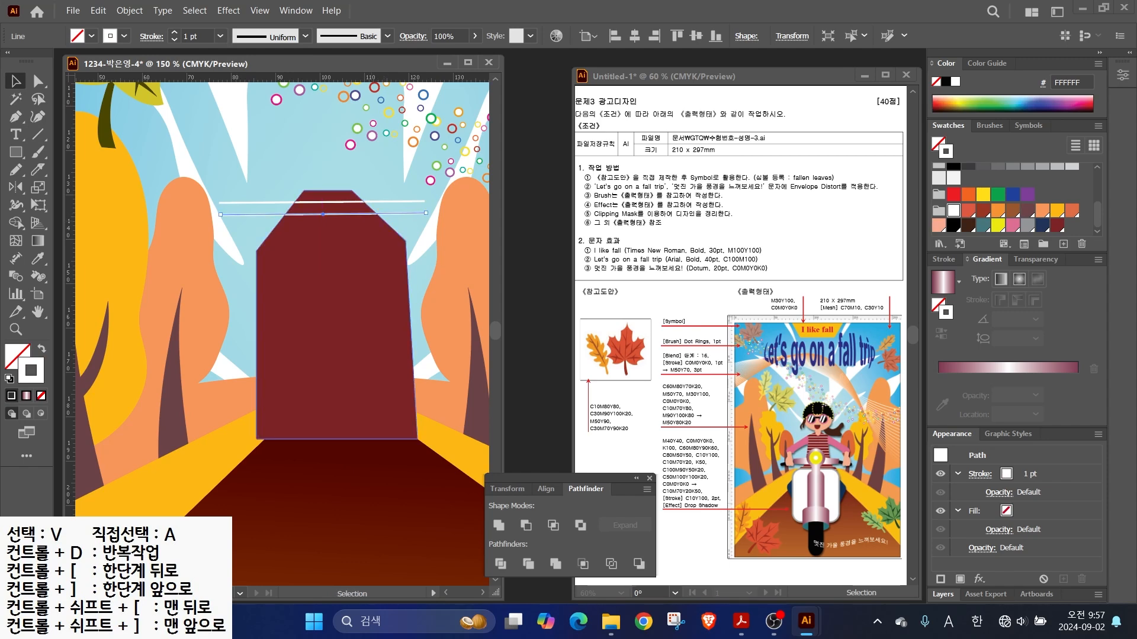
key(ctrl+d)
key(ctrl+d)
key(ctrl+d)
key(ctrl+d)
key(ctrl+d)
key(ctrl+d)
key(ctrl+d)
key(ctrl+d)
key(ctrl+d)
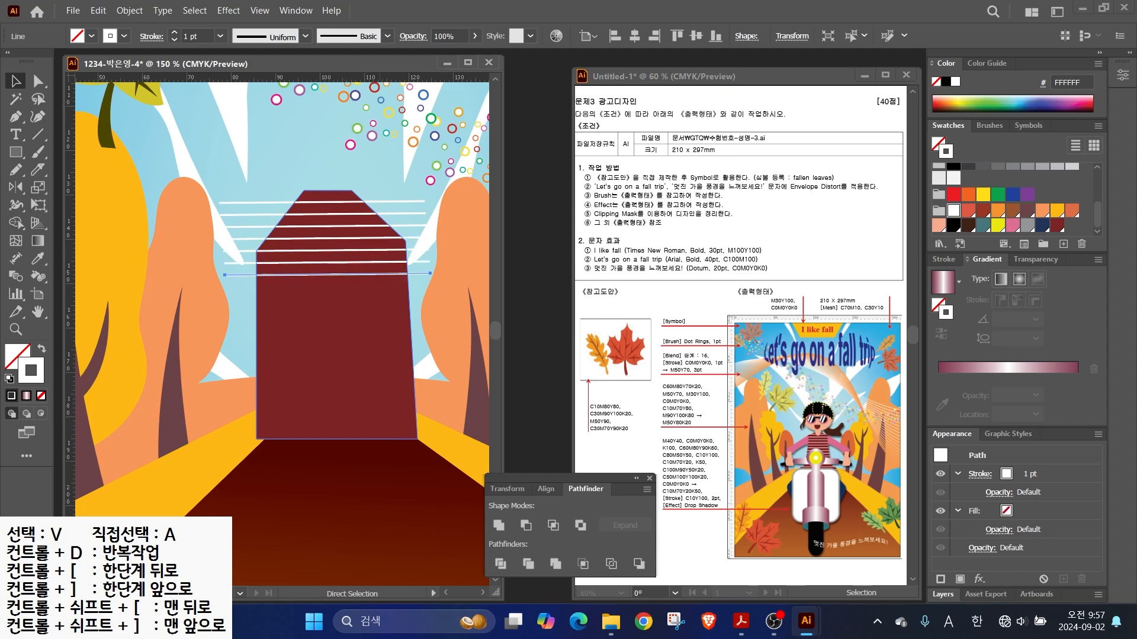
key(ctrl+d)
key(ctrl+d)
key(ctrl+d)
key(ctrl+d)
key(ctrl+d)
key(ctrl+d)
key(ctrl+d)
key(ctrl+d)
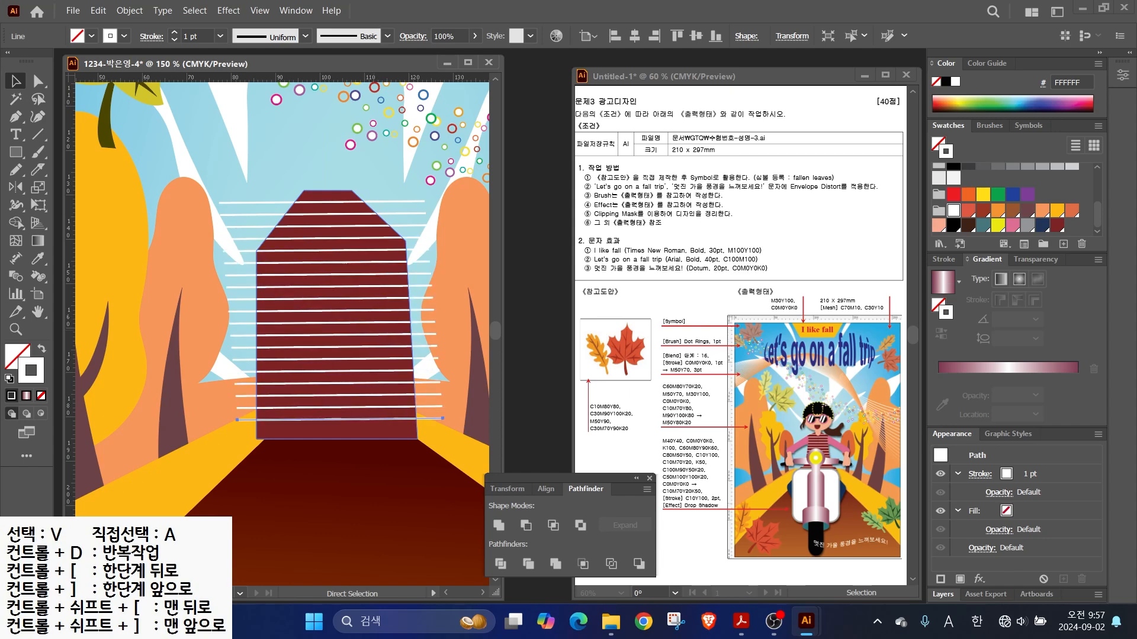
- Paste a copy of the dark red building and place it over the original
key(ctrl+shift+a)
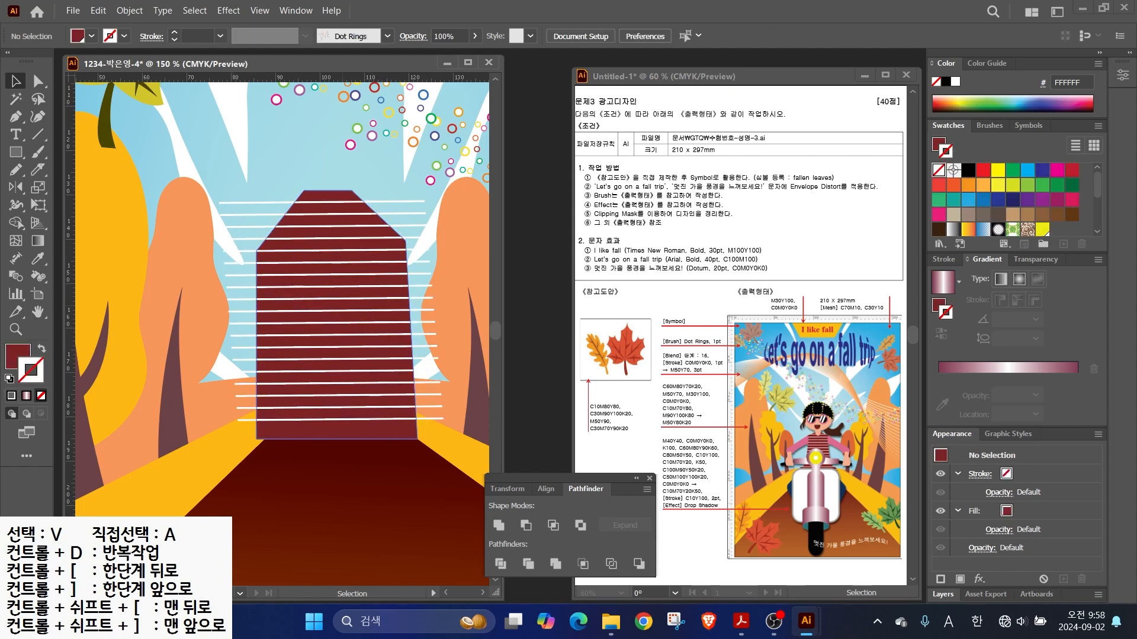
drag(261, 255, 218, 207)
click(323, 191)
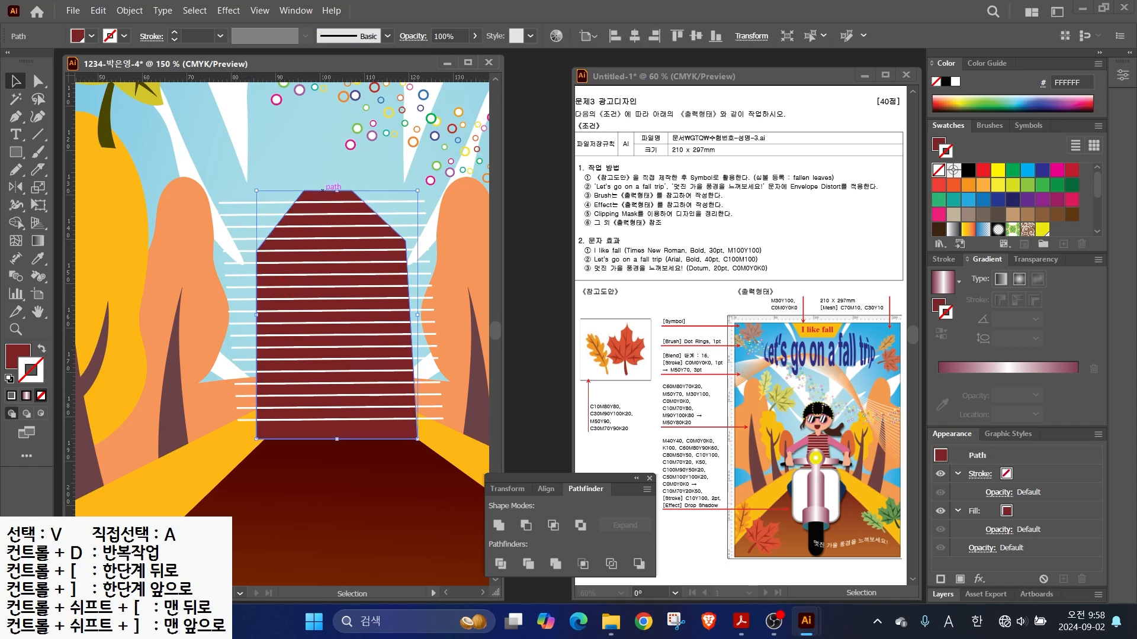
key(a)
key(ctrl+v)
drag(282, 334, 336, 314)
- Clip the white lines to the building shape with Make Clipping Mask
drag(355, 376, 356, 412)
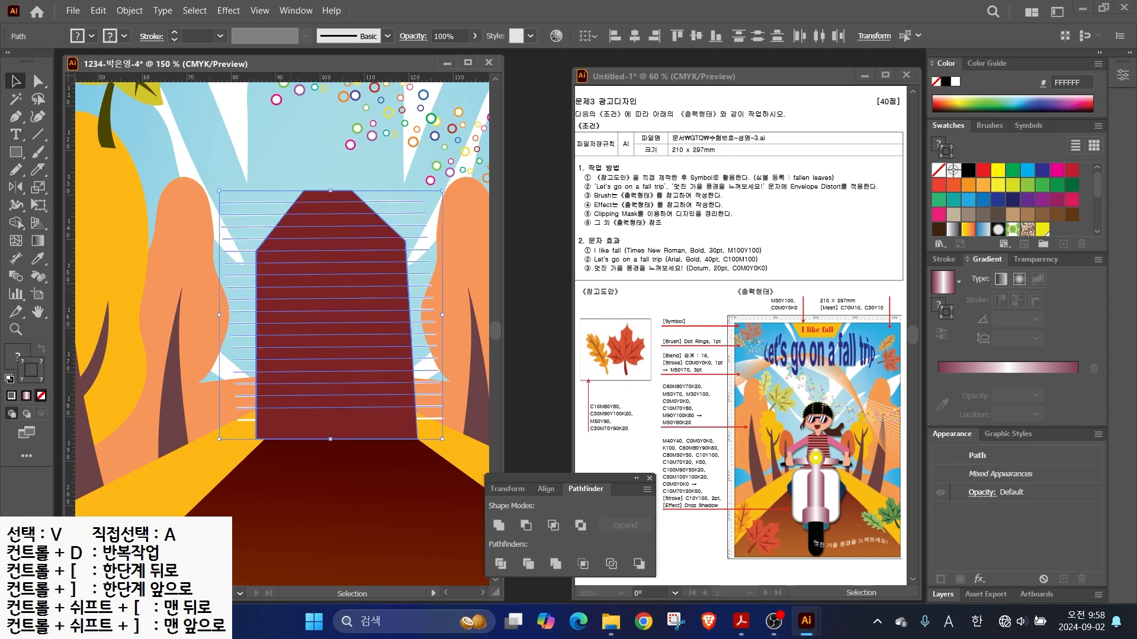
key(ctrl+shift+a)
drag(355, 451, 355, 451)
right_click(289, 378)
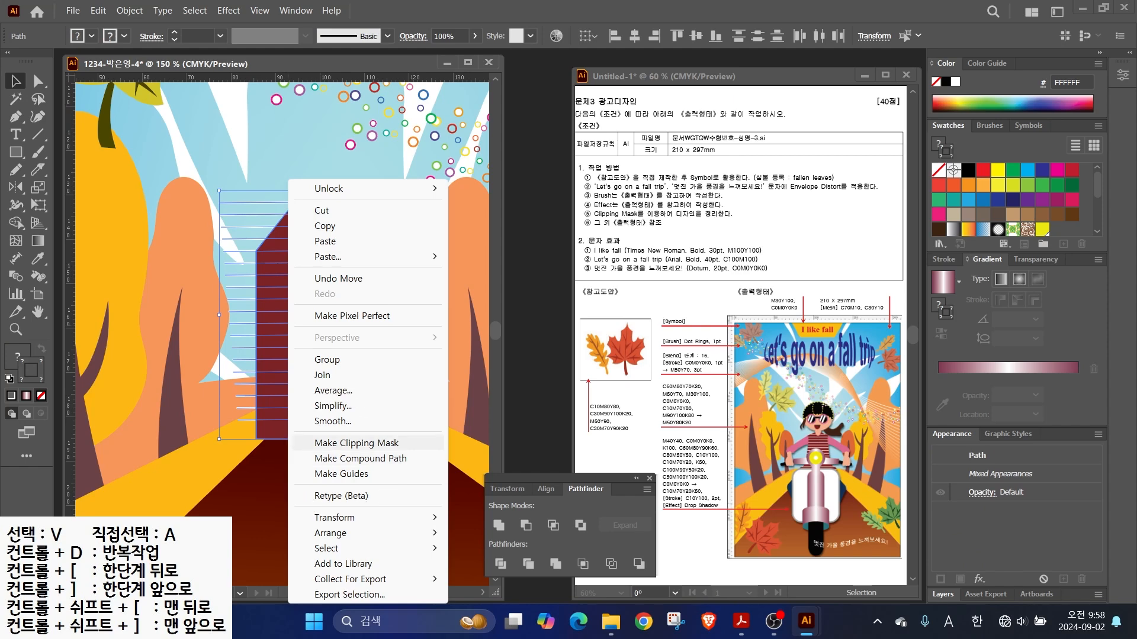
click(350, 443)
key(ctrl+shift+a)
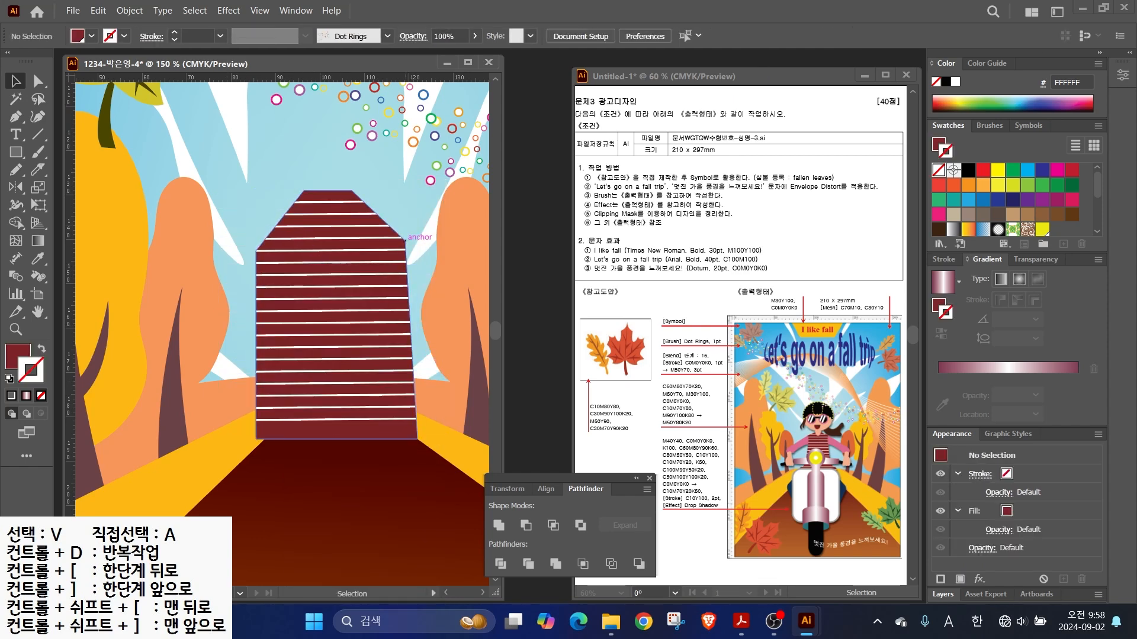
drag(237, 332, 268, 325)
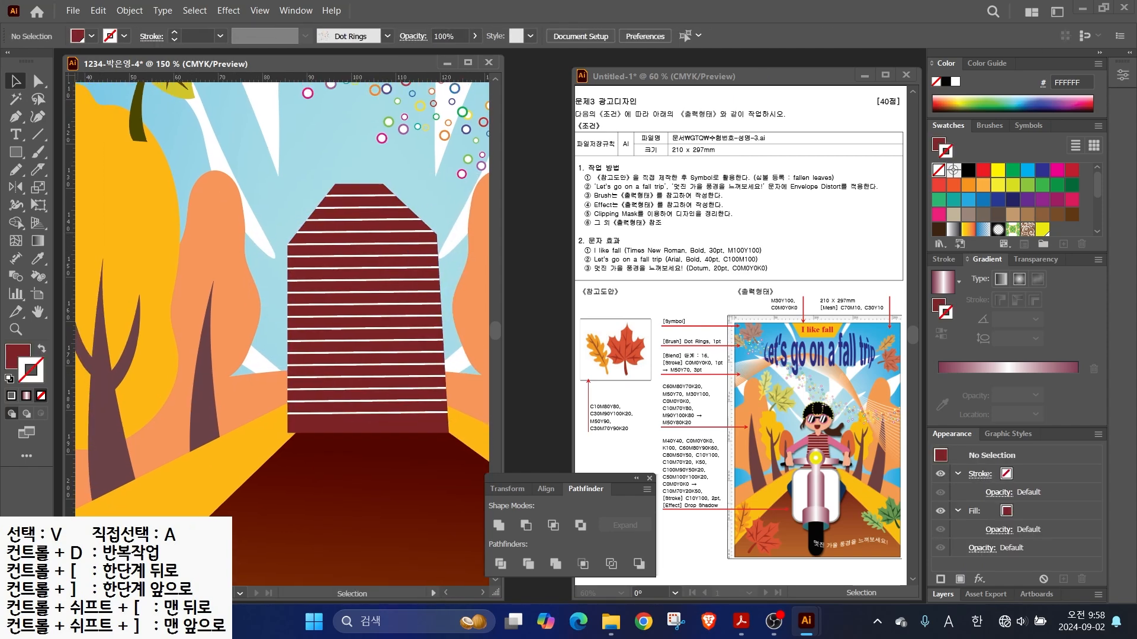
- Draw the left sleeve-and-arm shape with the Pen tool and fill it pink
key(p)
click(180, 312)
drag(185, 280, 201, 270)
click(288, 244)
click(297, 273)
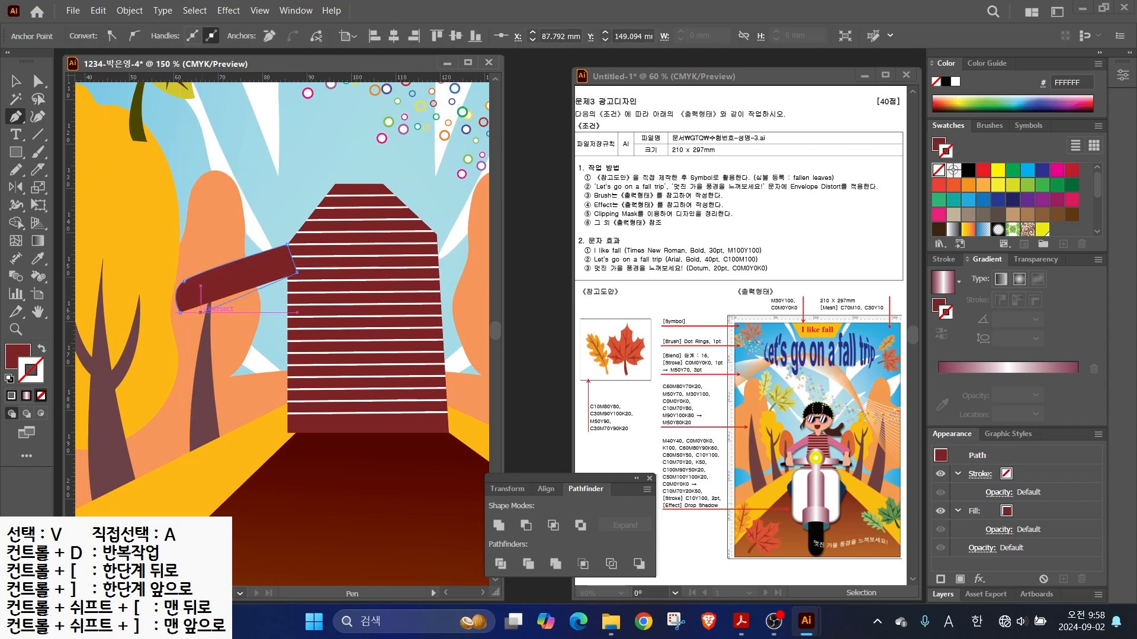
click(230, 312)
drag(228, 325, 189, 299)
click(186, 325)
key(v)
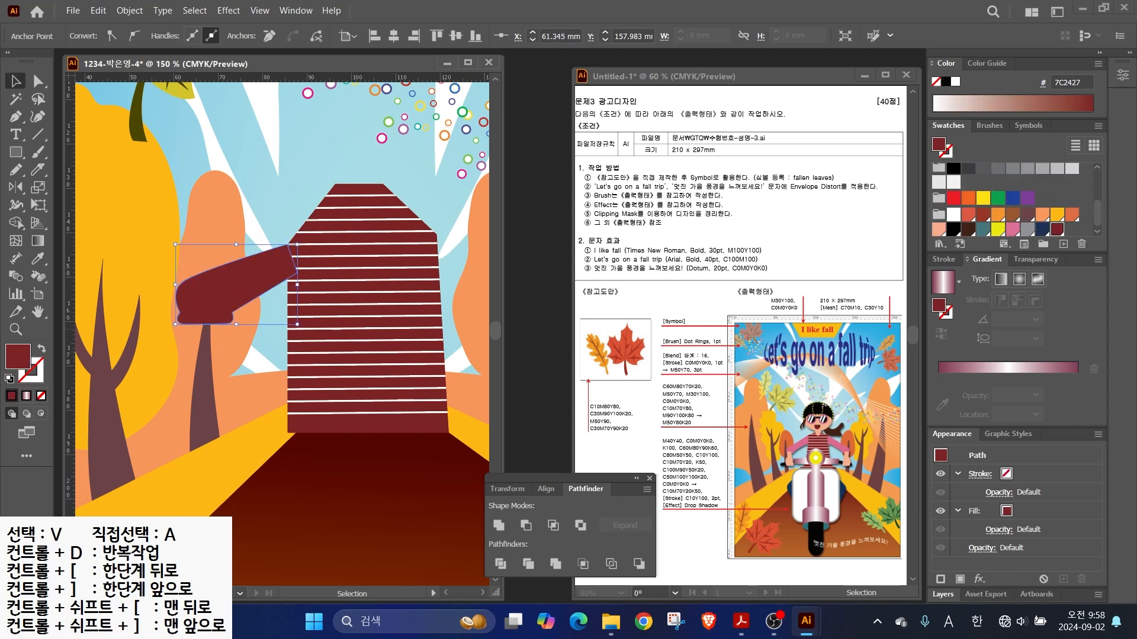
click(1012, 229)
- Reshape the sleeve by moving its lower and corner anchor points
key(a)
drag(211, 343, 222, 312)
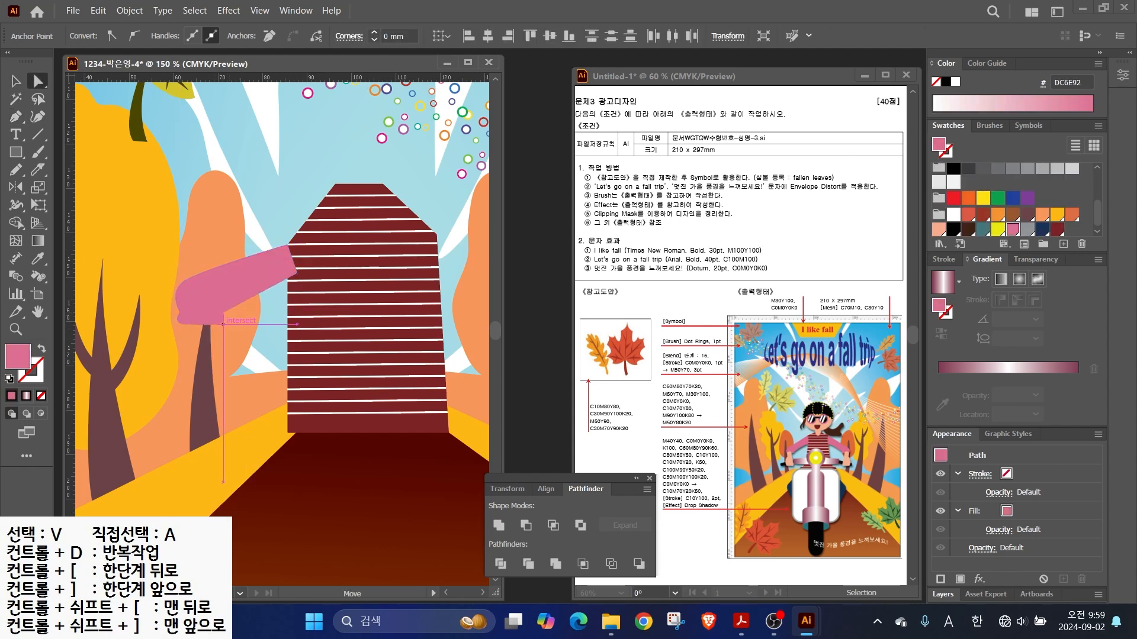
click(297, 272)
drag(297, 273, 300, 281)
key(ctrl+minus)
drag(267, 350, 219, 349)
- Draw peach rounded rectangles at the sleeve's end to form the hand
drag(16, 152, 67, 170)
drag(172, 317, 313, 308)
click(939, 230)
scroll(237, 339, up, 2)
drag(170, 323, 196, 341)
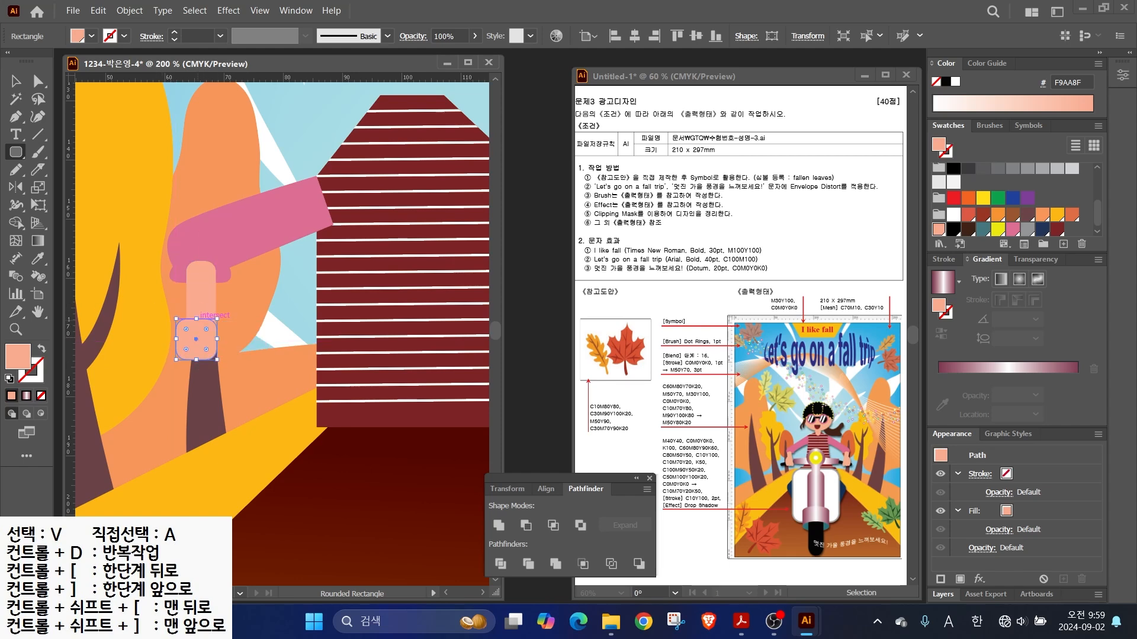
key(v)
click(284, 313)
scroll(329, 304, down, 1)
drag(332, 304, 257, 337)
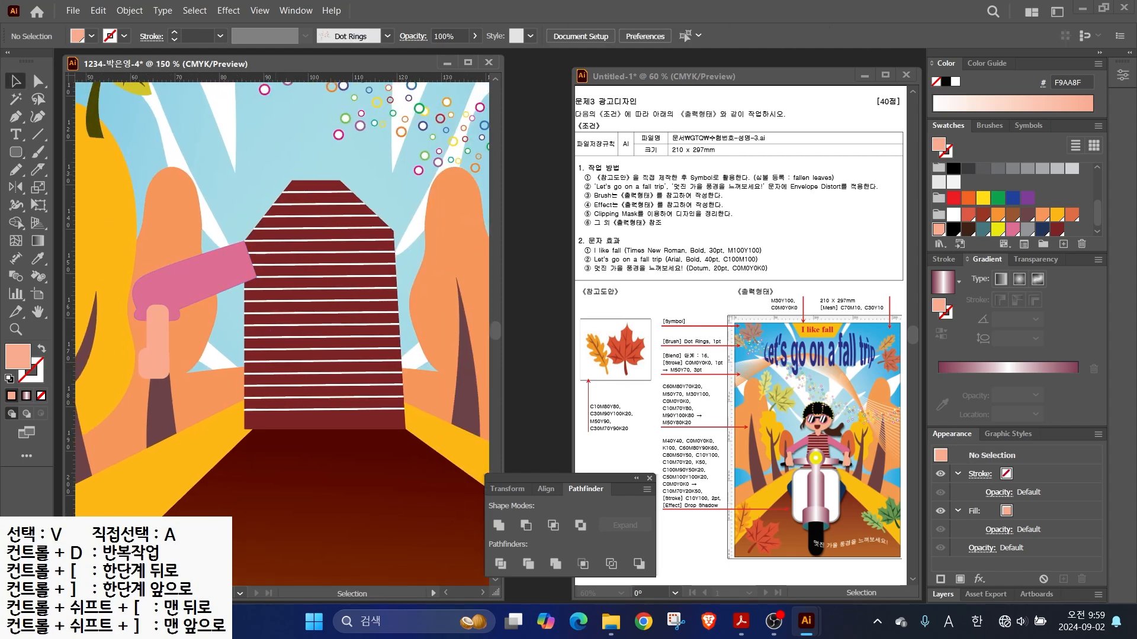
- Mirror a copy of the pink arm and hand to the right side of the torso
drag(130, 251, 188, 367)
click(16, 187)
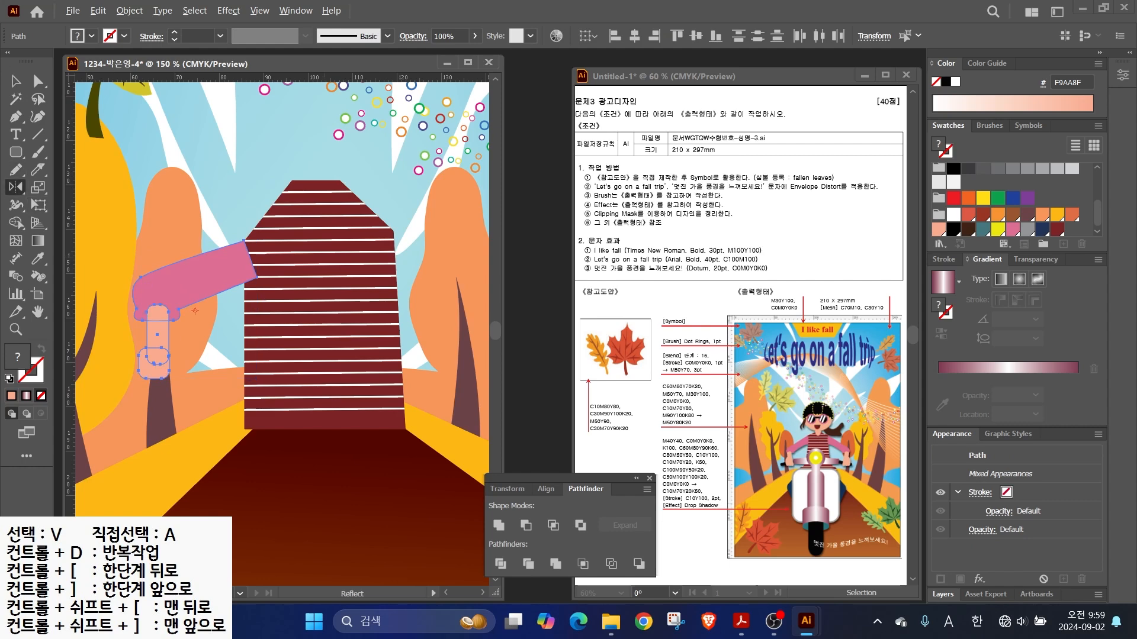
alt+click(324, 257)
click(640, 348)
drag(385, 319, 327, 323)
key(v)
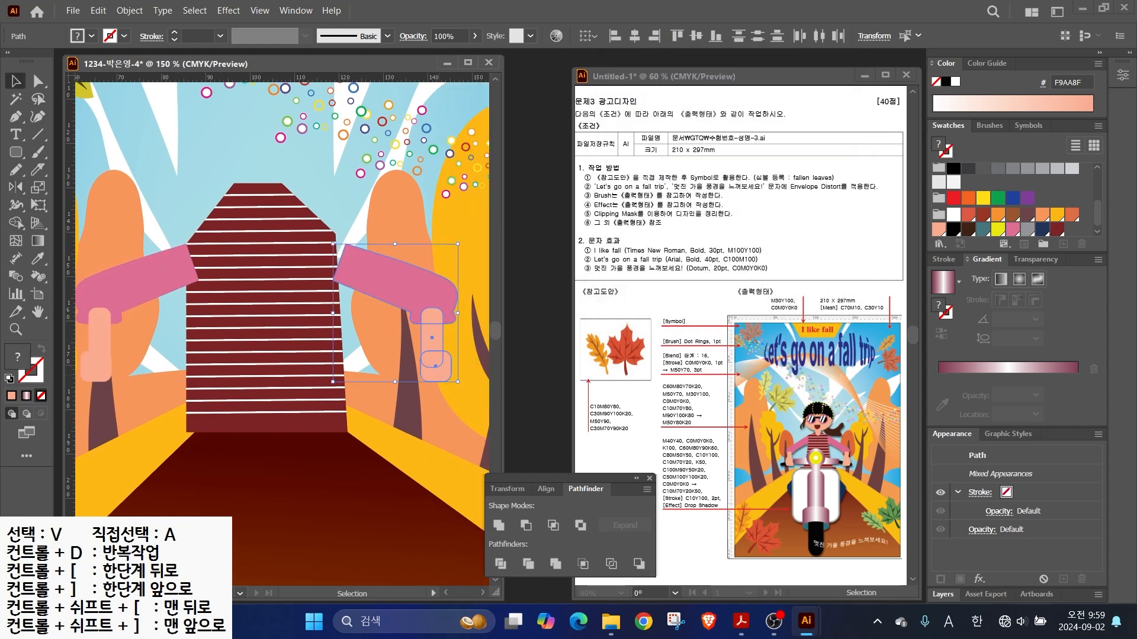
key(Left)
key(Left)
key(Left)
key(Left)
key(Left)
key(Left)
- Draw the peach oval head and rounded-rectangle neck, and move them onto the shirt
key(a)
drag(190, 156, 305, 200)
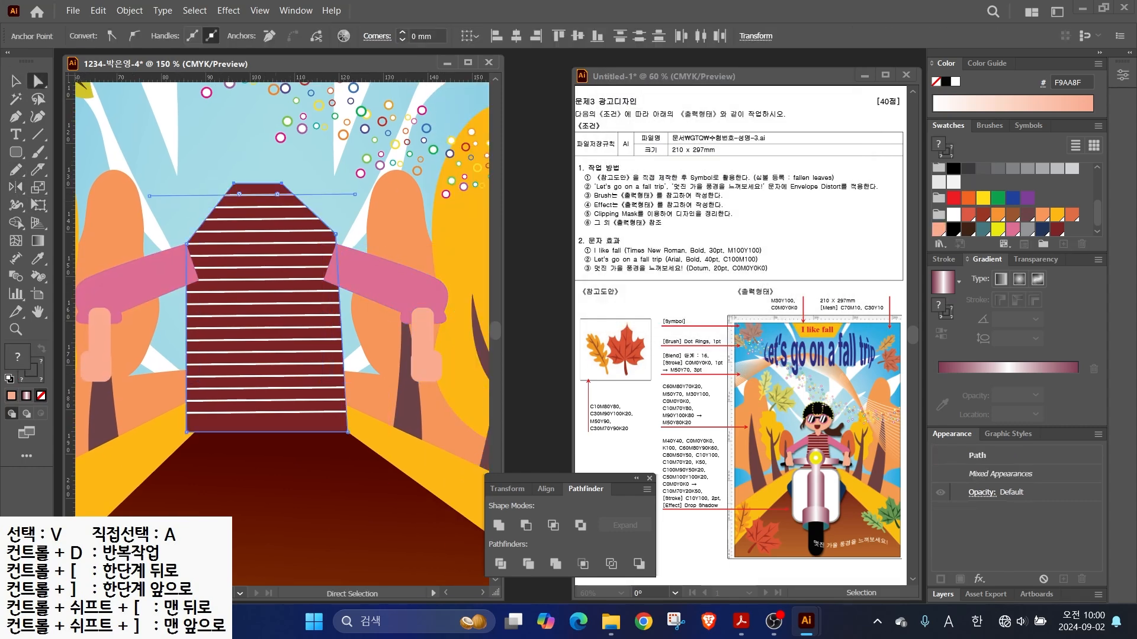
key(ctrl+shift+a)
drag(15, 153, 76, 158)
drag(187, 110, 332, 236)
drag(15, 152, 59, 169)
drag(249, 208, 277, 271)
key(v)
shift+click(259, 191)
mouse_move(260, 191)
mouse_down()
mouse_move(253, 137)
mouse_move(255, 149)
mouse_up()
- Group each sleeve with its hand and position both arms against the shirt
drag(408, 315, 399, 302)
key(ctrl+g)
drag(132, 398, 90, 302)
key(ctrl+g)
drag(144, 273, 155, 254)
drag(385, 307, 364, 241)
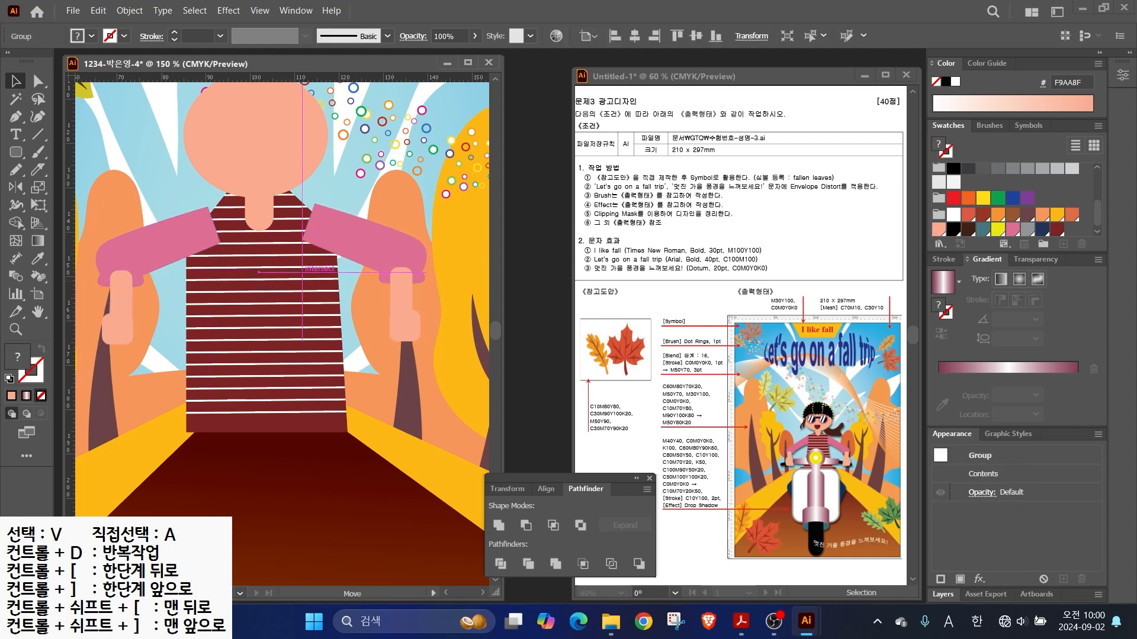
key(a)
drag(208, 207, 224, 197)
drag(314, 207, 293, 196)
key(ctrl+z)
- Bring the striped shirt, neck and head in front of the arms
key(v)
click(296, 270)
shift+click(260, 198)
shift+click(261, 148)
key(ctrl+shift+])
key(ctrl+shift+a)
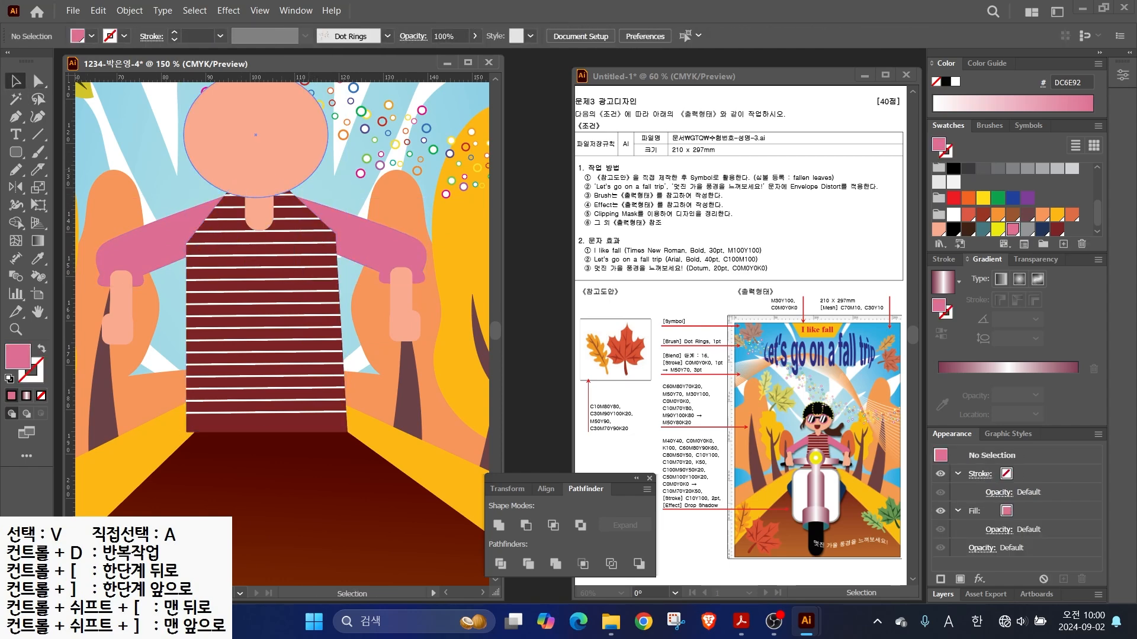
drag(261, 136, 278, 205)
drag(16, 152, 65, 187)
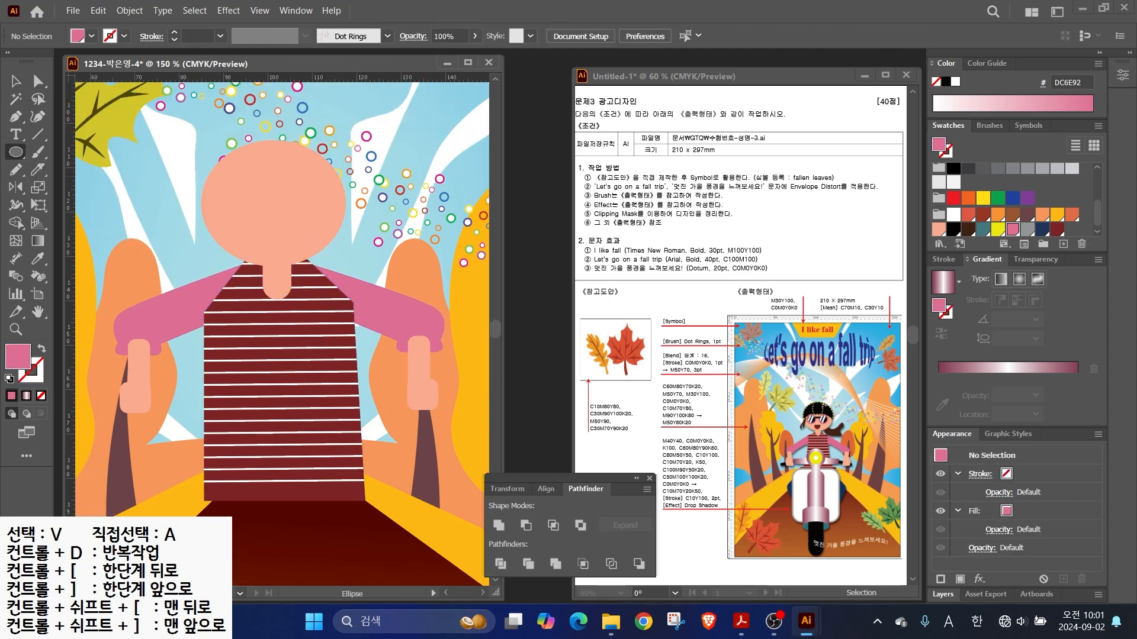
- Draw the left eye circle and offset its path by -1 mm, colouring the inner circle dark red
drag(219, 187, 280, 239)
click(129, 10)
mouse_move(177, 380)
click(374, 433)
text(-1)
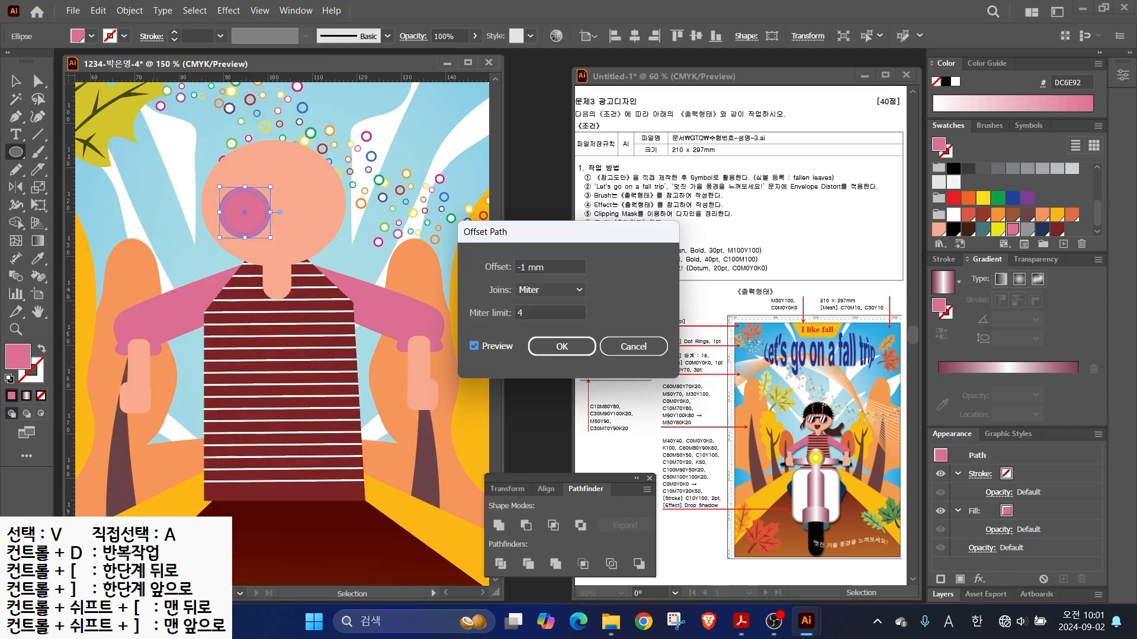
click(563, 346)
click(1057, 229)
- Draw parallel diagonal lines across the lens and divide it into strips with Pathfinder
key(ctrl+equal)
key(ctrl+equal)
key(backslash)
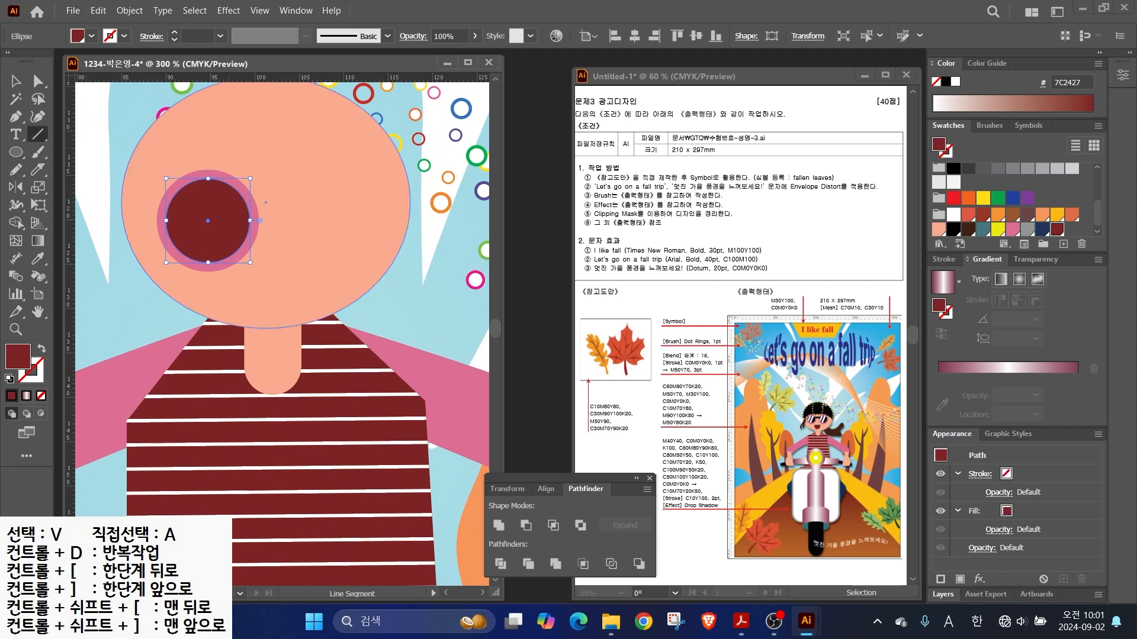
key(ctrl+shift+a)
key(d)
drag(223, 148, 151, 293)
key(v)
mouse_move(188, 222)
mouse_down()
mouse_move(177, 216)
mouse_move(214, 231)
mouse_up()
shift+click(174, 219)
shift+click(185, 221)
shift+click(202, 224)
shift+click(230, 228)
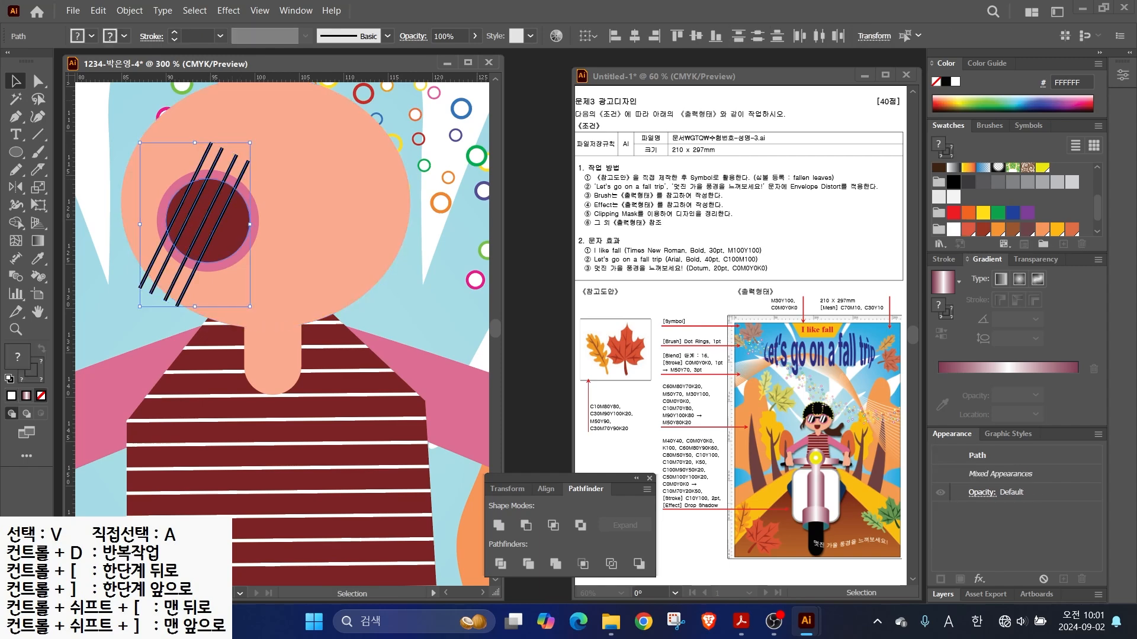
click(500, 564)
- Fill two of the lens strips with white
key(a)
key(ctrl+shift+a)
click(187, 209)
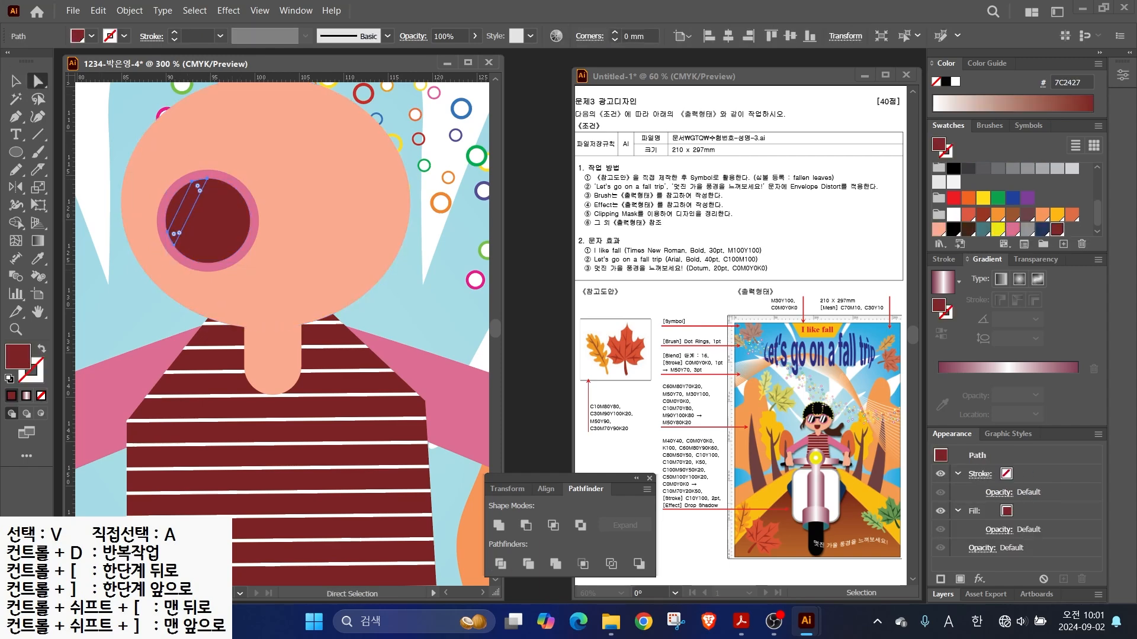
click(953, 215)
click(212, 221)
click(953, 214)
- Copy the finished lens across to the right eye and add a black bridge rectangle
key(v)
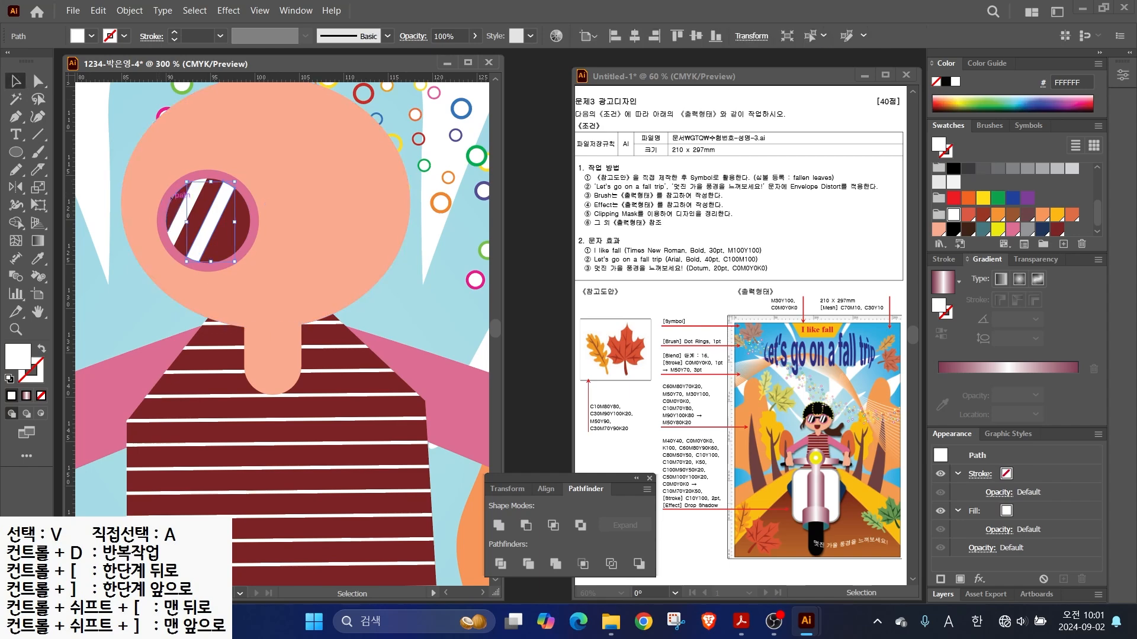
click(182, 190)
drag(157, 221, 273, 220)
key(m)
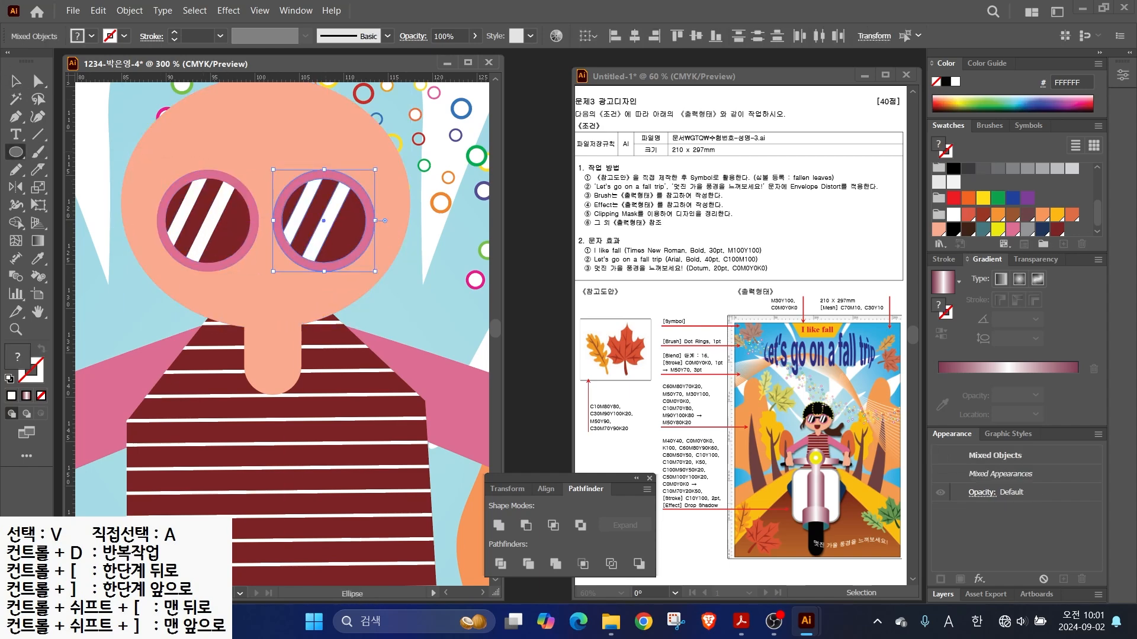
drag(247, 198, 282, 207)
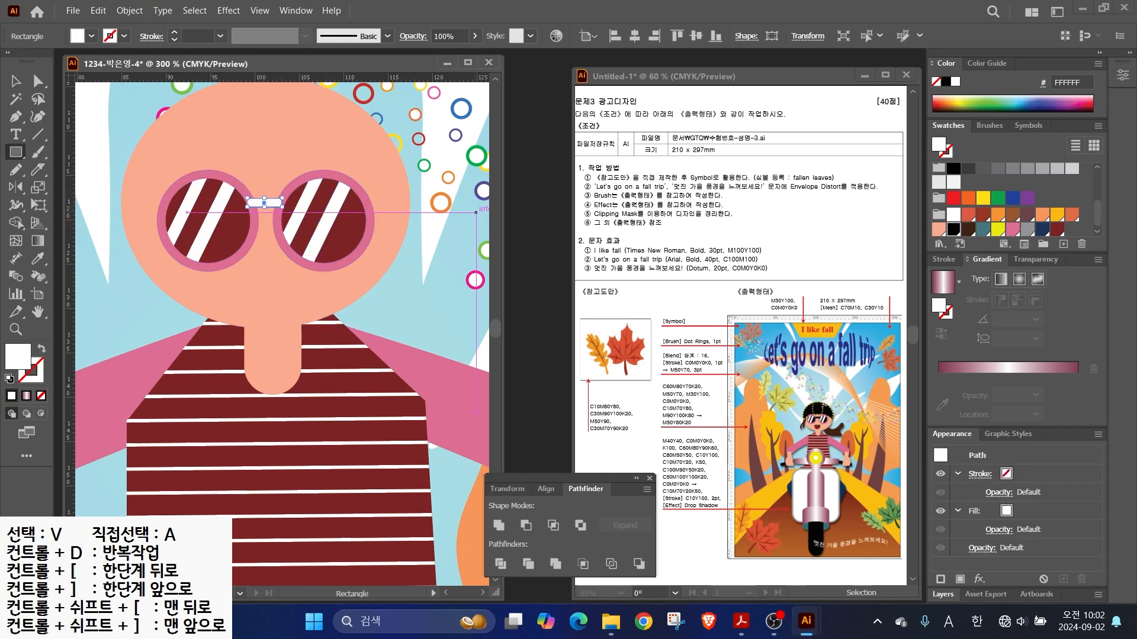
click(953, 229)
- Bring both lenses in front of the bridge and draw a mouth circle below the glasses
key(v)
drag(112, 178, 204, 231)
shift+click(222, 290)
key(ctrl+shift+])
drag(320, 389, 289, 265)
key(ctrl+shift+])
key(ctrl+z)
drag(430, 176, 354, 253)
shift+click(344, 287)
key(ctrl+shift+])
key(ctrl+shift+a)
key(l)
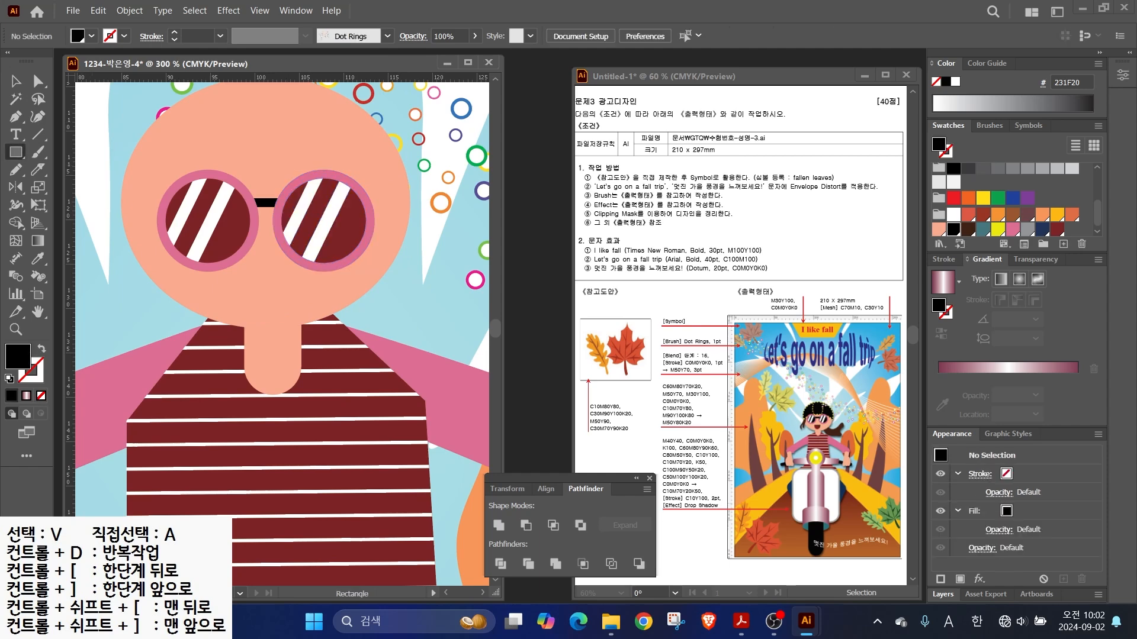
drag(247, 268, 303, 324)
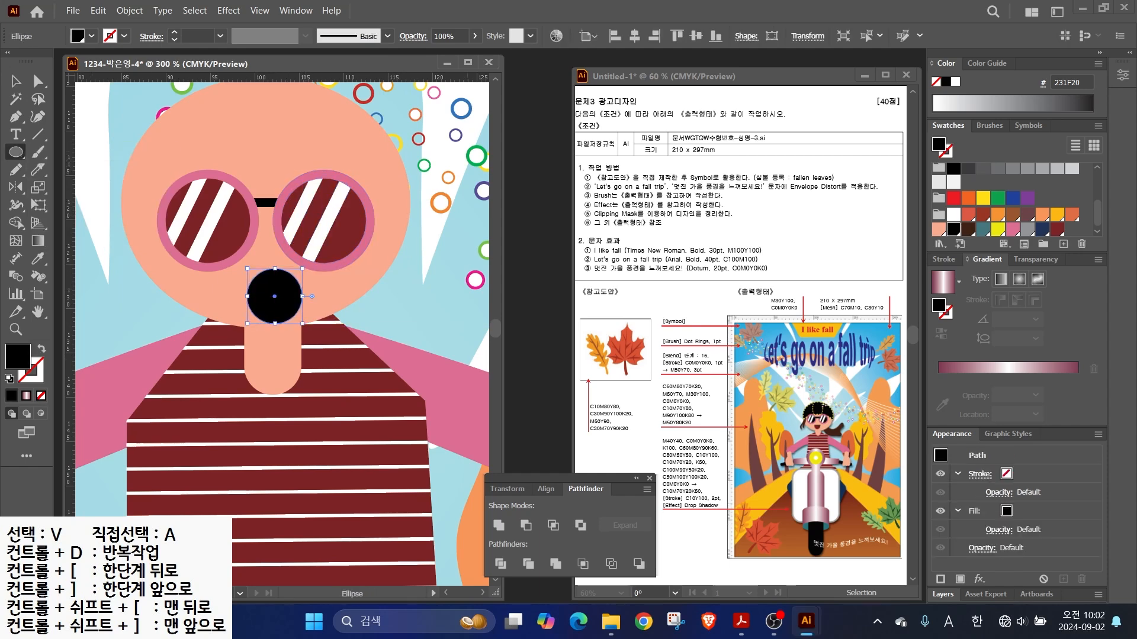
- Colour the mouth dark red and cut its top away with a rectangle into a half-circle
click(1057, 229)
right_click(16, 152)
click(89, 152)
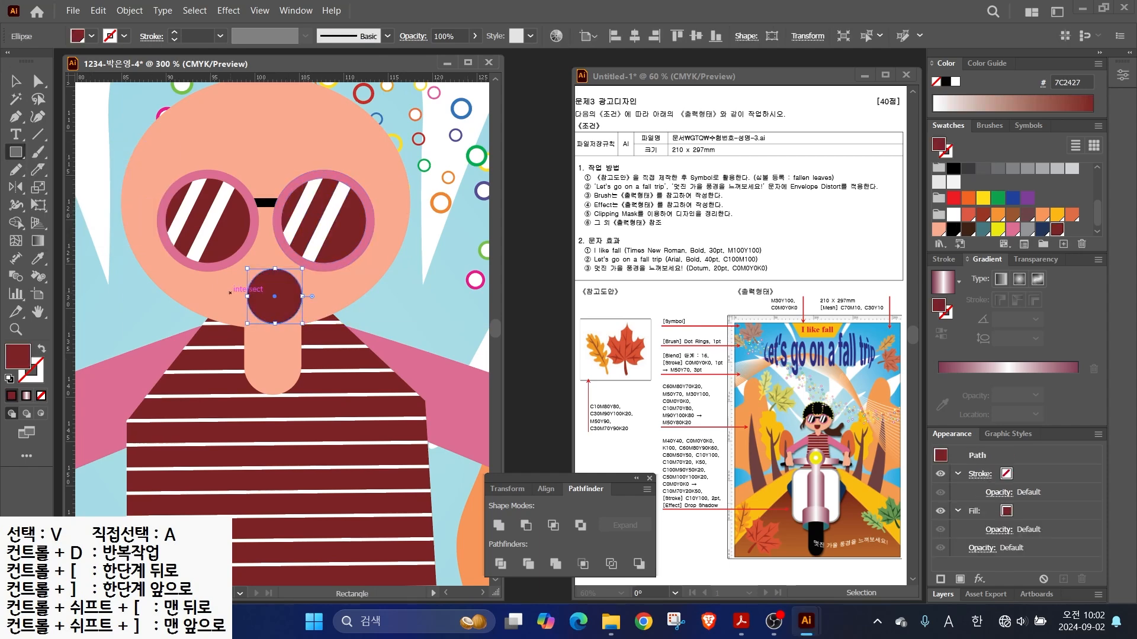
drag(230, 257, 324, 292)
key(v)
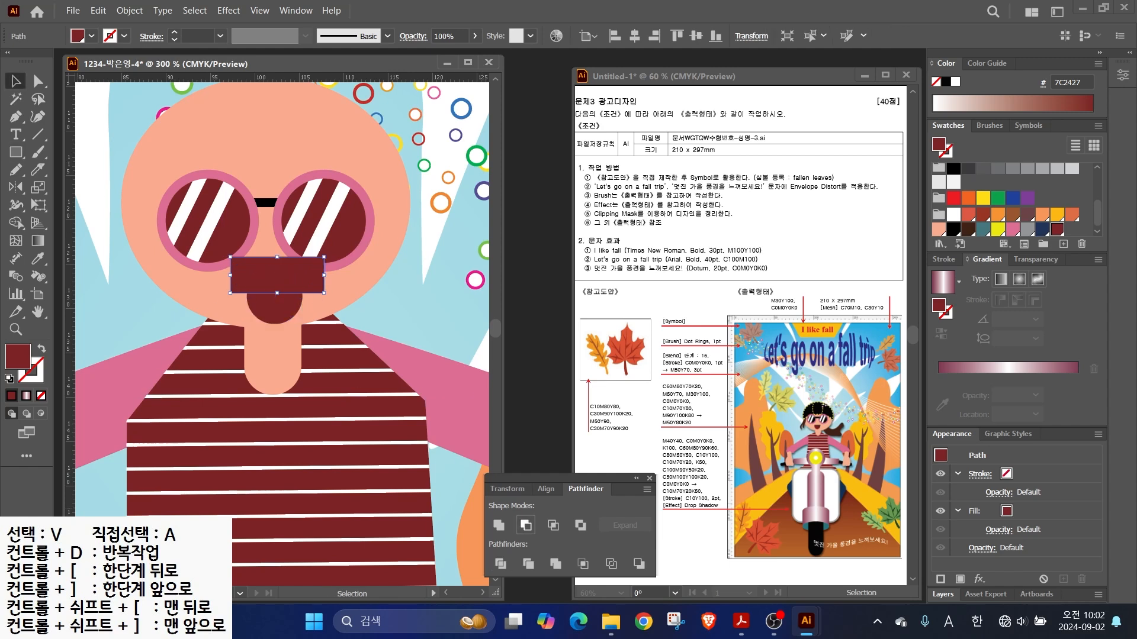
click(525, 524)
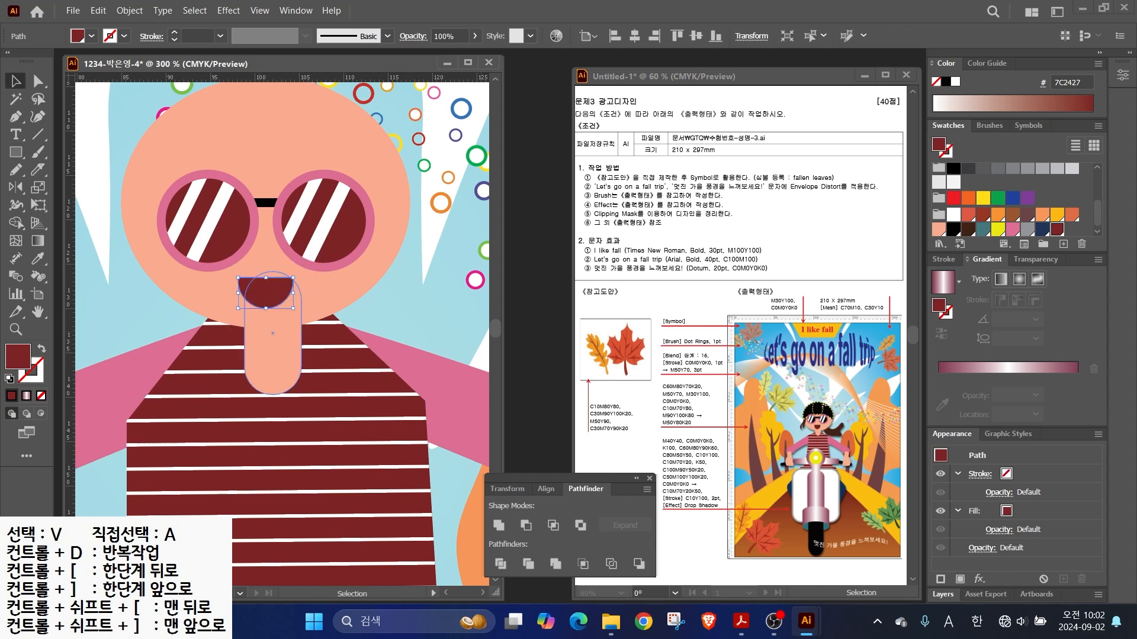
key(v)
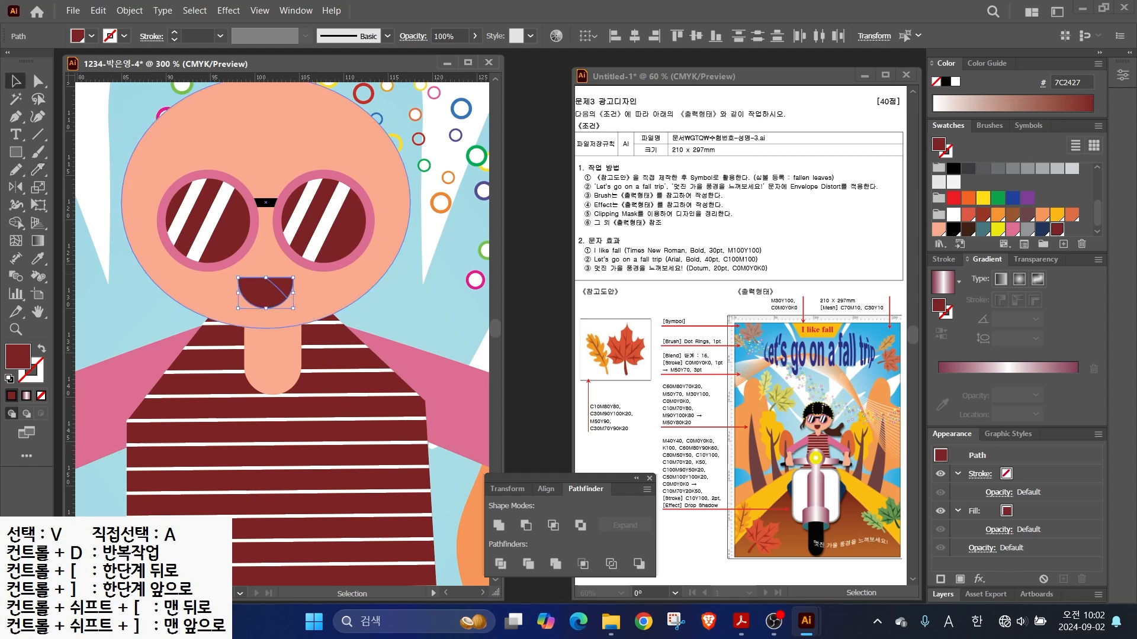
click(278, 288)
key(ctrl+shift+a)
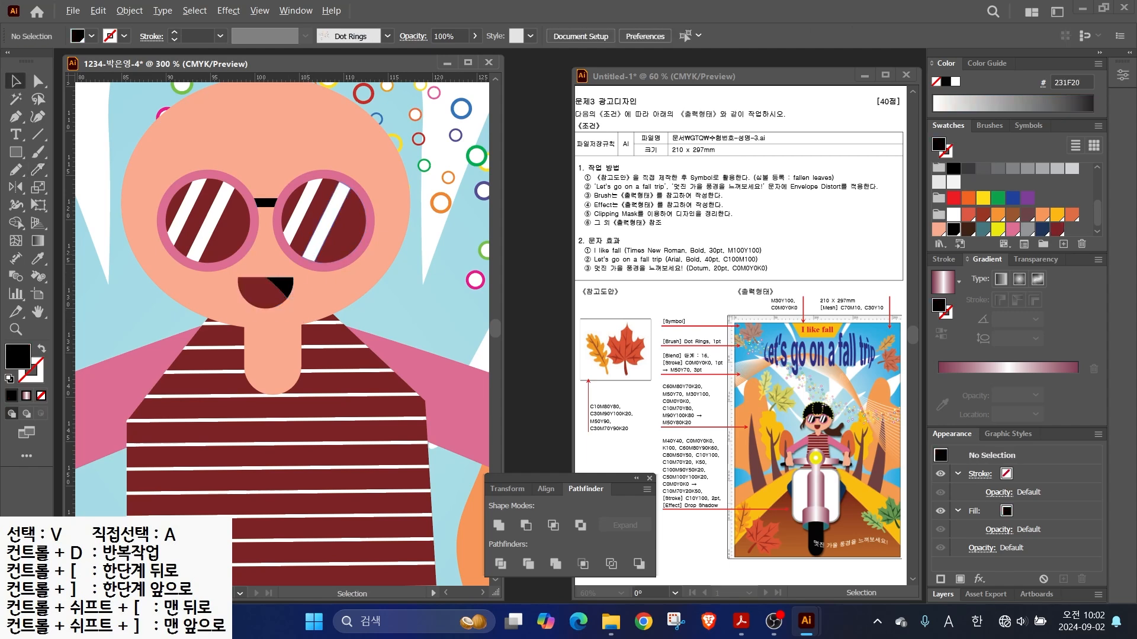
- Fill the dark red parts of both glasses lenses black
click(37, 80)
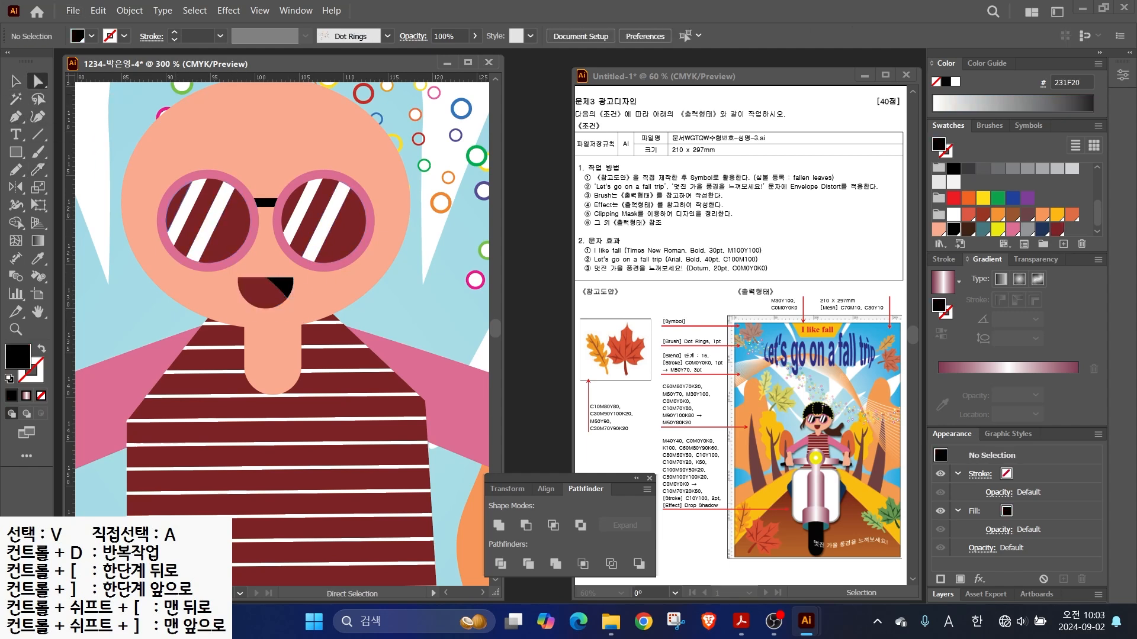
click(177, 207)
key(i)
click(265, 202)
ctrl+click(318, 209)
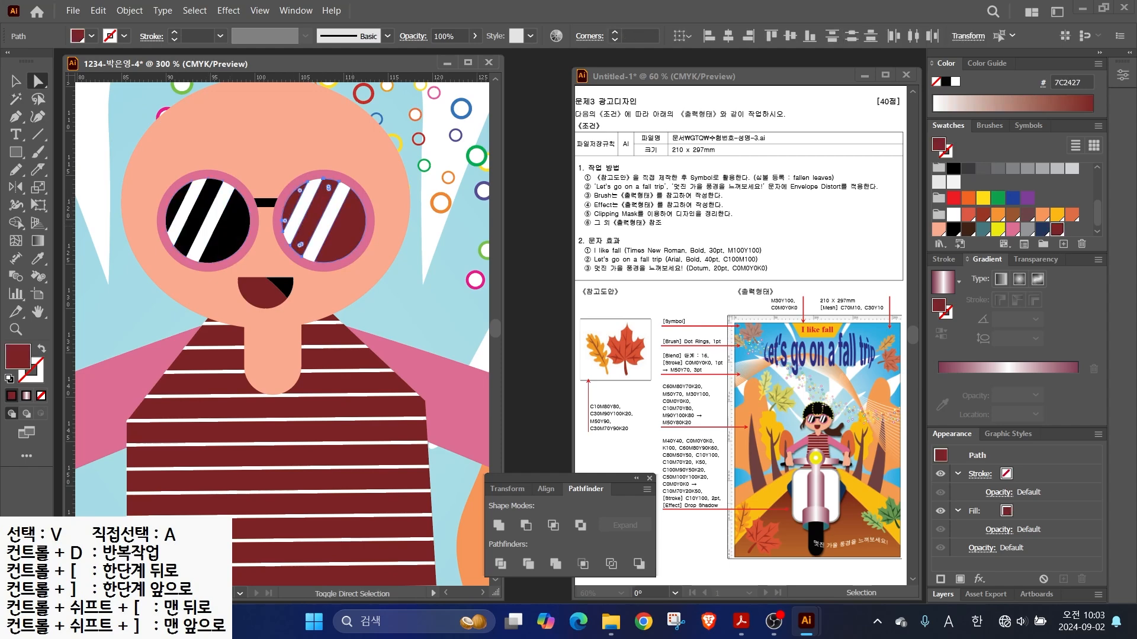
click(242, 221)
- Zoom out to the whole face and nudge the neck slightly left
key(a)
scroll(242, 221, down, 1)
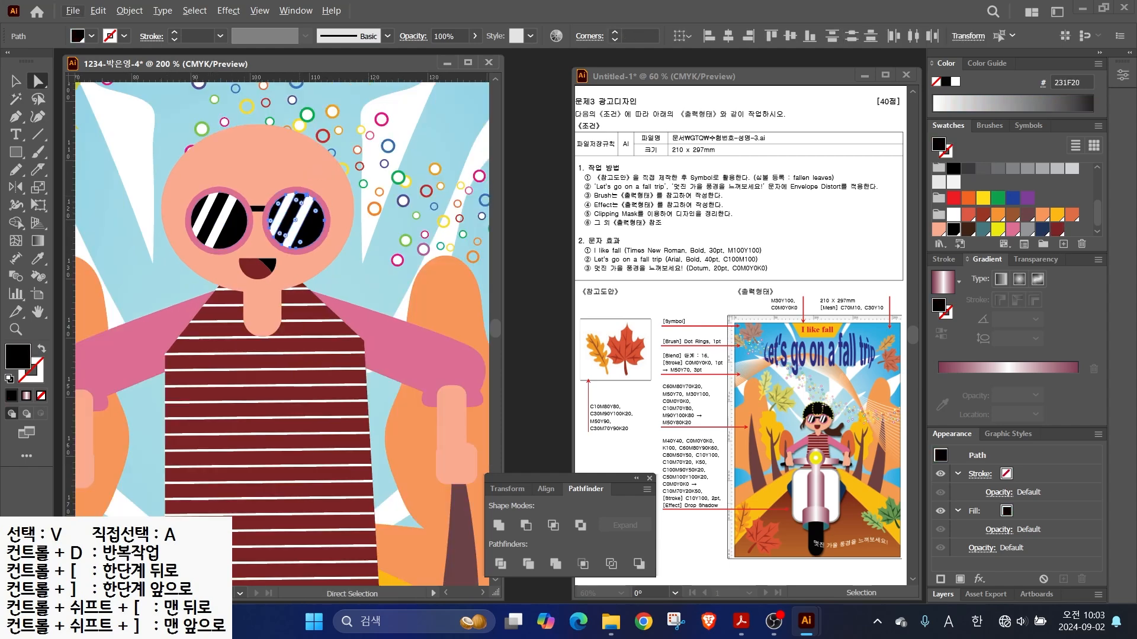
click(15, 81)
drag(268, 320, 263, 320)
- Slice the head ellipse into a hairline and fill the top piece black
click(296, 269)
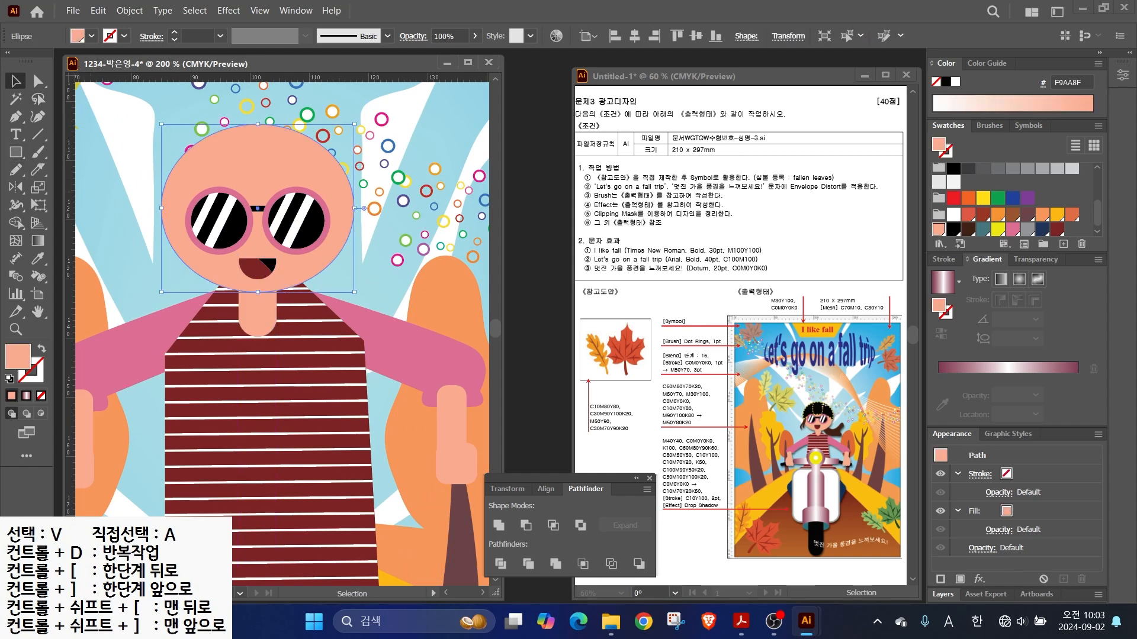
click(38, 170)
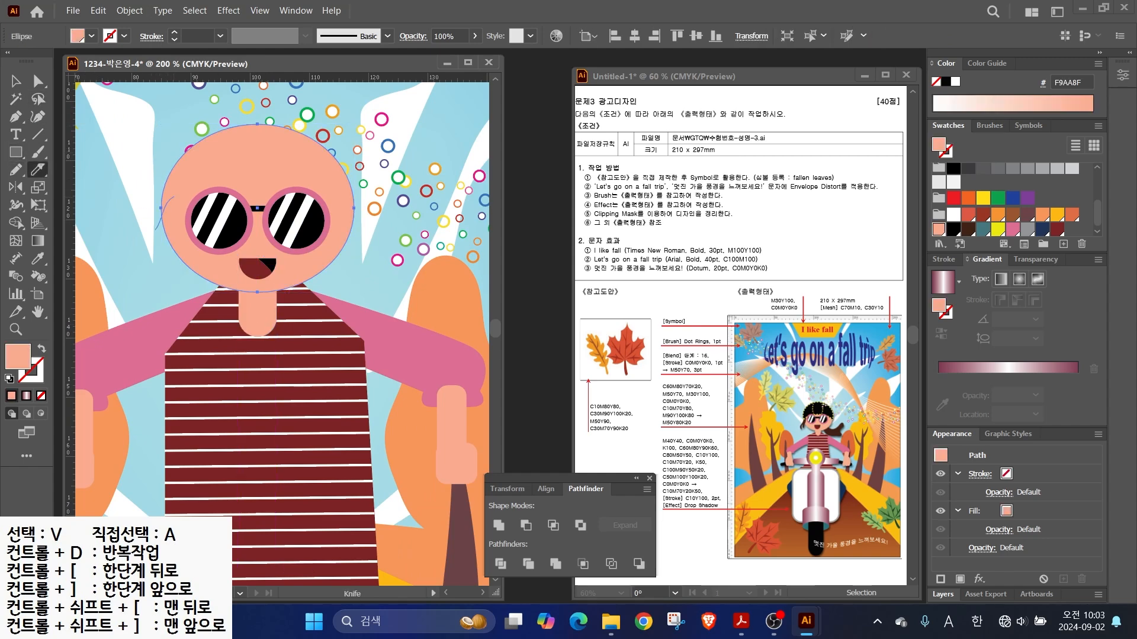
drag(367, 237, 367, 238)
key(v)
click(257, 148)
click(953, 229)
- Give the black hair a yellow 1 pt dashed outline
click(38, 377)
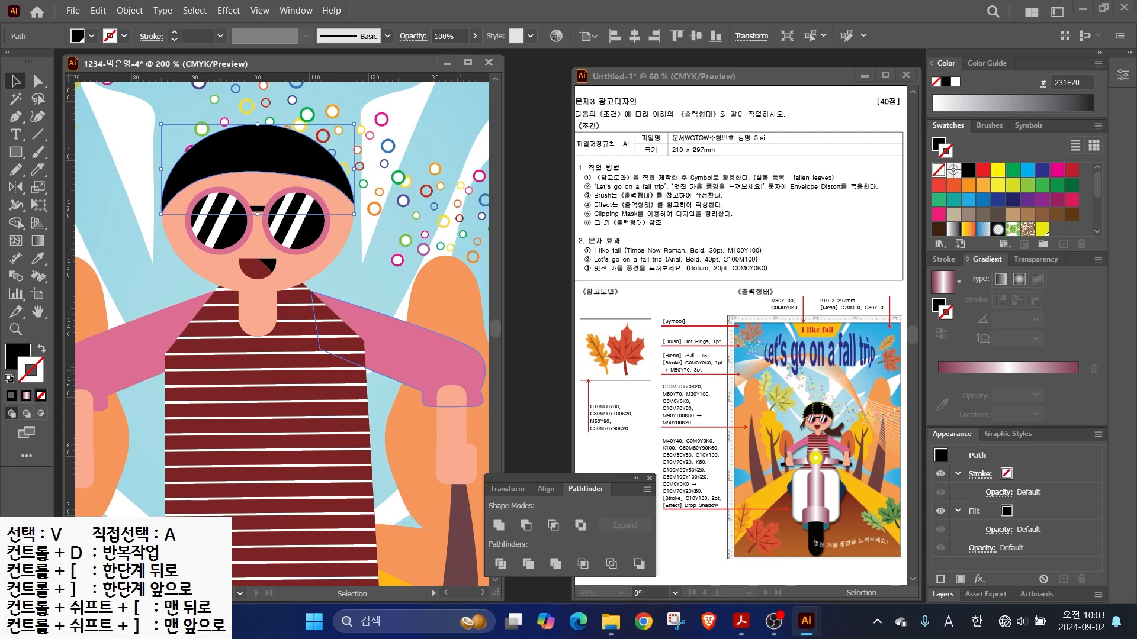
scroll(1007, 201, down, 3)
click(998, 225)
click(948, 259)
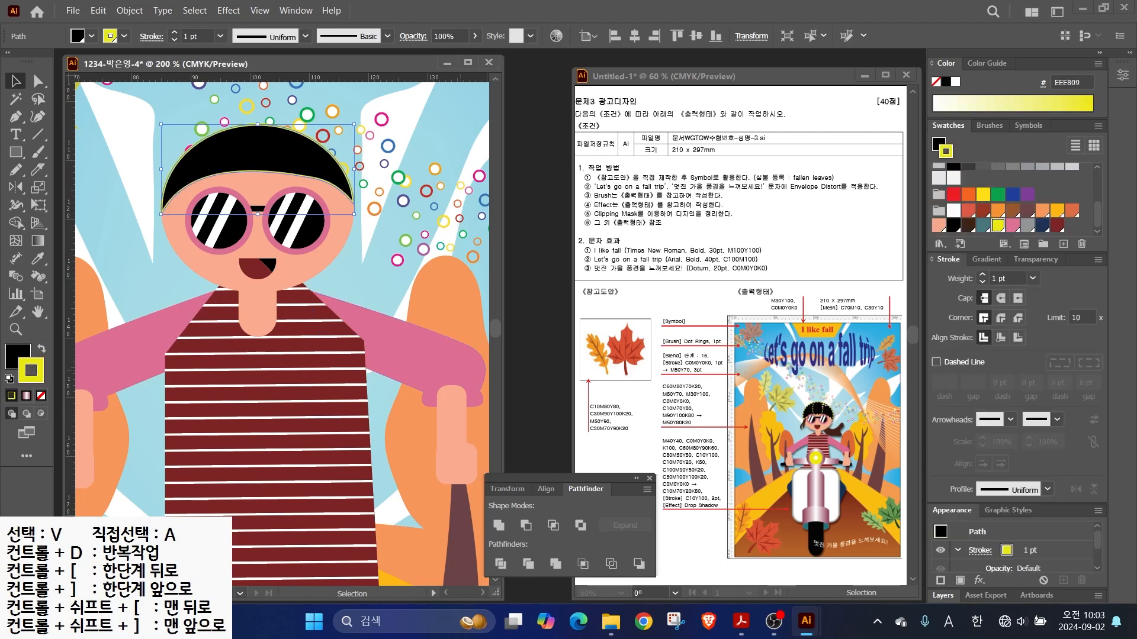
click(936, 361)
- Zoom in and slice the hair to add a parting
key(ctrl+plus)
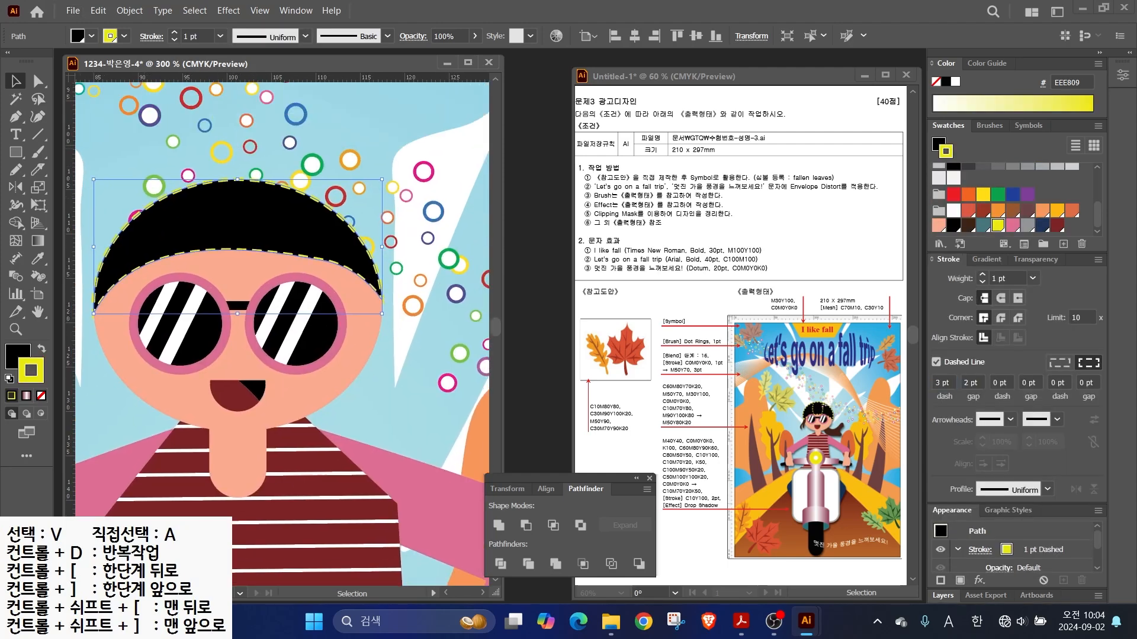
click(38, 170)
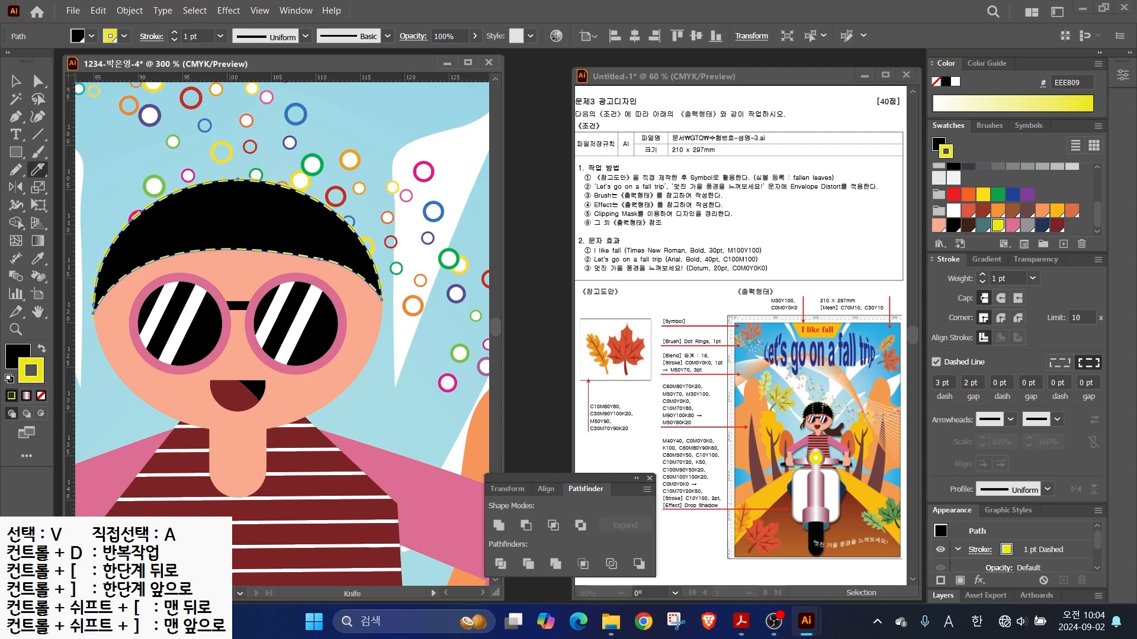
drag(202, 239, 202, 254)
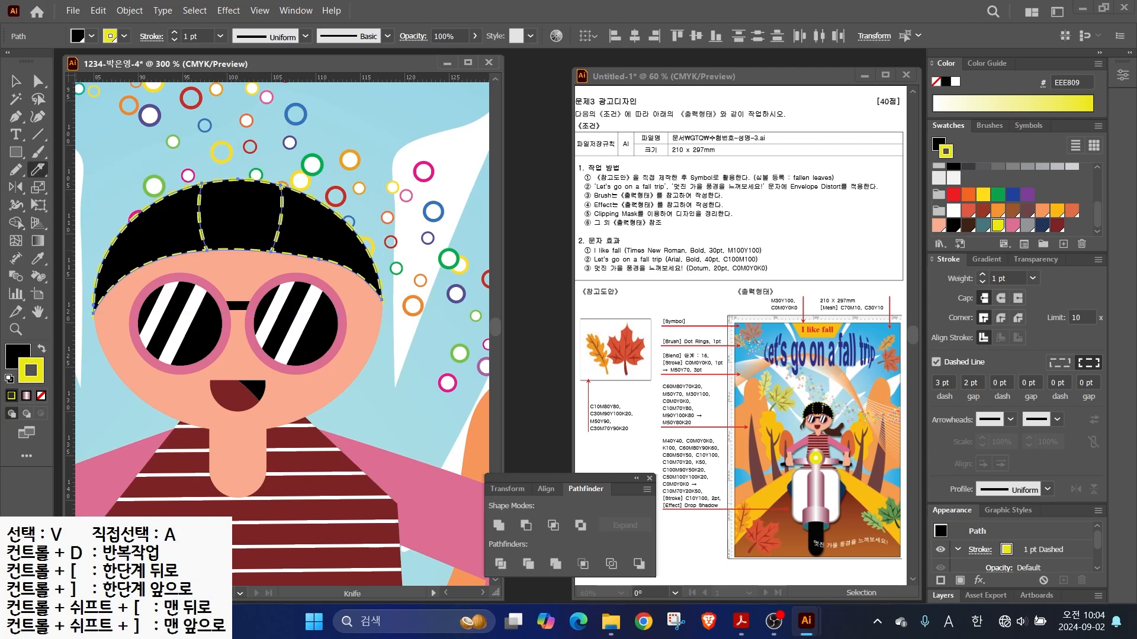
key(ctrl+shift+a)
drag(236, 296, 397, 252)
- Start a curved Pen path for a hair strand left of the face
key(p)
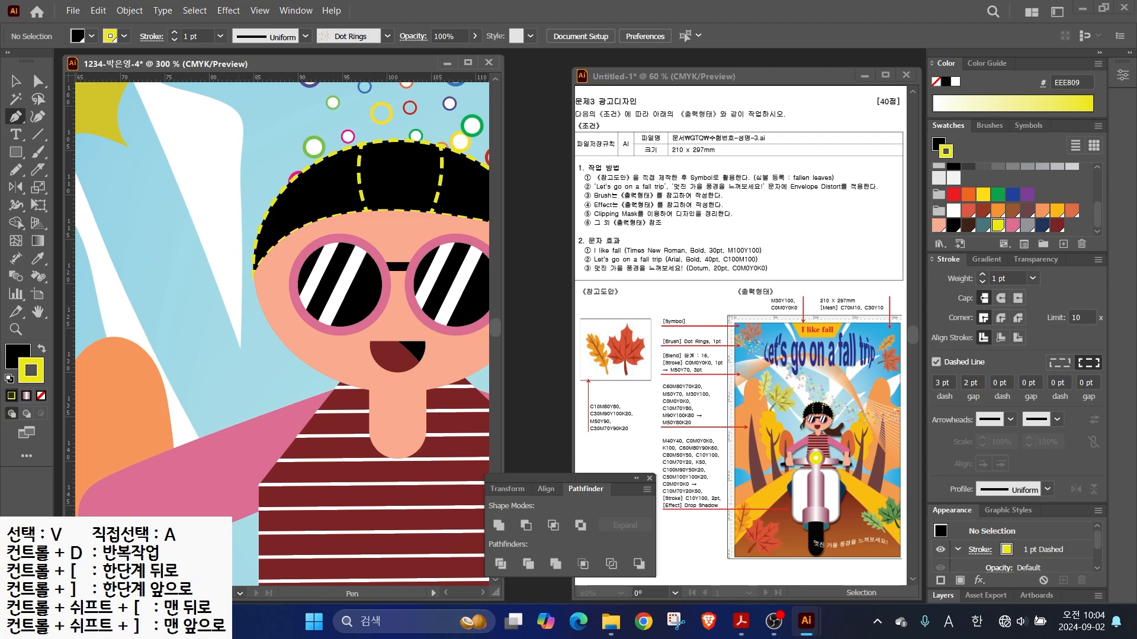
click(251, 275)
drag(235, 302, 223, 320)
mouse_move(209, 348)
mouse_down()
mouse_move(210, 363)
mouse_move(239, 345)
mouse_move(264, 258)
mouse_up()
click(221, 391)
- Close the hair strand and fill it dark red 7C2427 with no stroke
click(241, 379)
click(250, 275)
key(slash)
key(x)
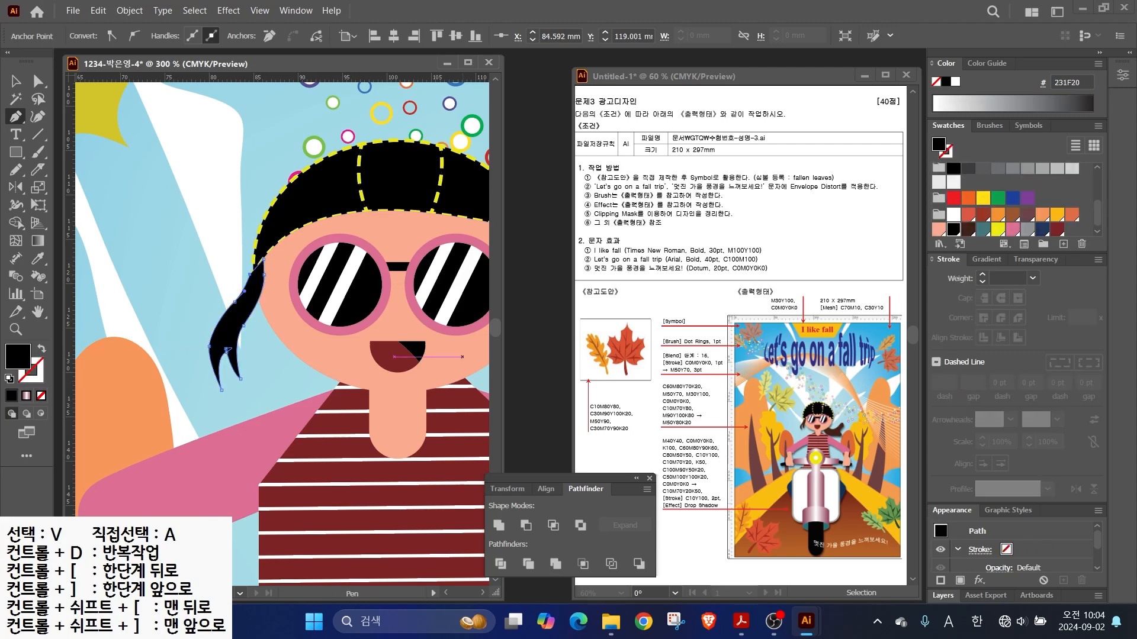
click(1057, 230)
- Draw a windblown dark red hair piece flowing out right of the face
scroll(472, 286, down, 1)
drag(473, 287, 205, 263)
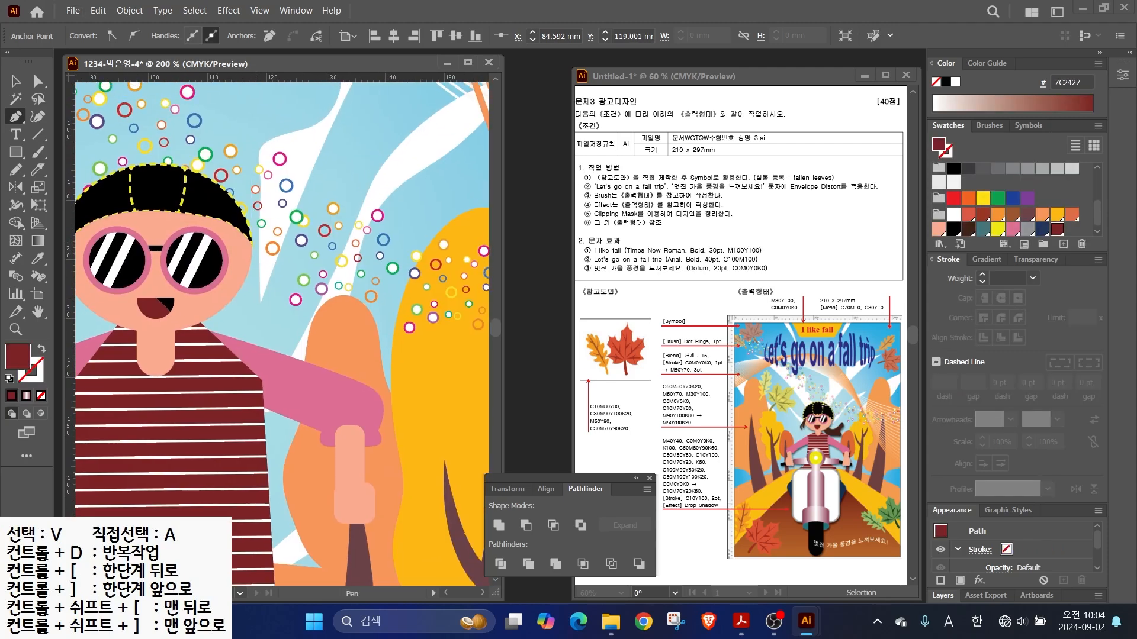
drag(343, 284, 356, 261)
click(355, 295)
drag(338, 326, 348, 371)
drag(283, 348, 226, 270)
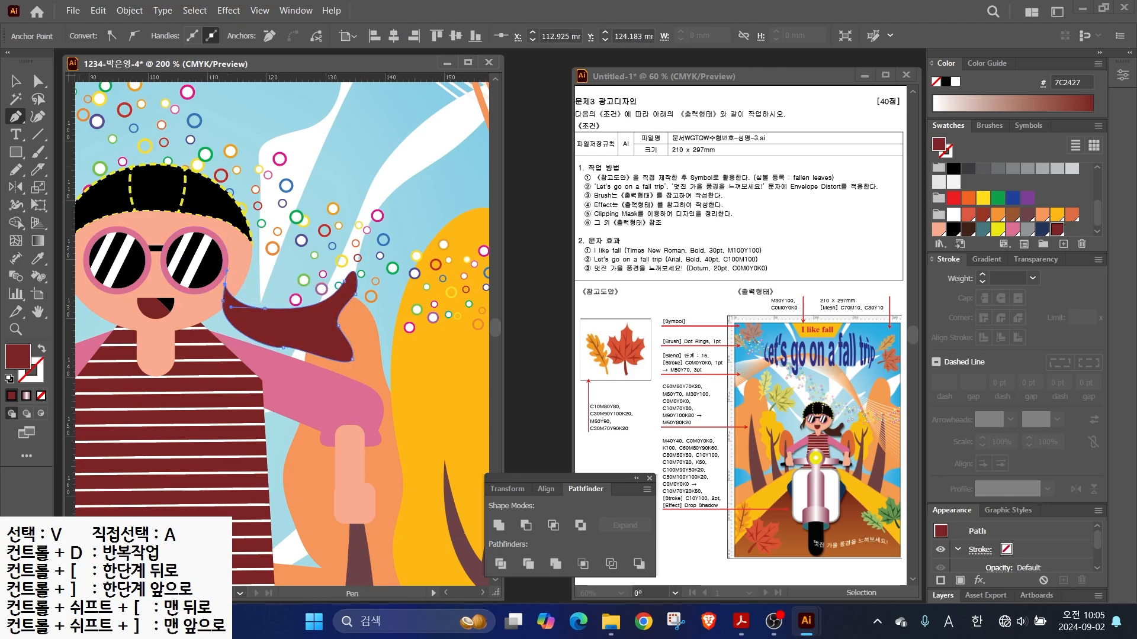
- Send the windblown hair to the back, then step it forward to sit behind the head
key(v)
key(ctrl+shift+[)
key(ctrl+])
key(ctrl+])
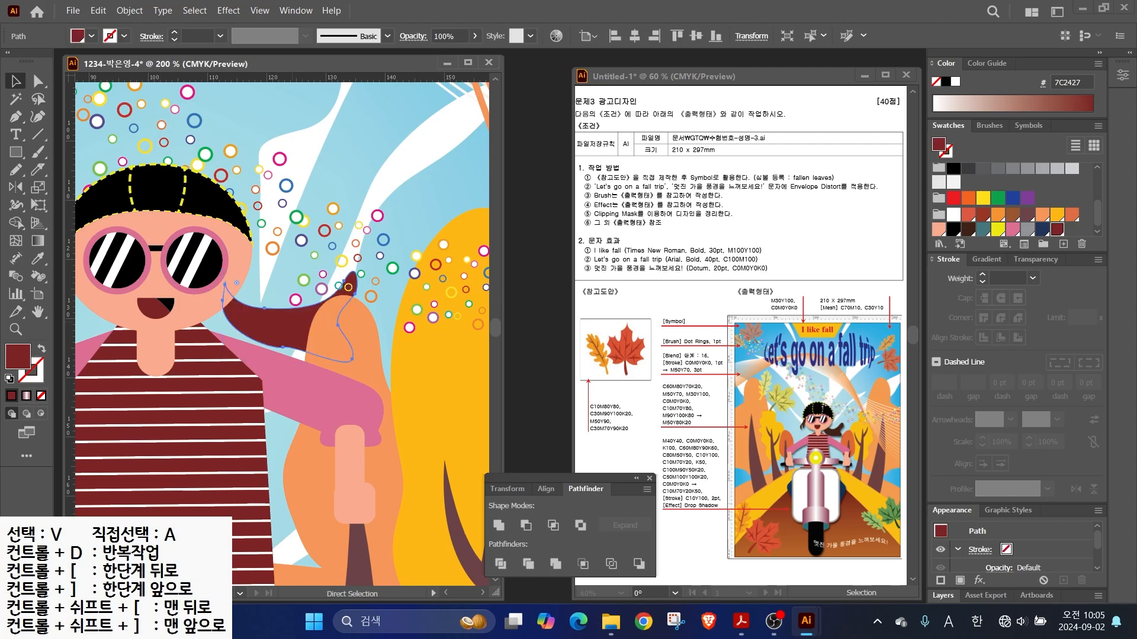
key(ctrl+])
key(a)
click(283, 347)
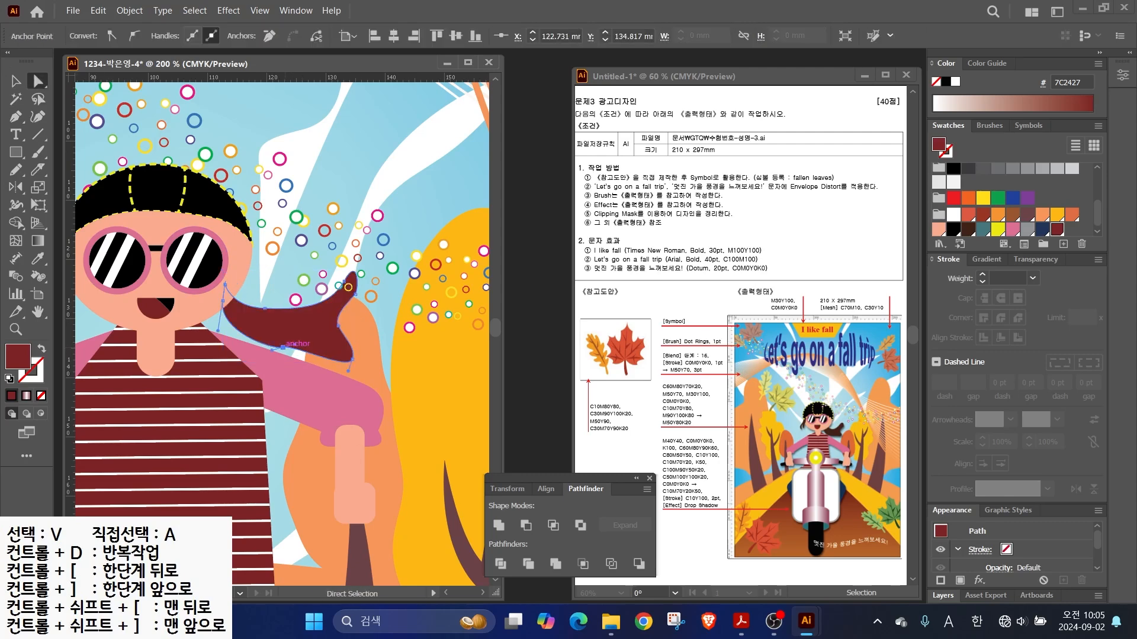
key(v)
click(296, 379)
- Zoom out to show the whole girl and the road below her
key(ctrl+minus)
drag(333, 342, 431, 172)
key(ctrl+minus)
drag(323, 367, 325, 321)
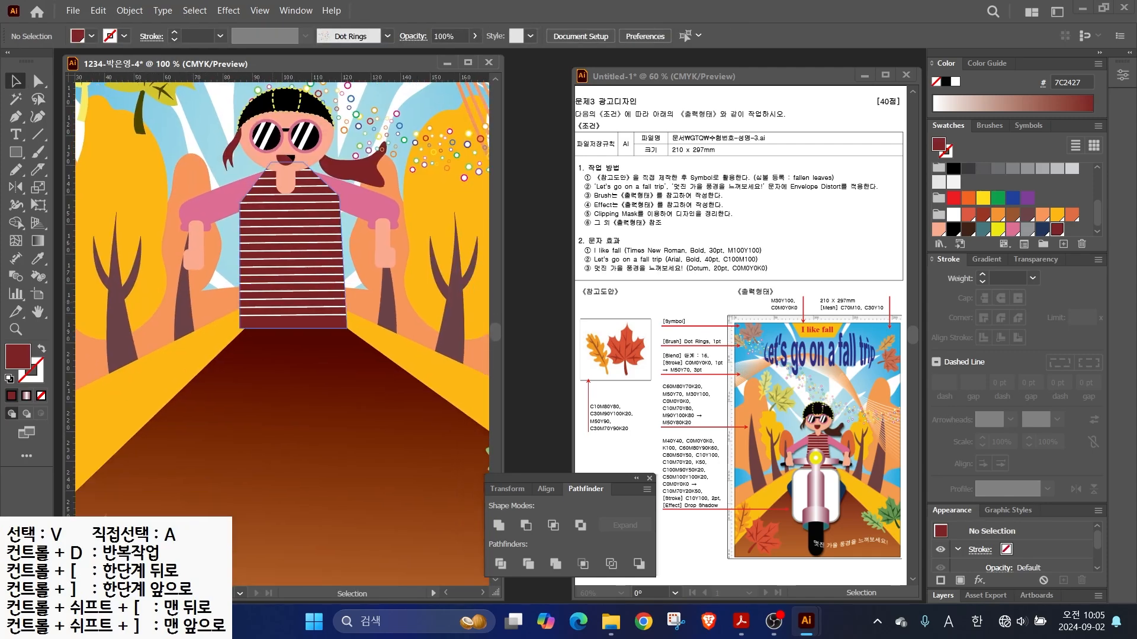
drag(16, 152, 63, 168)
- Draw a white rounded-rectangle scooter body below the girl
mouse_move(225, 300)
mouse_down()
mouse_move(177, 207)
mouse_move(338, 444)
mouse_move(331, 456)
mouse_up()
scroll(954, 213, down, 1)
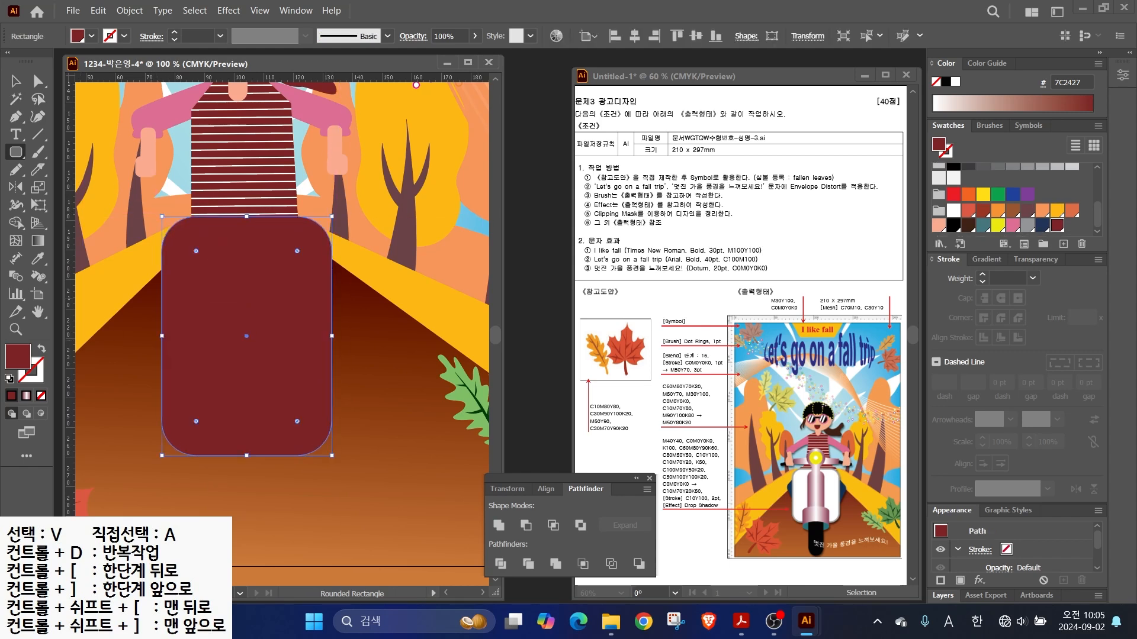
click(953, 212)
key(x)
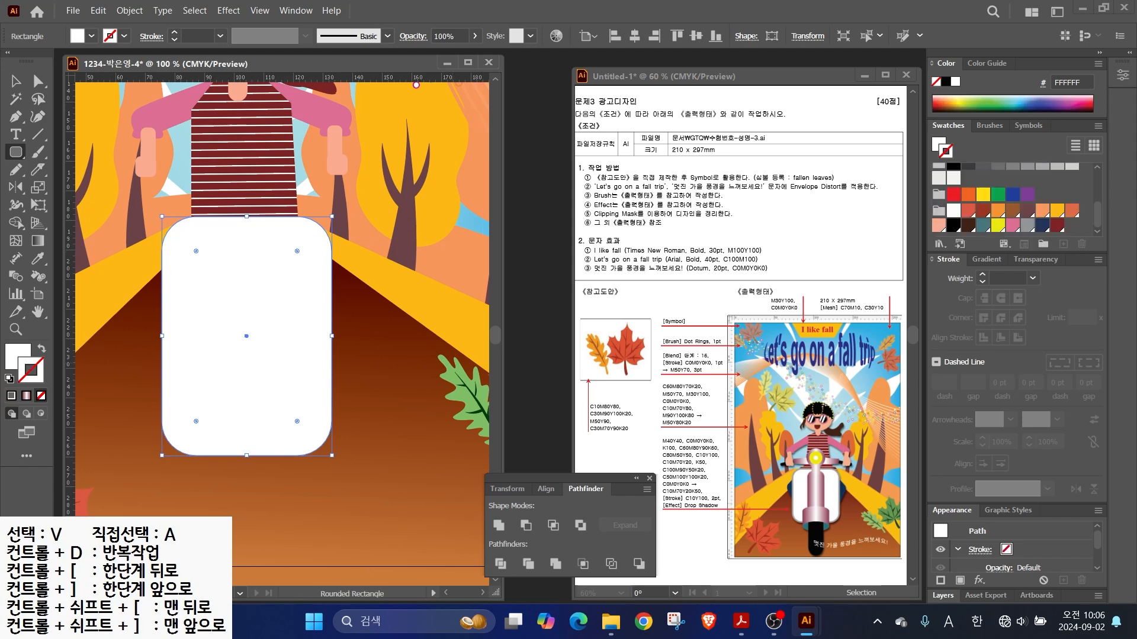
- Add a -2 offset path copy and make the outer rectangle grey with no stroke
click(116, 10)
mouse_move(195, 359)
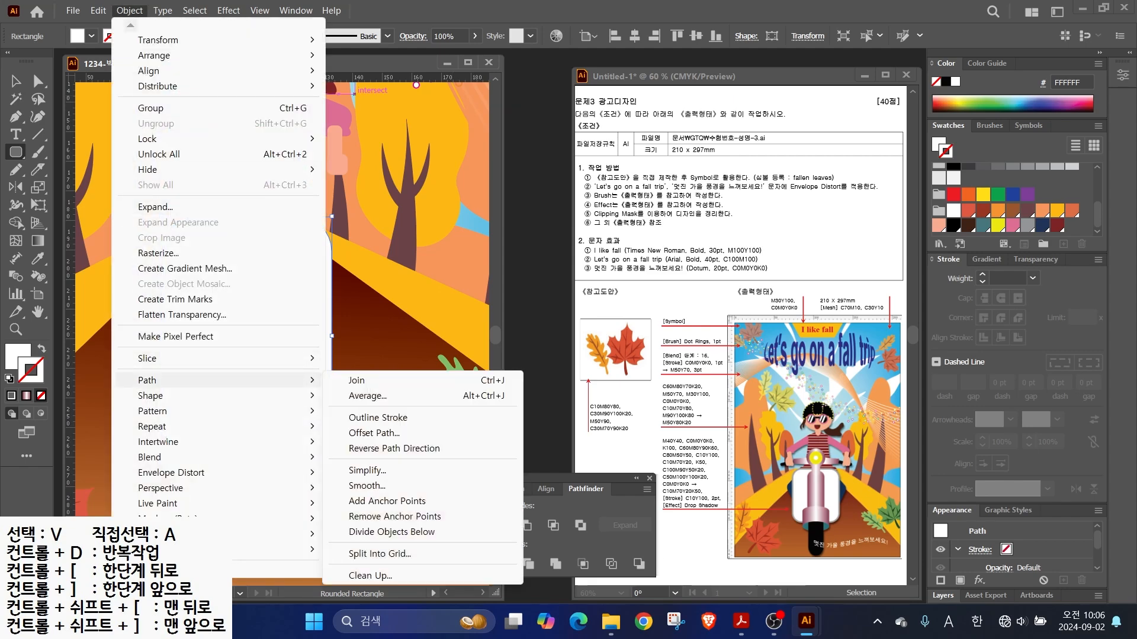
click(361, 414)
text(-2)
key(Return)
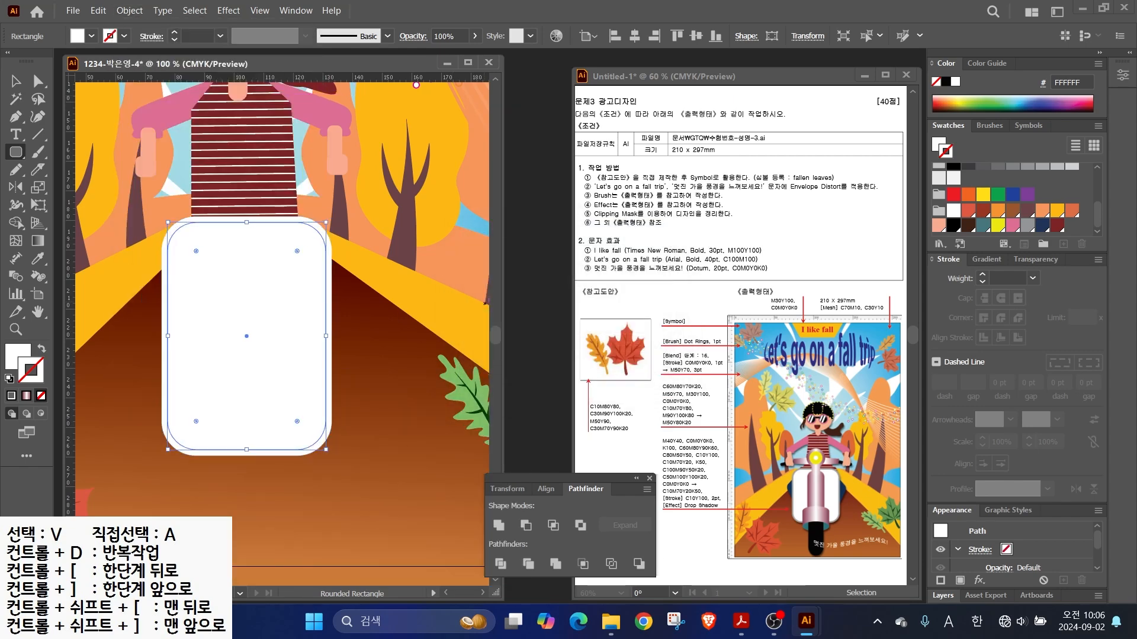
key(v)
click(164, 252)
click(1027, 225)
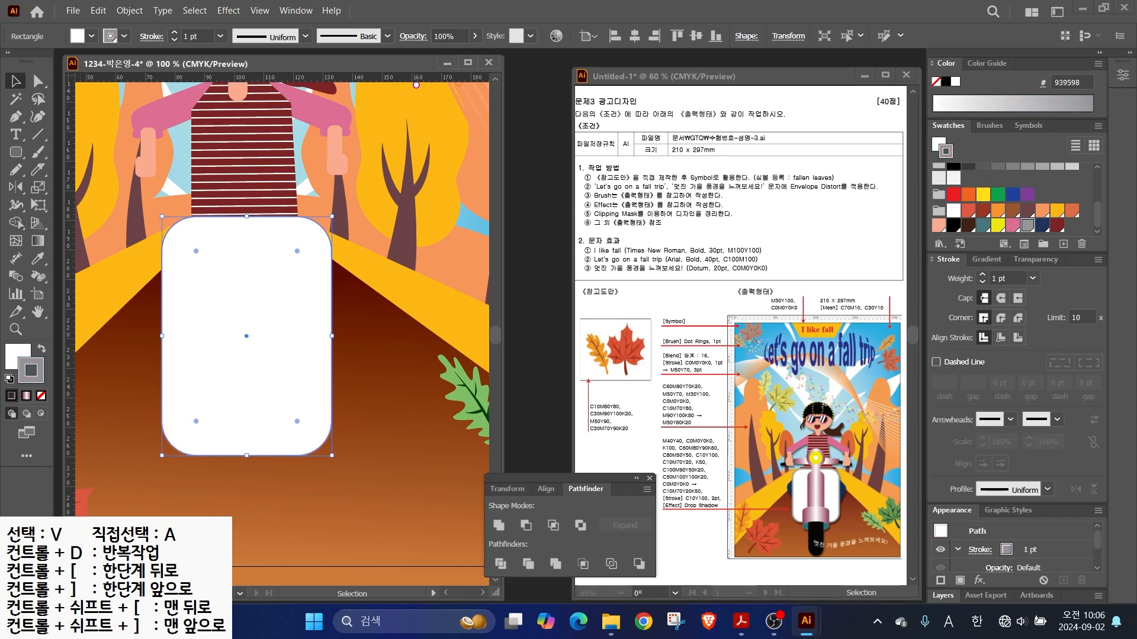
key(shift+x)
click(41, 396)
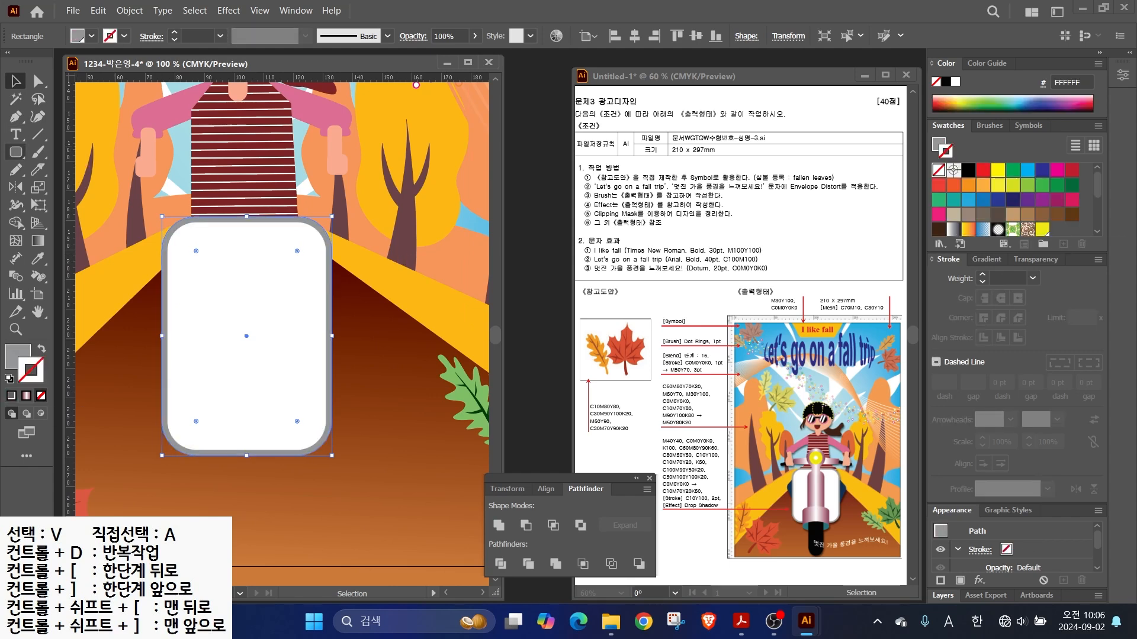
- Draw a centred pill shape inside the body and fill it with the purple-white gradient
click(16, 151)
drag(222, 239, 286, 447)
key(v)
drag(255, 343, 245, 336)
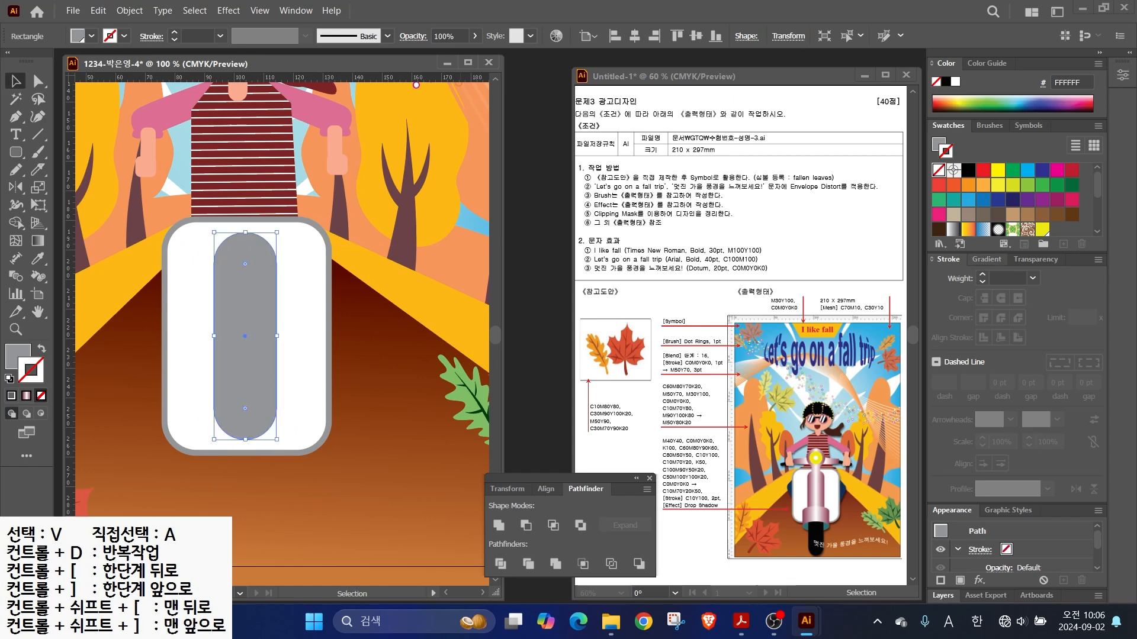
key(period)
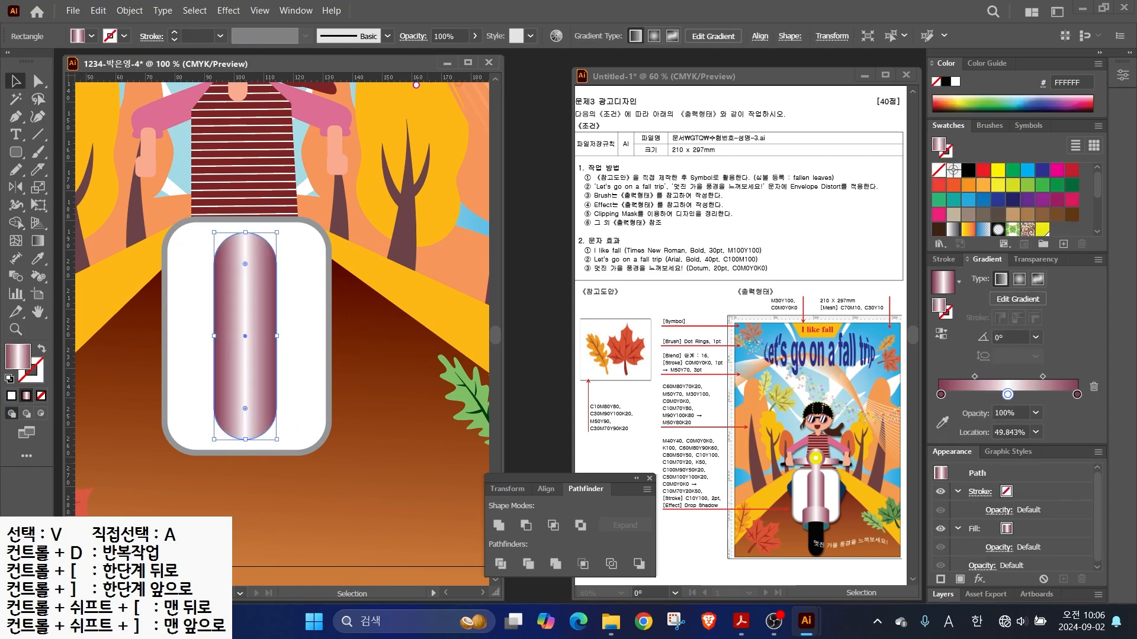
- Add a circle and rectangle atop the pill, align them, and Minus Front into a headlight cap
click(16, 152)
mouse_move(216, 161)
mouse_down()
mouse_move(279, 226)
mouse_move(264, 265)
mouse_up()
click(16, 152)
click(65, 153)
click(16, 81)
click(231, 187)
shift+click(246, 332)
click(634, 36)
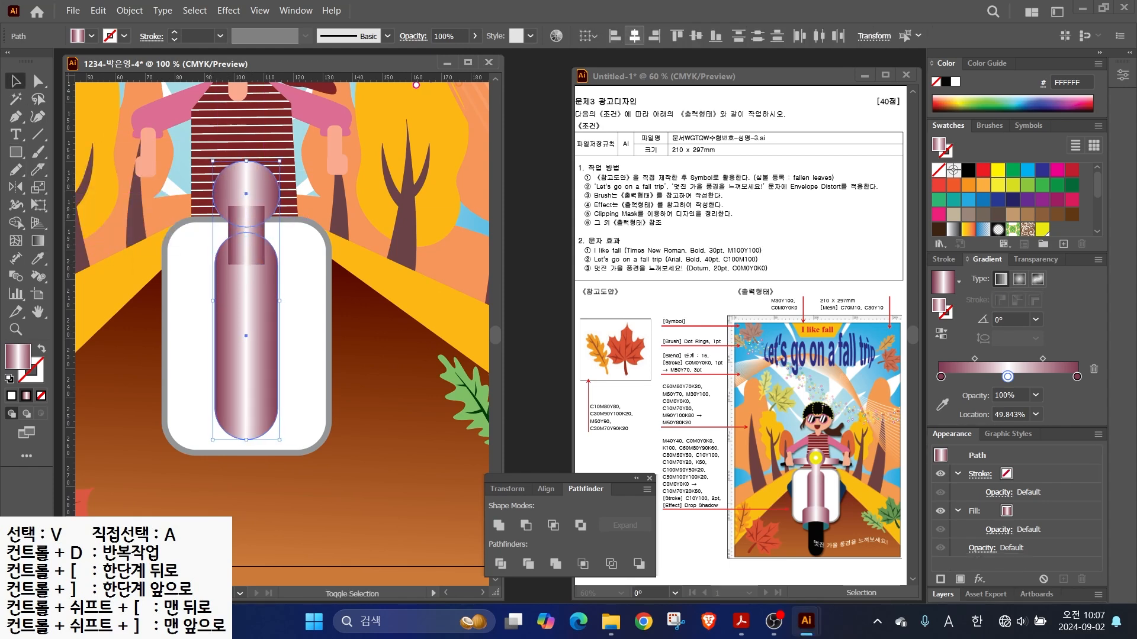
key(ctrl+g)
click(525, 525)
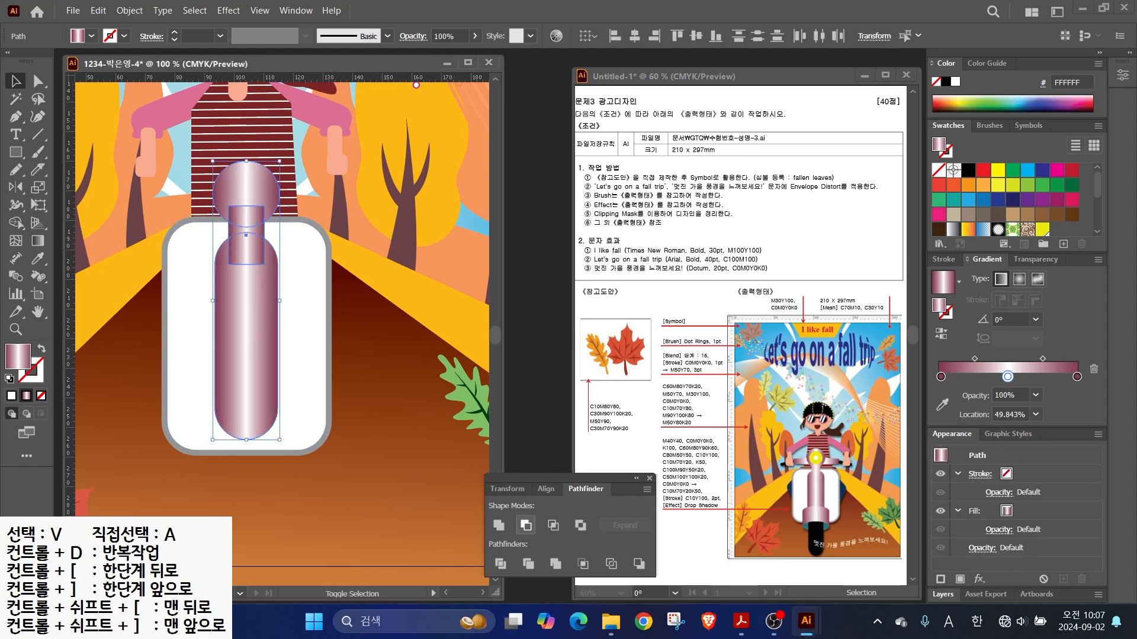
mouse_move(16, 152)
mouse_down()
mouse_move(44, 154)
mouse_move(77, 187)
mouse_up()
- Build the headlight from a yellow circle with a centred white inner circle
drag(246, 195, 270, 219)
scroll(1000, 219, down, 5)
click(997, 225)
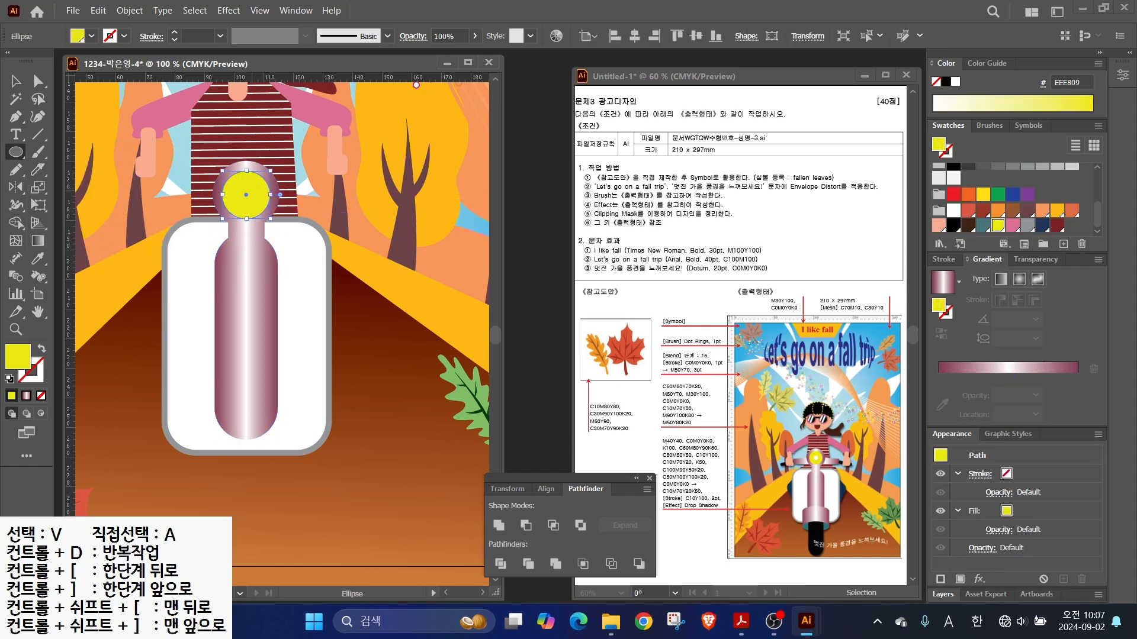
scroll(245, 173, up, 2)
click(953, 210)
drag(265, 239, 247, 212)
key(v)
scroll(245, 259, down, 1)
- Draw one handlebar half left of the headlight with the Pen and rotate it into place
drag(246, 260, 296, 263)
key(p)
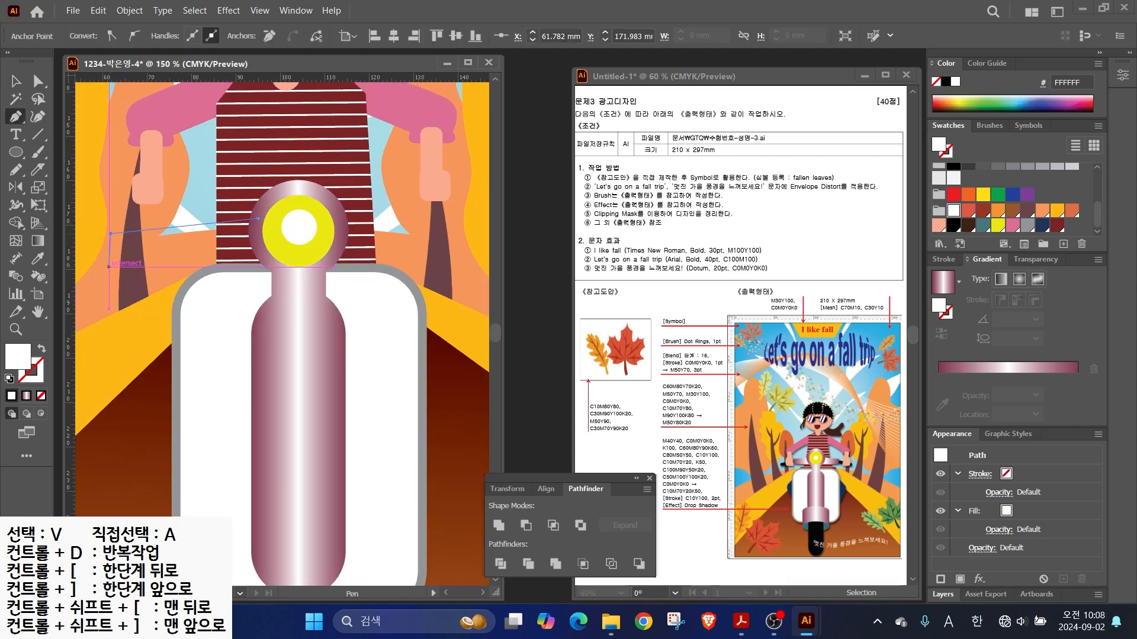
drag(173, 234, 172, 270)
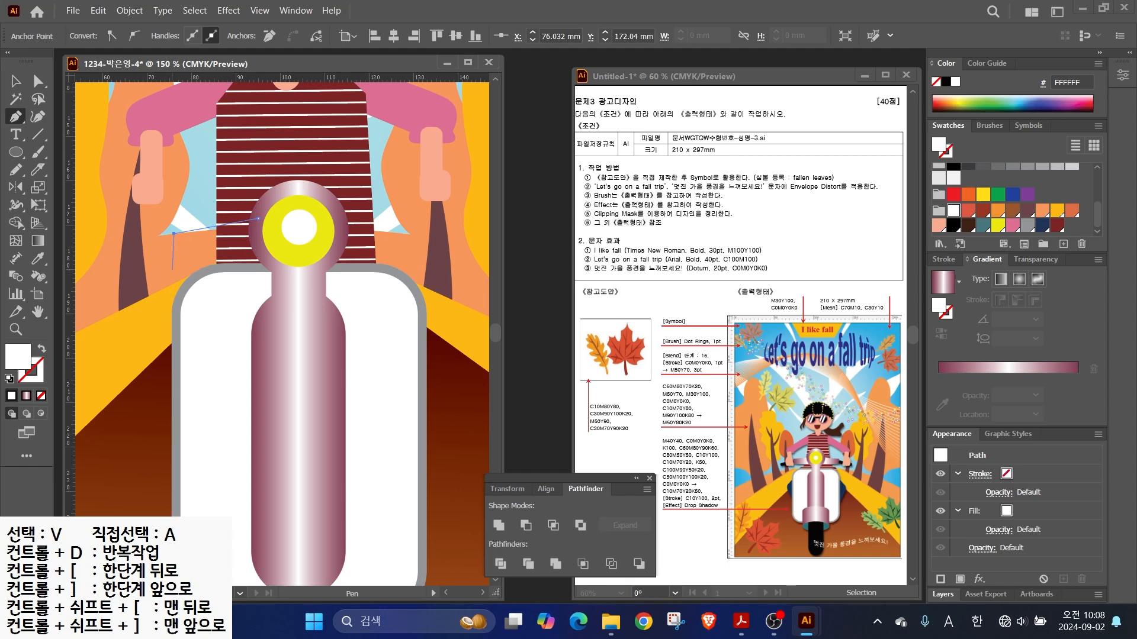
click(174, 273)
click(298, 267)
key(v)
key(r)
alt+click(299, 227)
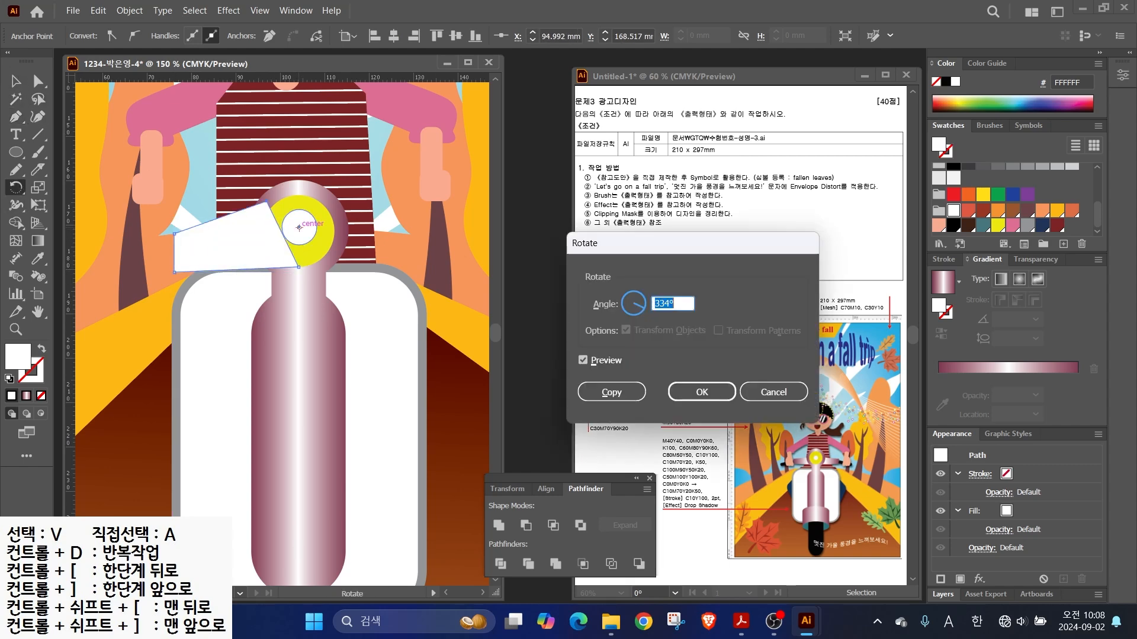
key(Escape)
key(v)
- Mirror a copy of the half across the headlight, join the halves and apply the pink-white gradient
click(142, 254)
click(228, 248)
drag(16, 188, 74, 206)
alt+click(299, 228)
click(650, 294)
key(v)
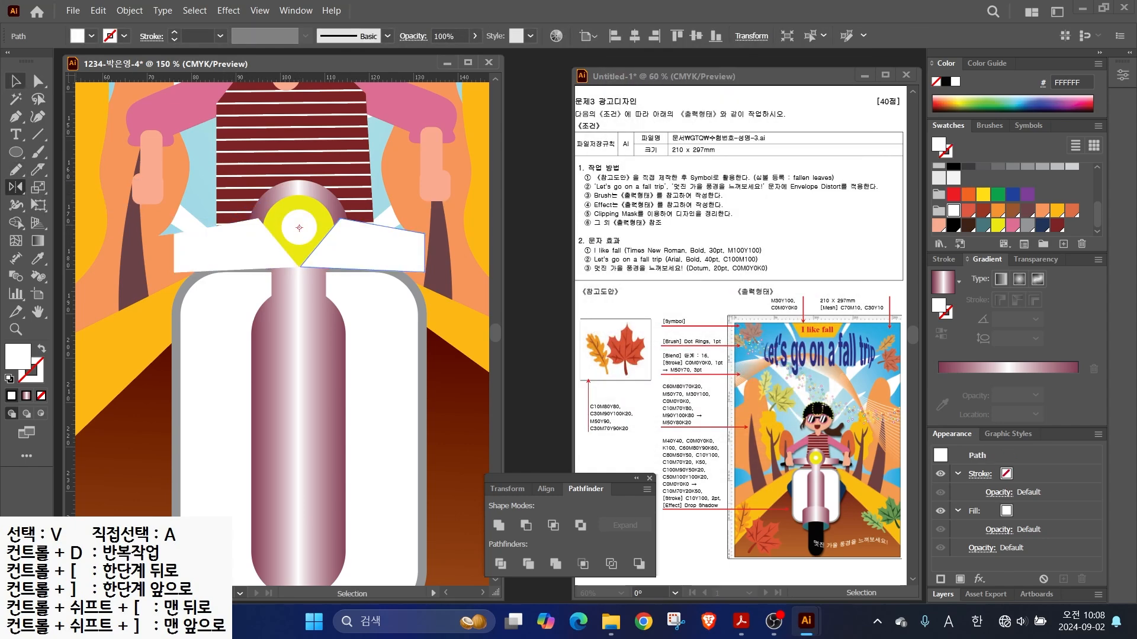
click(38, 81)
drag(259, 219, 298, 216)
drag(300, 267, 294, 267)
key(v)
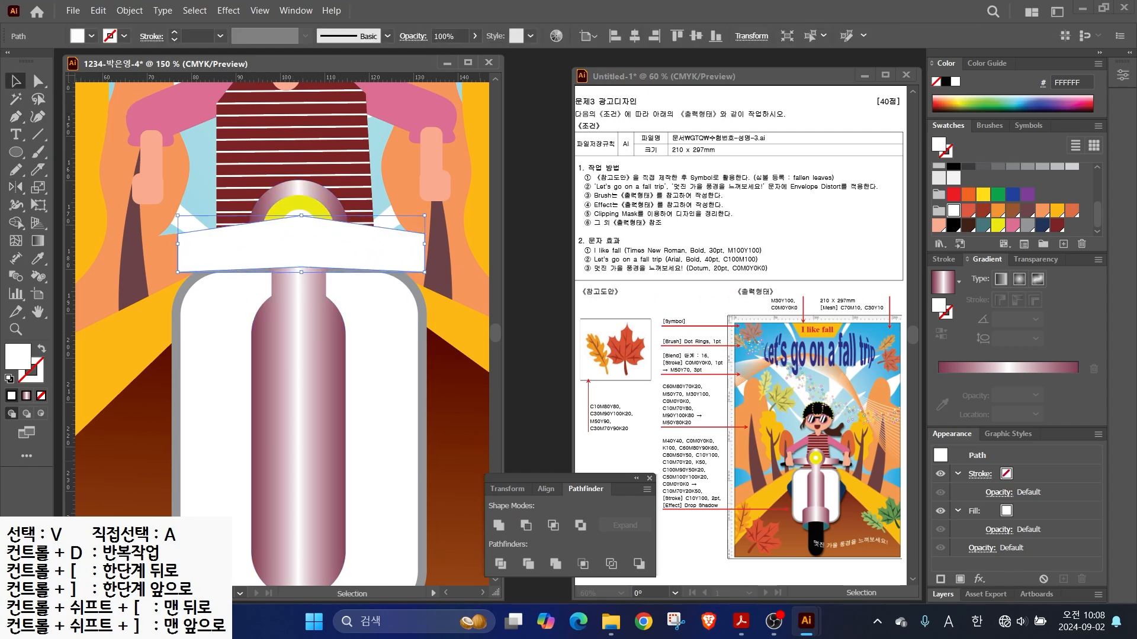
click(943, 283)
- Add a black rounded-rectangle grip on the handlebar's left end, tilted slightly
click(16, 152)
click(89, 172)
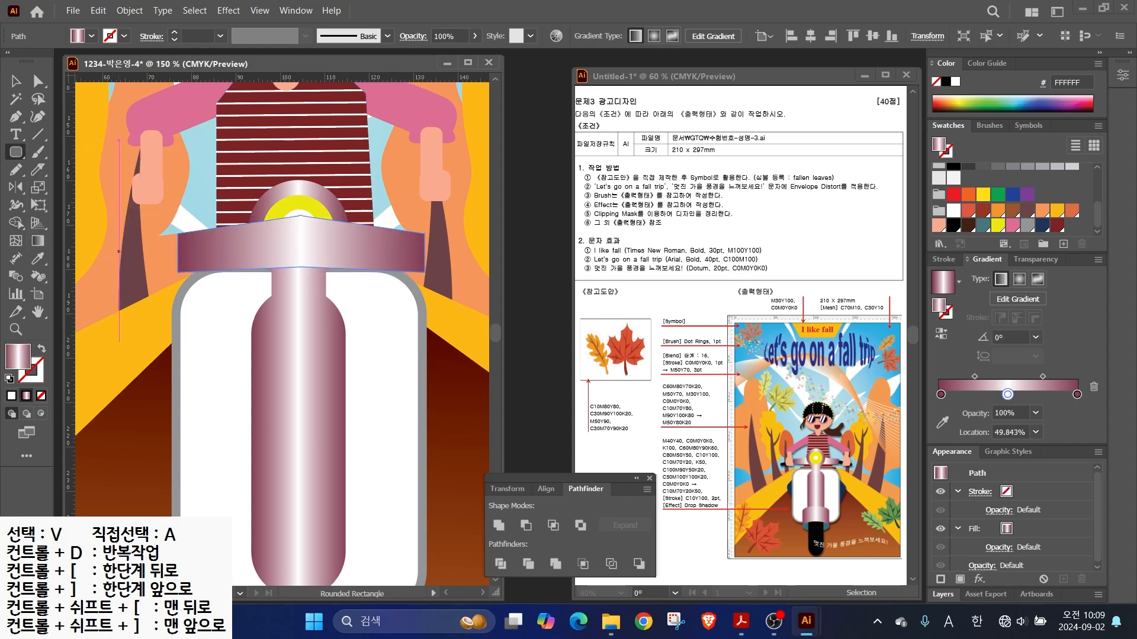
drag(119, 250, 195, 267)
click(953, 226)
key(v)
drag(116, 248, 114, 253)
- Bring the scooter body and headlight circles in front of the handlebar
click(237, 249)
click(273, 196)
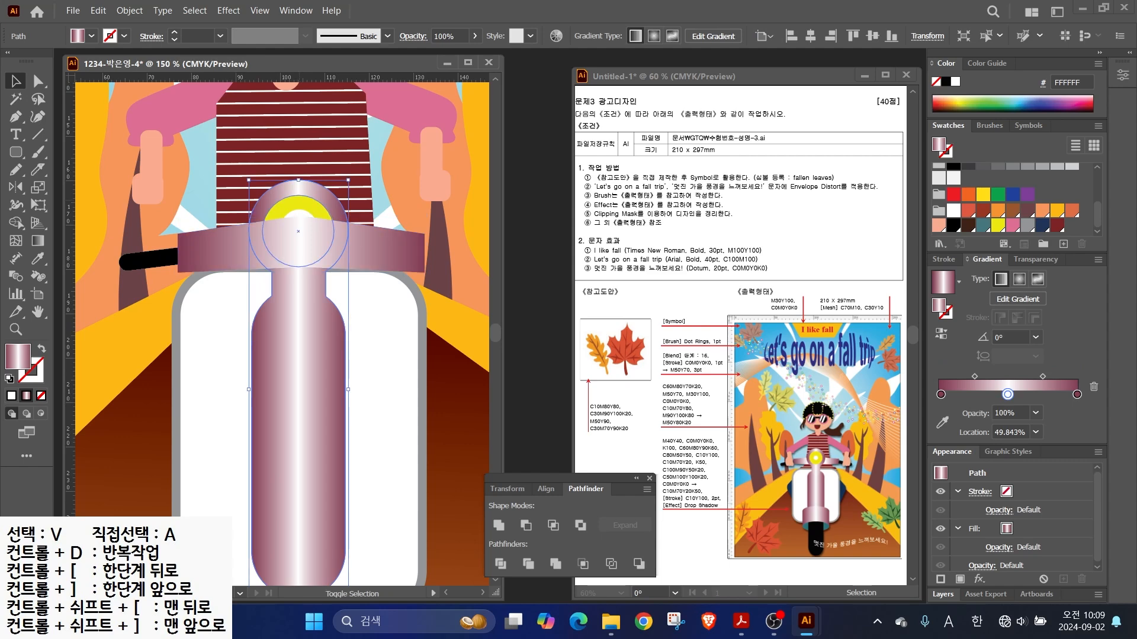
shift+click(287, 203)
shift+click(299, 214)
right_click(304, 215)
mouse_move(346, 532)
click(497, 533)
- Copy the grip to the right end and lower both arms onto the grips
drag(149, 259, 491, 255)
drag(452, 259, 452, 260)
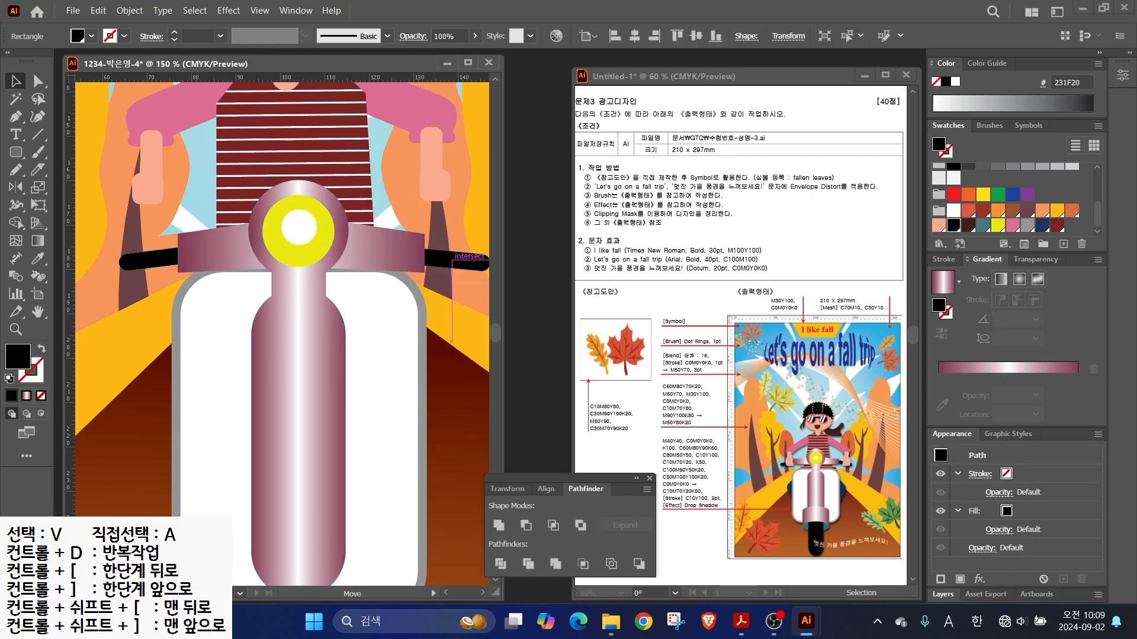
drag(170, 146, 163, 184)
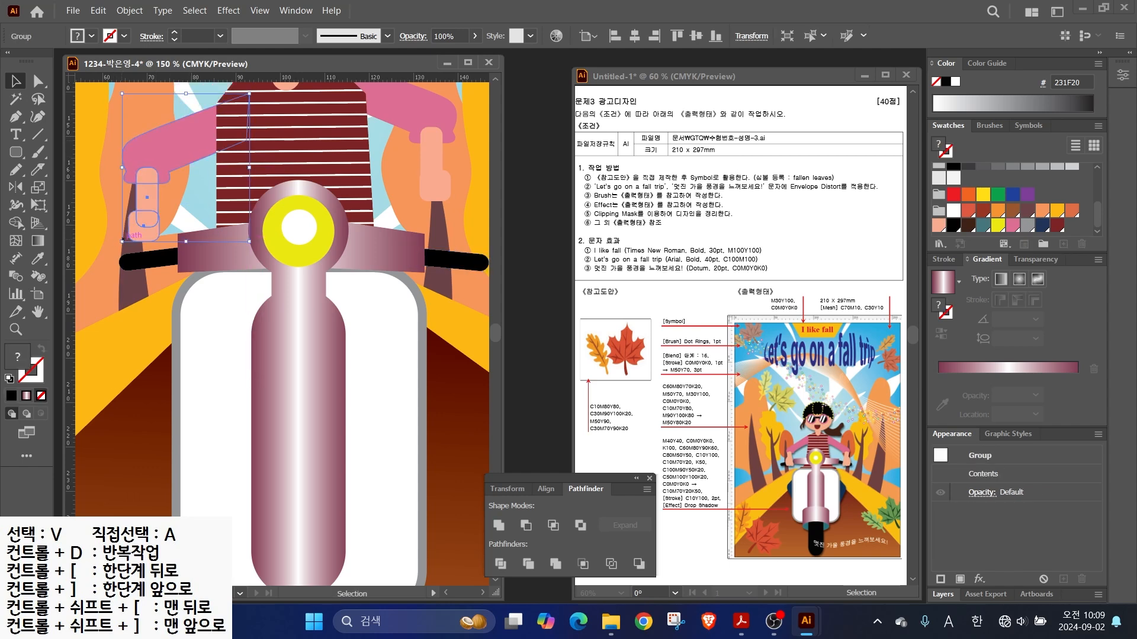
drag(121, 244, 111, 273)
drag(435, 186, 447, 234)
drag(139, 219, 144, 226)
click(189, 198)
- Lower the striped torso and the head down toward the scooter
drag(297, 168, 301, 201)
scroll(289, 454, down, 1)
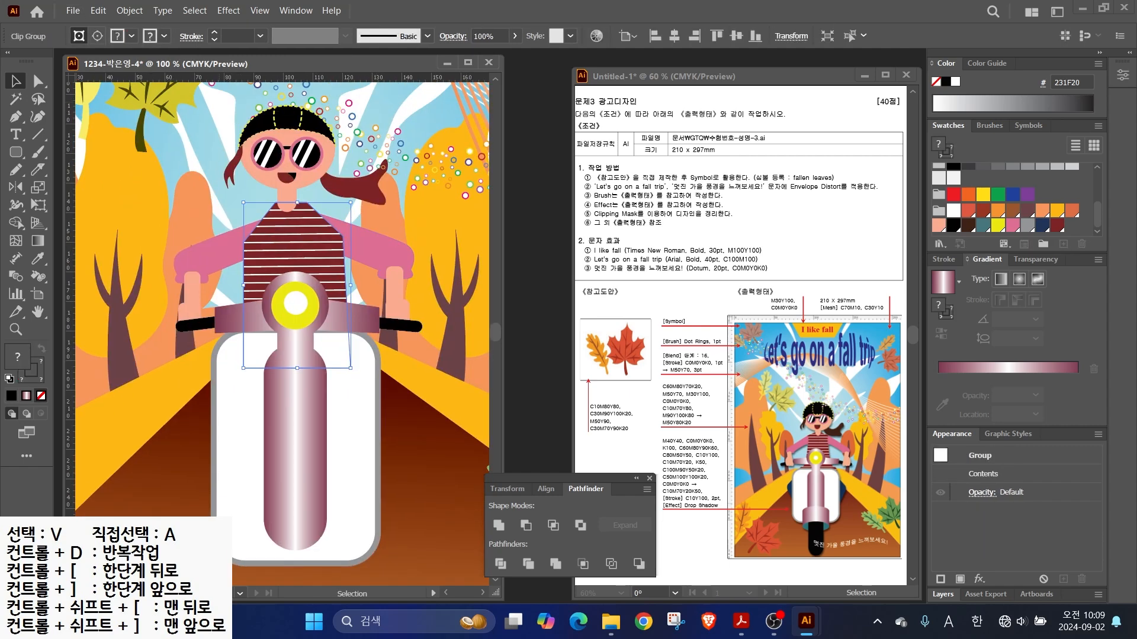
drag(222, 102, 350, 196)
drag(305, 159, 312, 172)
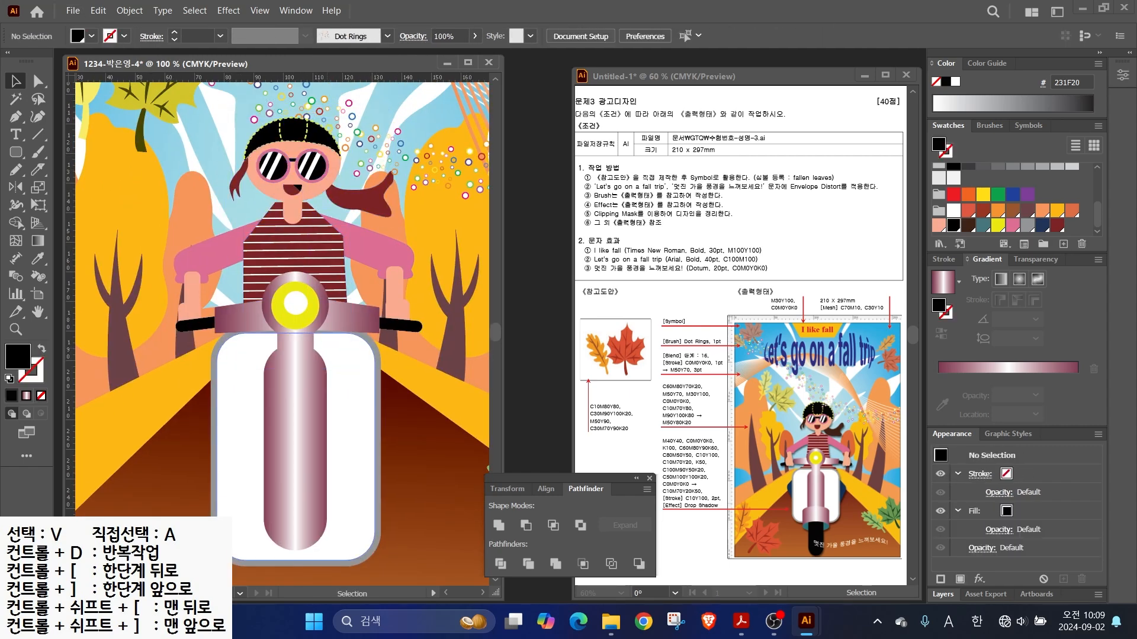
scroll(284, 332, down, 3)
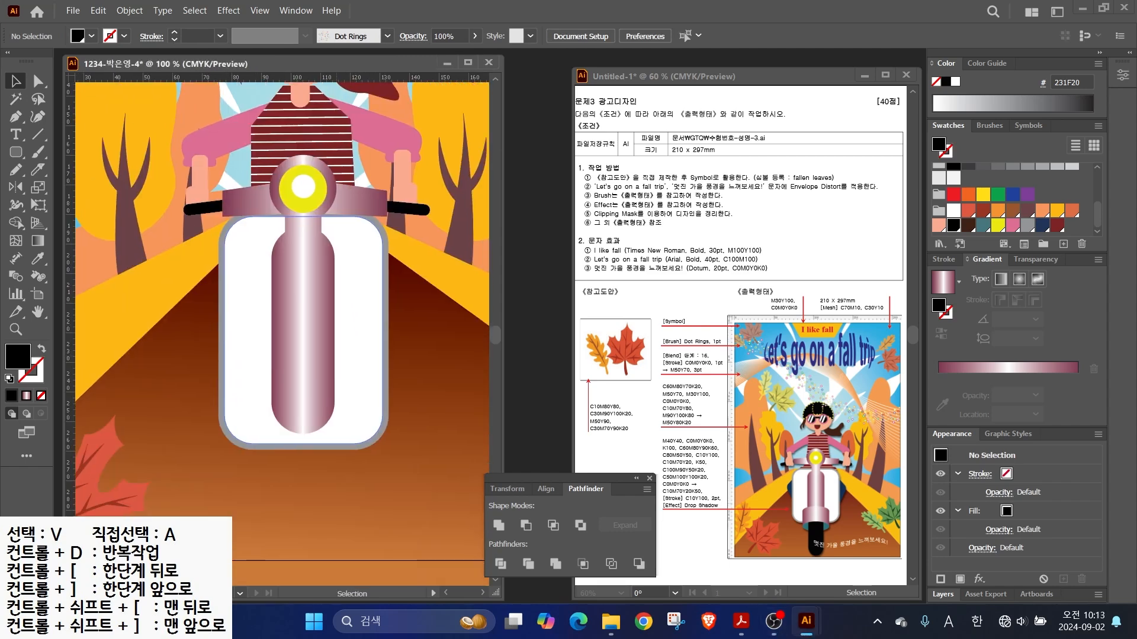
- Draw an ellipse at the scooter's lower body and bring a teal copy to the front
mouse_move(16, 152)
mouse_down()
mouse_move(89, 170)
mouse_move(83, 187)
mouse_up()
mouse_move(349, 359)
mouse_down()
mouse_move(261, 395)
mouse_move(350, 377)
mouse_move(350, 416)
mouse_up()
key(v)
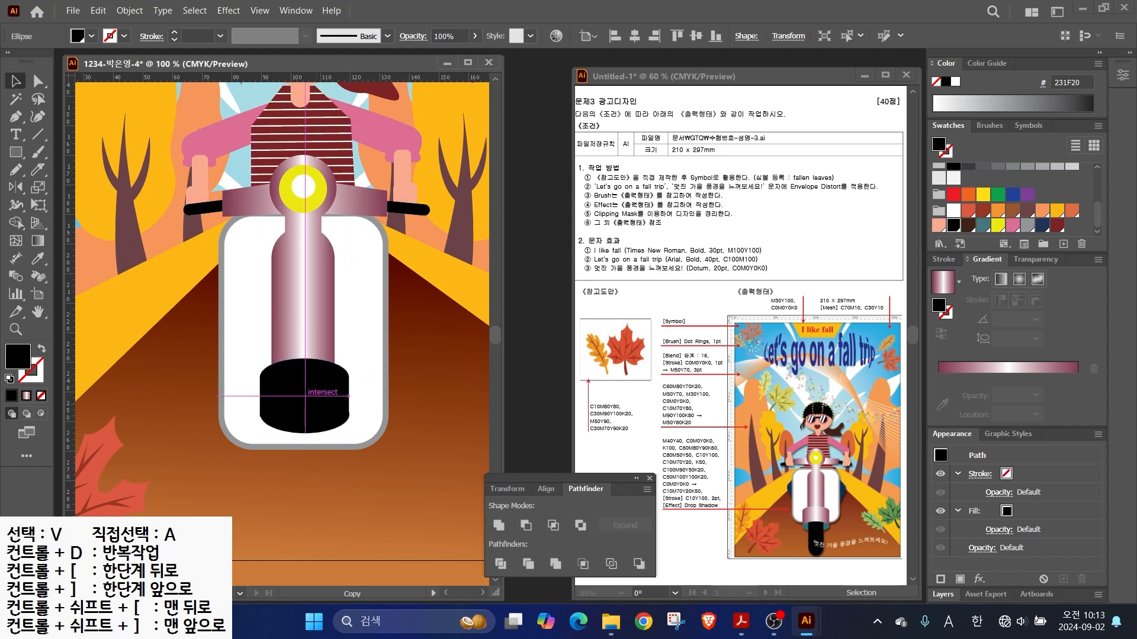
click(983, 226)
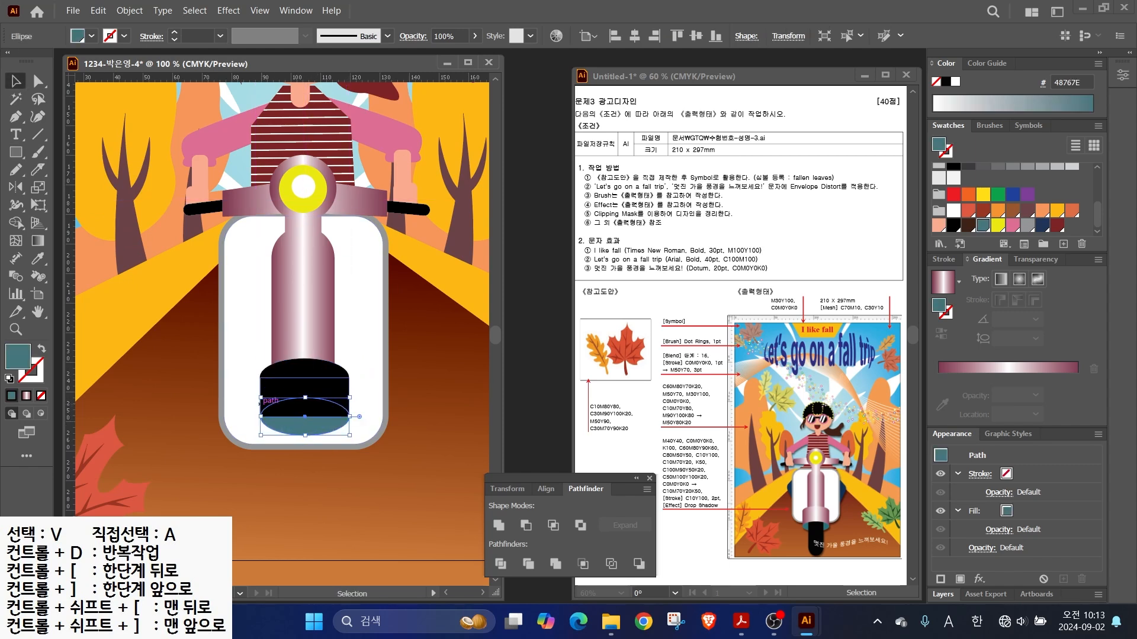
key(ctrl+shift+])
- Unite the black rectangle and ellipse into one shape with the pink gradient fill
scroll(303, 415, up, 1)
click(313, 376)
shift+click(316, 347)
click(498, 526)
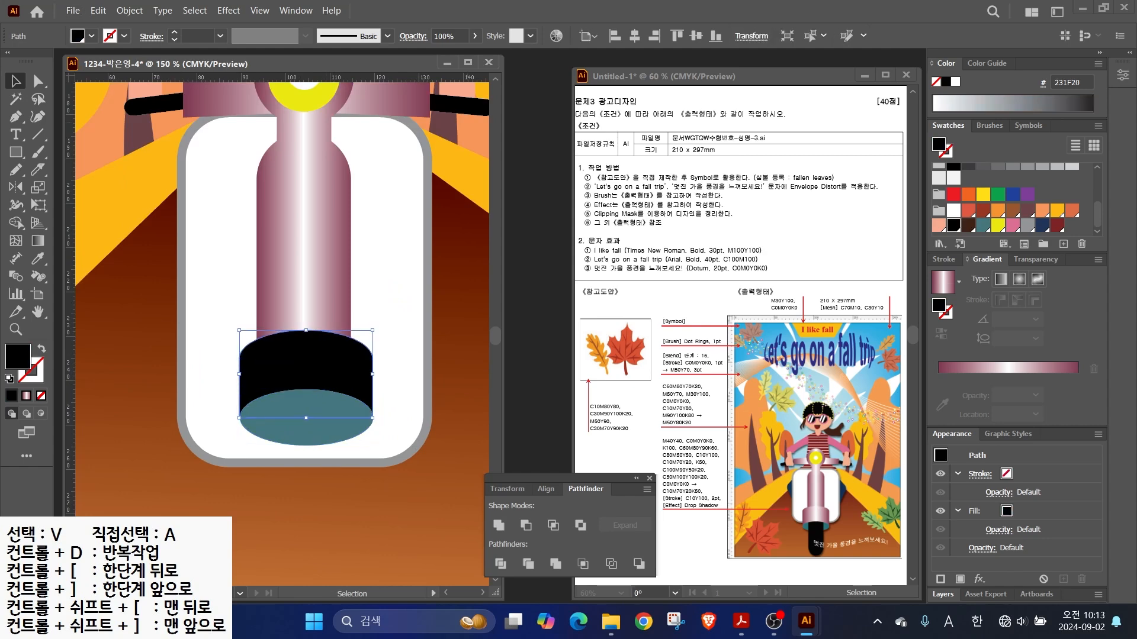
key(.)
- Draw a black rounded-rectangle wheel and resize and position it below the fender
scroll(305, 356, down, 3)
click(16, 151)
click(65, 169)
drag(271, 245, 337, 494)
key(v)
drag(305, 369, 281, 360)
drag(315, 483, 348, 492)
key(Down)
key(Down)
key(Down)
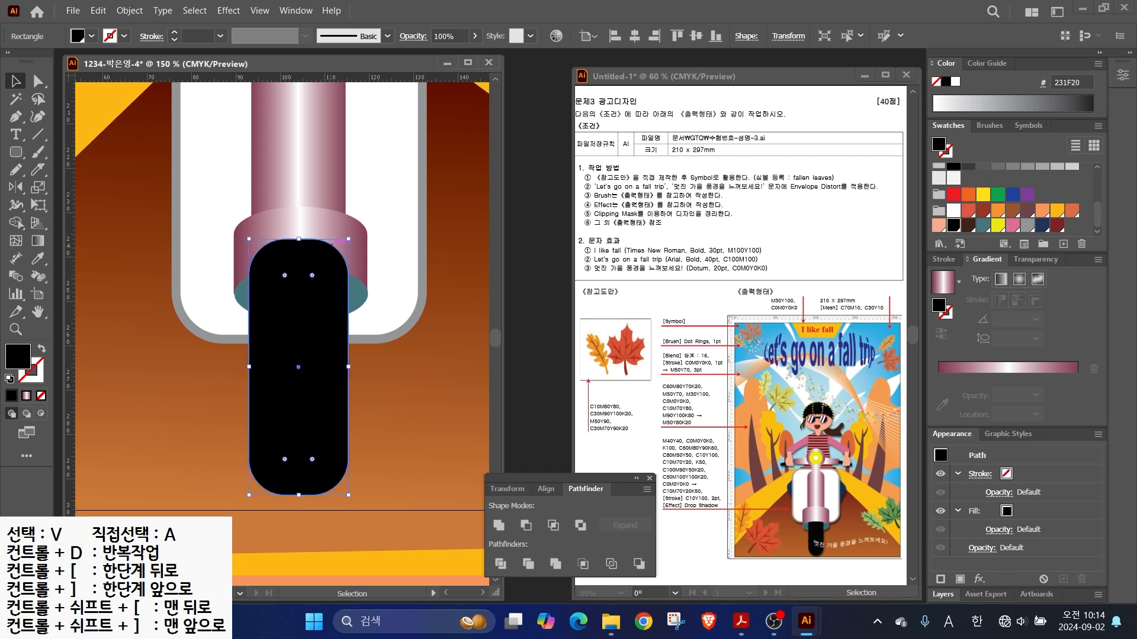
- Reorder the wheel, pink cap and teal ellipse so the cap sits behind ellipse and wheel
key(ctrl+[)
key(ctrl+[)
key(ctrl+])
click(317, 229)
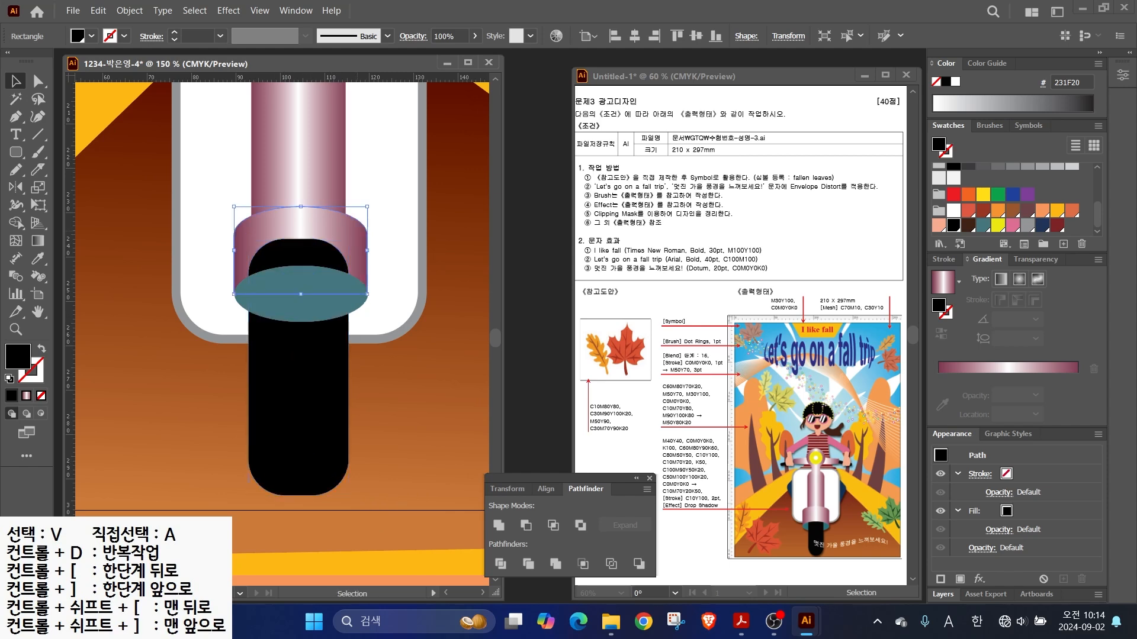
key(ctrl+])
key(ctrl+])
key(ctrl+[)
click(298, 408)
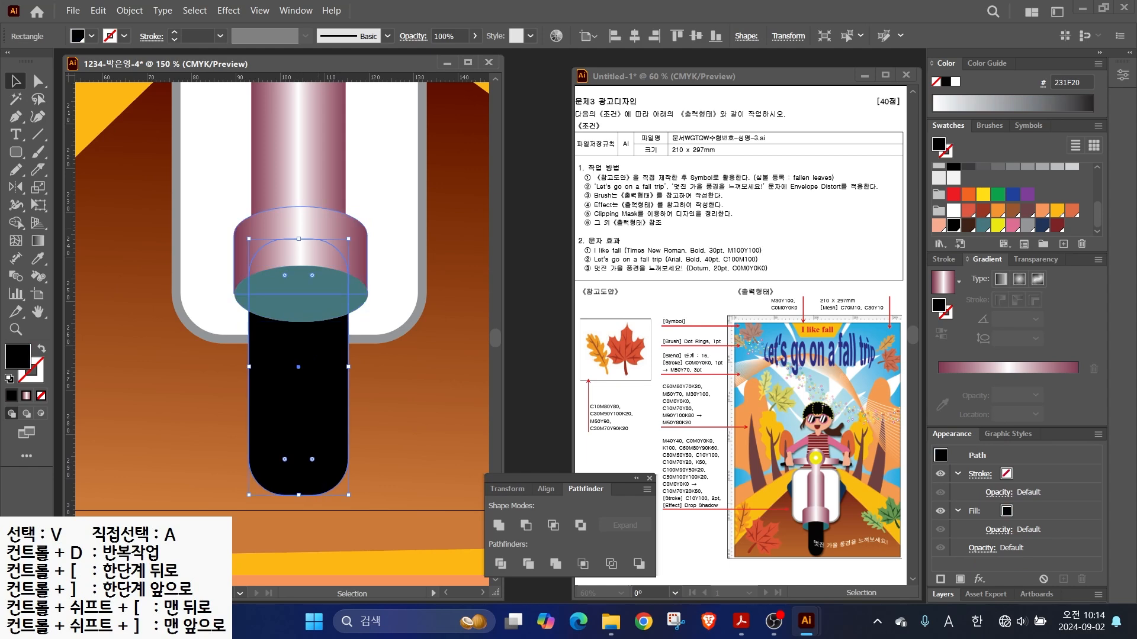
key(a)
key(ctrl+])
key(ctrl+])
click(357, 258)
key(ctrl+])
key(ctrl+])
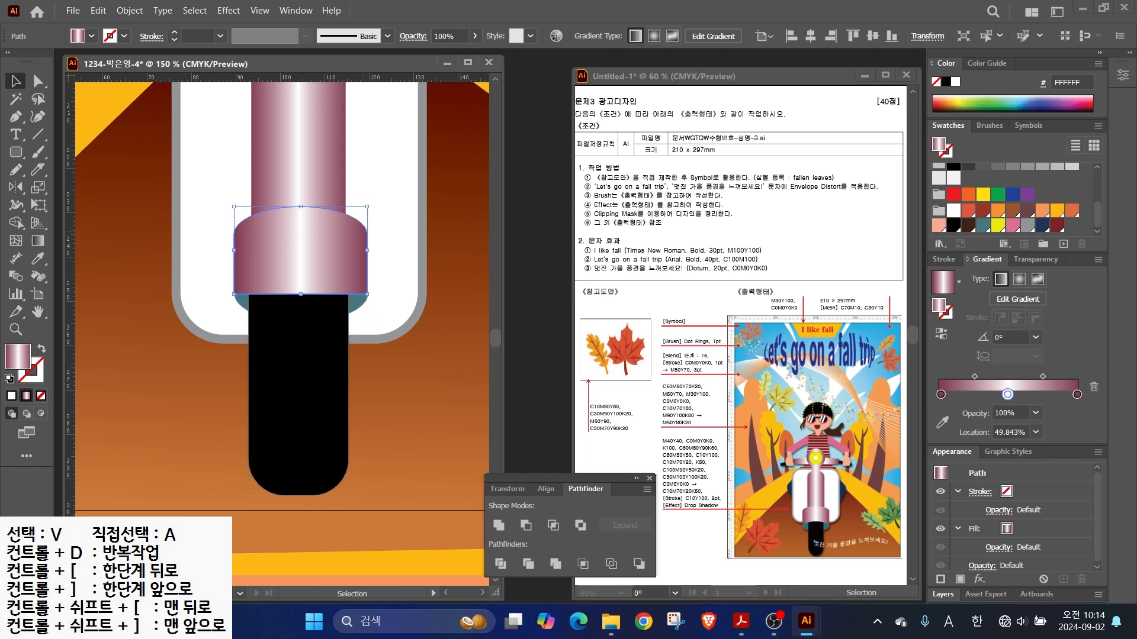
scroll(382, 285, up, 1)
key(ctrl+[)
key(ctrl+[)
- Group the teal ellipse with the black wheel and zoom out to the whole scooter
click(358, 313)
shift+click(323, 379)
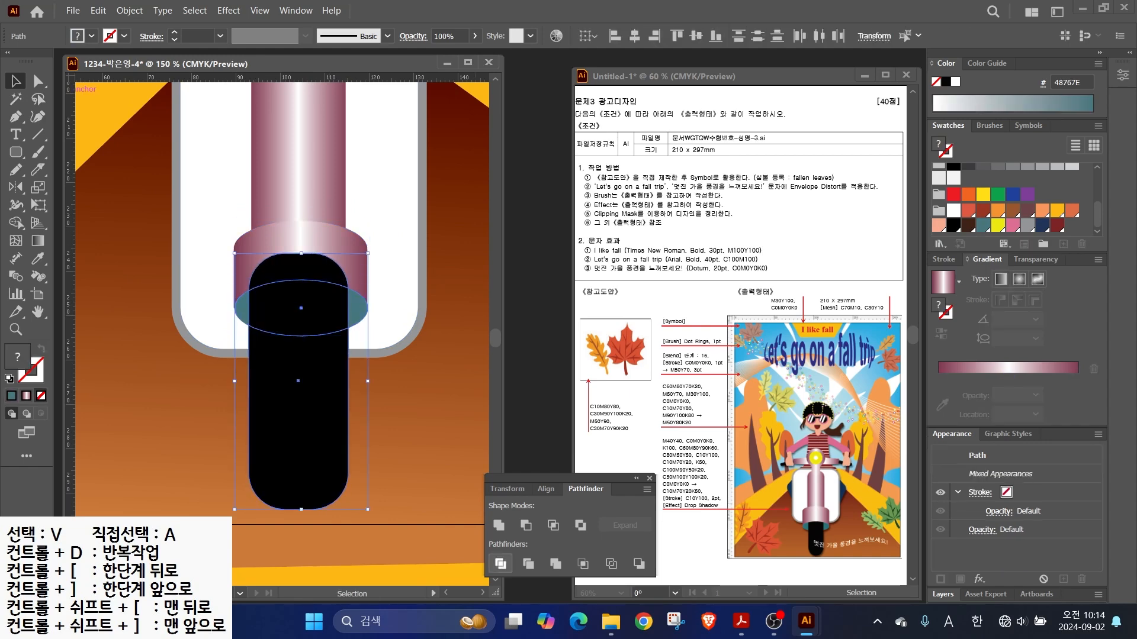
key(ctrl+g)
key(ctrl+shift+a)
key(ctrl+minus)
key(ctrl+minus)
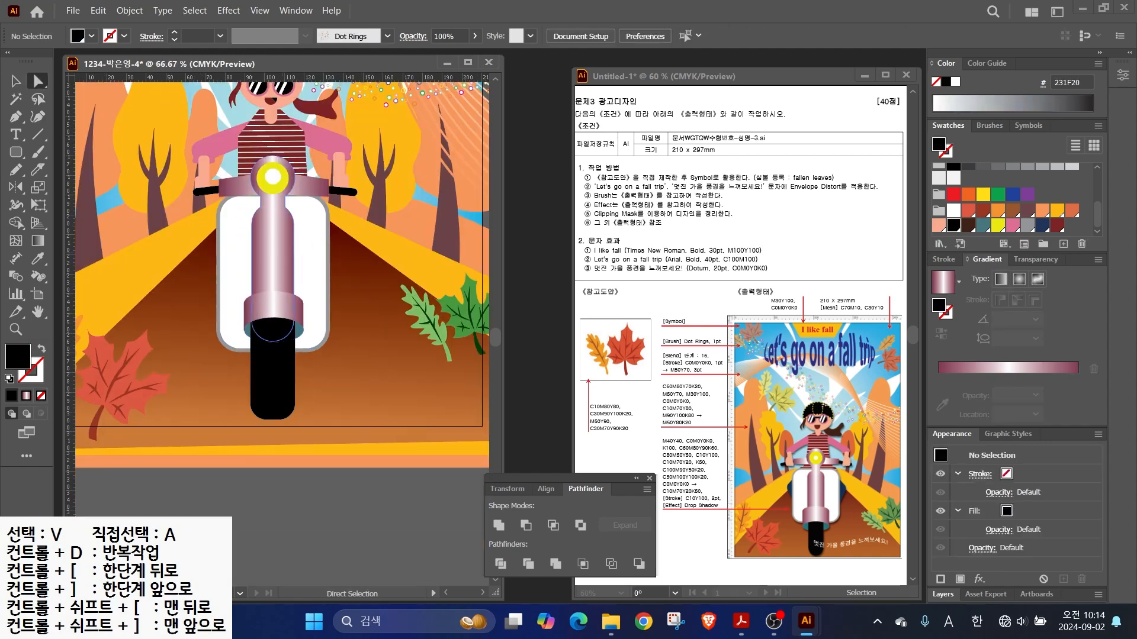
- Set the dashed yellow hat line's stroke weight to 2 pt
drag(302, 296, 295, 316)
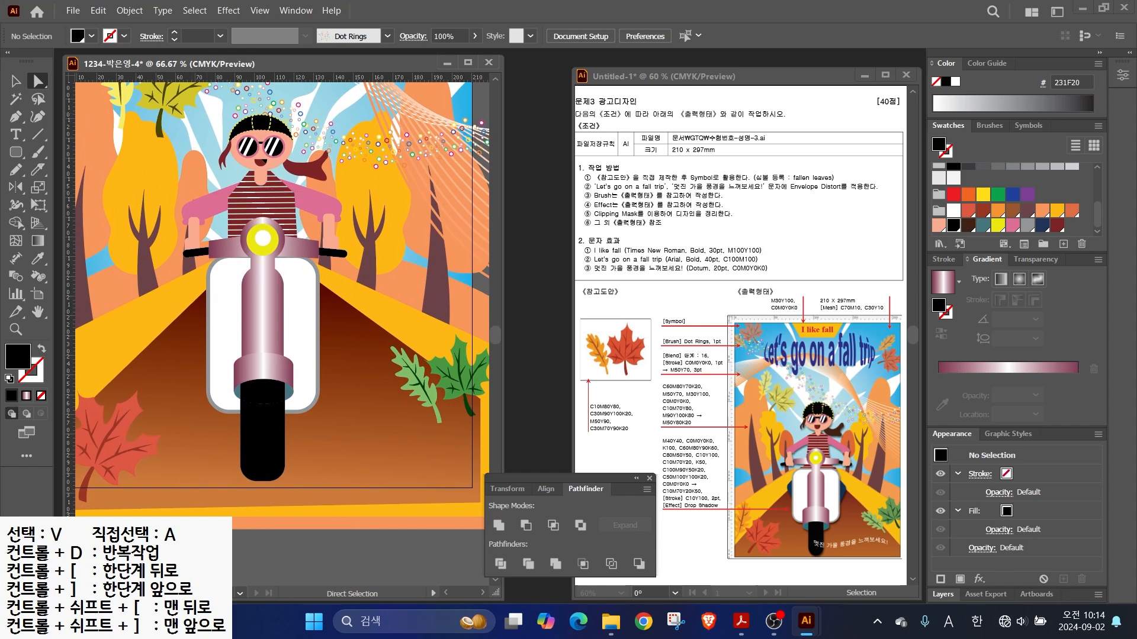
scroll(280, 122, up, 3)
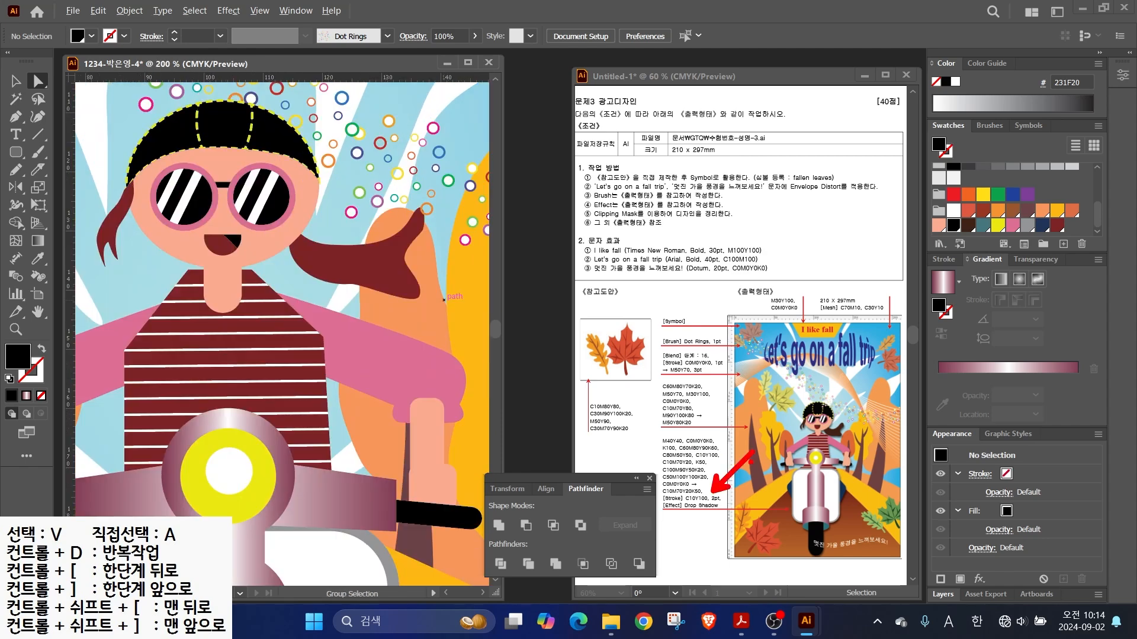
drag(672, 503, 748, 503)
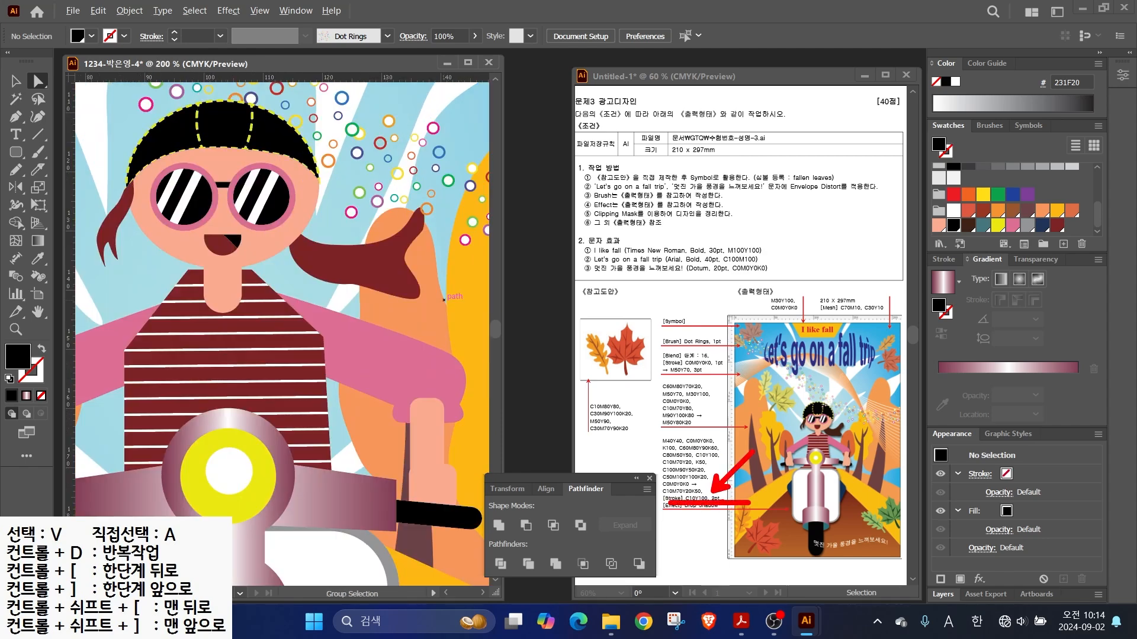
key(Escape)
click(198, 118)
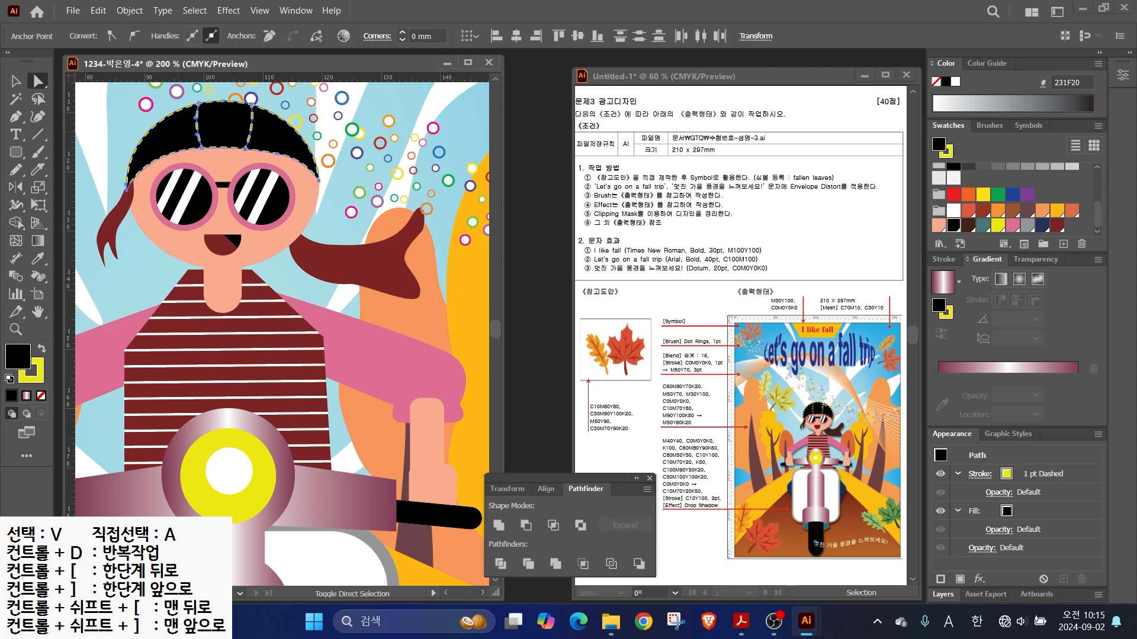
key(x)
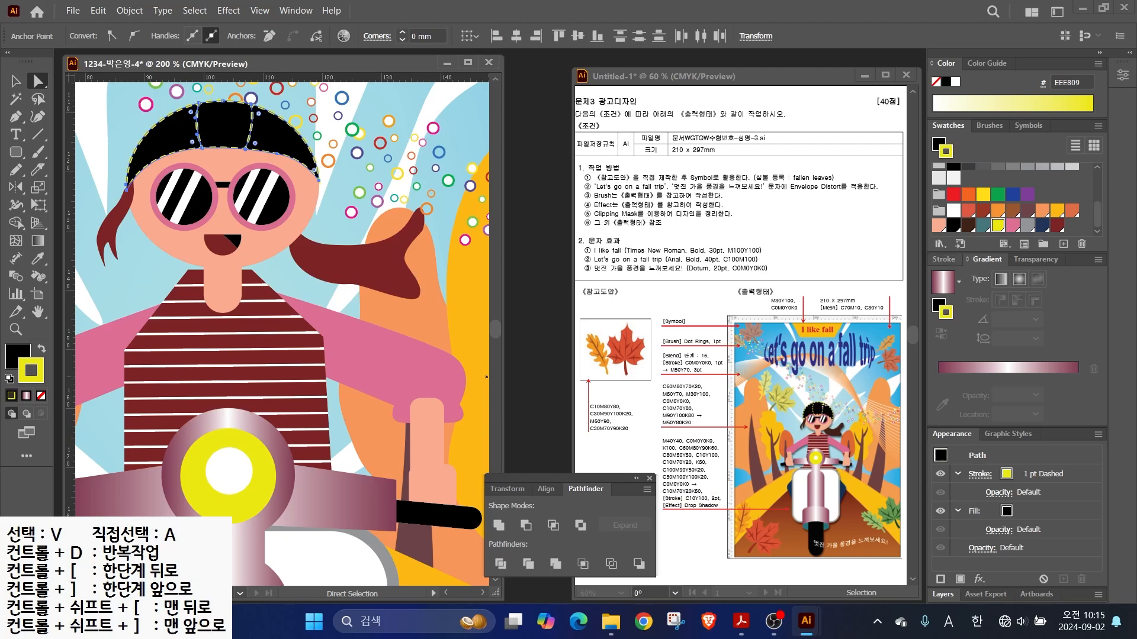
click(944, 259)
click(982, 275)
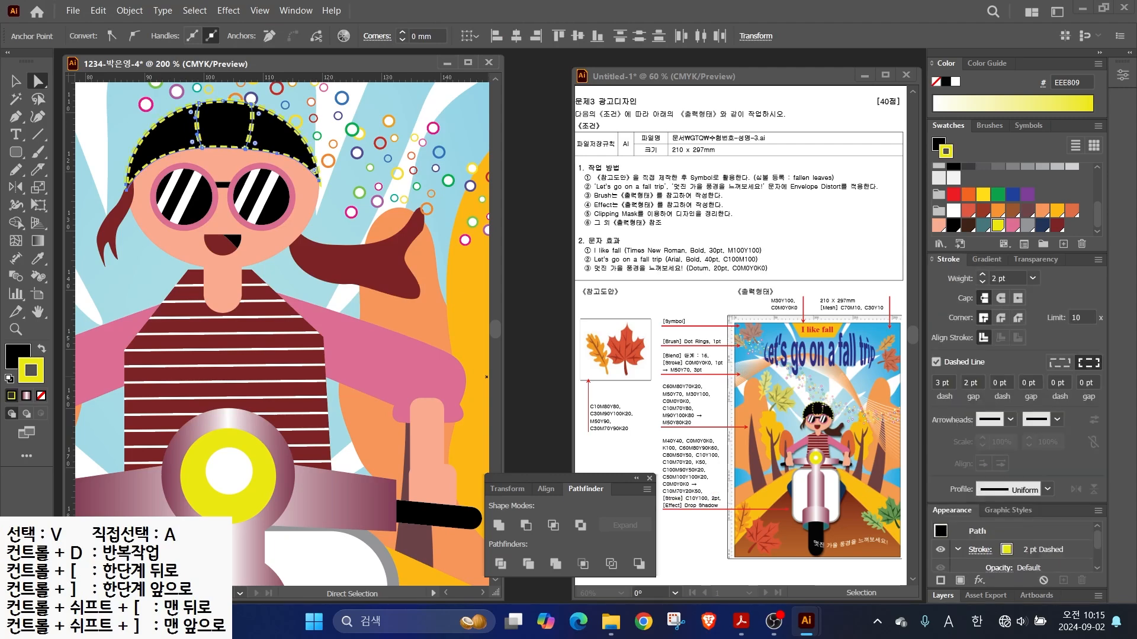
- Enlarge the face and hat together, stretch them taller and reposition them
shift+click(223, 159)
key(v)
drag(319, 100, 326, 94)
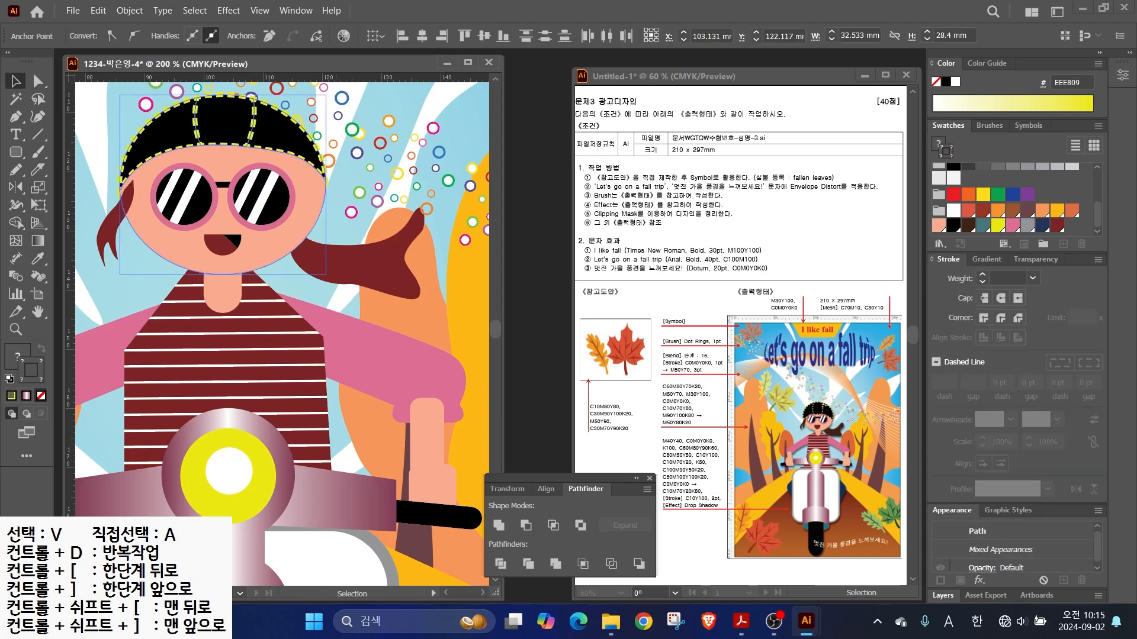
scroll(260, 261, down, 1)
drag(232, 184, 232, 165)
drag(230, 245, 231, 245)
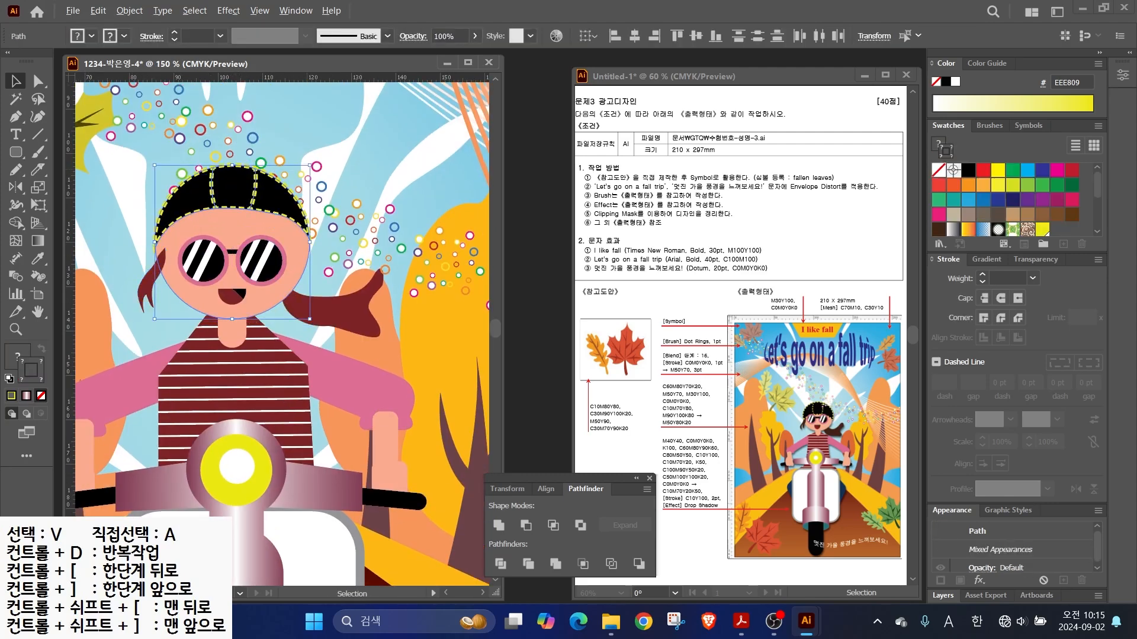
drag(310, 165, 315, 161)
click(349, 151)
- Move the left hair strand up, and enlarge the ponytail about 1.24 times and reposition it
drag(153, 277, 148, 266)
drag(349, 311, 354, 307)
drag(390, 265, 402, 257)
drag(358, 305, 358, 317)
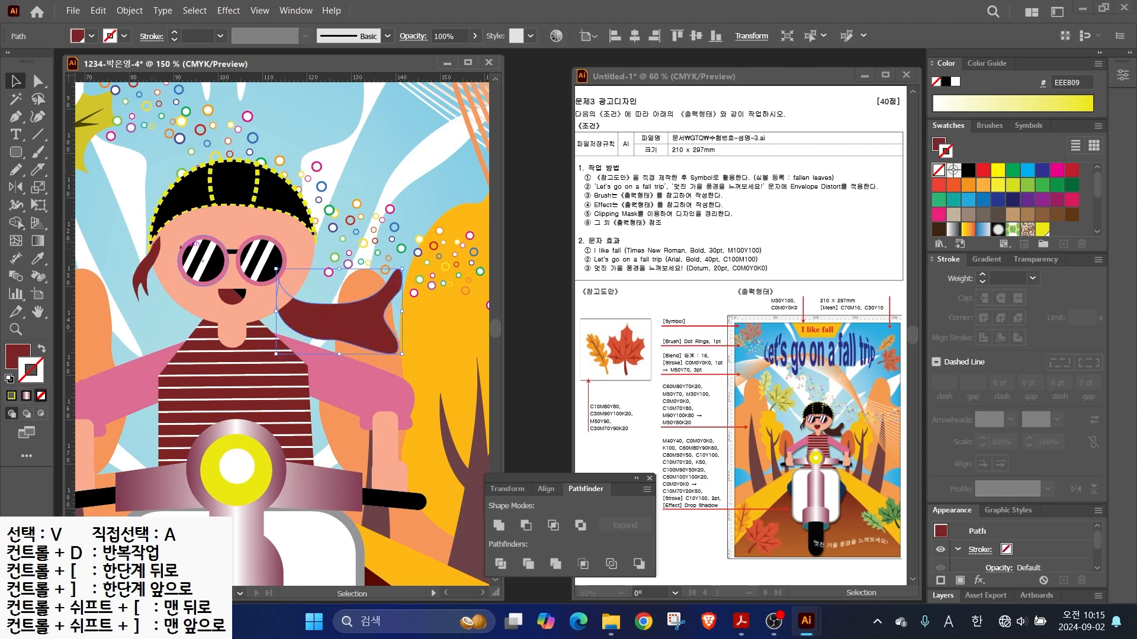
scroll(233, 267, up, 2)
scroll(233, 266, down, 4)
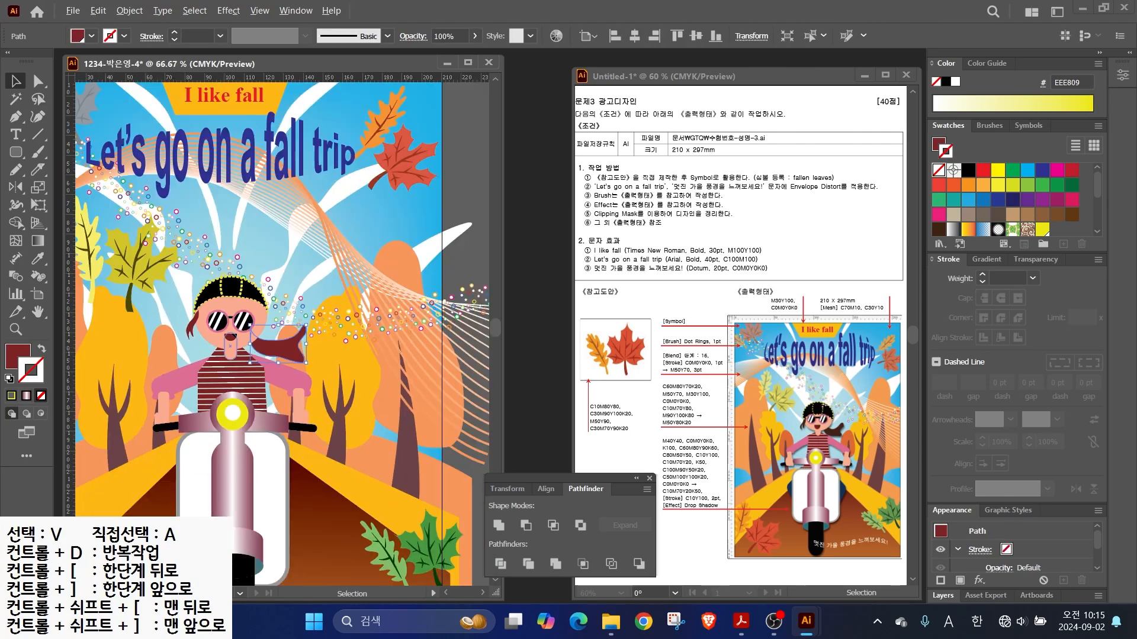
scroll(278, 332, down, 2)
- Draw a six-corner closed shield shape around the front panel, pulling its right corner lower
key(p)
click(229, 329)
click(205, 366)
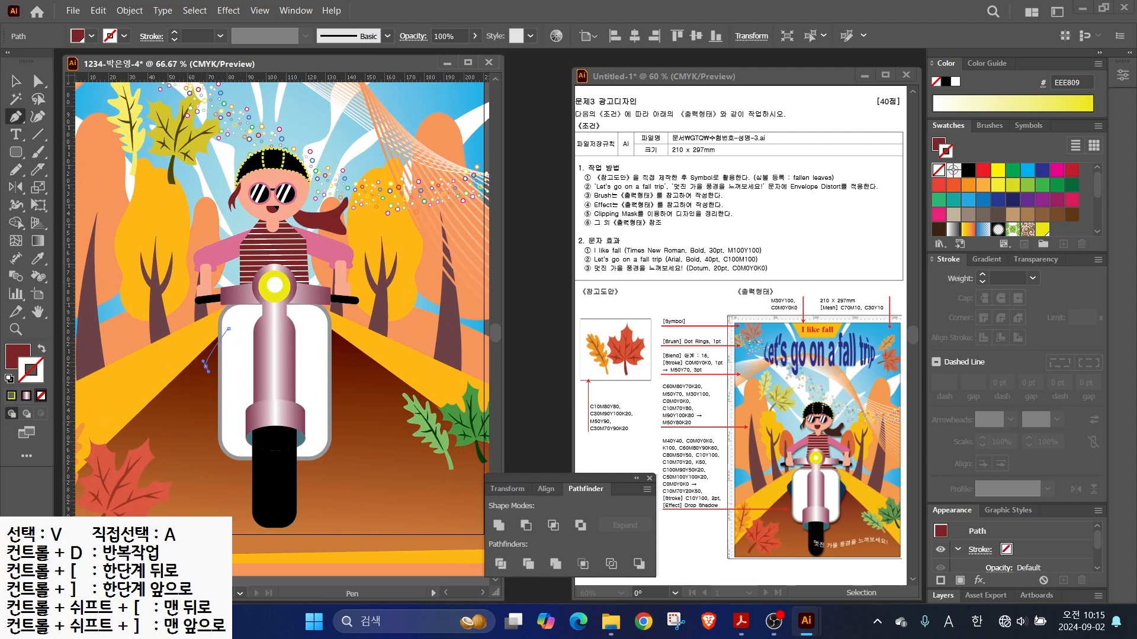
click(227, 403)
click(327, 402)
click(342, 354)
click(312, 330)
click(229, 329)
key(a)
drag(343, 355, 343, 365)
- Fill the shield teal and send it behind the scooter's white front panel
scroll(984, 215, down, 5)
click(983, 225)
key(shift+x)
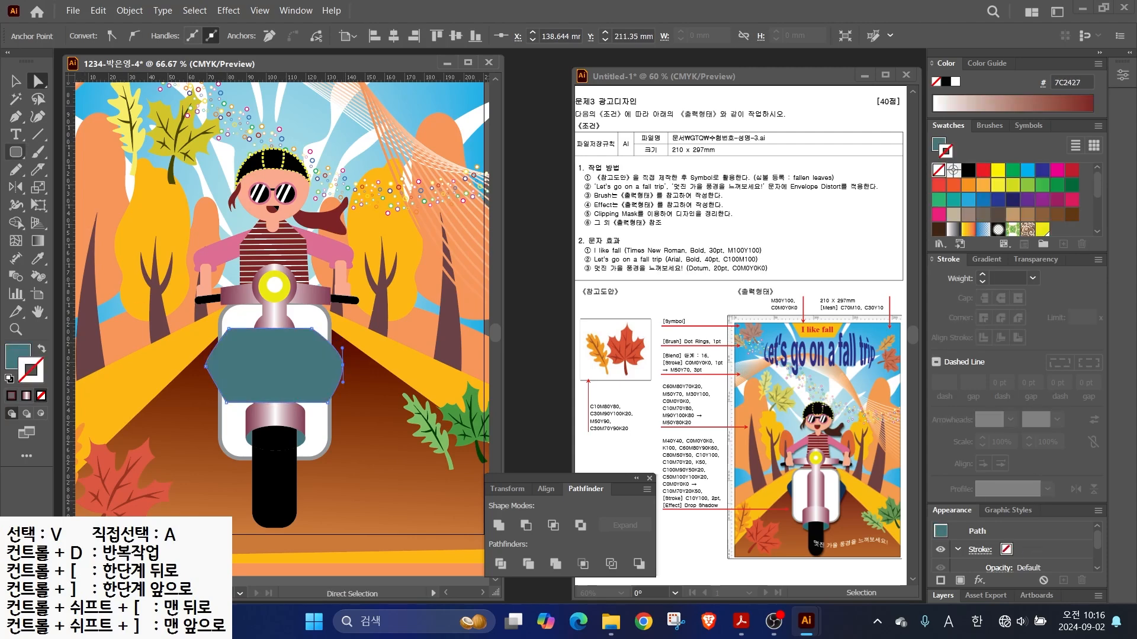
key(ctrl+bracketleft)
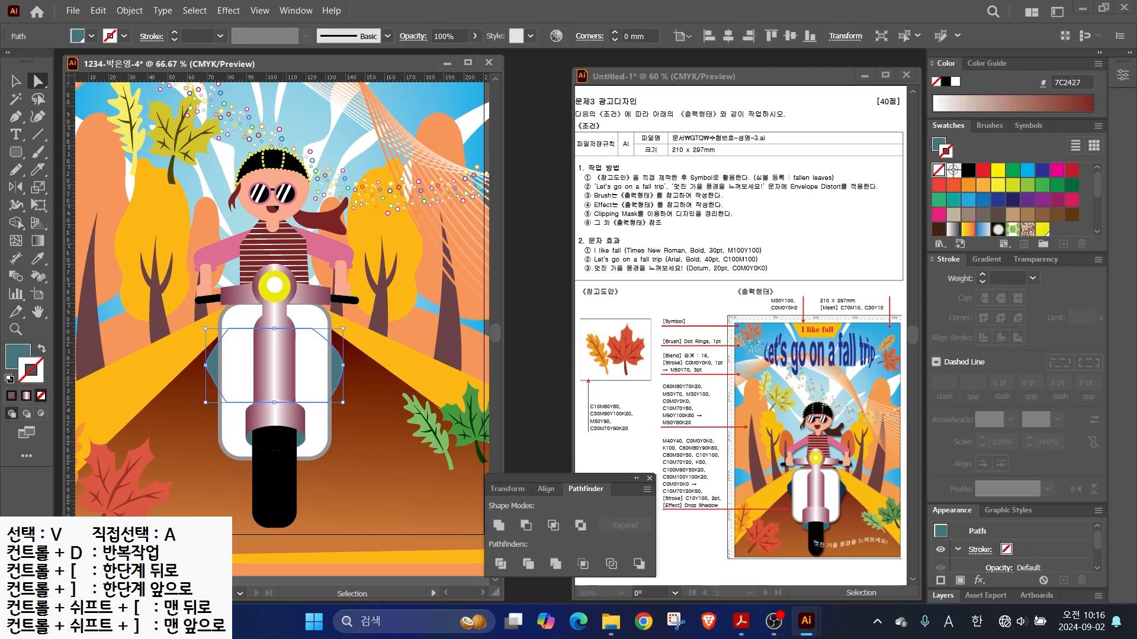
key(shift+c)
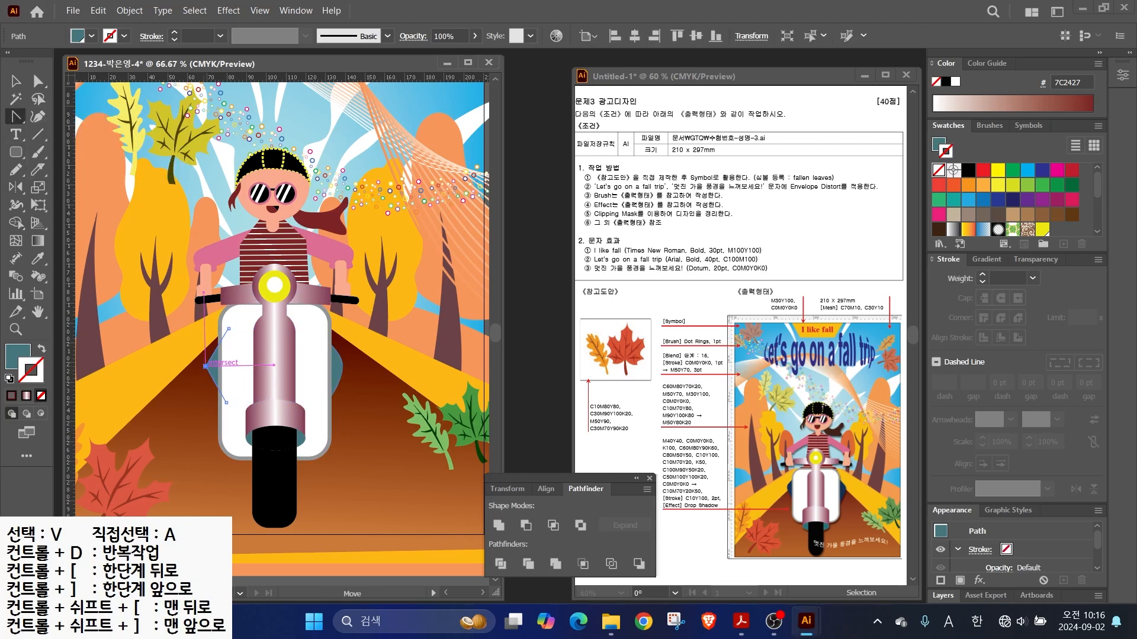
key(ctrl+shift+a)
key(v)
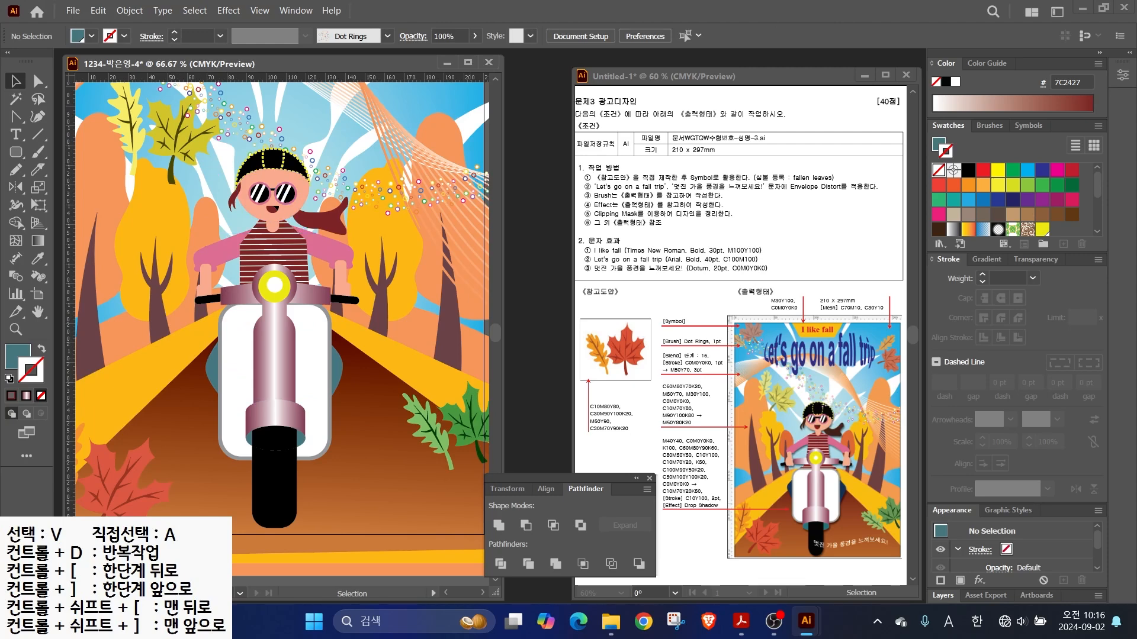
- Select the girl and scooter together and group them
drag(722, 502, 770, 467)
key(Escape)
click(282, 264)
right_click(283, 264)
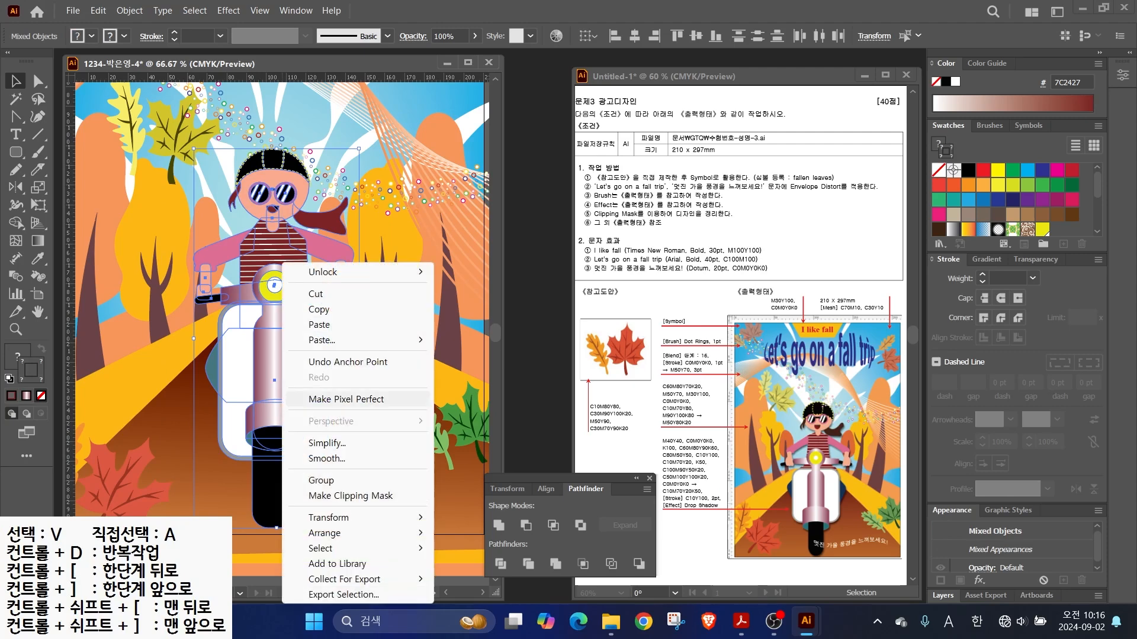
click(321, 481)
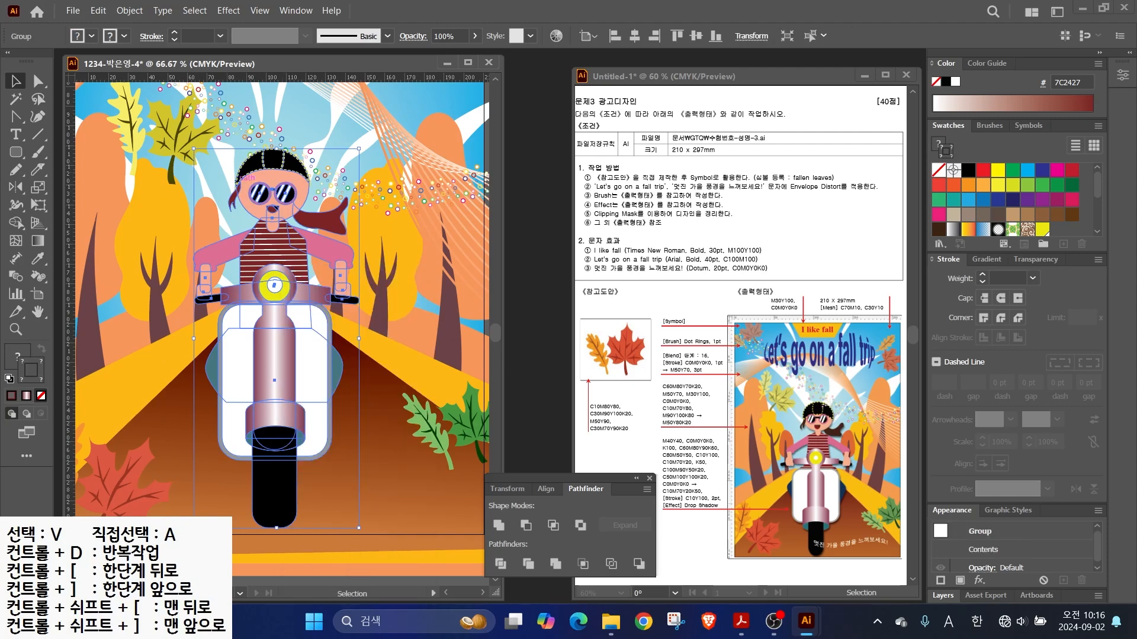
- Add a Multiply drop shadow at 75% opacity with 1 mm offsets and 1 mm blur
click(228, 10)
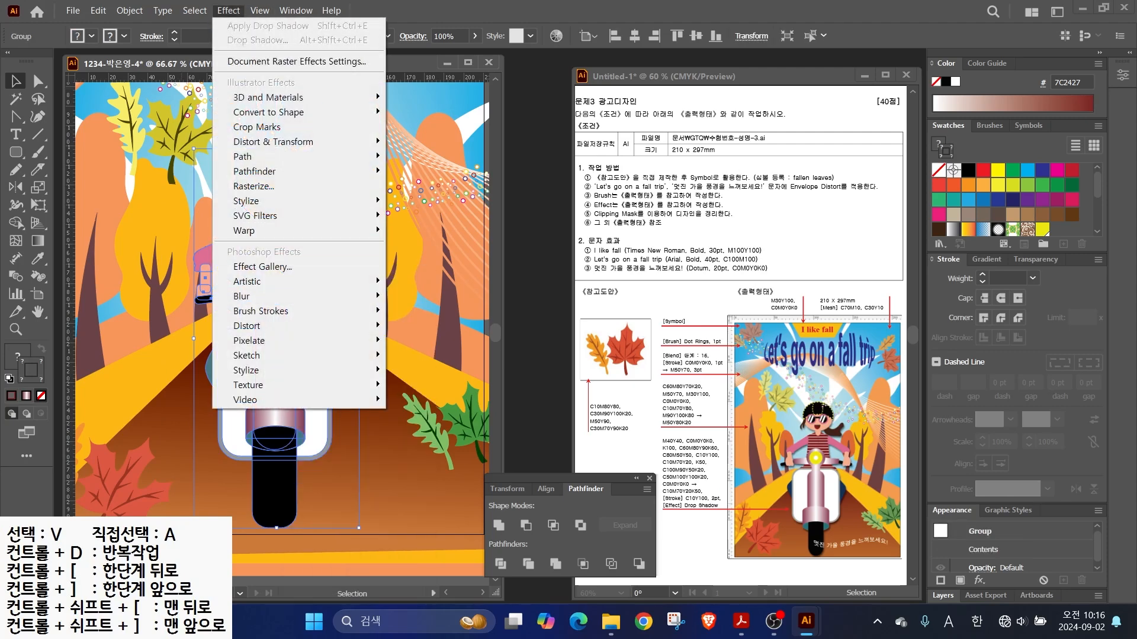
mouse_move(246, 201)
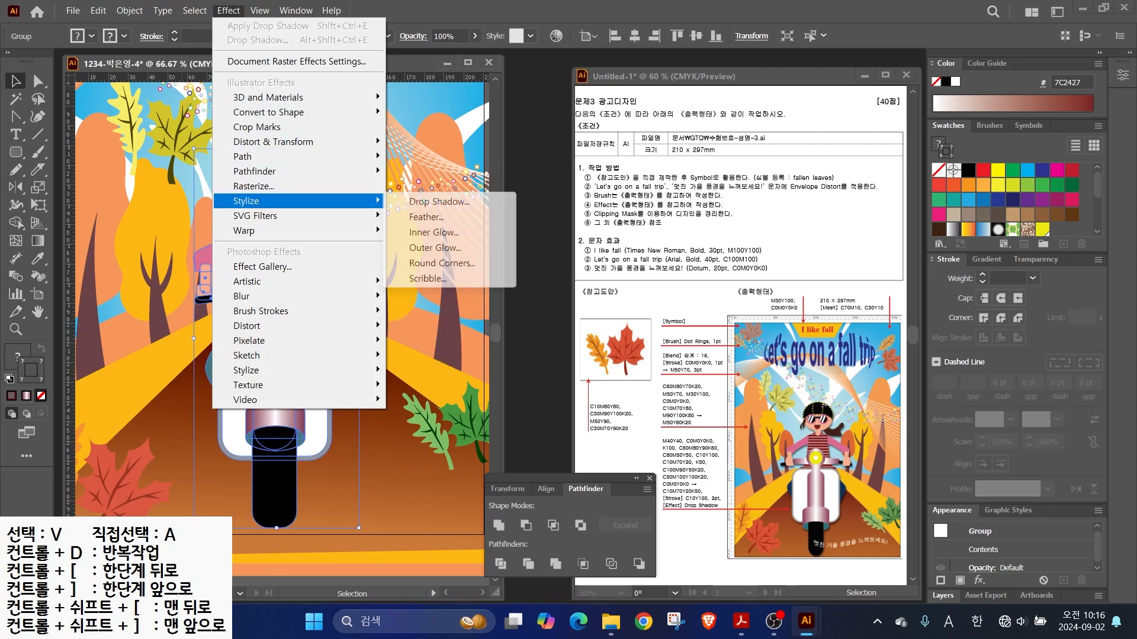
click(438, 201)
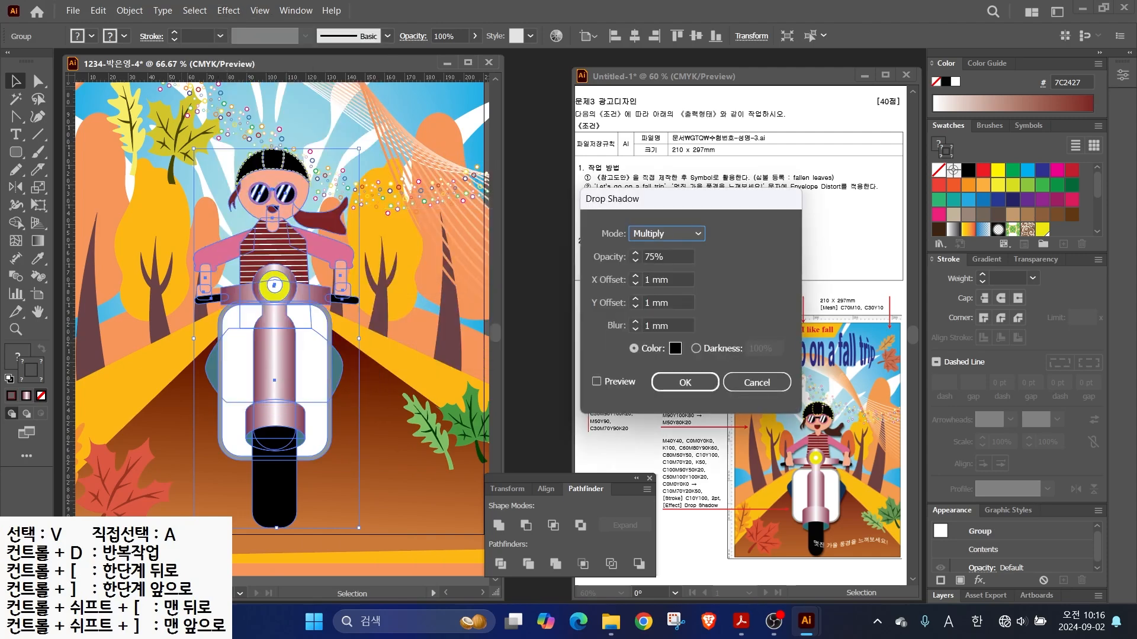
click(597, 382)
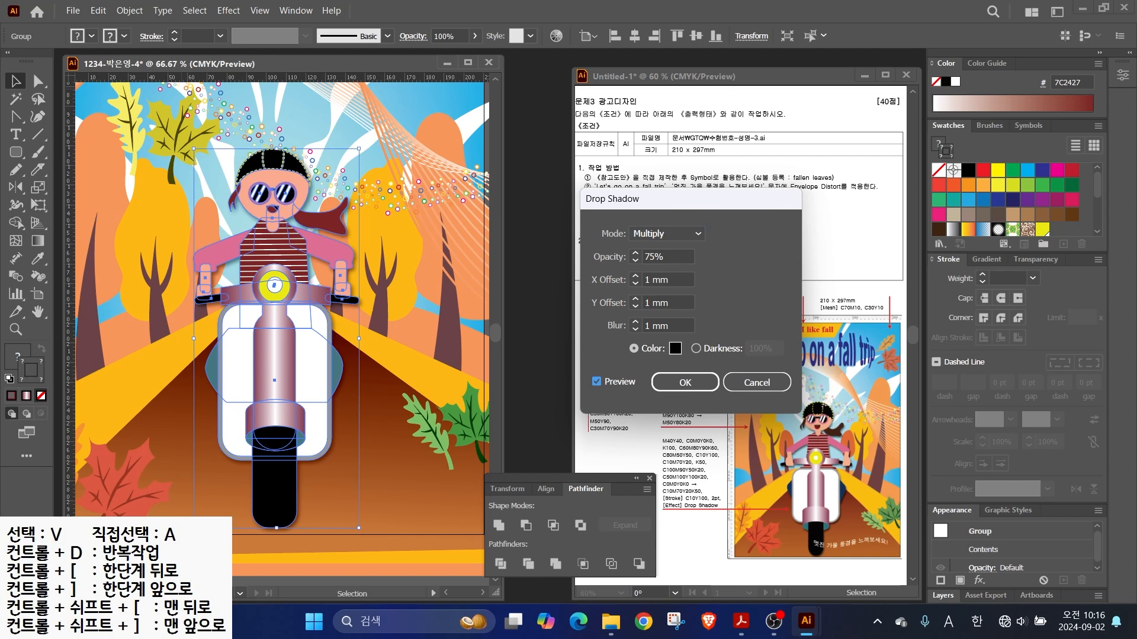
key(Return)
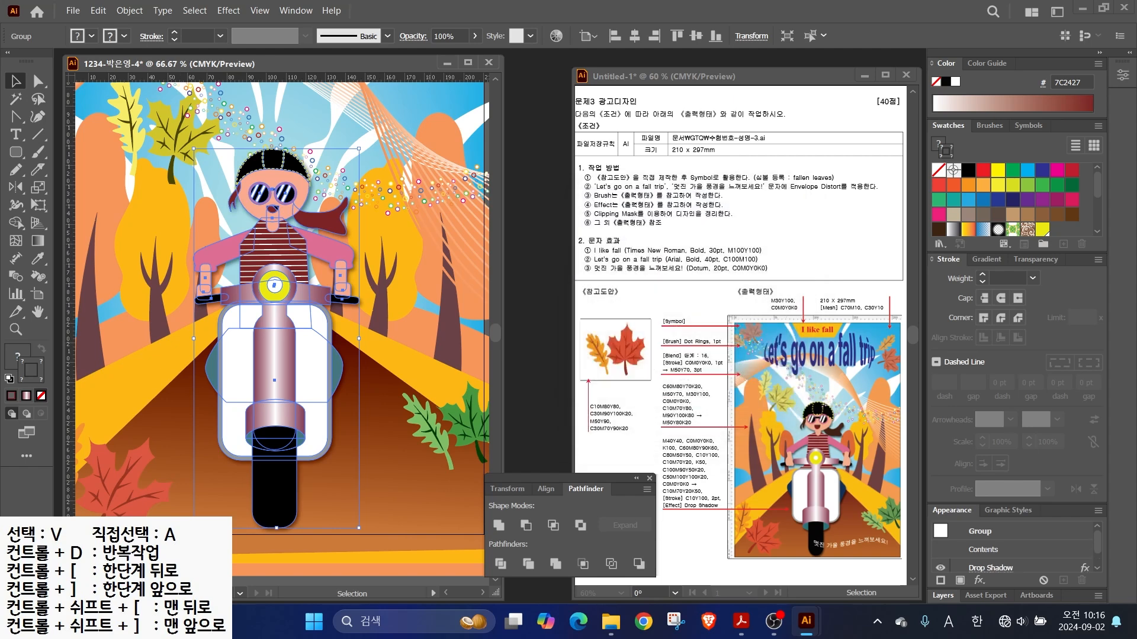
key(ctrl+minus)
key(ctrl+minus)
scroll(389, 356, up, 1)
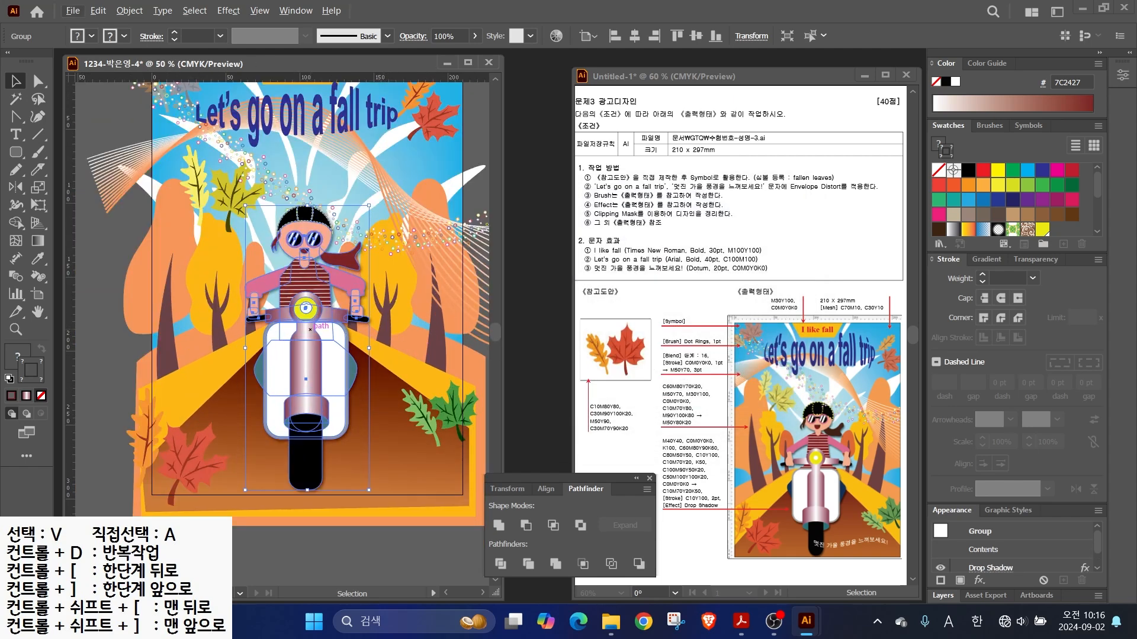
- Type the slogan '멋진 가을 풍경을 느껴보세요!' as a new text block on the poster
click(16, 134)
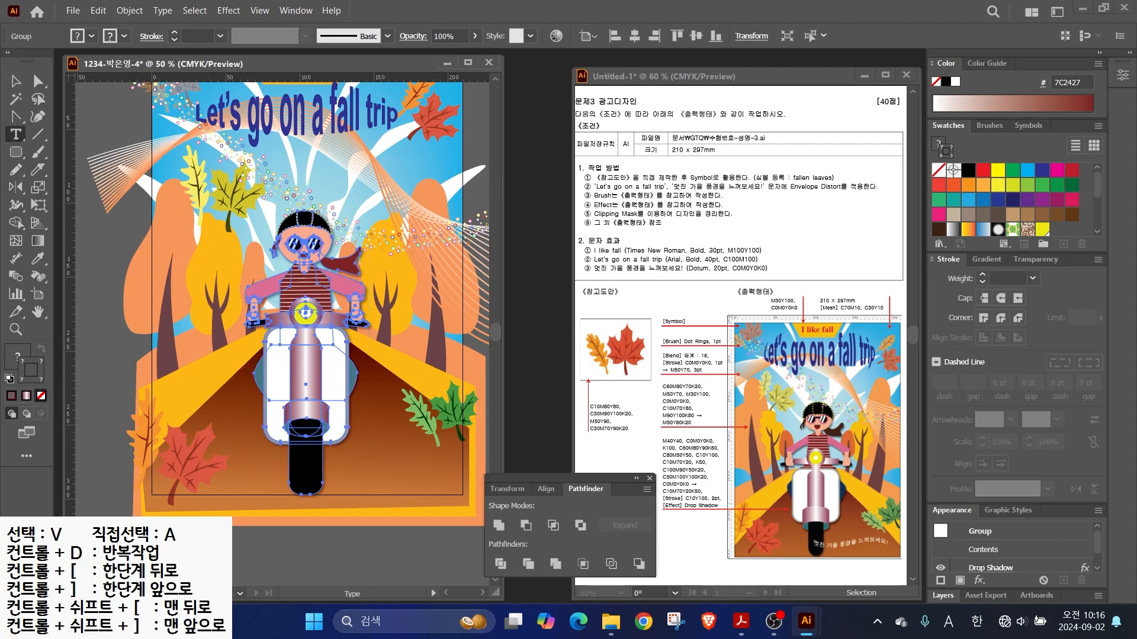
click(239, 422)
key(Hangul)
text(멋진 가을 풍경을 느껴)
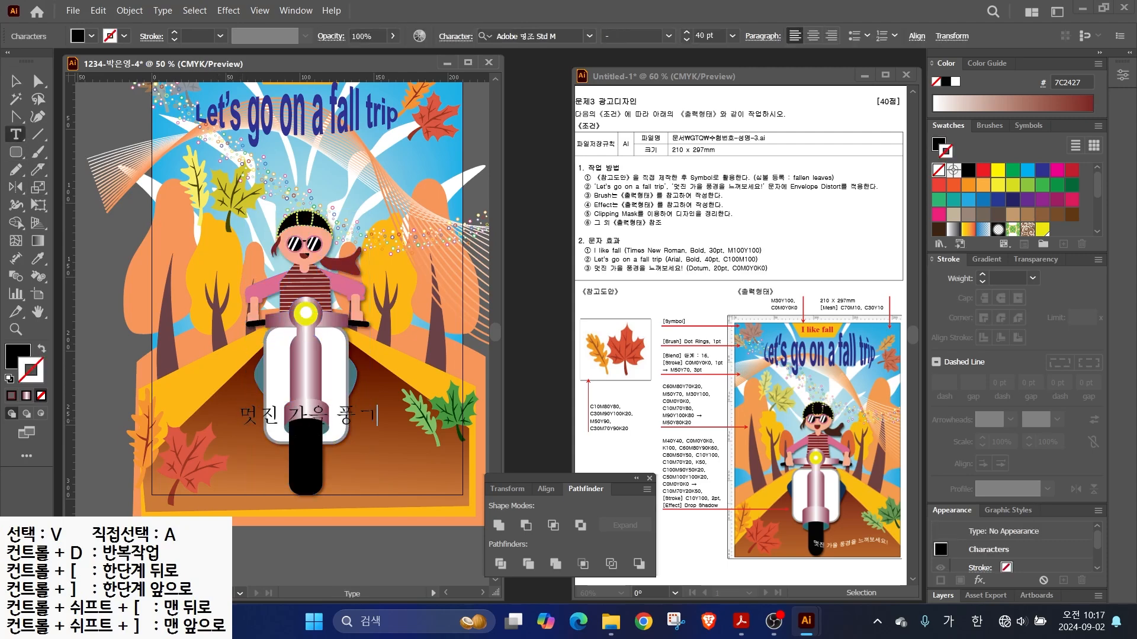
text(보세요!)
key(Escape)
- Set the slogan in the 돋움 font at 20 pt with a white fill
click(590, 36)
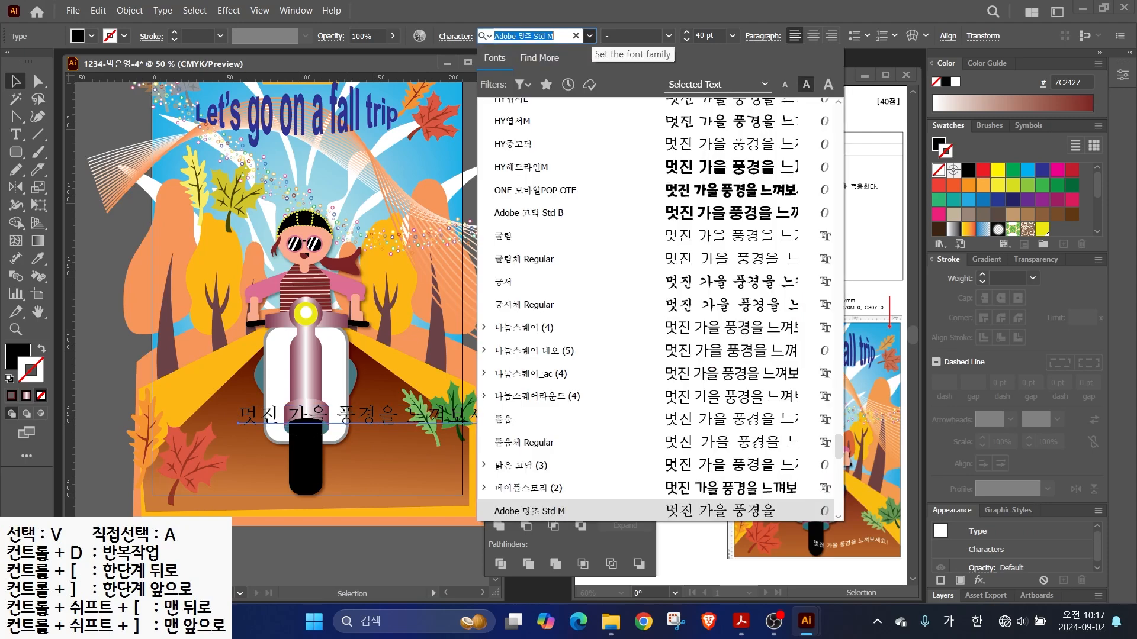
click(505, 419)
click(706, 37)
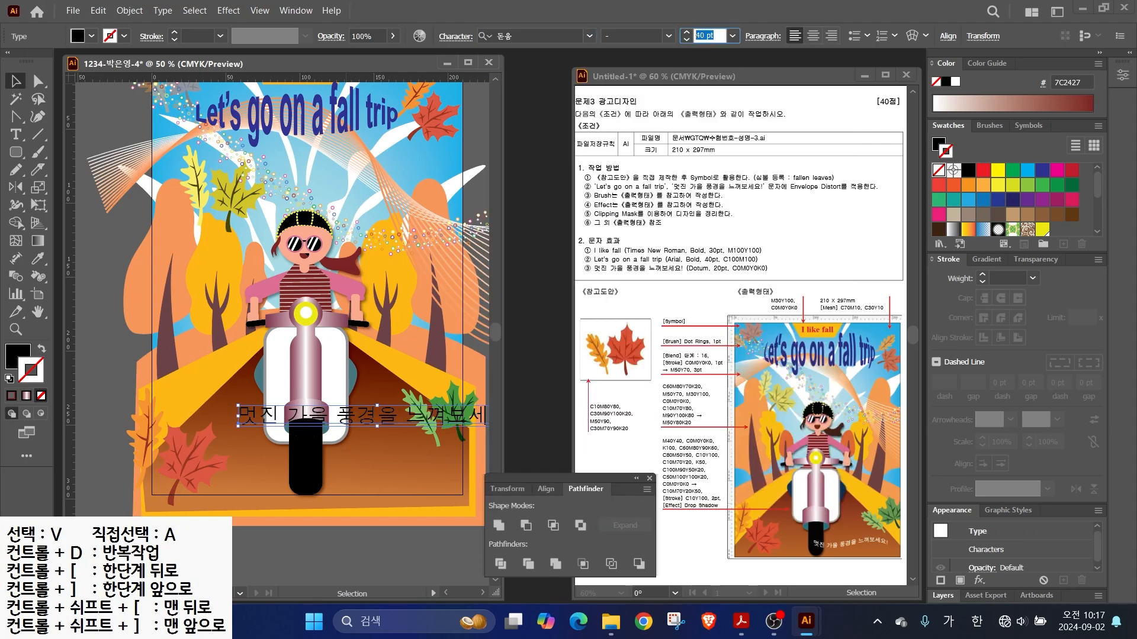
text(20)
key(Return)
click(16, 356)
click(955, 82)
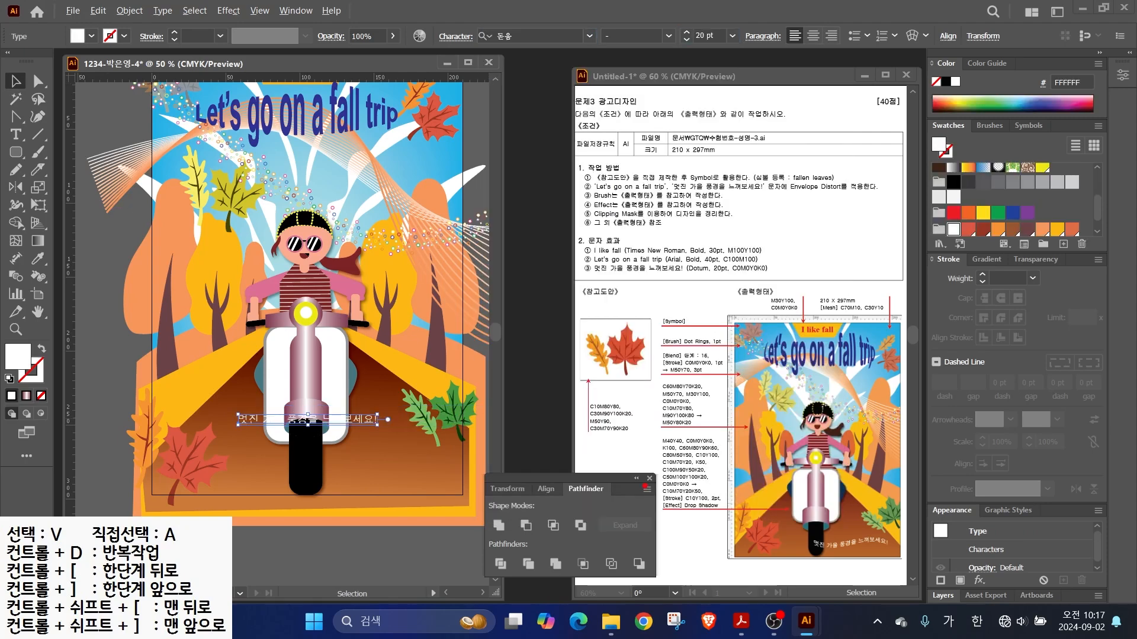
- Annotate the brief's Envelope Distort instruction and the text warp feature
drag(758, 177, 808, 152)
drag(736, 193, 871, 199)
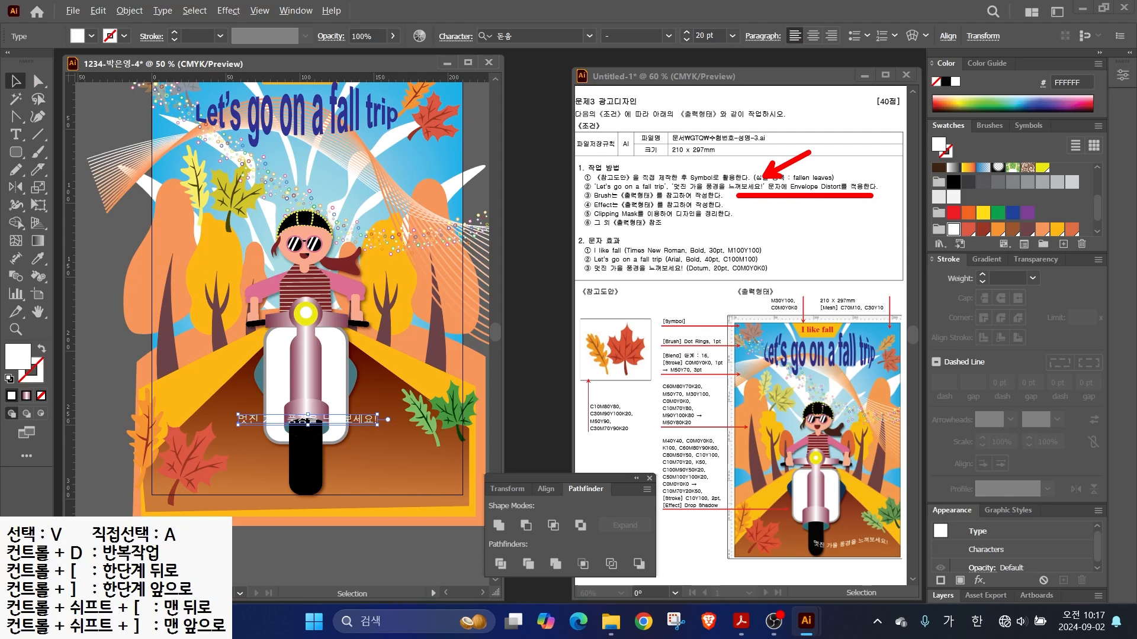
drag(896, 25, 927, 60)
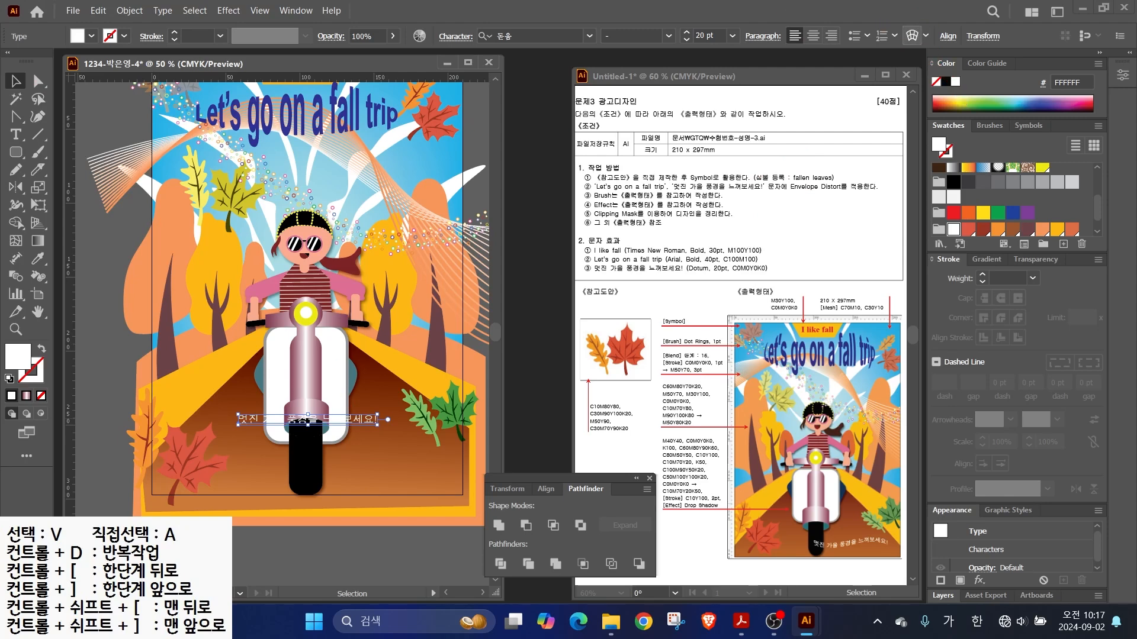
- Warp the slogan with a Flag style at 74% bend and move it beside the front wheel
click(912, 36)
click(876, 222)
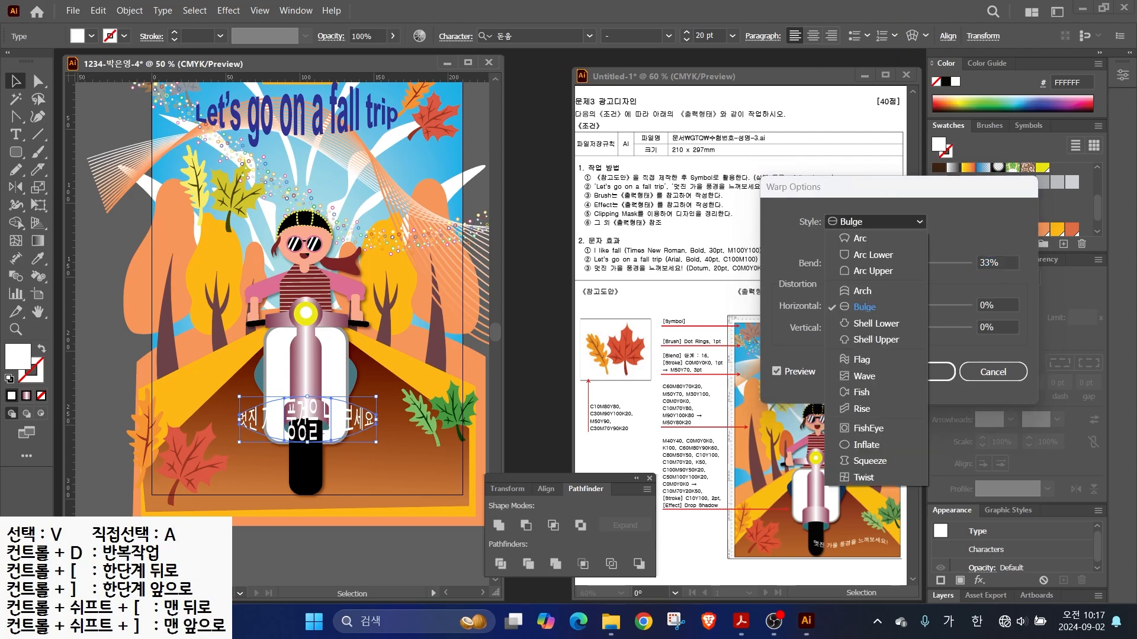
click(861, 359)
drag(922, 263, 950, 263)
click(921, 371)
drag(290, 415, 357, 461)
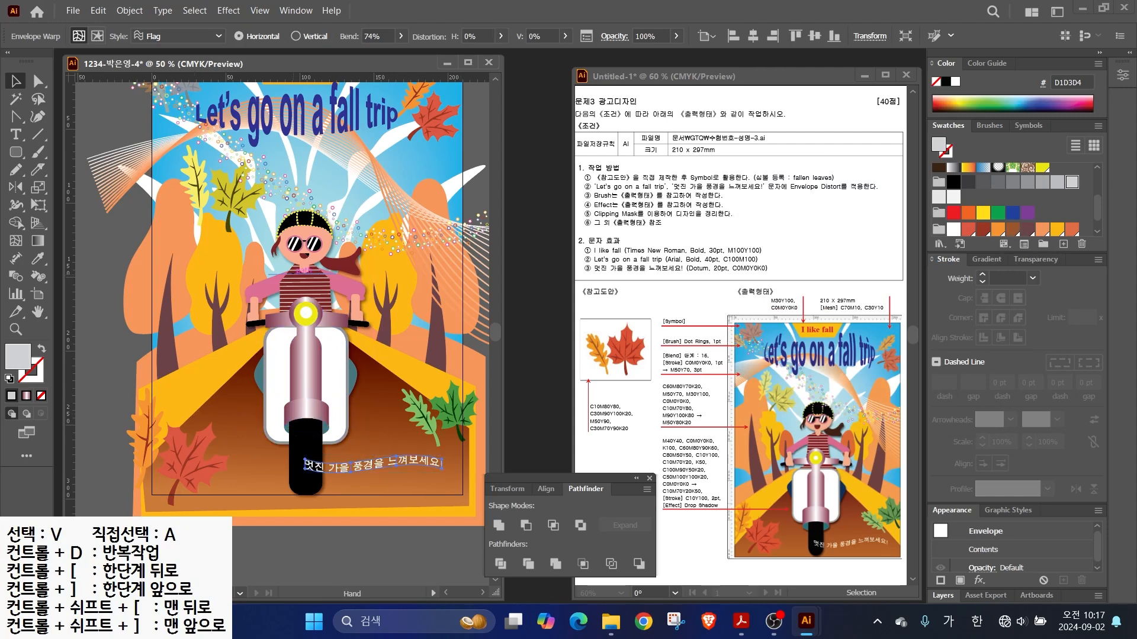
drag(293, 274, 285, 313)
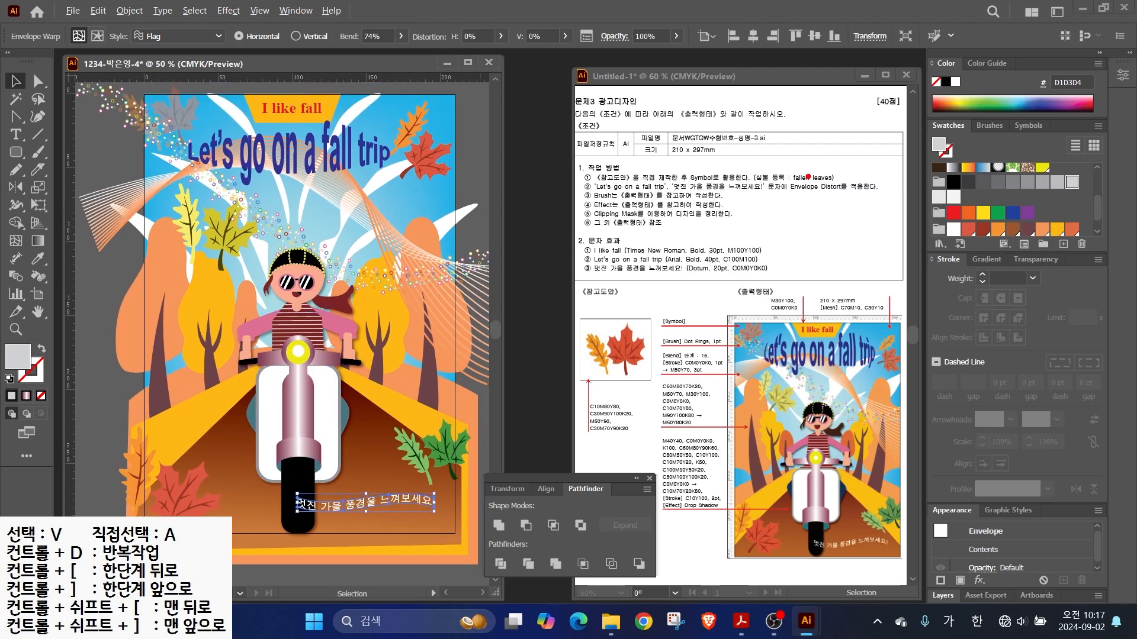
- Highlight the Clipping Mask instruction in the brief, then clear the annotations
drag(625, 210, 644, 188)
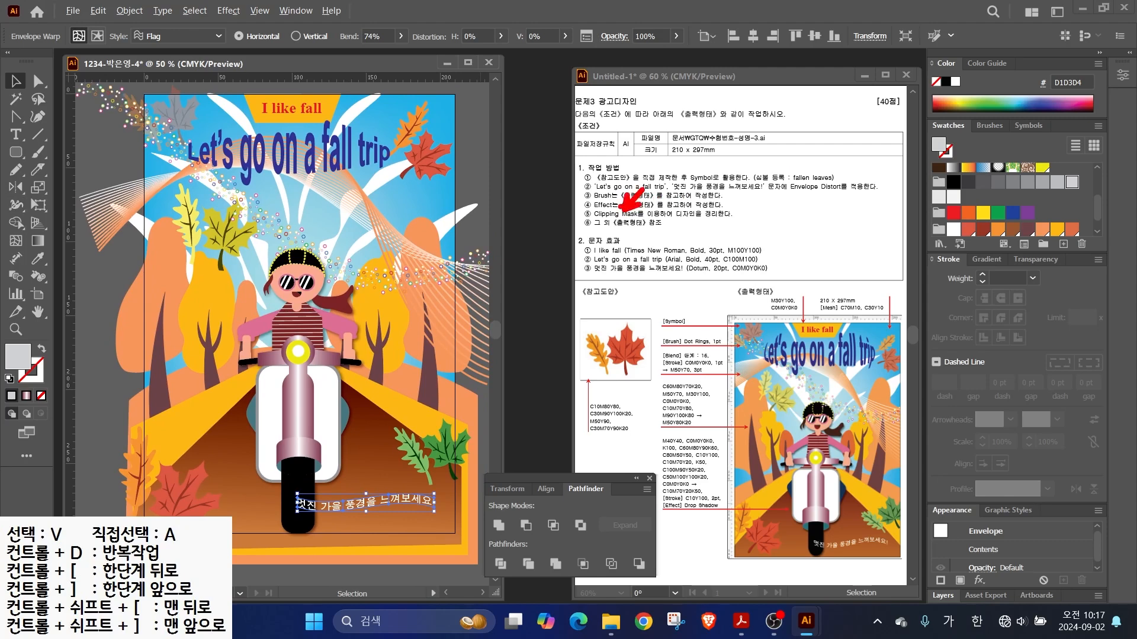
drag(586, 220, 761, 223)
key(Escape)
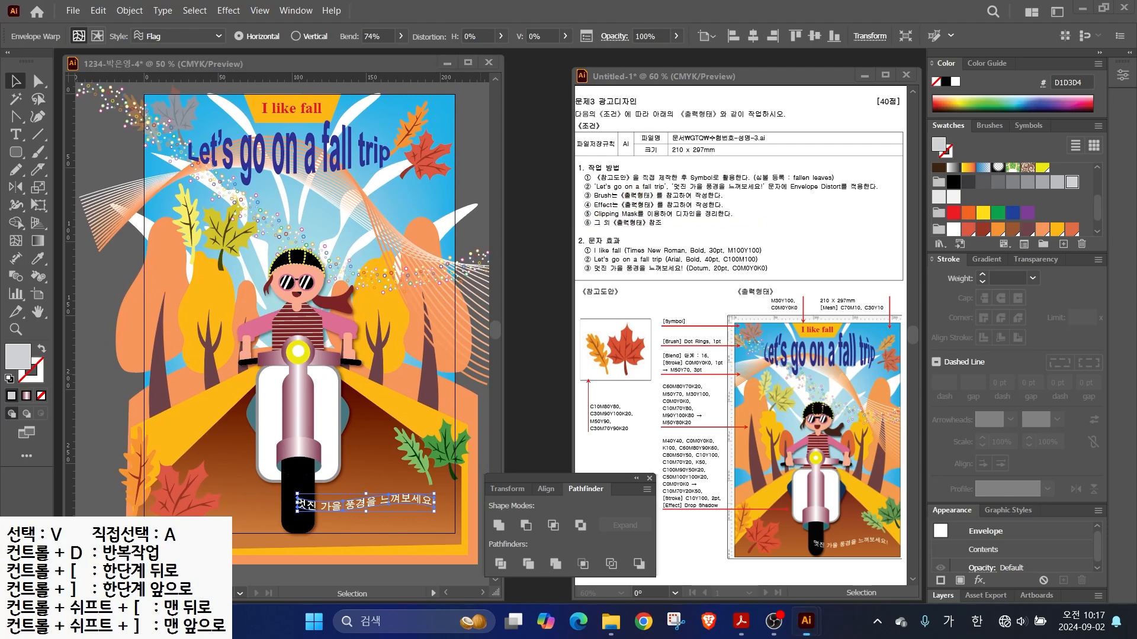
click(129, 10)
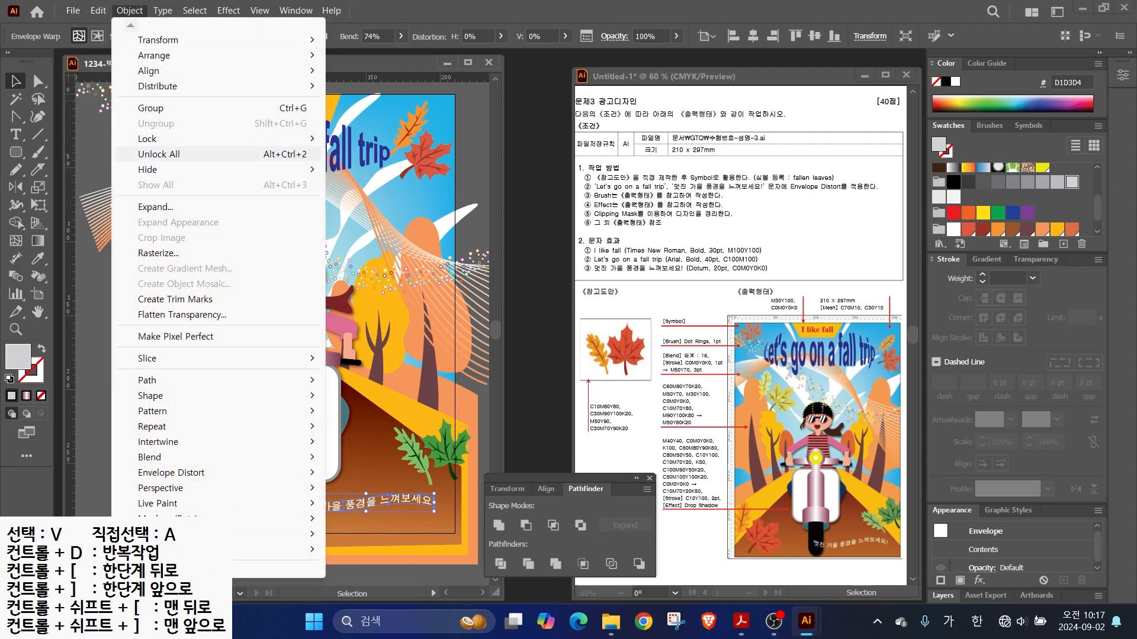
- Unlock all locked artwork and deselect everything
click(159, 154)
scroll(254, 305, down, 1)
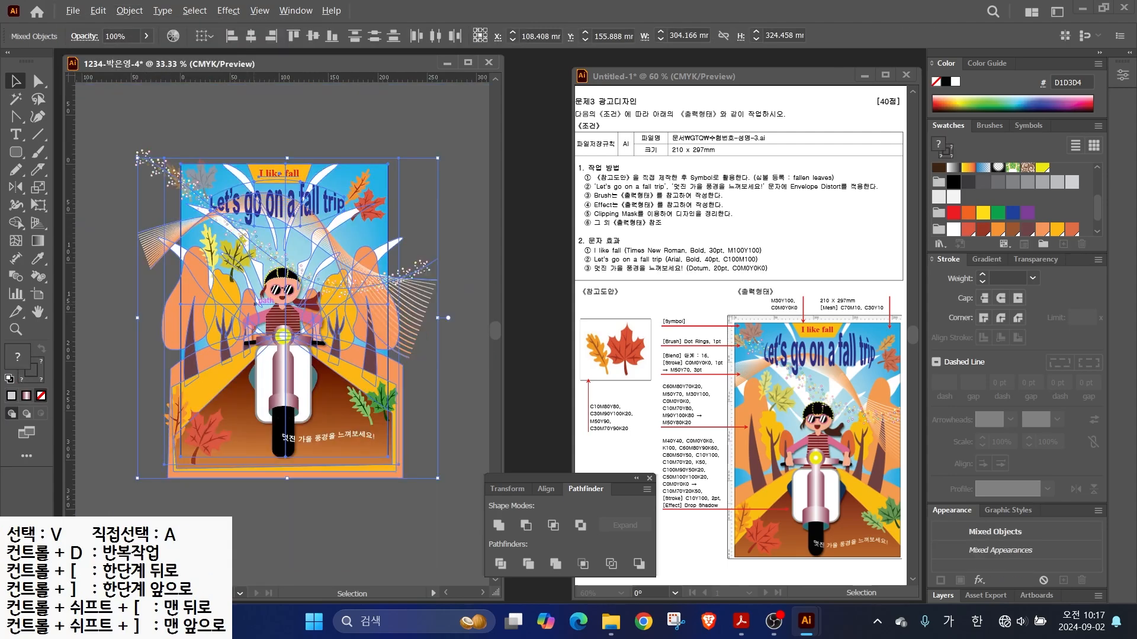
click(255, 128)
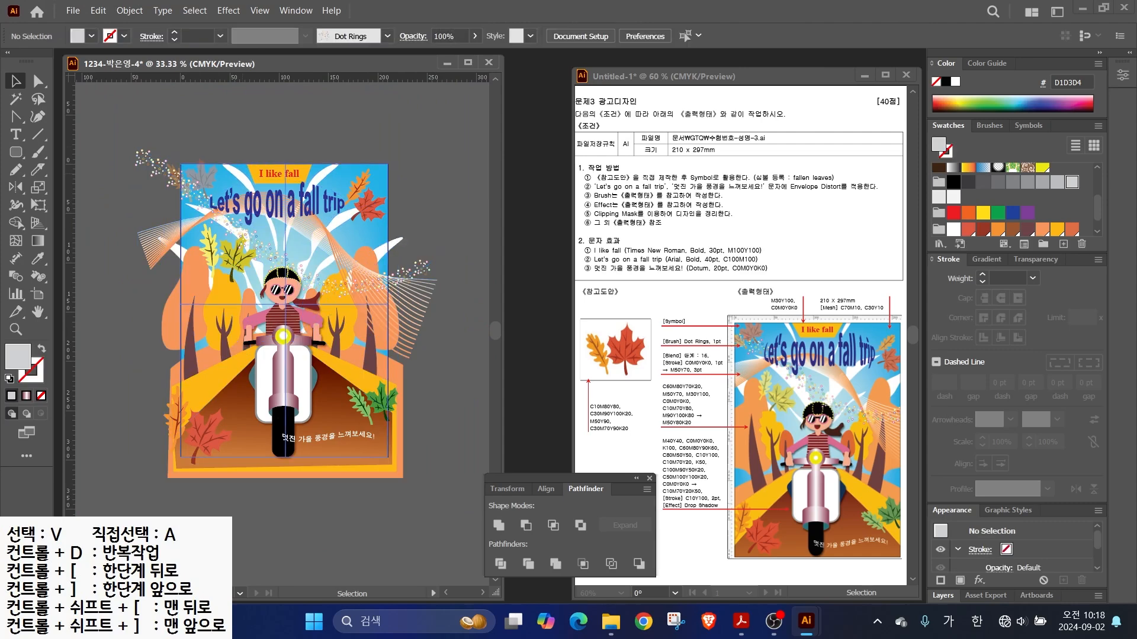
- Draw a 210×297 mm rectangle and align it exactly onto the artboard
click(16, 151)
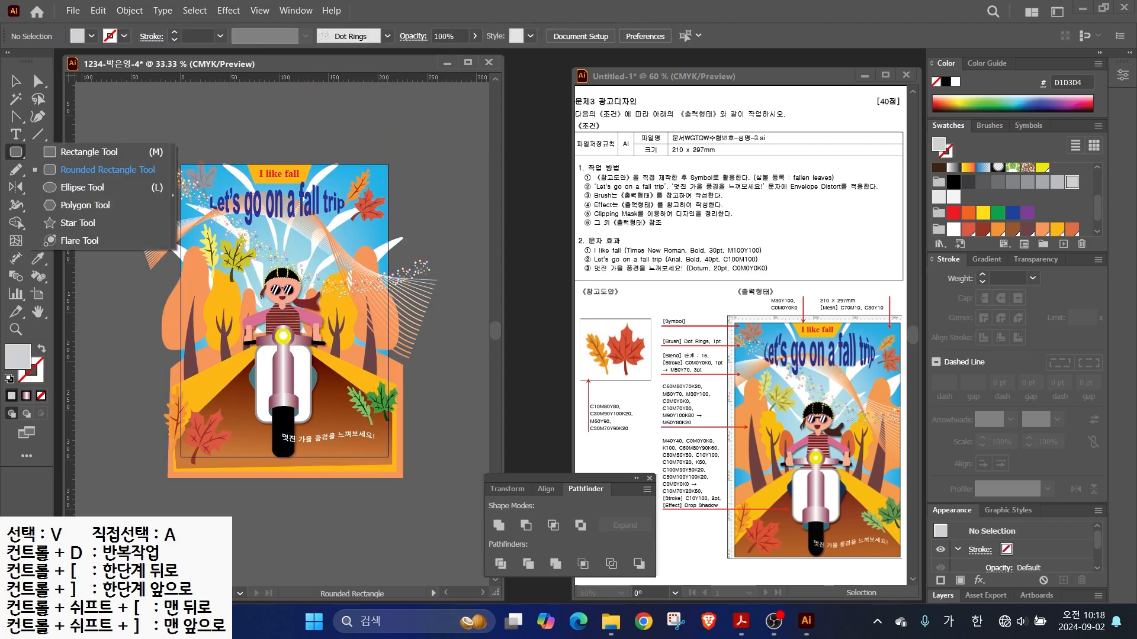
click(89, 152)
click(220, 233)
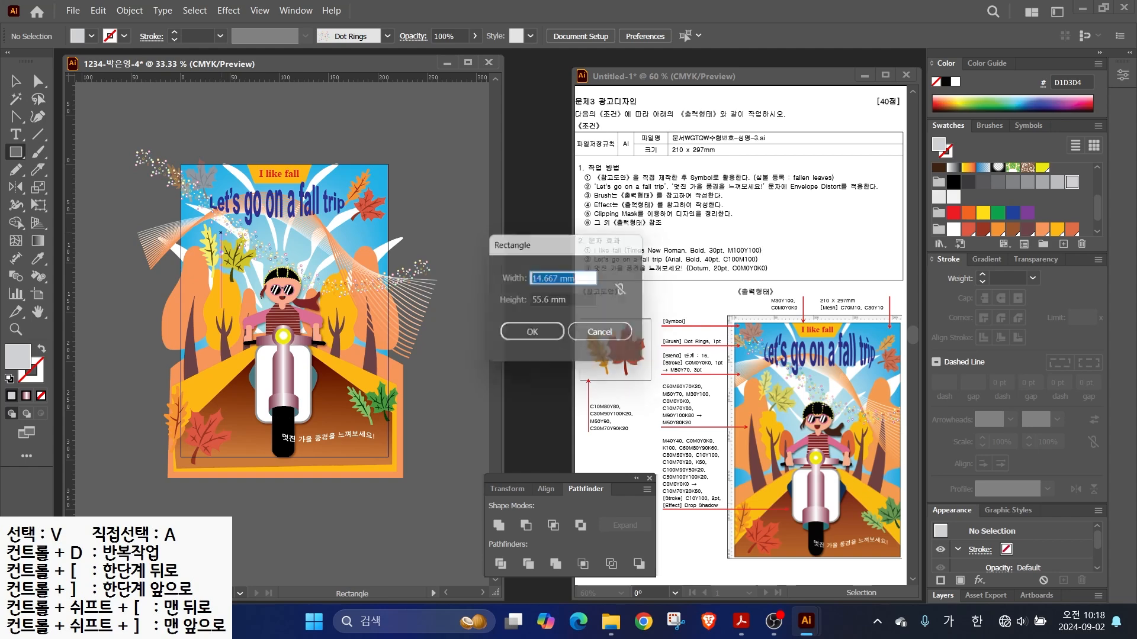
text(210)
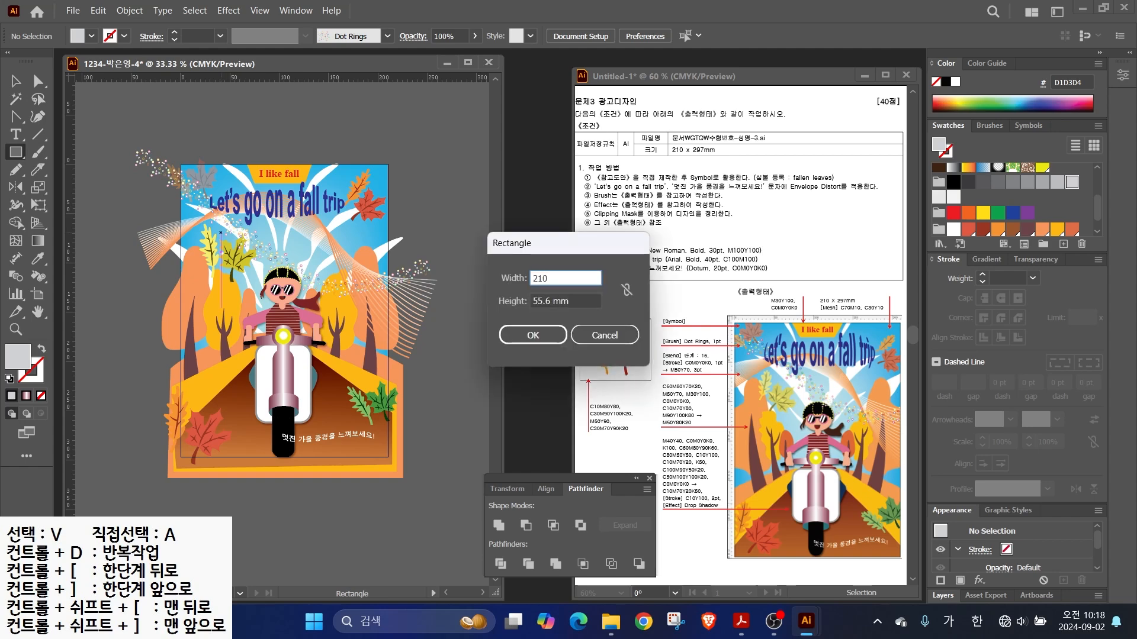
key(Tab)
text(297)
key(Return)
key(v)
drag(325, 379, 284, 311)
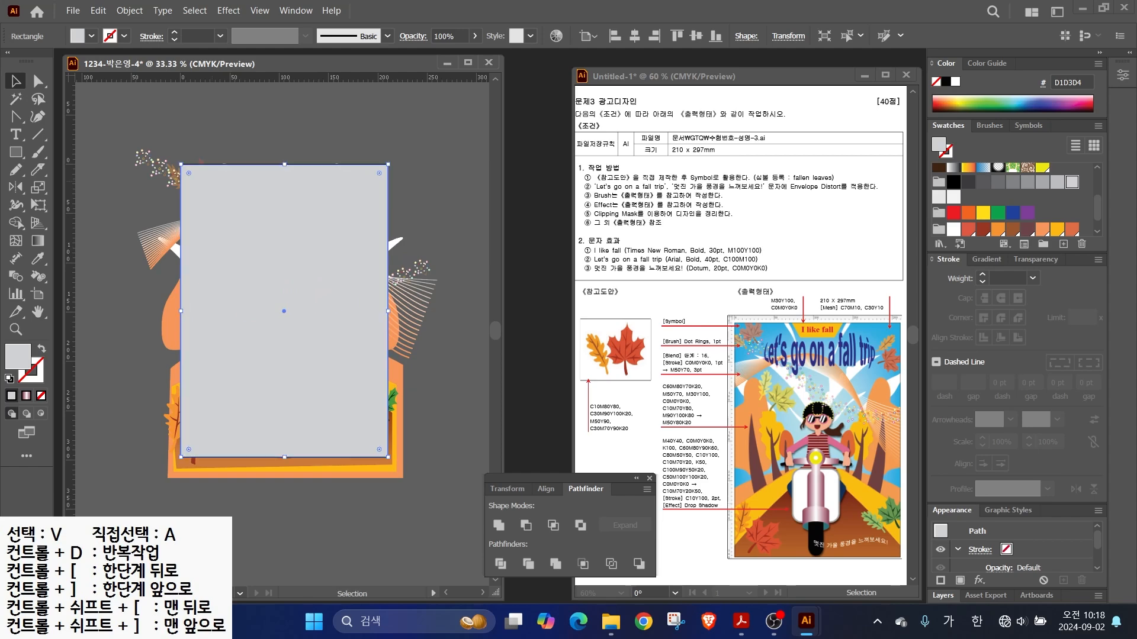
- Select all poster artwork and make a clipping mask with the rectangle
key(ctrl+shift+a)
key(ctrl+a)
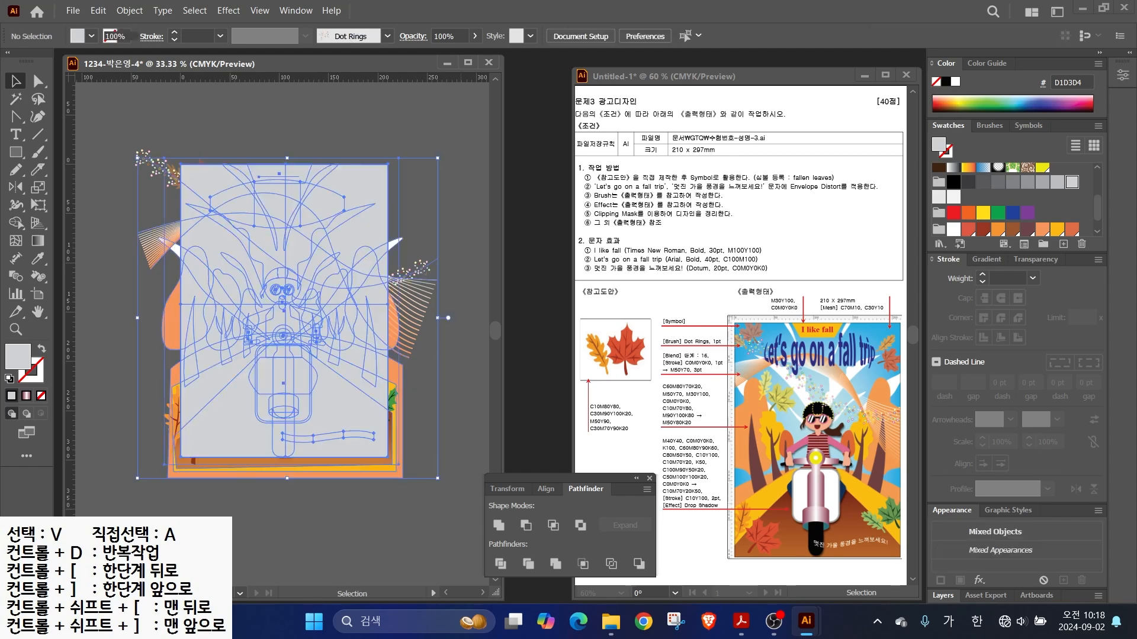
right_click(330, 234)
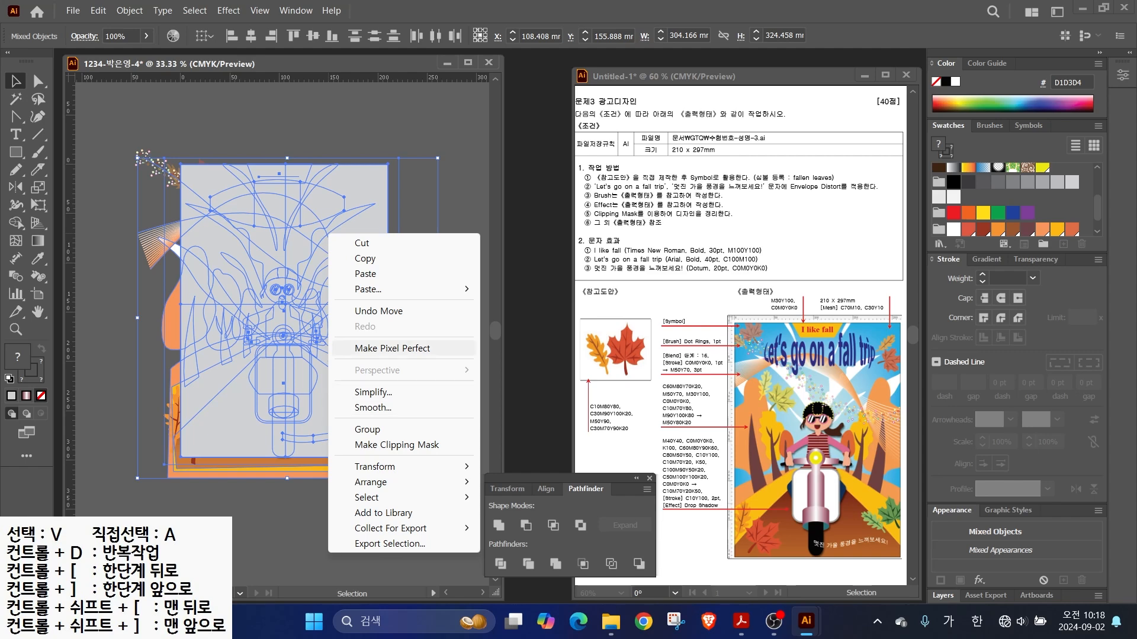
click(380, 445)
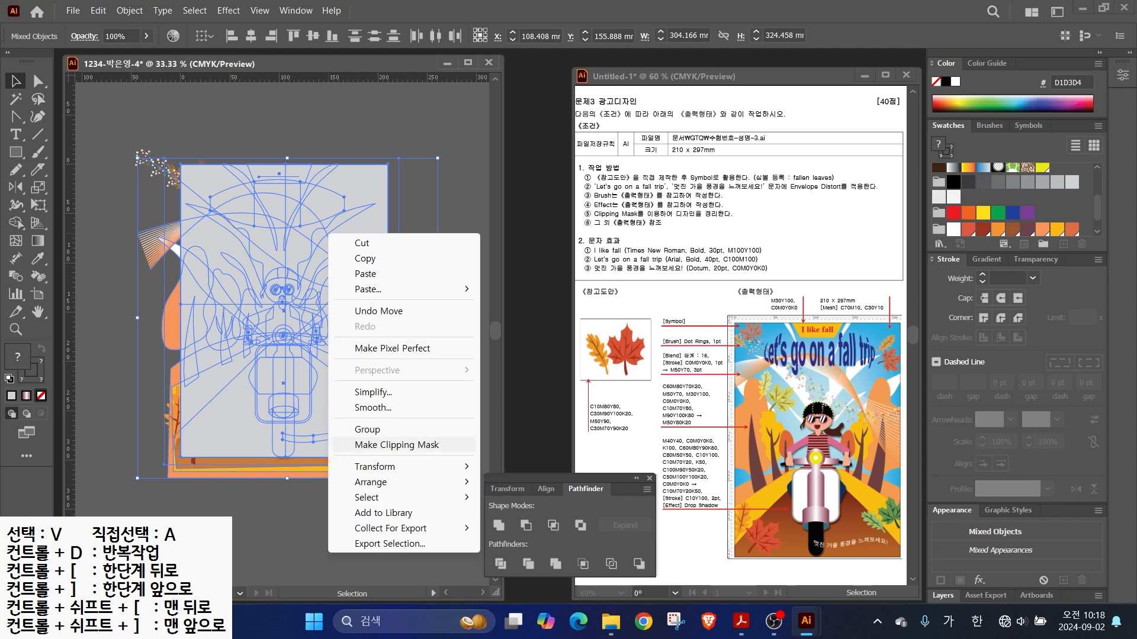
click(433, 296)
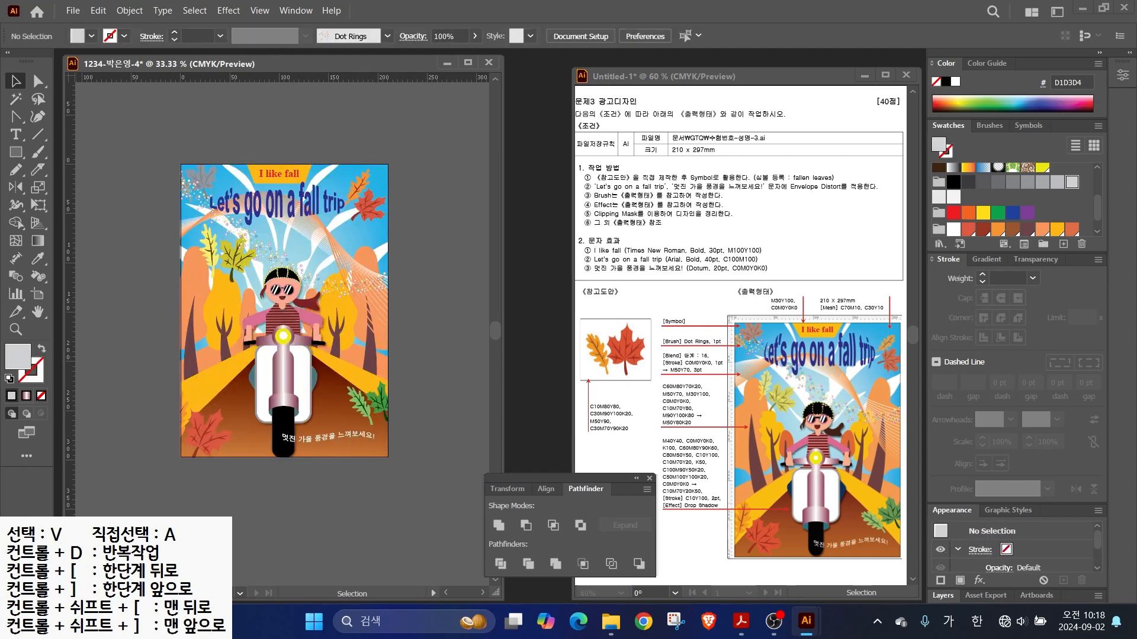
scroll(193, 362, up, 1)
drag(193, 363, 139, 396)
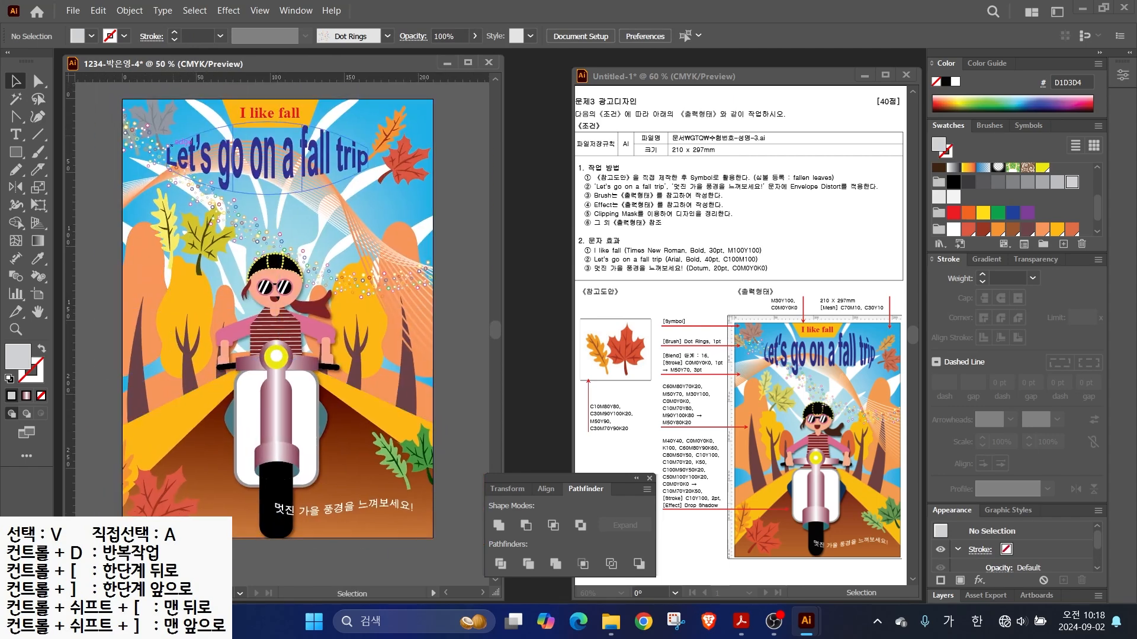
- Save the poster as an Adobe Illustrator (.AI) file in GTQ, renamed to end in -3
click(72, 10)
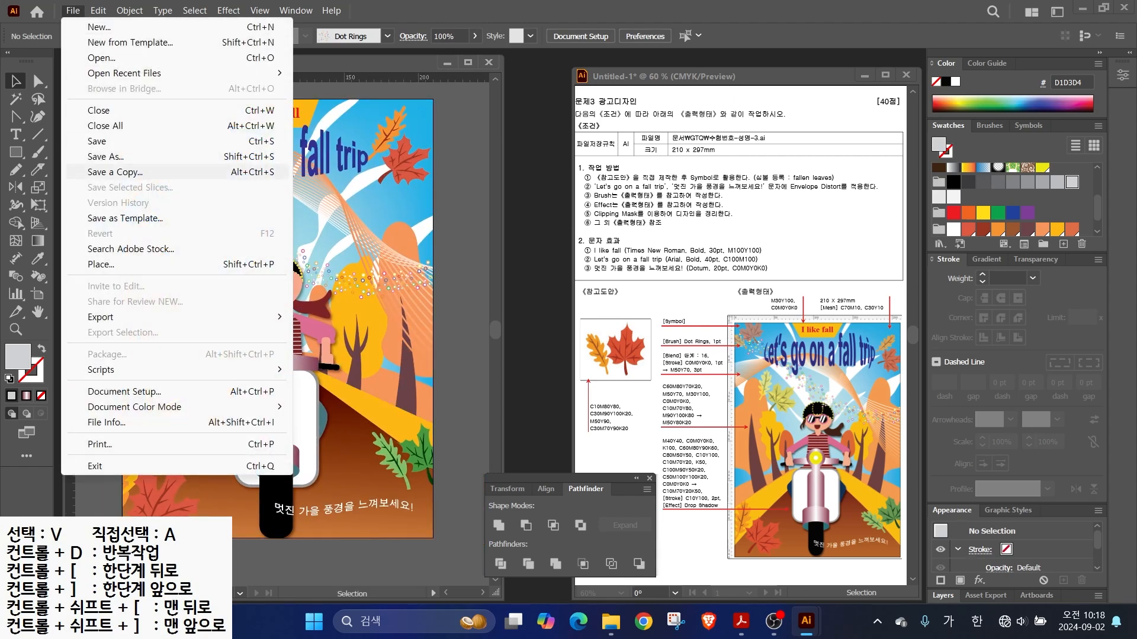
click(101, 141)
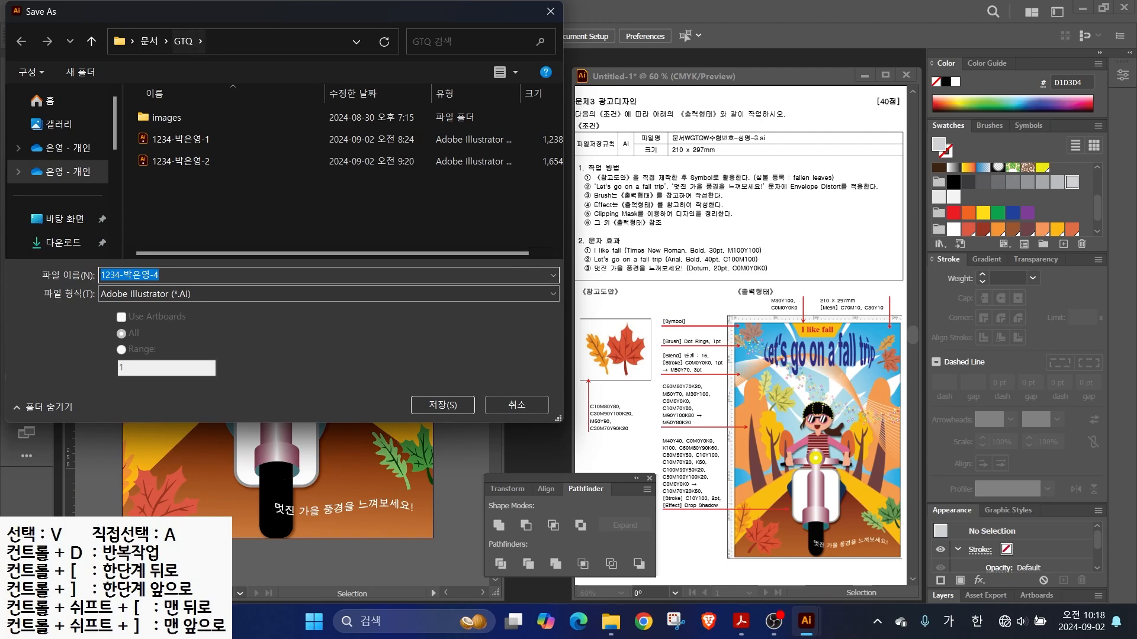
click(154, 275)
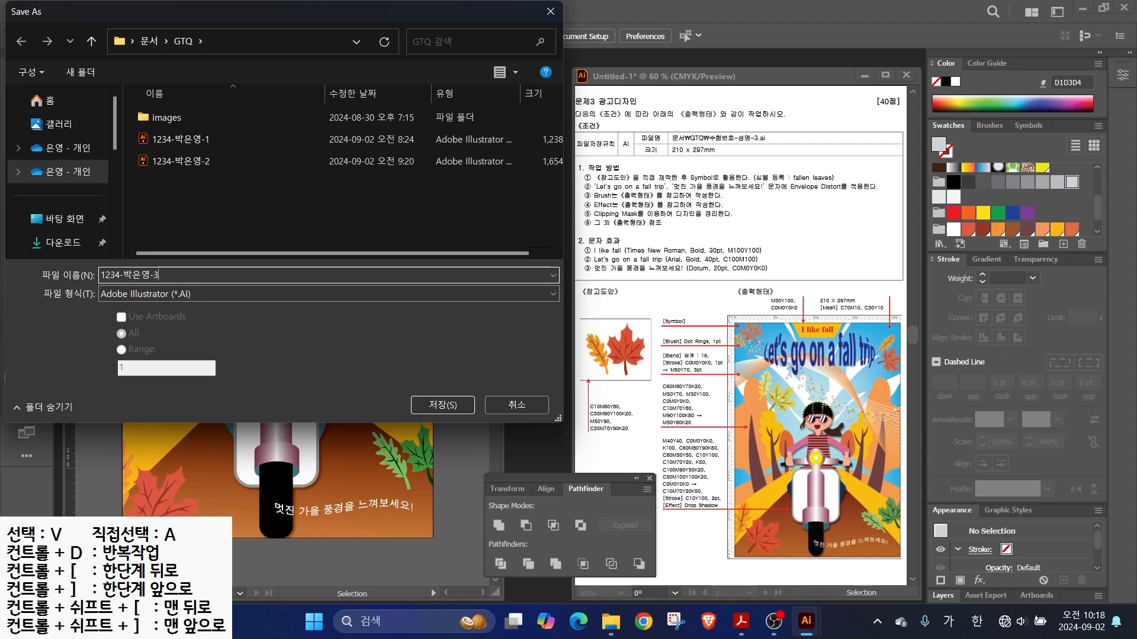
key(Return)
key(Return)
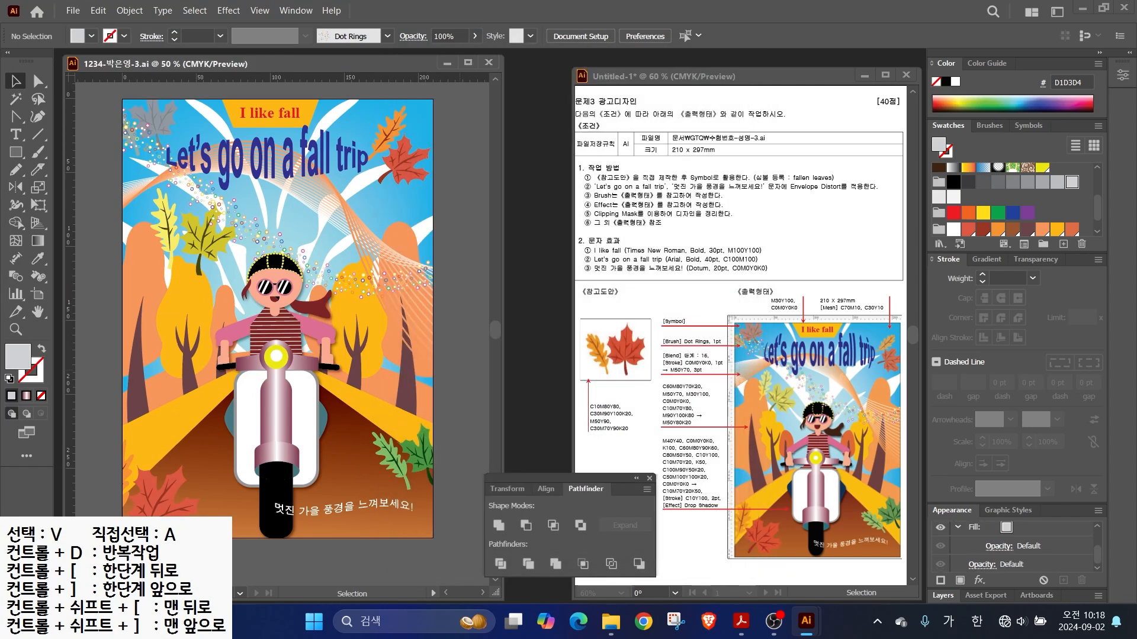